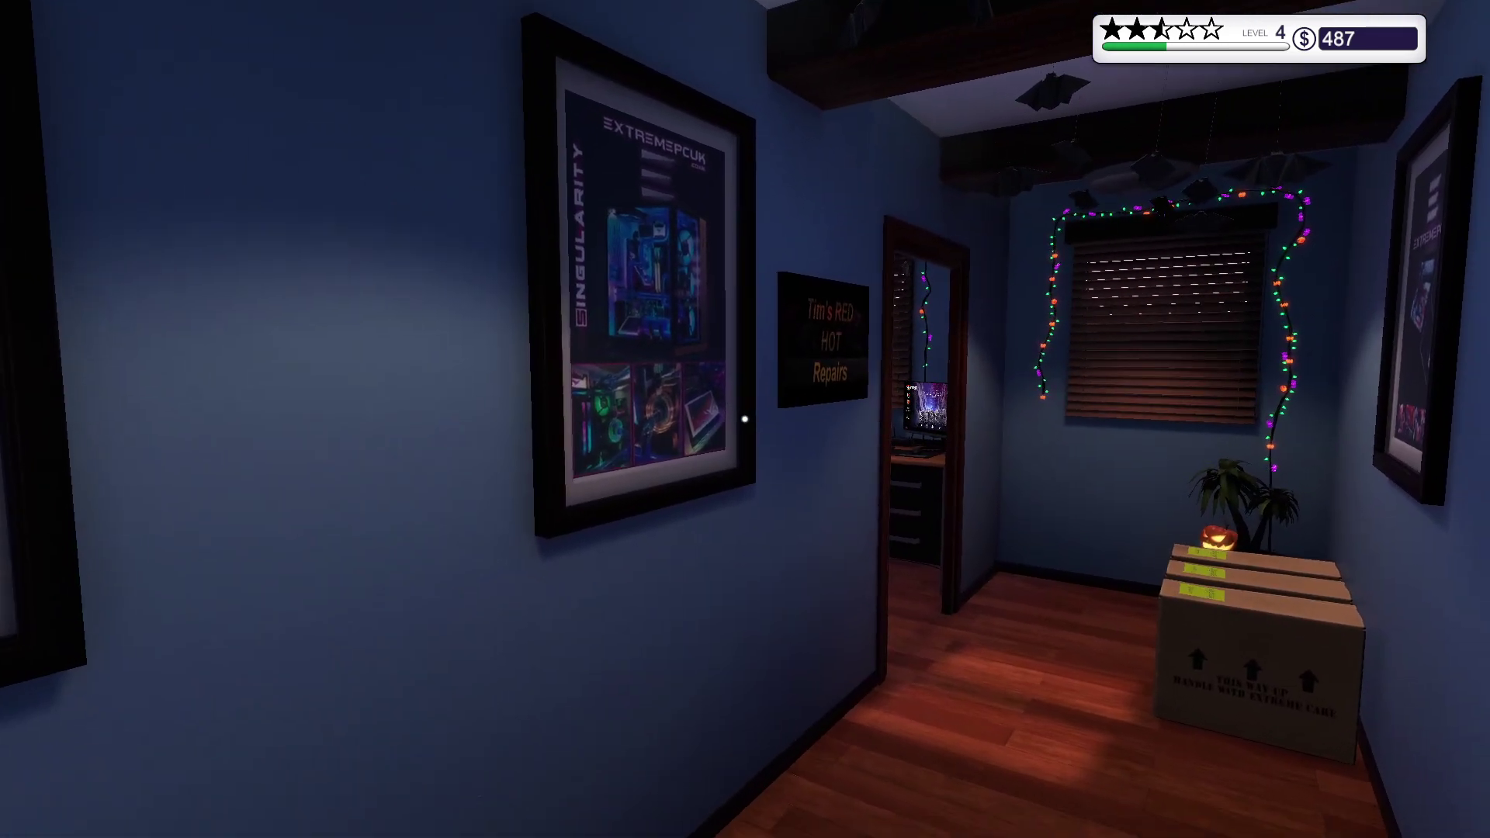
# - Glance at the wall posters, then walk down the hallway to the office computer desk
pyautogui.press('a')
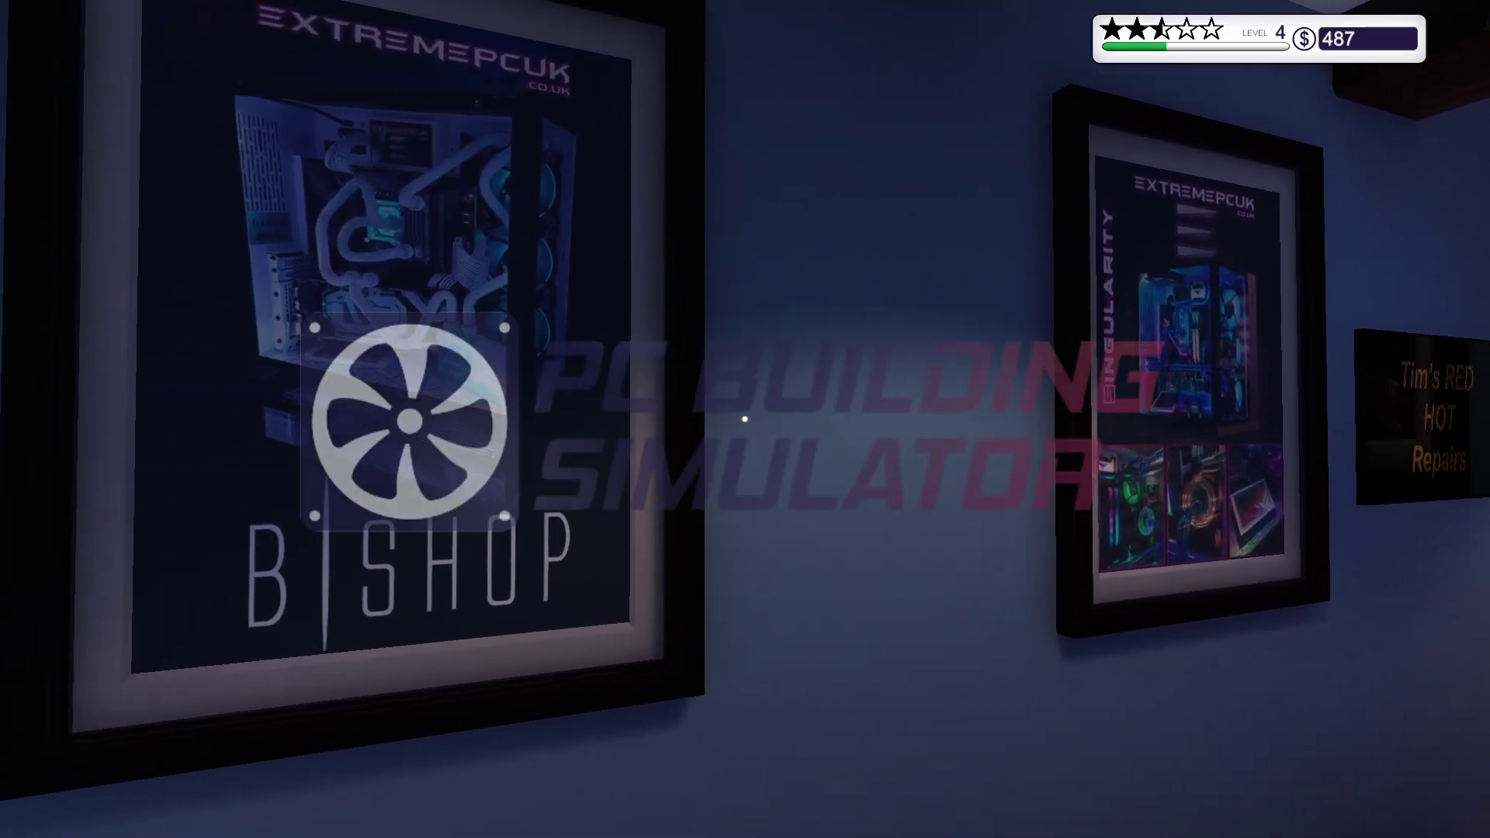
pyautogui.press('w')
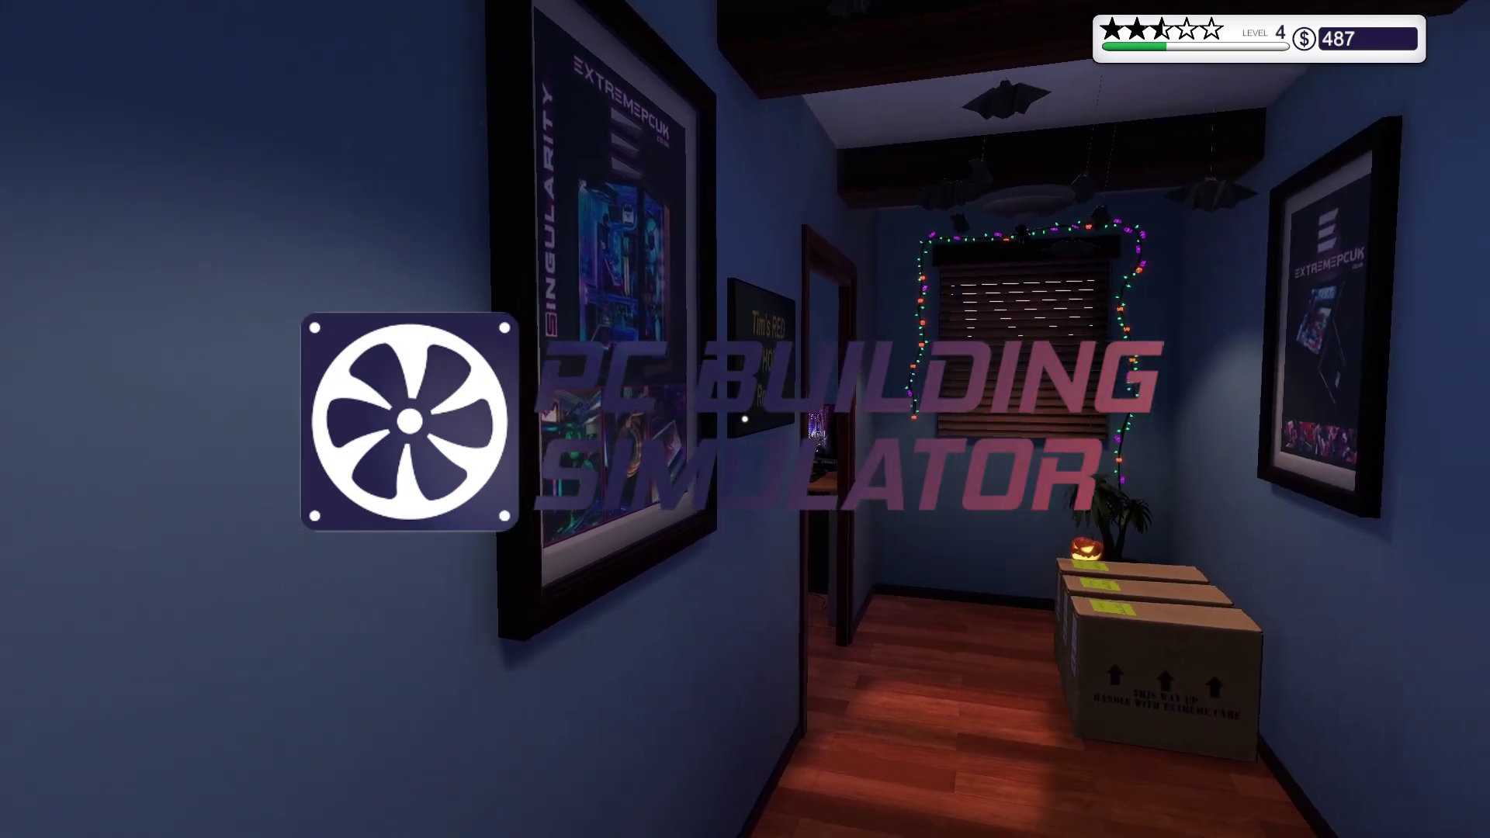
pyautogui.press('w')
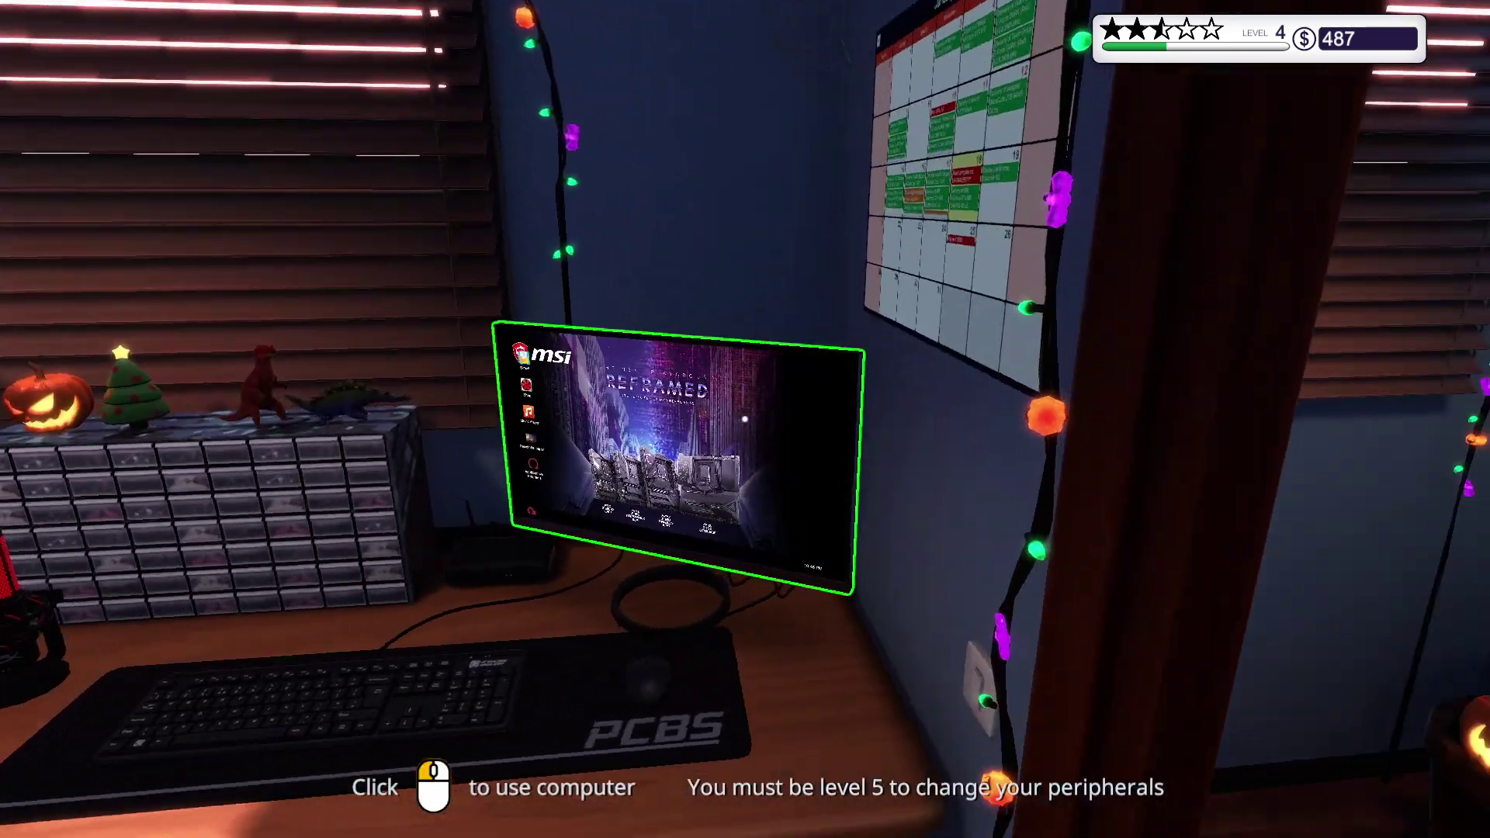
# - Turn on the lights and pull the Ryzen 3 1300X from the customer PC's socket
pyautogui.click(745, 419)
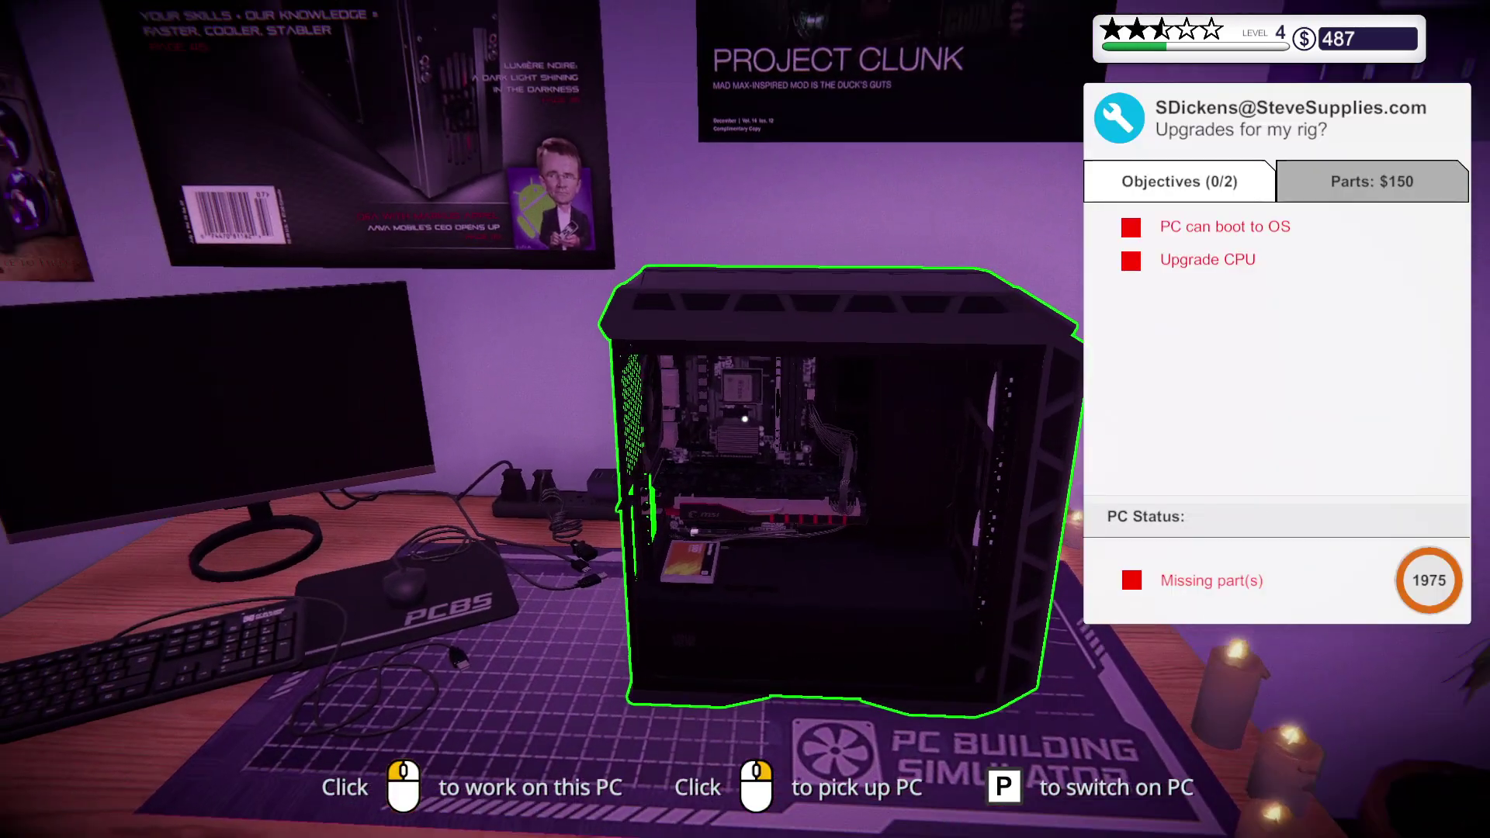
pyautogui.click(745, 419)
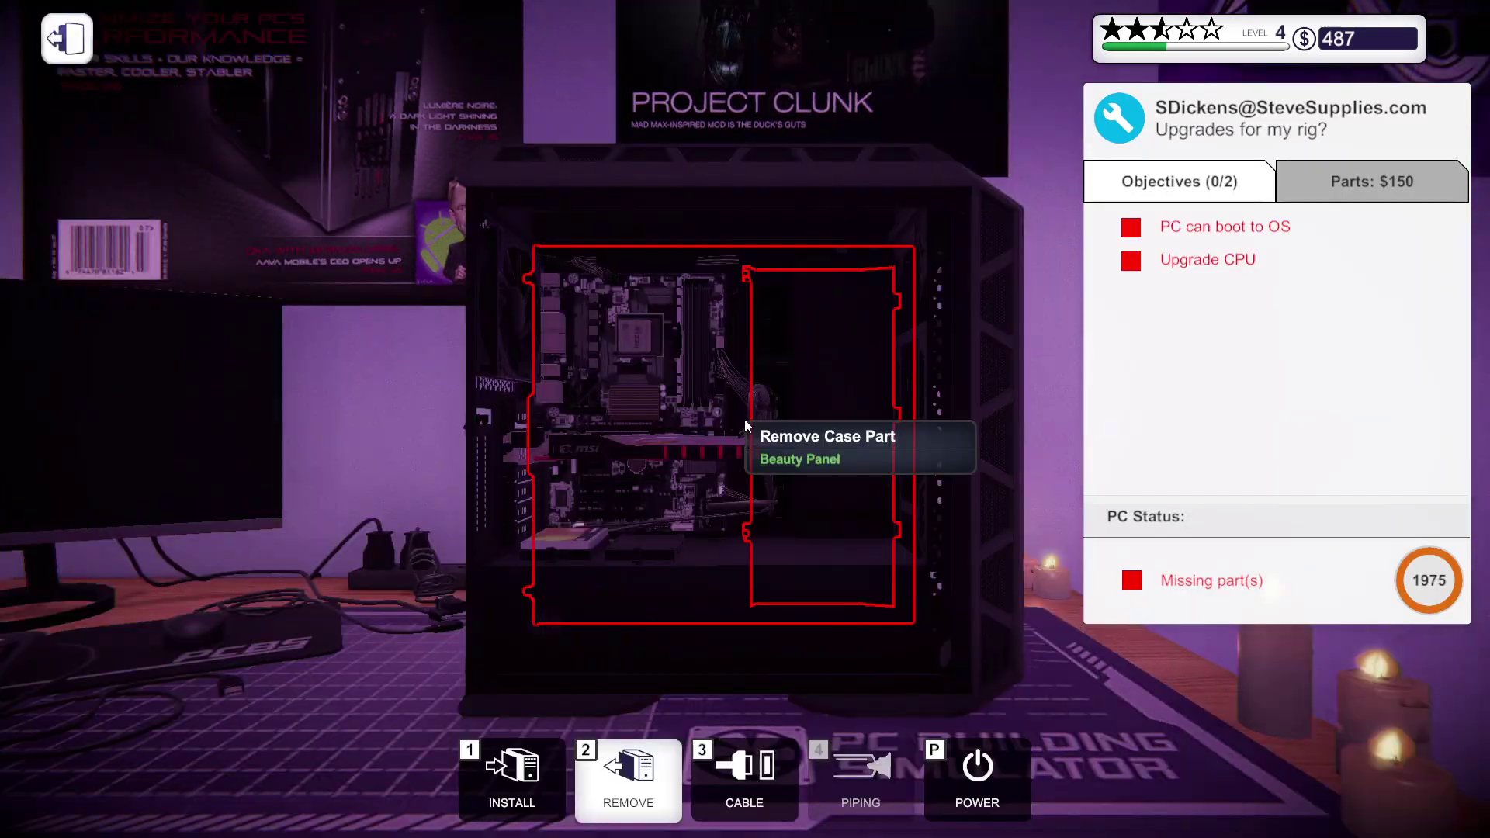
pyautogui.click(637, 350)
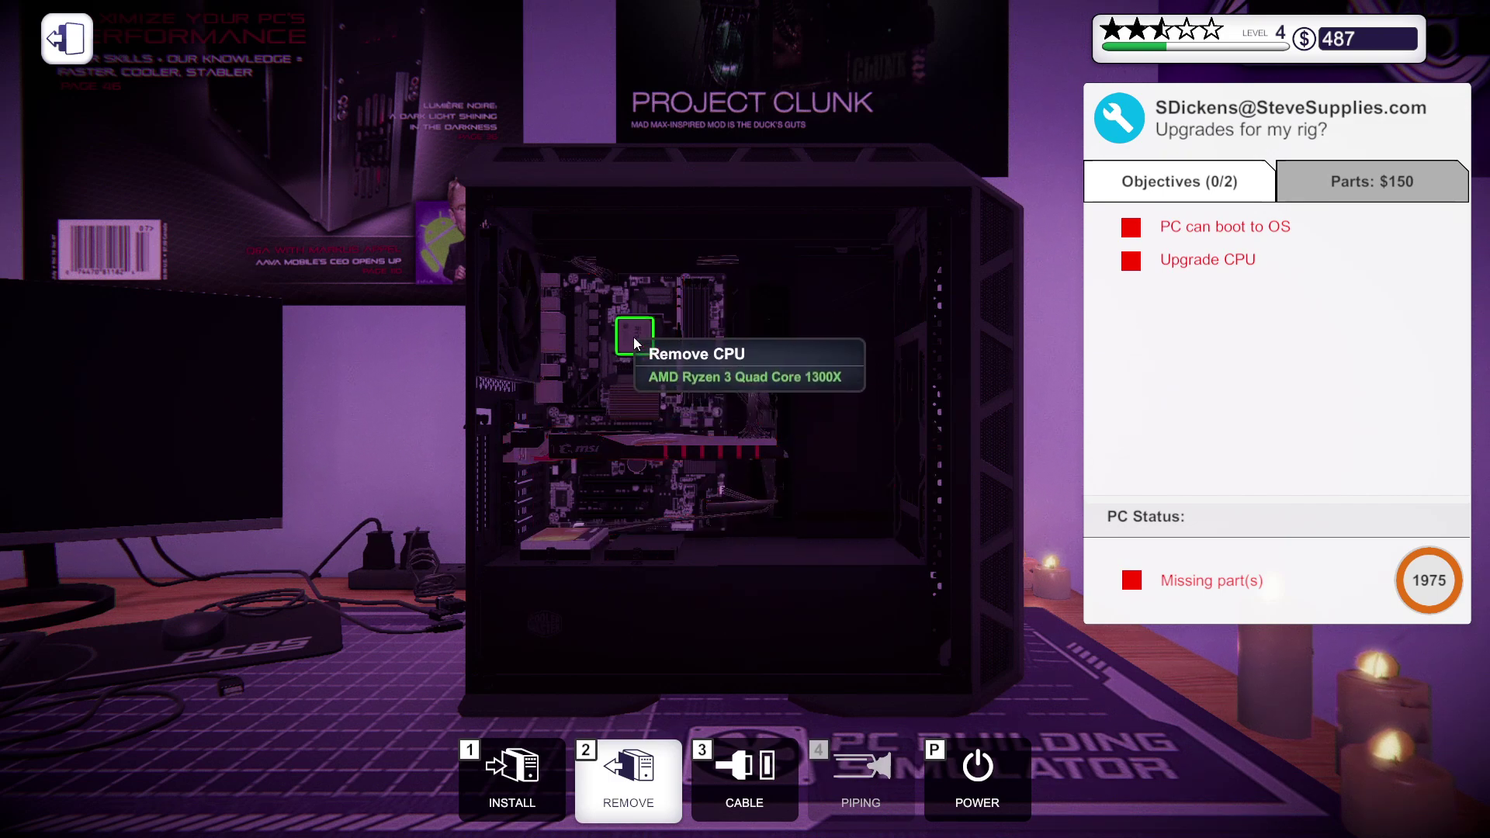
pyautogui.moveTo(634, 337)
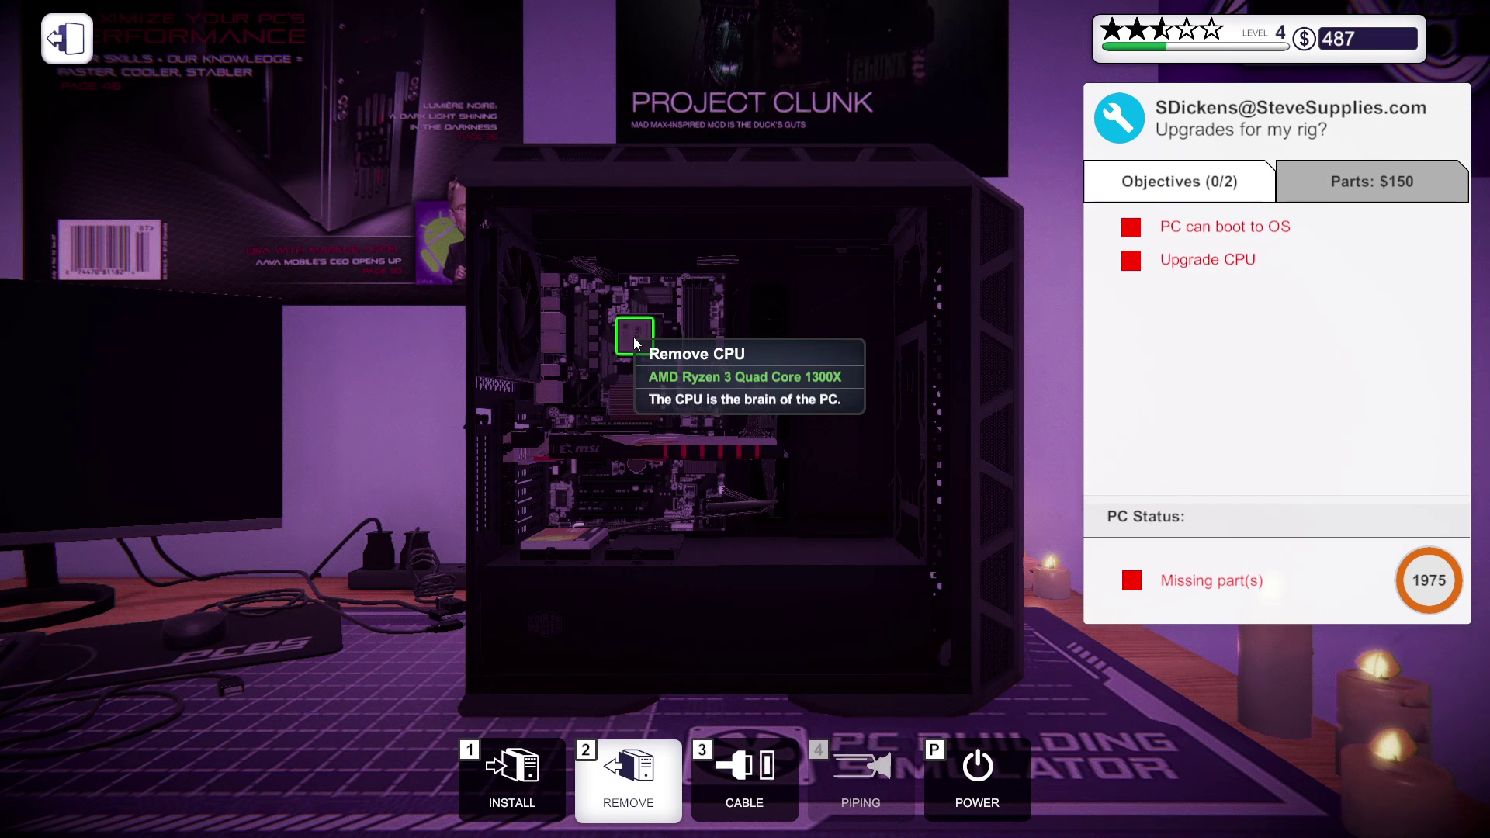
pyautogui.click(635, 342)
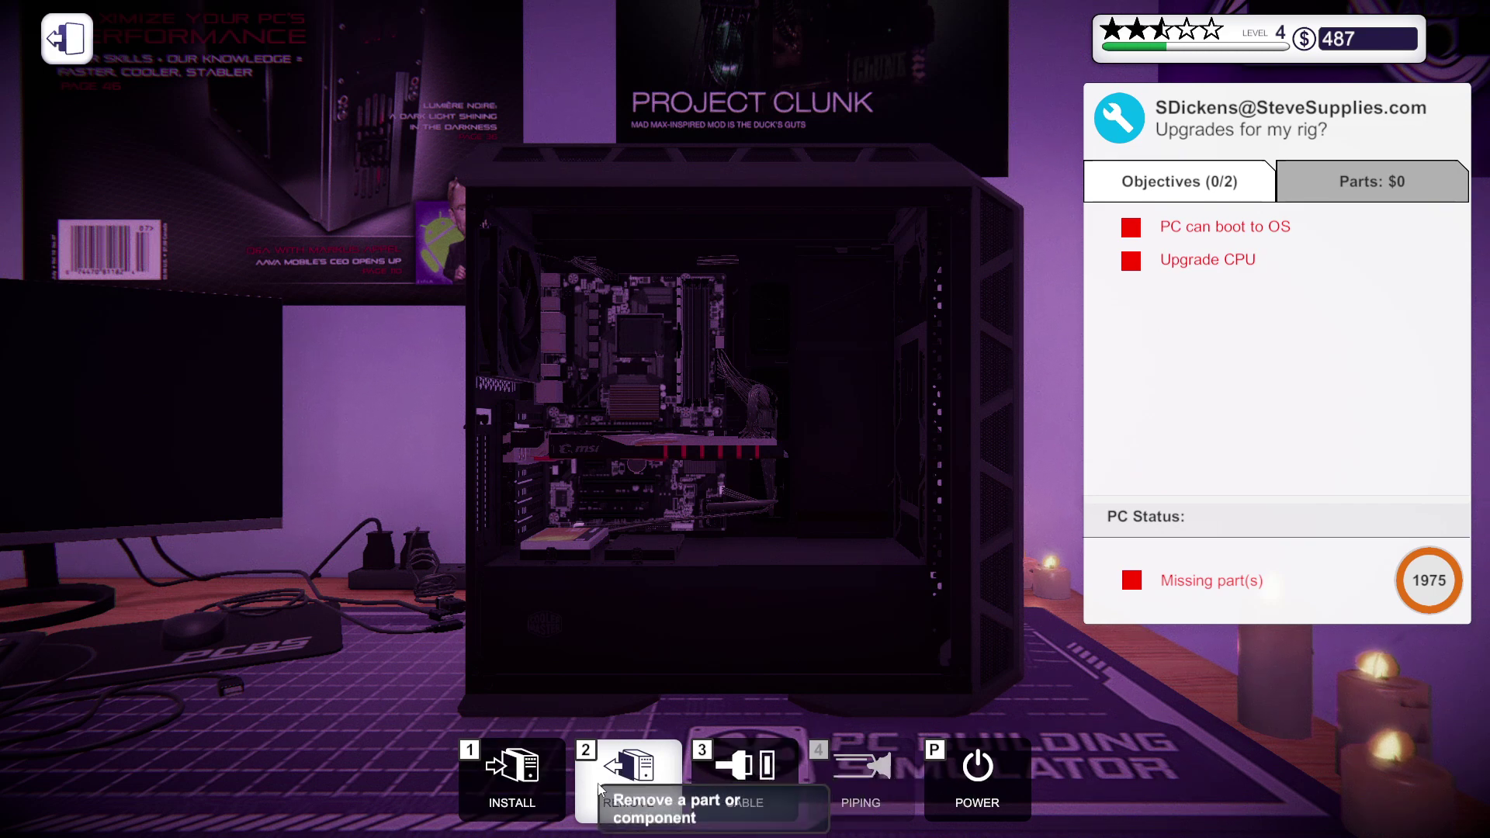
pyautogui.click(512, 774)
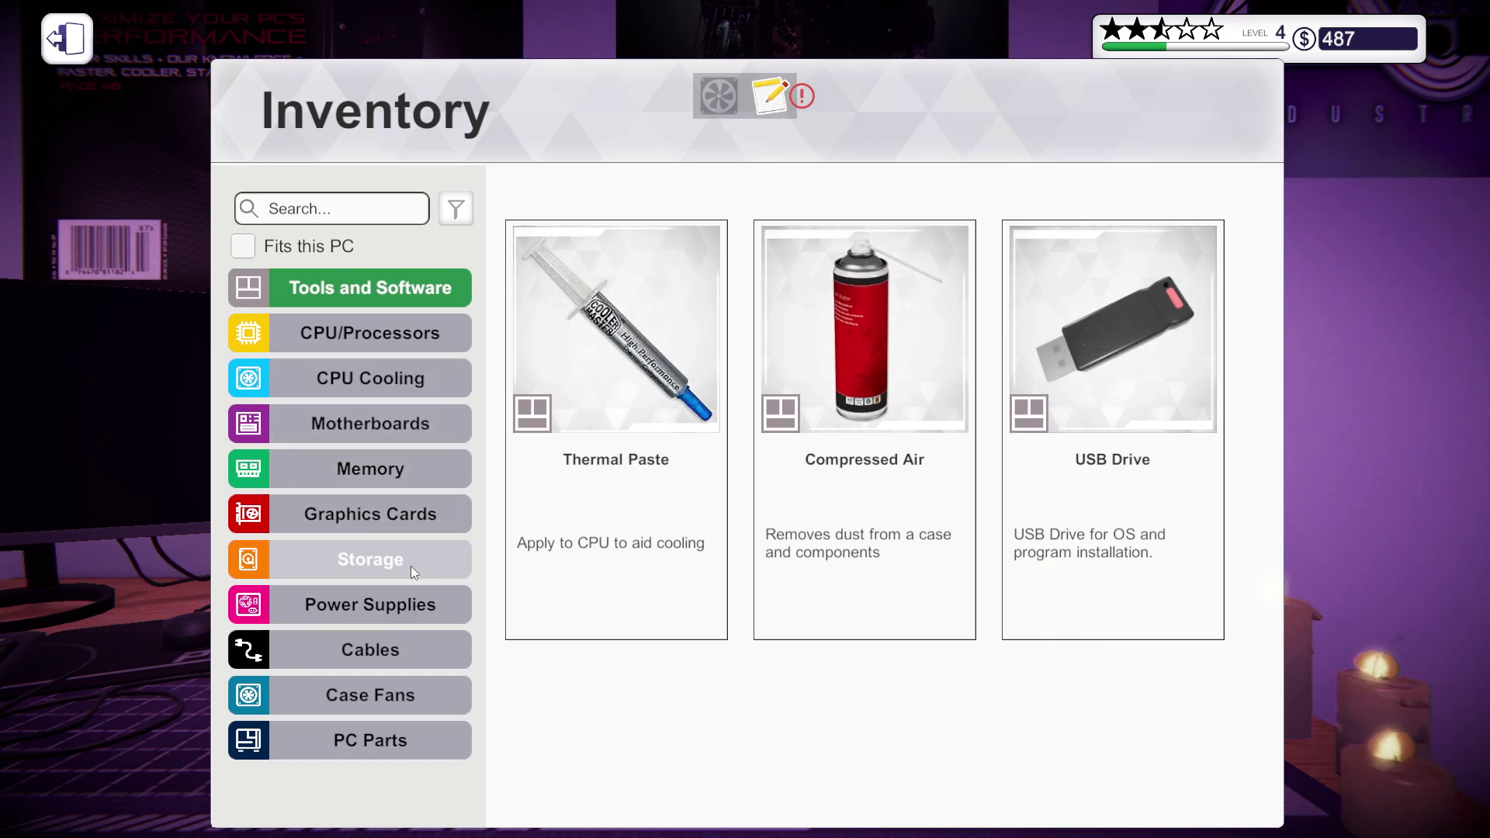
# - Check the CPU Cooling stock, then filter the inventory to Processors
pyautogui.click(385, 382)
pyautogui.click(369, 337)
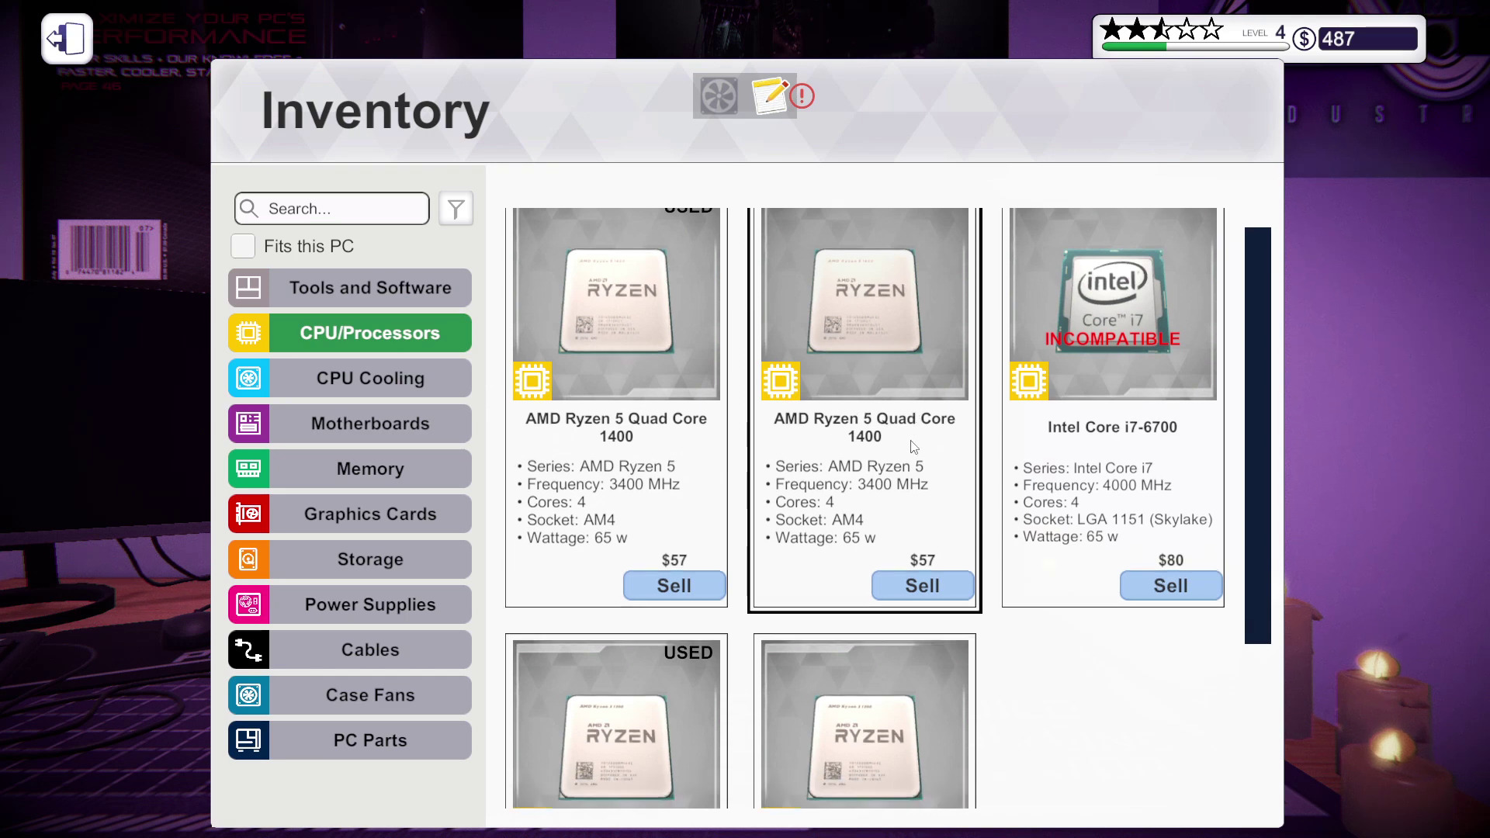
pyautogui.scroll(-2, 914, 441)
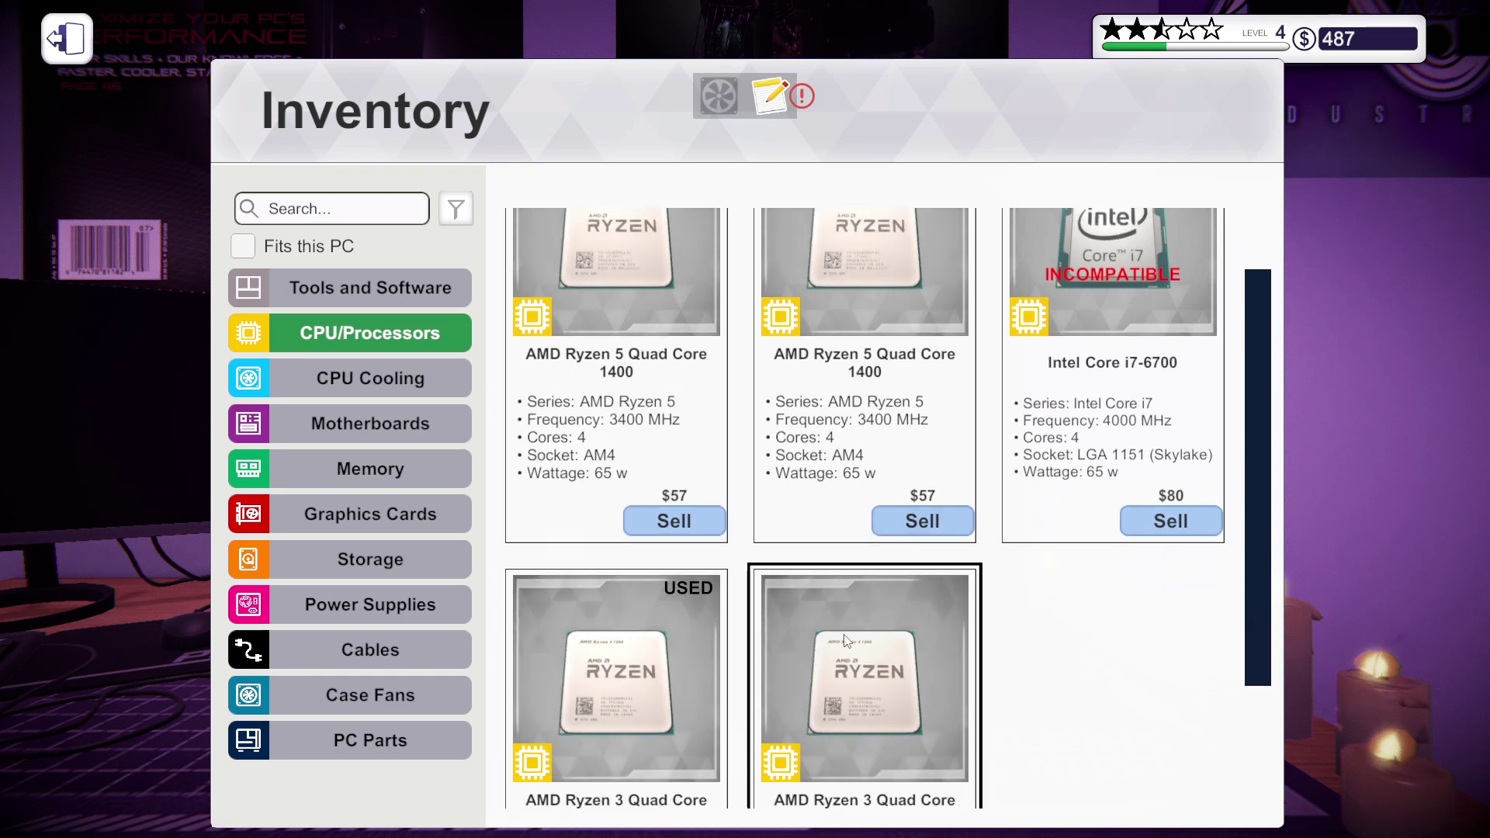
pyautogui.scroll(-2, 858, 640)
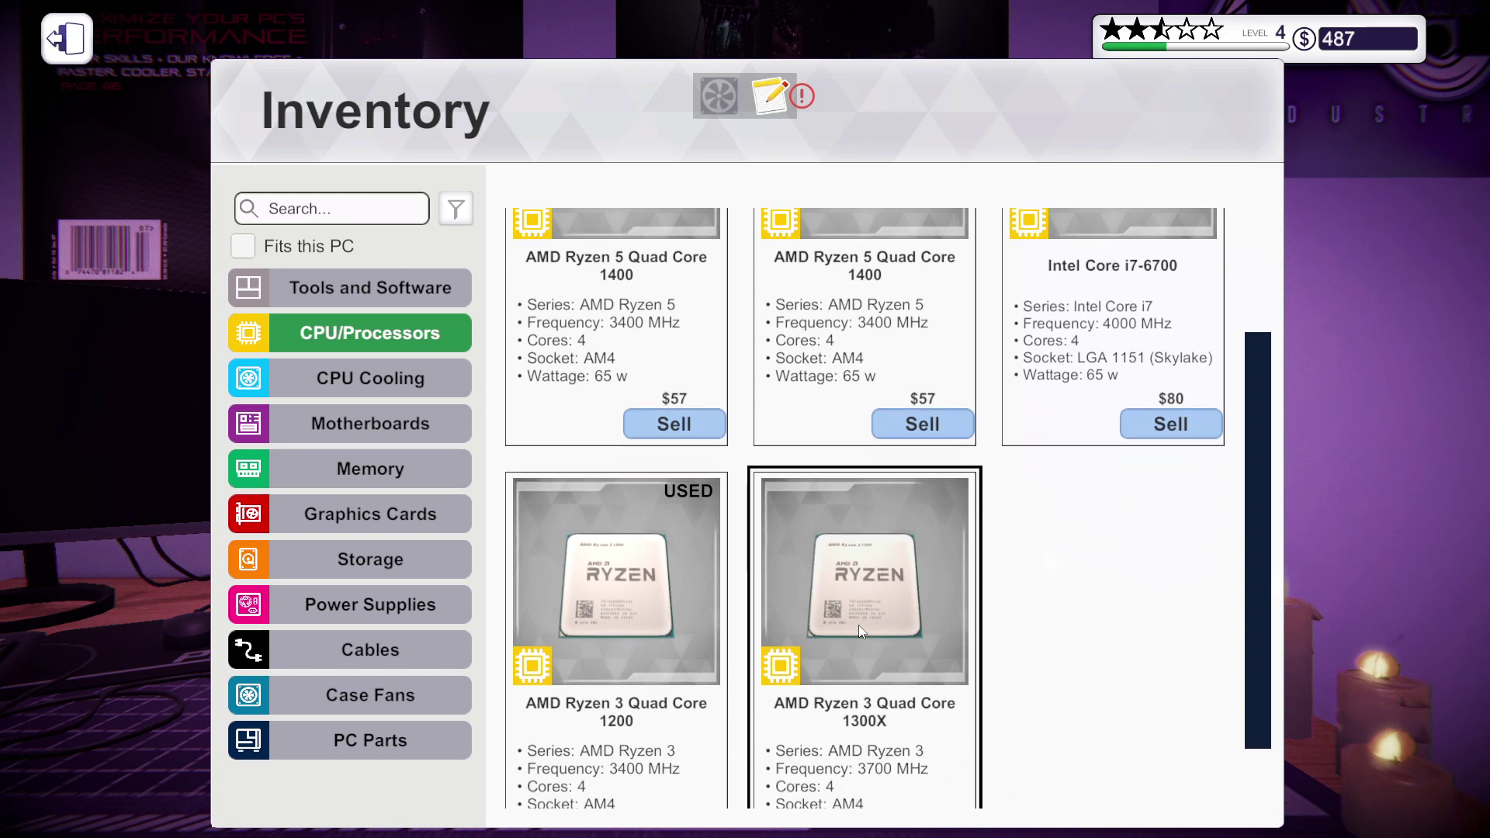
pyautogui.scroll(2, 858, 626)
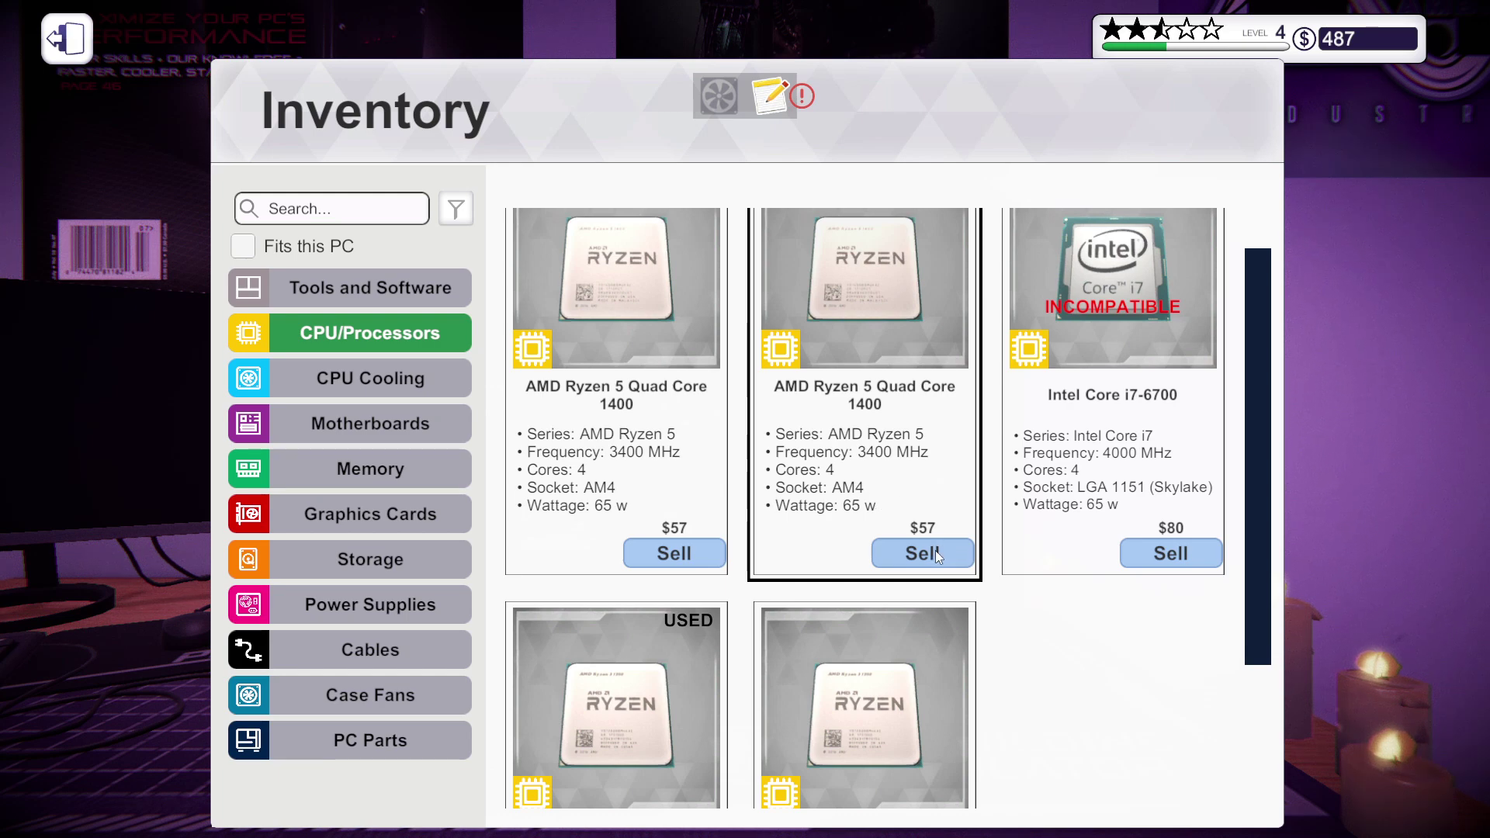
pyautogui.scroll(-3, 940, 544)
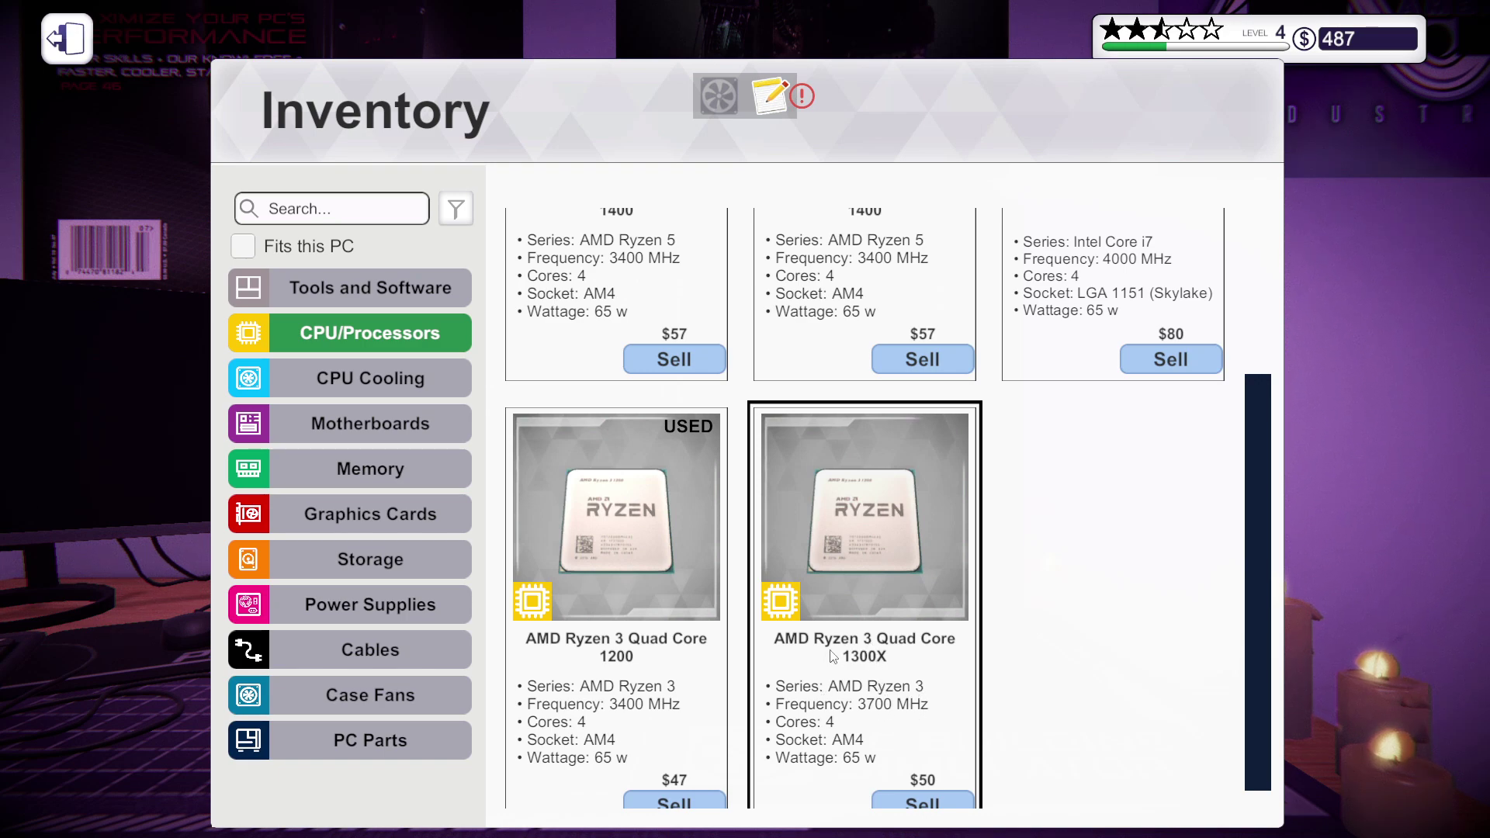
pyautogui.scroll(2, 868, 672)
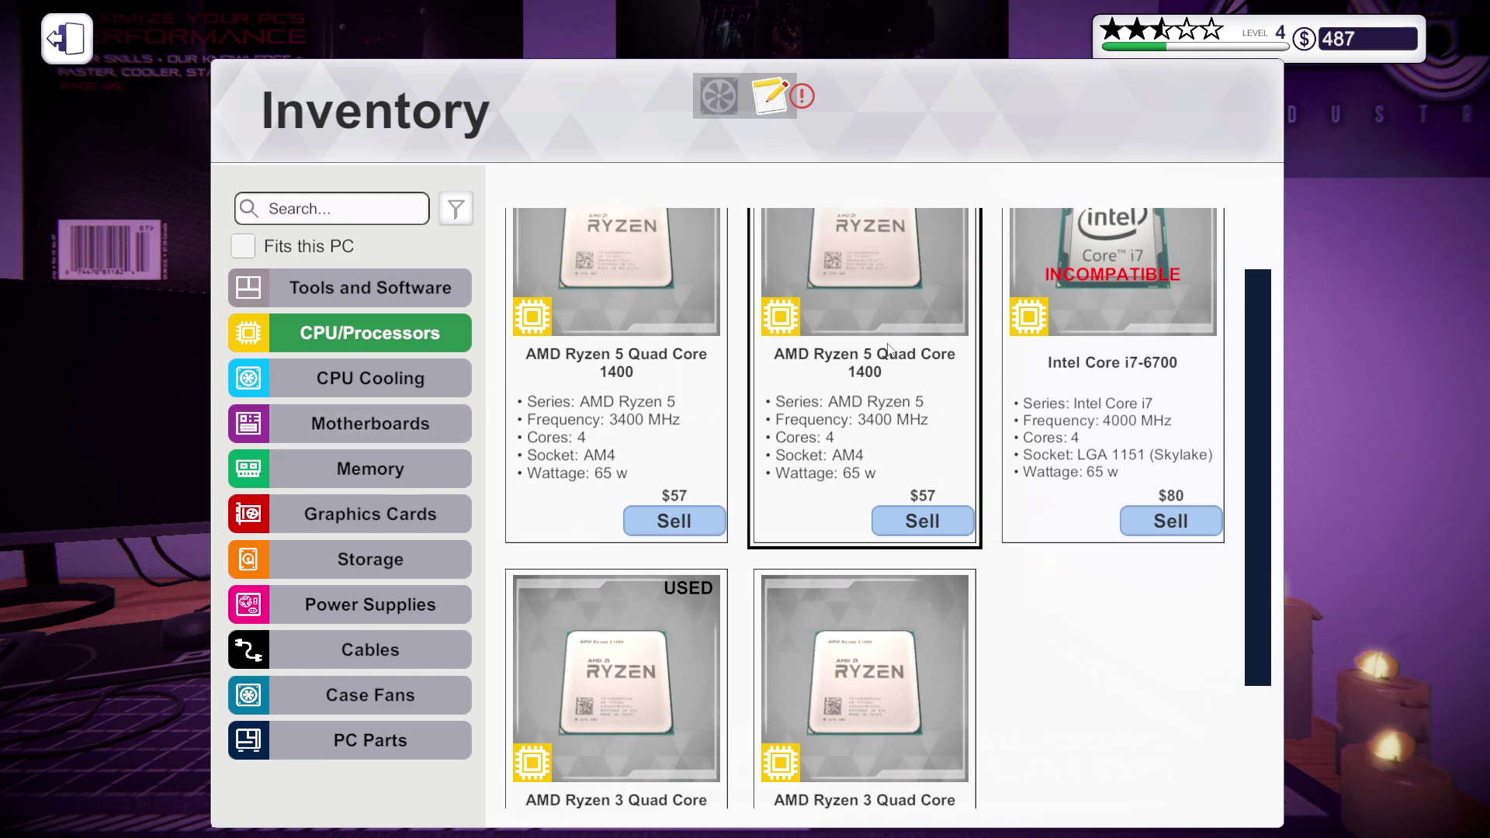
pyautogui.scroll(-1, 906, 544)
pyautogui.scroll(-1, 907, 543)
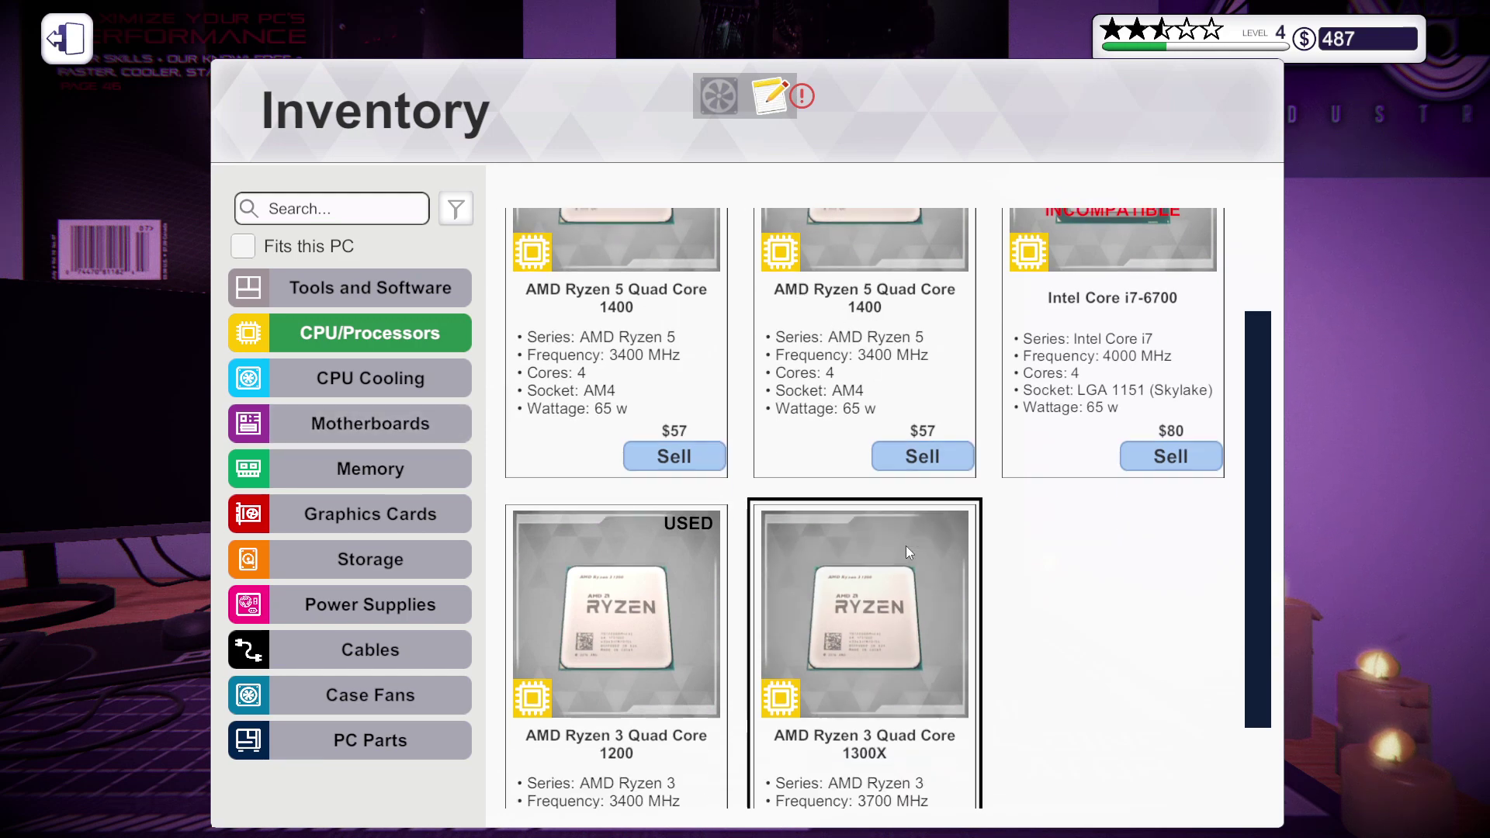
pyautogui.scroll(-1, 905, 546)
pyautogui.scroll(-1, 895, 570)
pyautogui.scroll(-1, 894, 568)
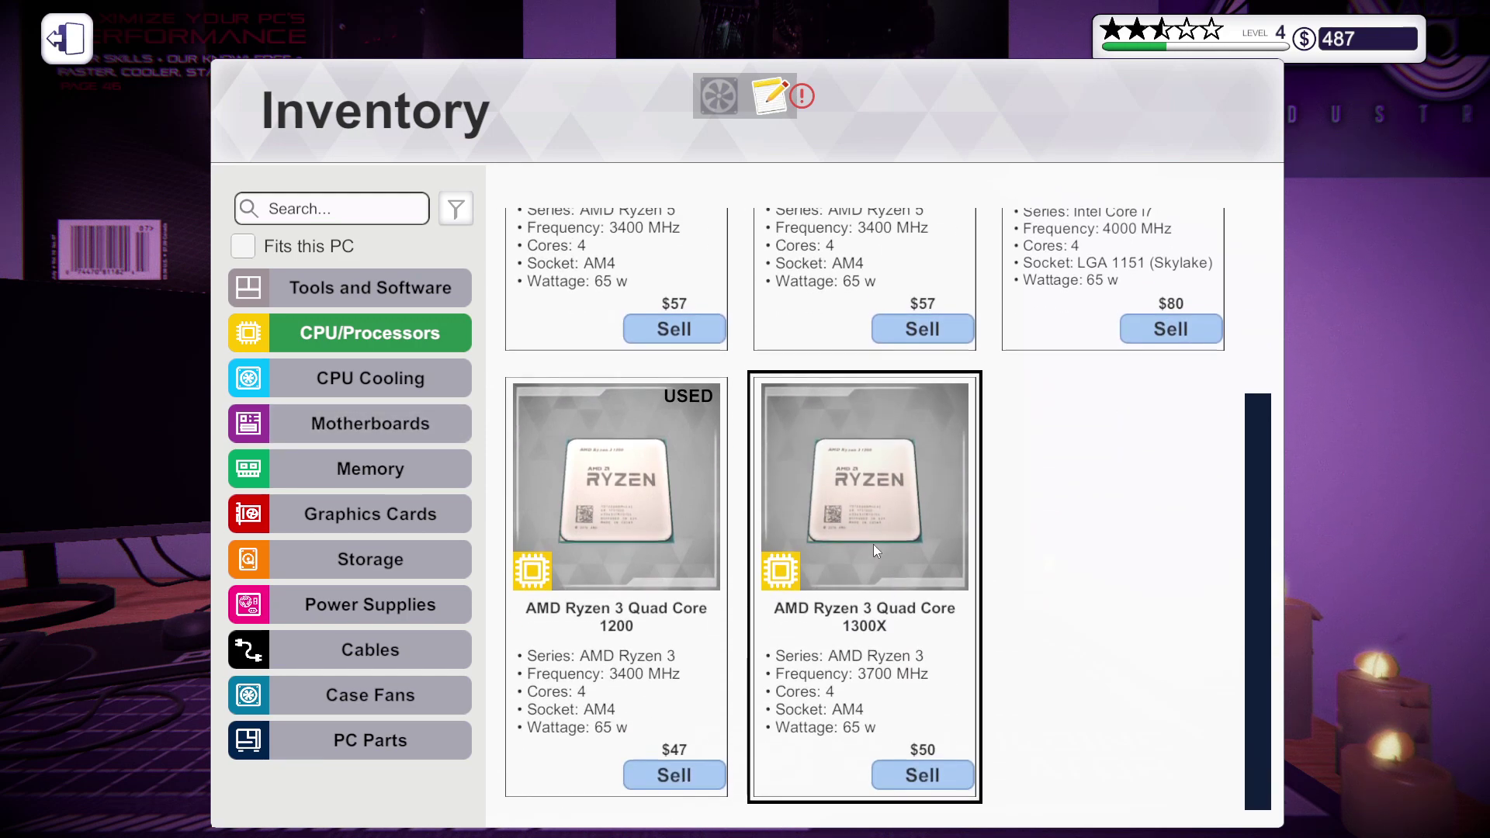
# - Seat the Ryzen 3 1300X in the empty socket and close the retention handle
pyautogui.click(871, 512)
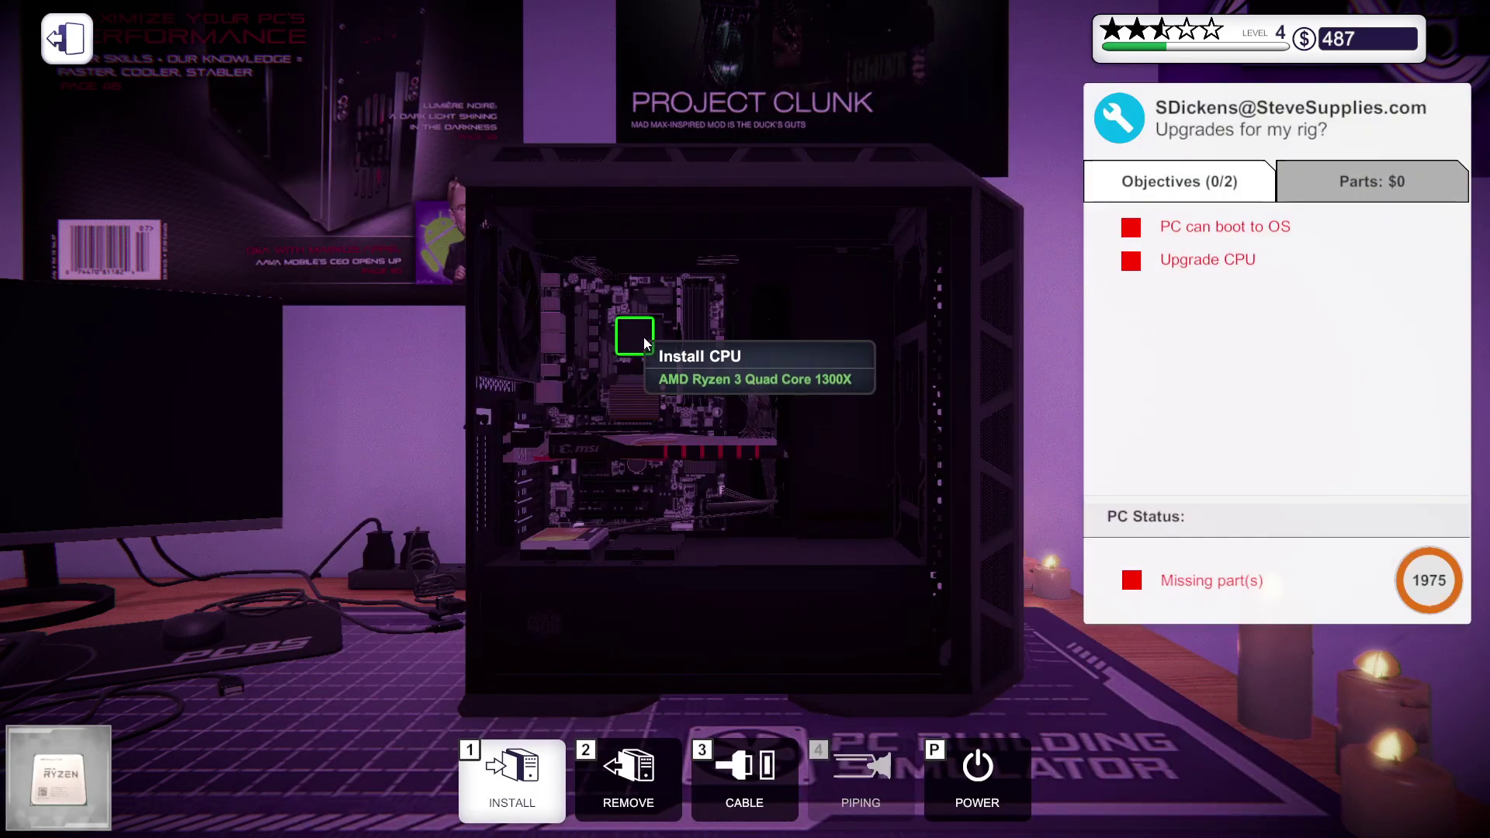
pyautogui.click(644, 337)
pyautogui.press('2')
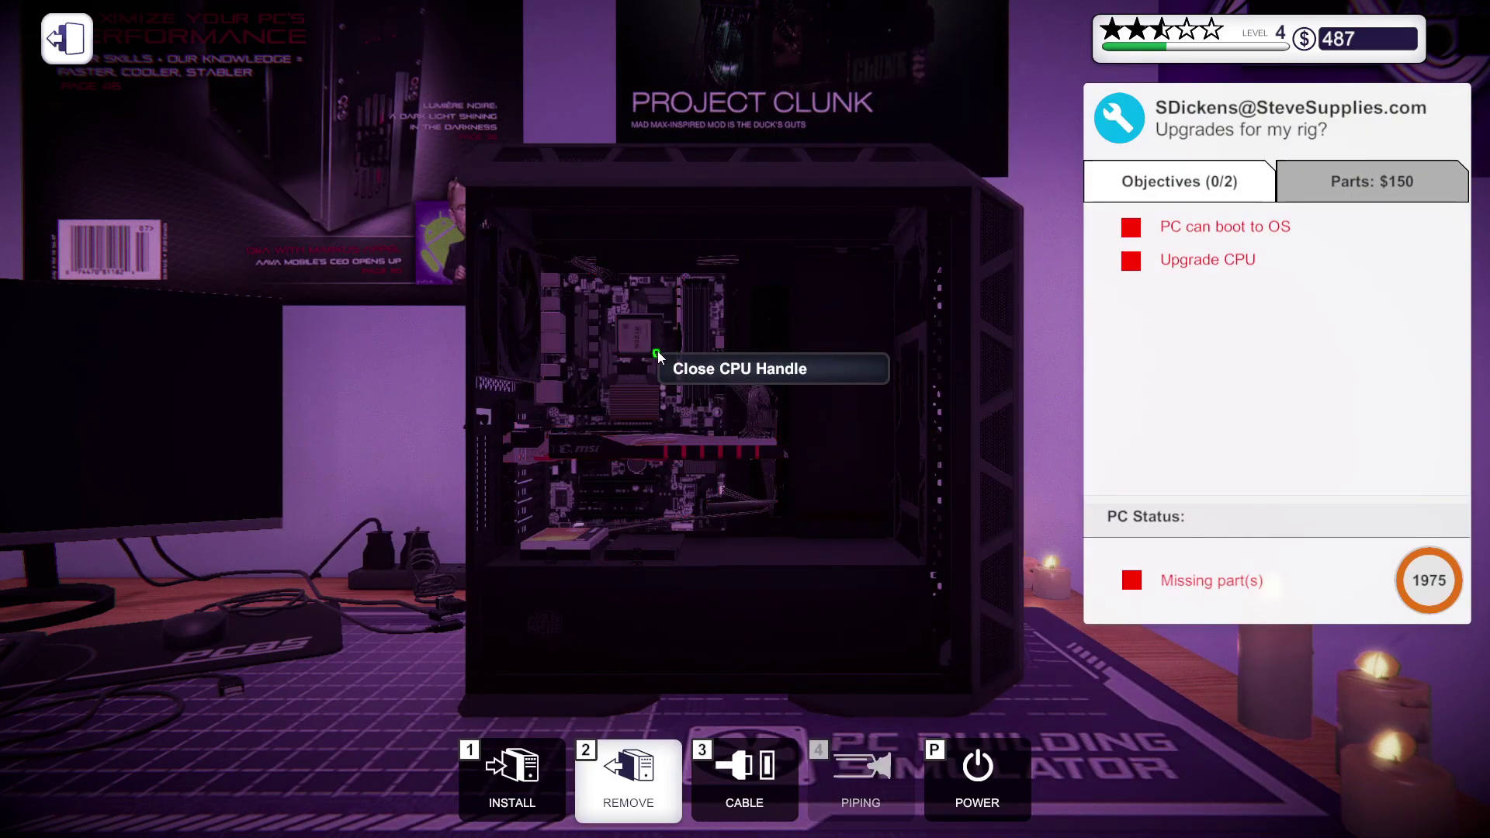
pyautogui.click(658, 358)
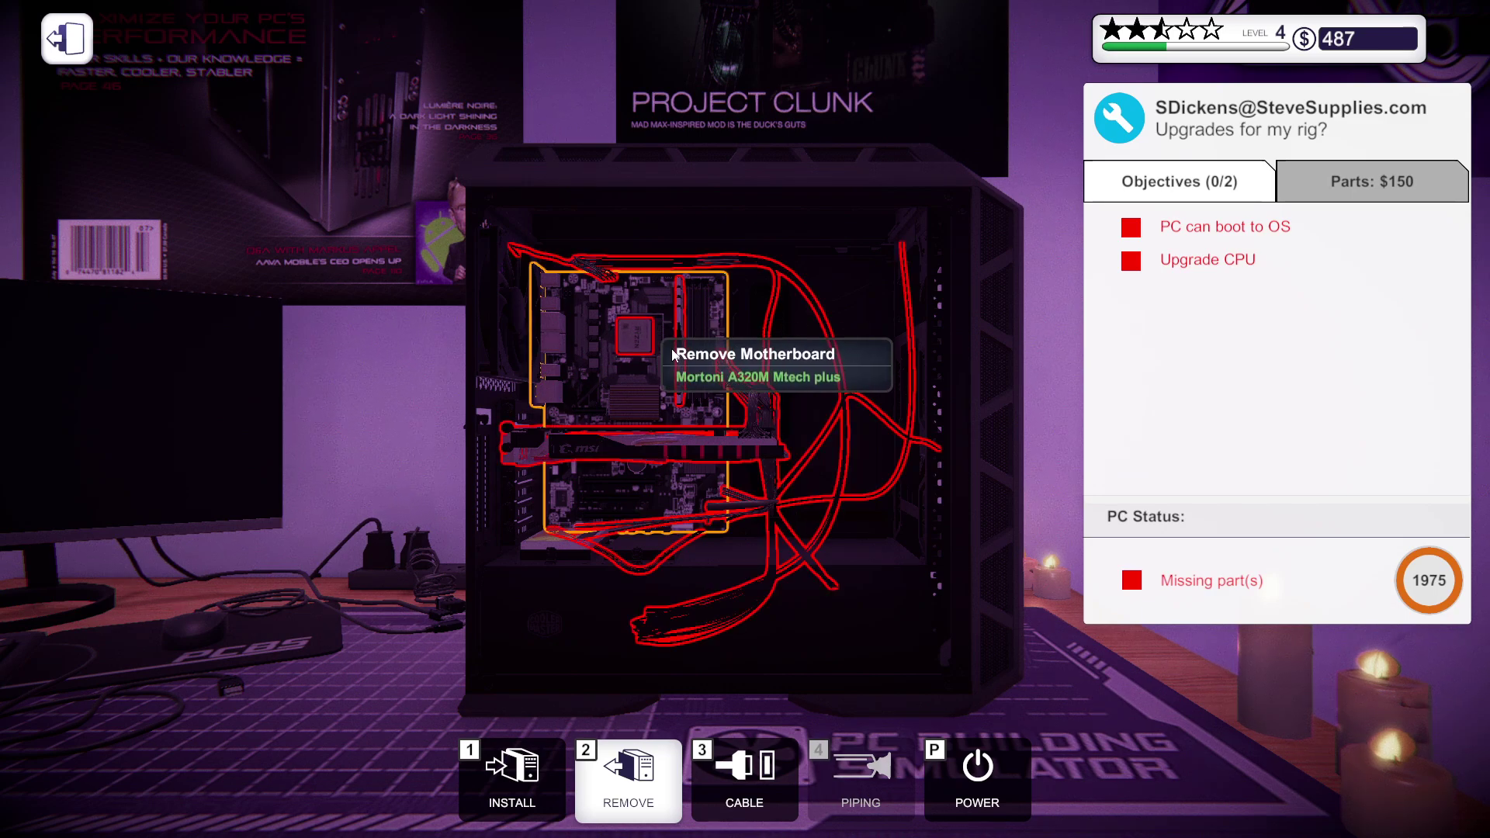
# - Check the inventory for CPU coolers, then close it and leave the bench view
pyautogui.click(519, 768)
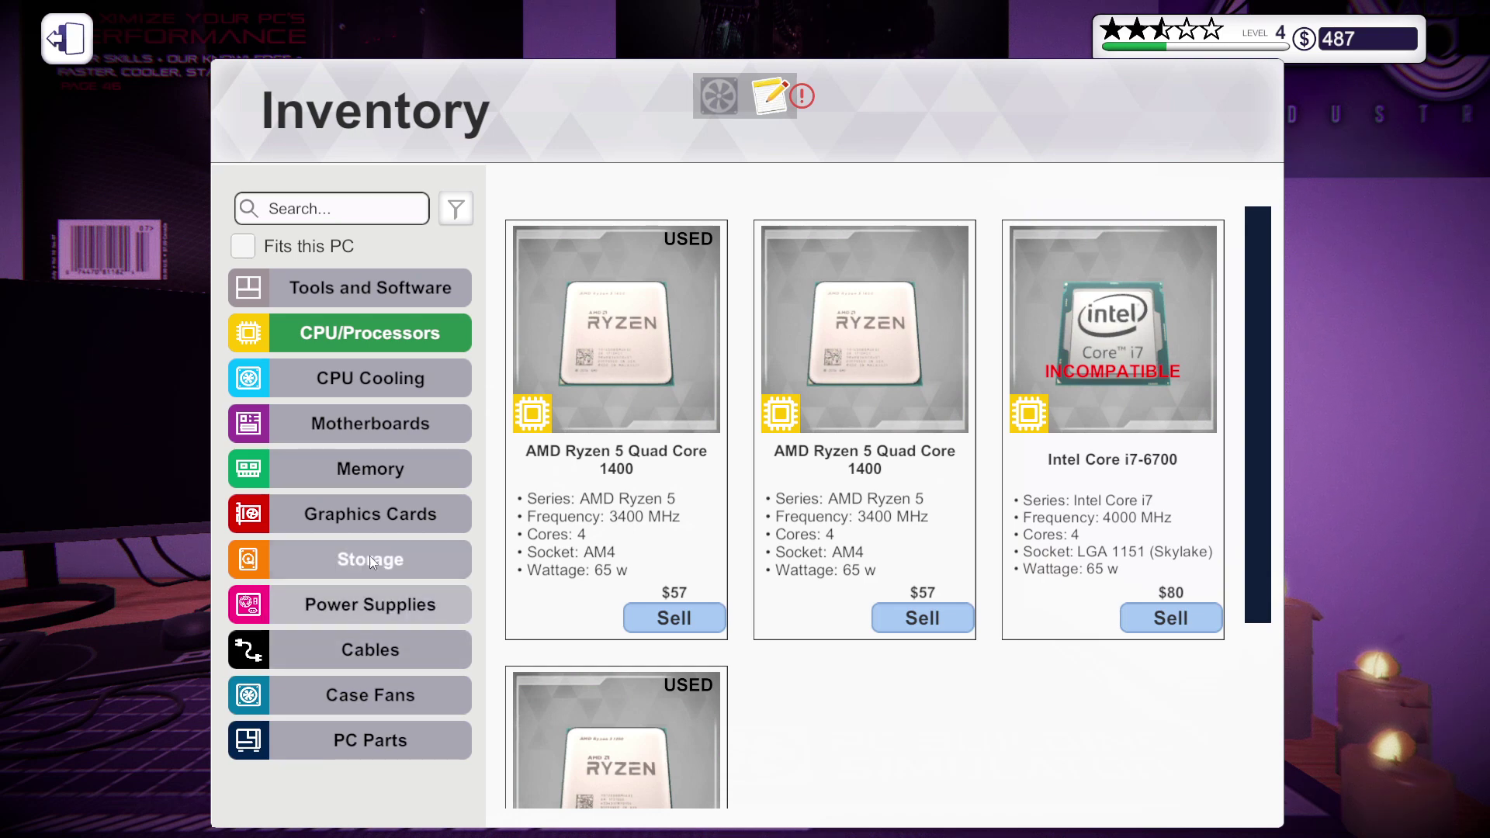
pyautogui.click(367, 386)
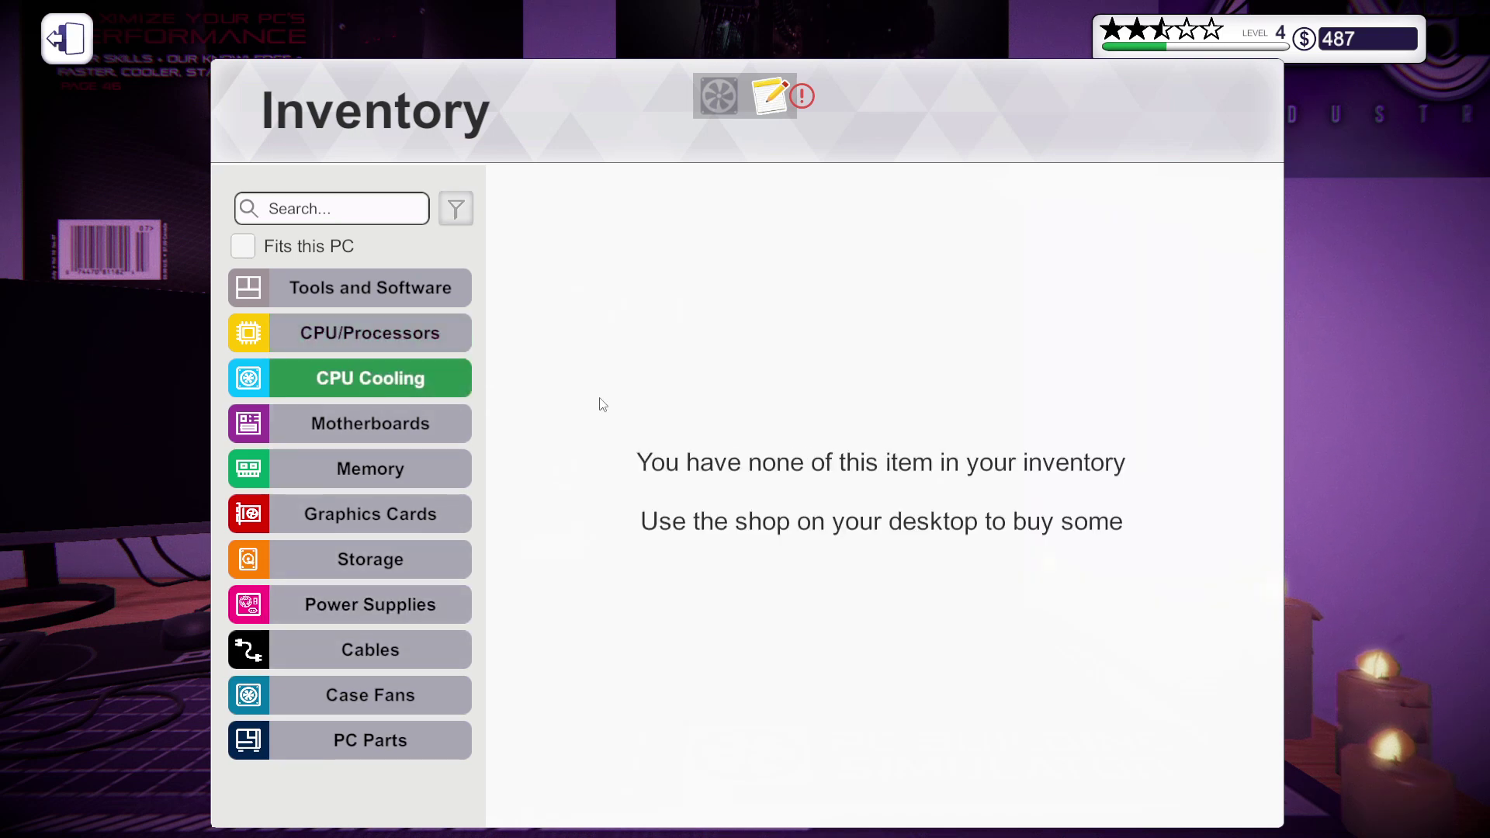
pyautogui.press('Escape')
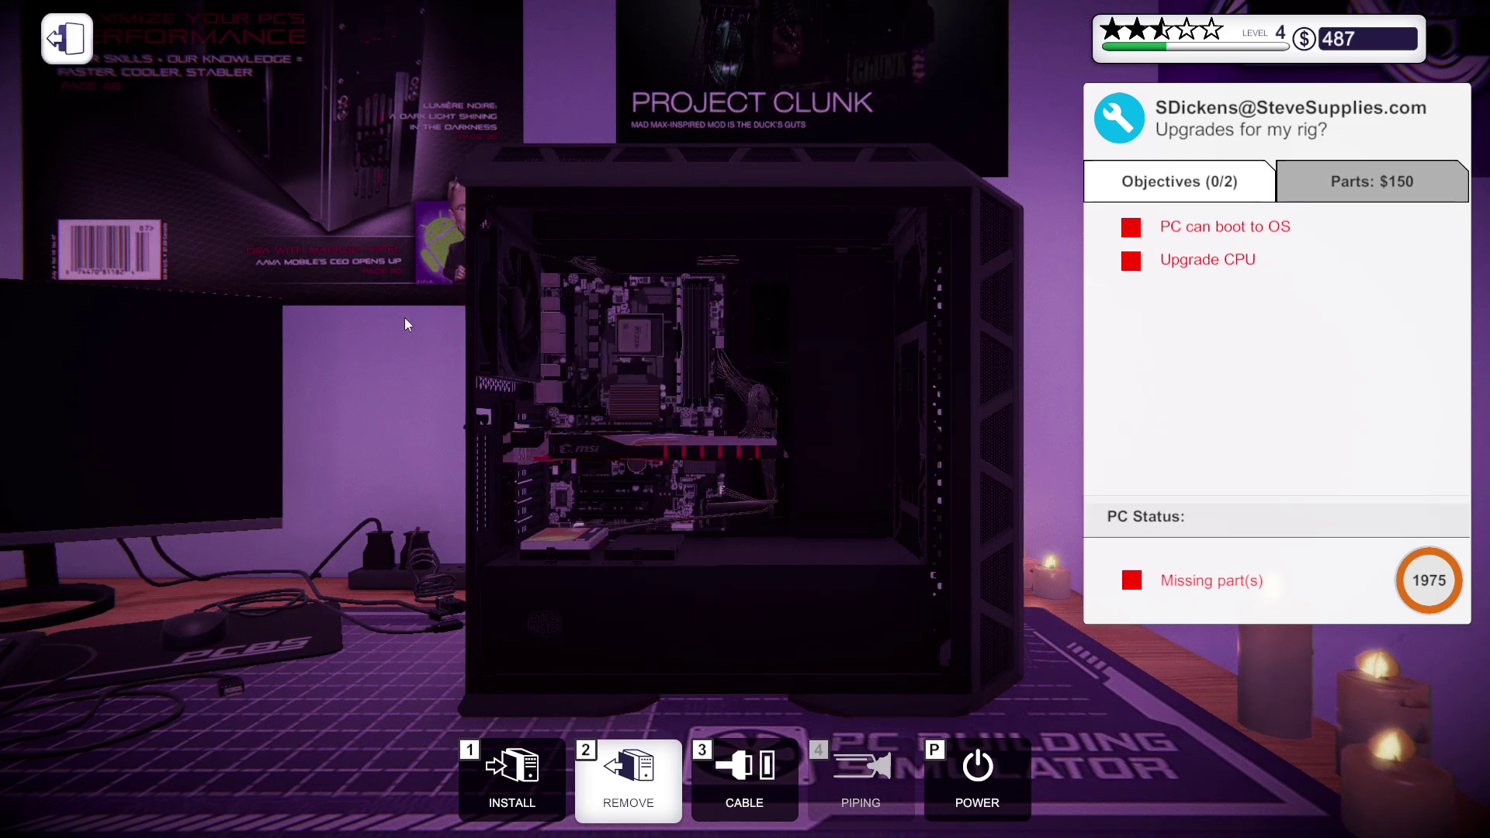
pyautogui.rightClick(419, 298)
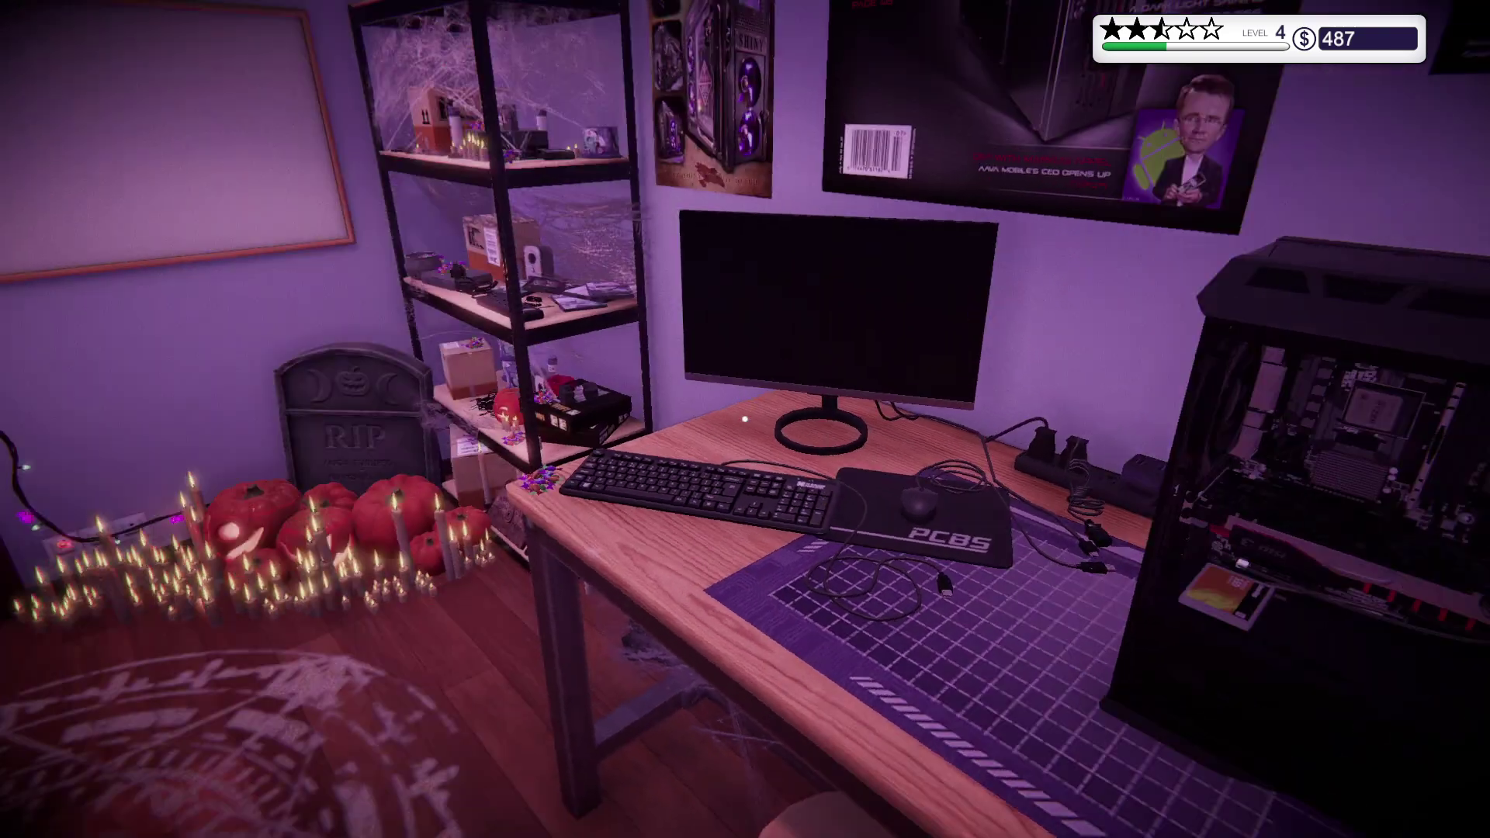
# - Carry the middle Upgrade PC box onto the desk mat and remove its side panel
pyautogui.press('w')
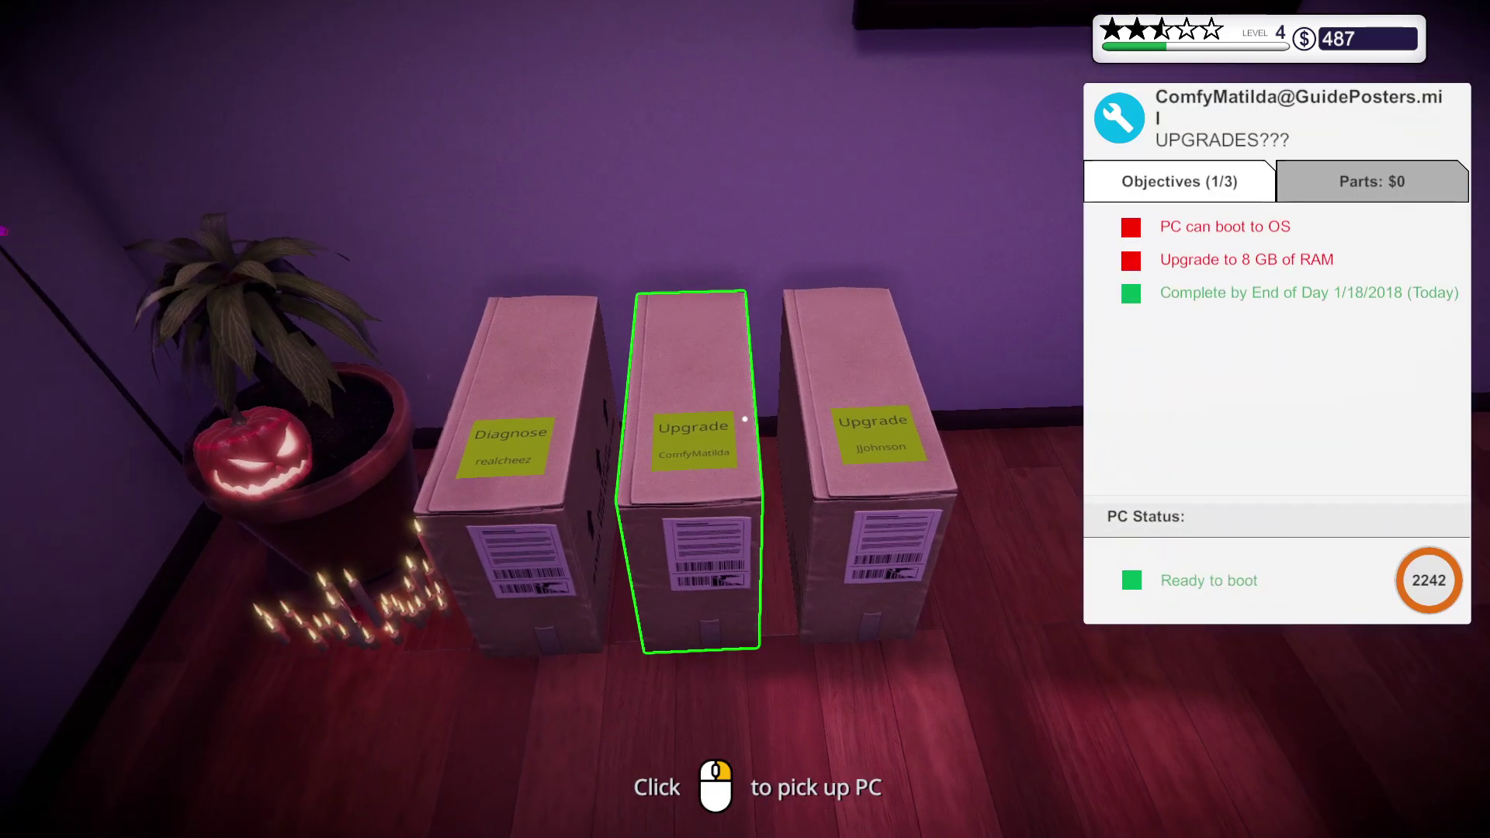
pyautogui.click(693, 466)
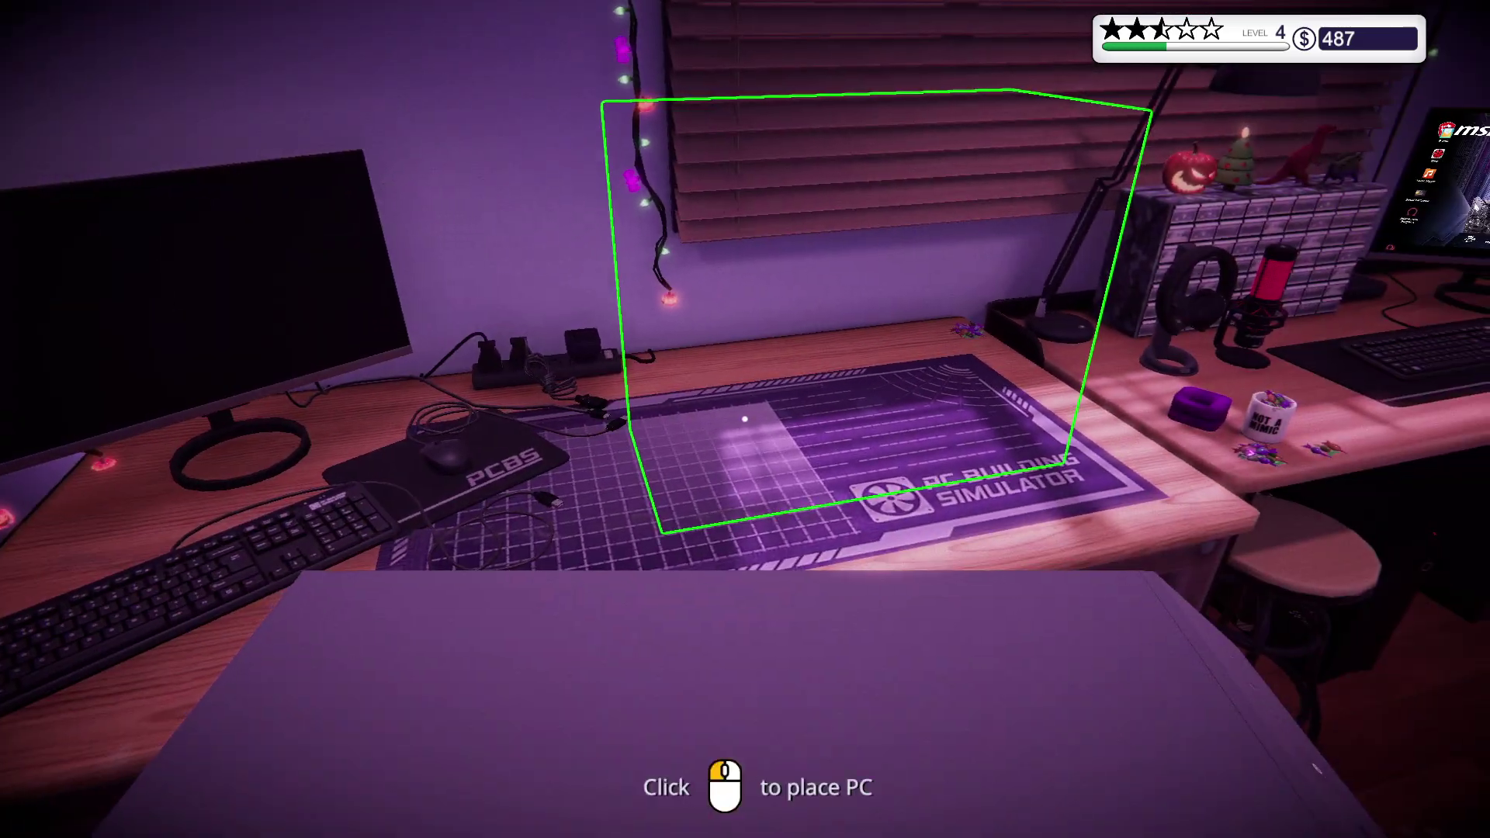
pyautogui.click(746, 419)
pyautogui.click(745, 420)
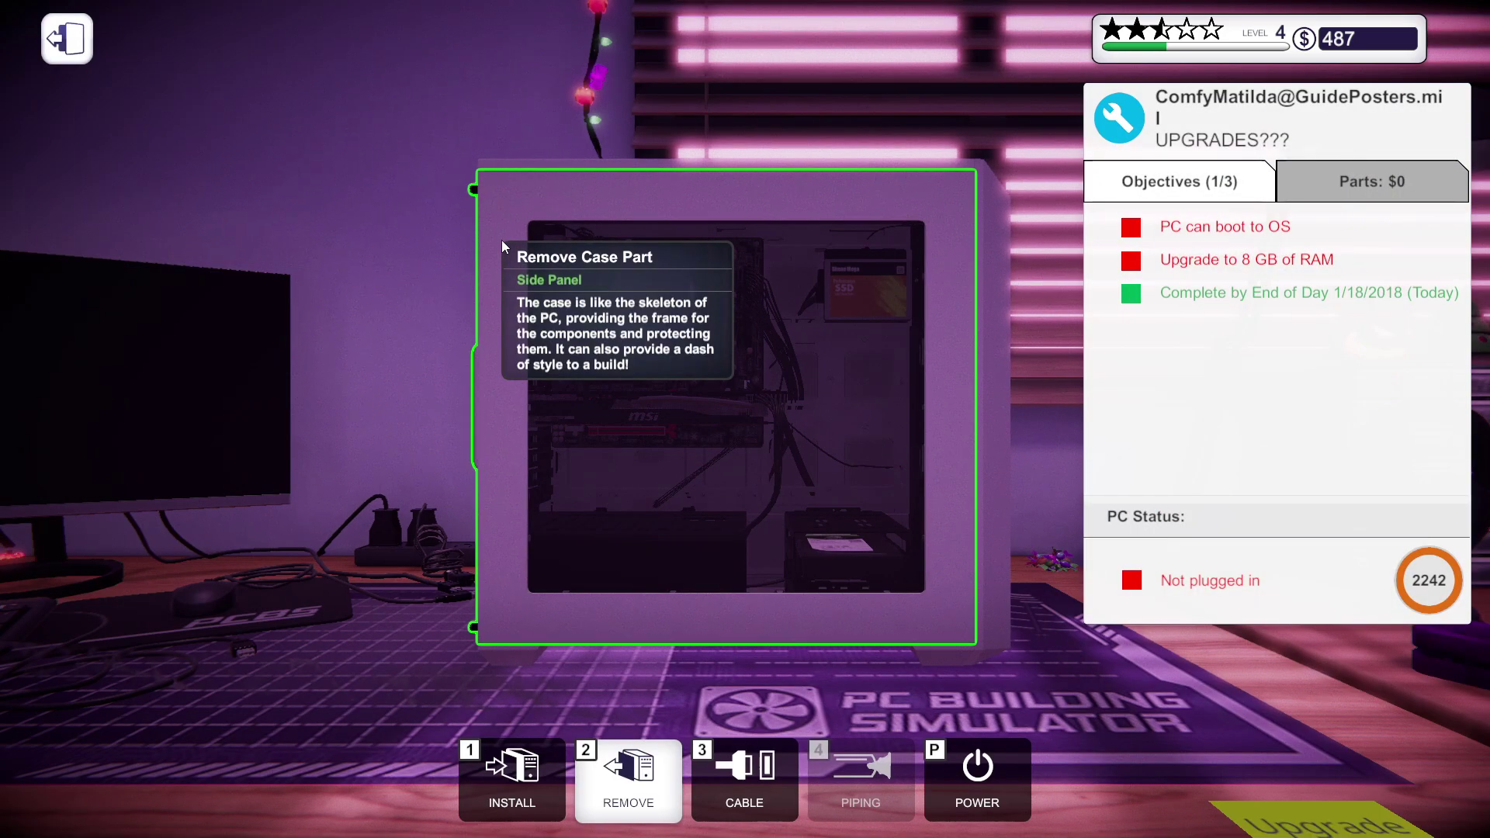
pyautogui.press('Escape')
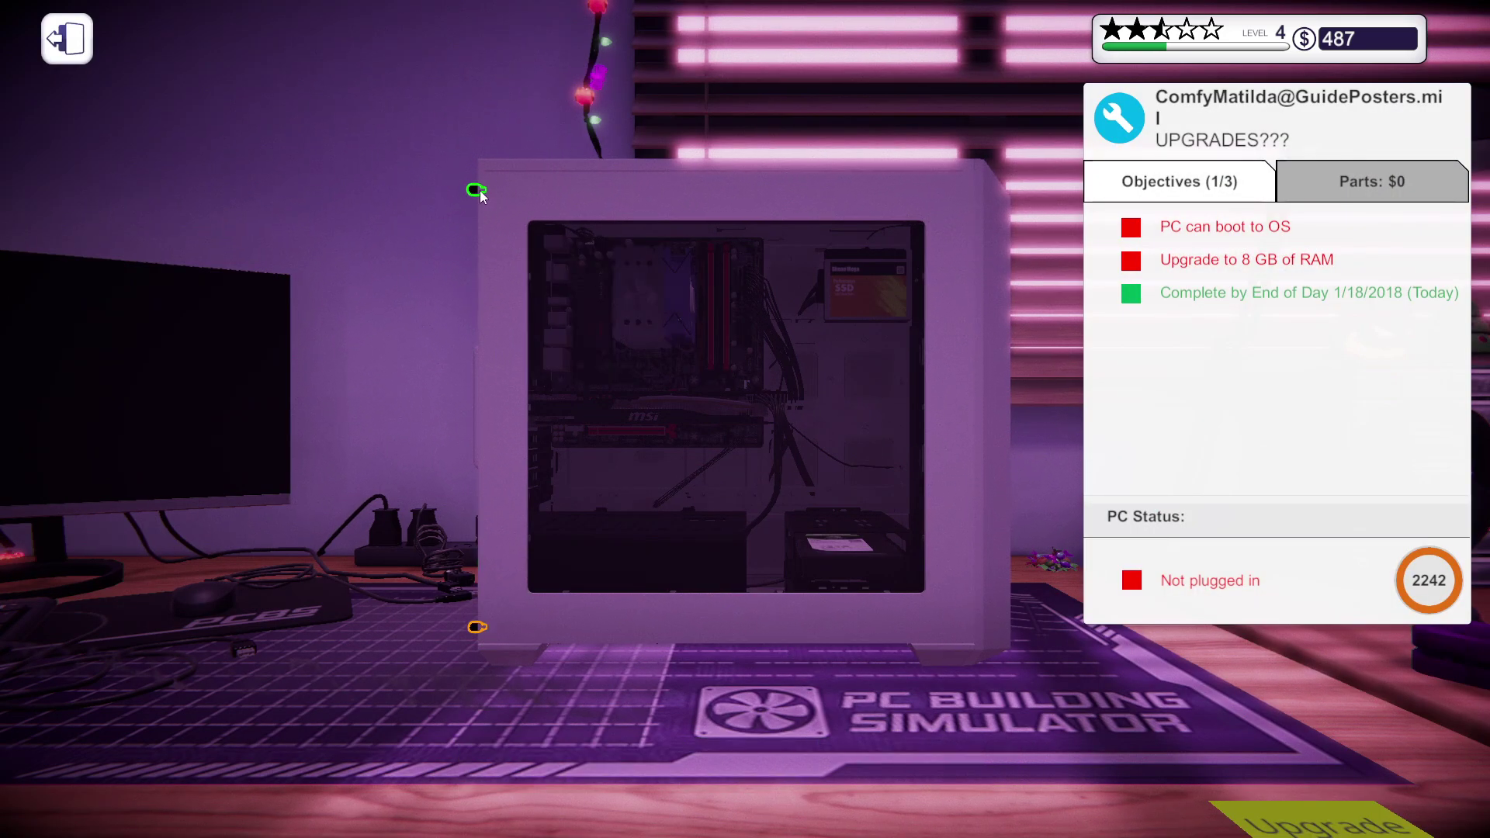
pyautogui.click(479, 626)
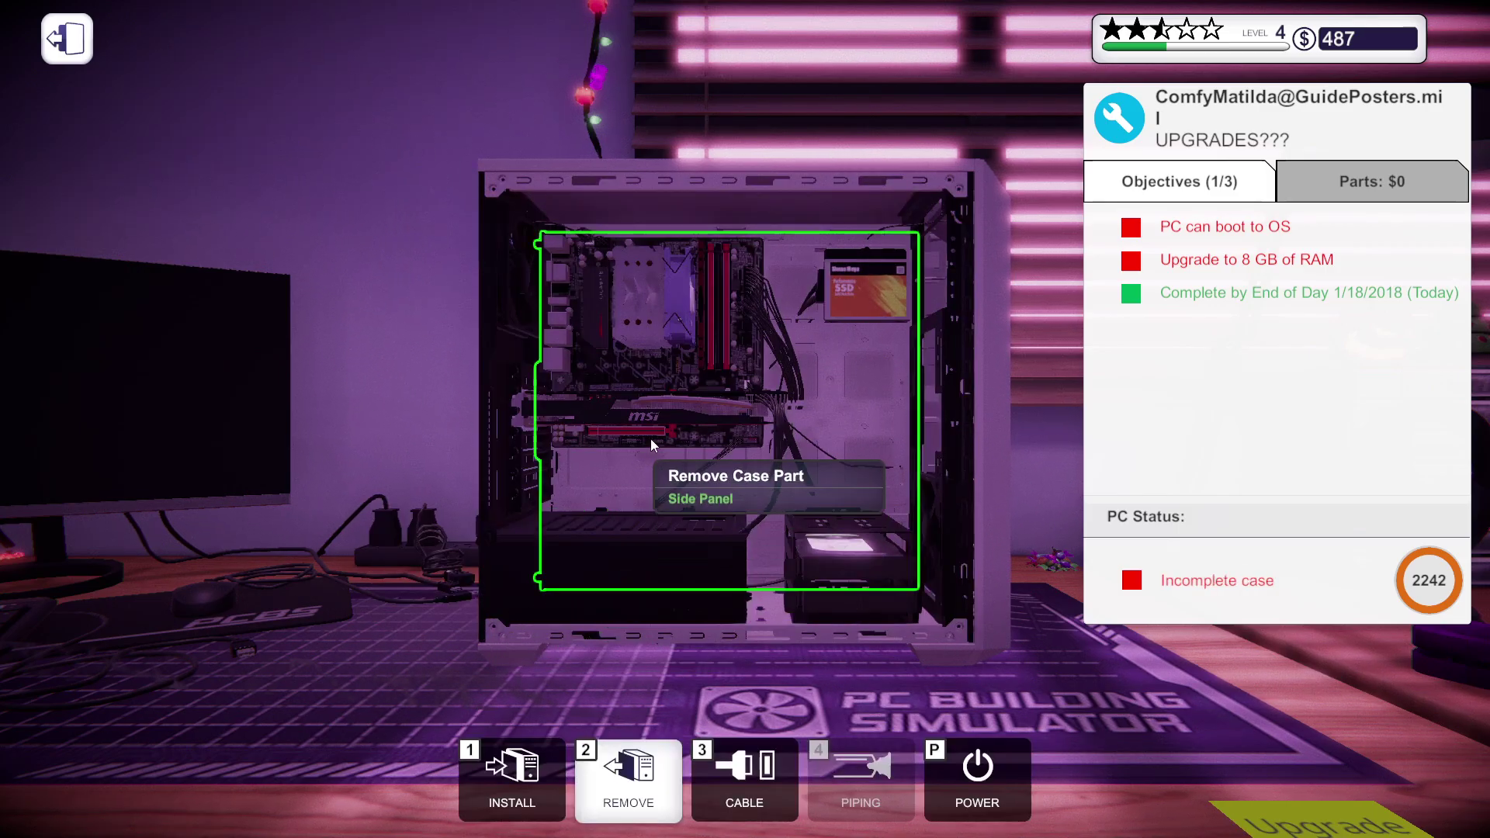
# - Pull the red 4 GB stick and take the Team Group T-Force DARK Silver 8 GB from Memory
pyautogui.click(703, 363)
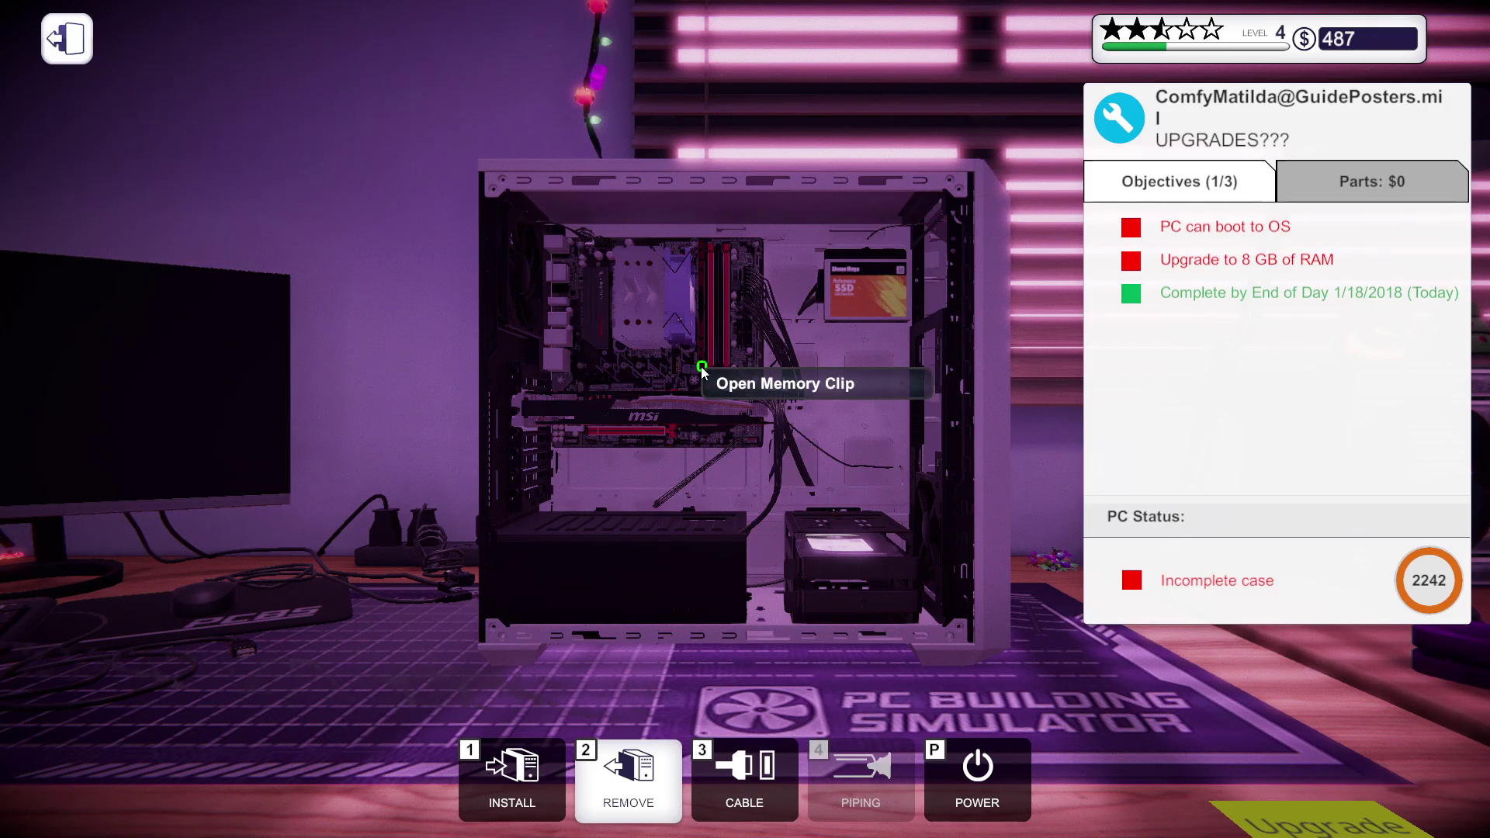
pyautogui.scroll(3, 702, 368)
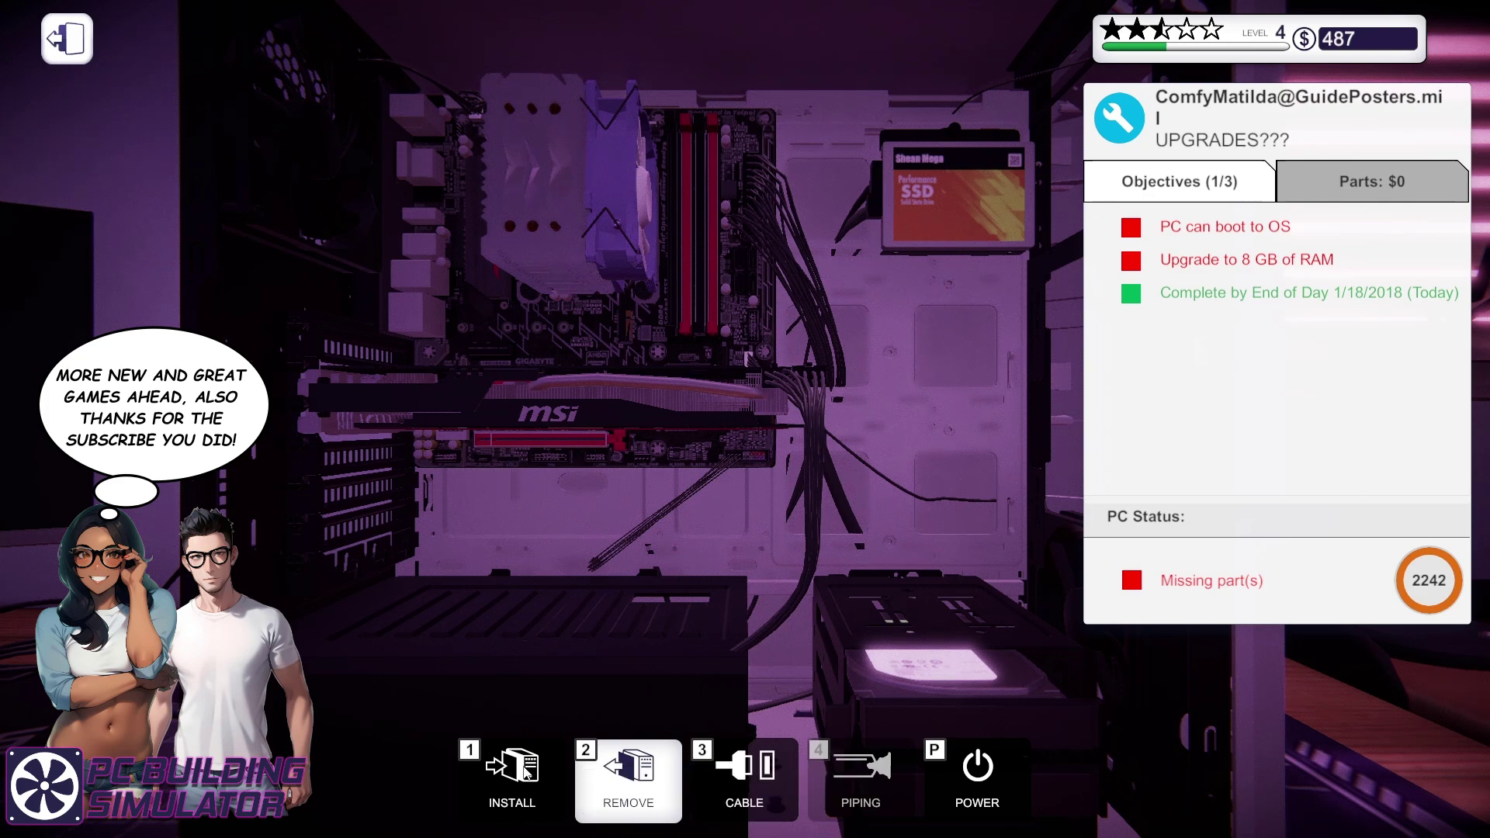
pyautogui.click(528, 769)
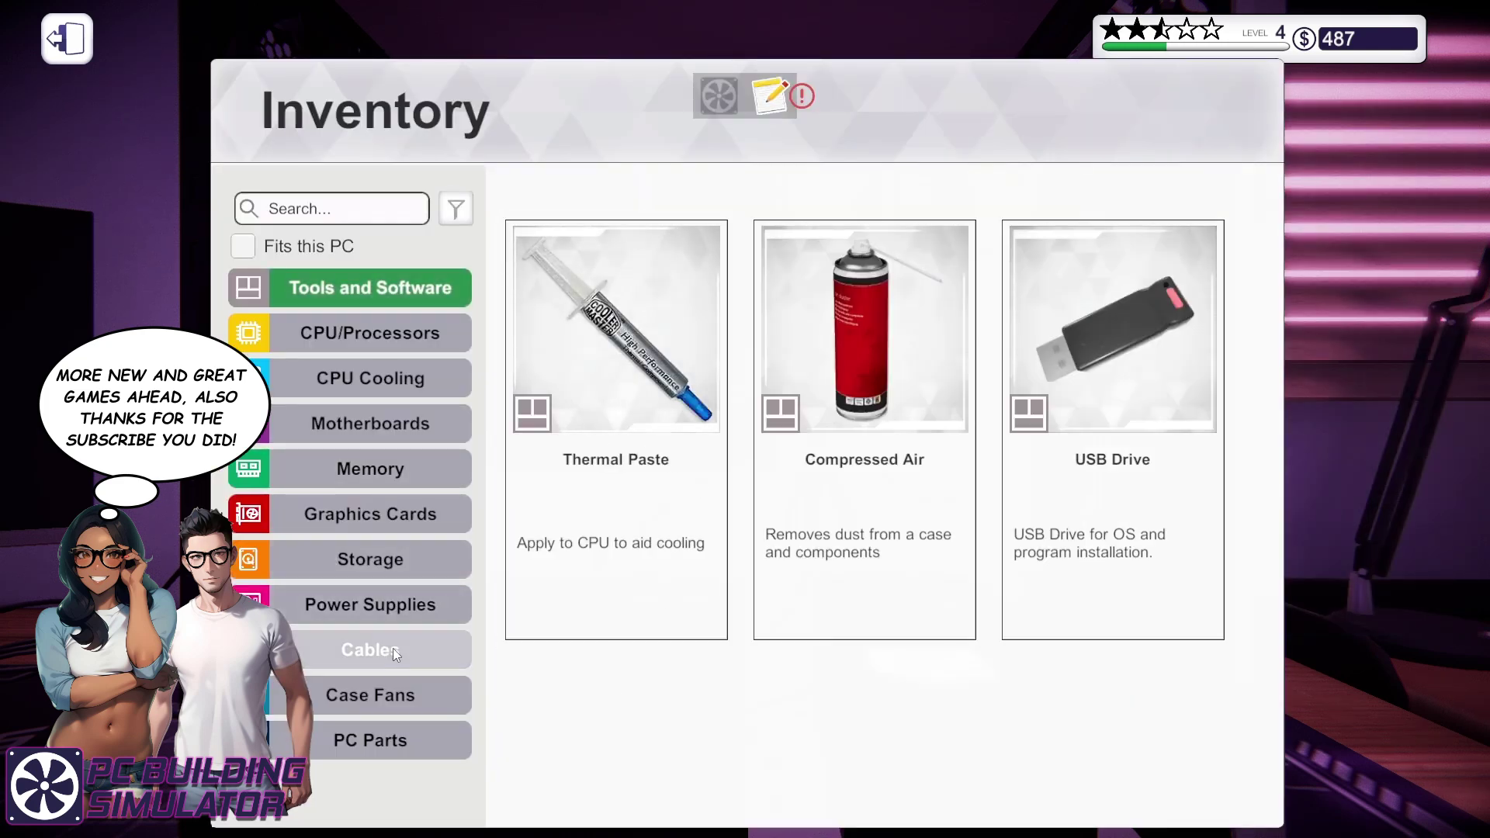
pyautogui.click(388, 467)
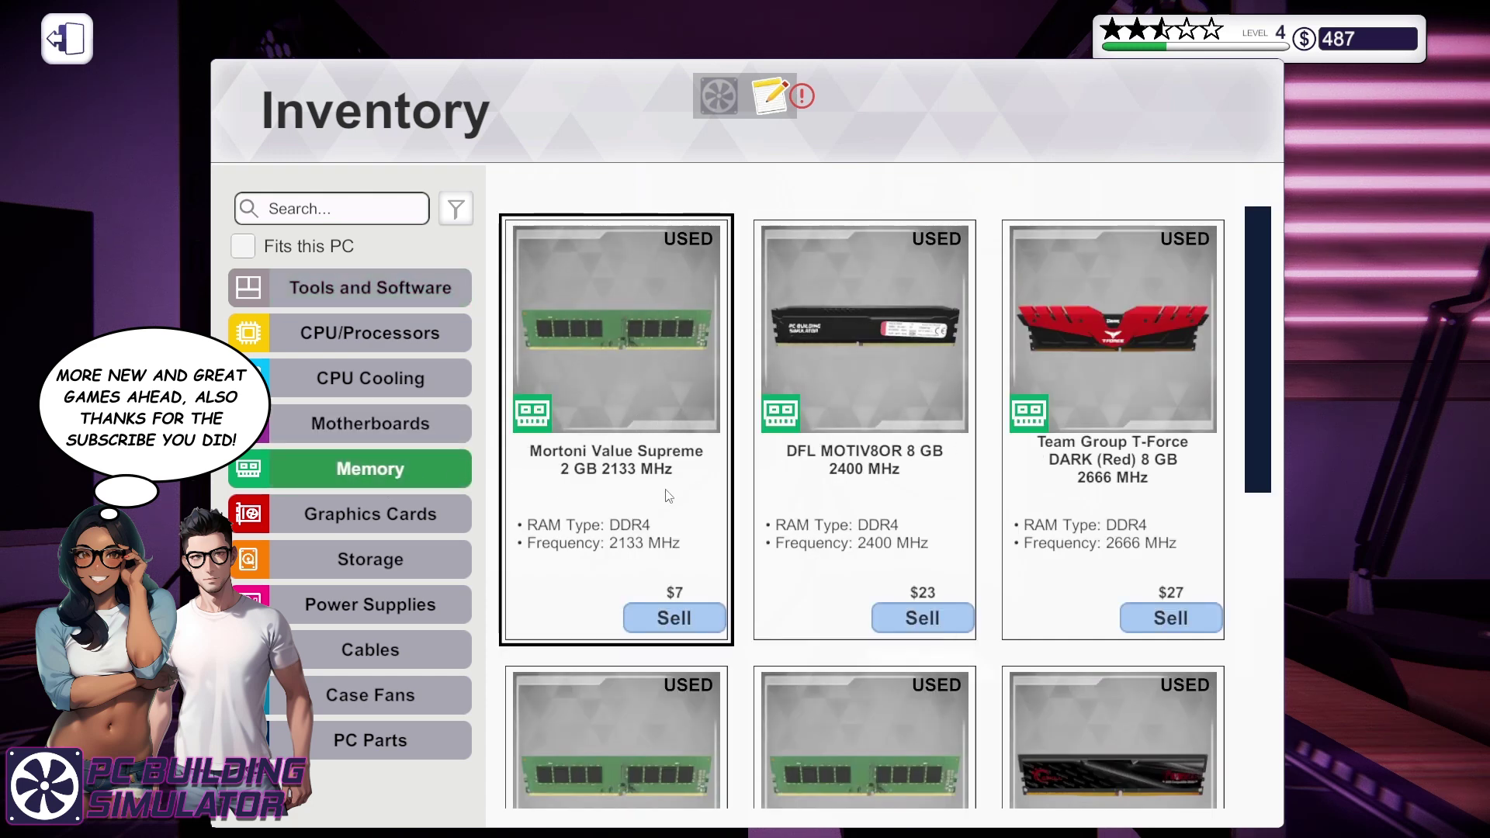
pyautogui.scroll(-2, 784, 619)
pyautogui.scroll(3, 802, 600)
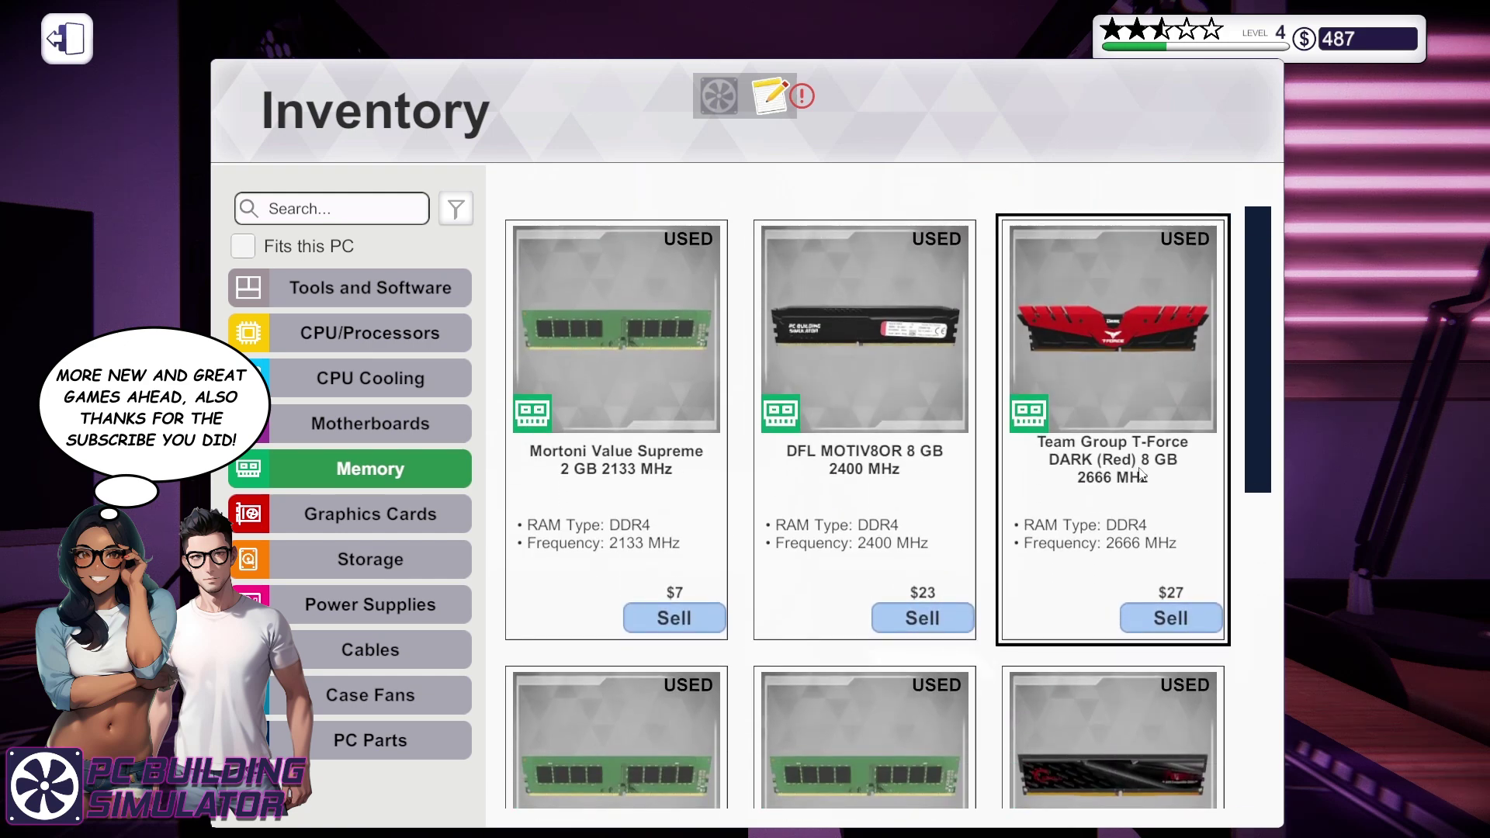
pyautogui.scroll(-3, 1143, 493)
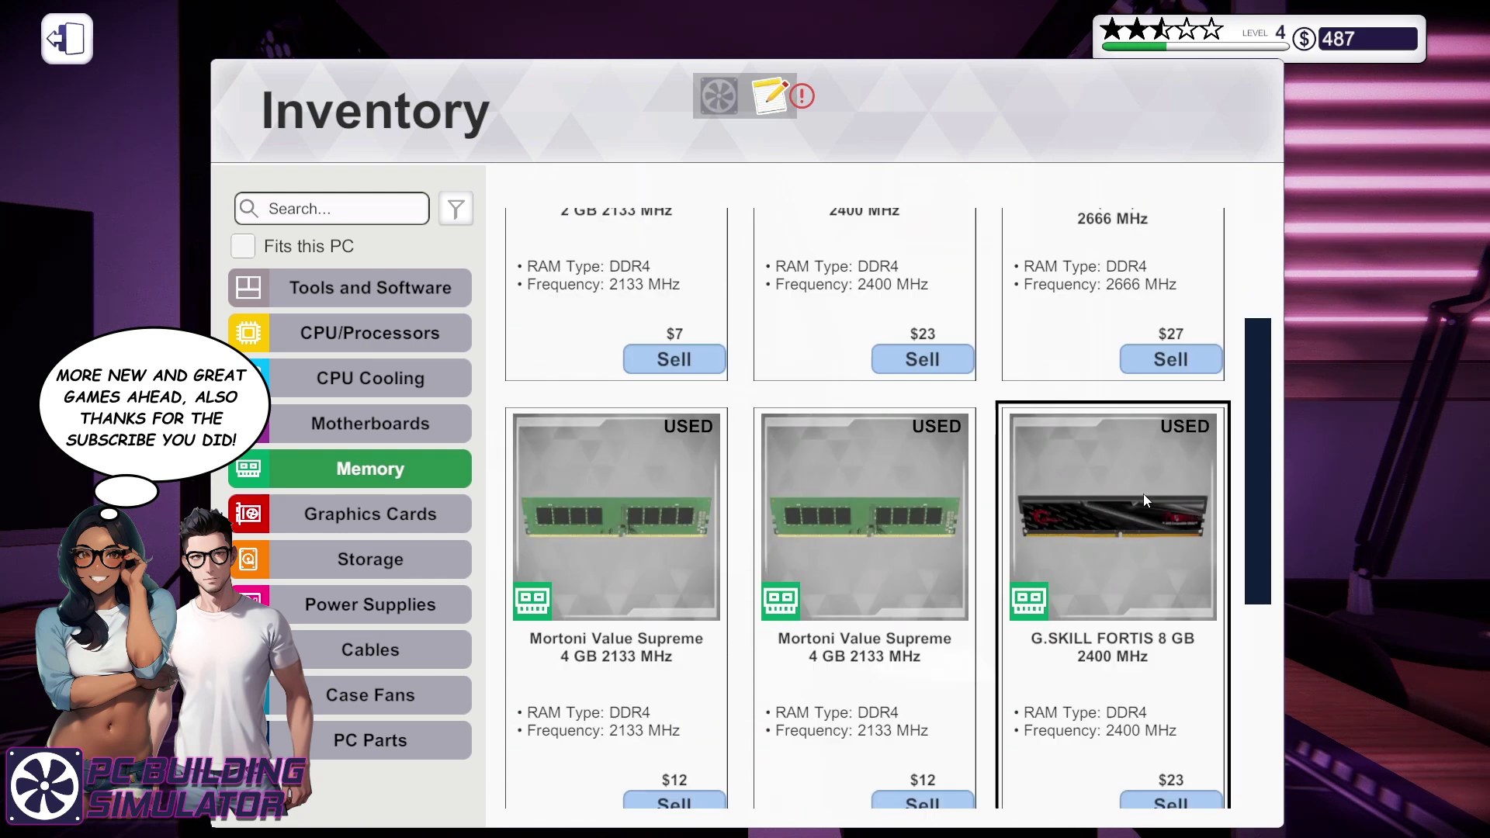
pyautogui.scroll(-2, 1147, 501)
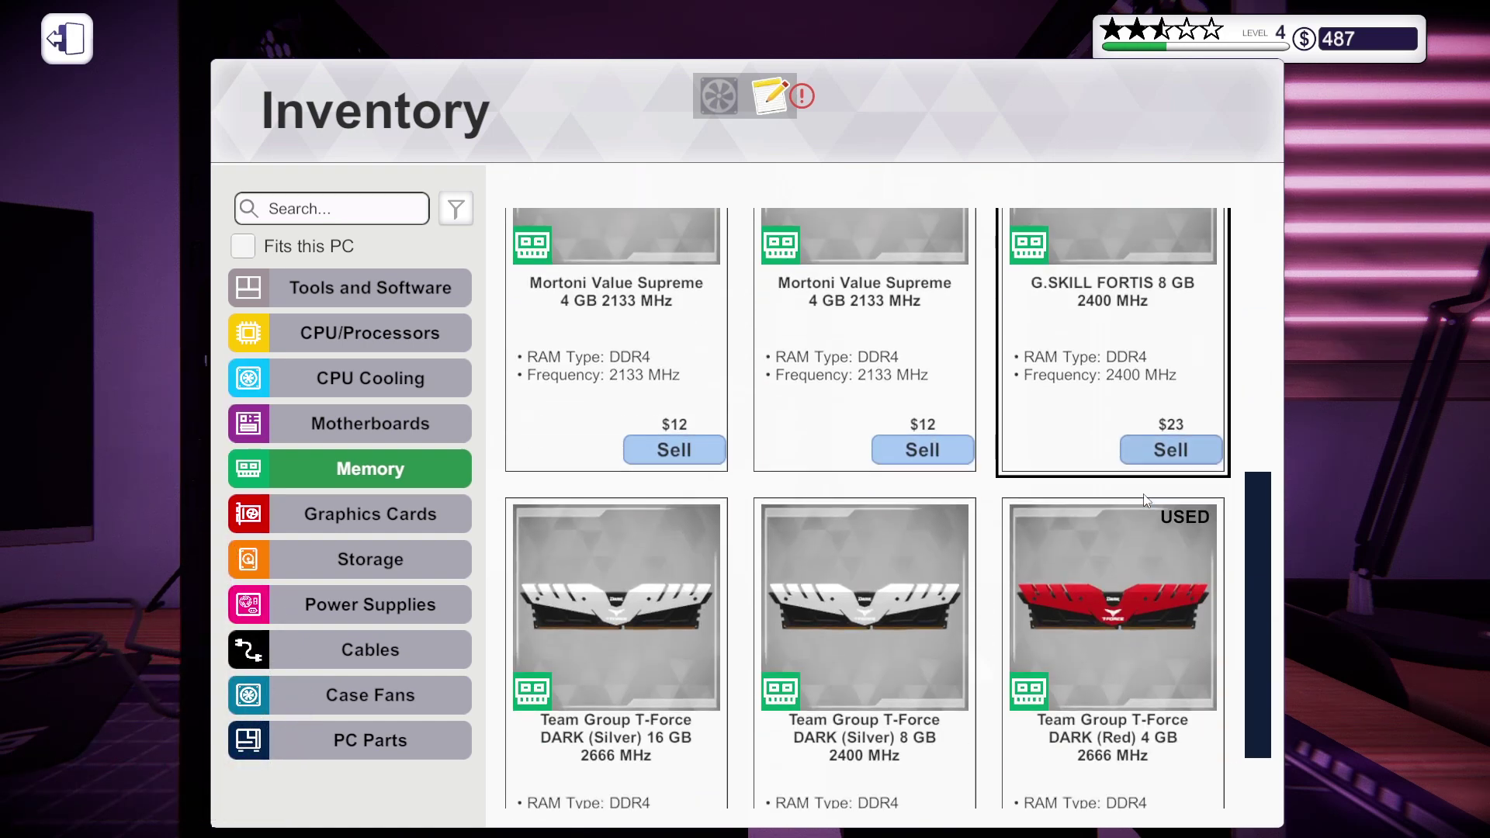
pyautogui.scroll(-1, 1143, 493)
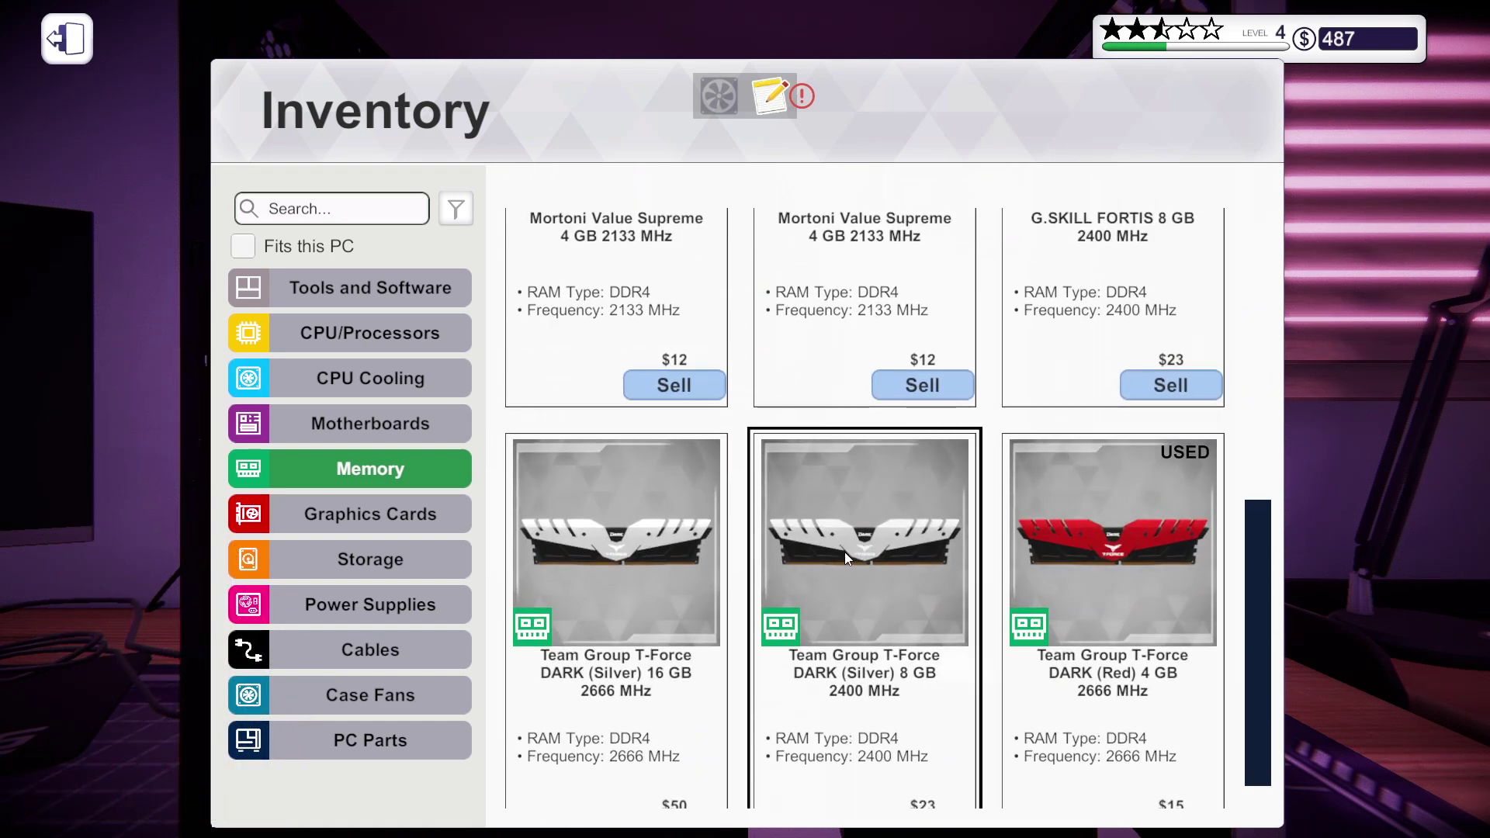
pyautogui.click(857, 556)
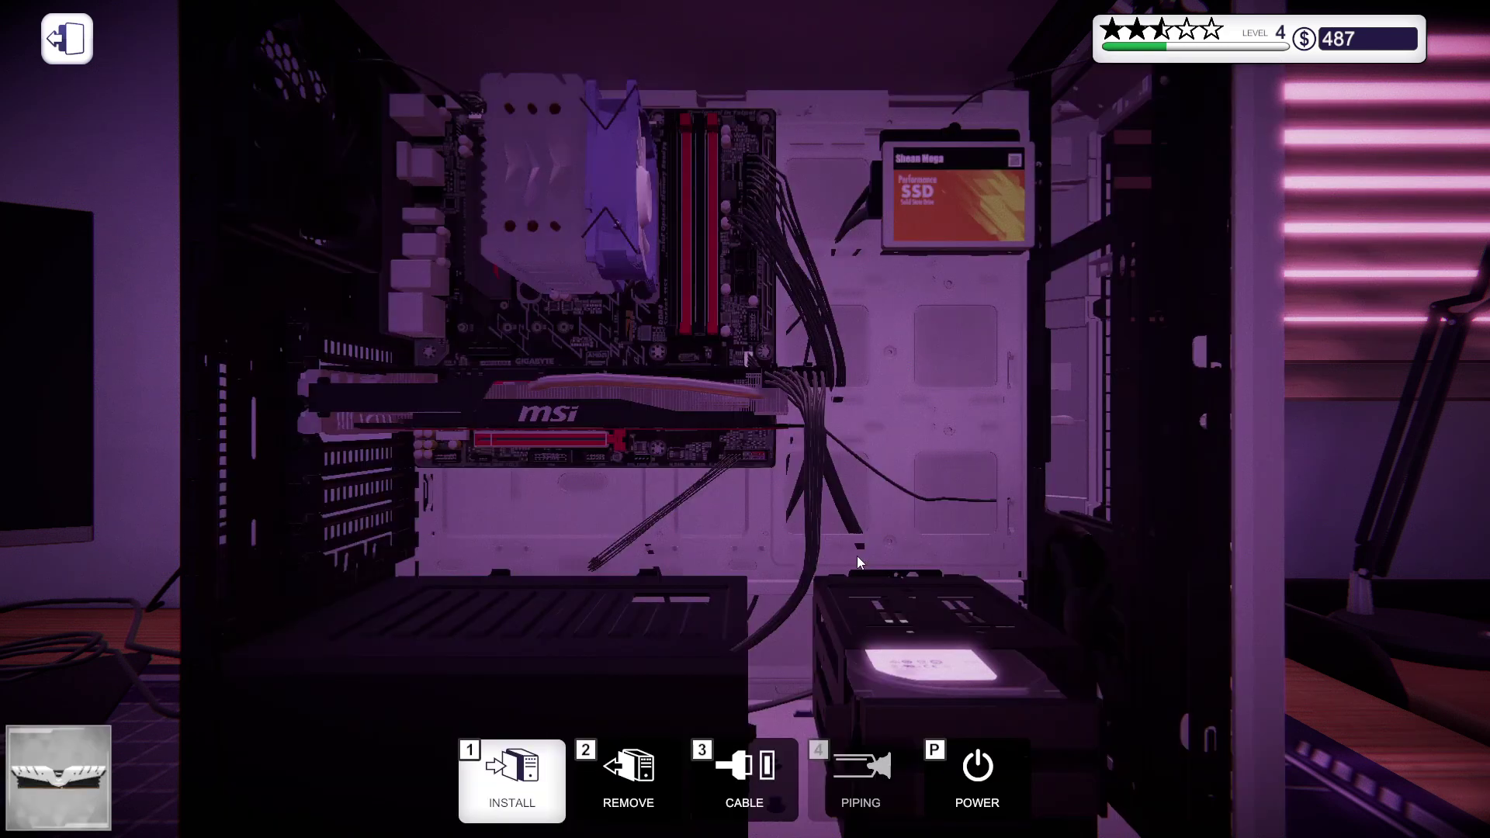
# - Install the 8 GB stick in the empty slot and refit the case side panel
pyautogui.click(681, 312)
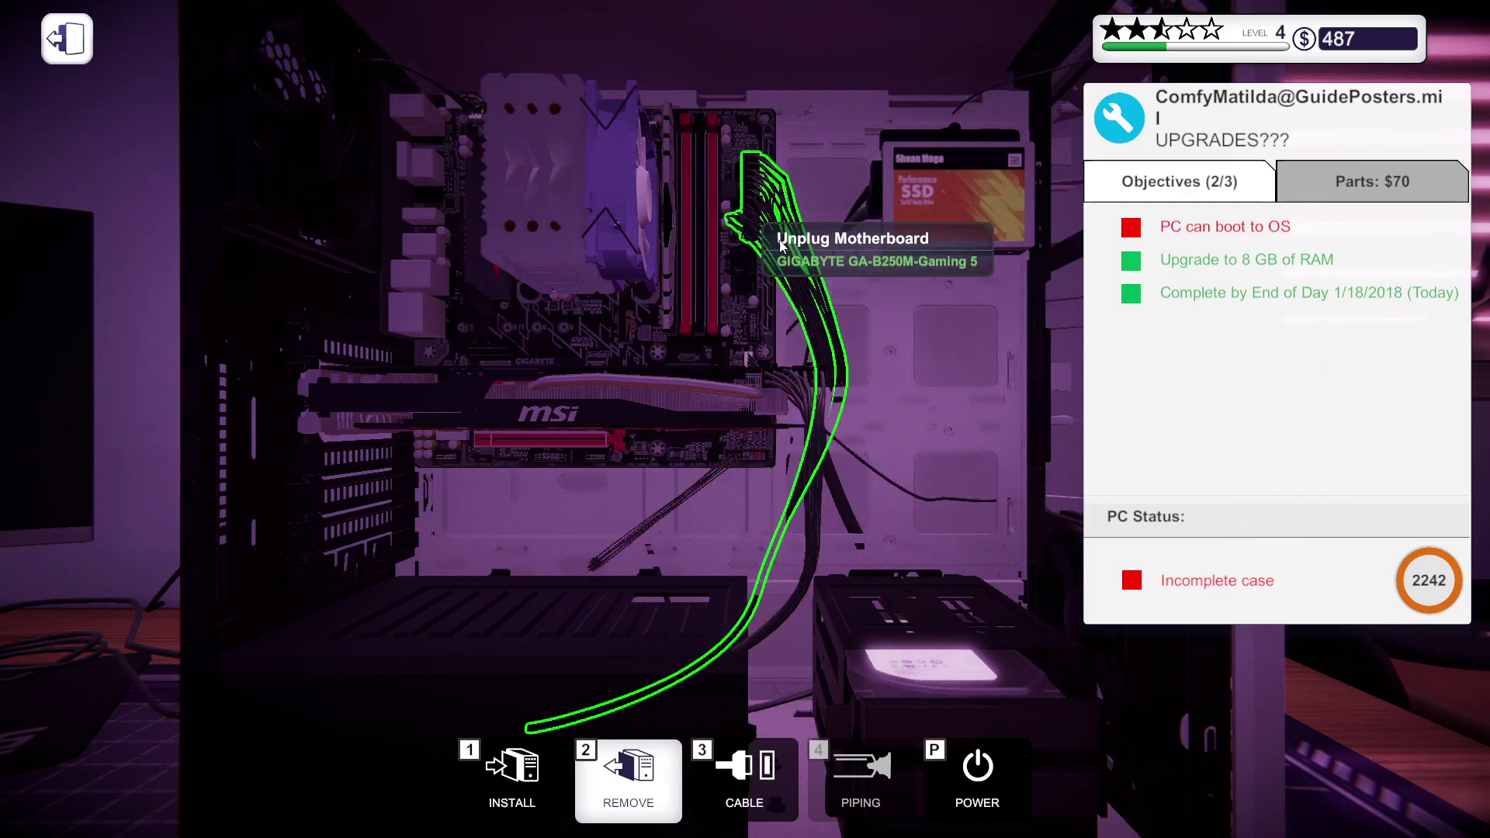
pyautogui.scroll(-3, 855, 398)
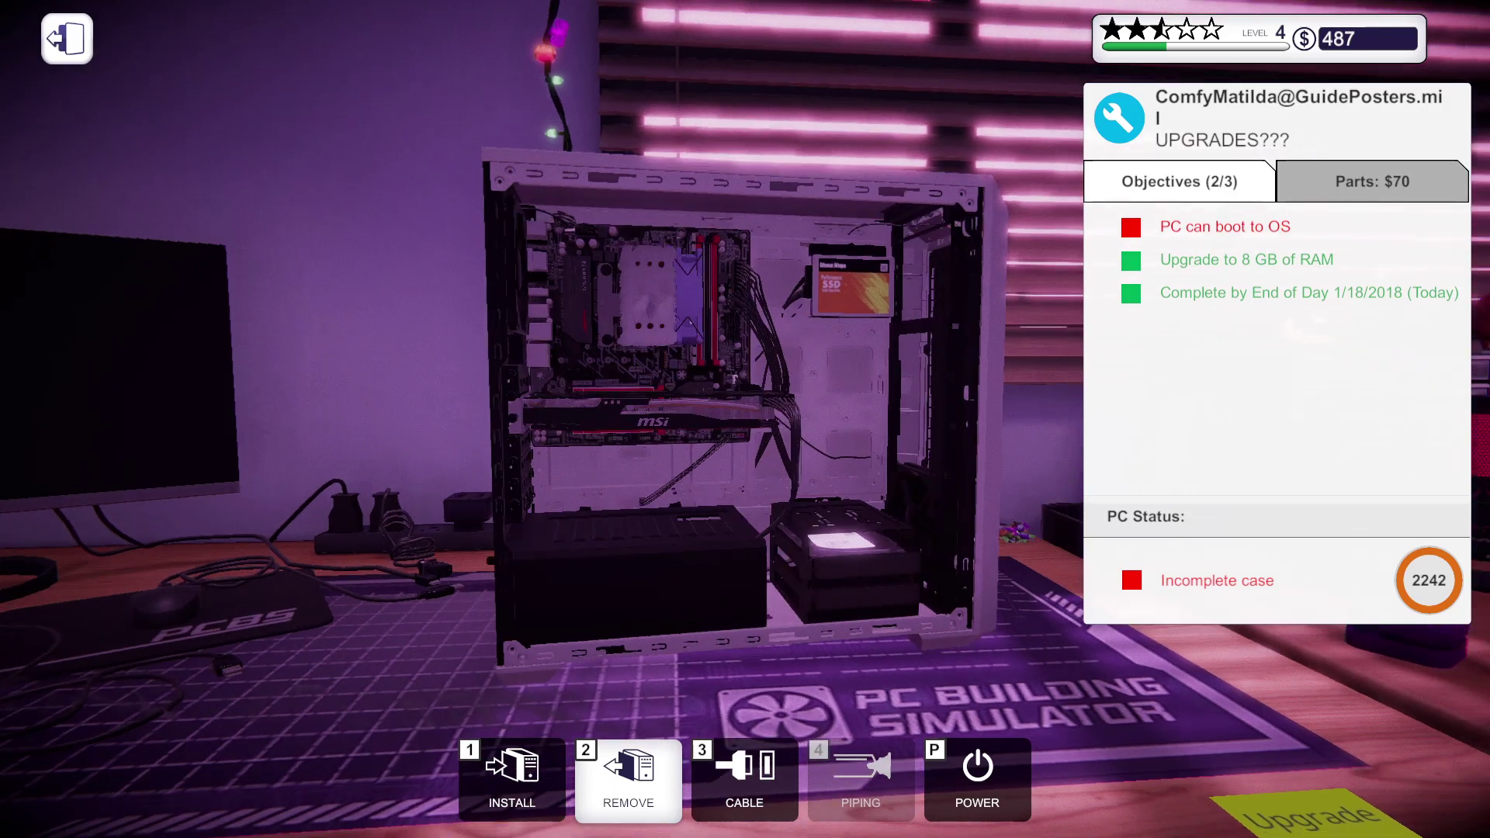
pyautogui.moveTo(512, 467); pyautogui.dragTo(350, 466)
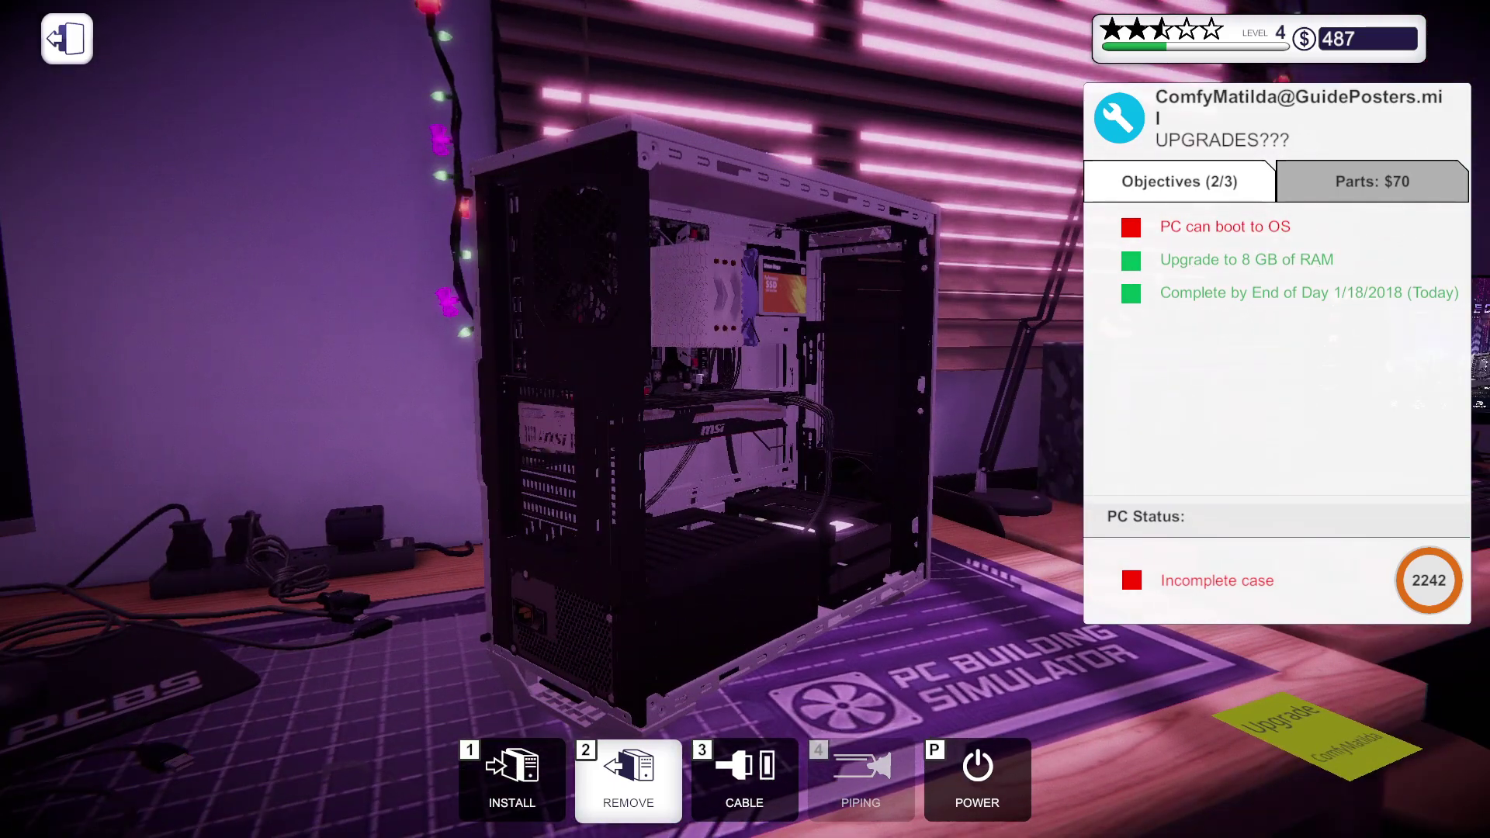
pyautogui.press('i')
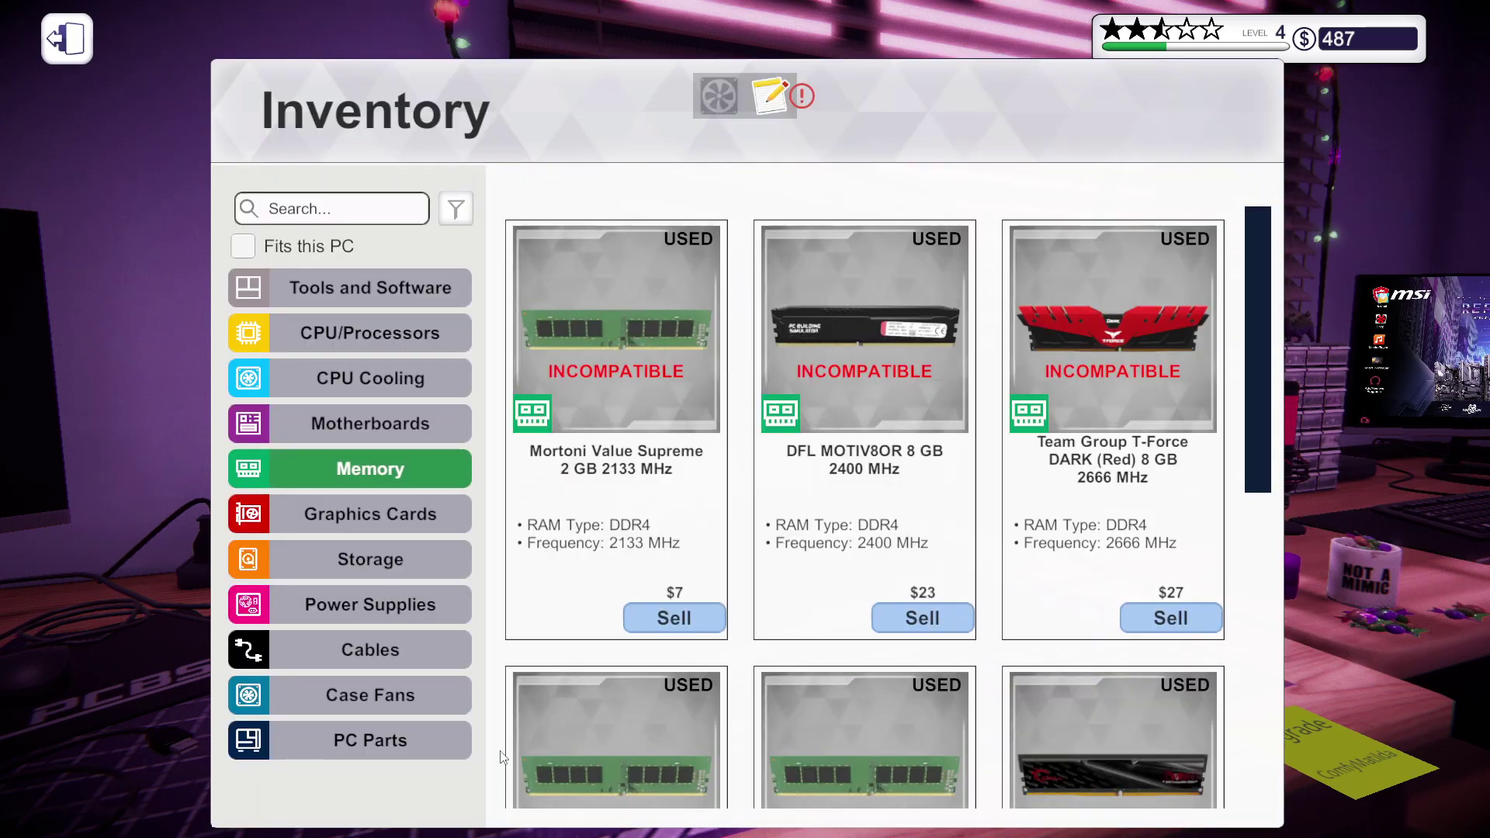
pyautogui.click(371, 744)
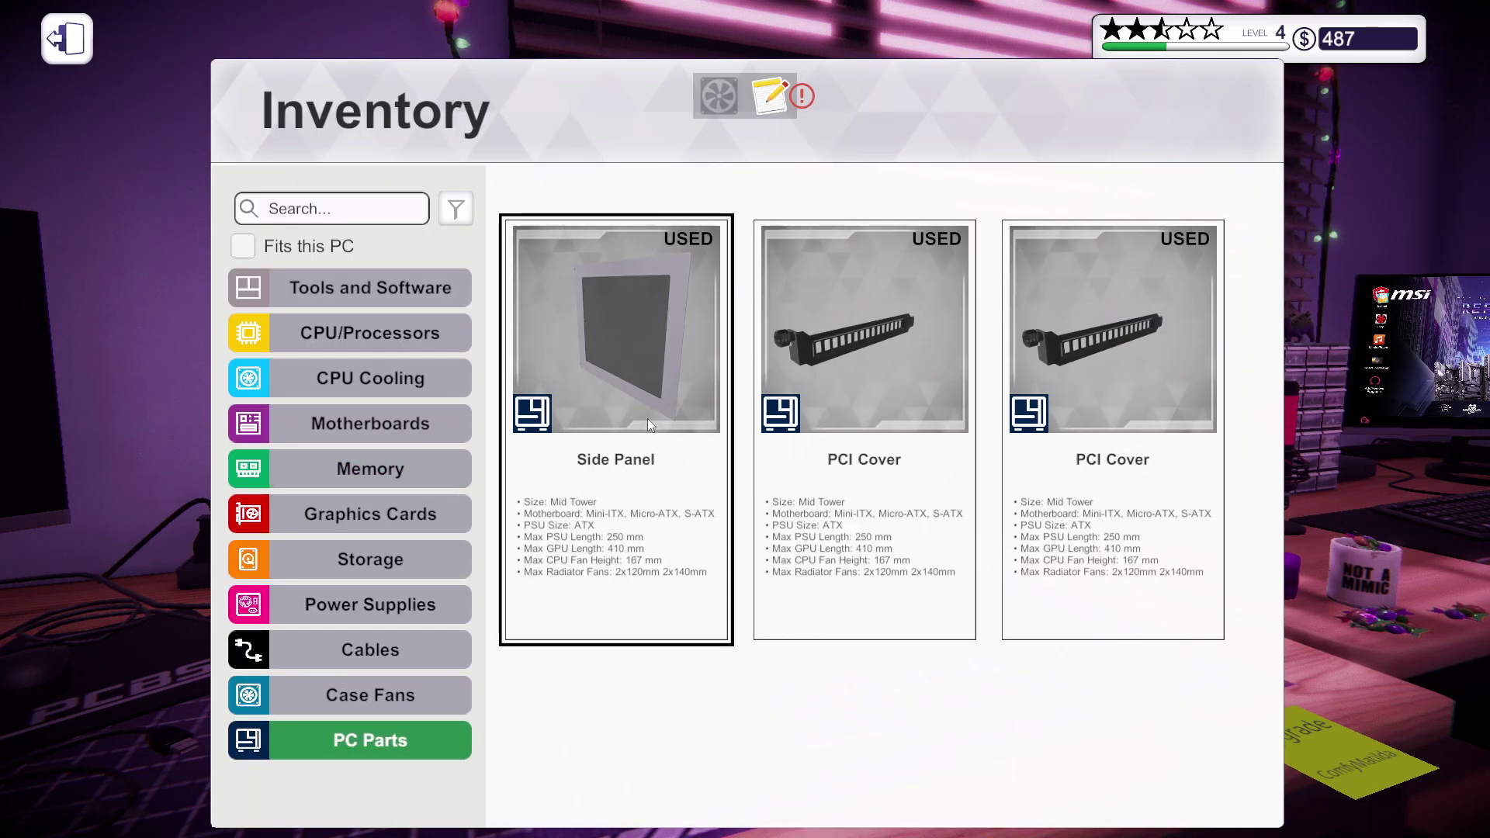
pyautogui.click(653, 378)
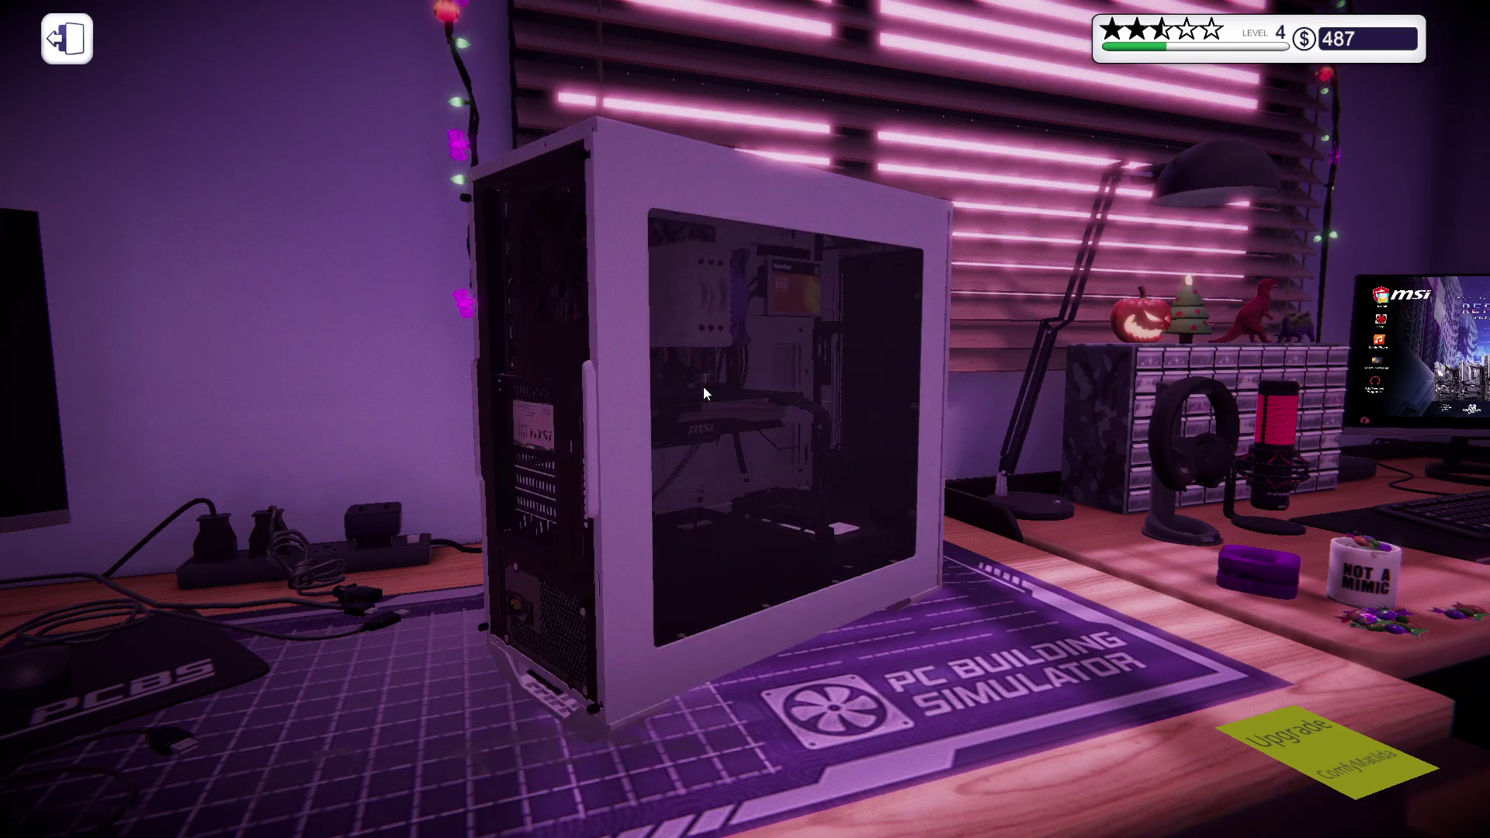
pyautogui.click(703, 394)
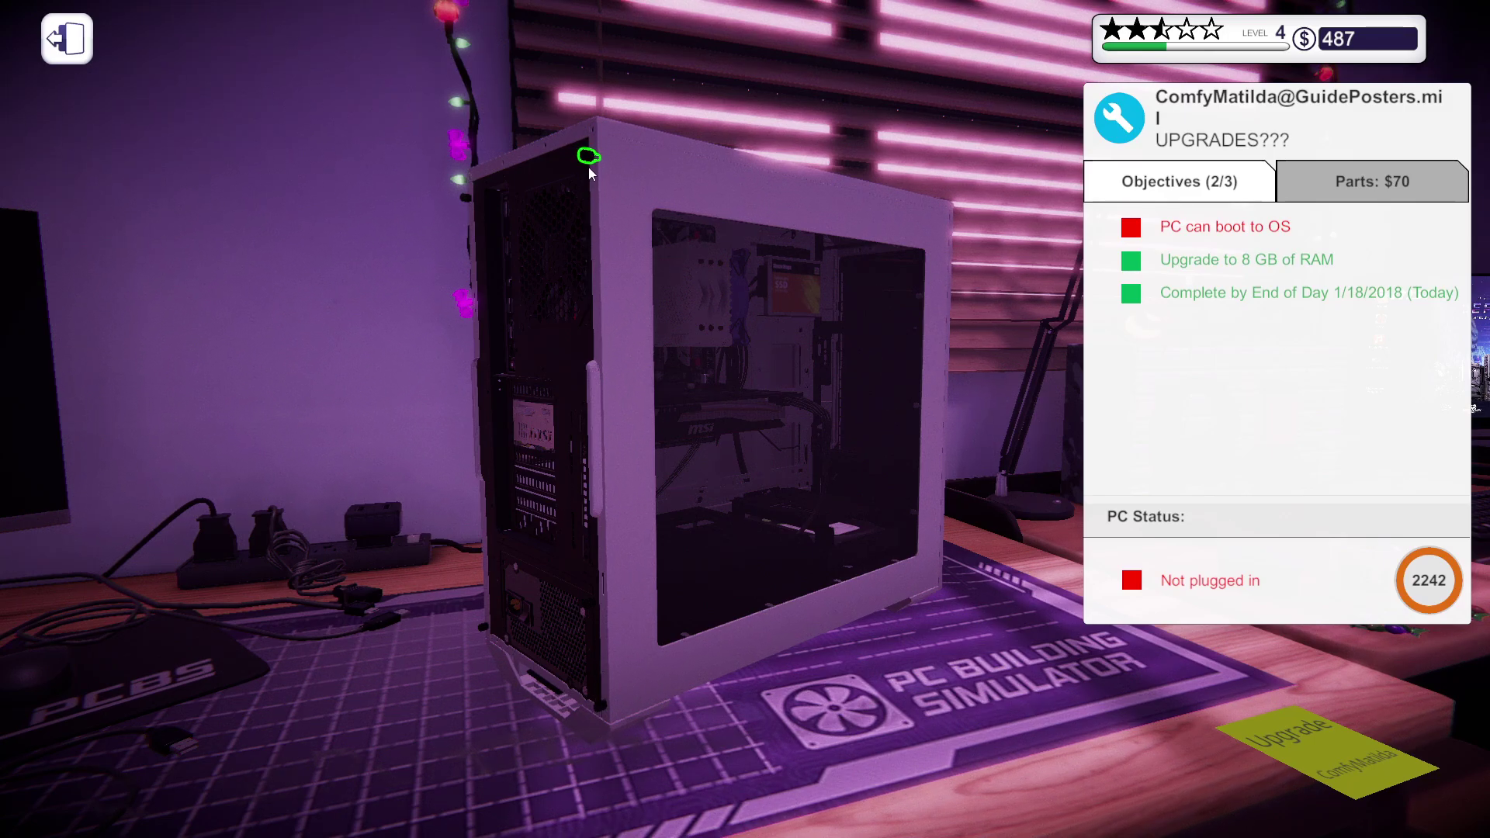
# - Restore the build toolbar, view the case side, then switch to the office computer
pyautogui.press('2')
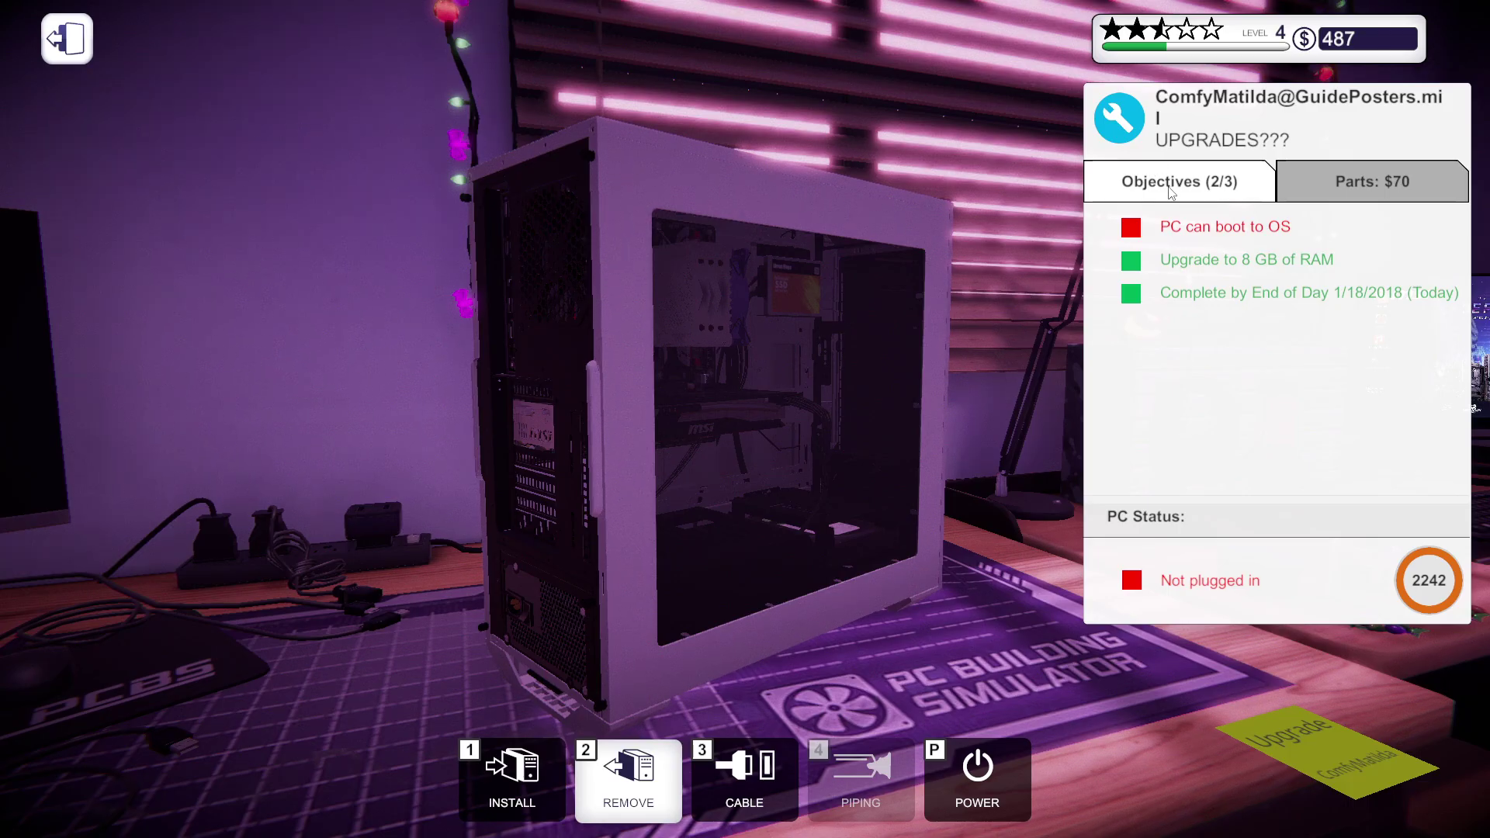
pyautogui.moveTo(1009, 384); pyautogui.dragTo(1108, 464)
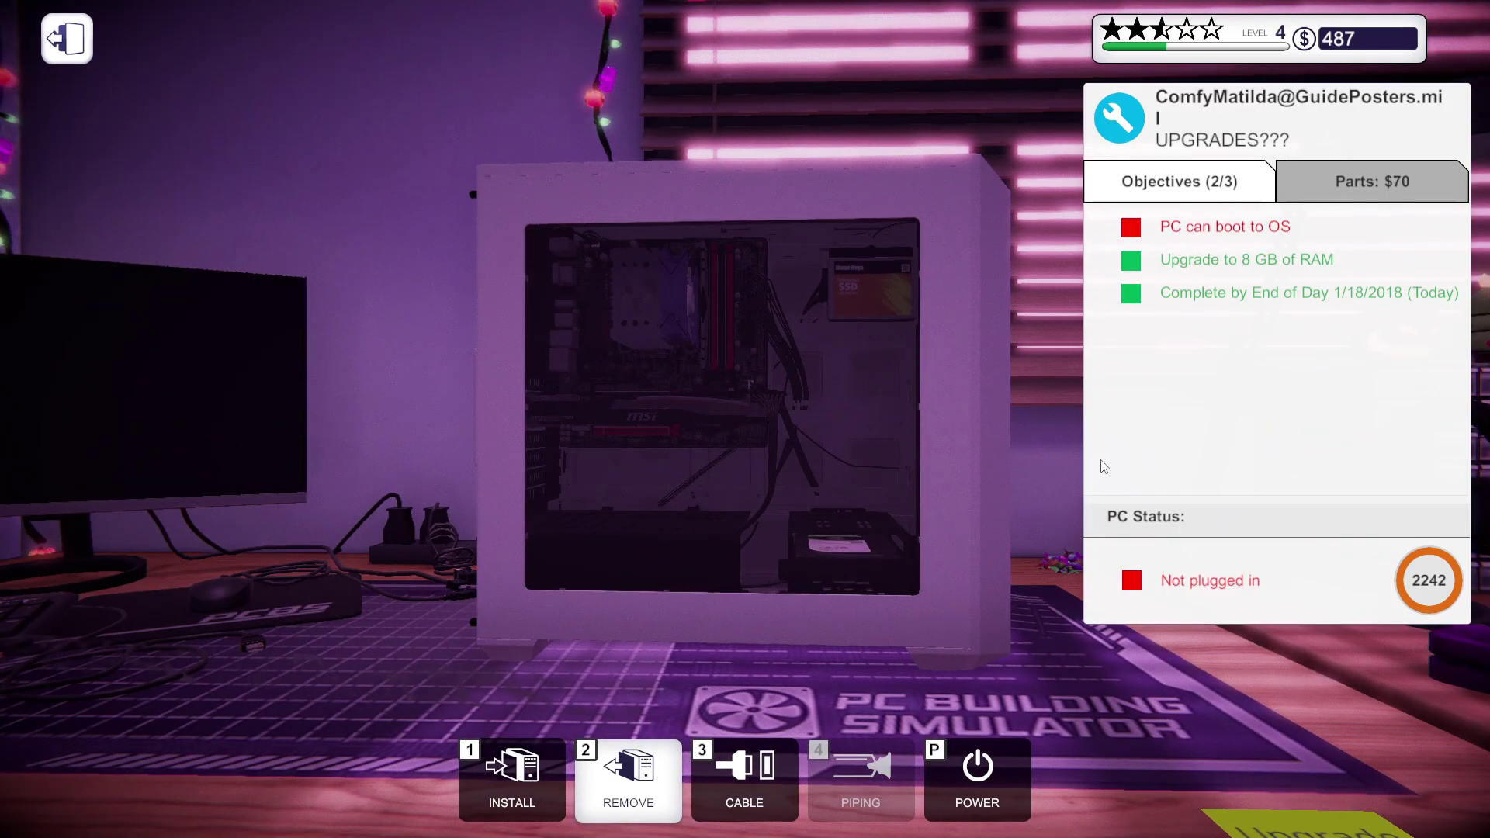
pyautogui.press('Escape')
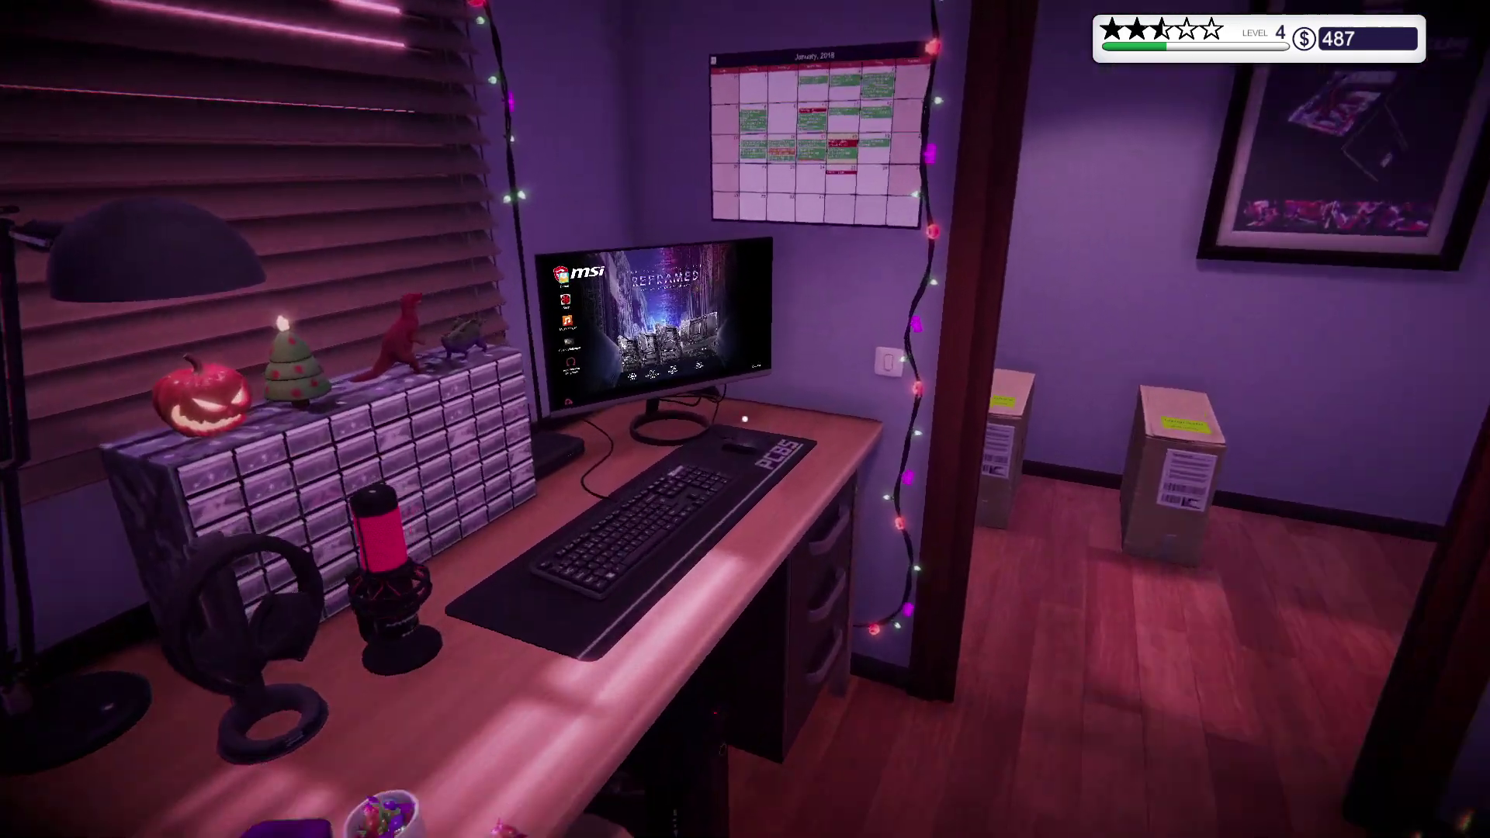
# - Read the graphics card request and the UPGRADES??? 8 GB RAM e-mail, then return to the workshop
pyautogui.click(703, 304)
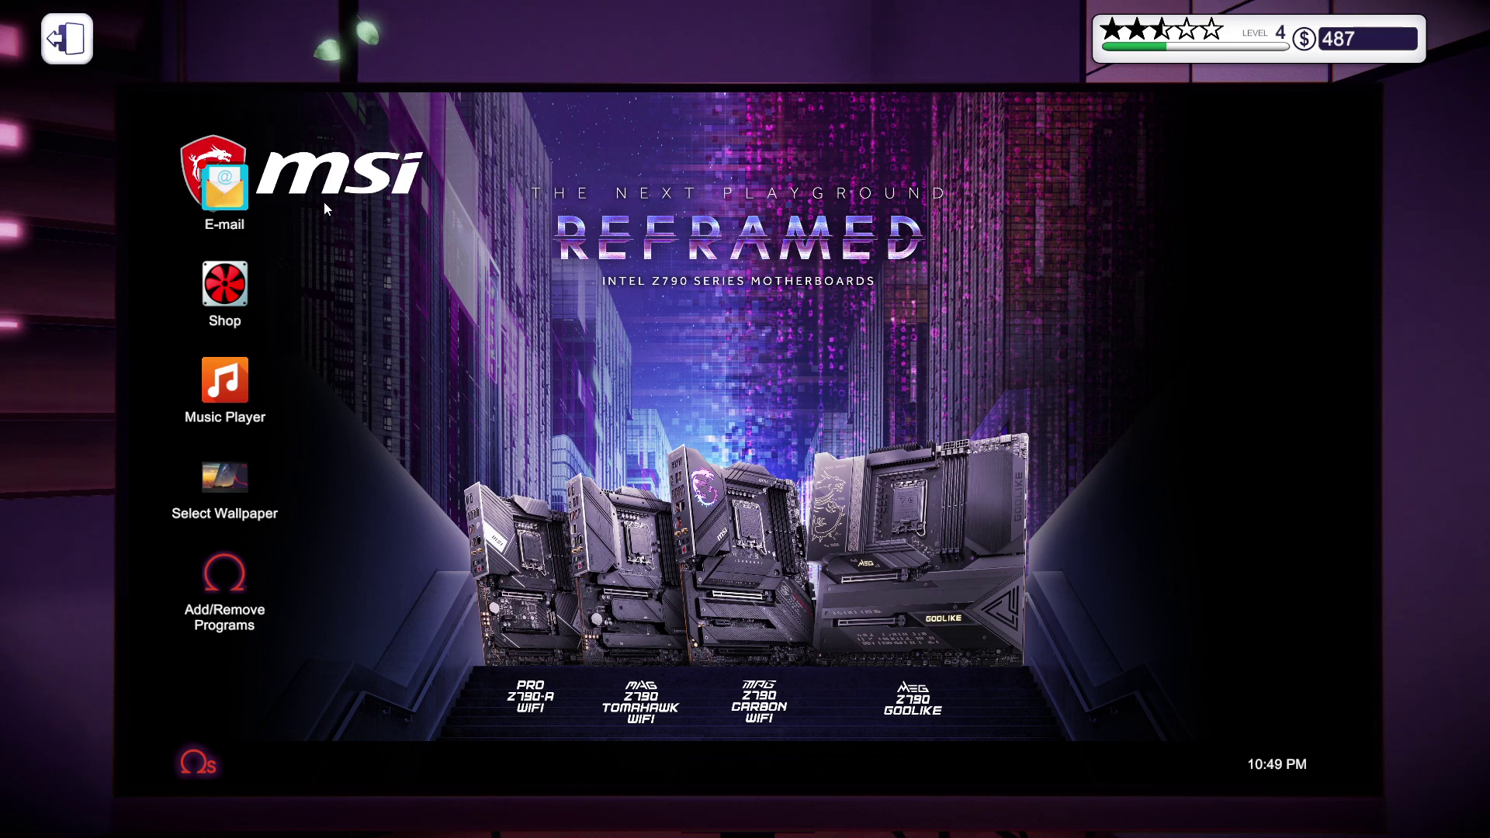
pyautogui.doubleClick(220, 187)
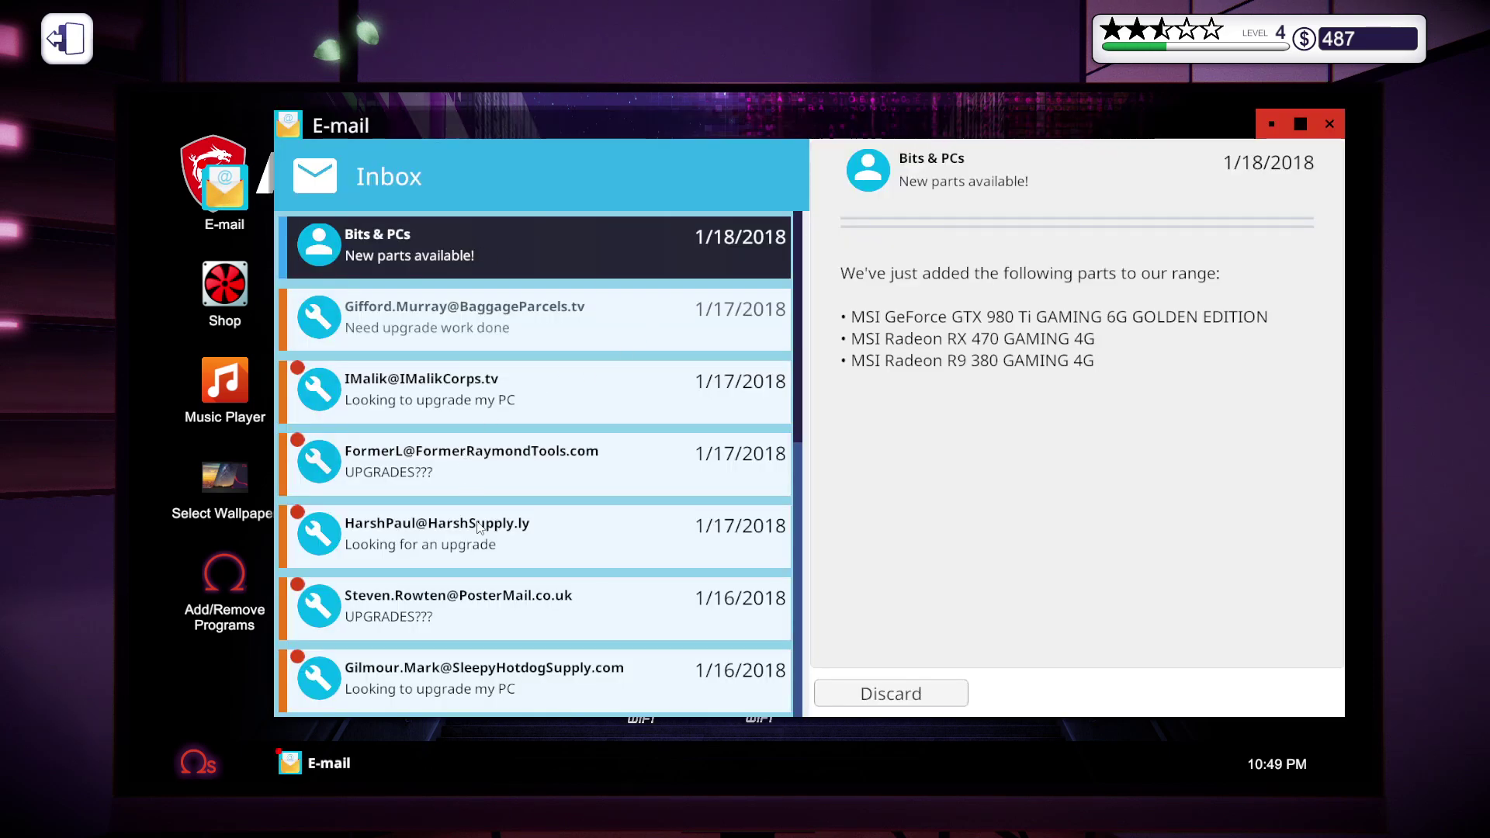
pyautogui.scroll(-1, 478, 528)
pyautogui.scroll(-1, 480, 548)
pyautogui.scroll(-1, 481, 547)
pyautogui.scroll(-2, 481, 559)
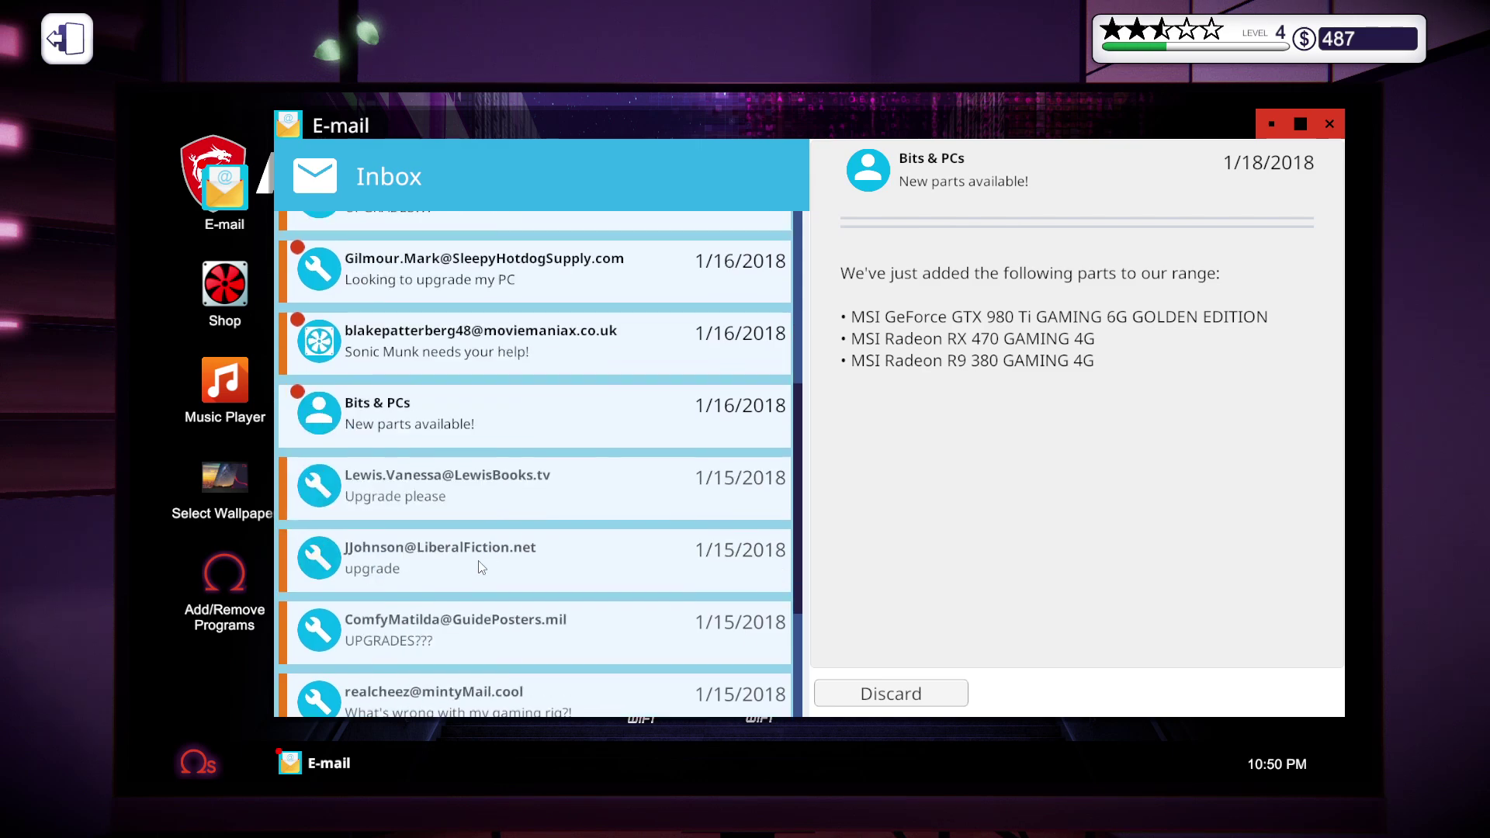
pyautogui.click(457, 577)
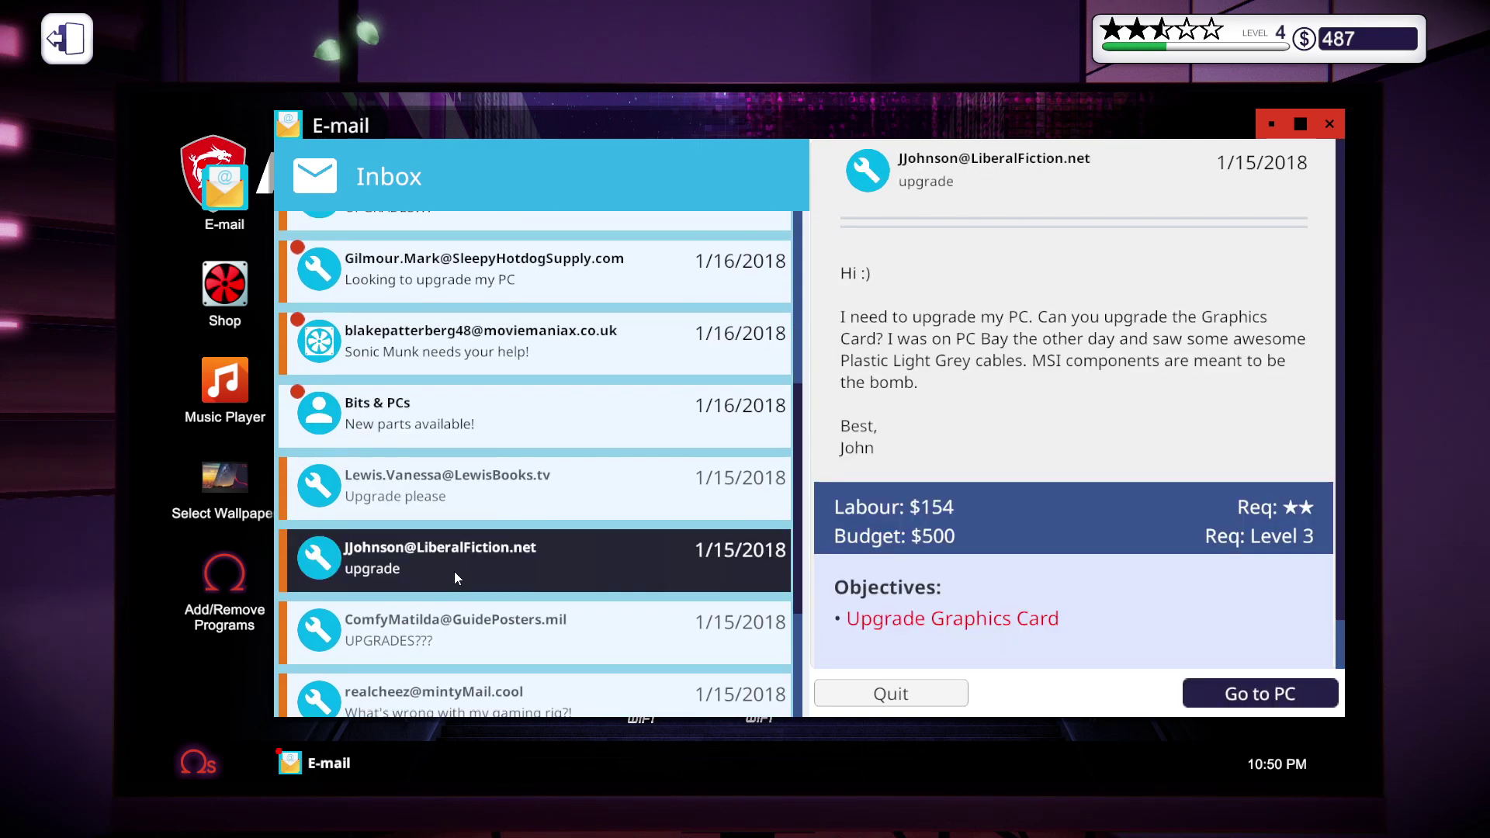
pyautogui.click(490, 638)
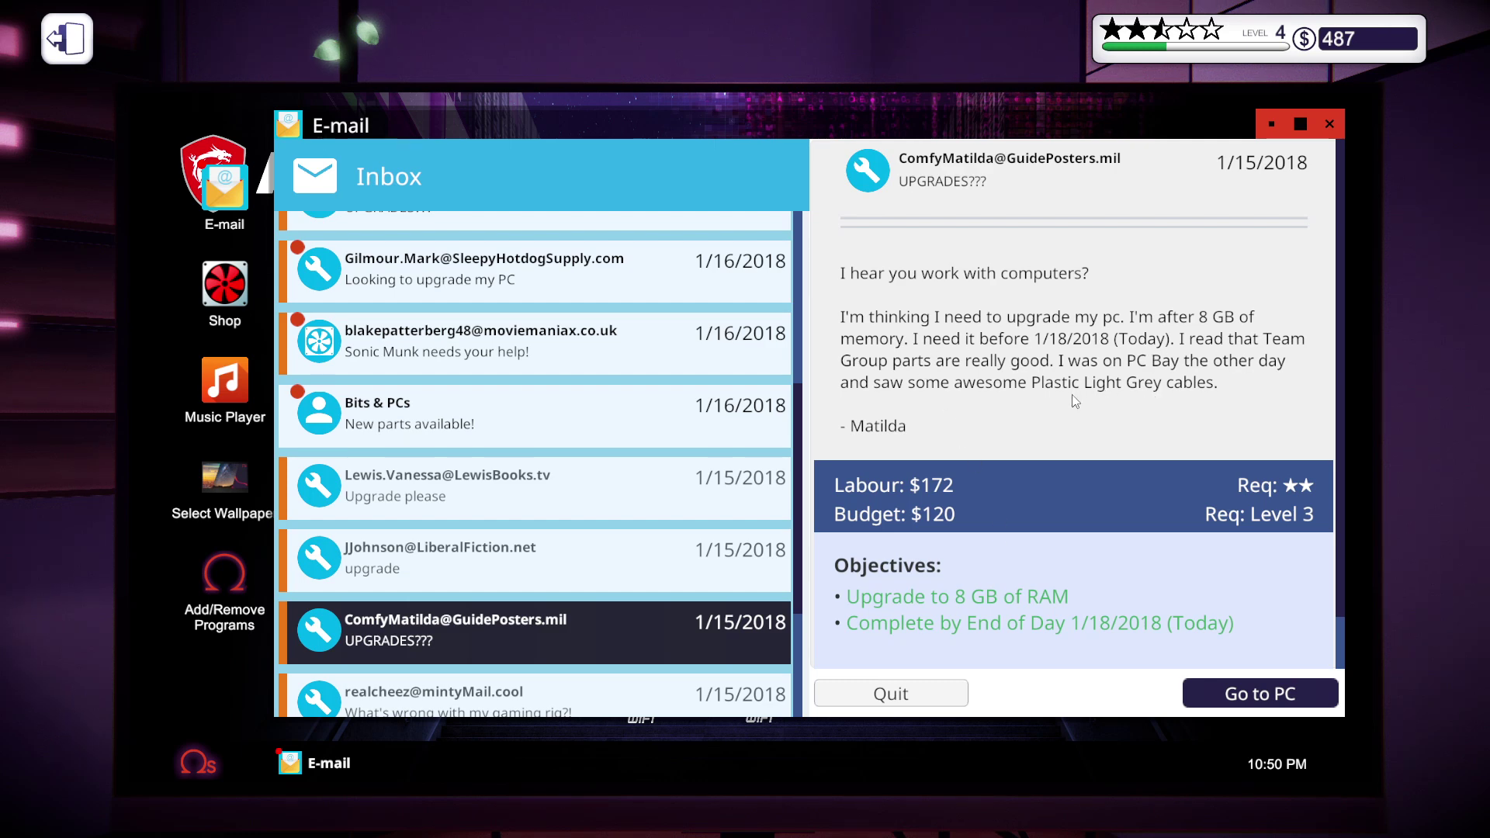
pyautogui.press('Escape')
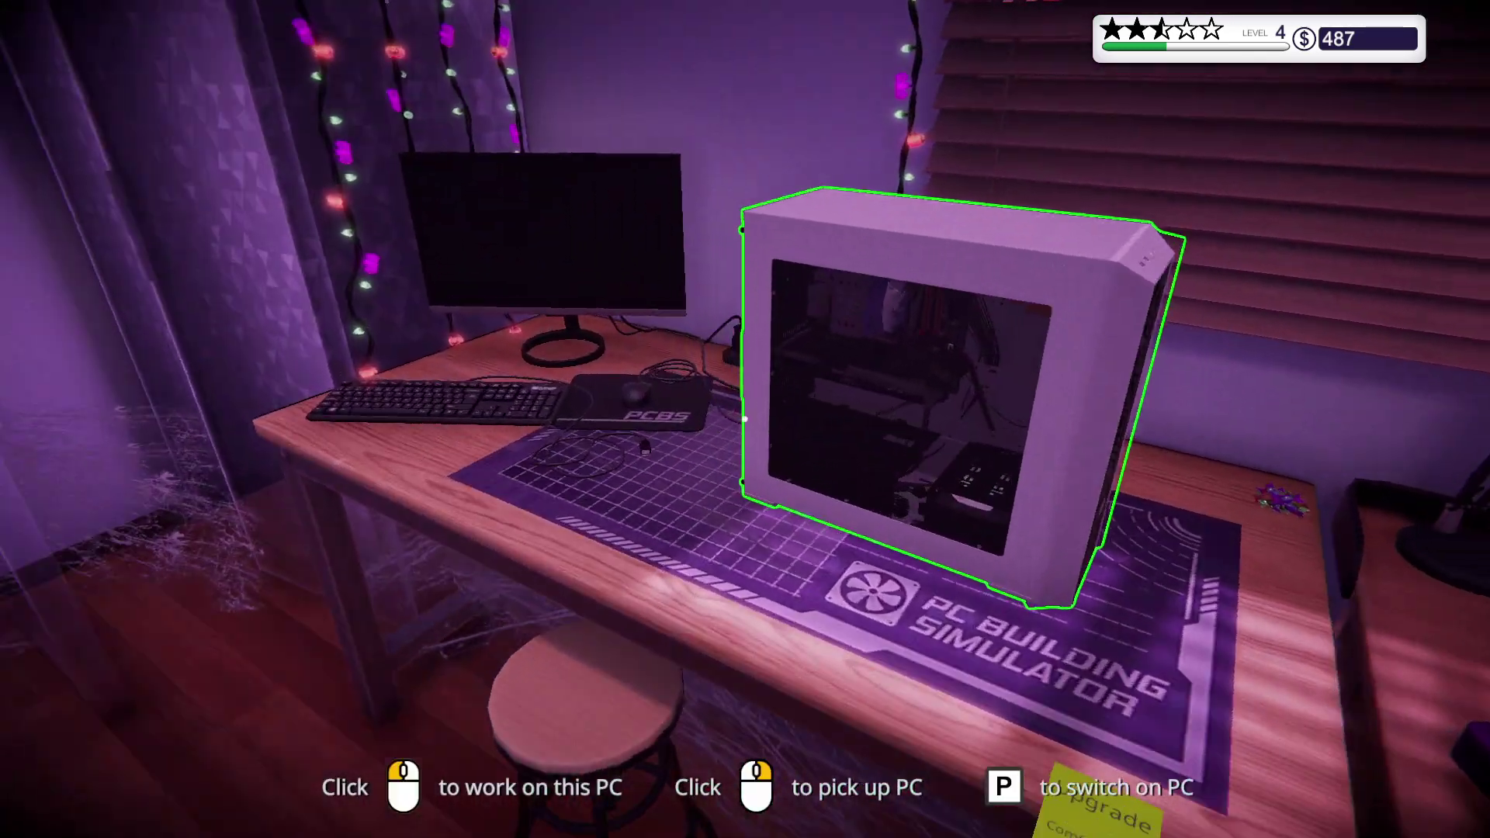
# - Reopen the customer PC and take its side panel off again
pyautogui.click(932, 396)
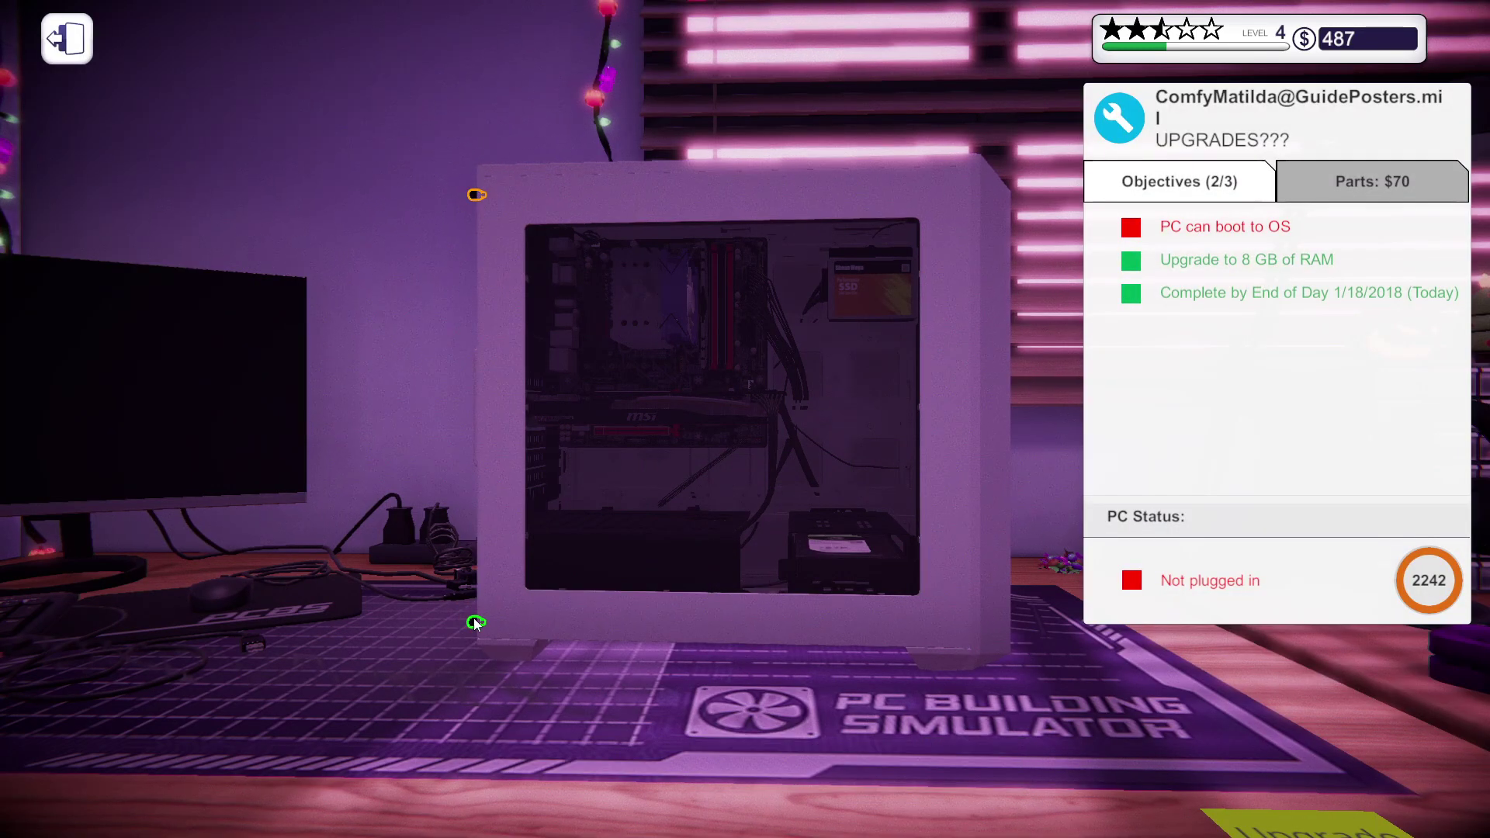
pyautogui.click(475, 199)
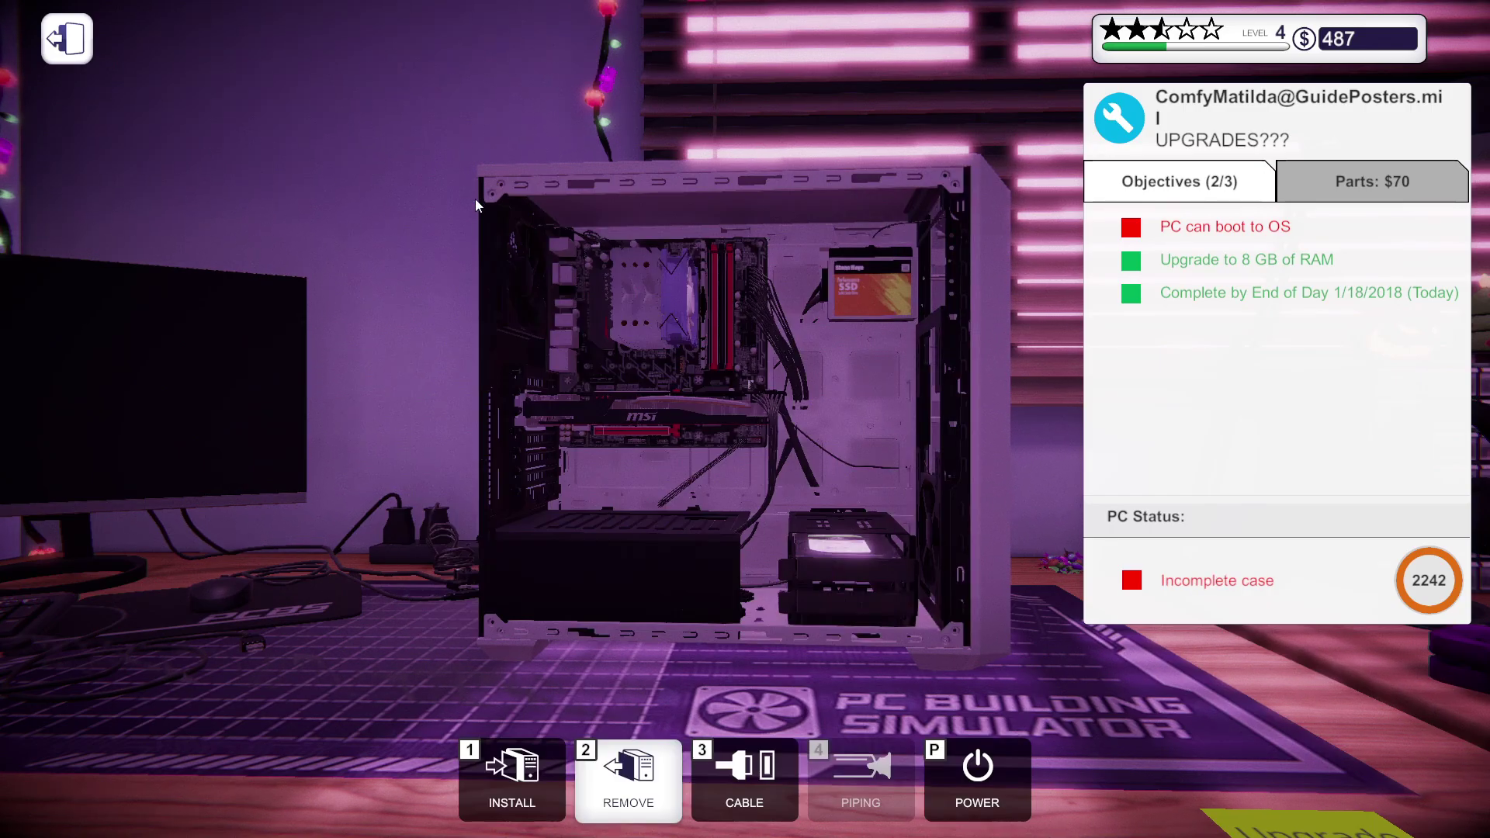
pyautogui.click(747, 772)
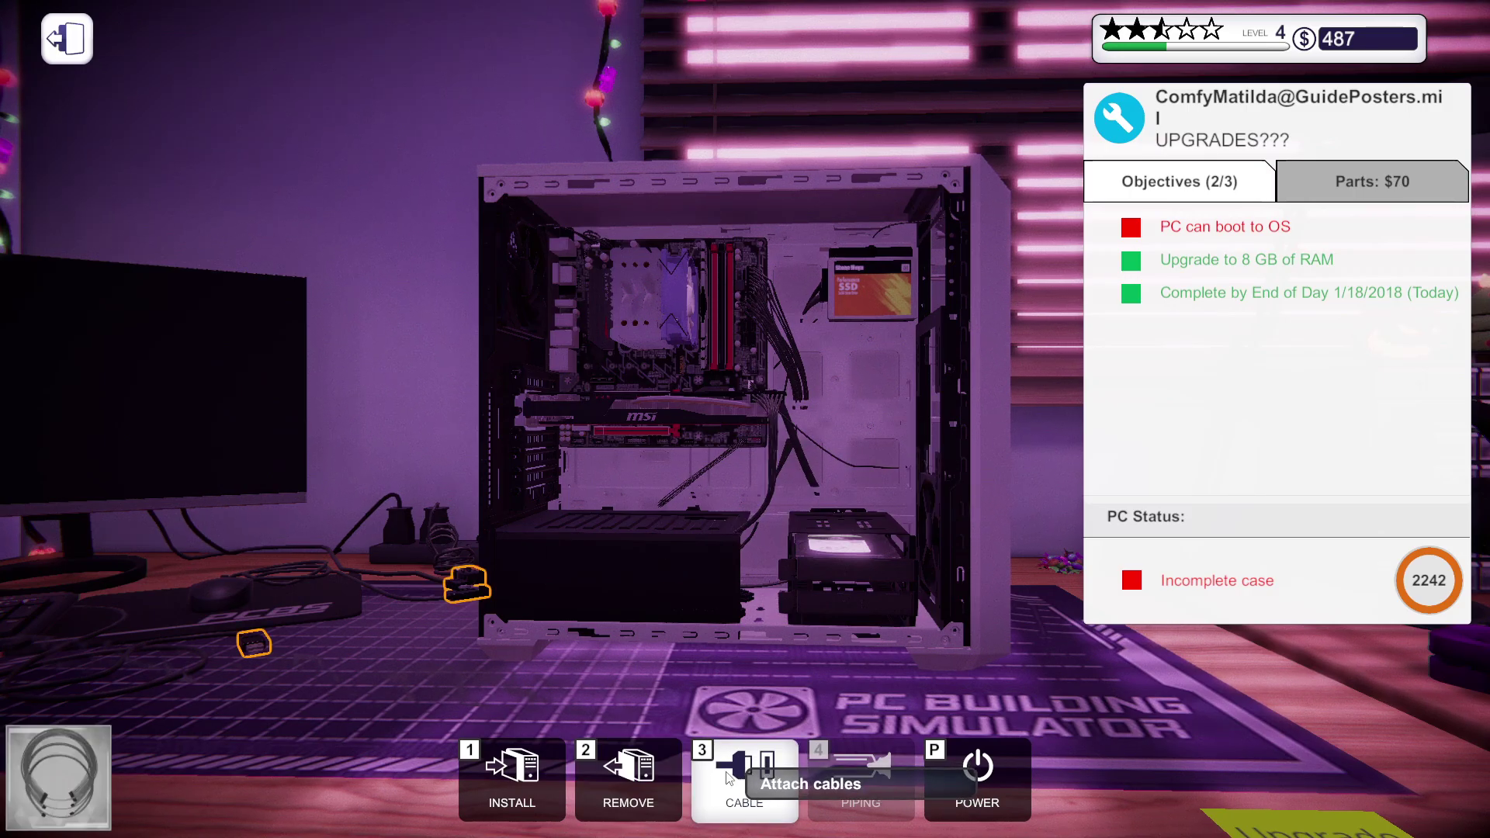
# - Select Loose Plastic Plain Light Grey cables, then unplug an existing power cable
pyautogui.click(512, 778)
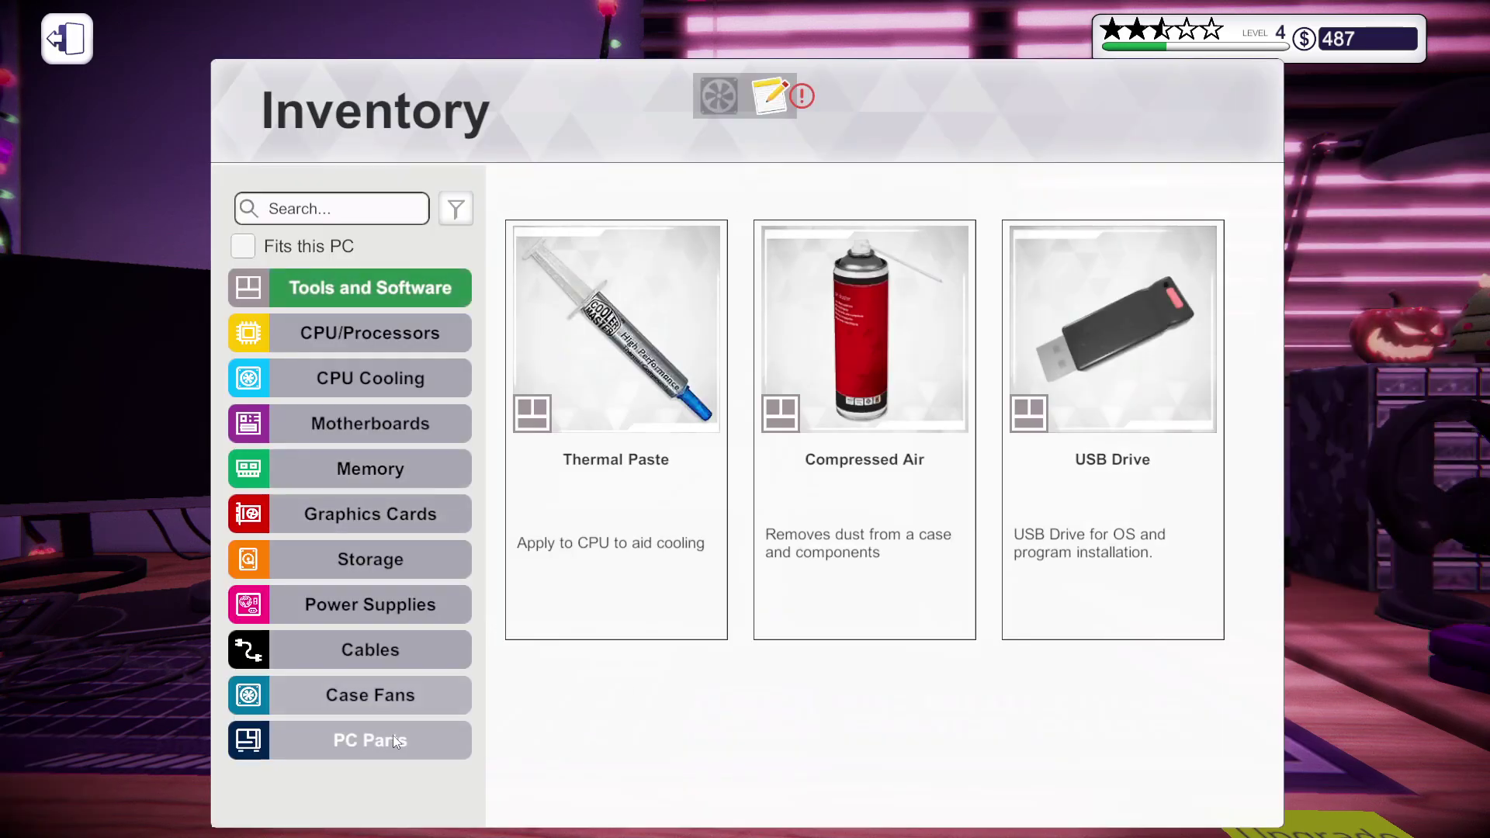
pyautogui.click(380, 647)
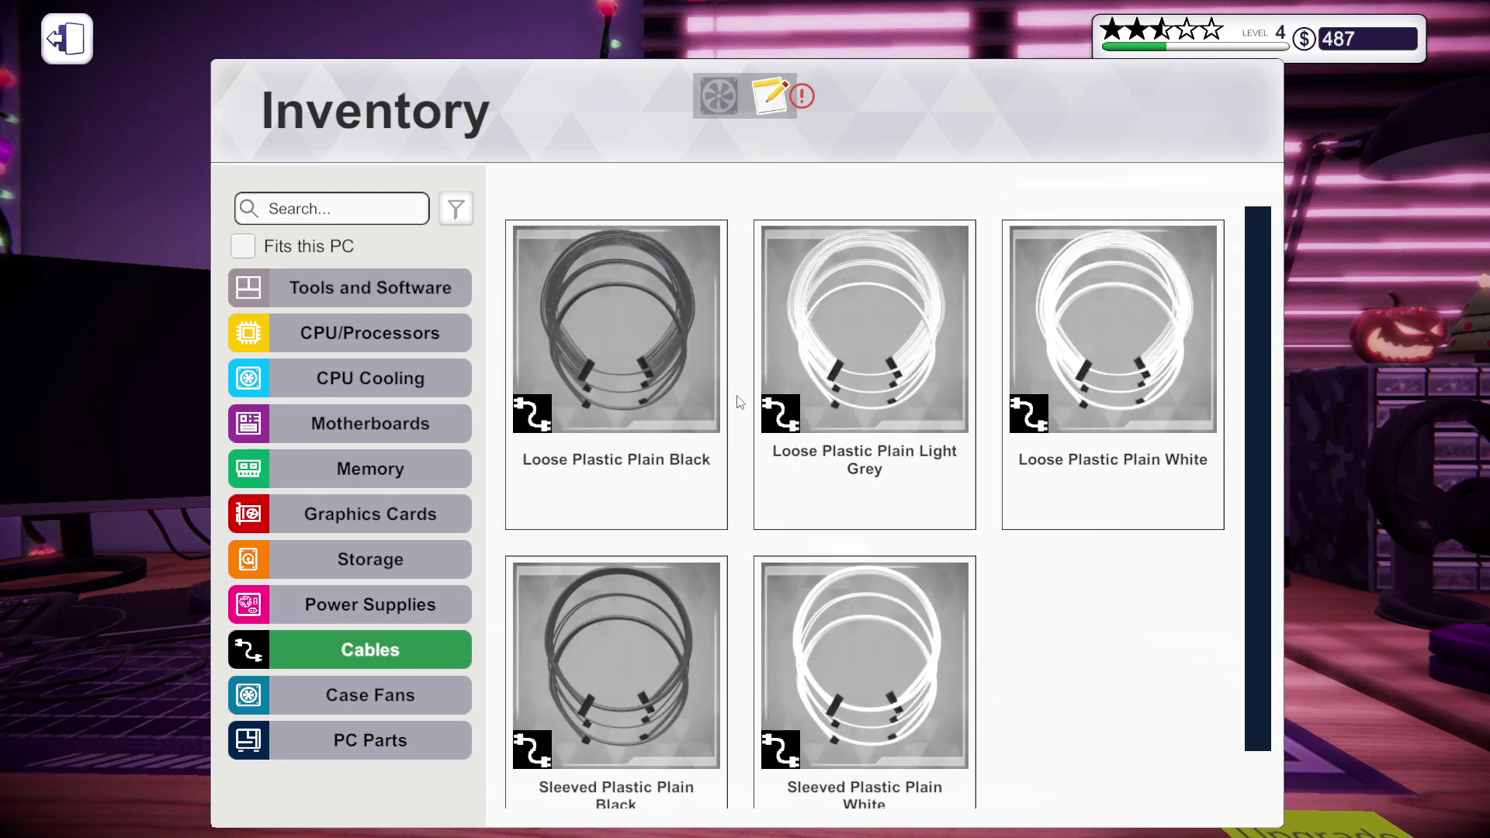
pyautogui.click(913, 378)
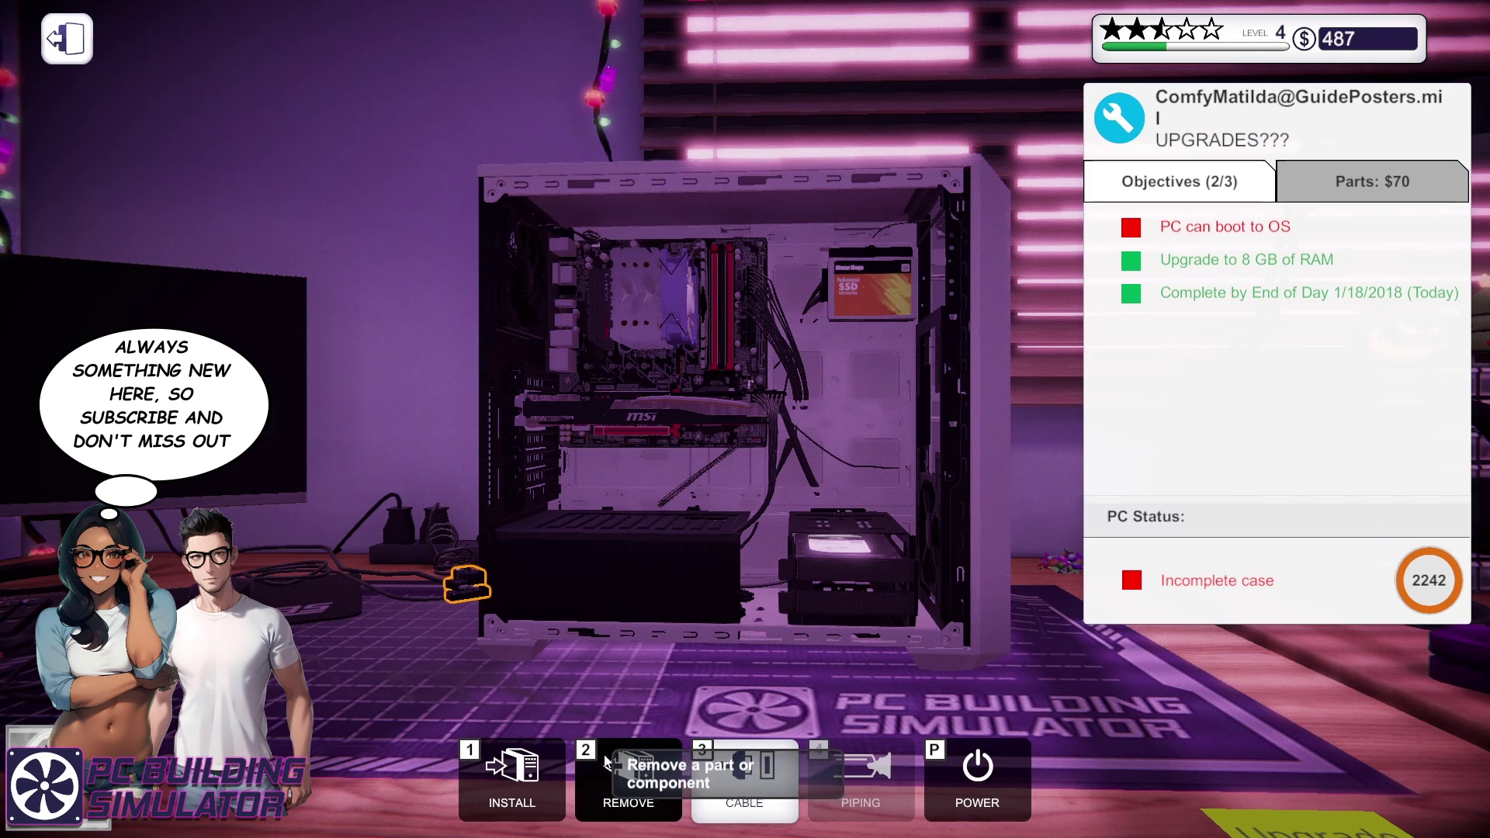
pyautogui.click(647, 786)
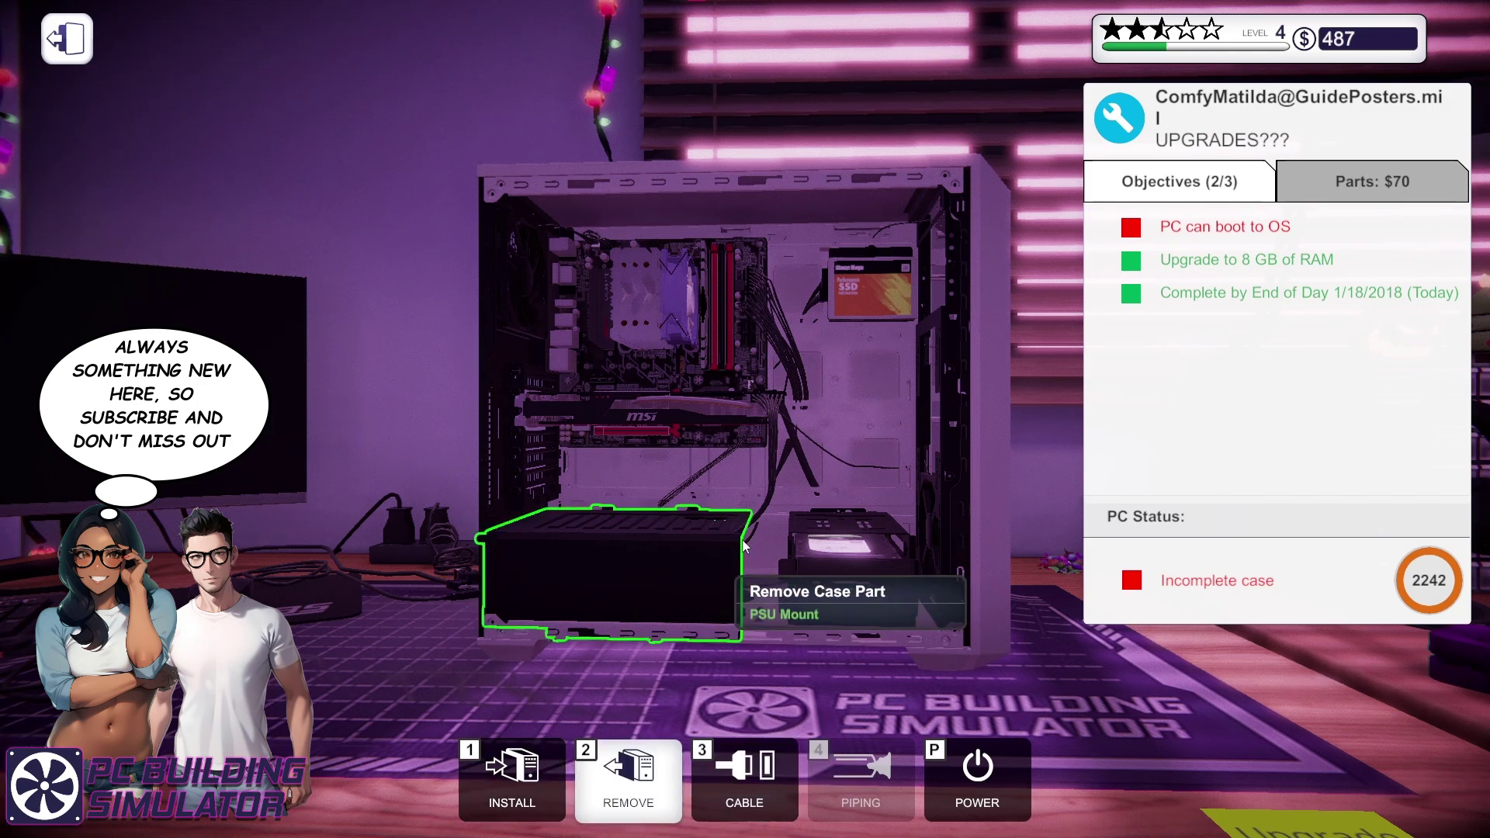
pyautogui.click(767, 404)
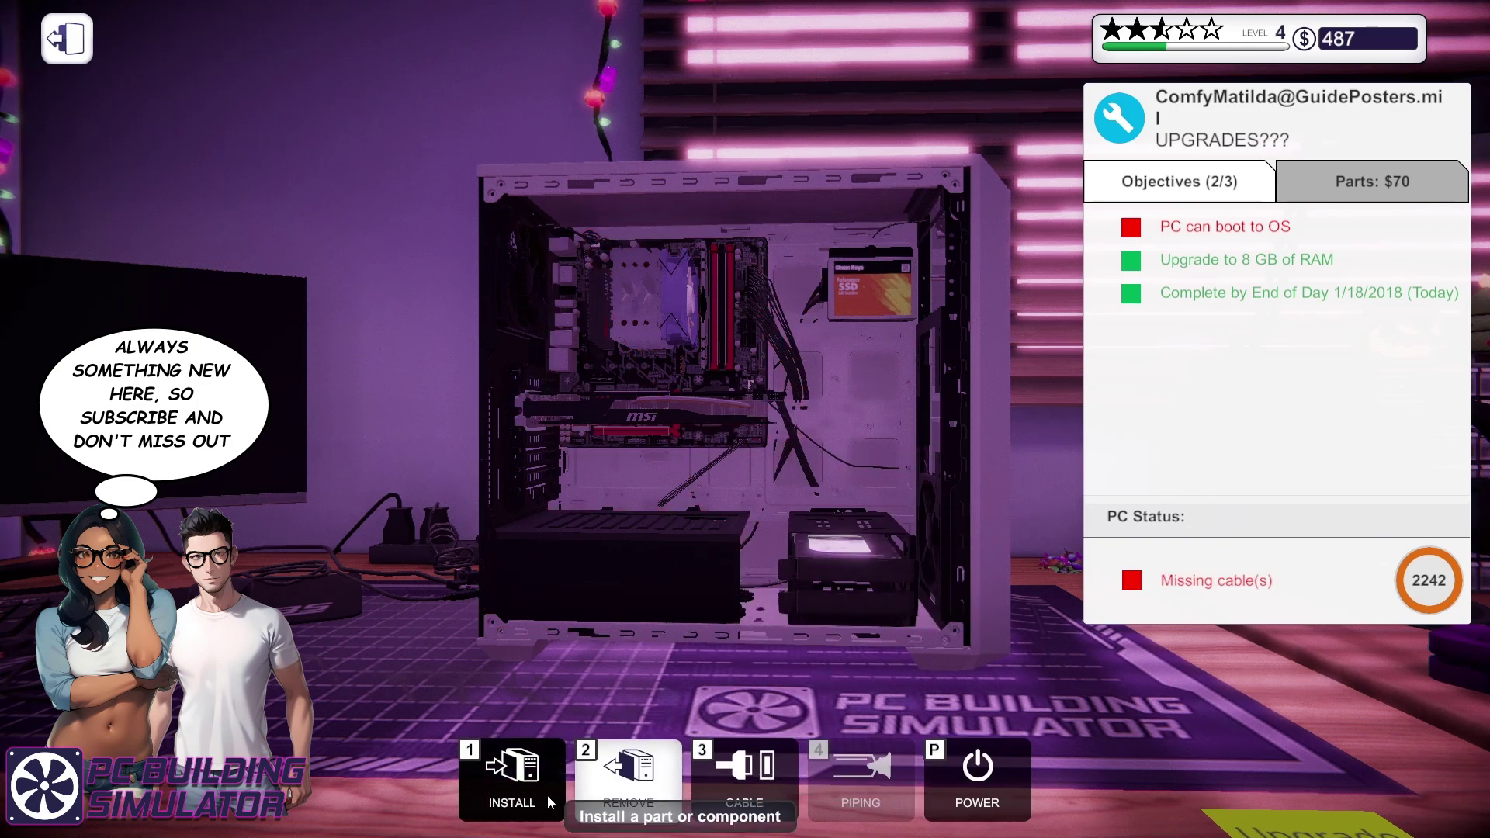
# - Wire the graphics card's power sockets to the PSU using light grey plastic cables
pyautogui.click(747, 799)
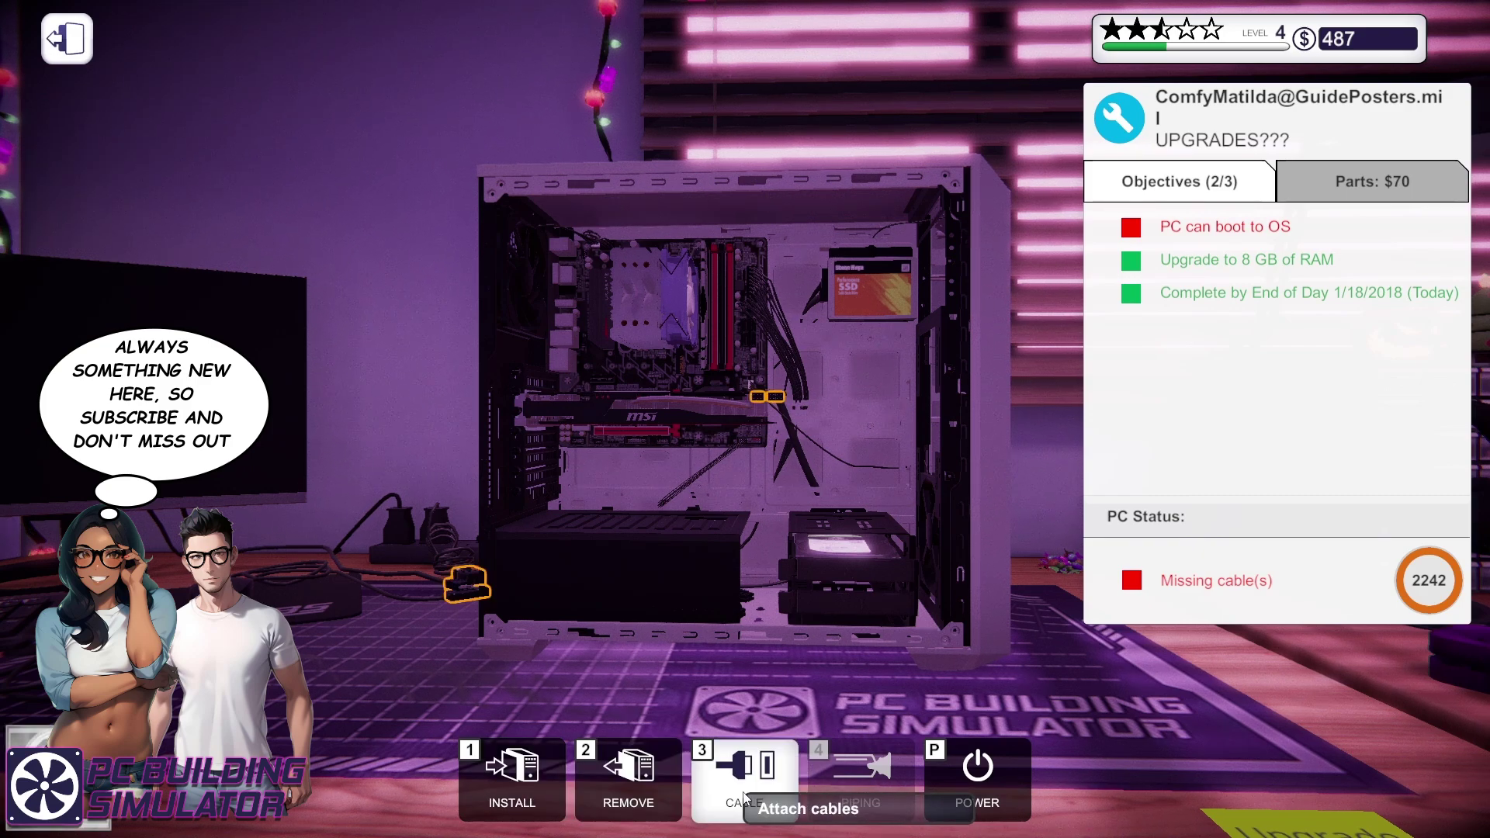
pyautogui.click(513, 775)
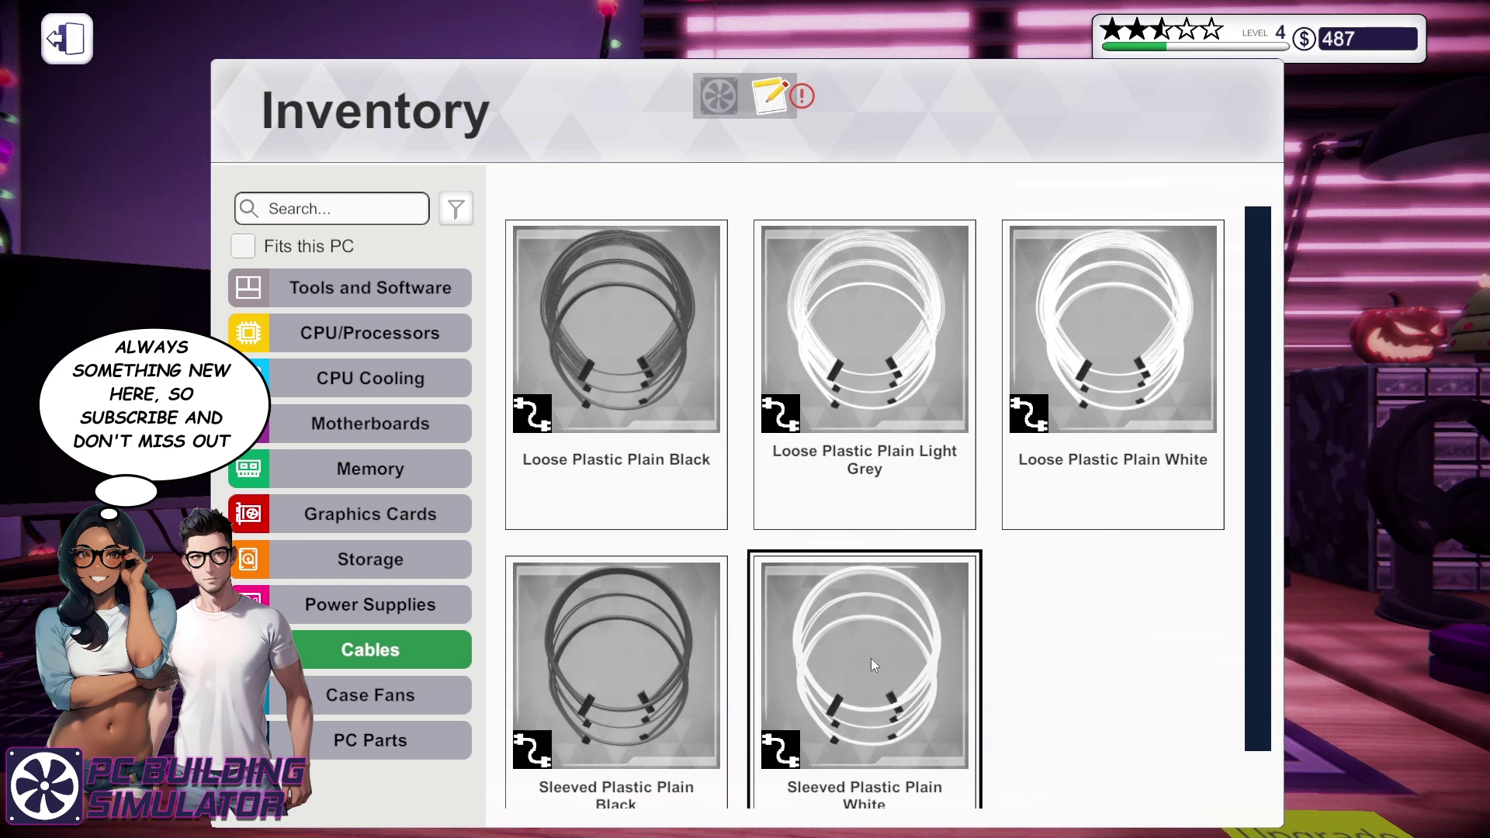
pyautogui.click(886, 378)
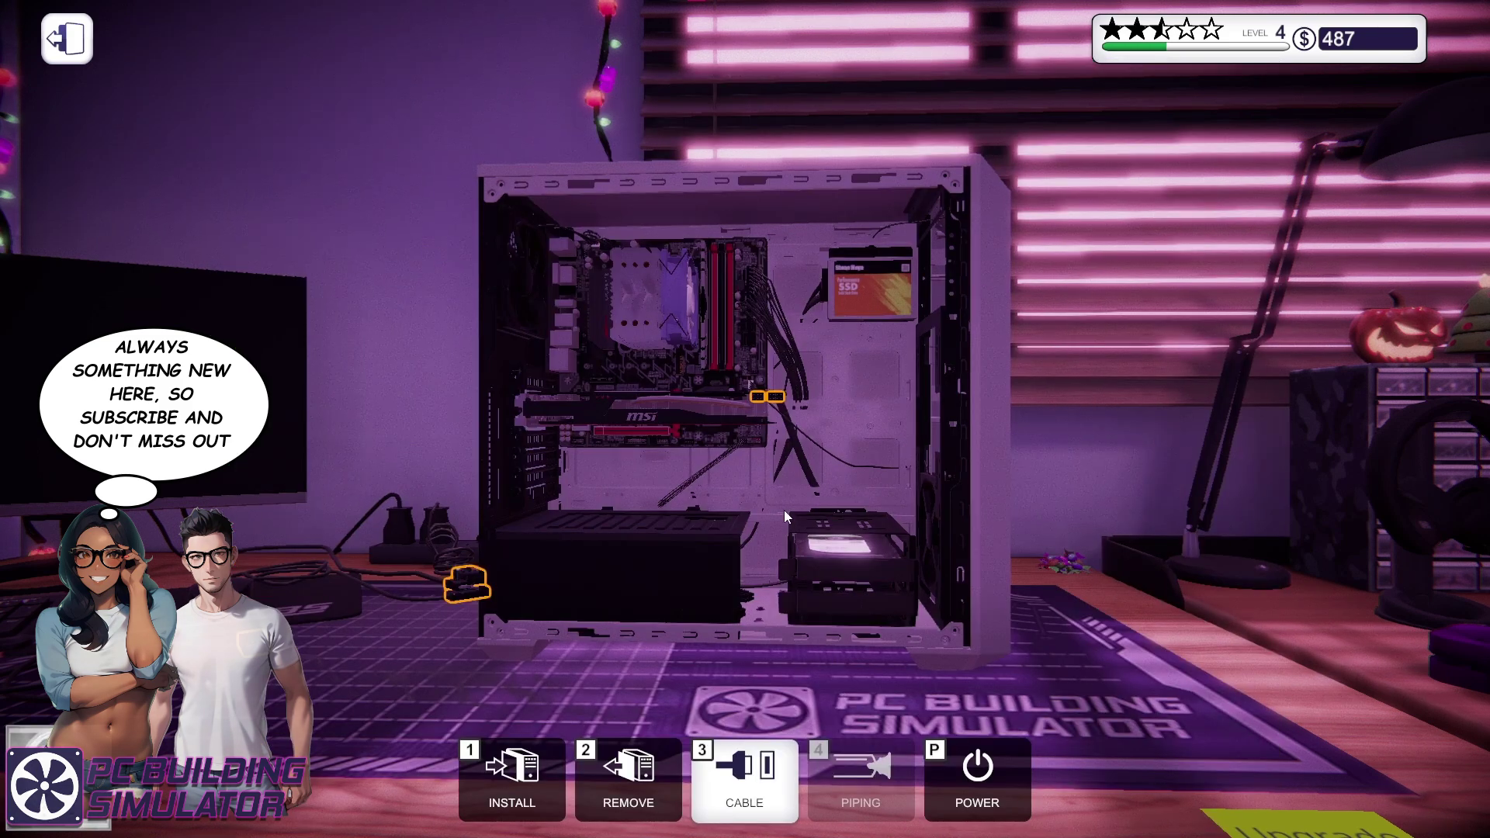
pyautogui.click(775, 397)
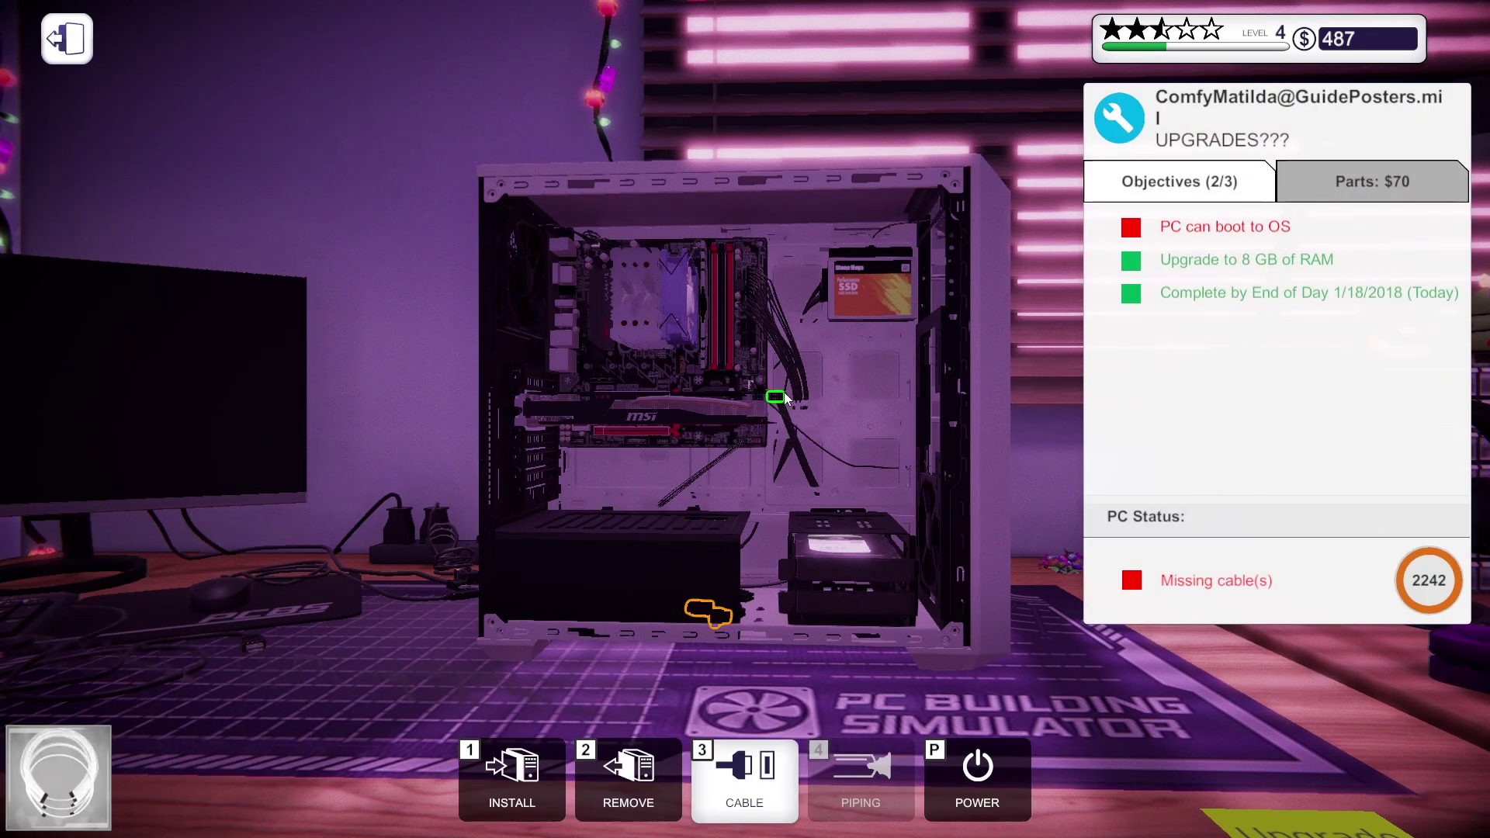
pyautogui.click(721, 614)
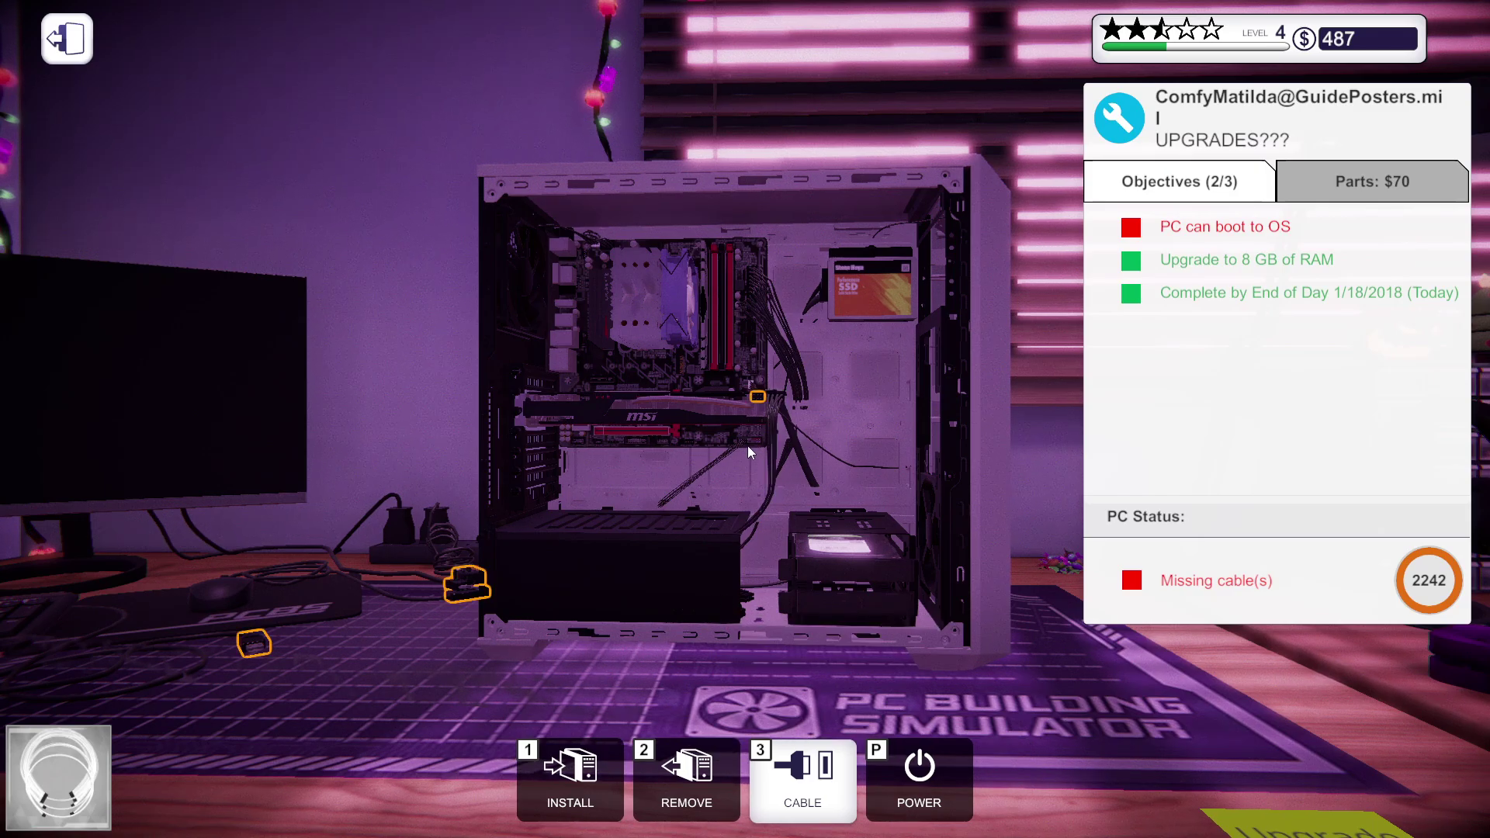
pyautogui.click(760, 400)
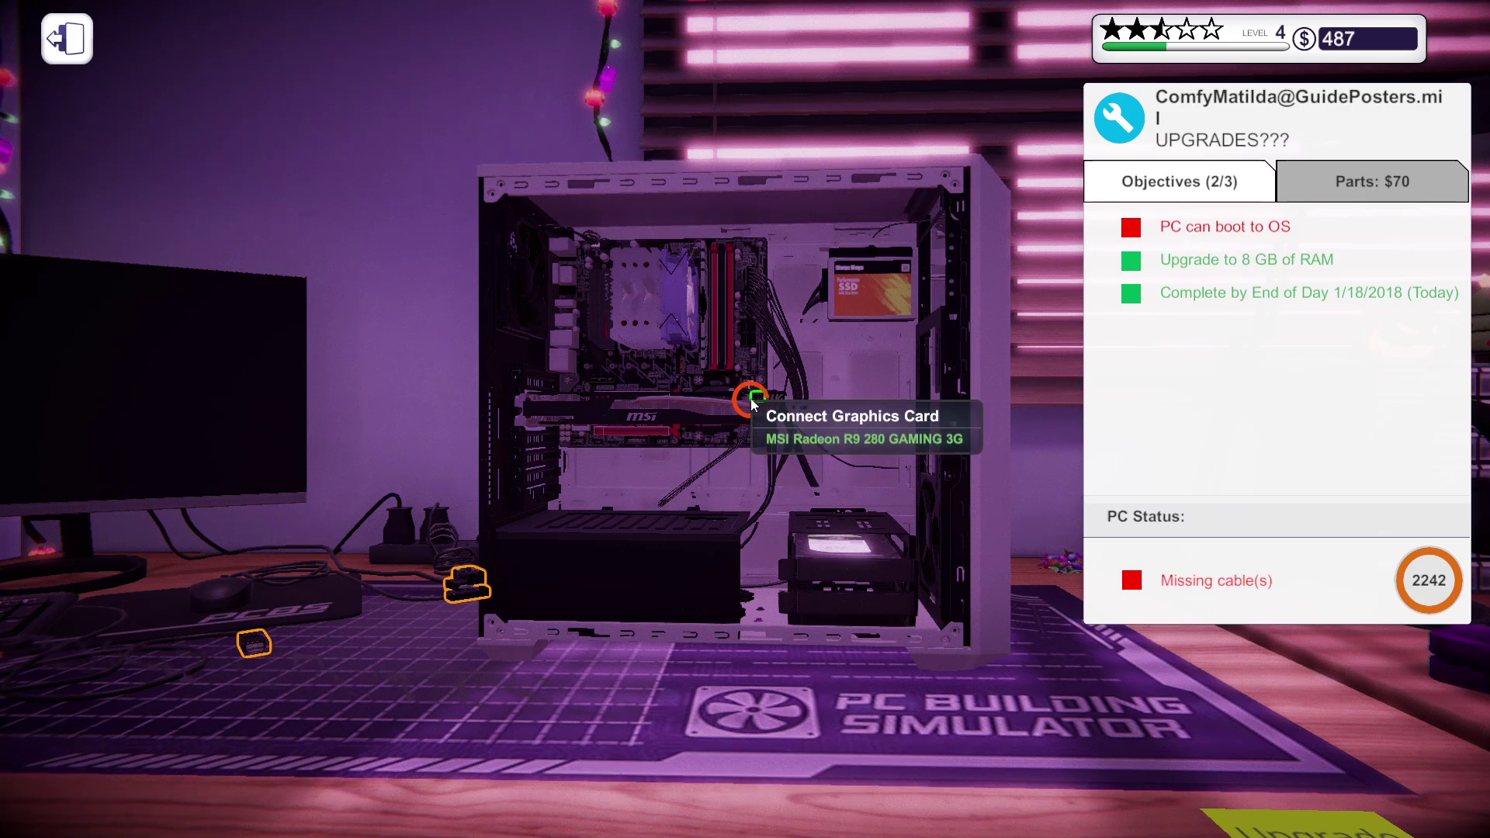
pyautogui.click(757, 398)
pyautogui.click(697, 609)
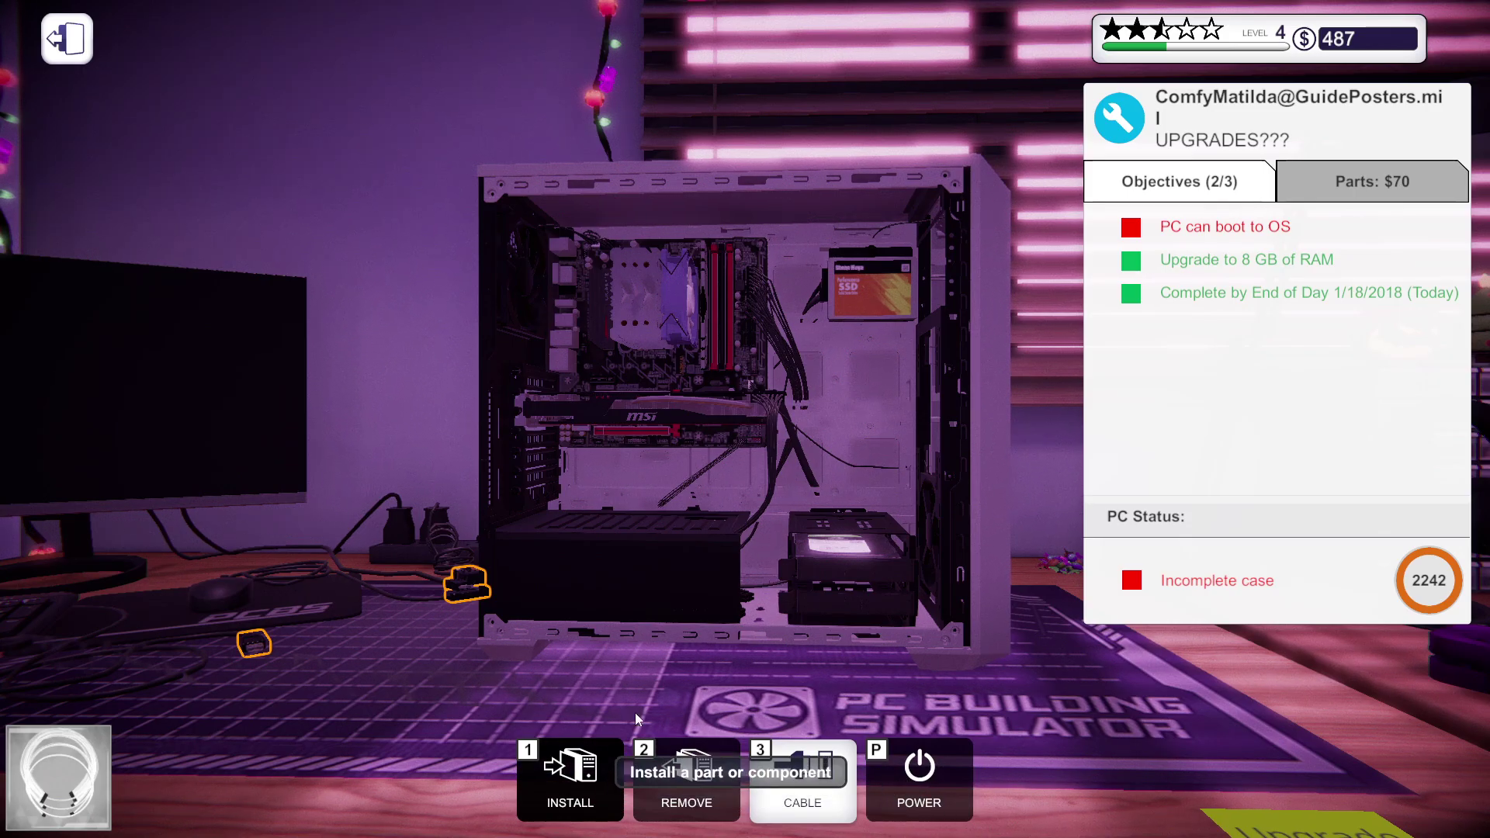
# - Open and close the parts inventory, then rotate to the back of the case
pyautogui.click(571, 778)
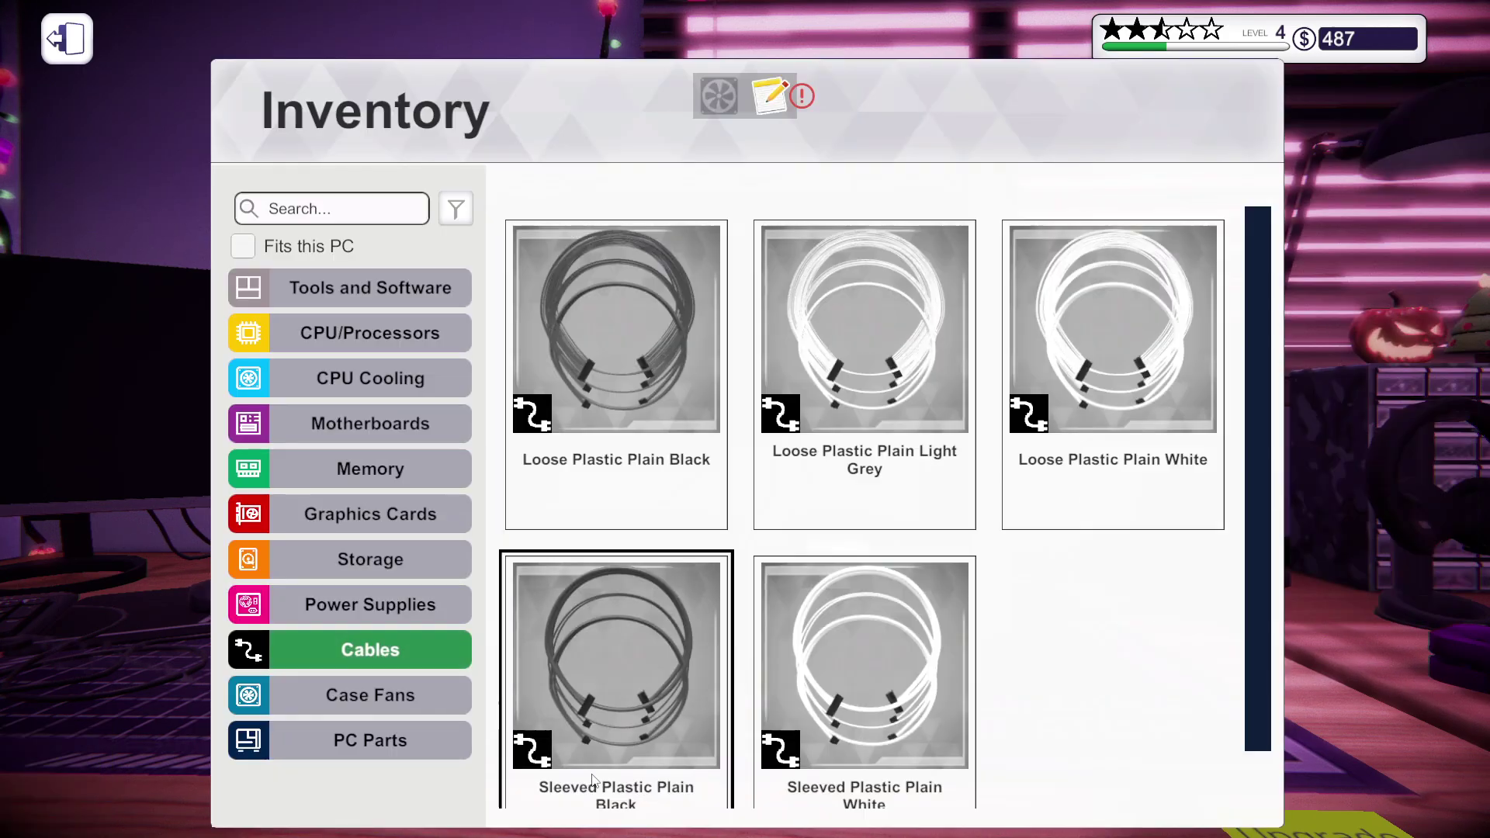
pyautogui.click(889, 401)
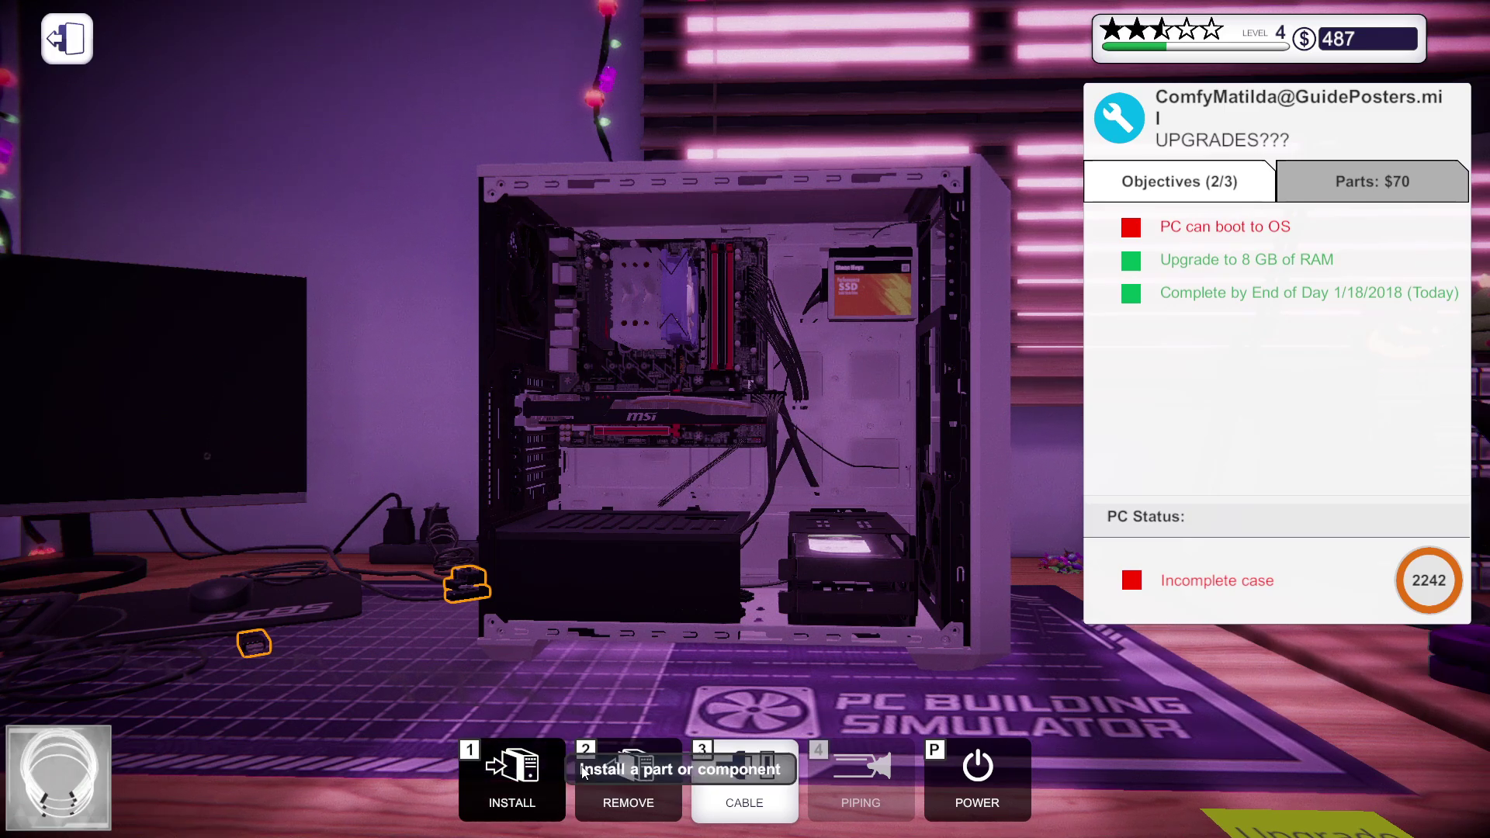
pyautogui.moveTo(411, 699); pyautogui.dragTo(350, 699)
# - Connect the display and power cables to the ports on the case back
pyautogui.moveTo(410, 652); pyautogui.dragTo(353, 654)
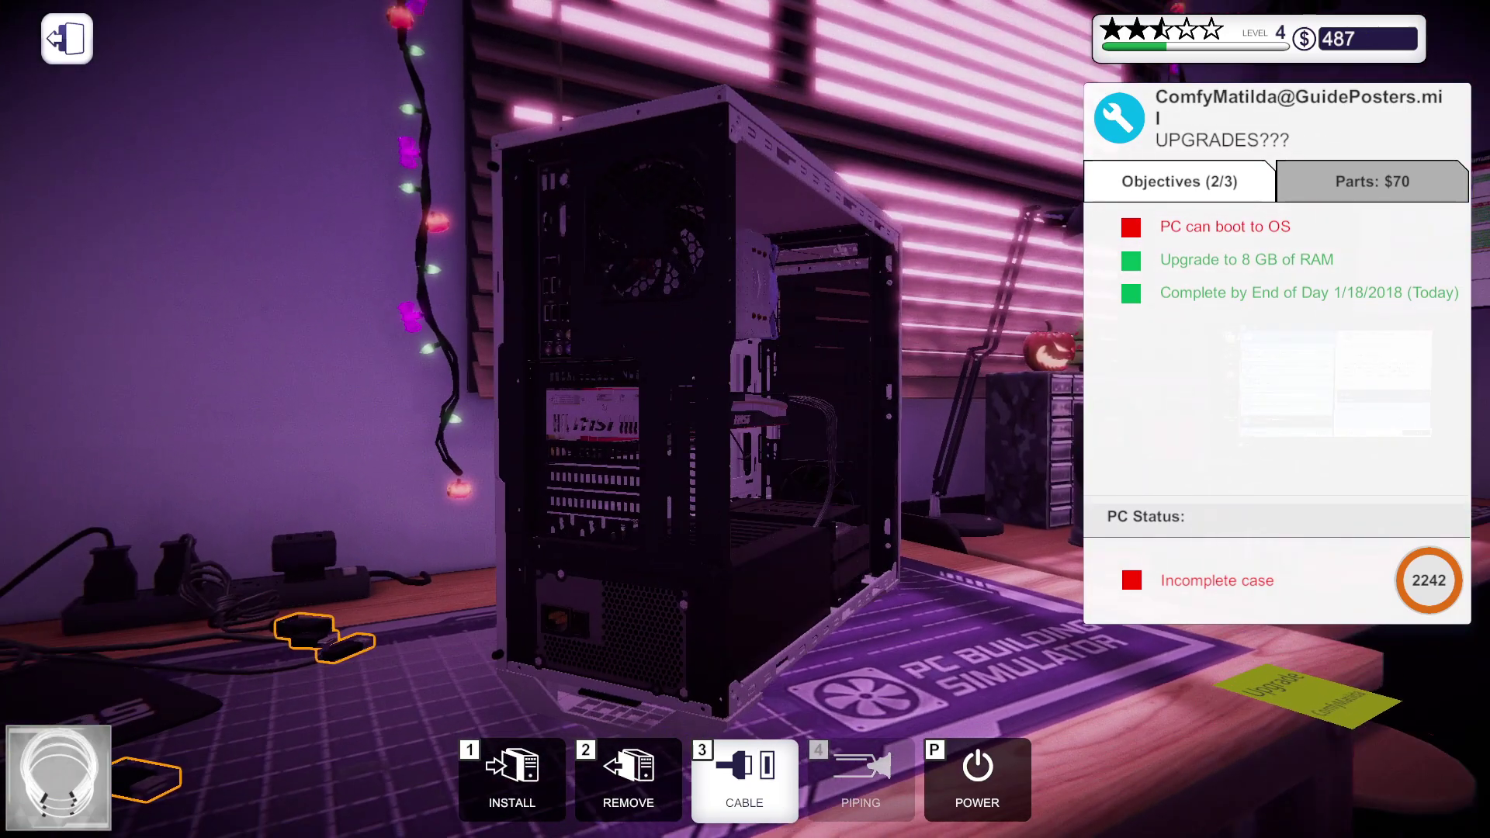
pyautogui.click(561, 311)
pyautogui.click(309, 629)
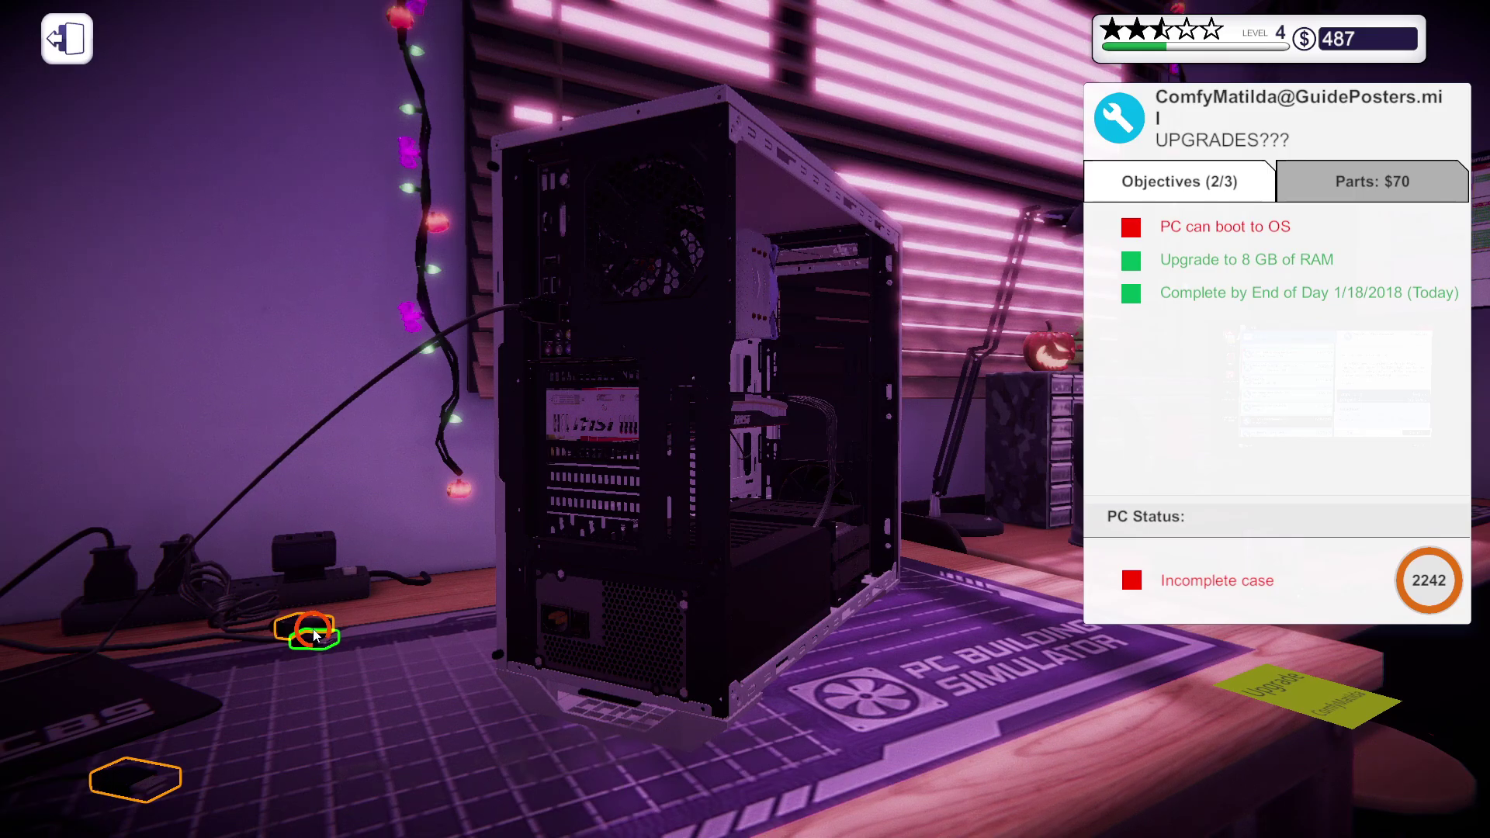
pyautogui.click(605, 398)
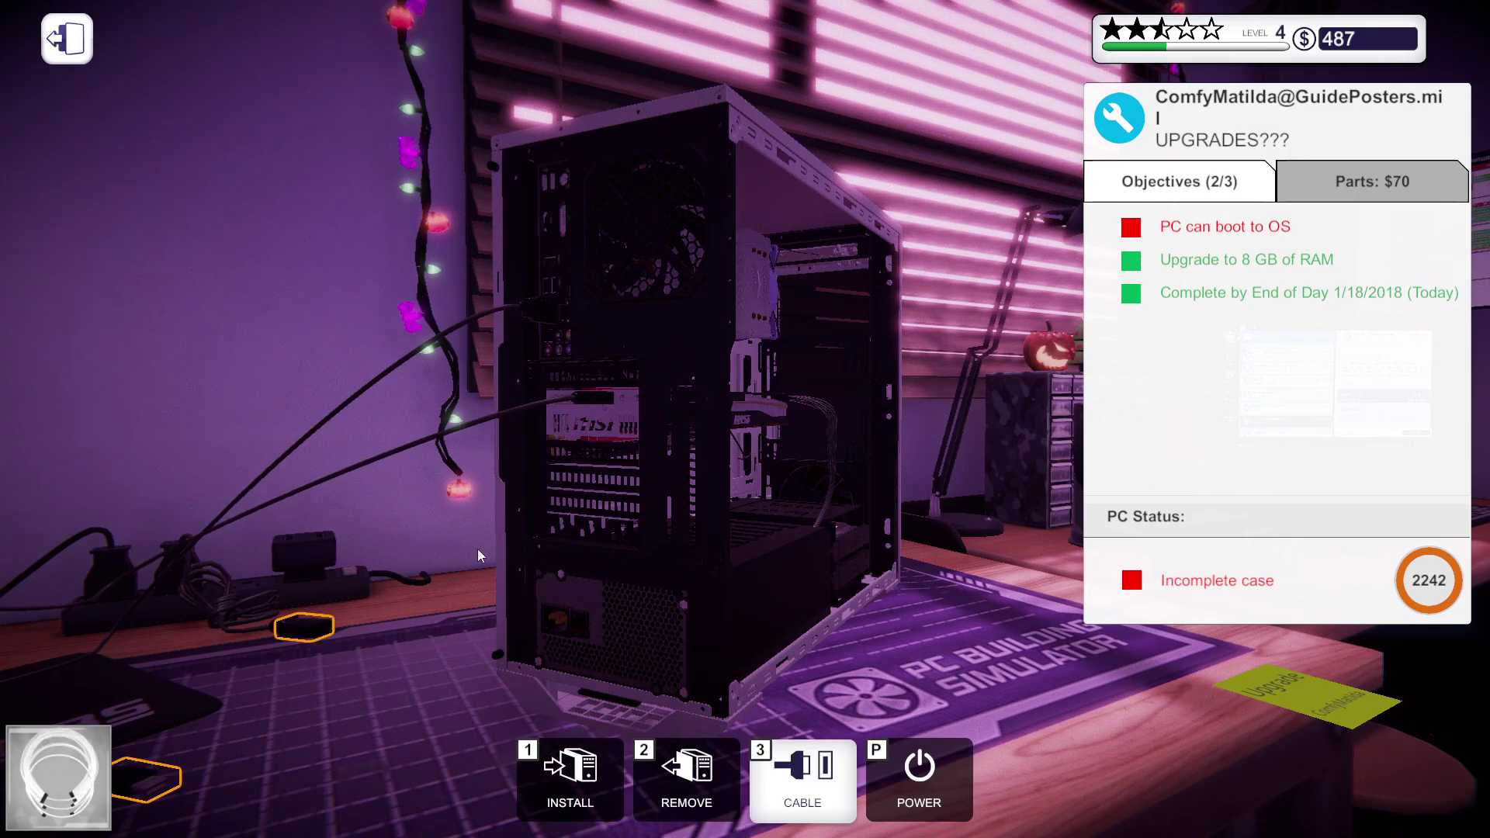
pyautogui.click(311, 636)
pyautogui.click(560, 622)
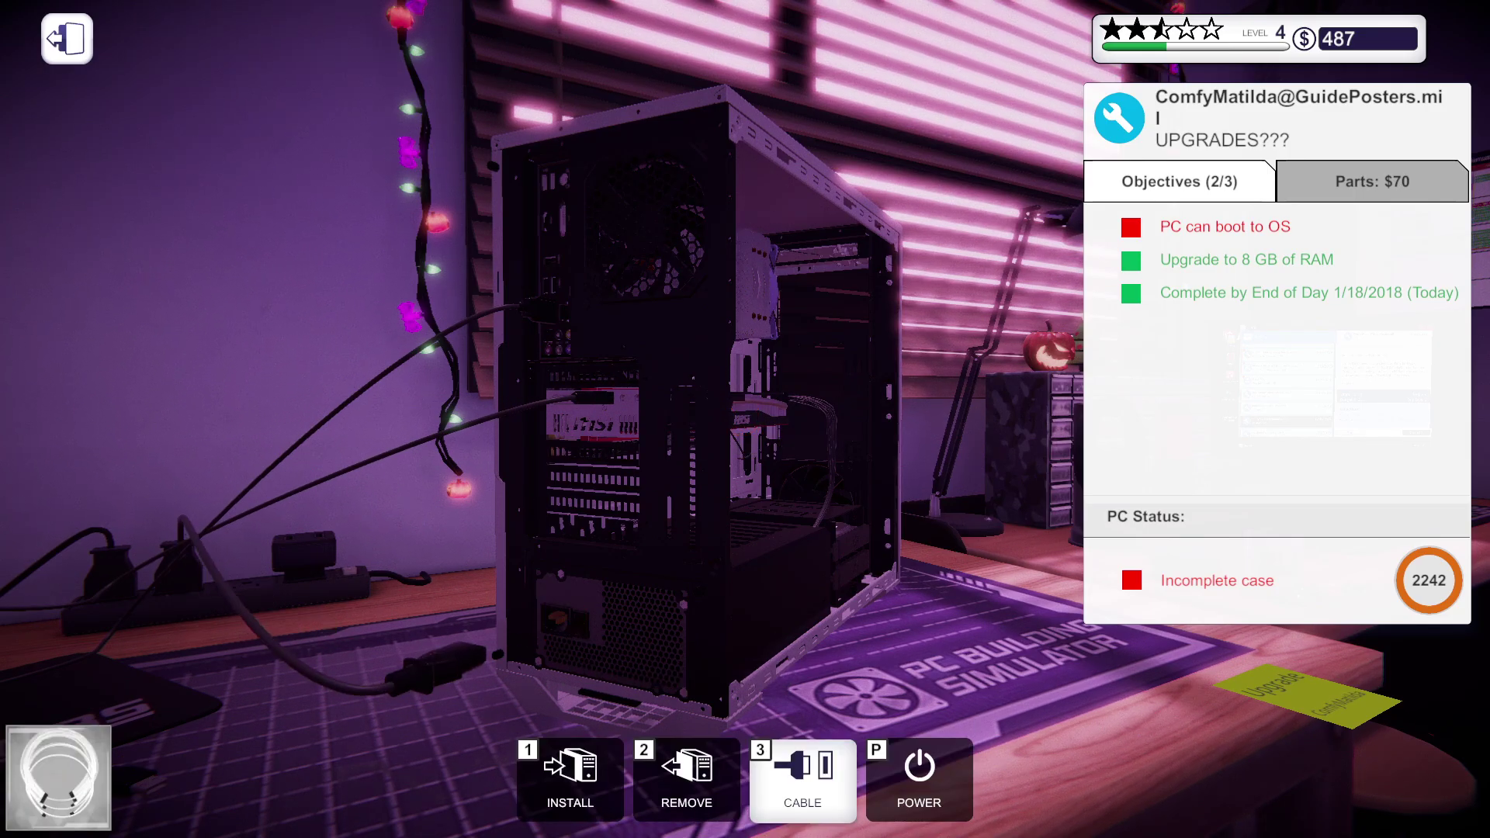
pyautogui.click(174, 778)
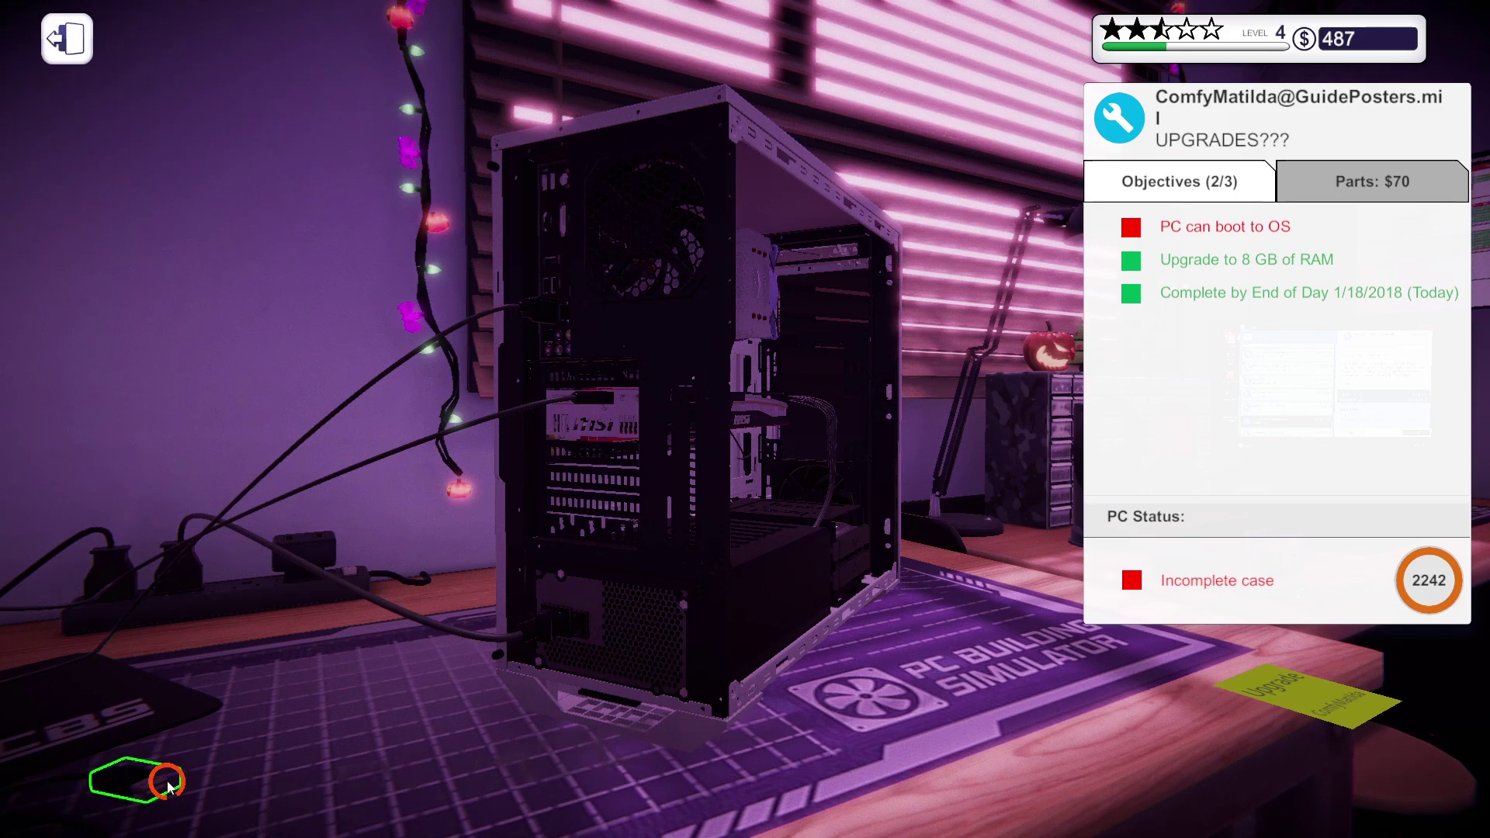
pyautogui.click(553, 287)
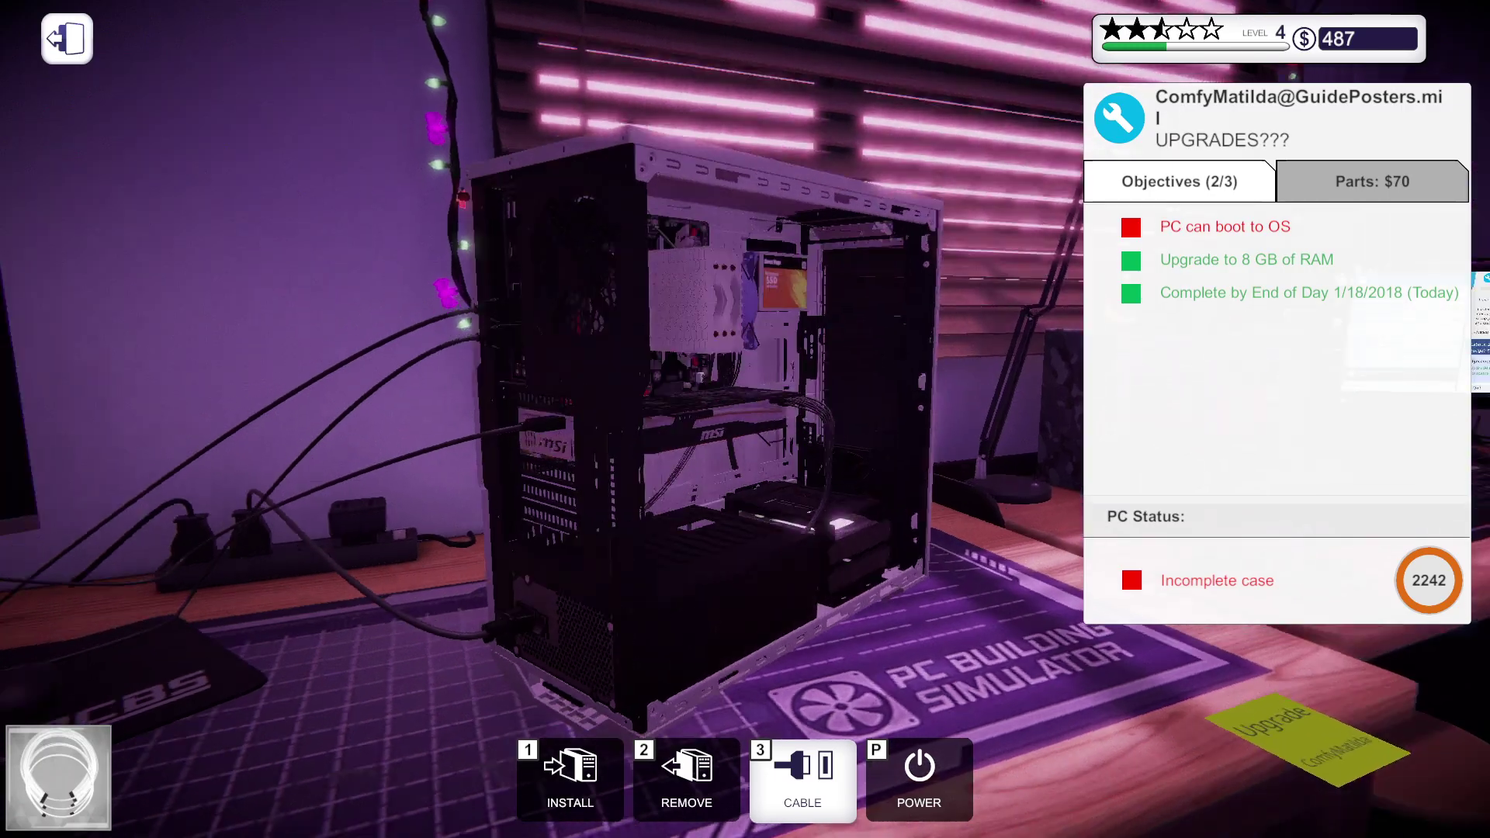
# - Switch the PC on from the front and let it boot to the OS
pyautogui.moveTo(582, 489); pyautogui.dragTo(955, 496)
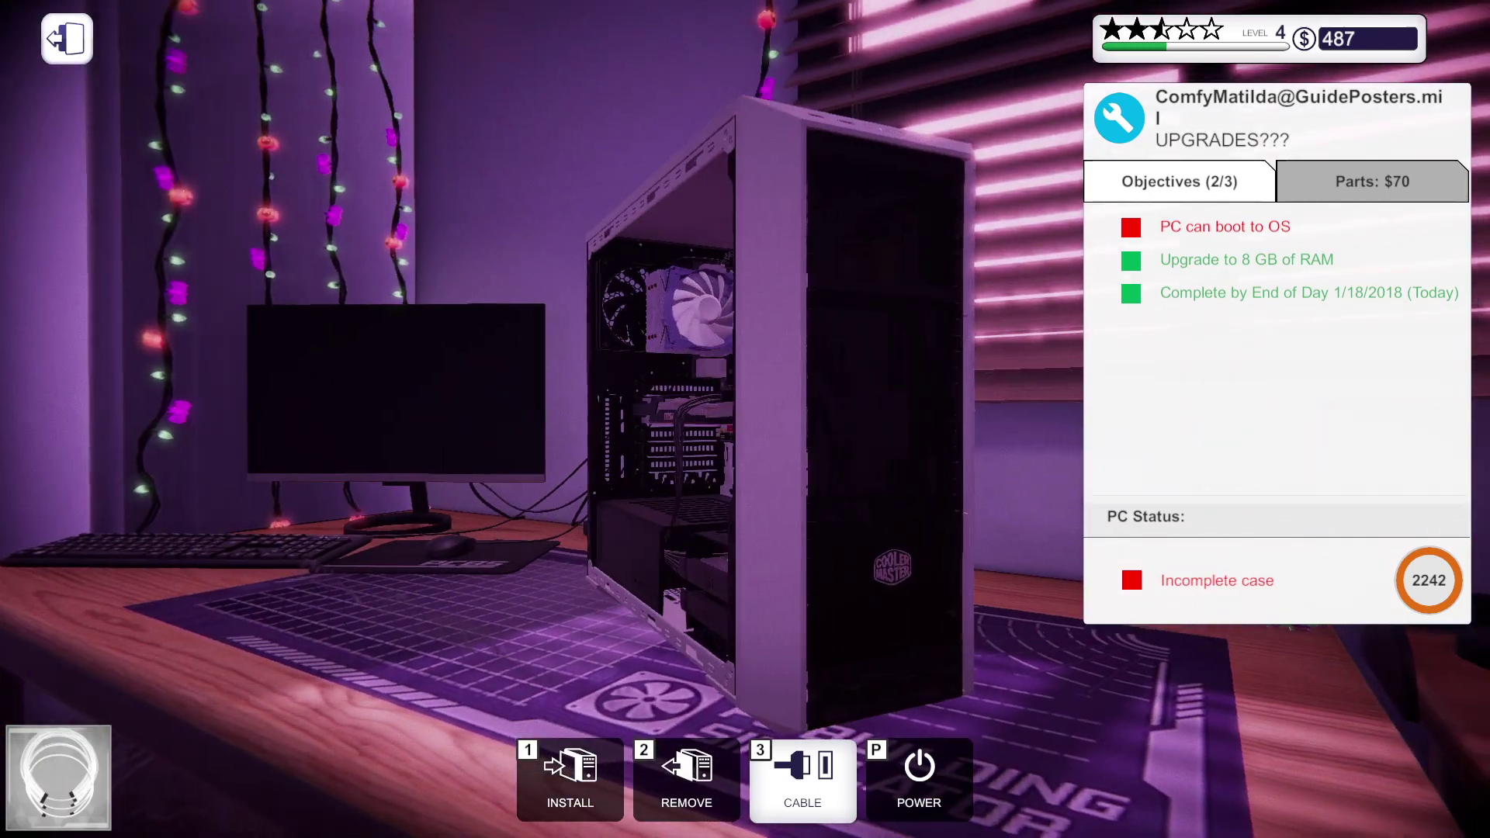
pyautogui.moveTo(936, 382); pyautogui.dragTo(908, 292)
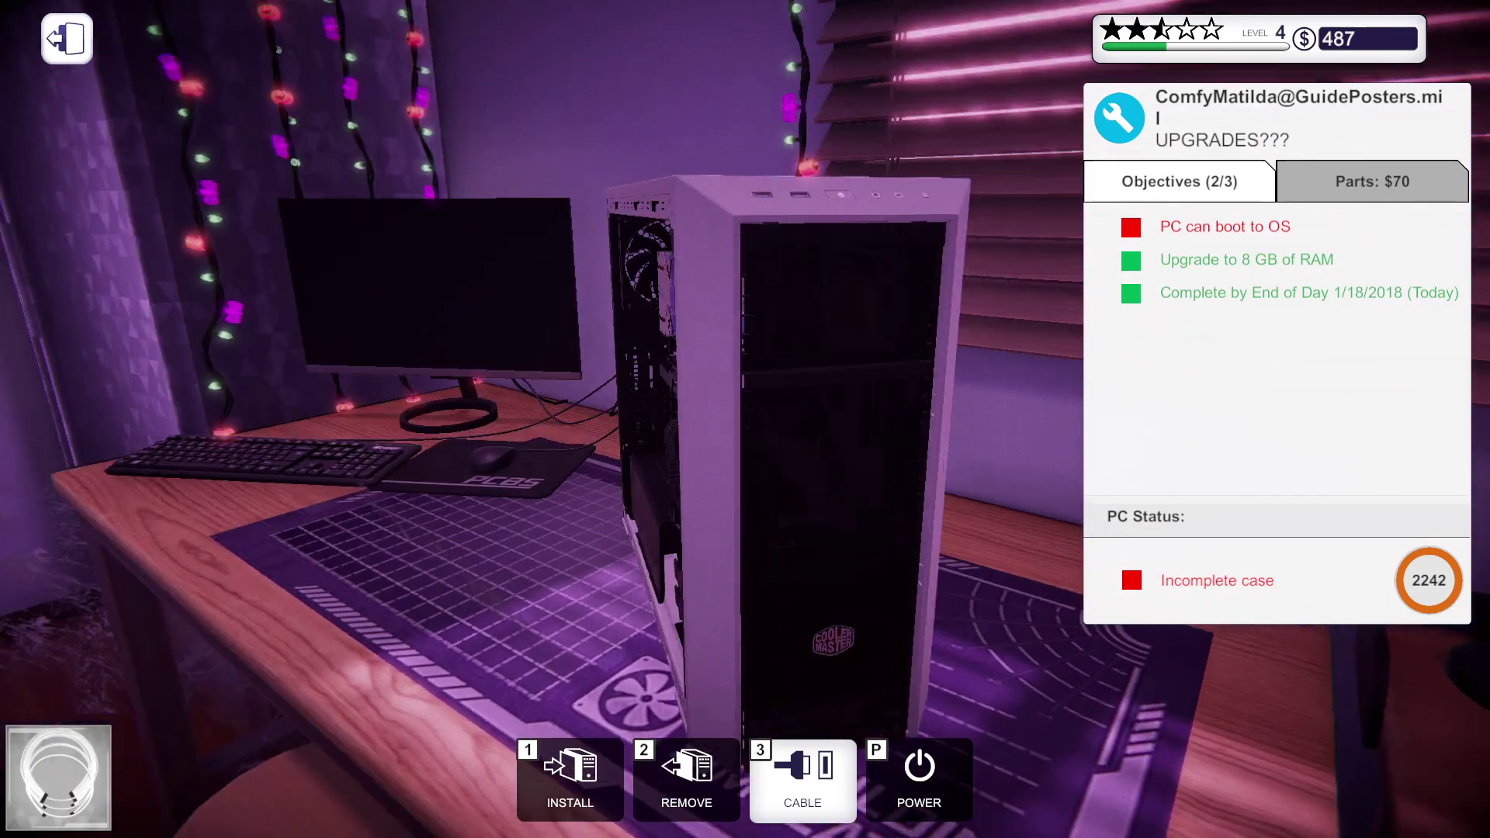
pyautogui.click(801, 254)
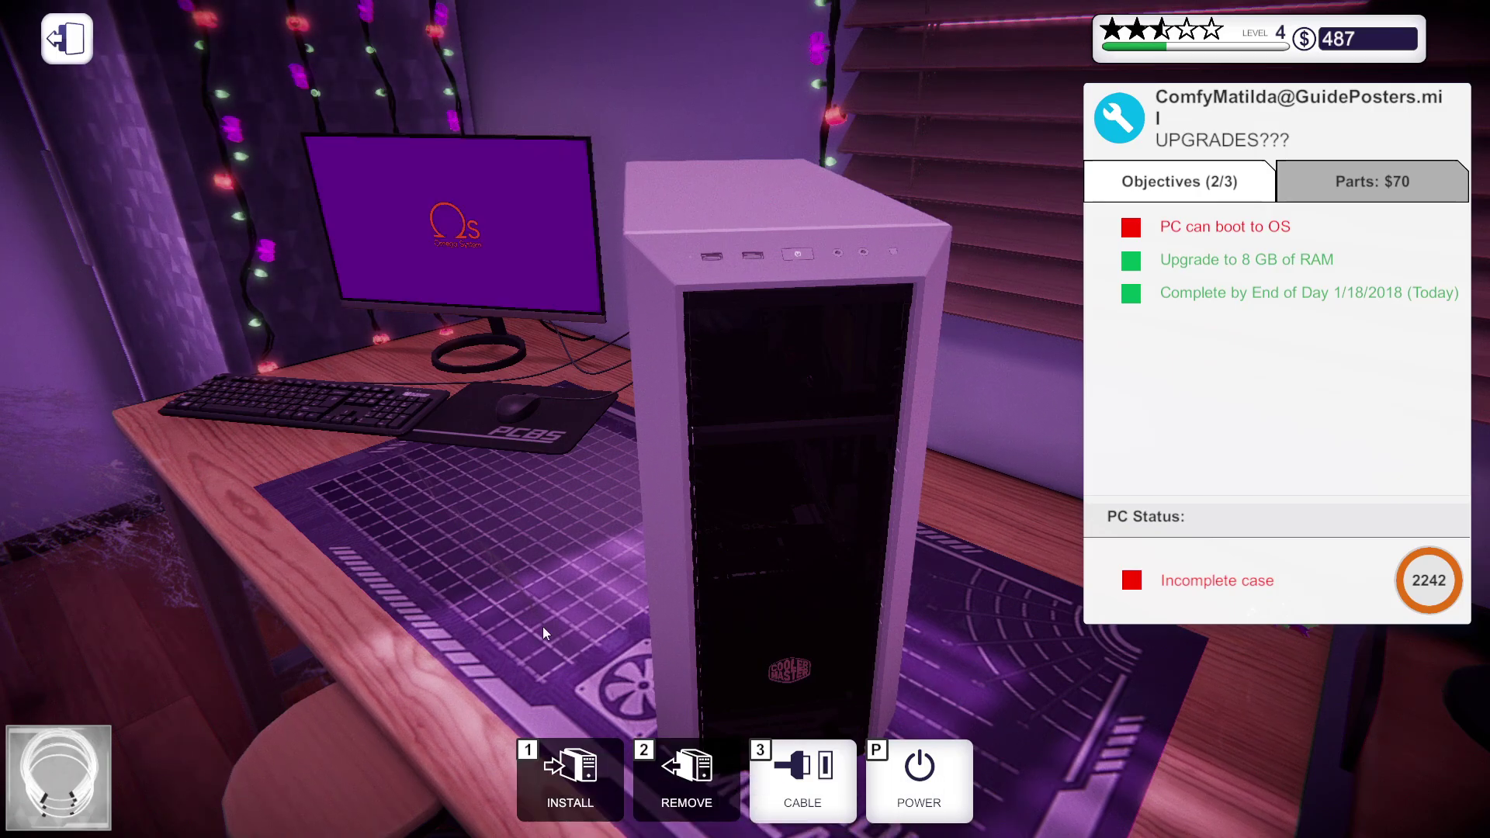
pyautogui.moveTo(542, 627); pyautogui.dragTo(654, 700)
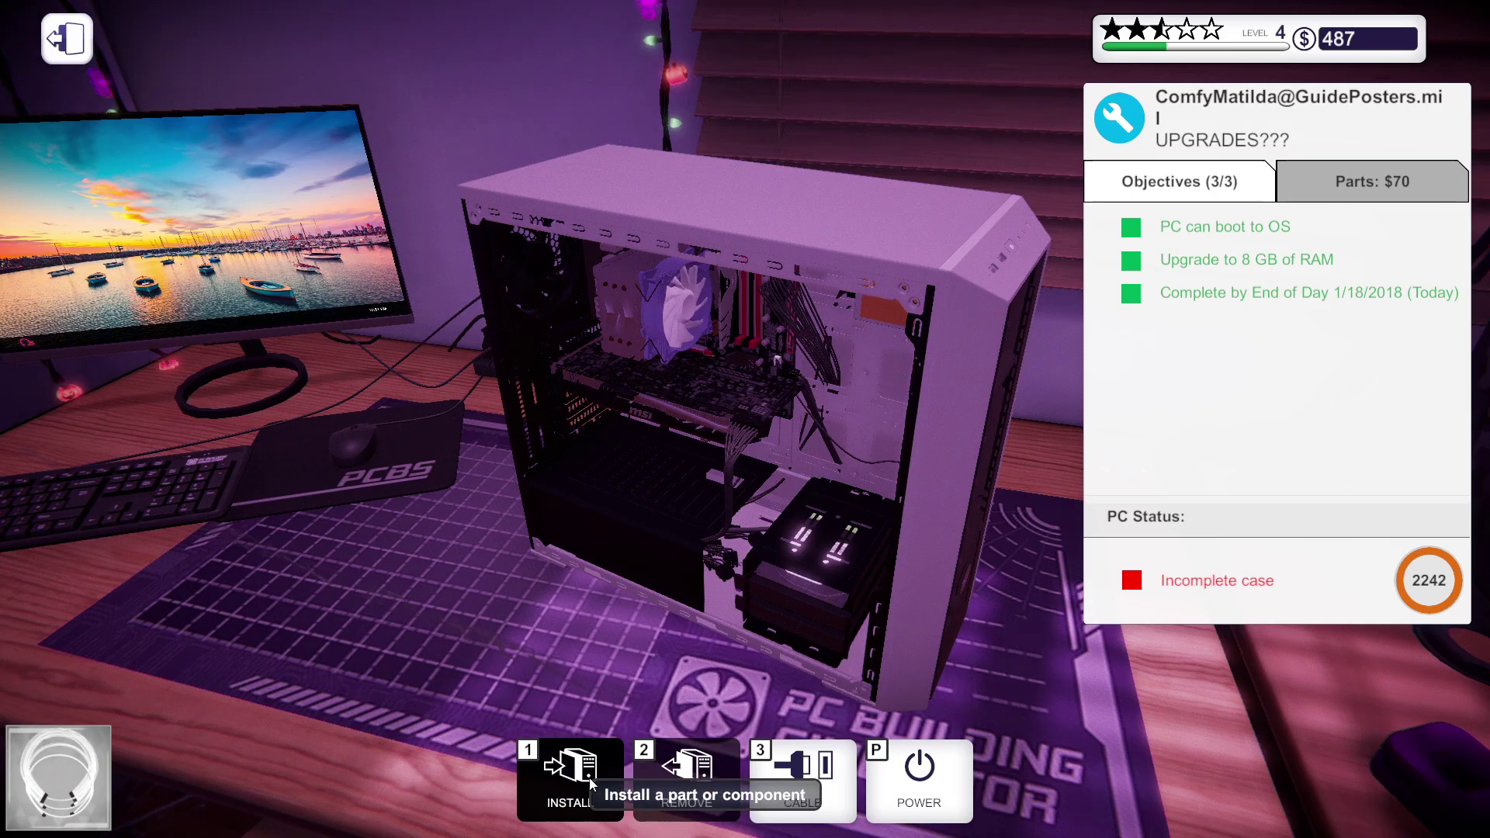
pyautogui.click(583, 784)
# - Fit the Side Panel from the PC Parts inventory onto the finished case
pyautogui.click(418, 748)
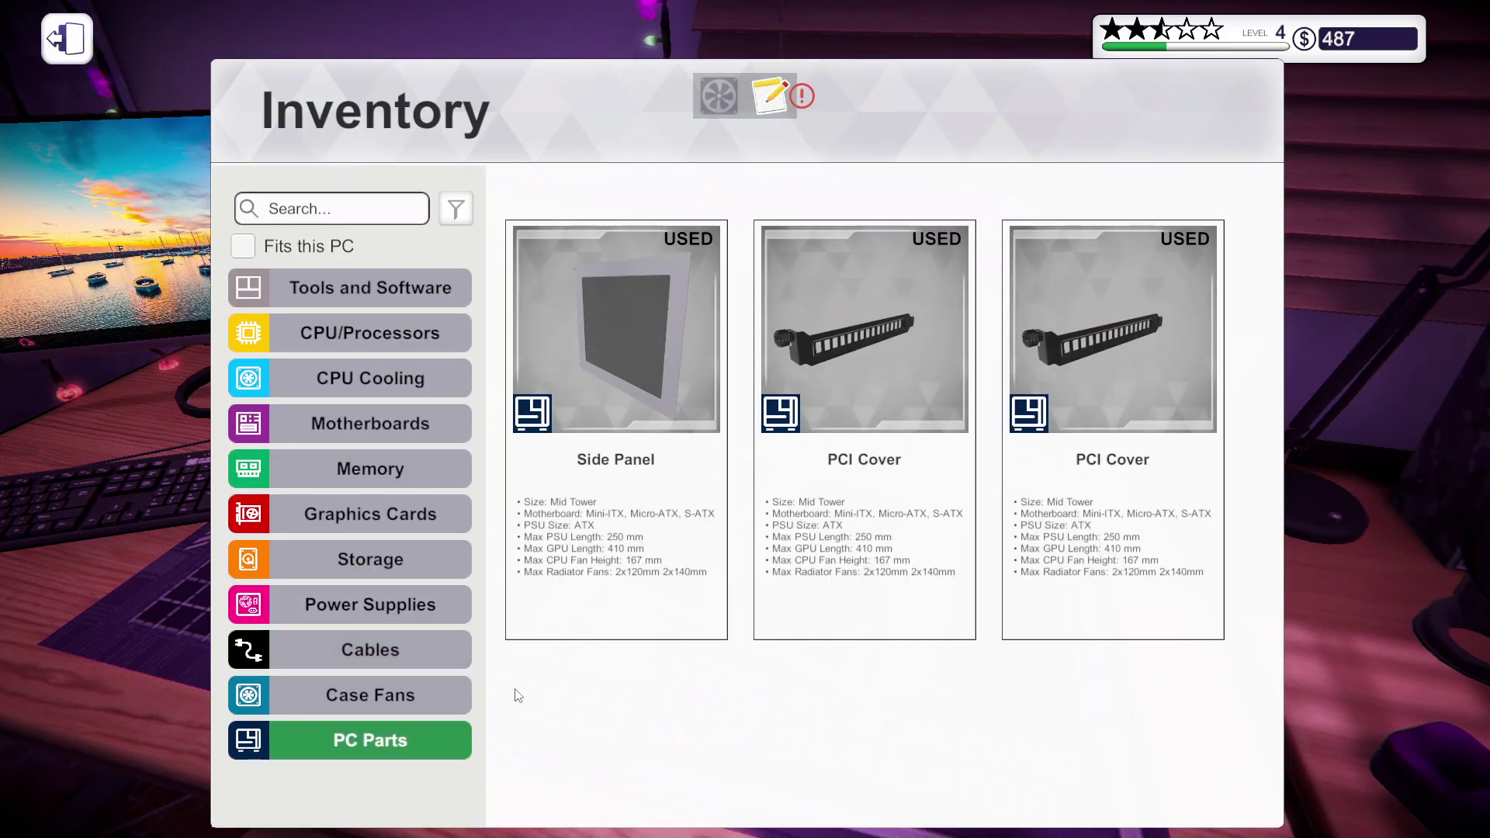
pyautogui.click(616, 350)
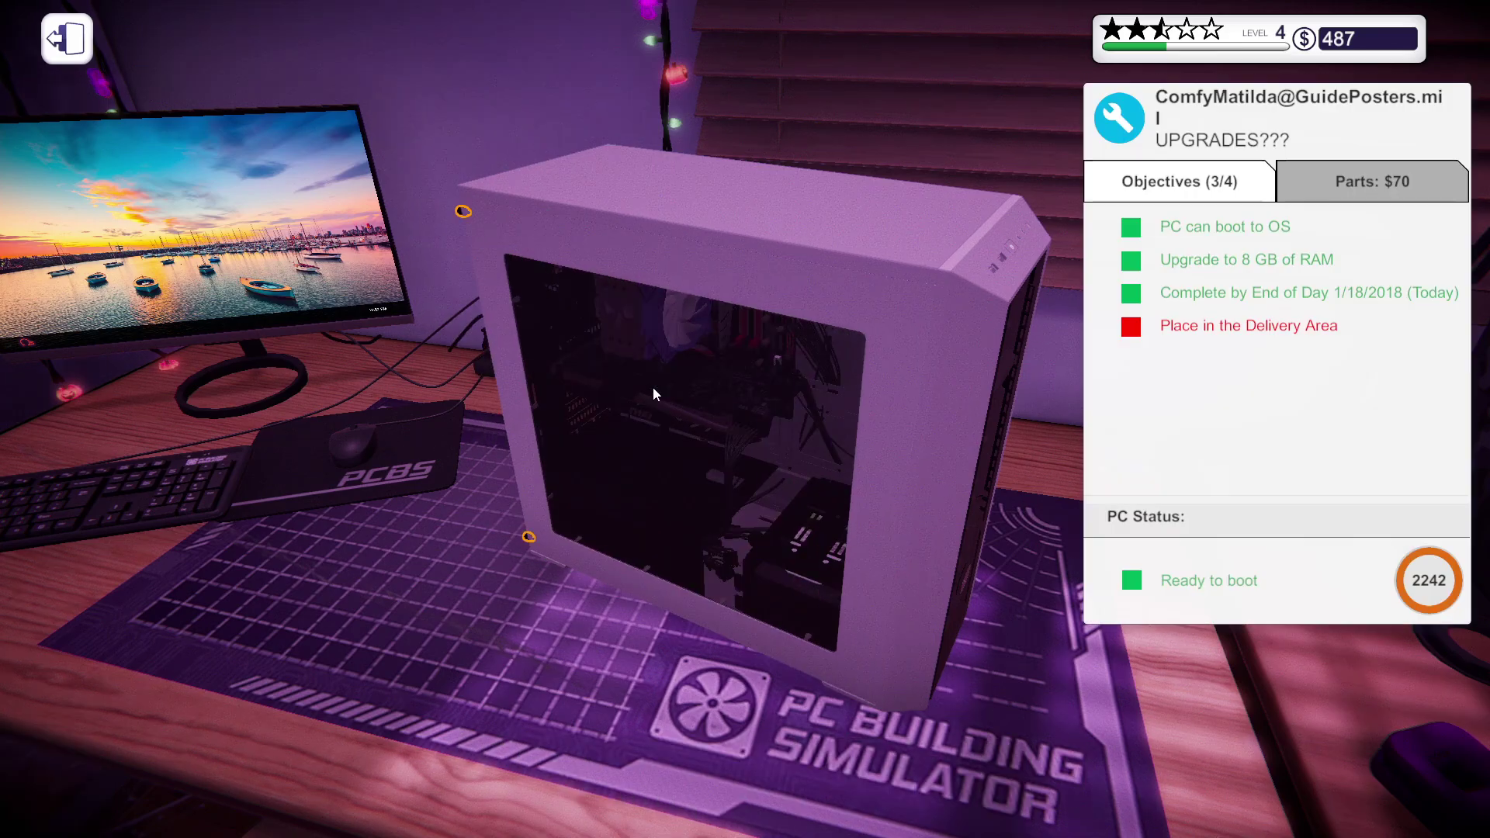
pyautogui.moveTo(654, 388); pyautogui.dragTo(434, 570)
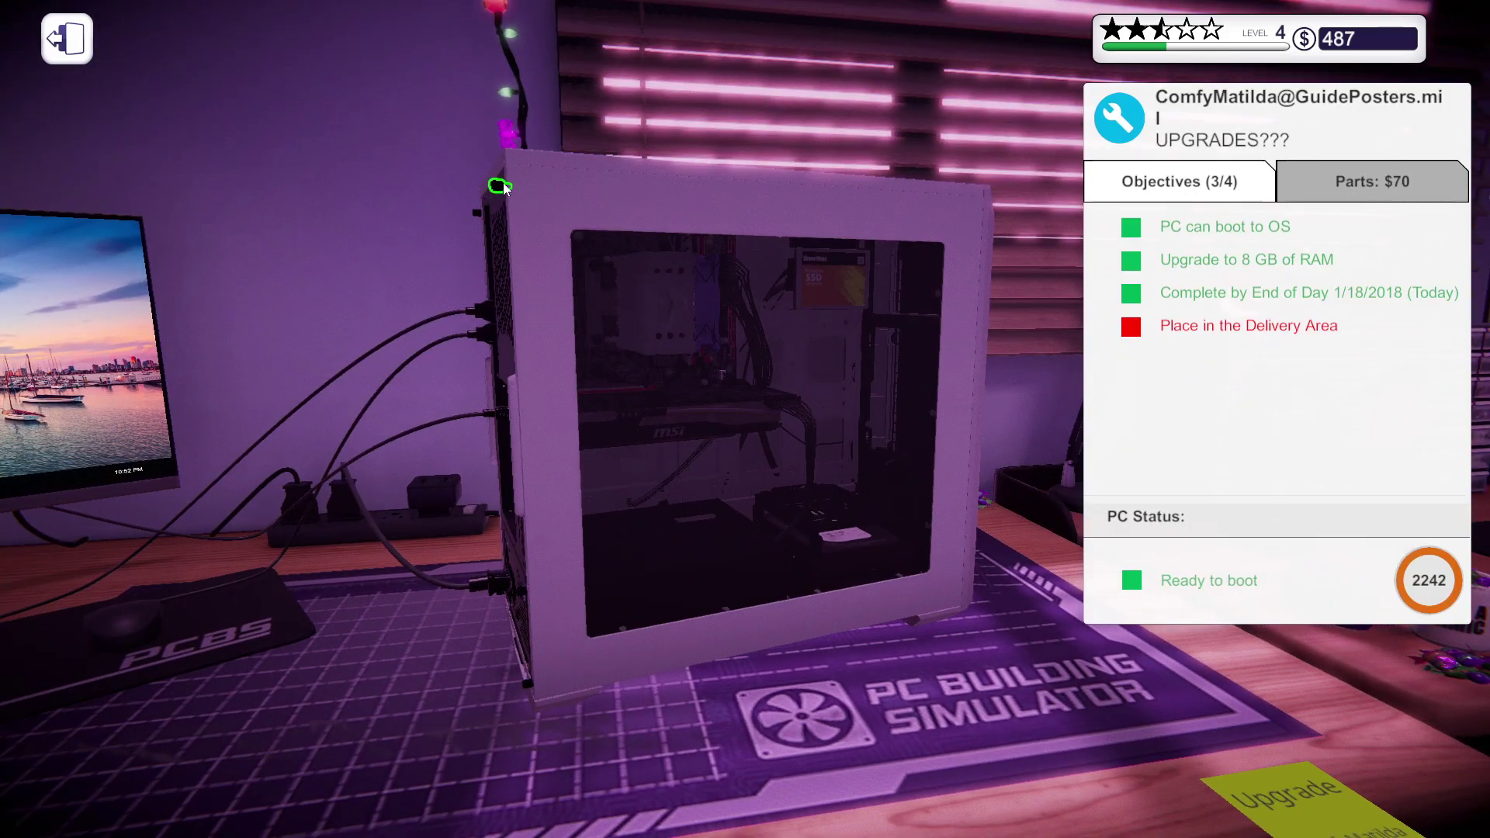
pyautogui.press('2')
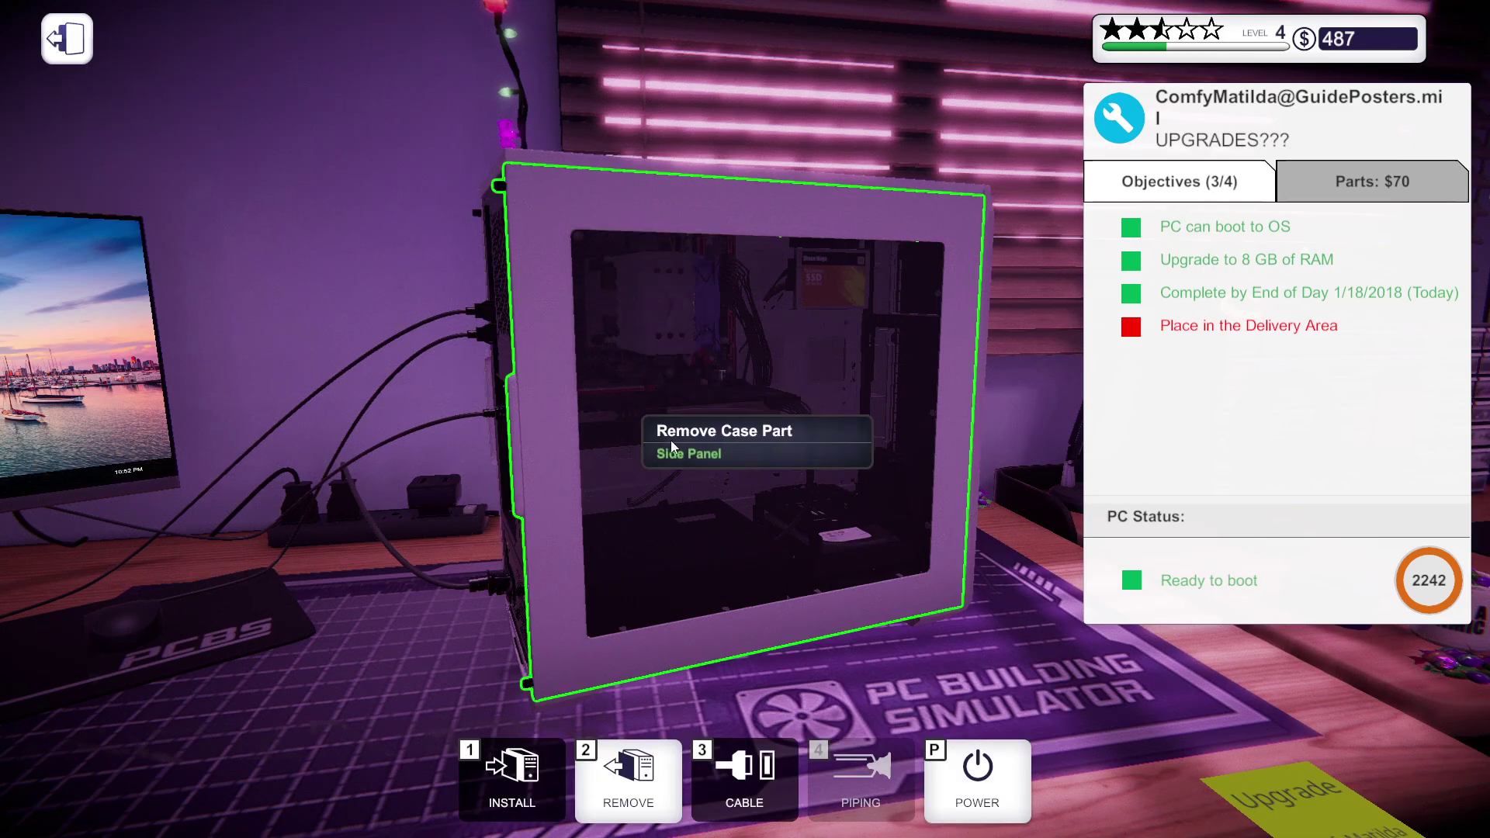
# - Carry the finished PC down the hallway to the Delivery Area
pyautogui.press('Escape')
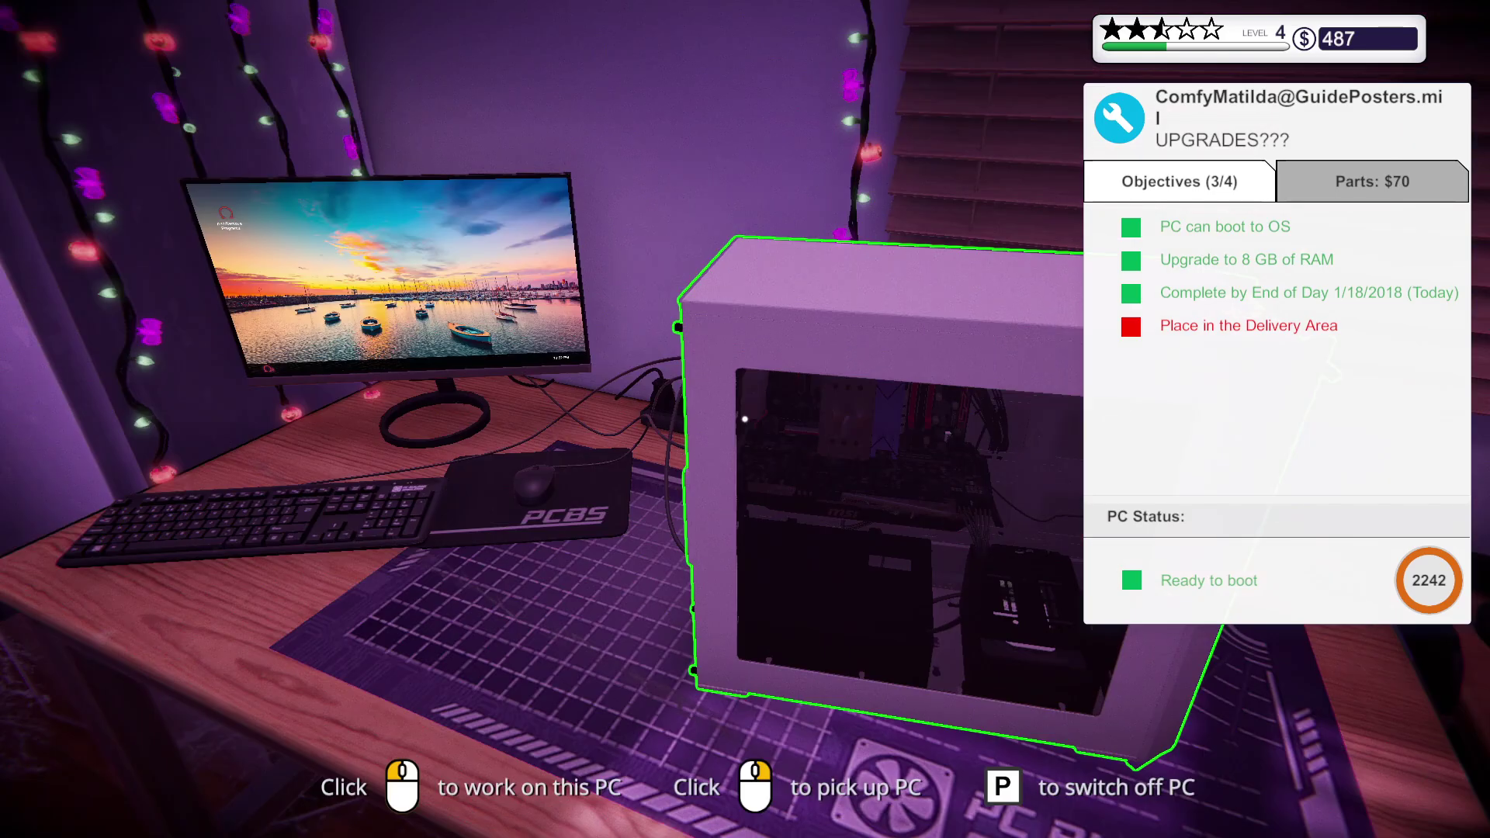
pyautogui.rightClick(745, 466)
pyautogui.press('w')
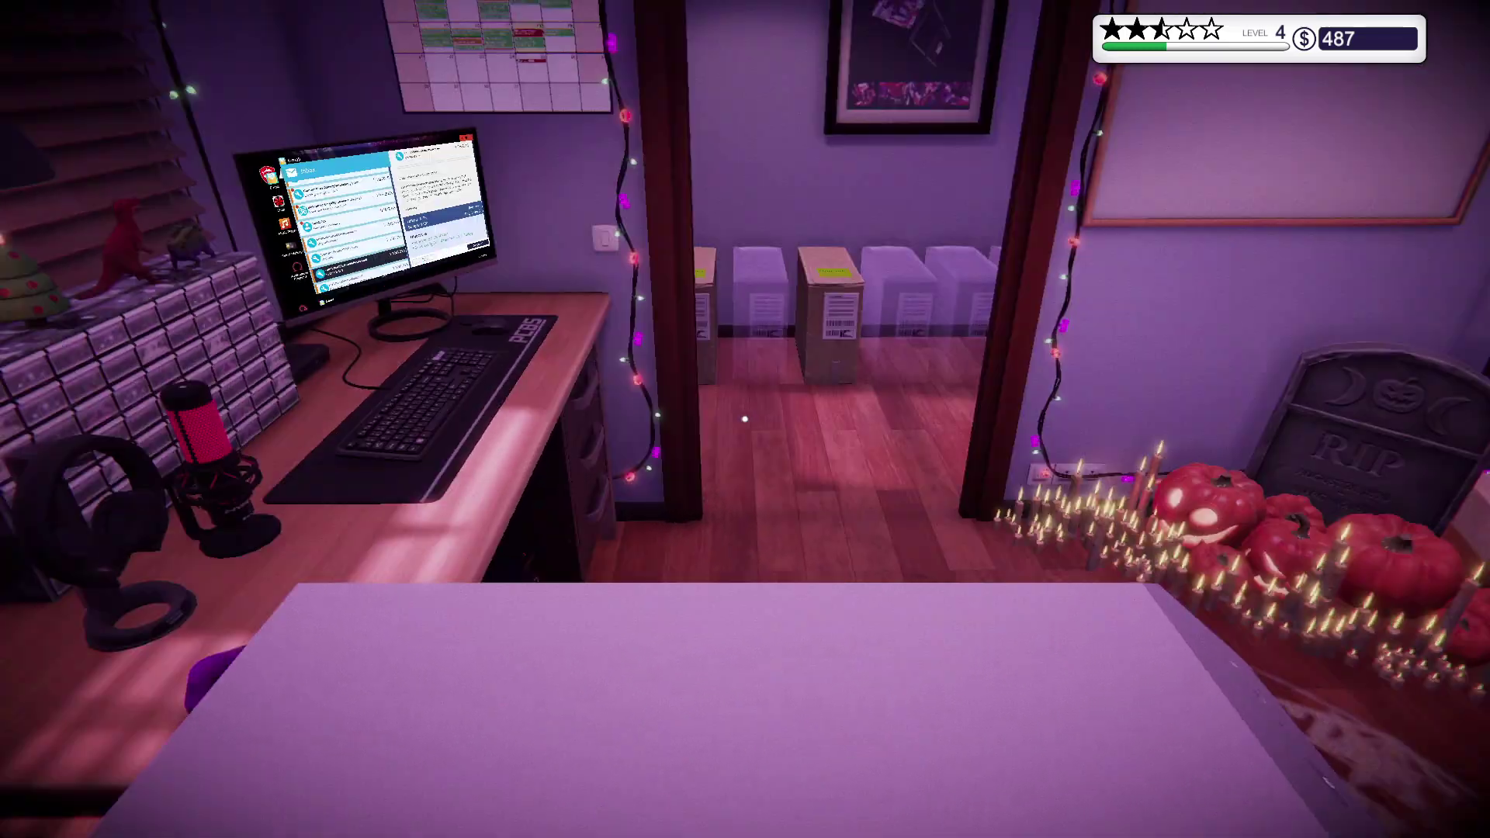
pyautogui.press('w')
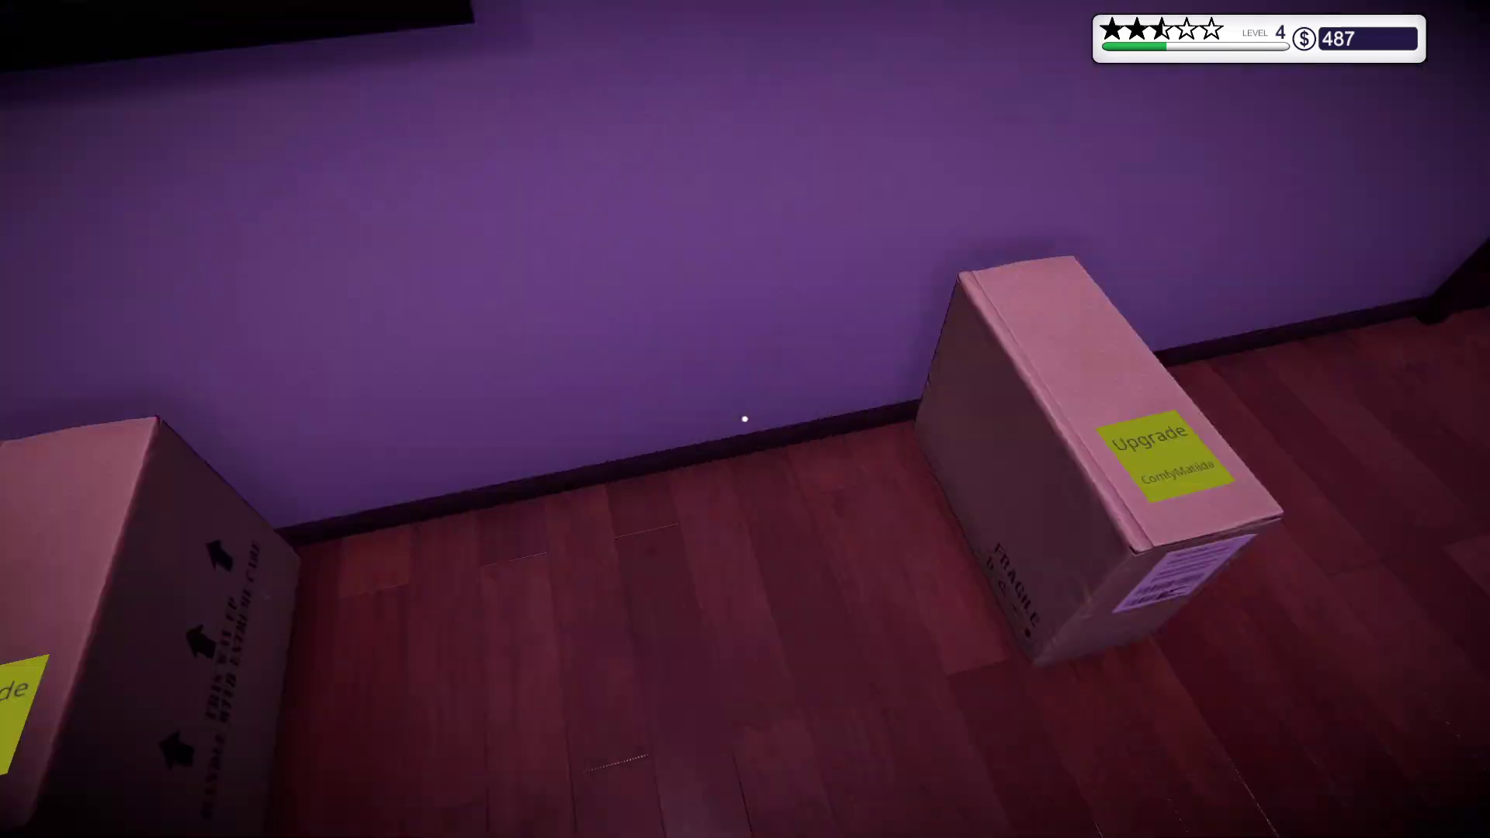
pyautogui.click(745, 419)
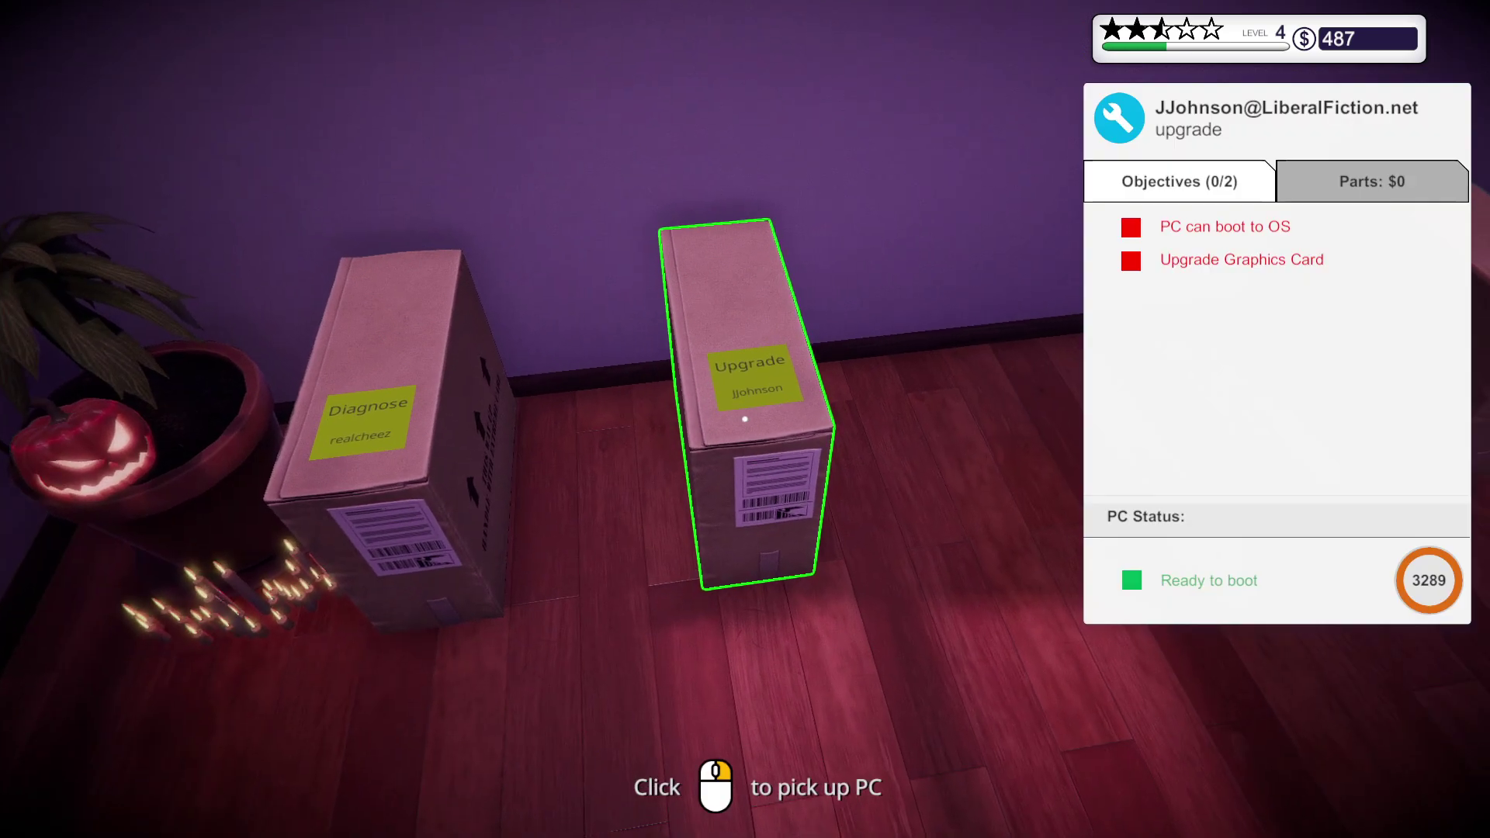
# - Place the Upgrade job's PC on the workbench and remove its side panel
pyautogui.click(745, 419)
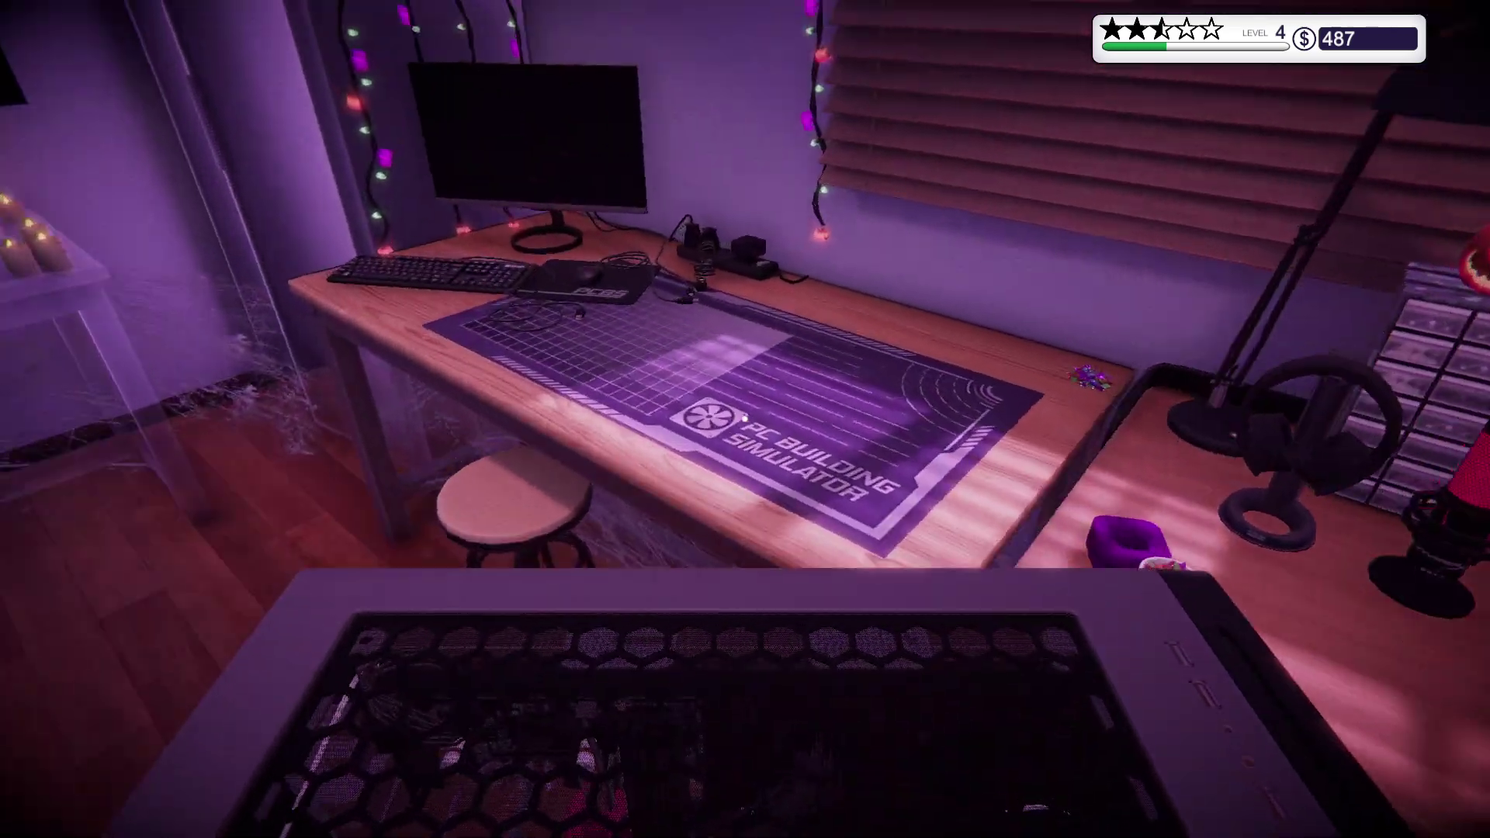
pyautogui.click(745, 420)
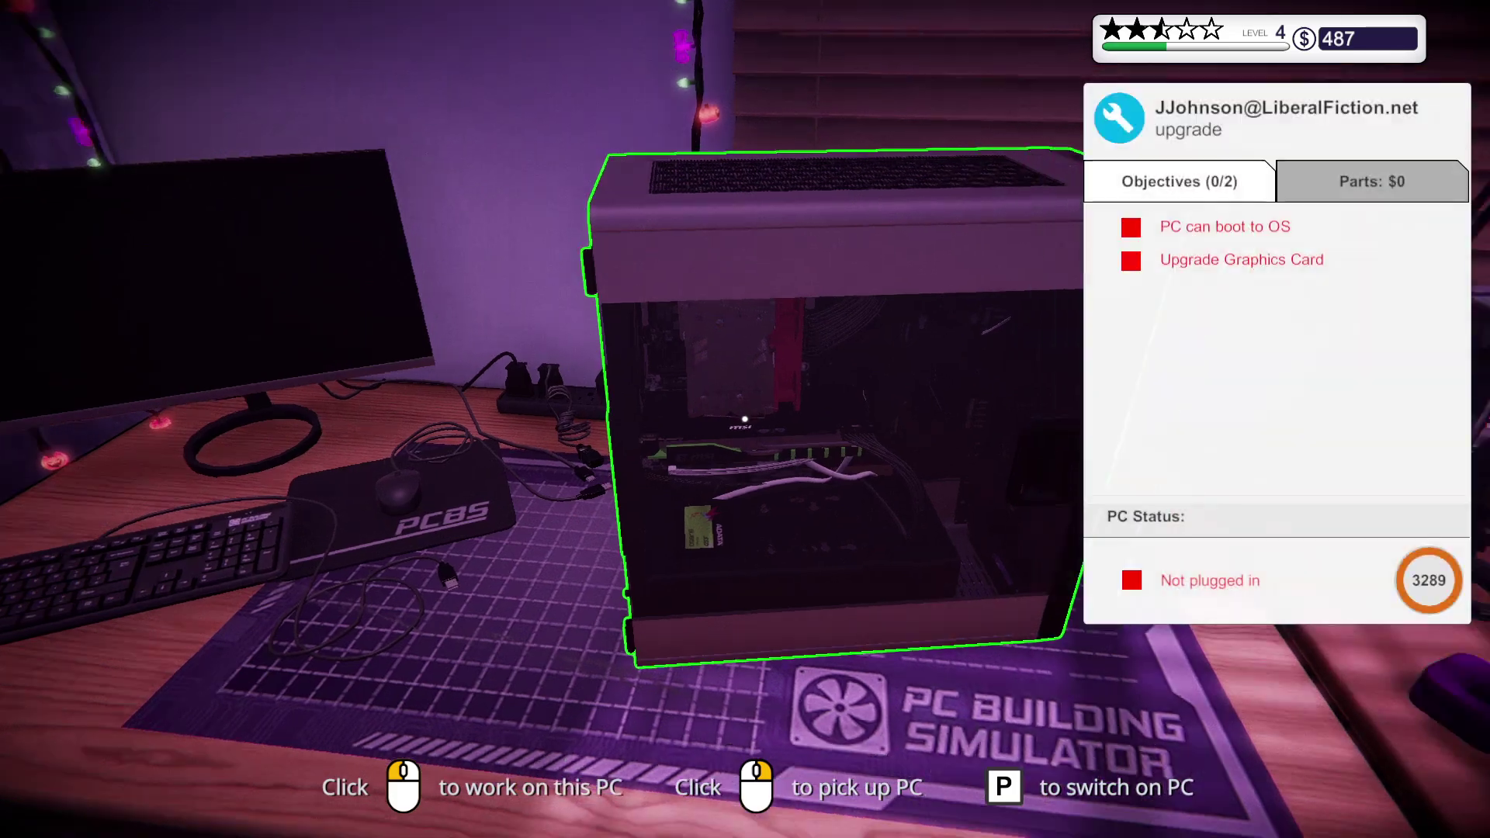
pyautogui.click(745, 420)
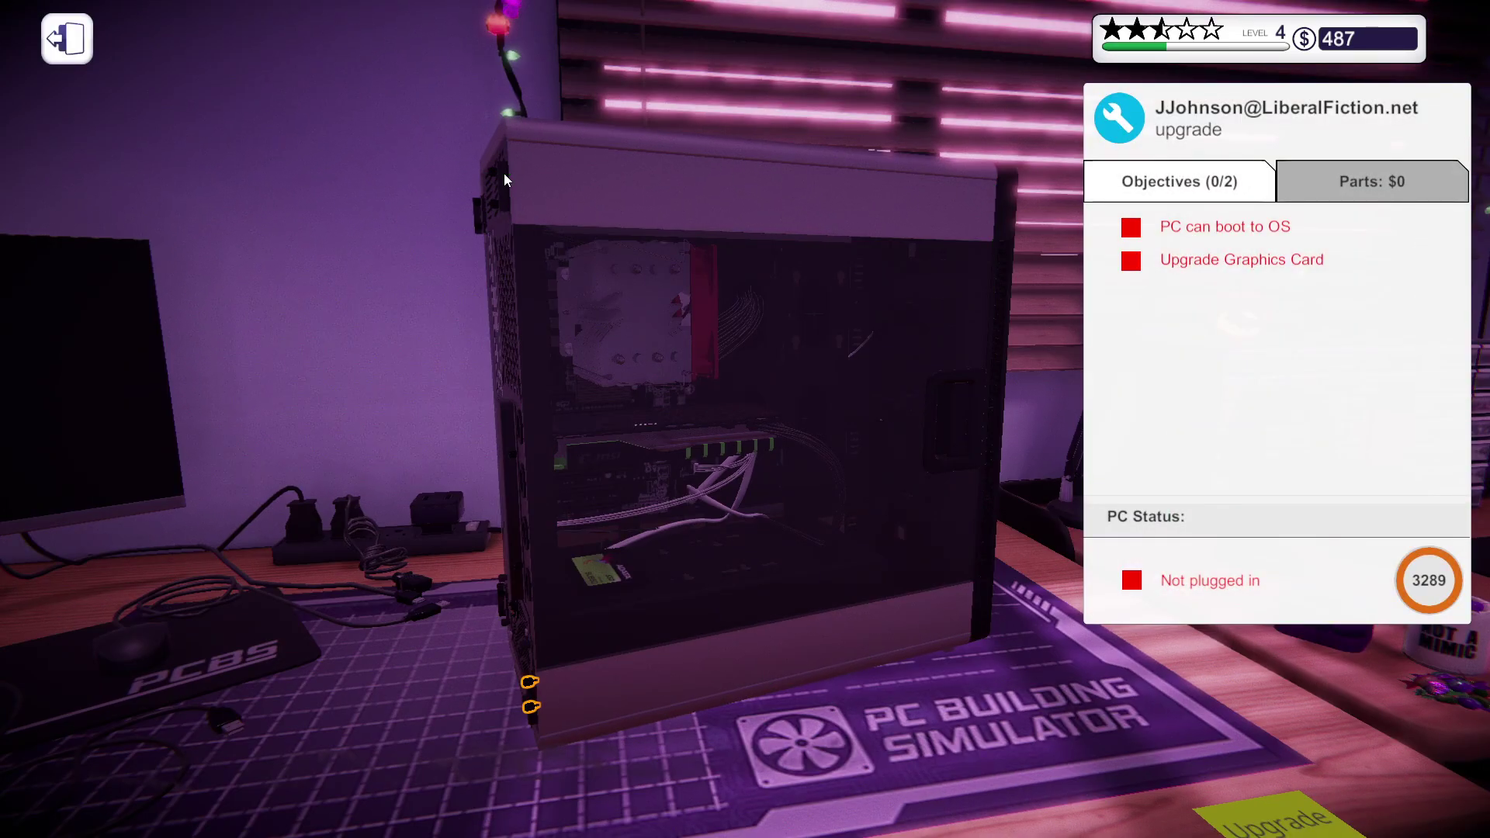
pyautogui.click(525, 685)
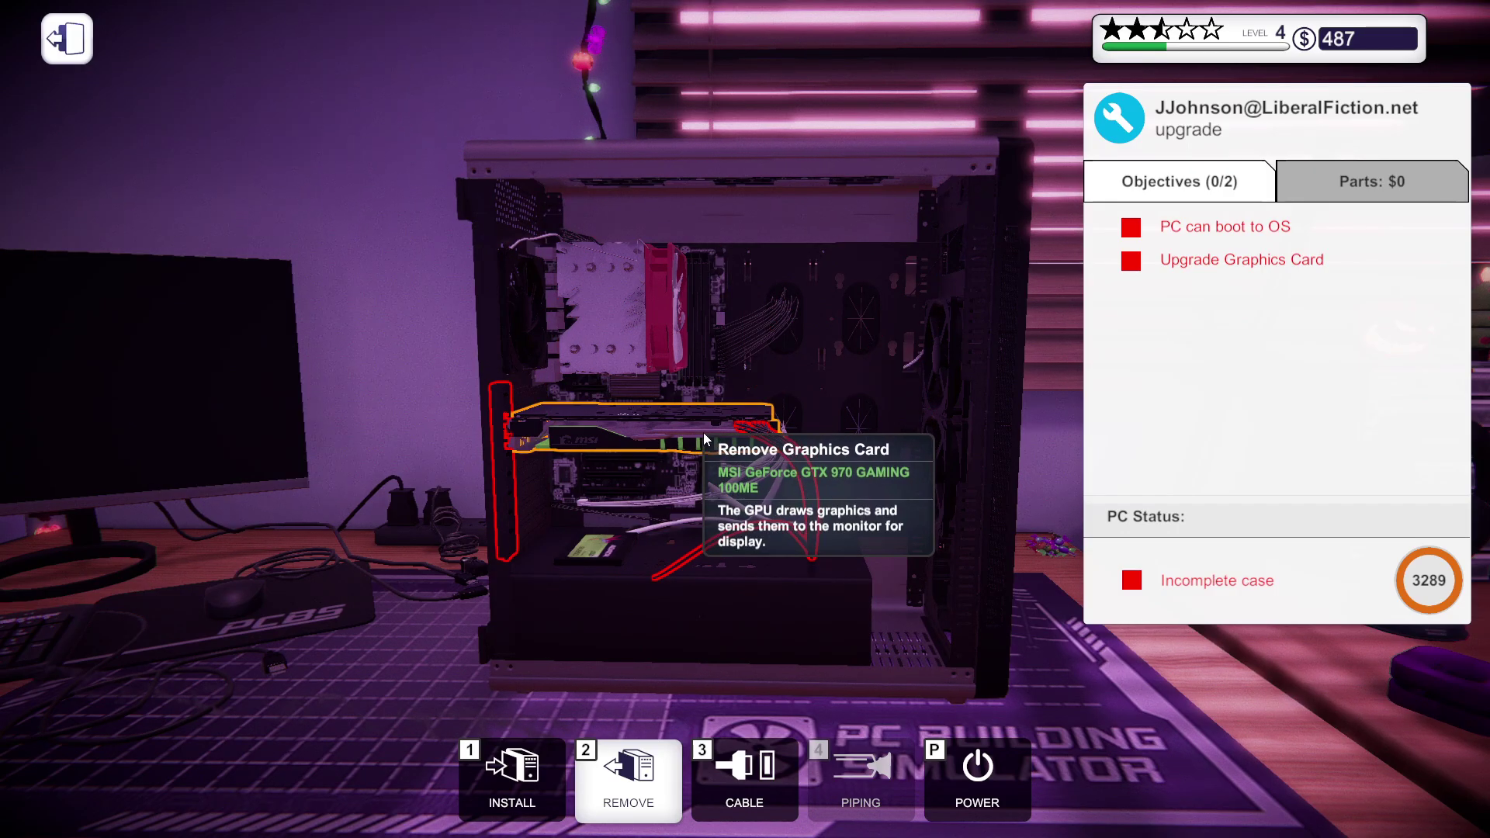
pyautogui.moveTo(699, 437)
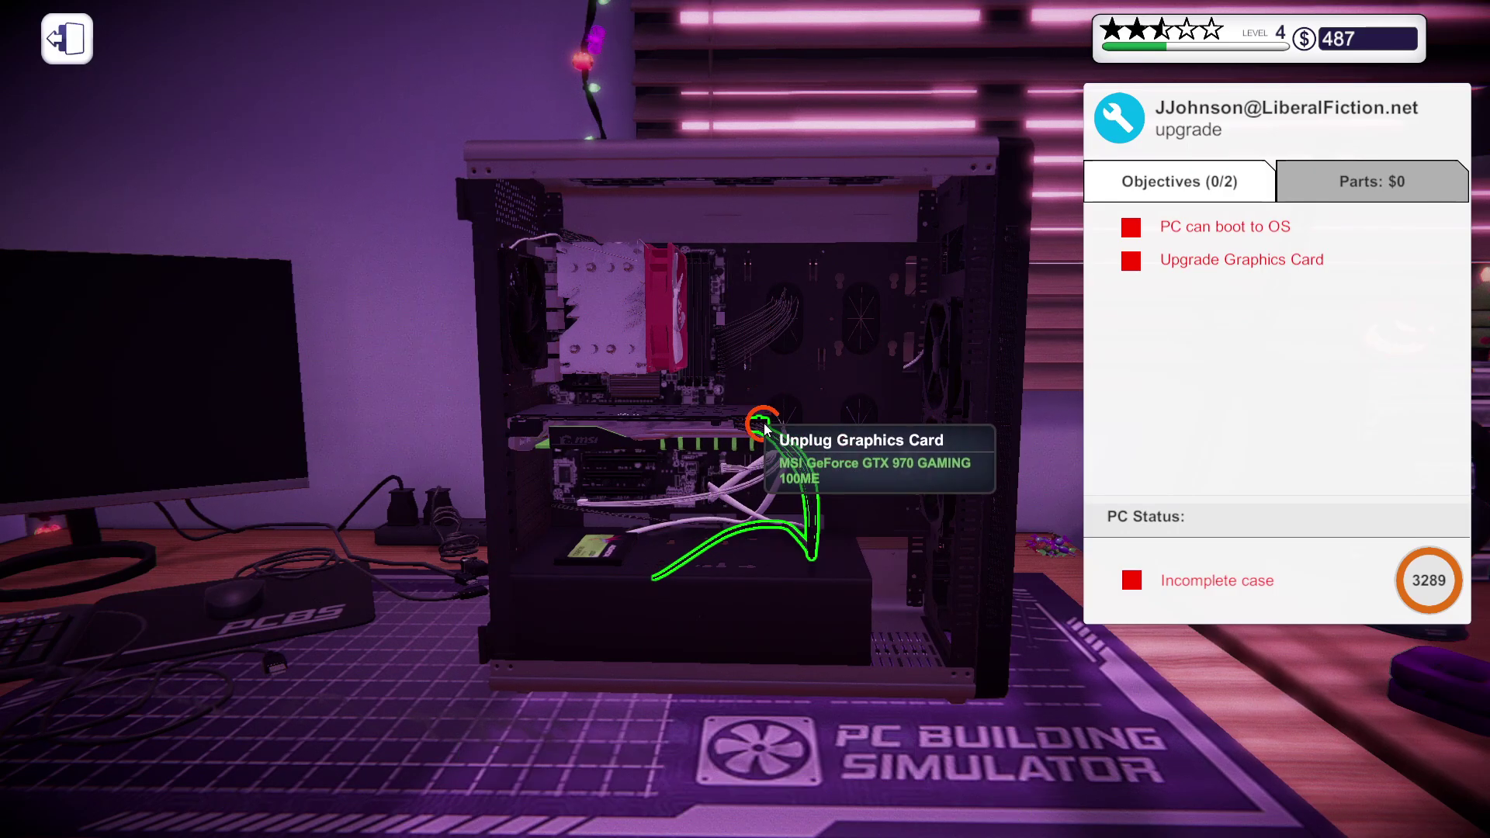
# - Unplug the GTX 970's power cable, remove the PCI lock, and take the card out
pyautogui.click(760, 429)
pyautogui.click(754, 433)
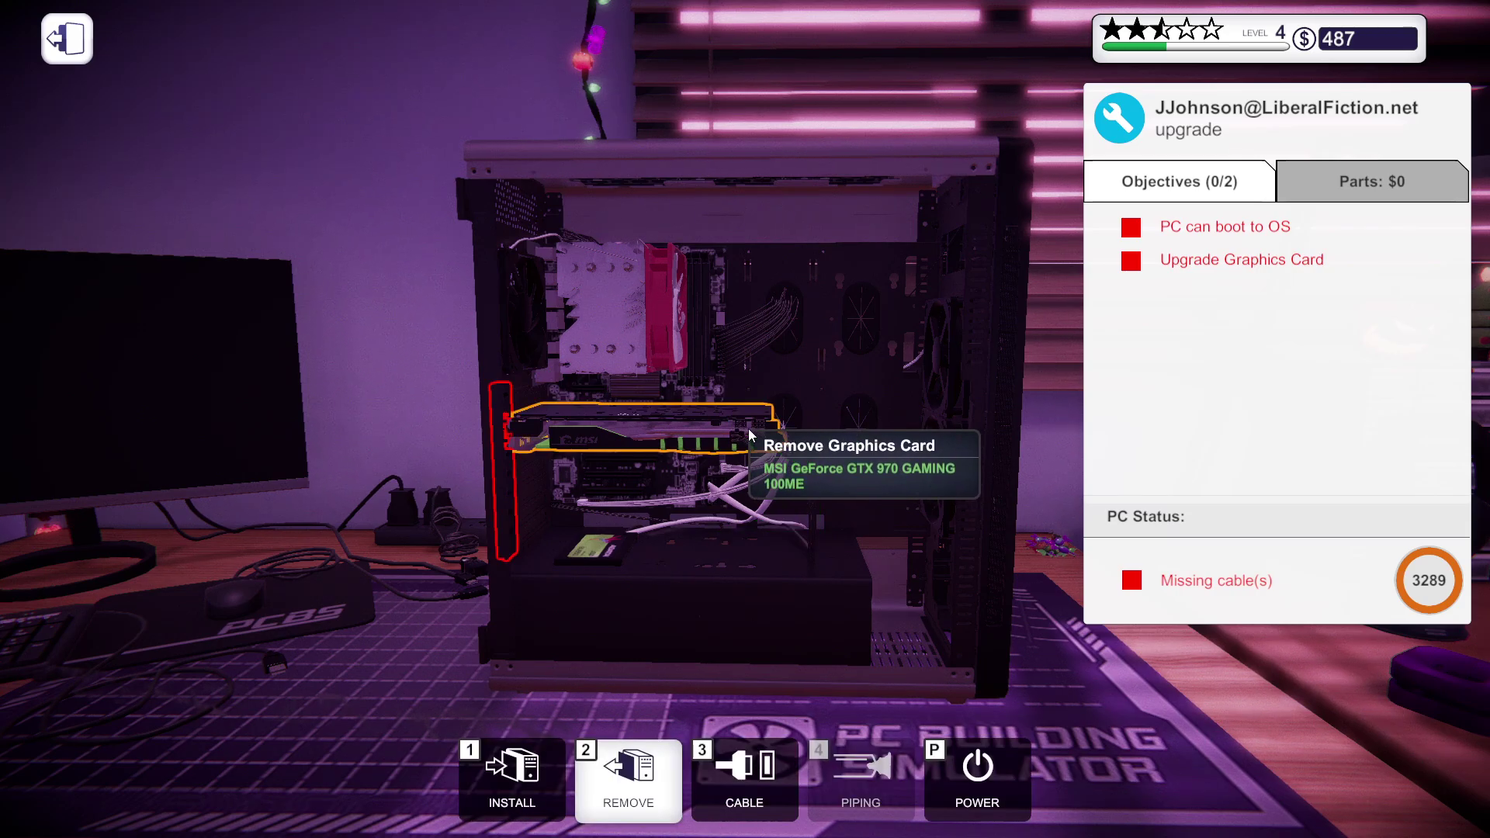
pyautogui.click(493, 428)
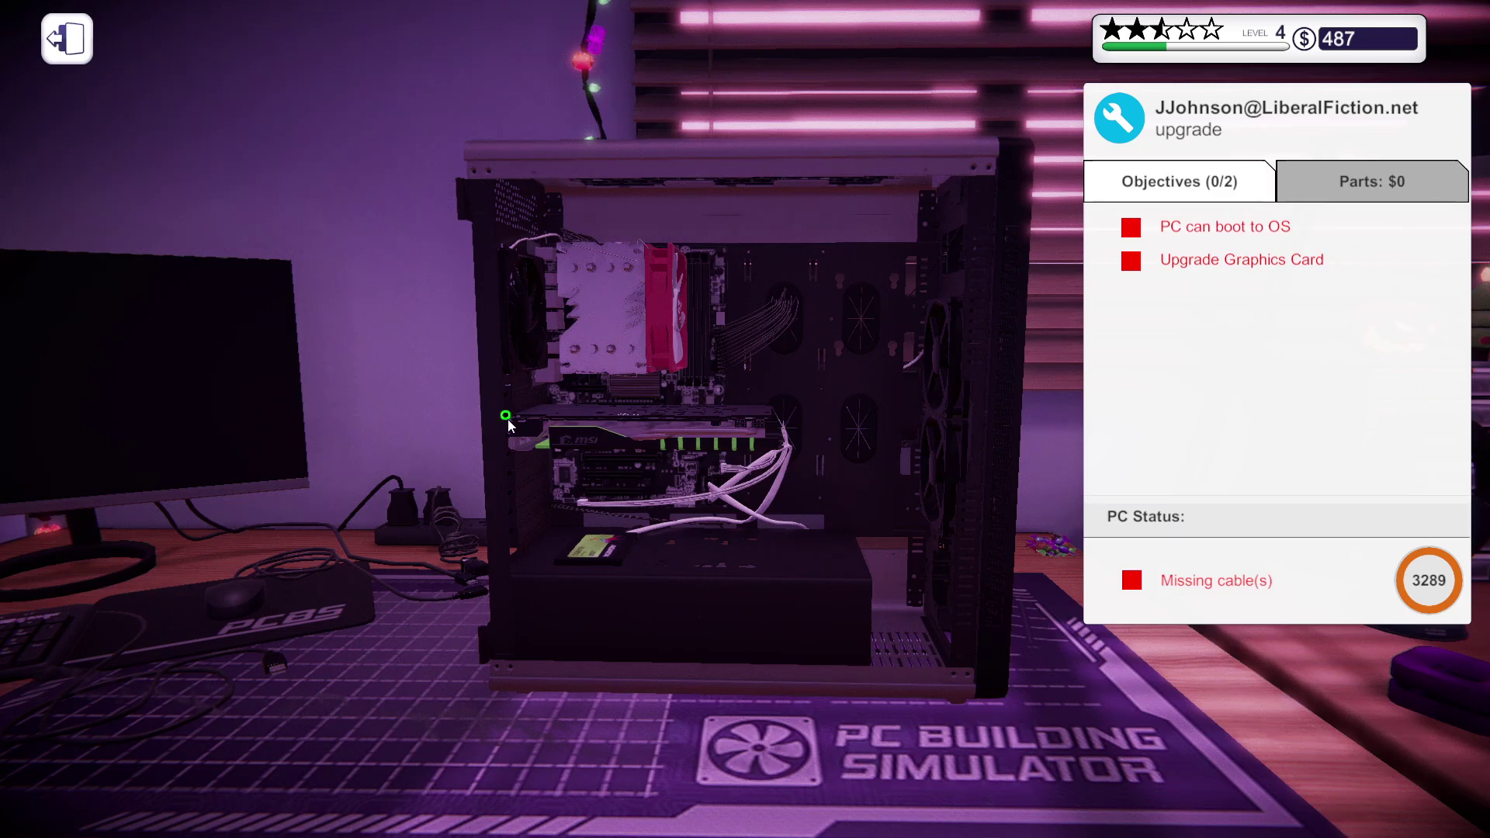
pyautogui.click(508, 419)
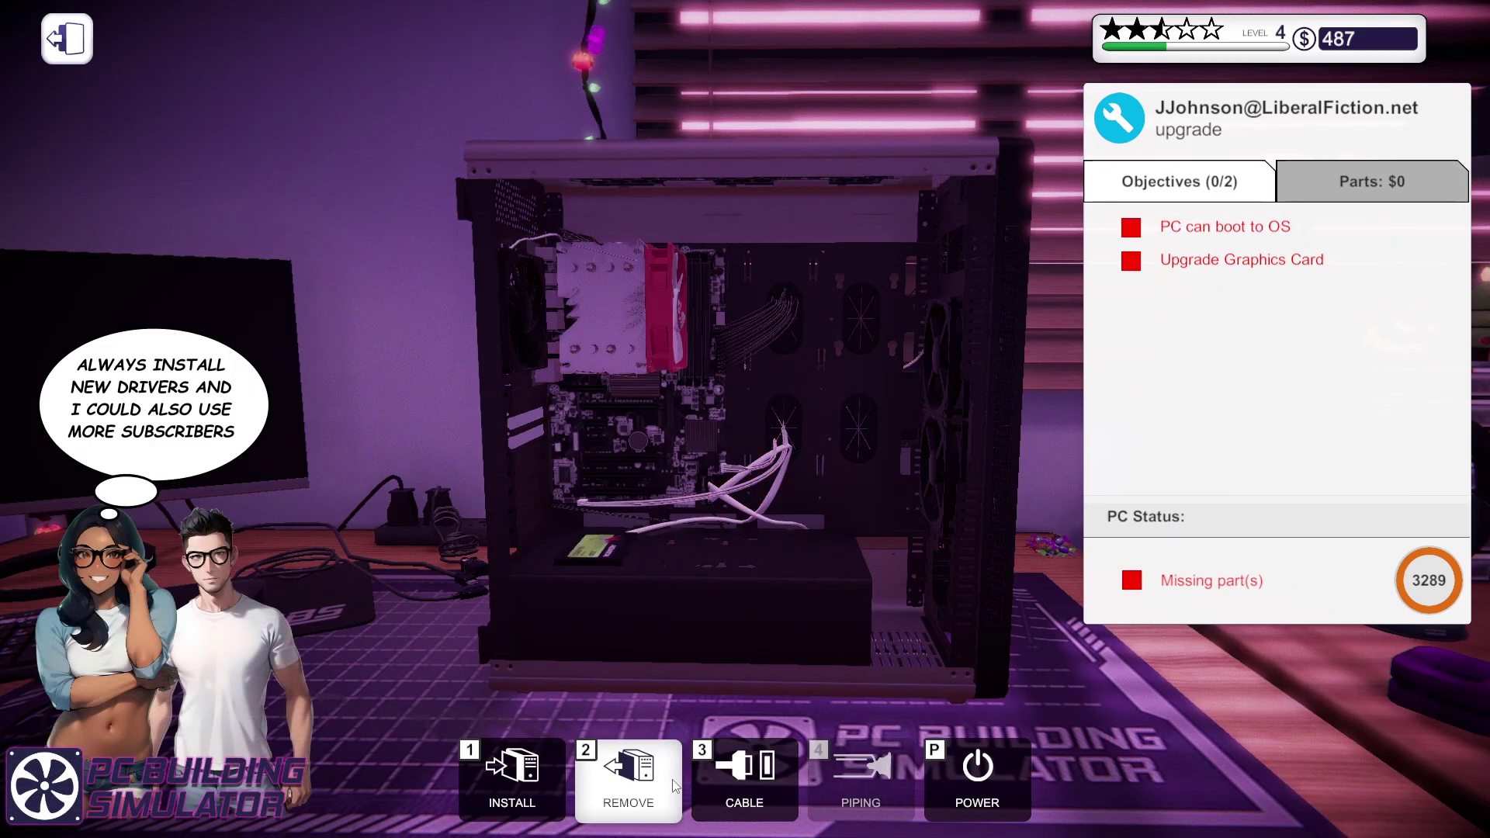
# - Check the graphics cards in inventory, then leave the bench toward the desk
pyautogui.click(530, 782)
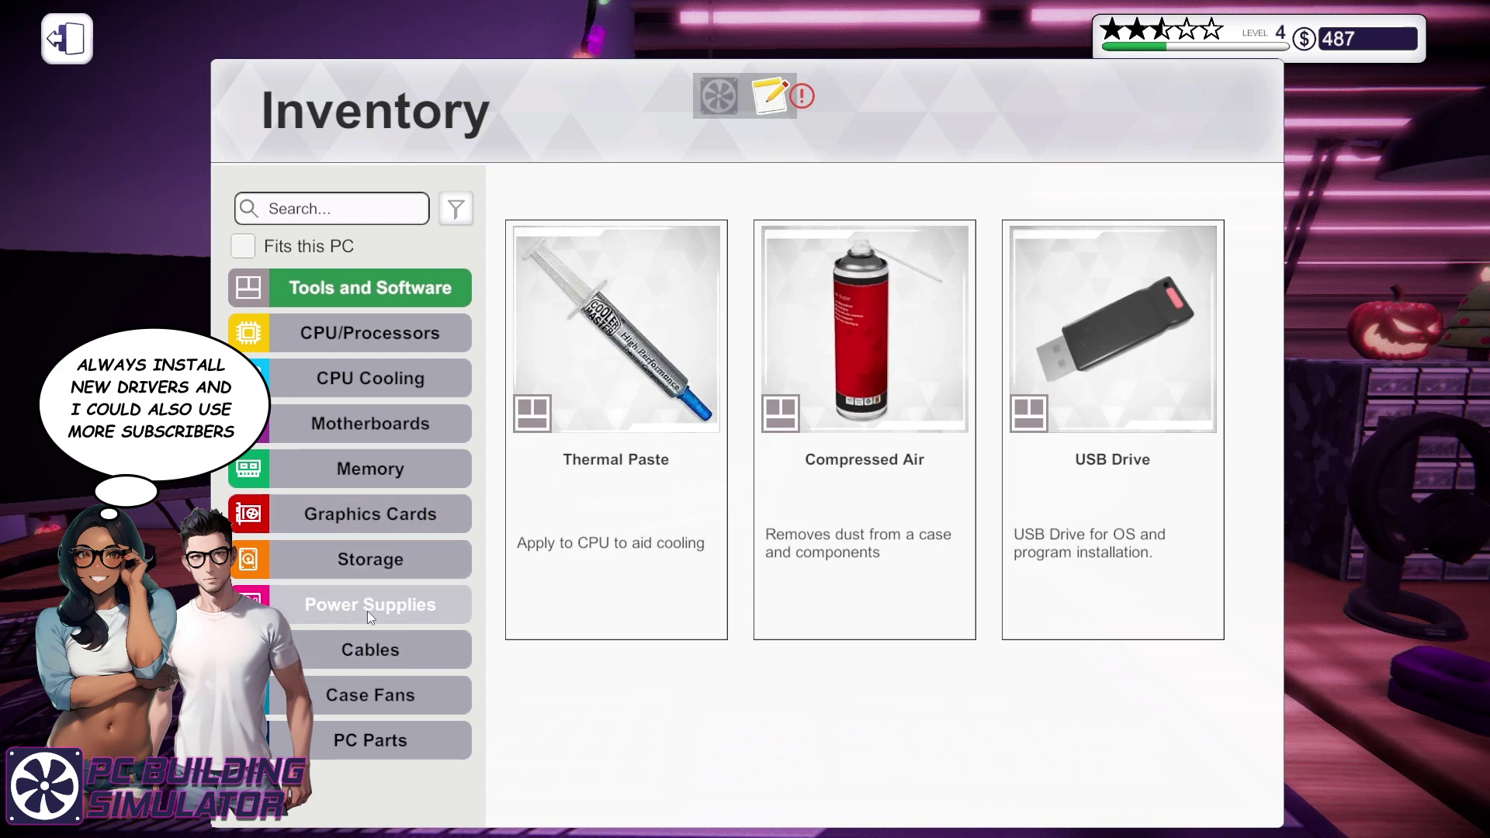
pyautogui.click(370, 513)
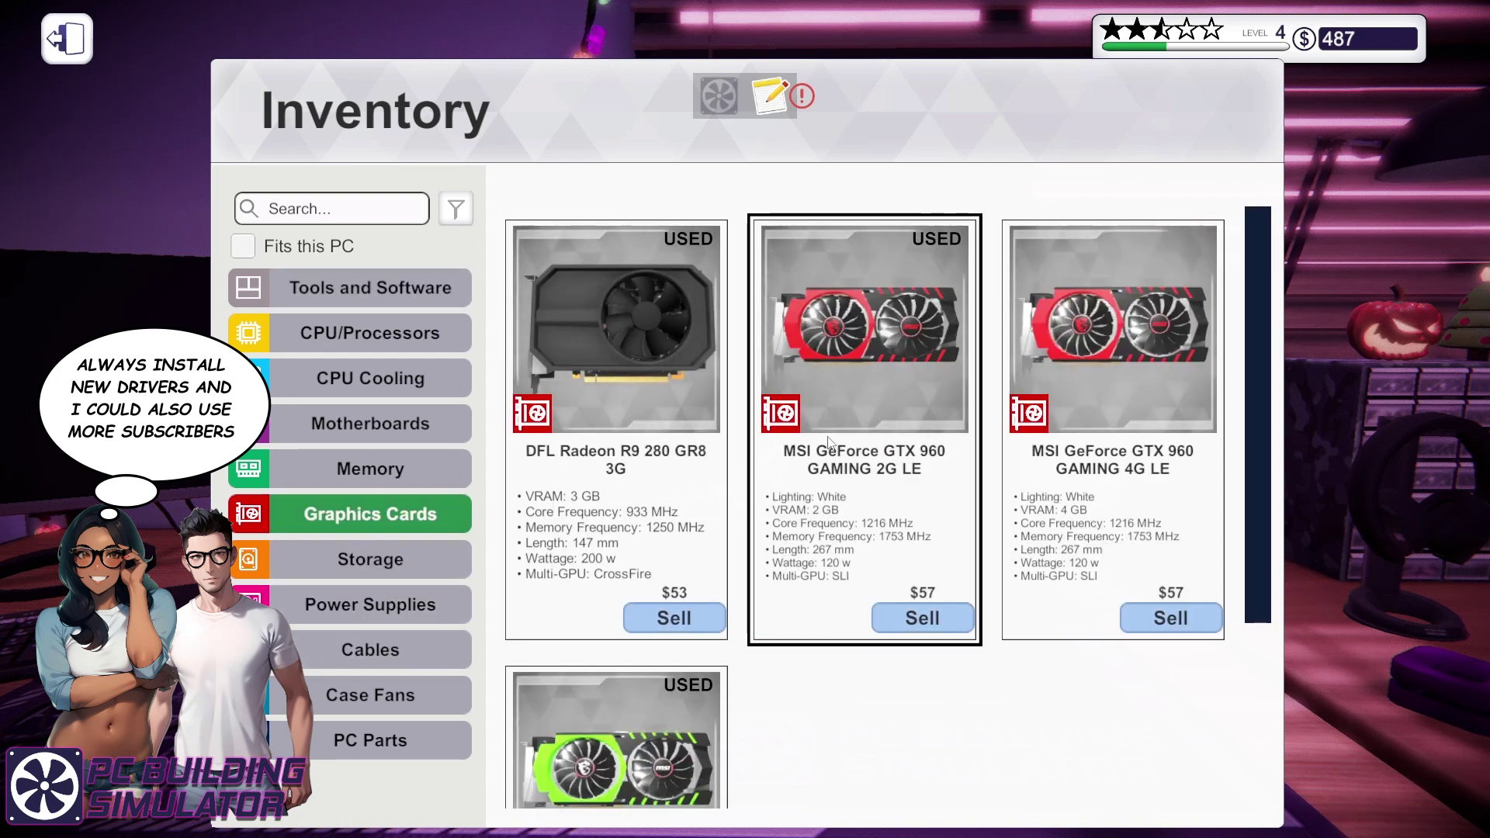
pyautogui.scroll(-2, 1003, 500)
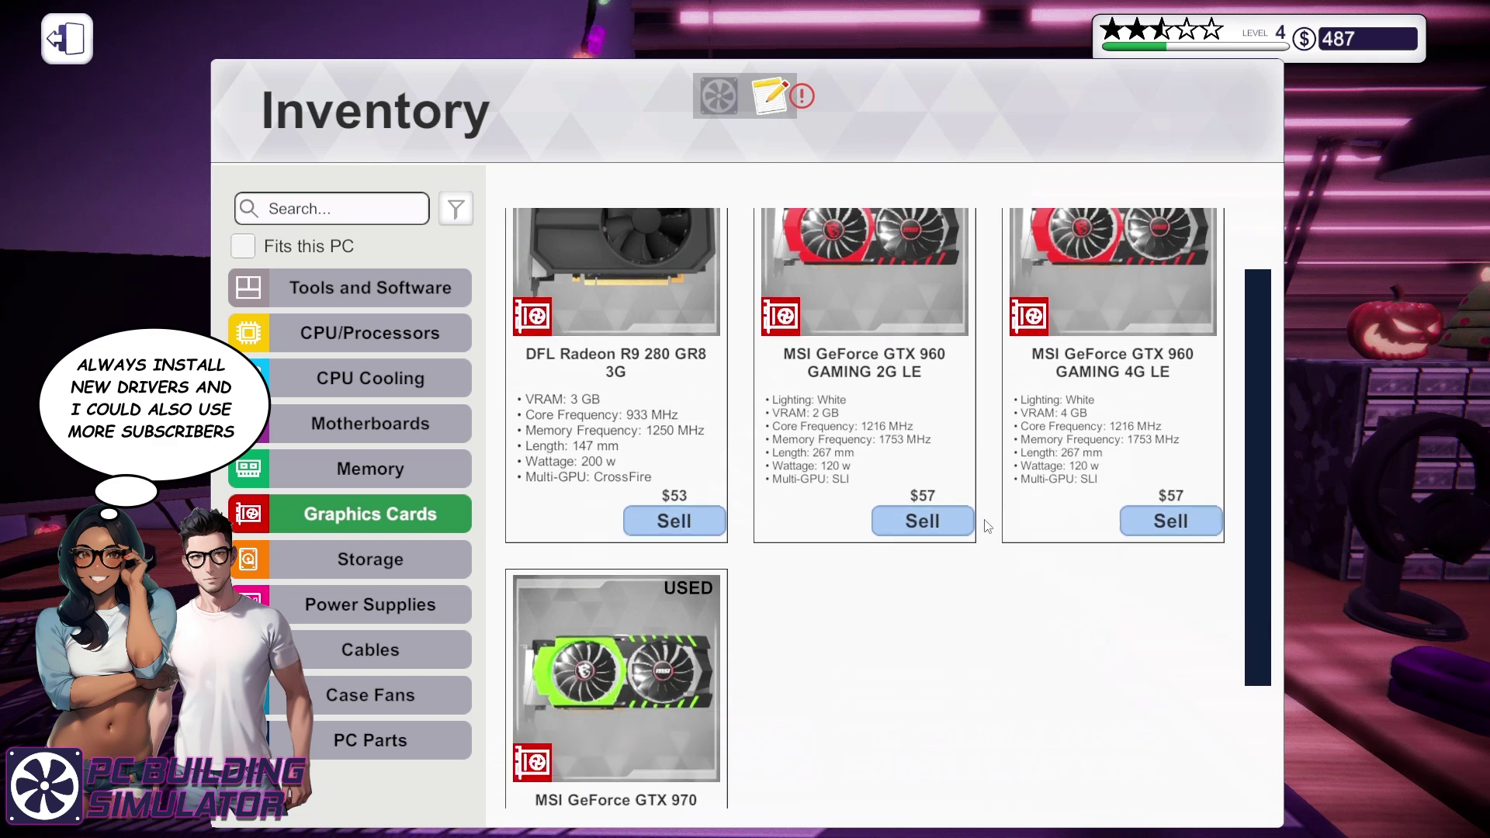
pyautogui.scroll(-1, 815, 582)
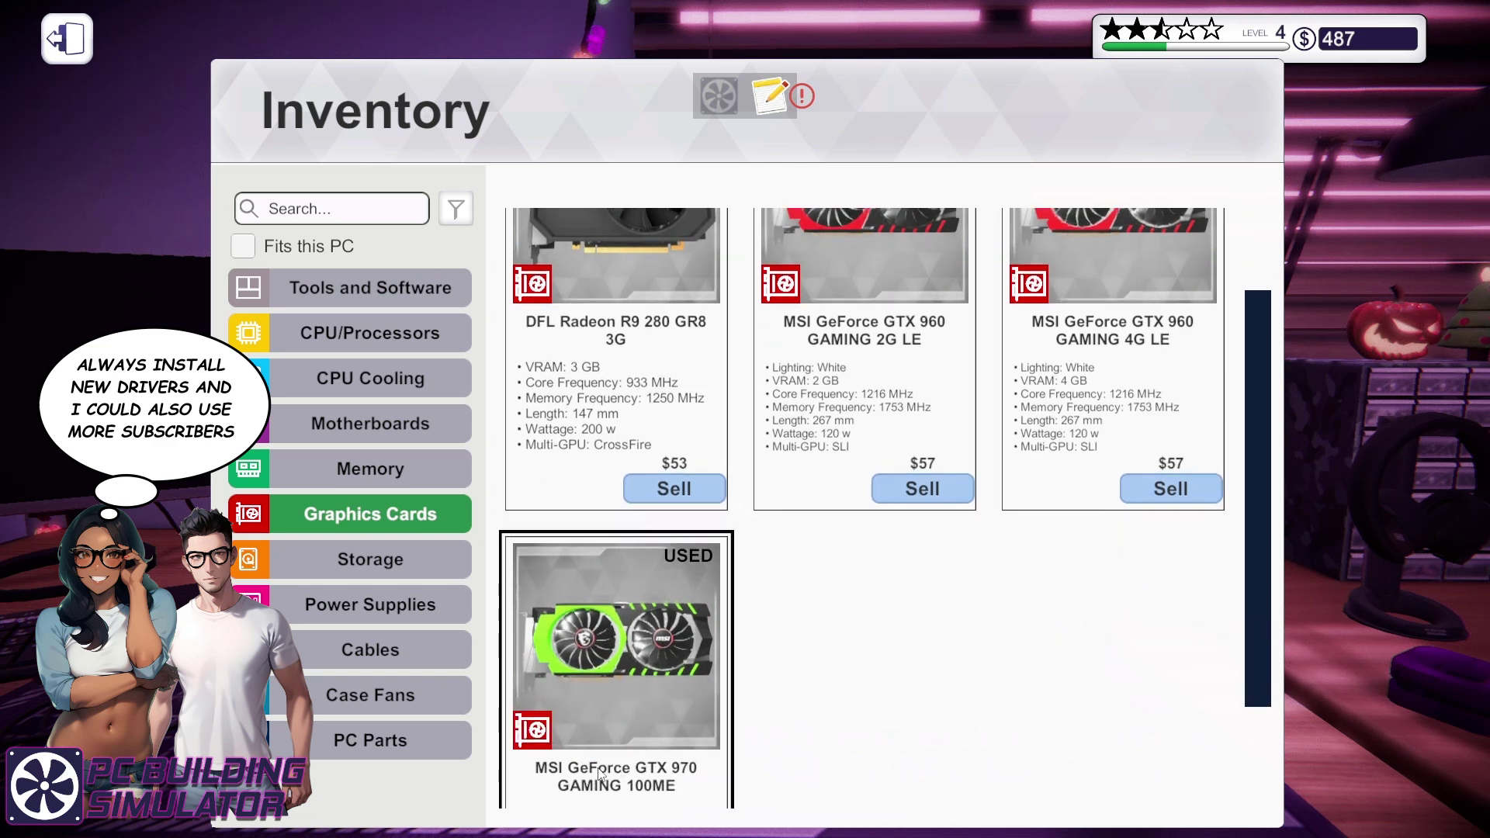
pyautogui.scroll(-3, 602, 778)
pyautogui.scroll(-2, 602, 778)
pyautogui.press('Escape')
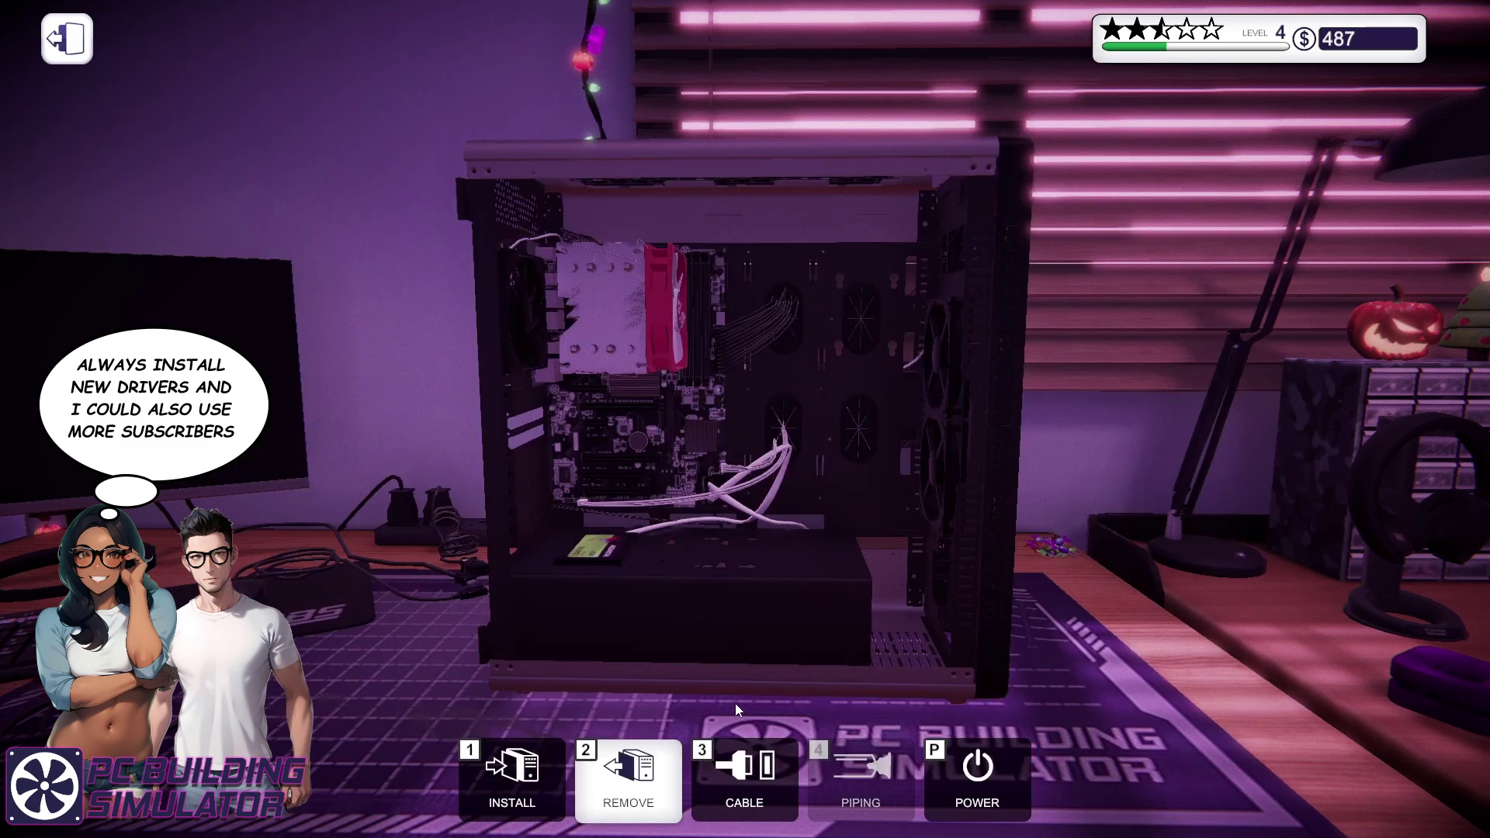
pyautogui.press('Escape')
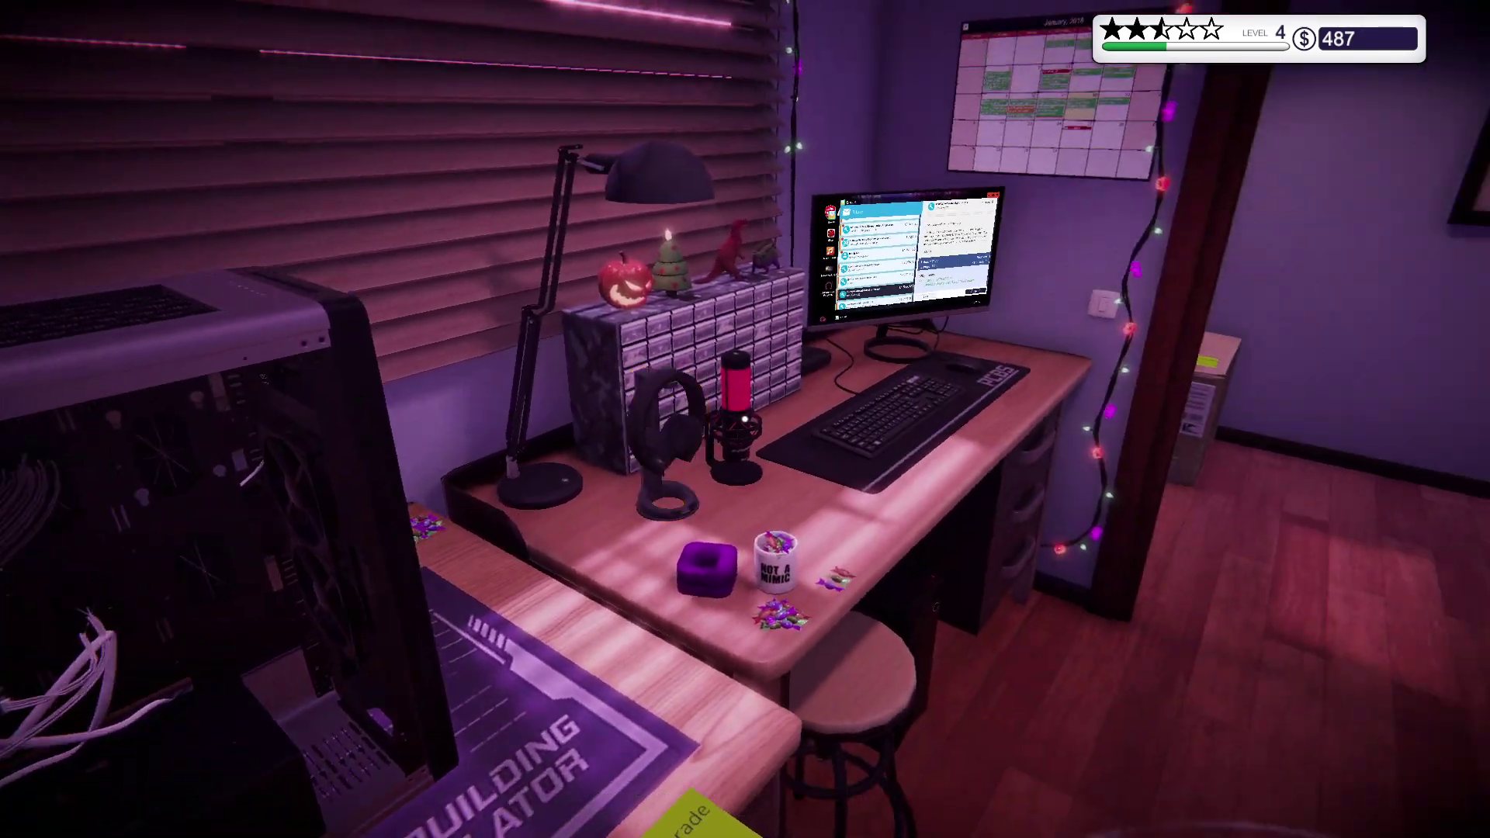
pyautogui.press('w')
# - Collect the $242 RAM upgrade invoice, dismiss the four-star review, and close E-mail
pyautogui.click(745, 419)
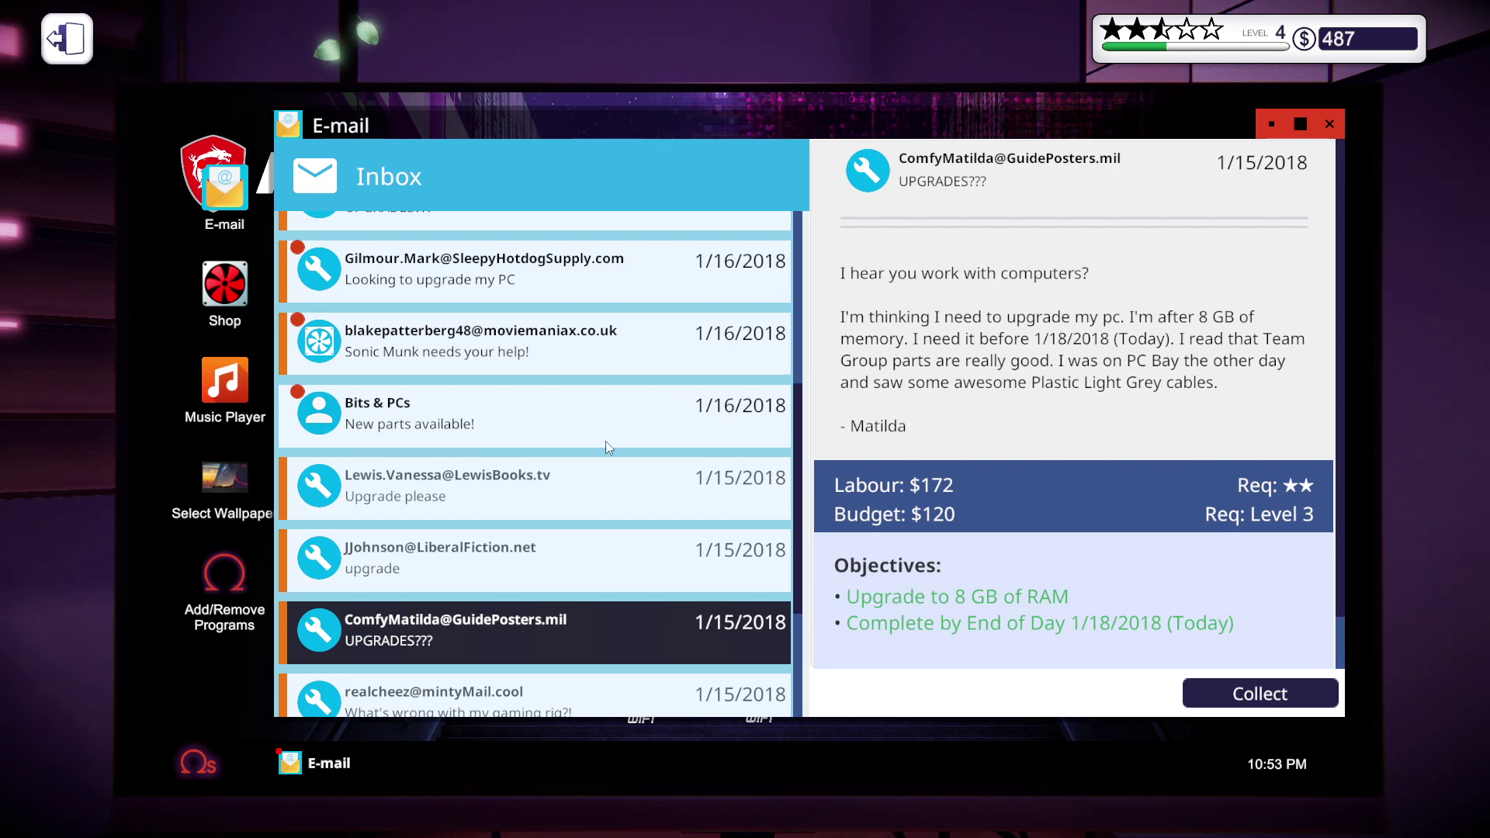
pyautogui.scroll(-2, 637, 676)
pyautogui.scroll(-2, 637, 676)
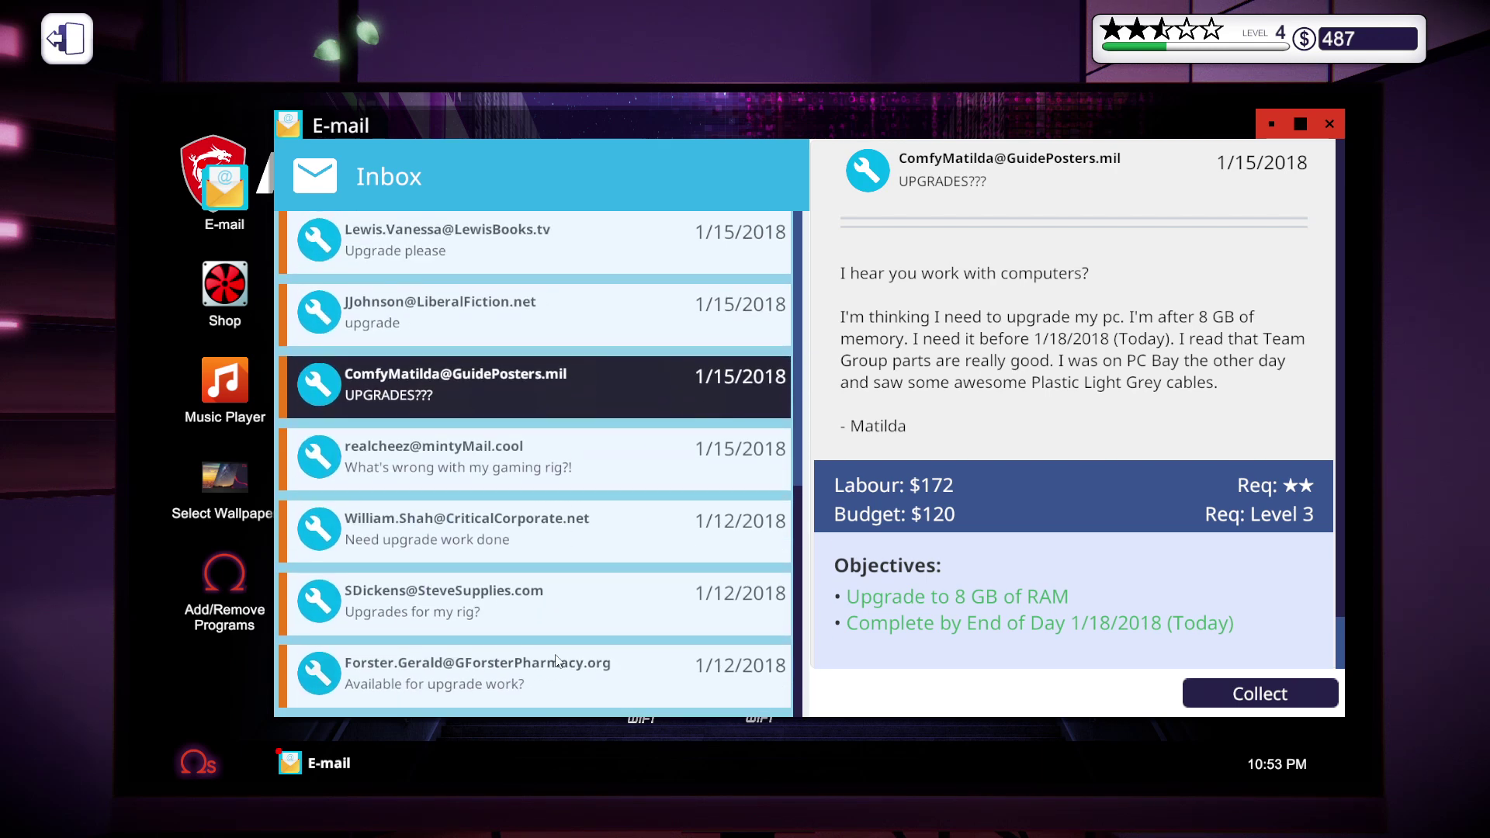
pyautogui.click(1234, 699)
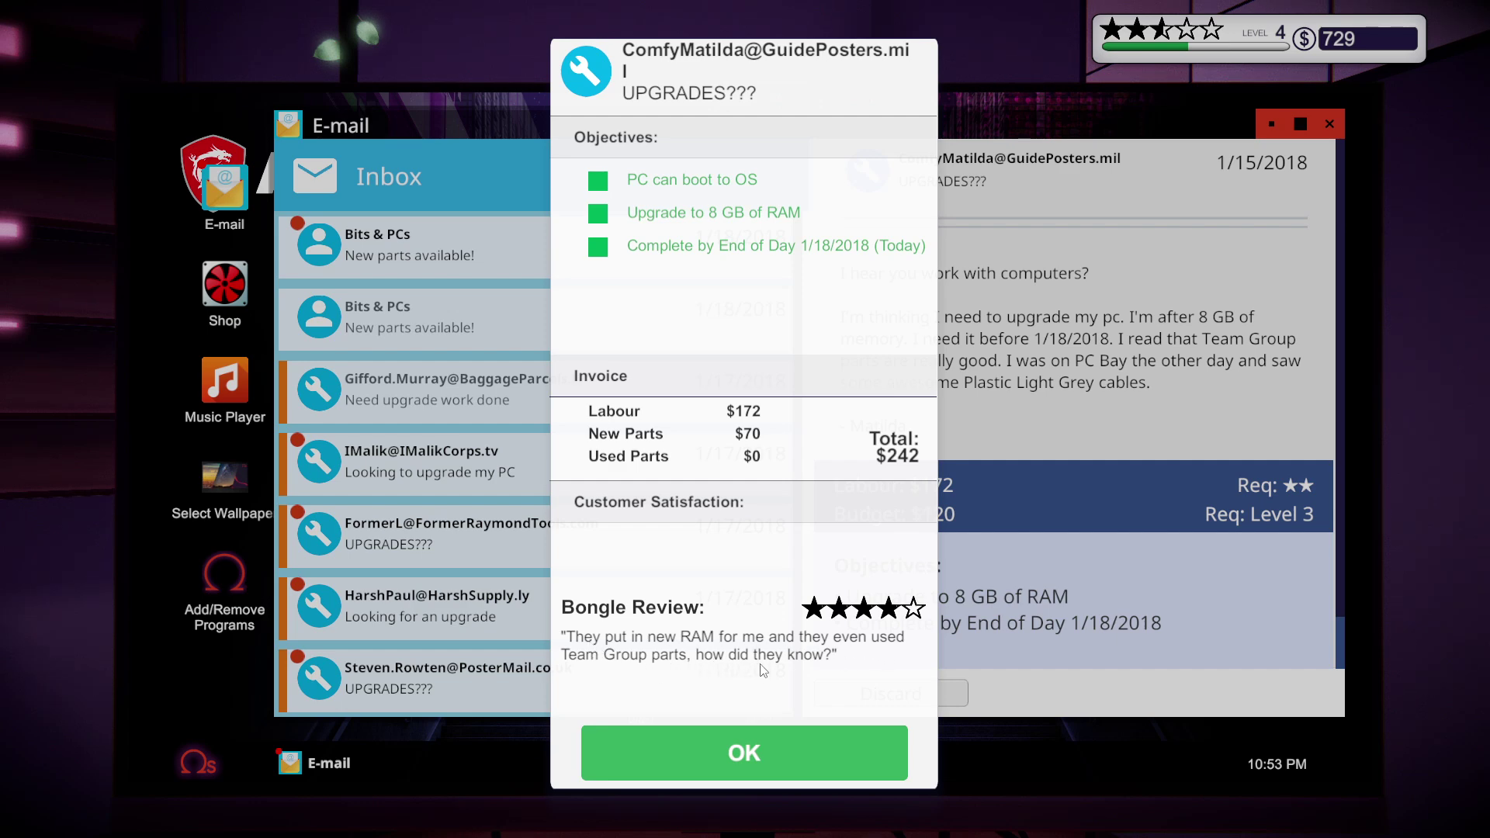
pyautogui.click(706, 742)
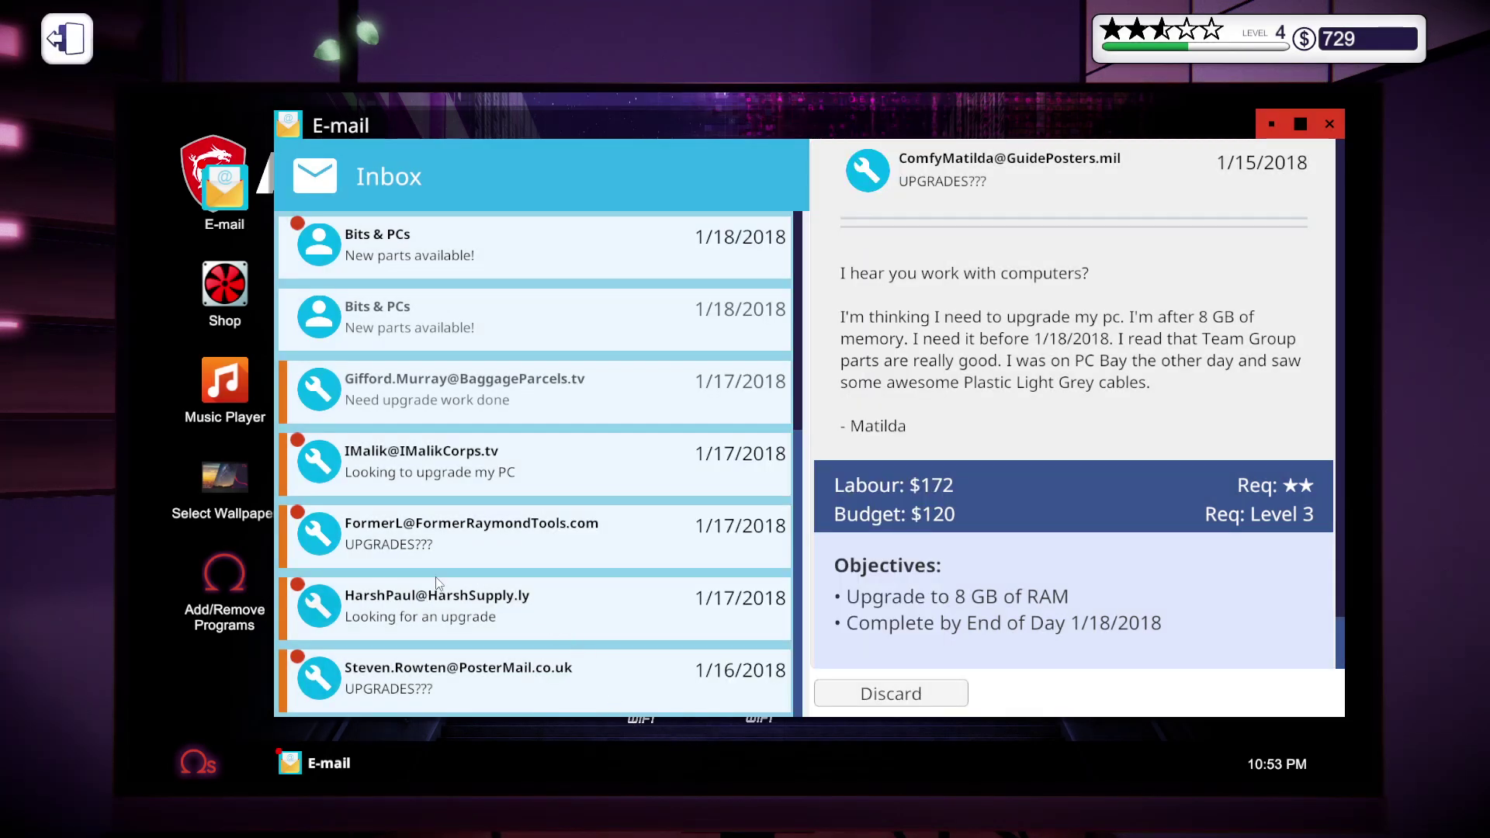
pyautogui.scroll(-1, 516, 551)
pyautogui.scroll(-1, 516, 544)
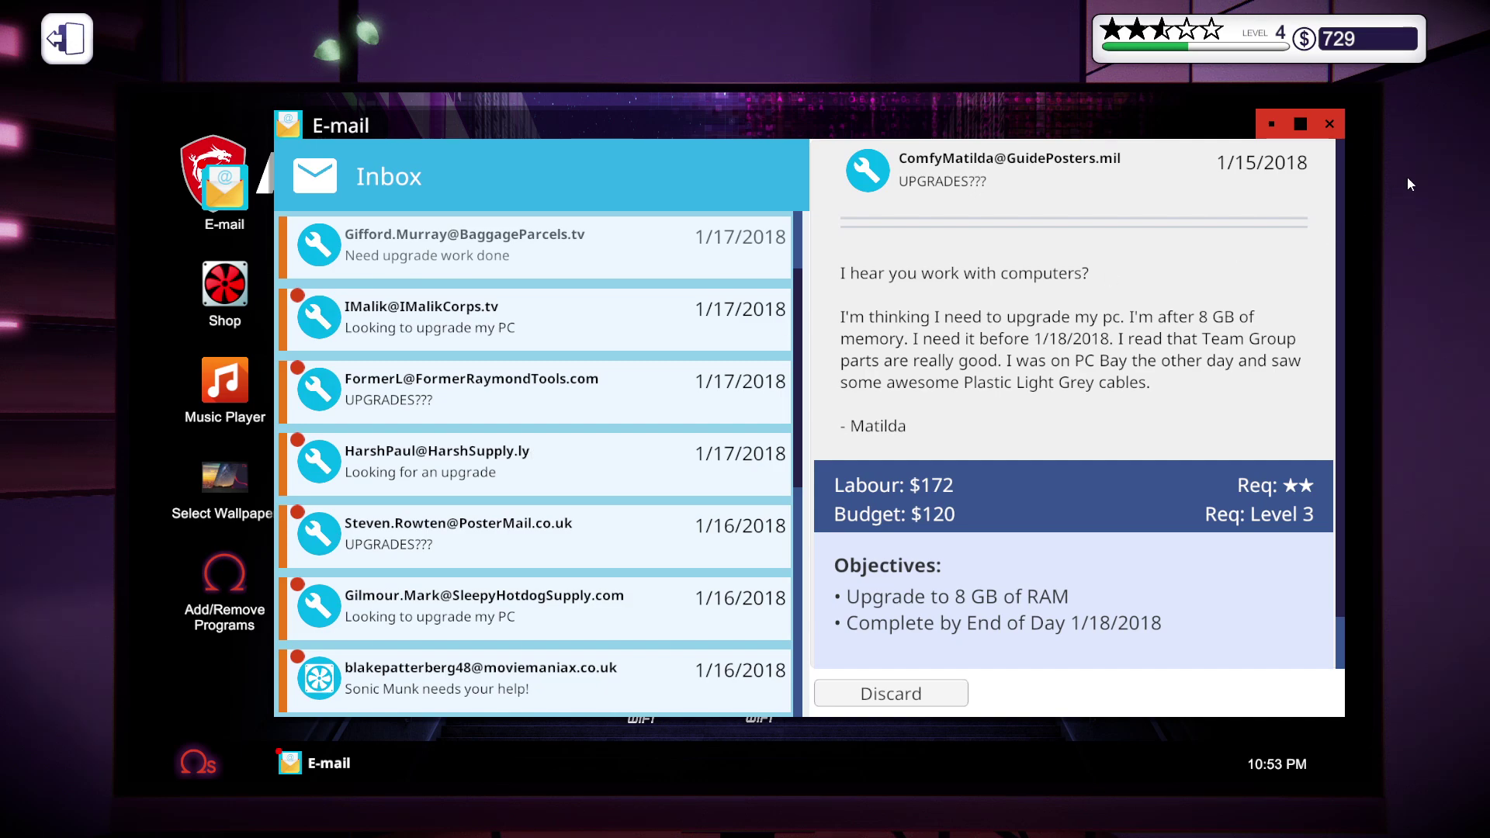
pyautogui.click(1331, 126)
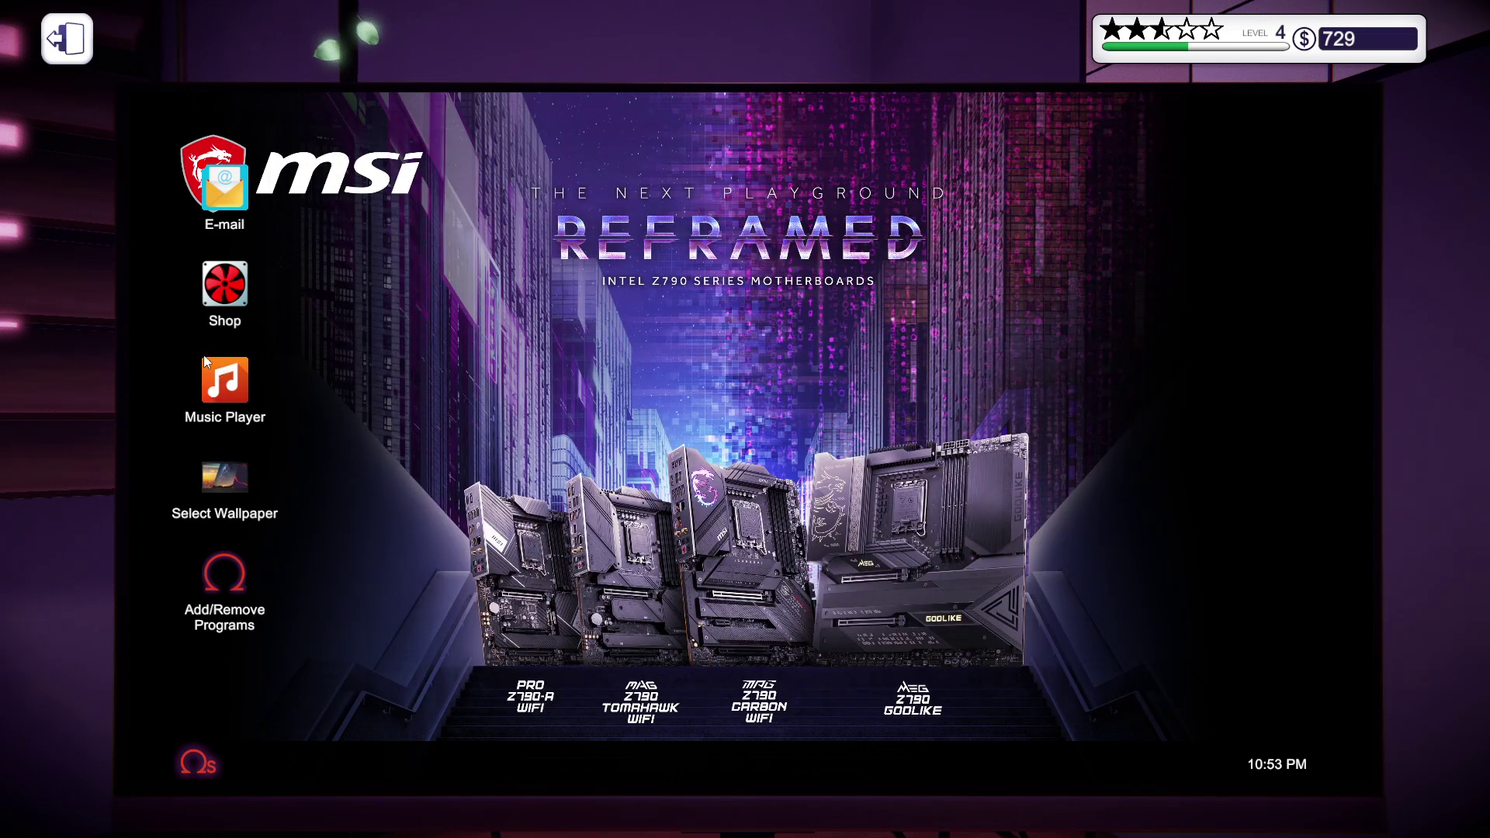
# - Browse the BITS&PCs Graphics Cards list, then leave the computer
pyautogui.click(213, 298)
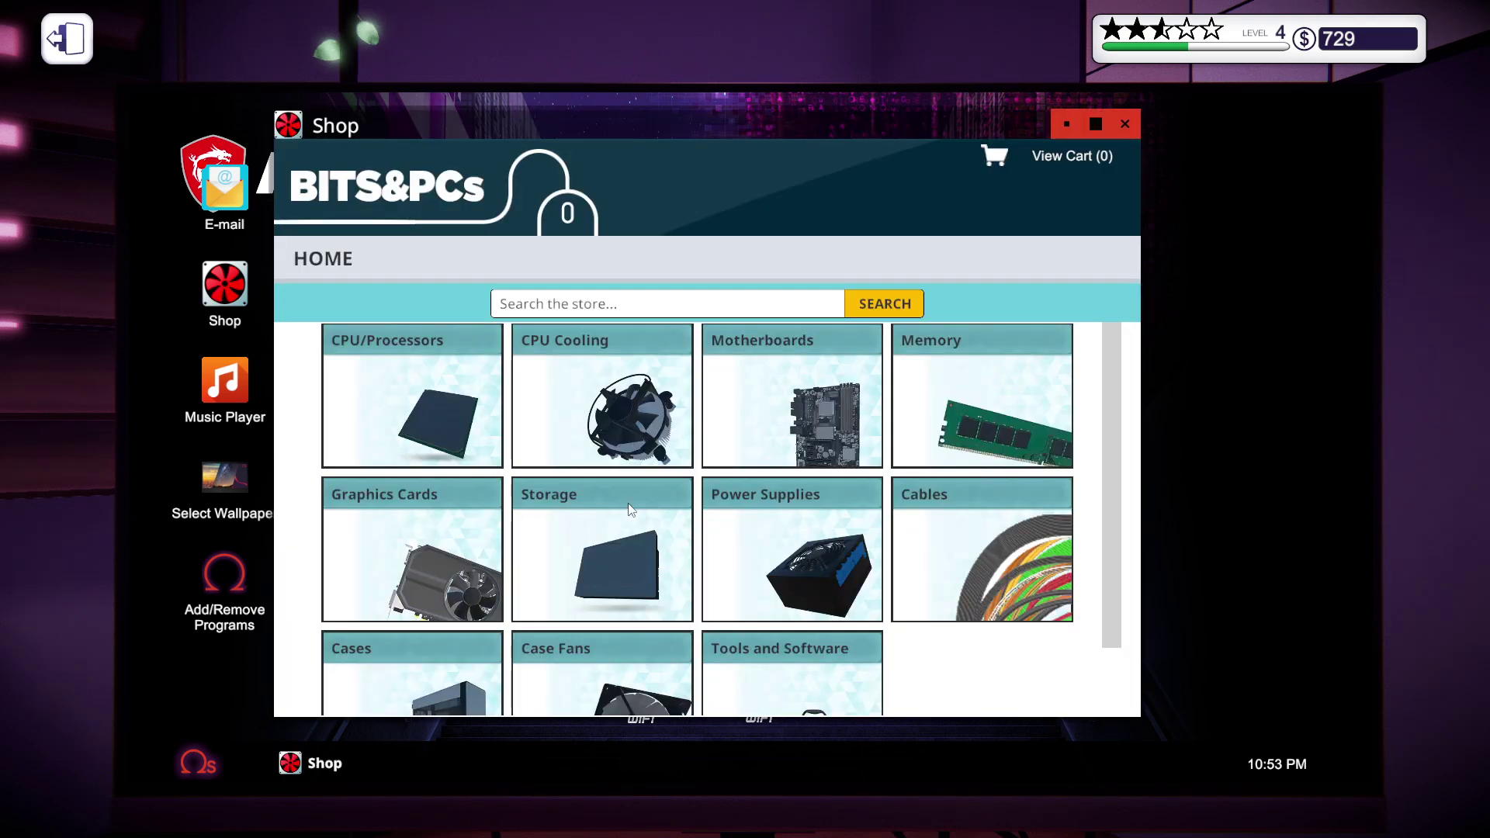
pyautogui.click(439, 556)
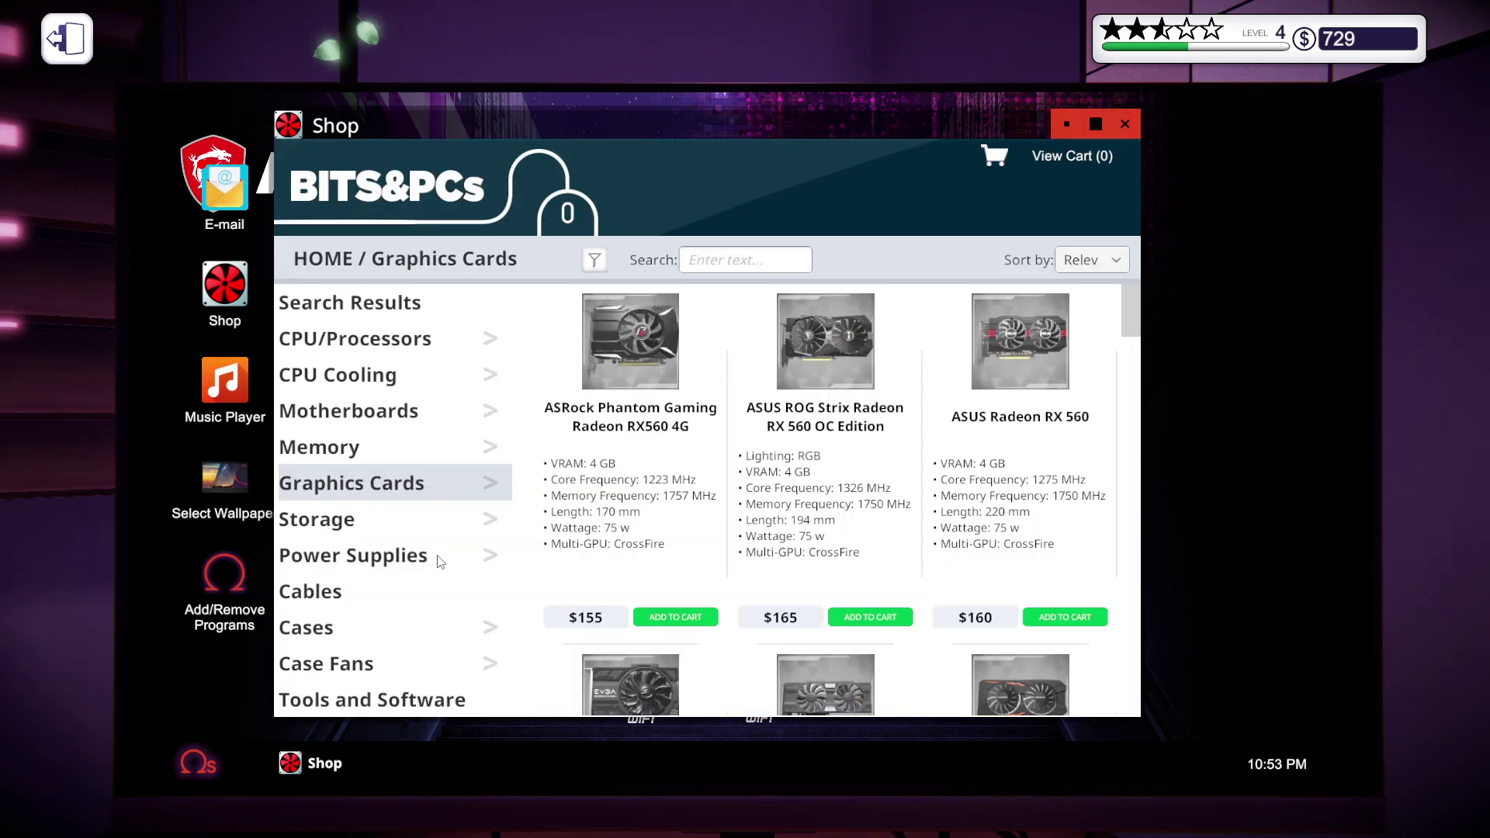
pyautogui.scroll(-3, 731, 609)
pyautogui.scroll(-3, 720, 610)
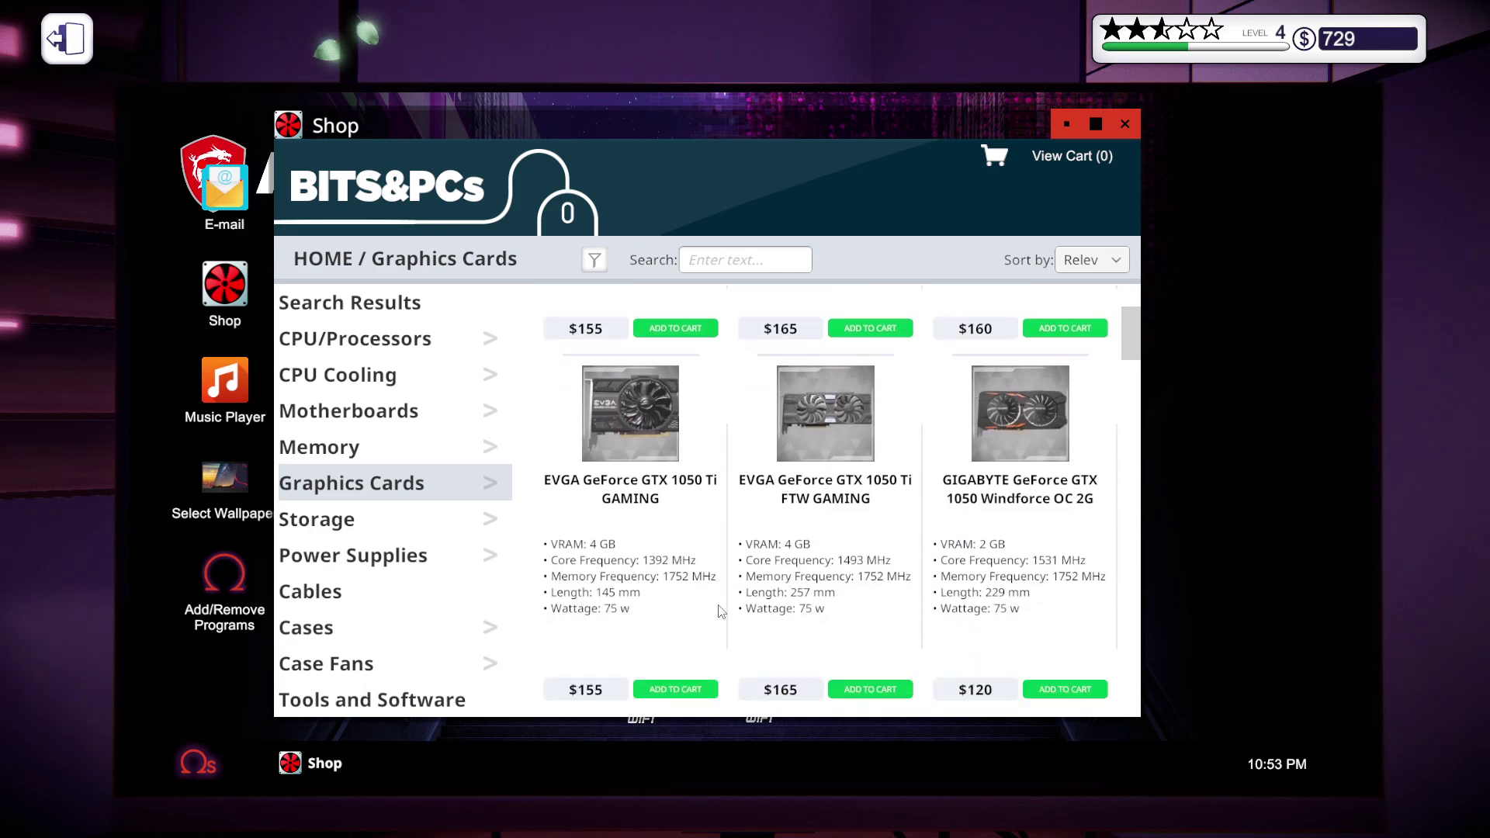
pyautogui.scroll(-3, 713, 630)
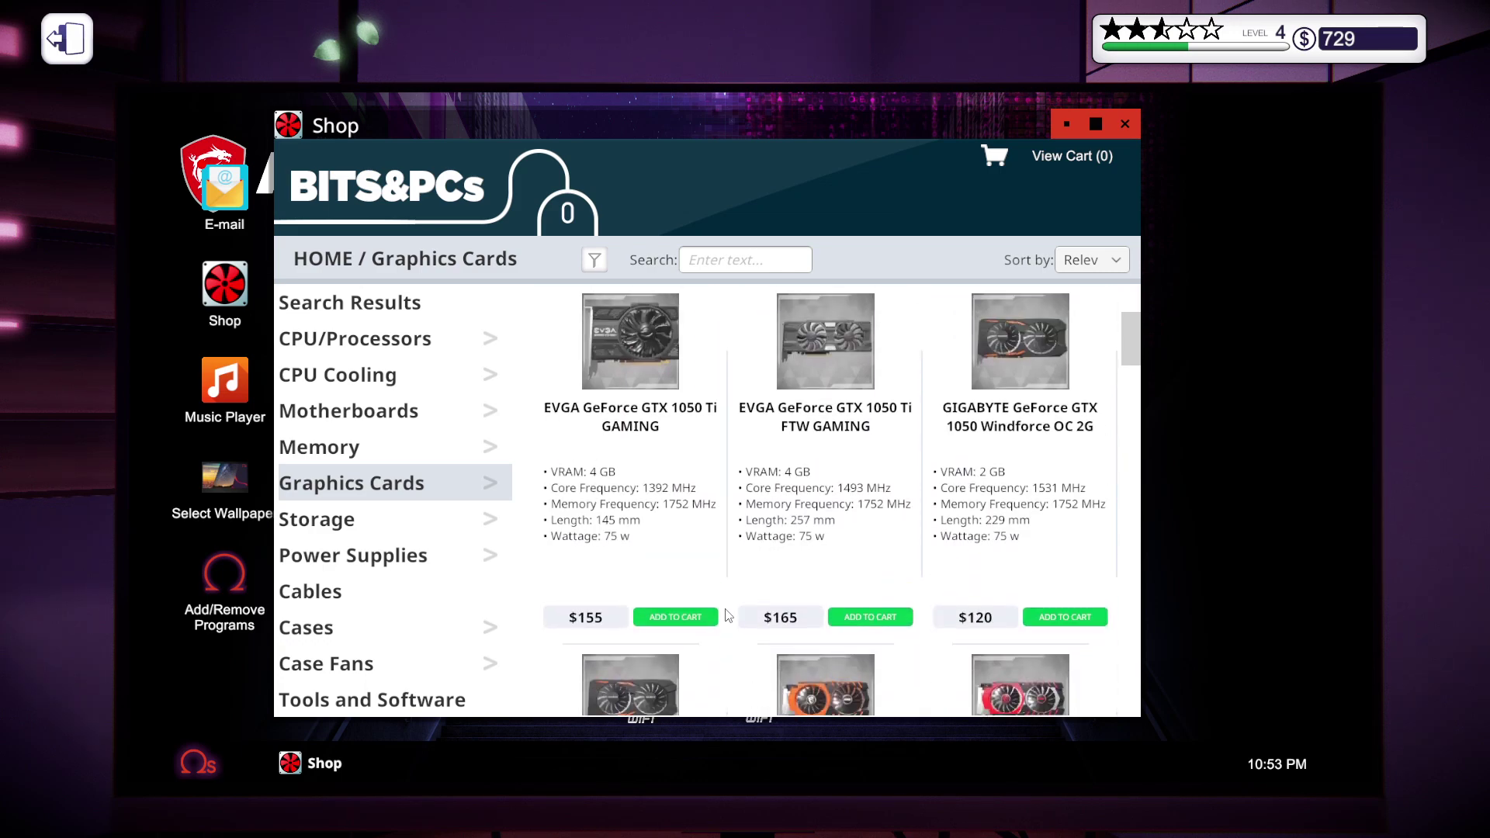
pyautogui.scroll(2, 726, 615)
pyautogui.scroll(-4, 726, 616)
pyautogui.scroll(-2, 727, 615)
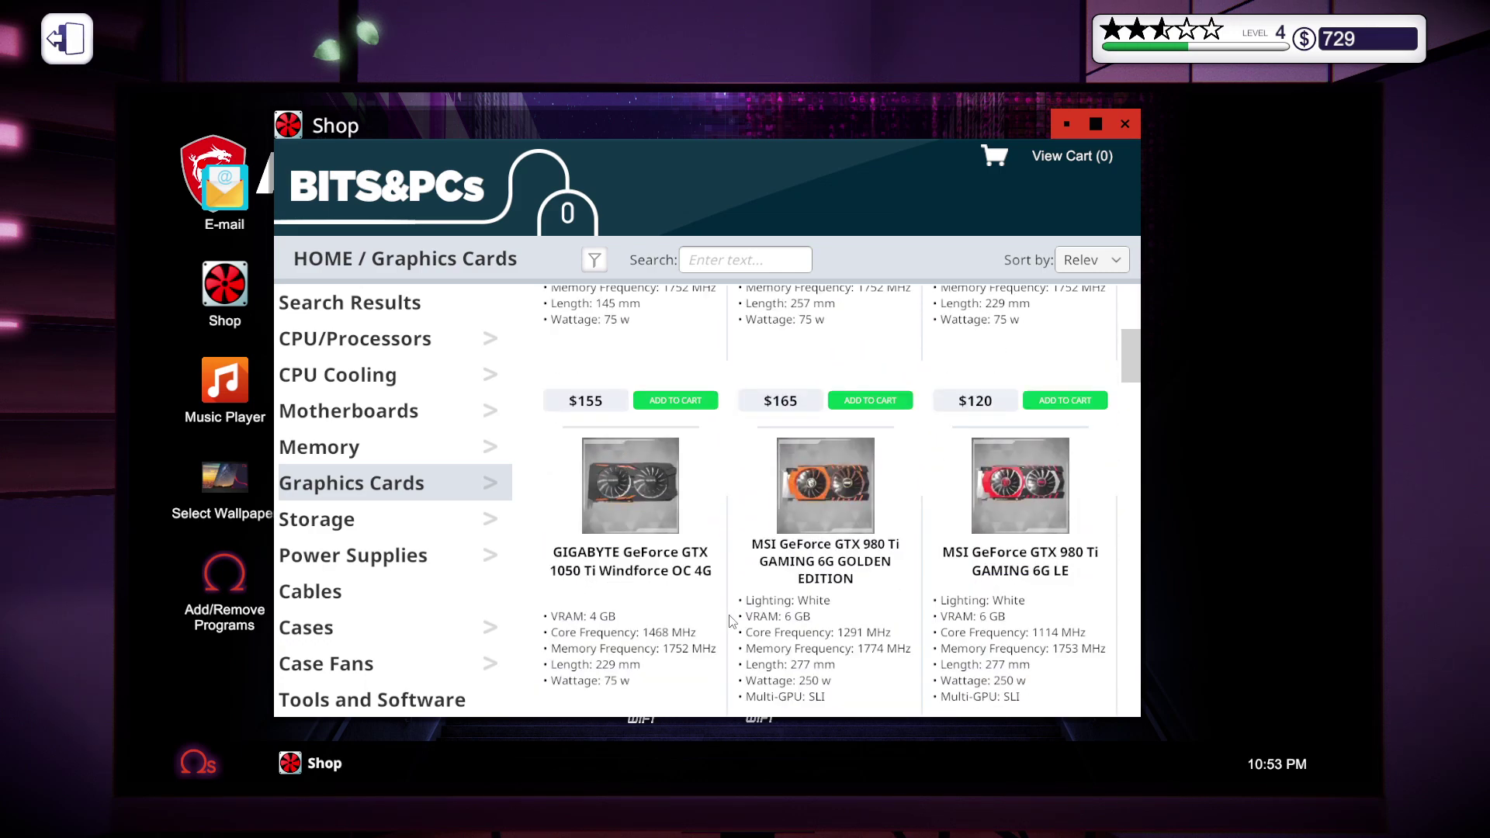
pyautogui.scroll(-1, 742, 618)
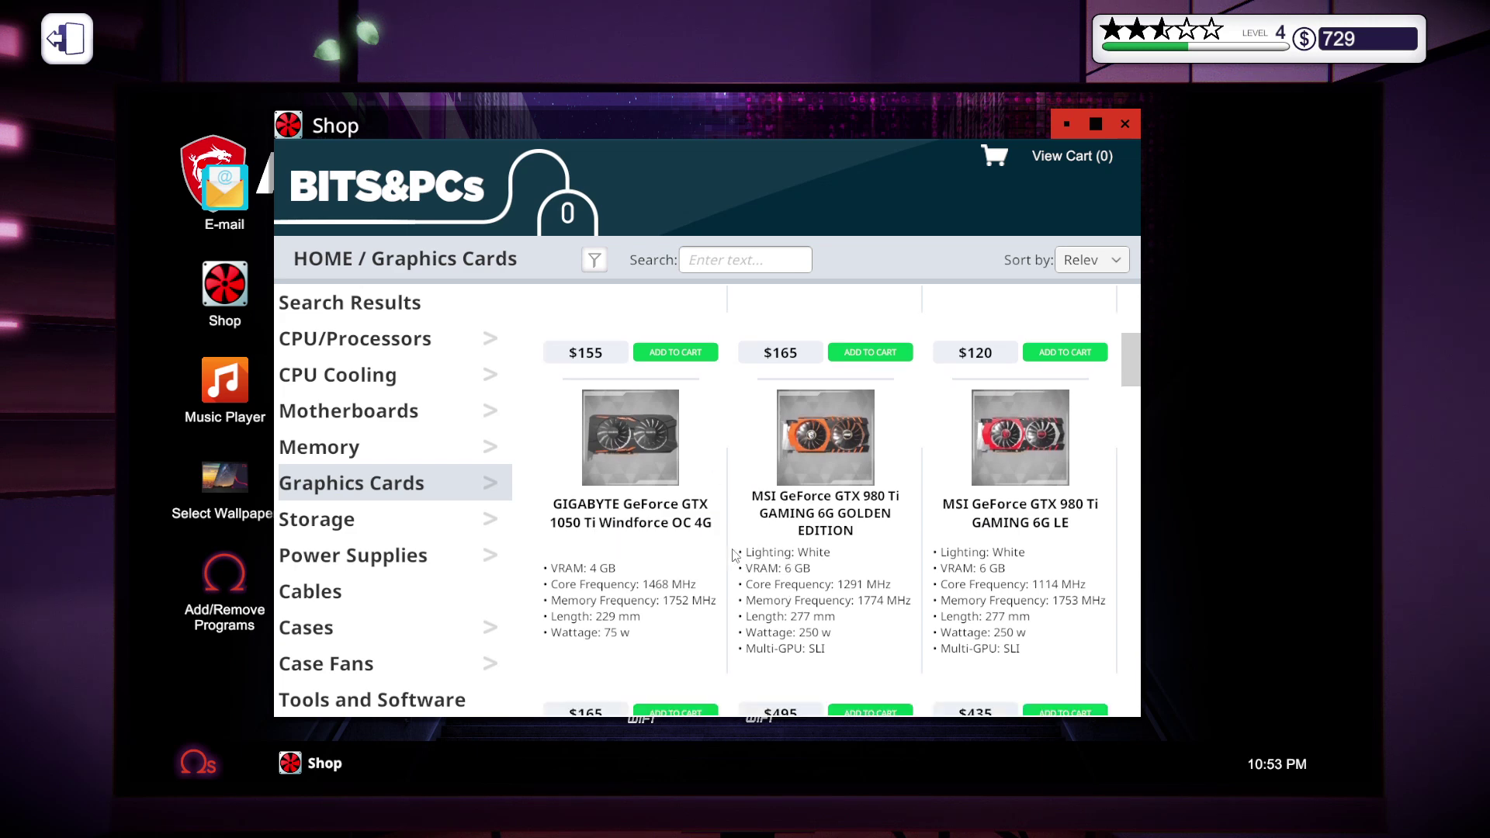
pyautogui.scroll(-2, 736, 554)
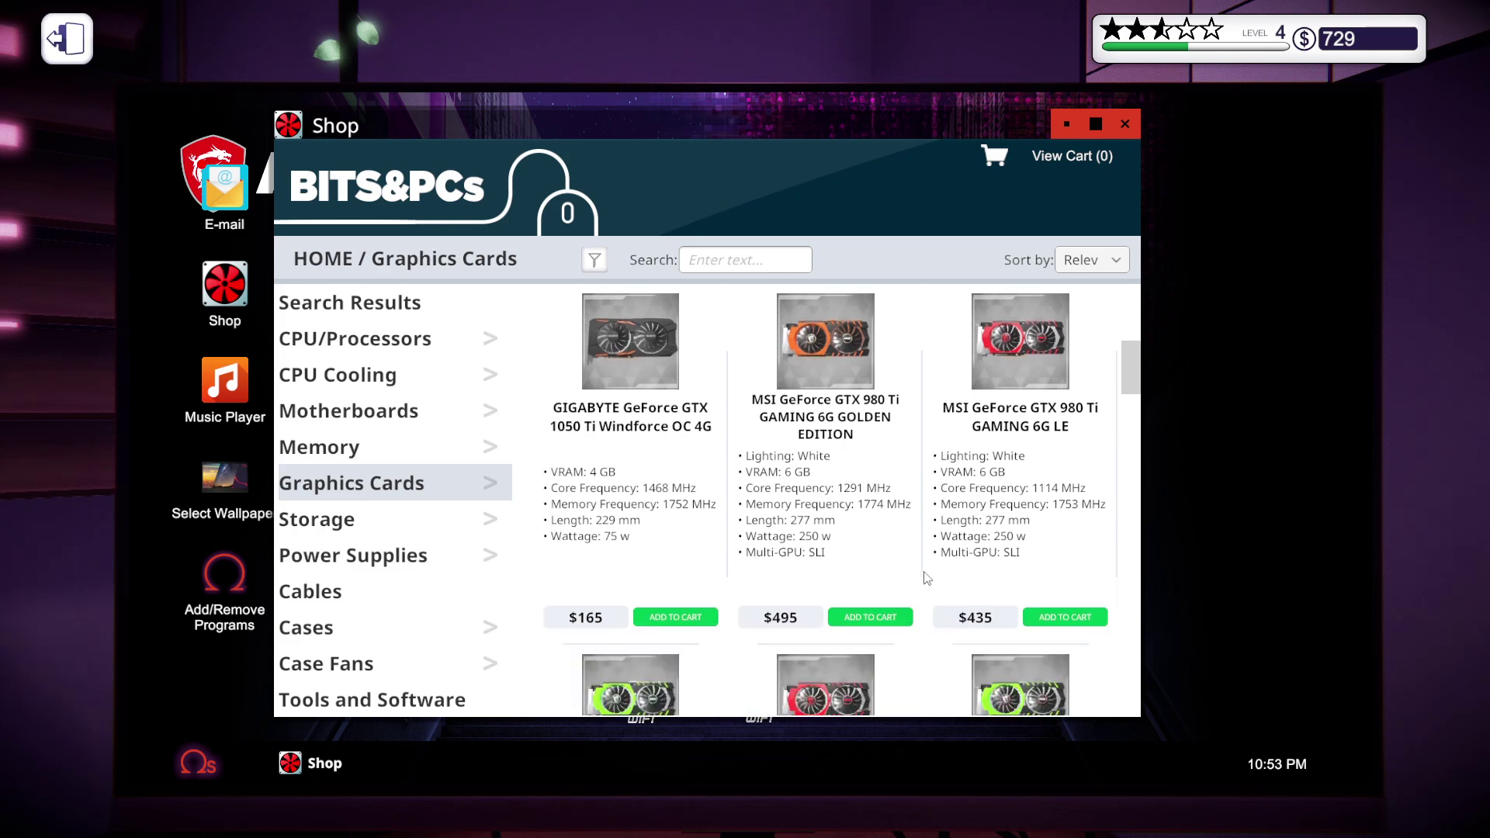
pyautogui.scroll(-3, 926, 578)
pyautogui.scroll(-1, 925, 577)
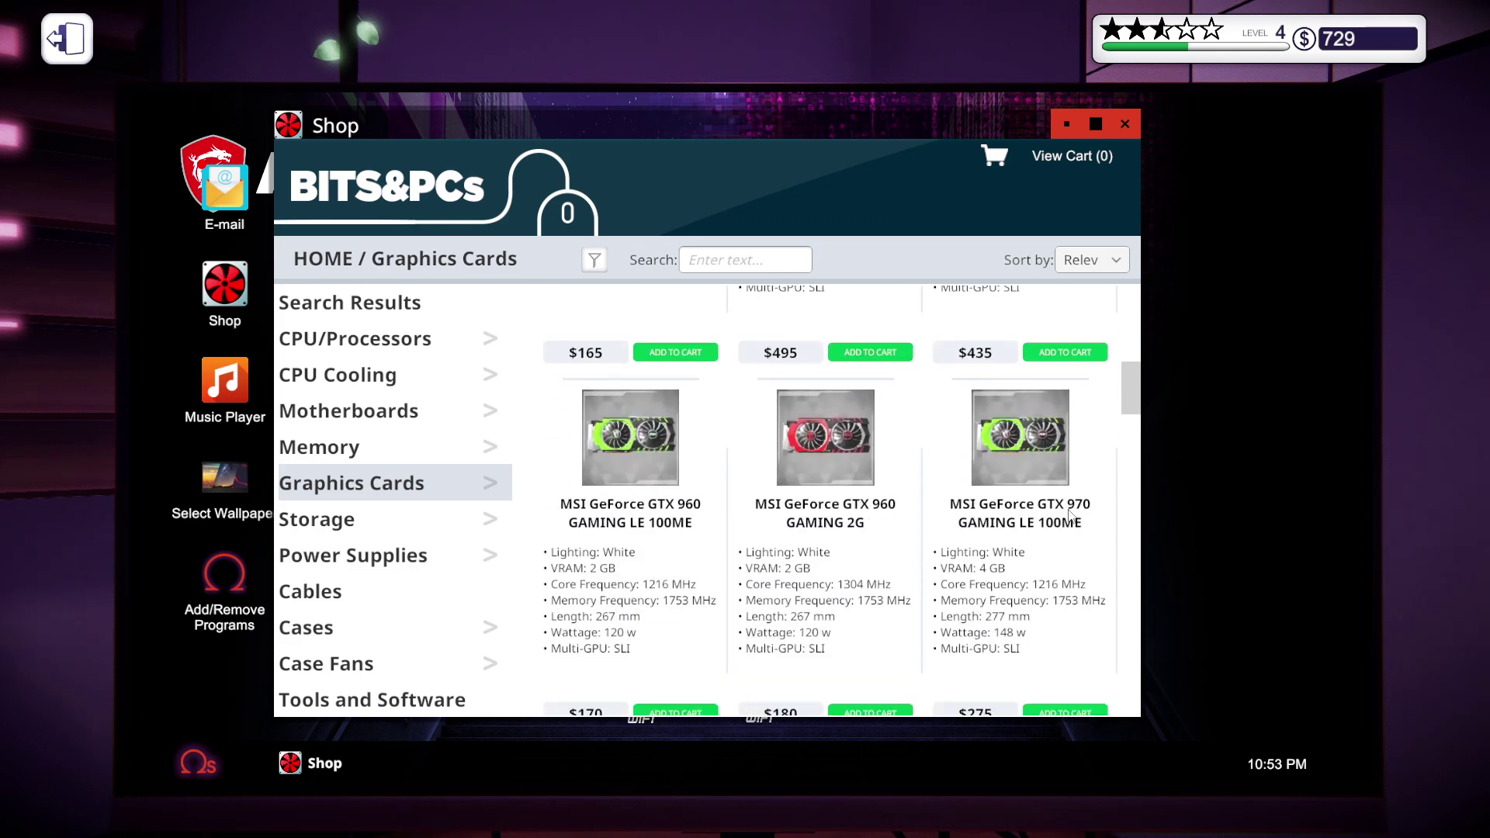
pyautogui.scroll(-2, 1019, 527)
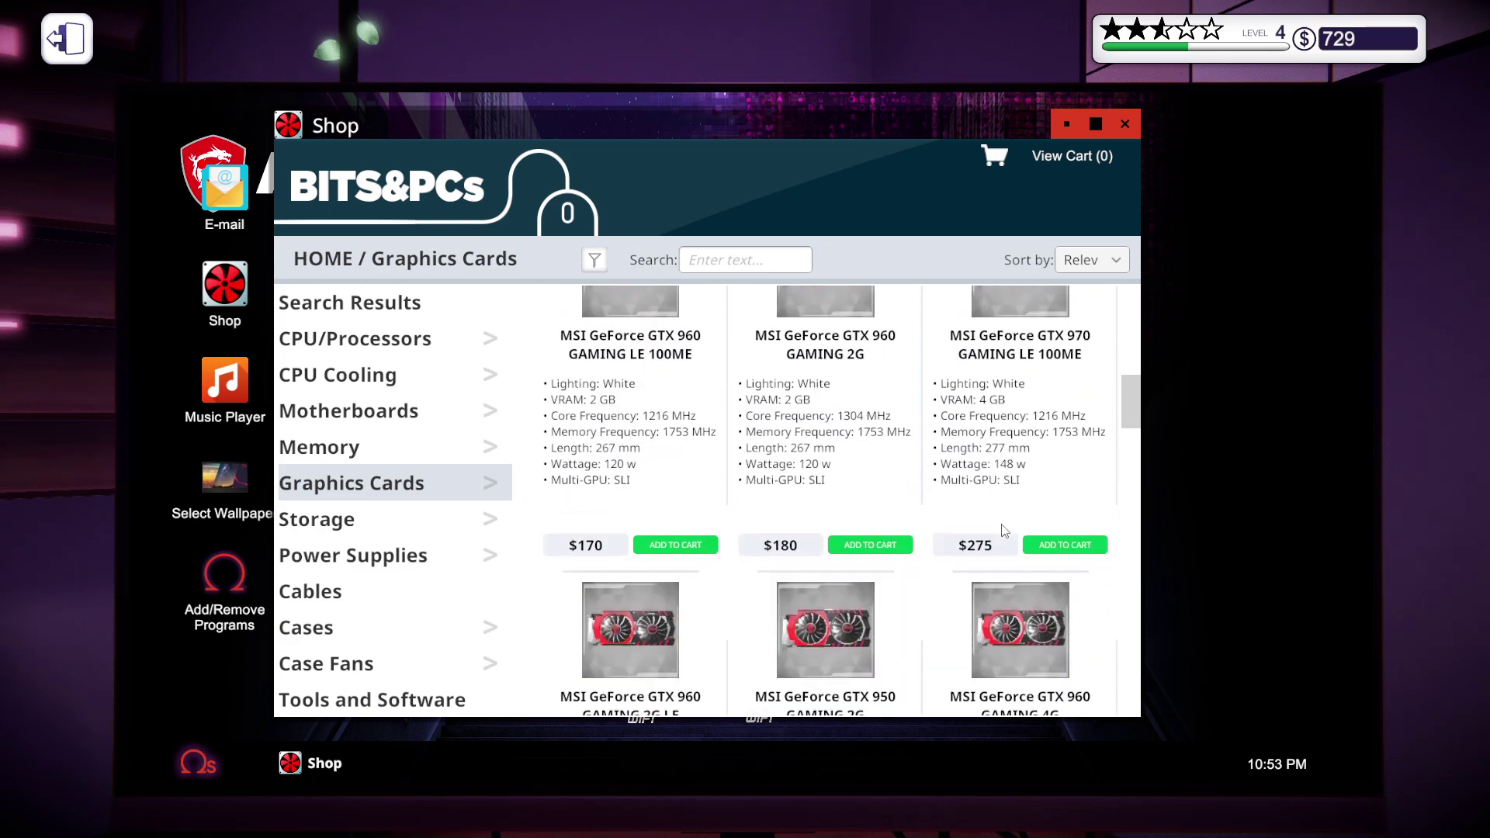
pyautogui.scroll(-2, 1001, 536)
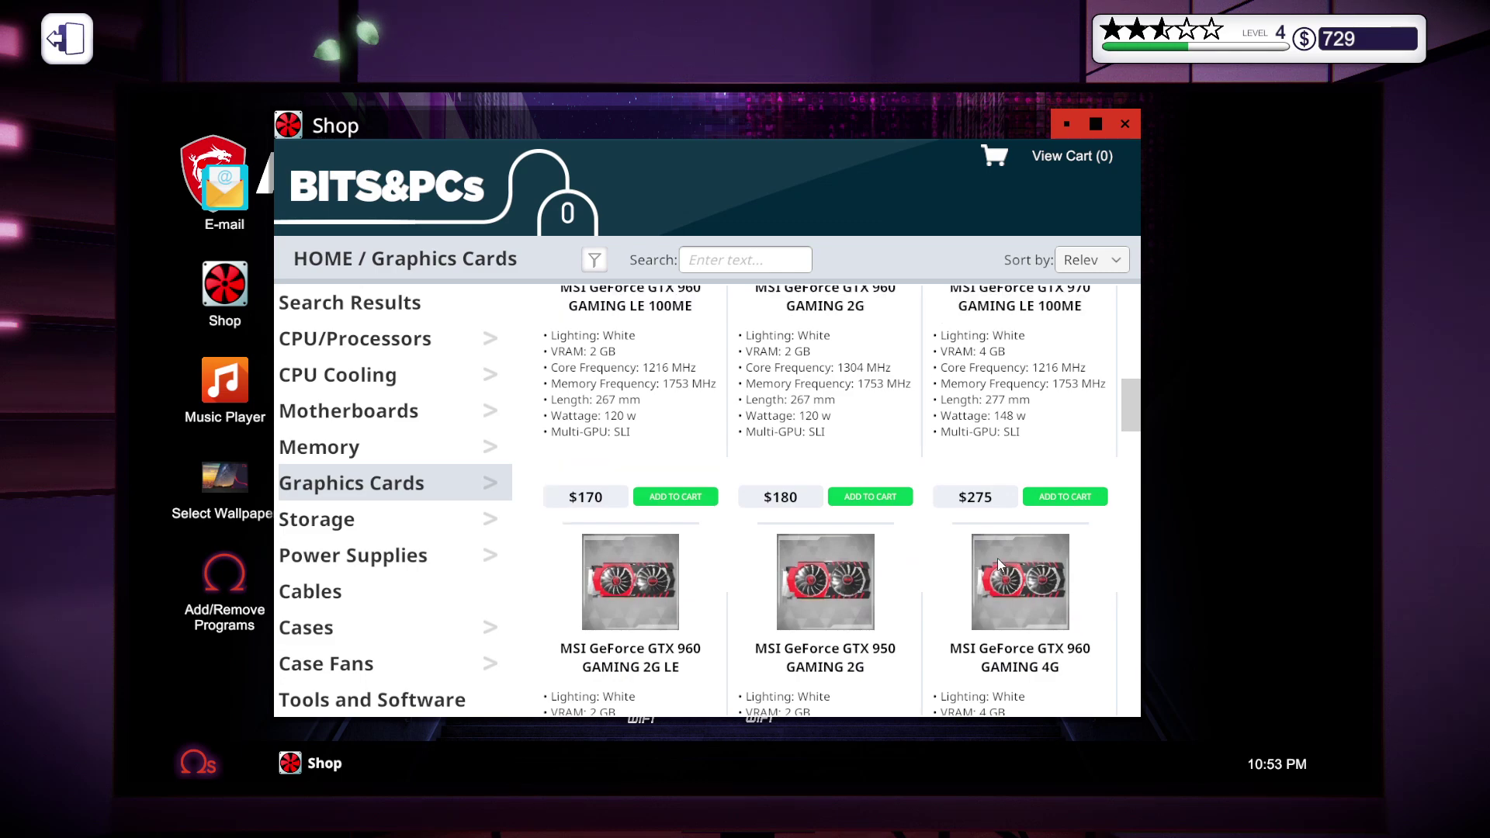
pyautogui.scroll(1, 999, 565)
pyautogui.scroll(-2, 999, 559)
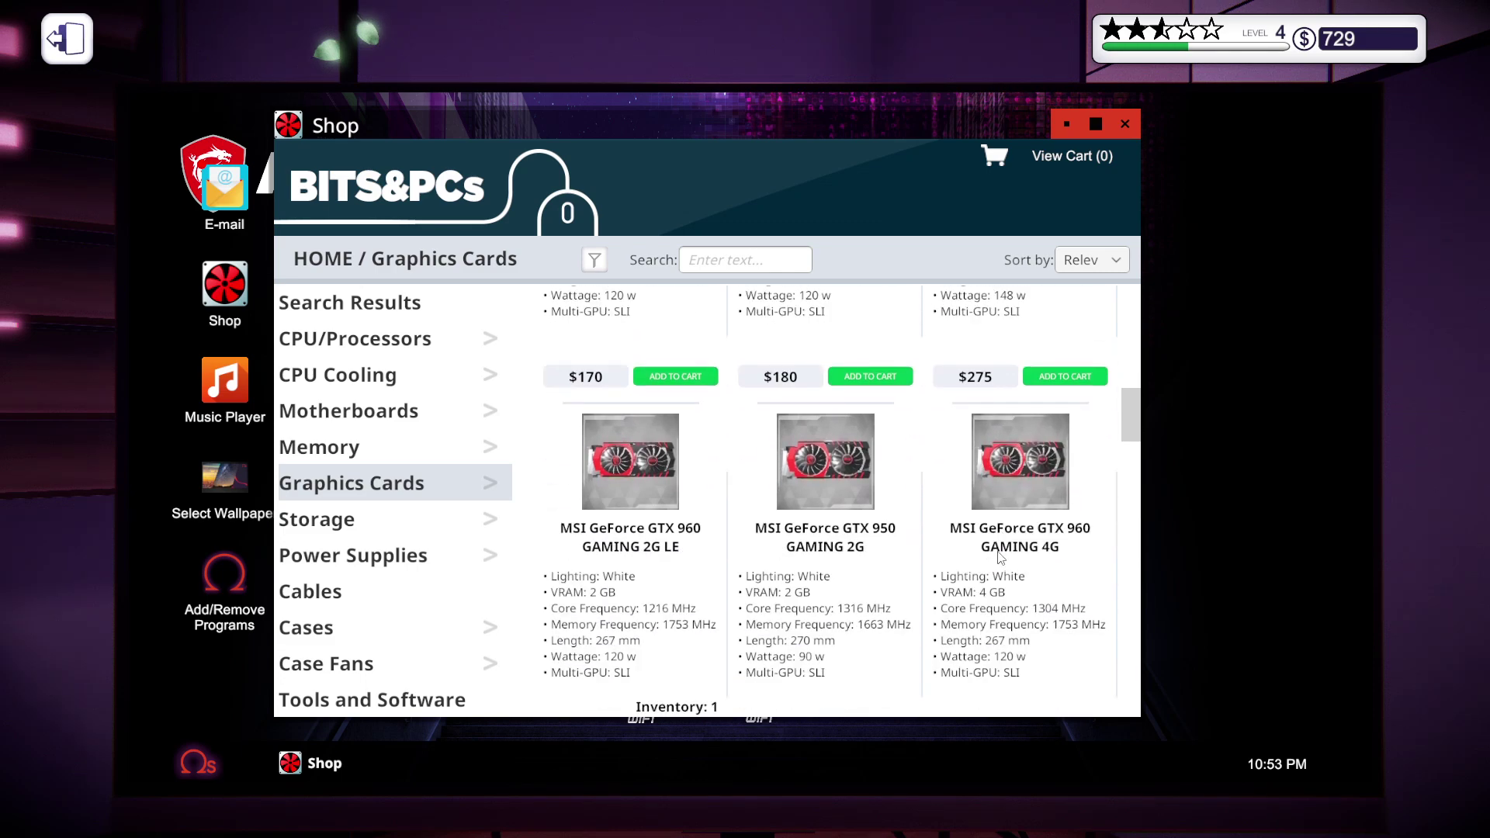
pyautogui.scroll(-2, 999, 559)
pyautogui.scroll(-2, 999, 559)
pyautogui.scroll(-2, 1002, 638)
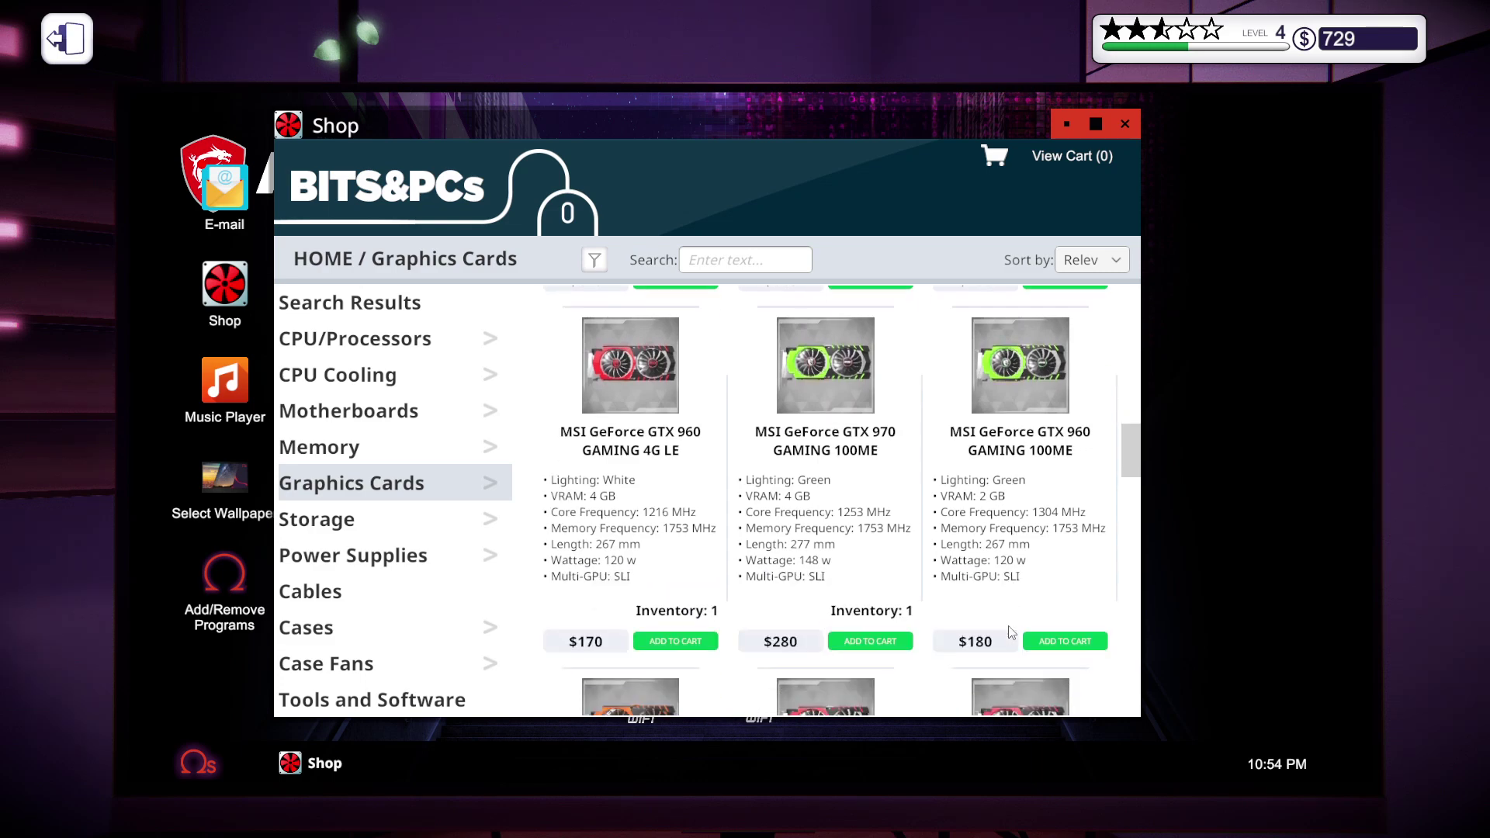
pyautogui.scroll(-2, 1002, 638)
pyautogui.scroll(-2, 1011, 639)
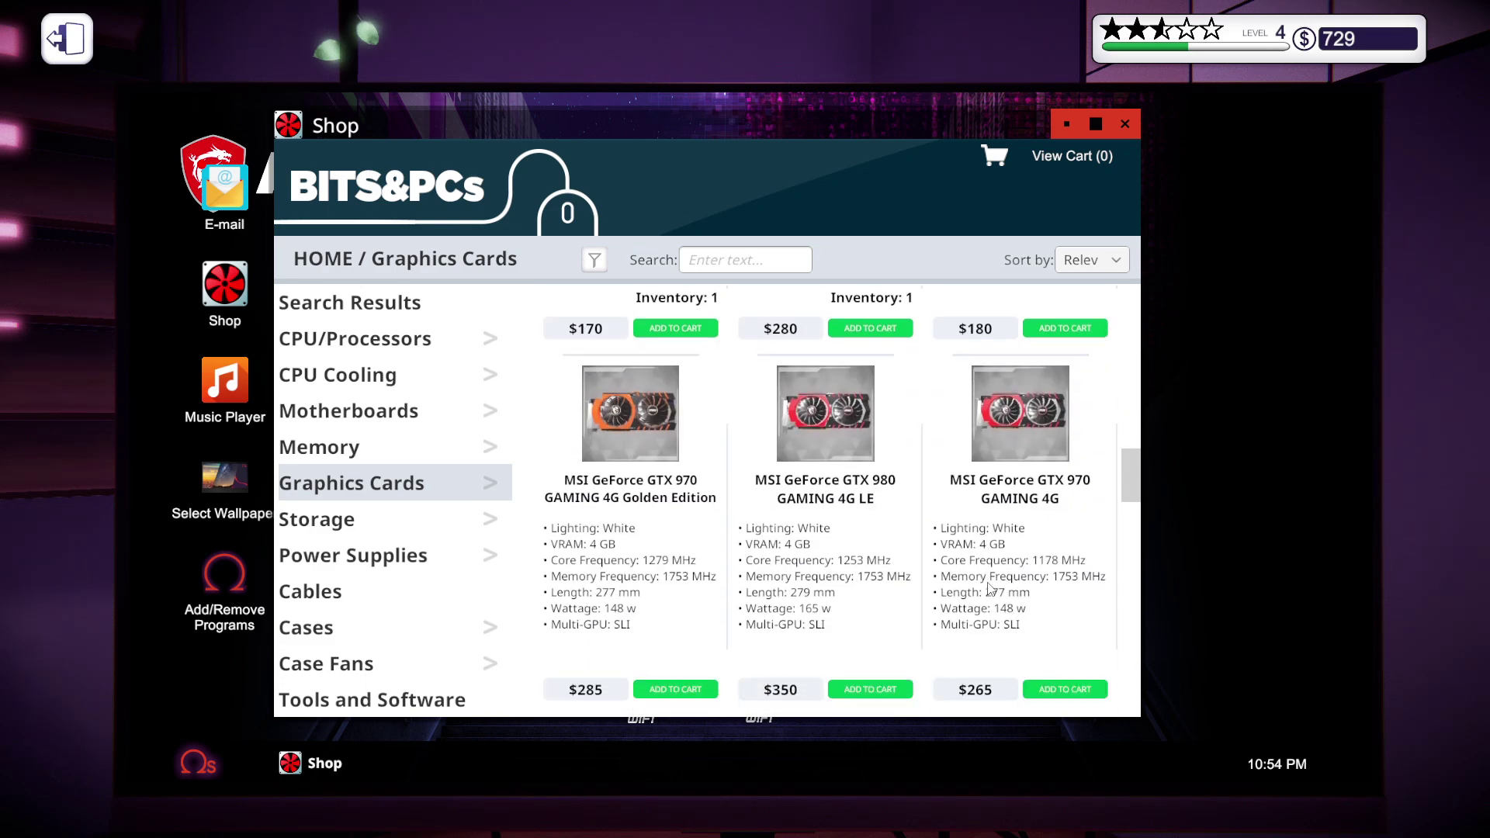
pyautogui.scroll(2, 1036, 543)
pyautogui.scroll(2, 1037, 542)
pyautogui.scroll(2, 1037, 544)
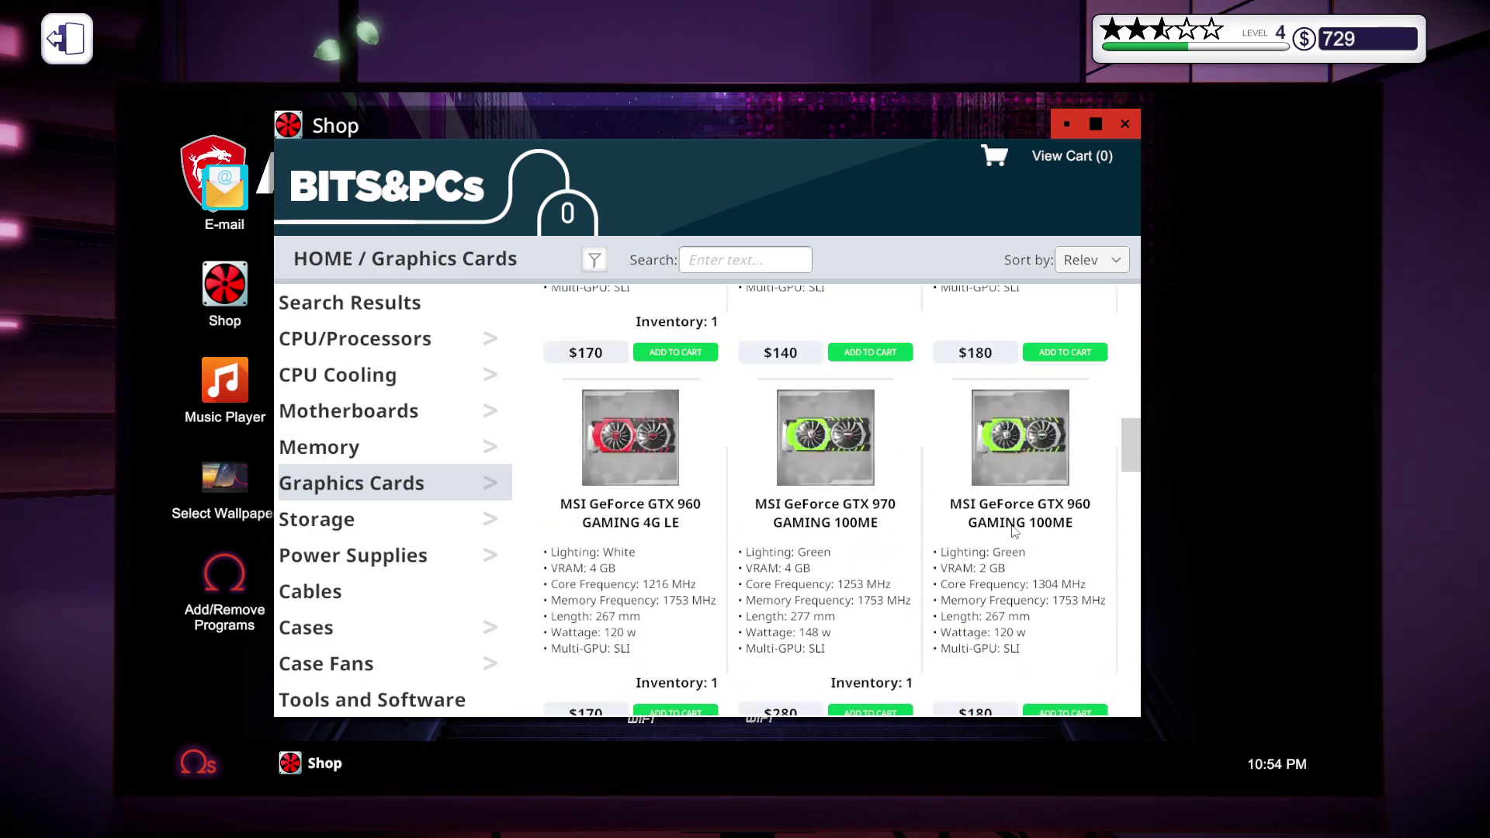
pyautogui.scroll(2, 1024, 537)
pyautogui.scroll(1, 1014, 530)
pyautogui.scroll(2, 1013, 530)
pyautogui.scroll(2, 1013, 530)
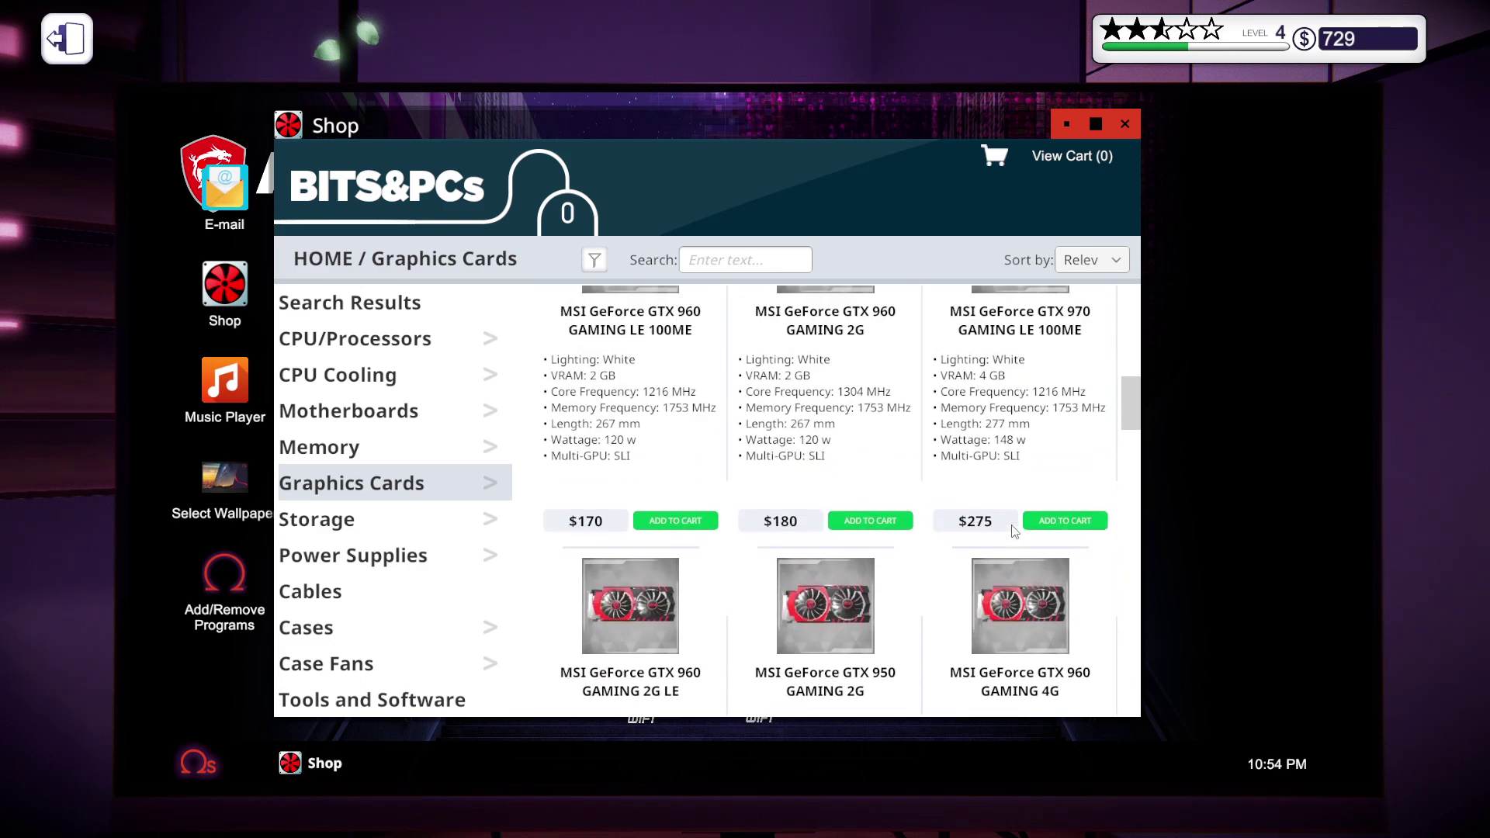
pyautogui.scroll(2, 1013, 531)
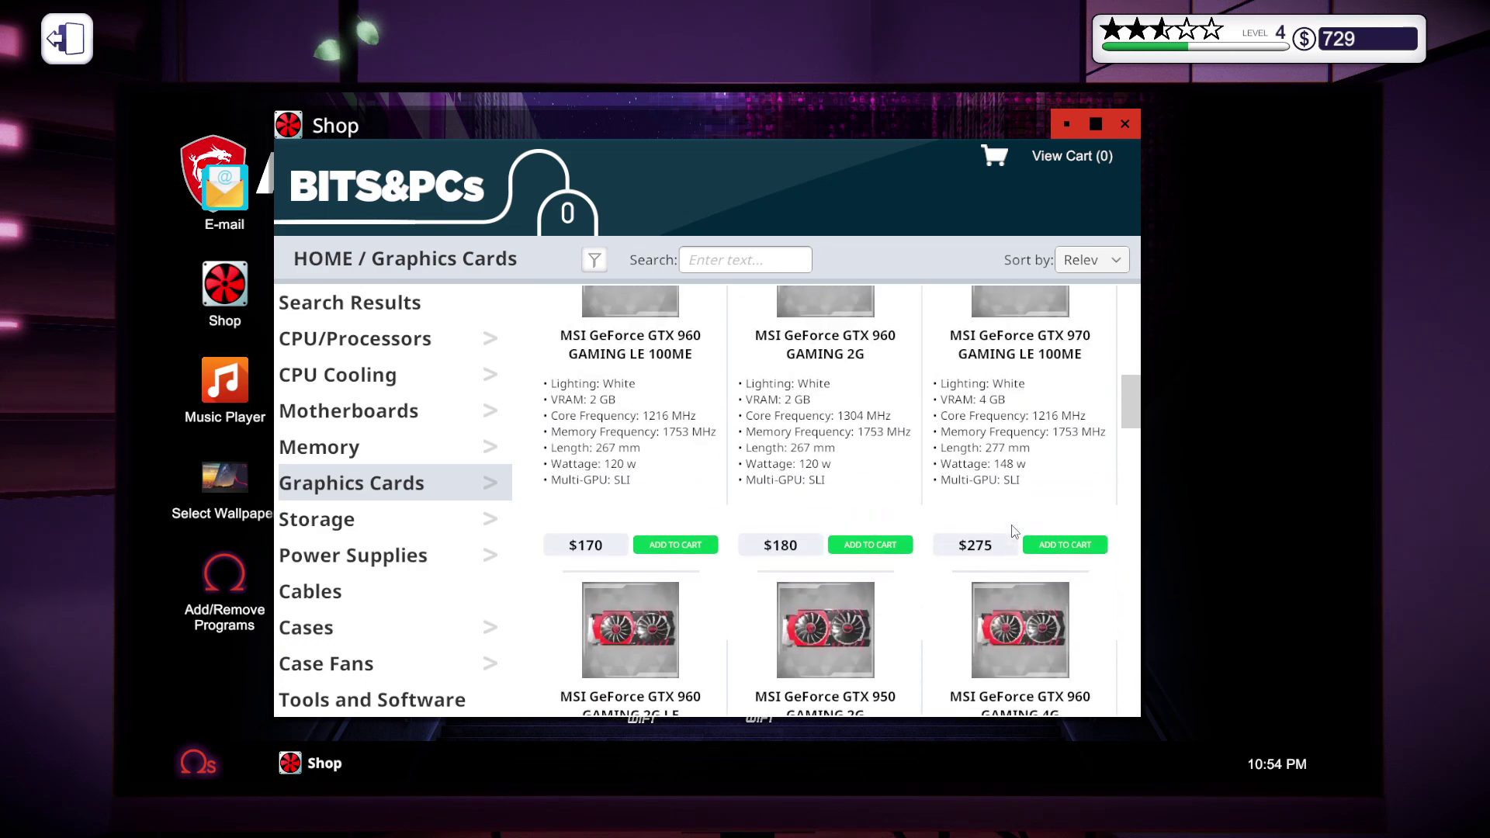
pyautogui.scroll(-2, 1014, 529)
pyautogui.scroll(-2, 1014, 530)
pyautogui.scroll(-2, 1013, 529)
pyautogui.scroll(-2, 1014, 530)
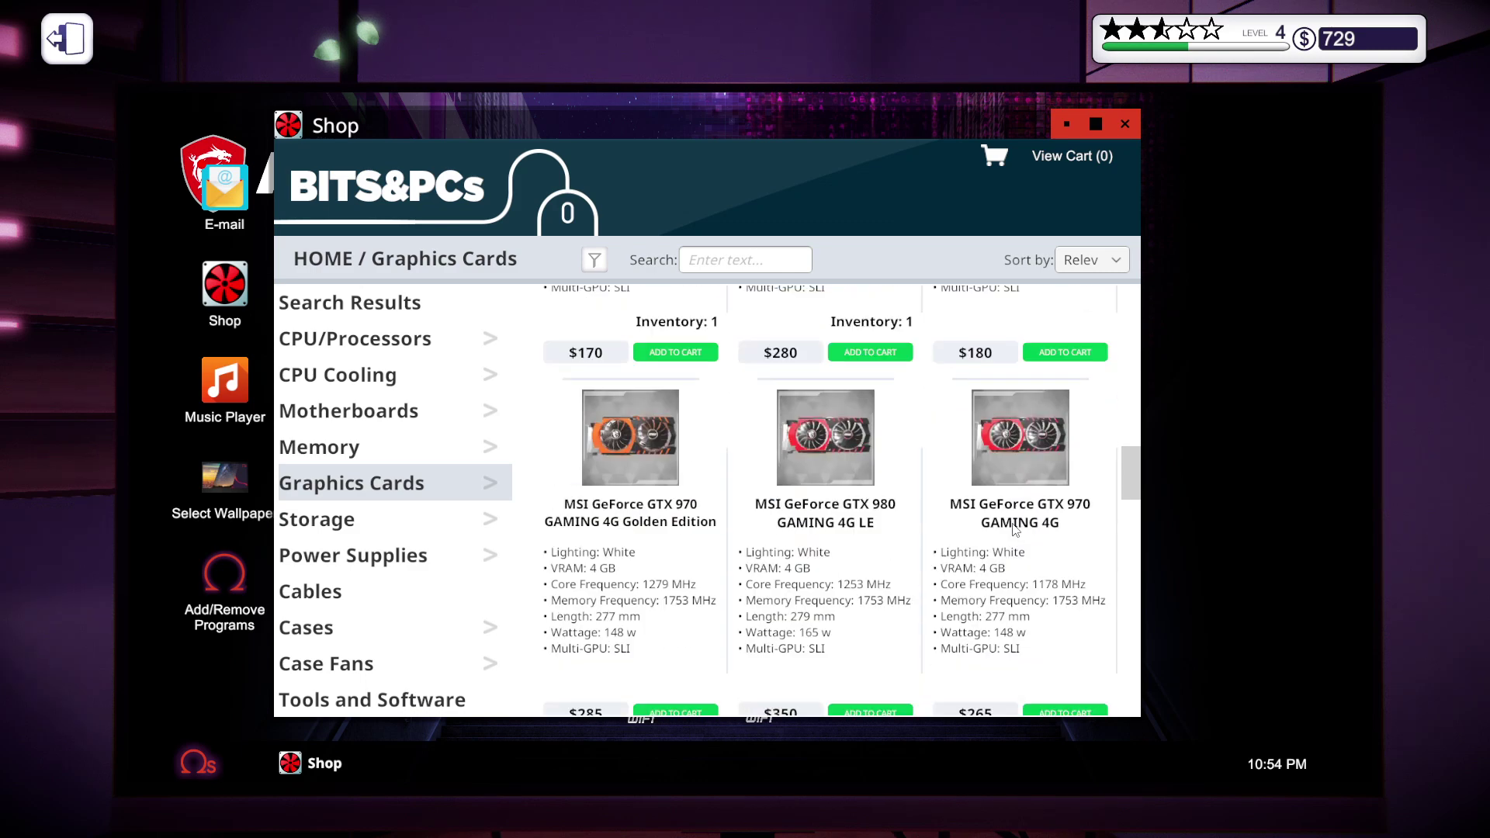
pyautogui.scroll(-2, 1012, 530)
pyautogui.scroll(-2, 1014, 530)
pyautogui.scroll(-2, 1013, 530)
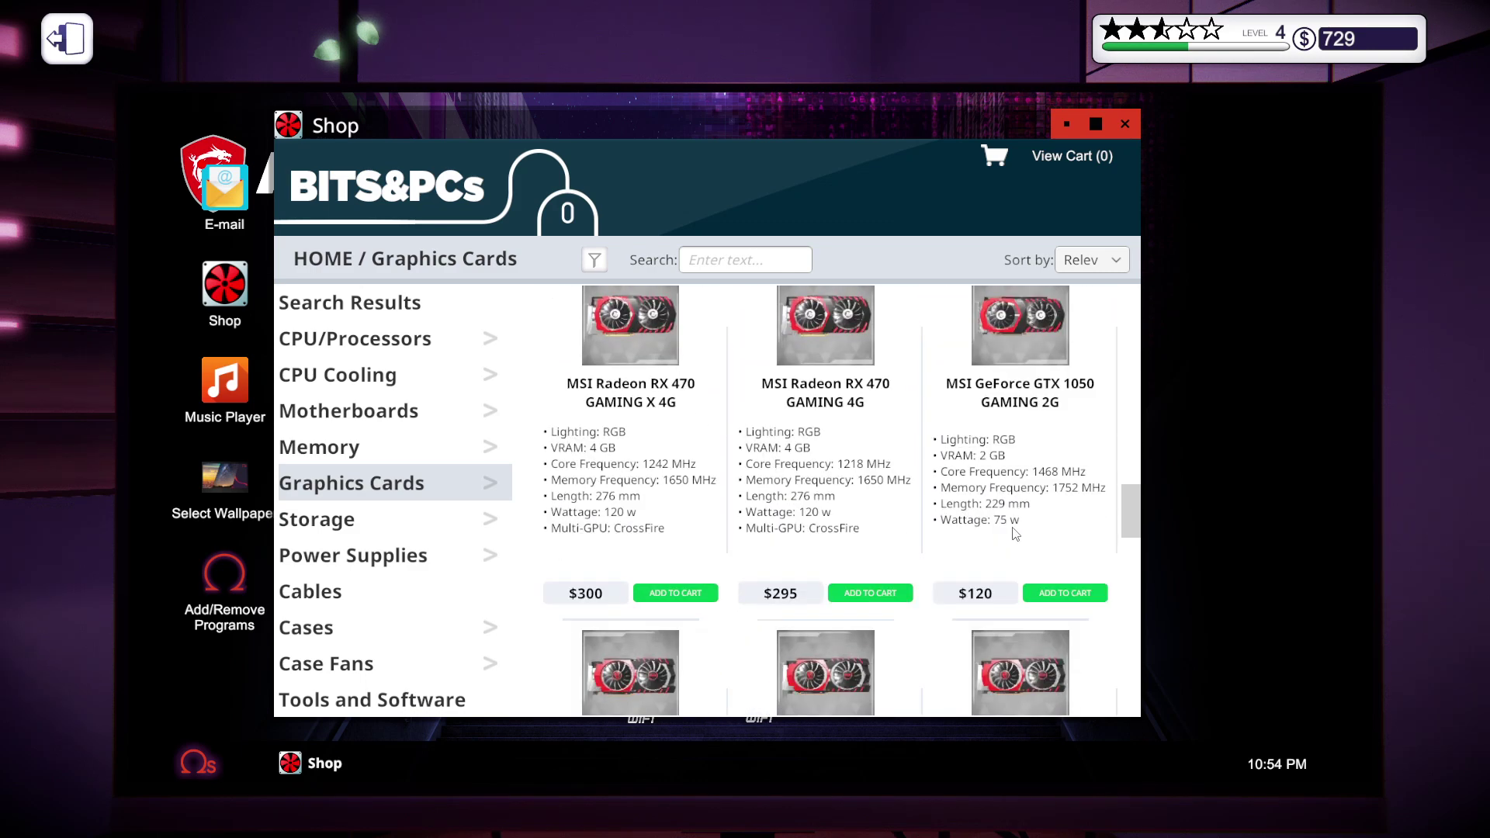
pyautogui.scroll(-2, 1013, 529)
pyautogui.scroll(-2, 1013, 574)
pyautogui.scroll(-2, 1013, 573)
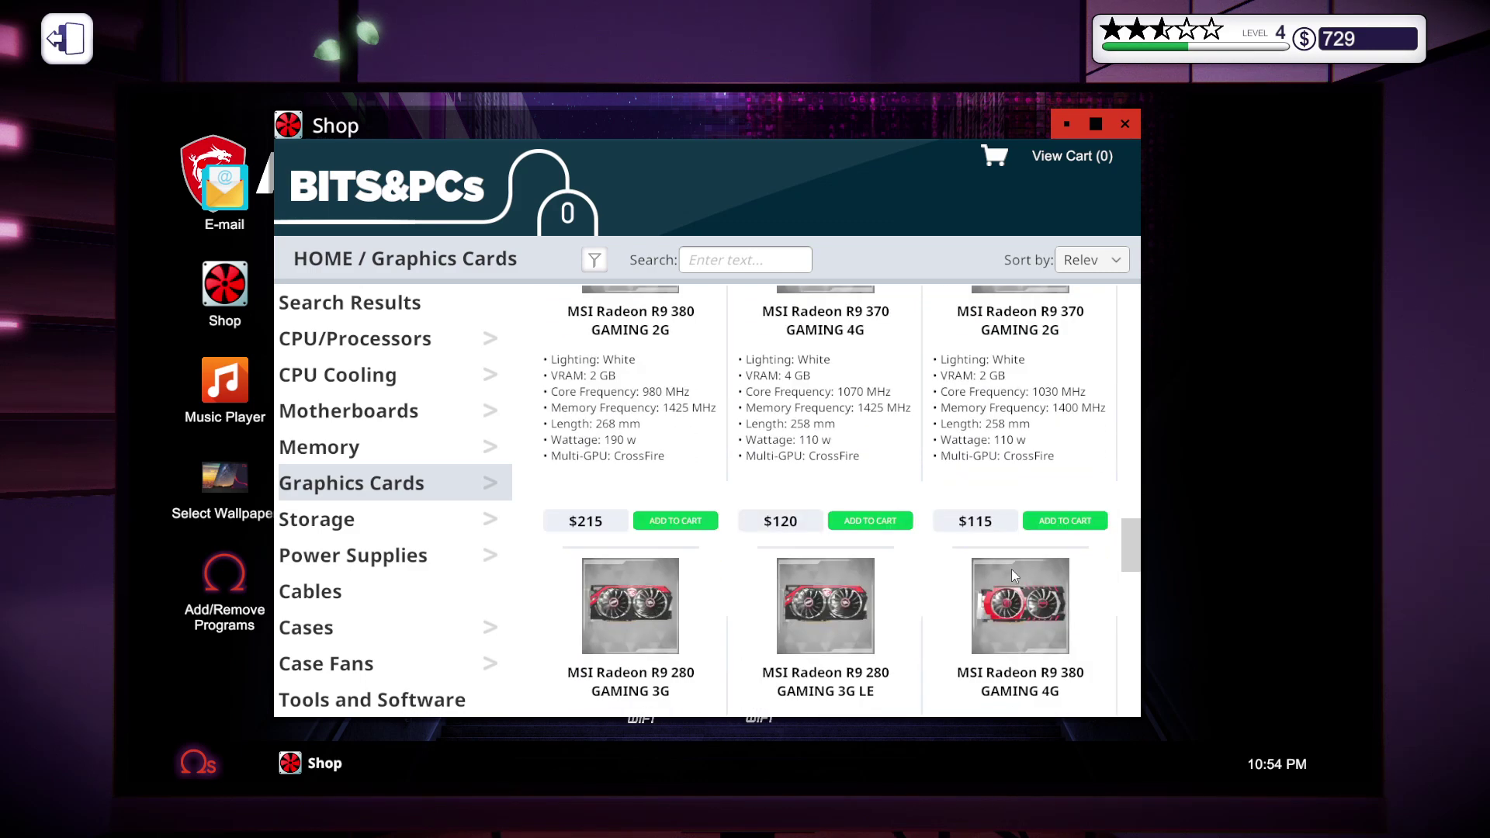
pyautogui.scroll(-1, 1013, 574)
pyautogui.scroll(-1, 1013, 573)
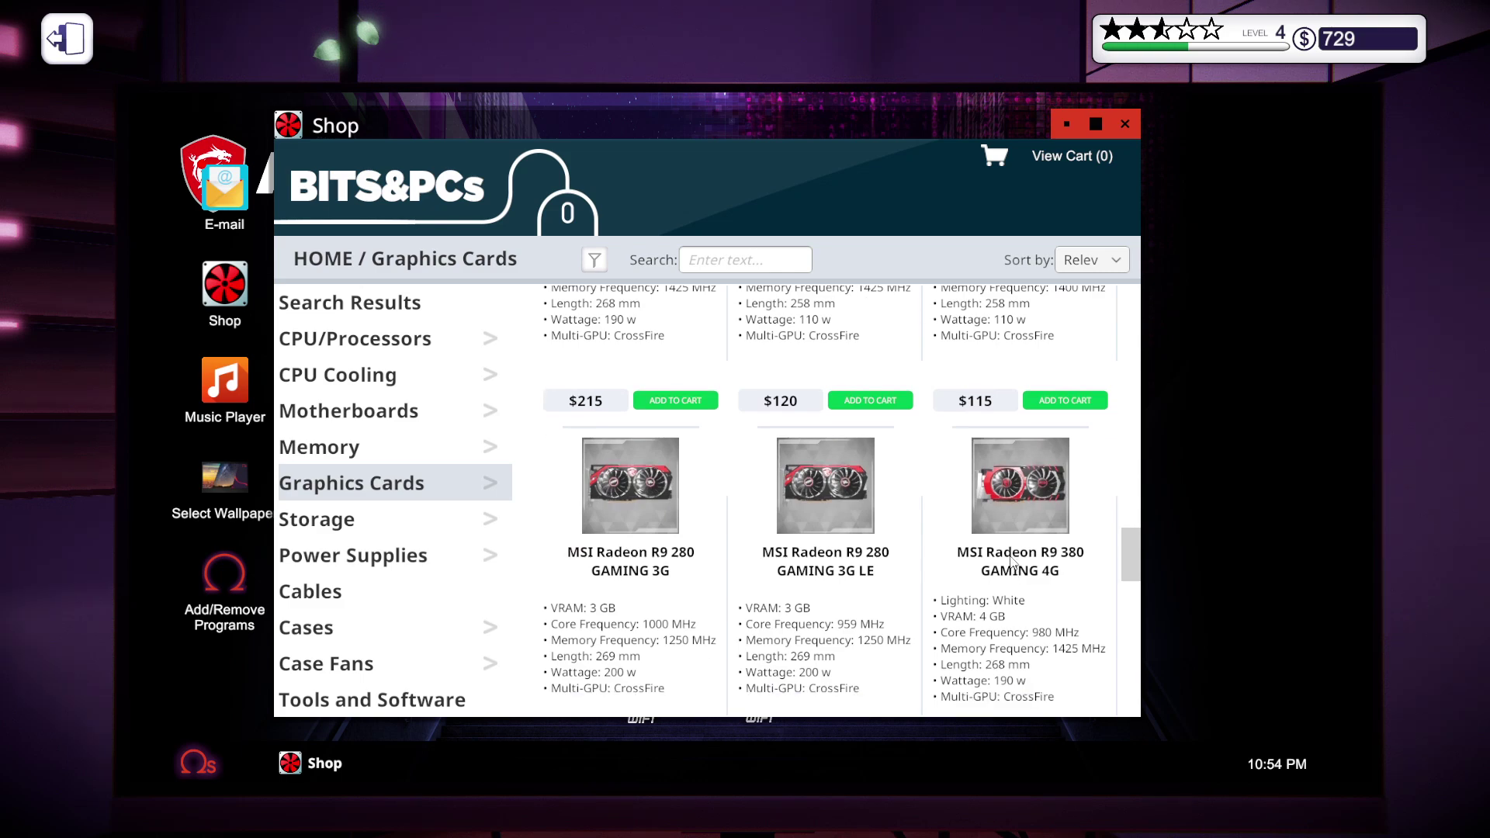
pyautogui.scroll(2, 1011, 544)
pyautogui.scroll(2, 1011, 544)
pyautogui.scroll(2, 1010, 543)
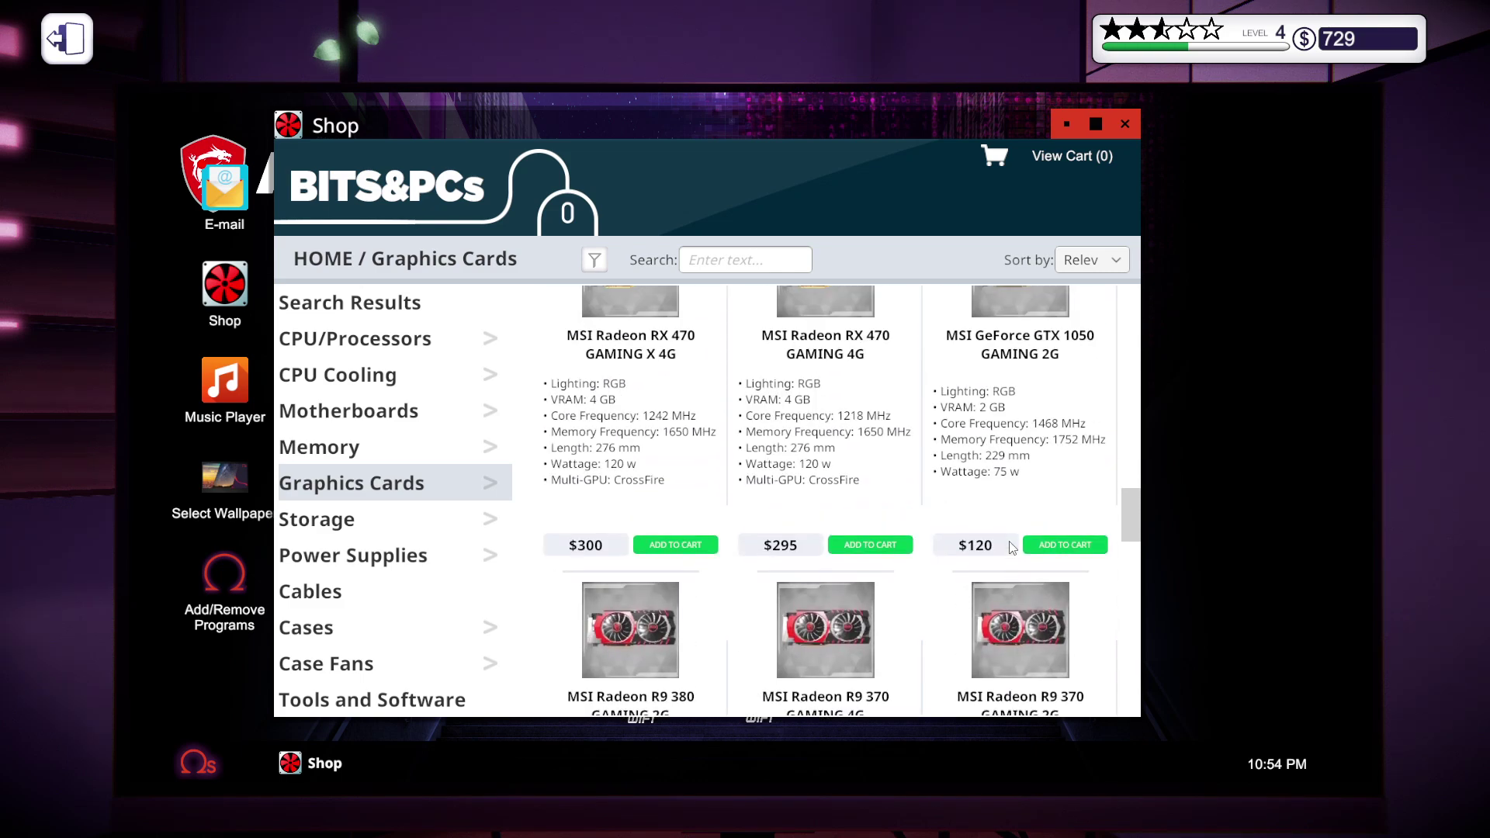
pyautogui.scroll(1, 1010, 544)
pyautogui.scroll(-2, 1011, 544)
pyautogui.scroll(-1, 1010, 543)
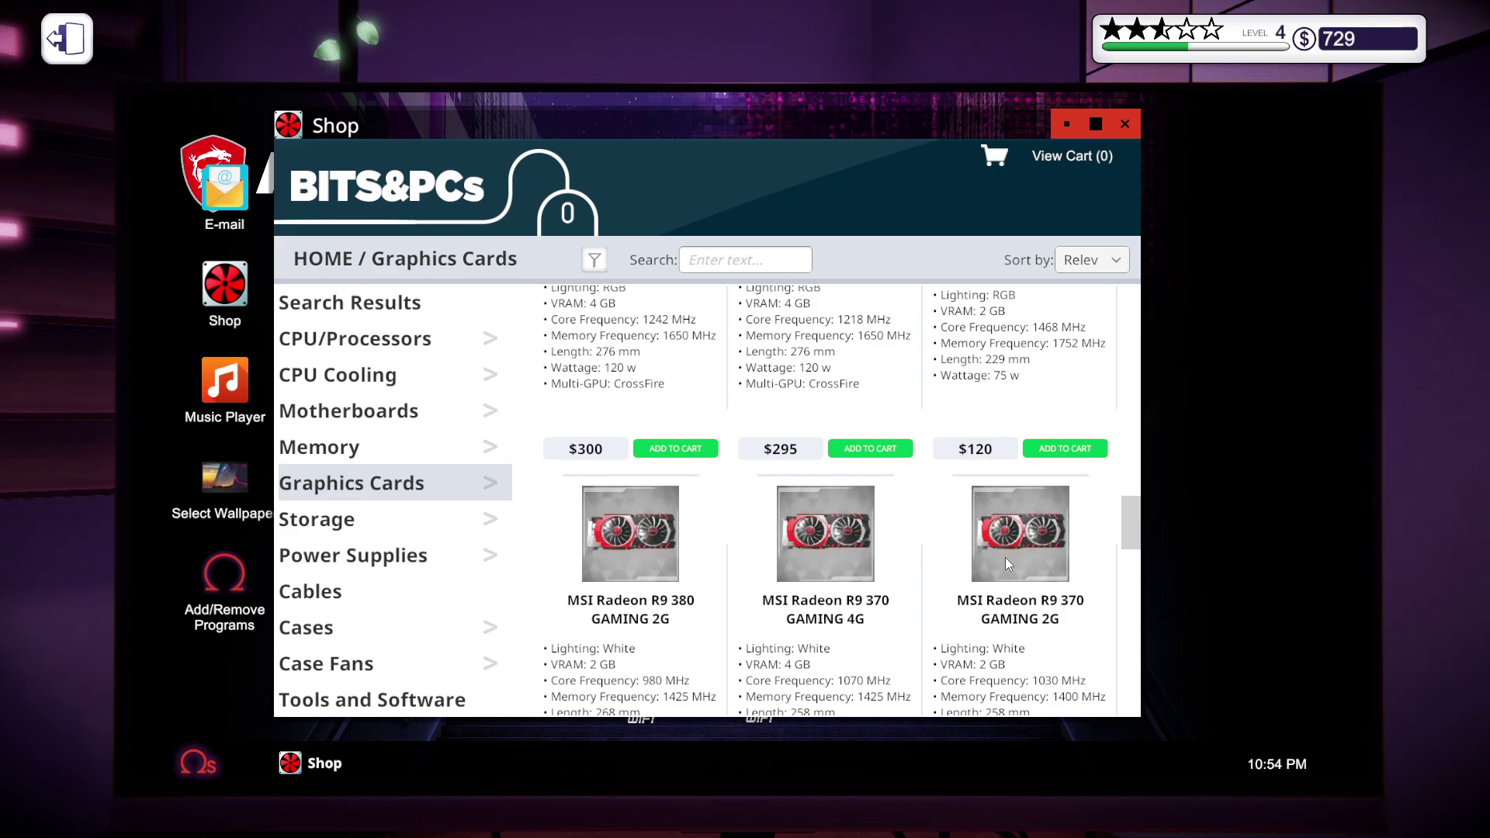
pyautogui.scroll(1, 1024, 597)
pyautogui.scroll(2, 1024, 596)
pyautogui.scroll(1, 1024, 596)
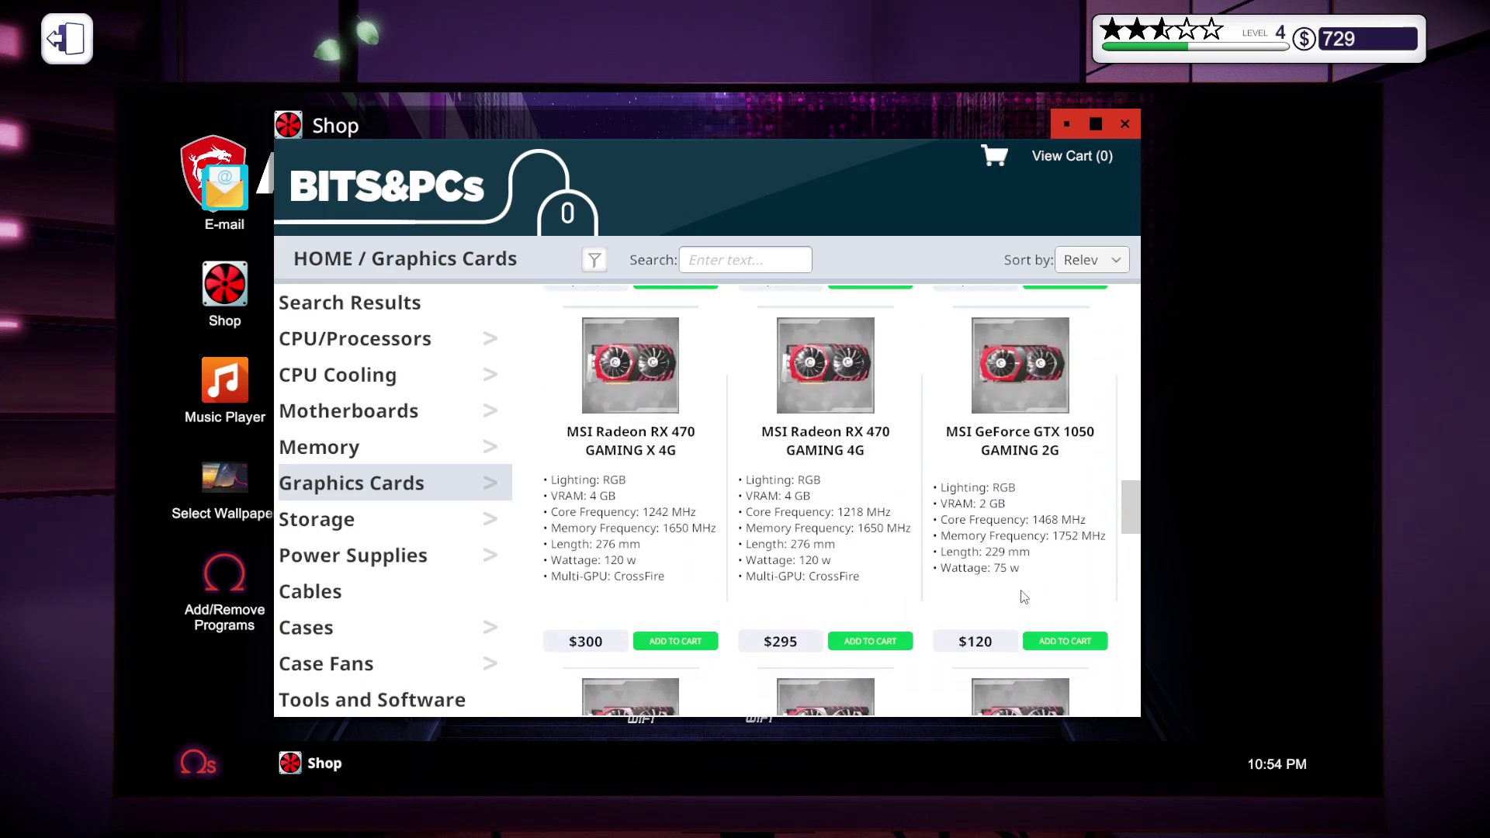
pyautogui.scroll(2, 1024, 596)
pyautogui.scroll(2, 1024, 596)
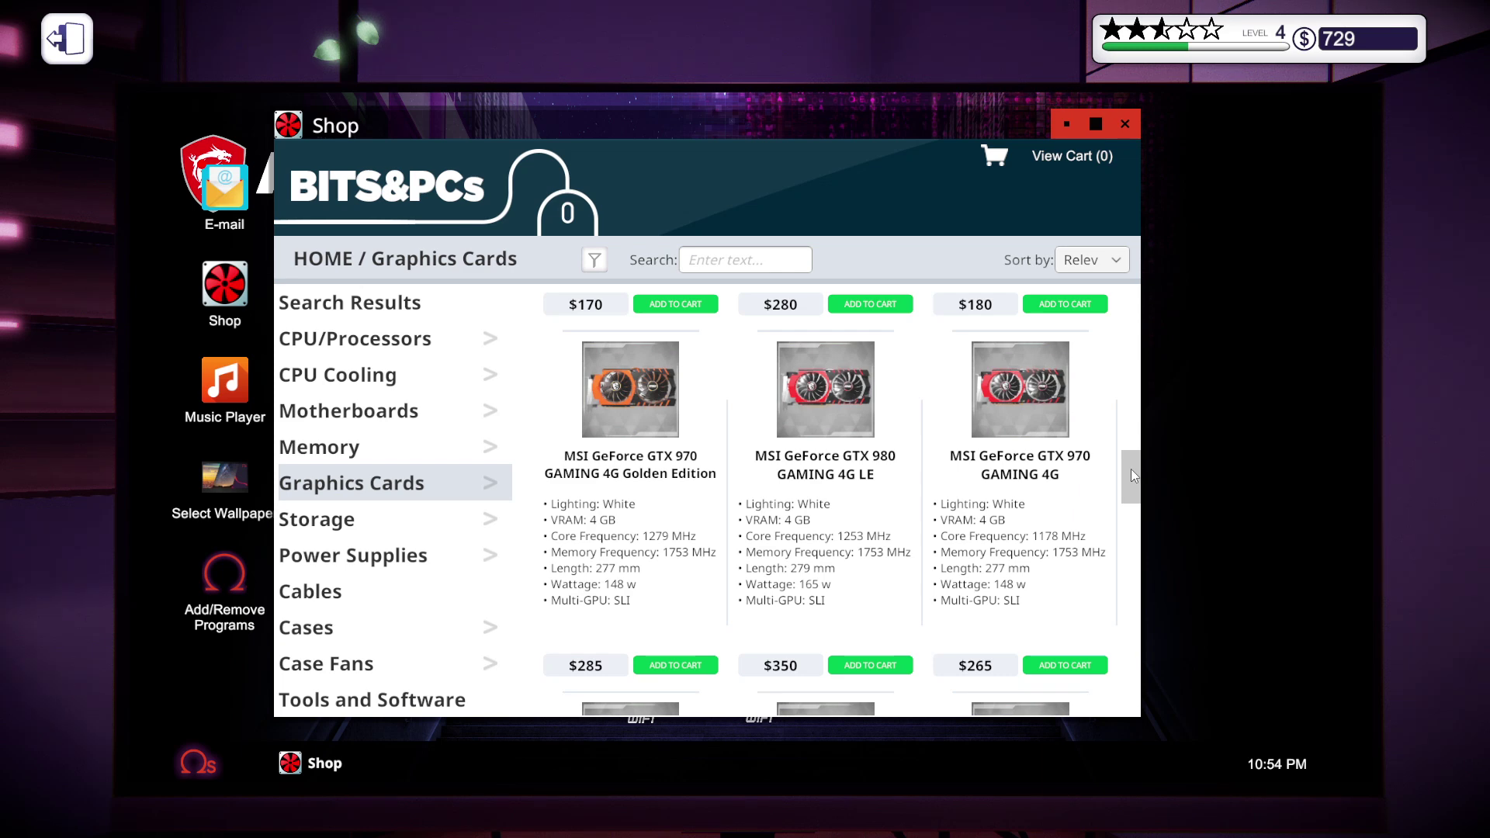
pyautogui.moveTo(1130, 469); pyautogui.dragTo(1132, 464)
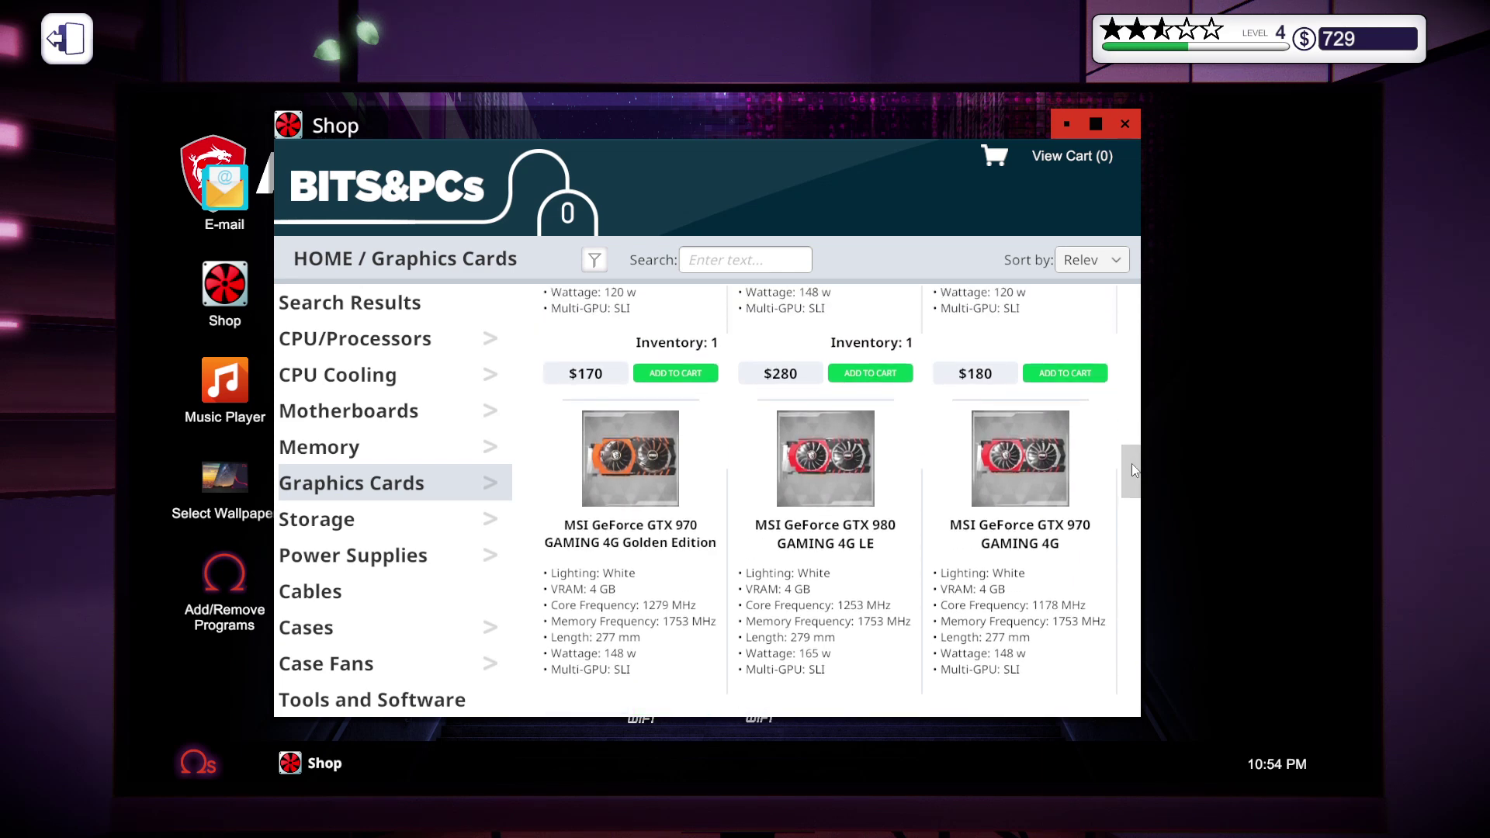
pyautogui.moveTo(1132, 464)
pyautogui.mouseDown()
pyautogui.moveTo(1139, 425)
pyautogui.moveTo(1138, 503)
pyautogui.mouseUp()
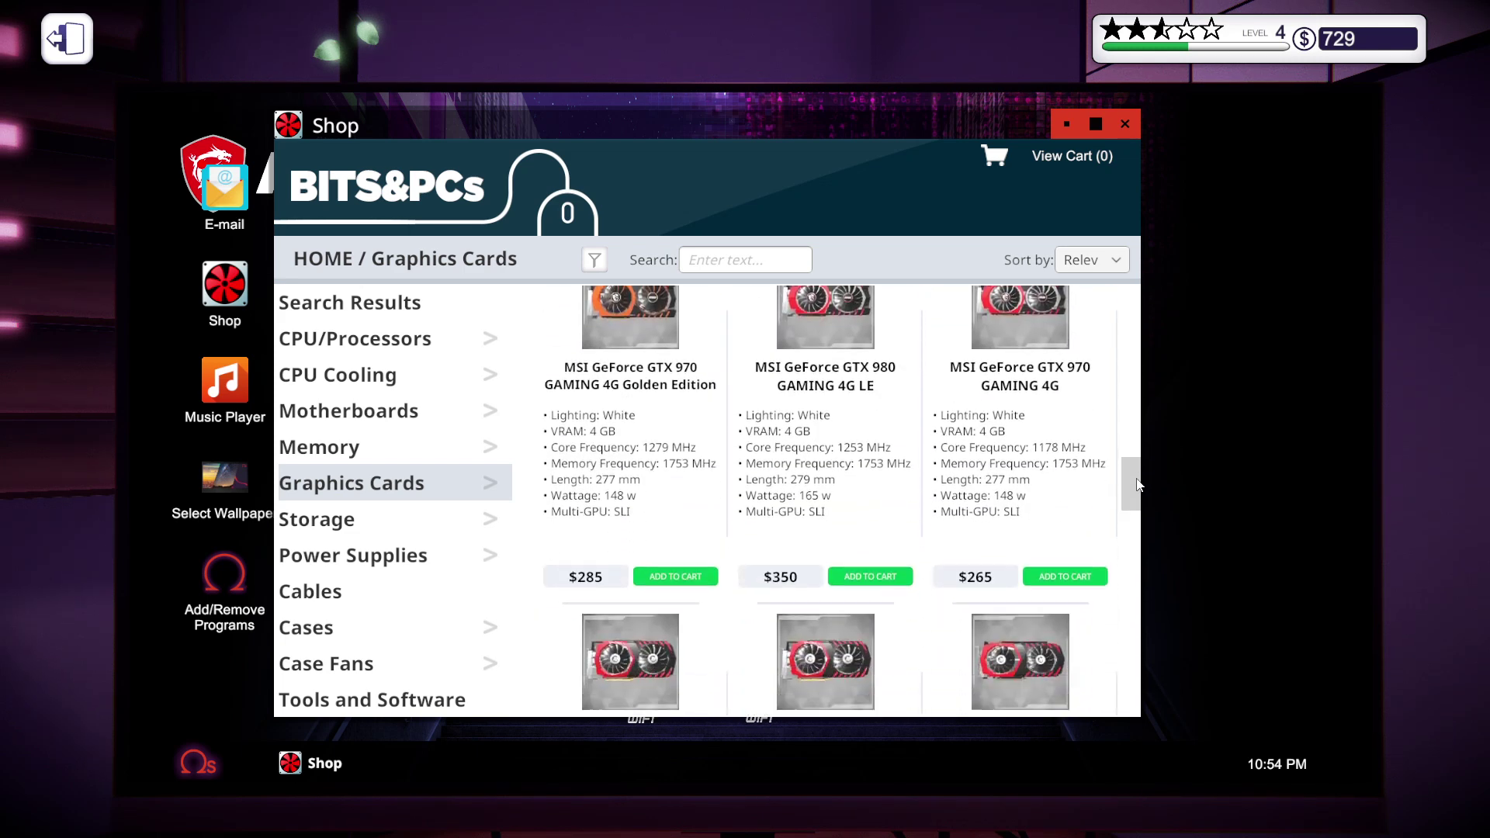
pyautogui.press('Escape')
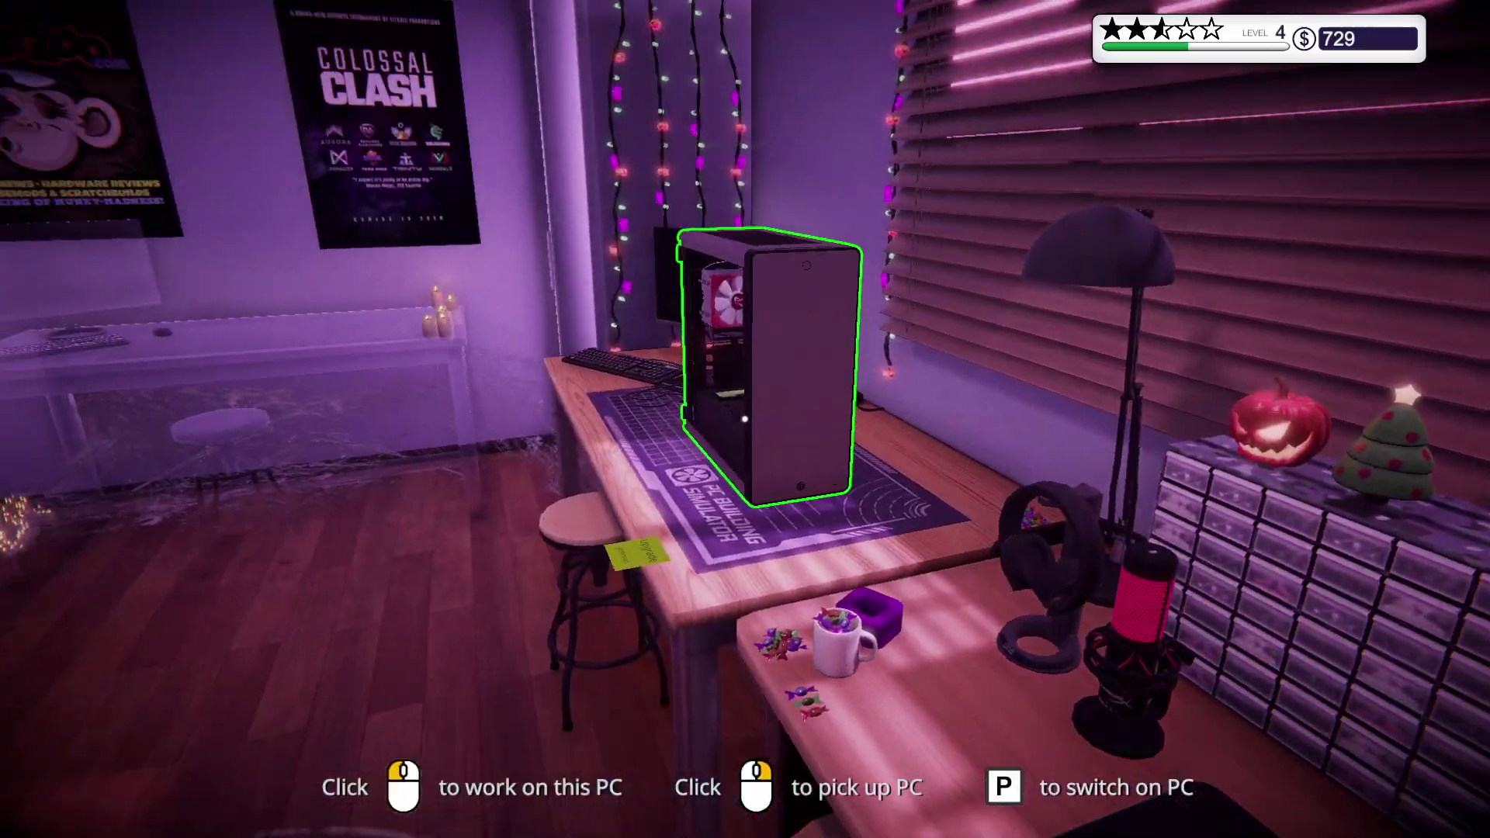
# - Look over the inventory graphics cards, including the used GTX 970, then leave the PC
pyautogui.click(745, 419)
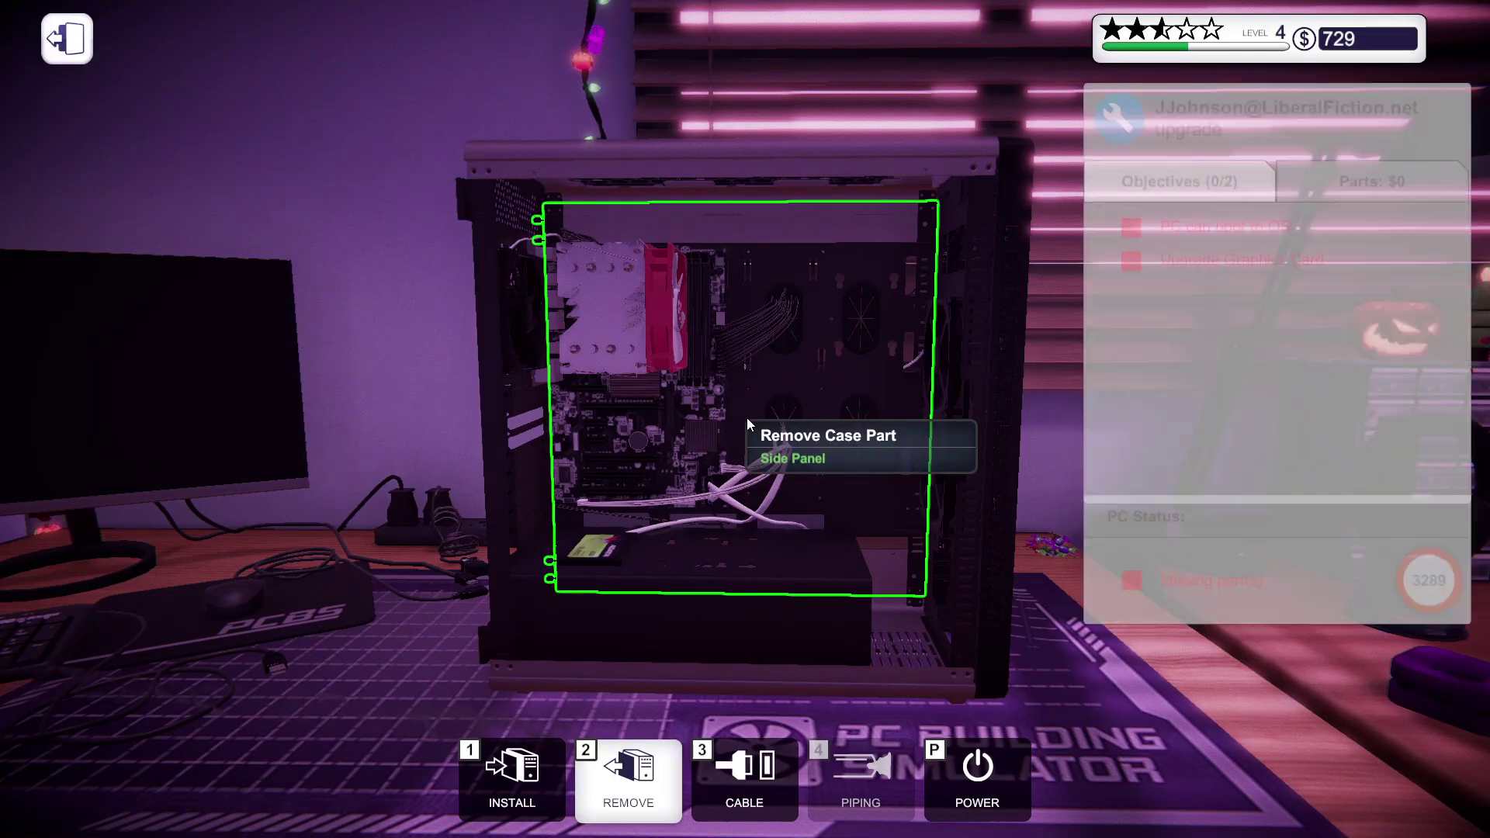
pyautogui.click(512, 774)
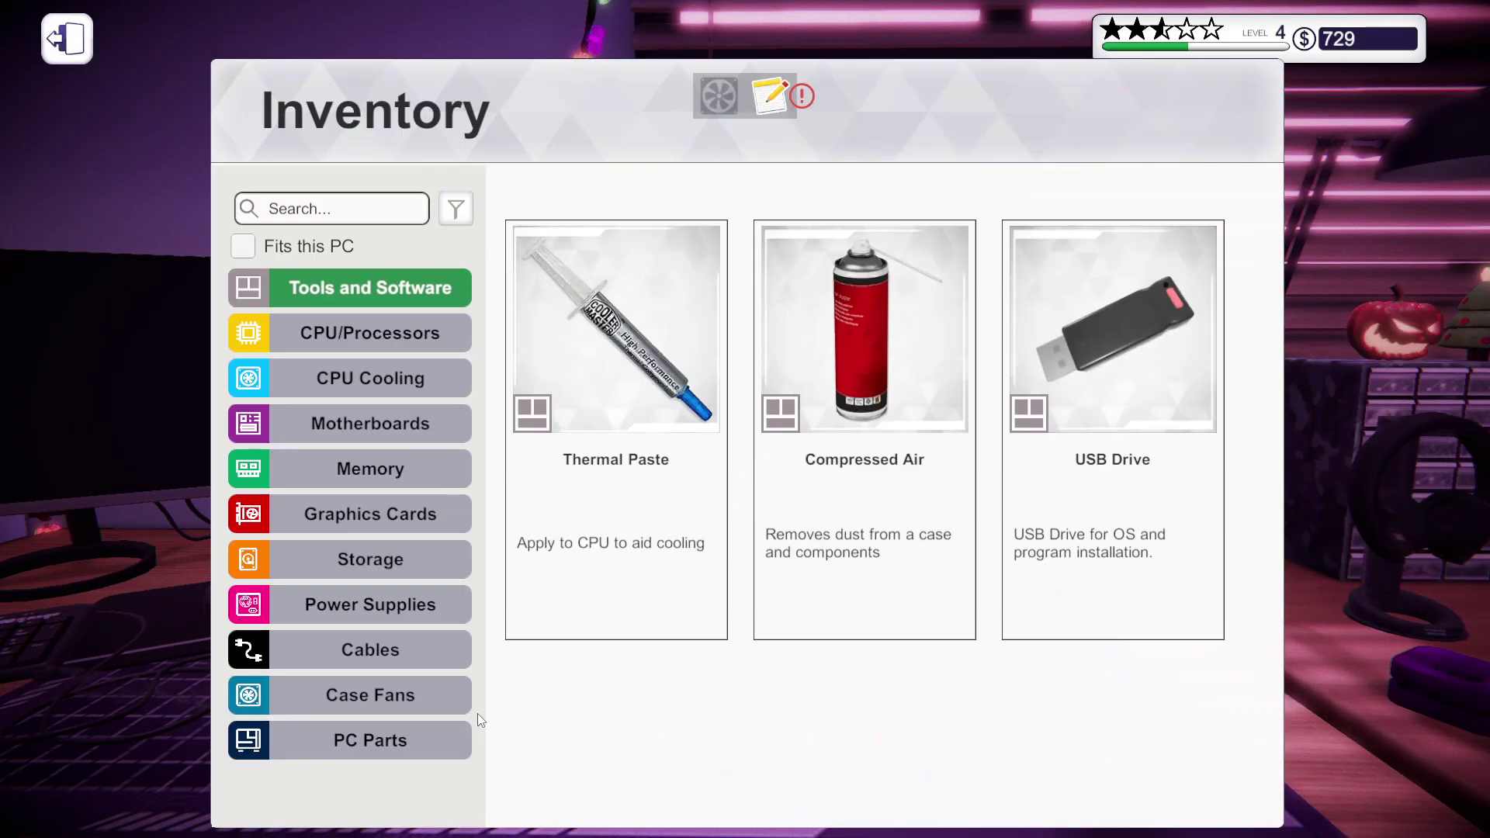
pyautogui.click(377, 504)
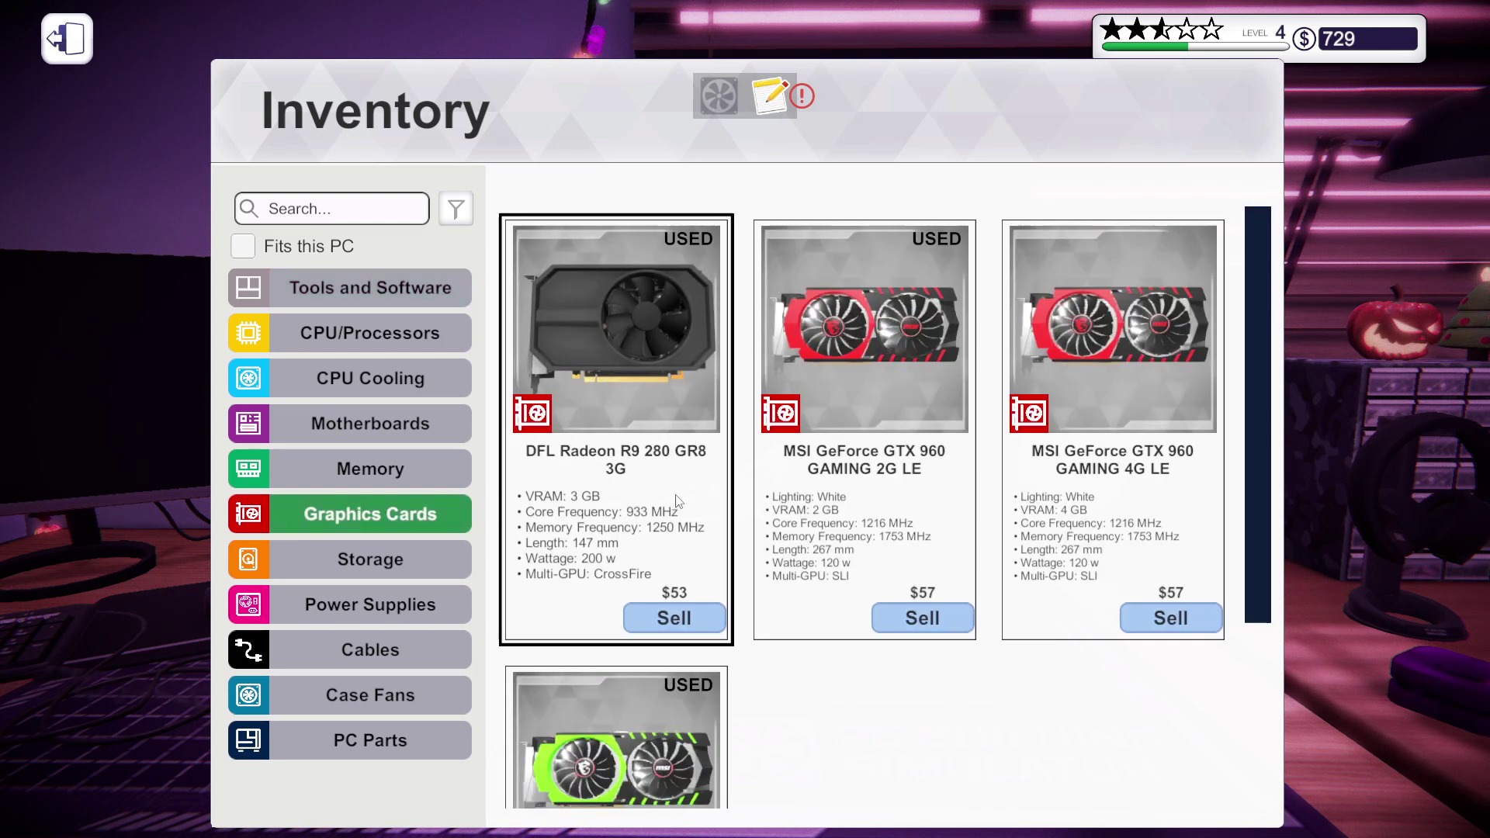
pyautogui.scroll(-1, 910, 478)
pyautogui.scroll(-1, 643, 675)
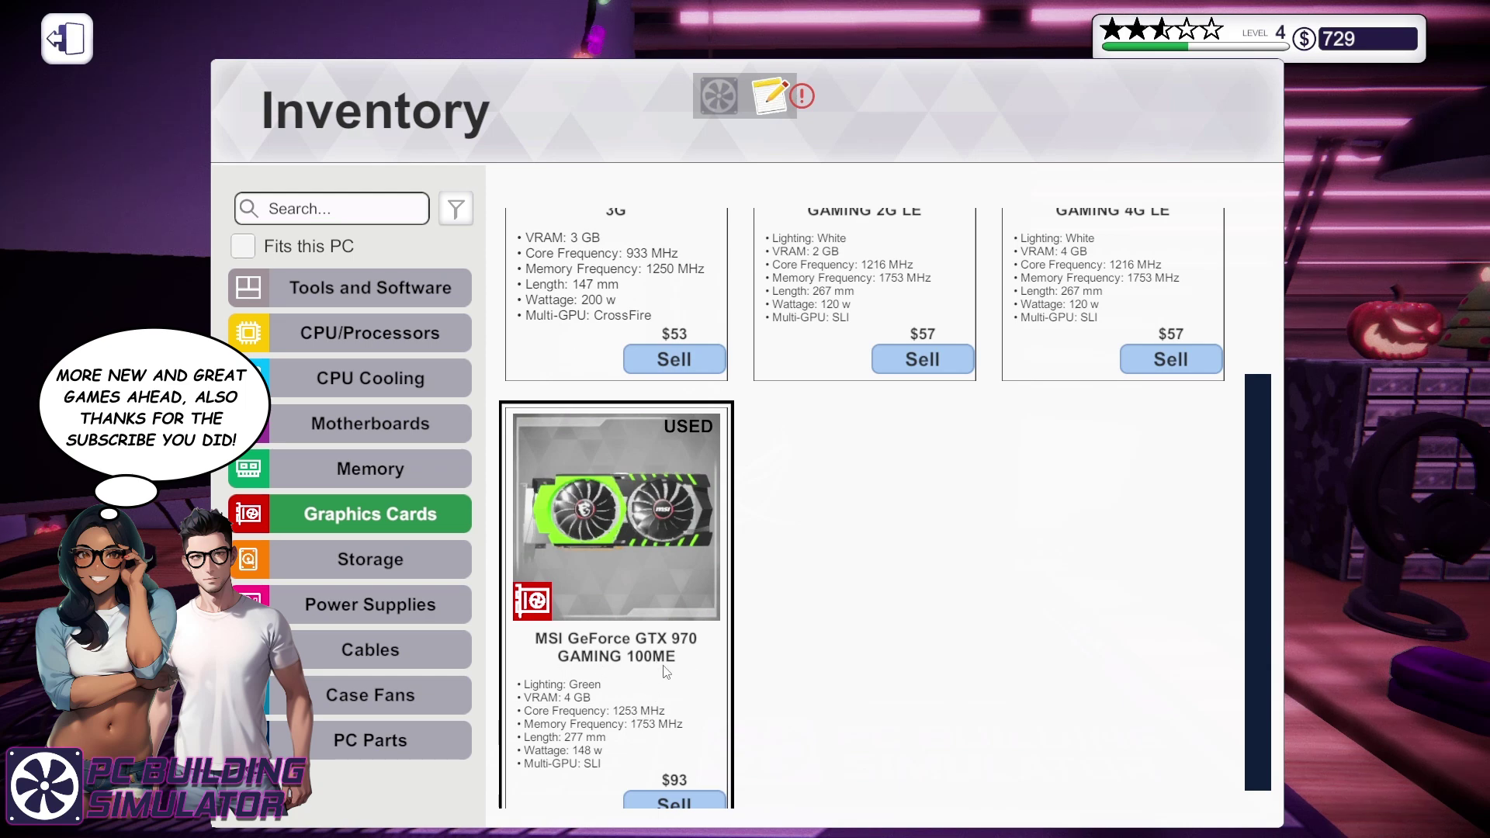
pyautogui.scroll(1, 667, 671)
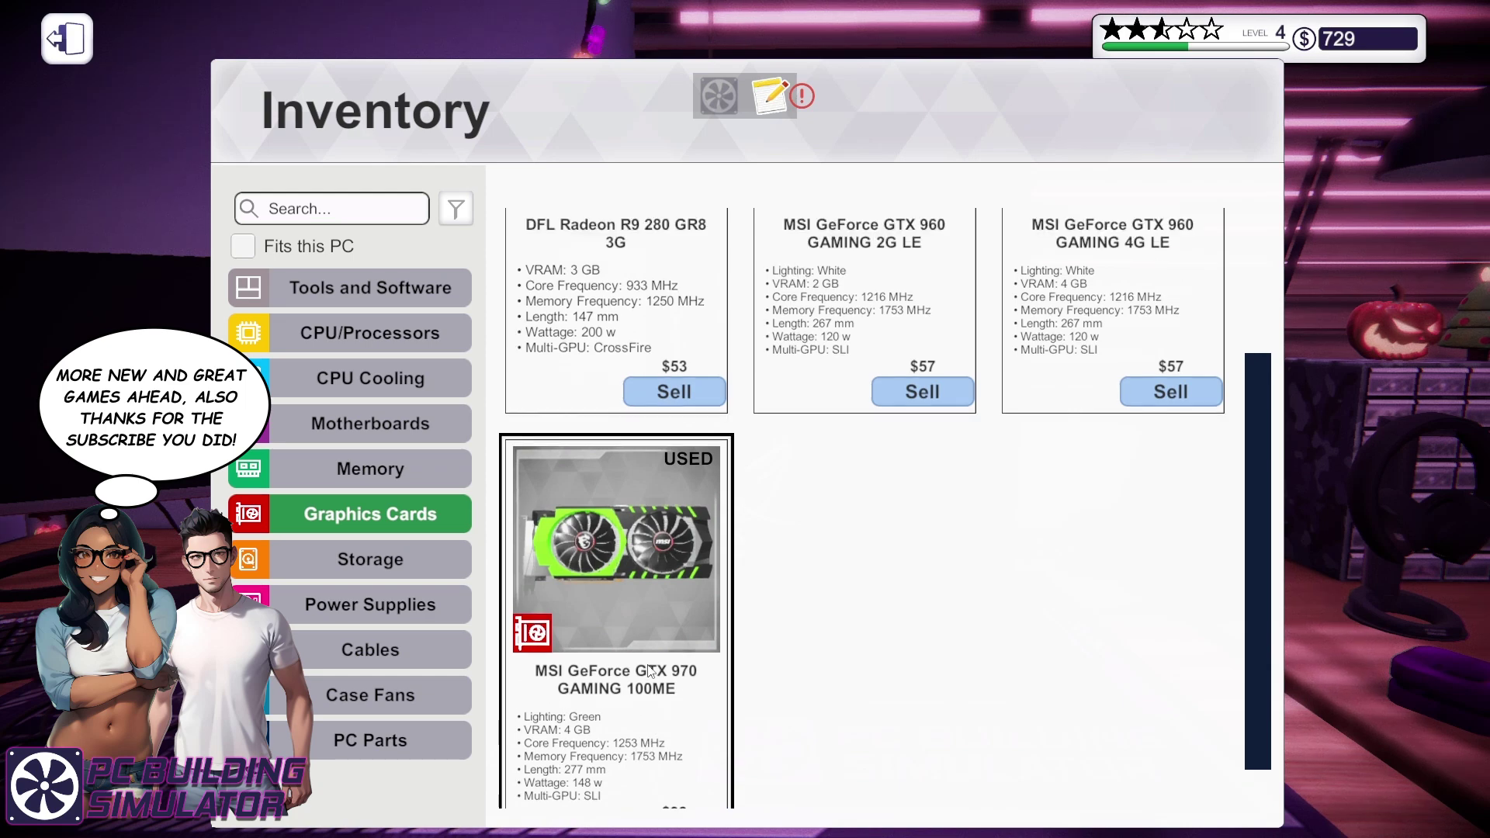
pyautogui.click(689, 694)
pyautogui.press('Tab')
pyautogui.press('Escape')
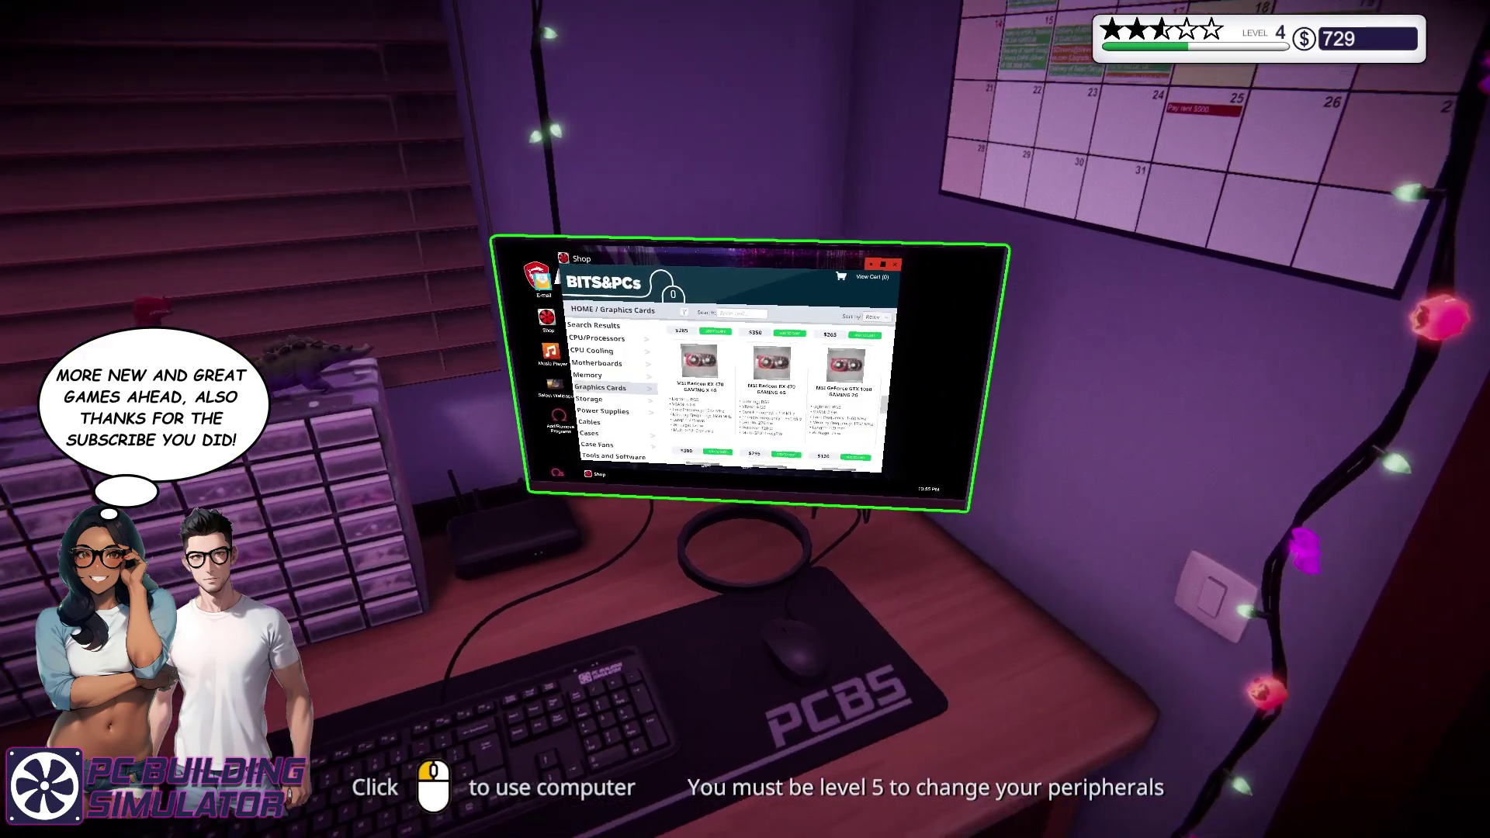
# - Buy the MSI GTX 1050 Ti GAMING X 4G with same-day delivery, leaving $464
pyautogui.click(746, 419)
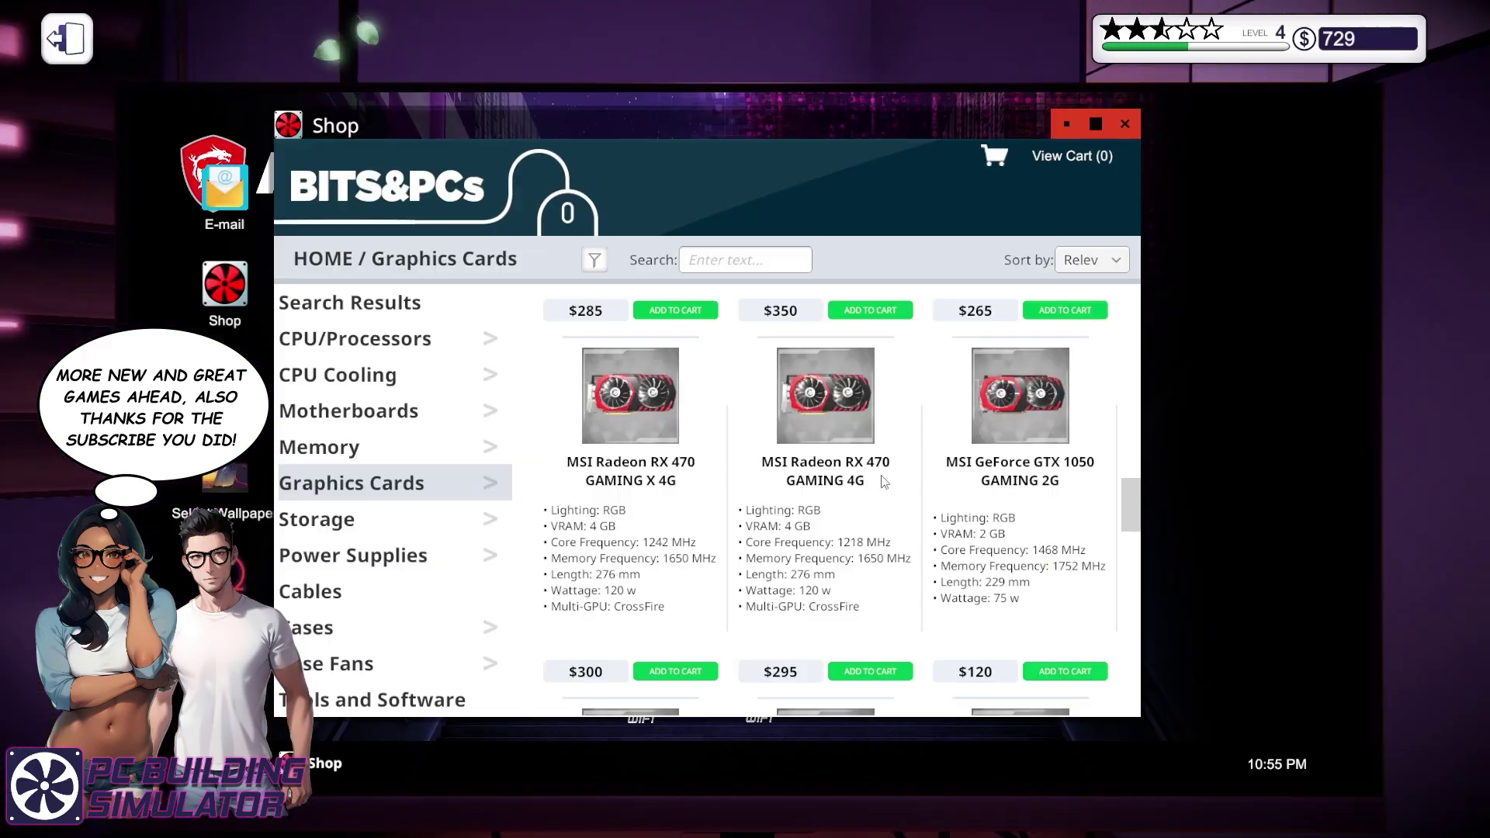
pyautogui.scroll(-1, 991, 532)
pyautogui.scroll(-2, 989, 532)
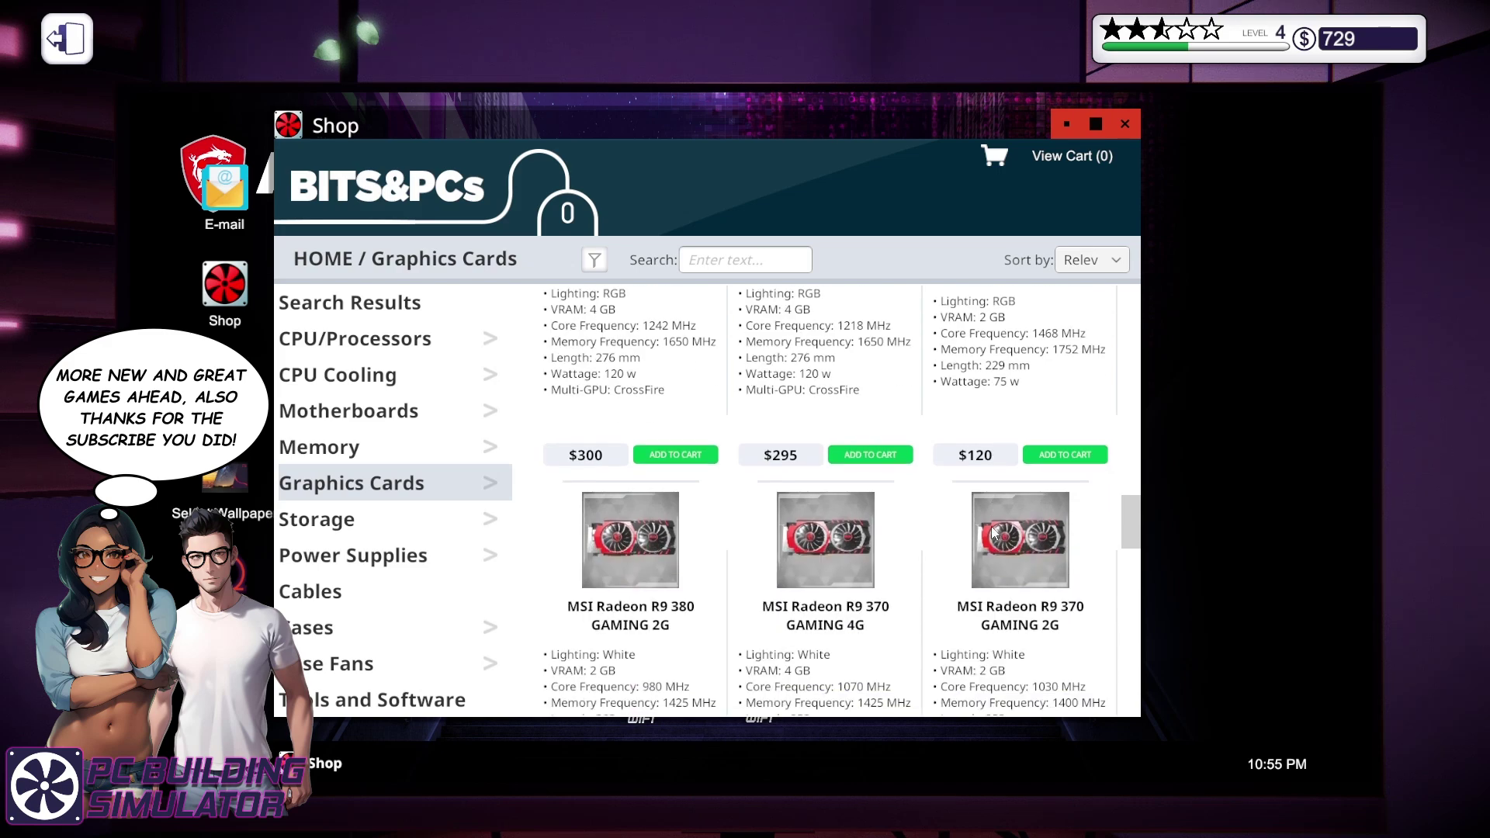
pyautogui.scroll(-2, 989, 532)
pyautogui.scroll(-1, 989, 532)
pyautogui.scroll(-2, 992, 532)
pyautogui.scroll(-2, 992, 532)
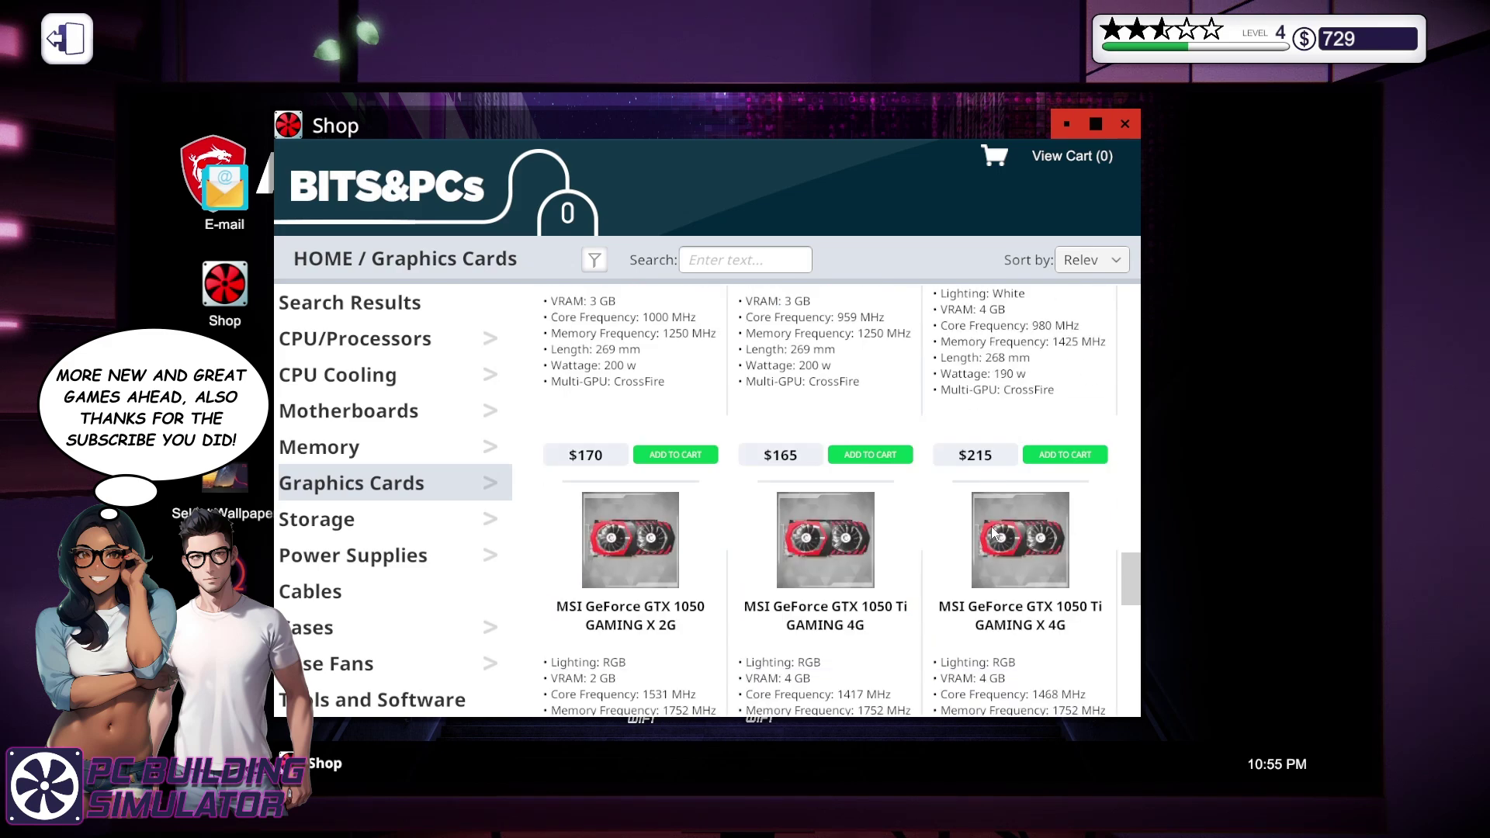
pyautogui.scroll(-2, 992, 532)
pyautogui.scroll(-2, 992, 531)
pyautogui.scroll(1, 991, 532)
pyautogui.scroll(2, 991, 532)
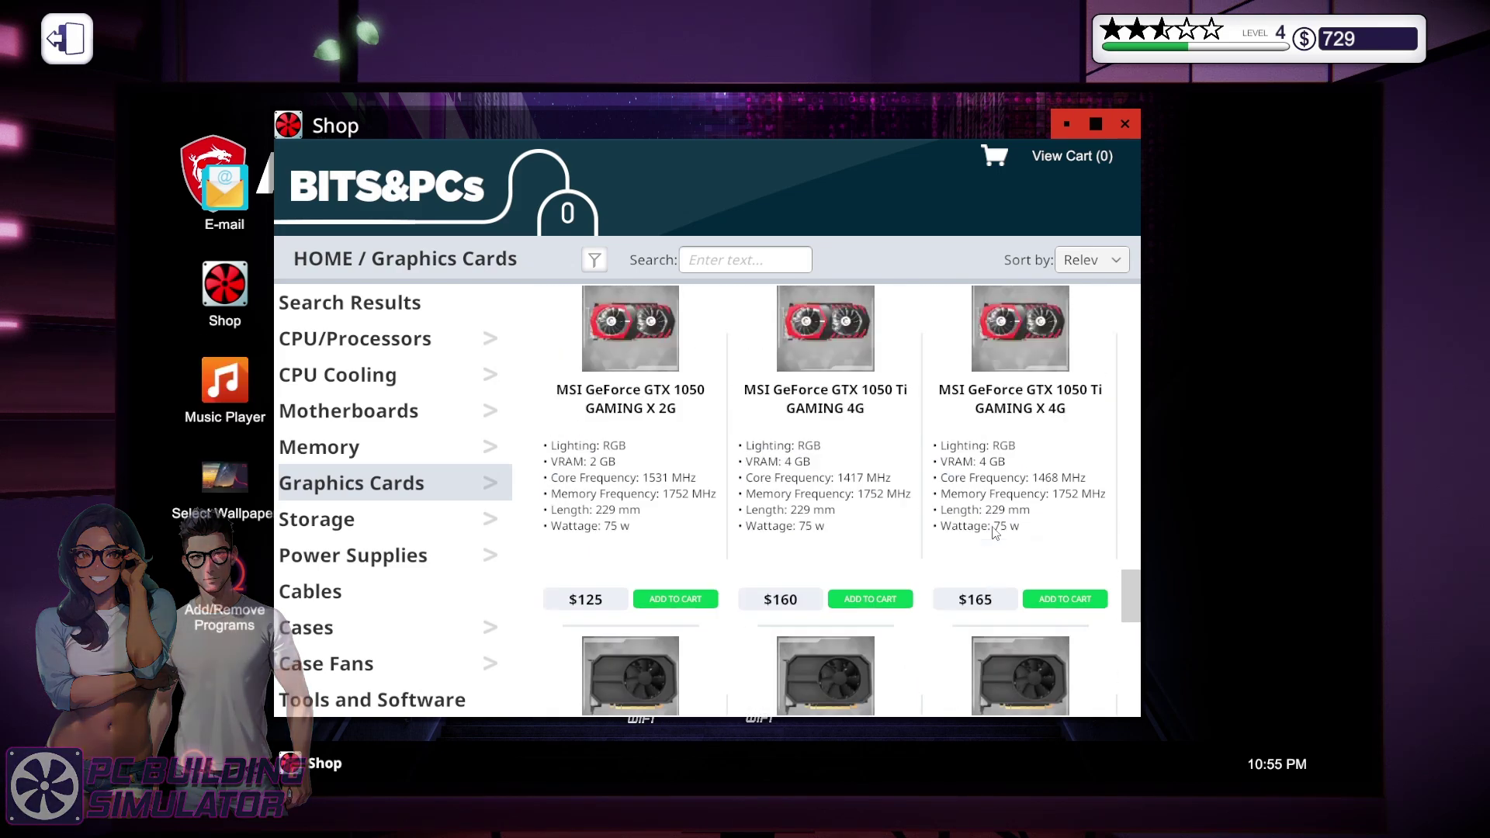
pyautogui.scroll(1, 993, 532)
pyautogui.scroll(-1, 993, 532)
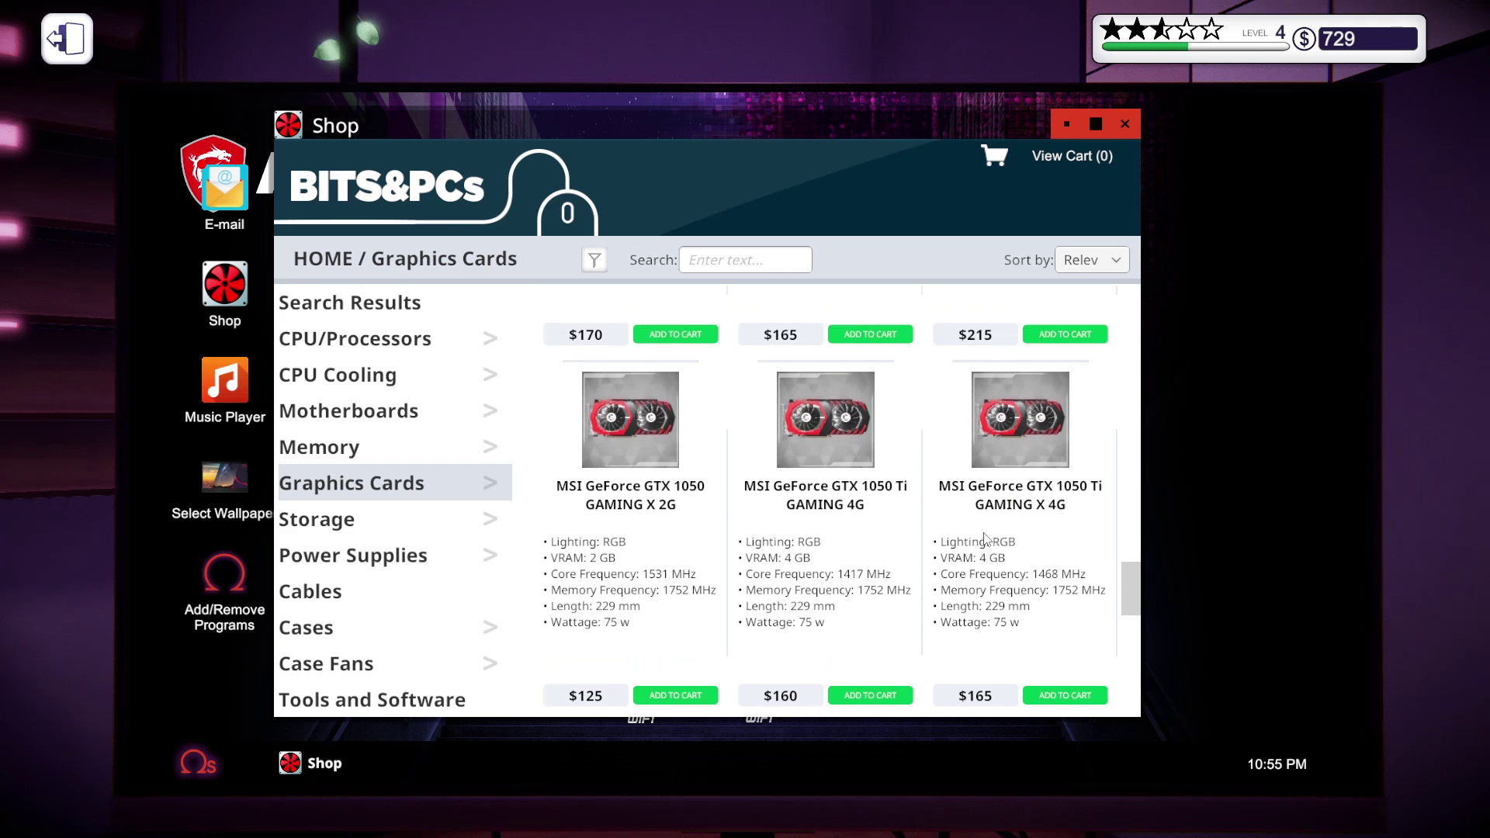
pyautogui.scroll(1, 993, 542)
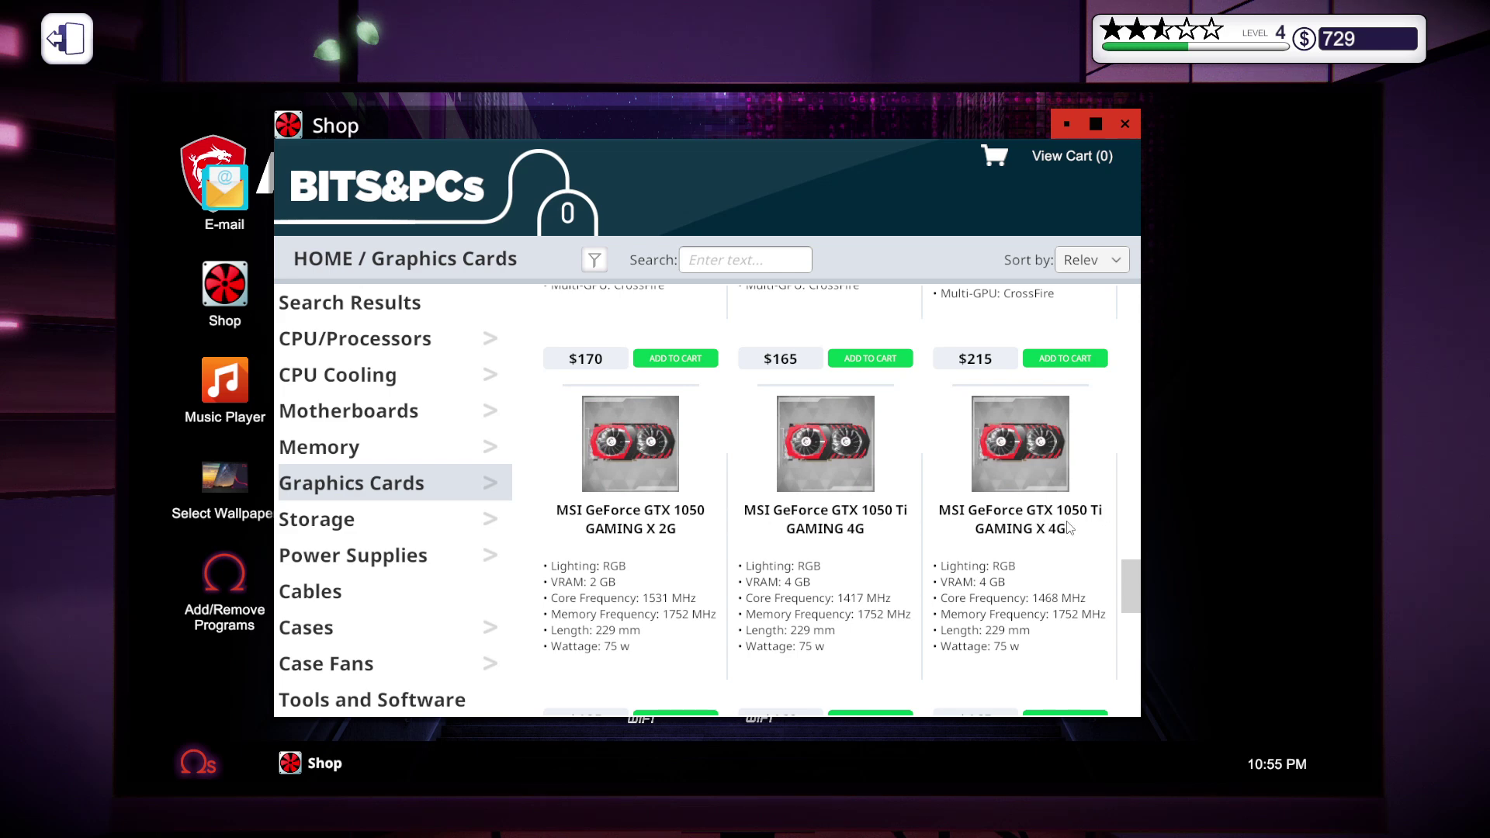
pyautogui.scroll(-1, 1019, 539)
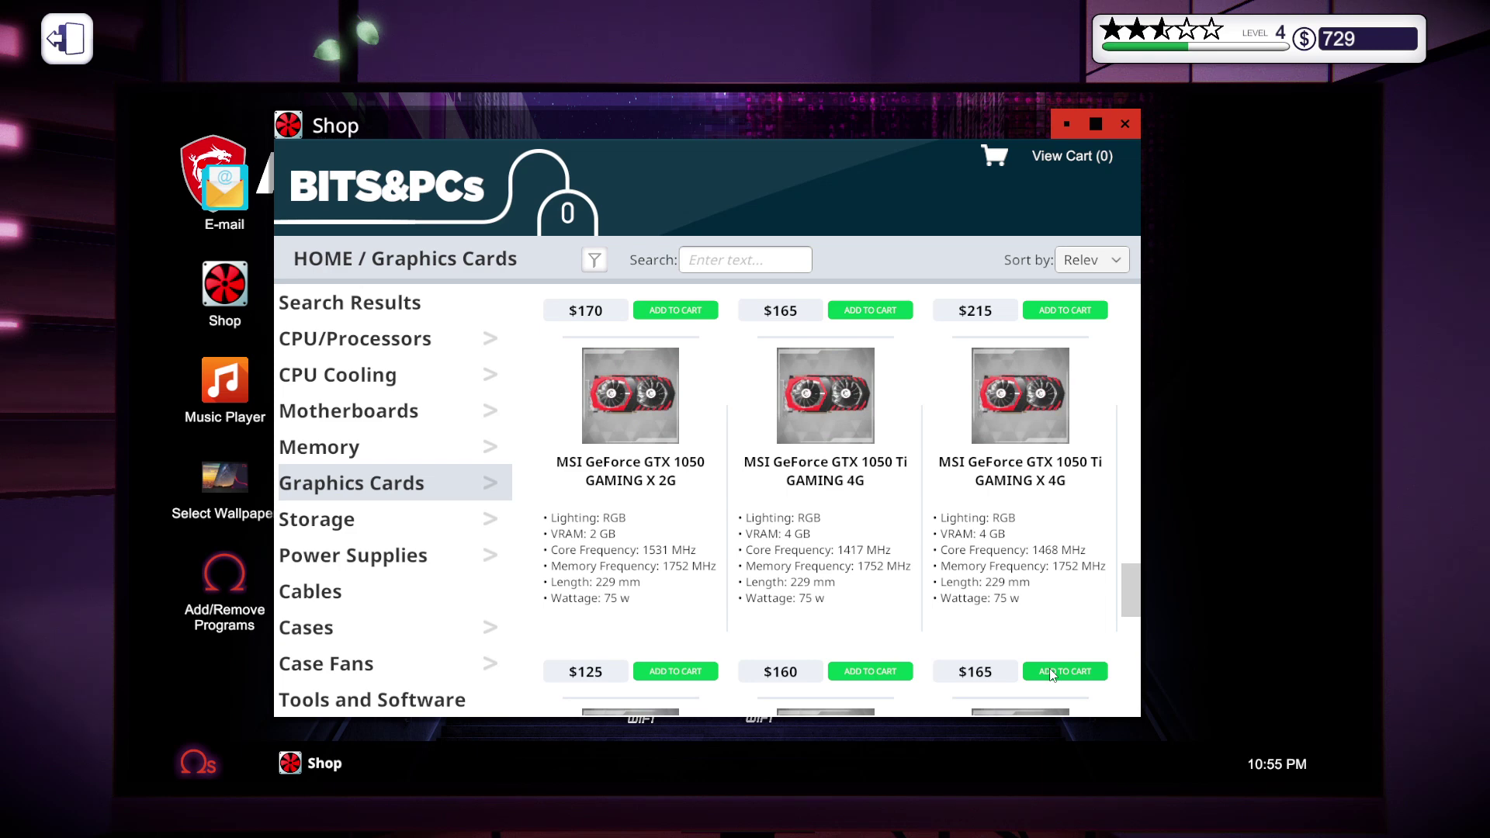
pyautogui.click(1053, 675)
pyautogui.click(1071, 156)
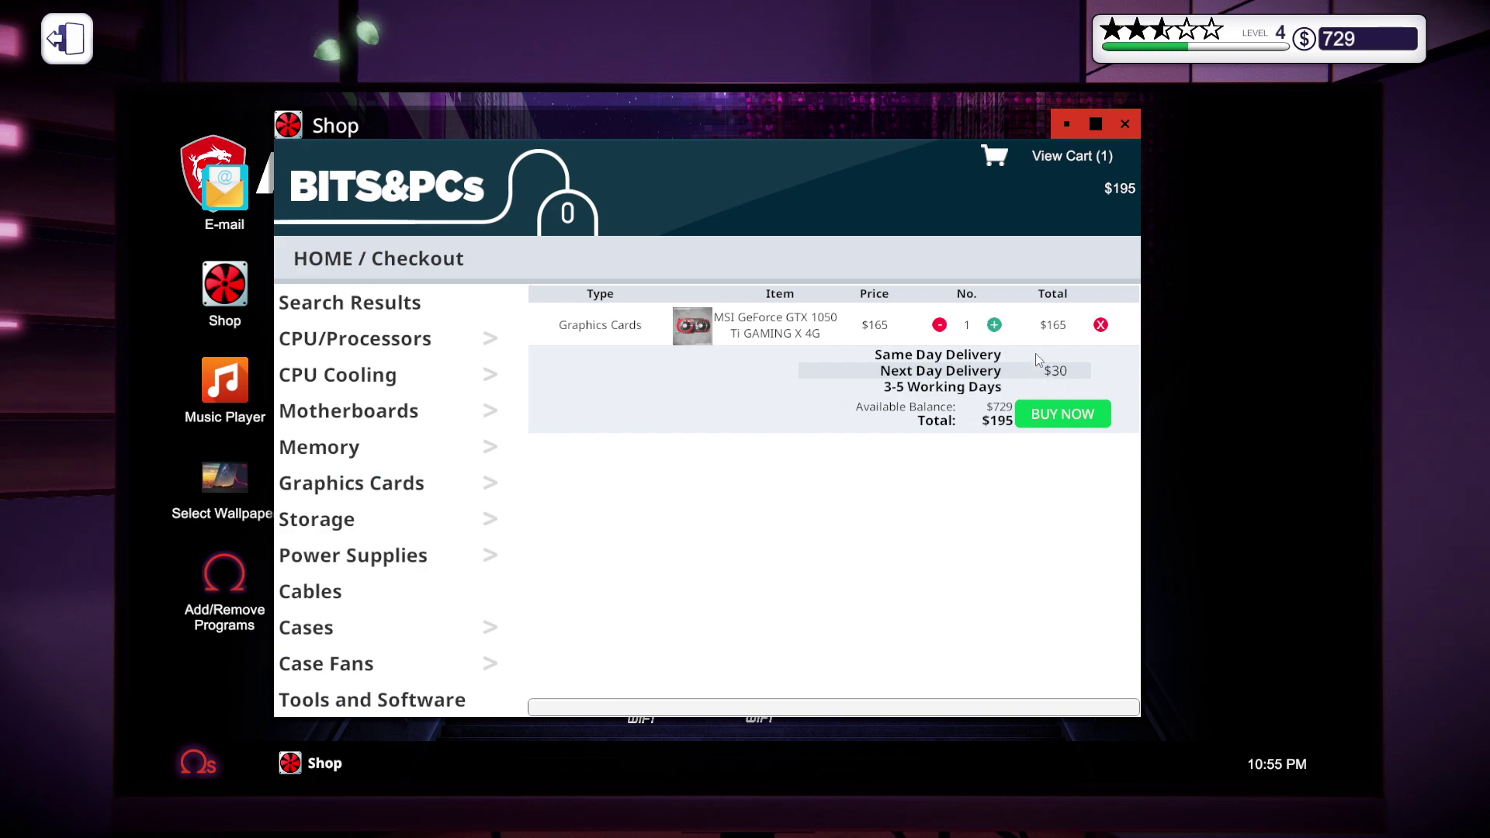
pyautogui.click(976, 354)
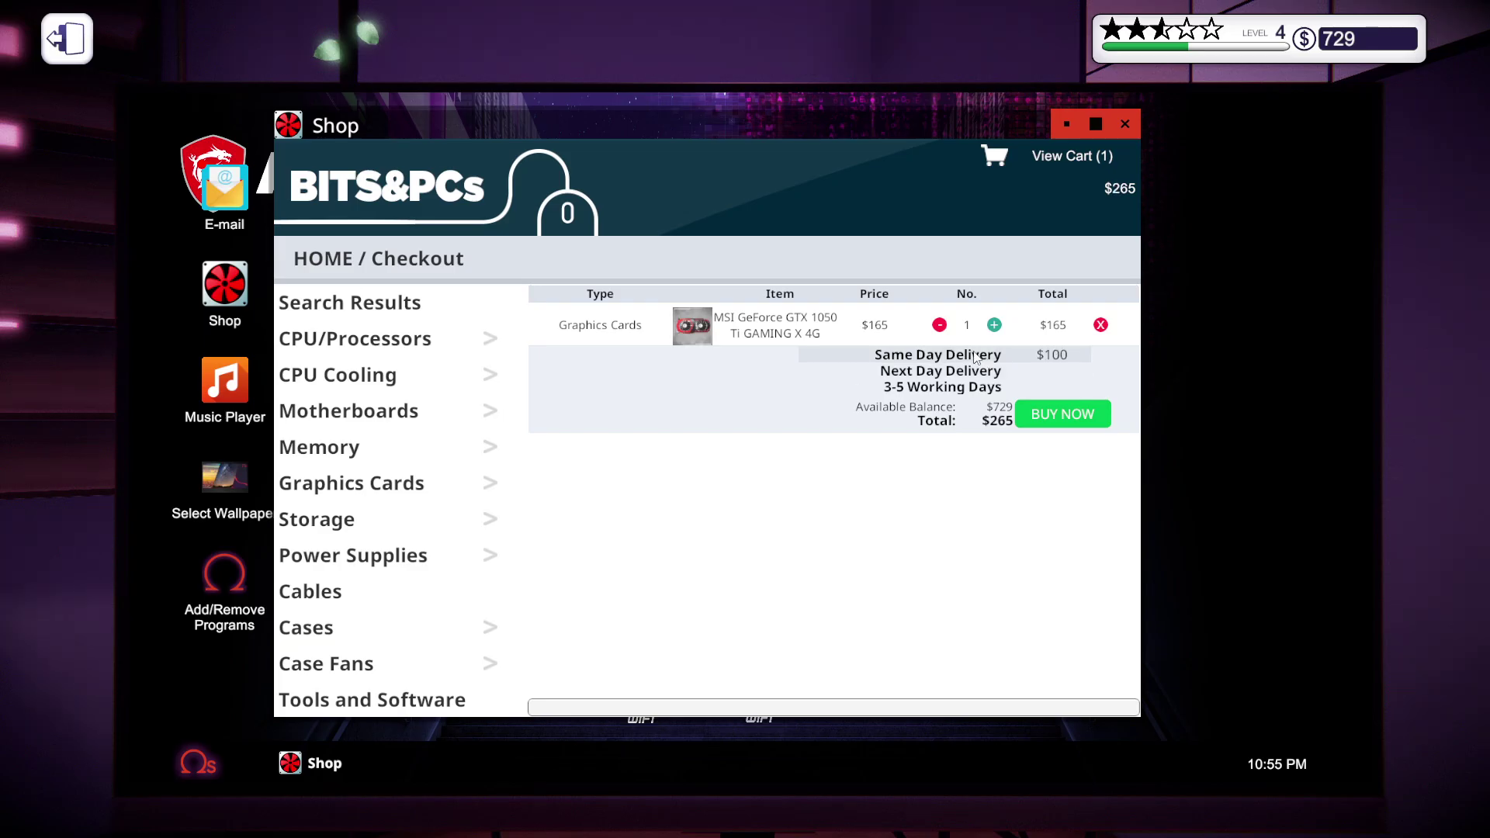
pyautogui.click(1054, 409)
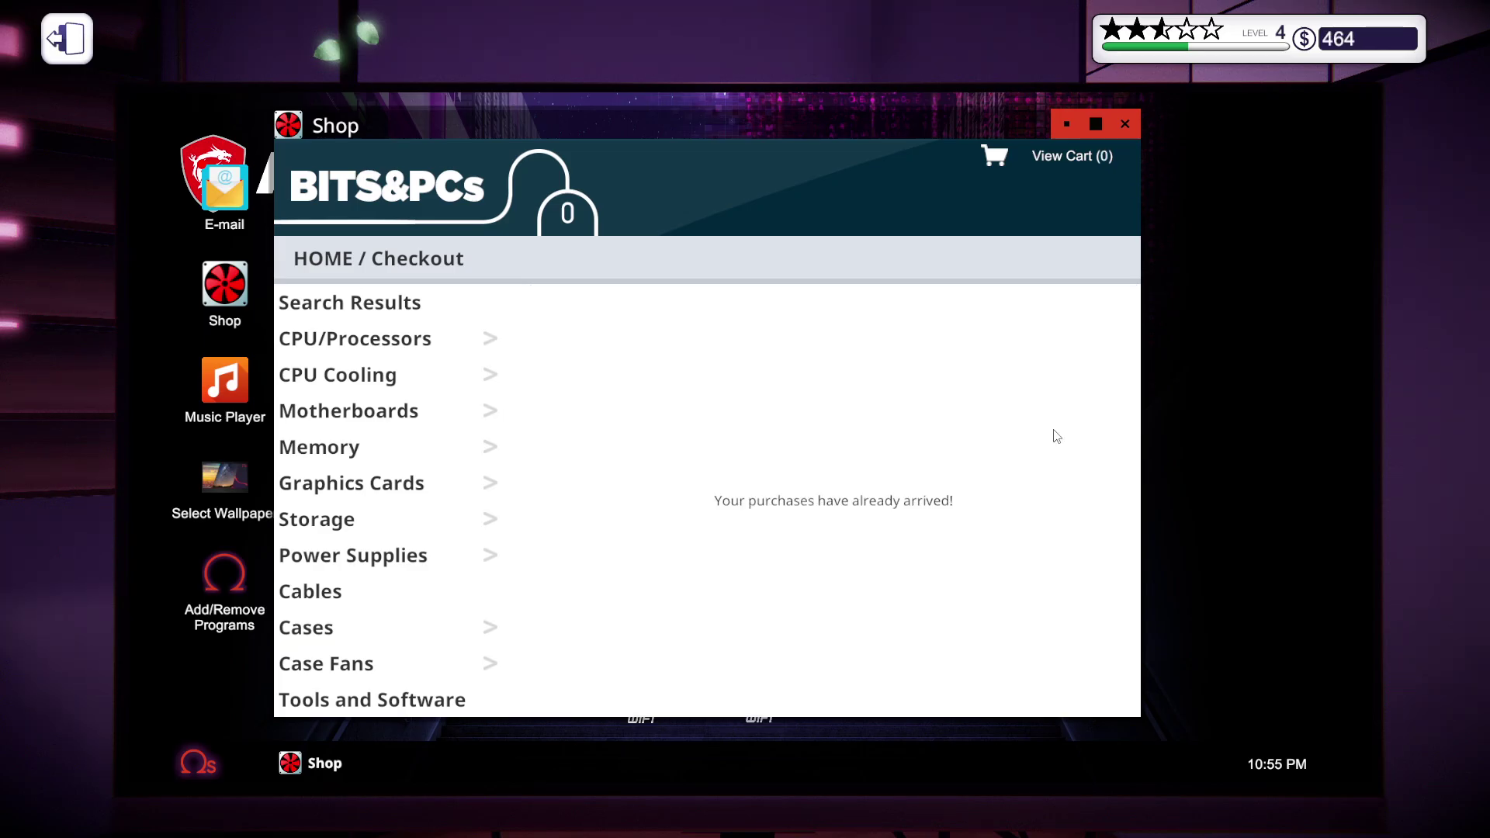
pyautogui.press('Escape')
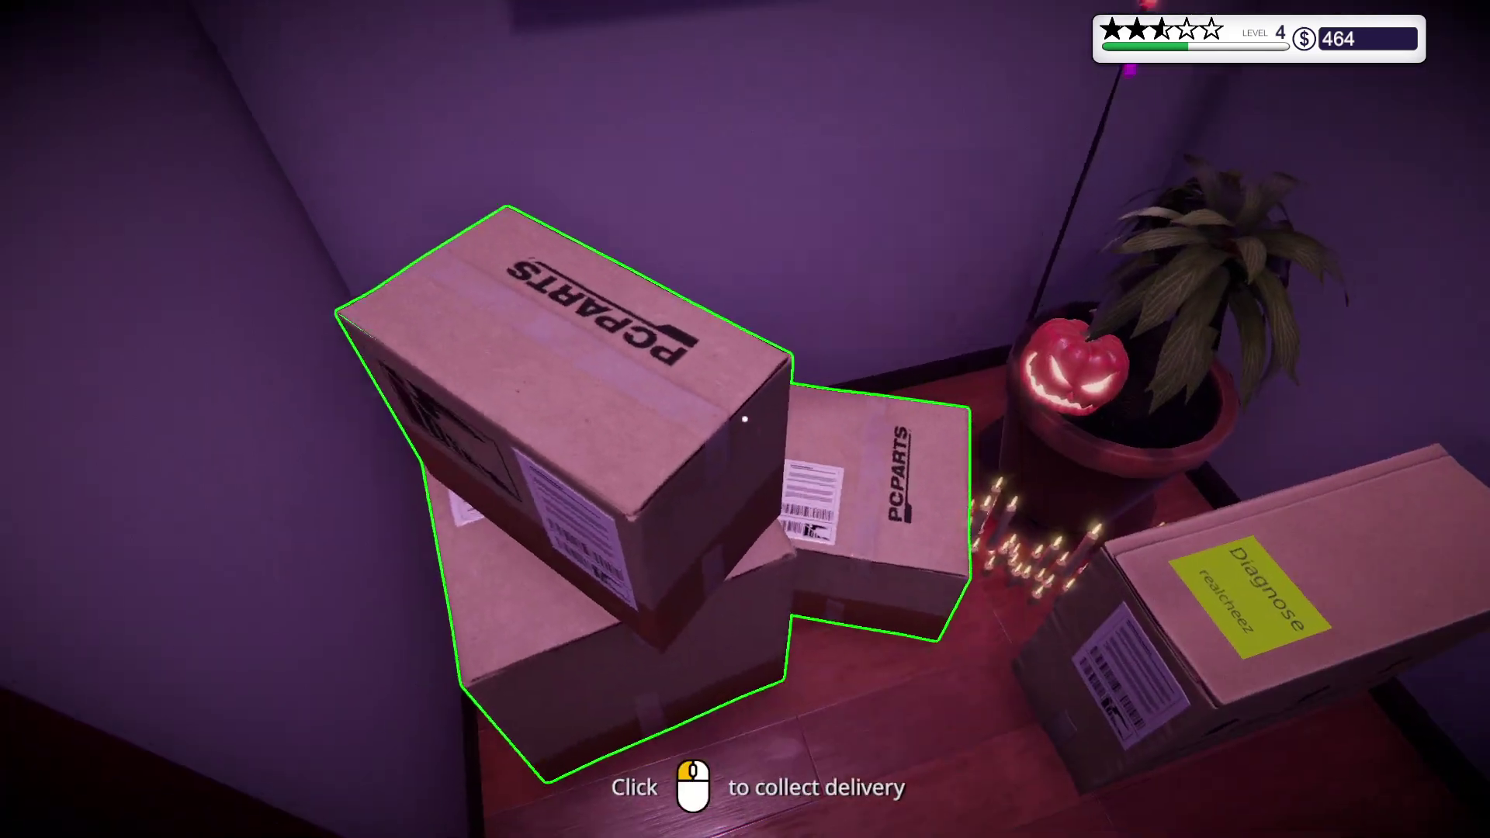
# - Collect the delivery boxes and bring up the inventory's Graphics Cards for the customer PC
pyautogui.click(745, 420)
pyautogui.press('Escape')
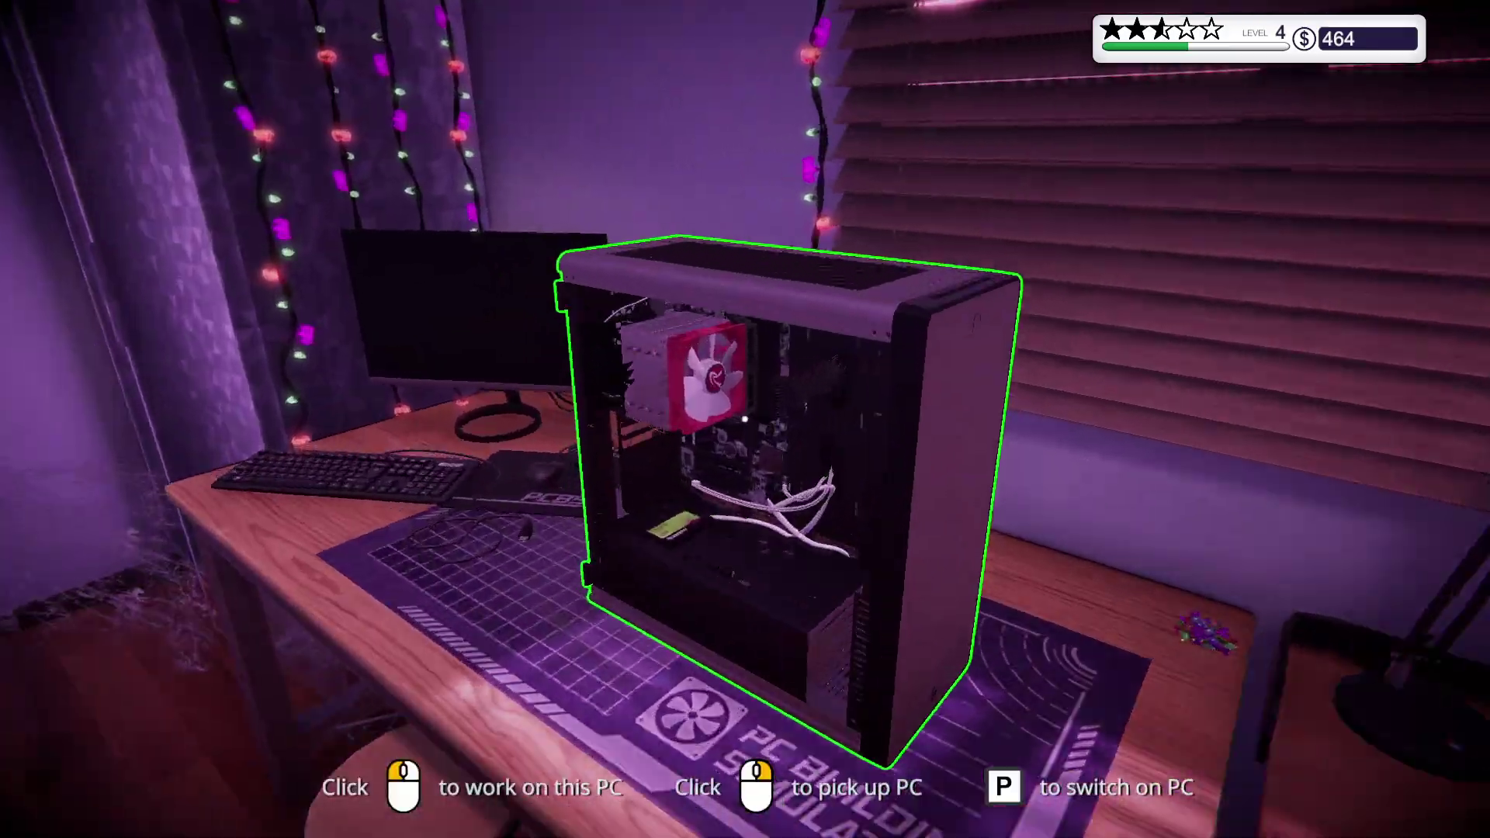
pyautogui.click(746, 419)
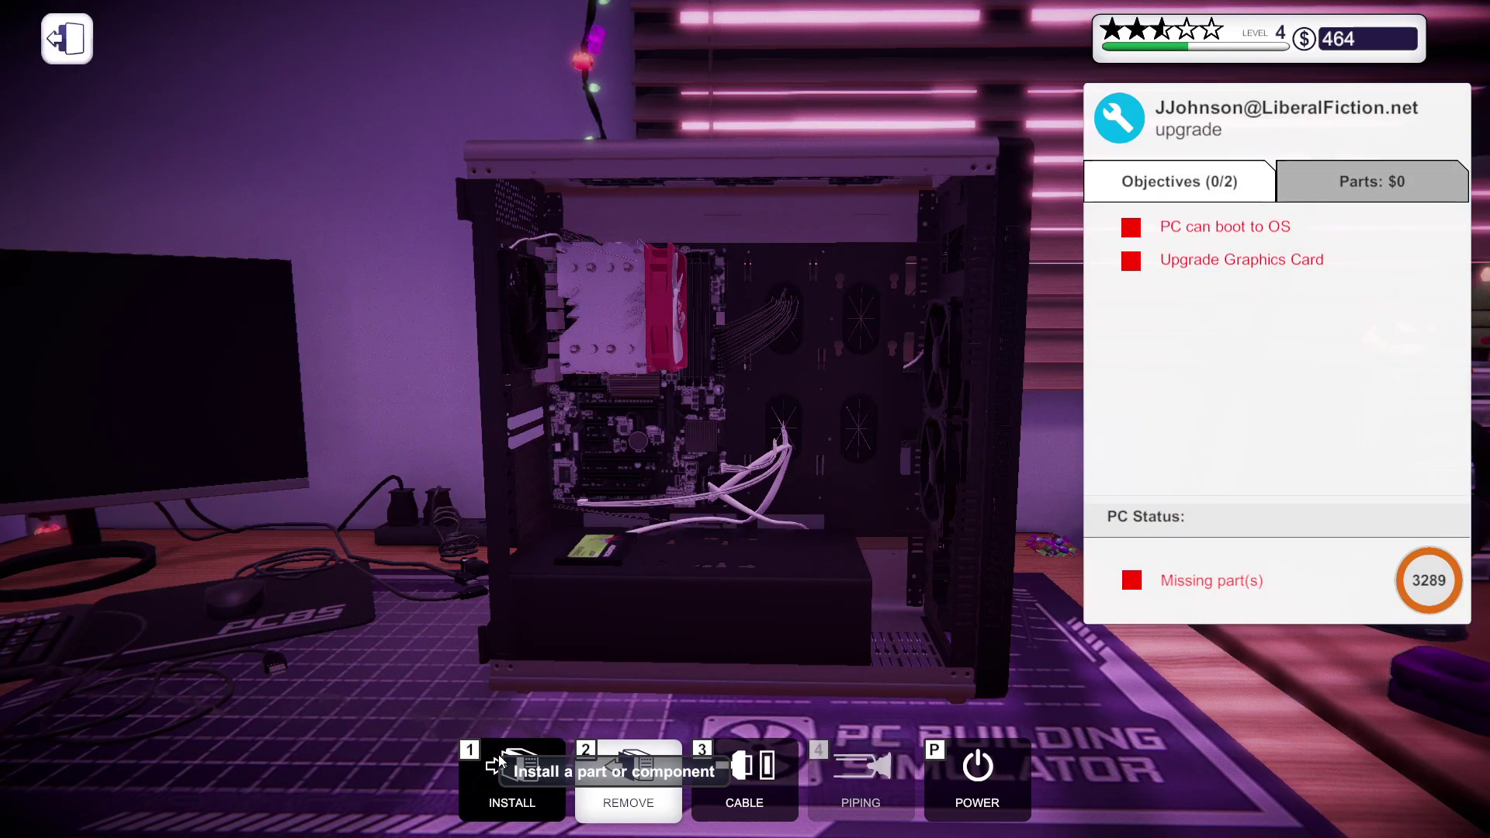
pyautogui.click(513, 775)
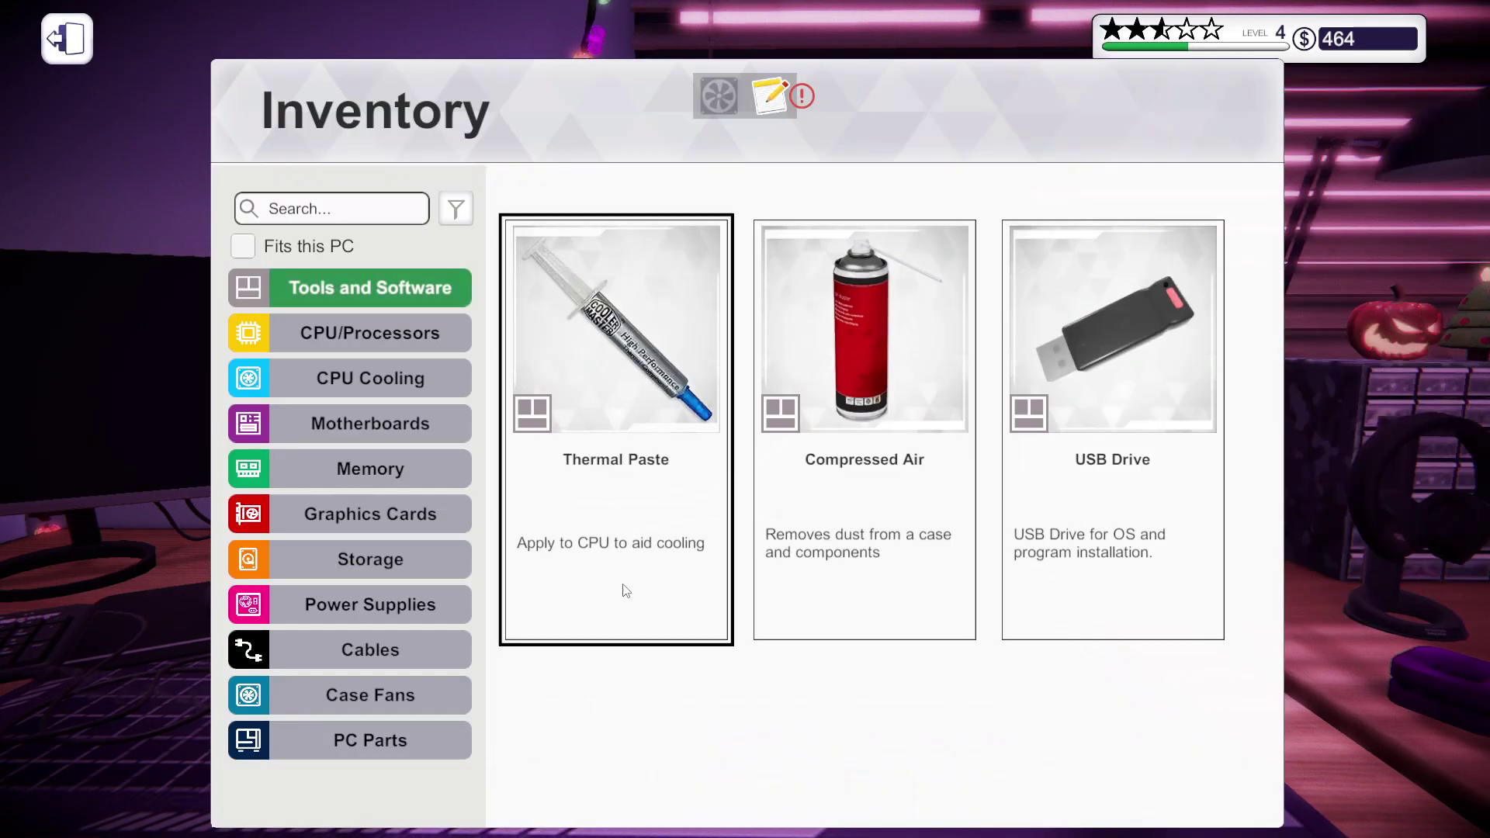
pyautogui.click(331, 505)
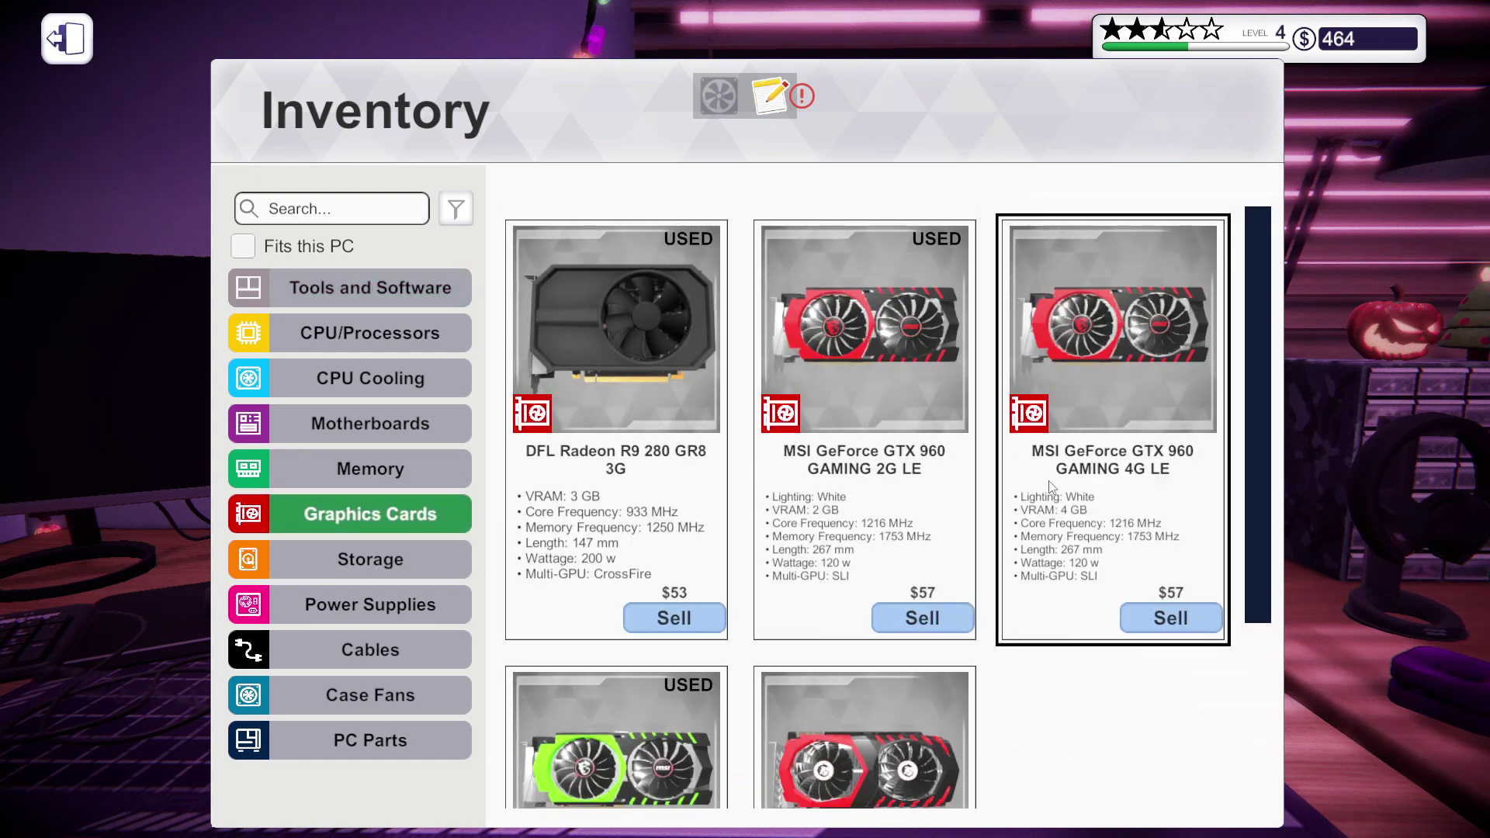
pyautogui.scroll(-2, 1099, 503)
# - Seat the GTX 1050 Ti in the PCIe slot, cable it to the power supply, and recheck inventory
pyautogui.click(864, 722)
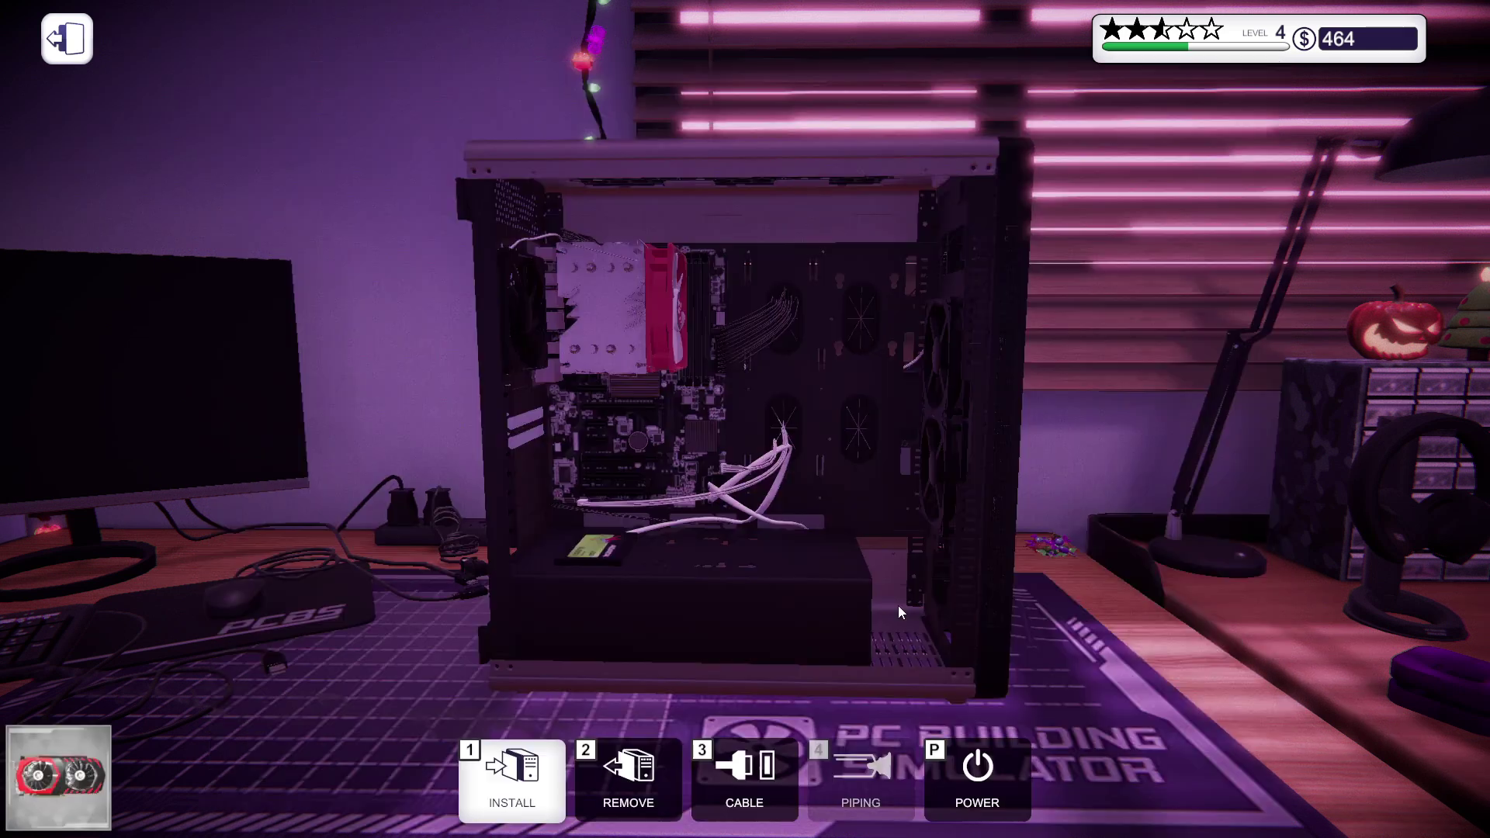
pyautogui.click(598, 460)
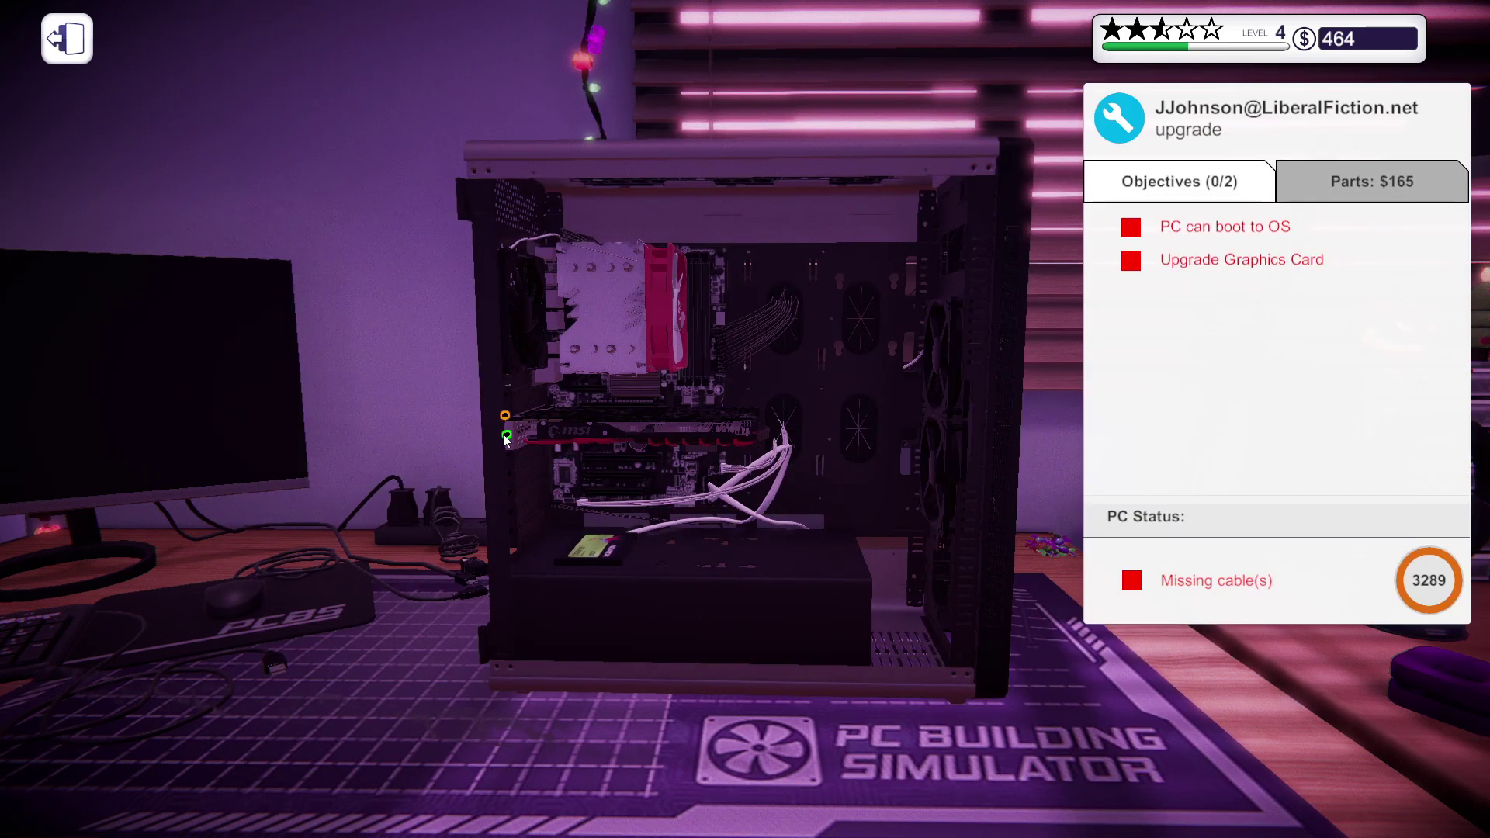
pyautogui.press('2')
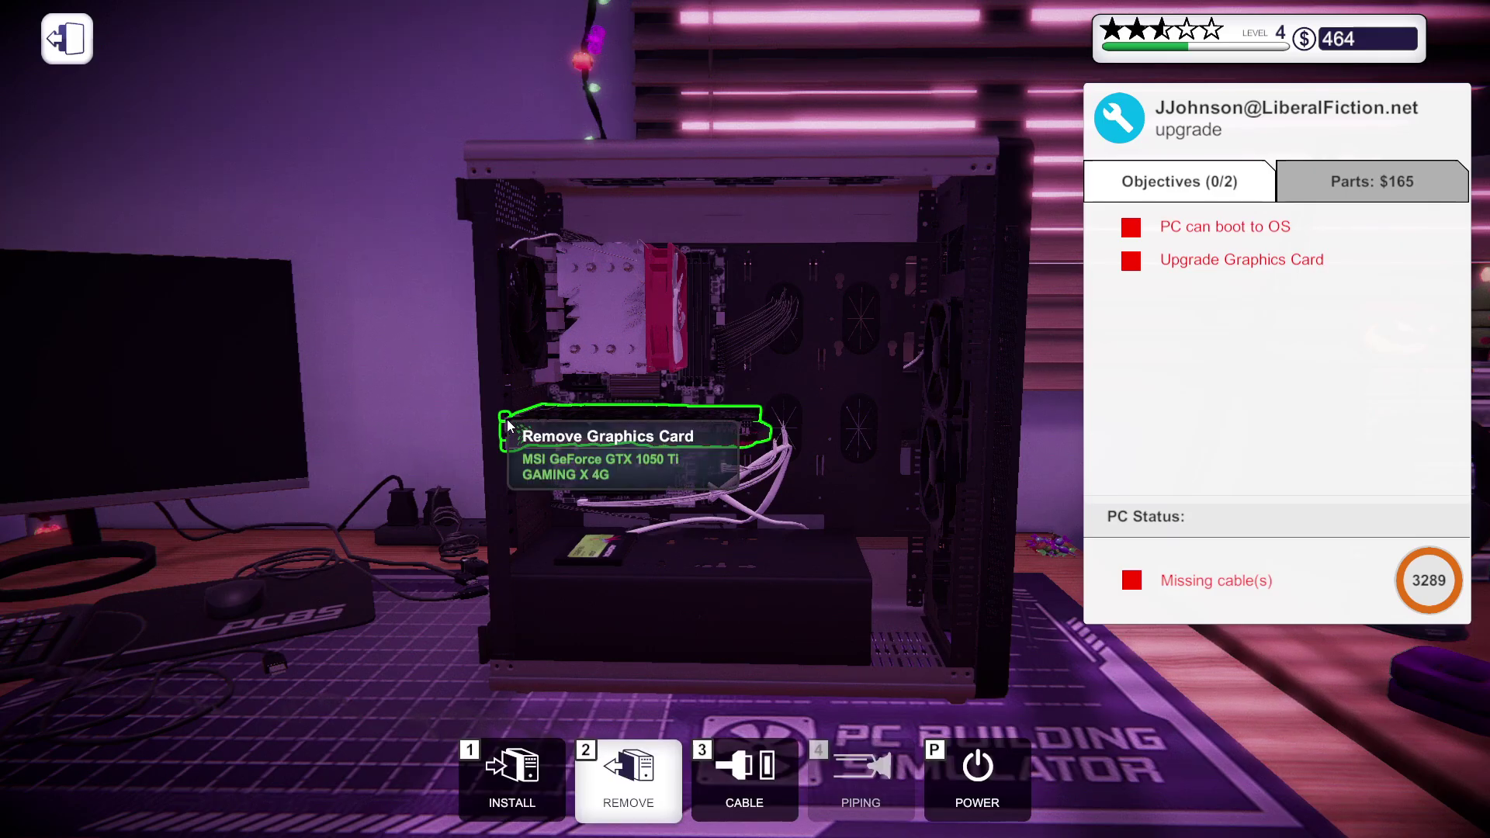
pyautogui.click(744, 775)
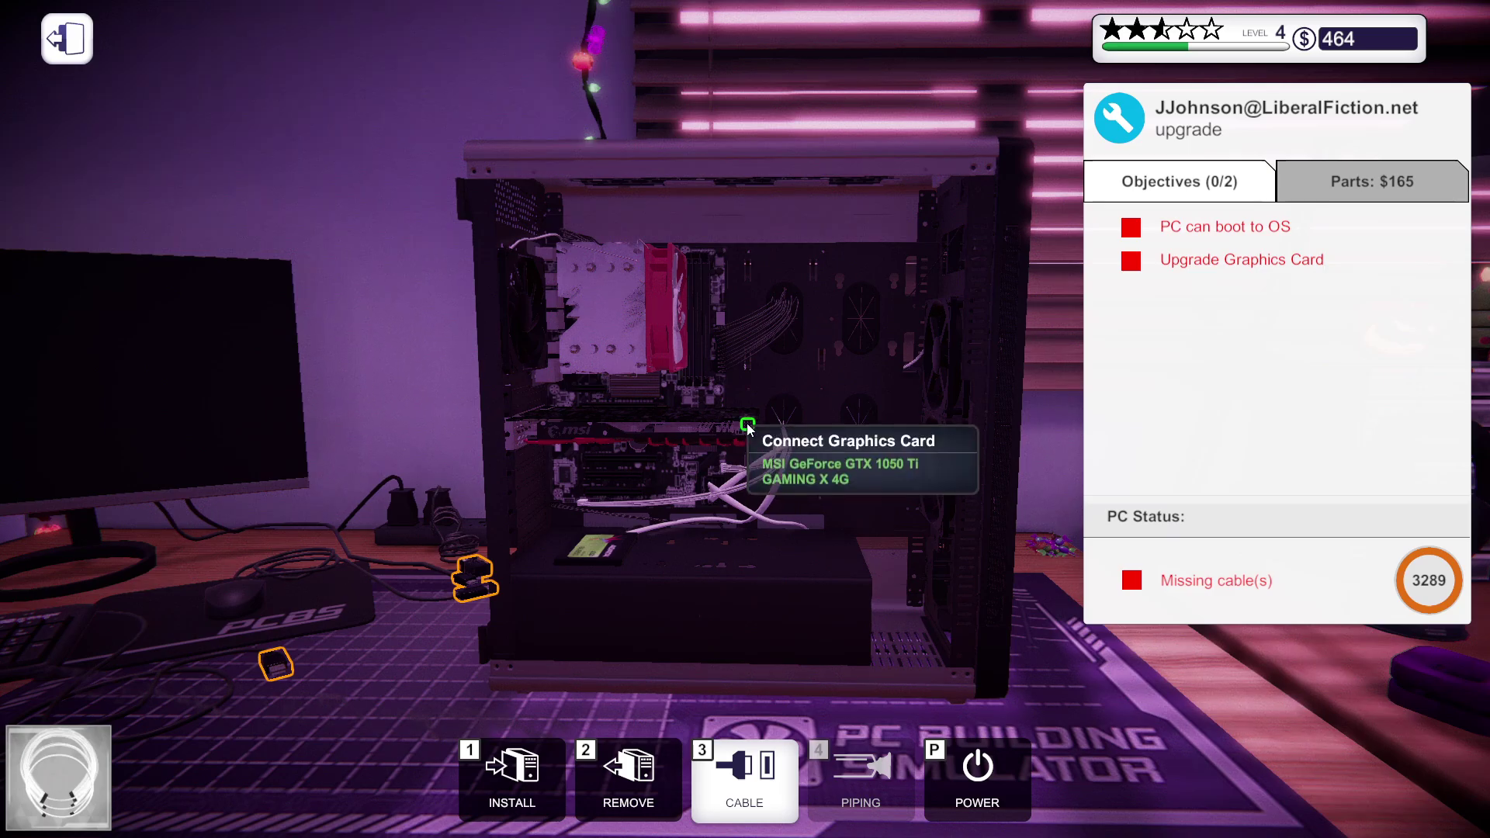
pyautogui.click(742, 621)
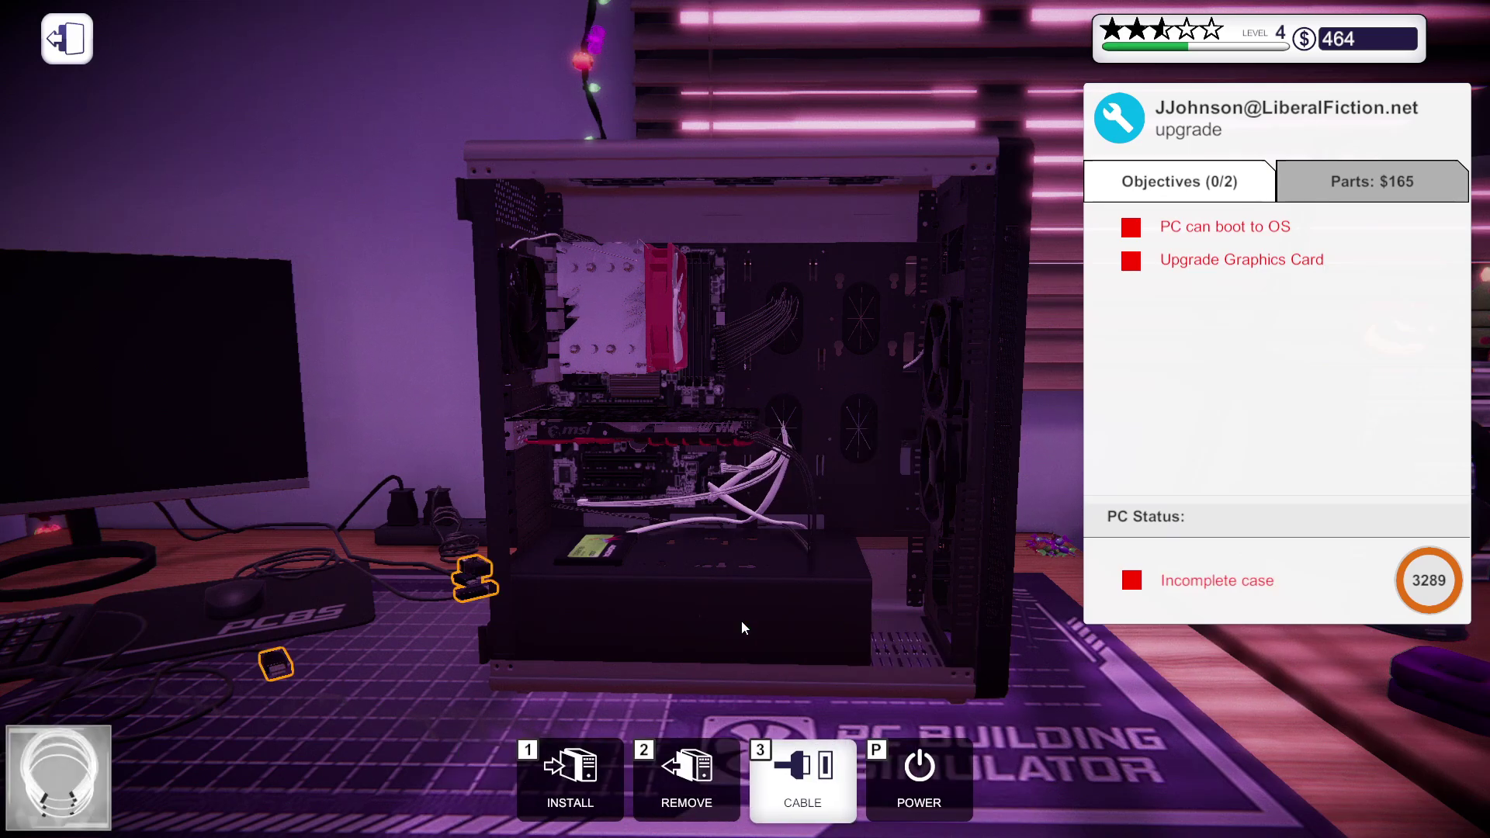
pyautogui.click(803, 765)
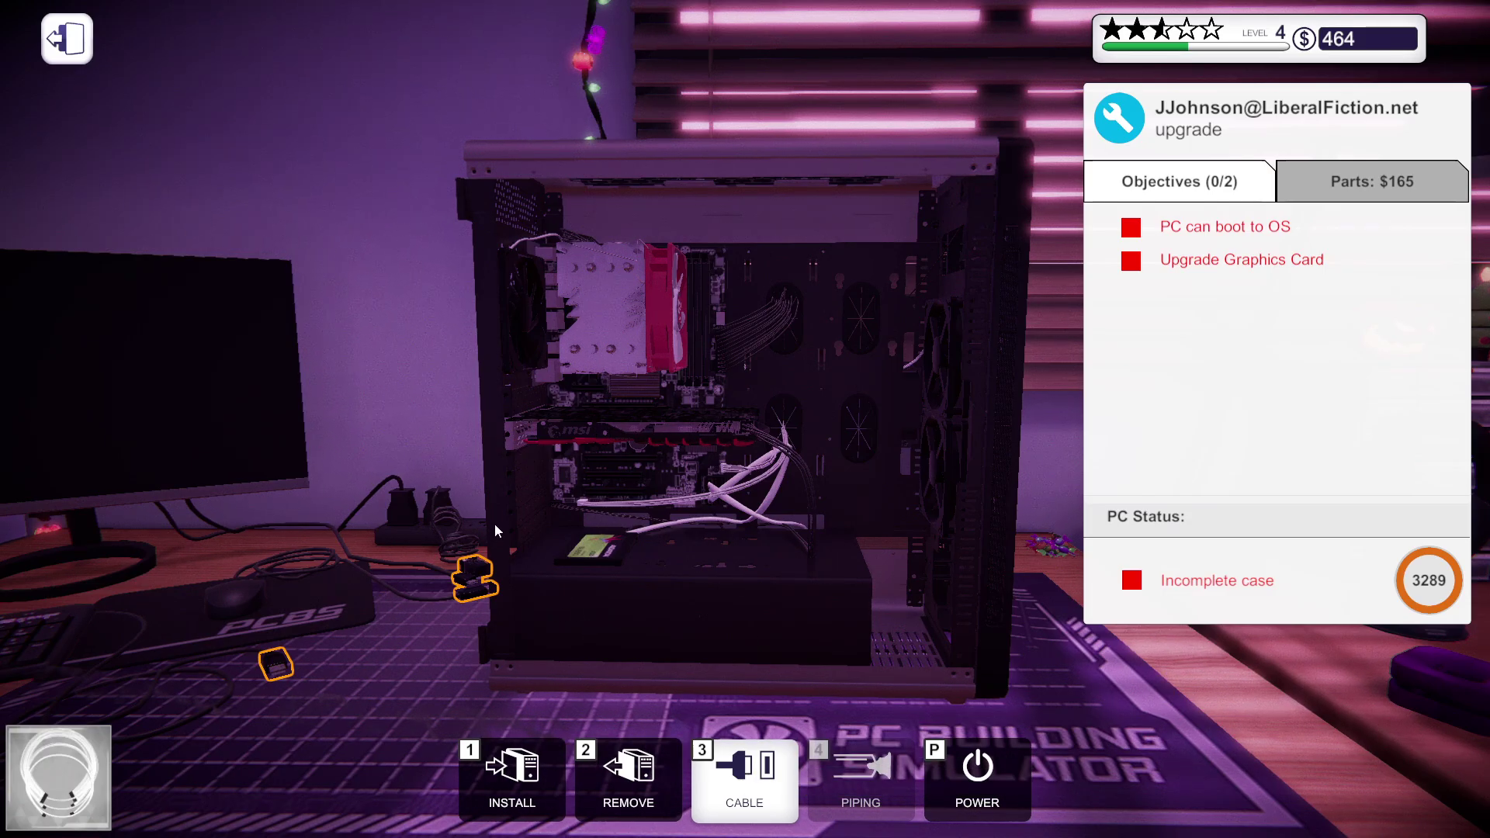
pyautogui.click(513, 774)
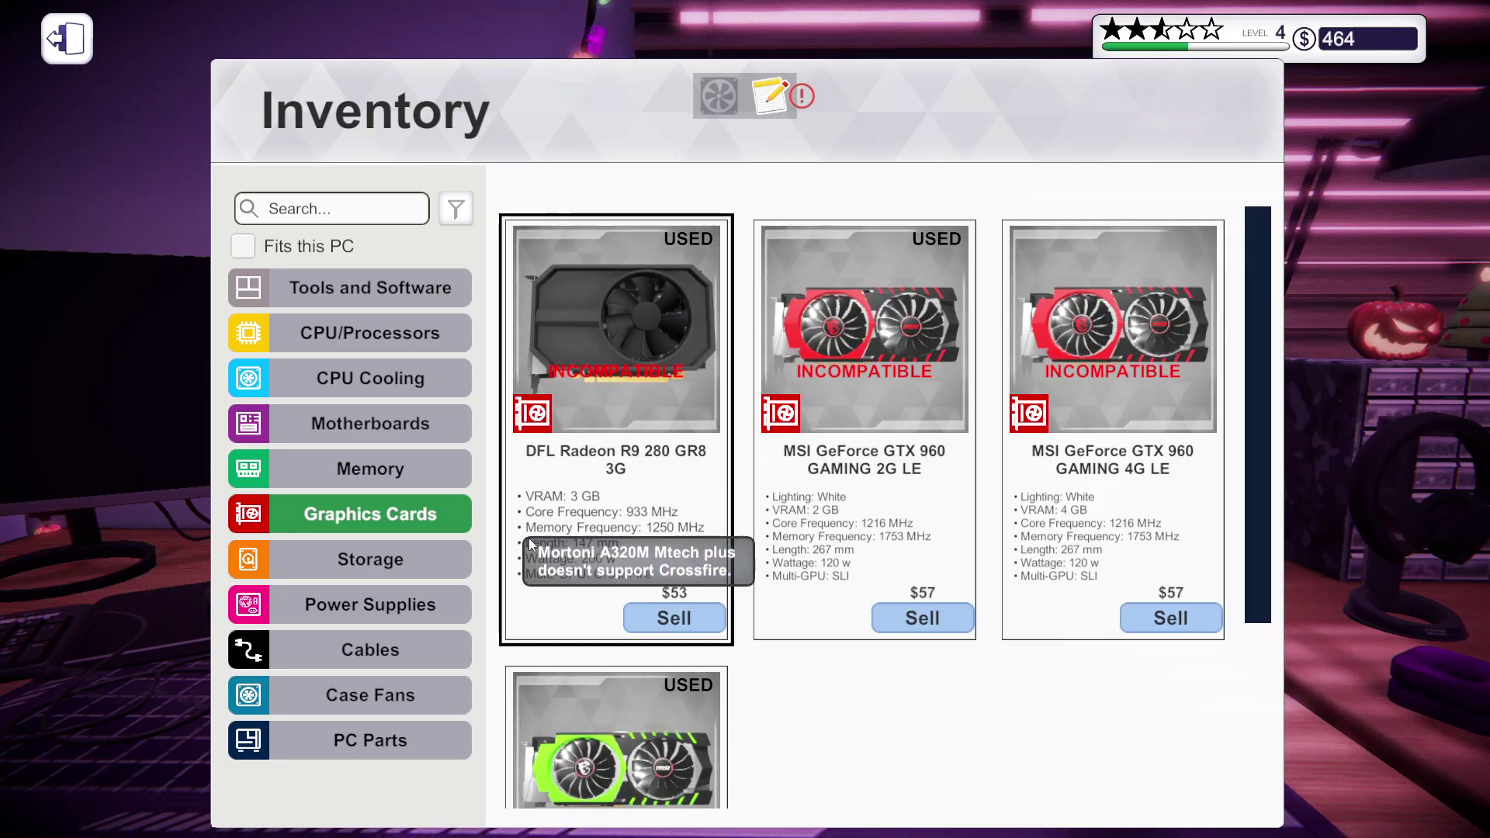
pyautogui.press('Escape')
# - Unplug the graphics card's power cable and attach a spare PCI Lock to the case
pyautogui.click(722, 454)
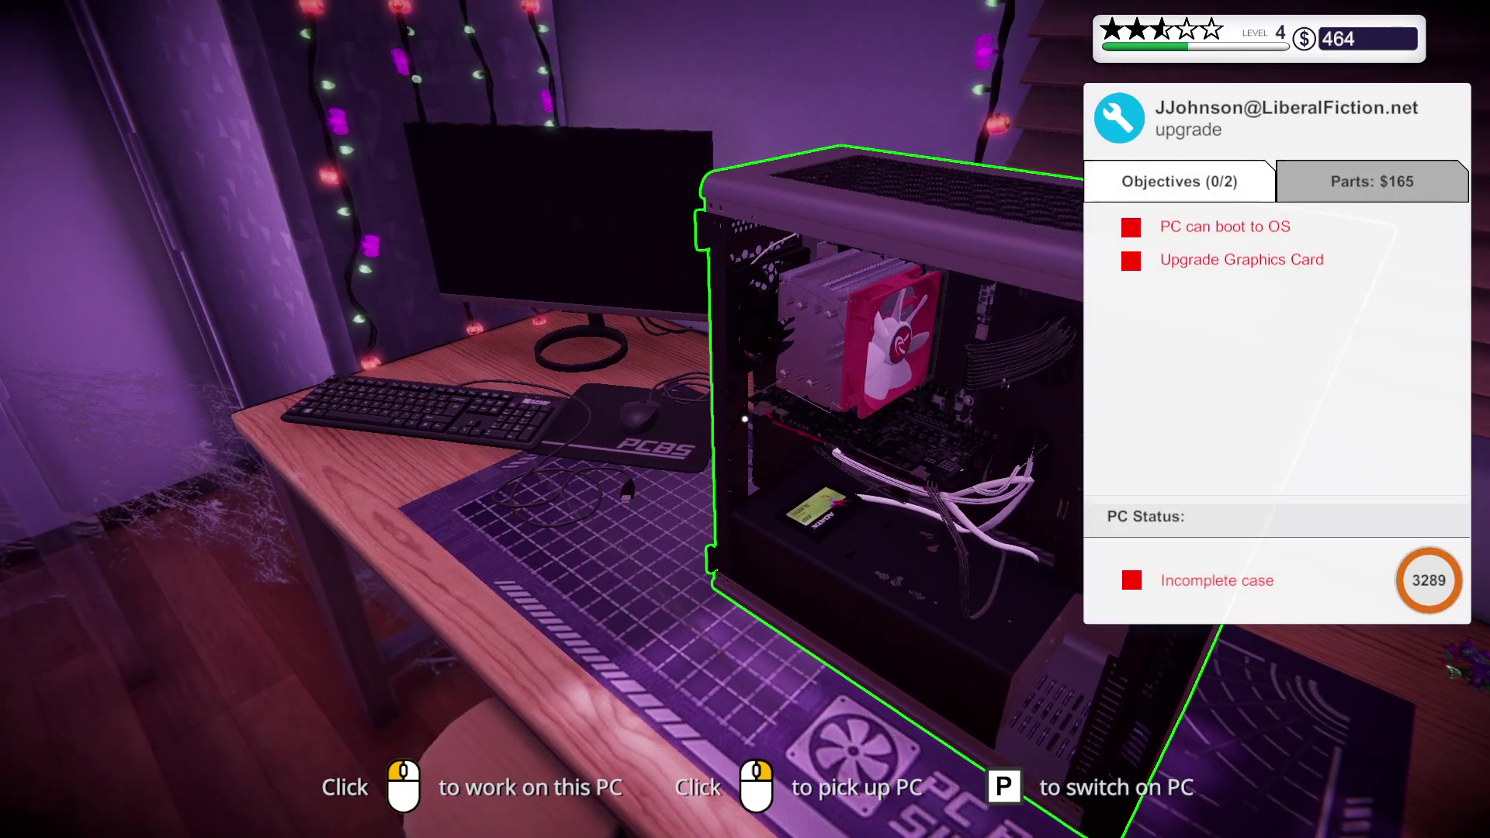
pyautogui.press('2')
pyautogui.click(746, 424)
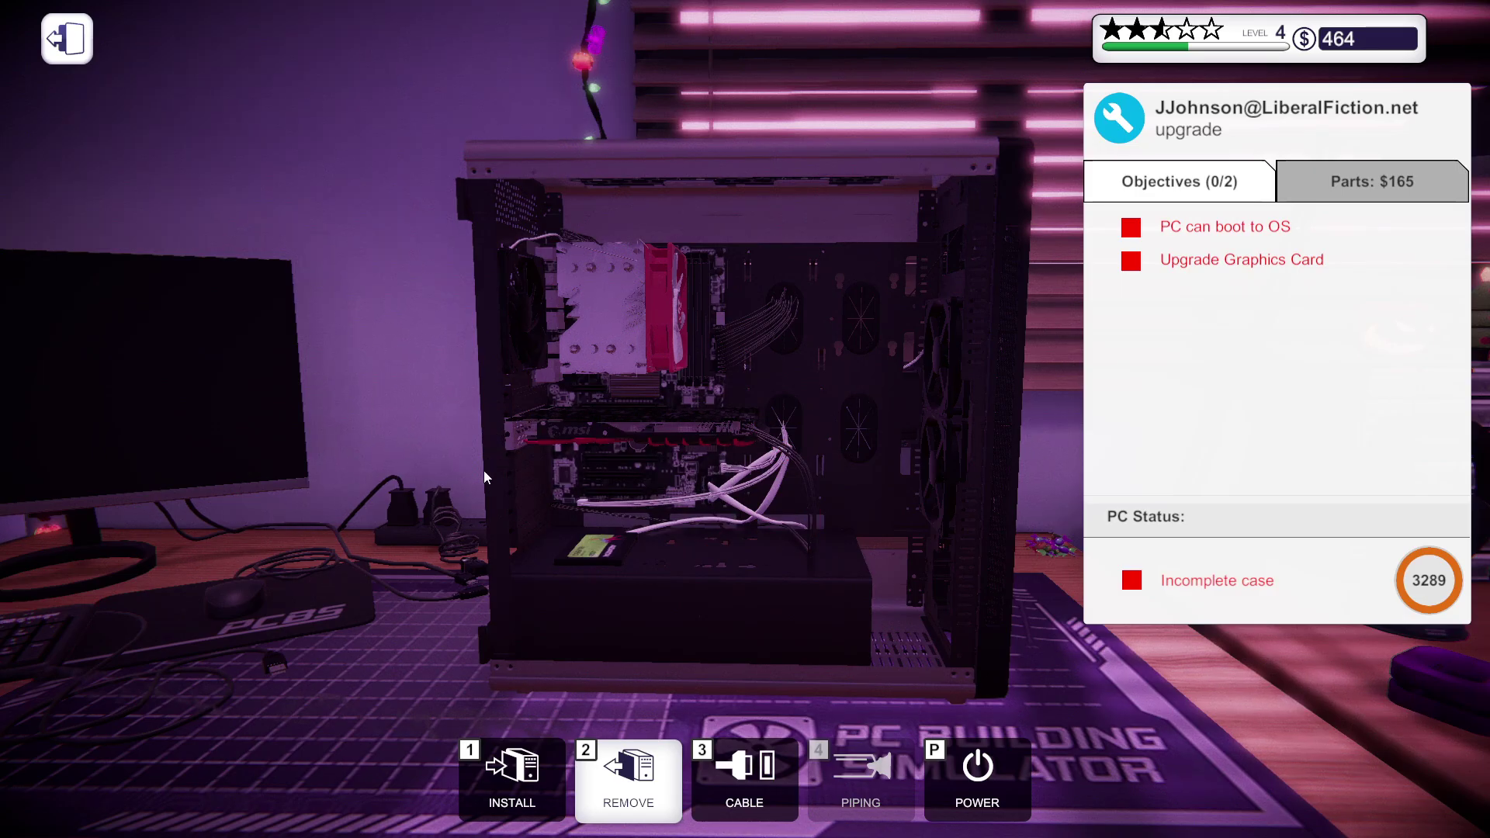
pyautogui.click(512, 769)
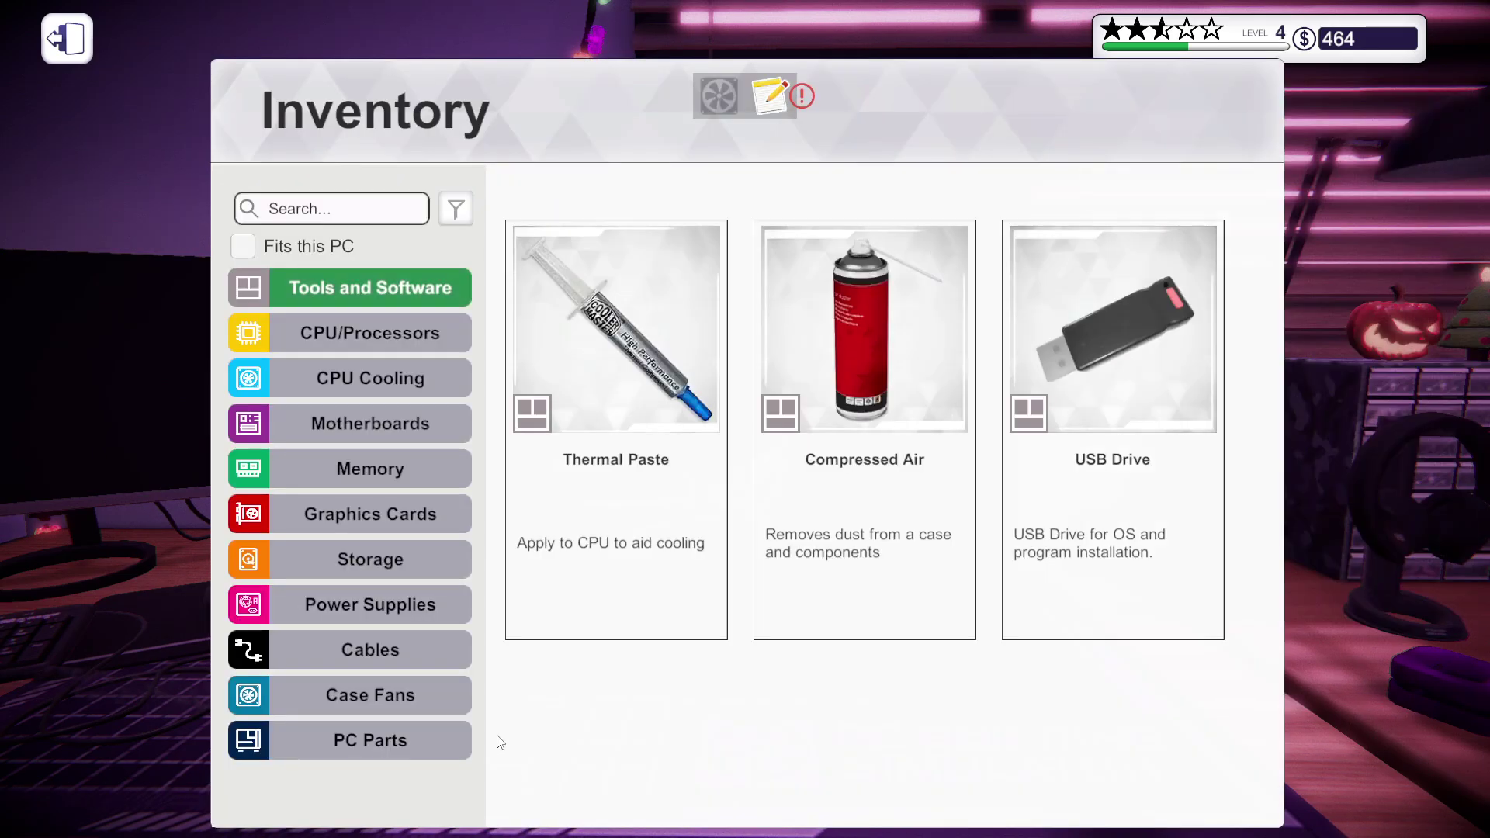
pyautogui.click(393, 737)
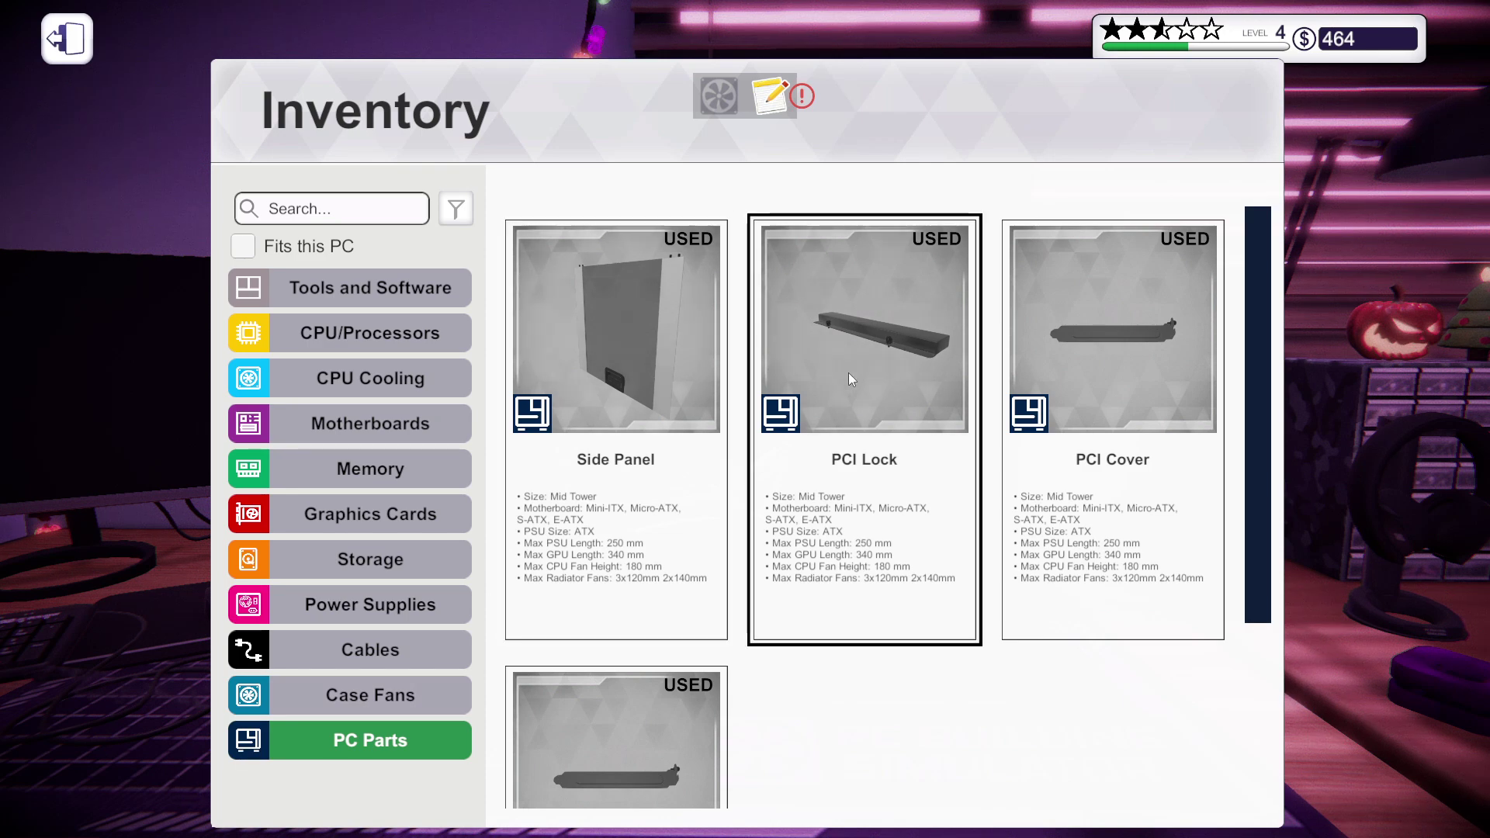
pyautogui.click(877, 354)
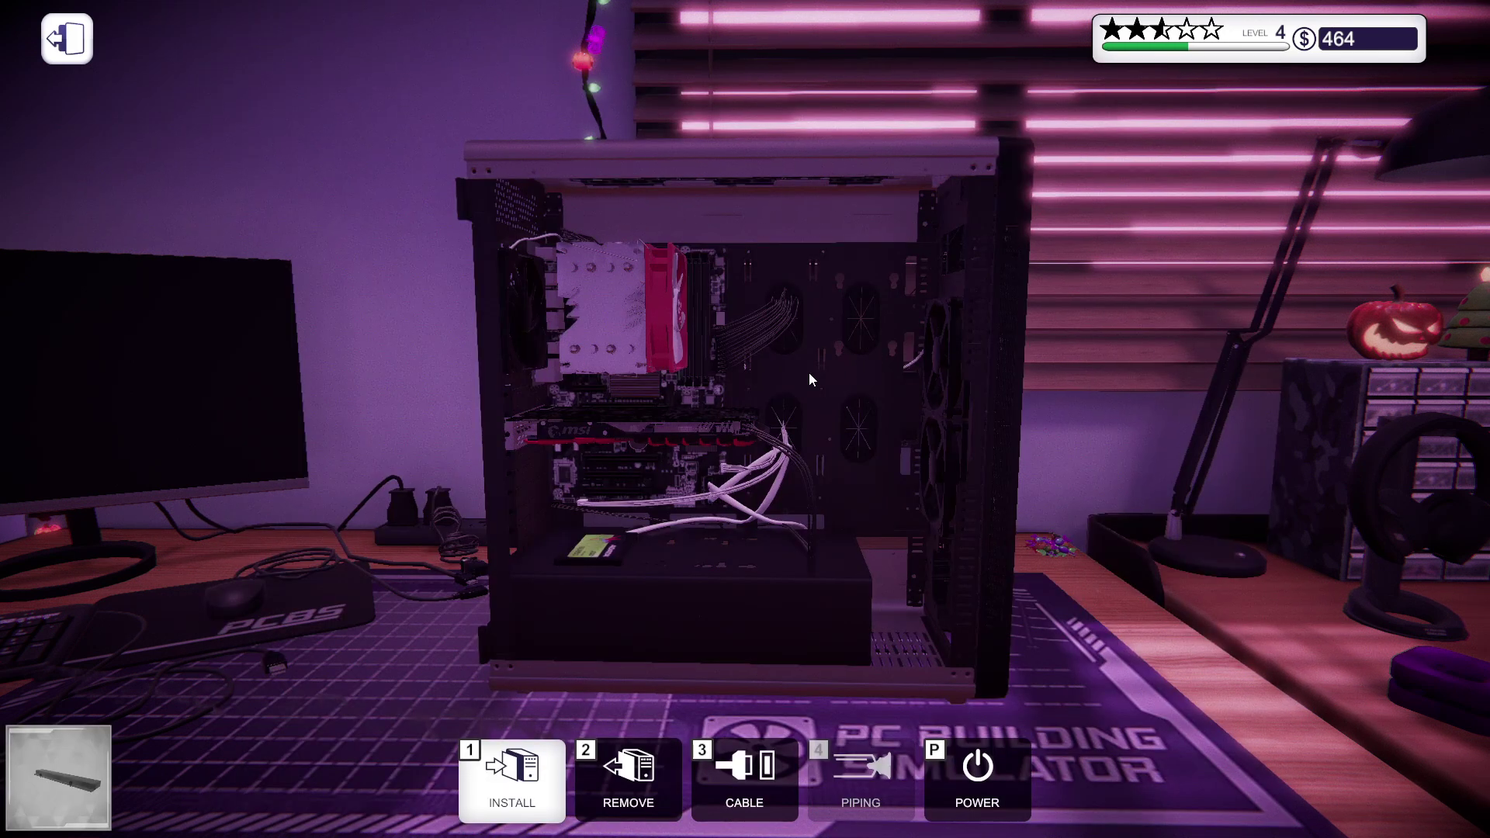
pyautogui.press('Tab')
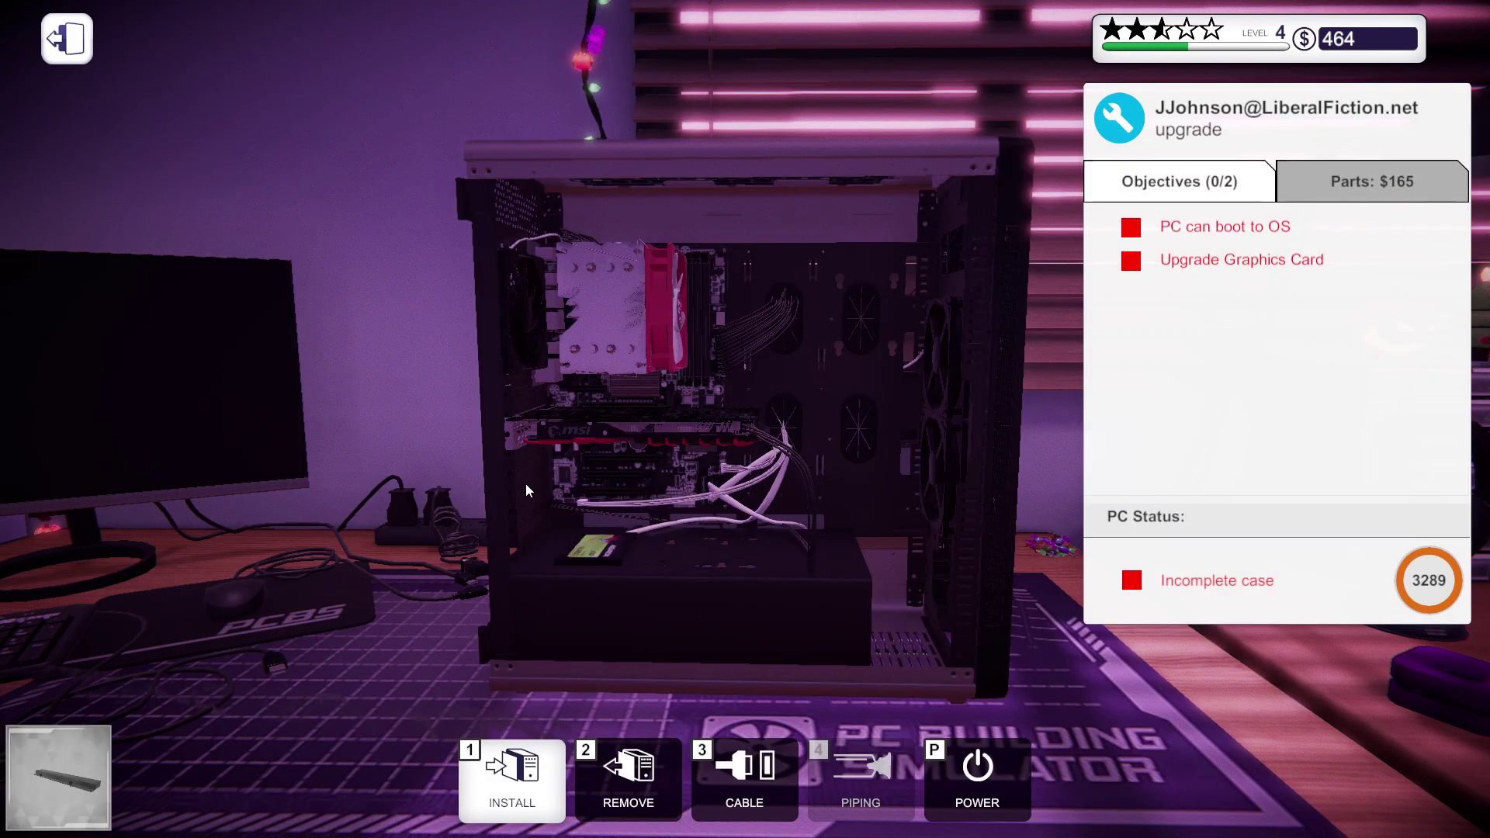
pyautogui.click(525, 482)
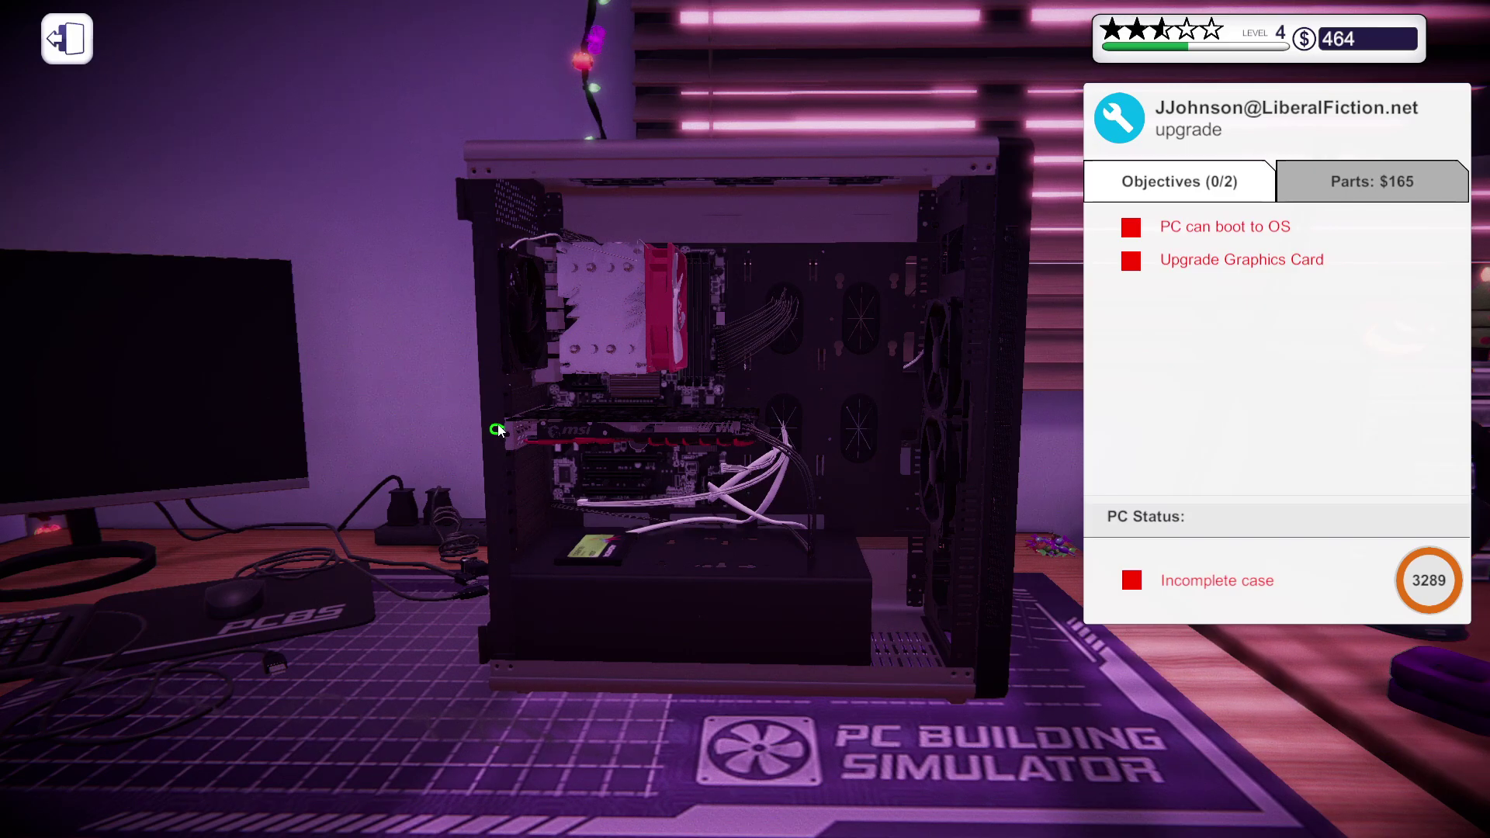
# - Orbit between the case's rear panel and open side to inspect the build
pyautogui.moveTo(497, 432); pyautogui.dragTo(595, 487)
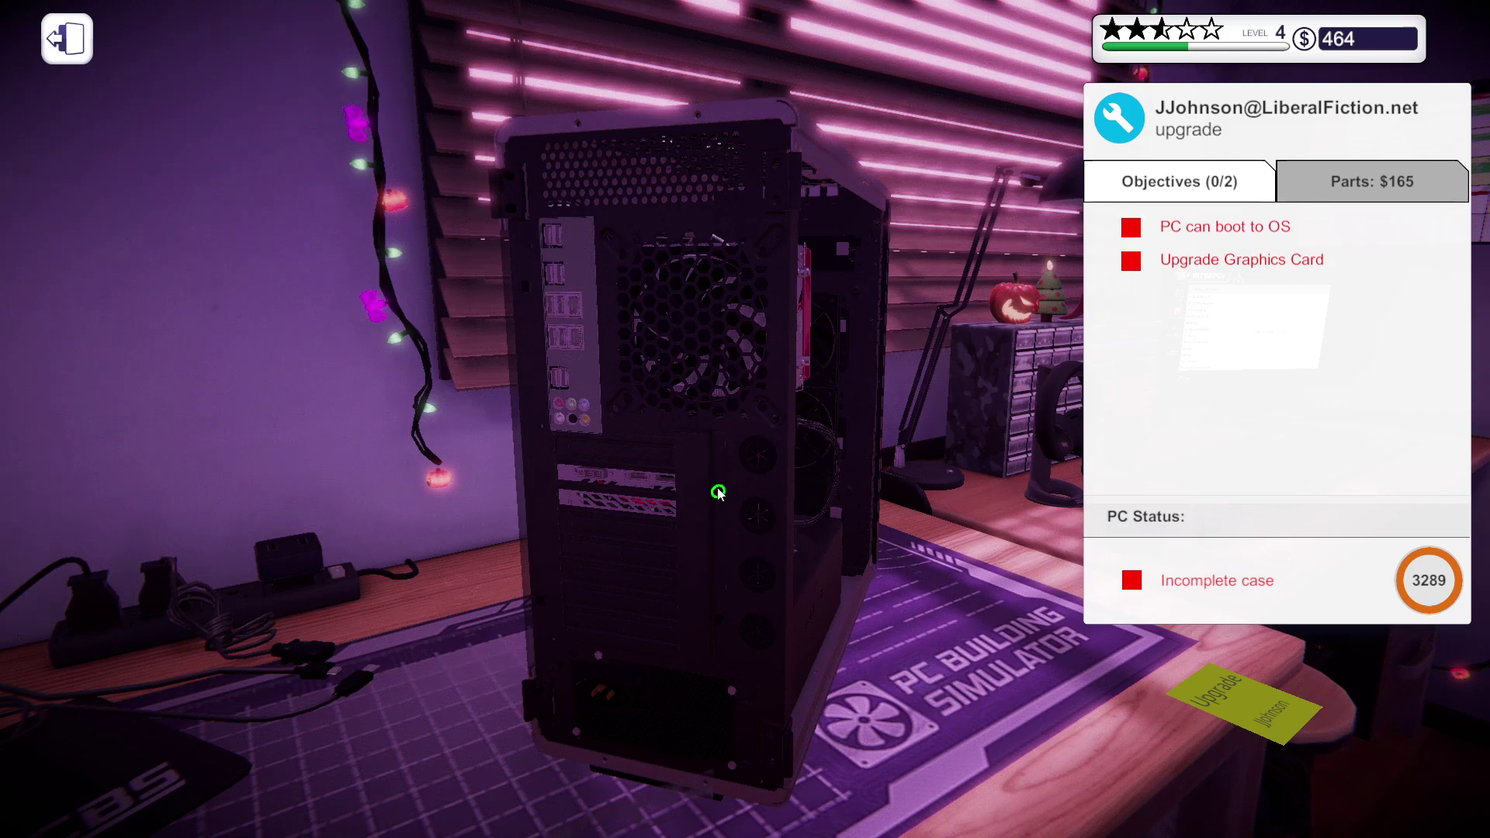
pyautogui.press('2')
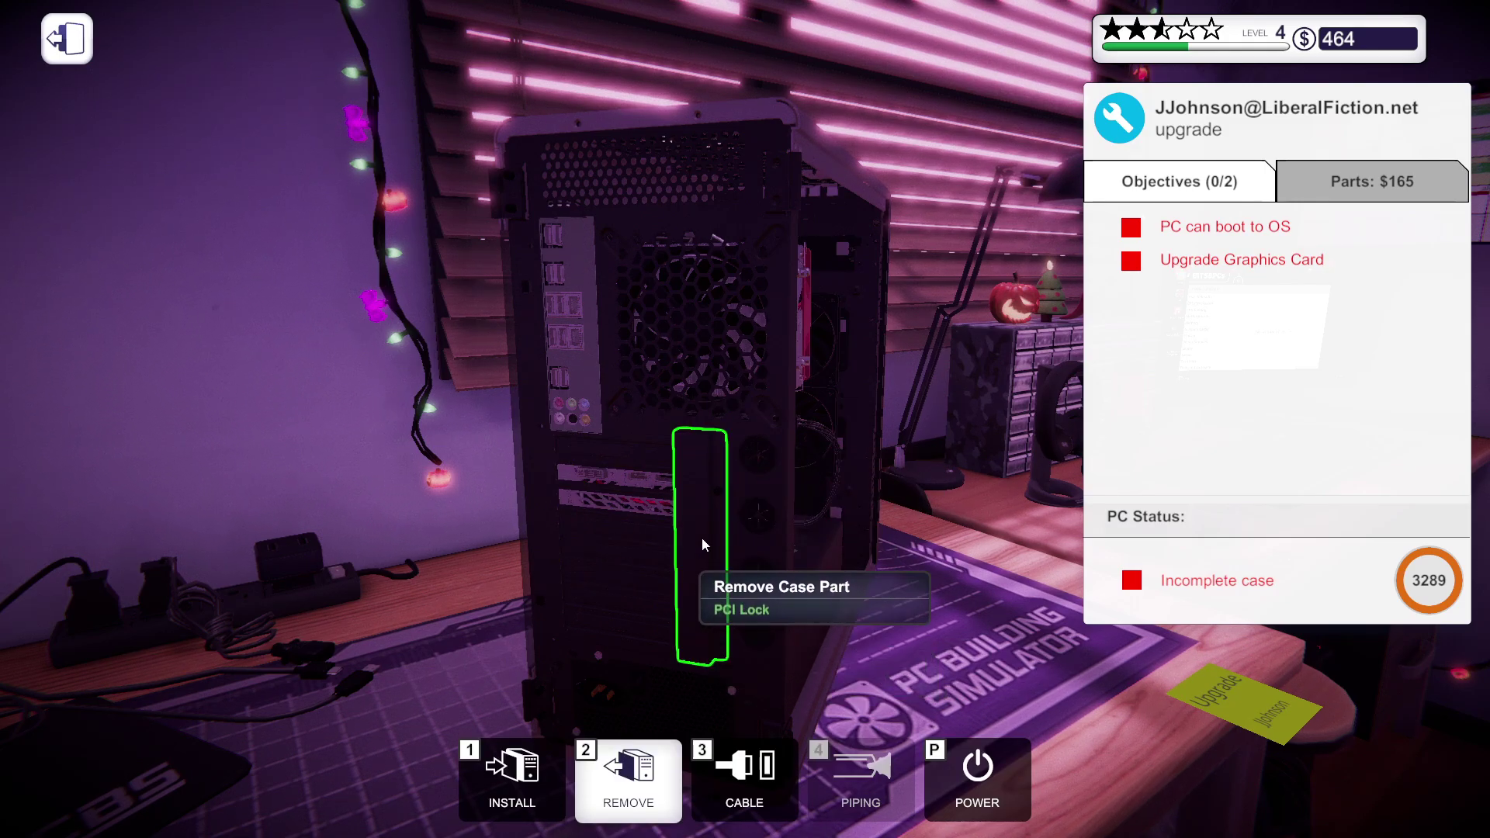
pyautogui.moveTo(681, 582); pyautogui.dragTo(734, 593)
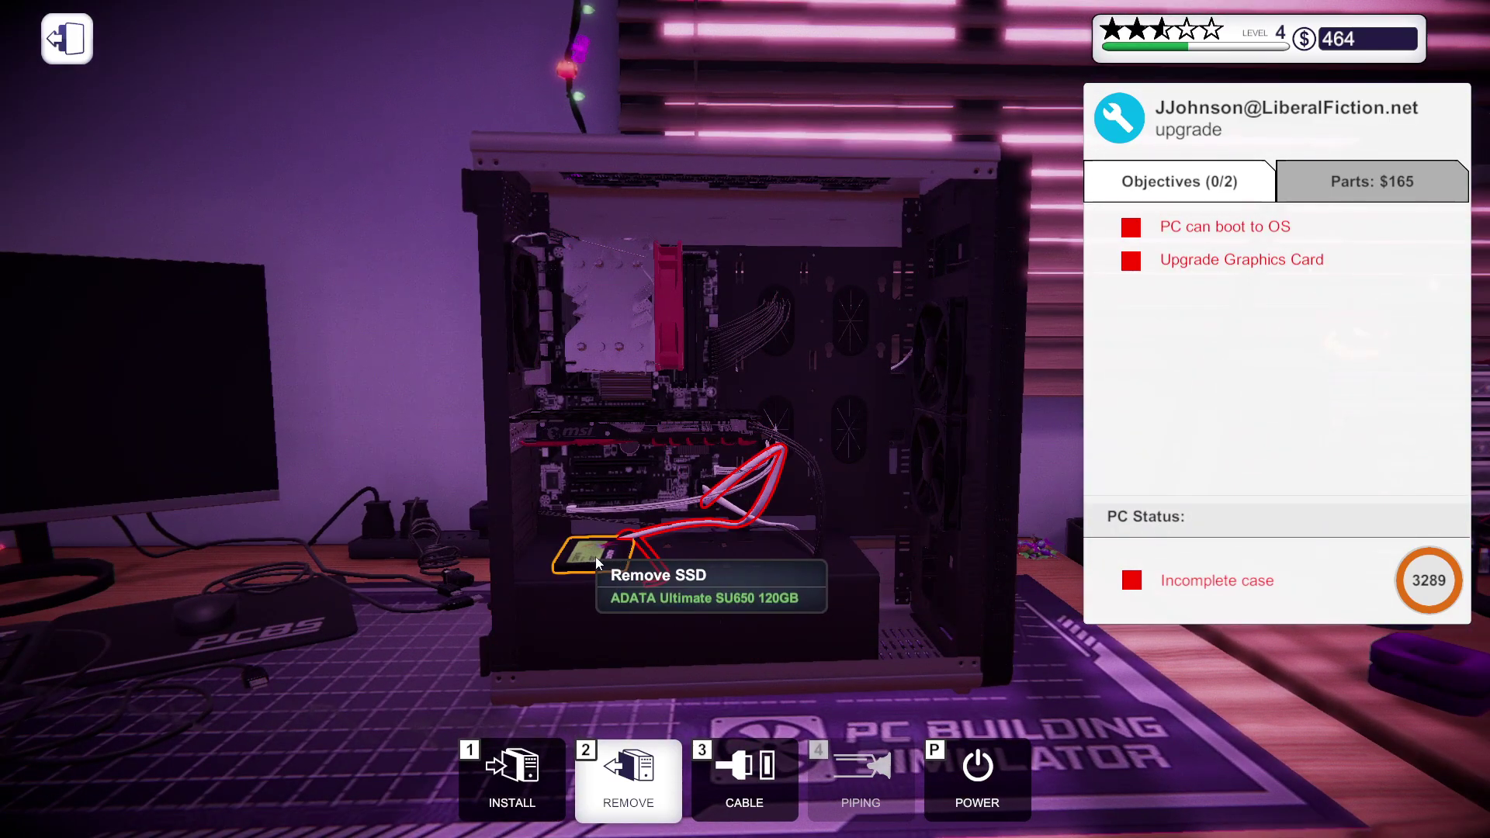
pyautogui.moveTo(521, 543); pyautogui.dragTo(816, 536)
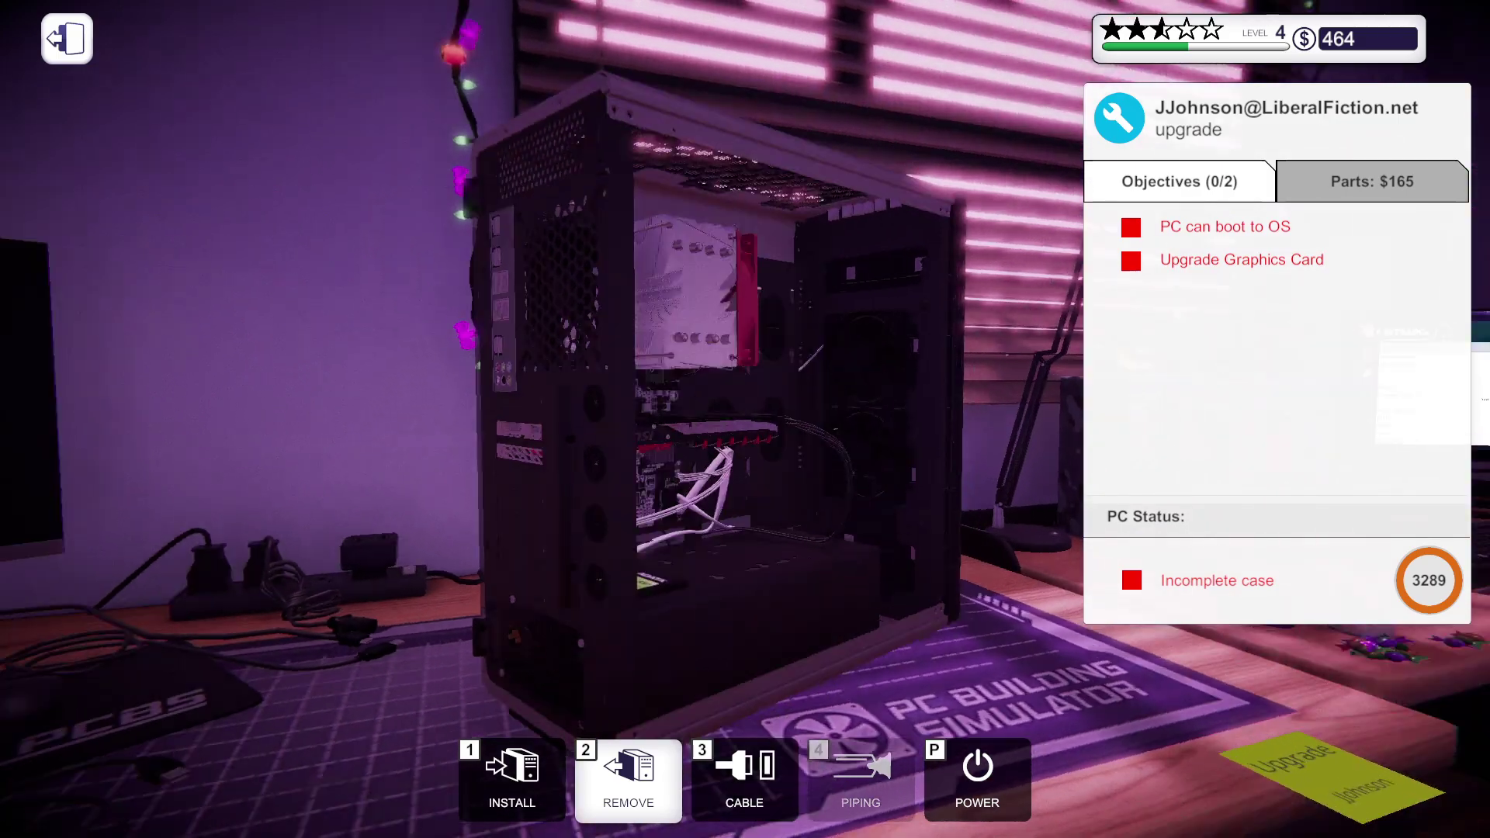
pyautogui.moveTo(816, 536); pyautogui.dragTo(521, 543)
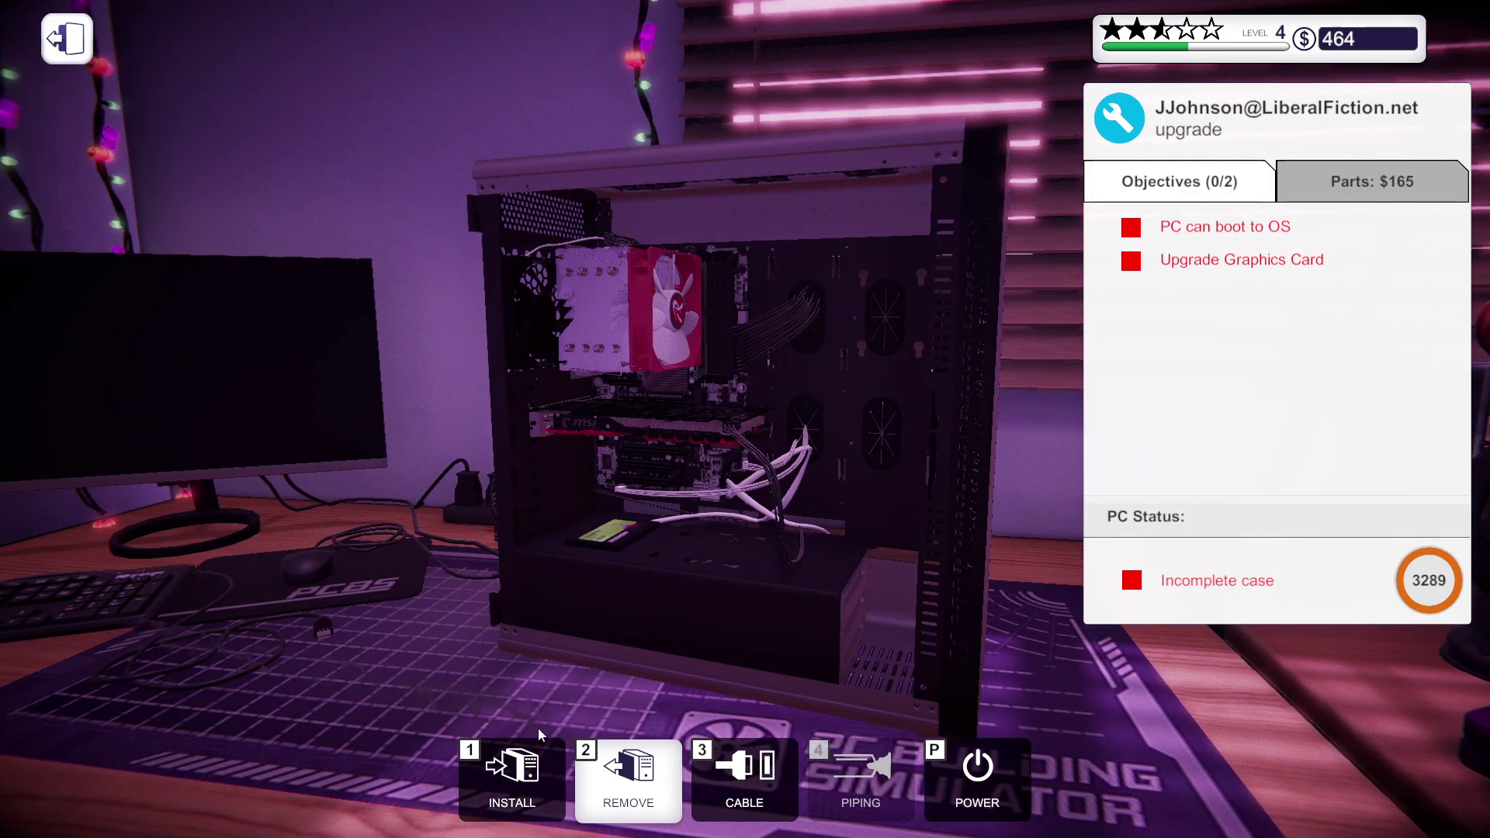
pyautogui.moveTo(430, 632); pyautogui.dragTo(688, 757)
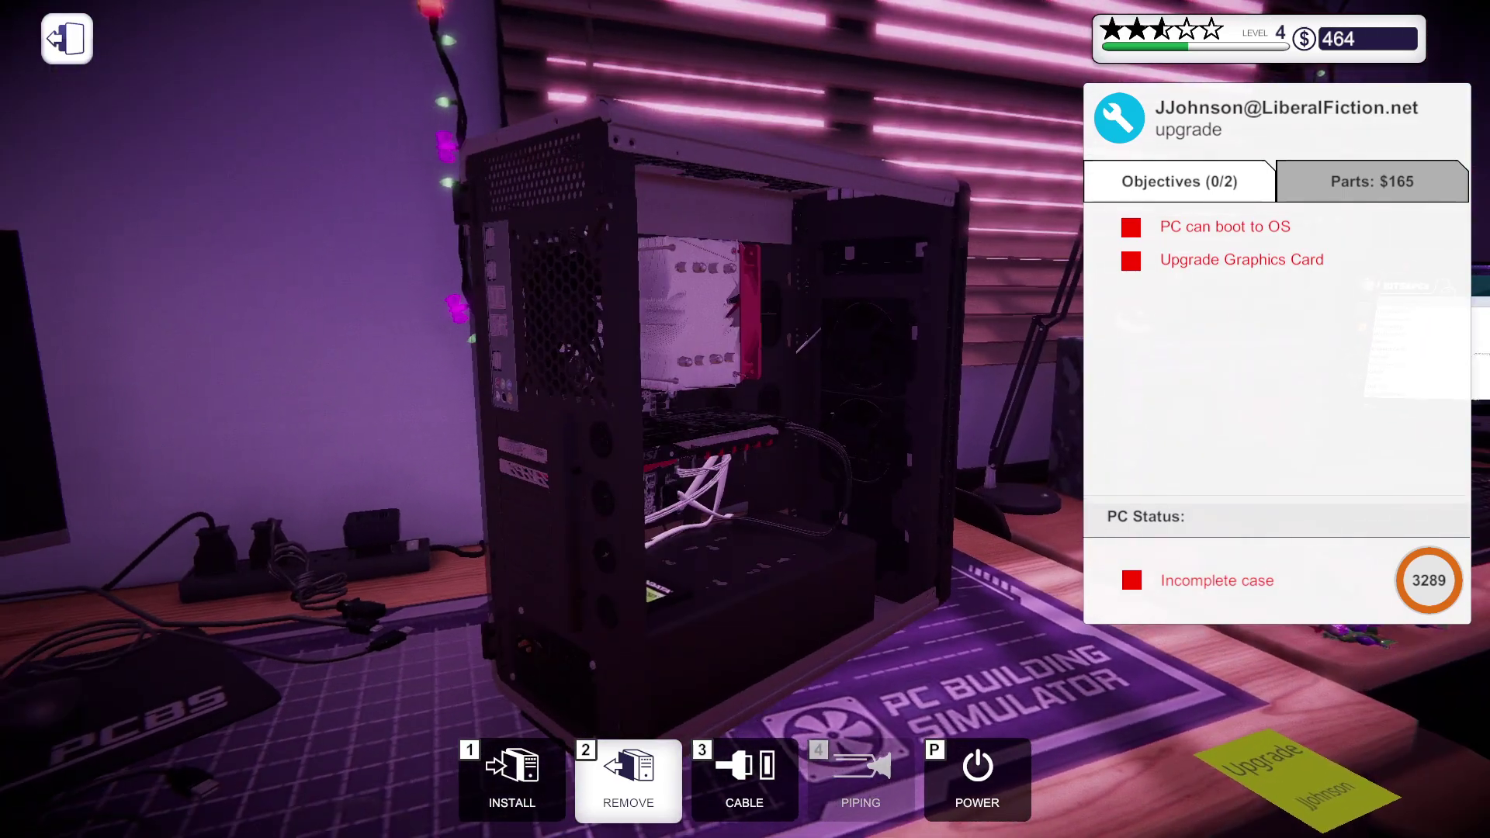
# - Plug the desk's power, USB and monitor cables into the customer PC's rear ports
pyautogui.click(744, 775)
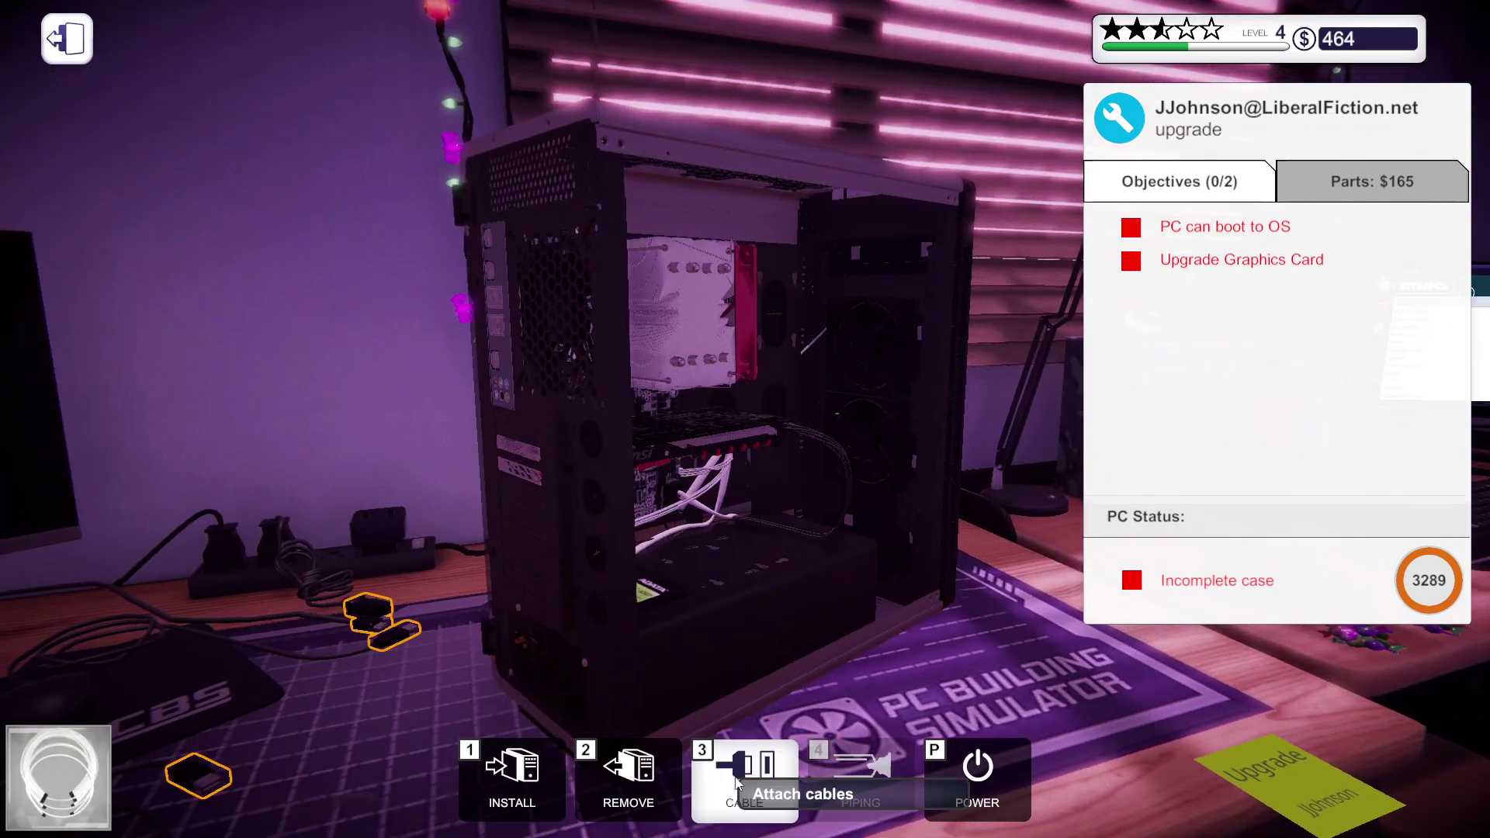
pyautogui.click(207, 778)
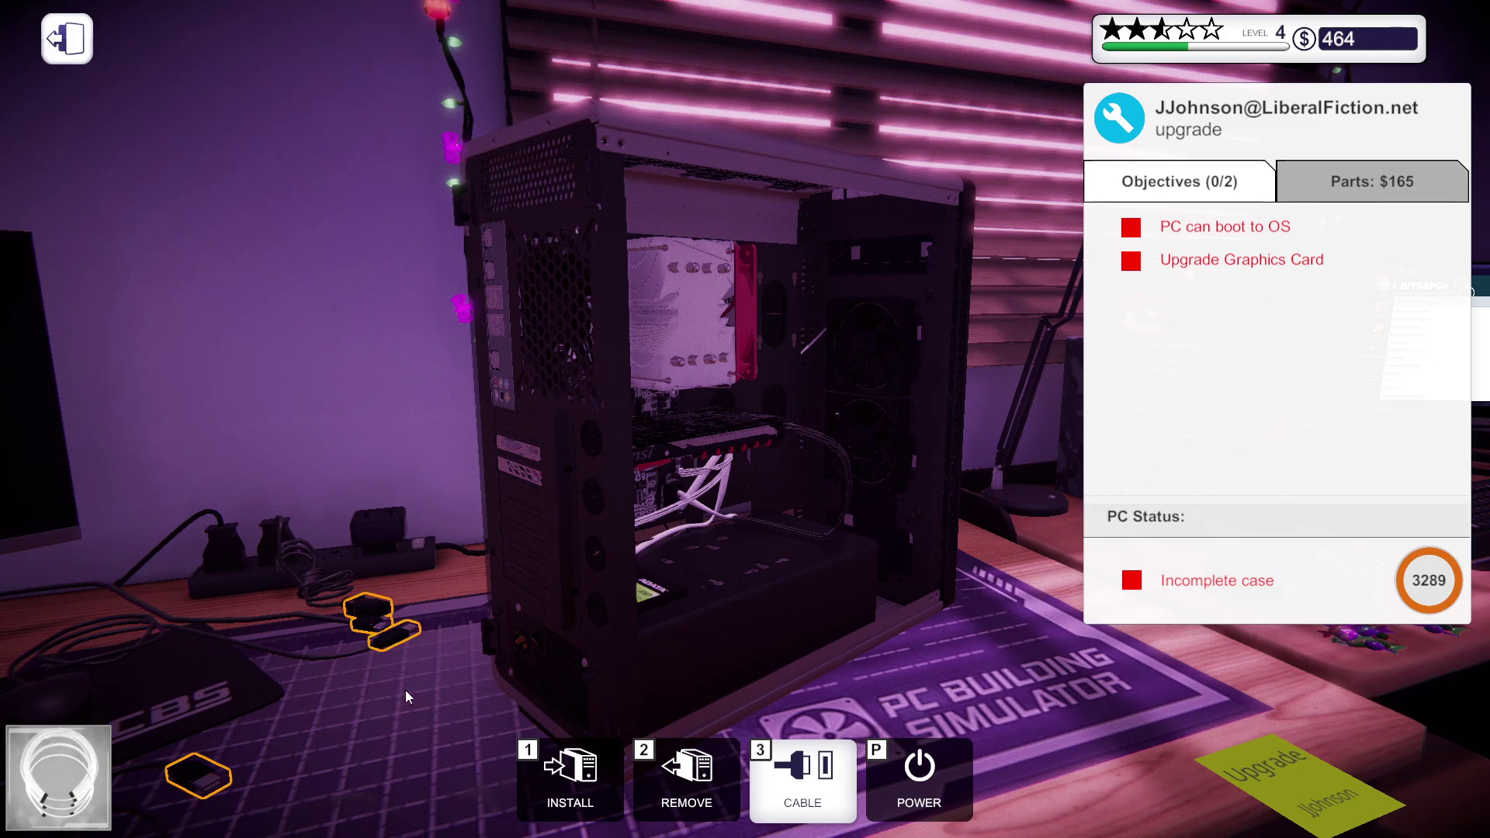
pyautogui.click(405, 637)
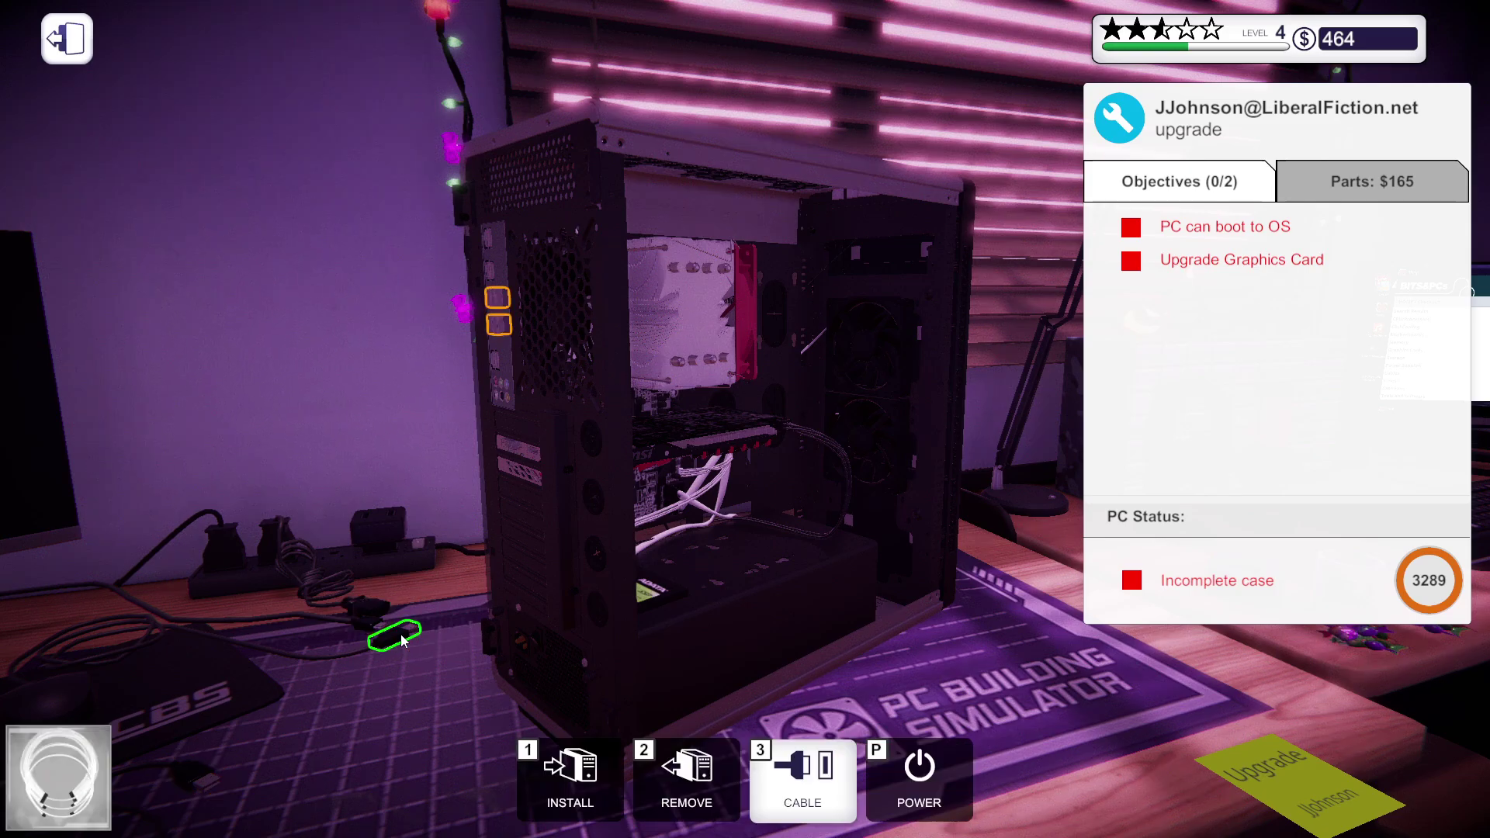
pyautogui.click(508, 316)
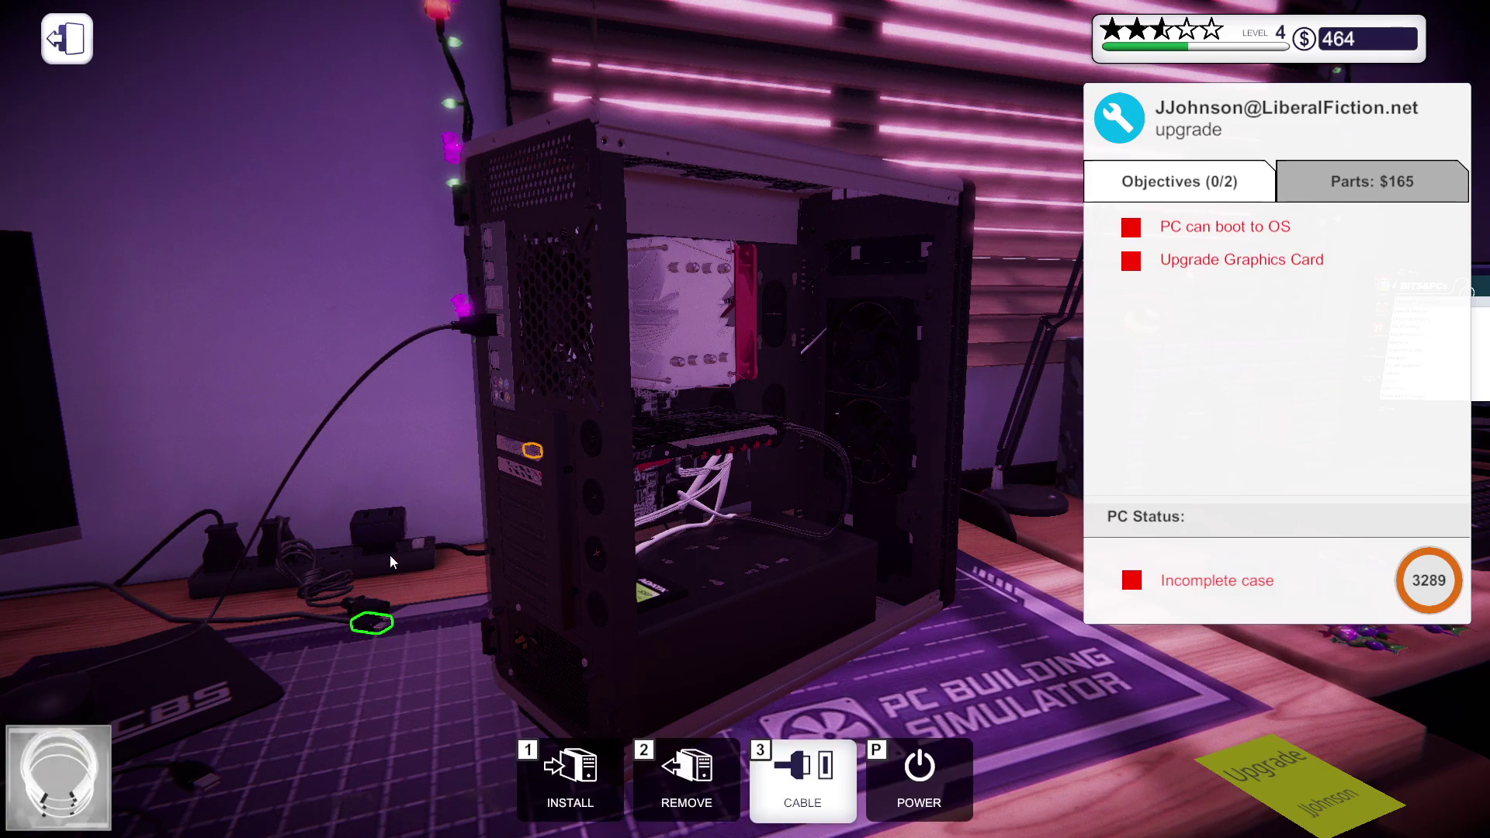
pyautogui.click(370, 618)
pyautogui.click(531, 450)
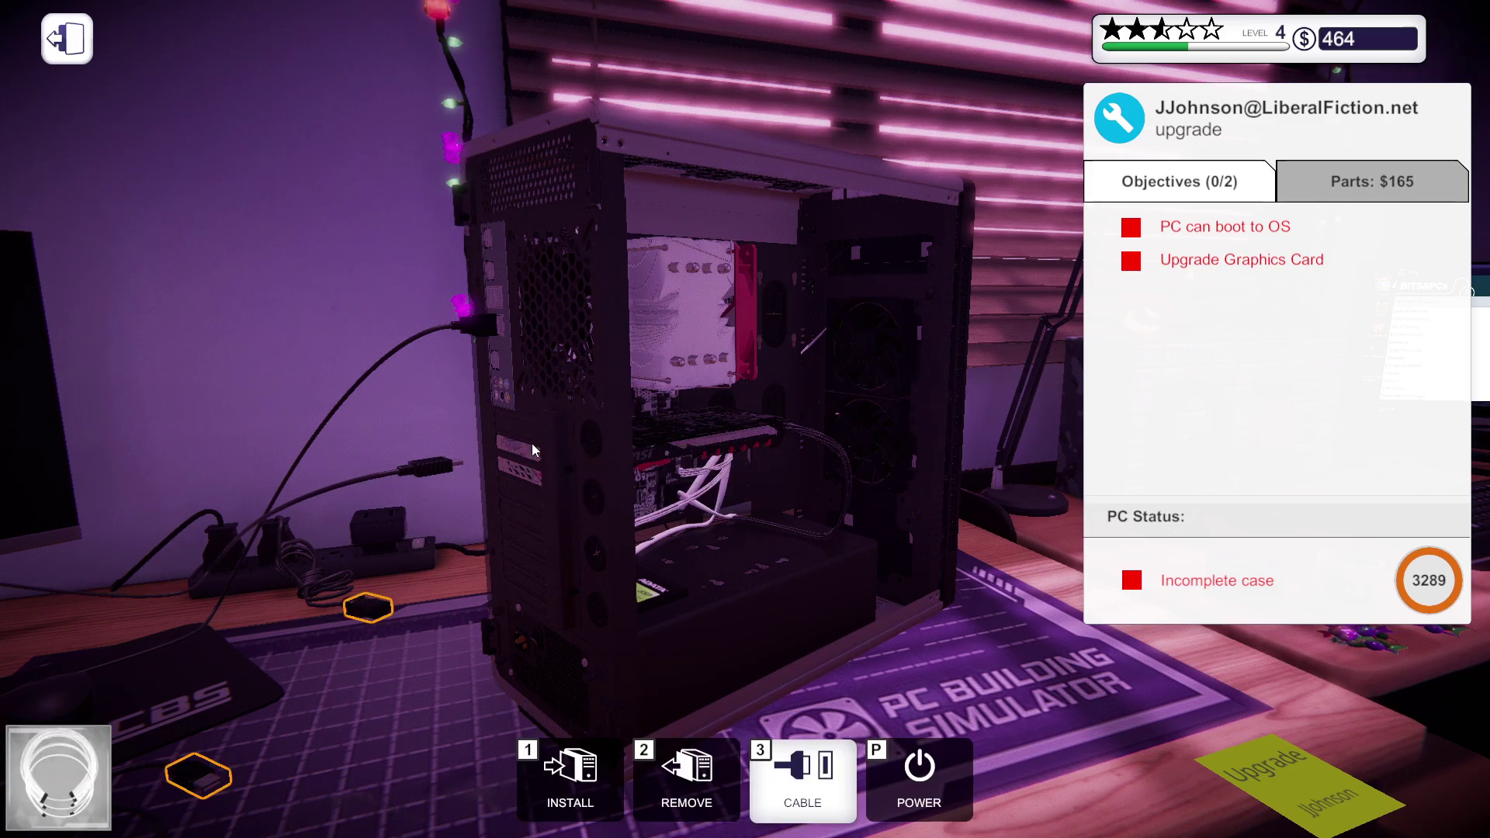
pyautogui.click(375, 608)
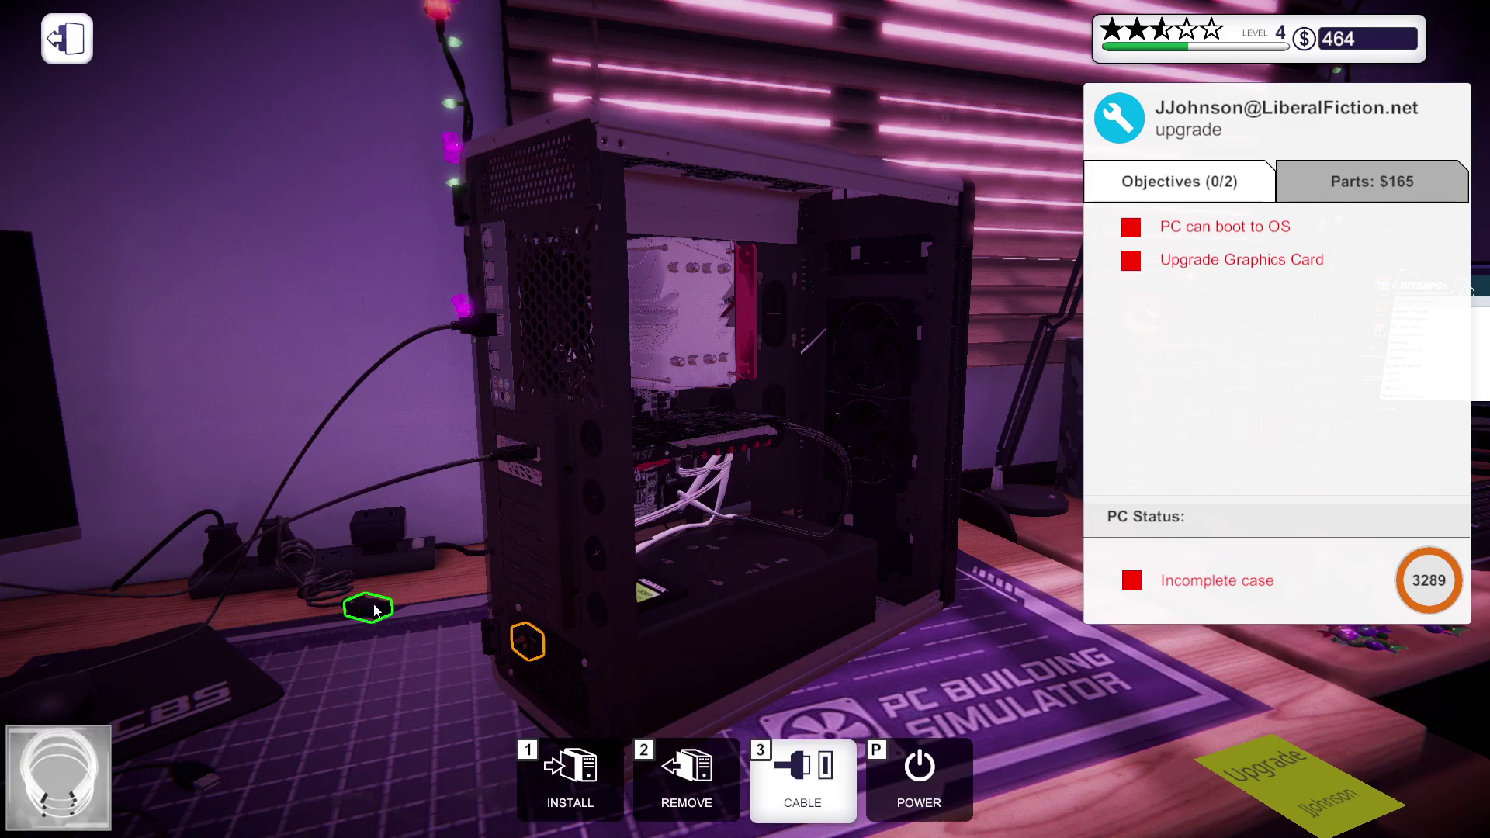
pyautogui.click(524, 642)
pyautogui.click(217, 785)
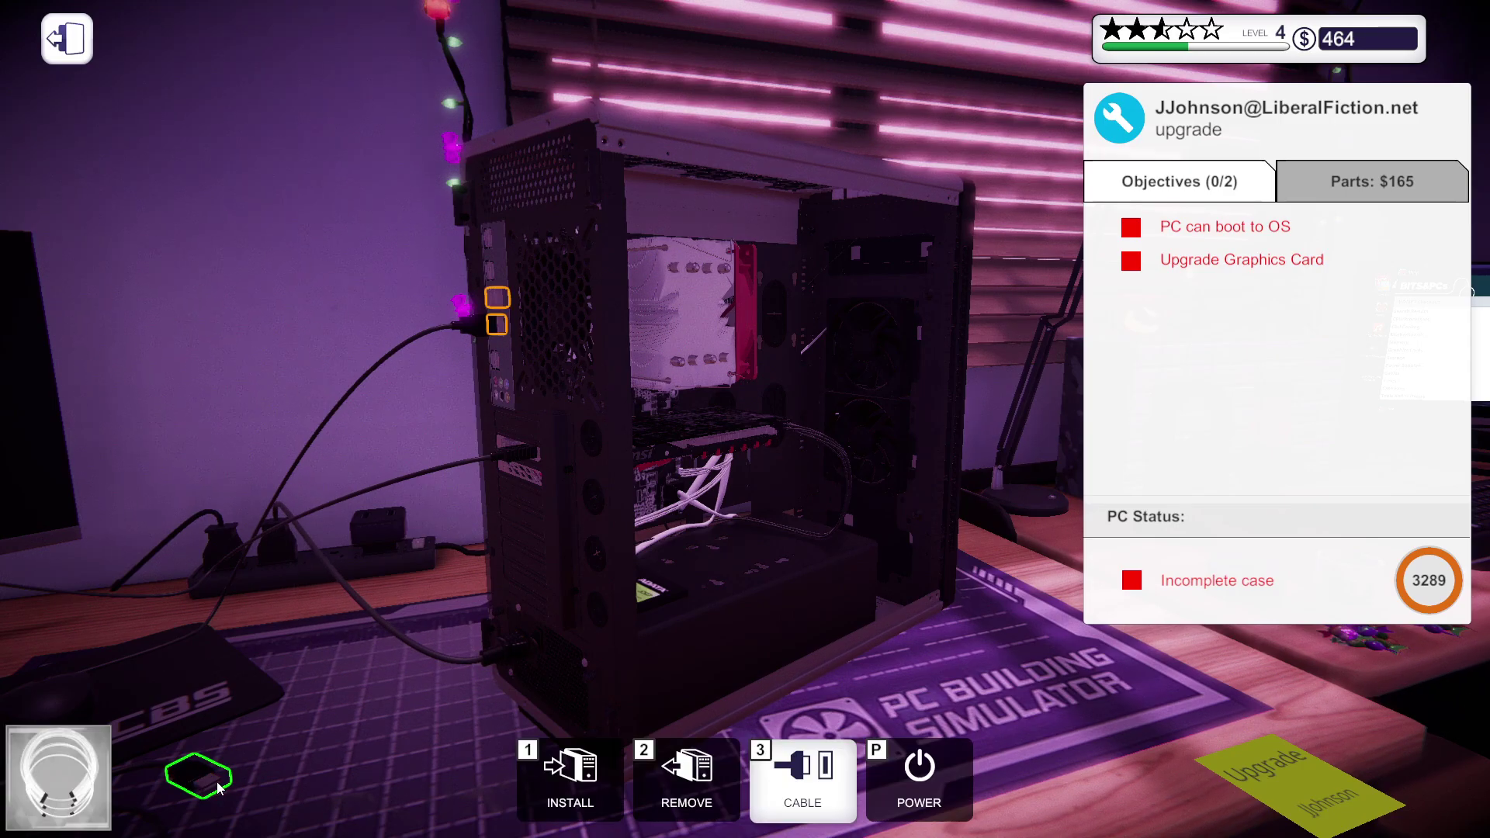
pyautogui.click(496, 298)
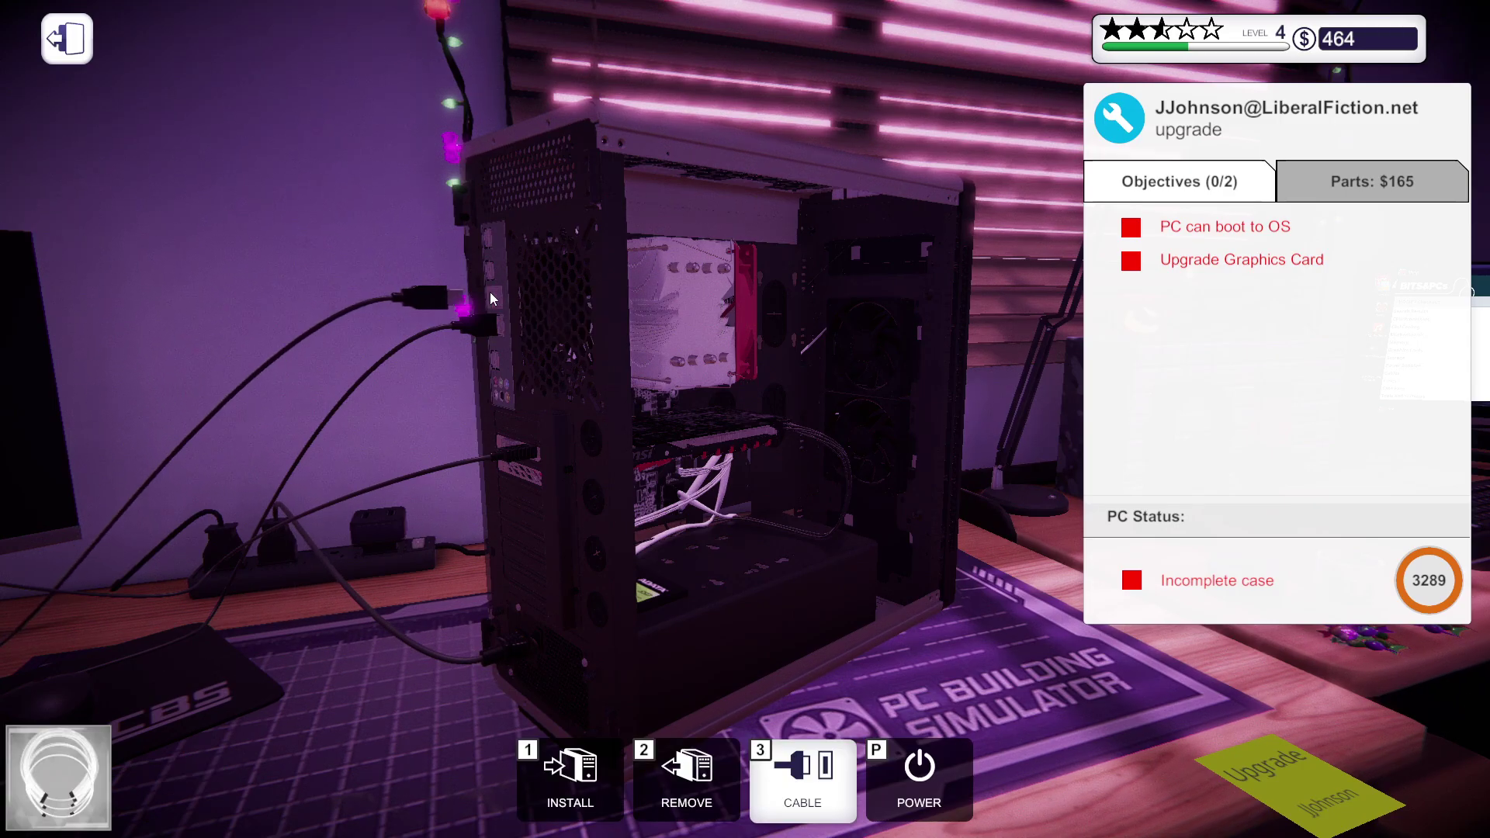
pyautogui.moveTo(746, 408); pyautogui.dragTo(582, 408)
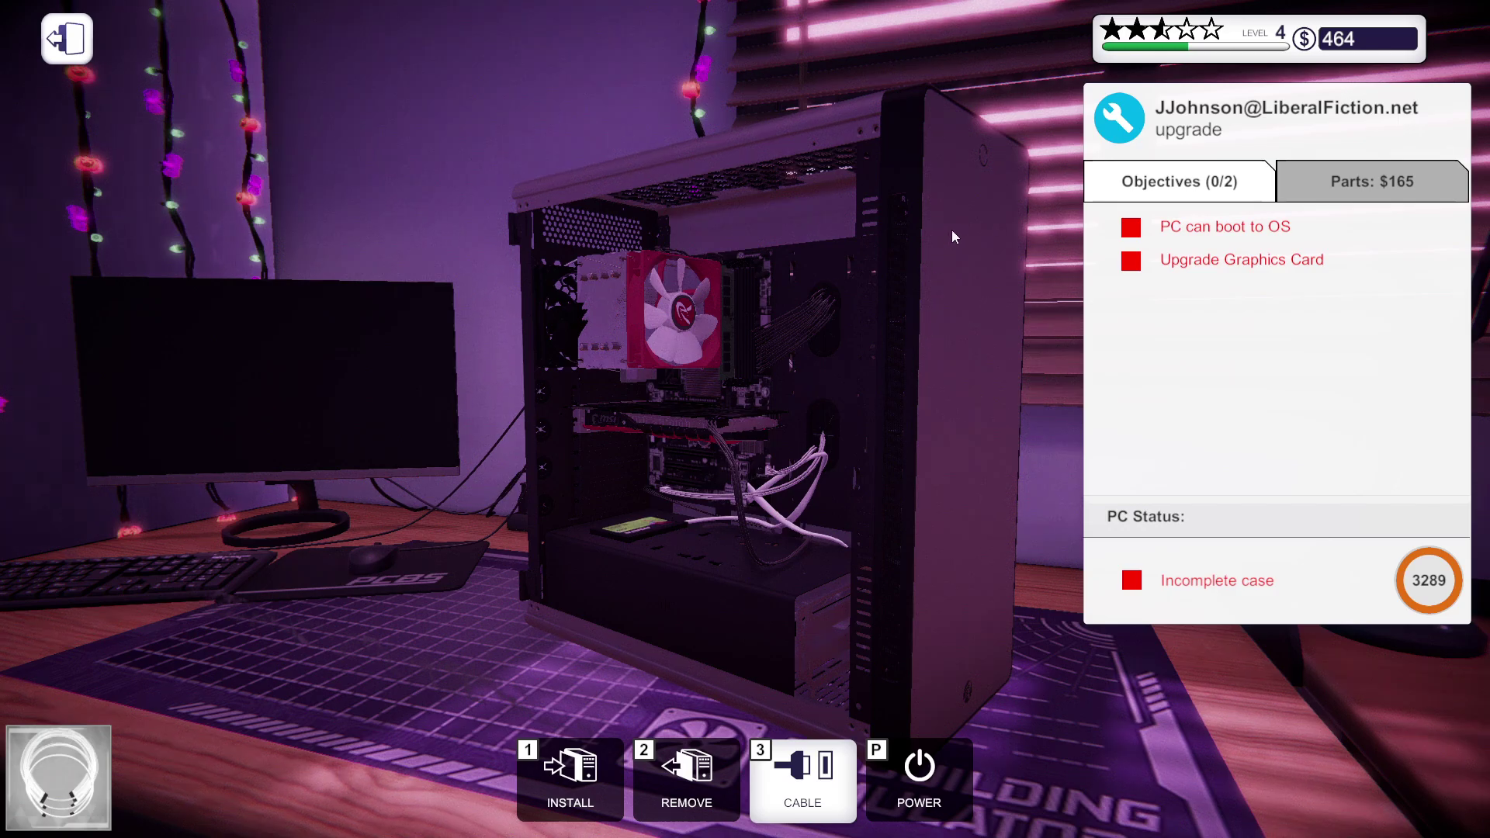
# - Power the customer PC on until it reaches the OS desktop, then switch it off
pyautogui.click(978, 158)
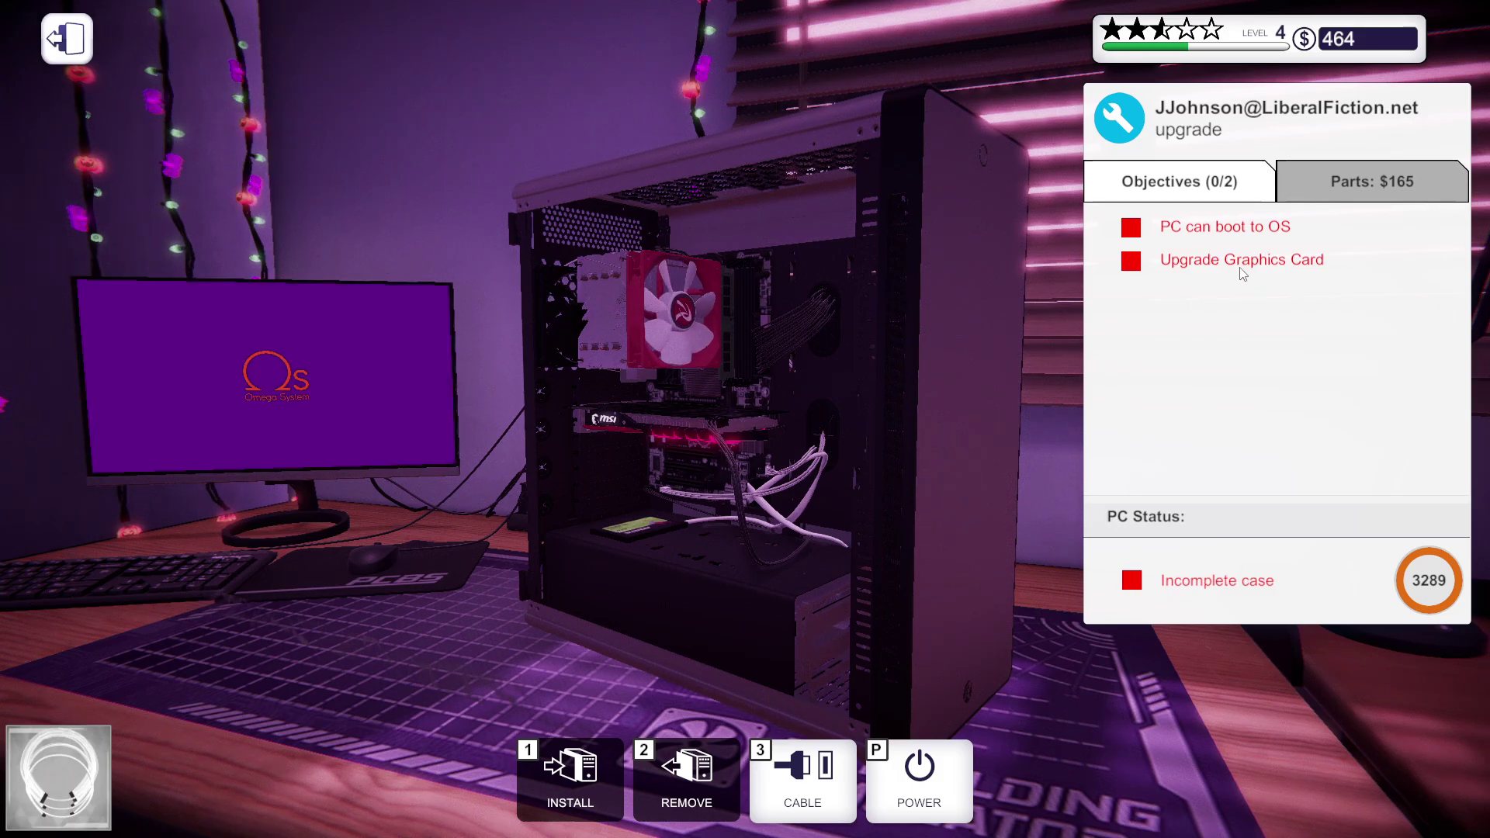
pyautogui.click(979, 155)
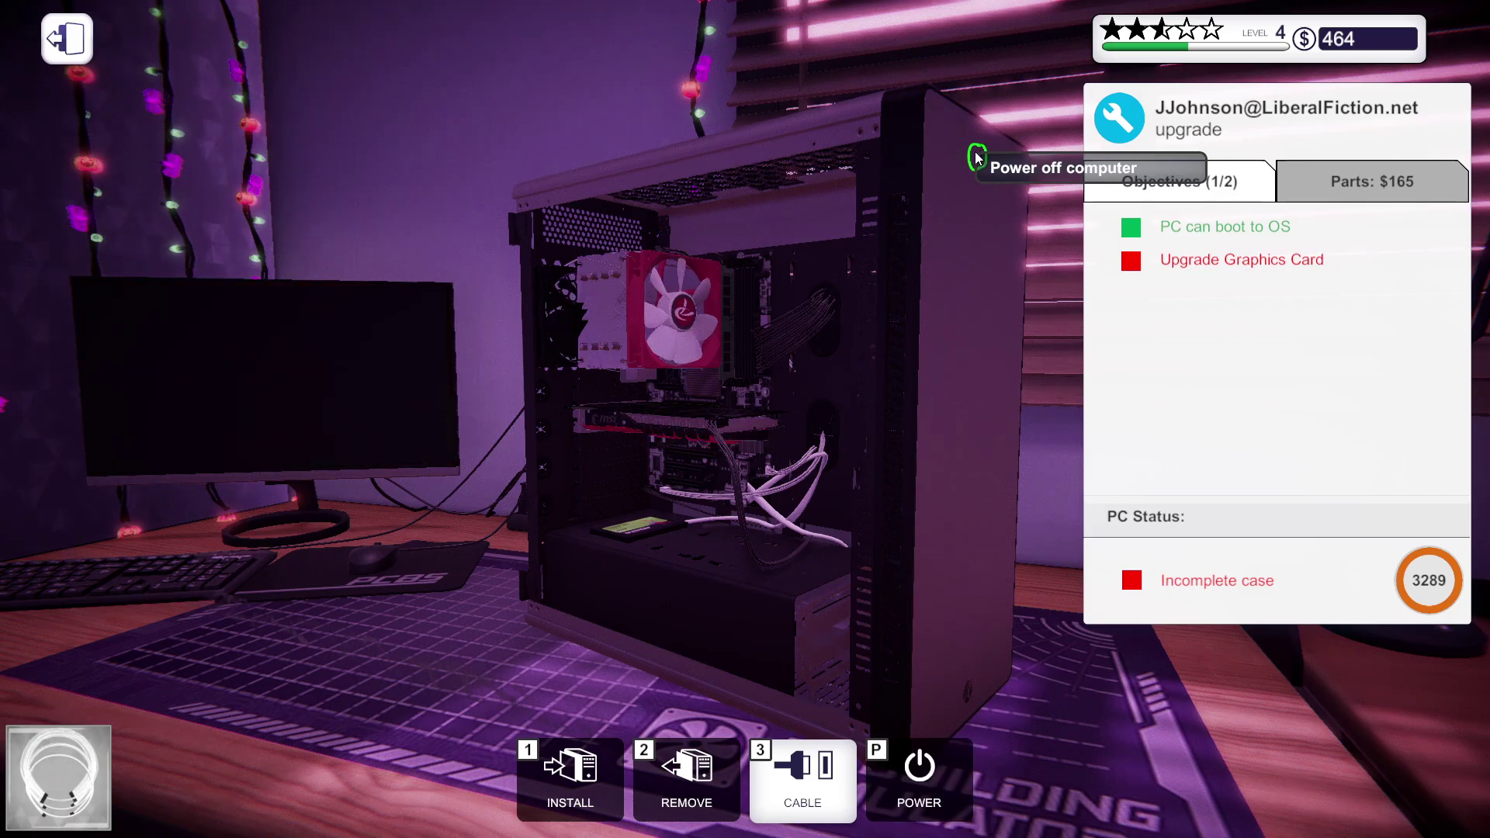
pyautogui.moveTo(730, 415); pyautogui.dragTo(884, 414)
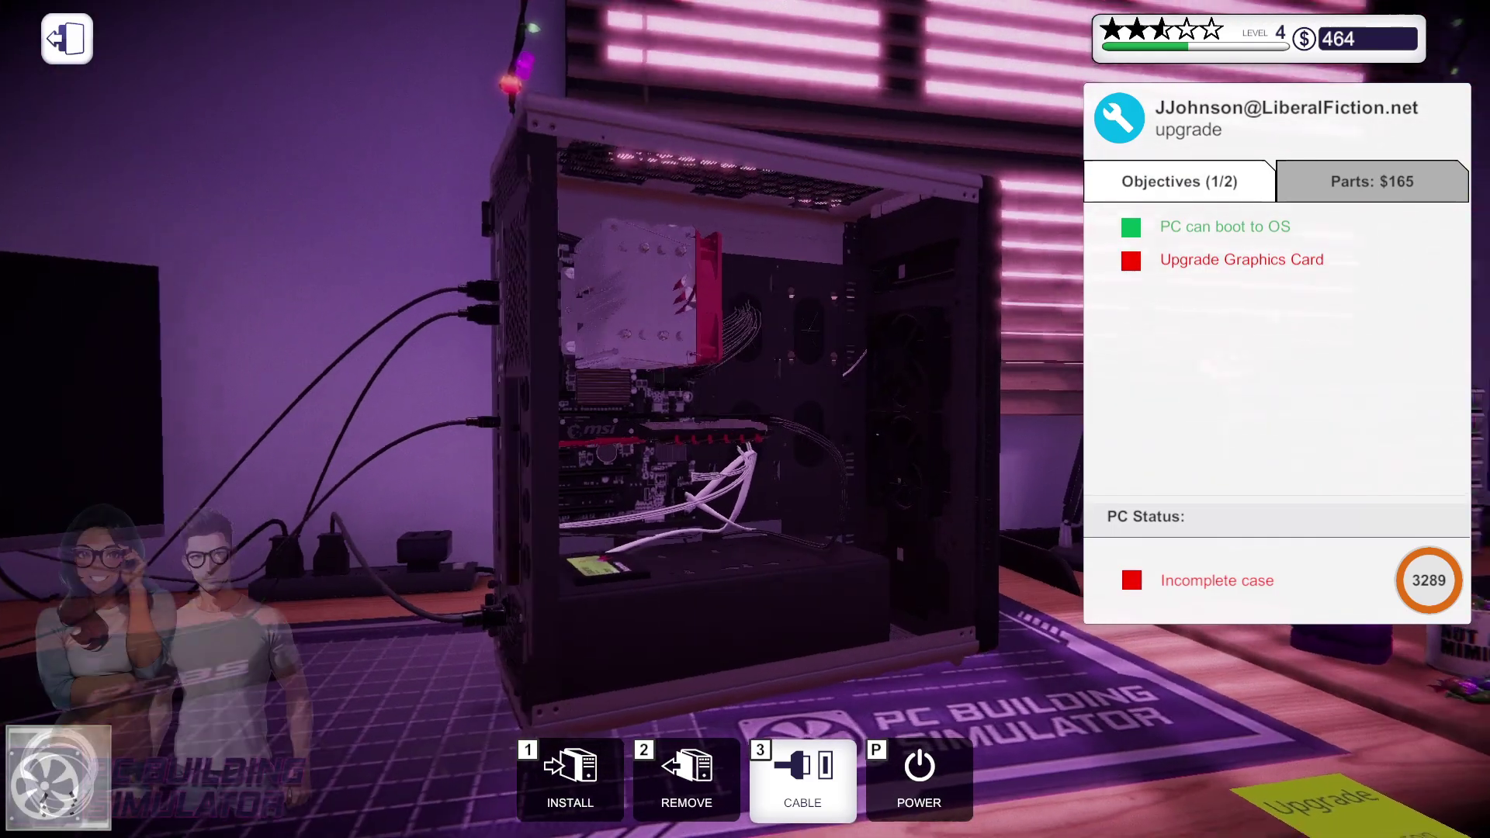
# - Unplug the GPU power, remove the PCI lock and pull out the GTX 1050 Ti
pyautogui.moveTo(706, 422); pyautogui.dragTo(508, 439)
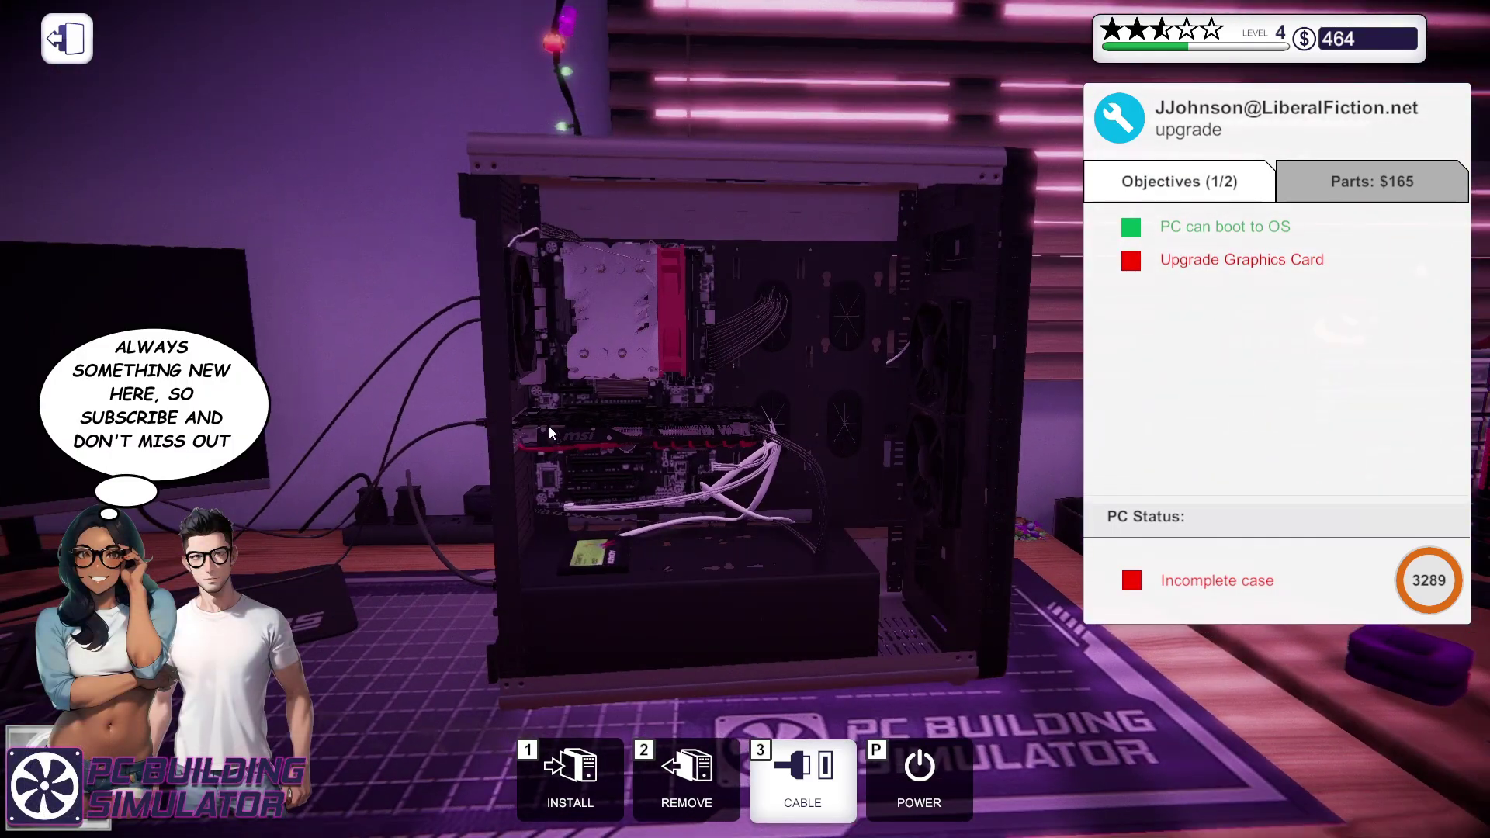
pyautogui.click(687, 778)
pyautogui.click(763, 439)
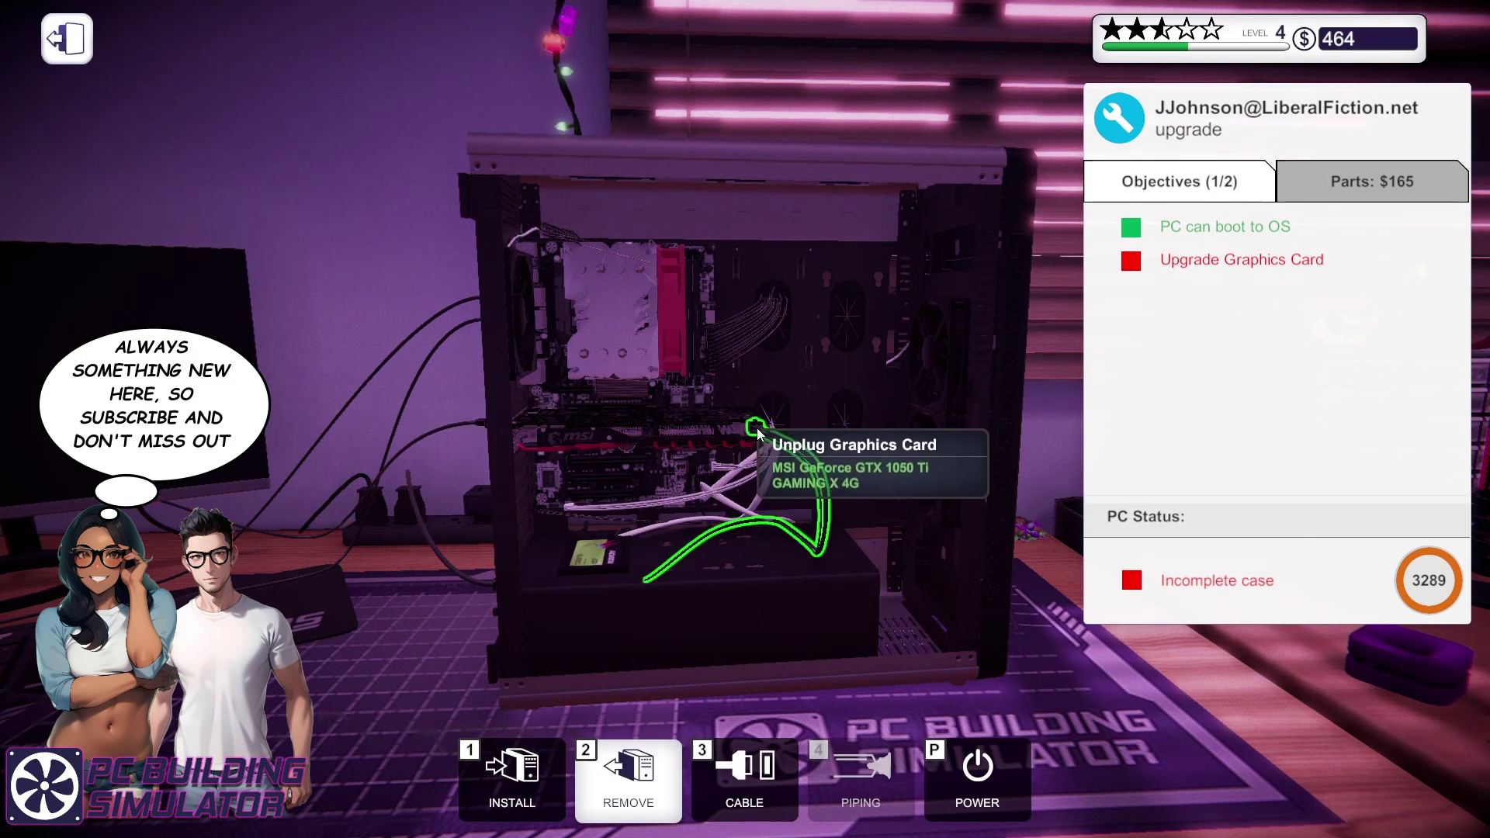
pyautogui.click(763, 439)
pyautogui.click(501, 437)
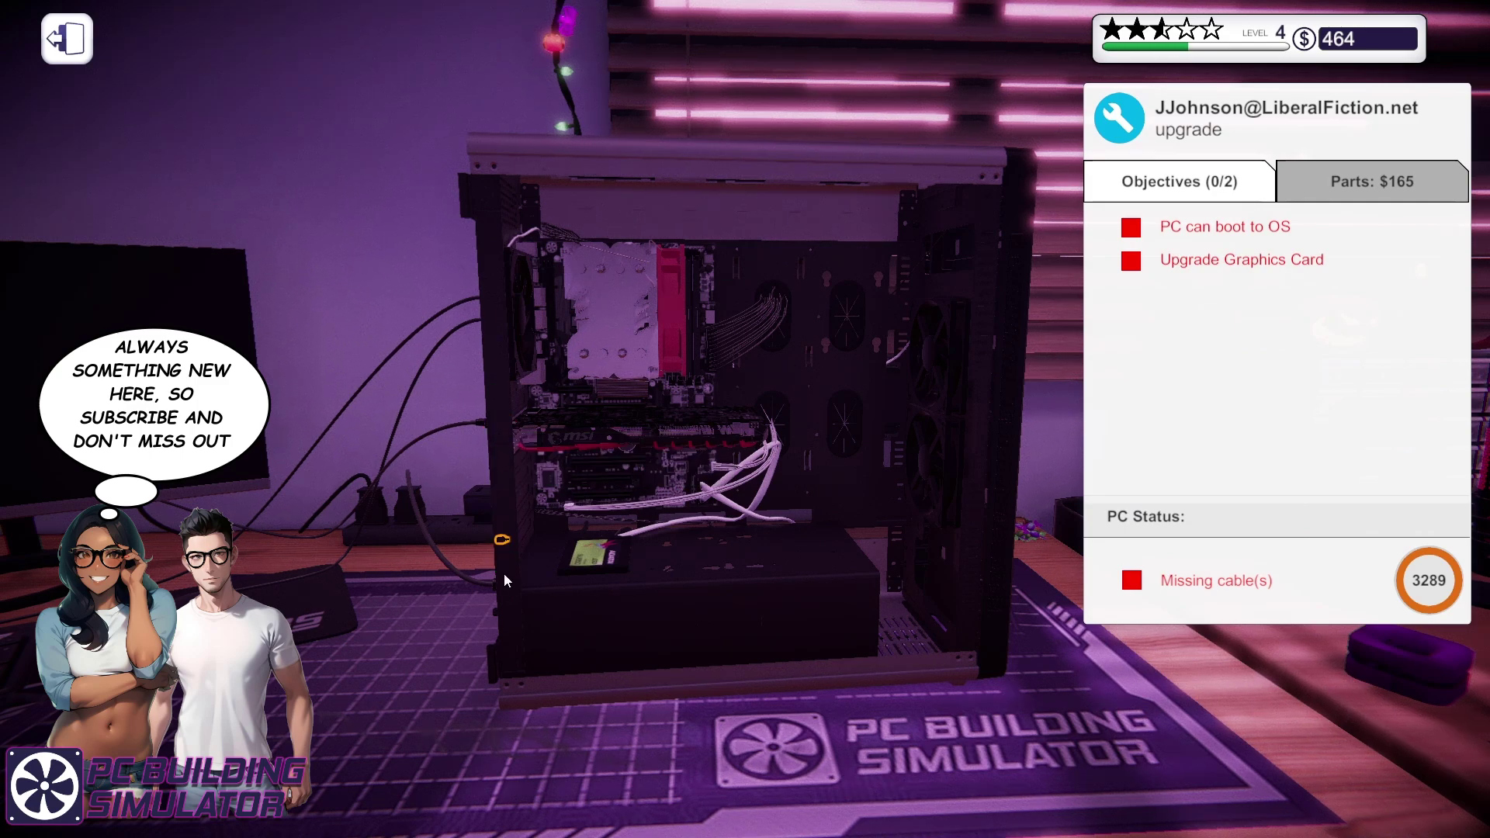
pyautogui.press('2')
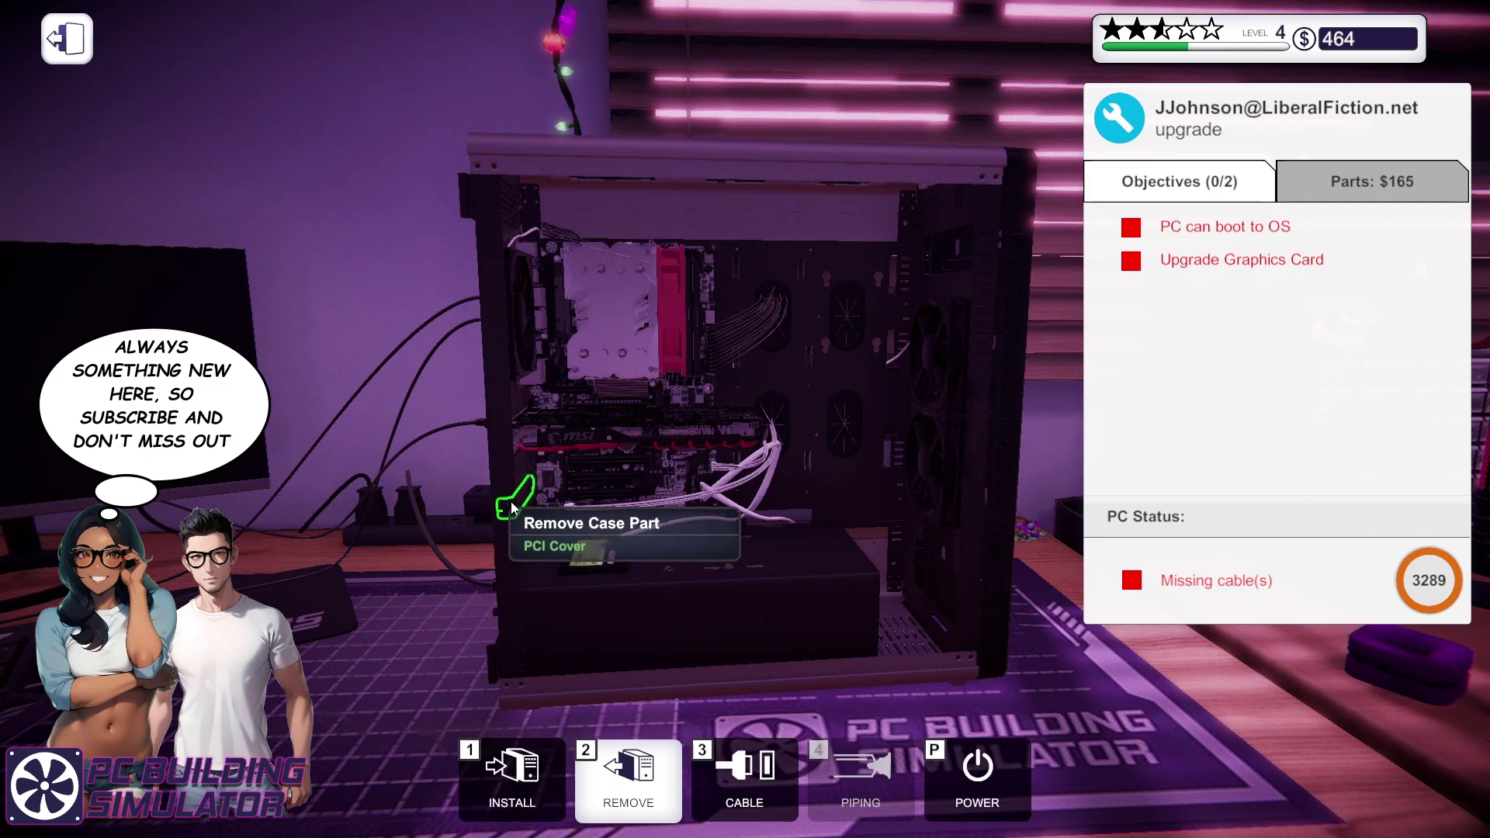
pyautogui.click(565, 441)
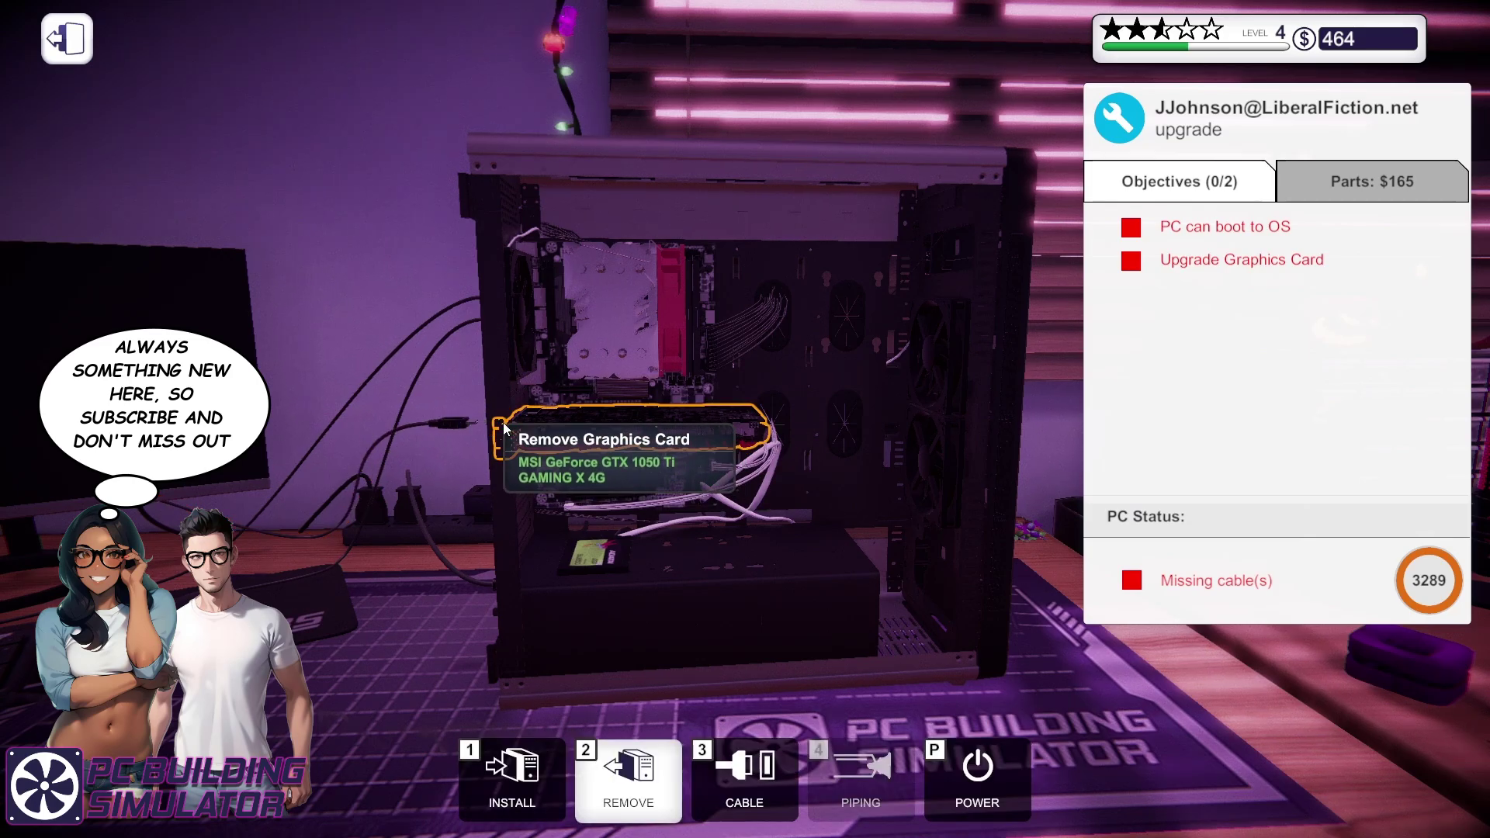
pyautogui.click(570, 444)
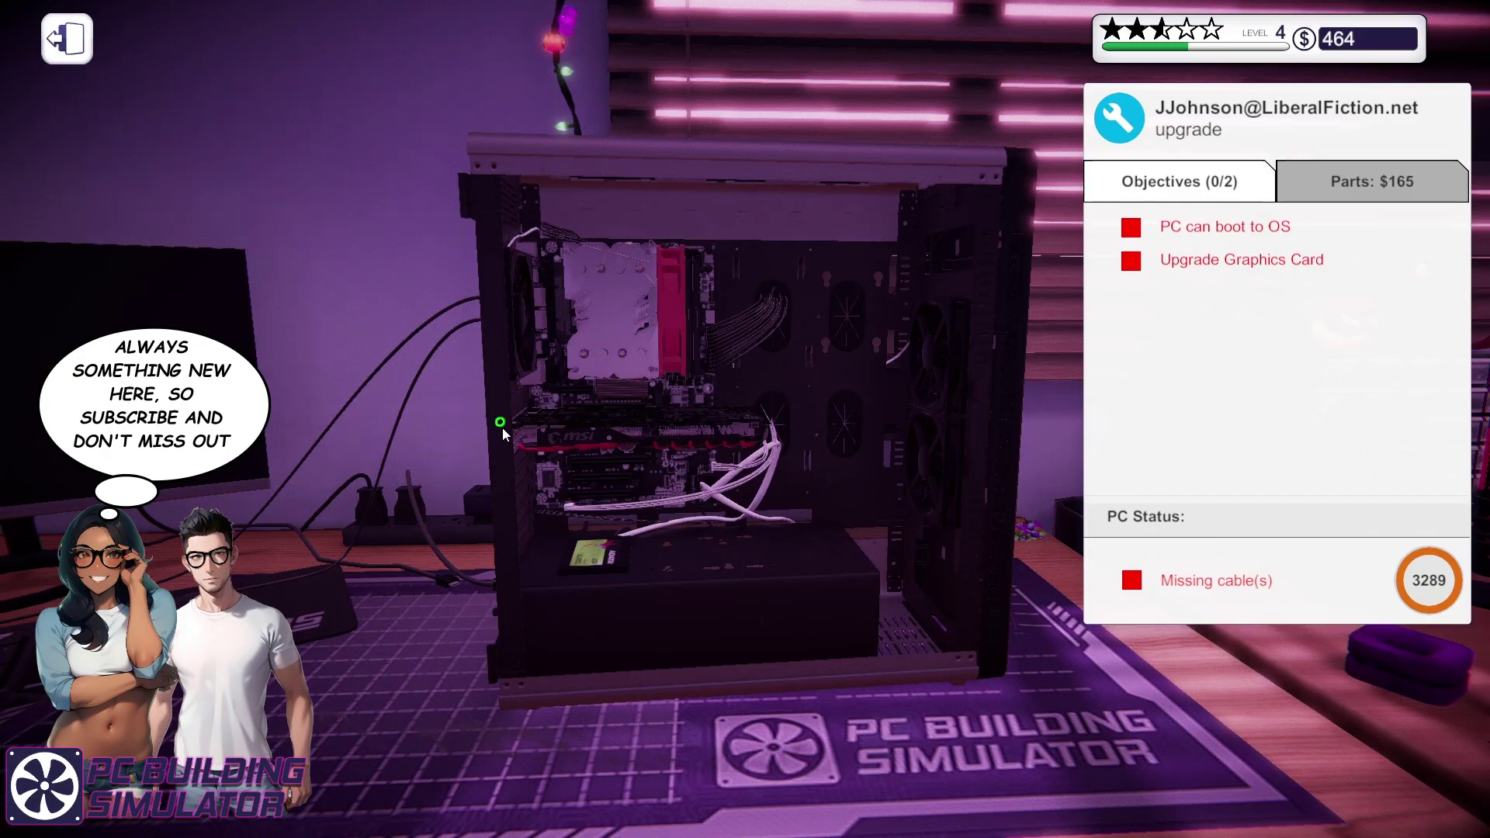
pyautogui.click(500, 424)
pyautogui.press('2')
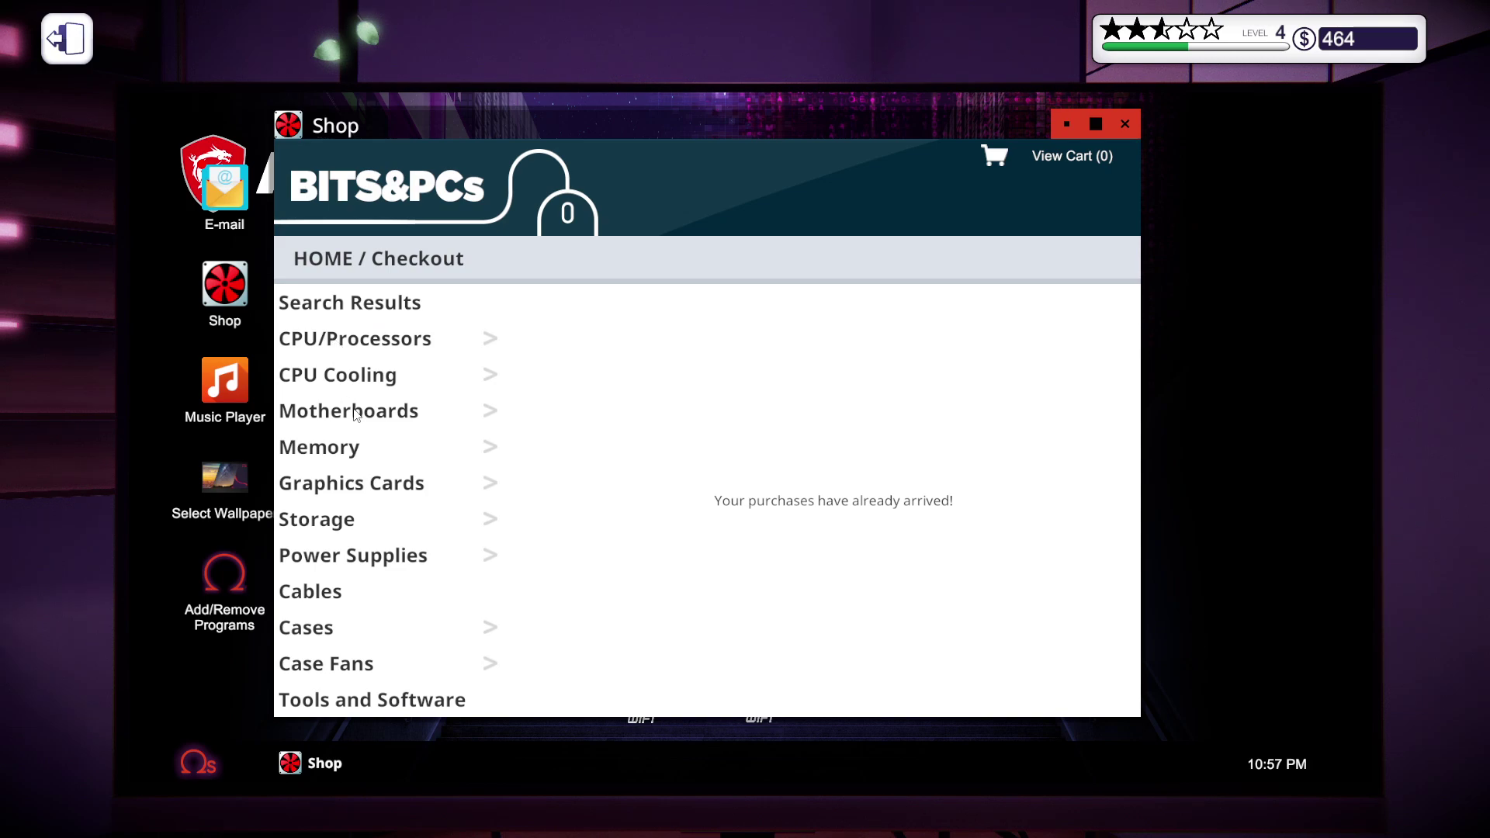
# - Add the $495 MSI GTX 980 Ti GAMING 6G Golden Edition from Graphics Cards to the cart
pyautogui.click(337, 479)
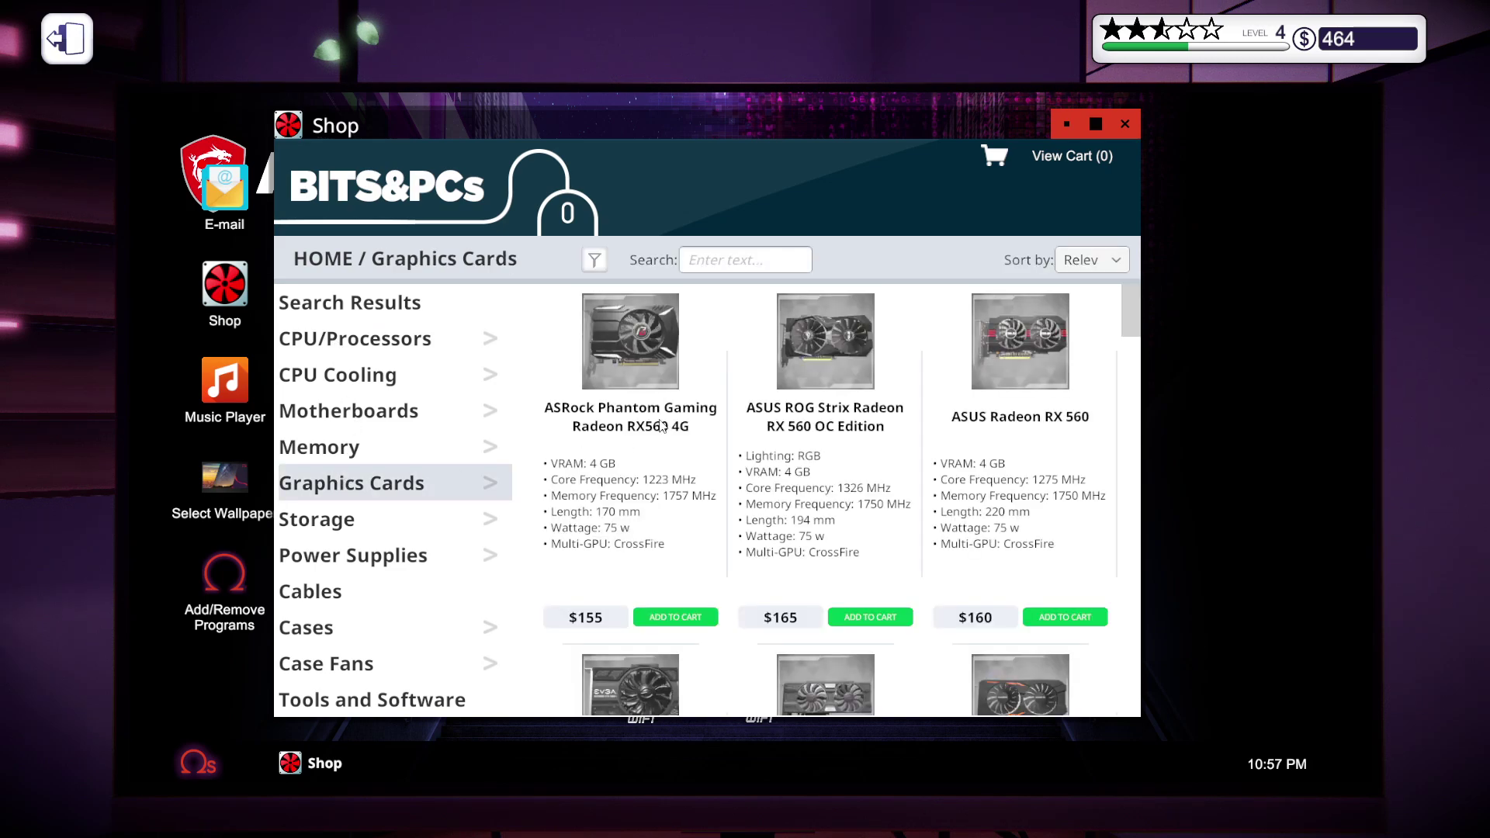
pyautogui.scroll(-3, 781, 475)
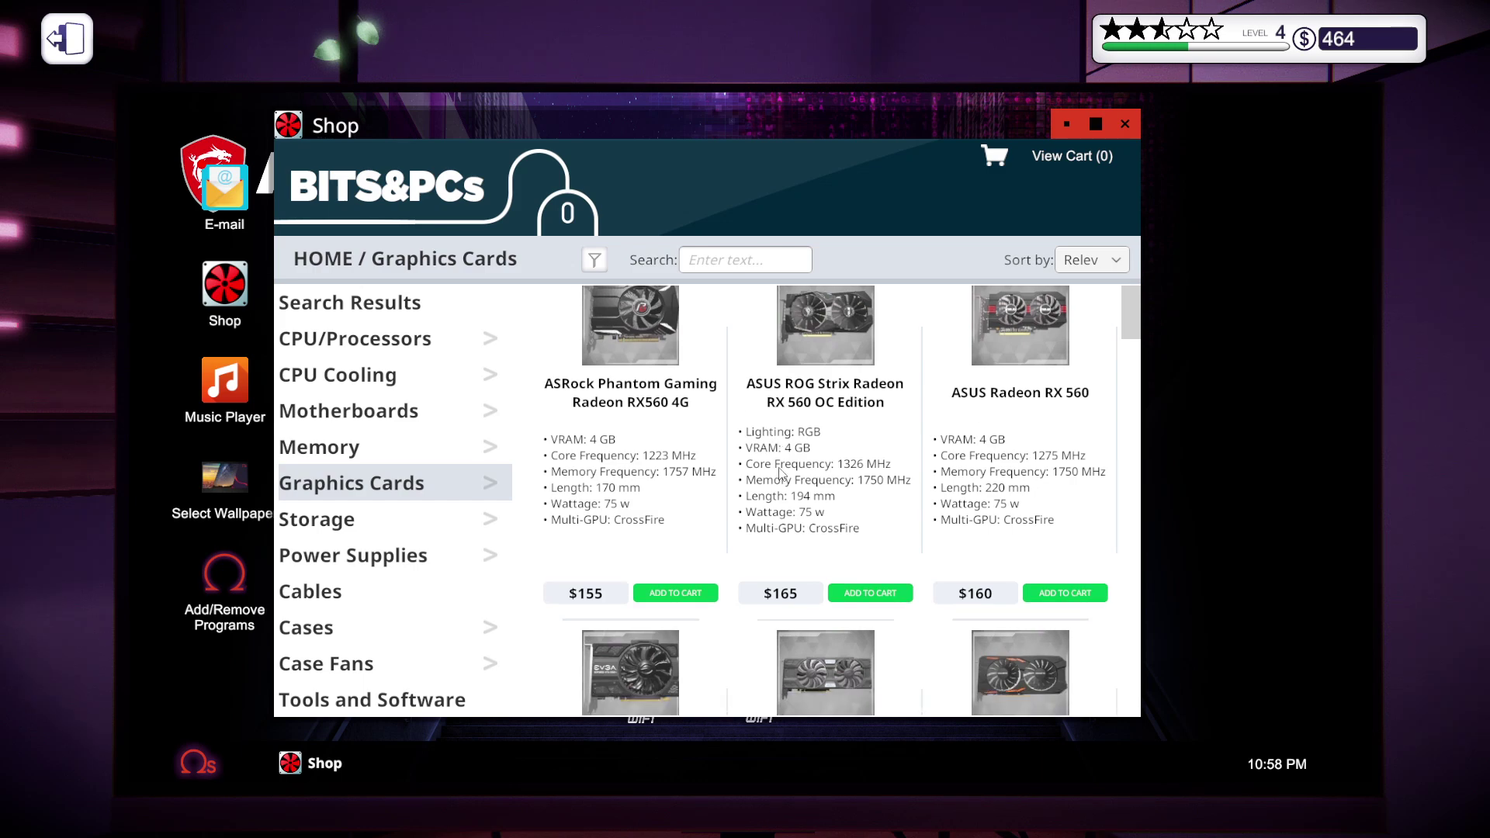
pyautogui.scroll(-2, 781, 475)
pyautogui.scroll(-3, 782, 476)
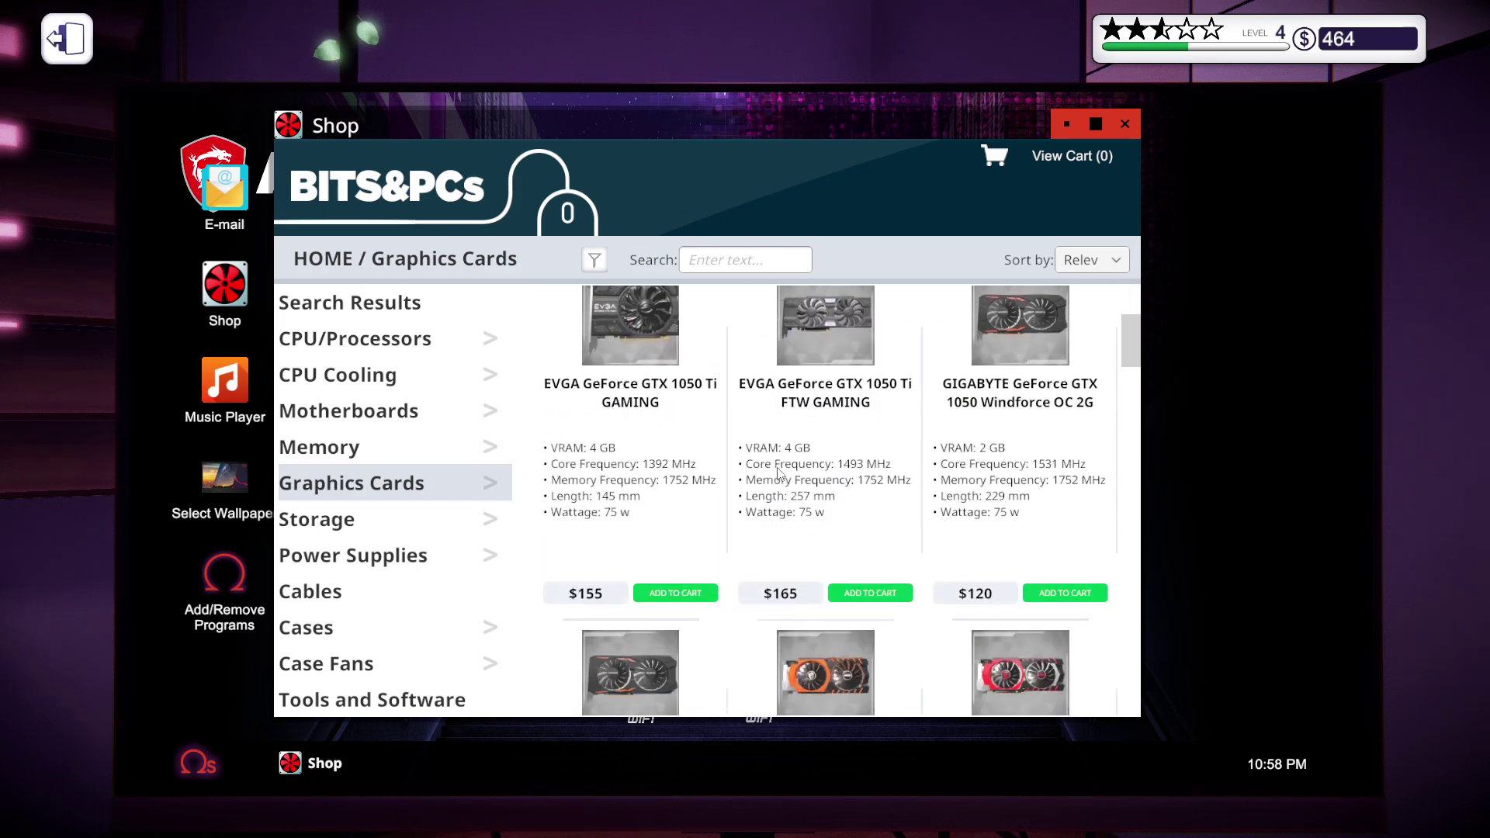
pyautogui.scroll(-3, 778, 477)
pyautogui.scroll(-3, 778, 477)
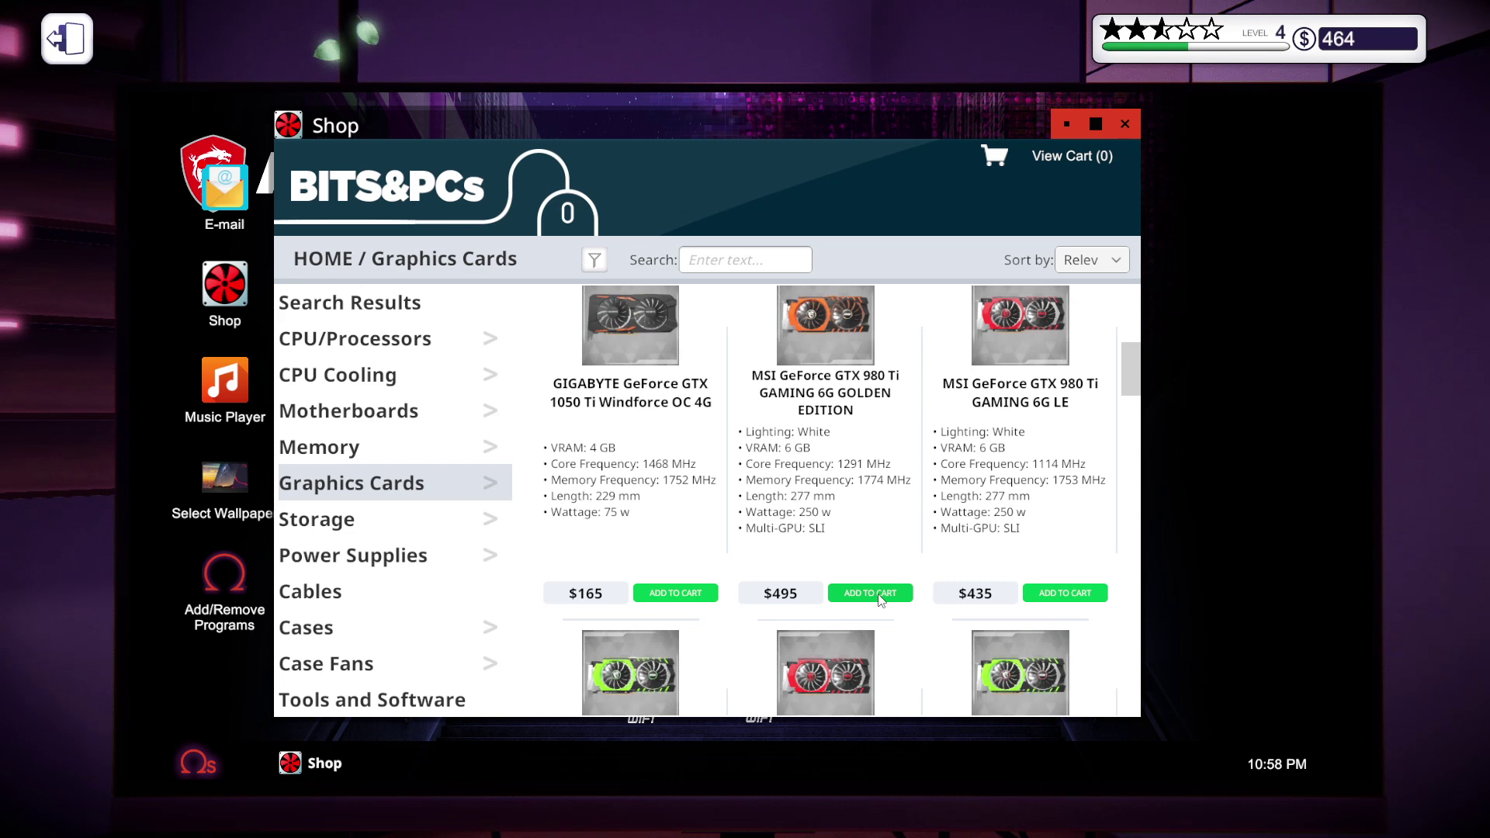
pyautogui.click(881, 599)
# - Leave the shop computer, walk to the bench and resume work on the customer's PC
pyautogui.press('Escape')
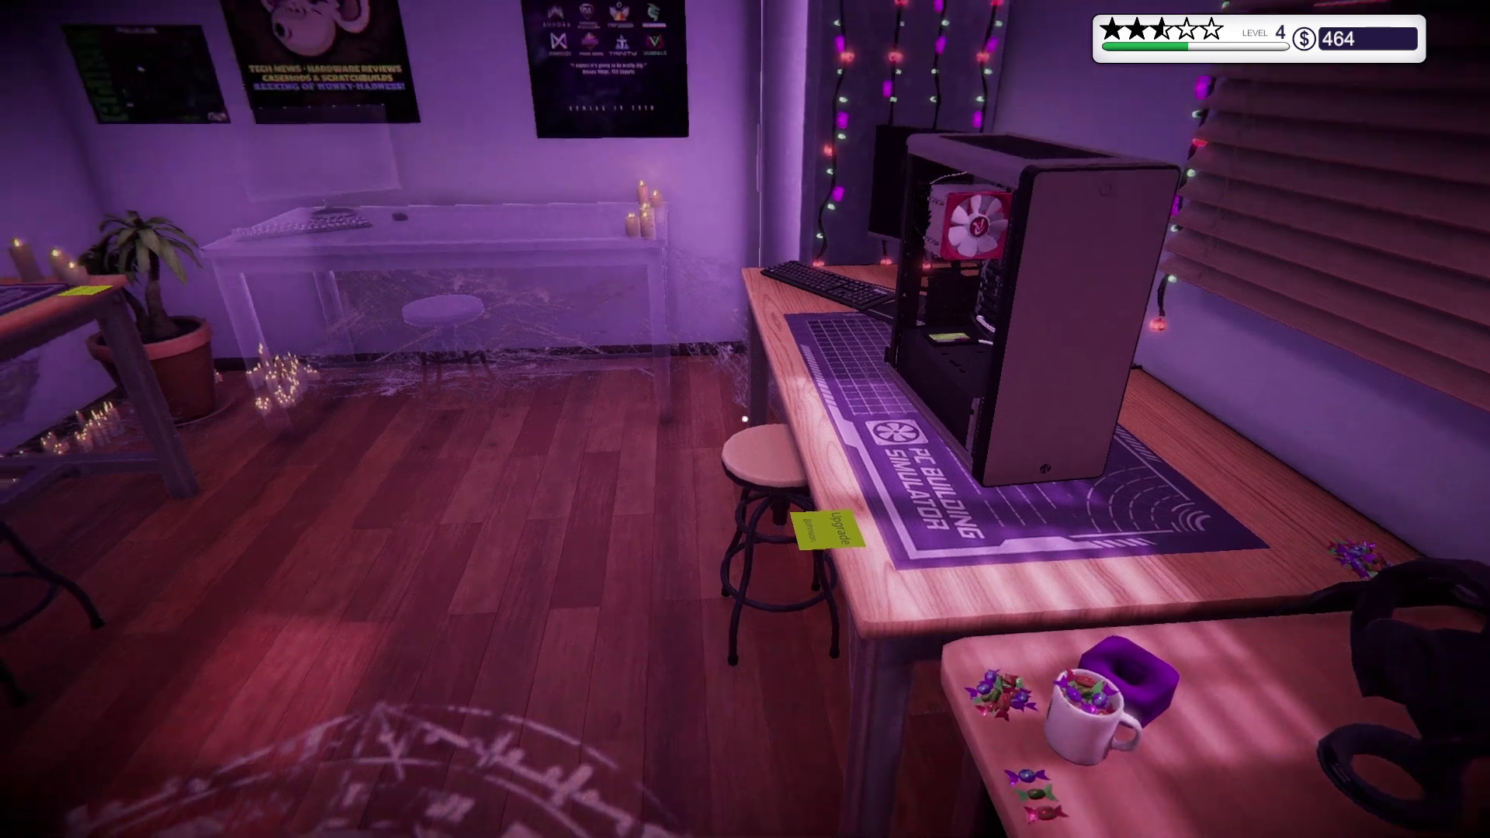
pyautogui.press('w')
pyautogui.press('w')
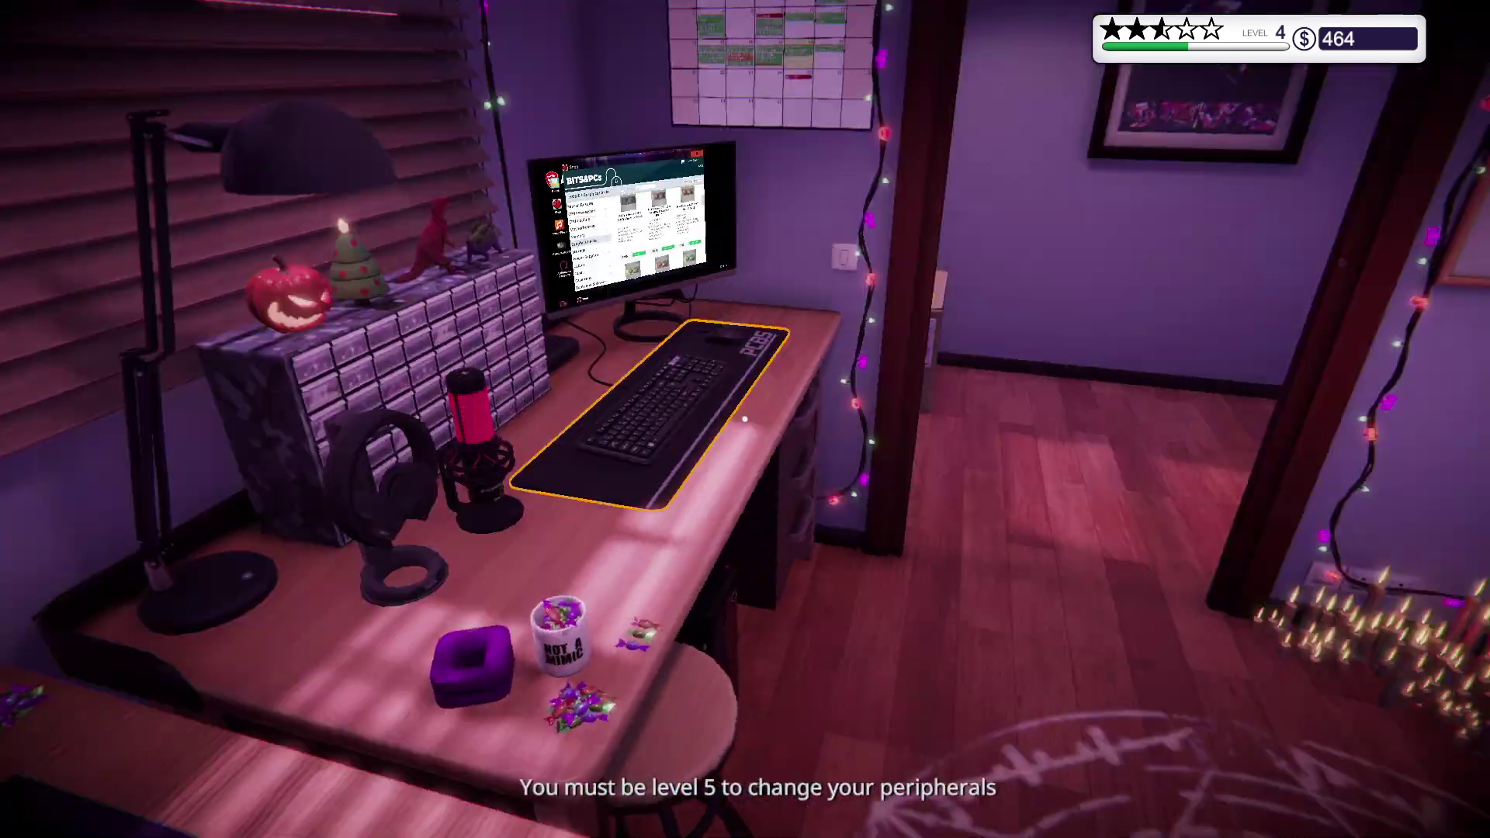
pyautogui.press('w')
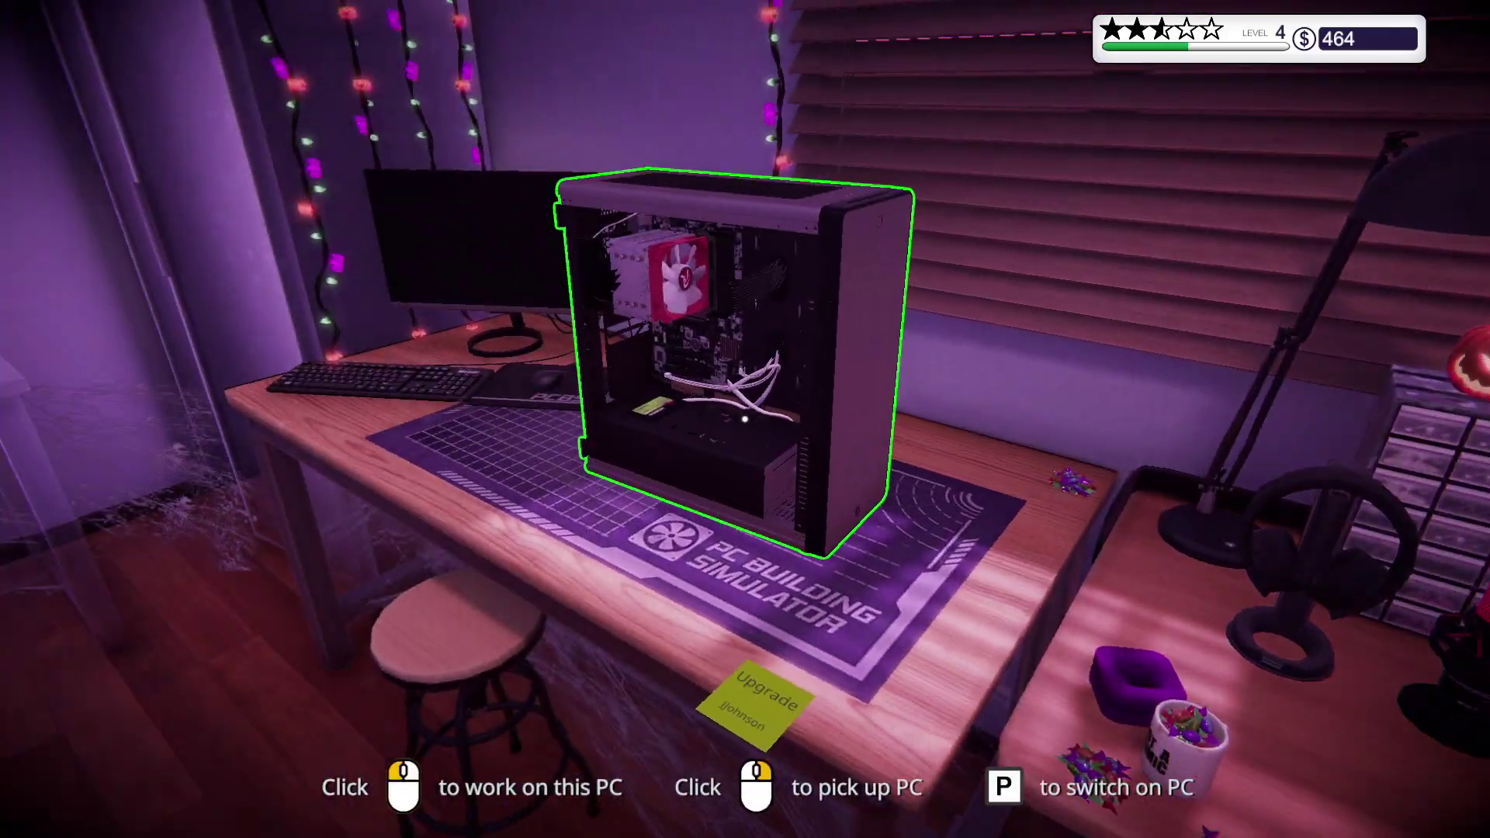
pyautogui.click(745, 420)
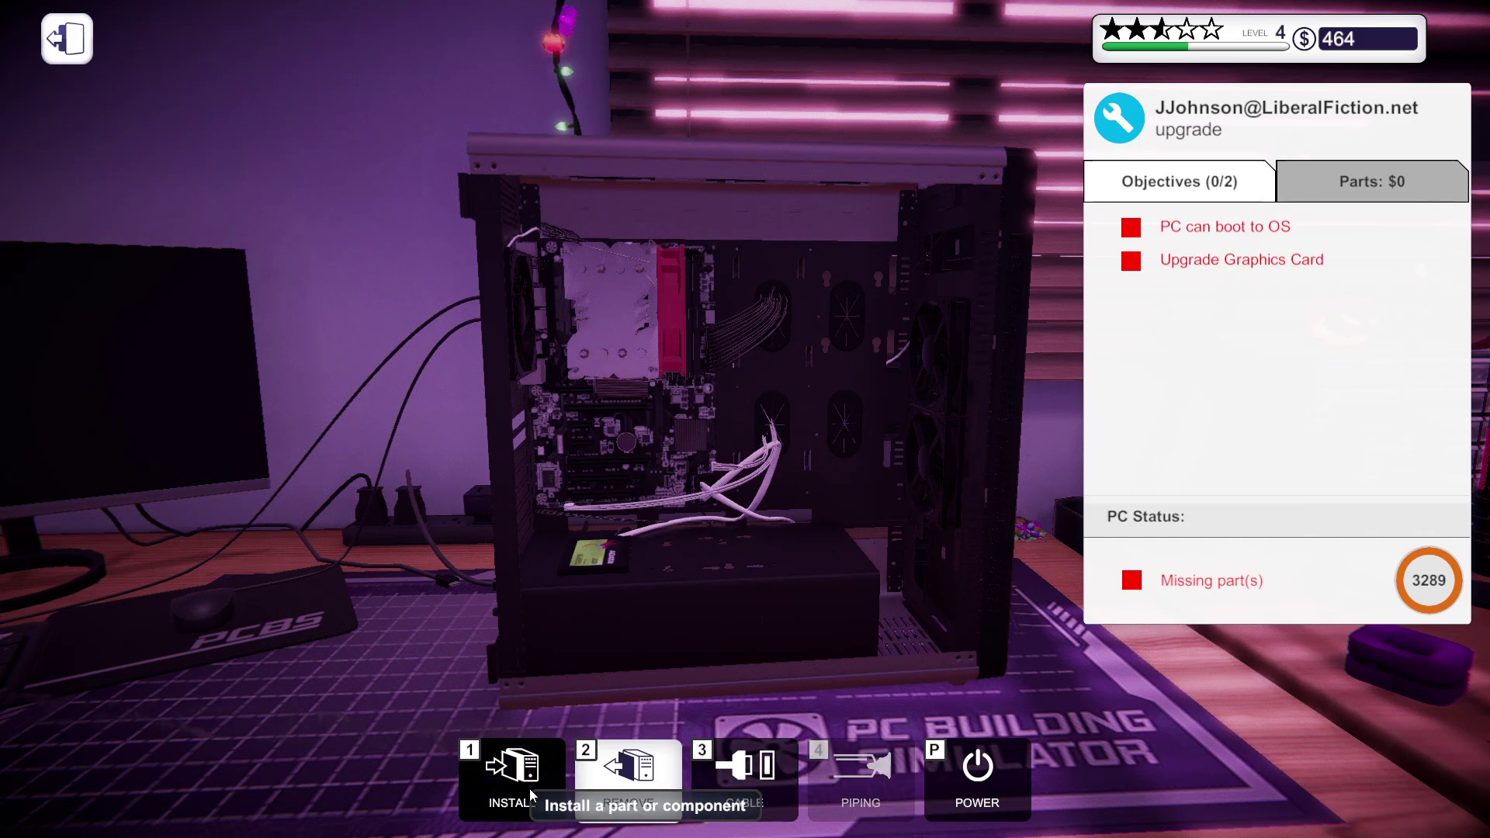
# - Sell the used MSI GTX 970 GAMING 100ME from the Graphics Cards inventory for $93
pyautogui.click(530, 789)
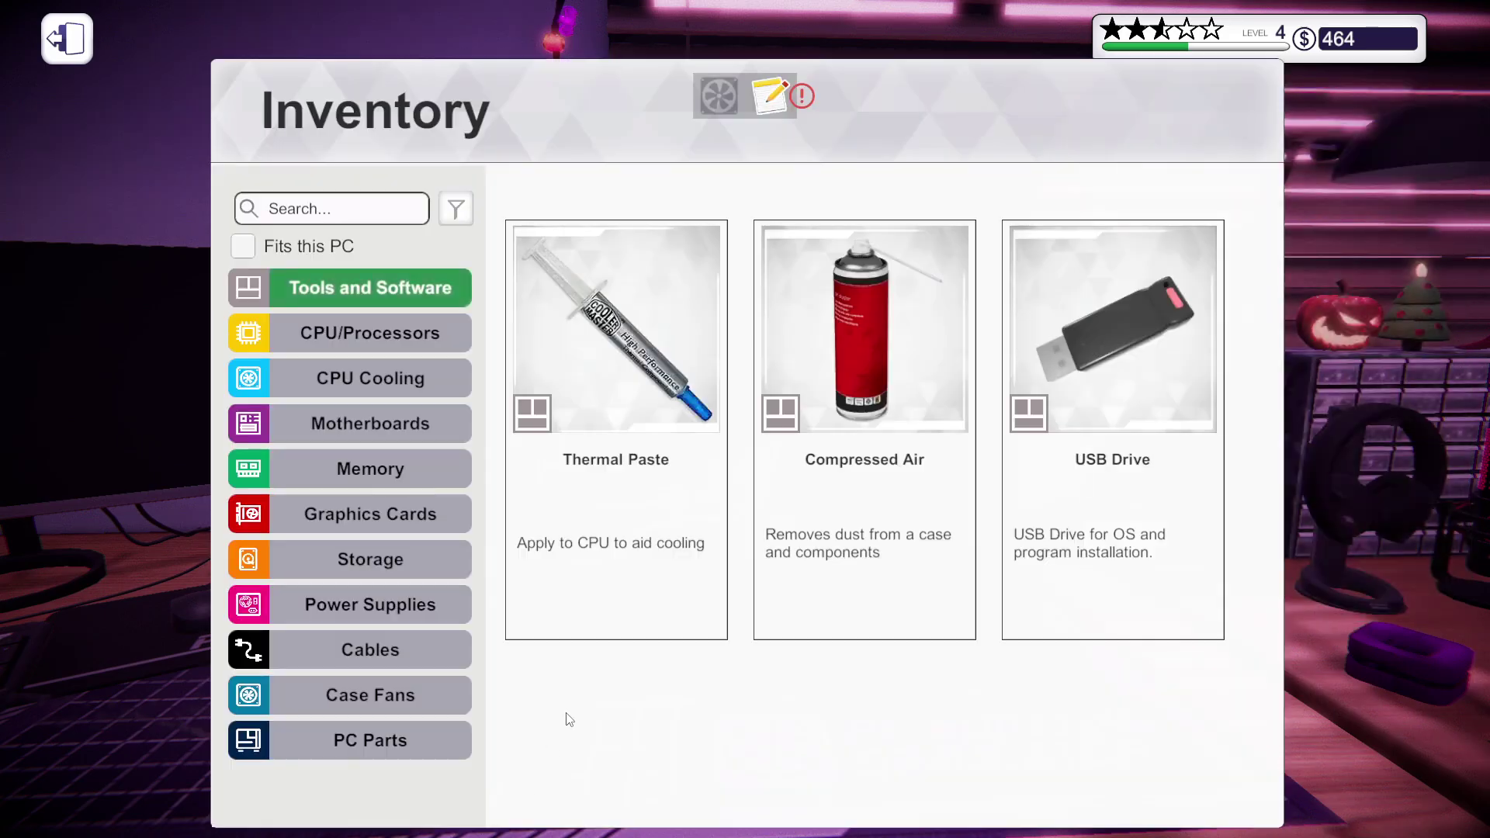
pyautogui.click(375, 512)
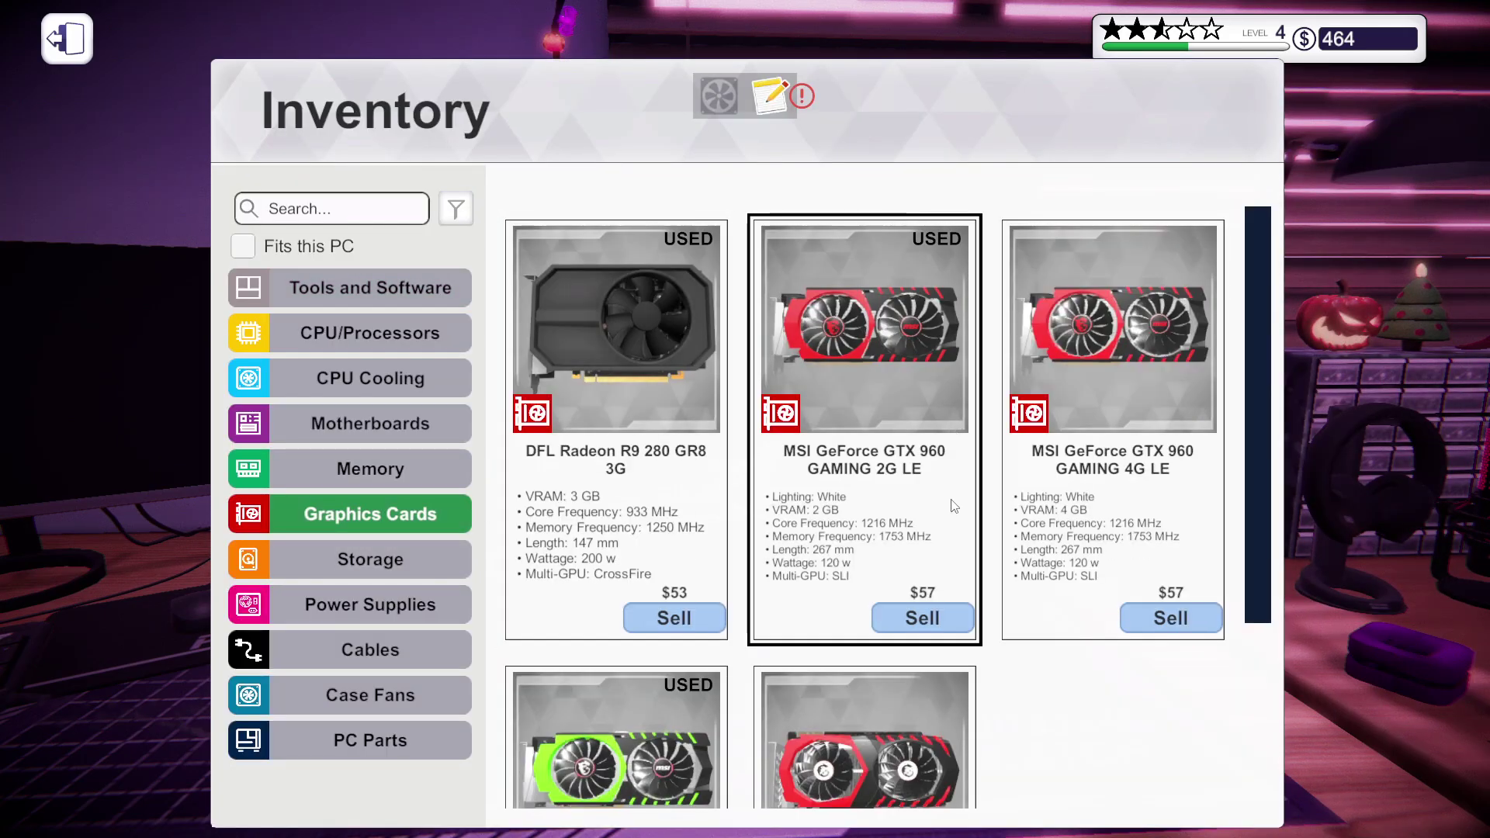
pyautogui.scroll(-2, 952, 506)
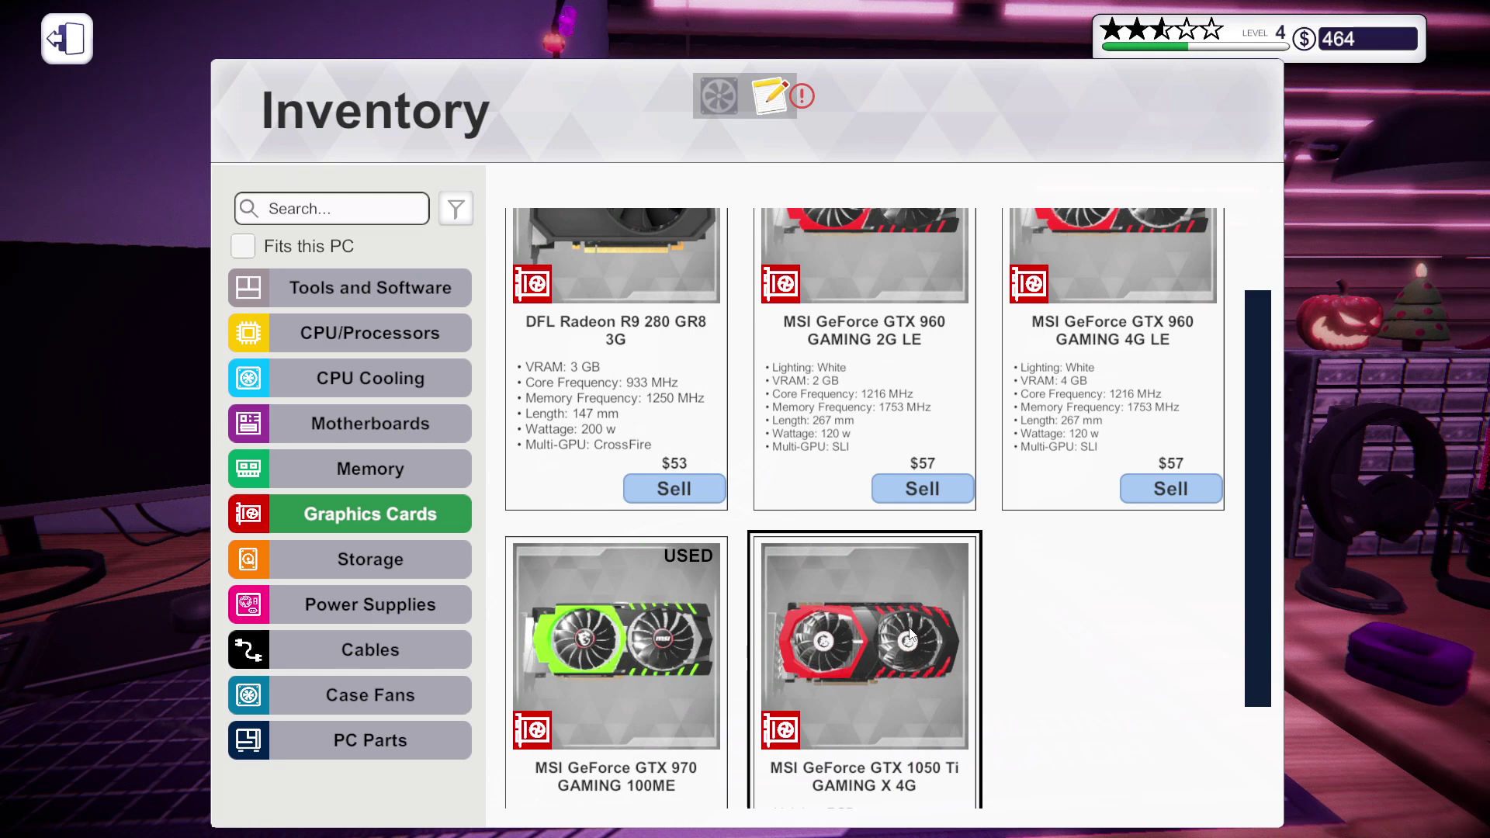
pyautogui.scroll(2, 909, 638)
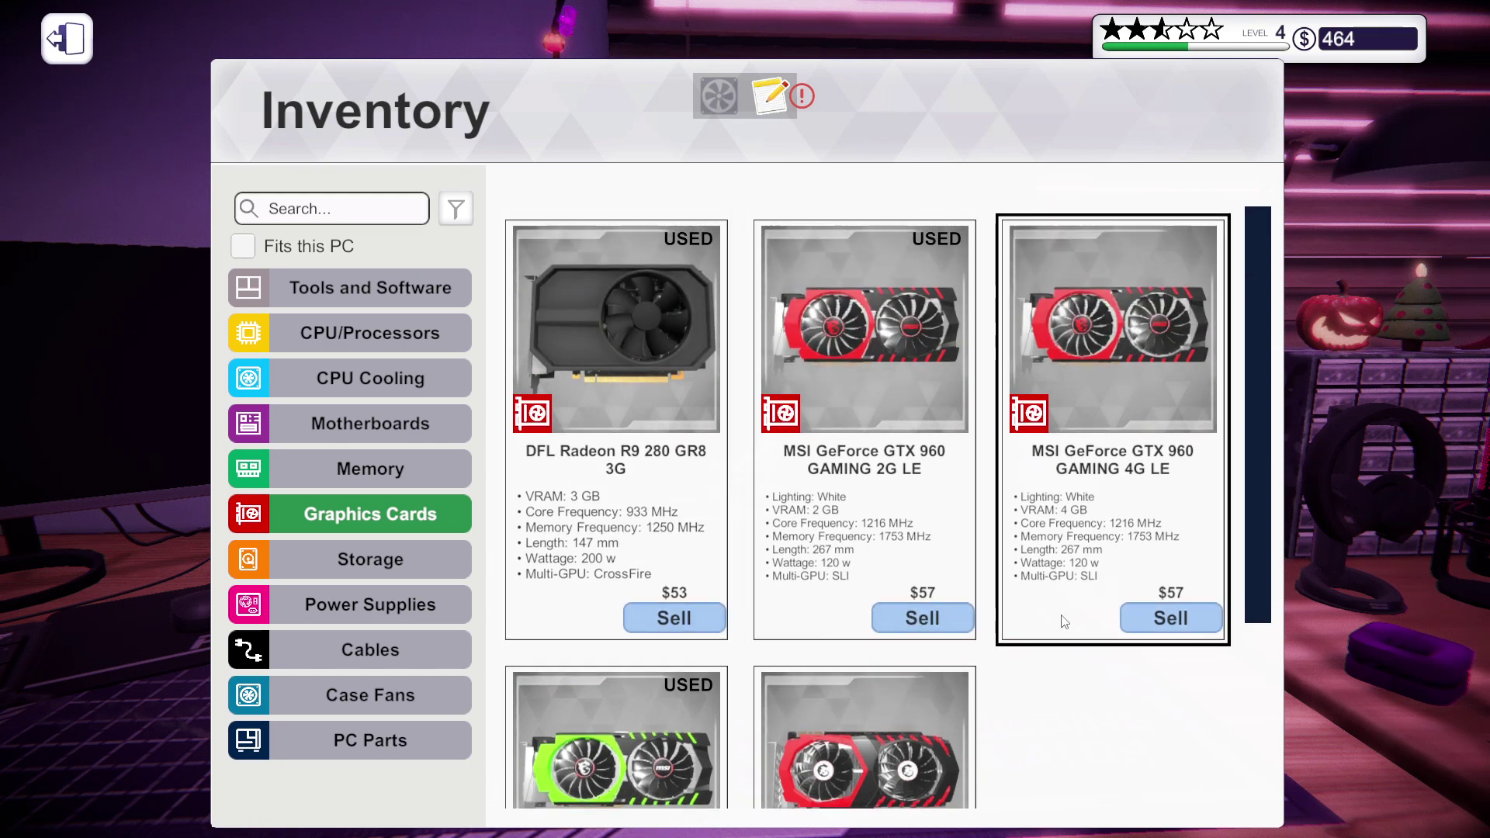
pyautogui.scroll(-2, 617, 722)
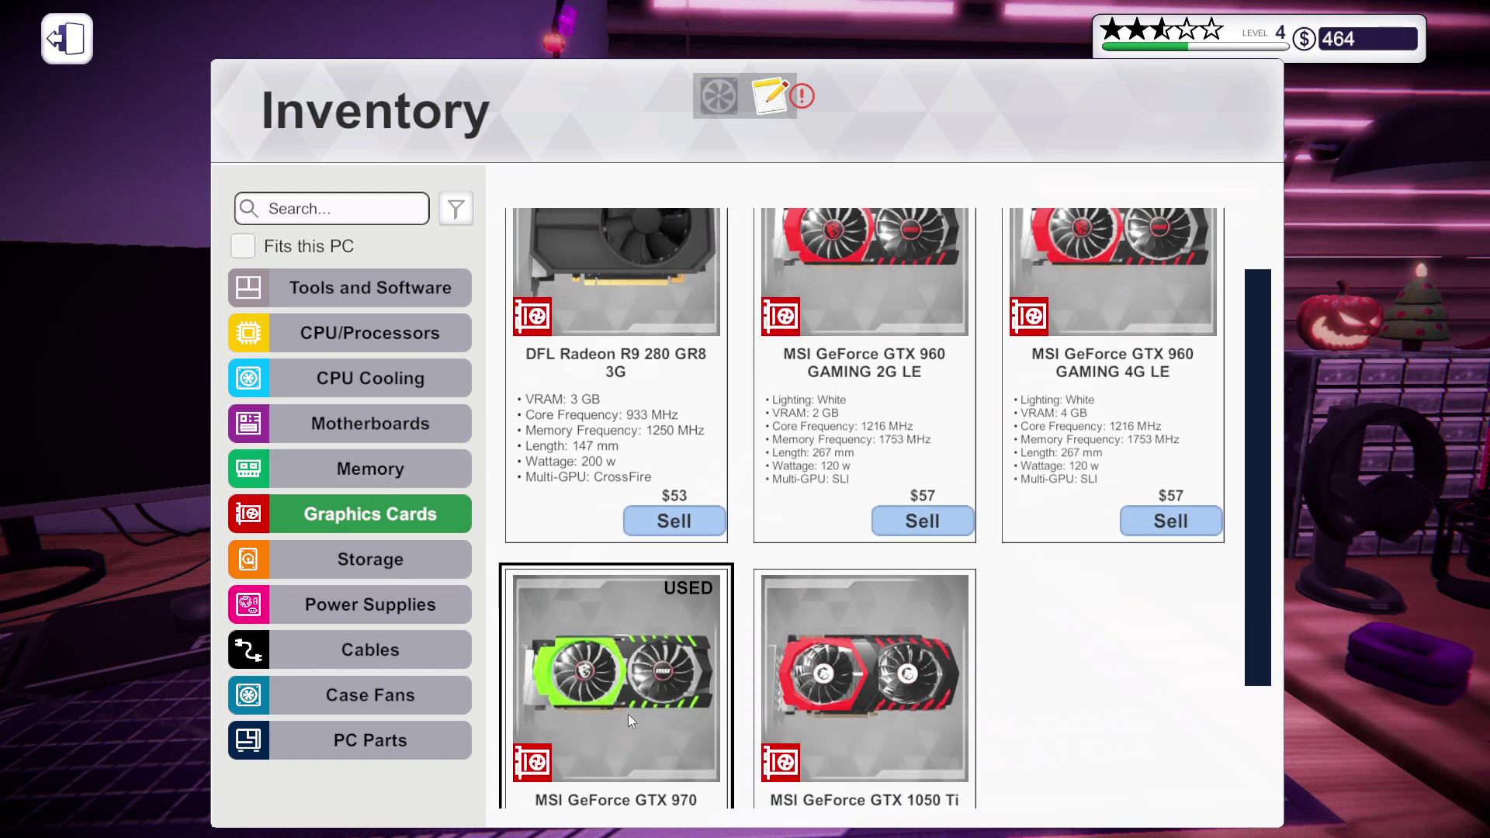
pyautogui.scroll(-2, 642, 723)
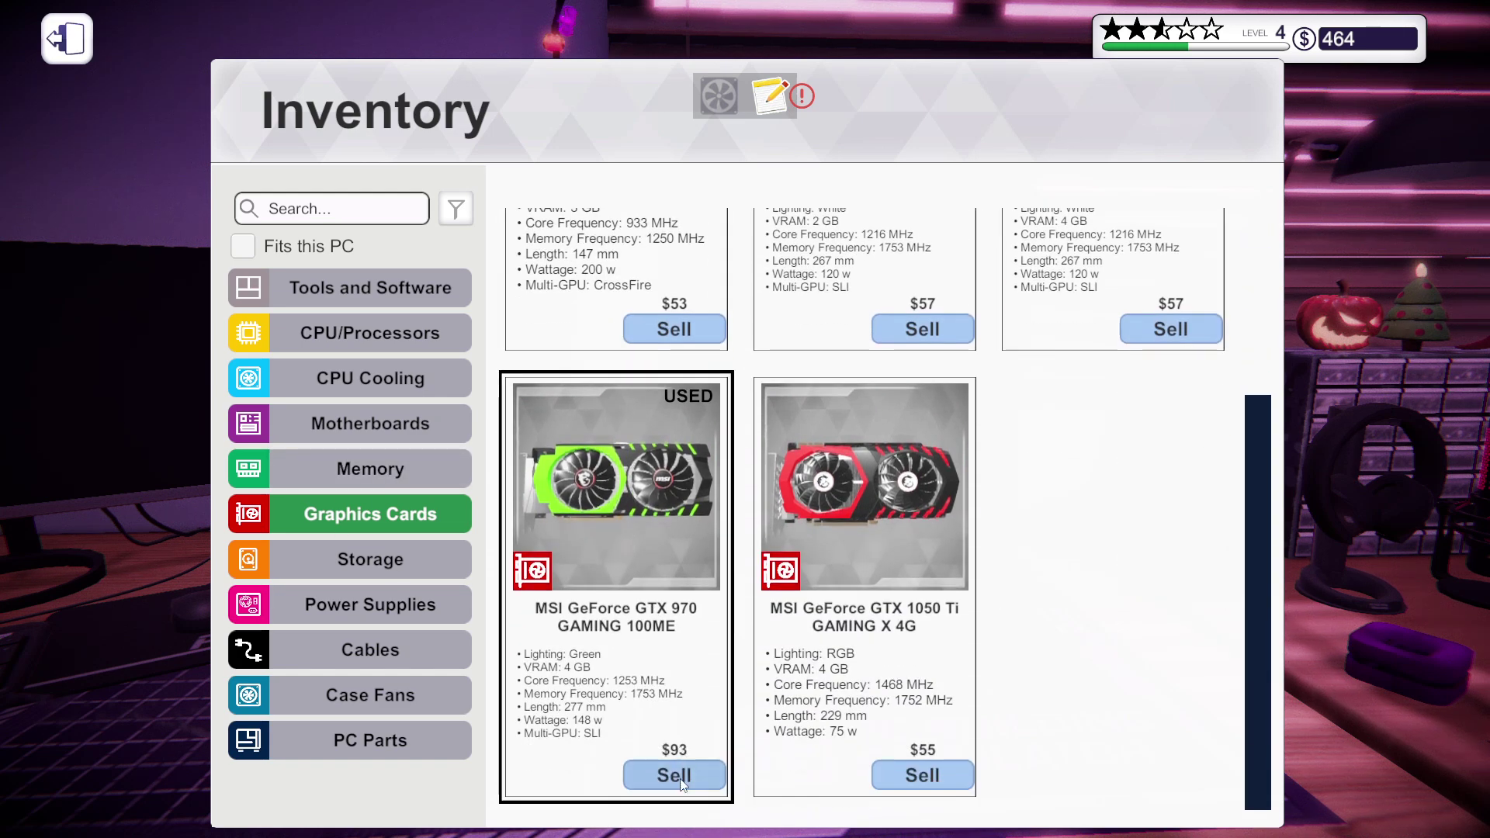
pyautogui.click(683, 780)
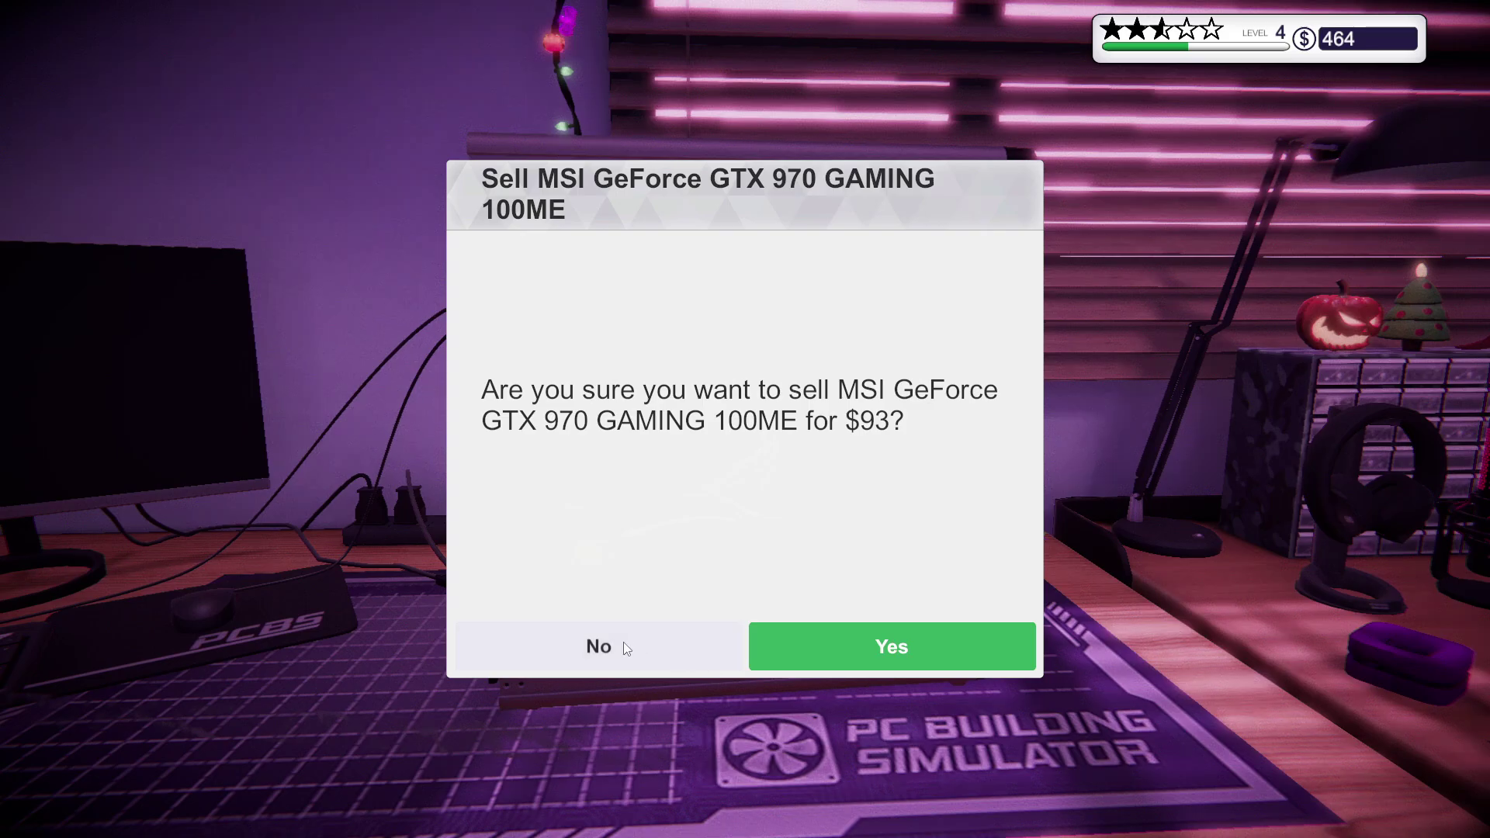
pyautogui.click(891, 648)
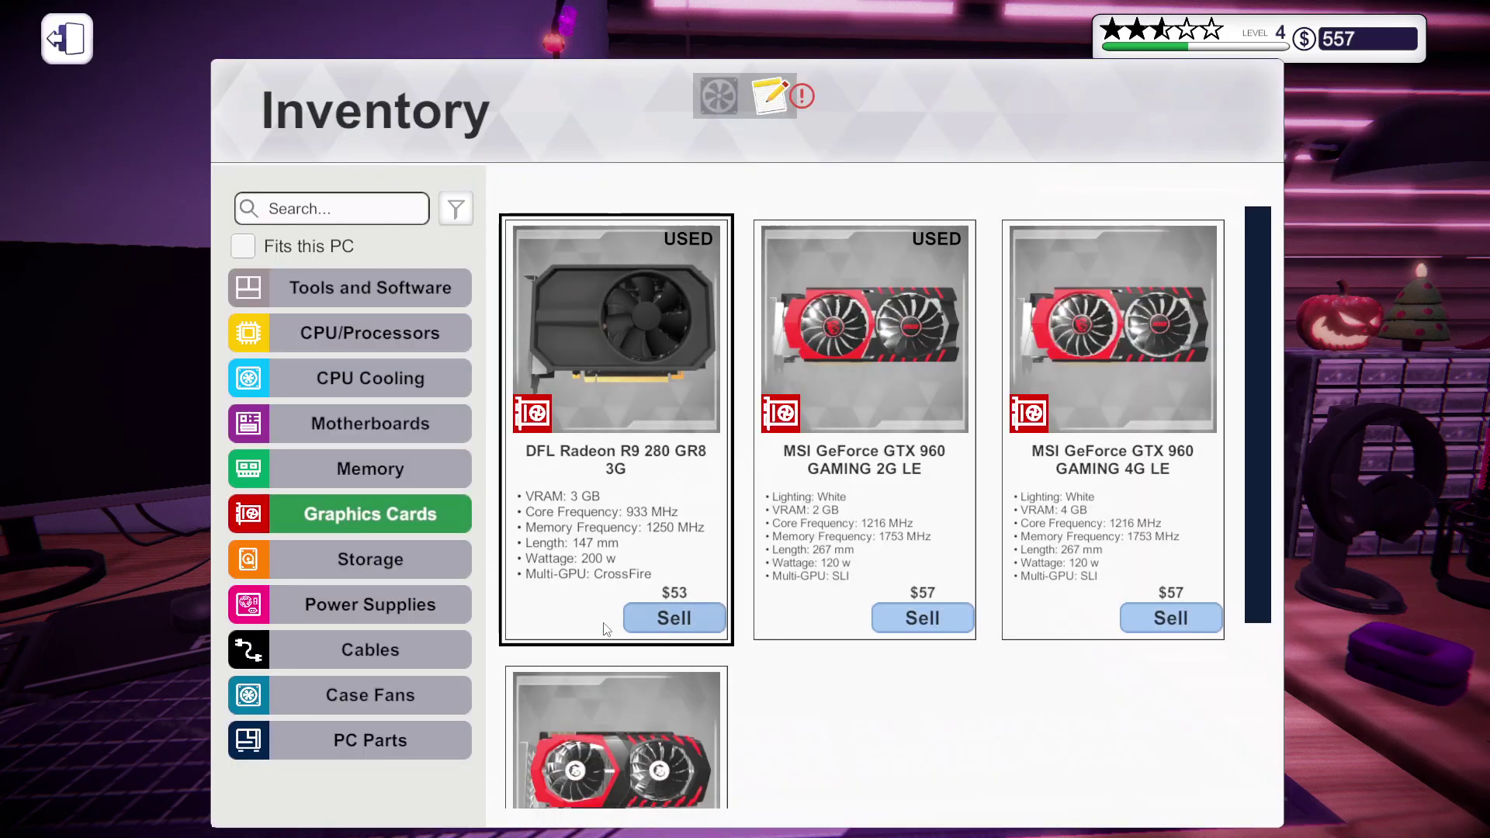
# - Sell the Mortoni 2 GB stick and the DFL MOTIV8OR 8 GB stick for $23
pyautogui.click(381, 466)
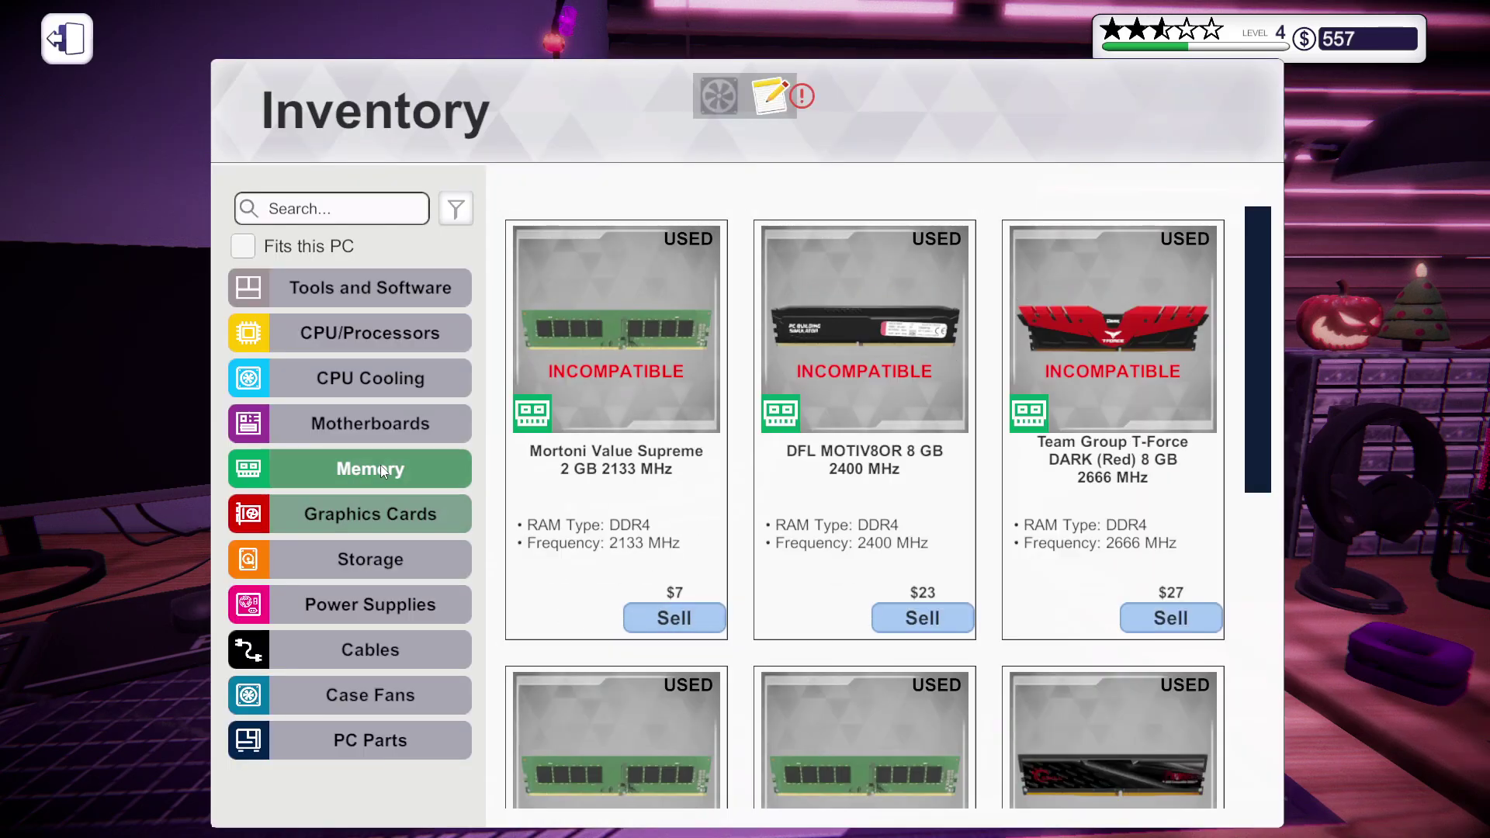
pyautogui.click(673, 619)
pyautogui.click(875, 631)
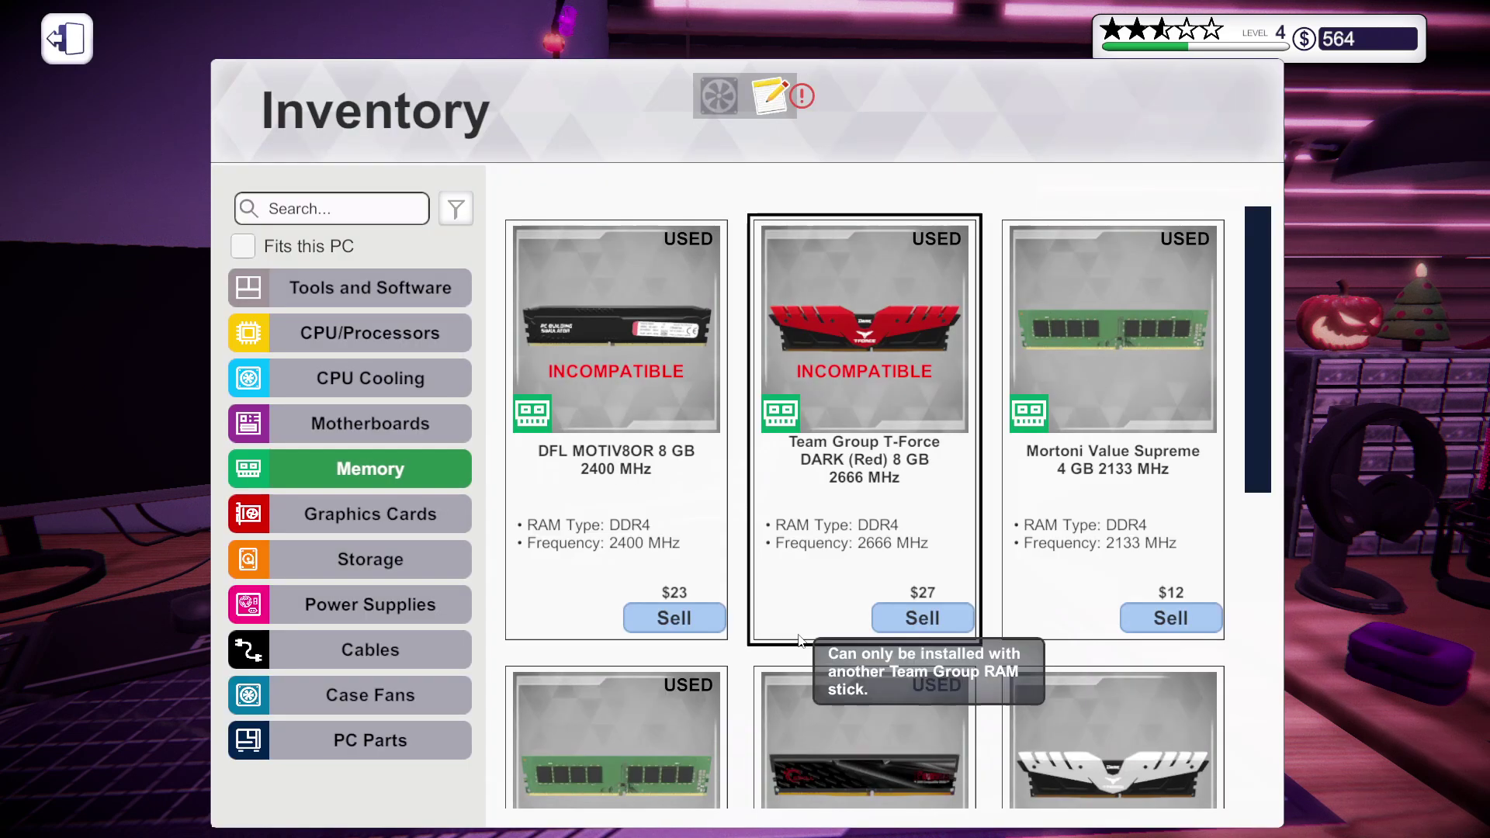
pyautogui.click(649, 612)
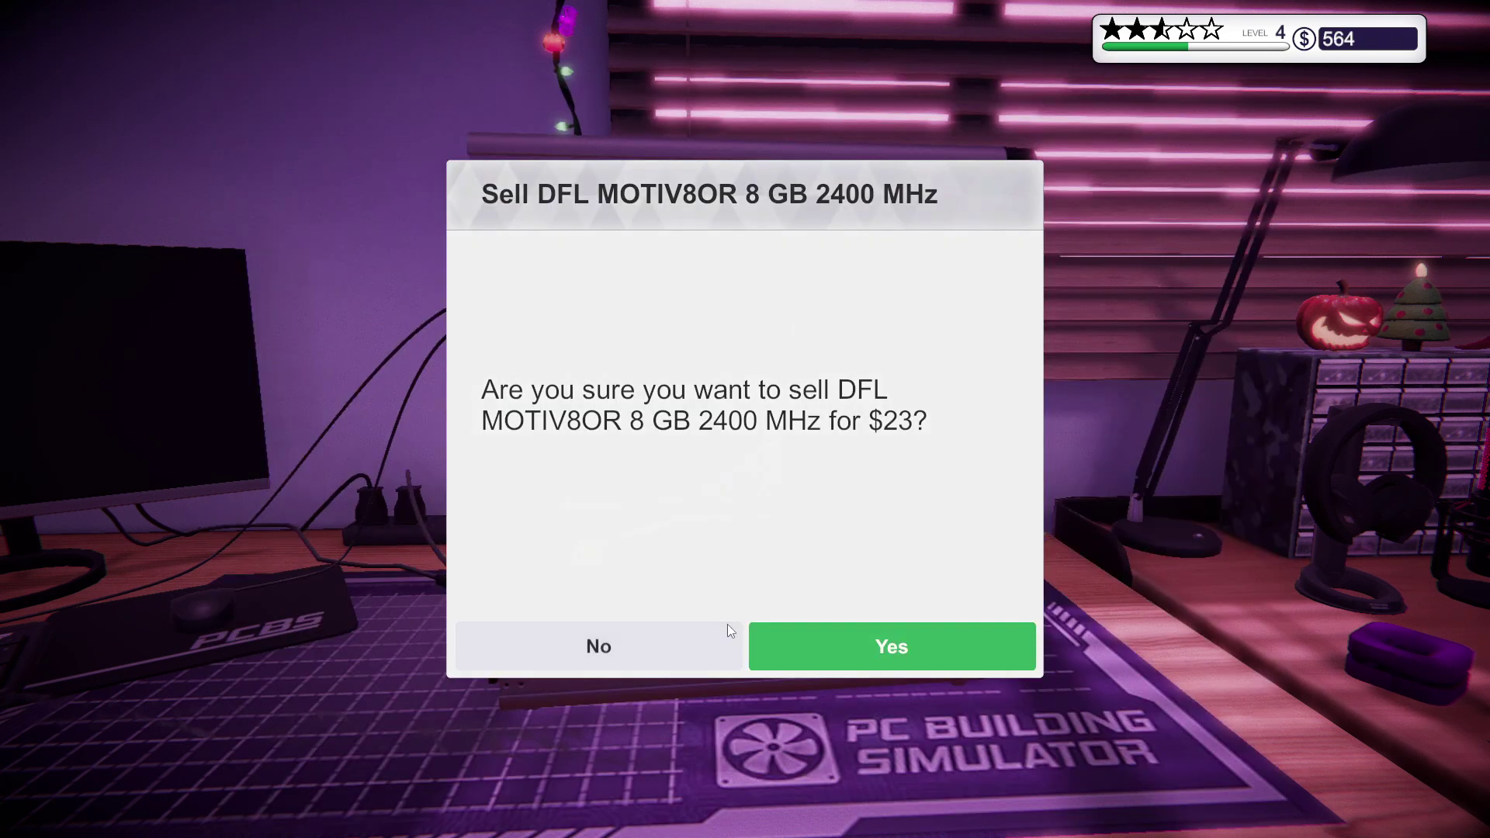
pyautogui.click(858, 649)
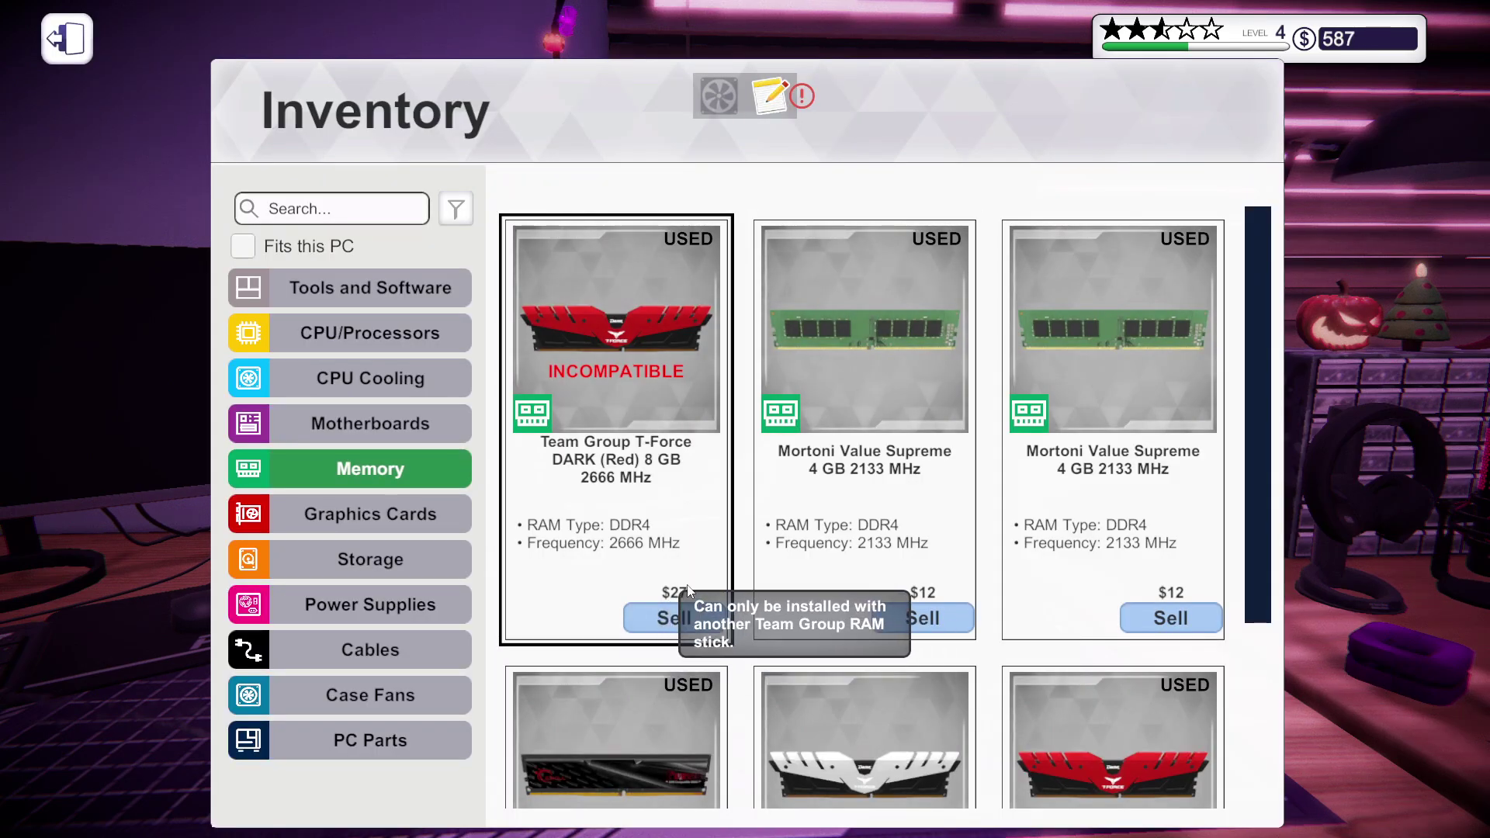
pyautogui.scroll(-2, 1056, 585)
pyautogui.scroll(-2, 1056, 587)
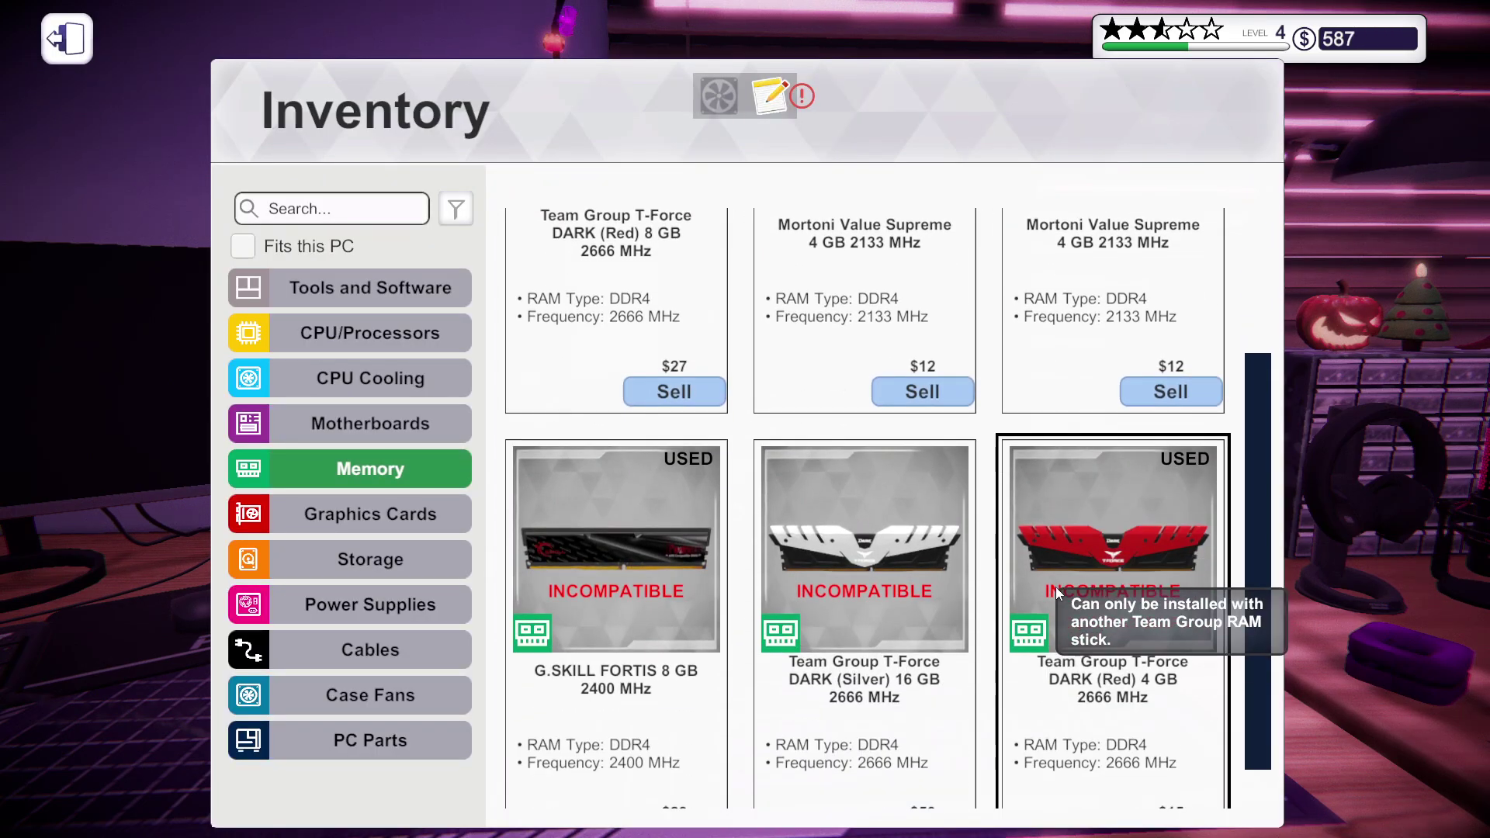
pyautogui.scroll(-2, 1055, 587)
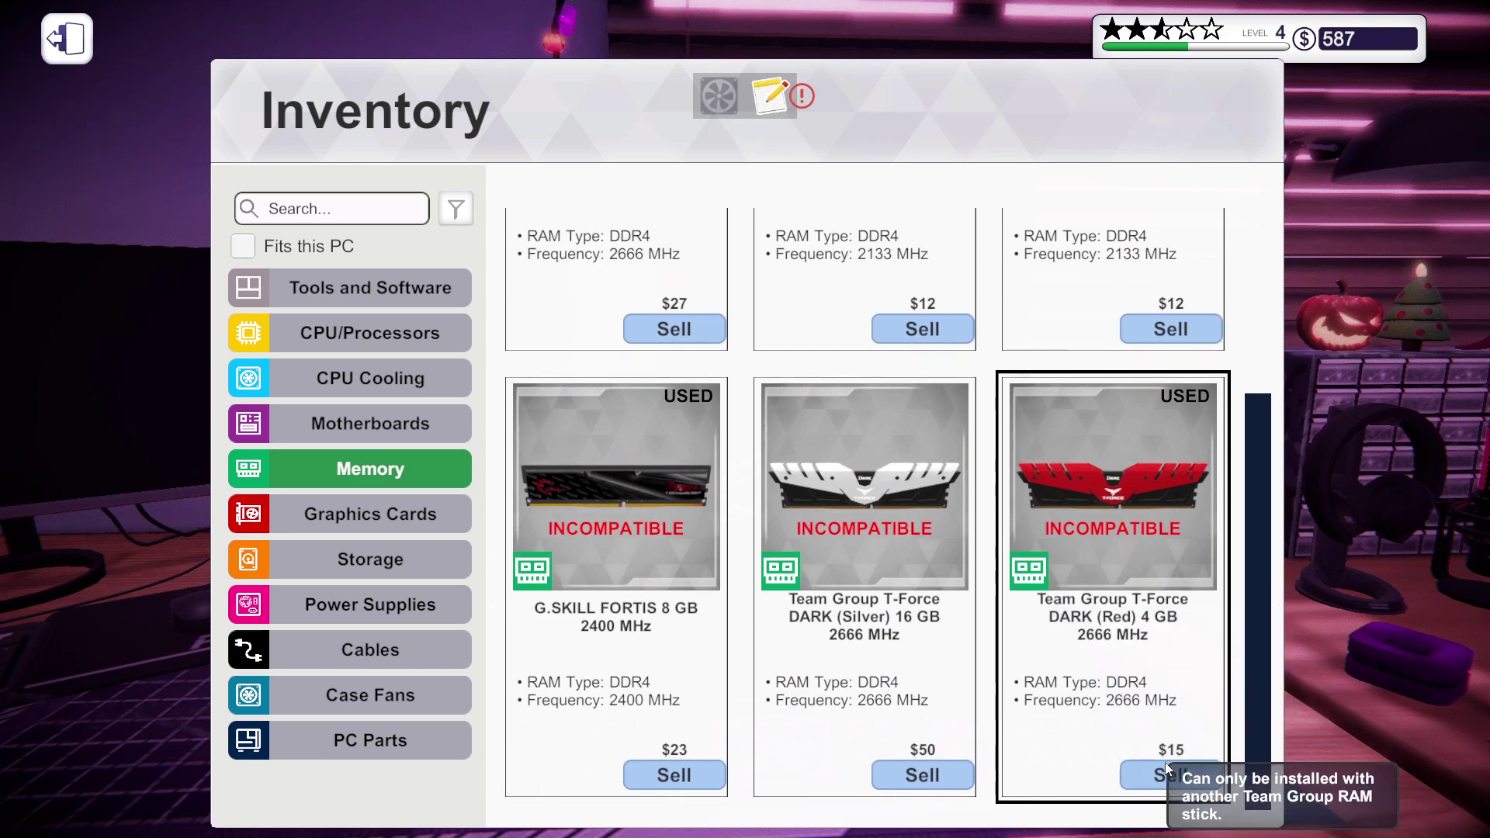
pyautogui.scroll(3, 860, 766)
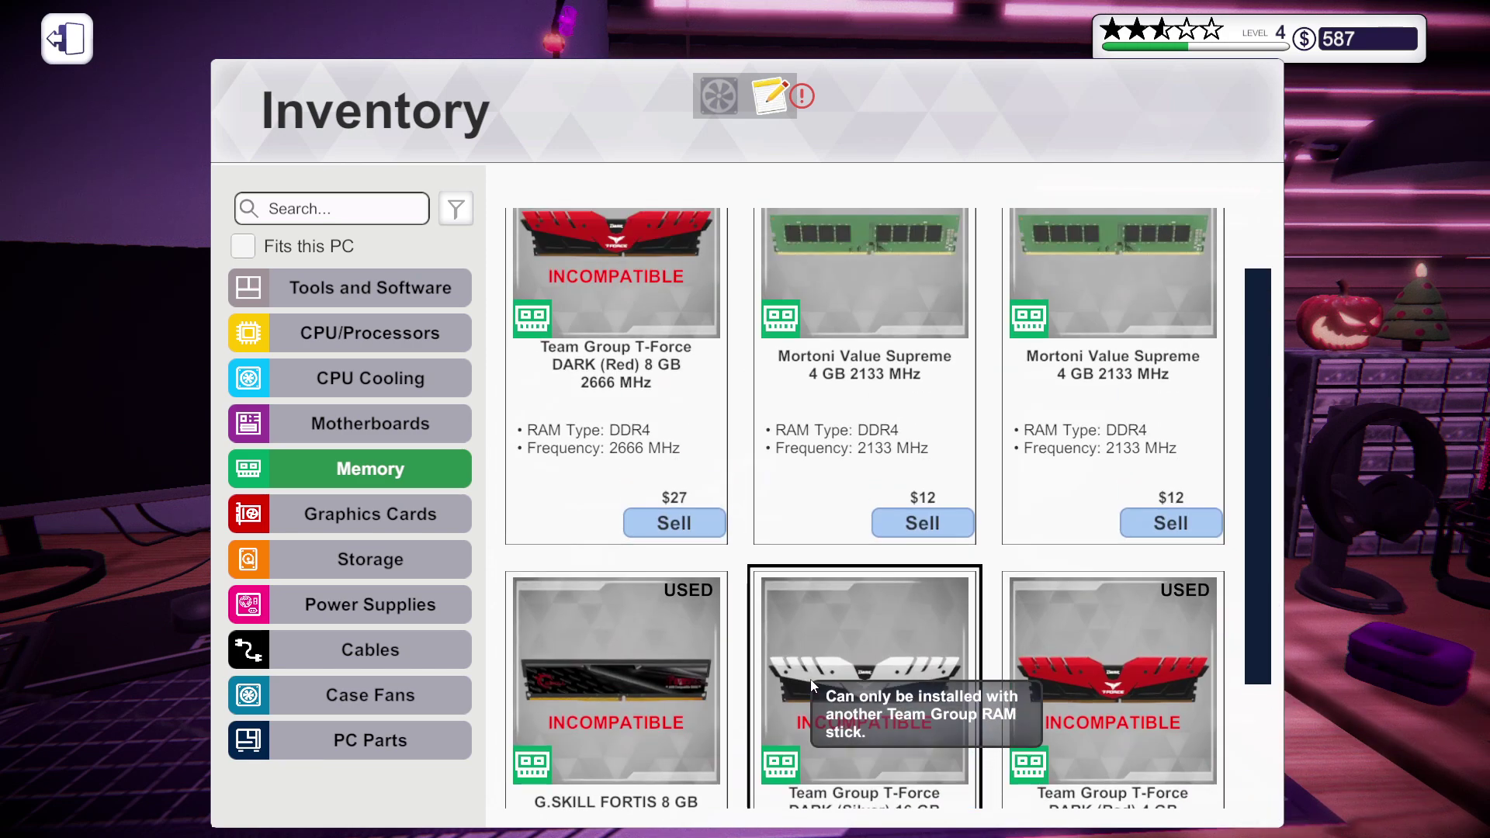
# - Sell both Mortoni Value Supreme 4 GB sticks for $12 each, bringing the balance to $611
pyautogui.click(918, 521)
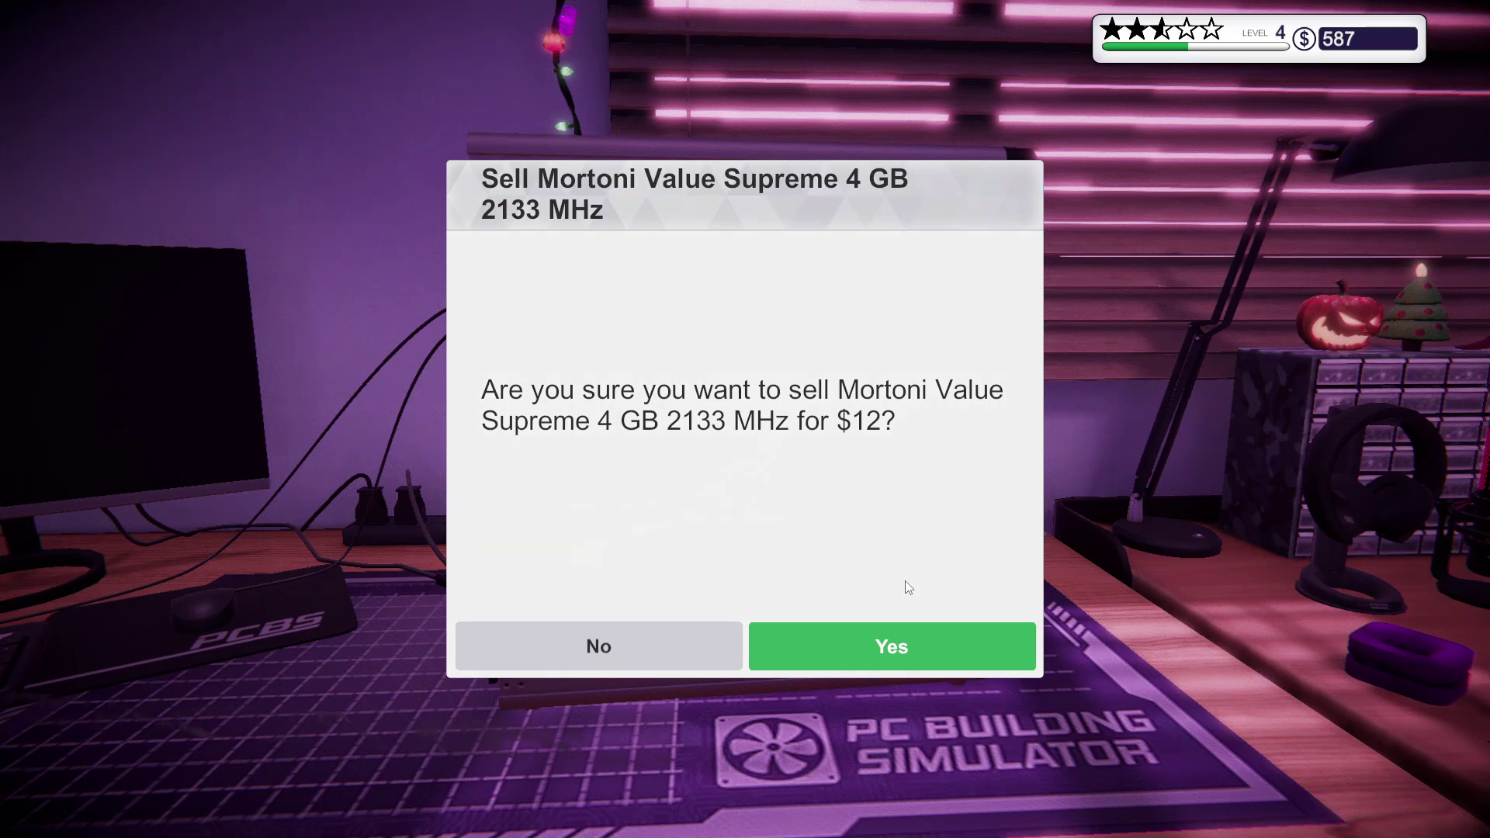
pyautogui.click(885, 736)
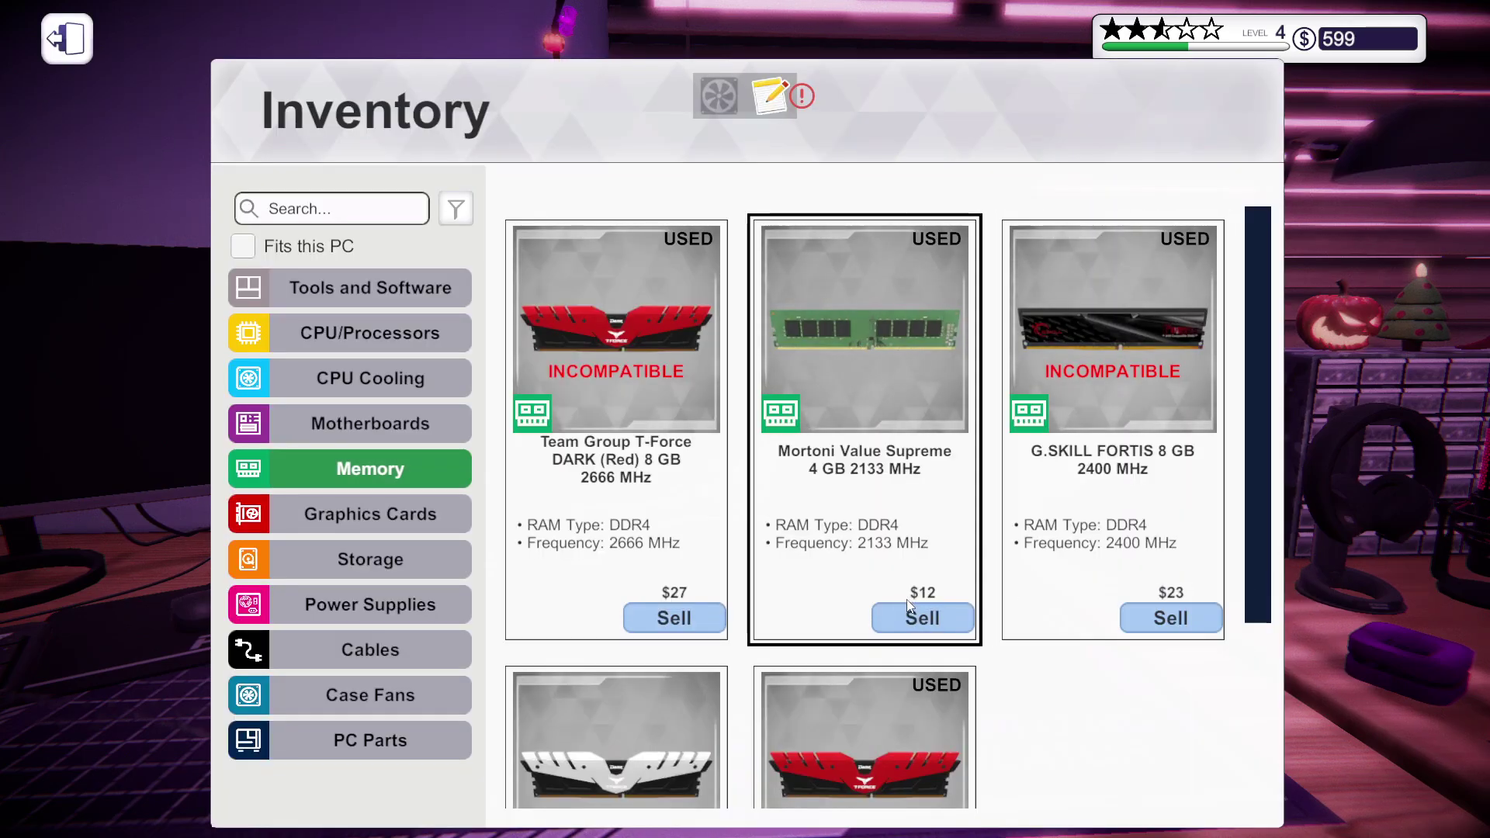
pyautogui.click(920, 618)
pyautogui.click(909, 736)
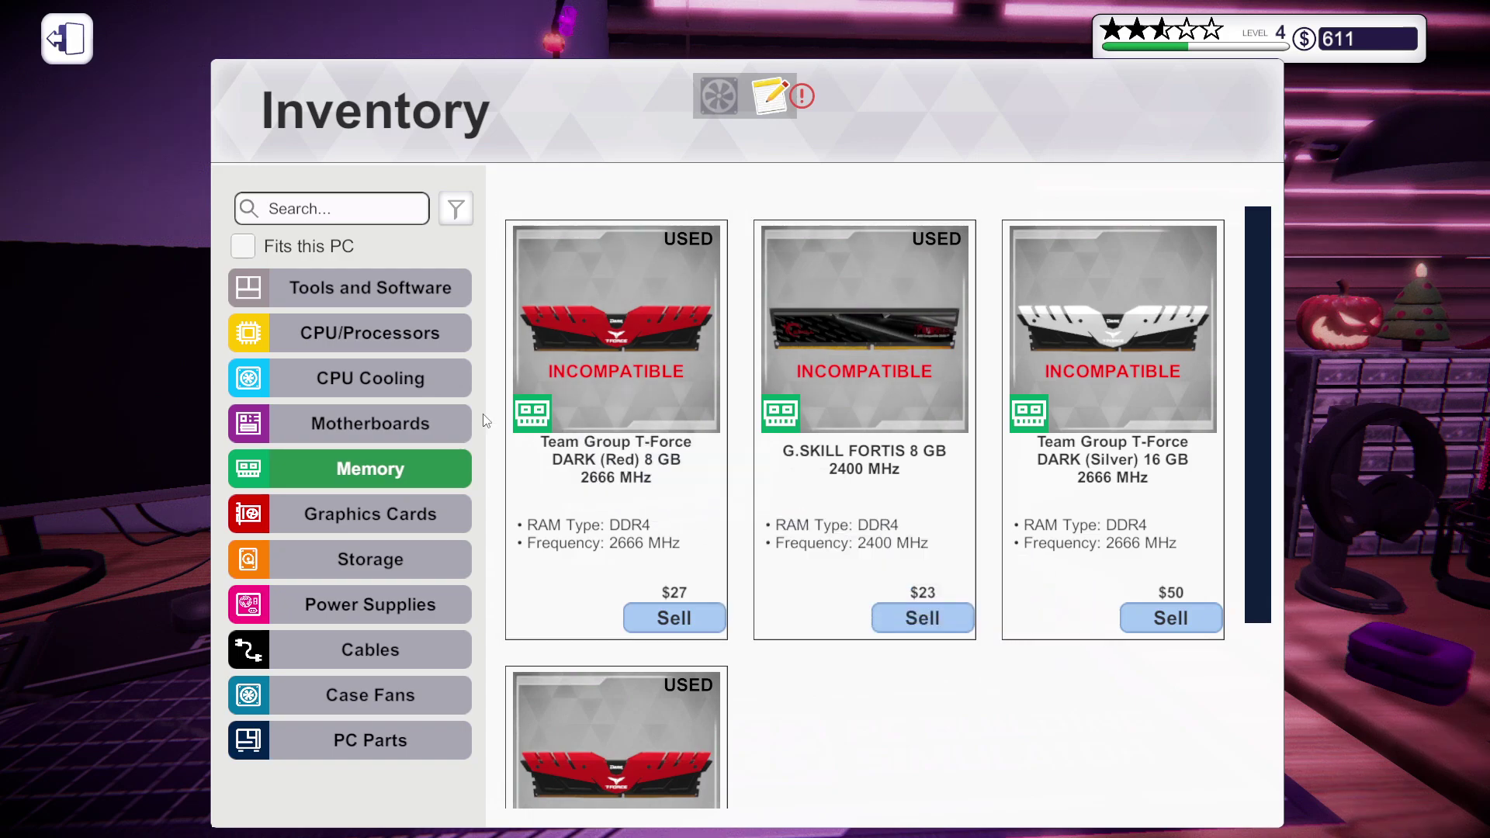
pyautogui.press('Escape')
pyautogui.press('Escape')
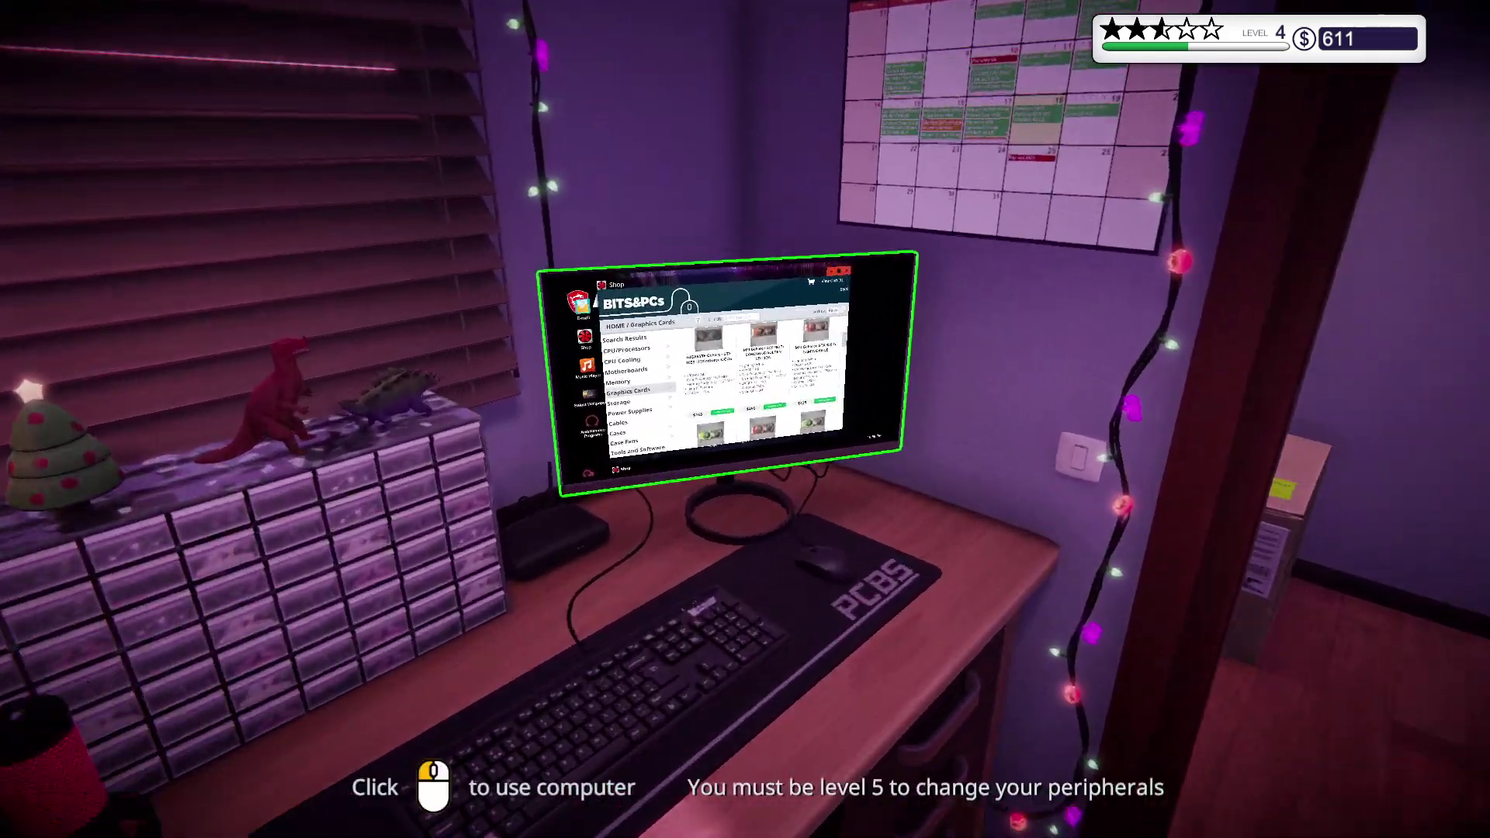
# - Check out a single MSI GTX 980 Ti with next-day delivery, leaving an $86 balance
pyautogui.click(745, 420)
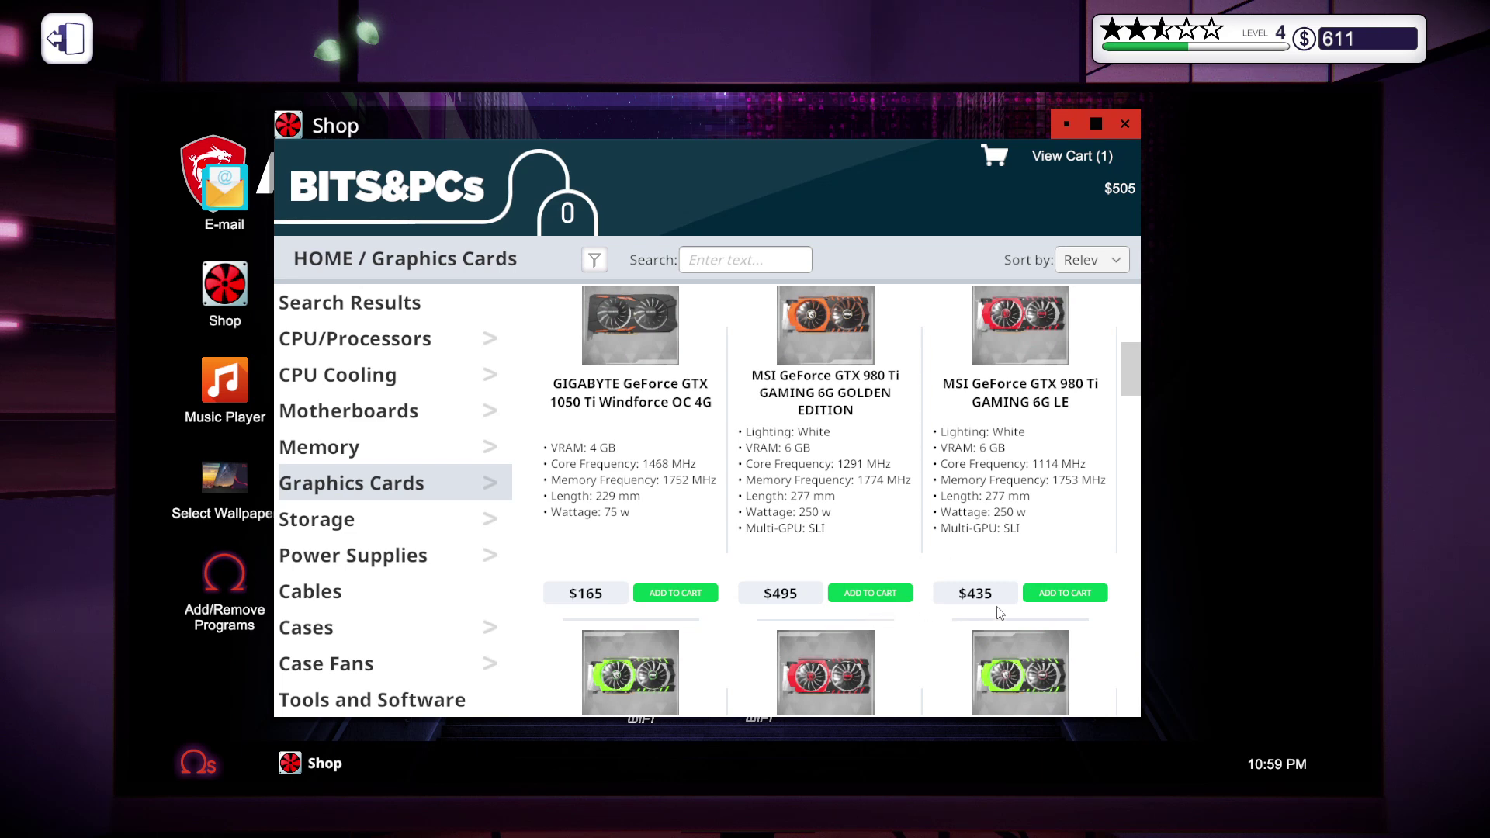
pyautogui.click(877, 595)
pyautogui.click(1094, 160)
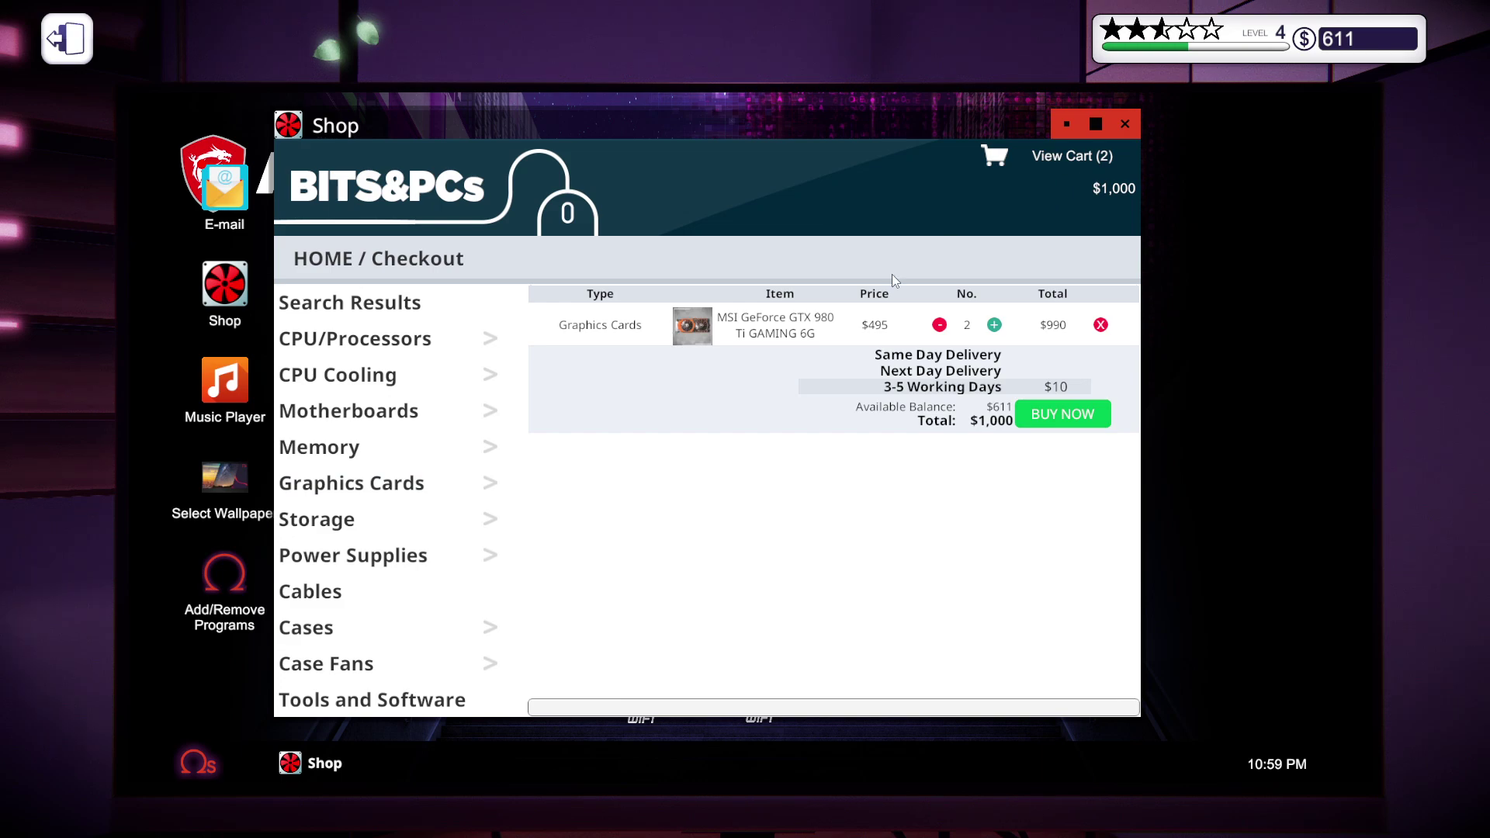
pyautogui.click(938, 325)
pyautogui.click(982, 374)
pyautogui.click(1057, 416)
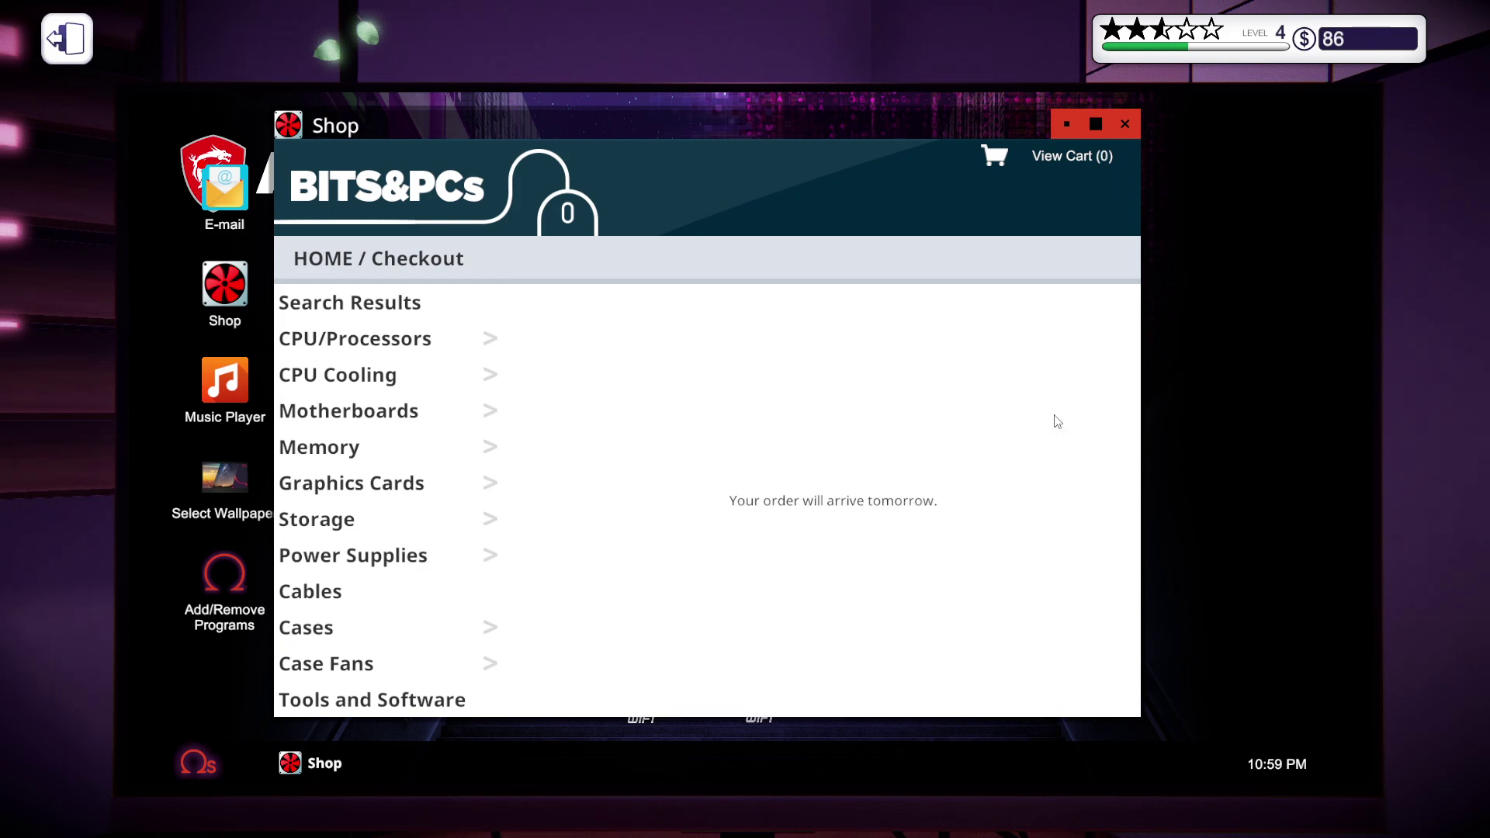
# - Walk through the hallway and back into the workshop to the desk computer
pyautogui.press('Escape')
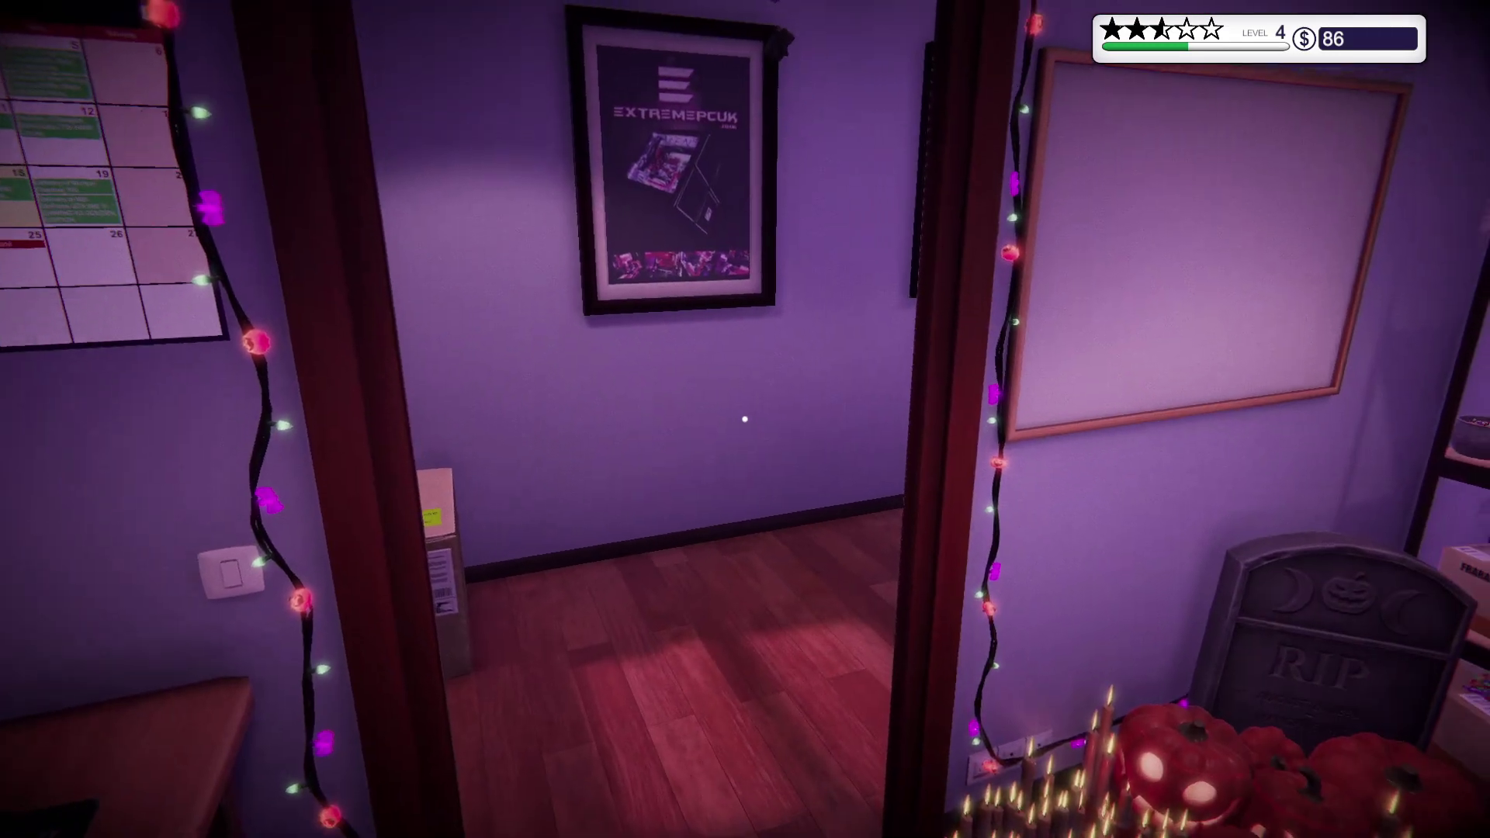
pyautogui.press('w')
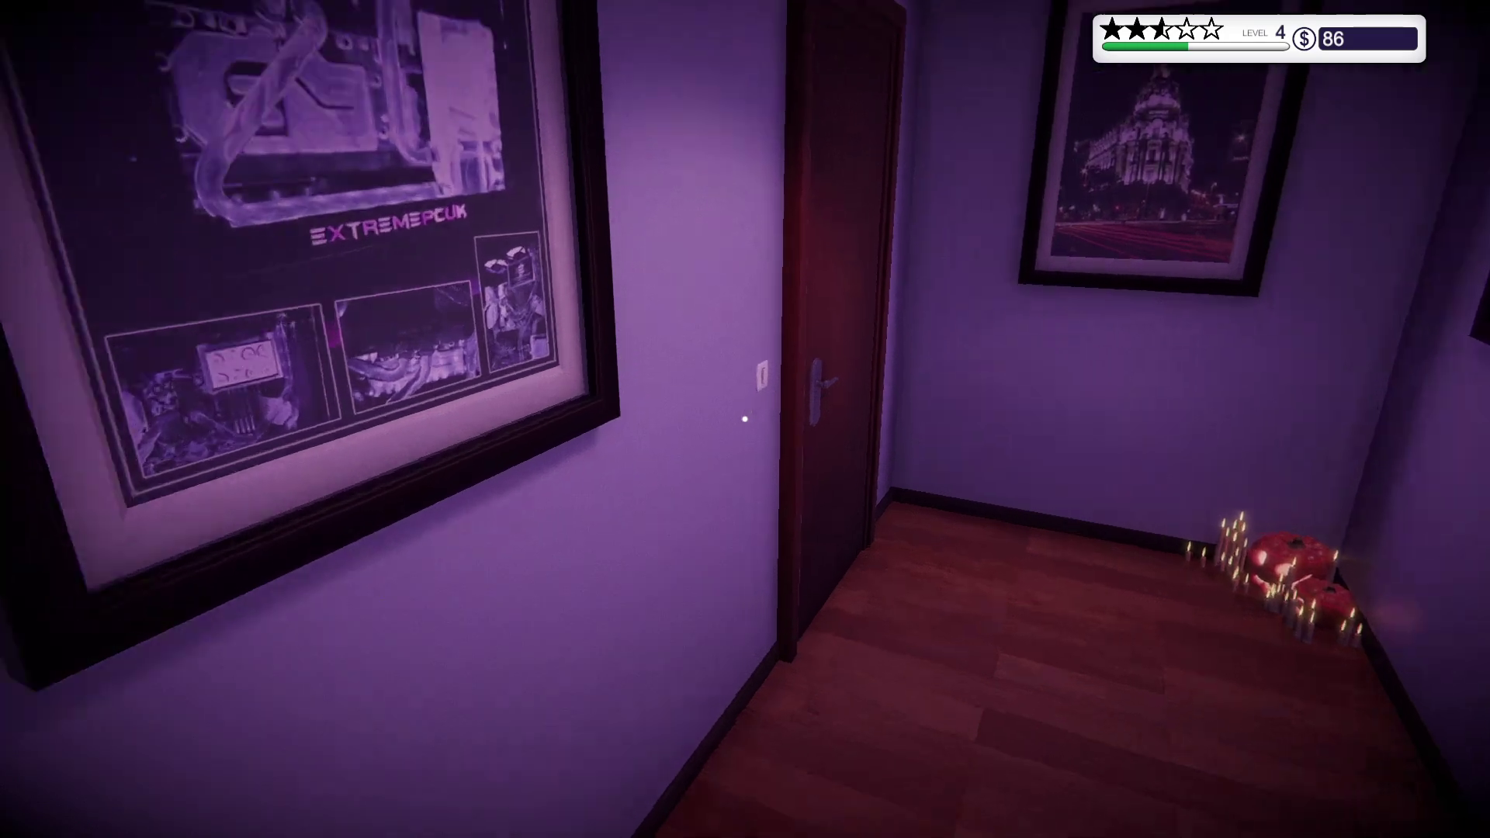
pyautogui.press('w')
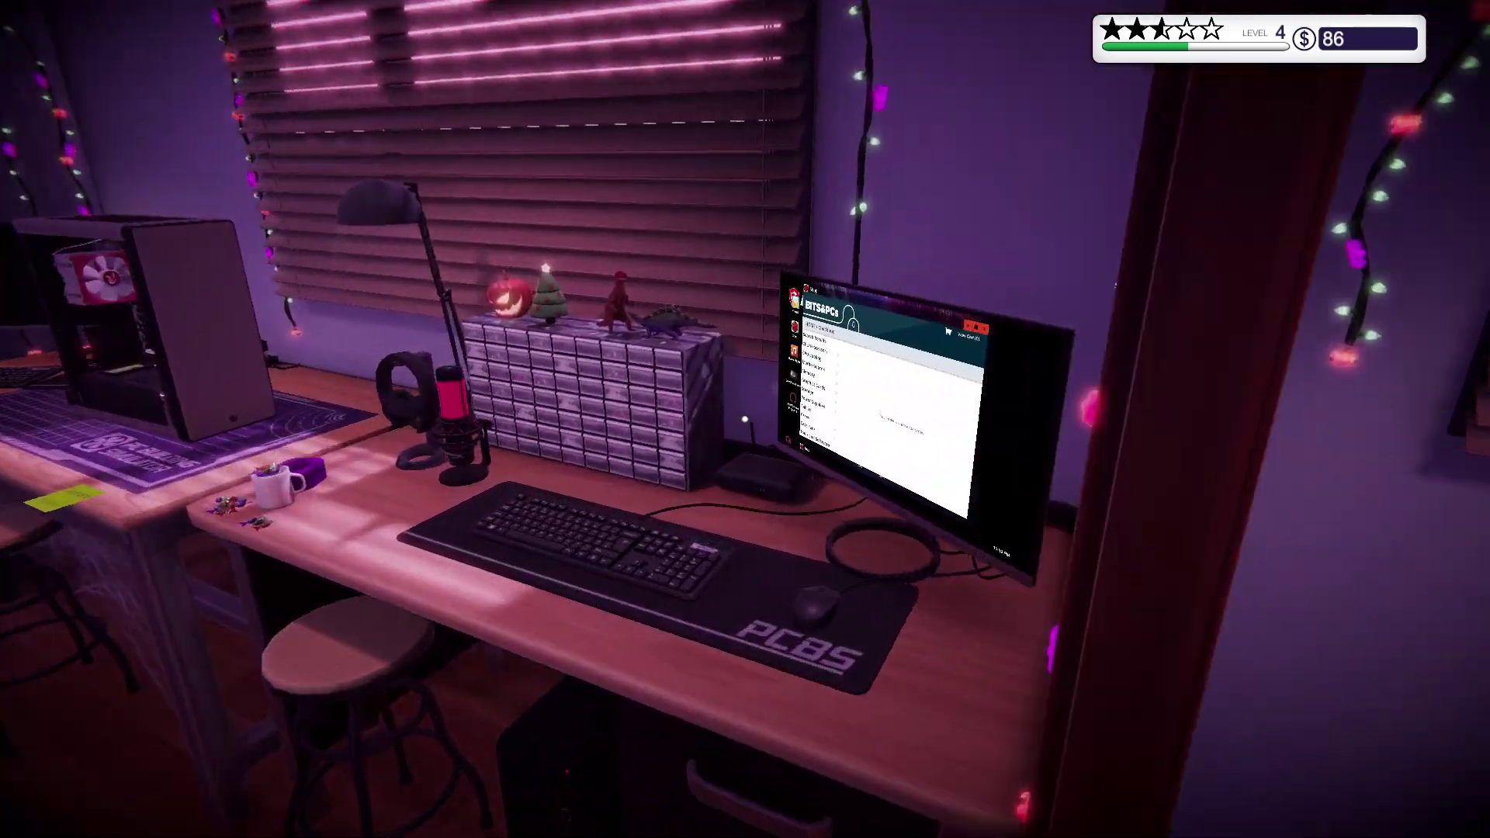
pyautogui.click(746, 419)
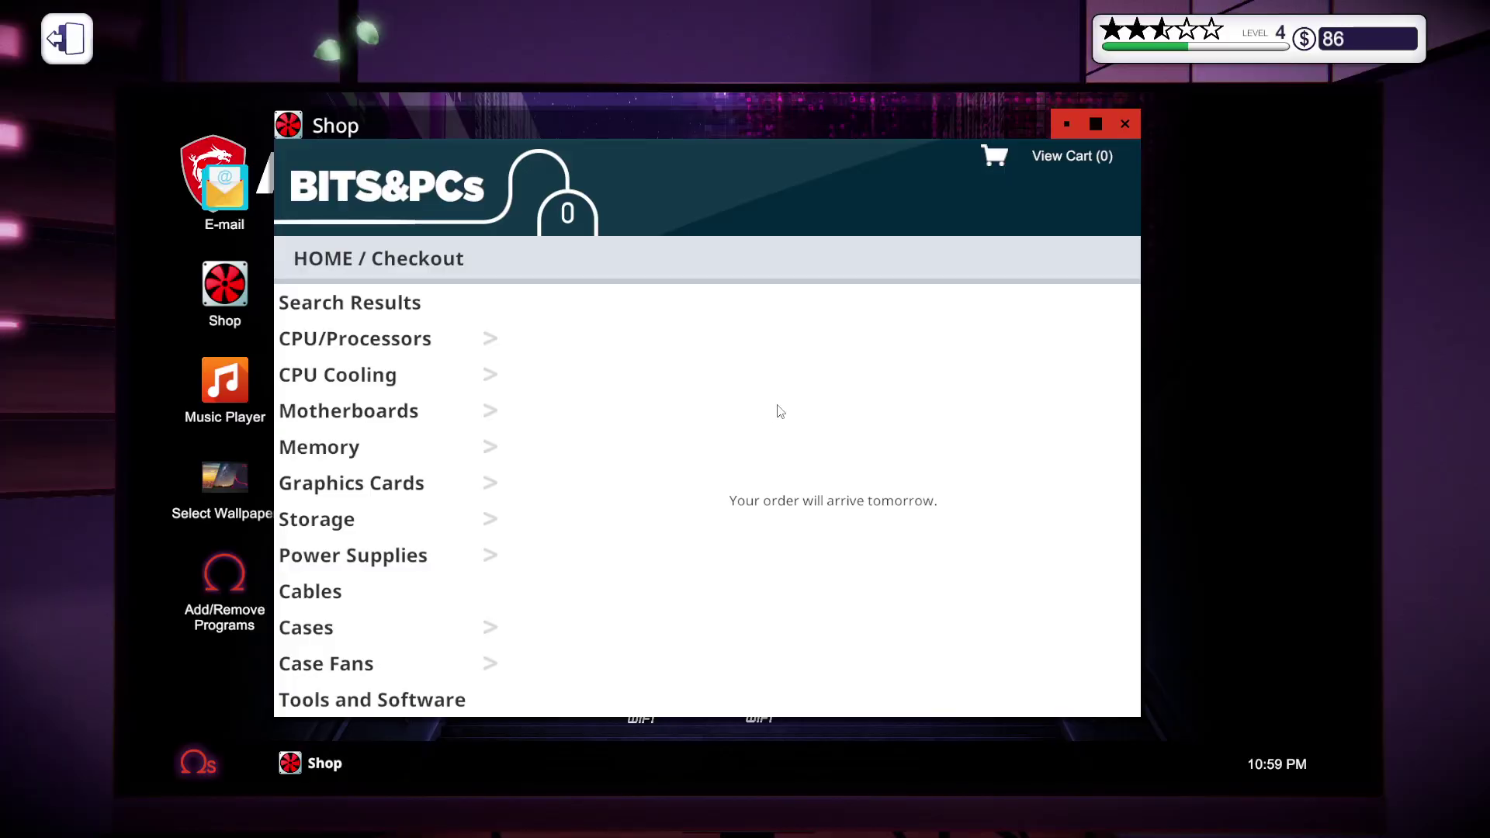
# - Close the shop, discard both Bits & PCs emails, and accept the 16 GB RAM upgrade job
pyautogui.click(1122, 120)
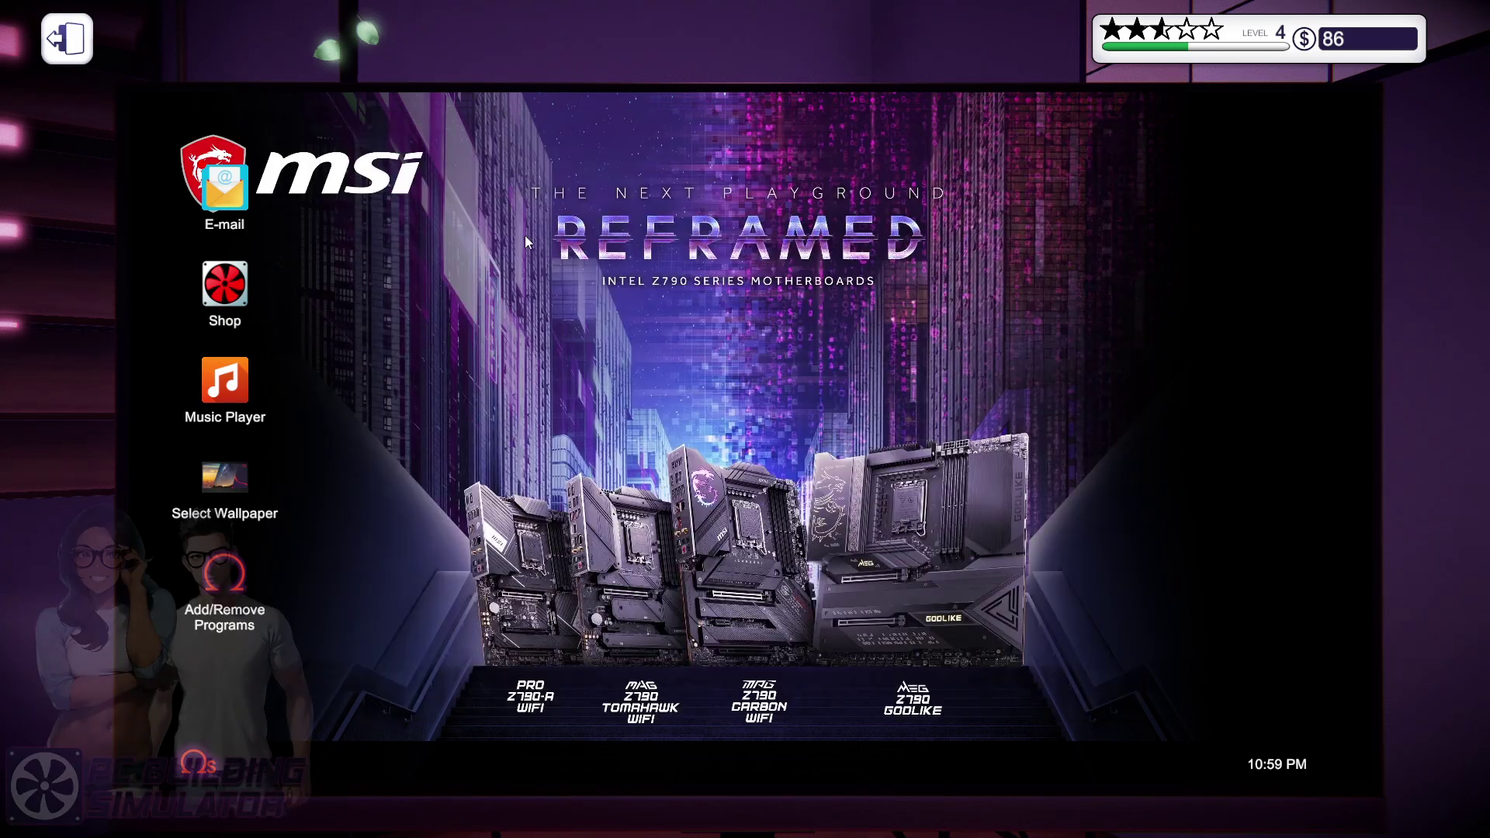
pyautogui.click(229, 185)
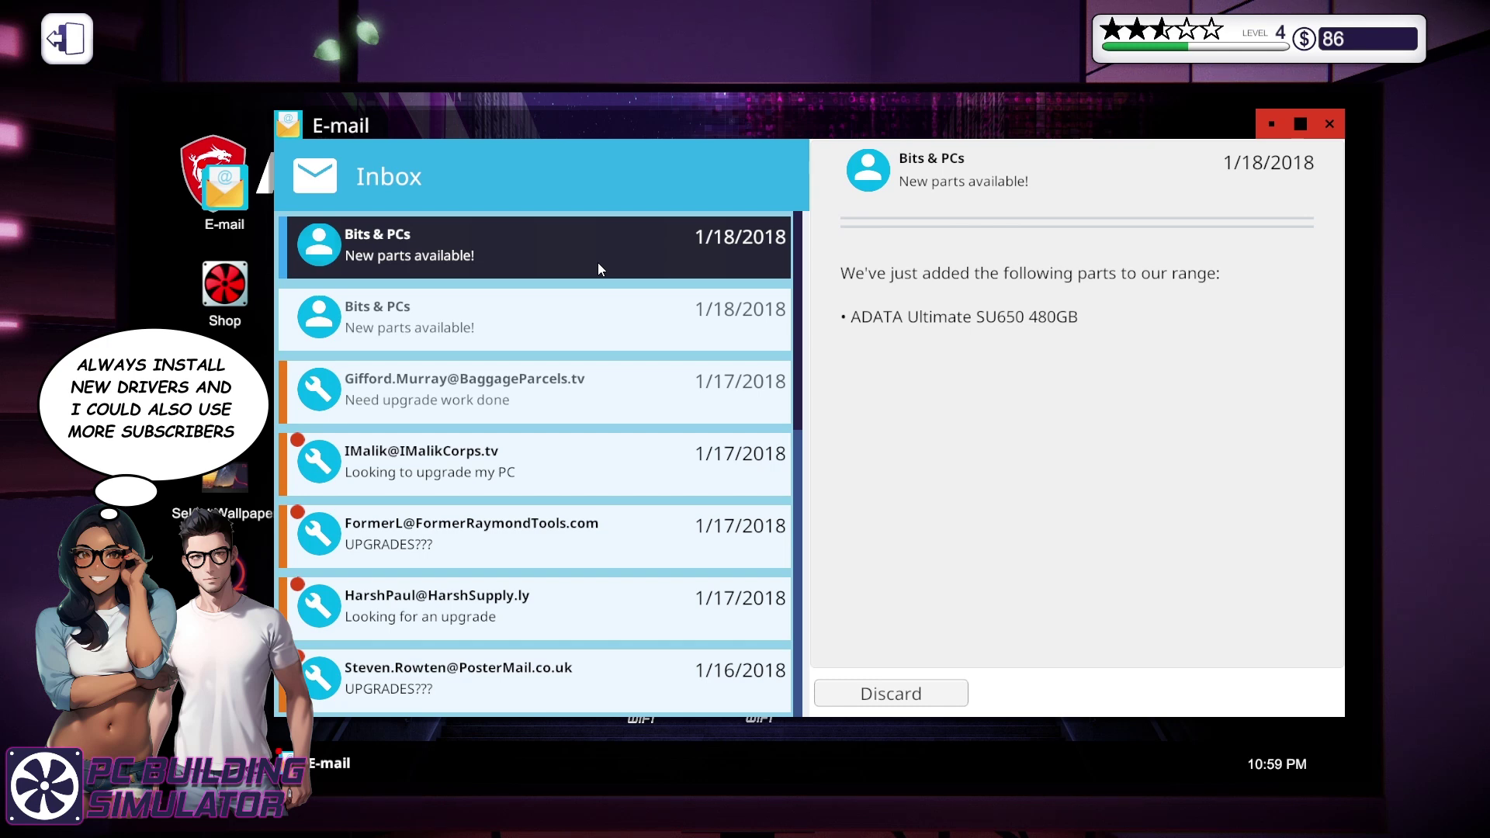
pyautogui.click(874, 698)
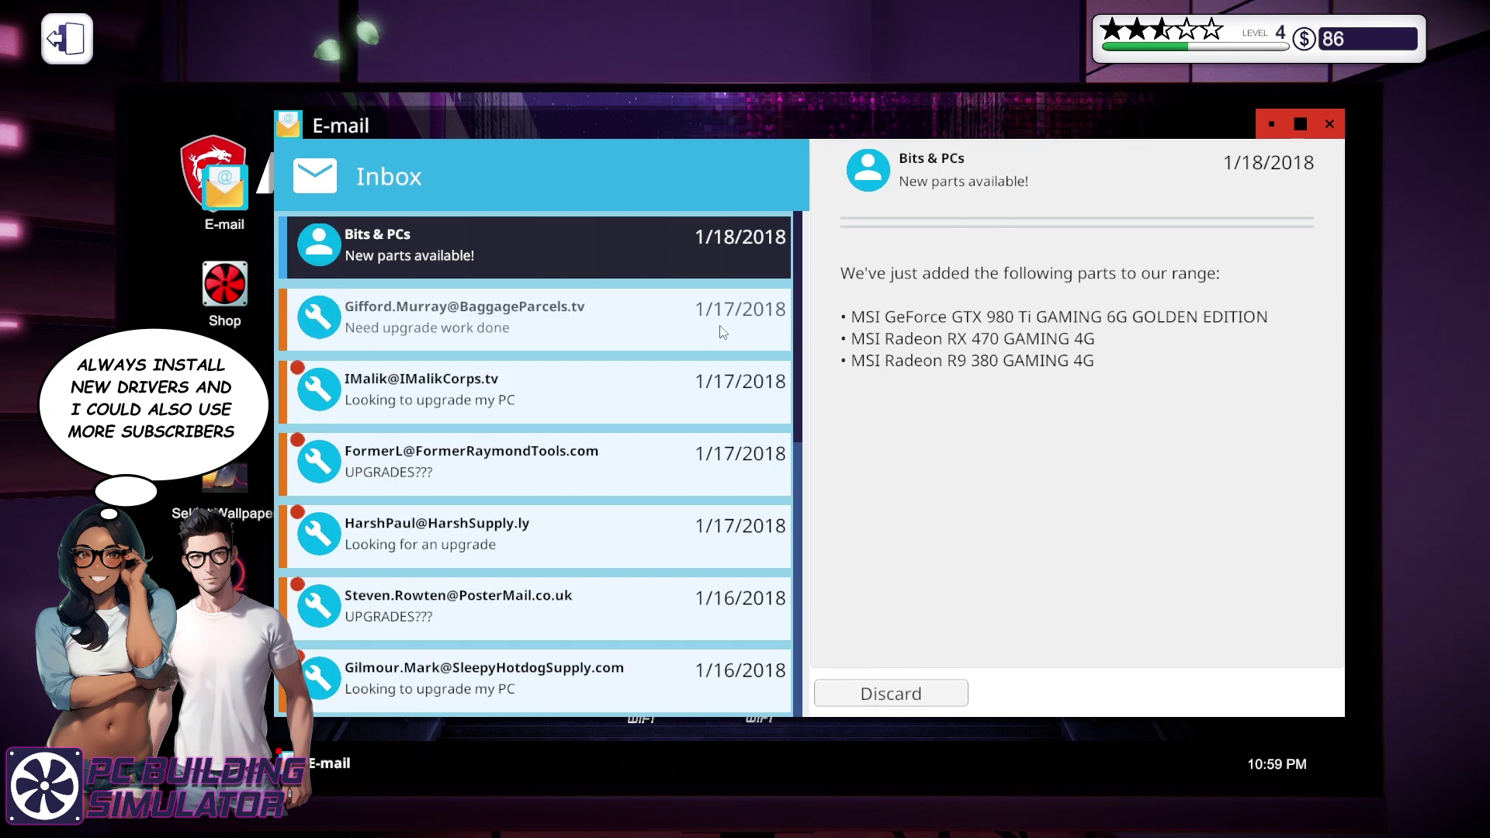
pyautogui.click(903, 693)
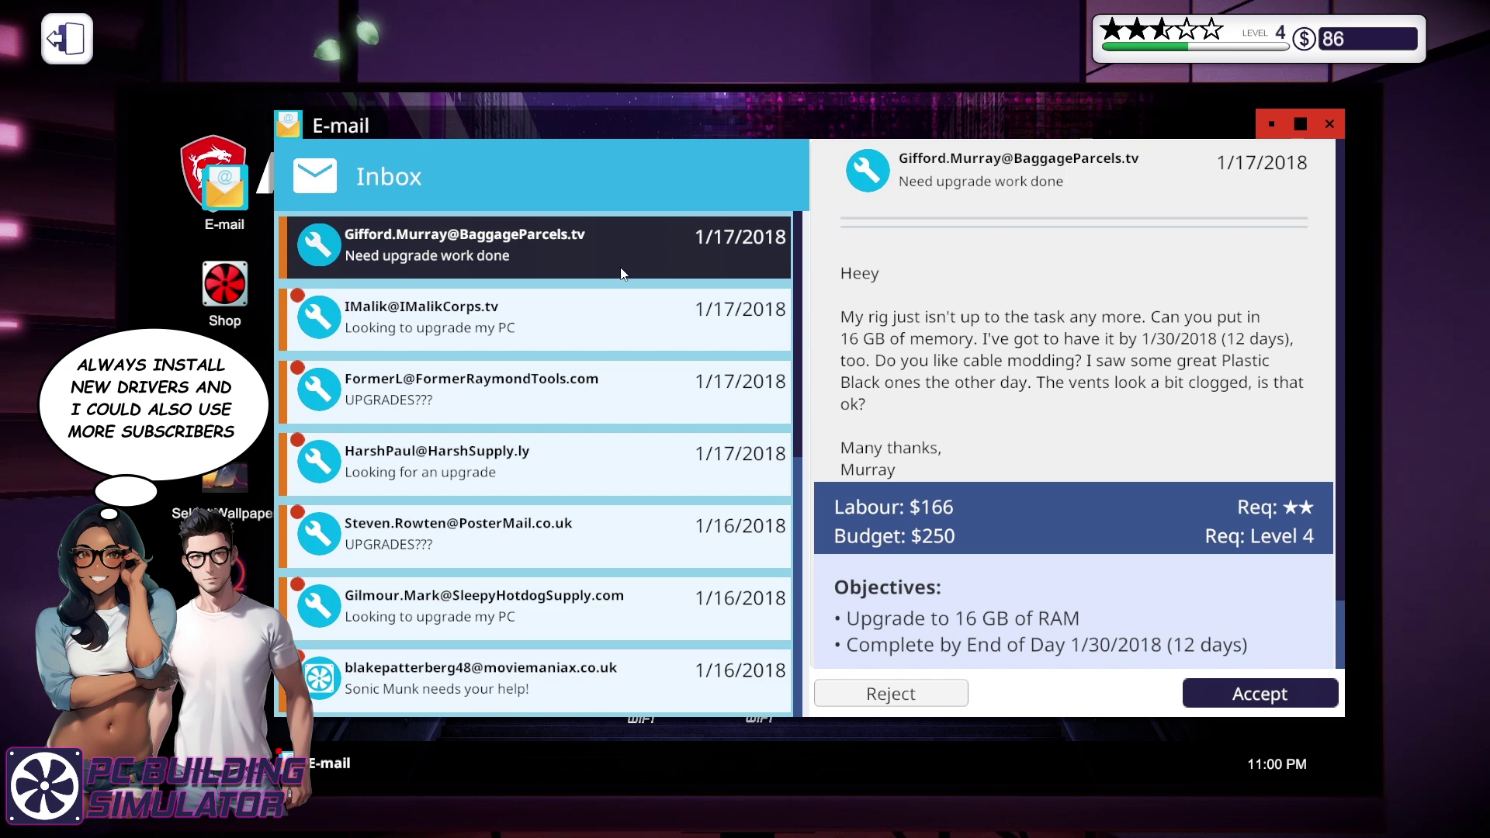
pyautogui.scroll(-1, 1128, 624)
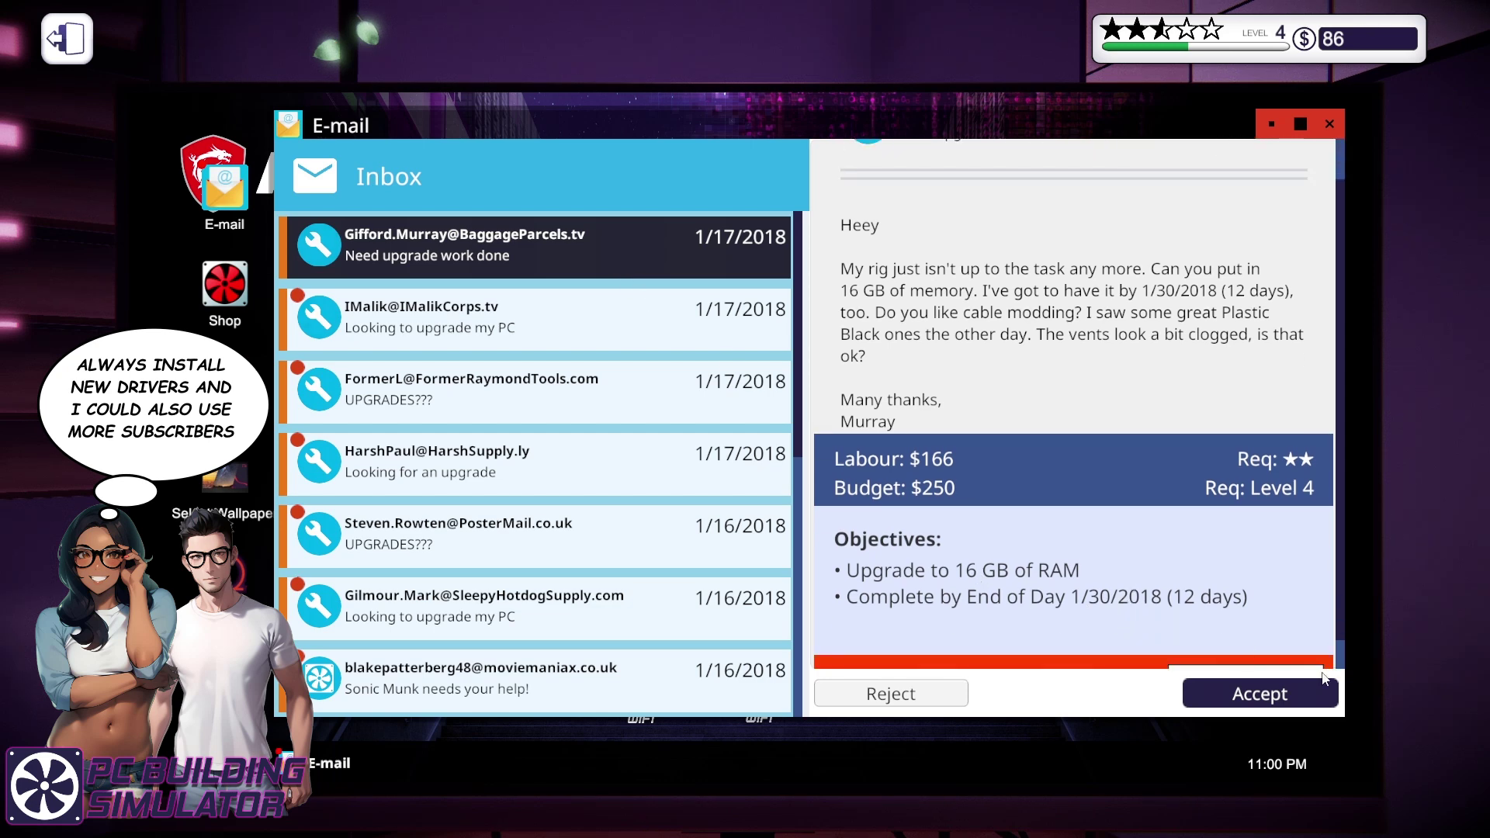
pyautogui.click(1260, 694)
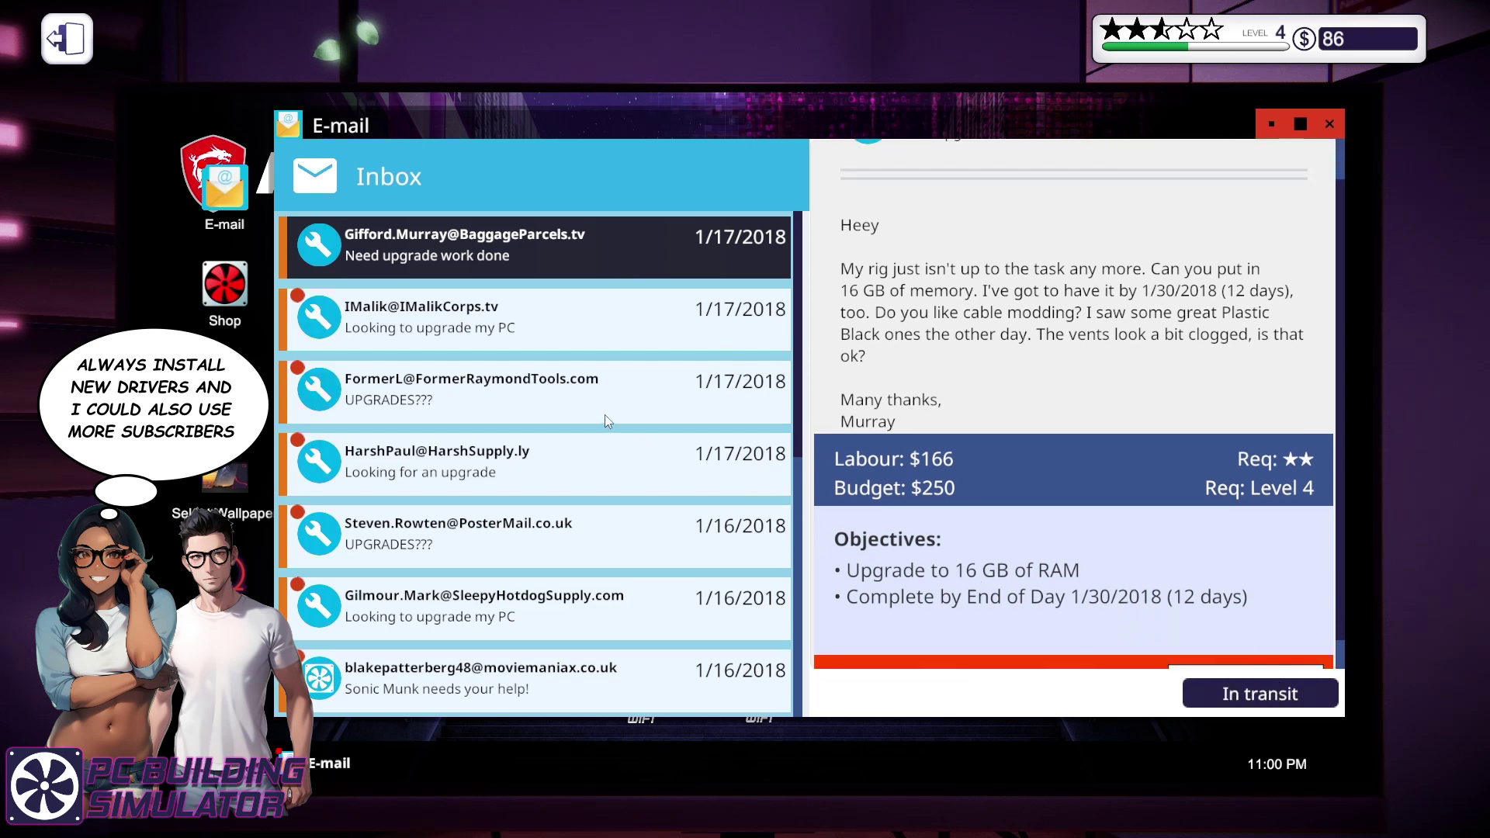
pyautogui.click(470, 314)
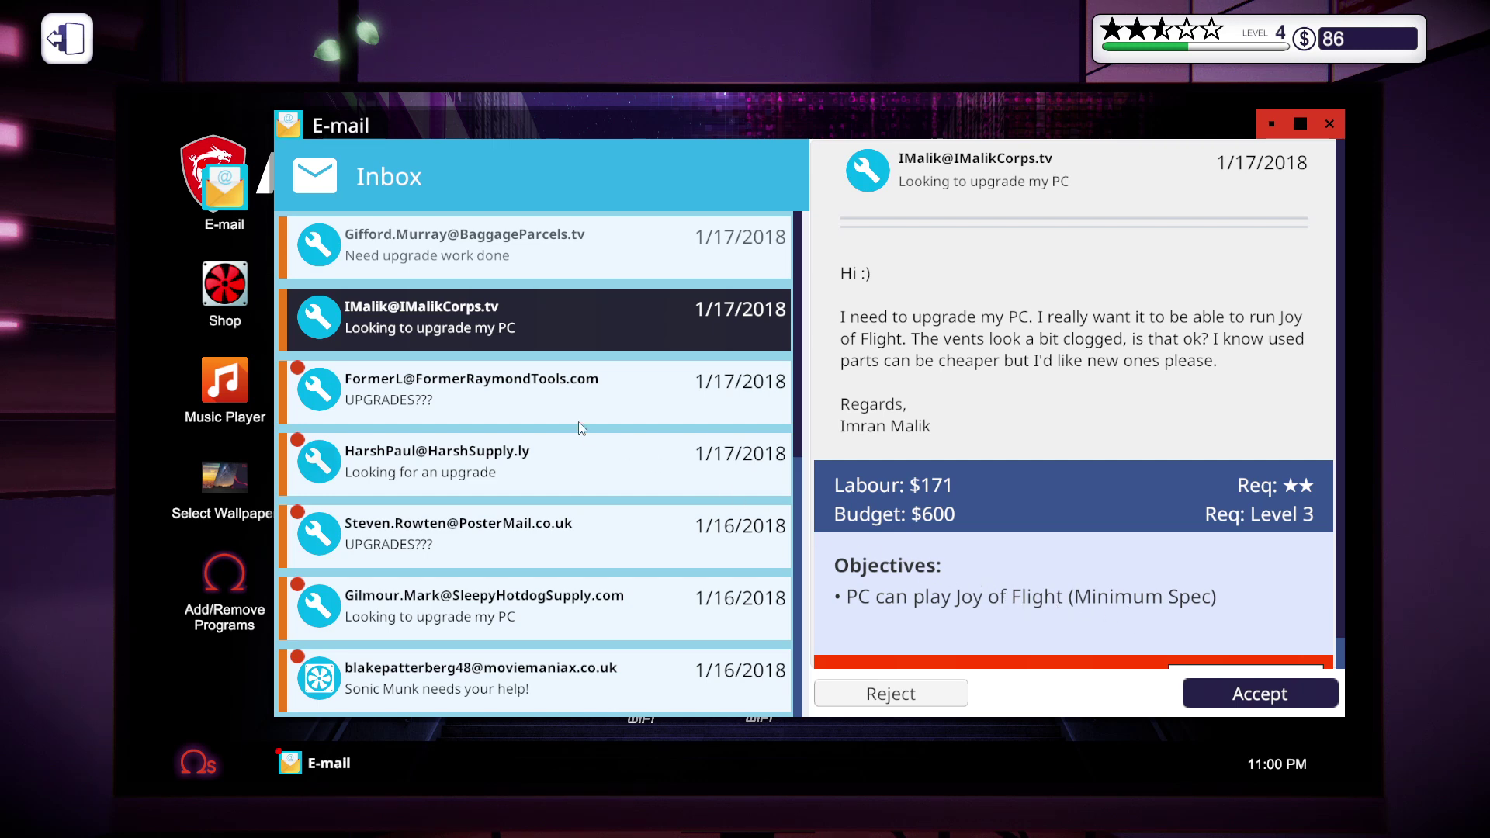
pyautogui.scroll(-2, 595, 541)
pyautogui.scroll(-1, 594, 553)
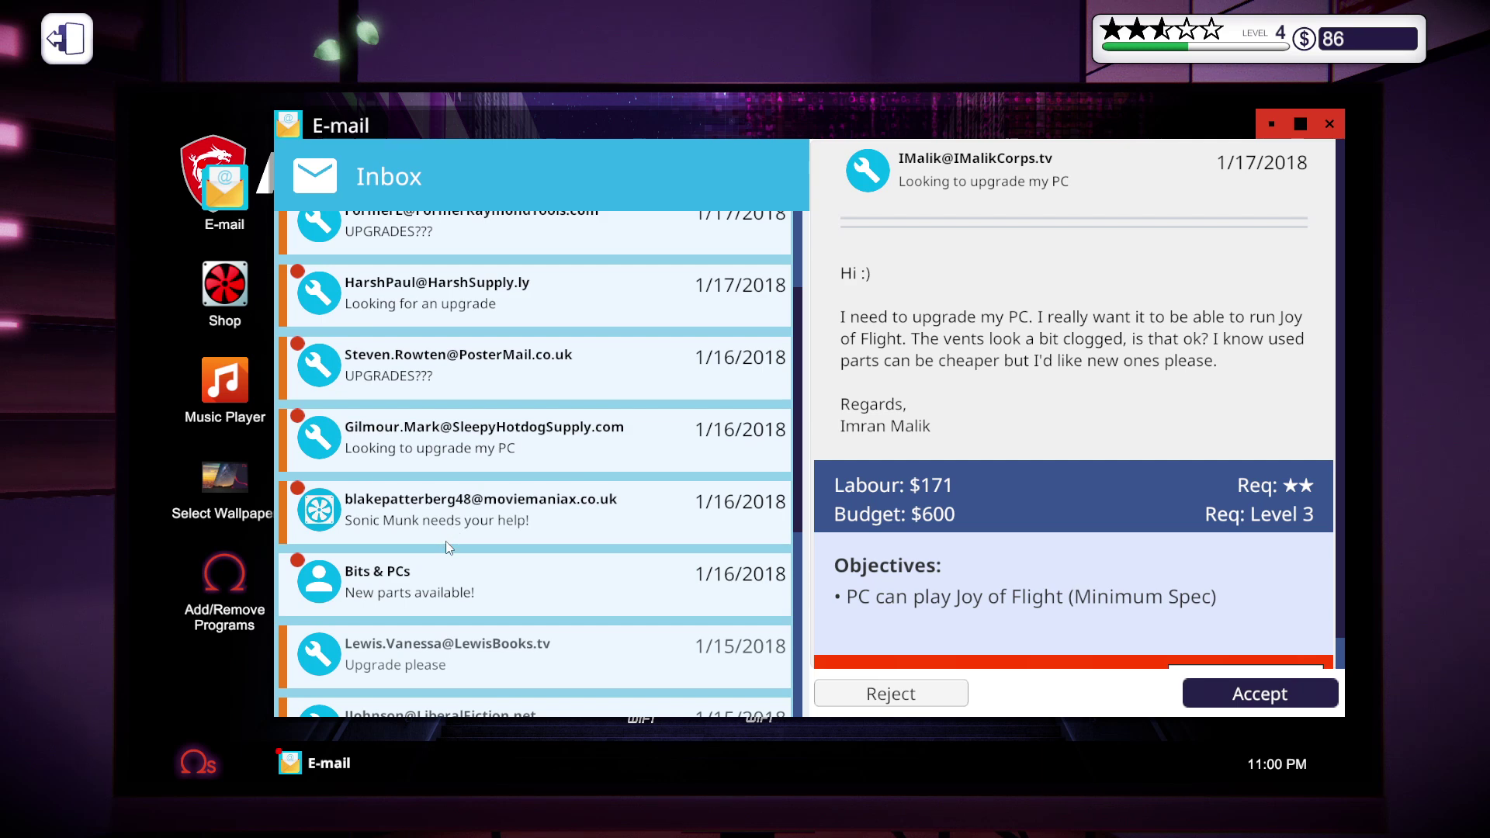
# - Discard the Bits & PCs email, read Sonic Munk's hard-drive request, and open Gilmour Mark's $250 RAM request
pyautogui.click(477, 588)
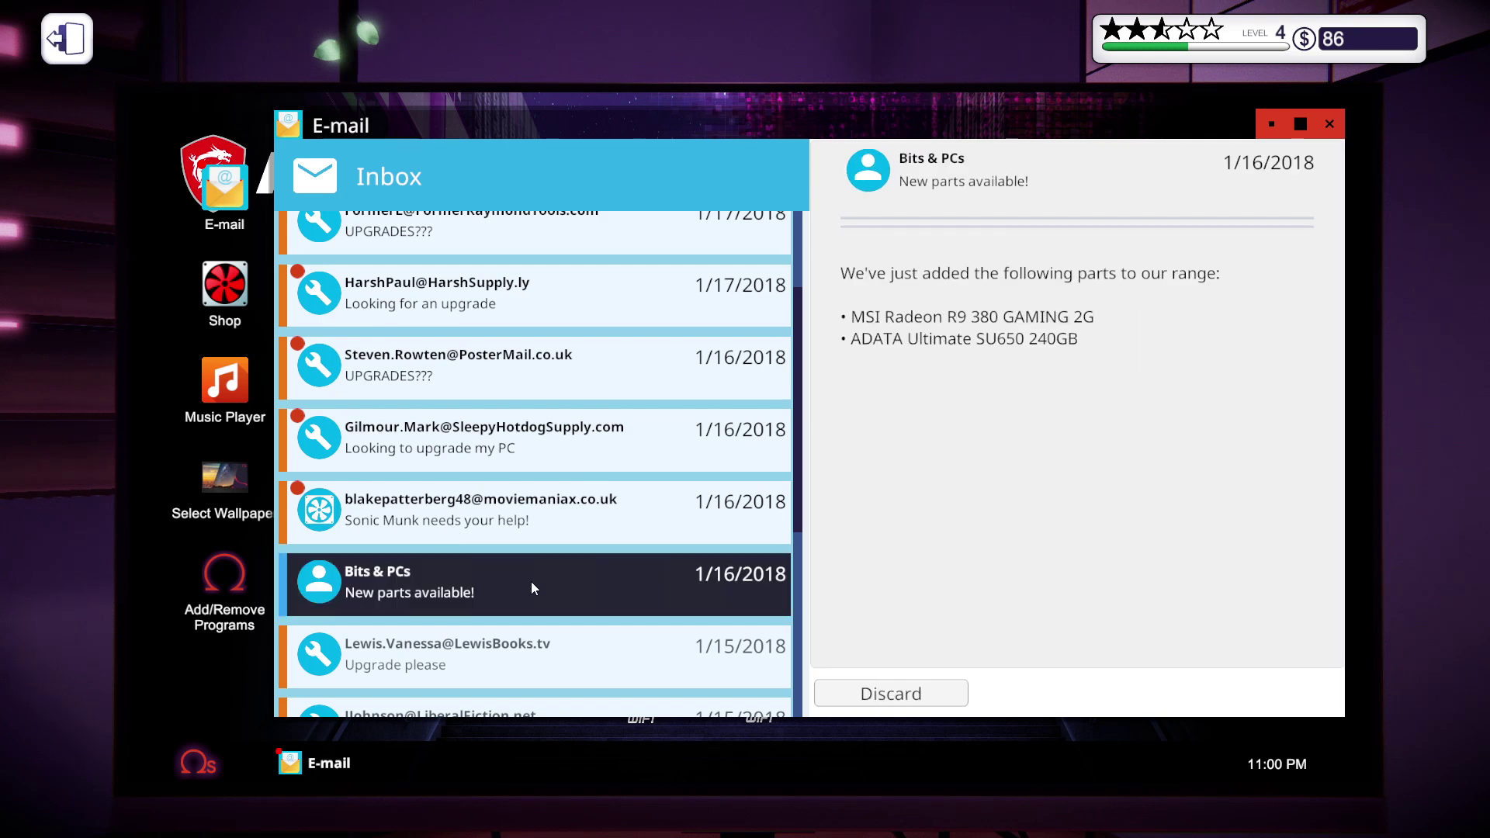
pyautogui.click(937, 692)
pyautogui.click(494, 548)
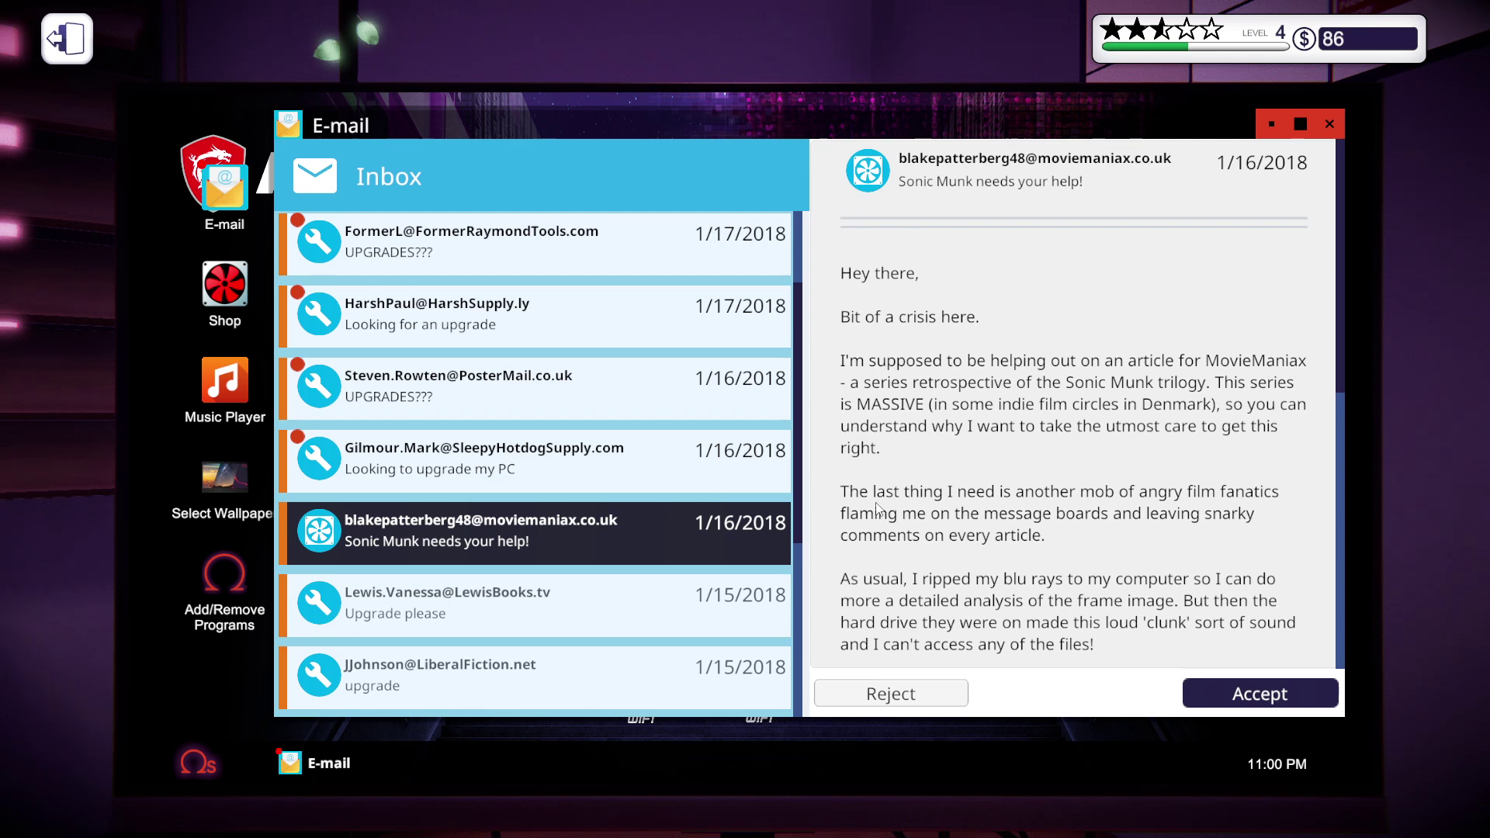
pyautogui.scroll(-2, 931, 506)
pyautogui.scroll(-1, 931, 507)
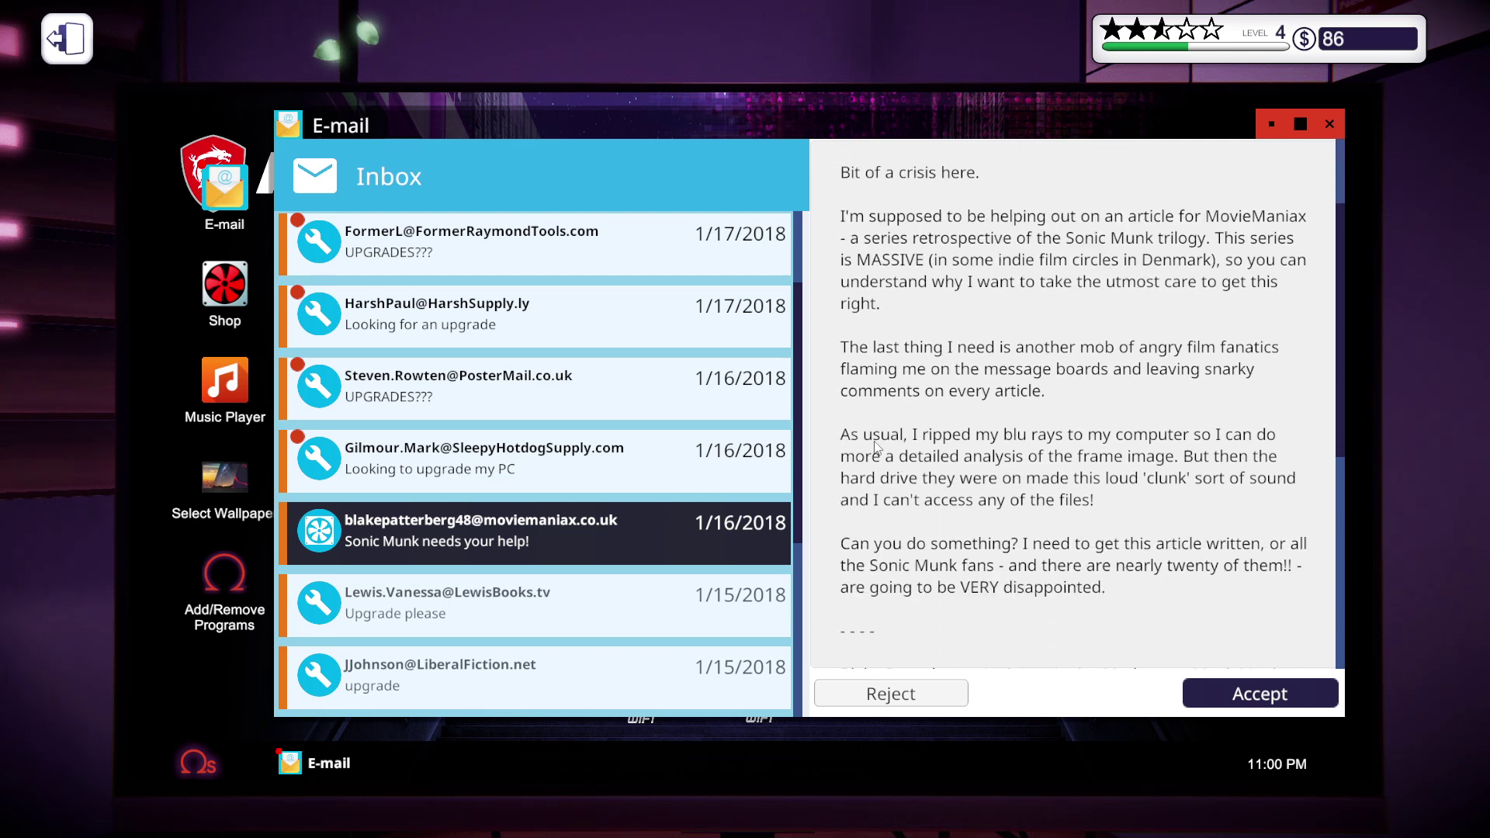
pyautogui.scroll(-1, 871, 445)
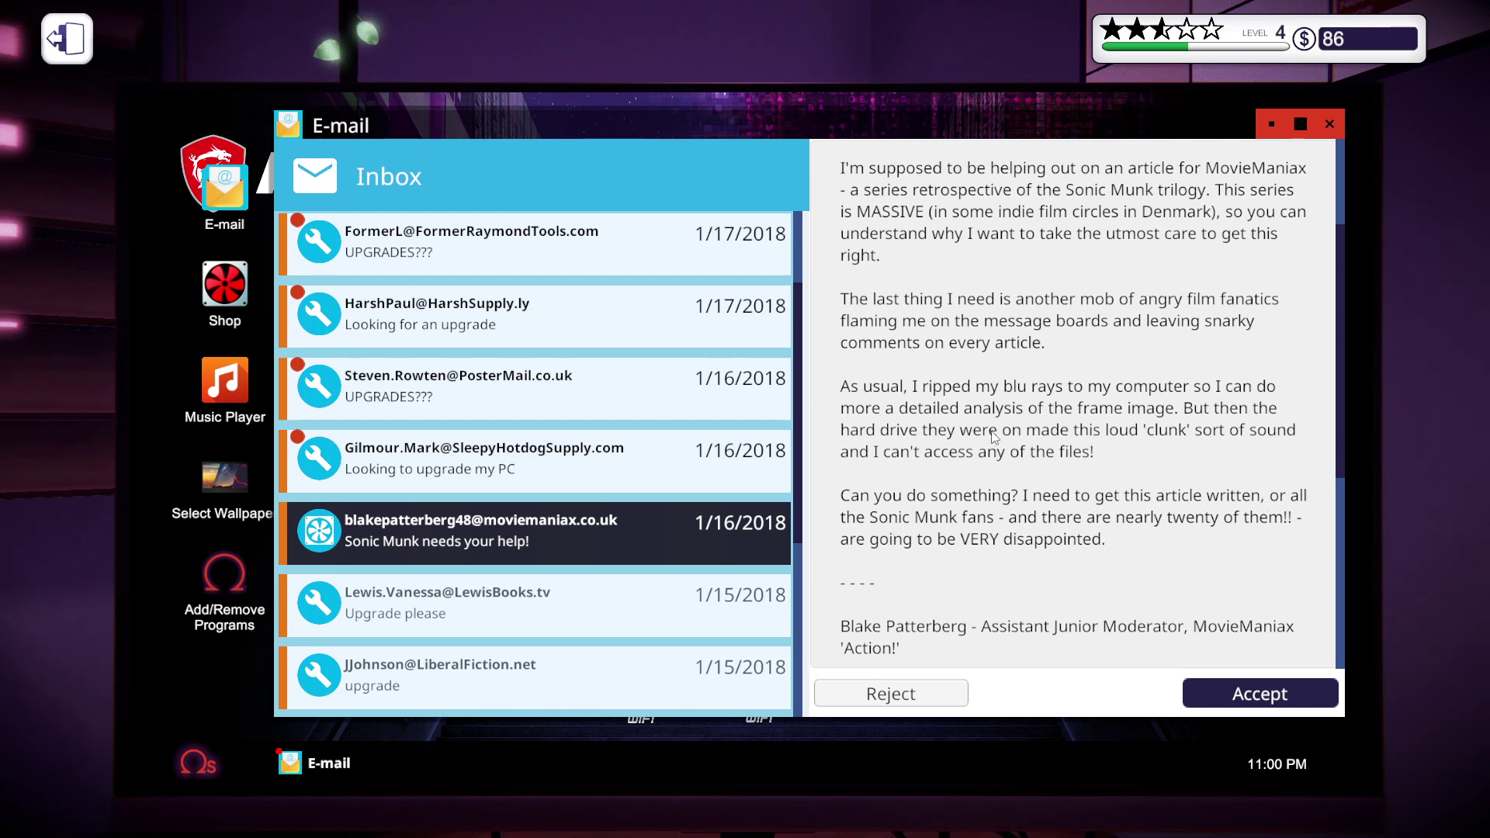
pyautogui.scroll(-2, 1179, 448)
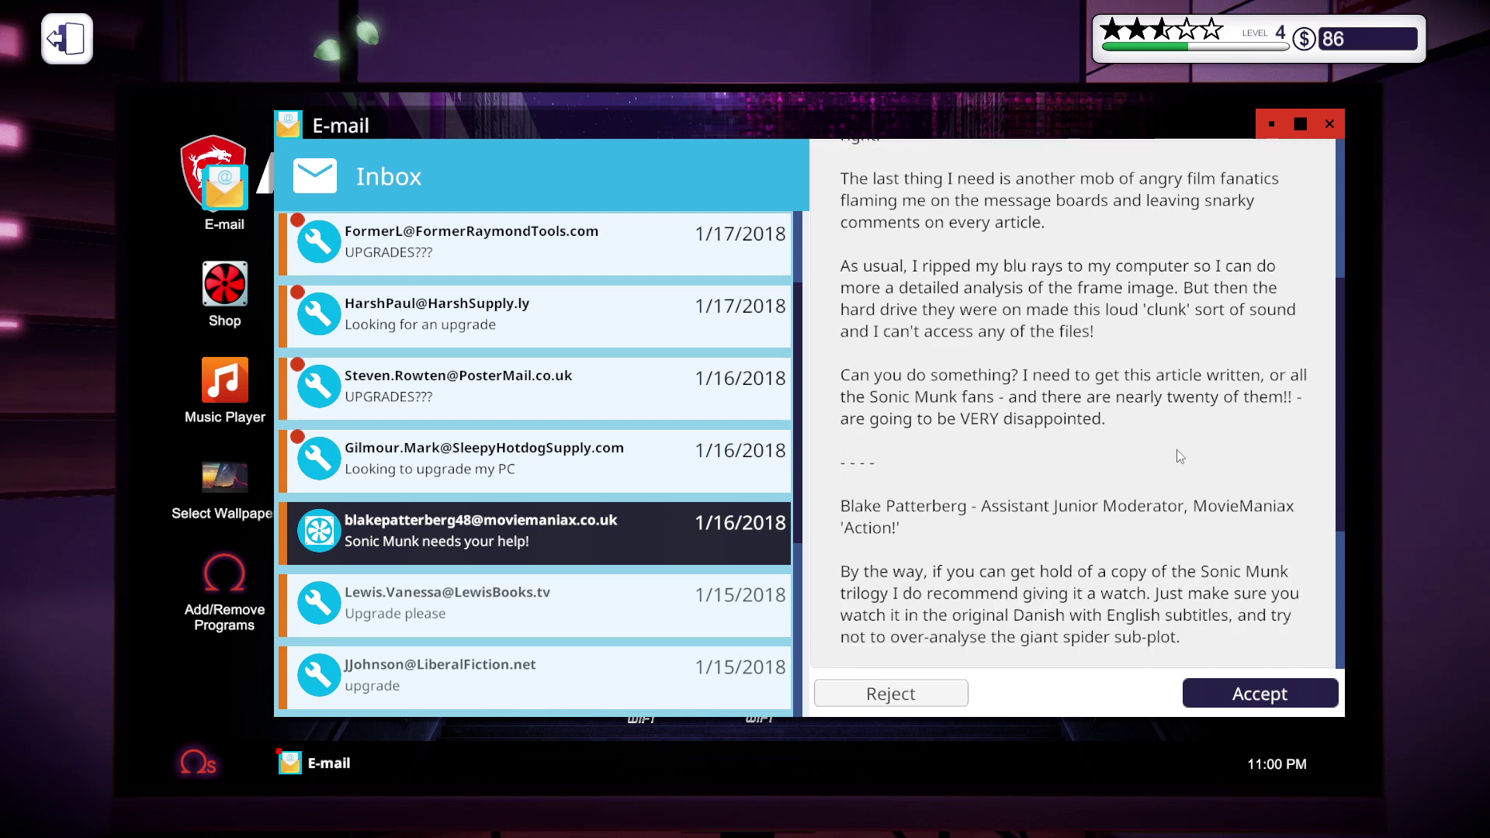
pyautogui.scroll(-1, 1177, 450)
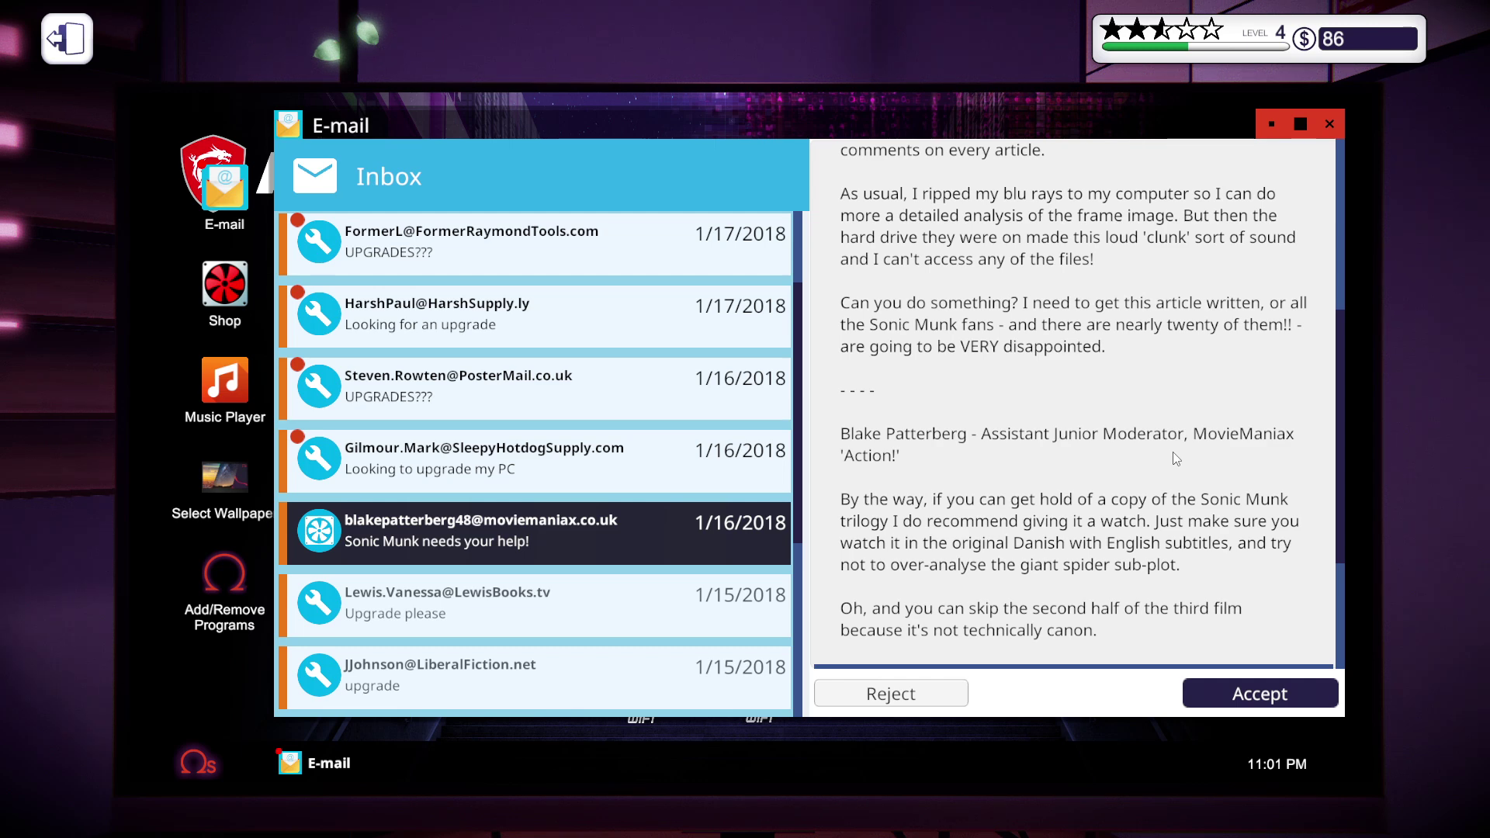
pyautogui.scroll(1, 1173, 451)
pyautogui.scroll(1, 1172, 453)
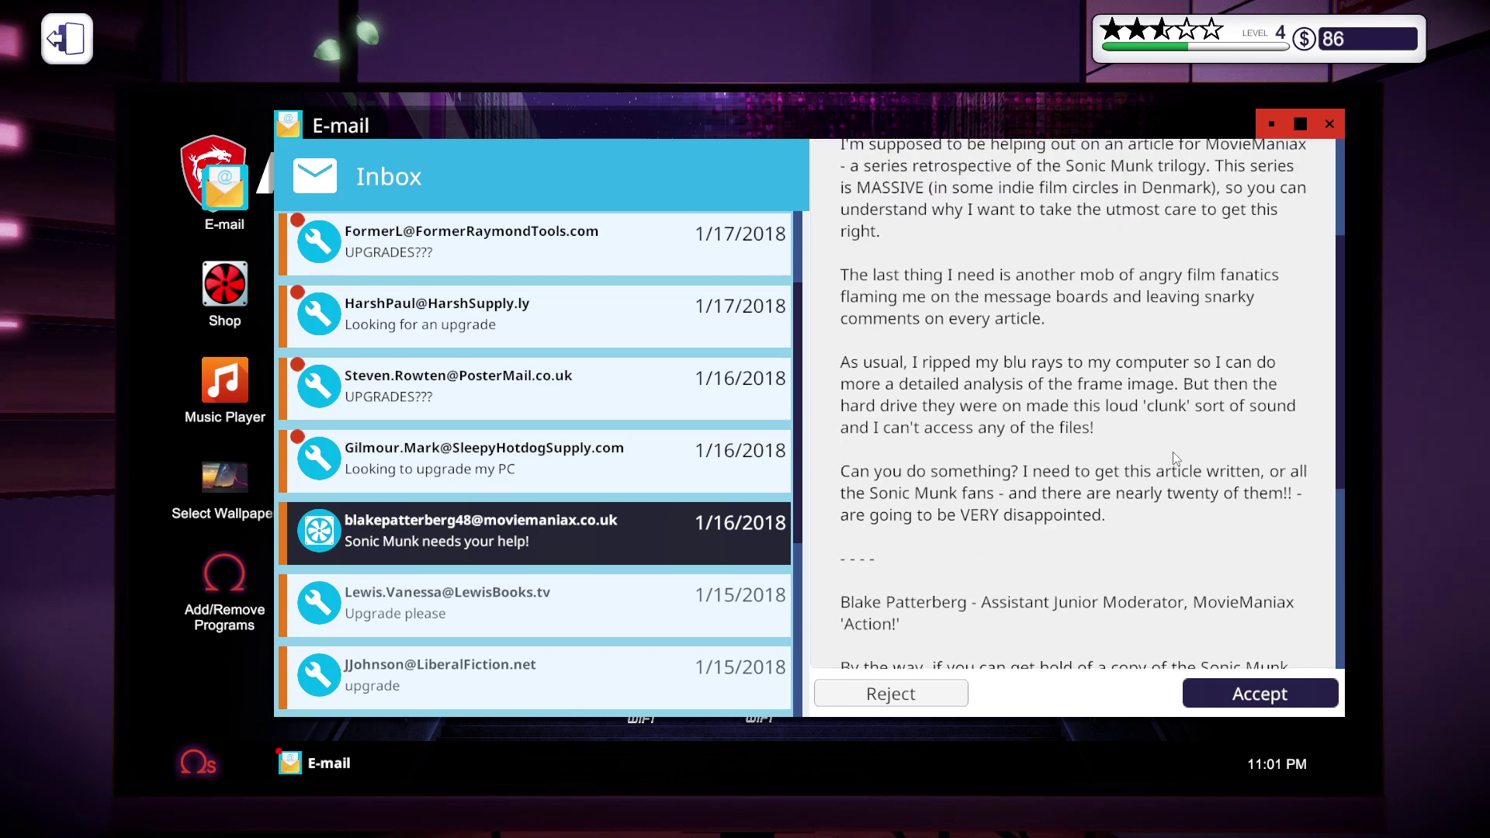
pyautogui.scroll(1, 1172, 451)
pyautogui.scroll(1, 1178, 459)
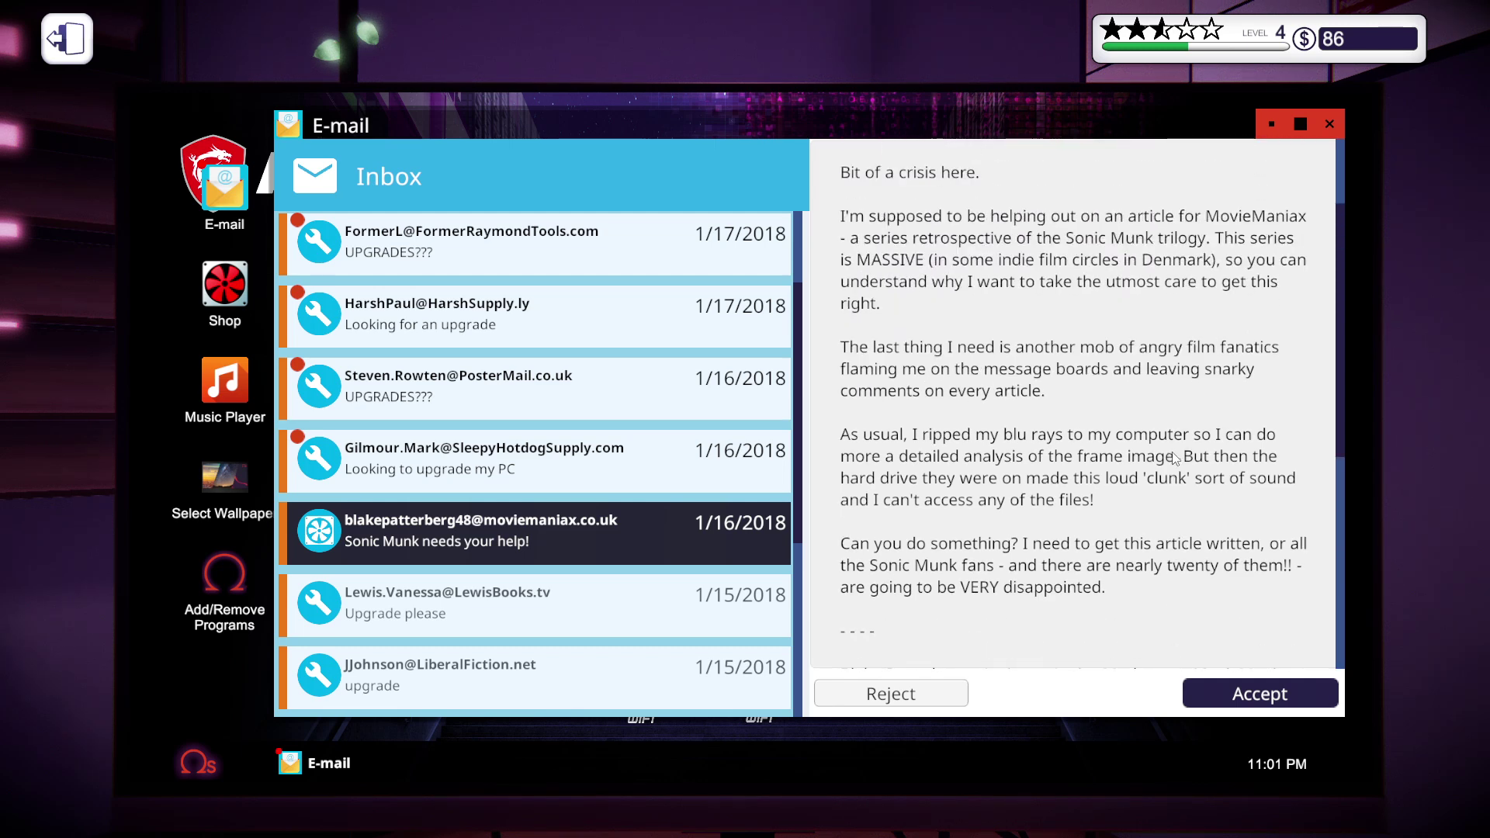
pyautogui.scroll(-3, 1178, 455)
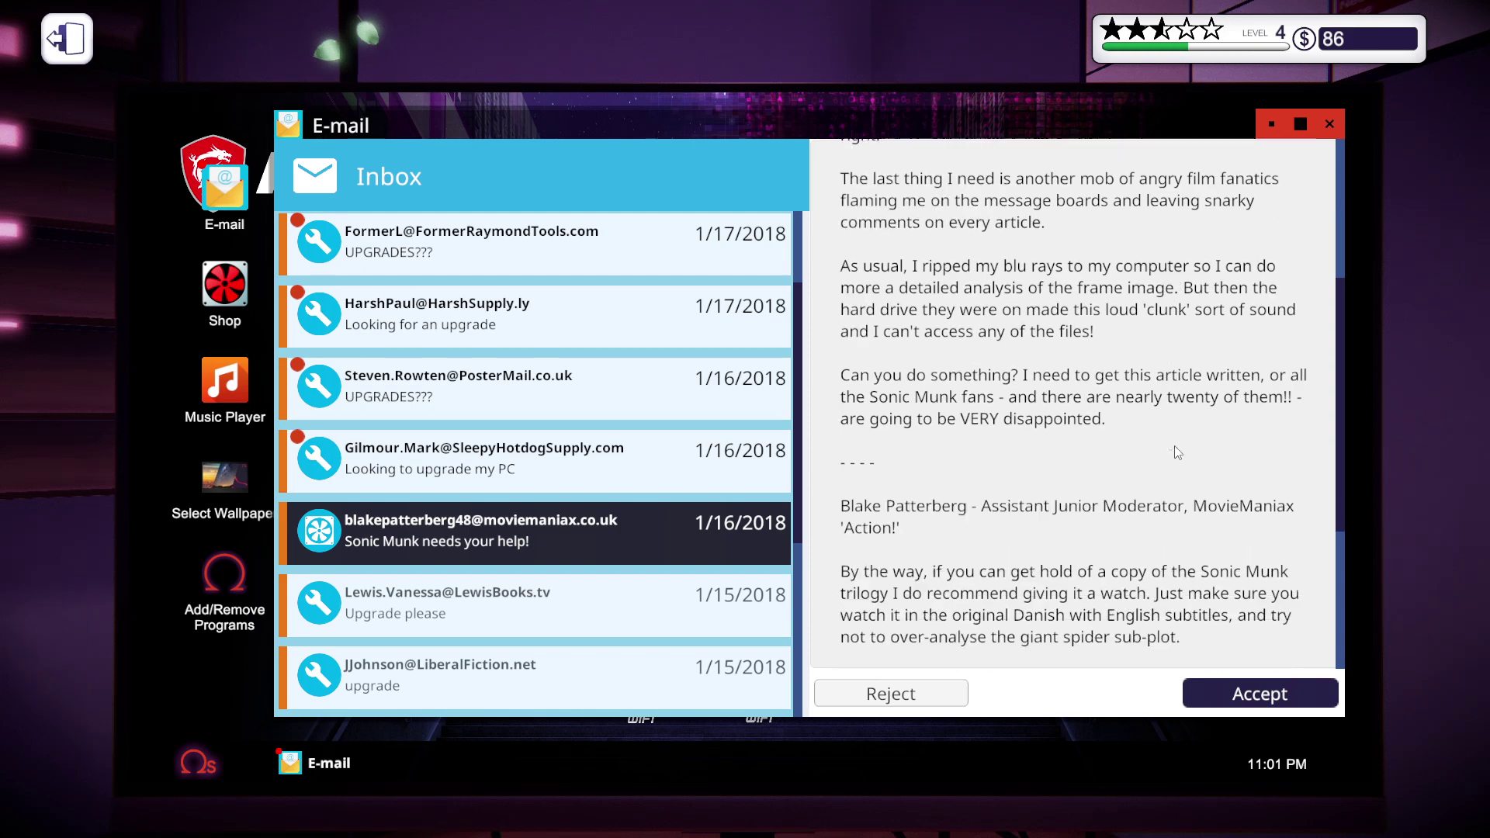
pyautogui.scroll(-3, 1177, 454)
pyautogui.scroll(-2, 1172, 449)
pyautogui.scroll(-1, 1171, 449)
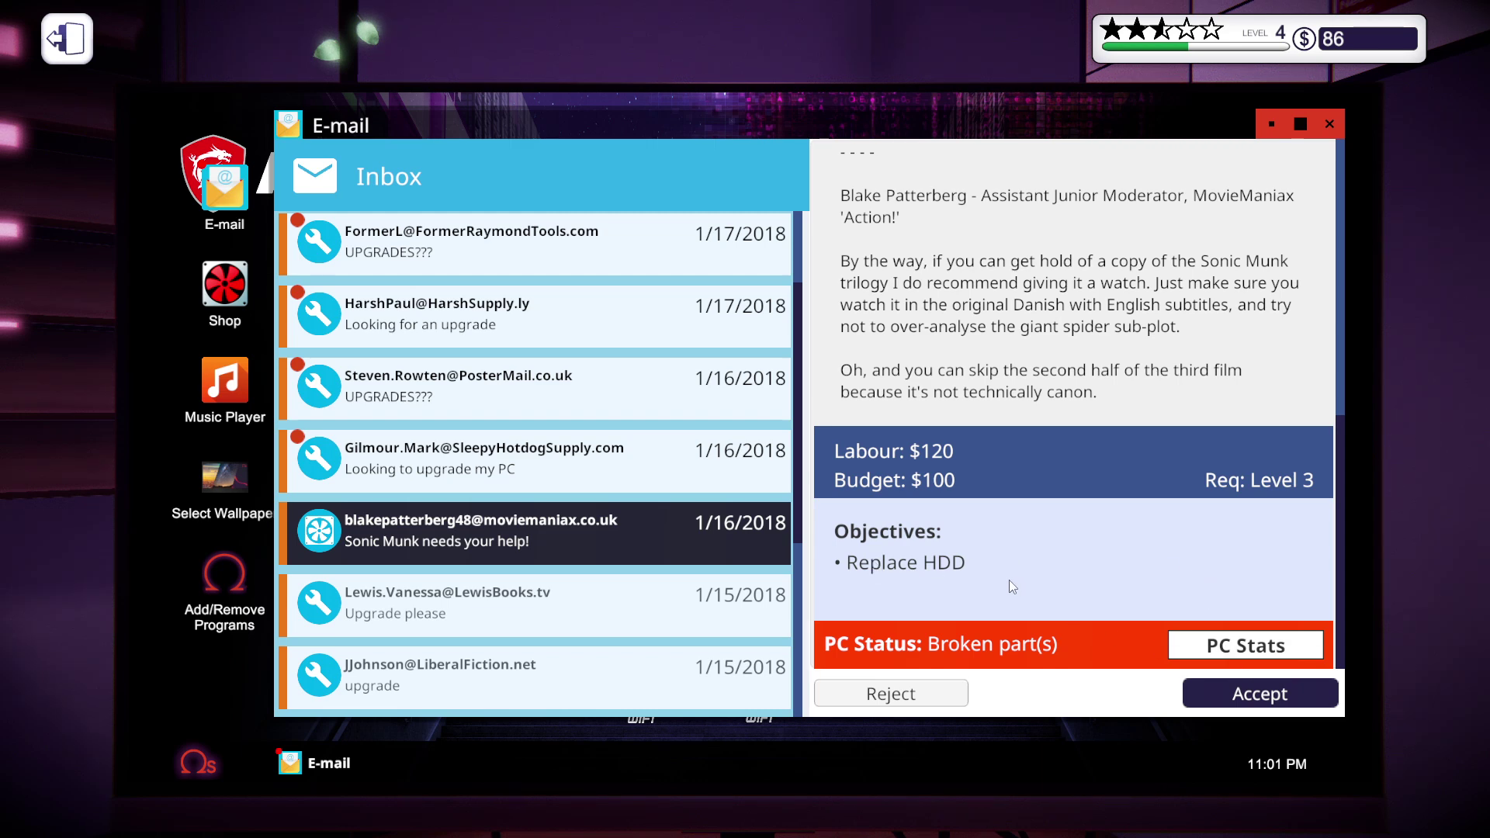
pyautogui.click(433, 468)
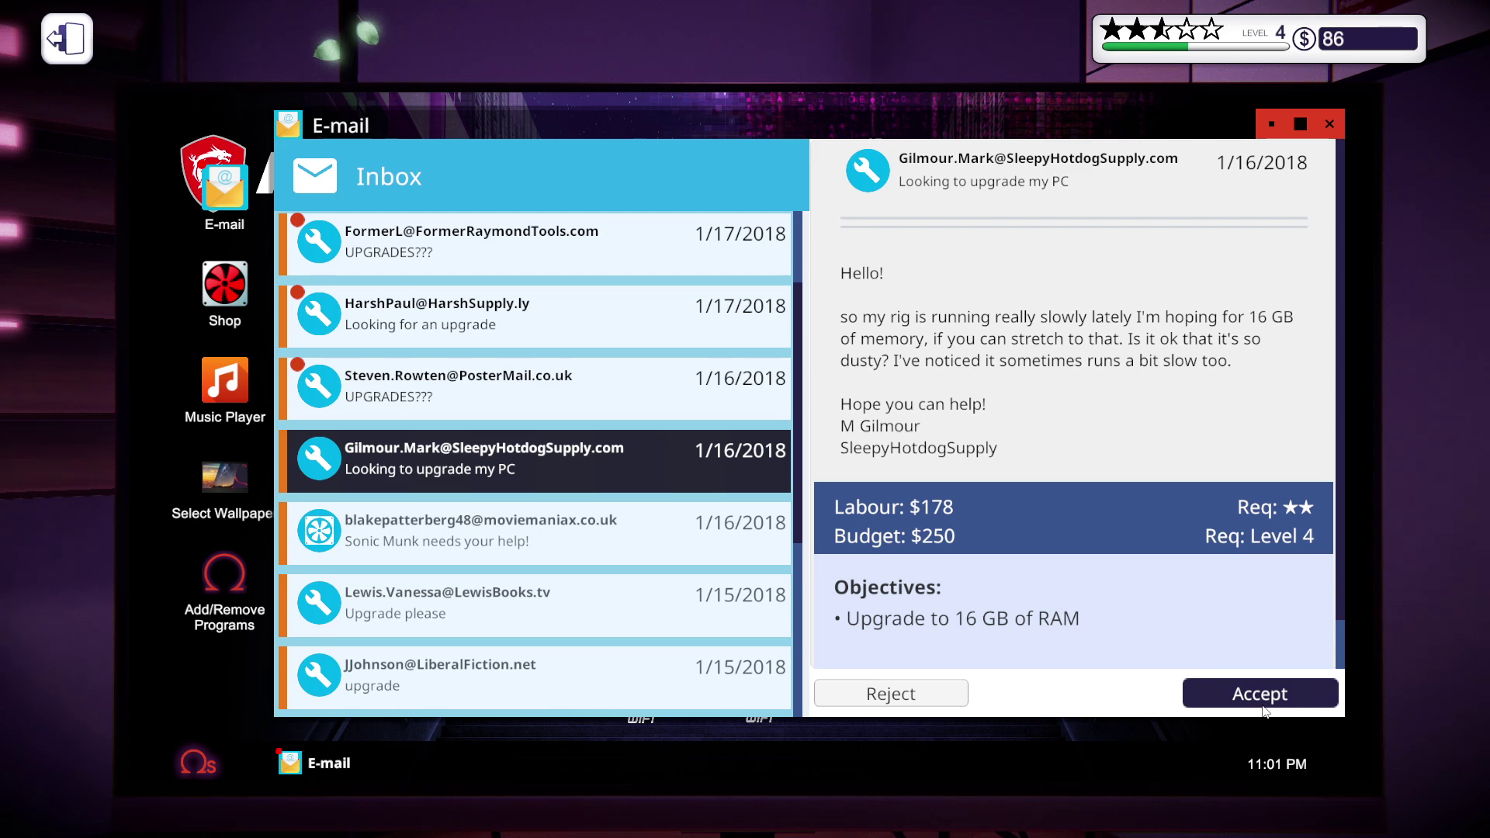
# - Accept two 16 GB RAM jobs, including the one due tomorrow, and open FormerL's AMD CPU request
pyautogui.click(1268, 696)
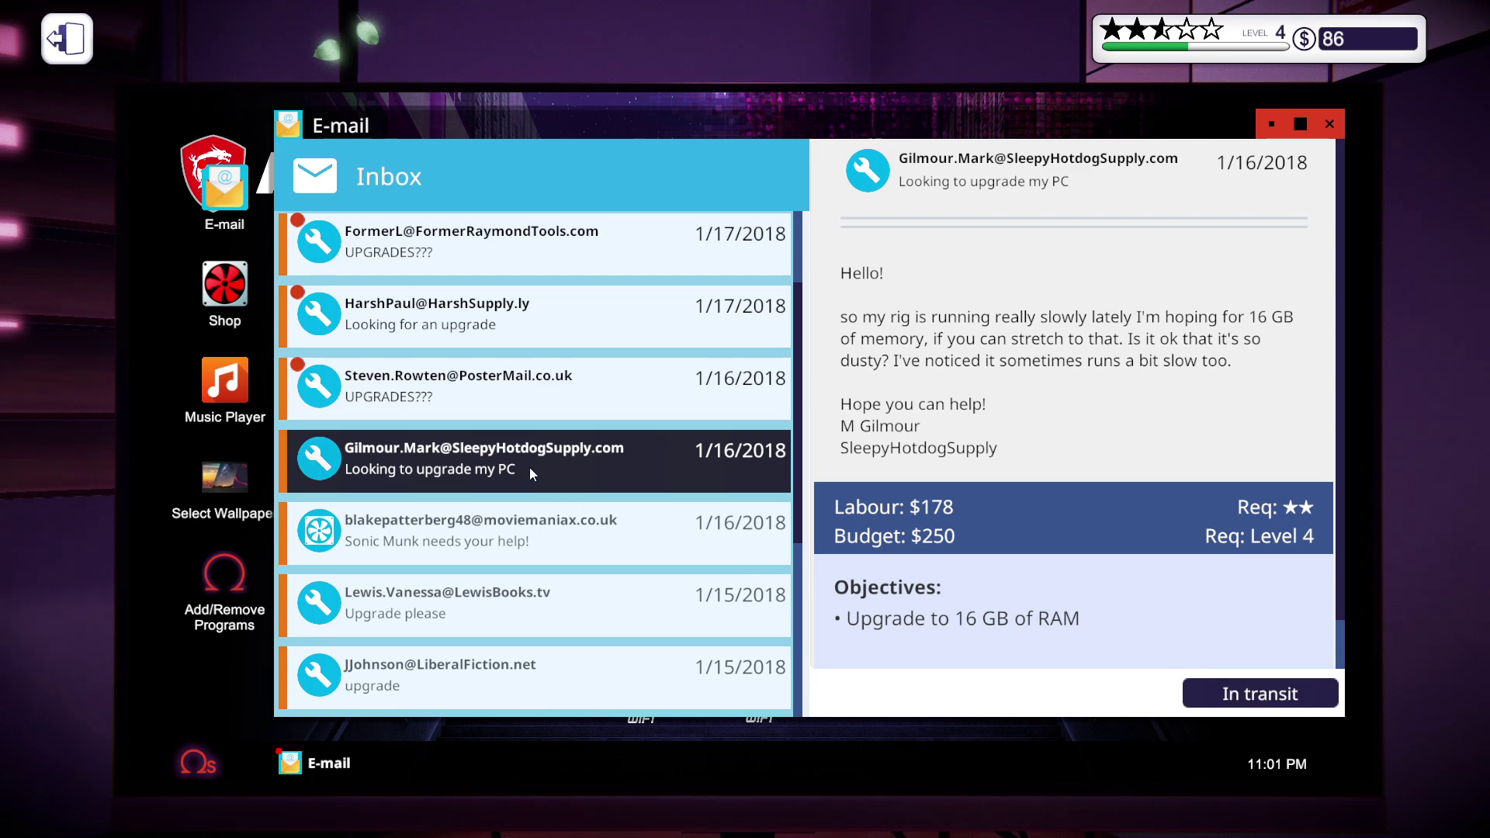
pyautogui.click(512, 392)
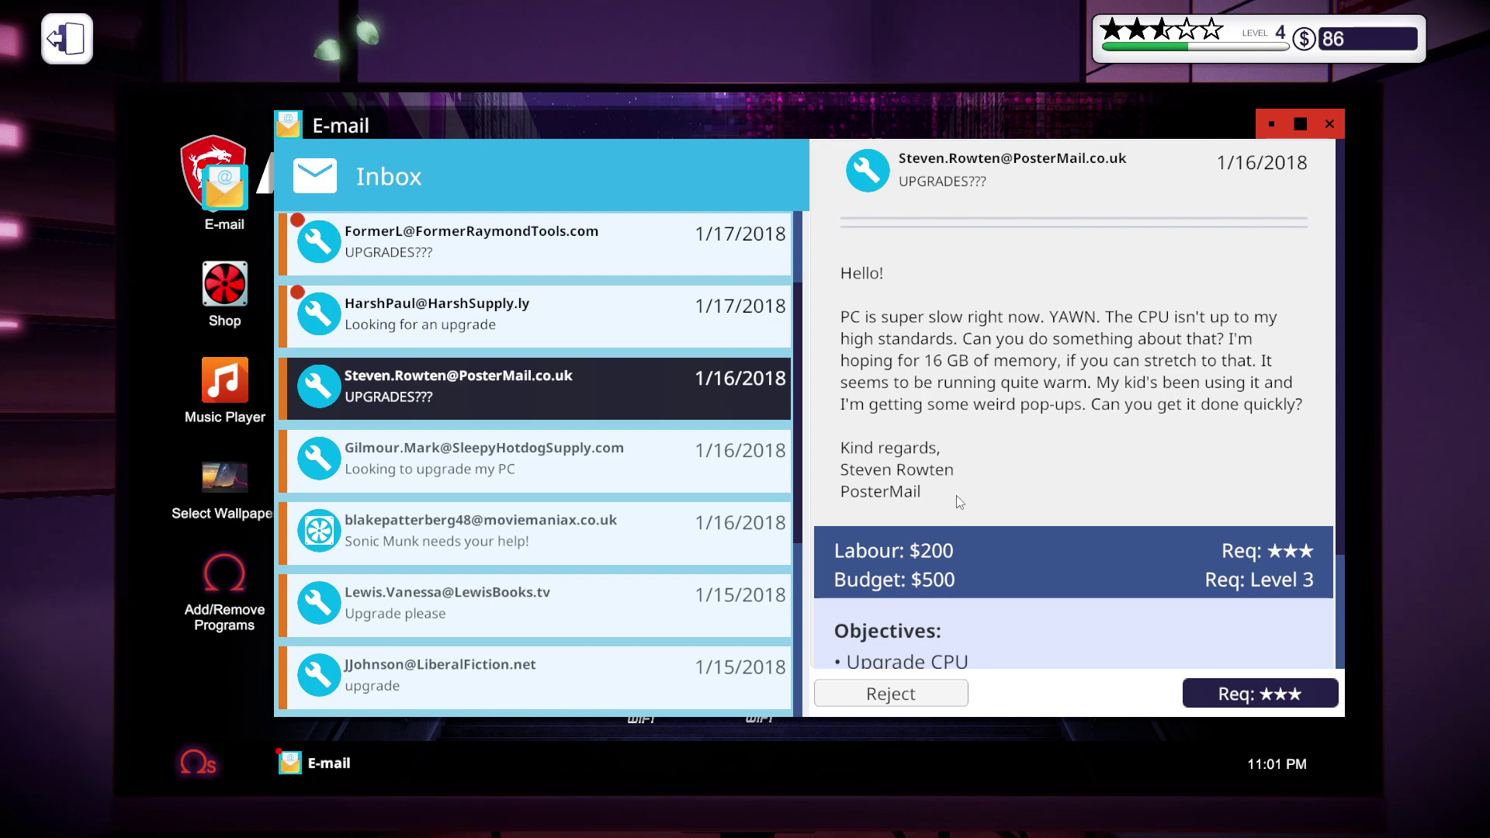
pyautogui.scroll(-1, 1163, 568)
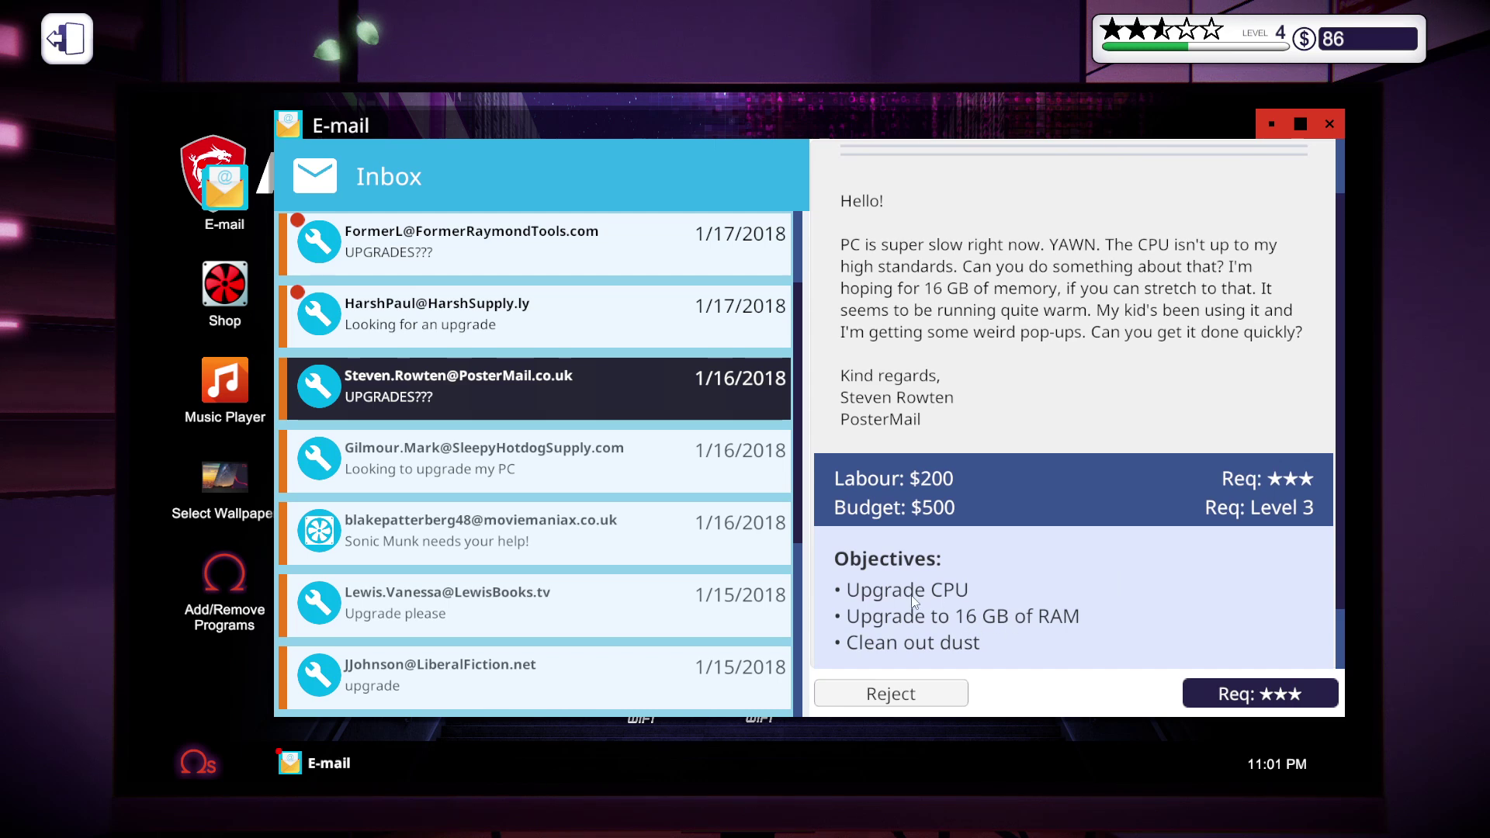
pyautogui.click(486, 331)
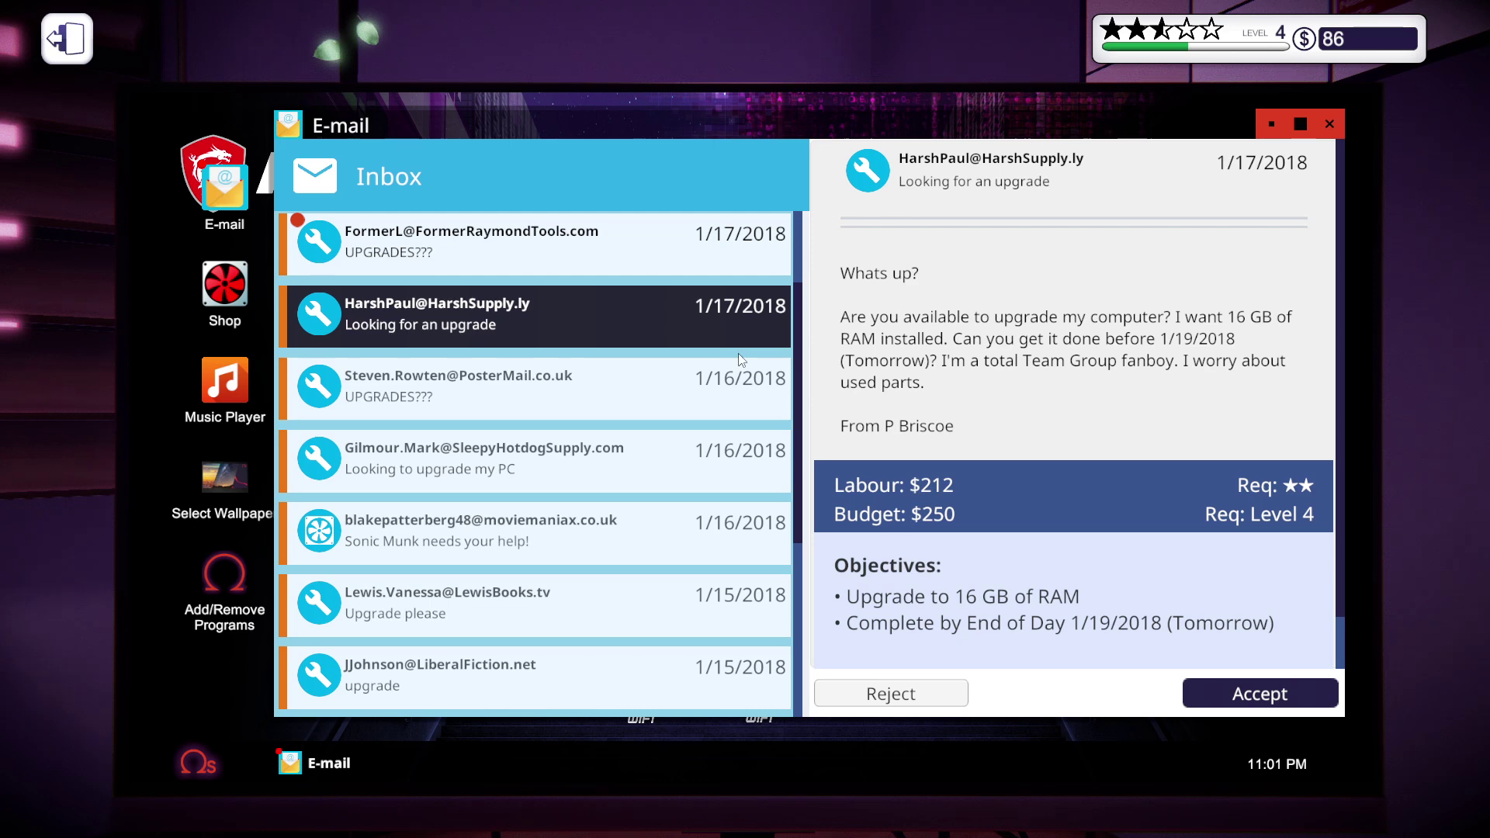
pyautogui.scroll(1, 1003, 405)
pyautogui.click(1270, 697)
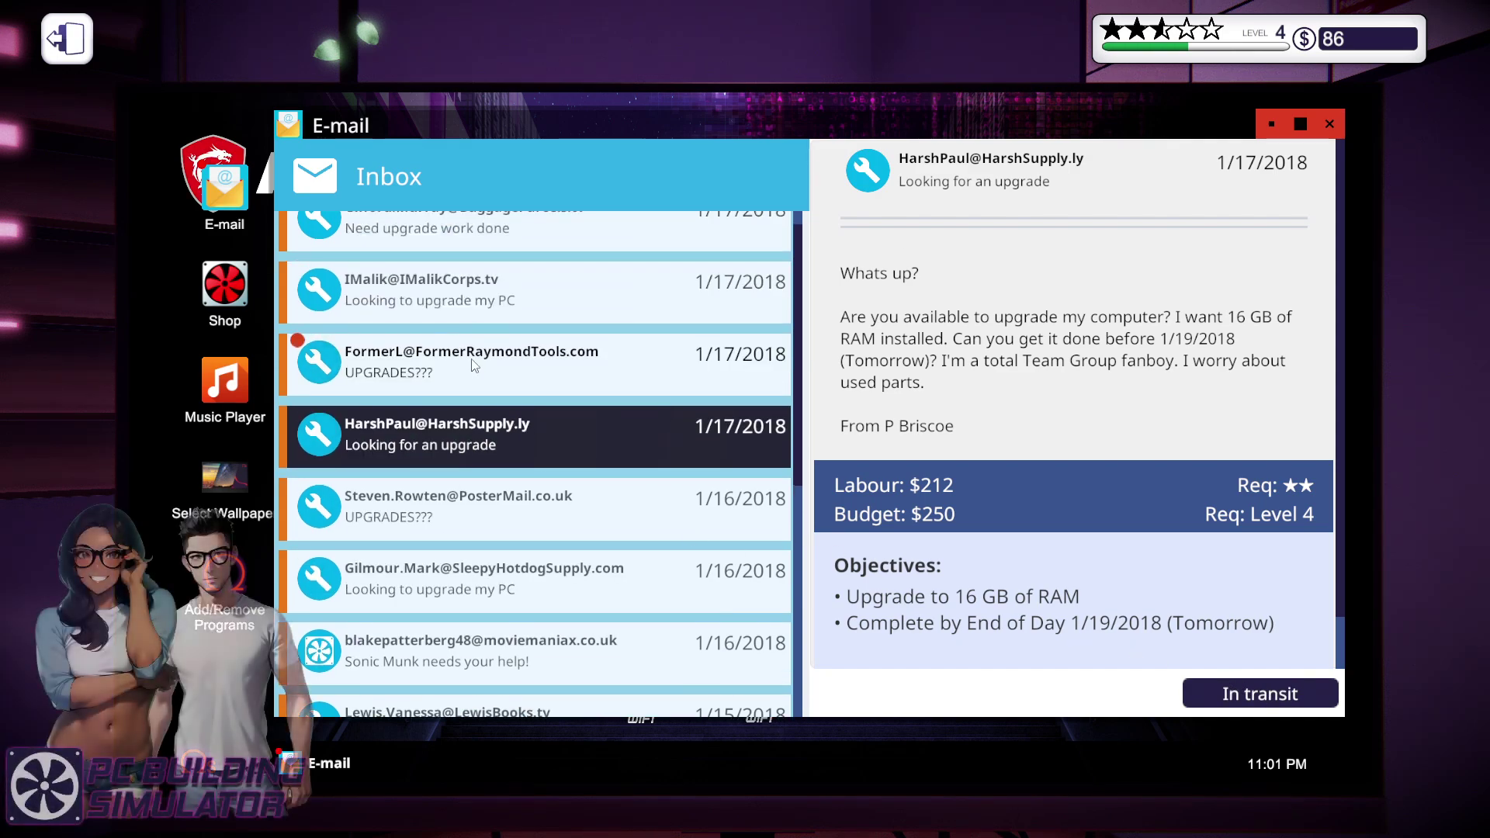
pyautogui.click(475, 367)
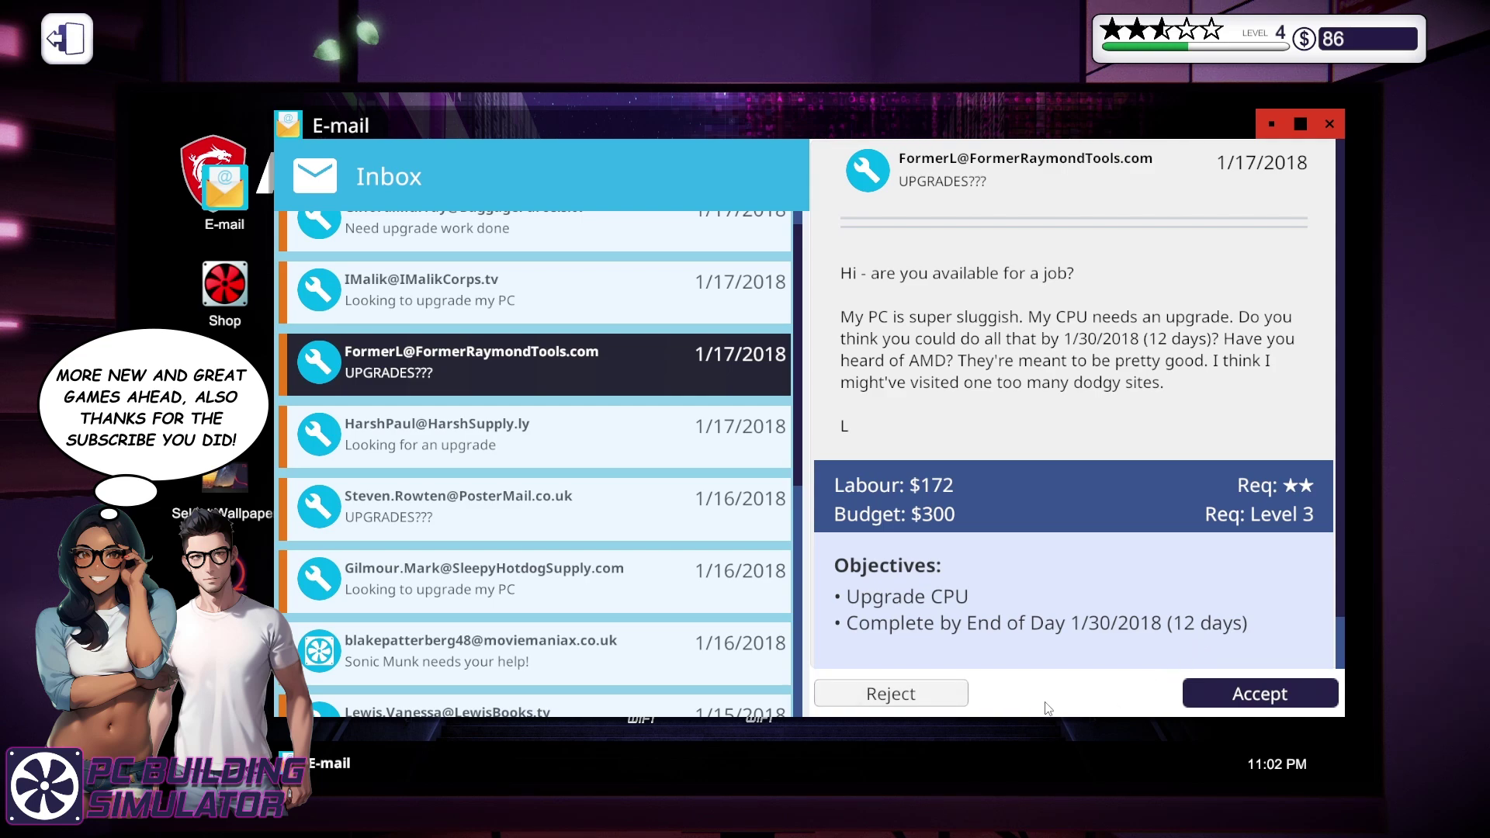
pyautogui.scroll(-1, 536, 466)
# - Switch off the workshop lights, end the day, and start work on Friday, January 19
pyautogui.press('Escape')
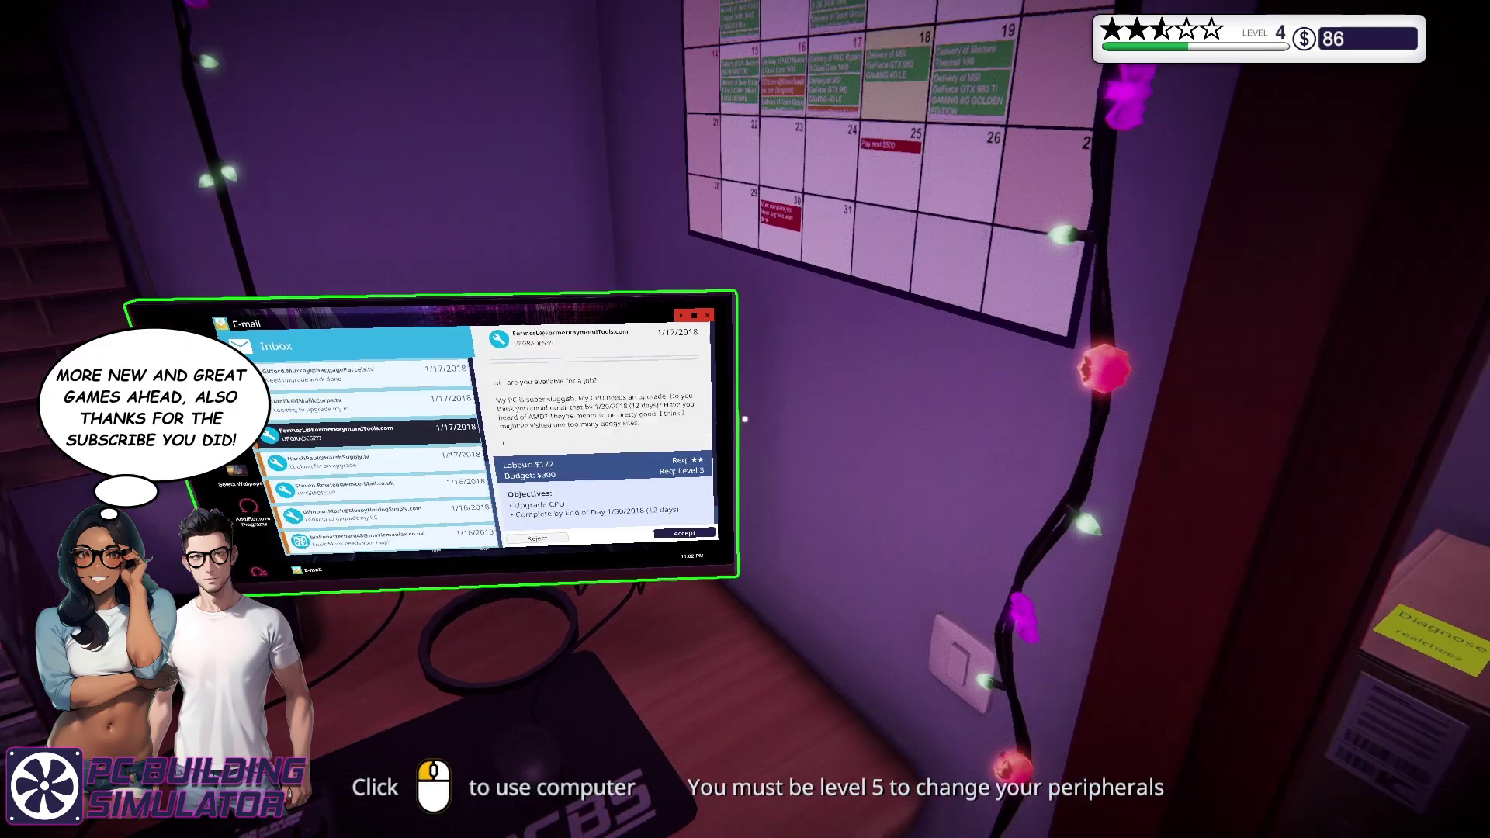
pyautogui.press('w')
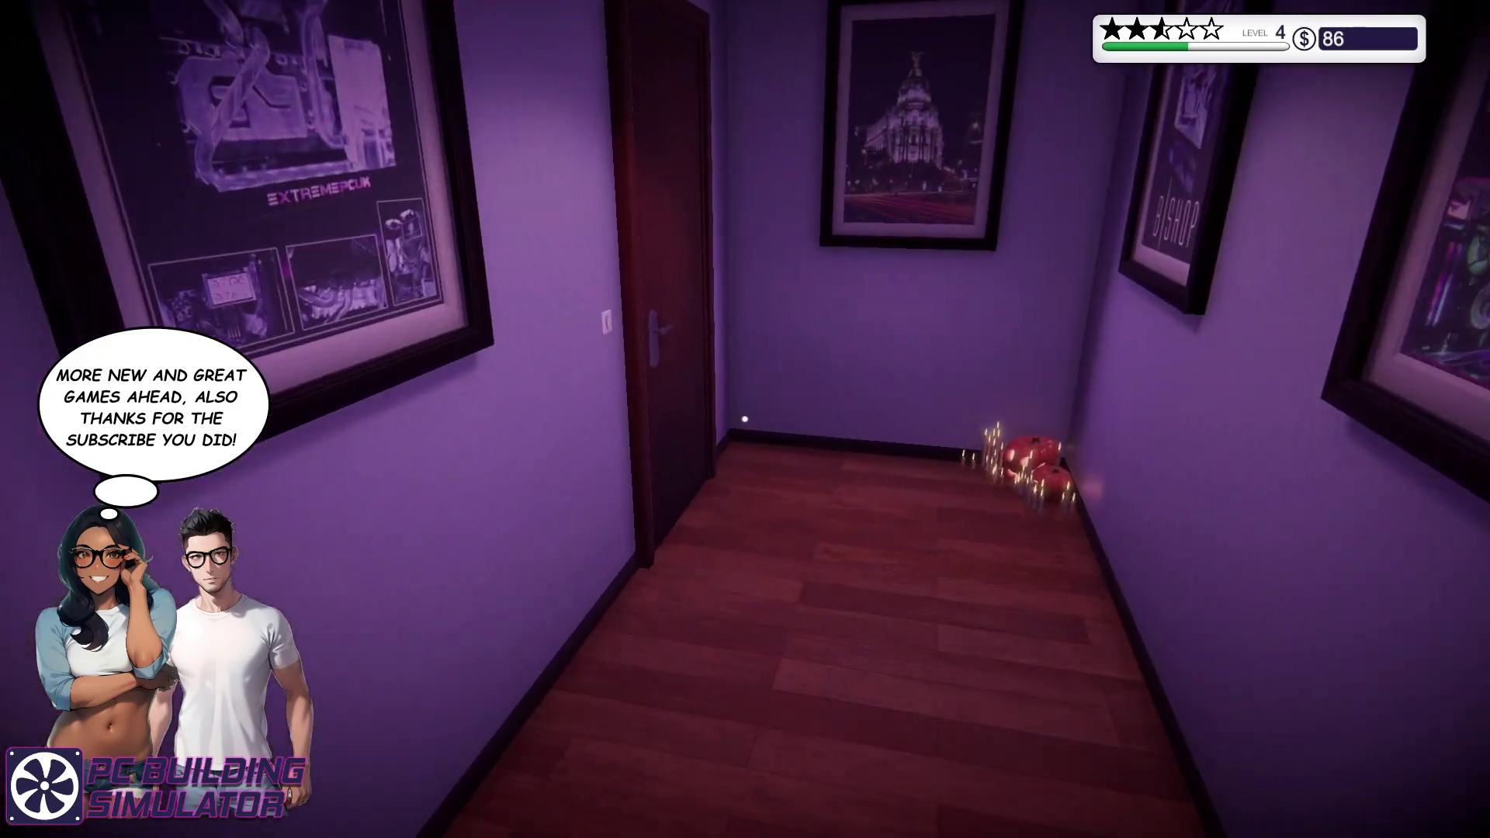
pyautogui.press('w')
pyautogui.click(745, 419)
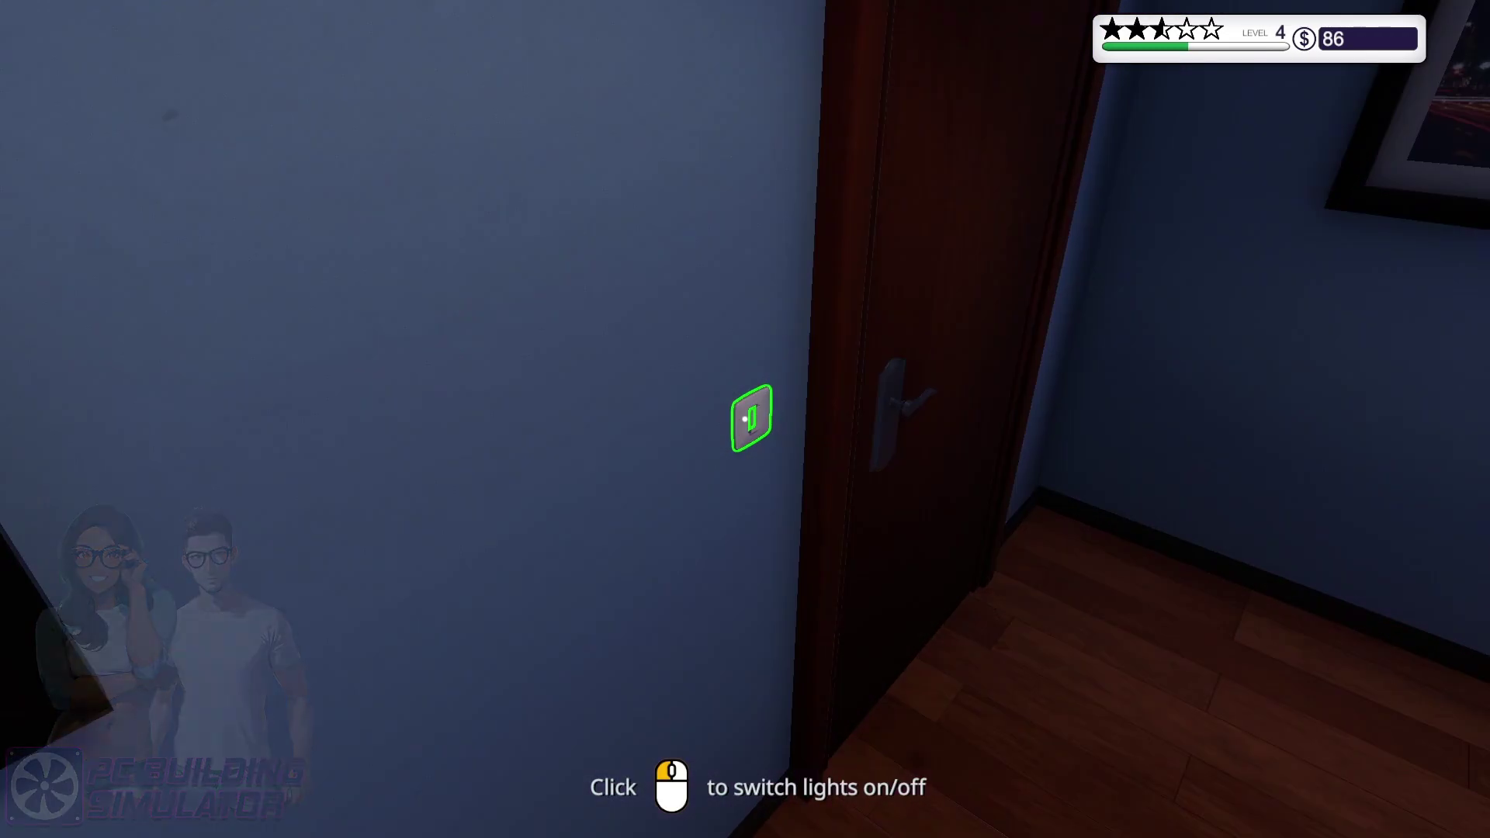
pyautogui.click(745, 420)
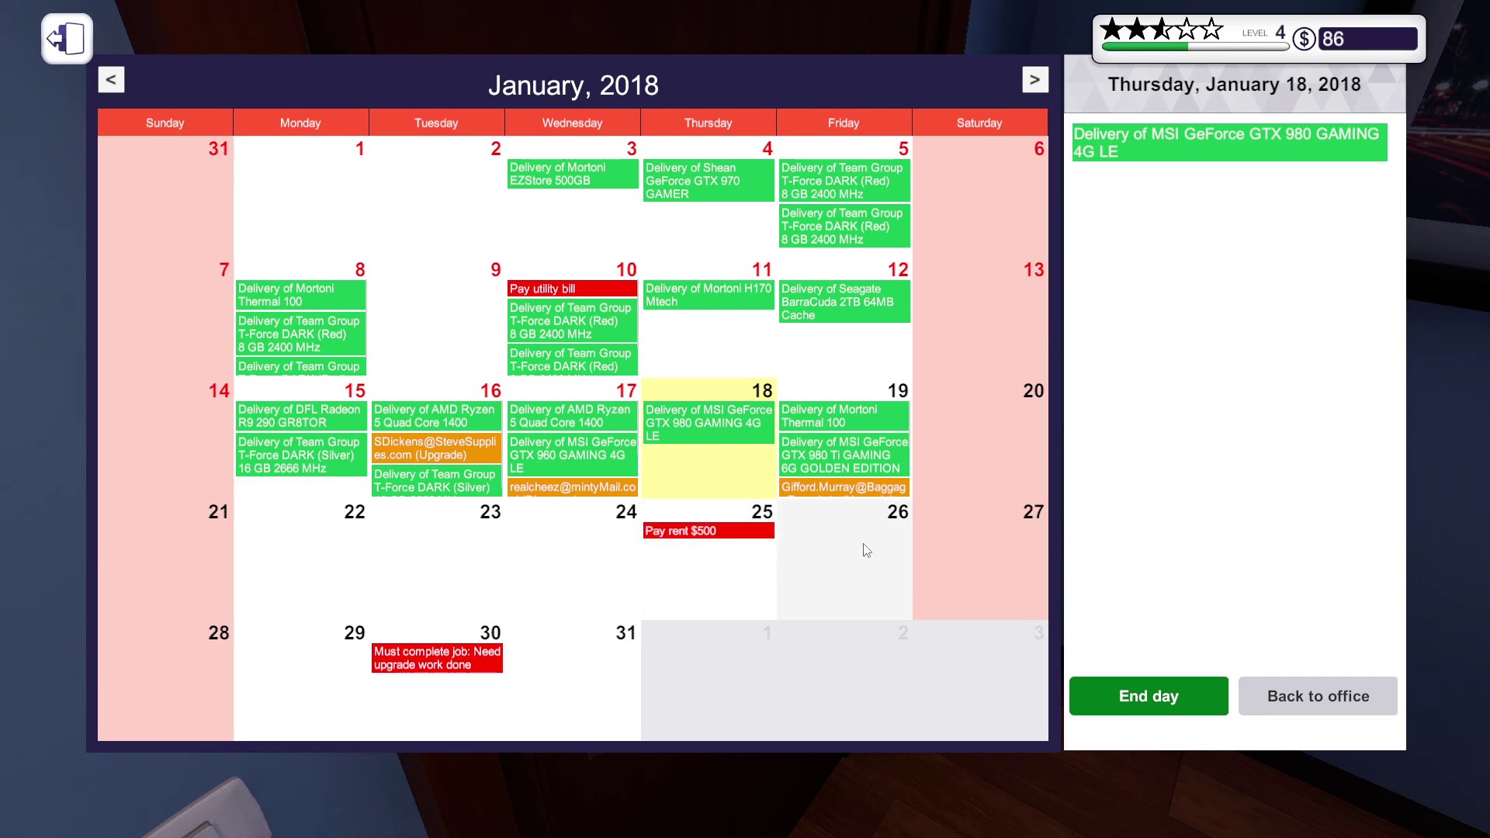
pyautogui.click(1181, 699)
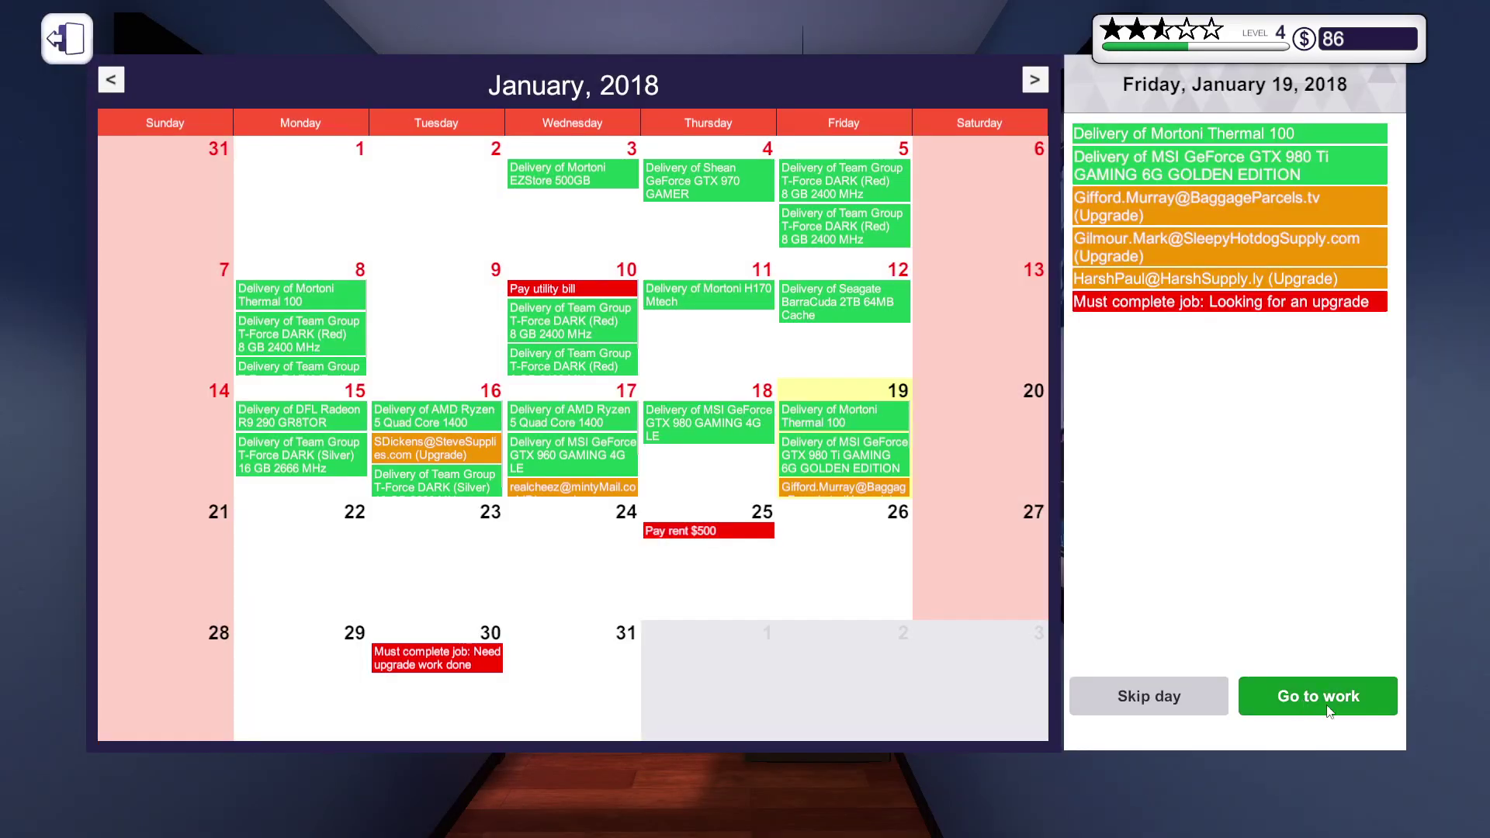
pyautogui.click(1321, 707)
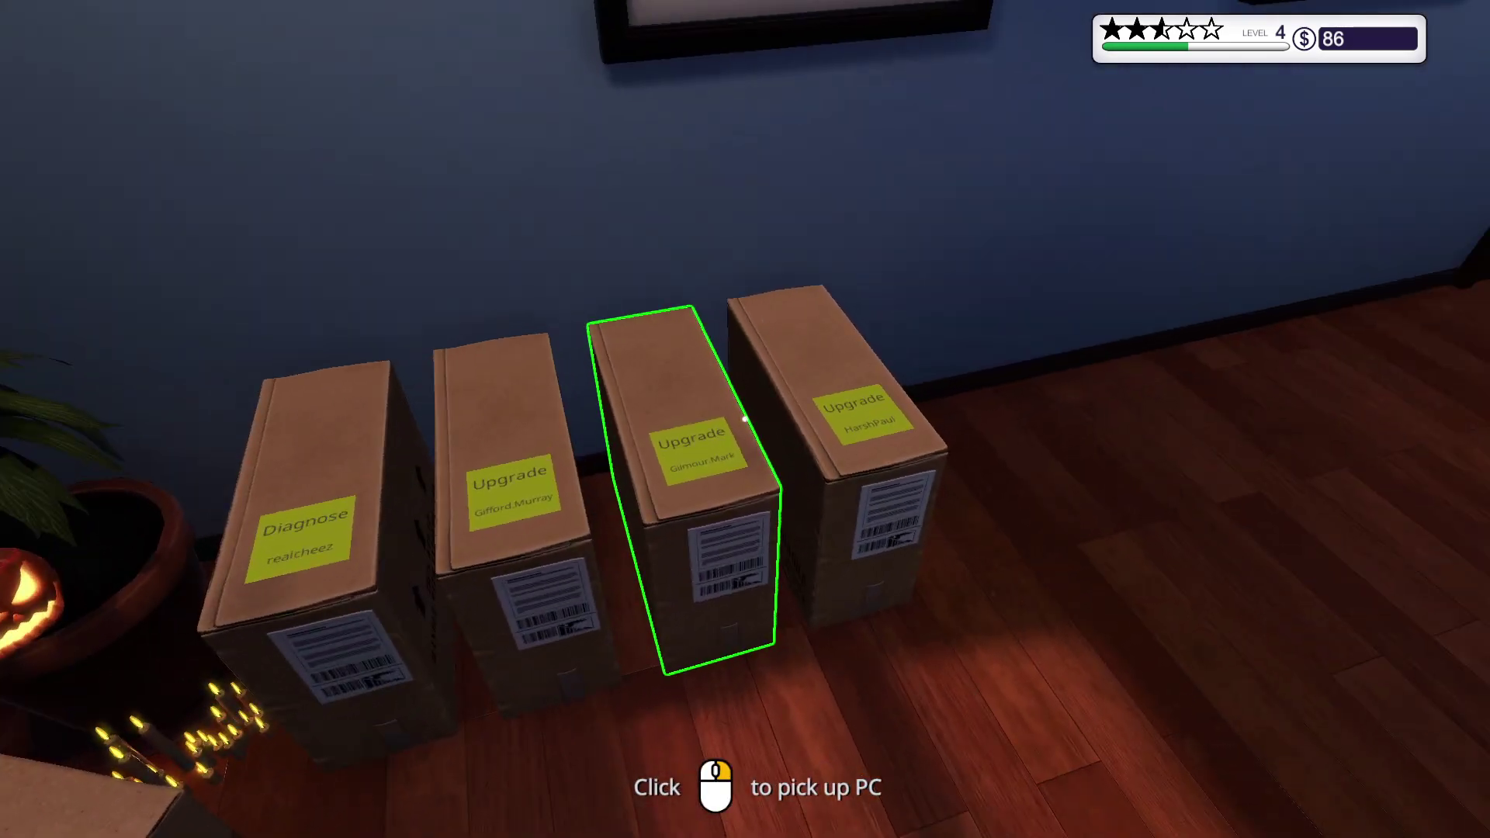
# - Collect the Mortoni Thermal 100 and GTX 980 Ti Golden Edition delivery and close its manifest
pyautogui.click(745, 420)
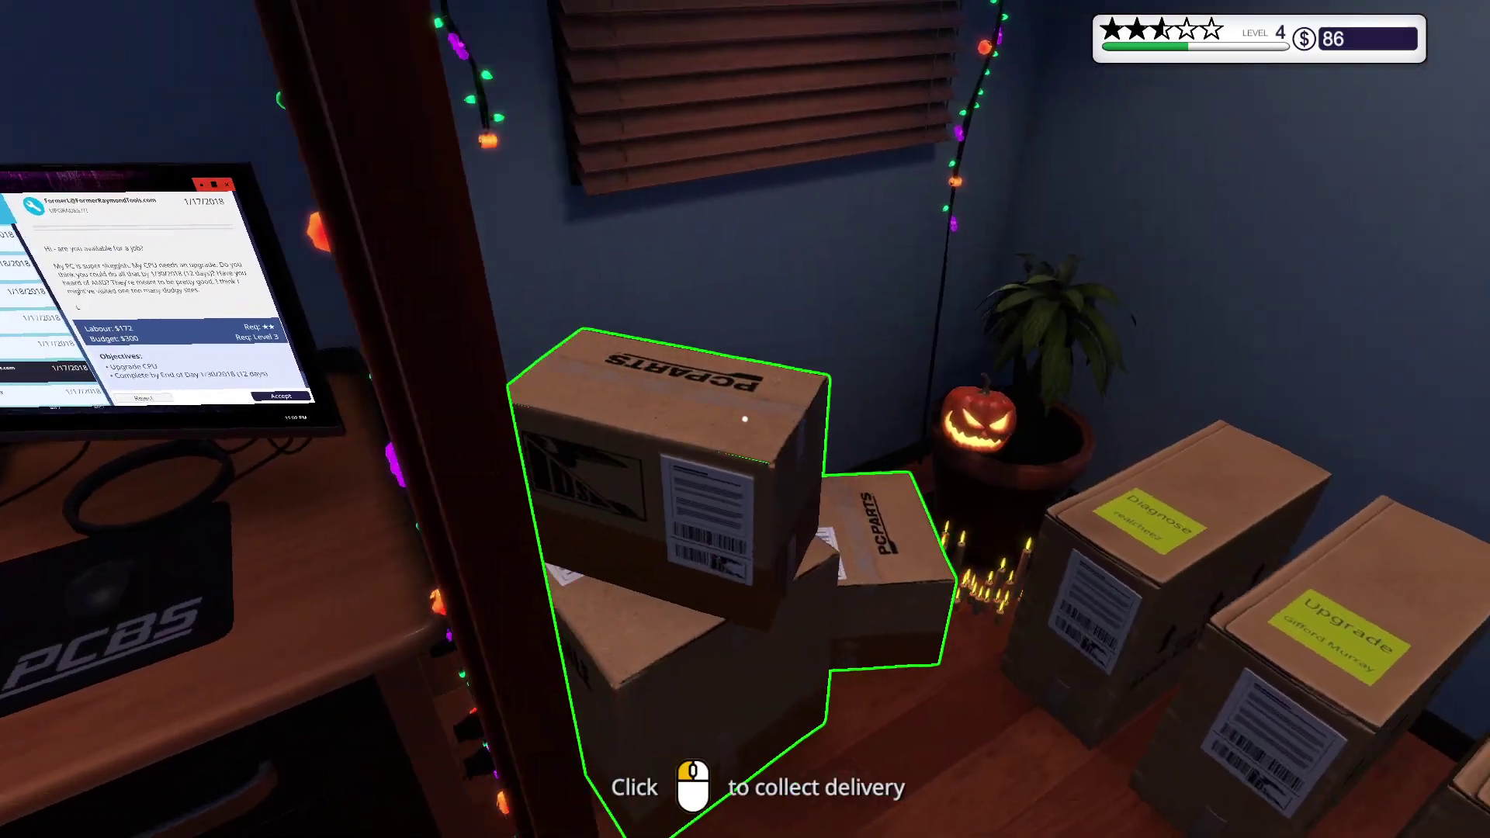
pyautogui.click(745, 420)
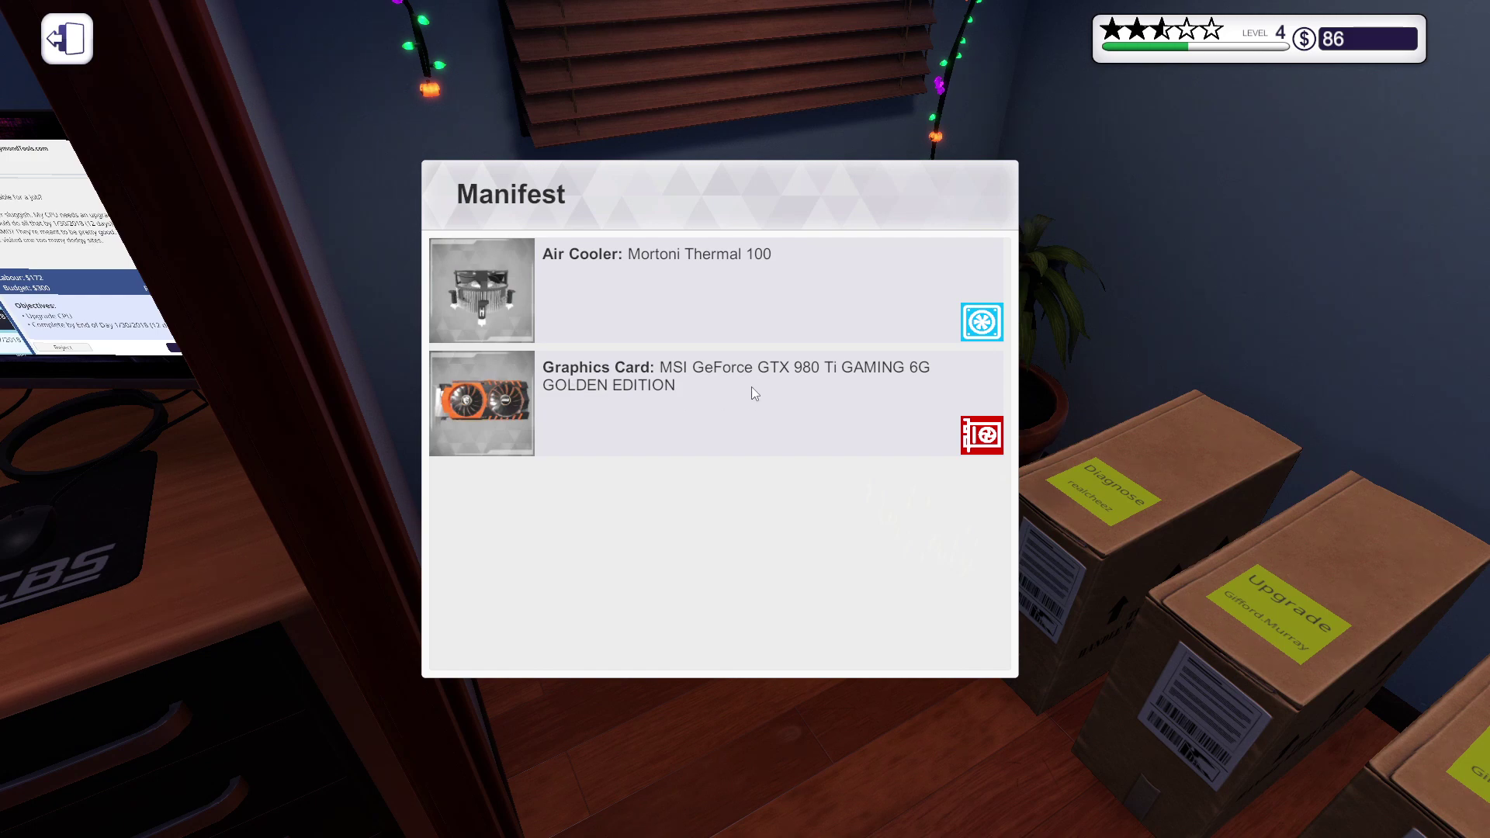
pyautogui.click(749, 263)
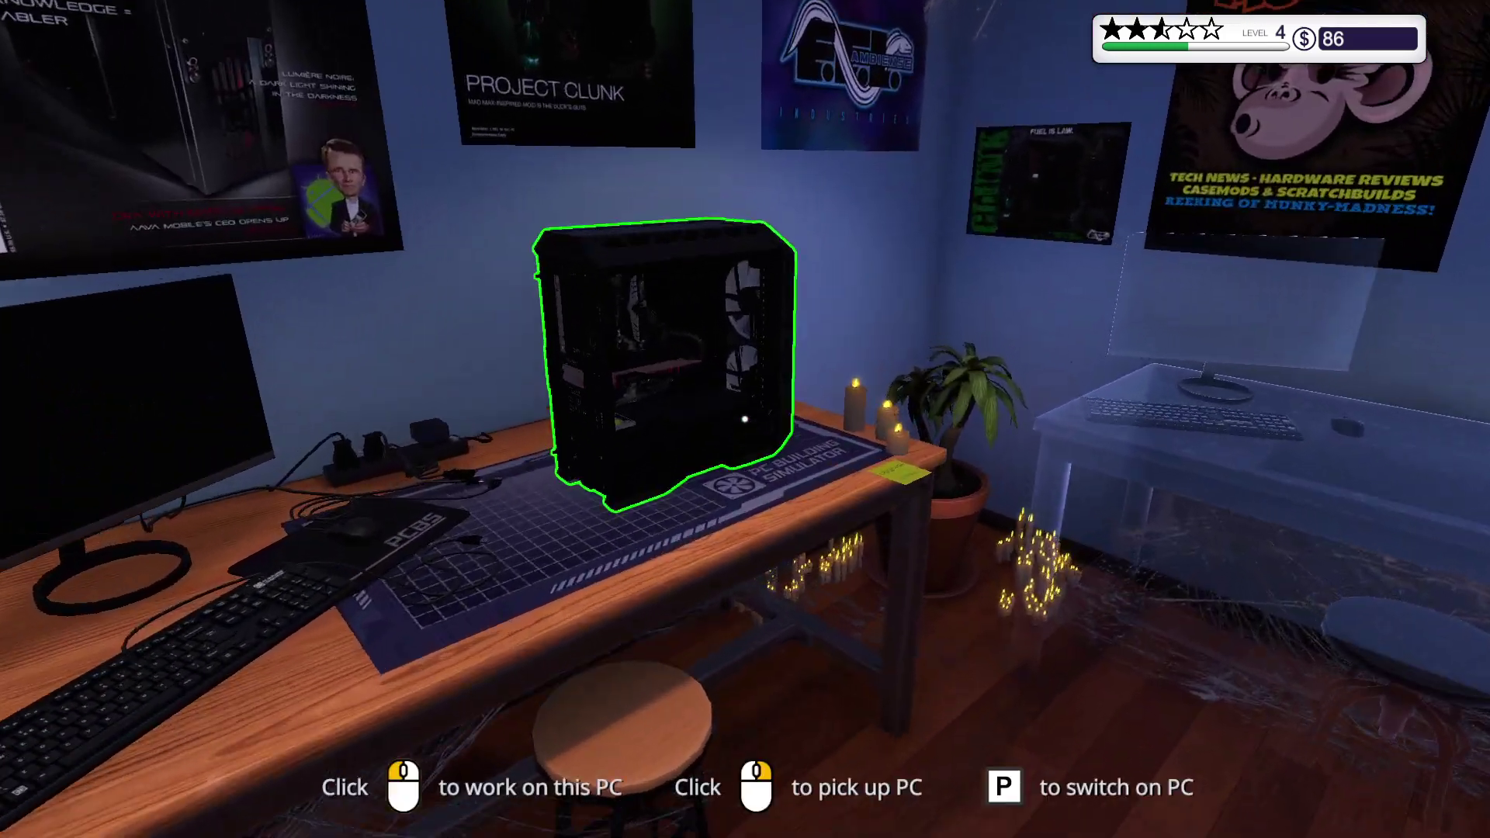
# - Remove the CPU-upgrade PC's side panels and install the Mortoni Thermal 100 cooler
pyautogui.click(746, 419)
pyautogui.click(731, 428)
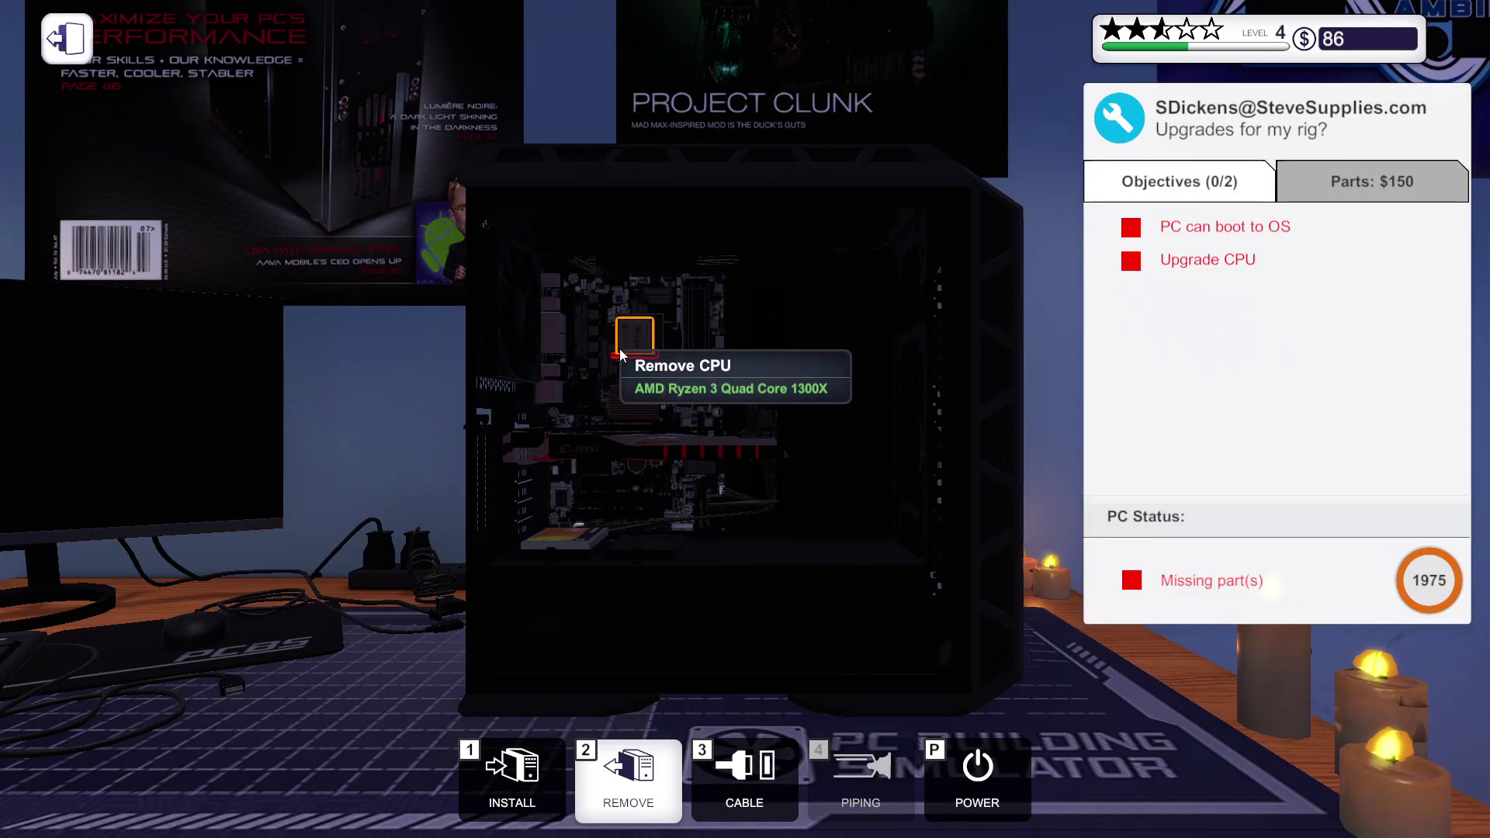
pyautogui.click(885, 339)
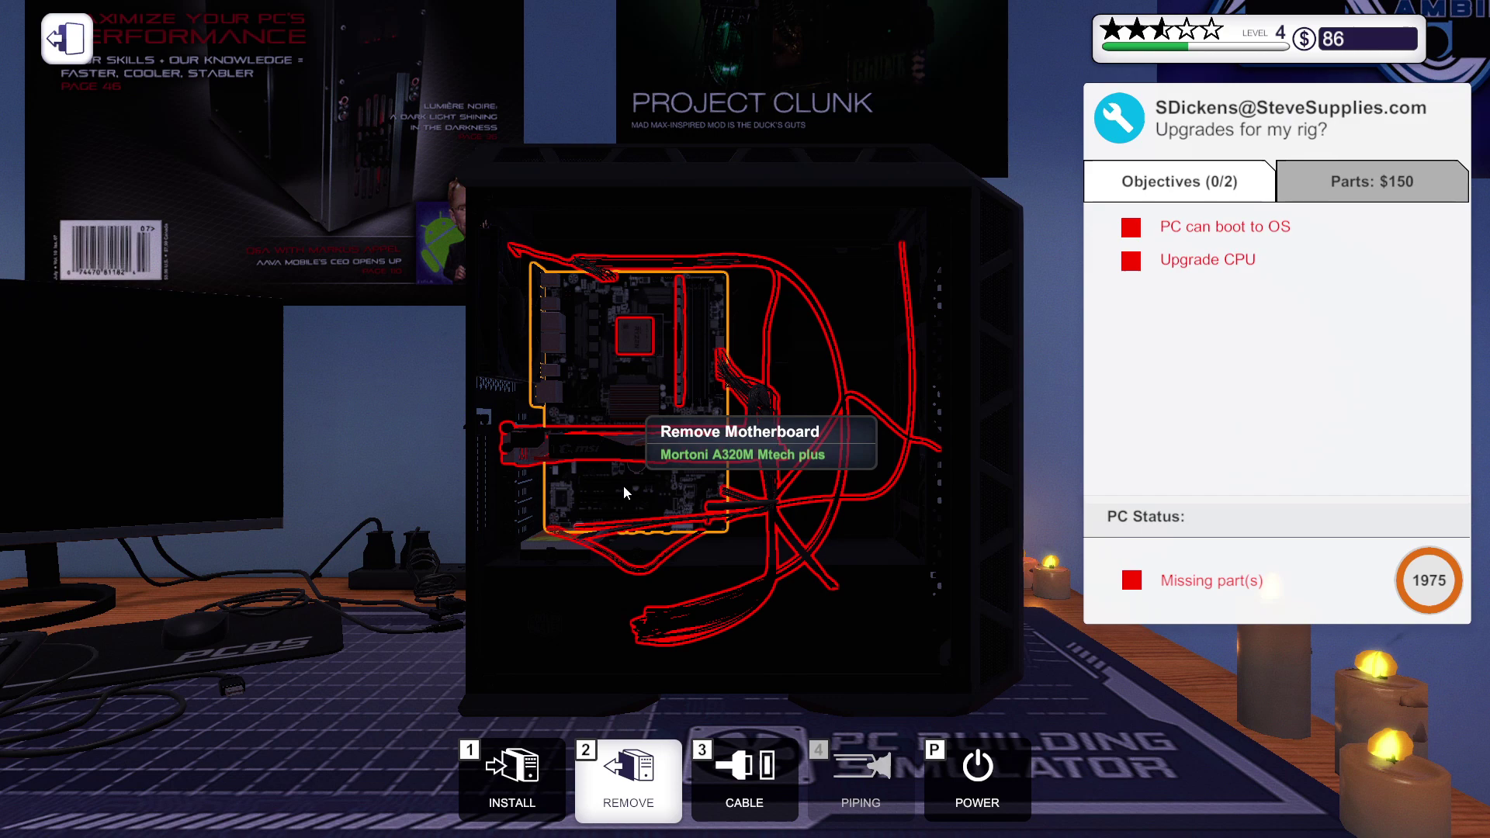
pyautogui.click(487, 794)
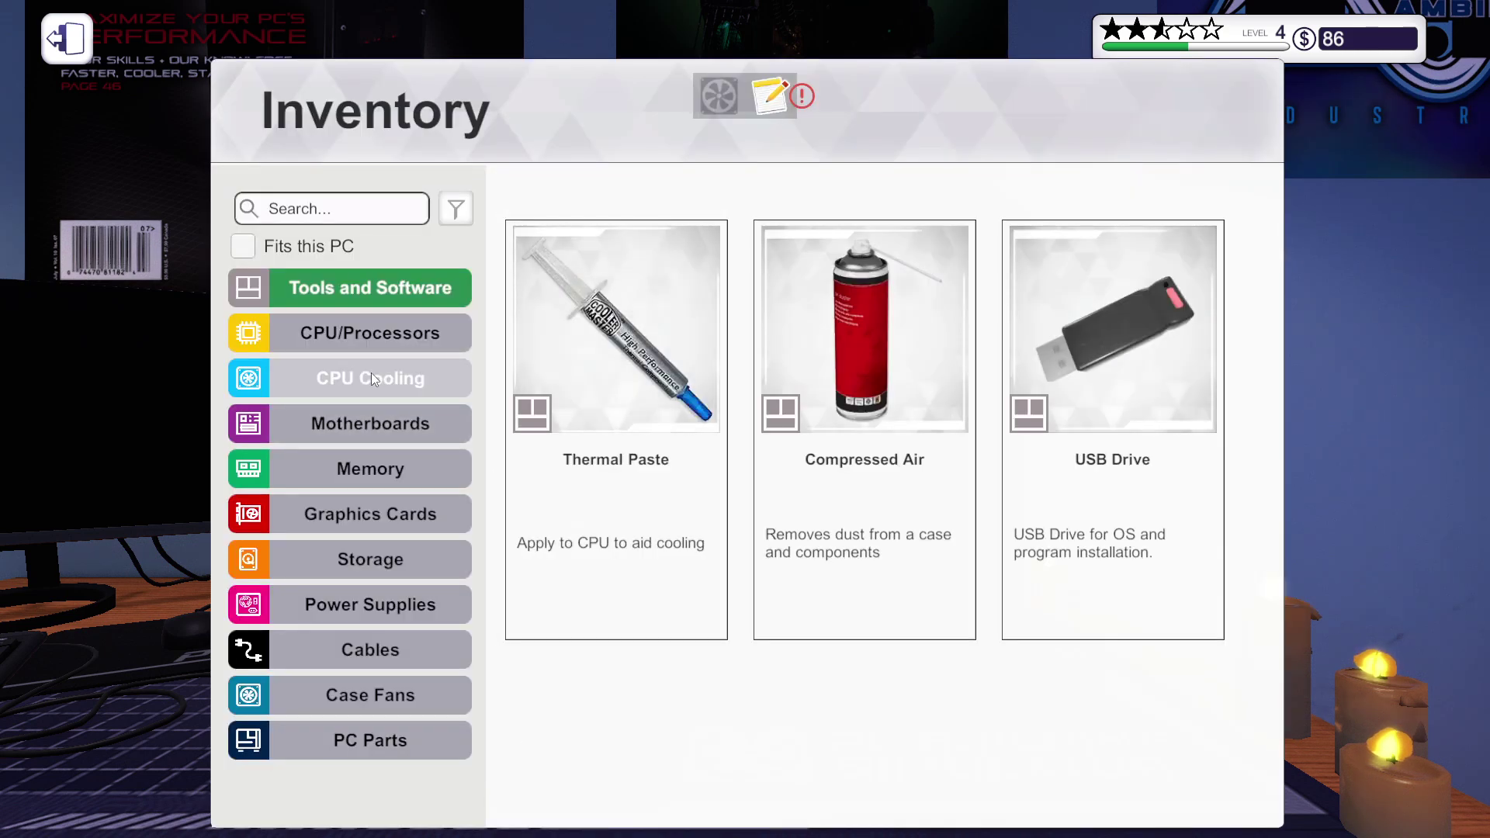
pyautogui.click(337, 374)
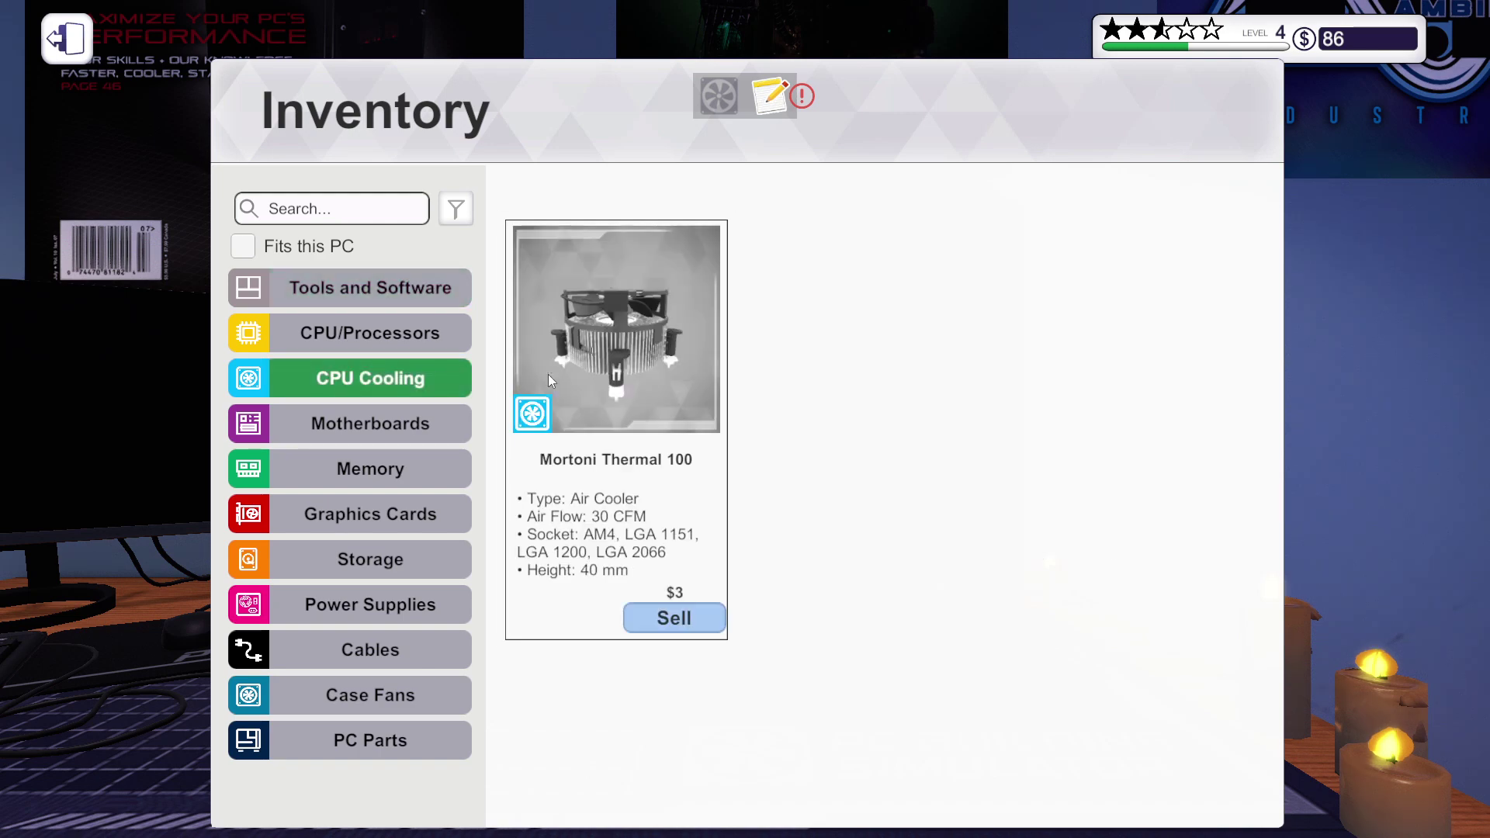
pyautogui.click(602, 367)
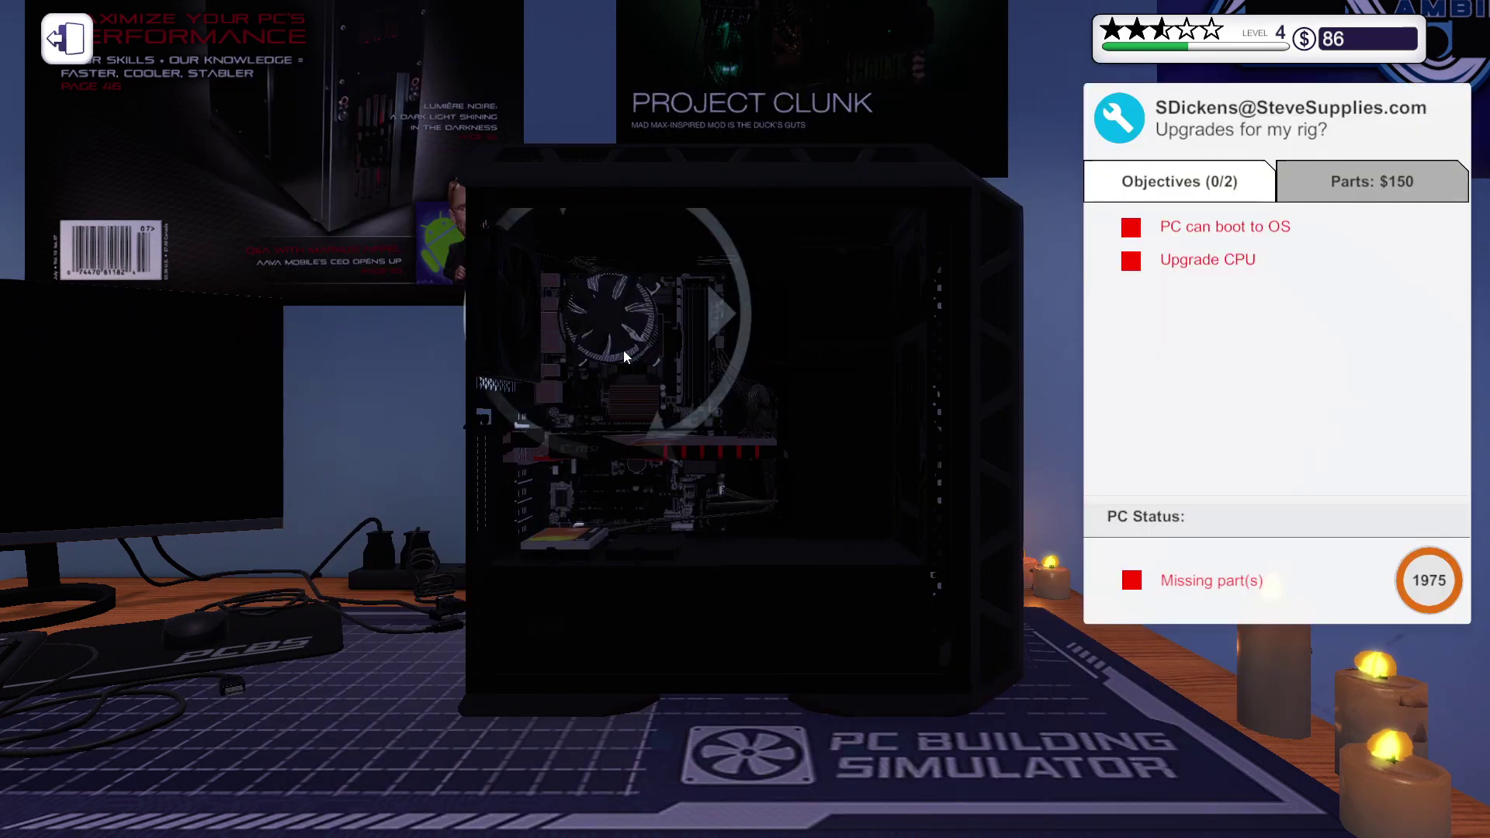
pyautogui.press('2')
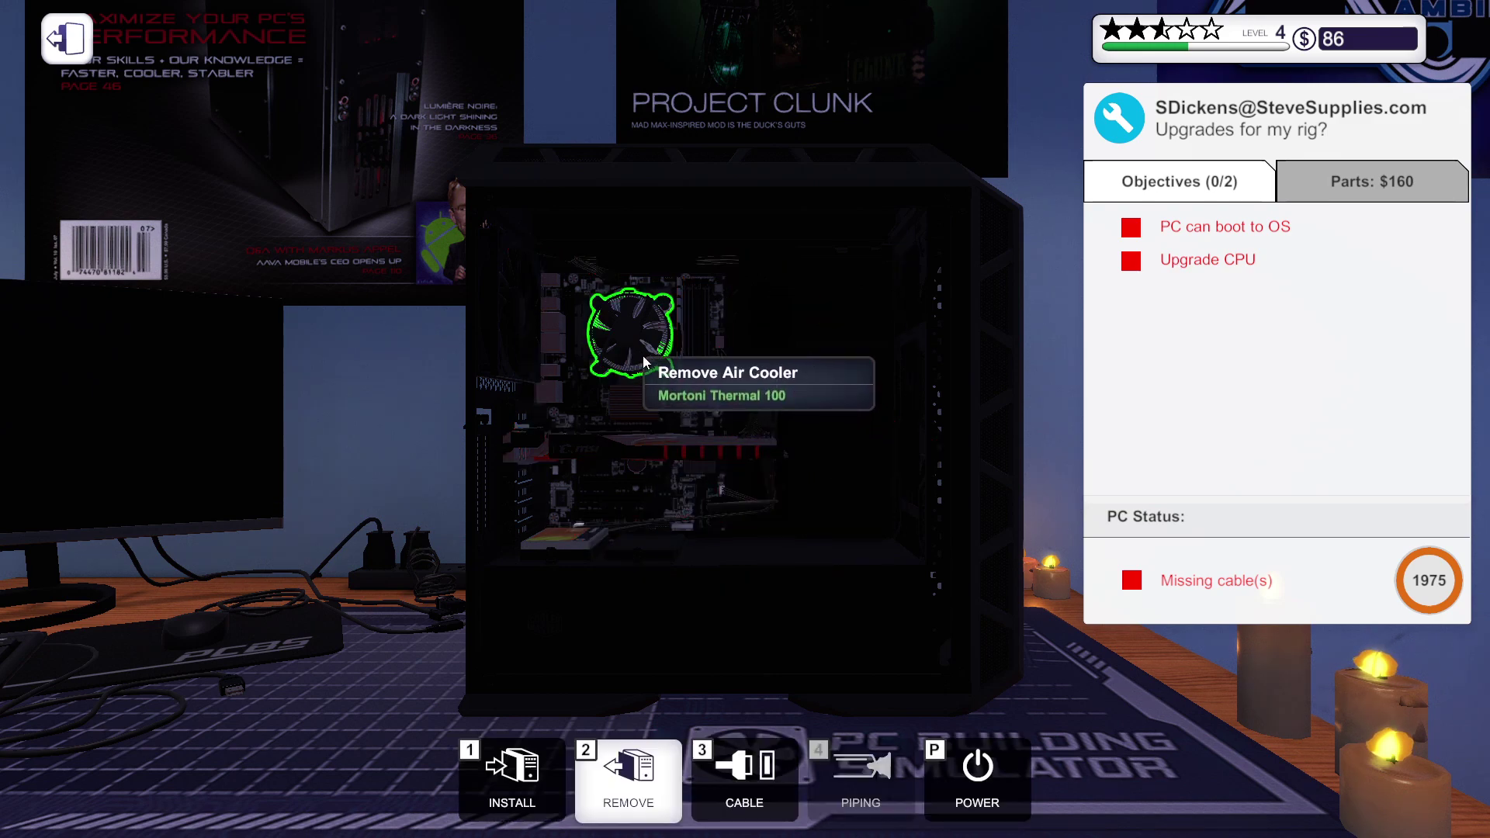
# - Take the Mortoni Thermal 100 back off and remount it on the Ryzen CPU
pyautogui.press('Escape')
pyautogui.press('2')
pyautogui.click(644, 361)
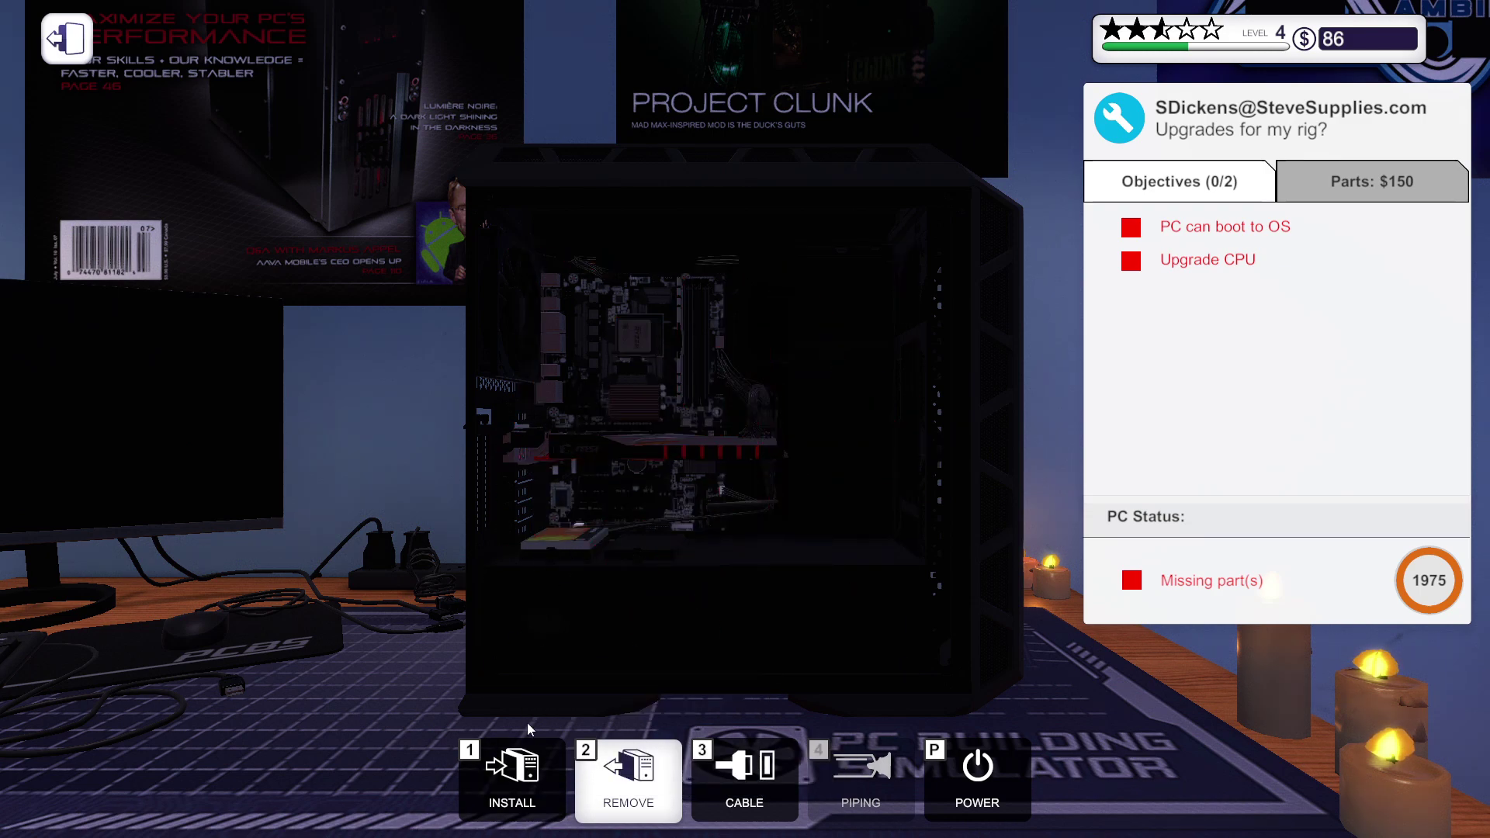
pyautogui.click(518, 774)
pyautogui.click(598, 389)
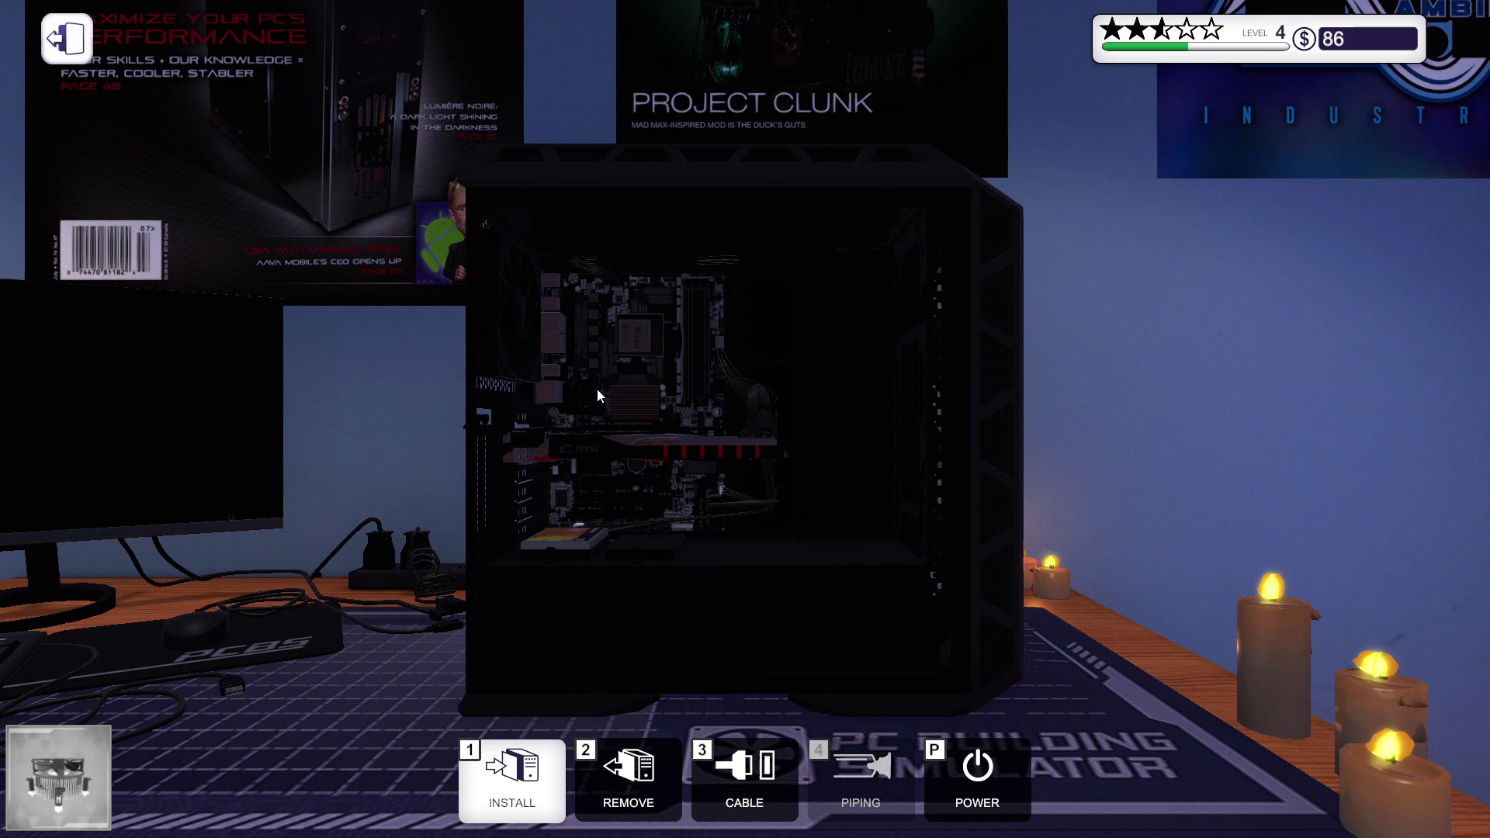
pyautogui.click(626, 342)
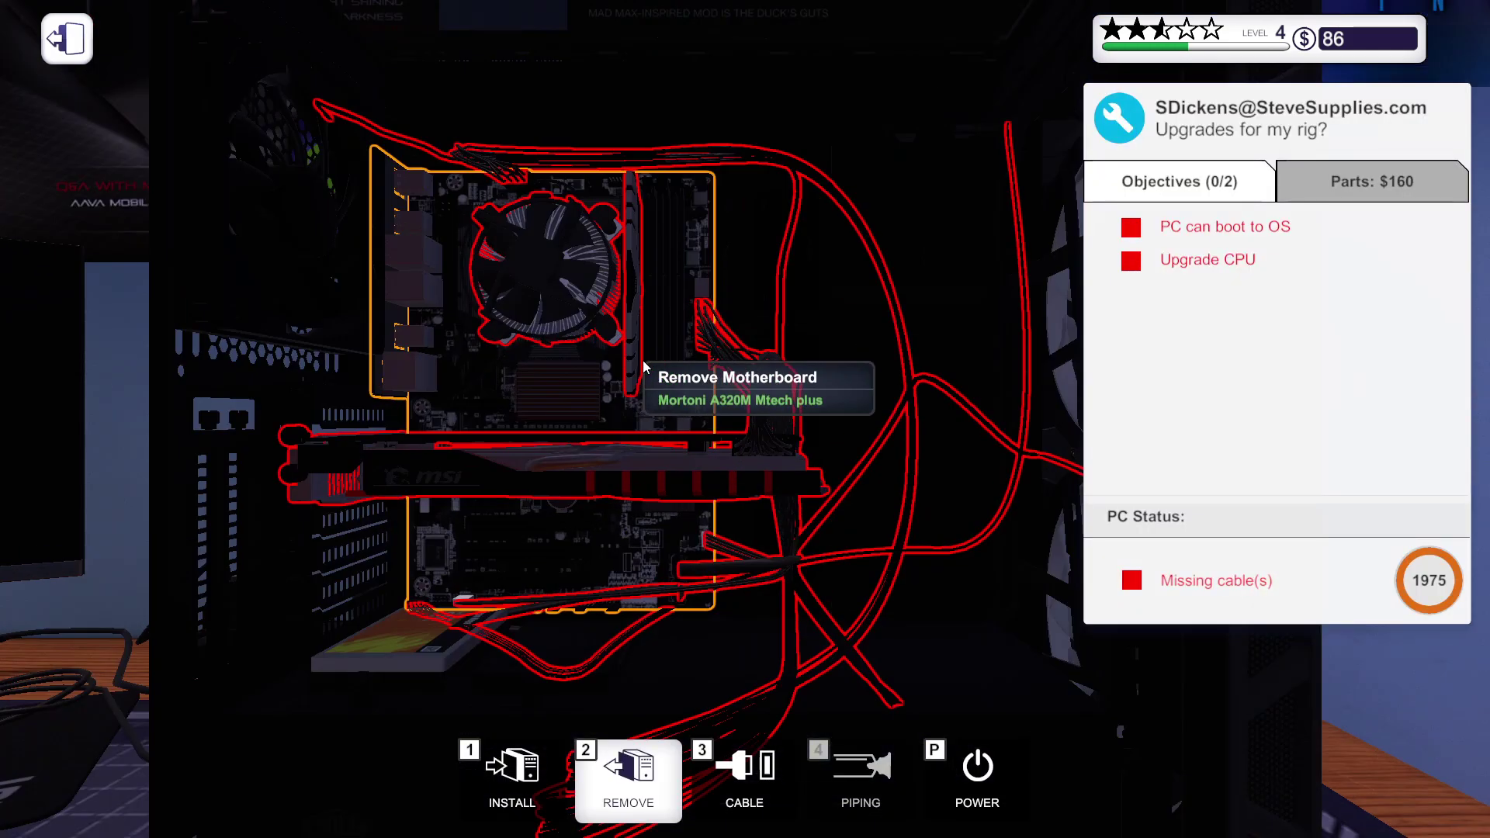
# - Connect the cooler's cable and the remaining motherboard cable, then leave the PC
pyautogui.click(757, 801)
pyautogui.click(599, 325)
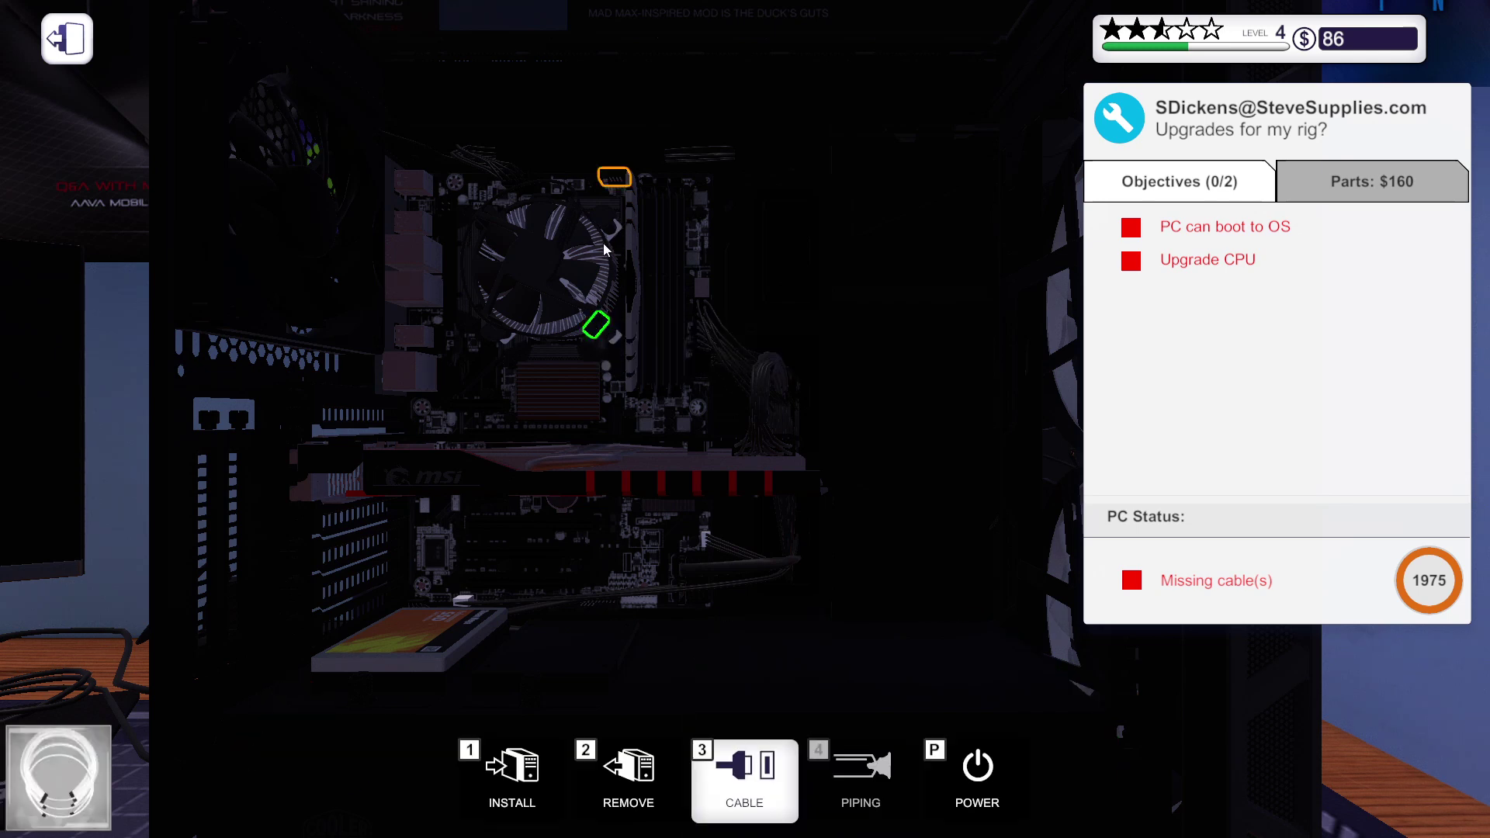
pyautogui.click(605, 174)
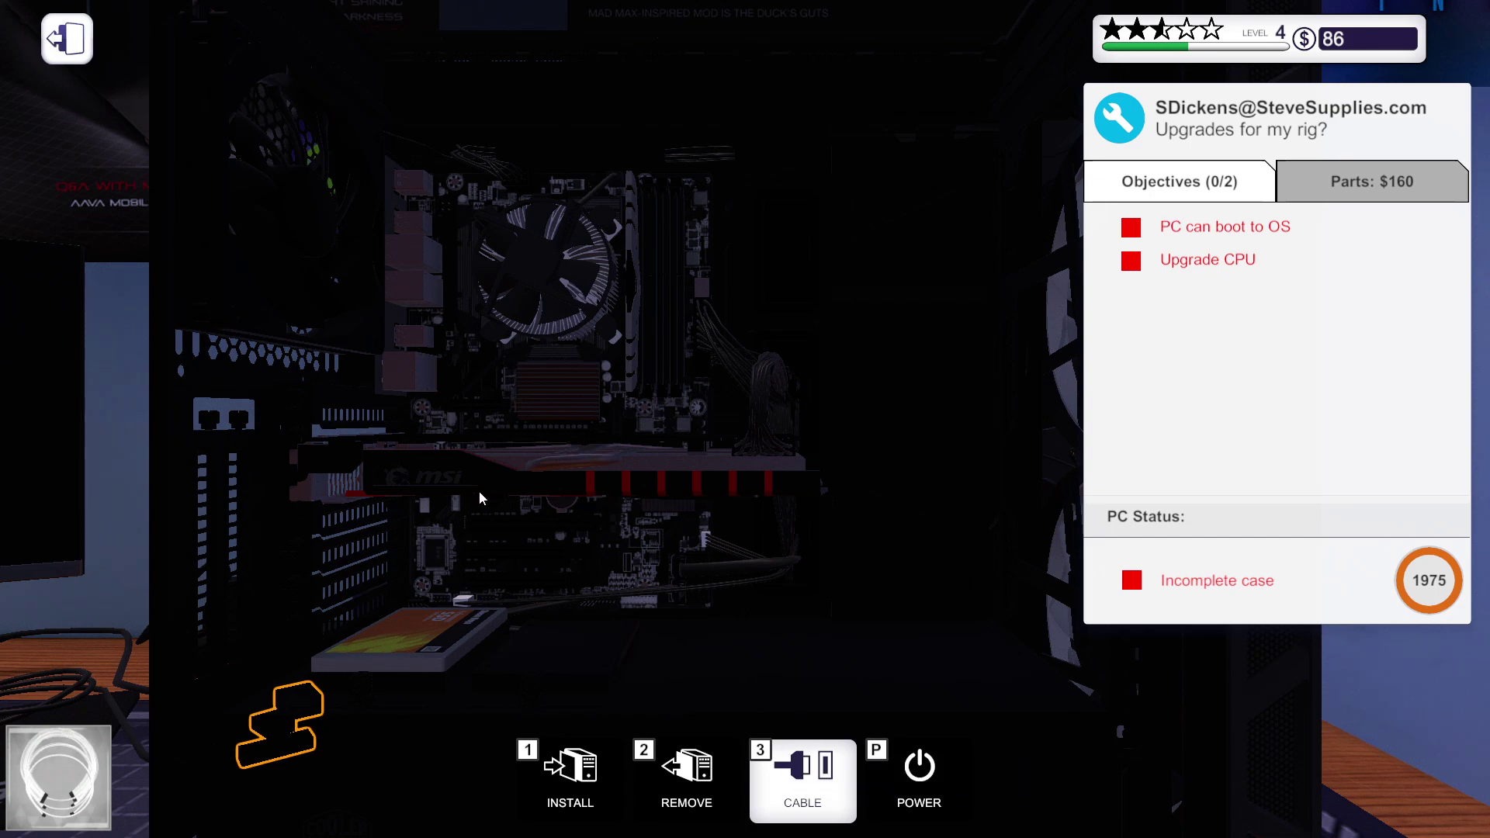
pyautogui.scroll(-5, 479, 489)
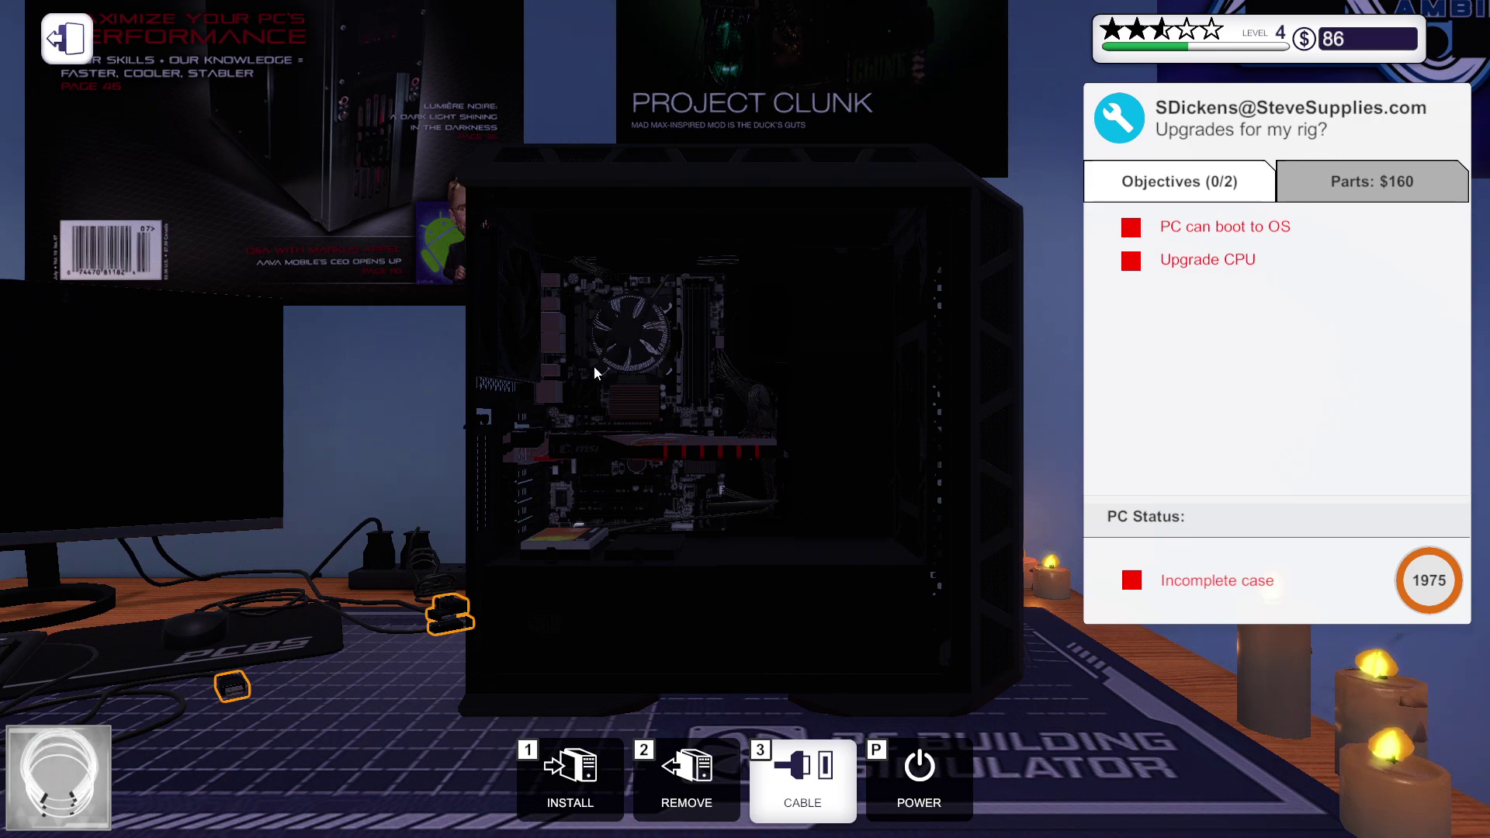
pyautogui.press('Escape')
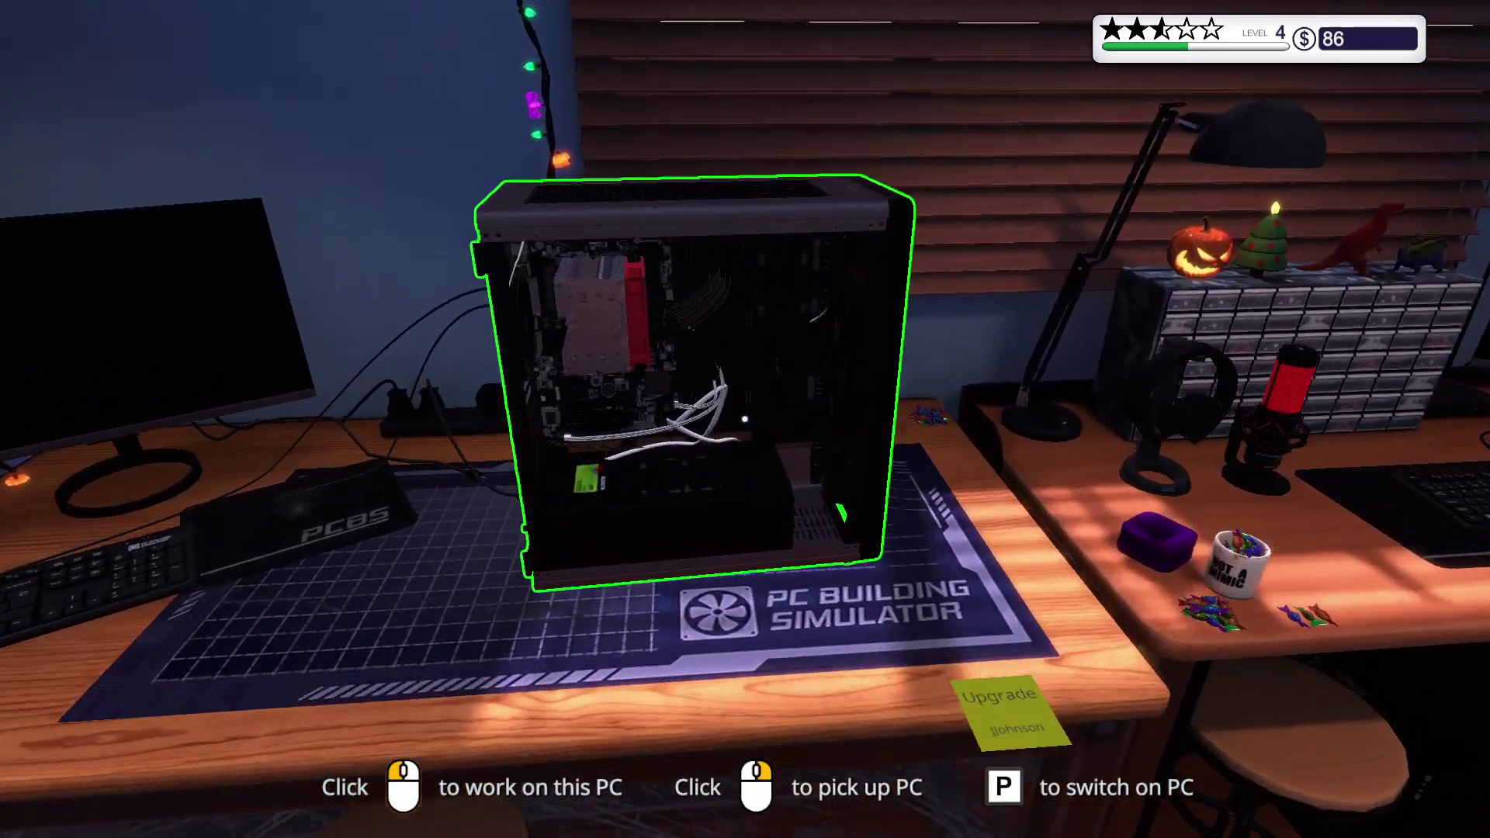
pyautogui.click(745, 420)
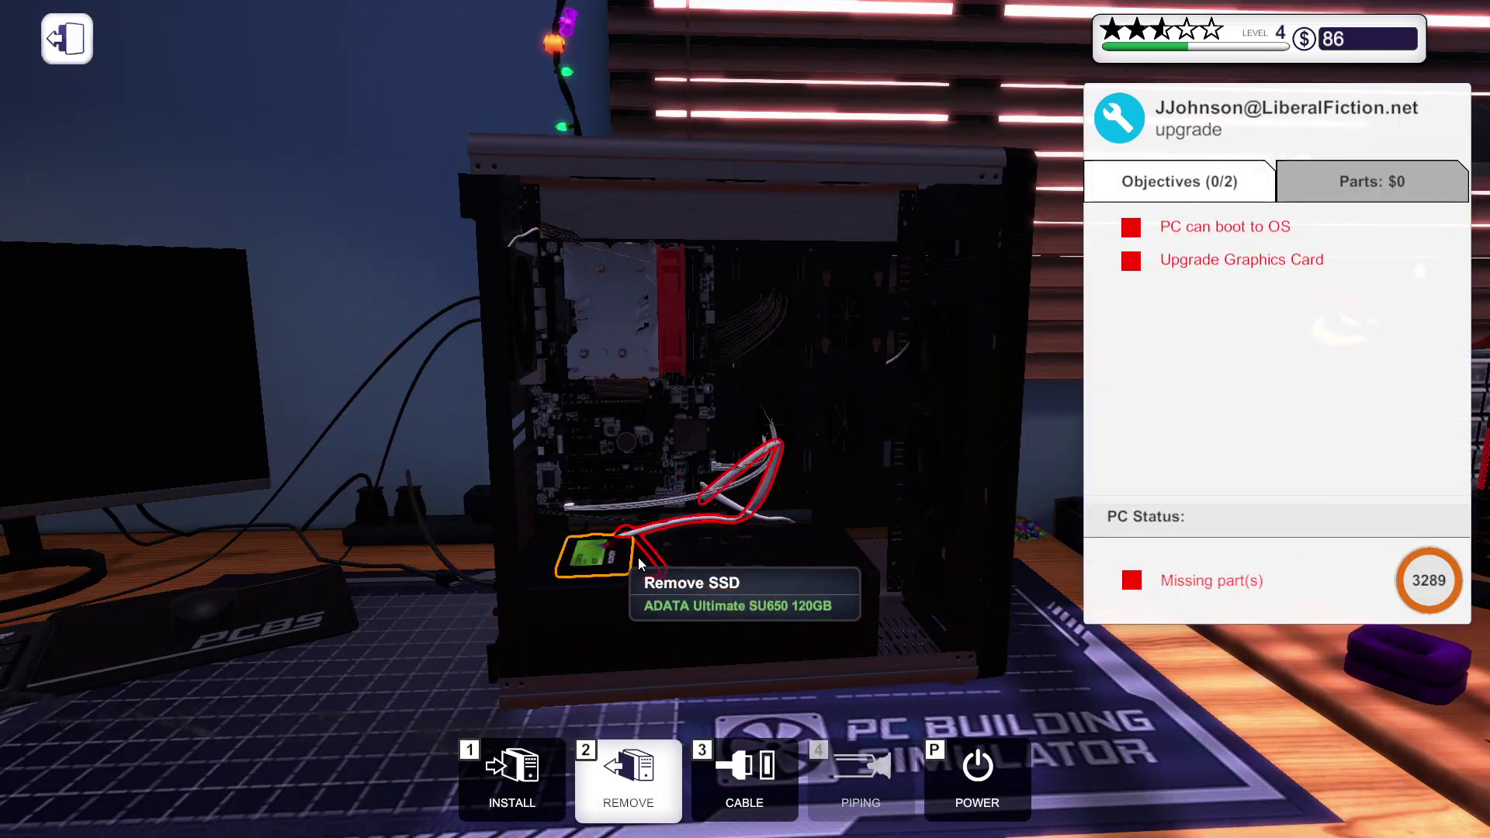
pyautogui.press('Escape')
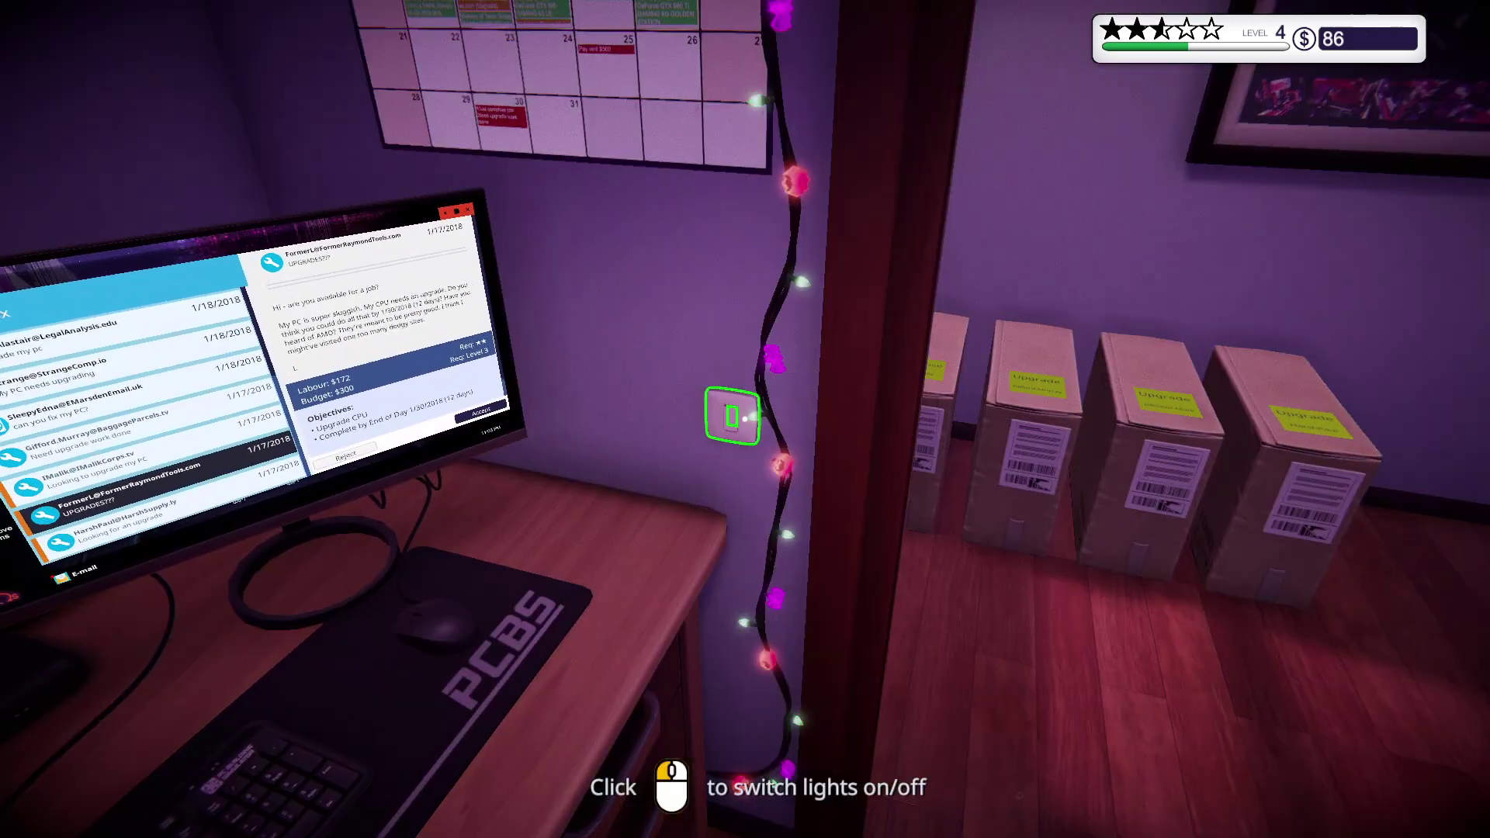
pyautogui.click(745, 419)
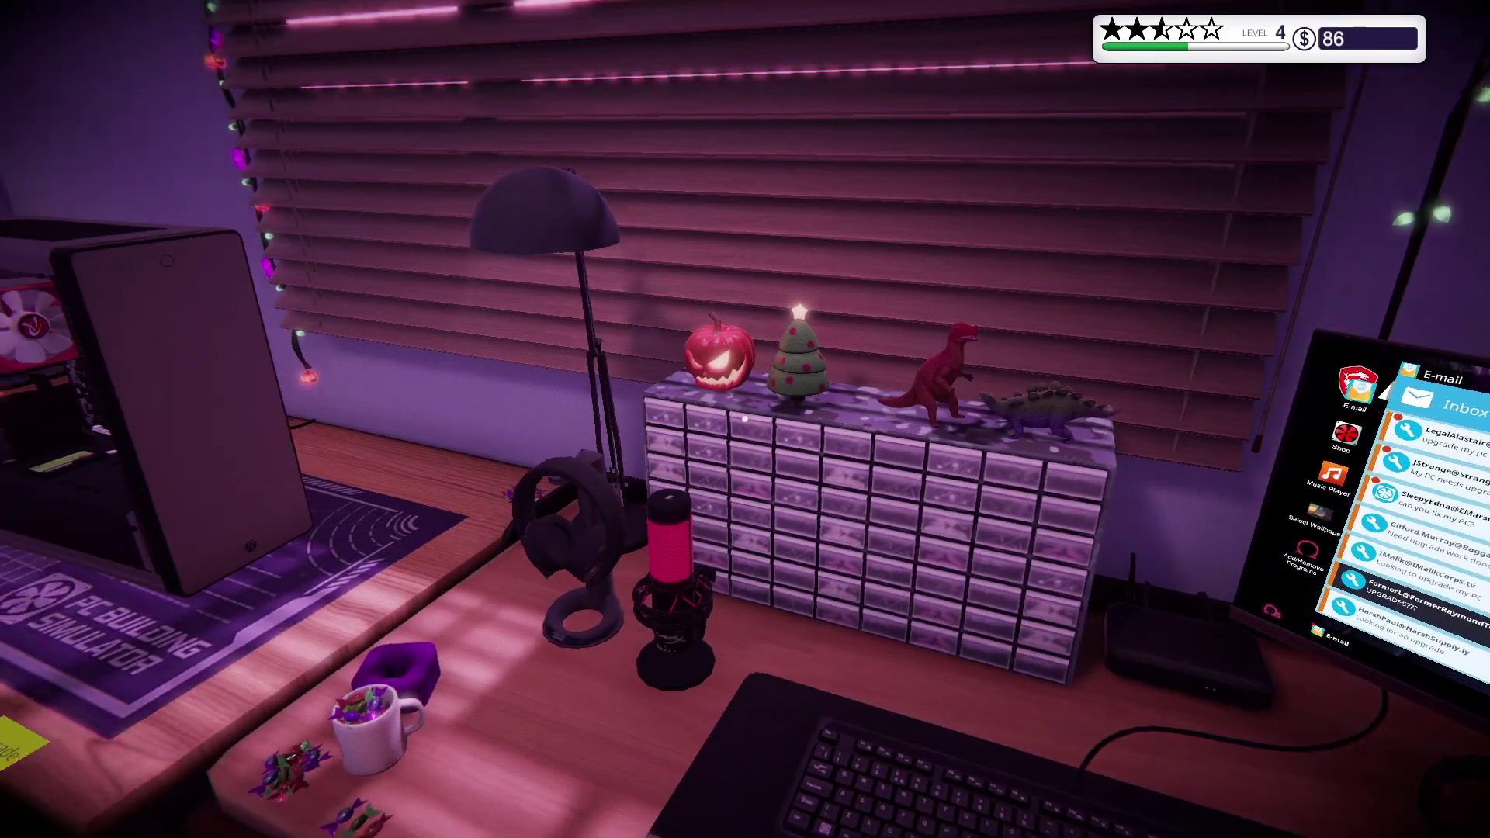
pyautogui.click(746, 419)
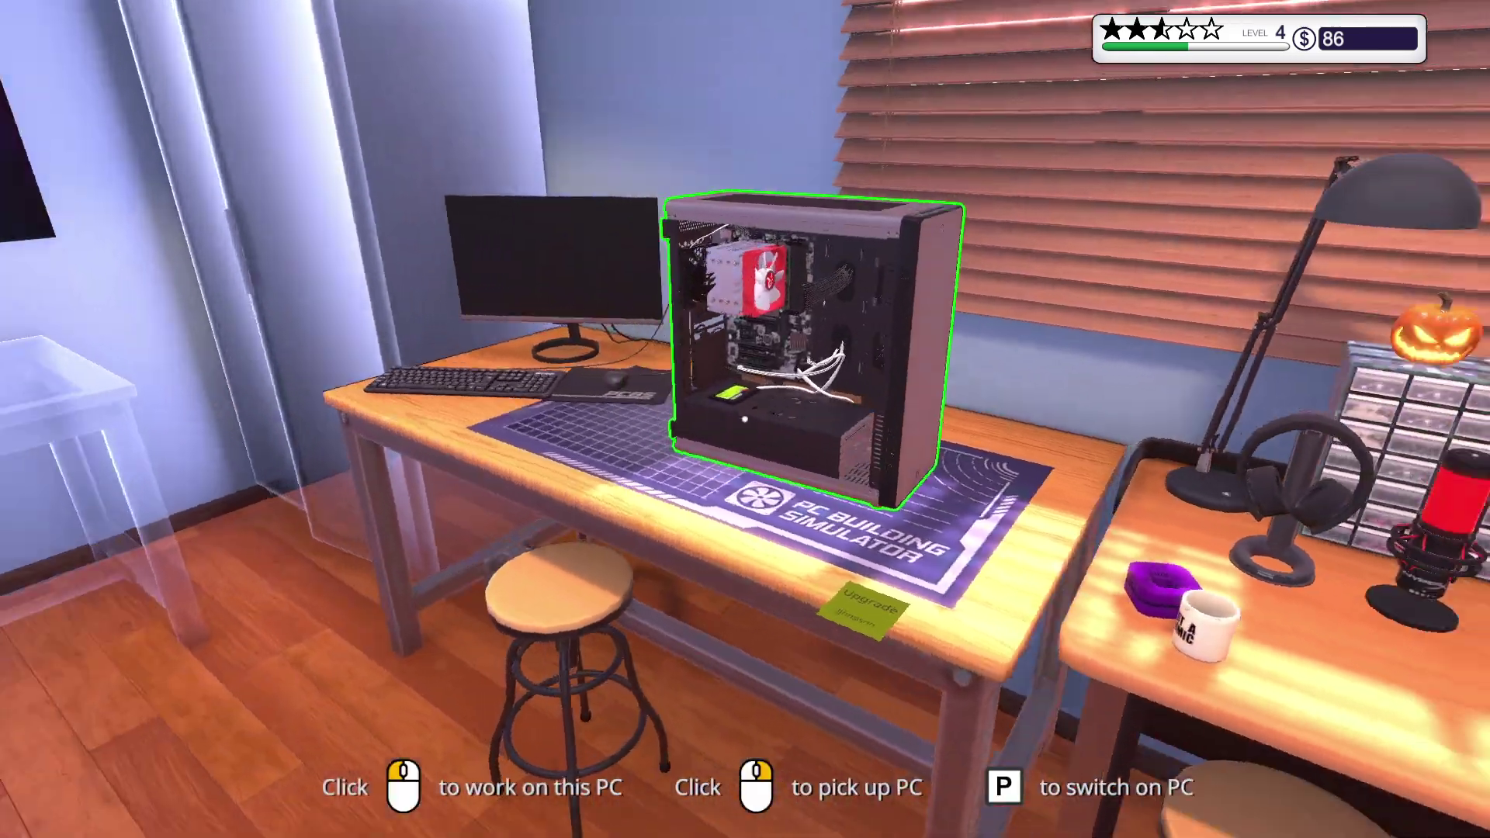
pyautogui.click(745, 419)
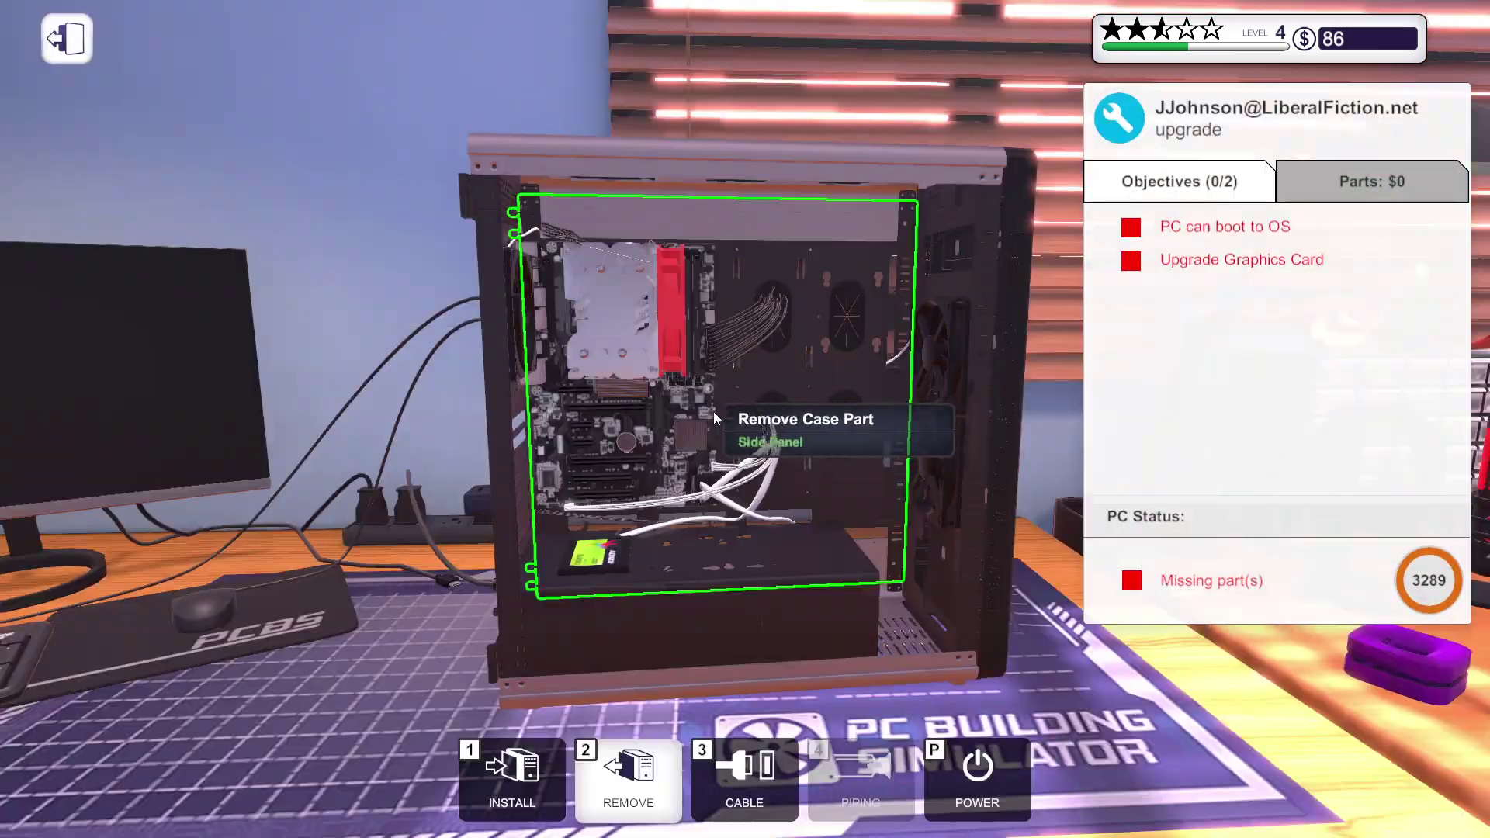
pyautogui.click(714, 411)
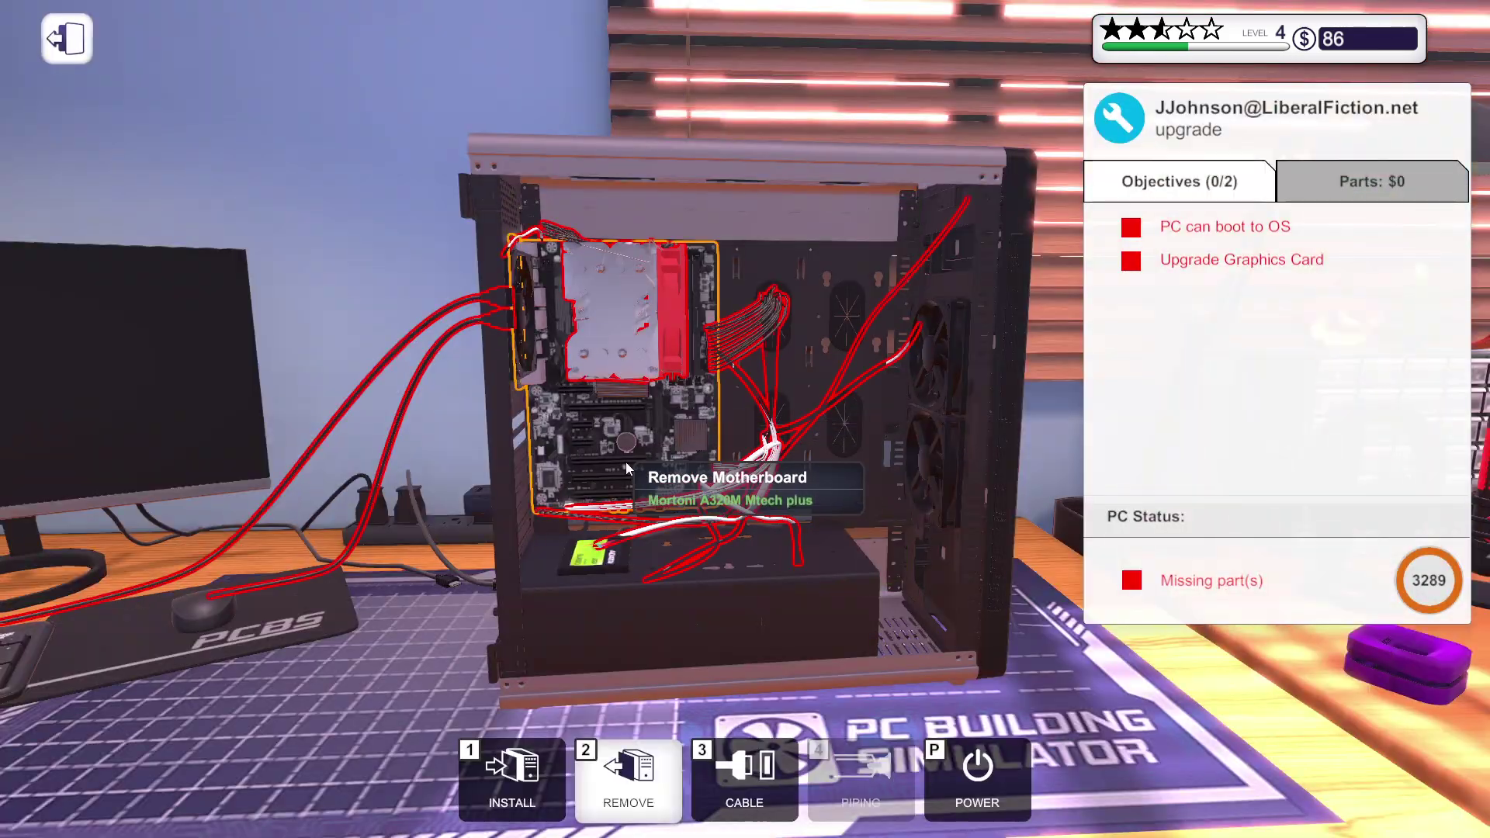
pyautogui.scroll(3, 713, 411)
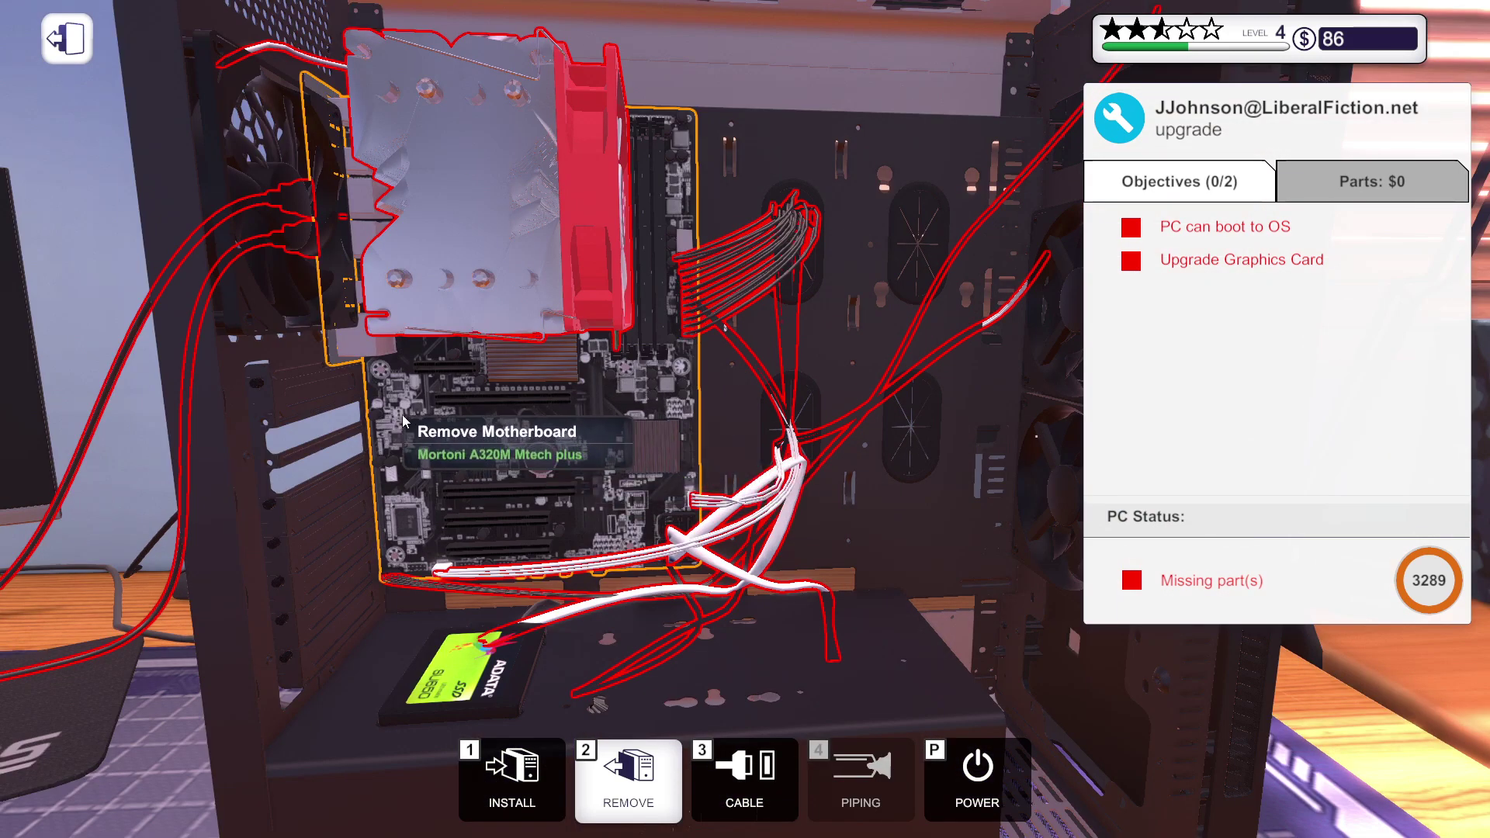
pyautogui.click(513, 775)
# - Seat the MSI GeForce GTX 980 Ti in the motherboard's PCIe slot
pyautogui.click(331, 511)
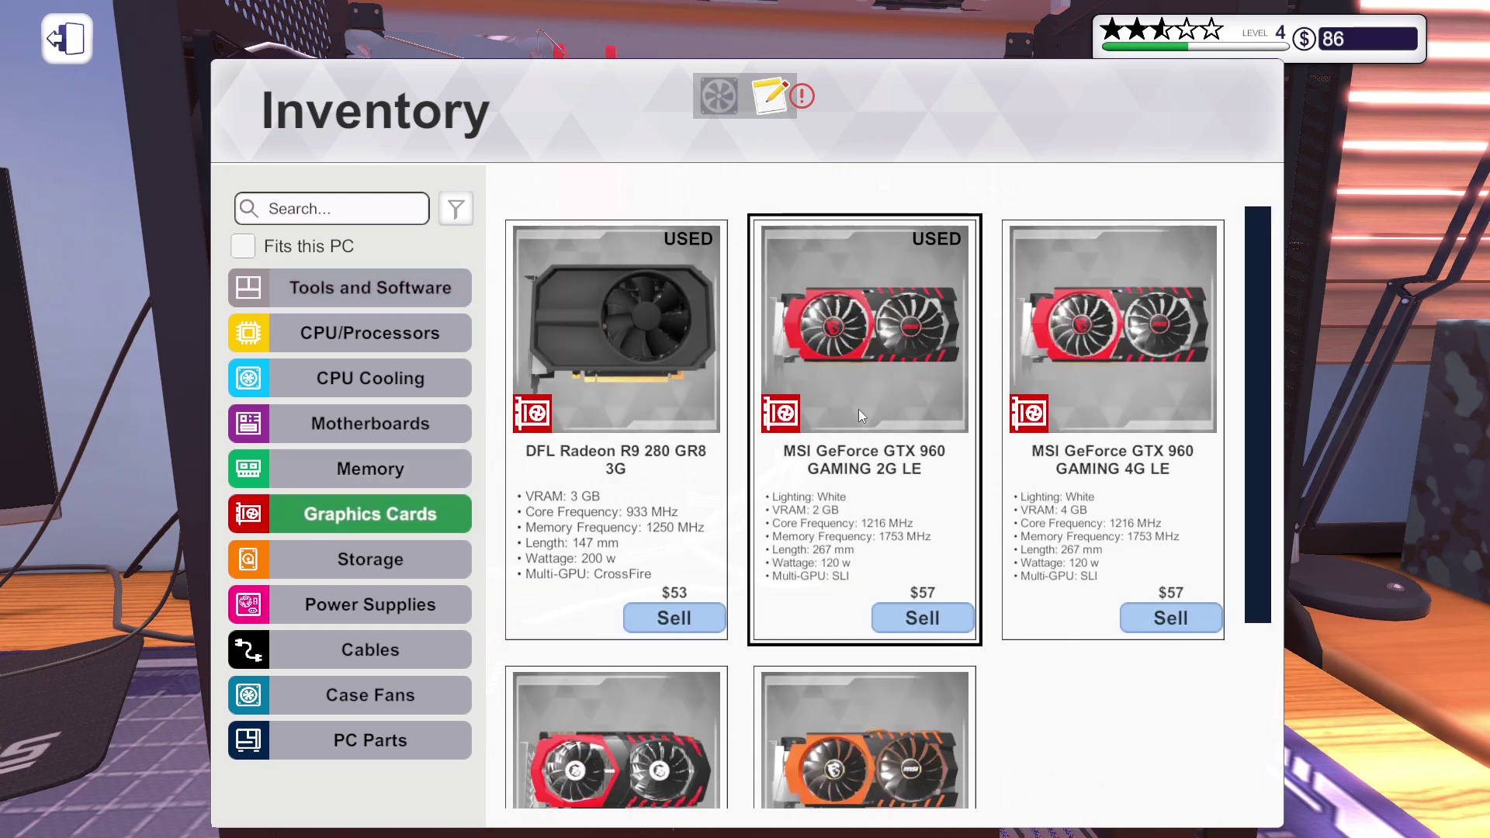
pyautogui.scroll(-2, 858, 409)
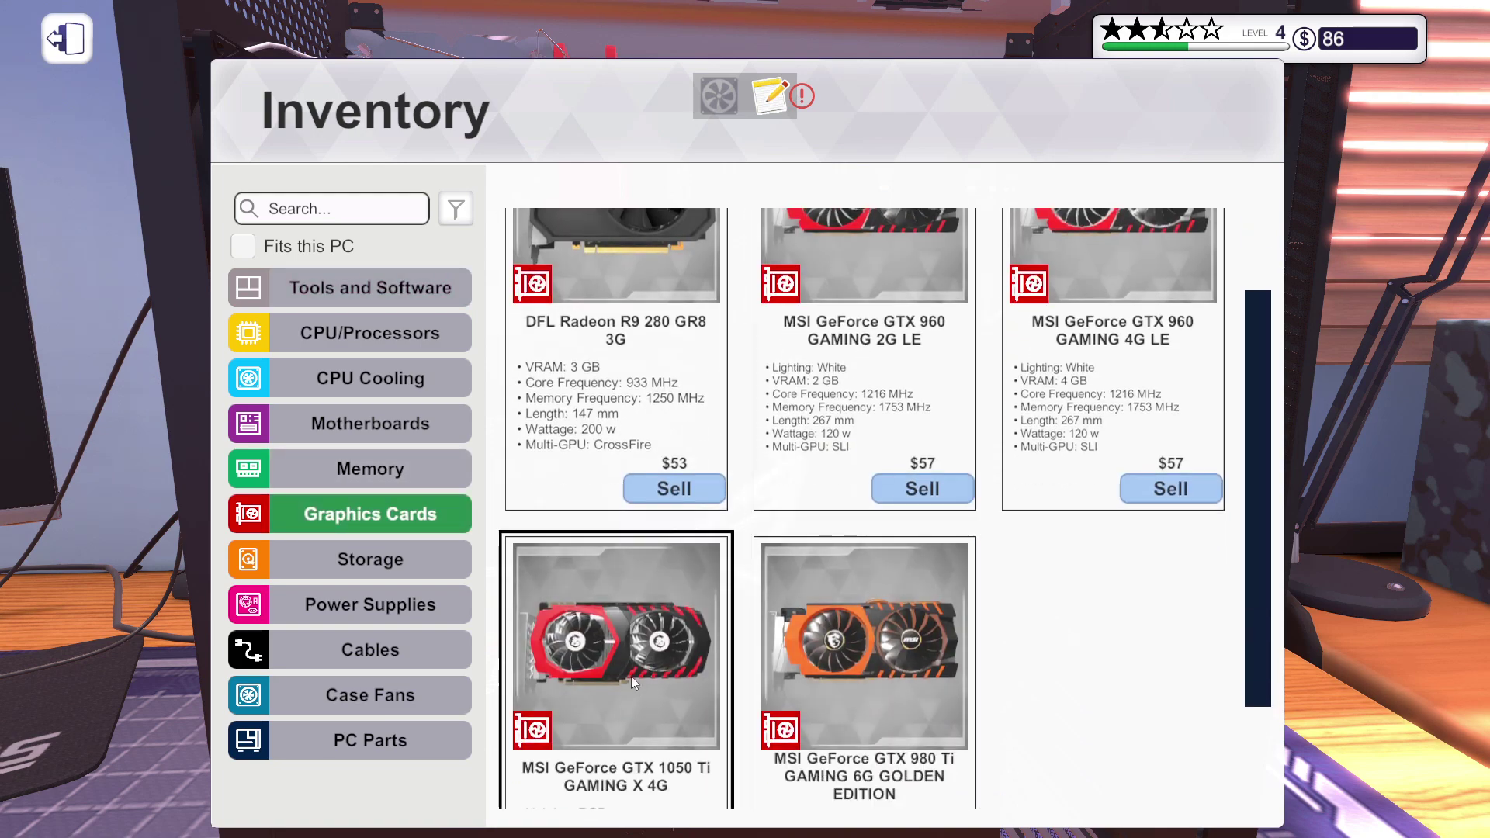
pyautogui.click(895, 655)
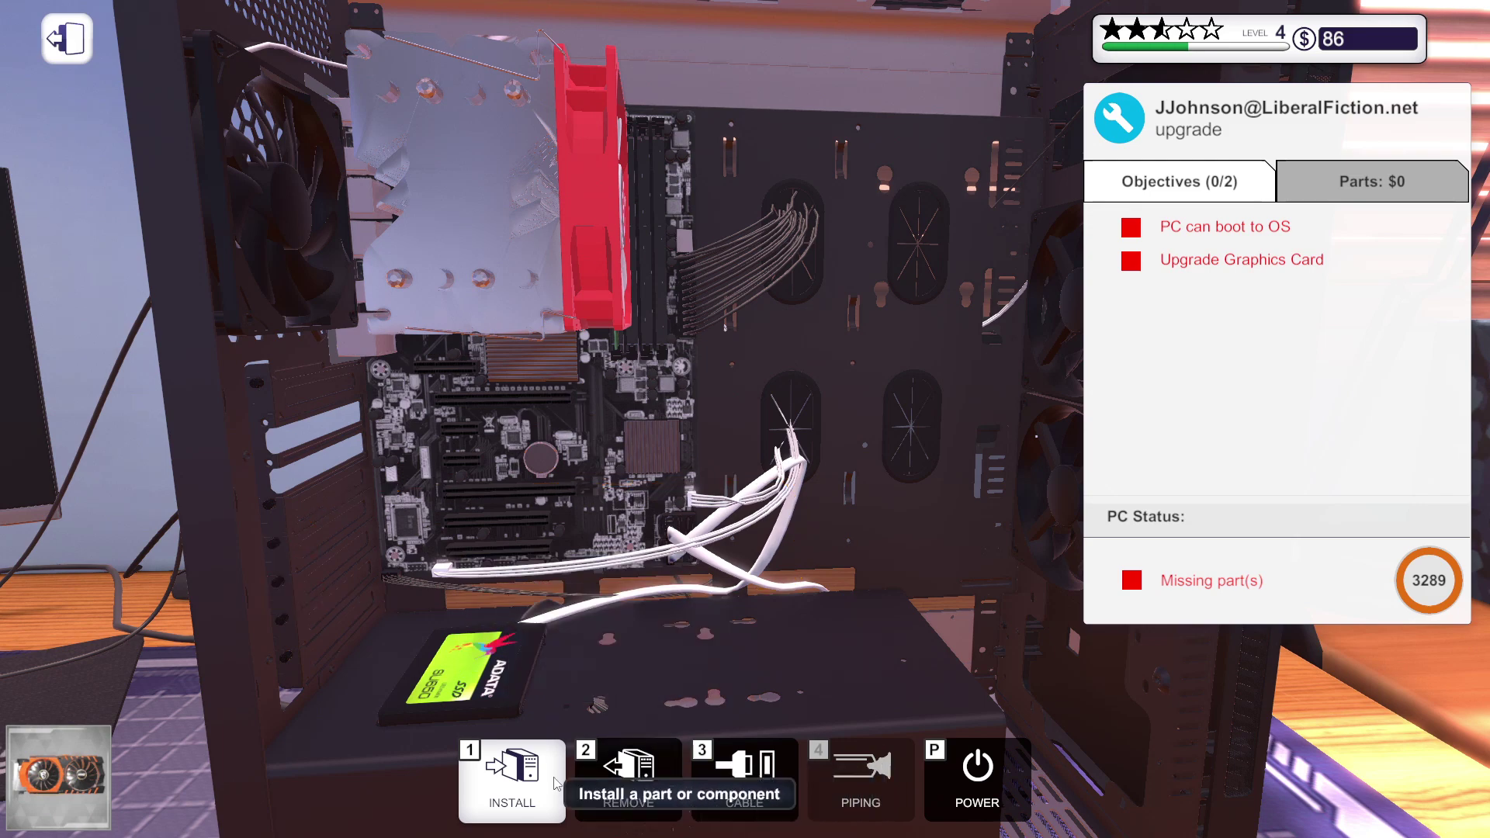
pyautogui.click(513, 778)
pyautogui.scroll(-2, 813, 672)
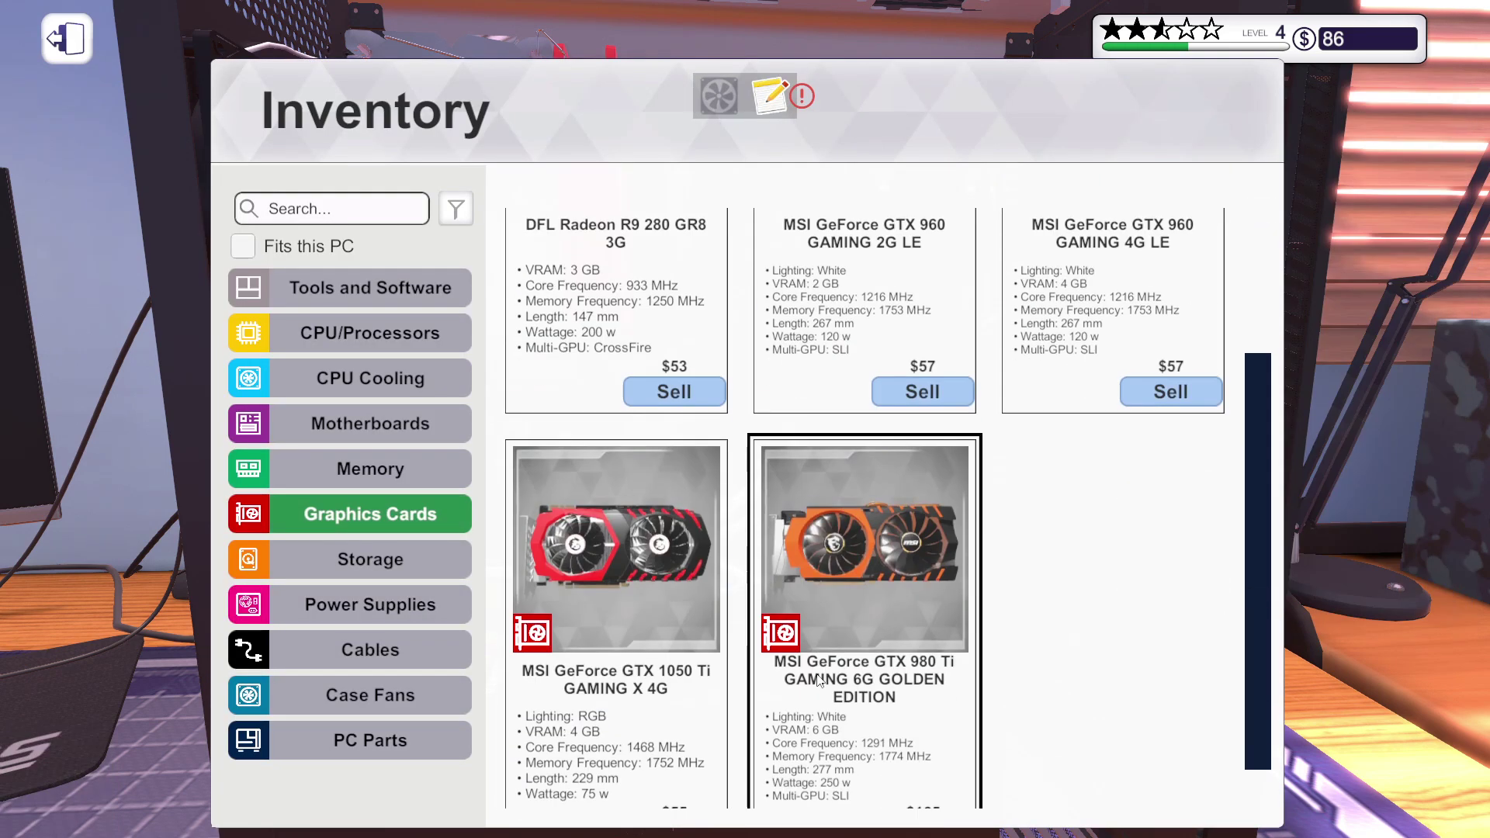
pyautogui.click(863, 583)
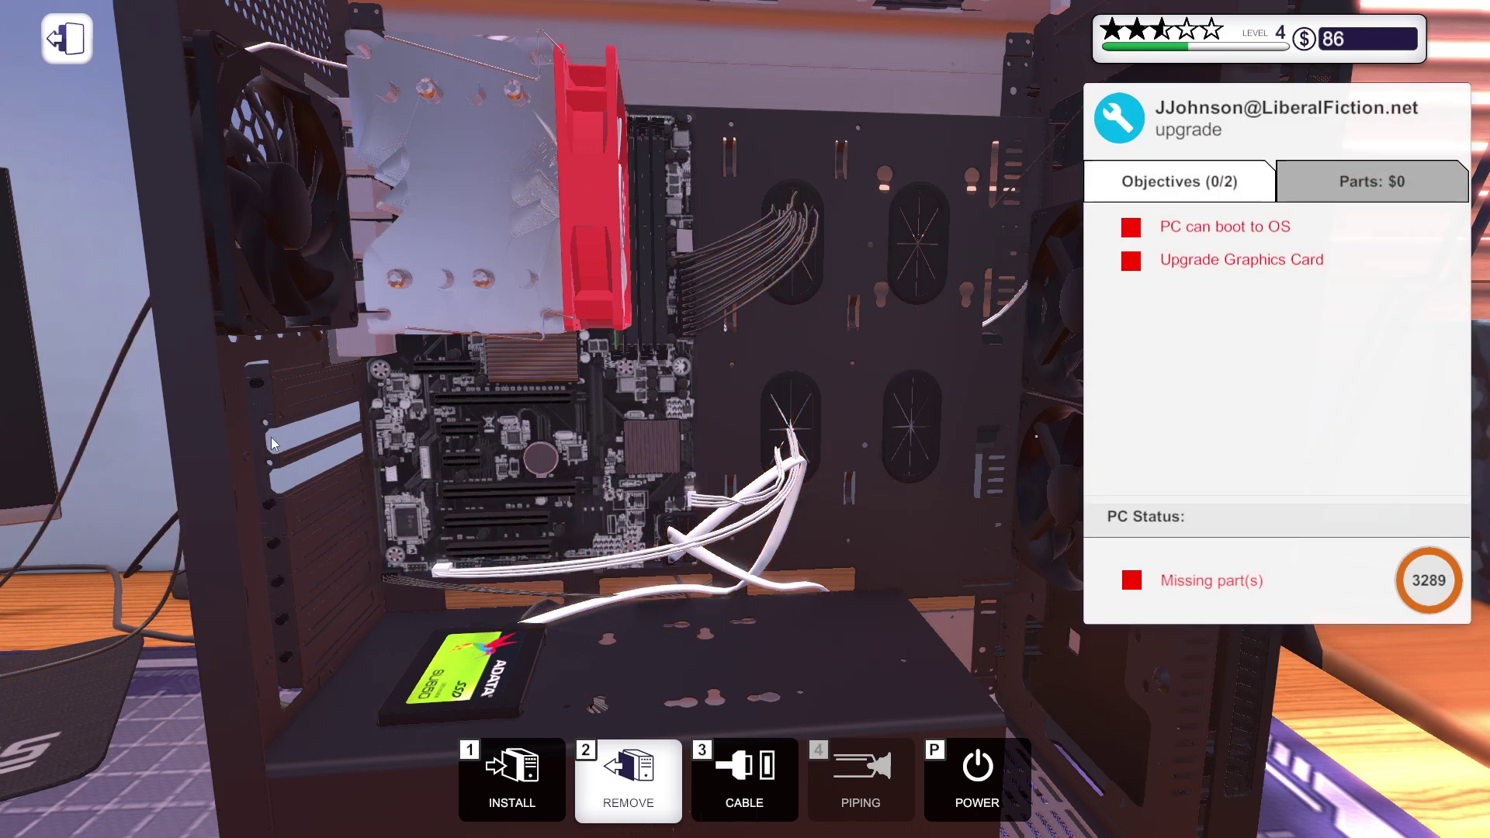
pyautogui.click(513, 778)
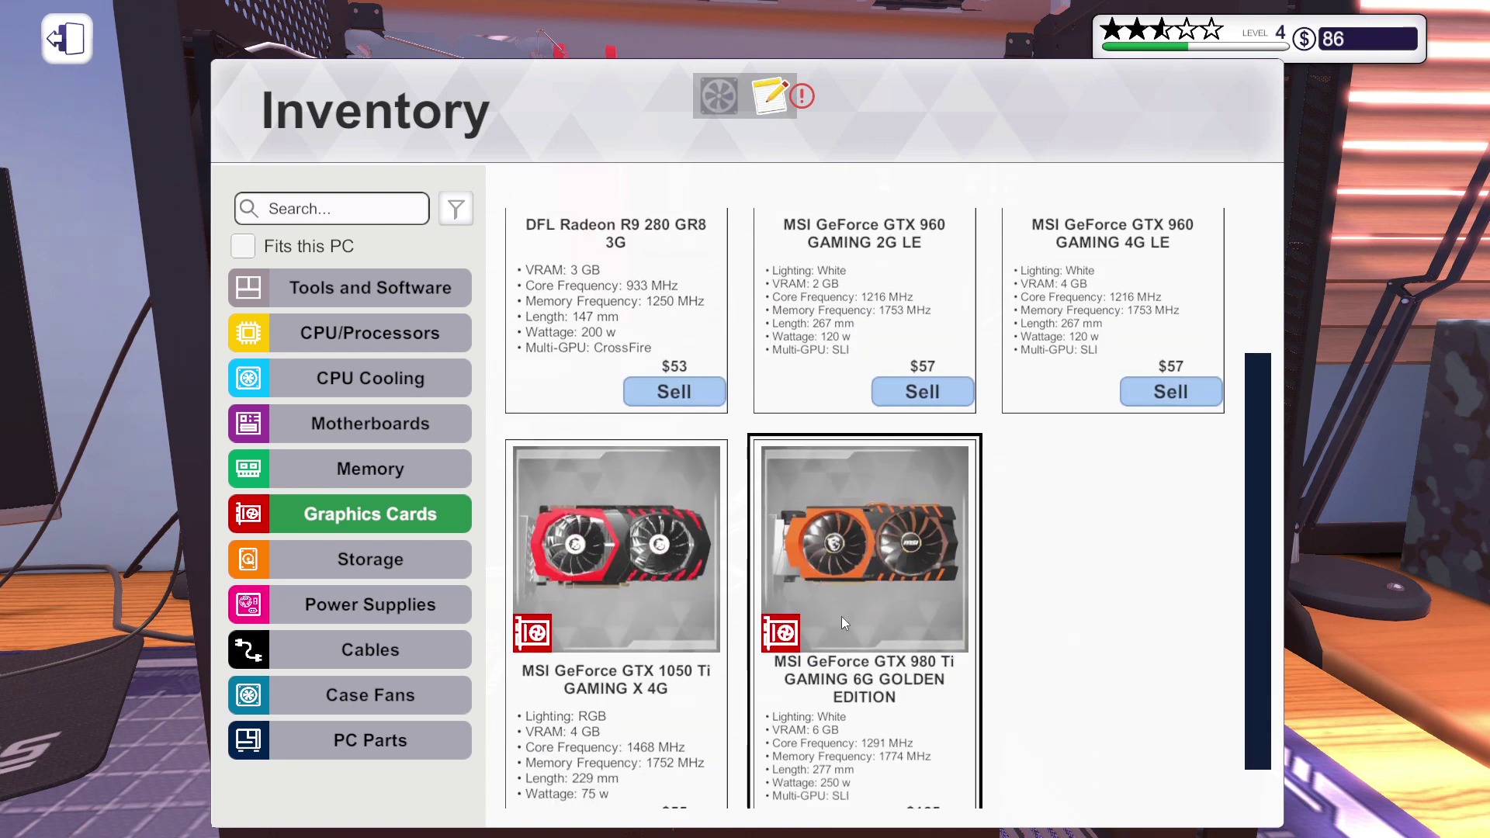
pyautogui.click(852, 590)
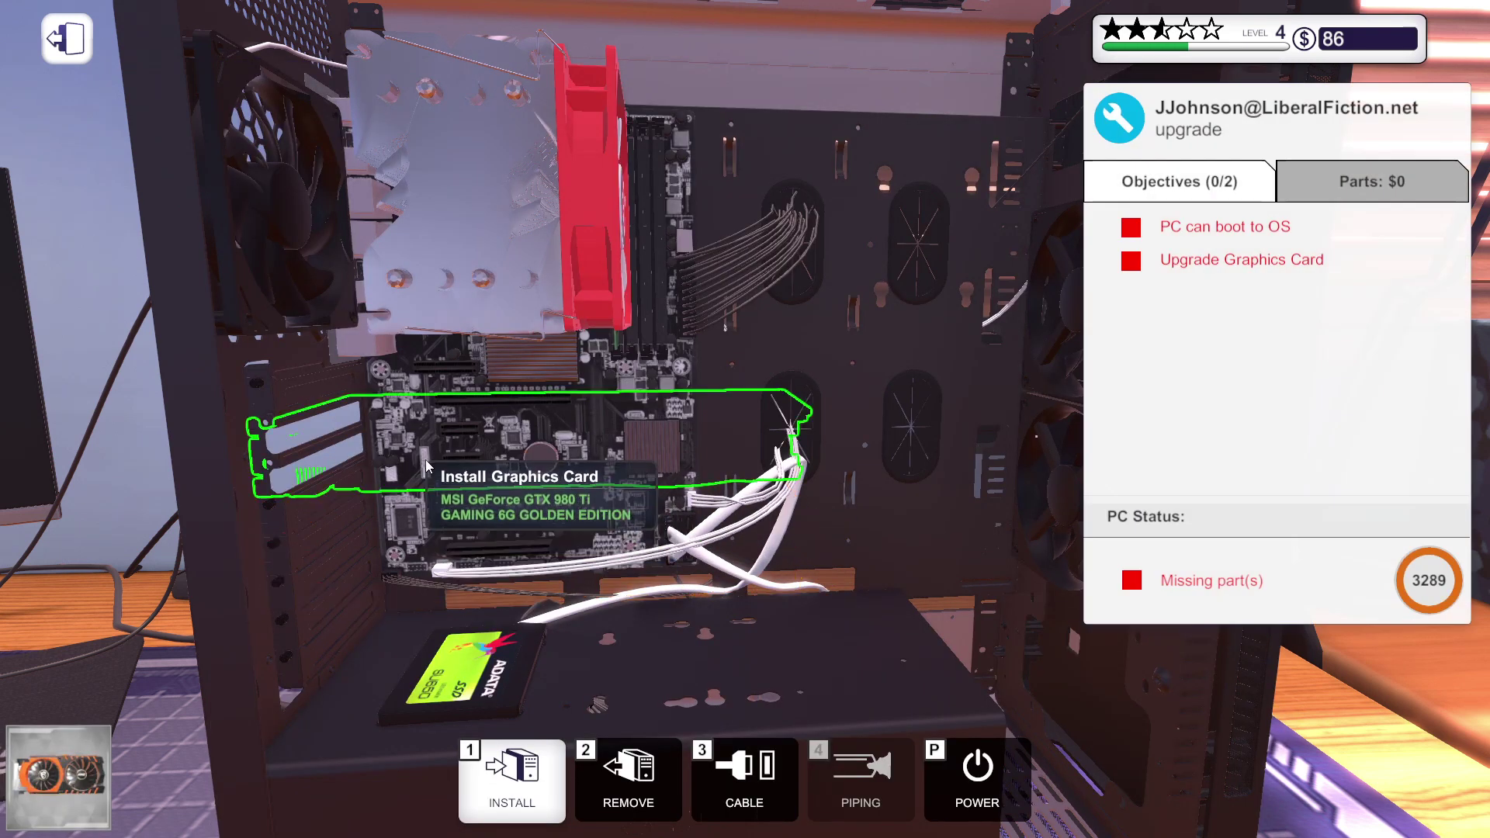
pyautogui.click(428, 466)
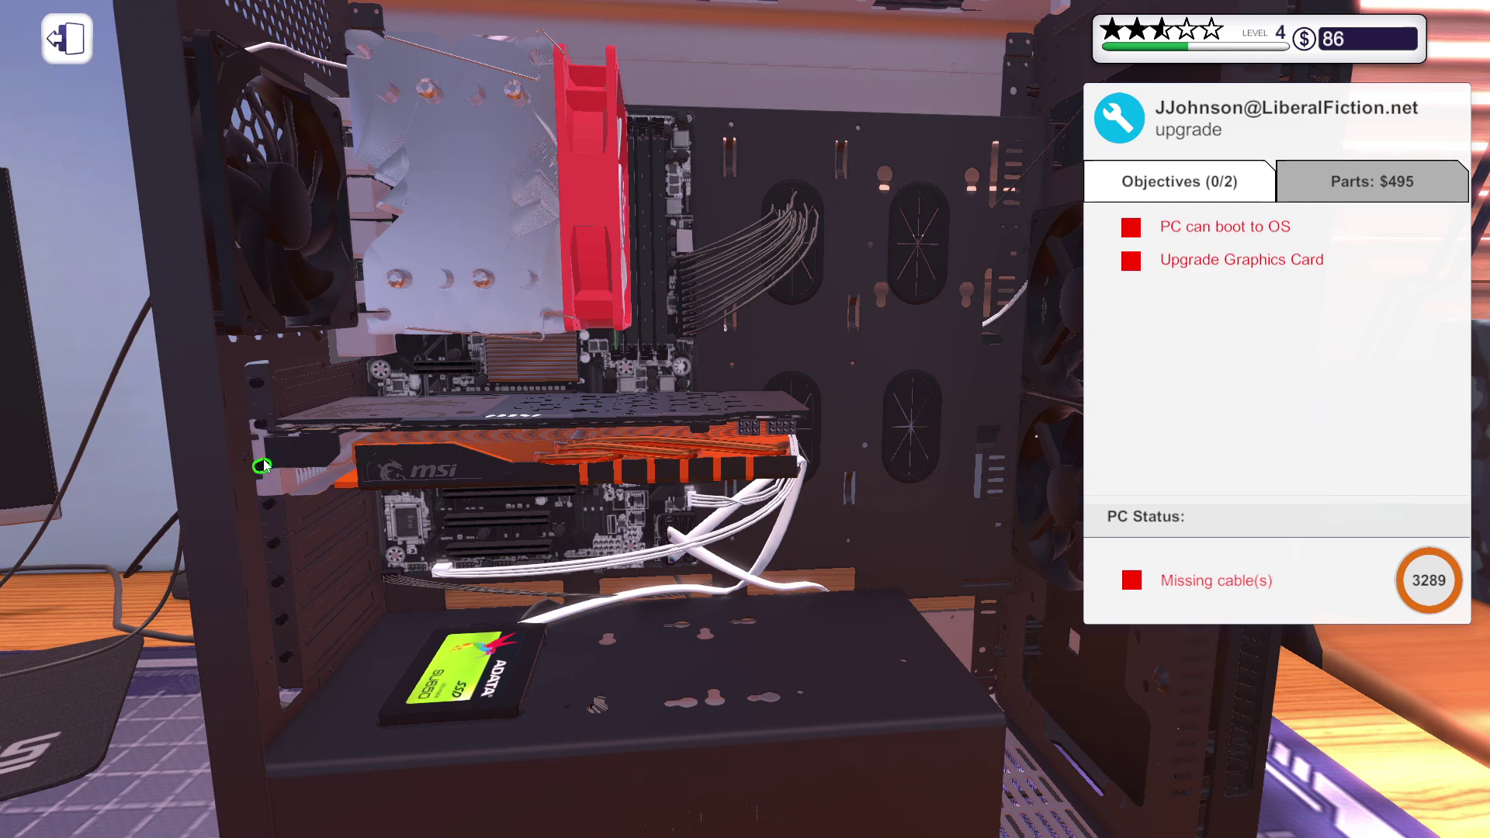
# - Connect the power cable to the GTX 980 Ti
pyautogui.press('2')
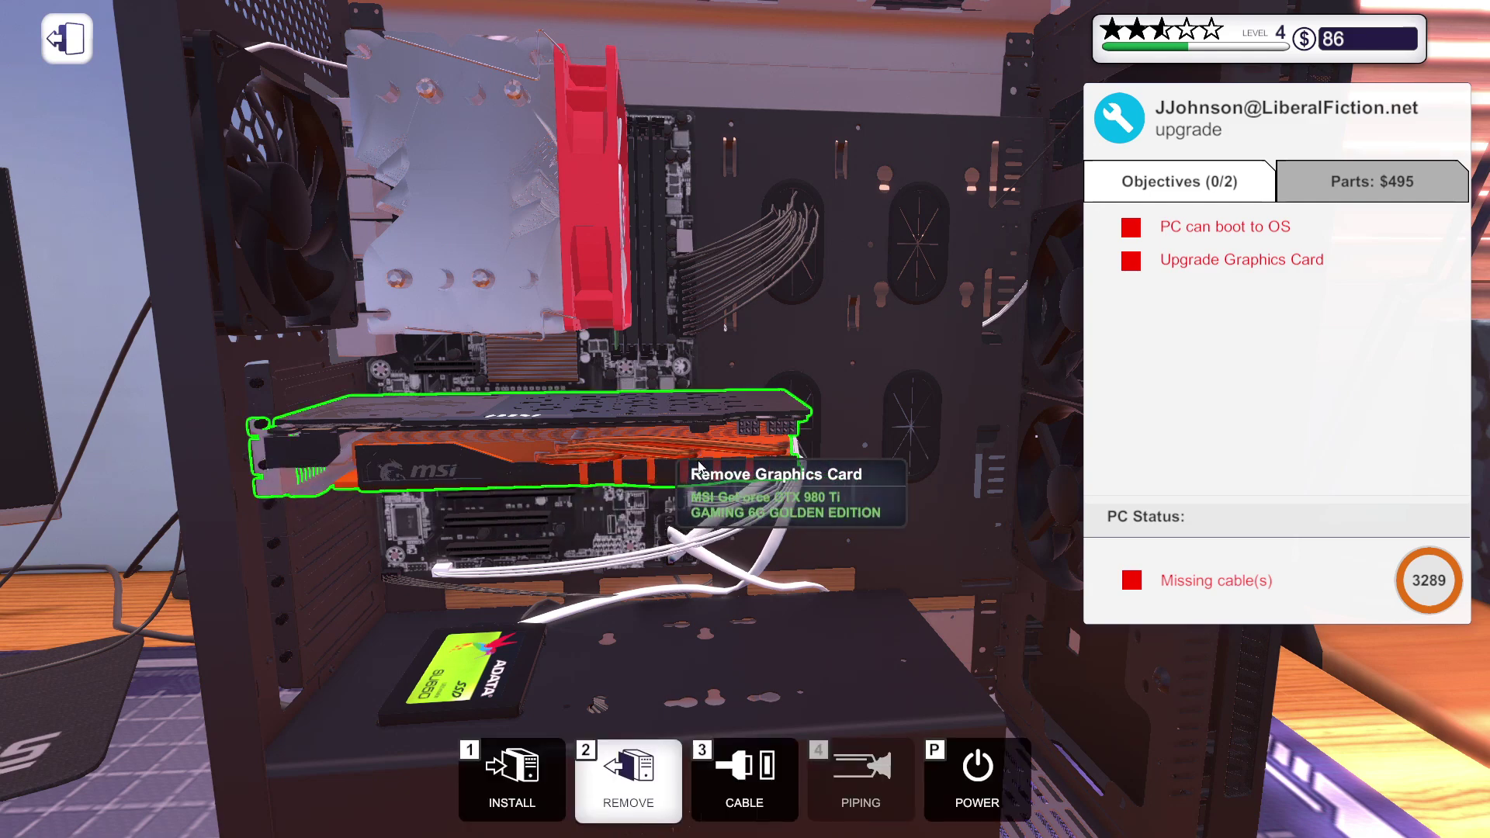
pyautogui.click(745, 775)
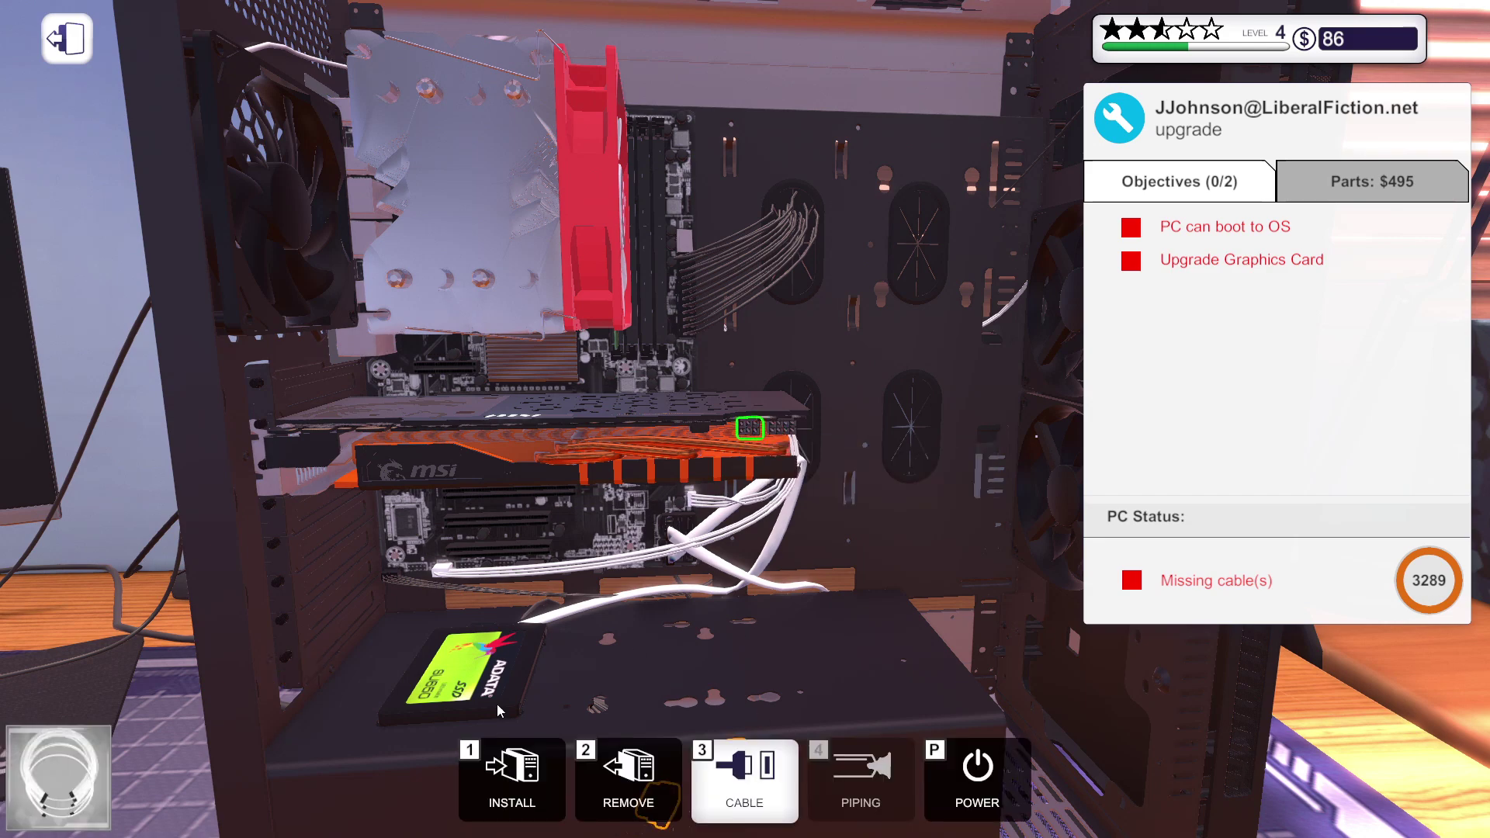
pyautogui.scroll(-5, 559, 697)
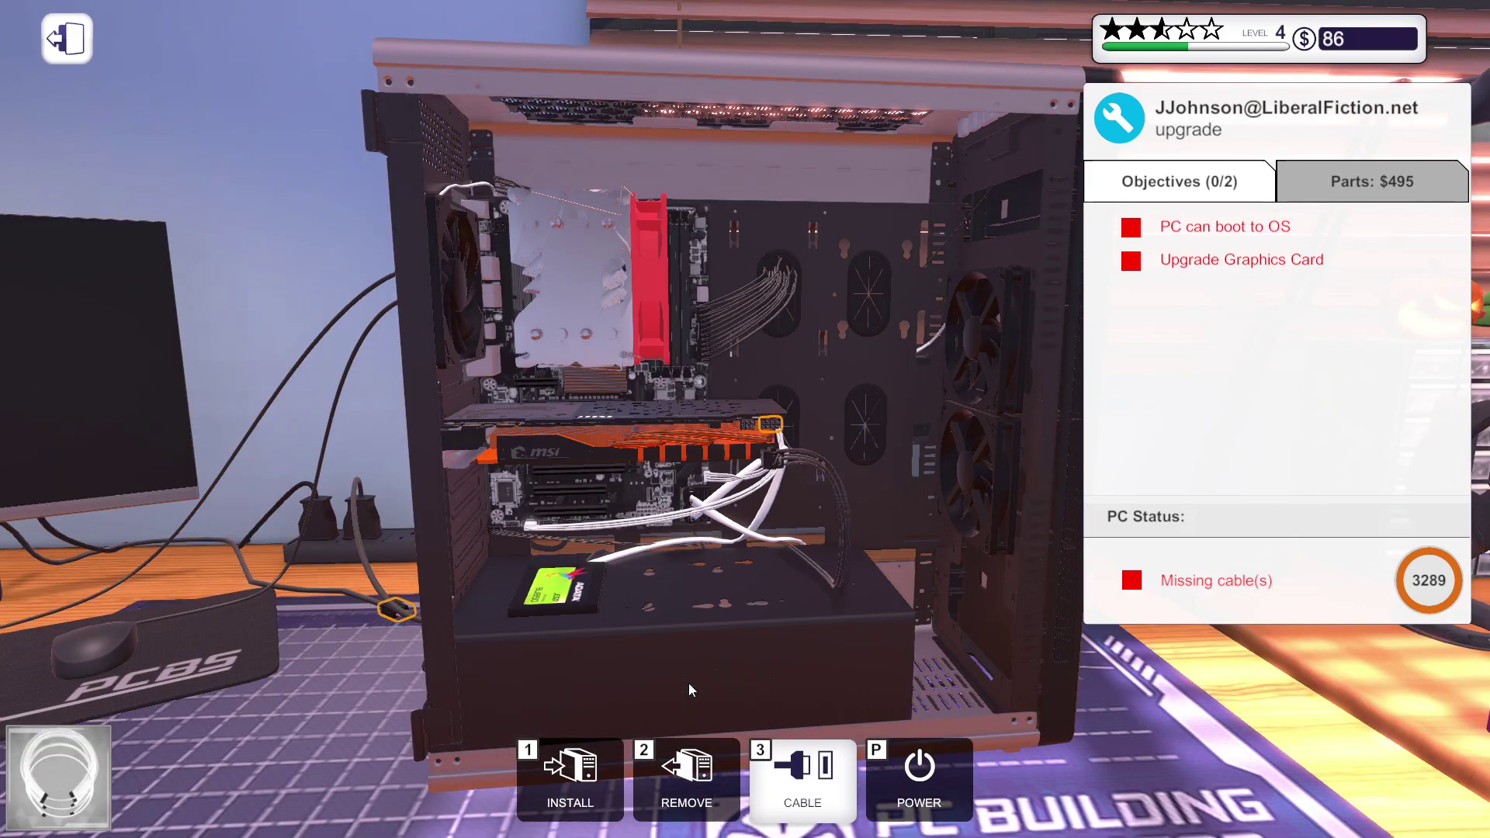
pyautogui.click(802, 768)
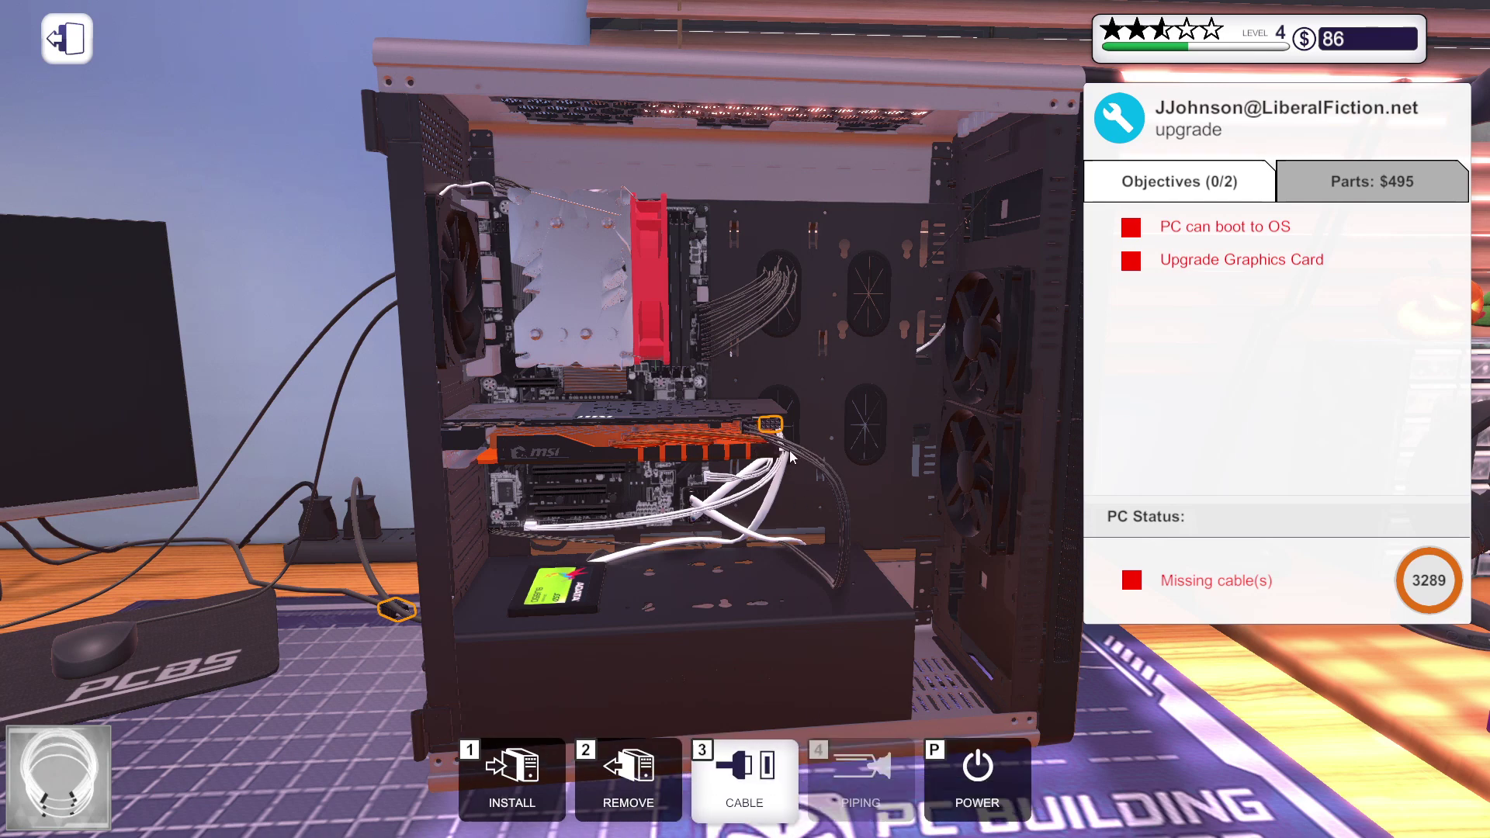
pyautogui.click(770, 426)
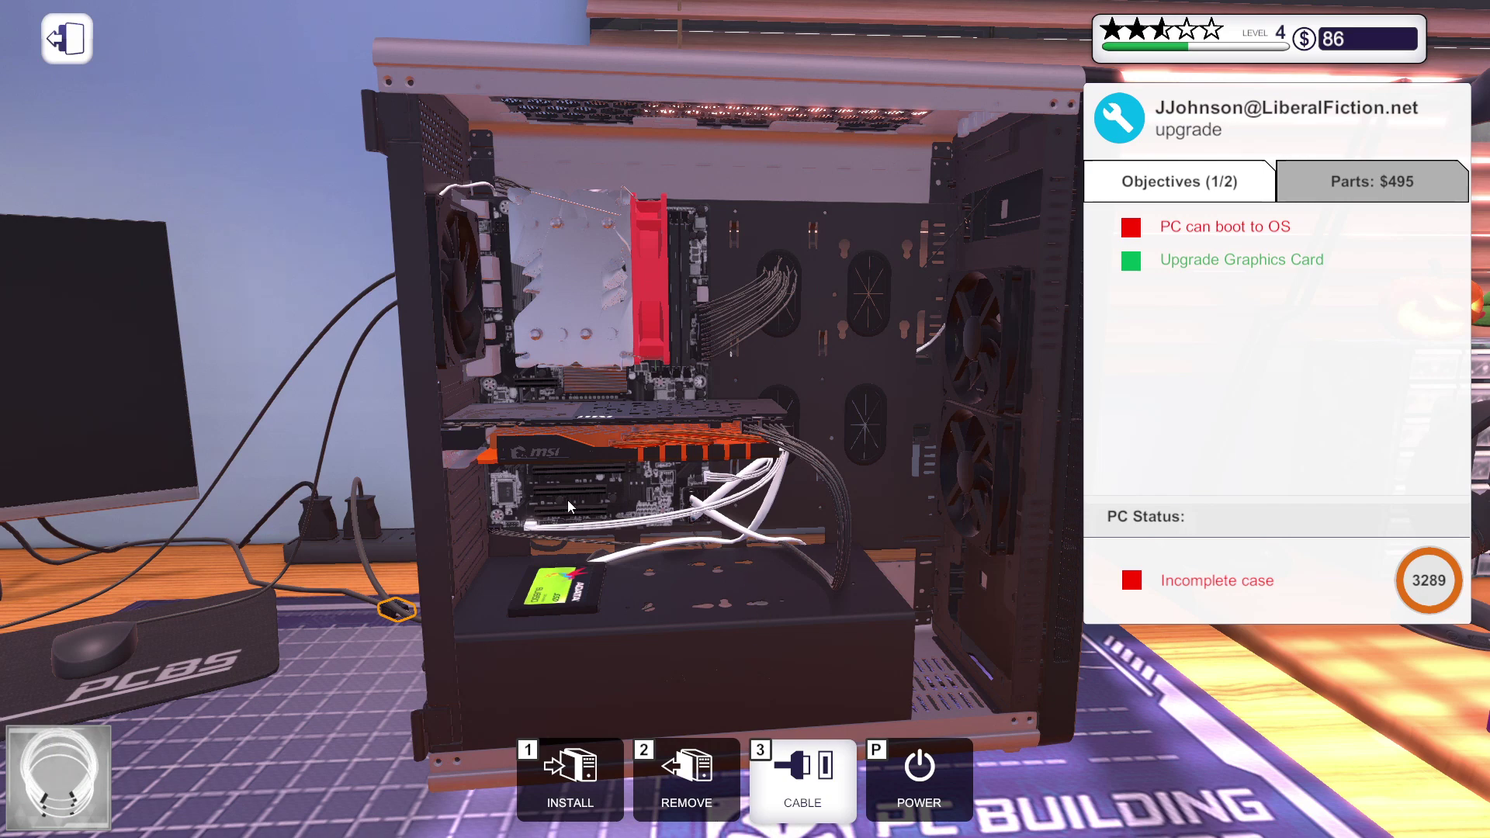
pyautogui.moveTo(405, 546); pyautogui.dragTo(397, 577)
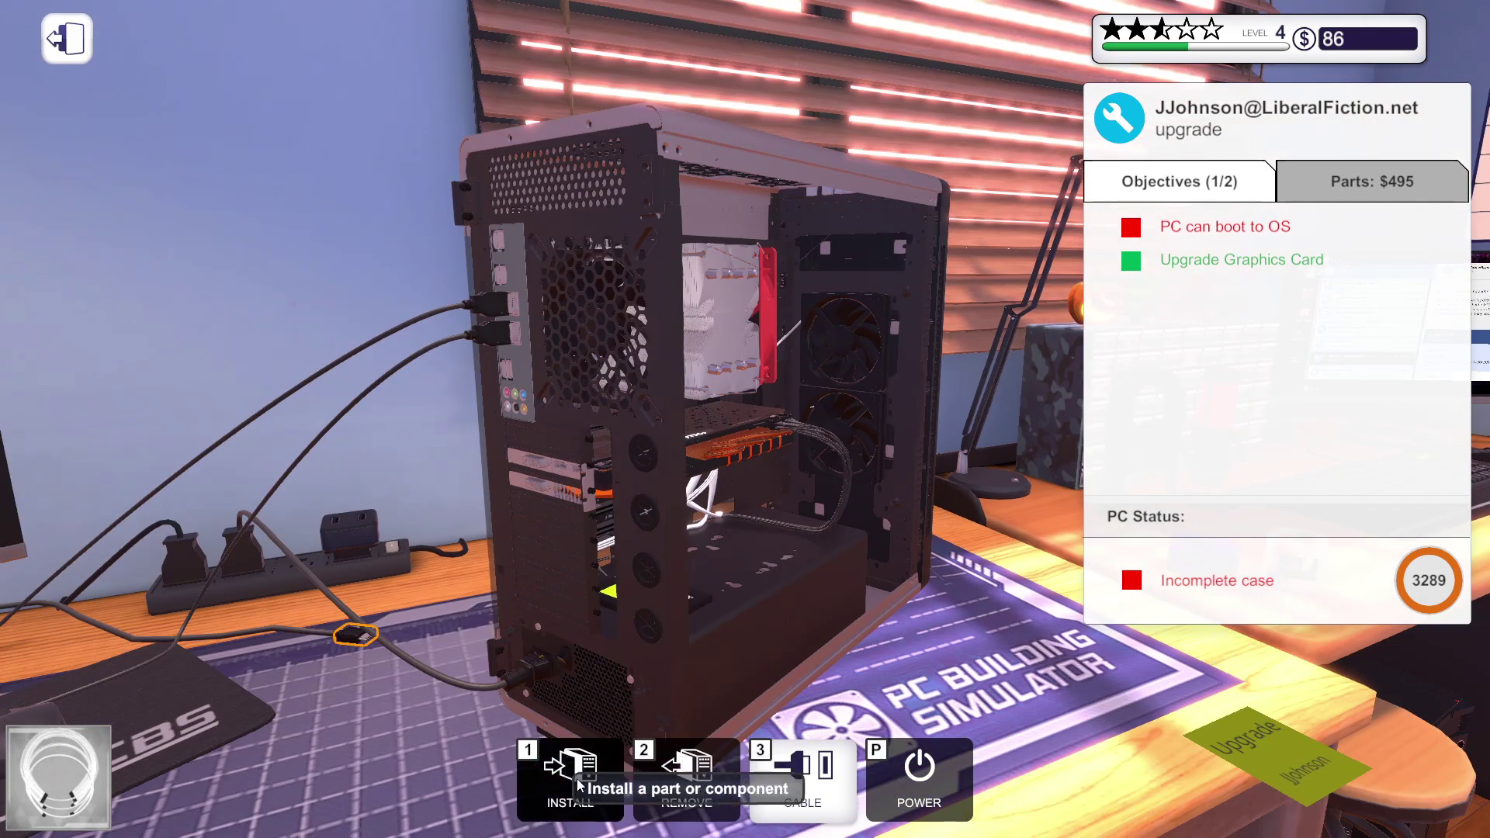
pyautogui.click(569, 774)
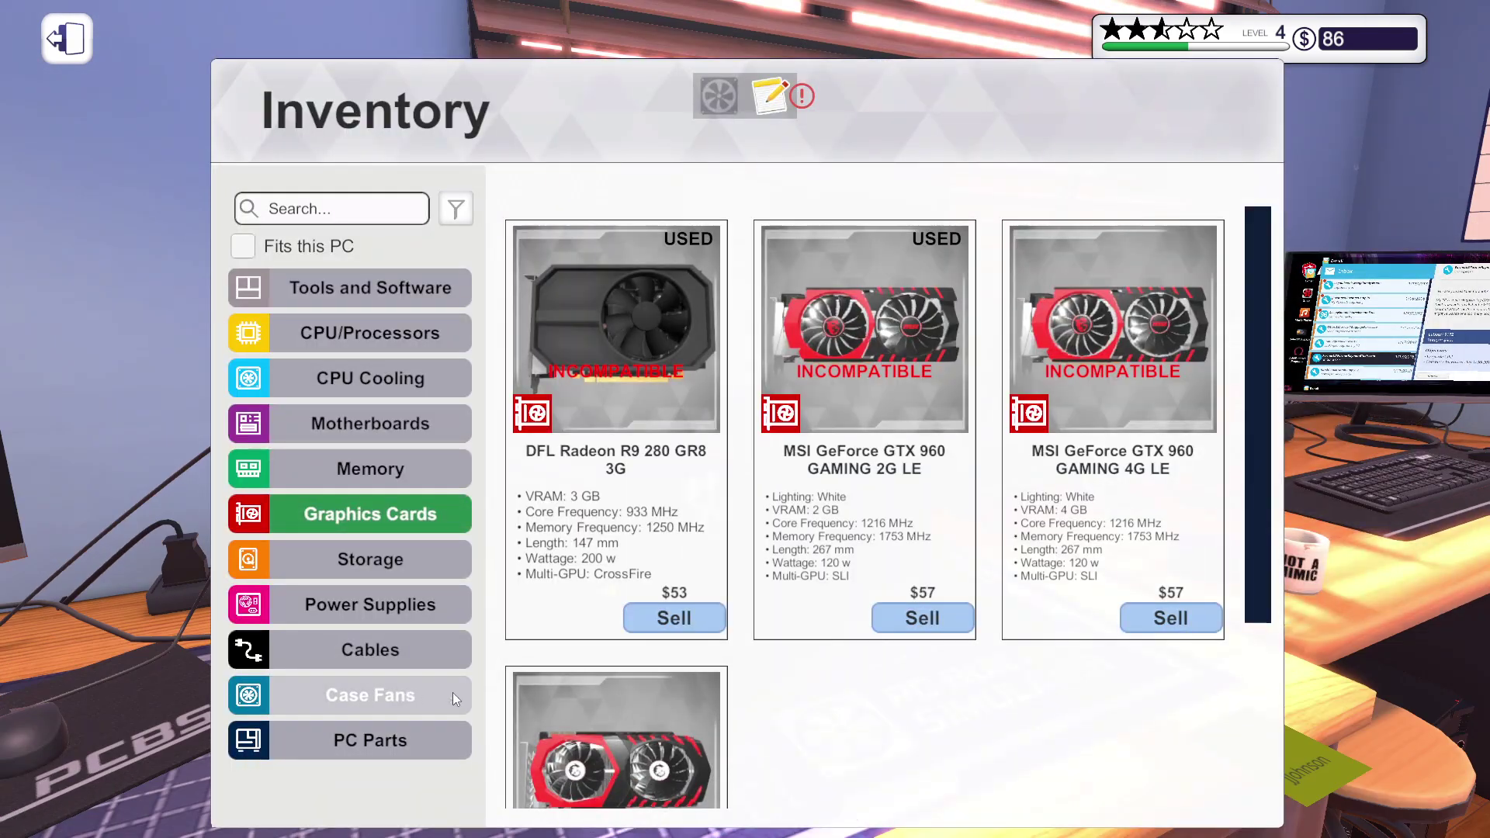
pyautogui.press('Escape')
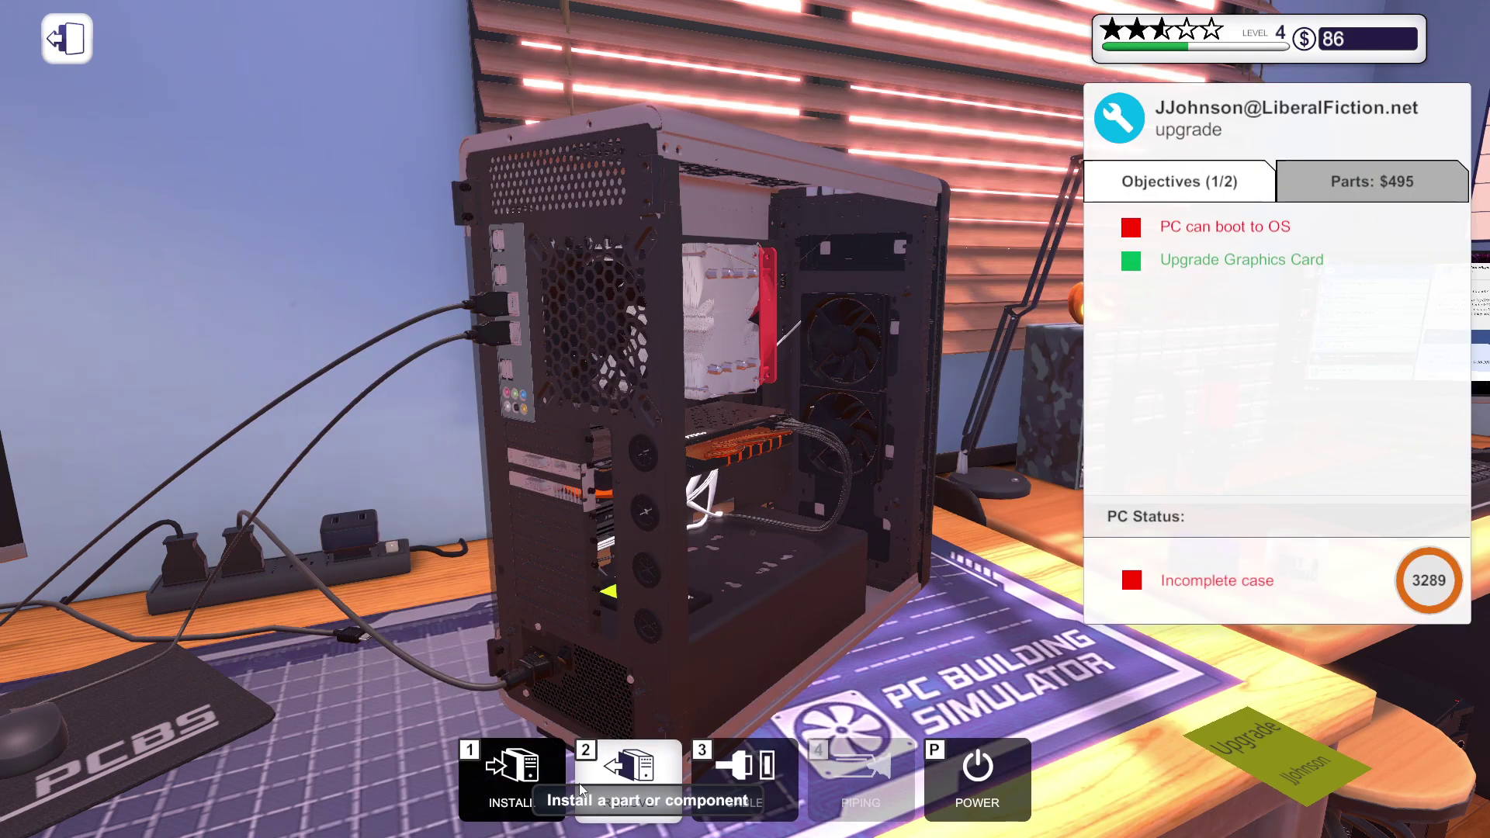
pyautogui.click(745, 775)
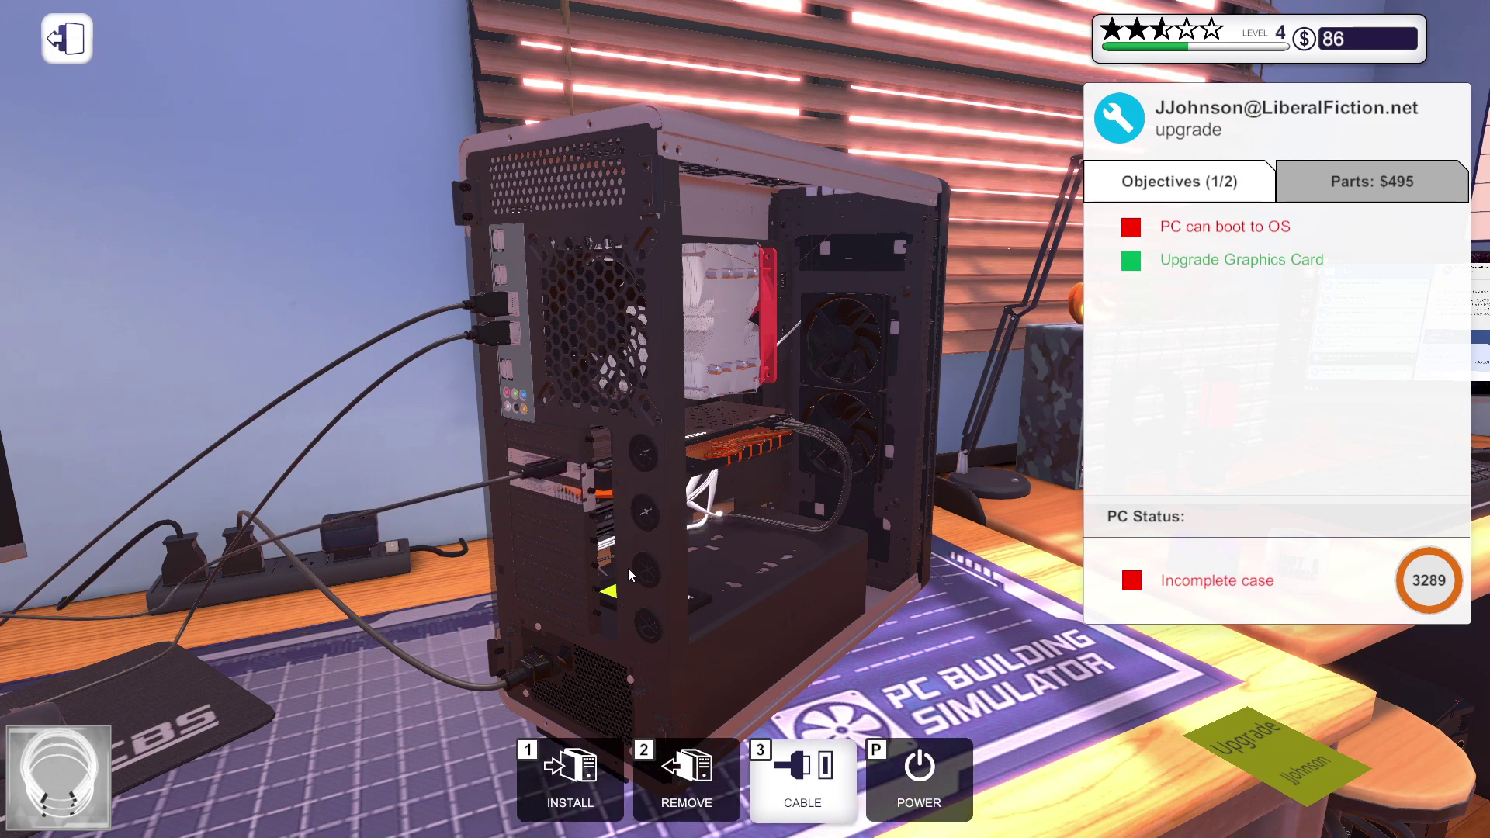
pyautogui.moveTo(559, 512); pyautogui.dragTo(815, 513)
pyautogui.moveTo(699, 512); pyautogui.dragTo(722, 513)
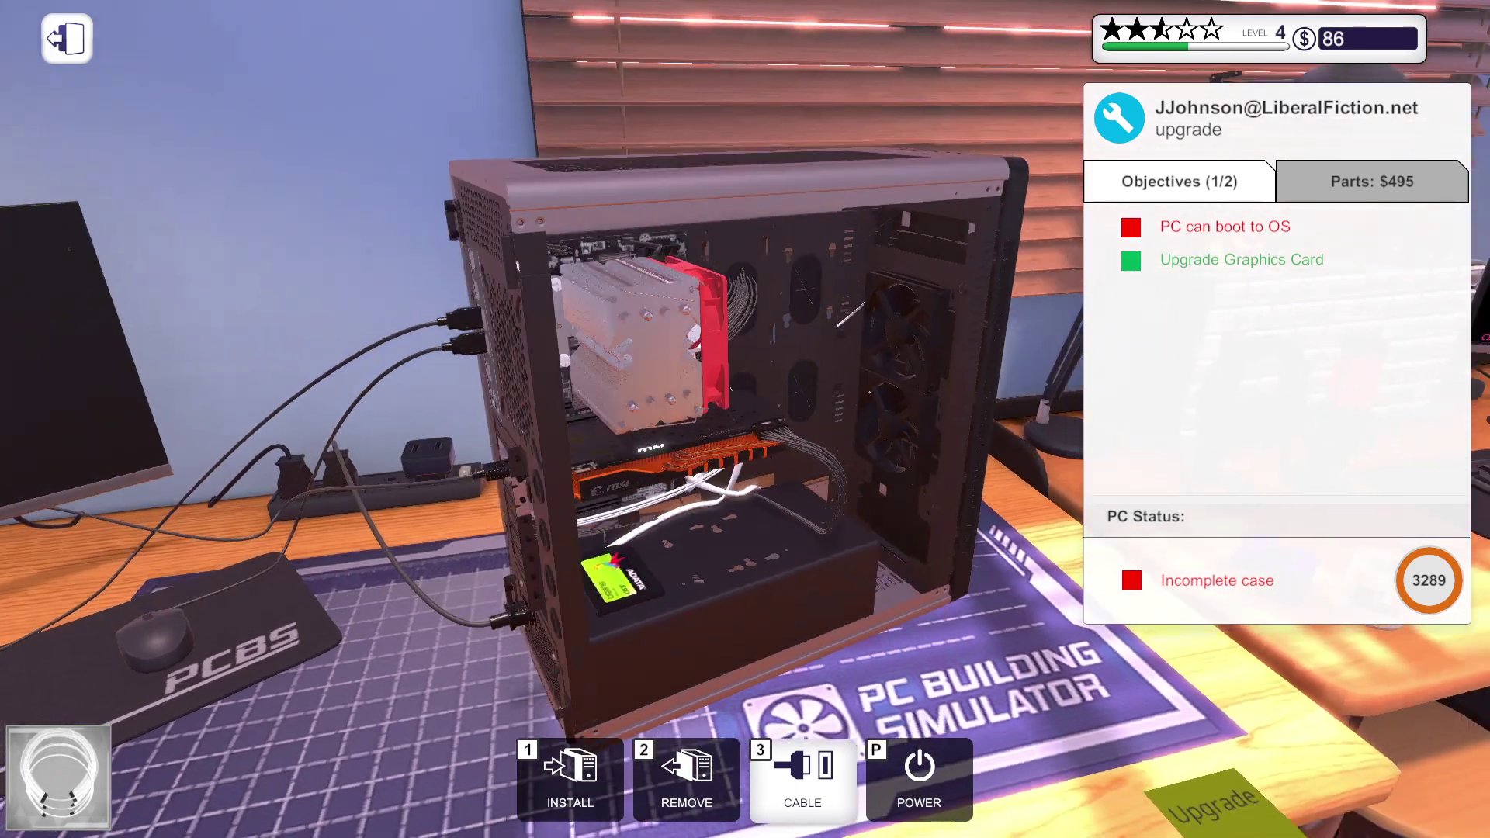
pyautogui.moveTo(426, 628); pyautogui.dragTo(349, 628)
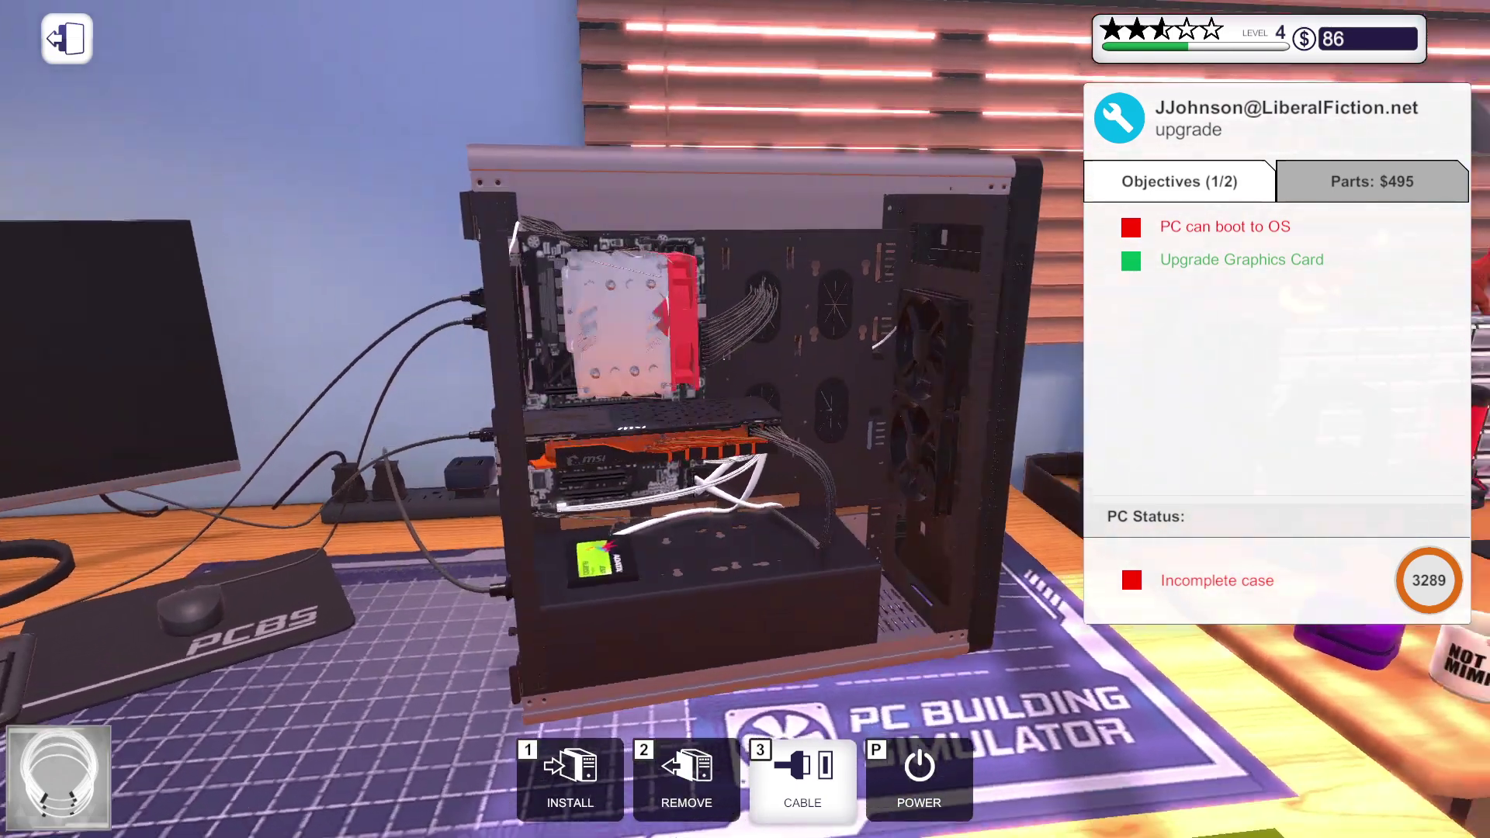
pyautogui.moveTo(466, 350); pyautogui.dragTo(730, 320)
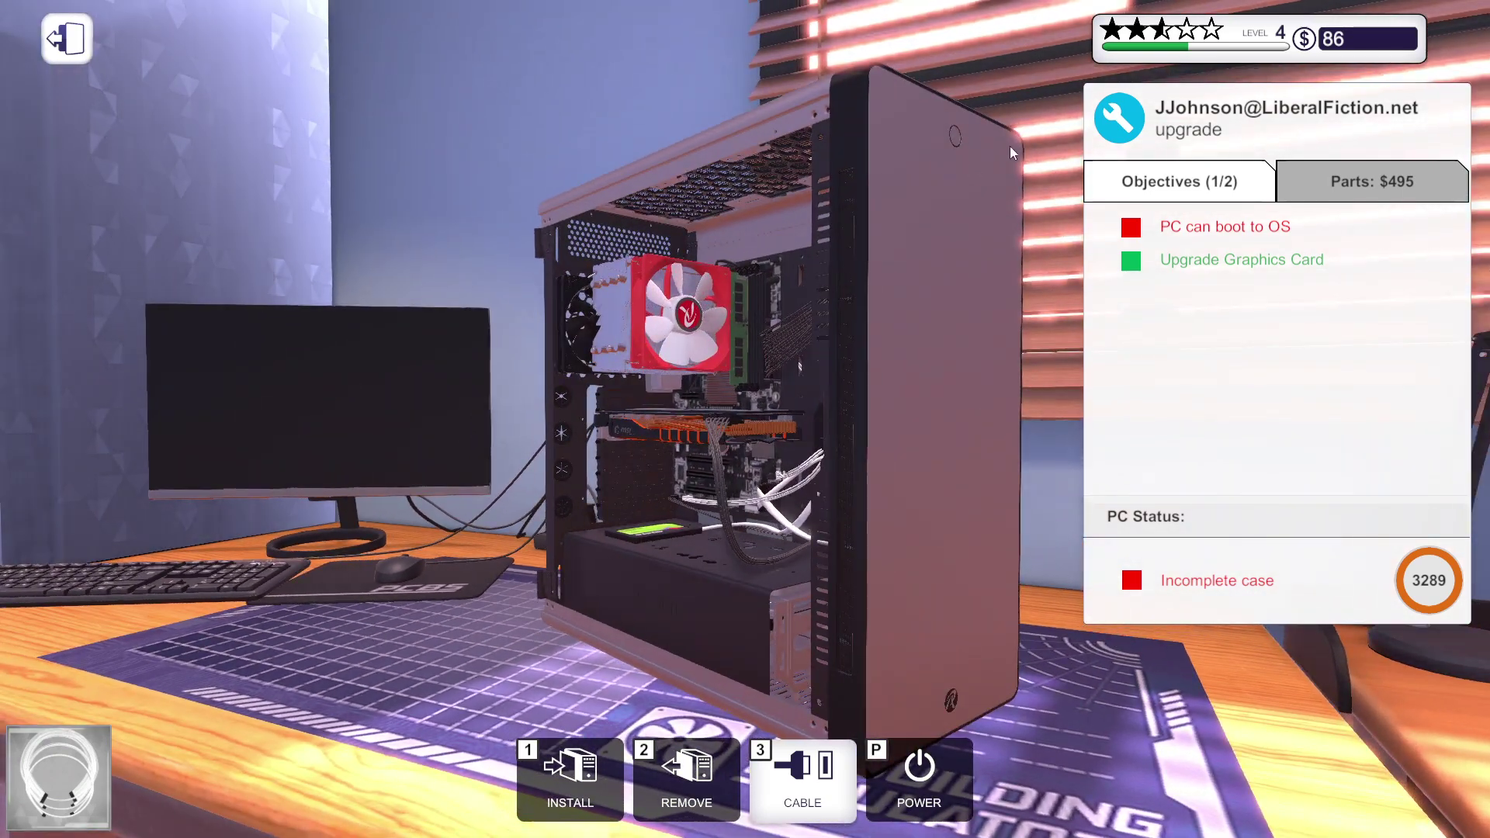
pyautogui.click(955, 137)
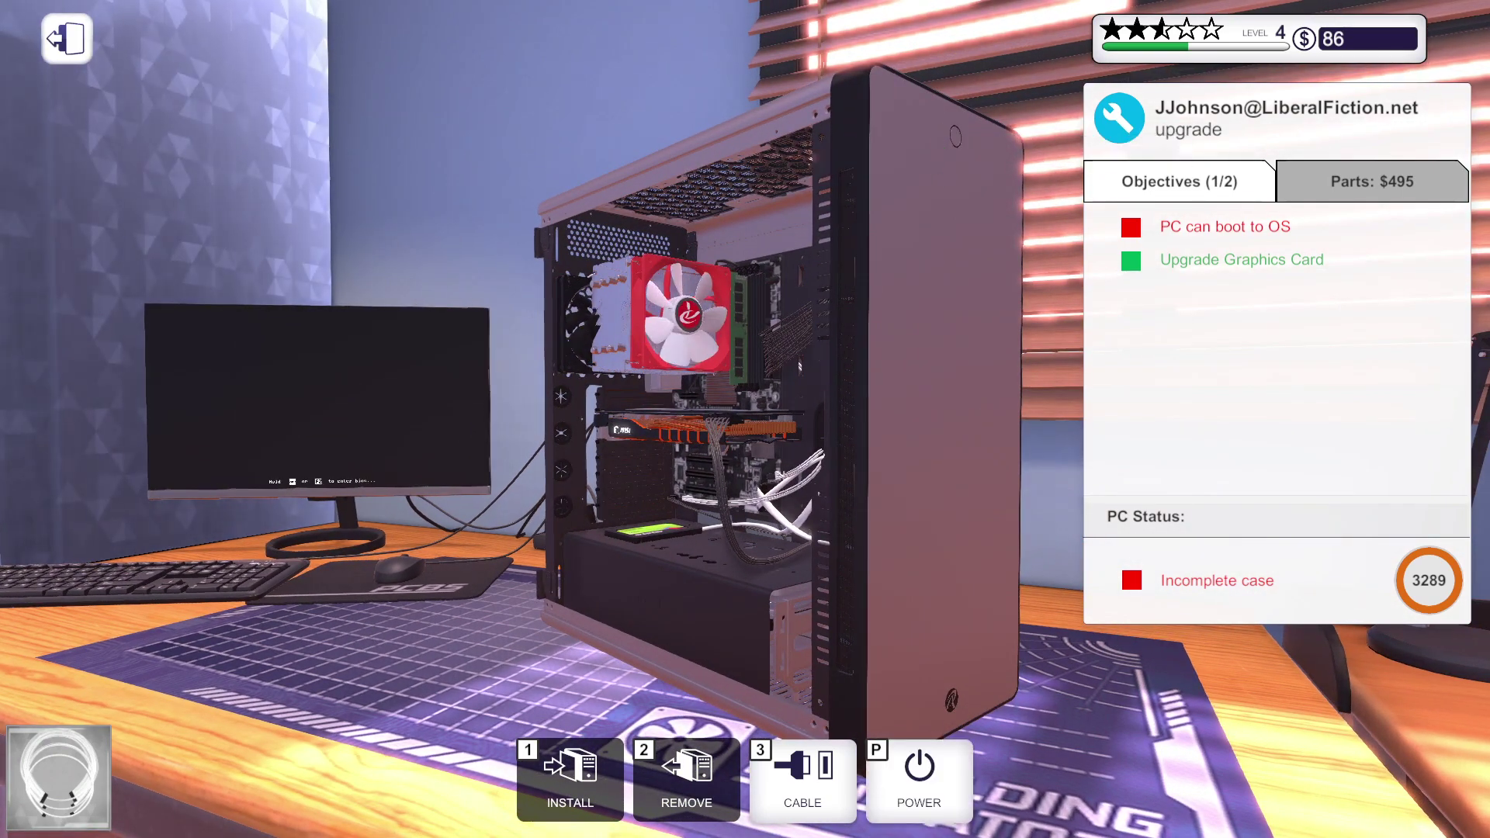
pyautogui.moveTo(501, 341); pyautogui.dragTo(350, 408)
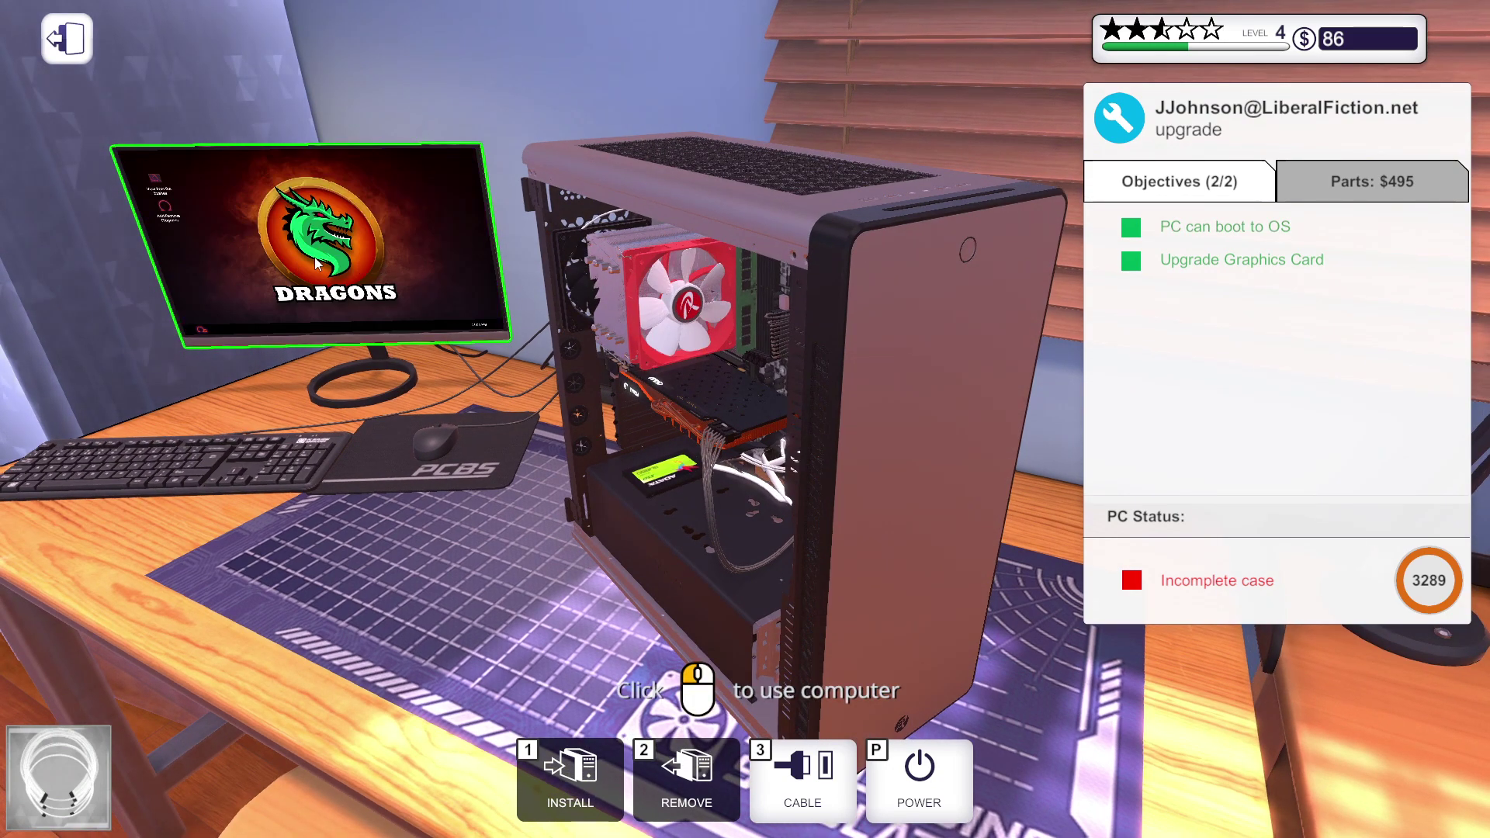
pyautogui.click(314, 257)
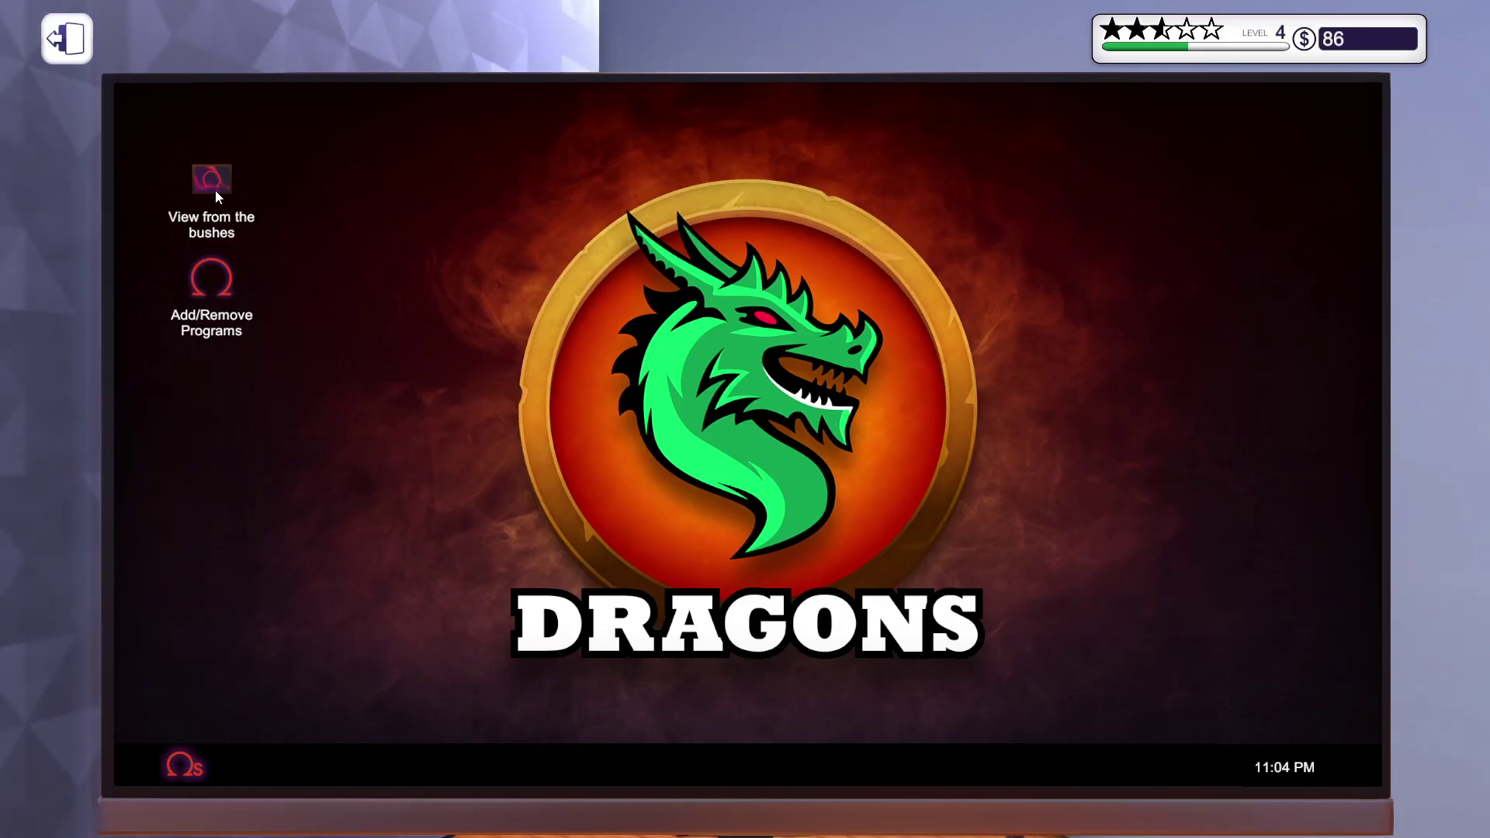
pyautogui.doubleClick(216, 190)
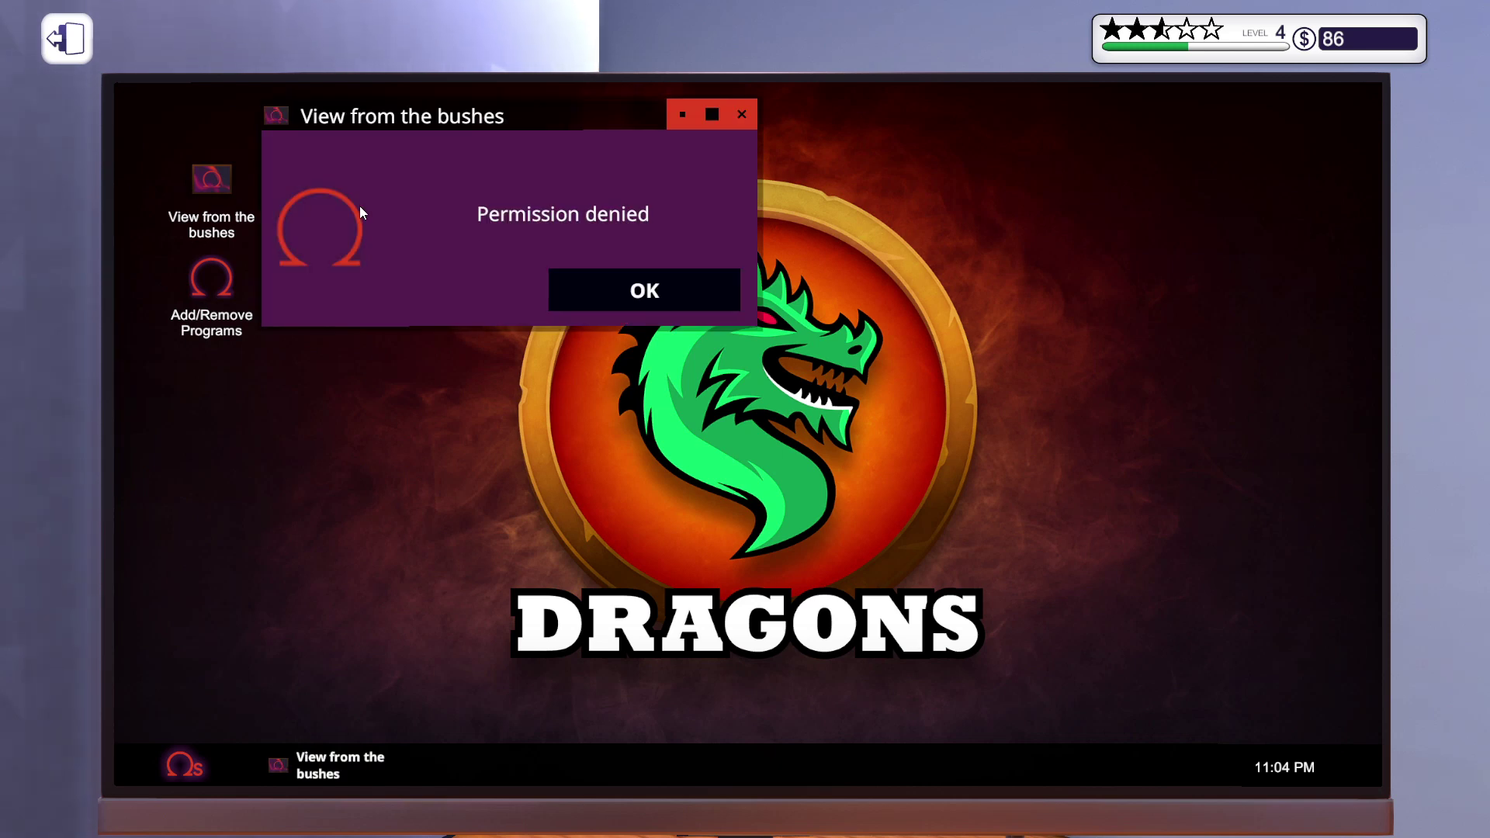
pyautogui.click(641, 292)
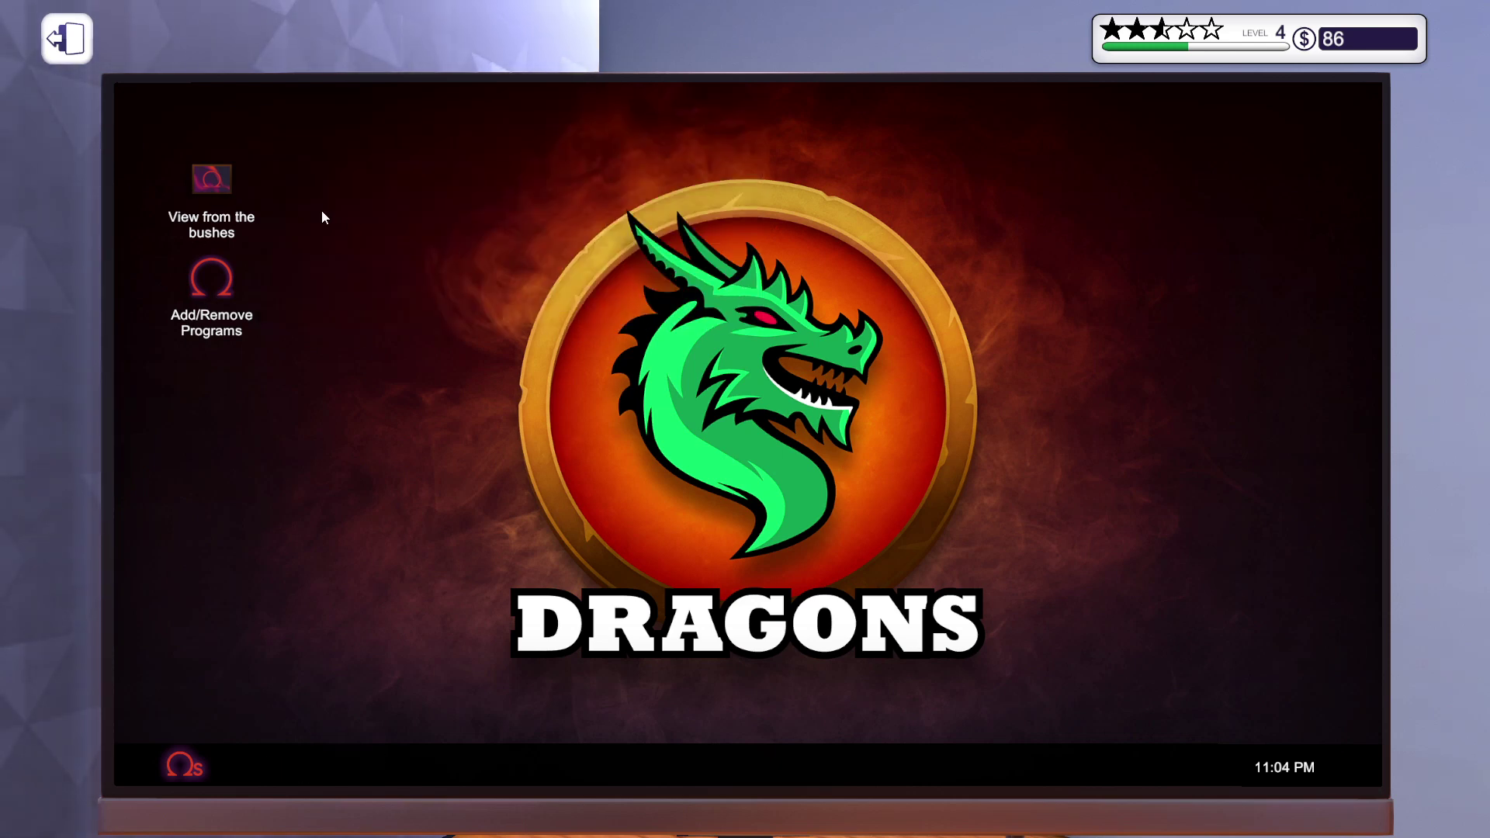
pyautogui.doubleClick(216, 191)
pyautogui.click(643, 289)
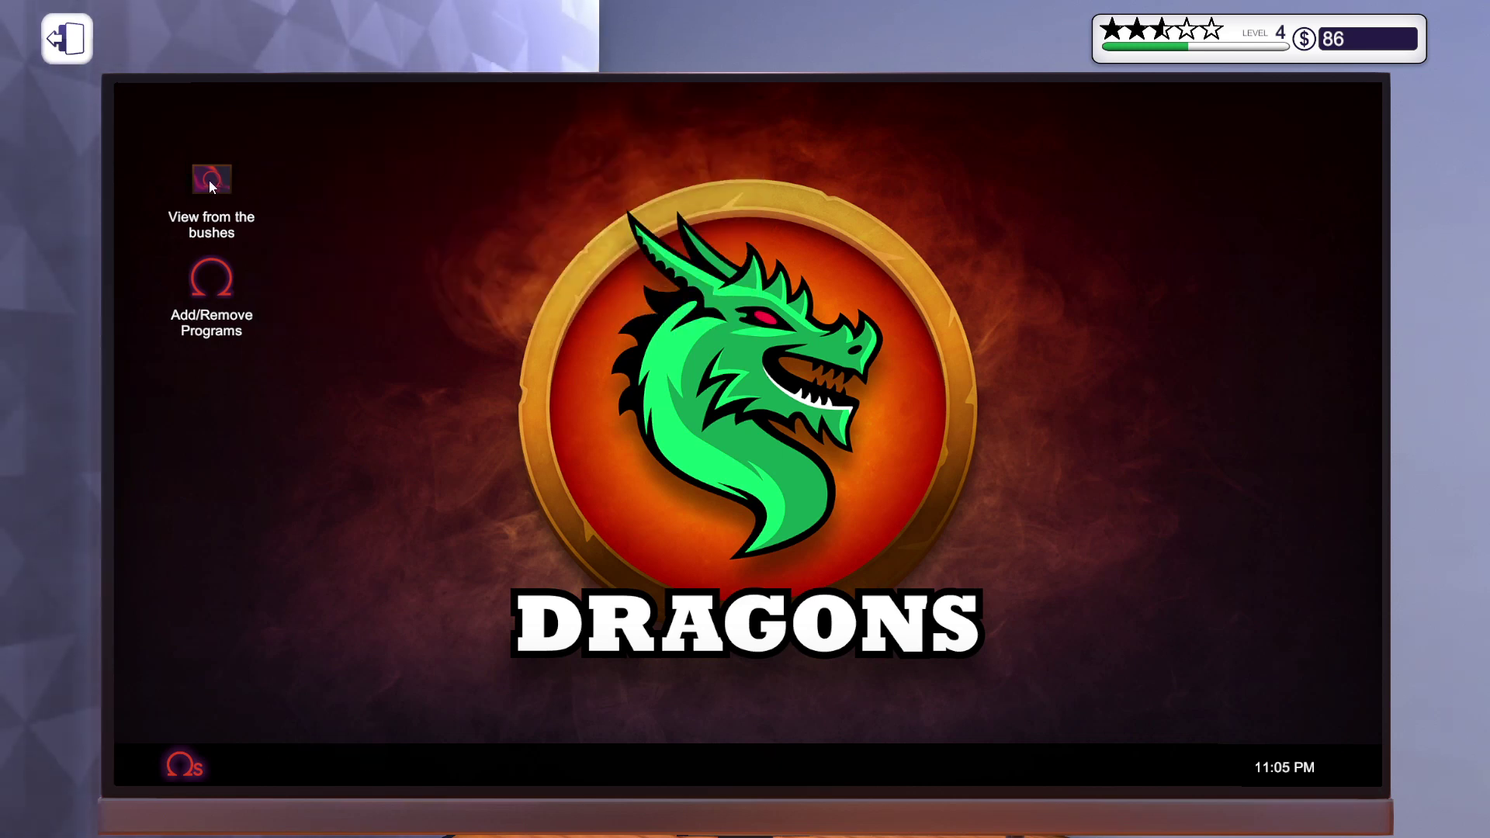
pyautogui.doubleClick(212, 185)
pyautogui.click(643, 290)
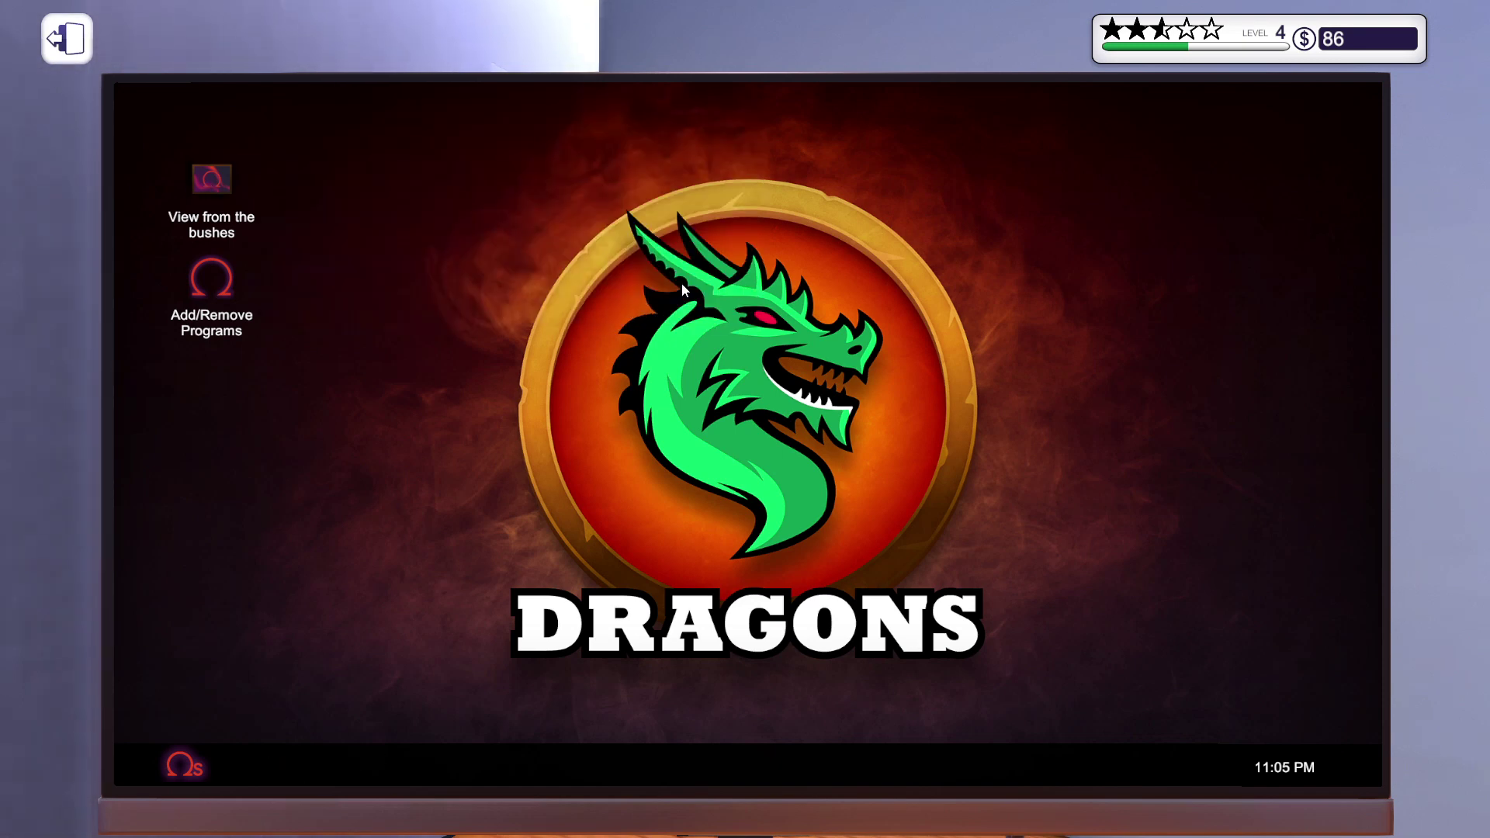
pyautogui.doubleClick(204, 181)
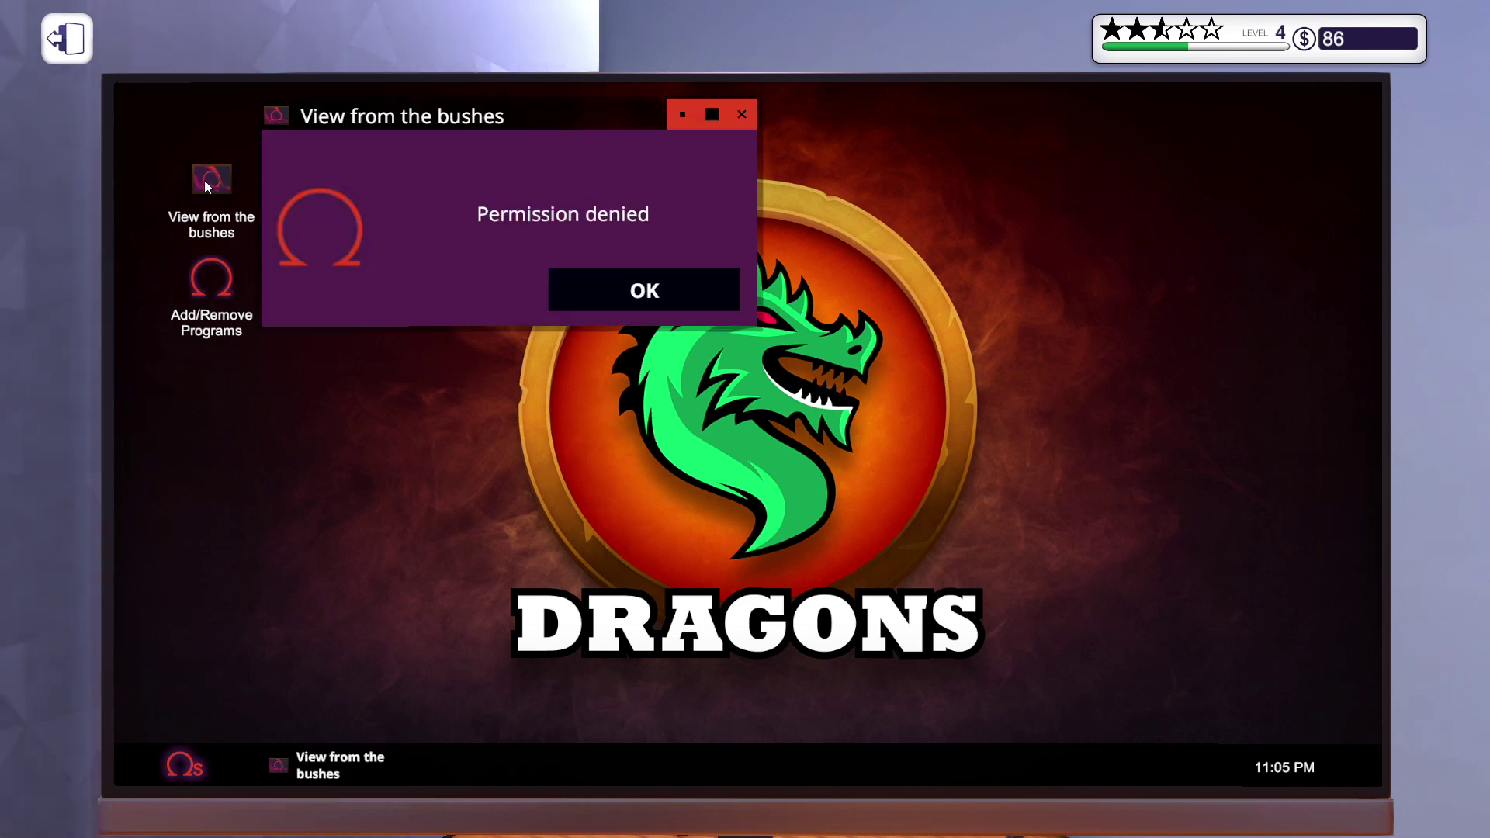
pyautogui.click(621, 286)
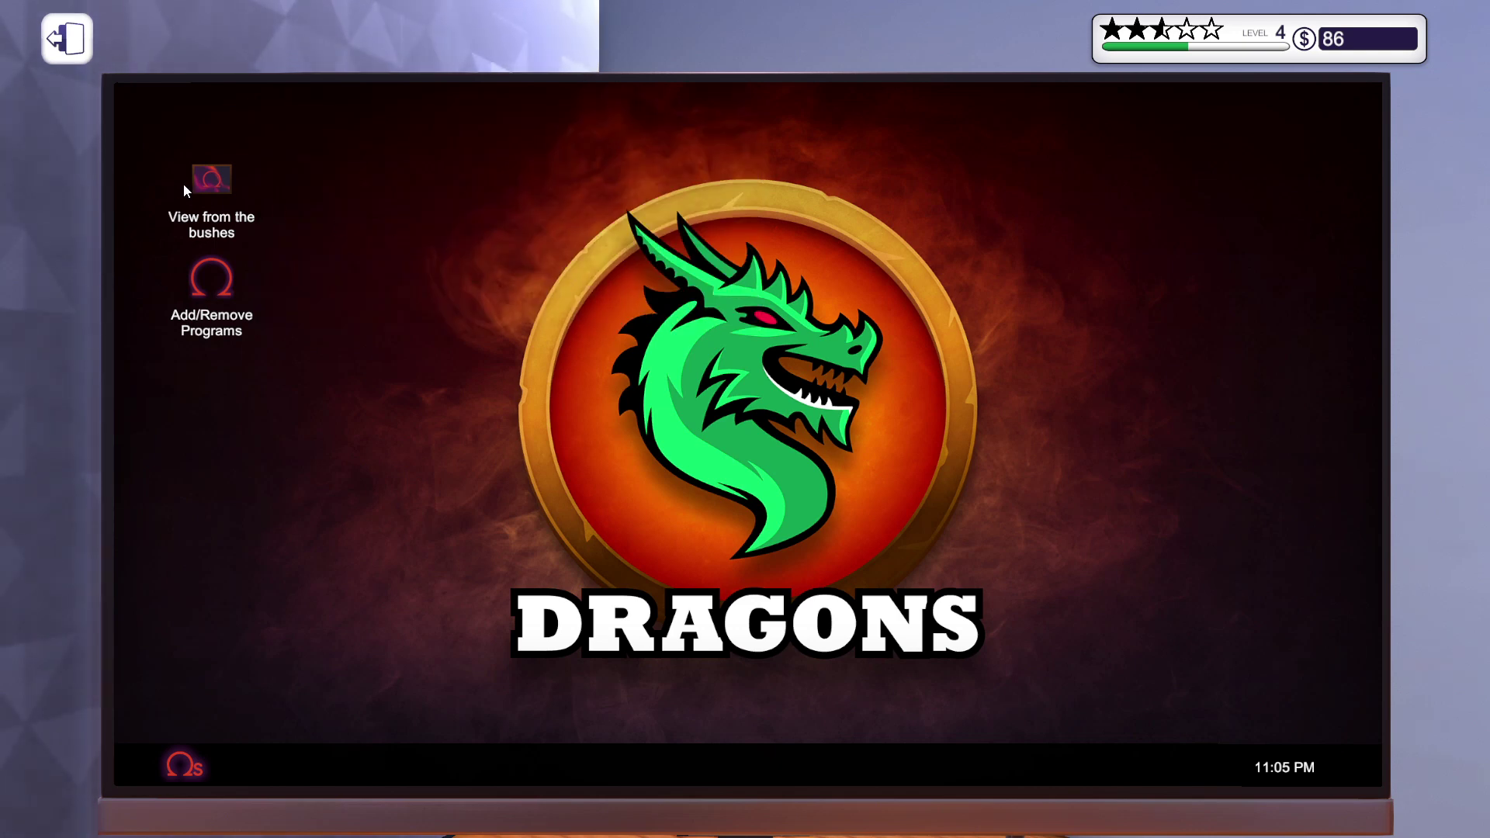
pyautogui.doubleClick(208, 181)
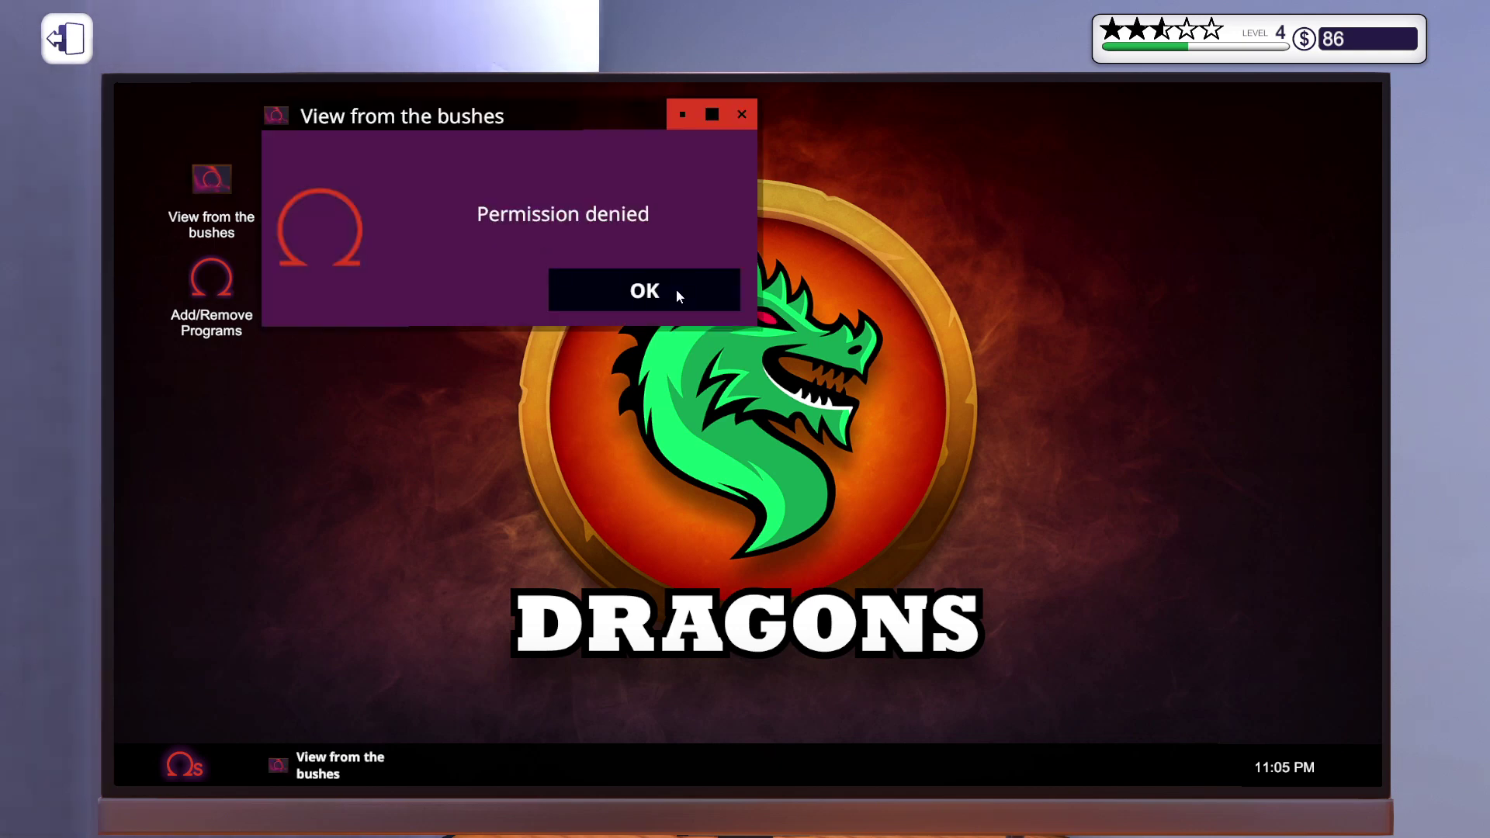
pyautogui.click(652, 290)
pyautogui.doubleClick(205, 186)
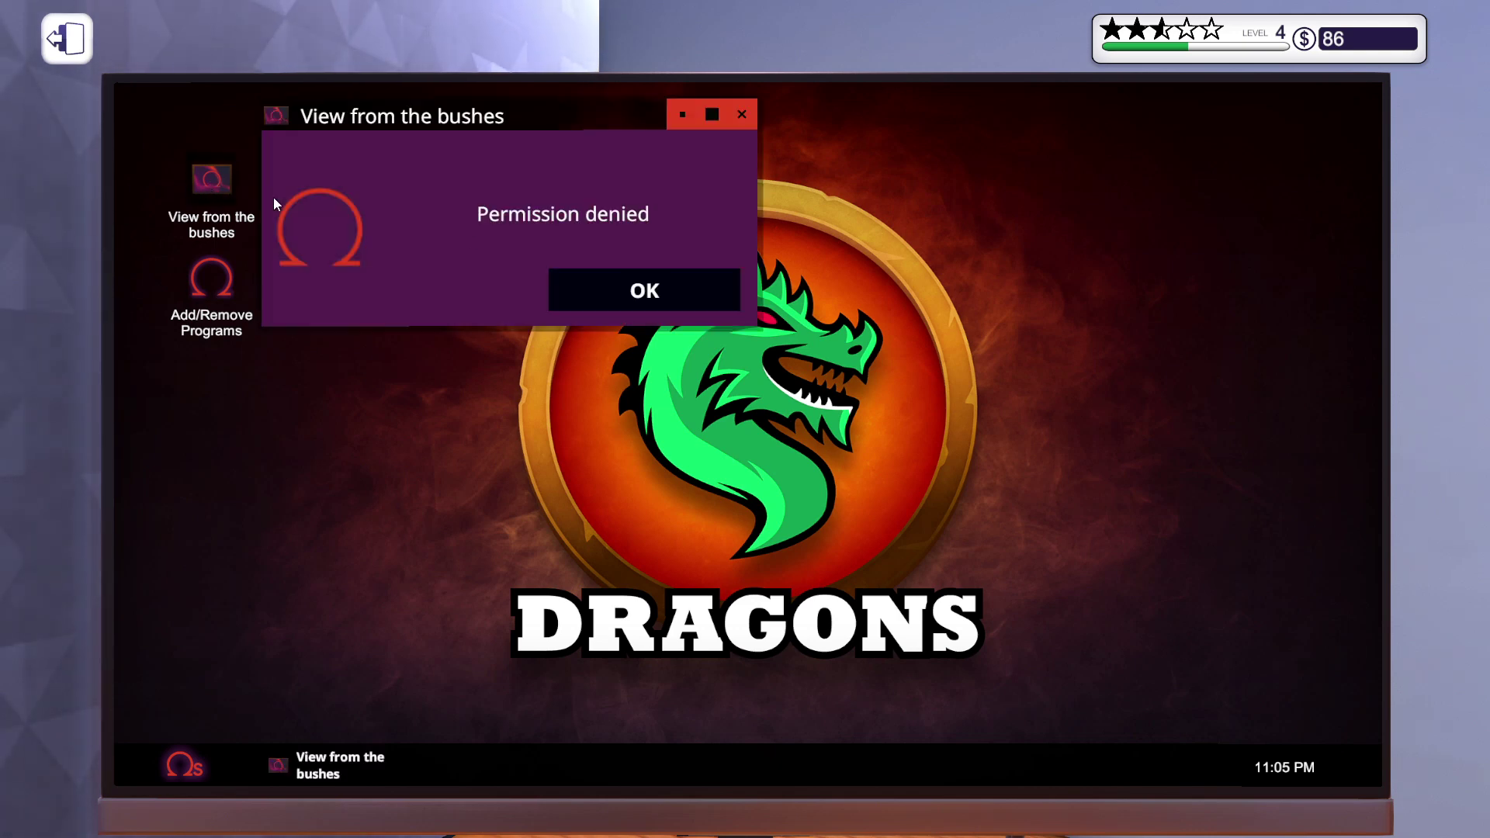
pyautogui.click(663, 280)
pyautogui.doubleClick(230, 176)
pyautogui.click(638, 291)
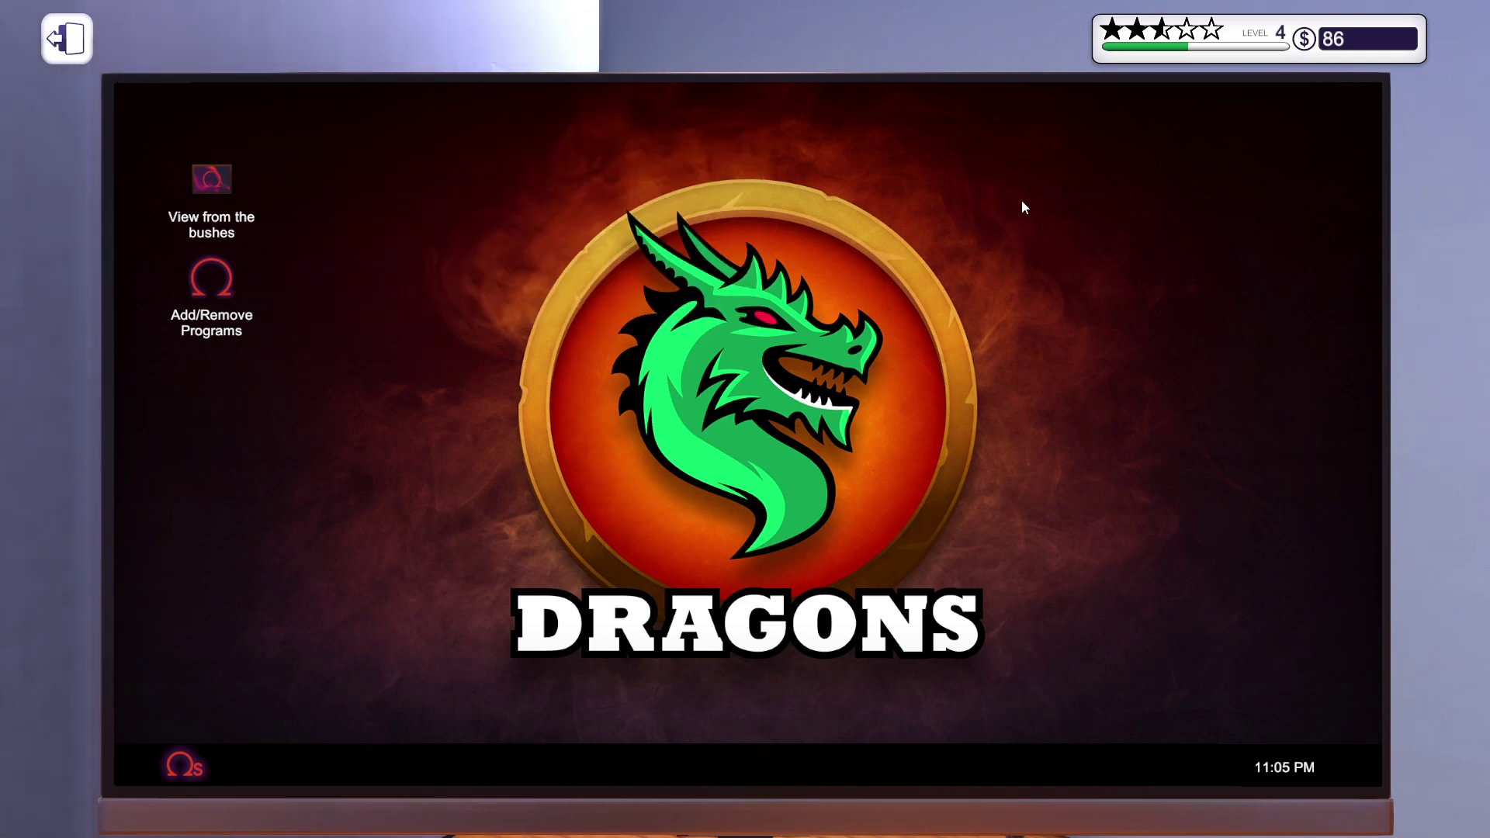
pyautogui.press('Escape')
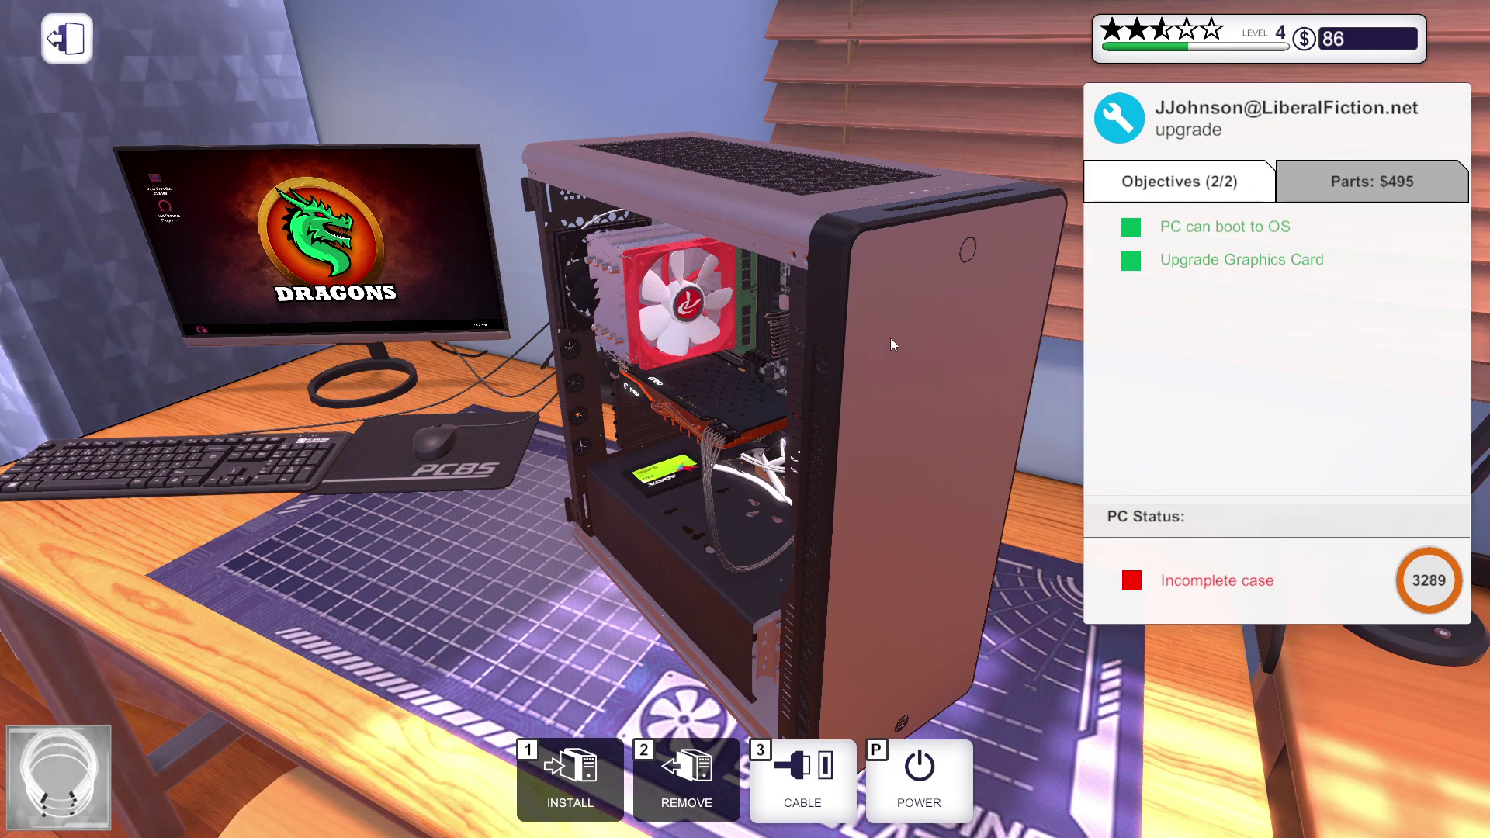
# - Pick up JJohnson's finished PC, carry it into the hallway, and set it down
pyautogui.rightClick(1142, 339)
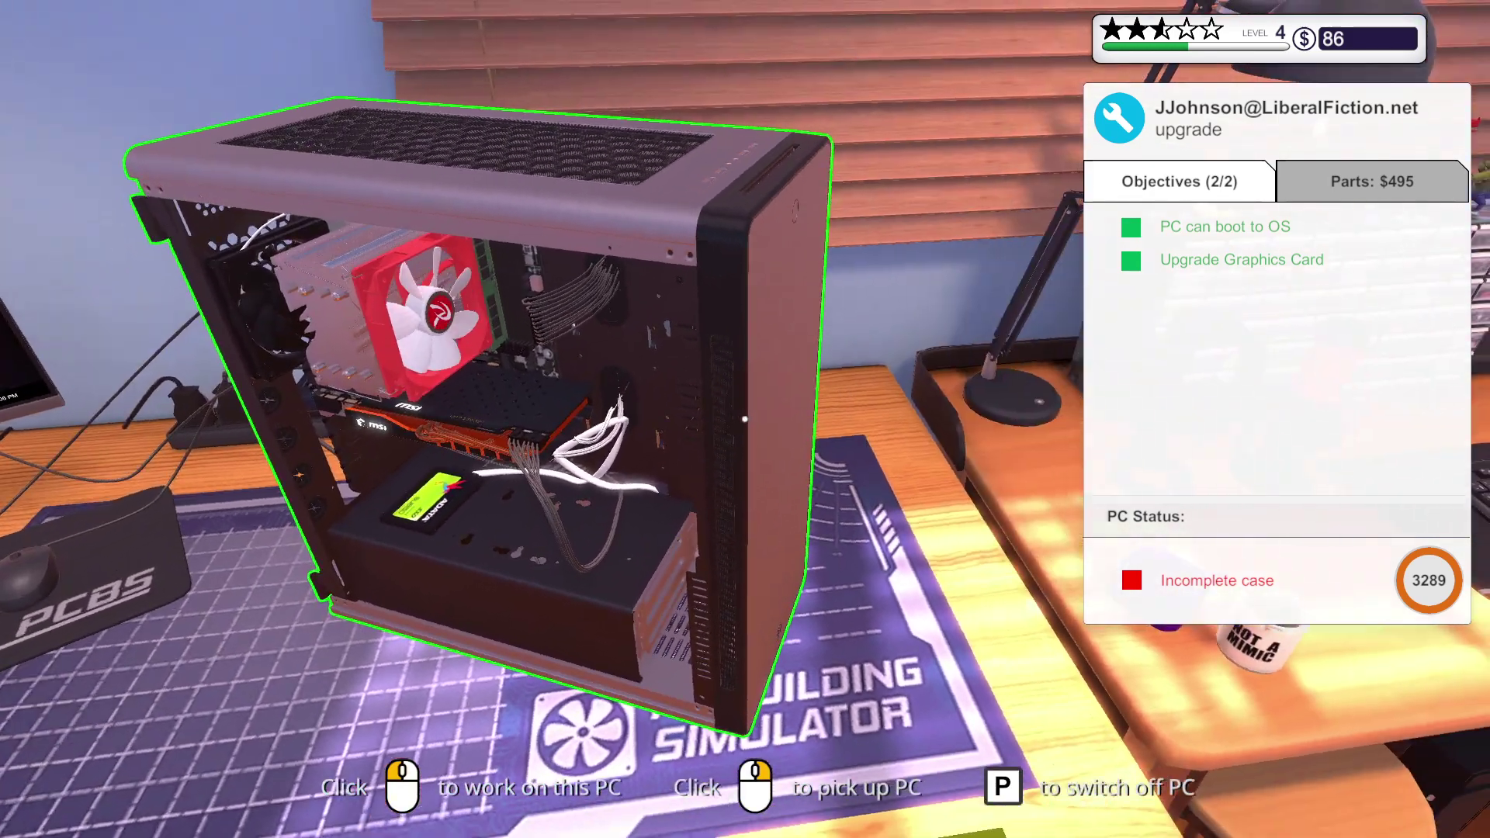
pyautogui.rightClick(745, 416)
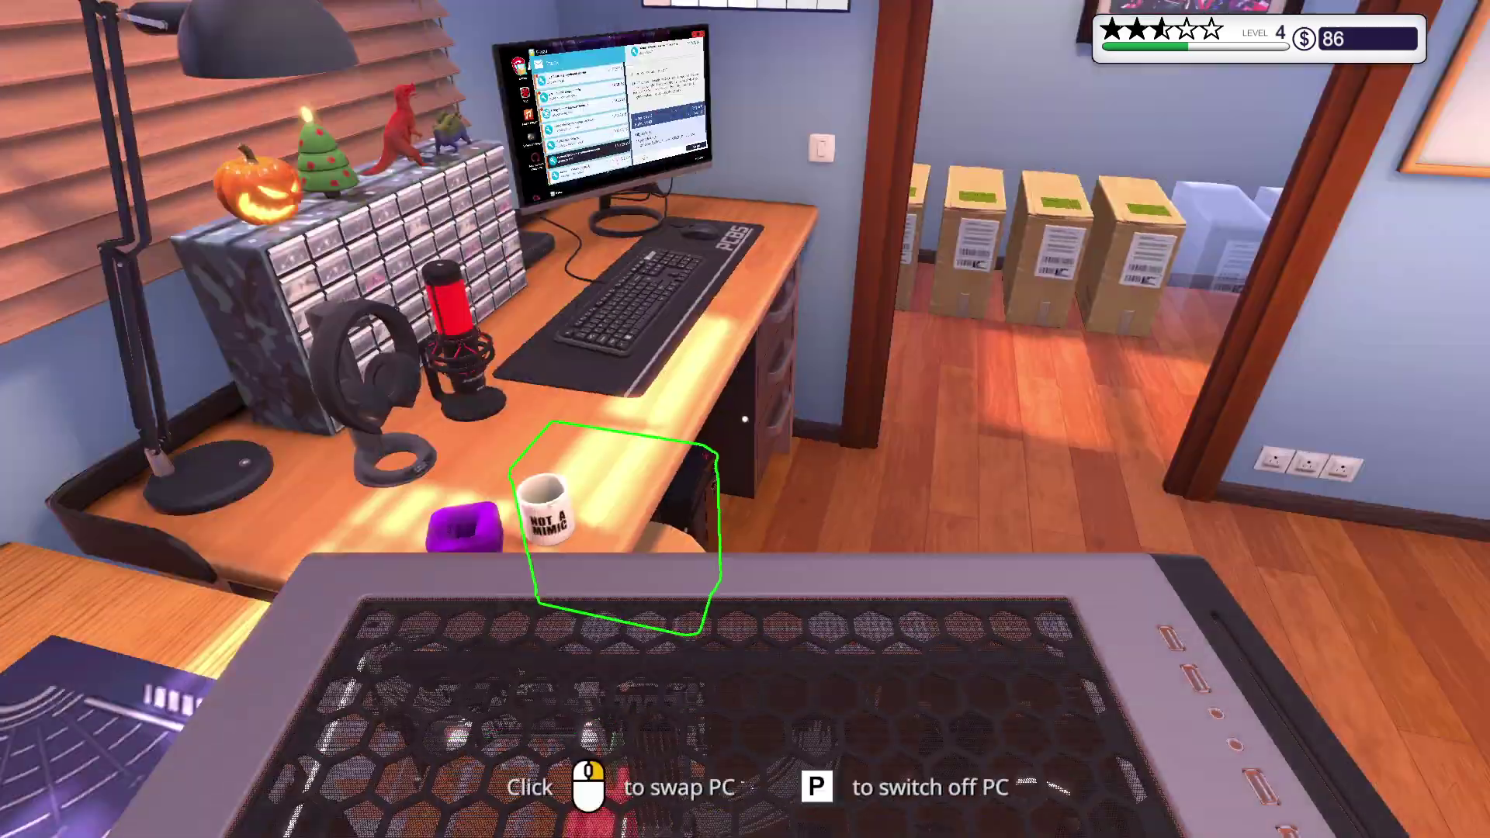
pyautogui.press('w')
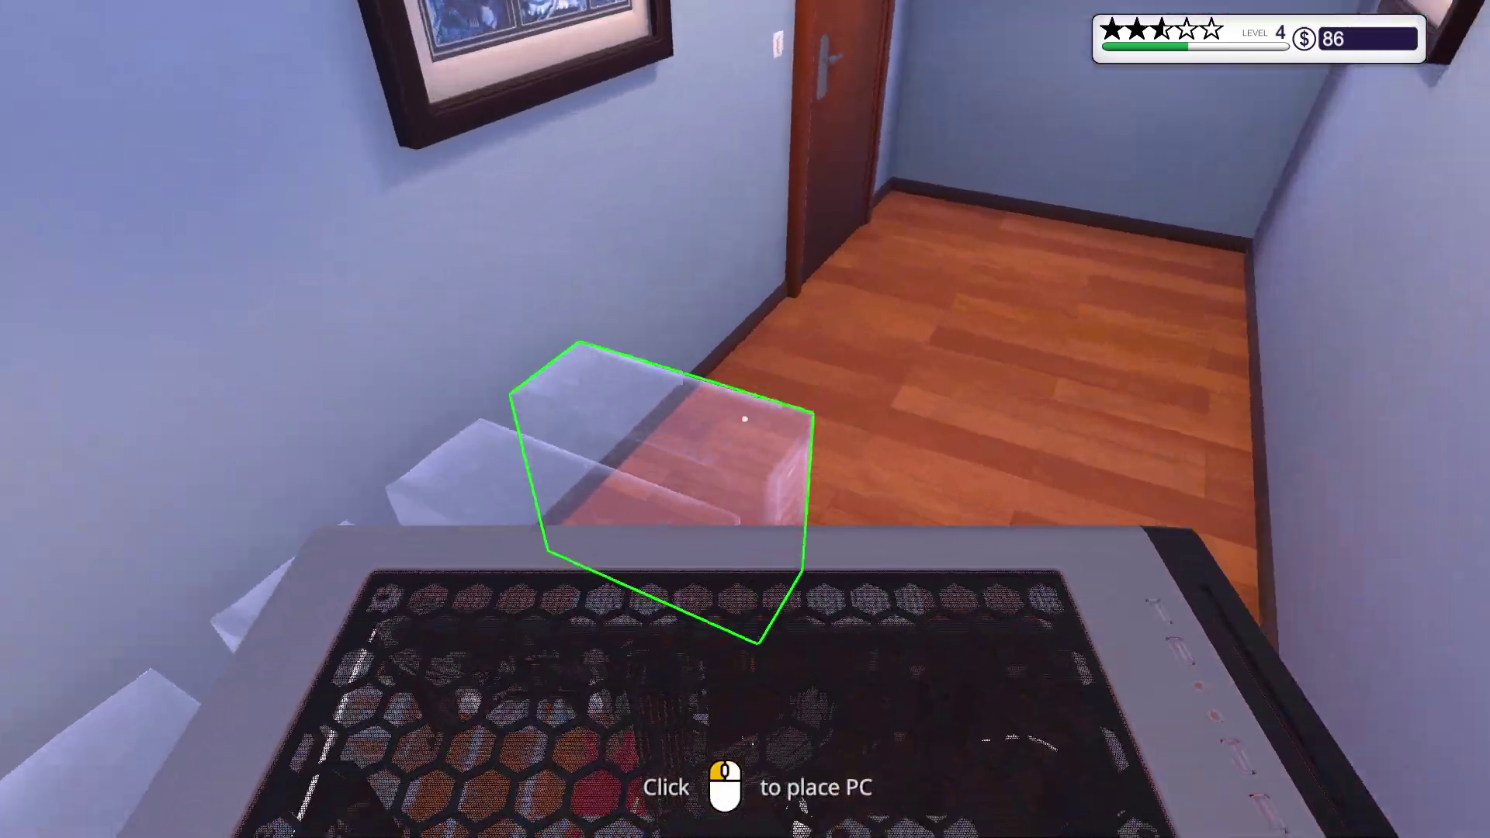
pyautogui.click(746, 420)
pyautogui.press('w')
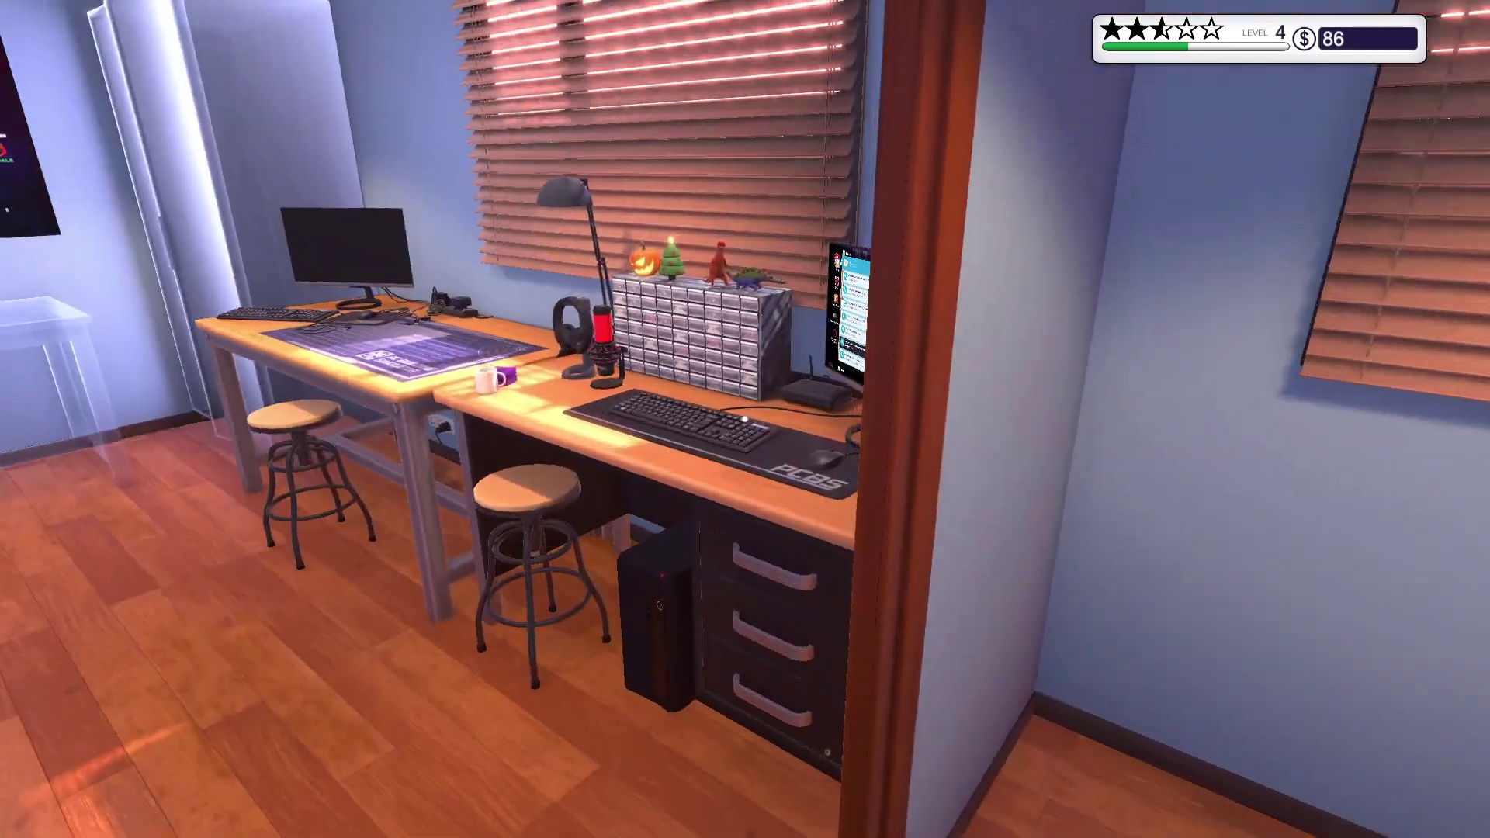
# - Read the graphics-card/RAM, AMD CPU, 1/23 graphics-card, gaming-rig diagnose and 8 GB RAM requests
pyautogui.click(745, 419)
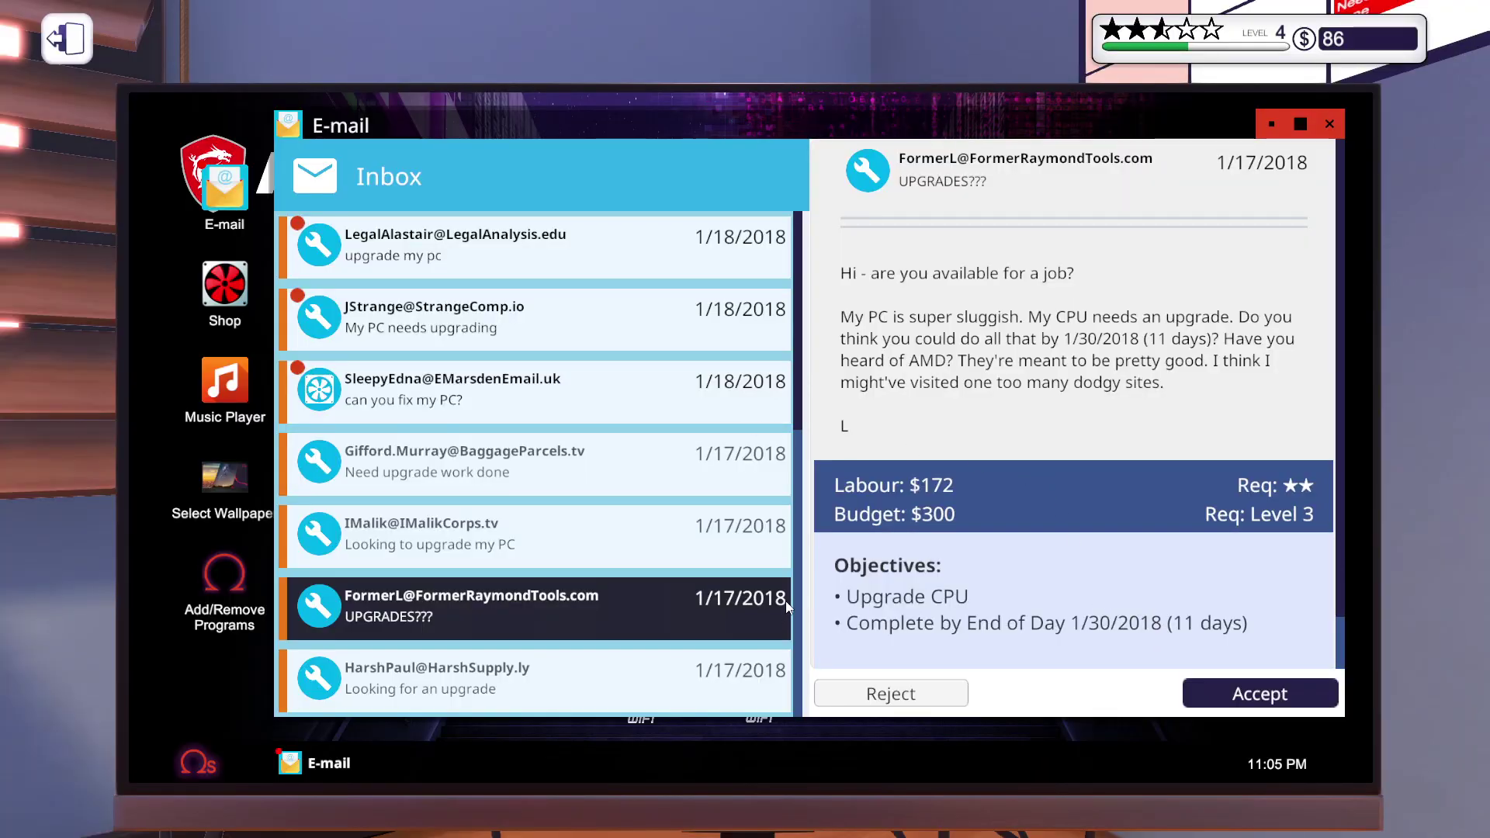
pyautogui.scroll(-3, 700, 522)
pyautogui.scroll(-3, 700, 522)
pyautogui.scroll(-3, 700, 521)
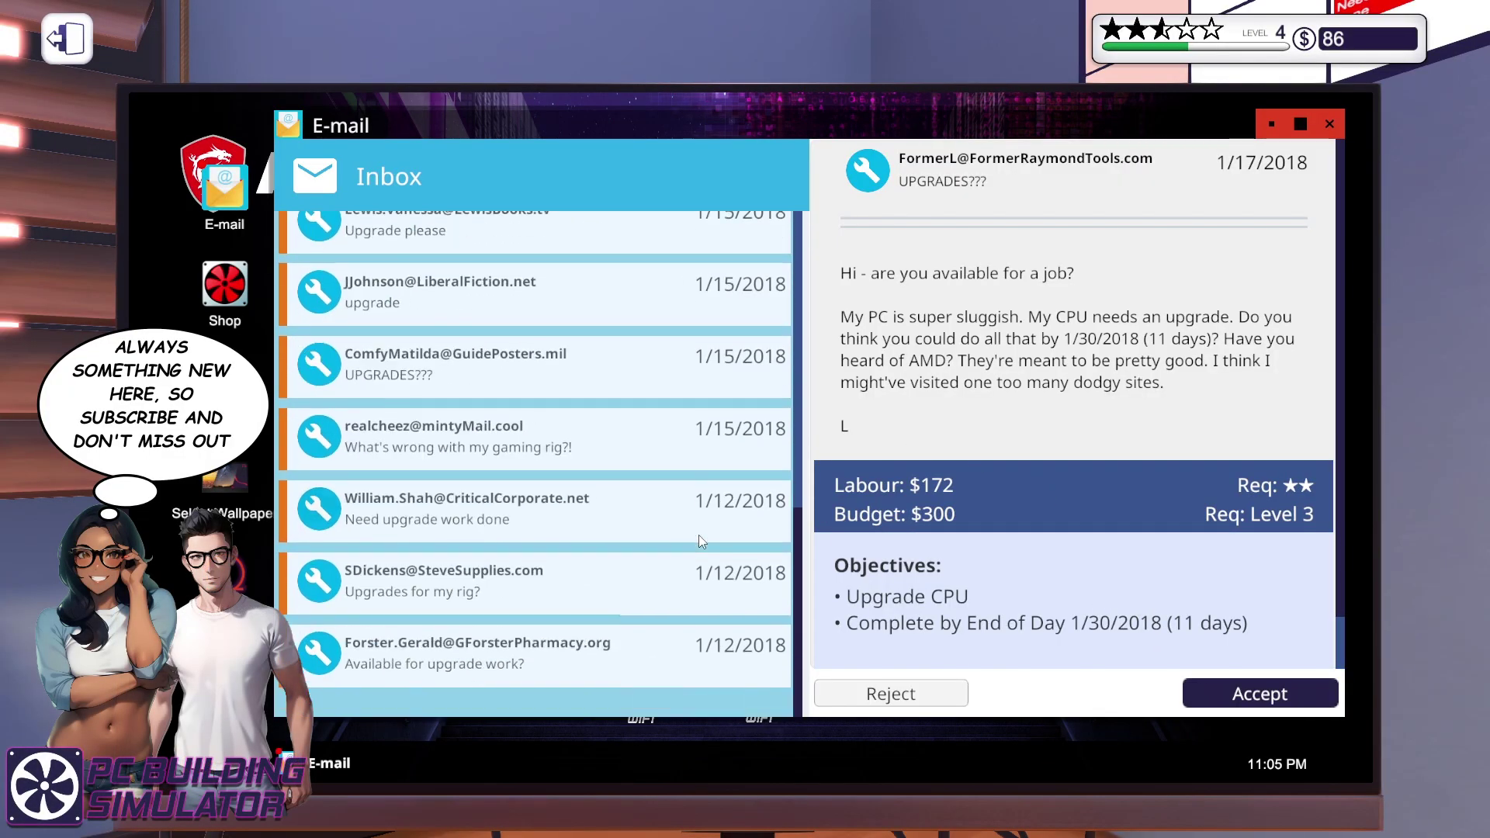
pyautogui.scroll(-2, 698, 534)
pyautogui.click(663, 668)
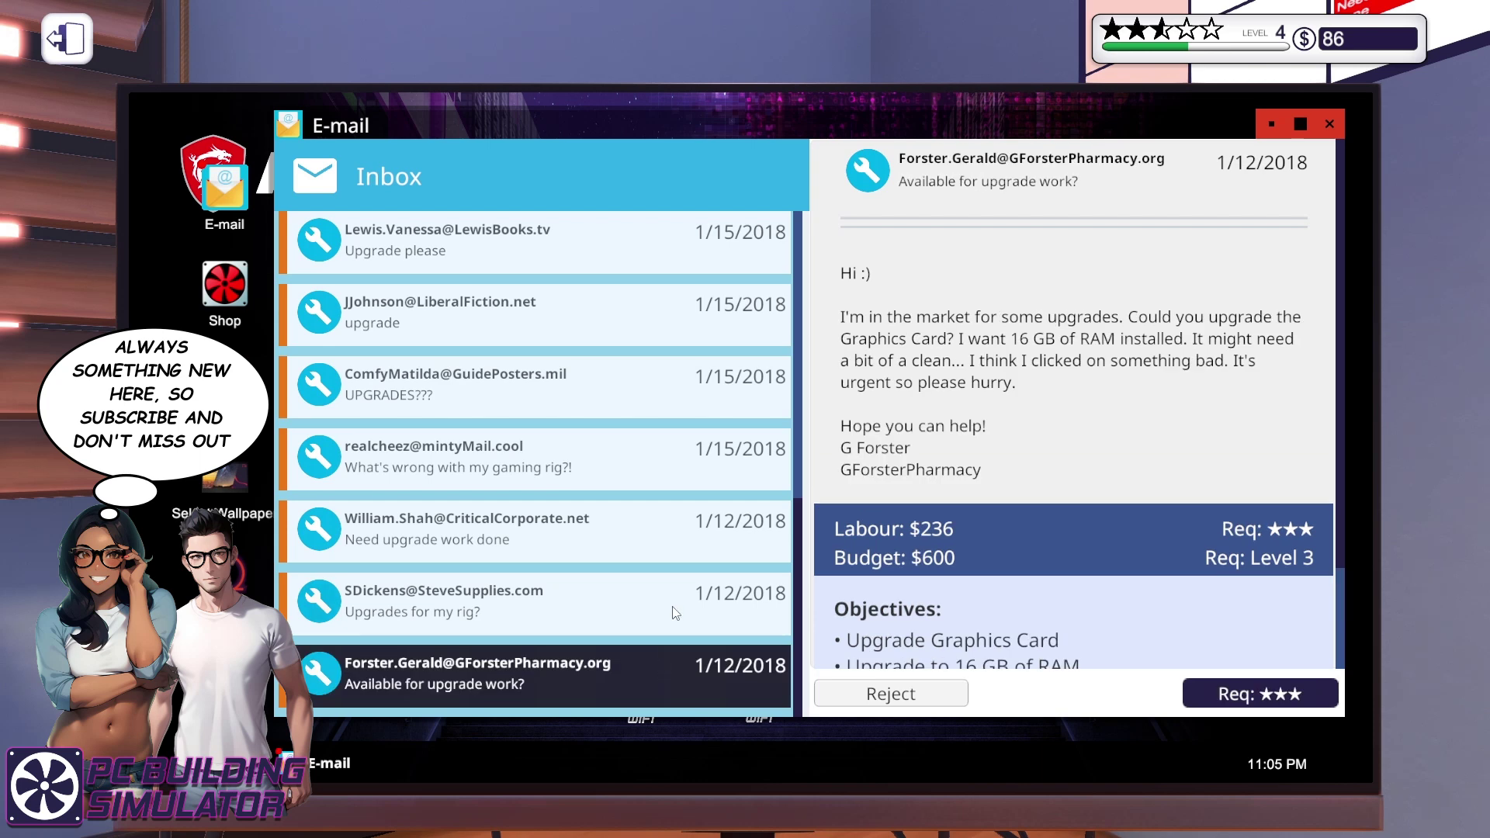
pyautogui.click(675, 612)
pyautogui.scroll(-2, 960, 593)
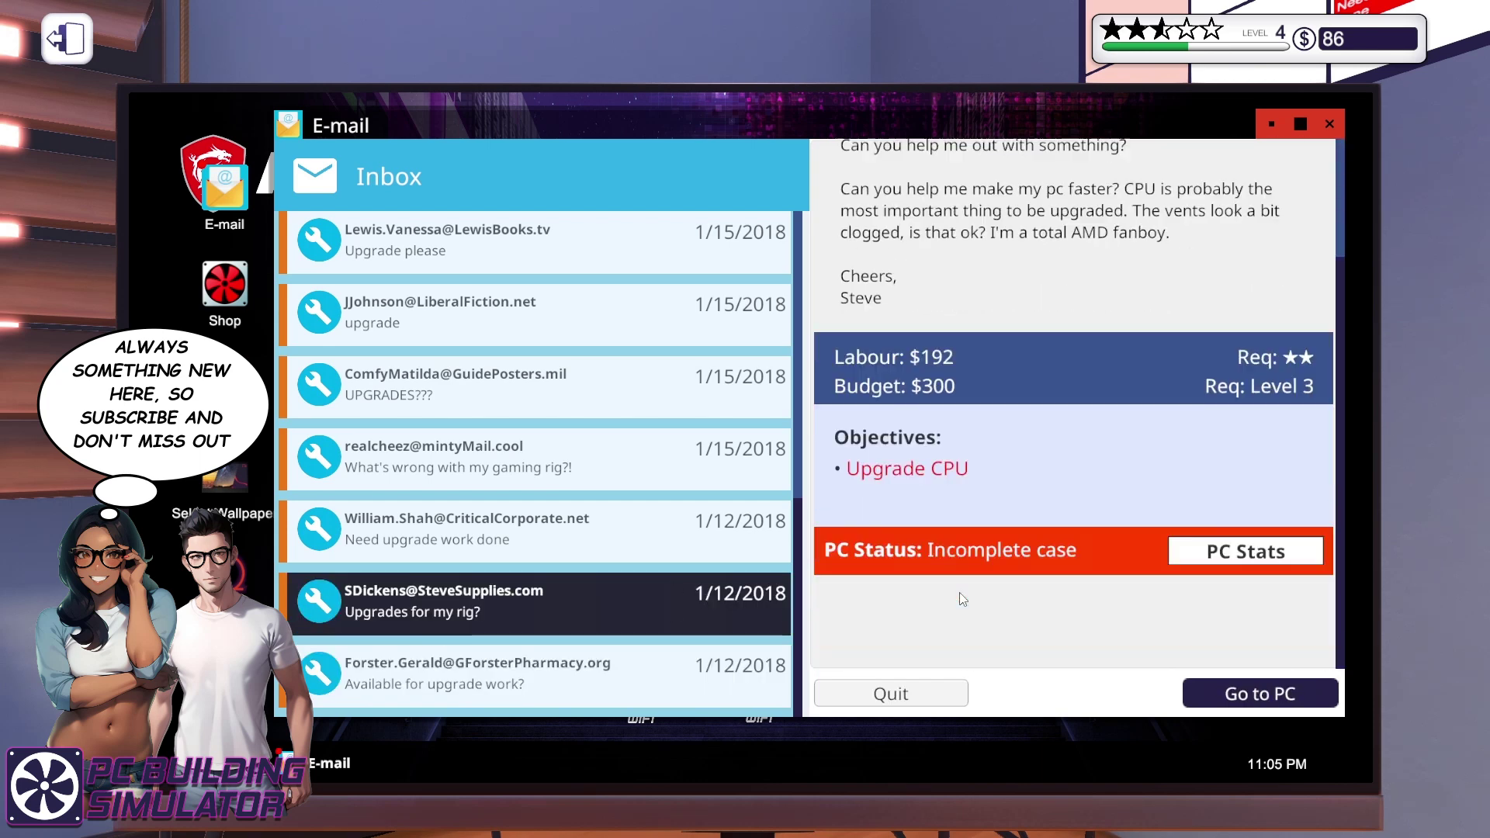
pyautogui.scroll(-2, 959, 593)
pyautogui.click(604, 539)
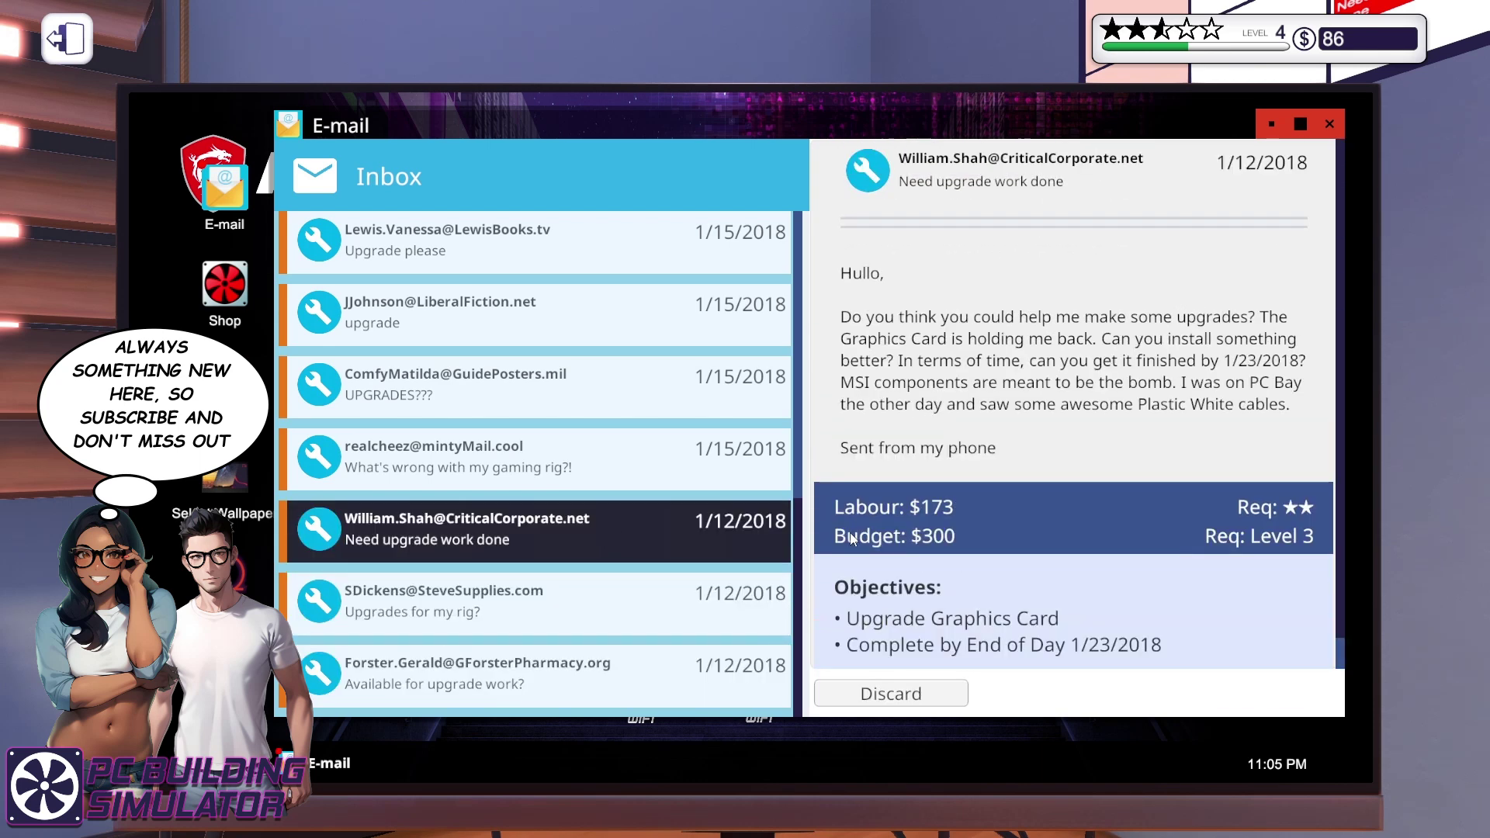
pyautogui.scroll(-2, 850, 533)
pyautogui.scroll(2, 851, 533)
pyautogui.click(602, 470)
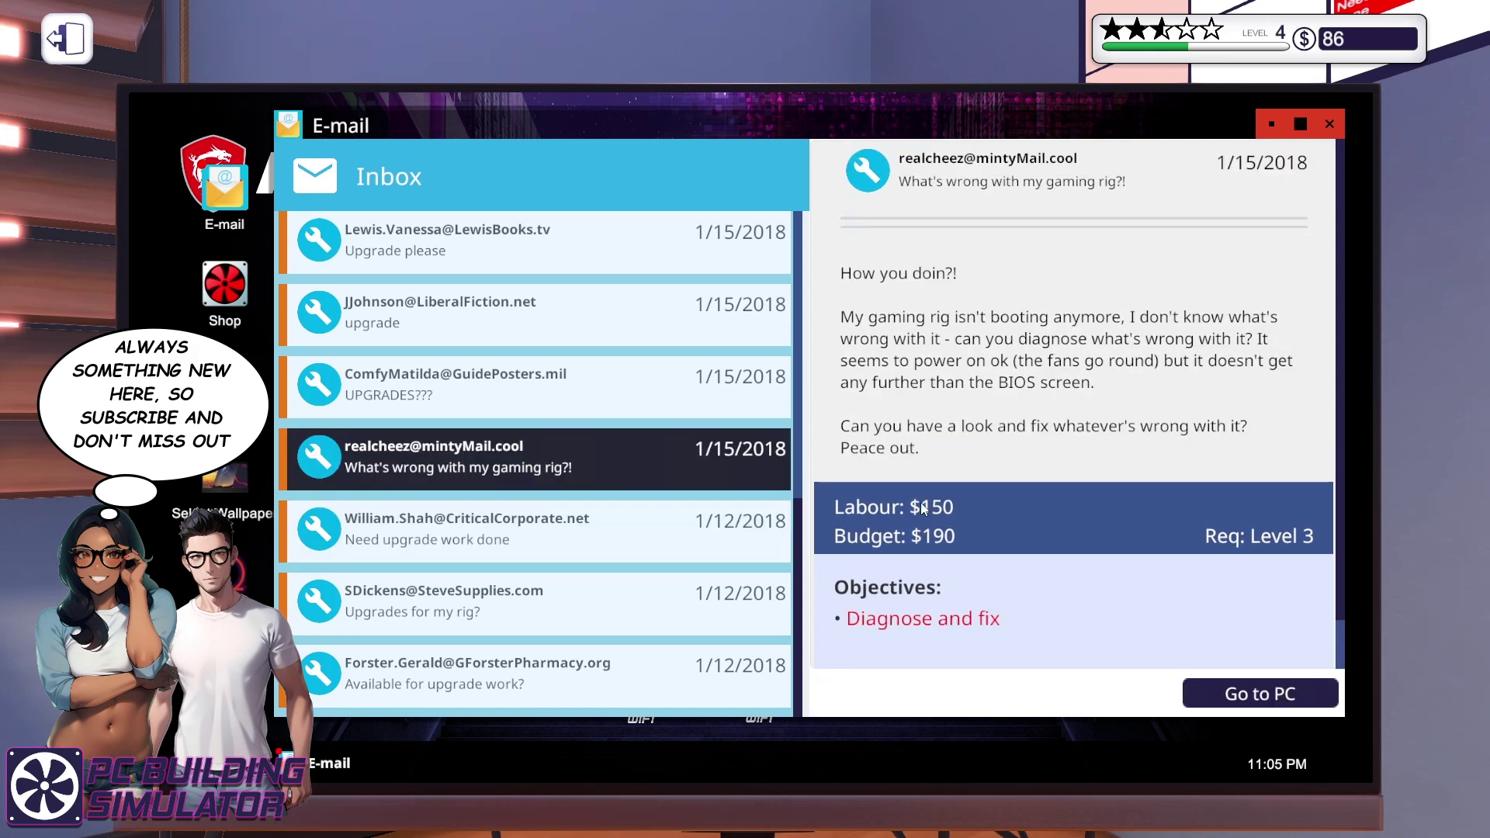
pyautogui.scroll(-3, 1130, 572)
pyautogui.scroll(1, 1130, 573)
pyautogui.click(595, 408)
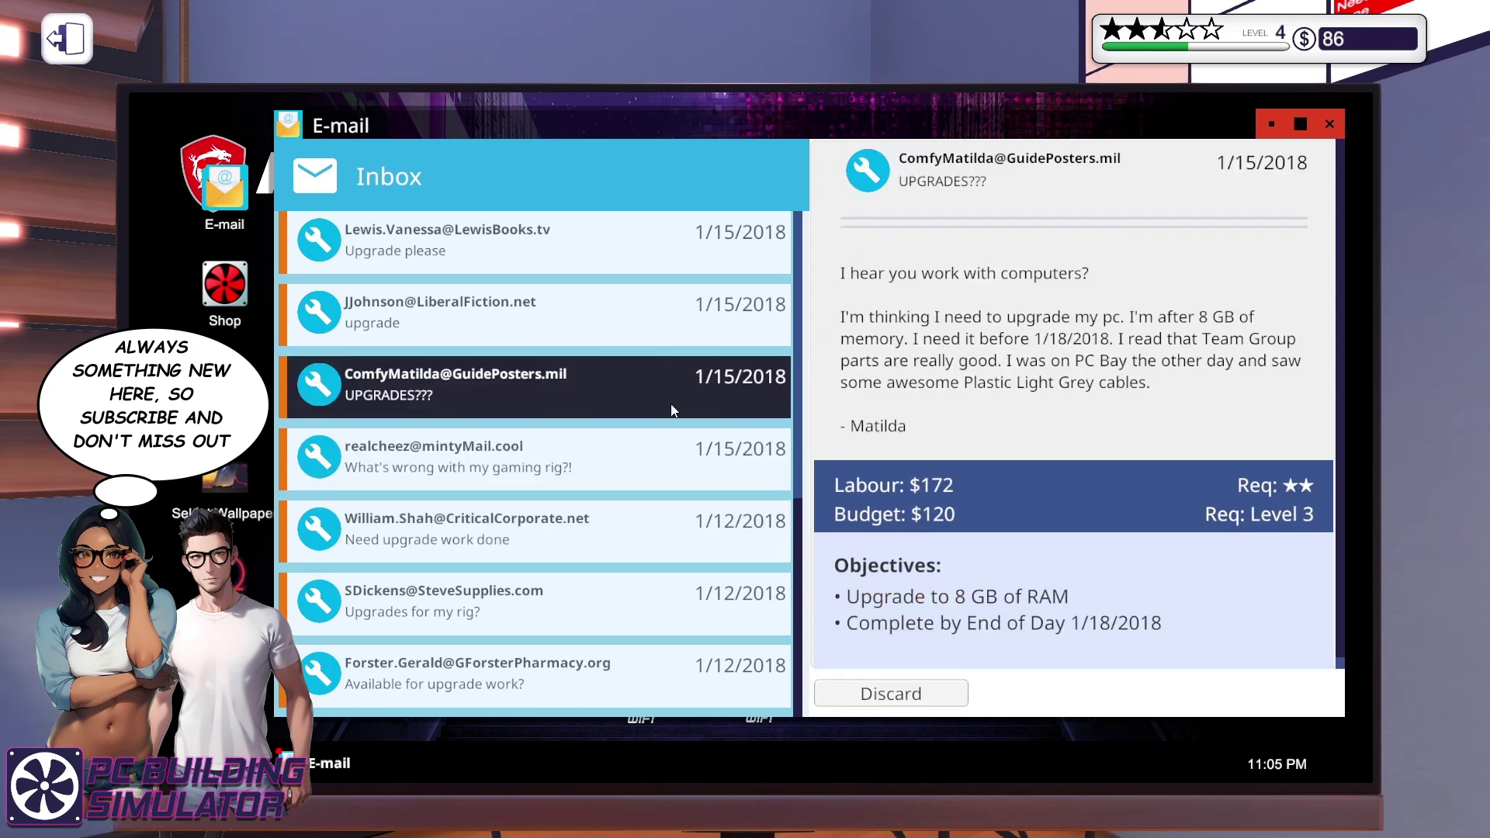
pyautogui.scroll(-2, 1040, 460)
pyautogui.scroll(2, 1039, 461)
# - Review the Upgrade please, Sonic Munk and other upgrade emails, then pick up the boxed PC
pyautogui.click(480, 312)
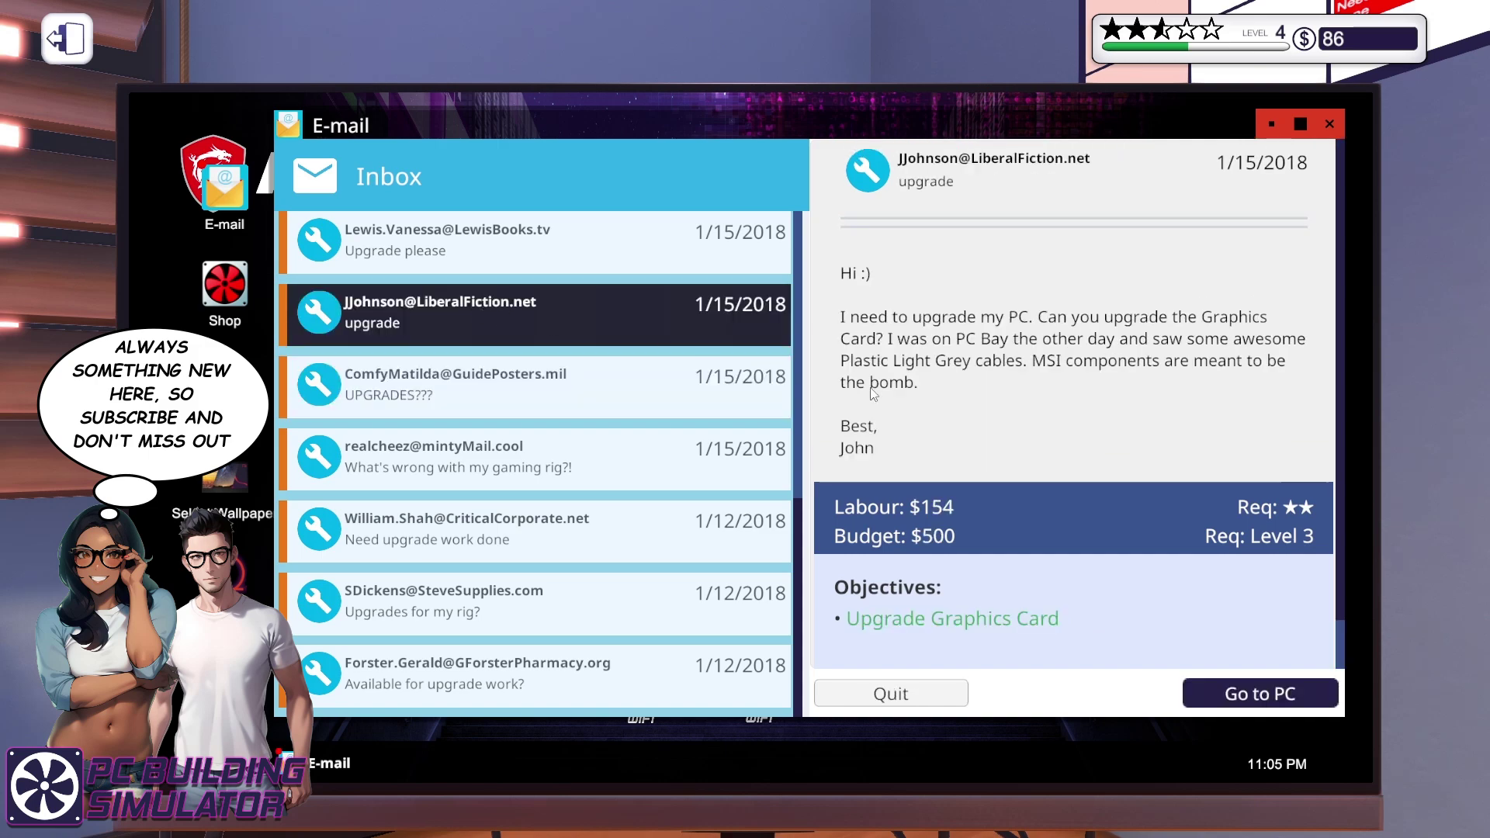
pyautogui.scroll(-2, 1196, 519)
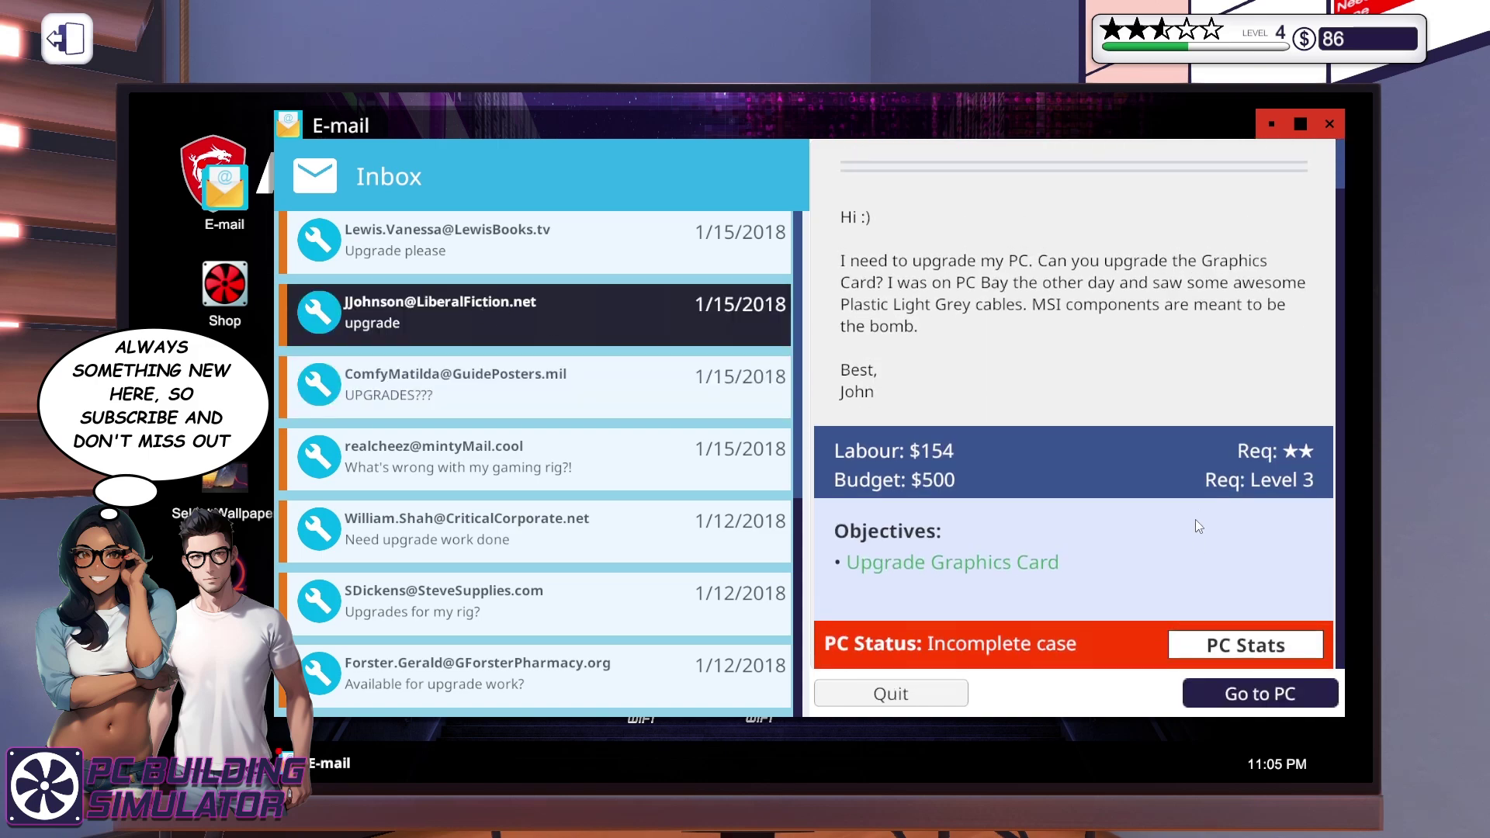
pyautogui.click(561, 245)
pyautogui.scroll(2, 617, 303)
pyautogui.click(575, 291)
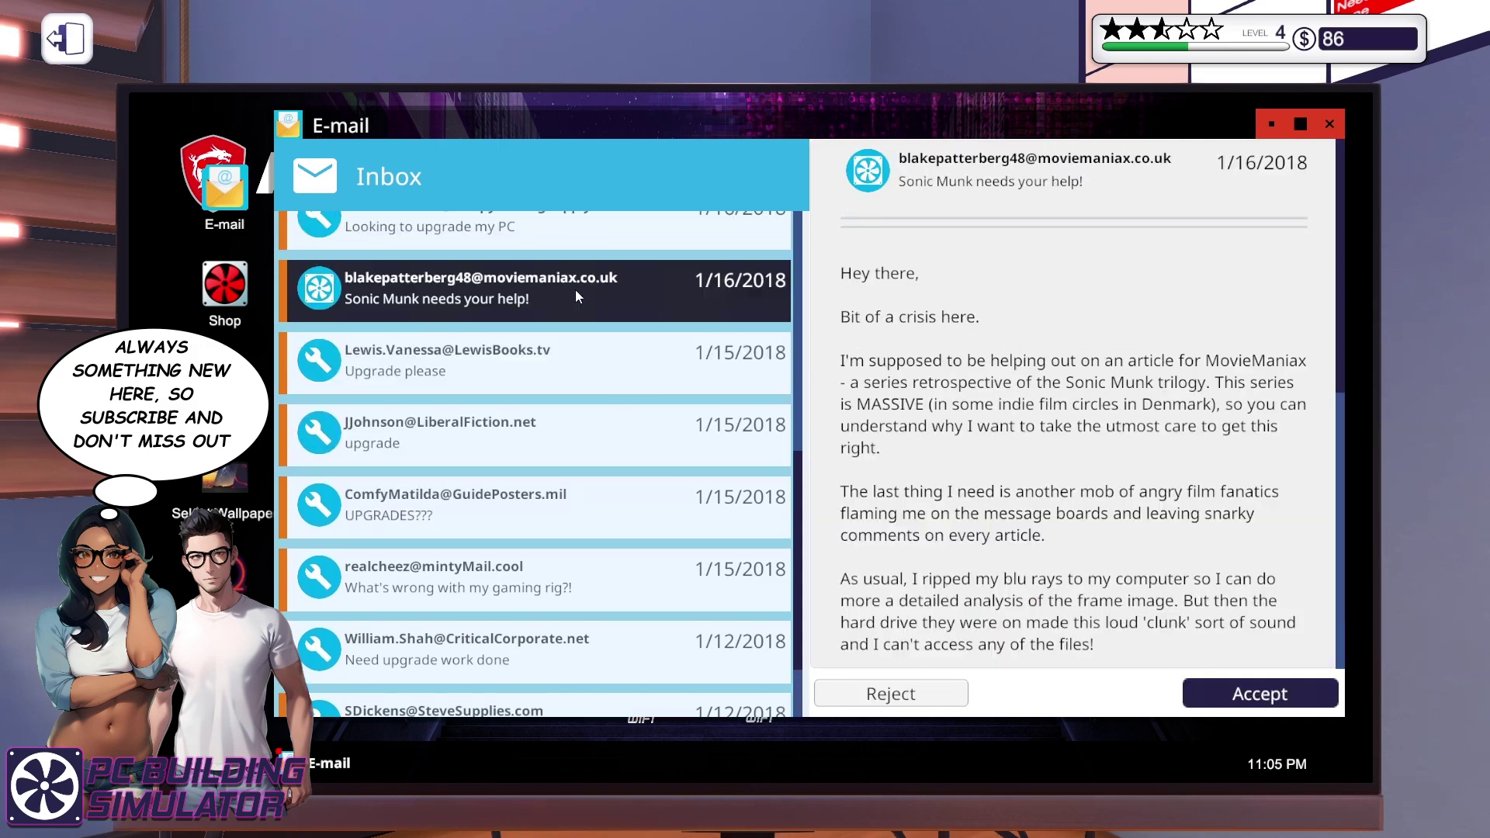
pyautogui.scroll(-3, 639, 362)
pyautogui.scroll(1, 639, 361)
pyautogui.scroll(-2, 583, 465)
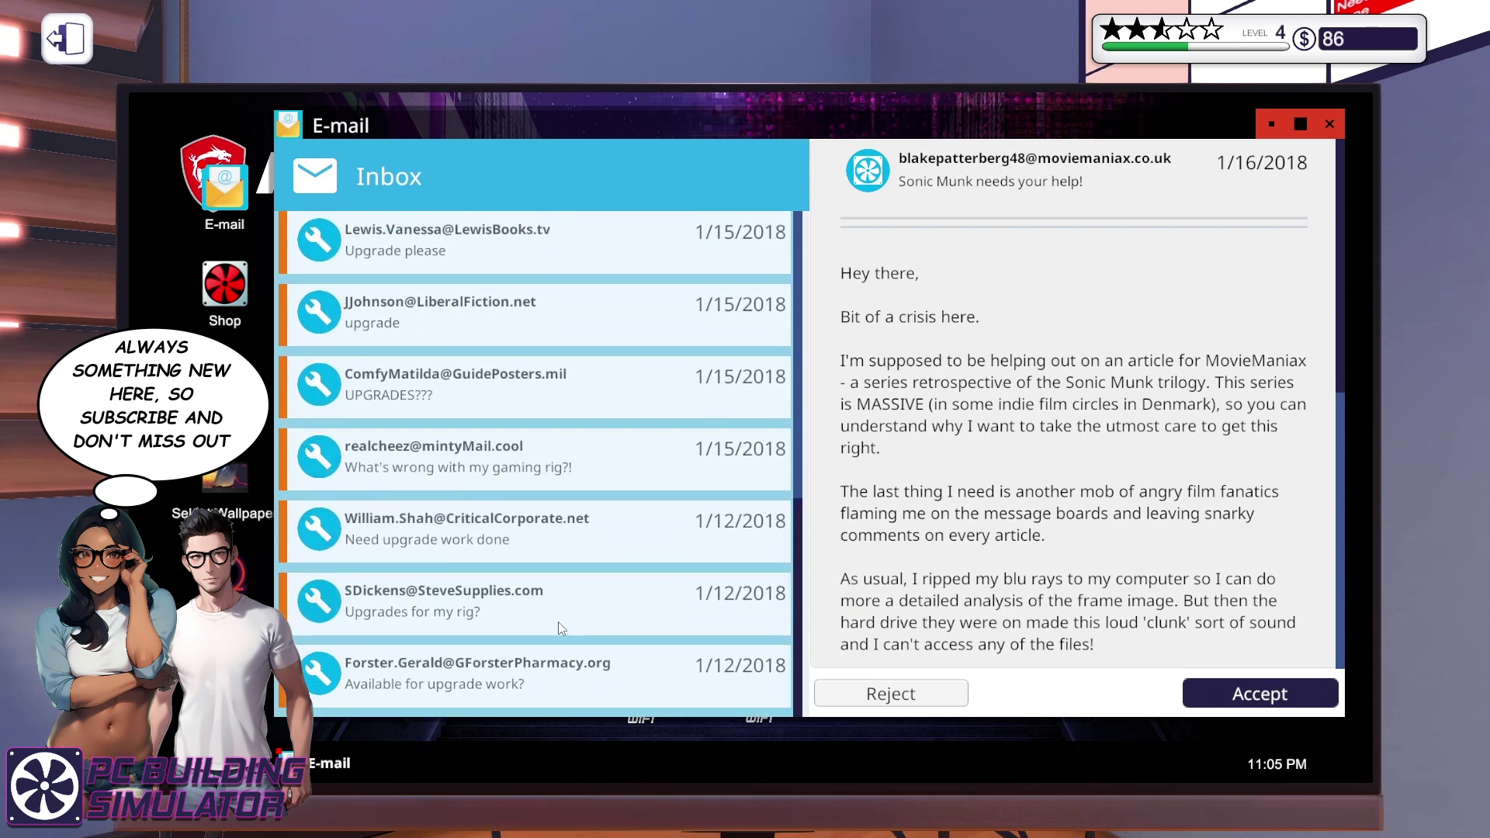
pyautogui.click(605, 707)
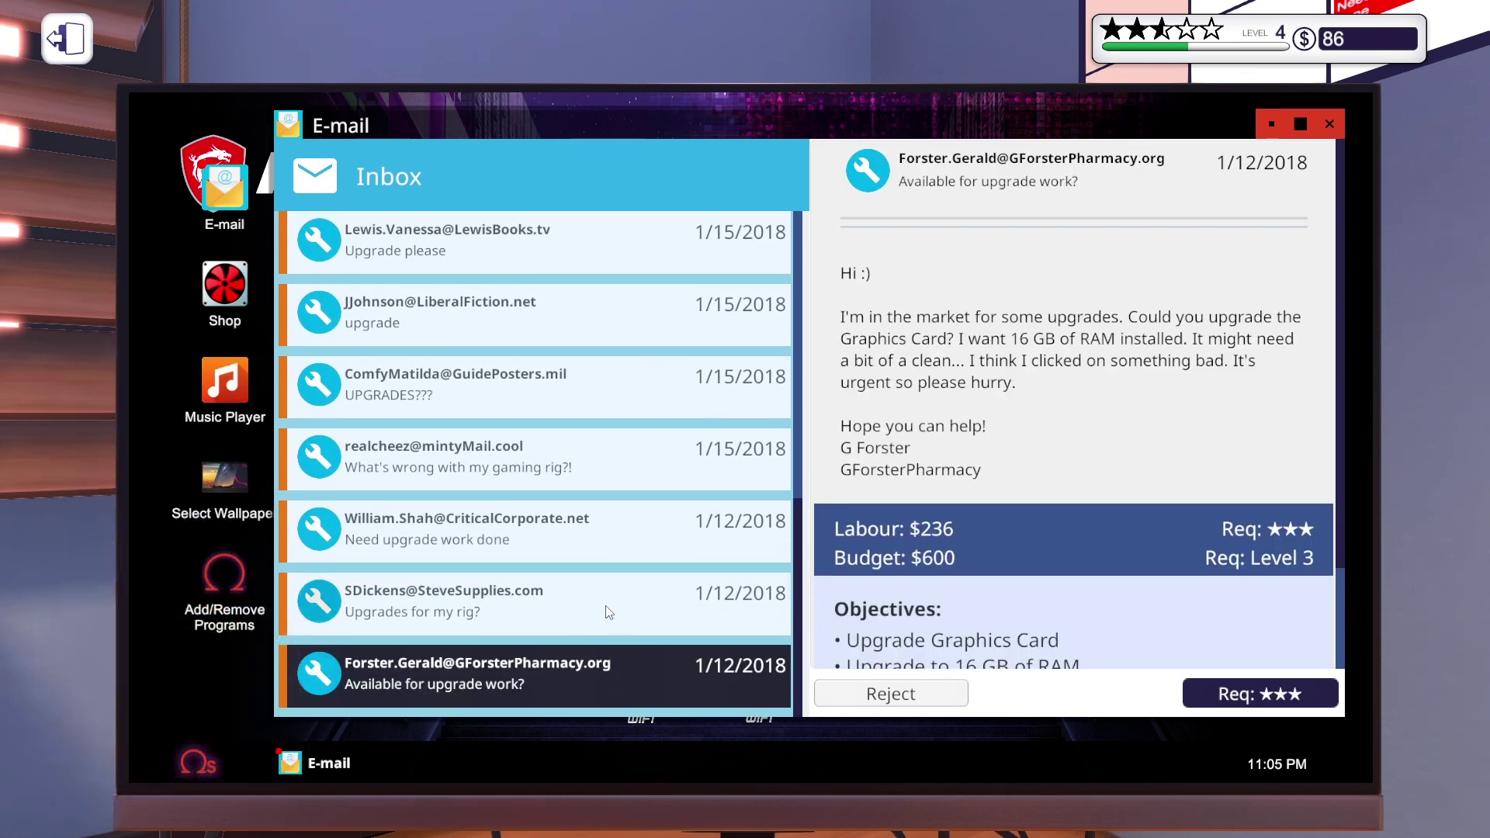
pyautogui.click(606, 612)
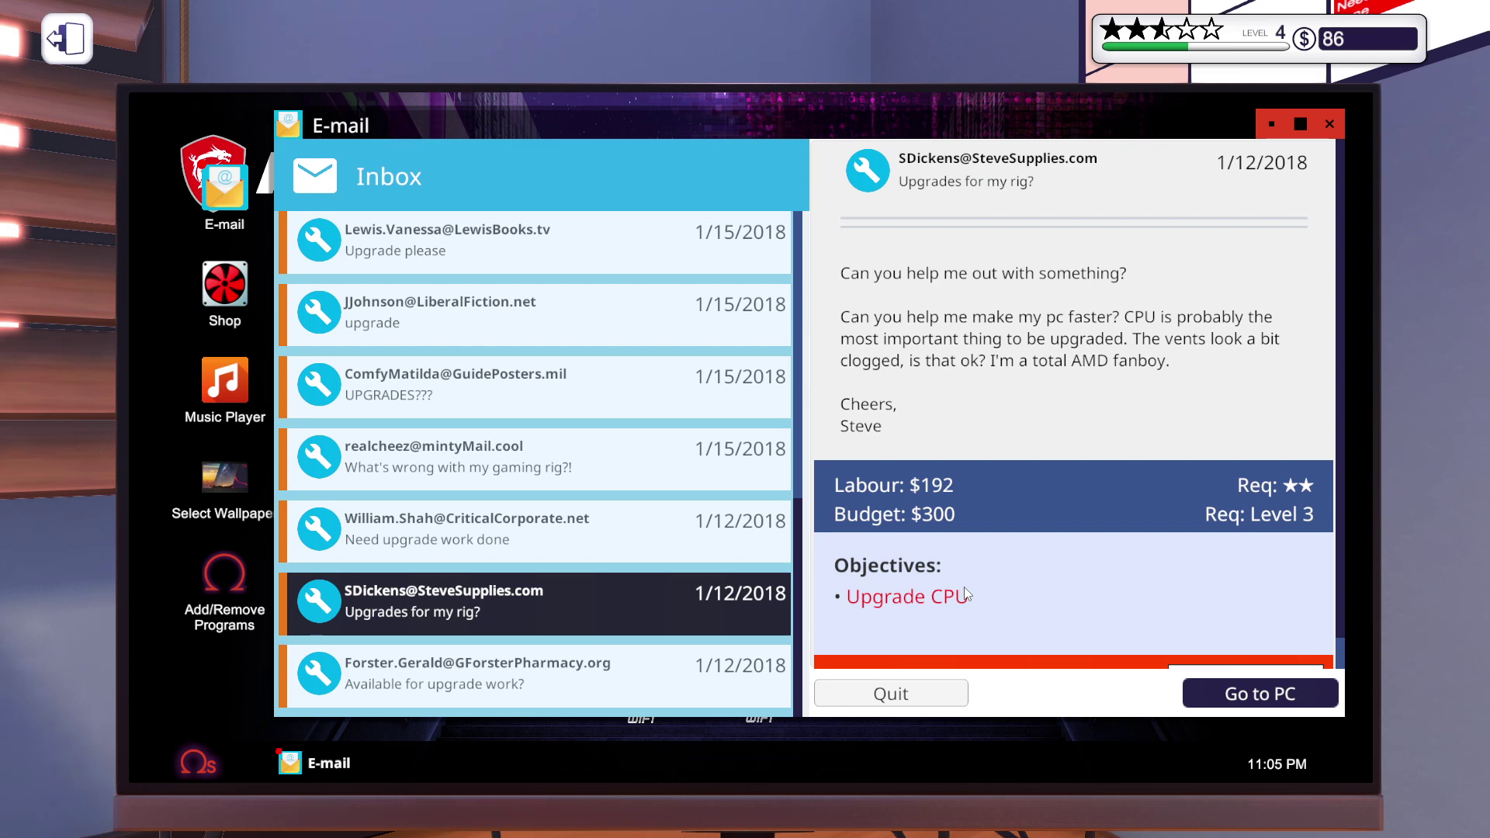
pyautogui.click(570, 542)
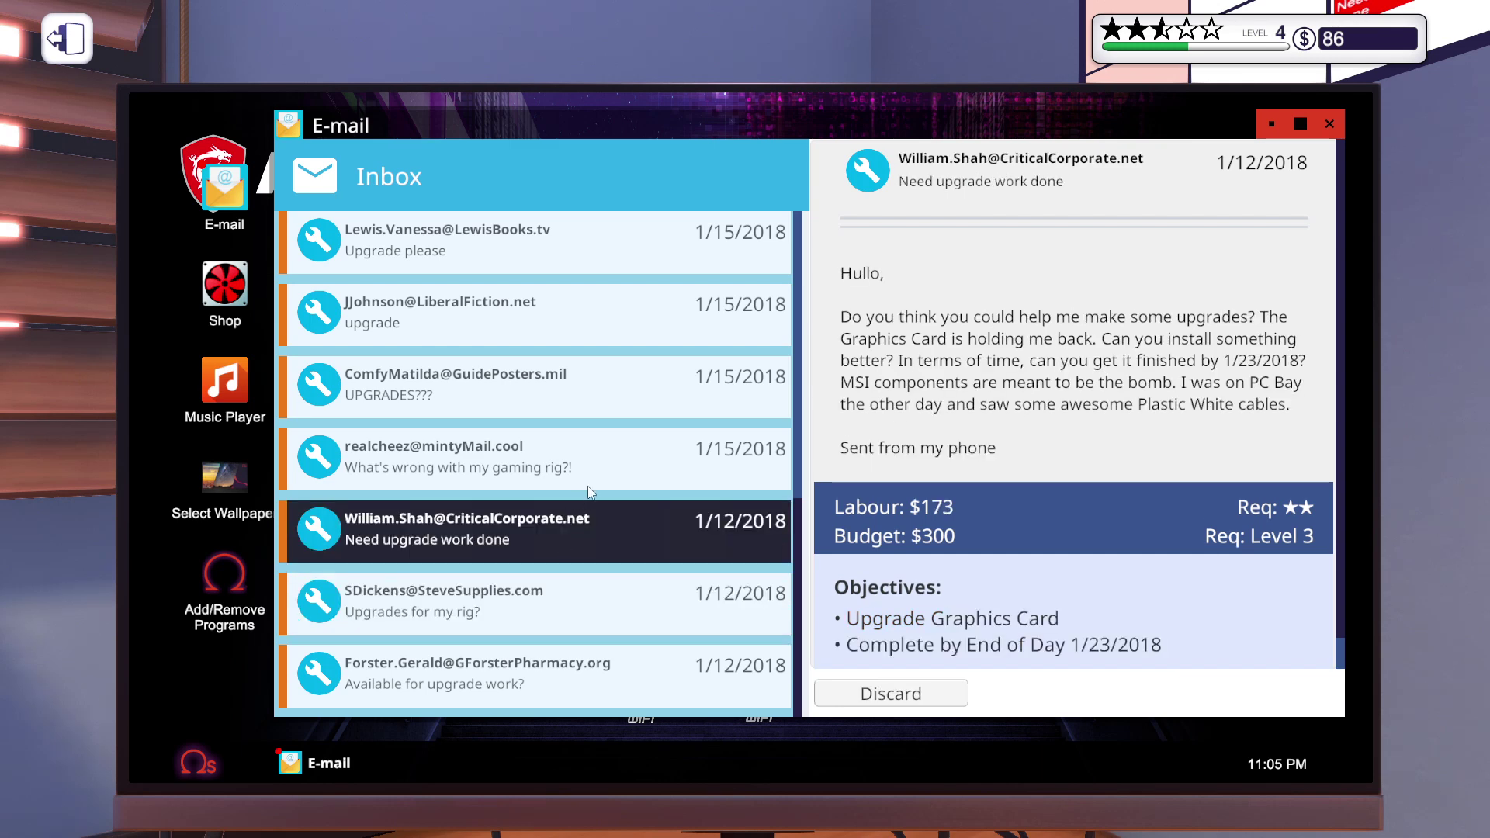
pyautogui.scroll(-2, 993, 614)
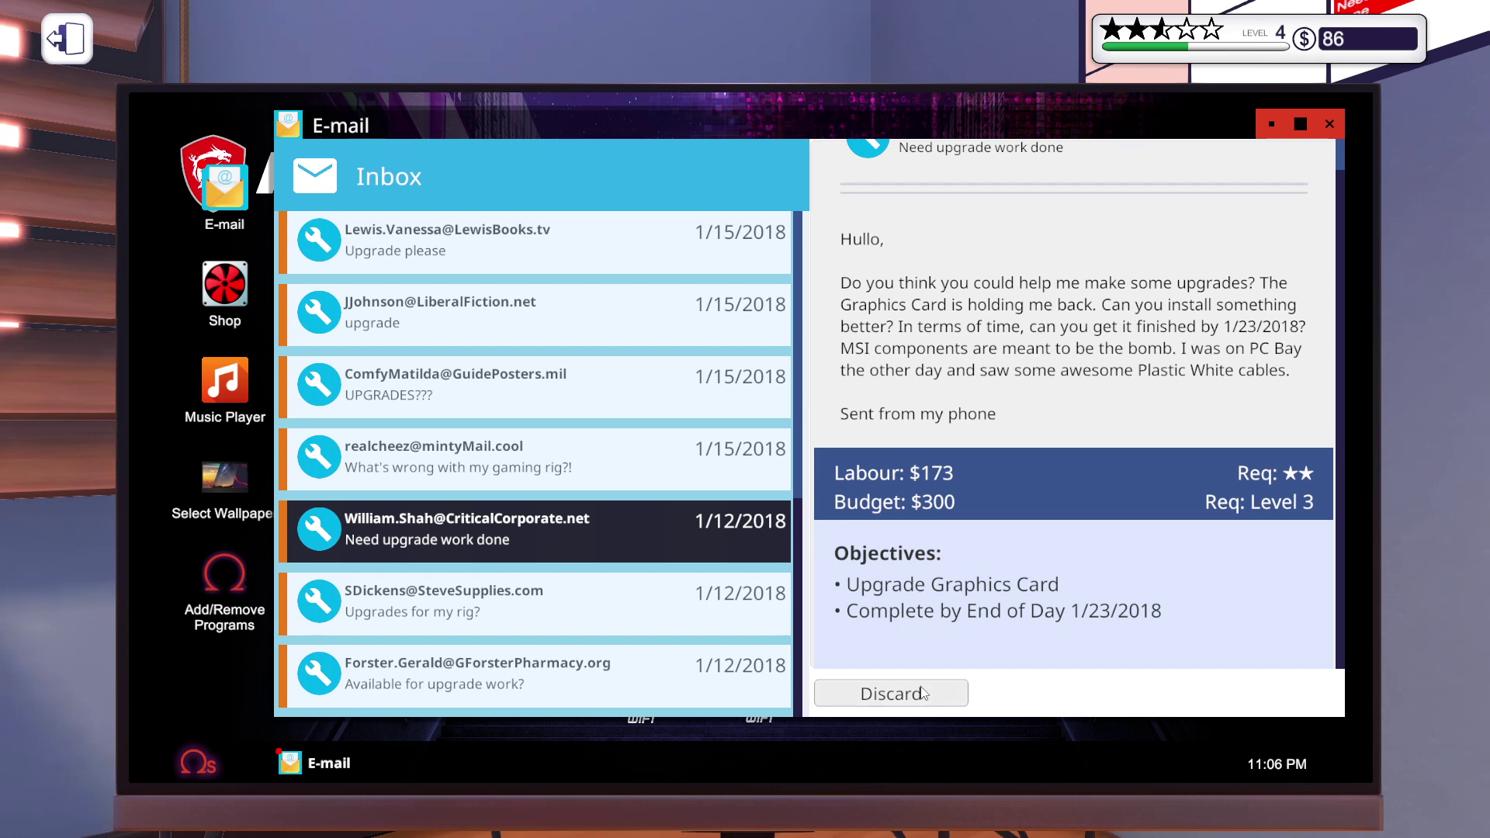
pyautogui.click(596, 538)
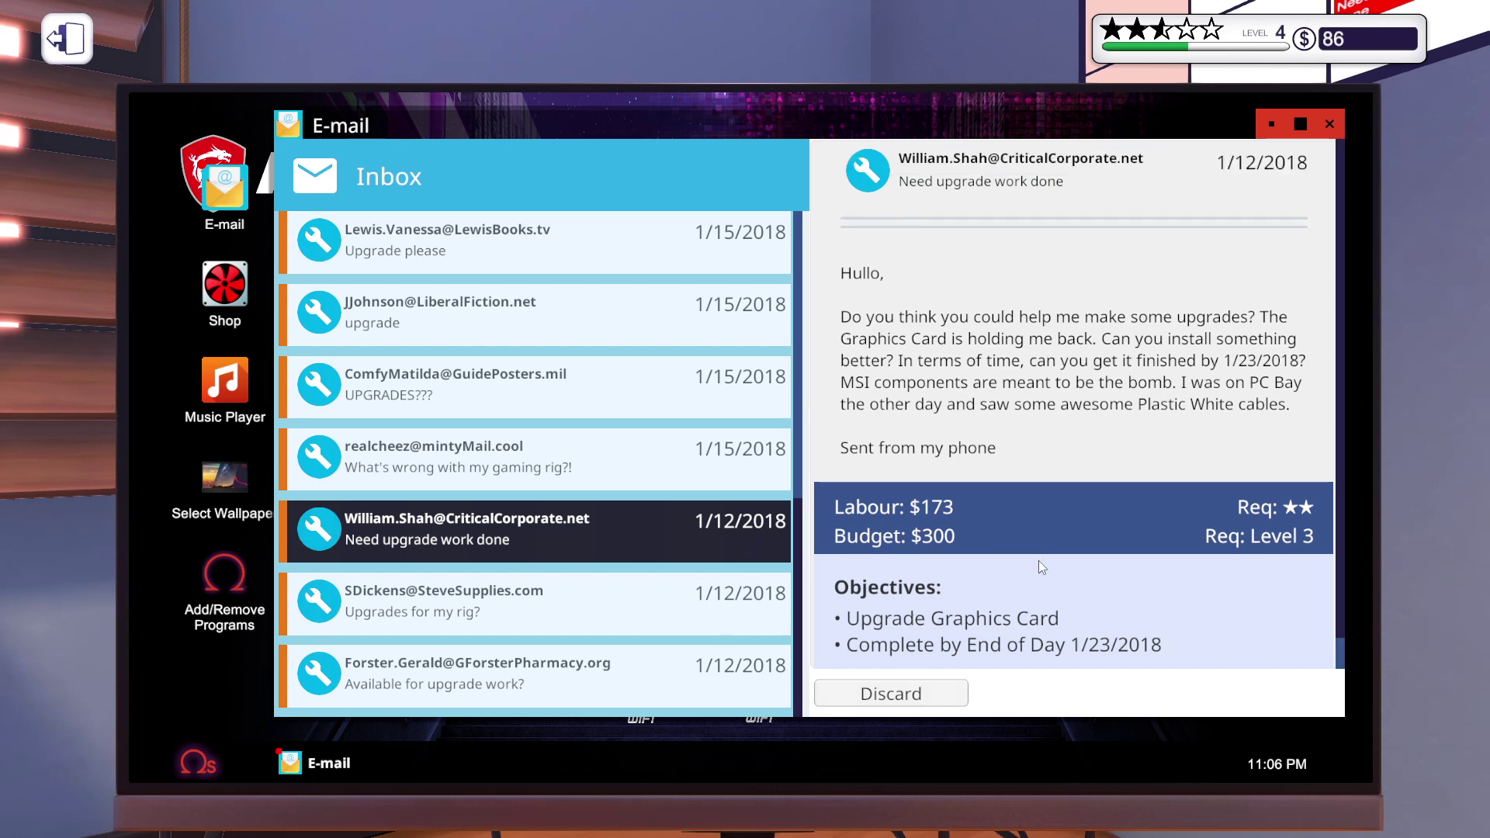
pyautogui.scroll(-1, 1023, 533)
pyautogui.scroll(-1, 879, 332)
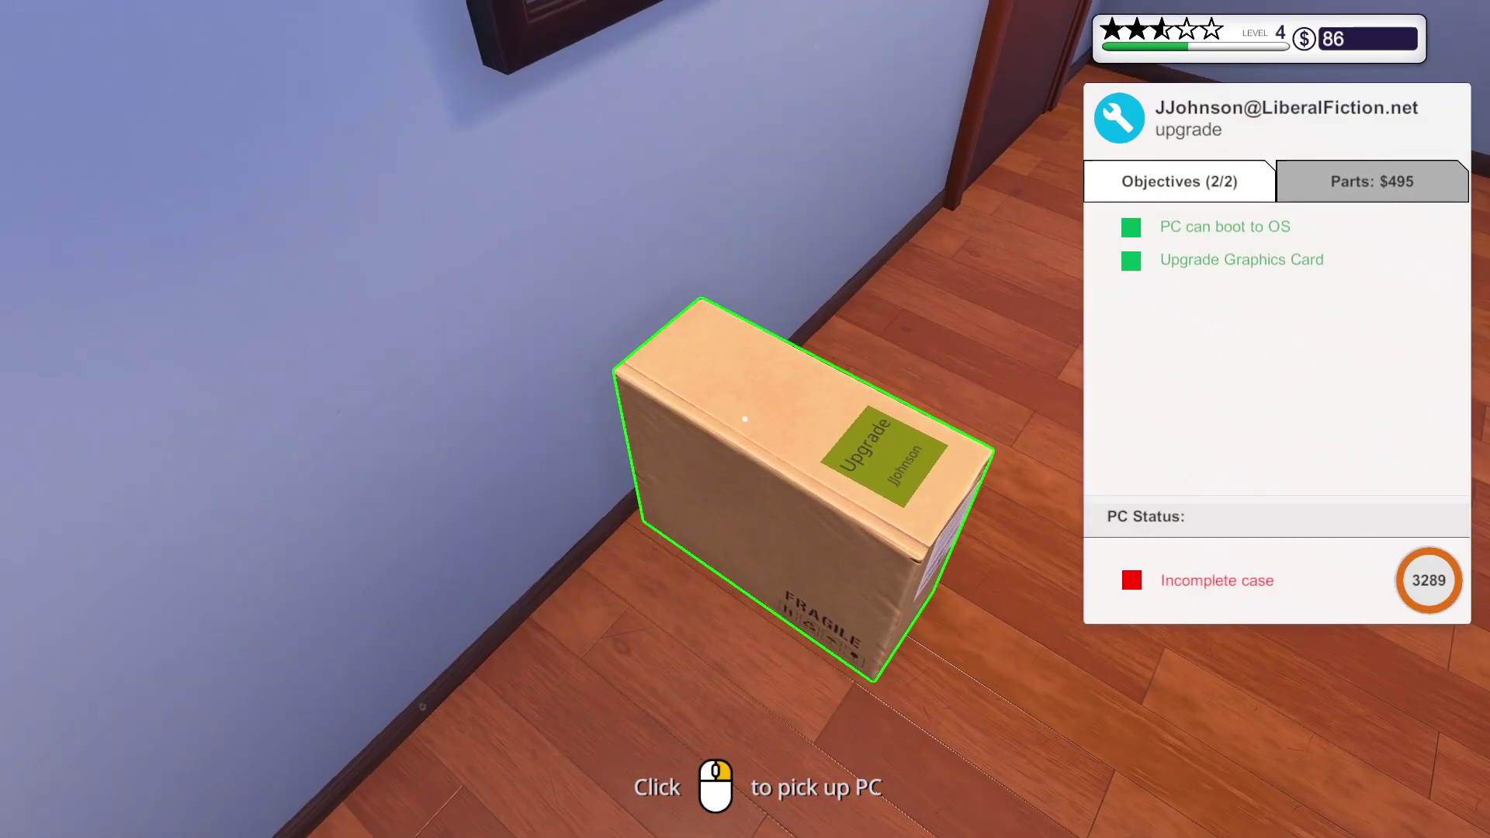
pyautogui.click(745, 420)
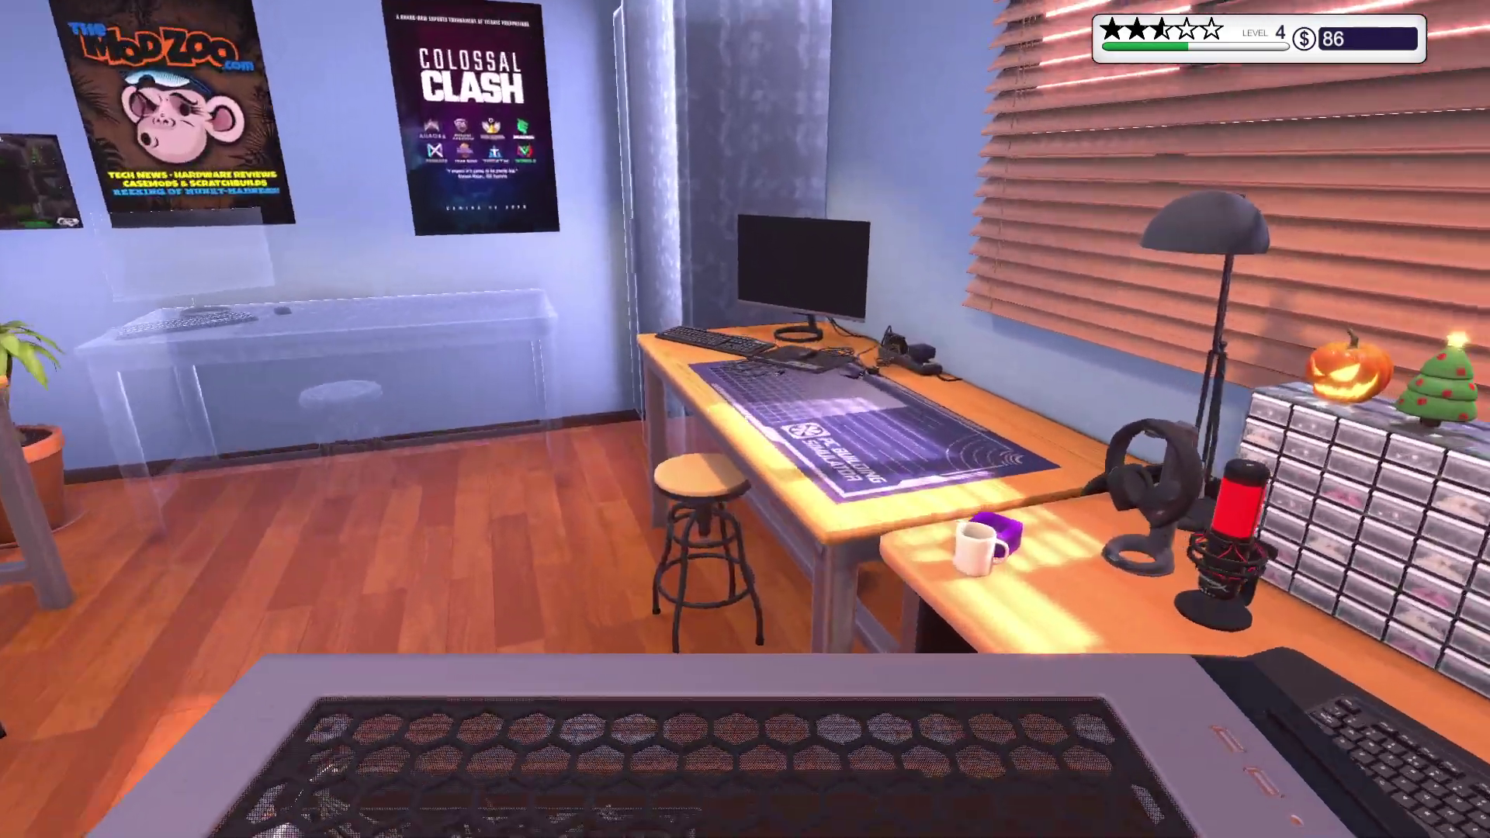
# - Set the PC on the bench and fit the PCI lock onto the back of the case
pyautogui.click(746, 419)
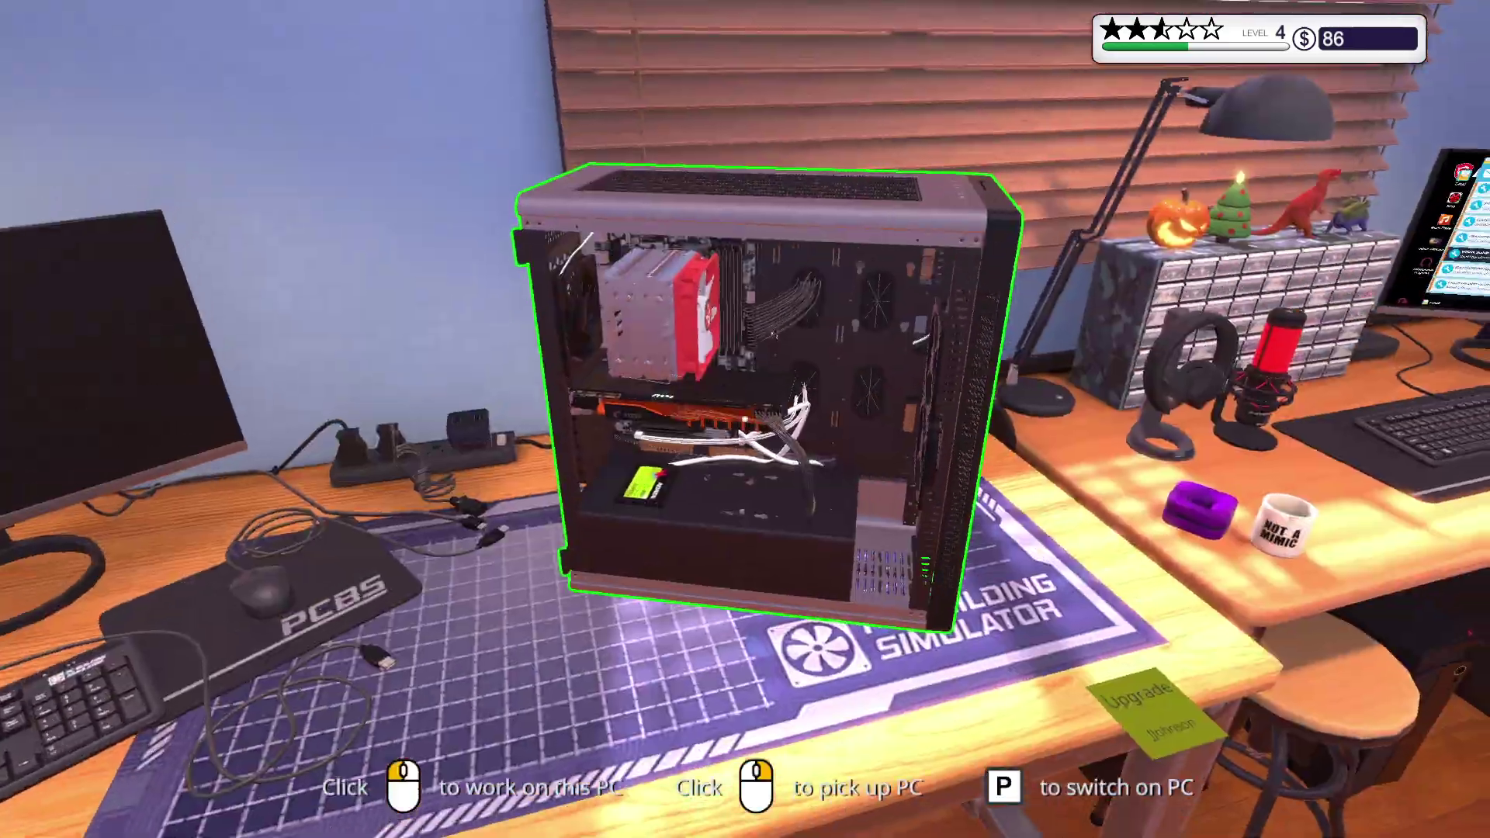
pyautogui.click(745, 420)
pyautogui.click(512, 772)
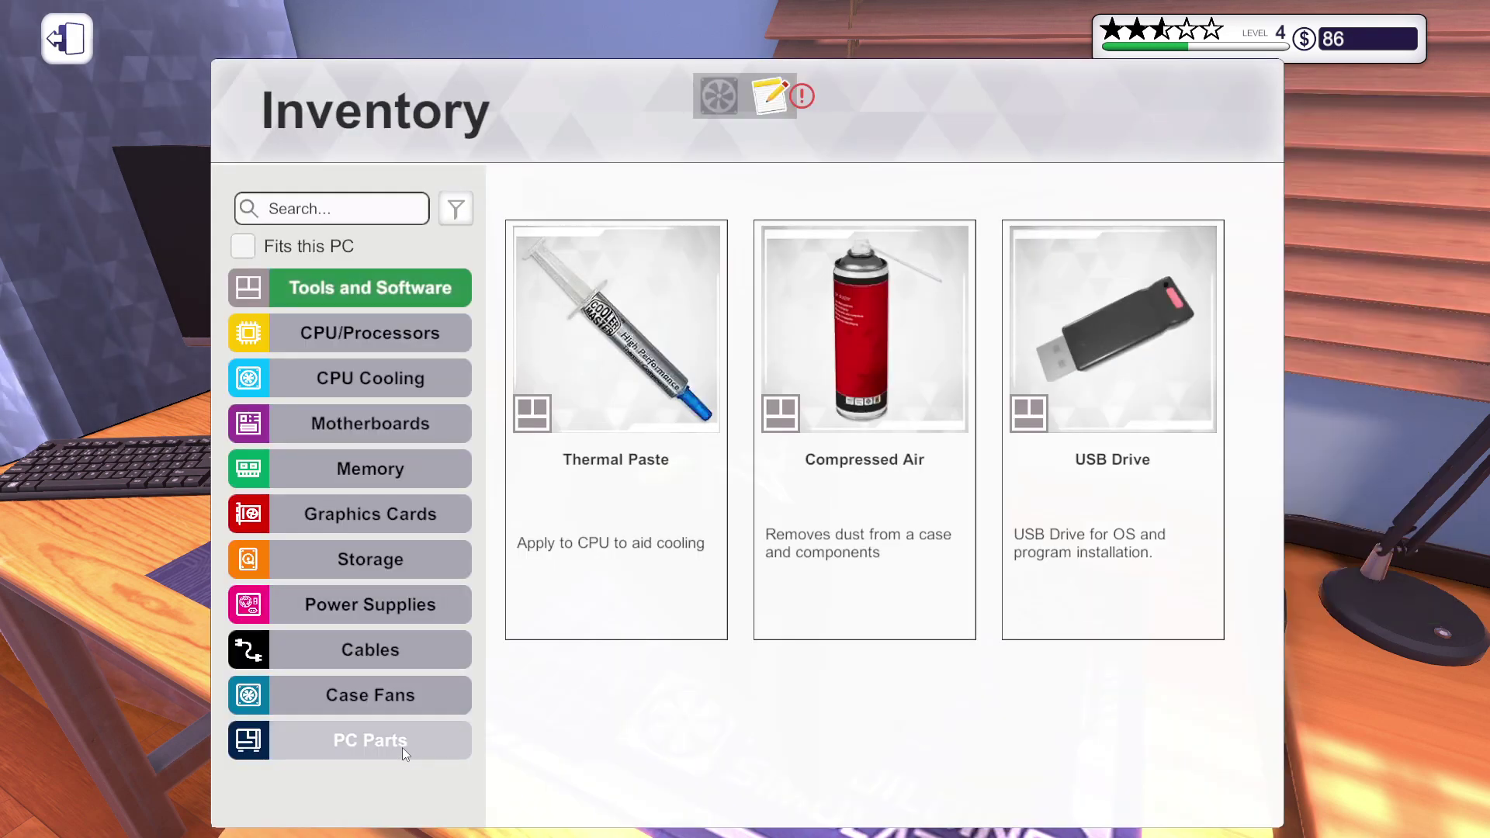
pyautogui.click(379, 741)
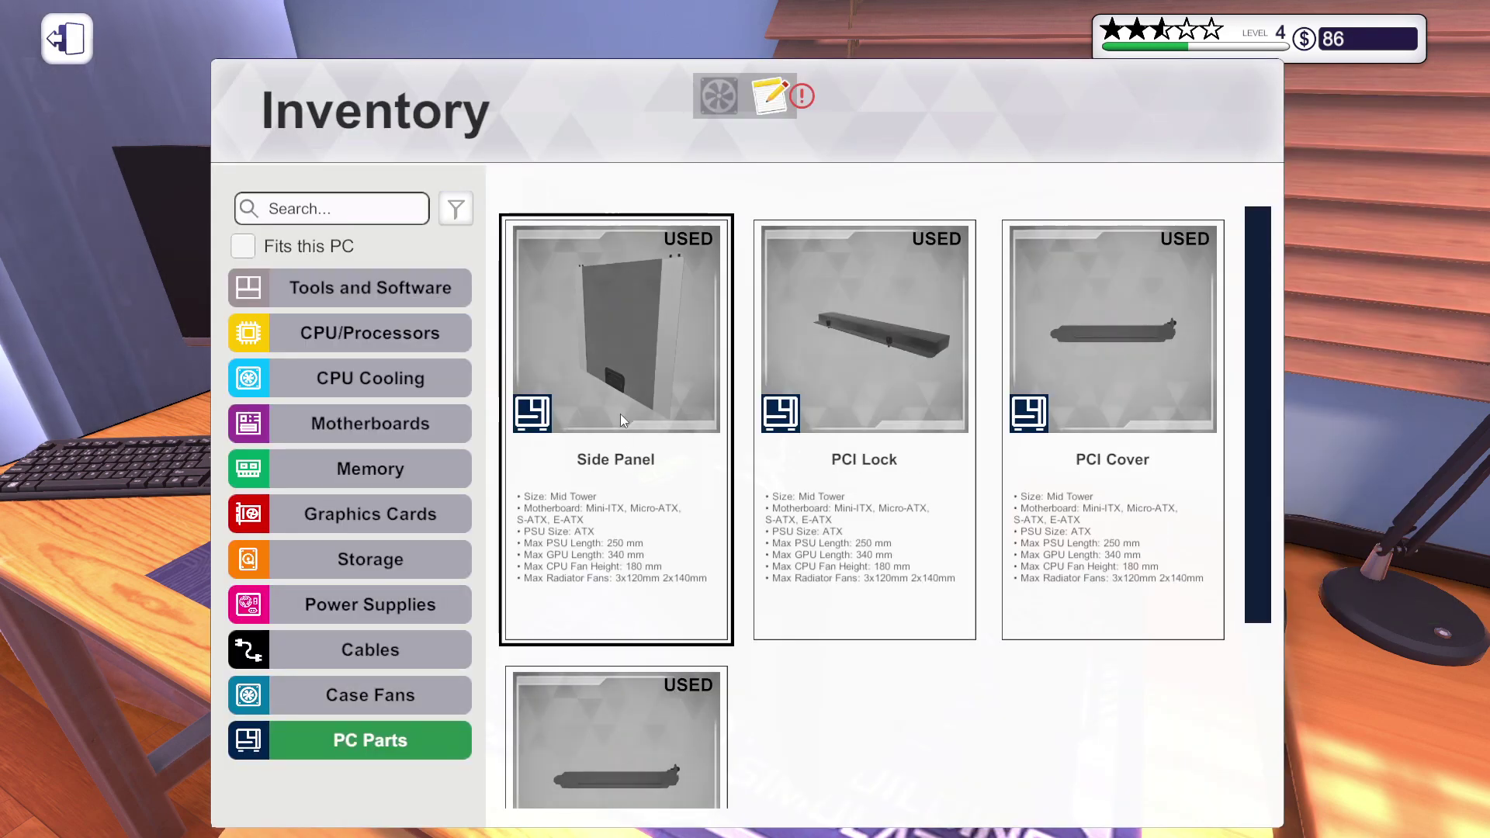
pyautogui.click(864, 373)
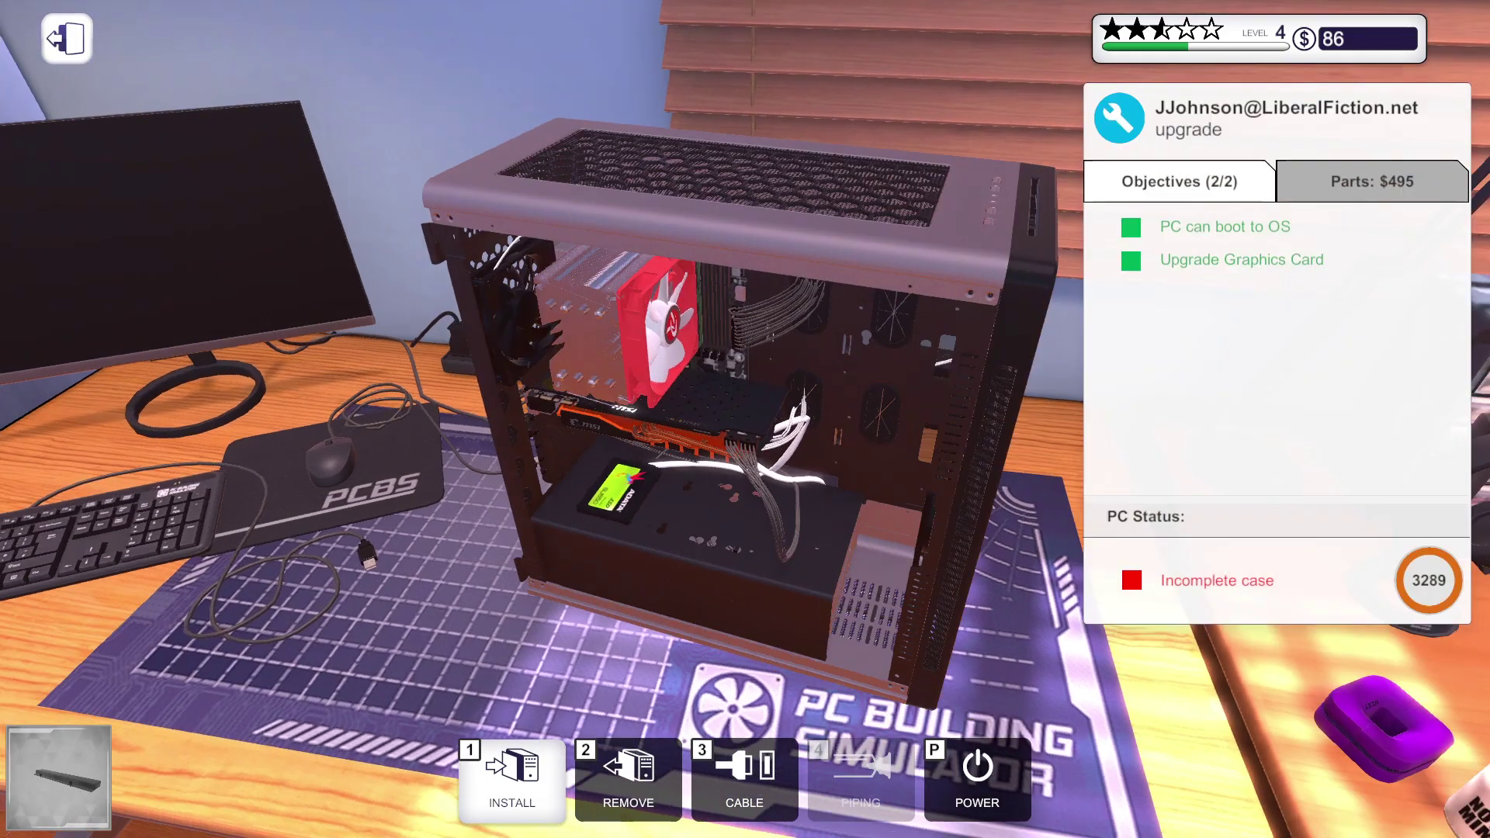
pyautogui.moveTo(745, 419); pyautogui.dragTo(467, 419)
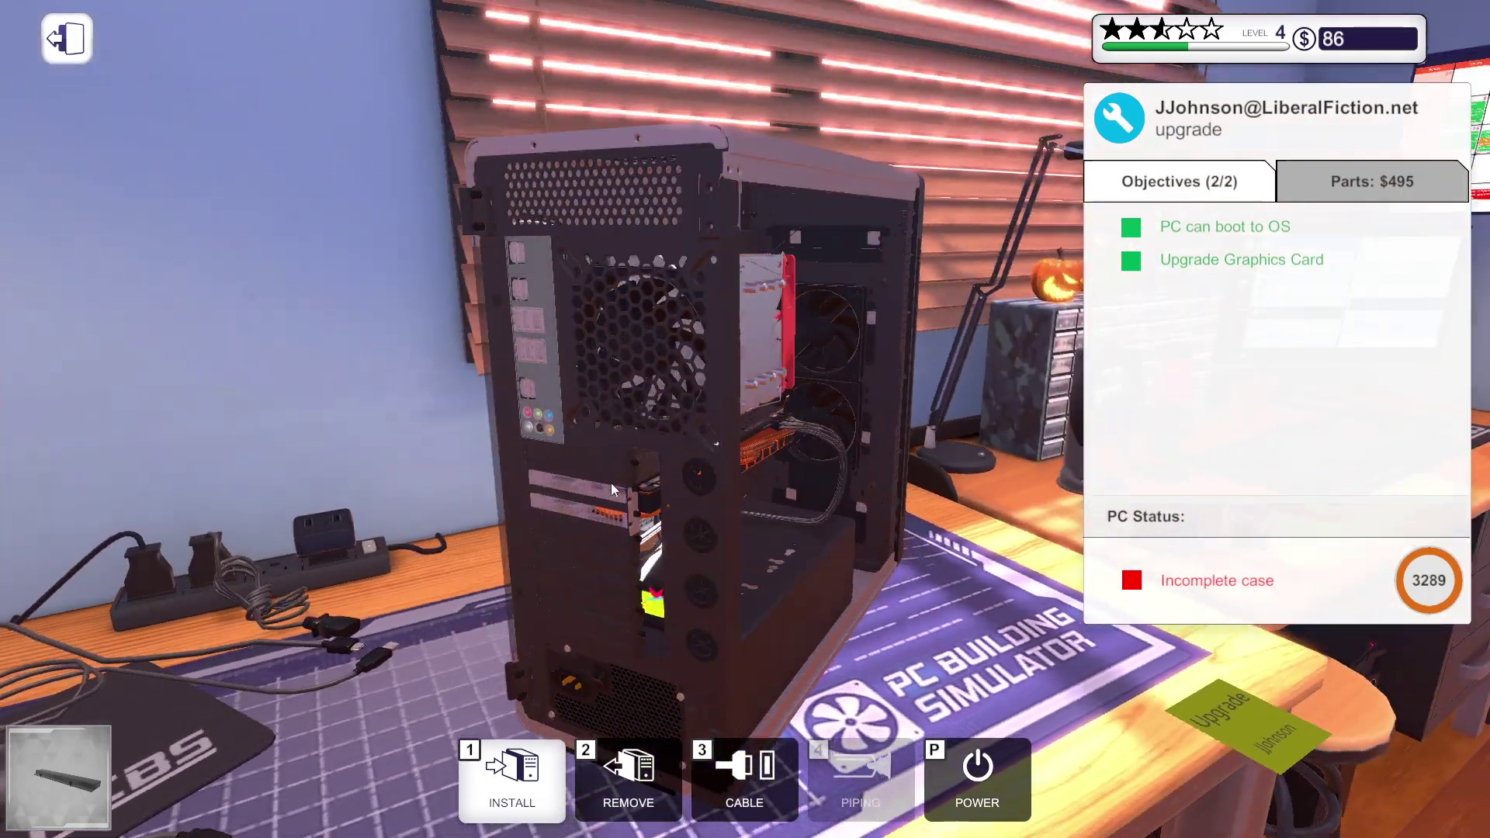
pyautogui.click(647, 514)
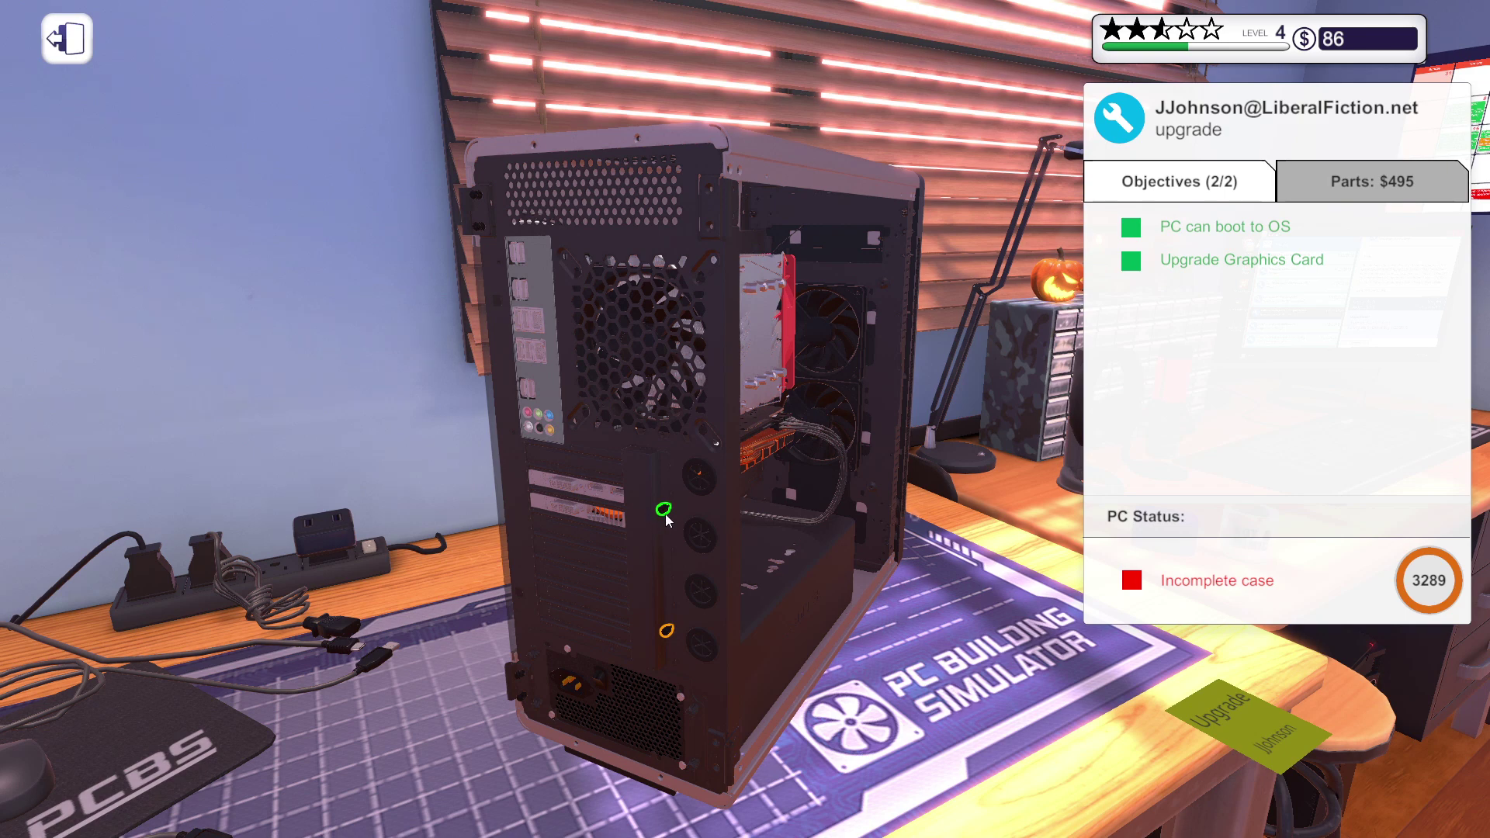
# - Fit the side panel, fasten its upper and lower screws, and pick up the PC
pyautogui.click(670, 637)
pyautogui.click(513, 774)
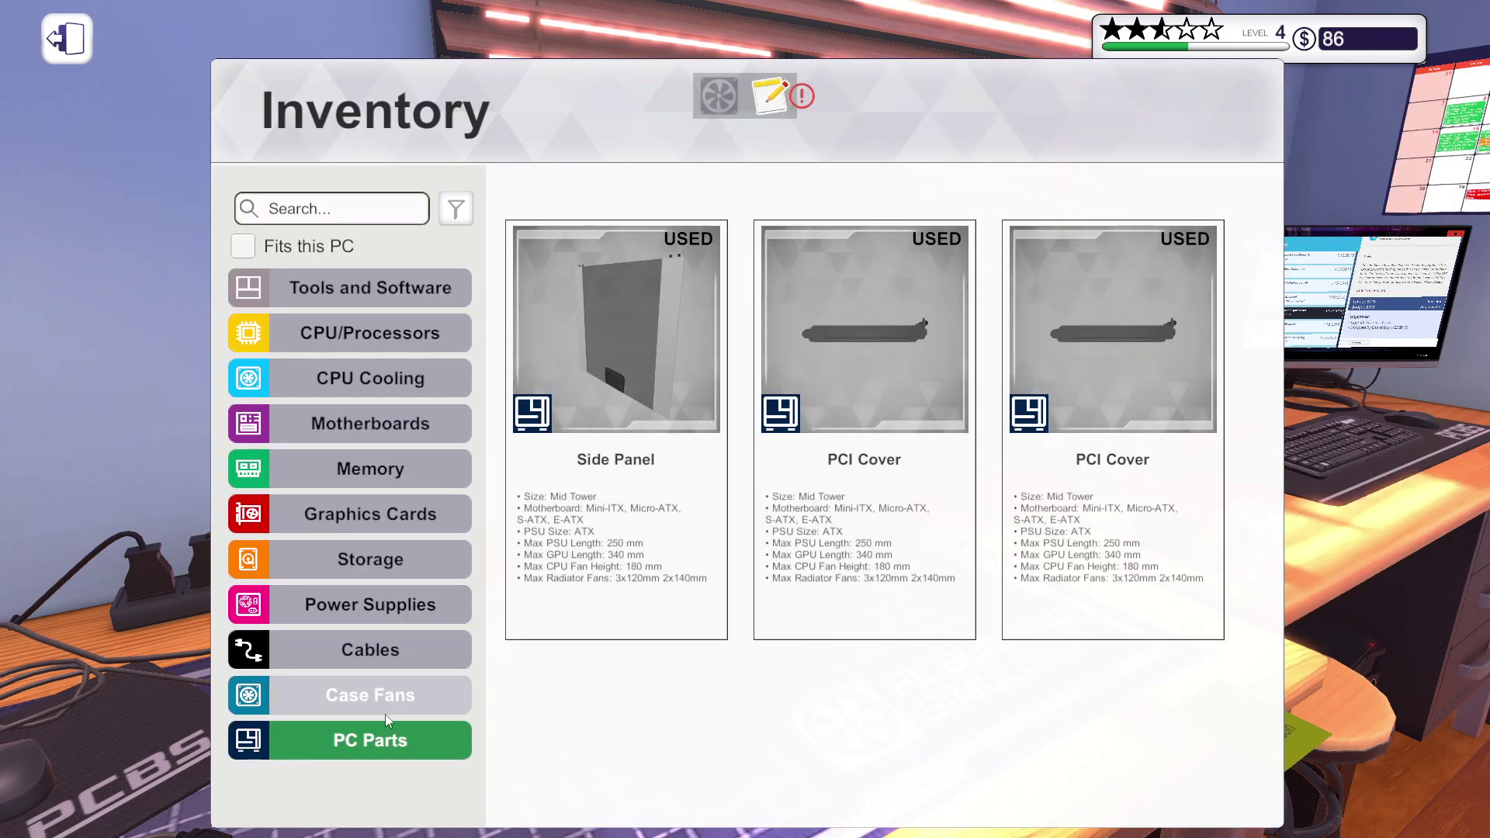
pyautogui.click(660, 337)
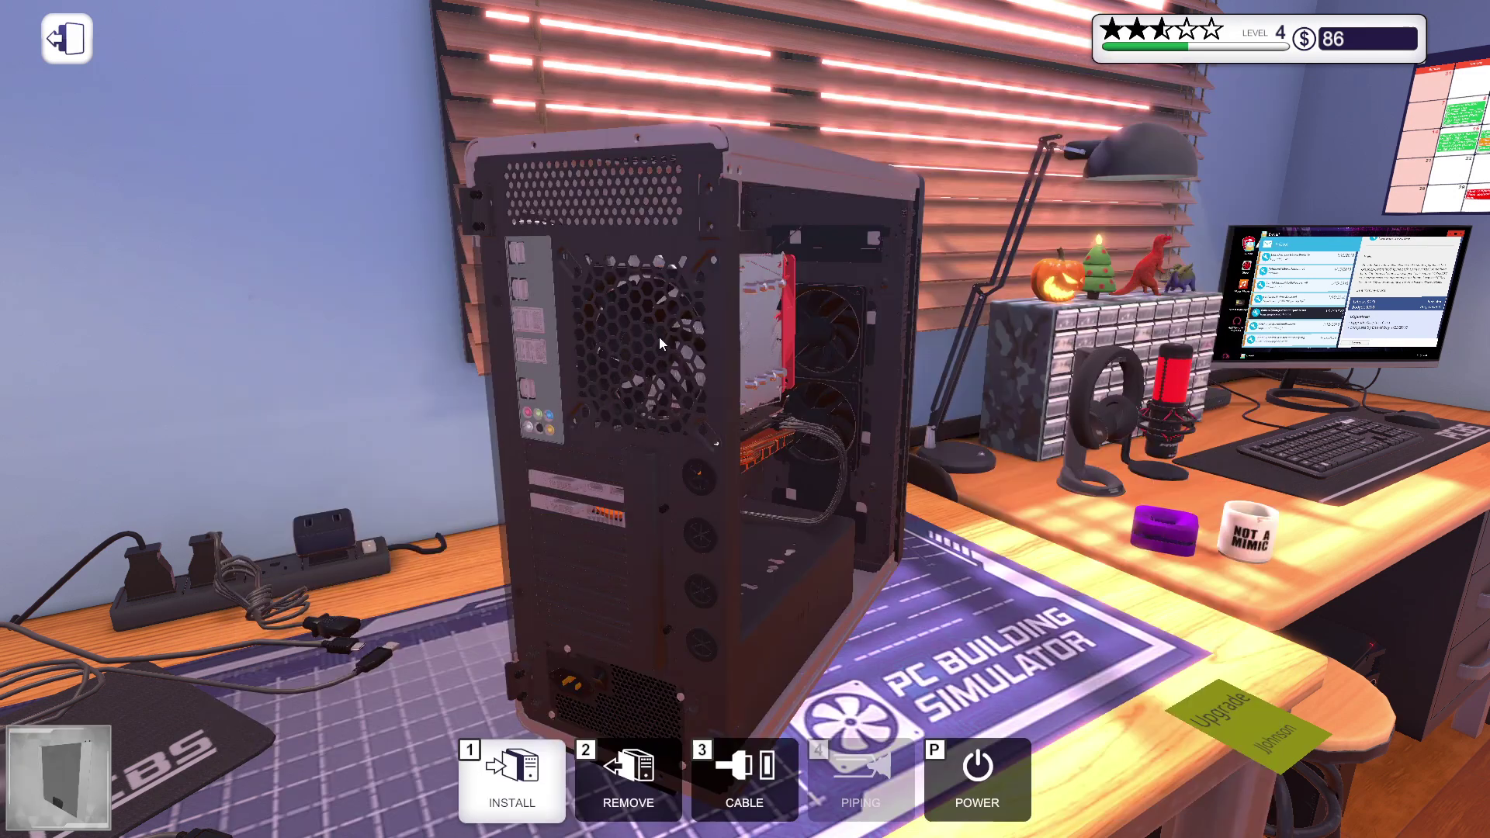
pyautogui.click(767, 407)
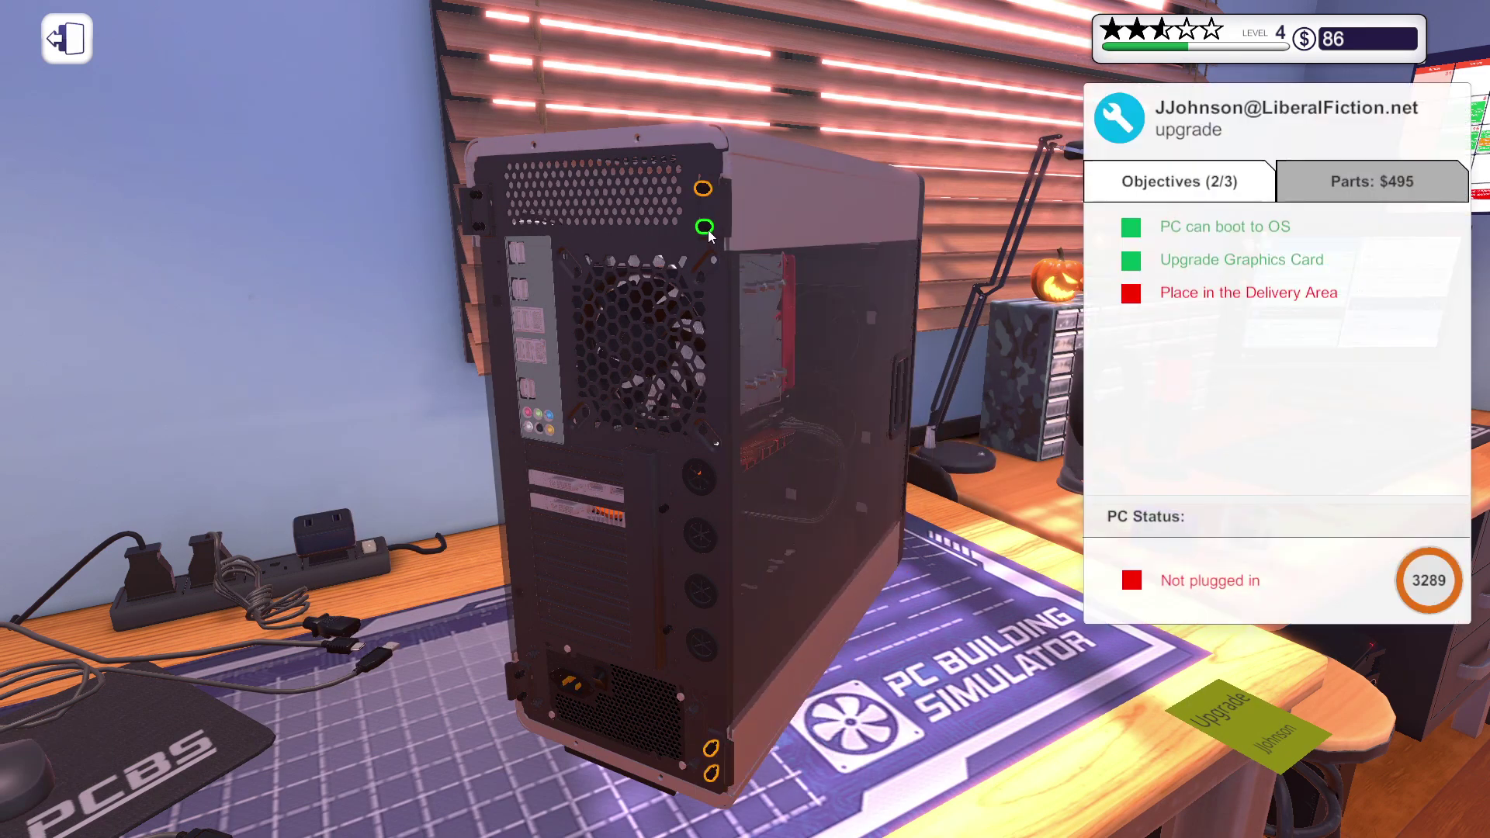
pyautogui.click(703, 198)
pyautogui.click(715, 751)
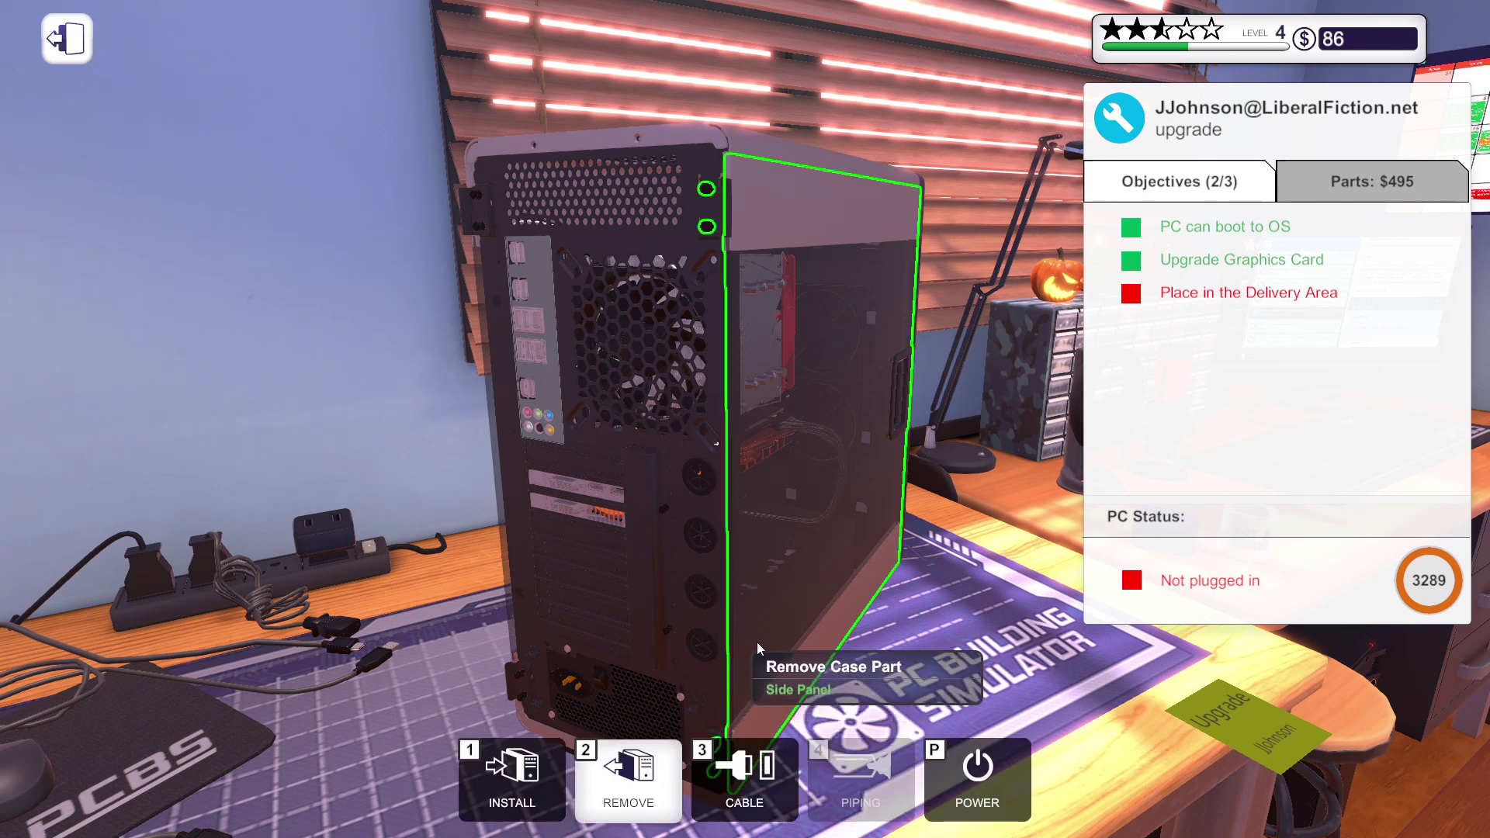
pyautogui.press('Escape')
pyautogui.rightClick(746, 419)
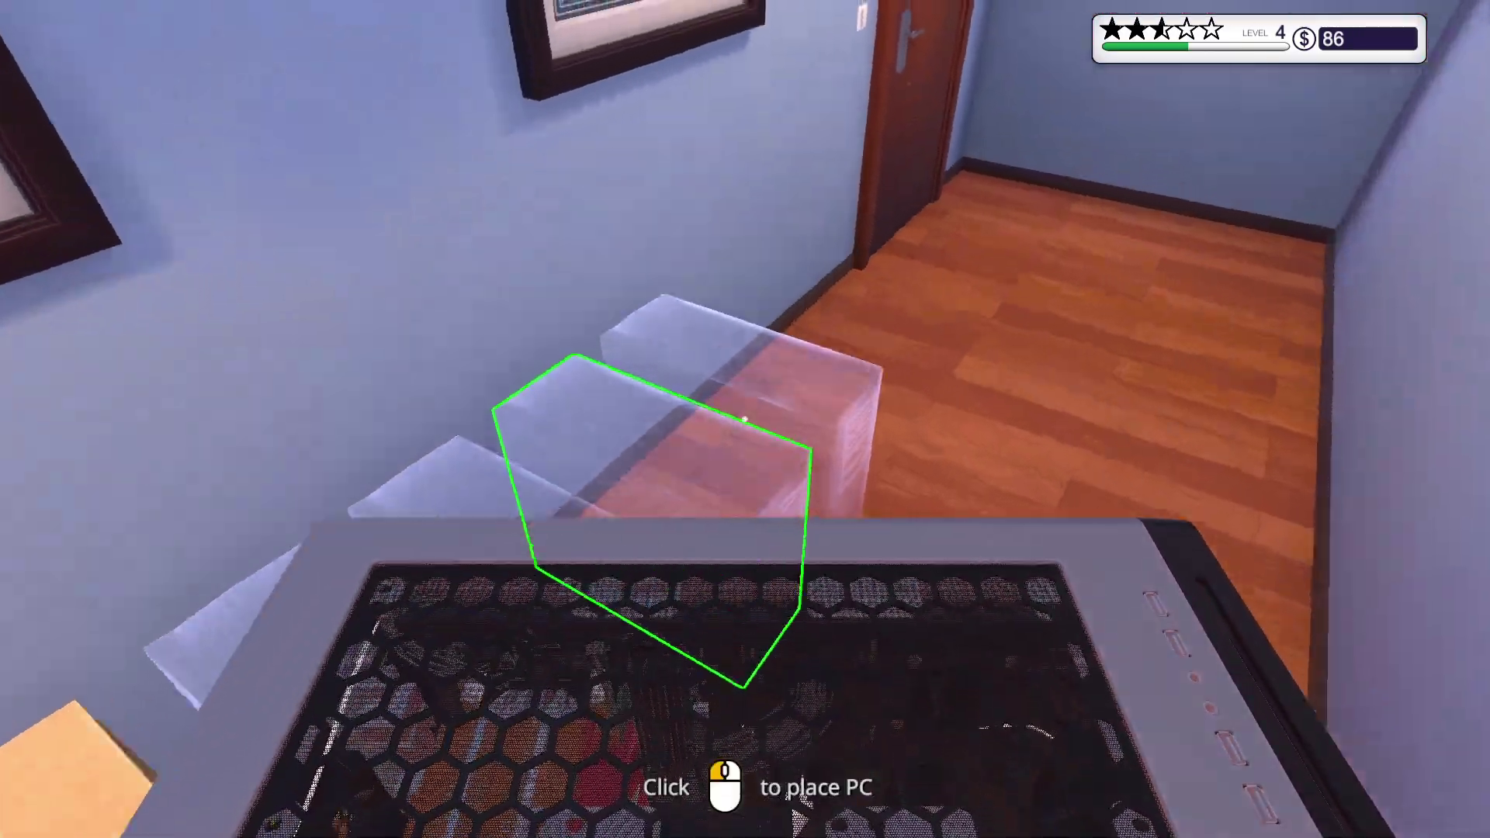
# - Drop JJohnson's PC in the delivery area and read the graphics card upgrade request
pyautogui.click(745, 419)
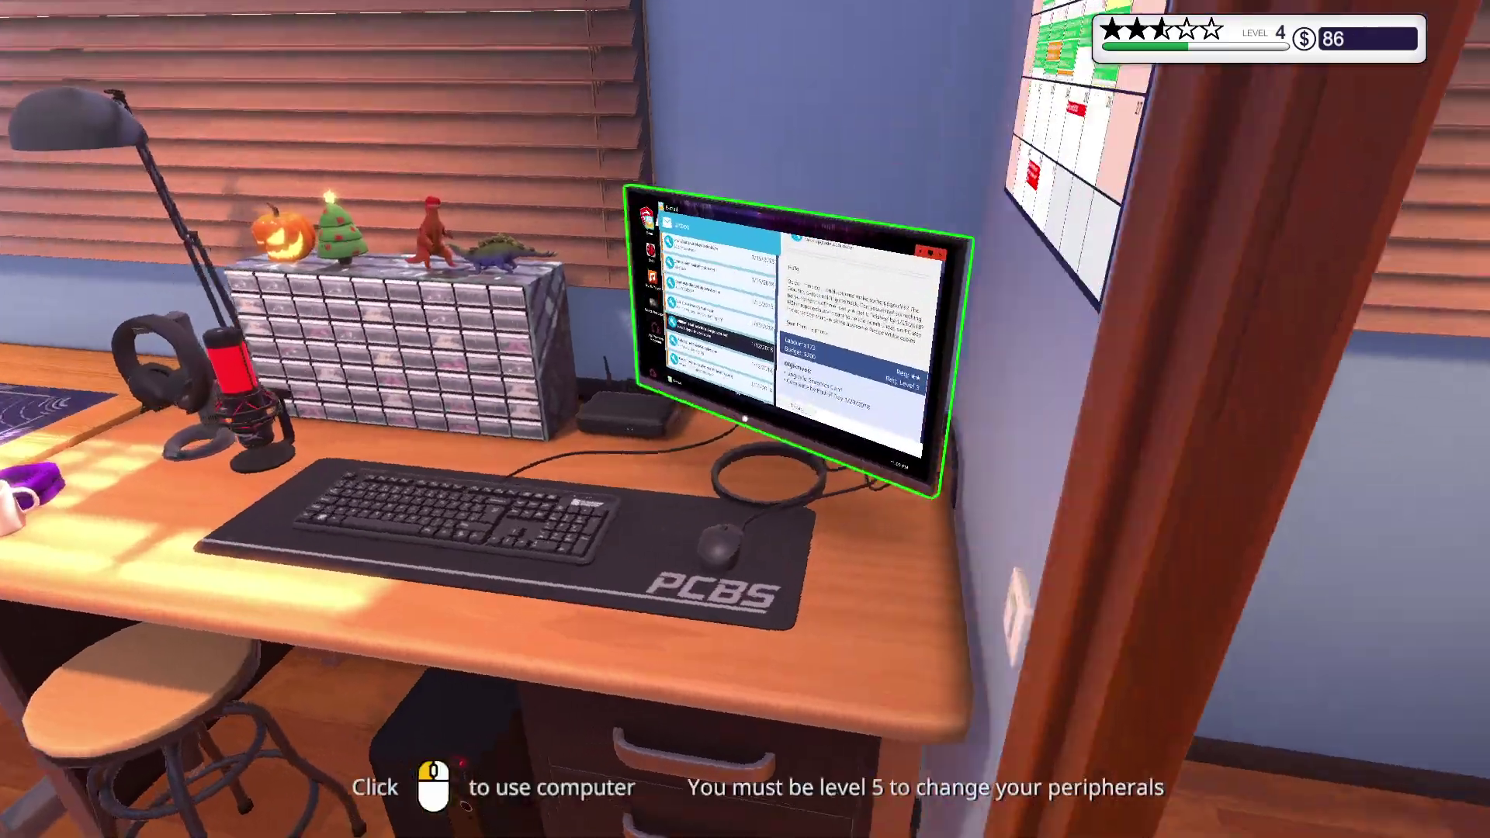
pyautogui.click(745, 419)
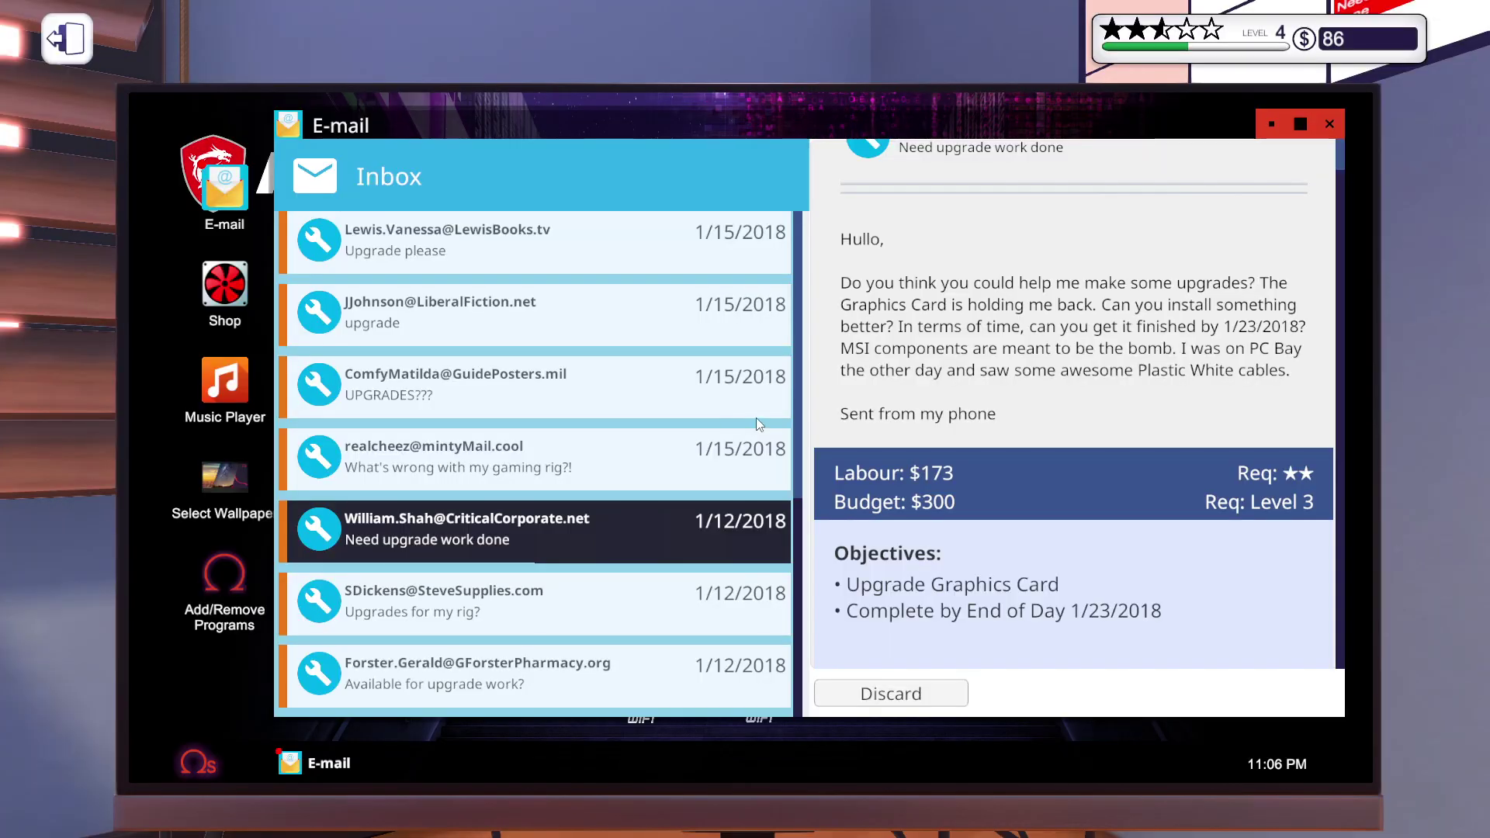
pyautogui.click(578, 489)
pyautogui.click(574, 532)
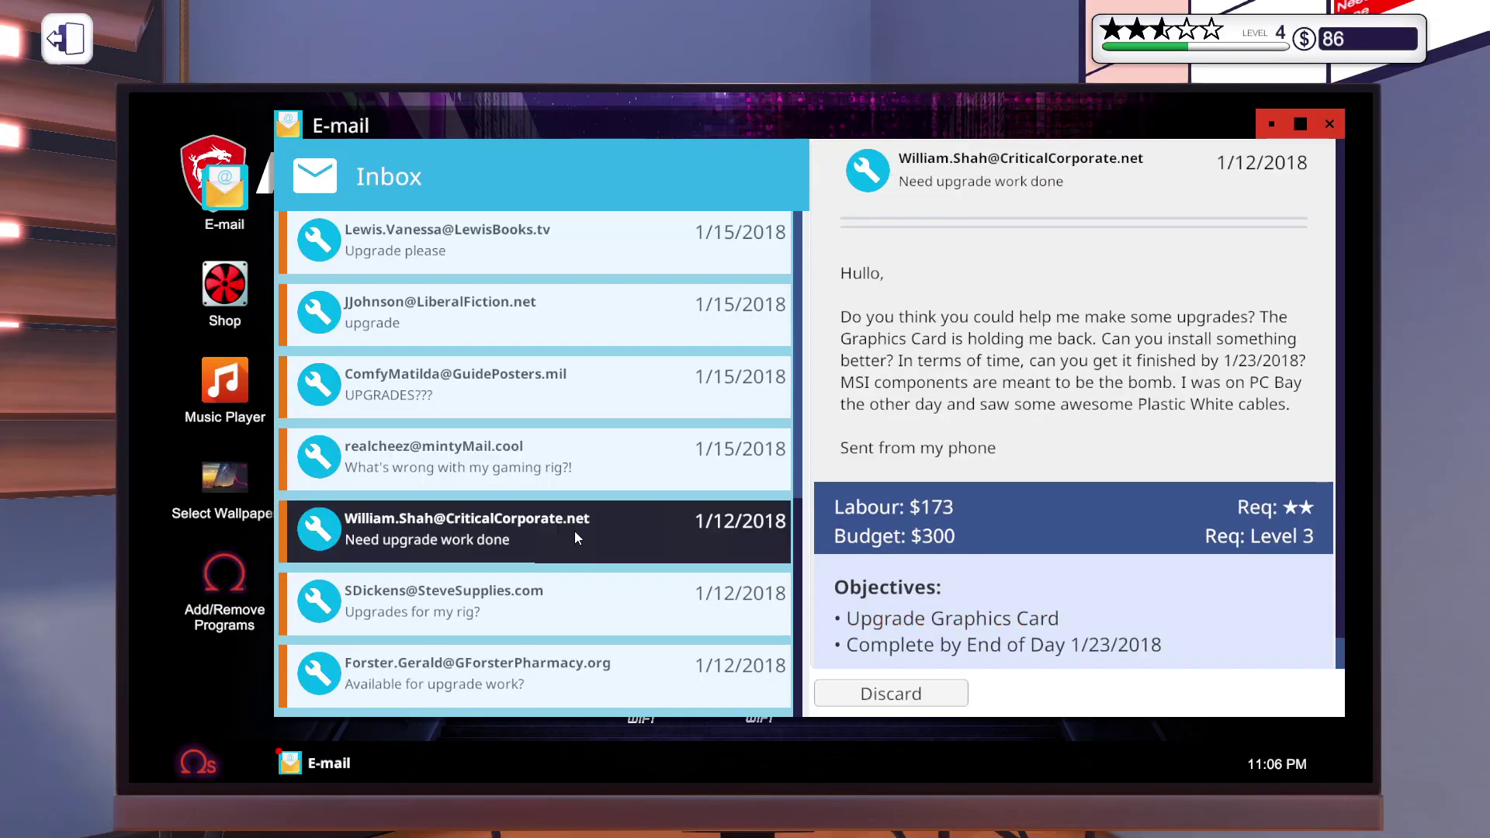
pyautogui.scroll(-2, 944, 564)
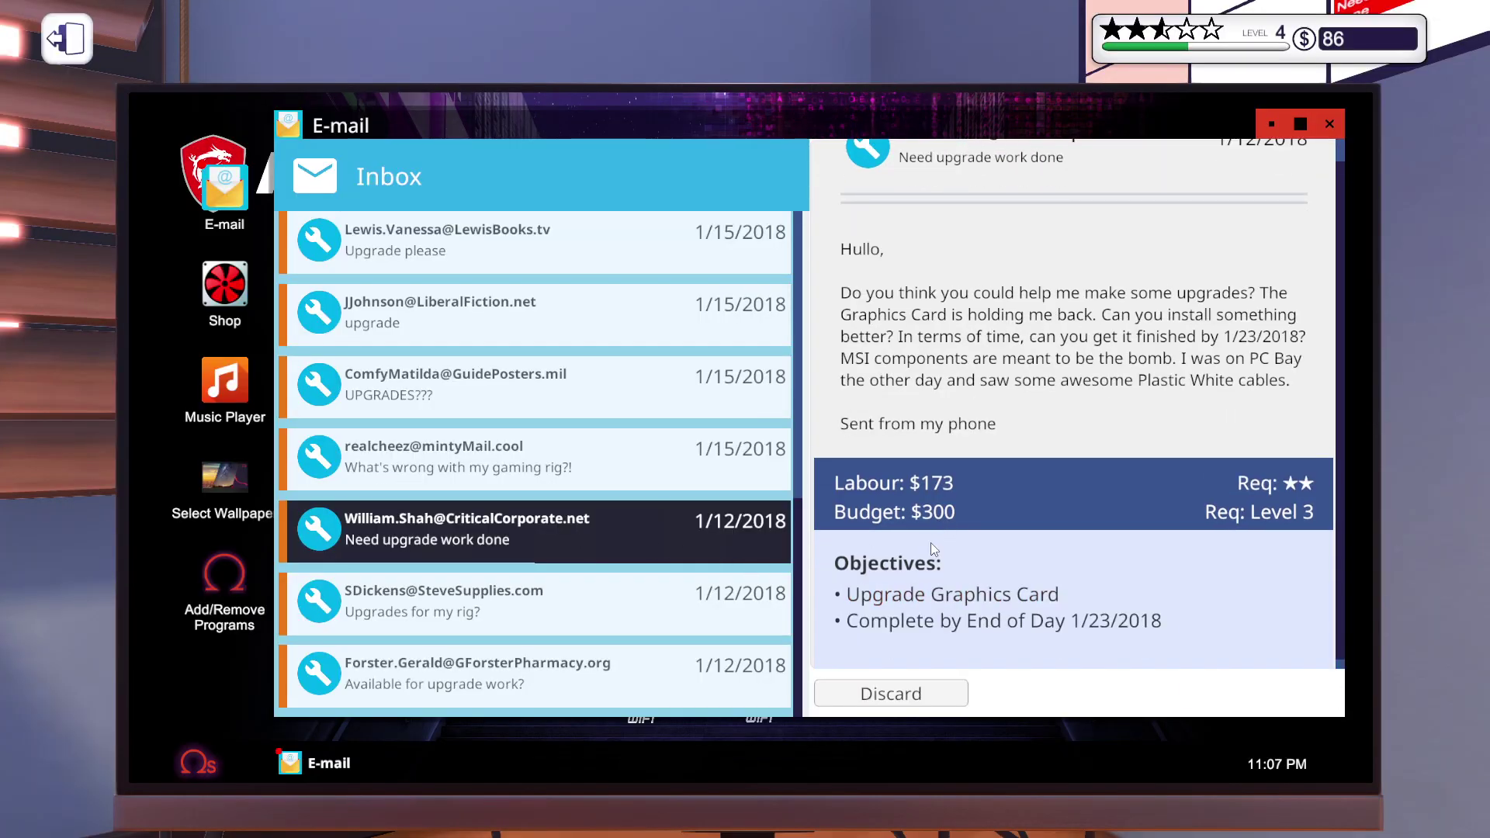
pyautogui.scroll(-2, 931, 545)
pyautogui.press('Escape')
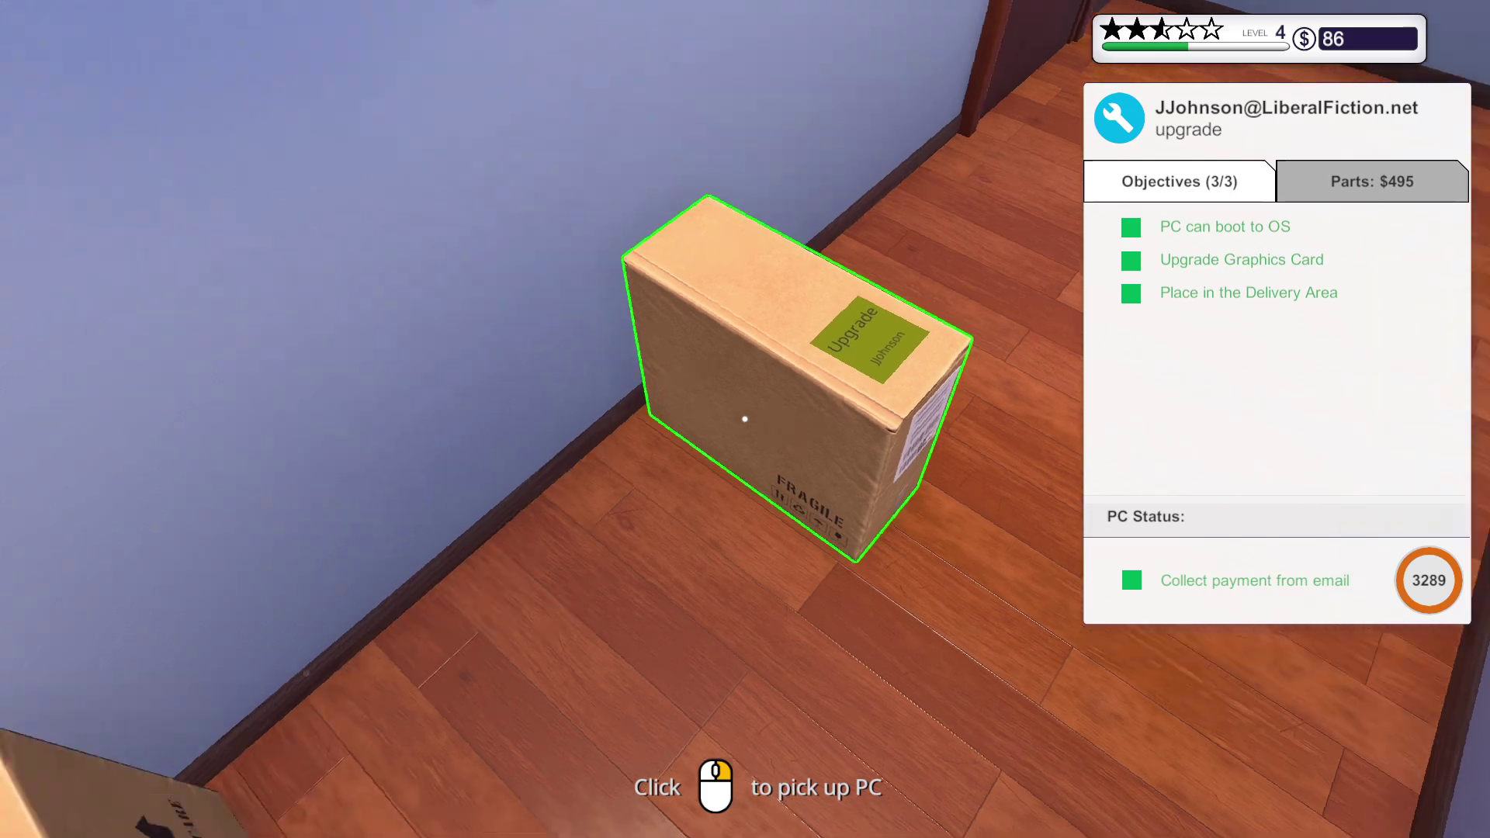
pyautogui.moveTo(745, 420); pyautogui.dragTo(746, 420)
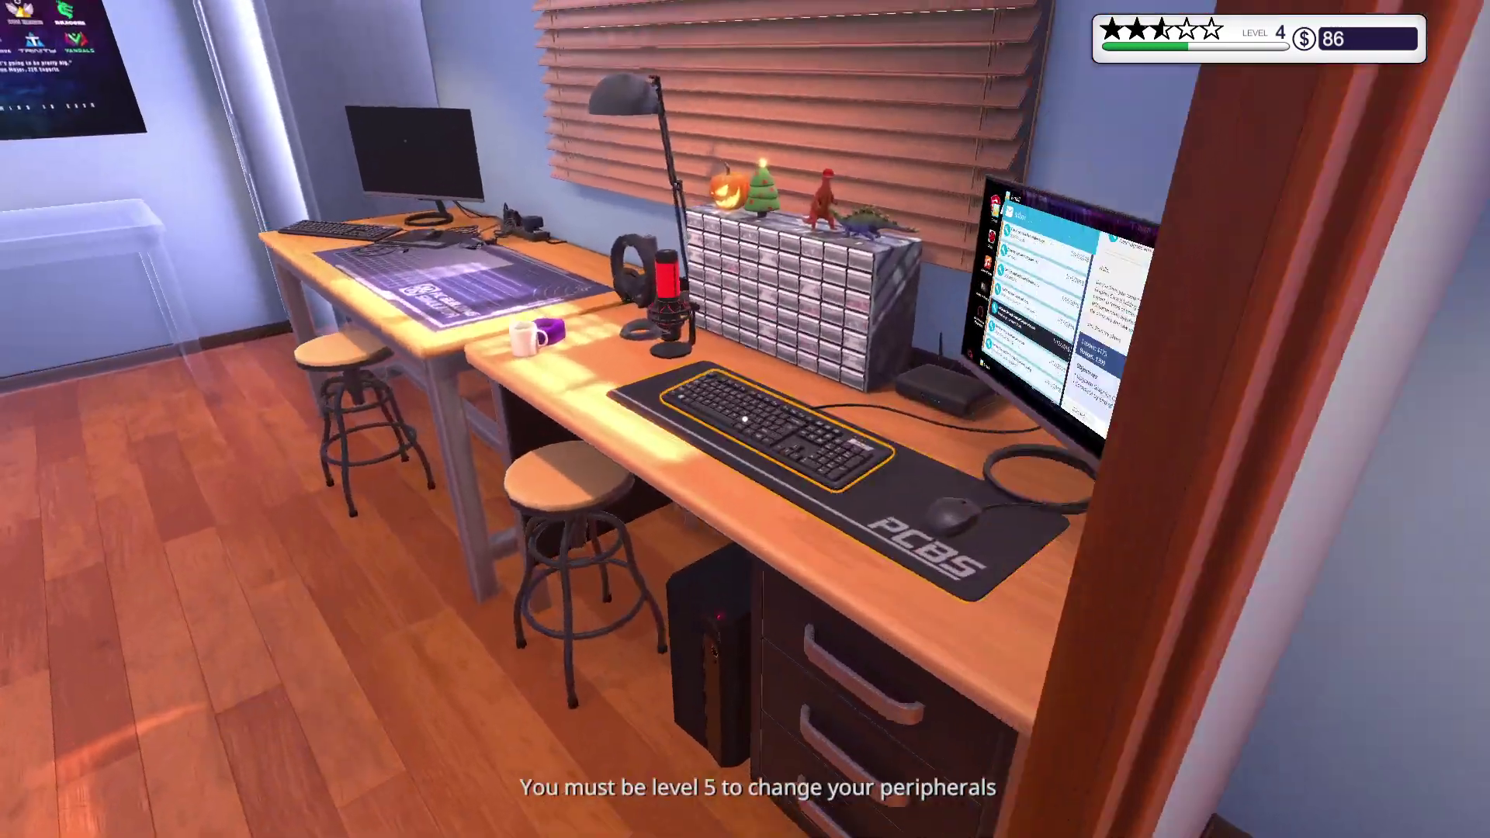
# - Browse the inbox requests: RAM and graphics, CPU, diagnose-and-fix, and UPGRADES???
pyautogui.click(745, 420)
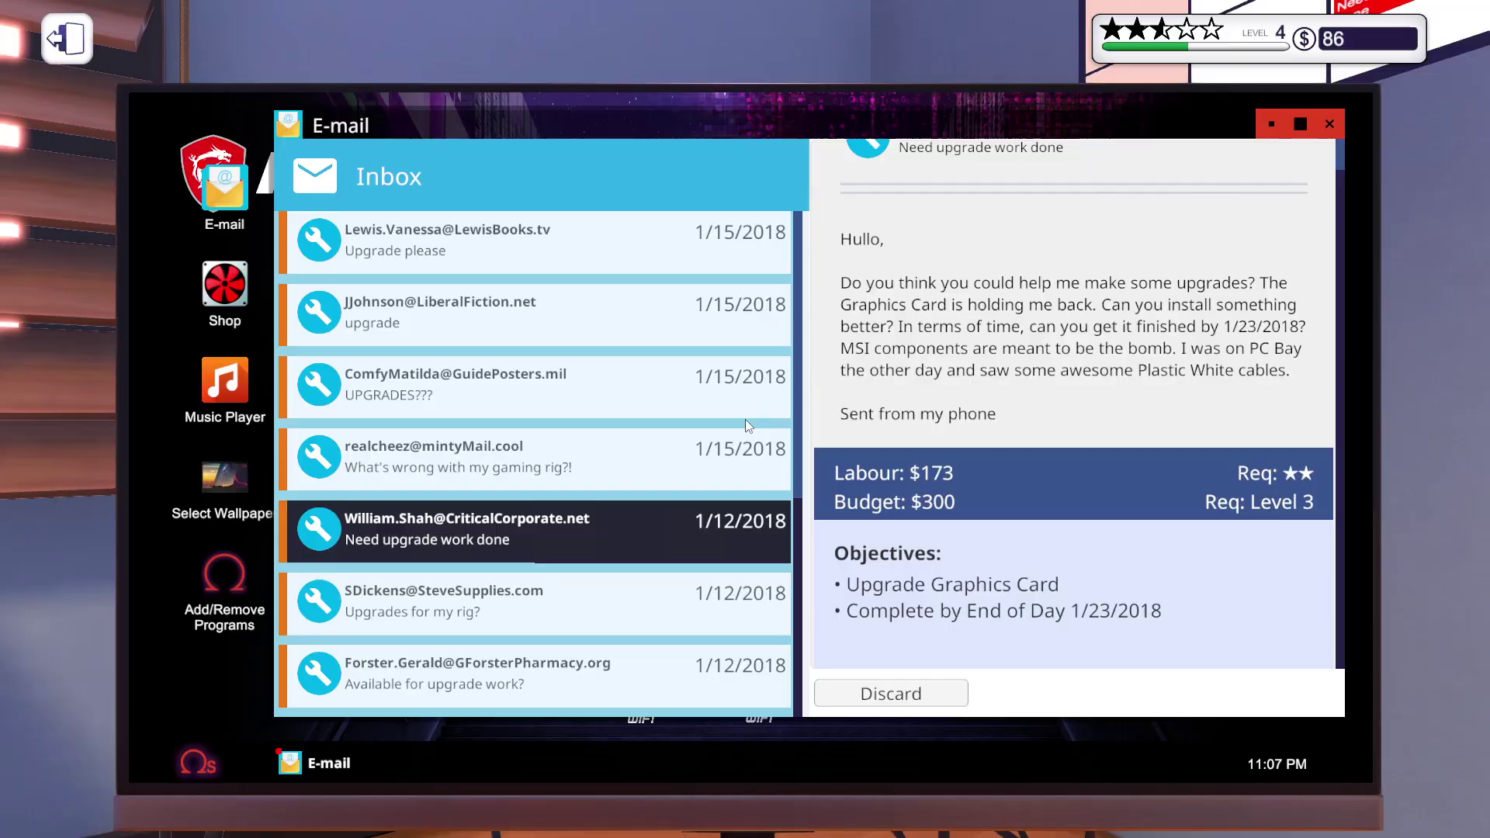
pyautogui.scroll(-1, 738, 423)
pyautogui.scroll(1, 700, 676)
pyautogui.click(700, 675)
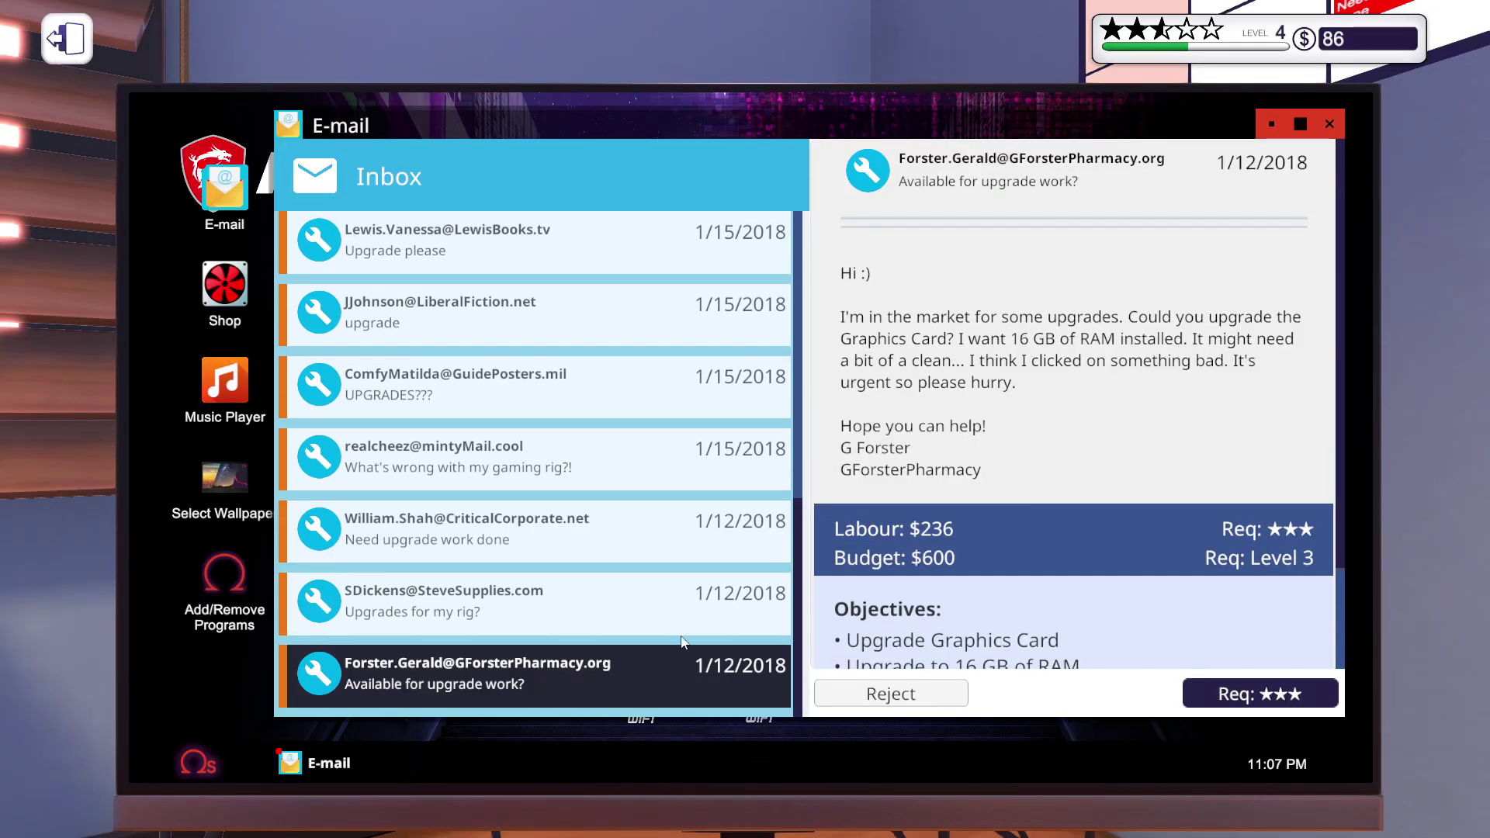
pyautogui.click(665, 614)
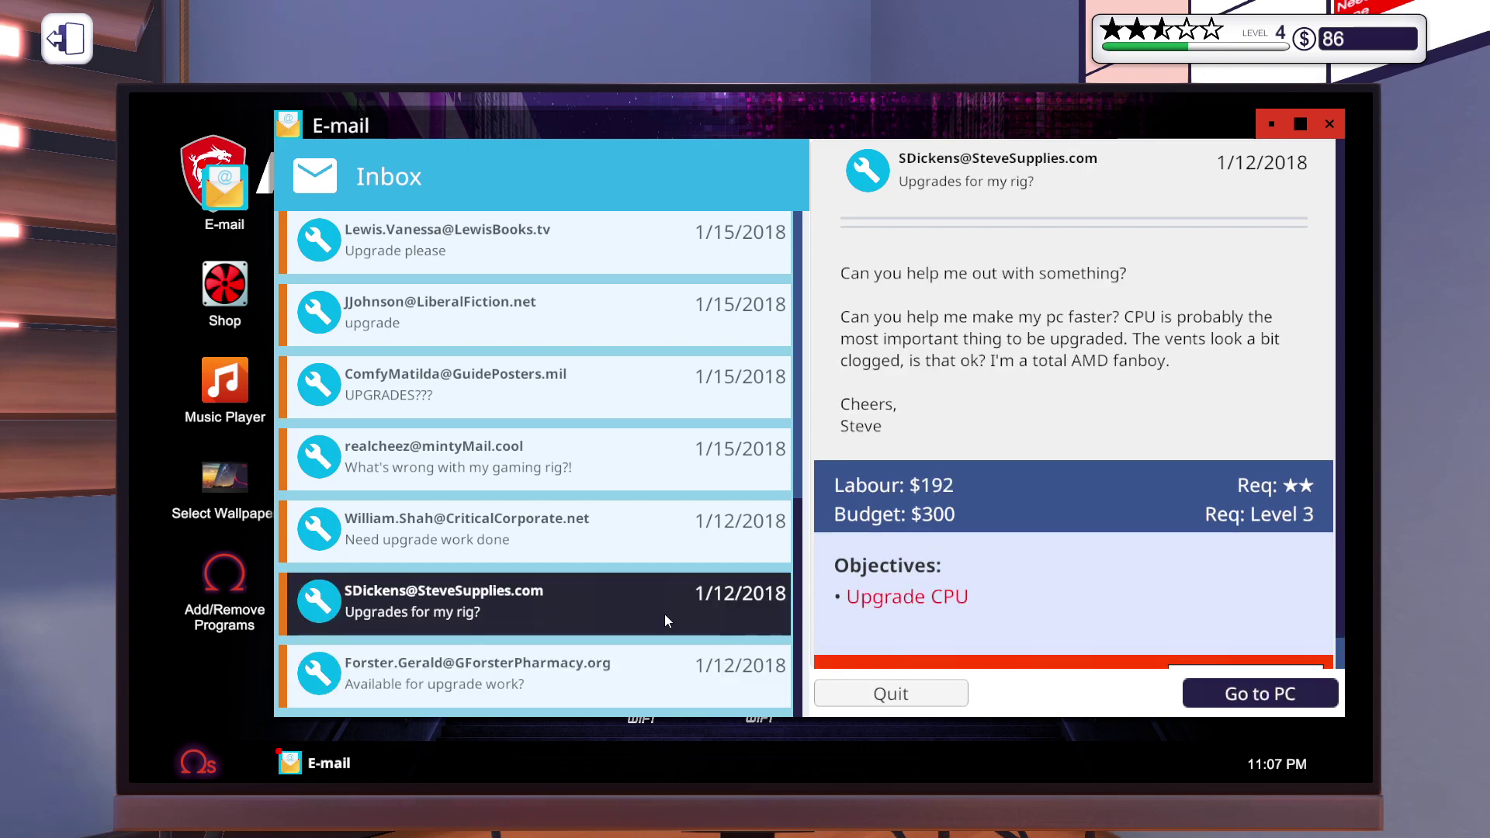
pyautogui.click(641, 529)
pyautogui.click(649, 454)
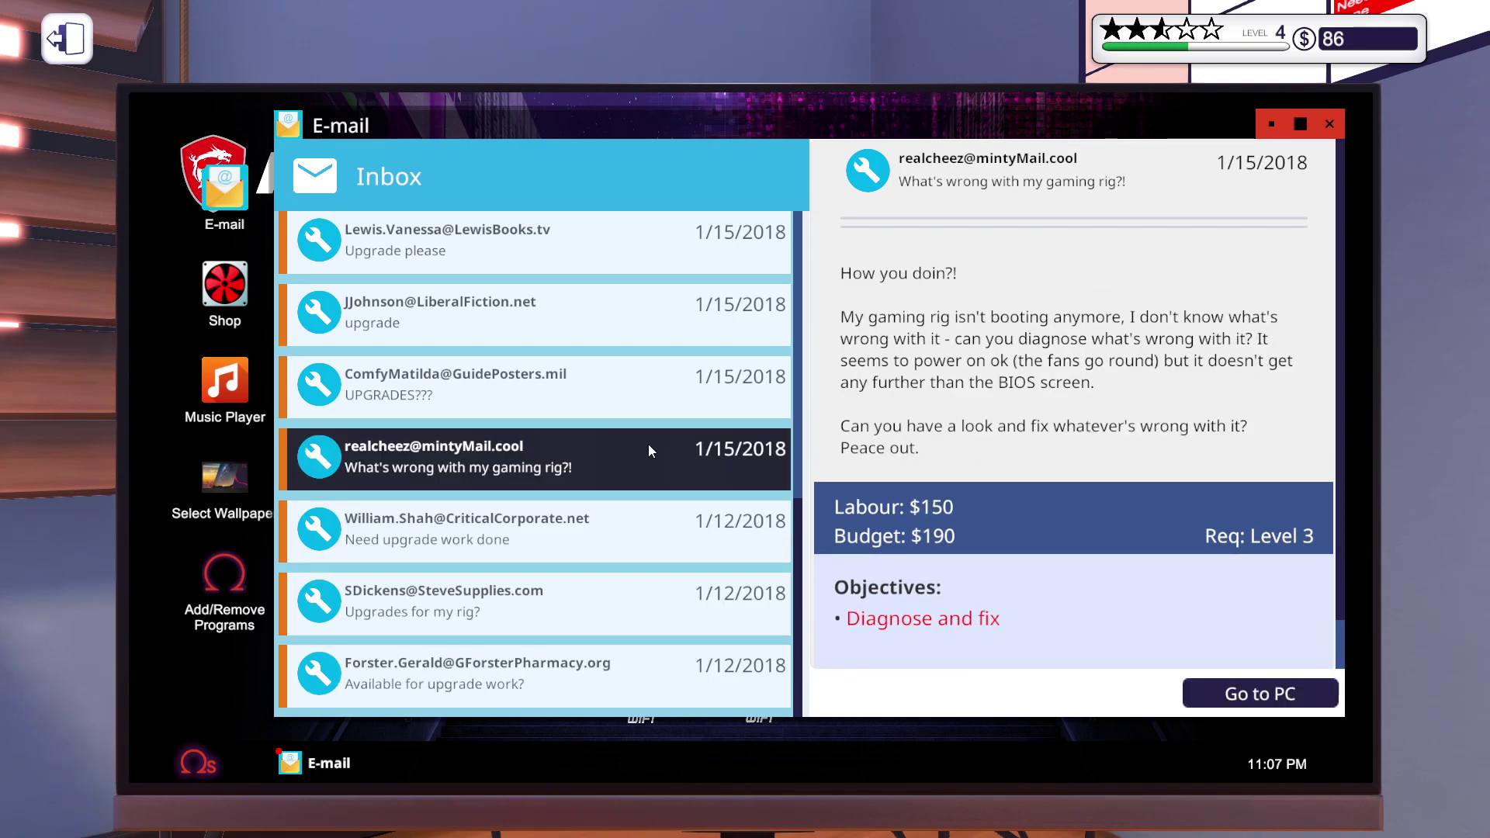
pyautogui.click(655, 386)
# - Collect payment for the graphics card upgrade, dismiss the invoice, and leave the computer
pyautogui.click(659, 317)
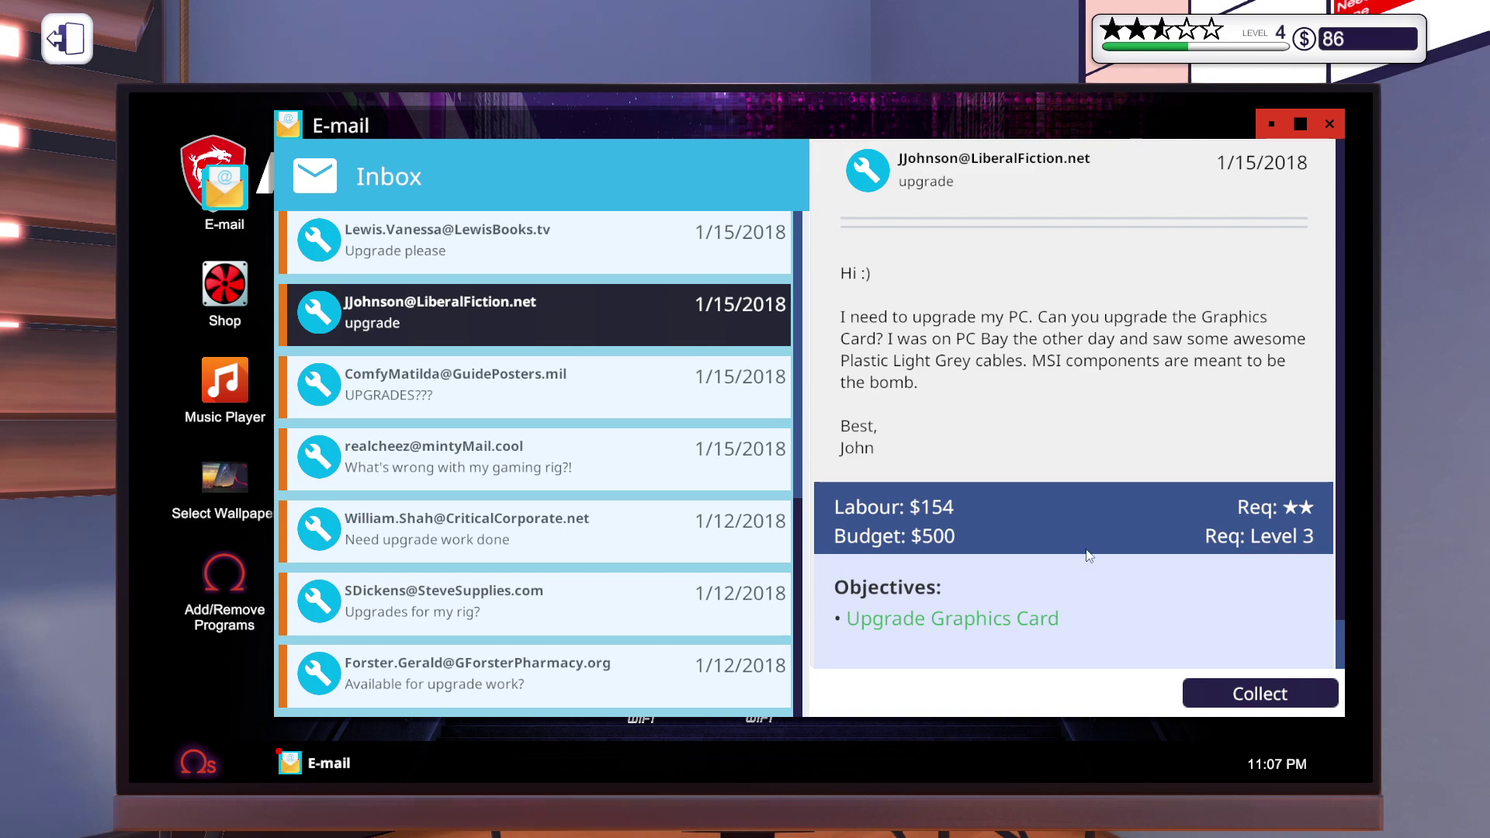
pyautogui.click(1265, 698)
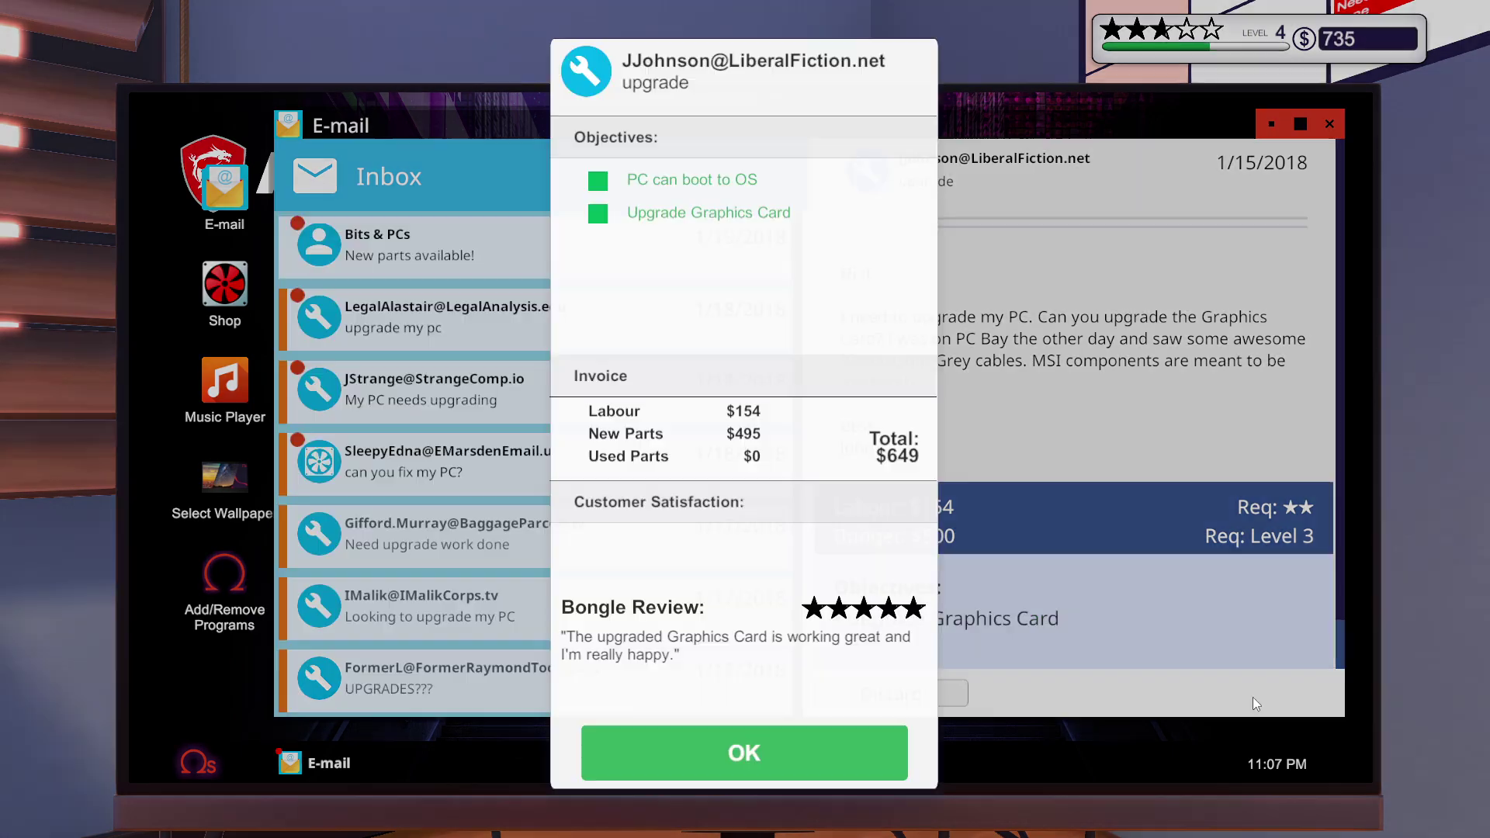
pyautogui.click(698, 757)
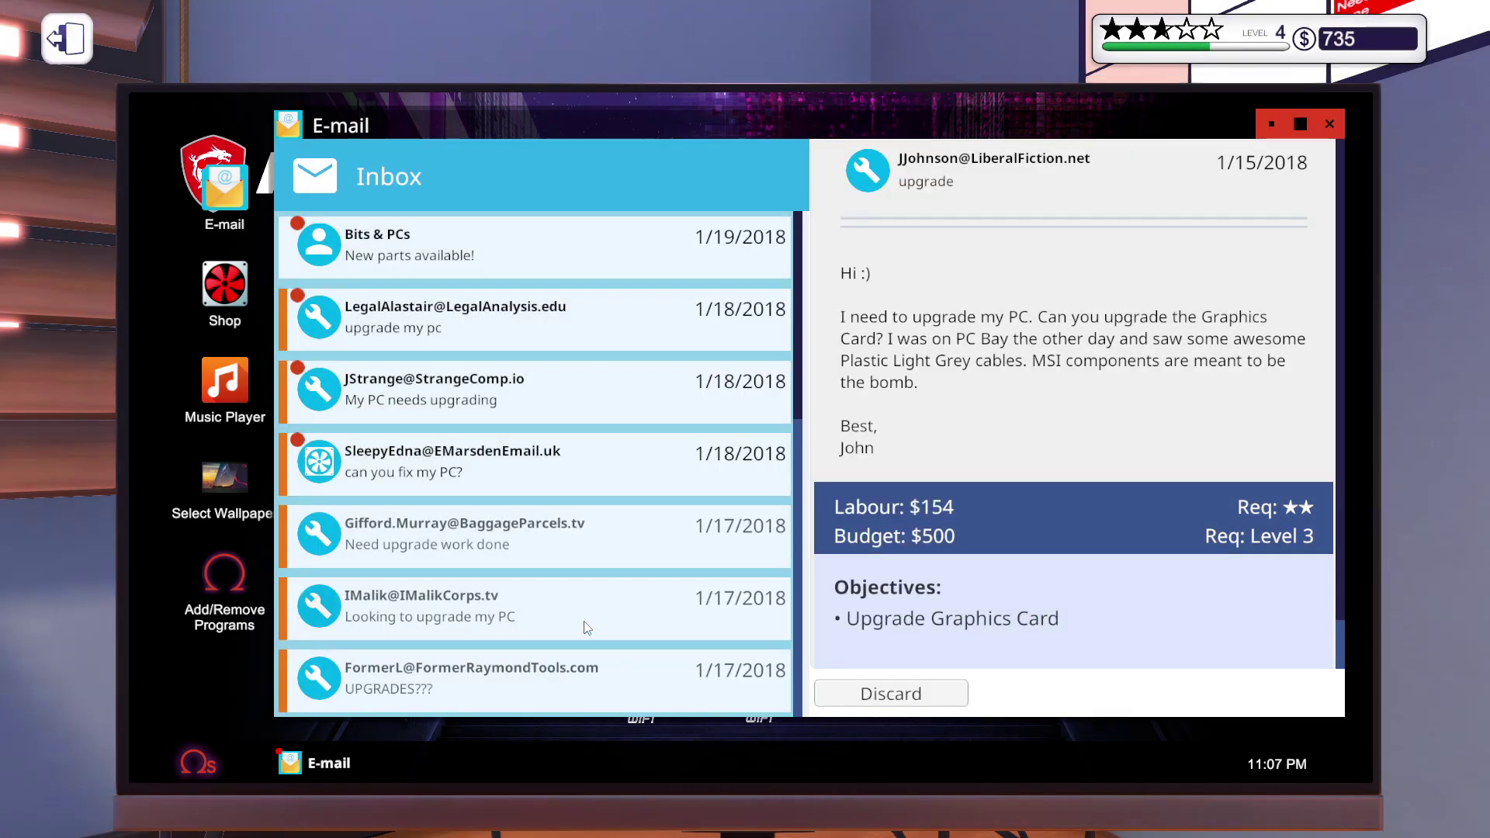
pyautogui.scroll(-3, 589, 612)
pyautogui.scroll(-3, 591, 610)
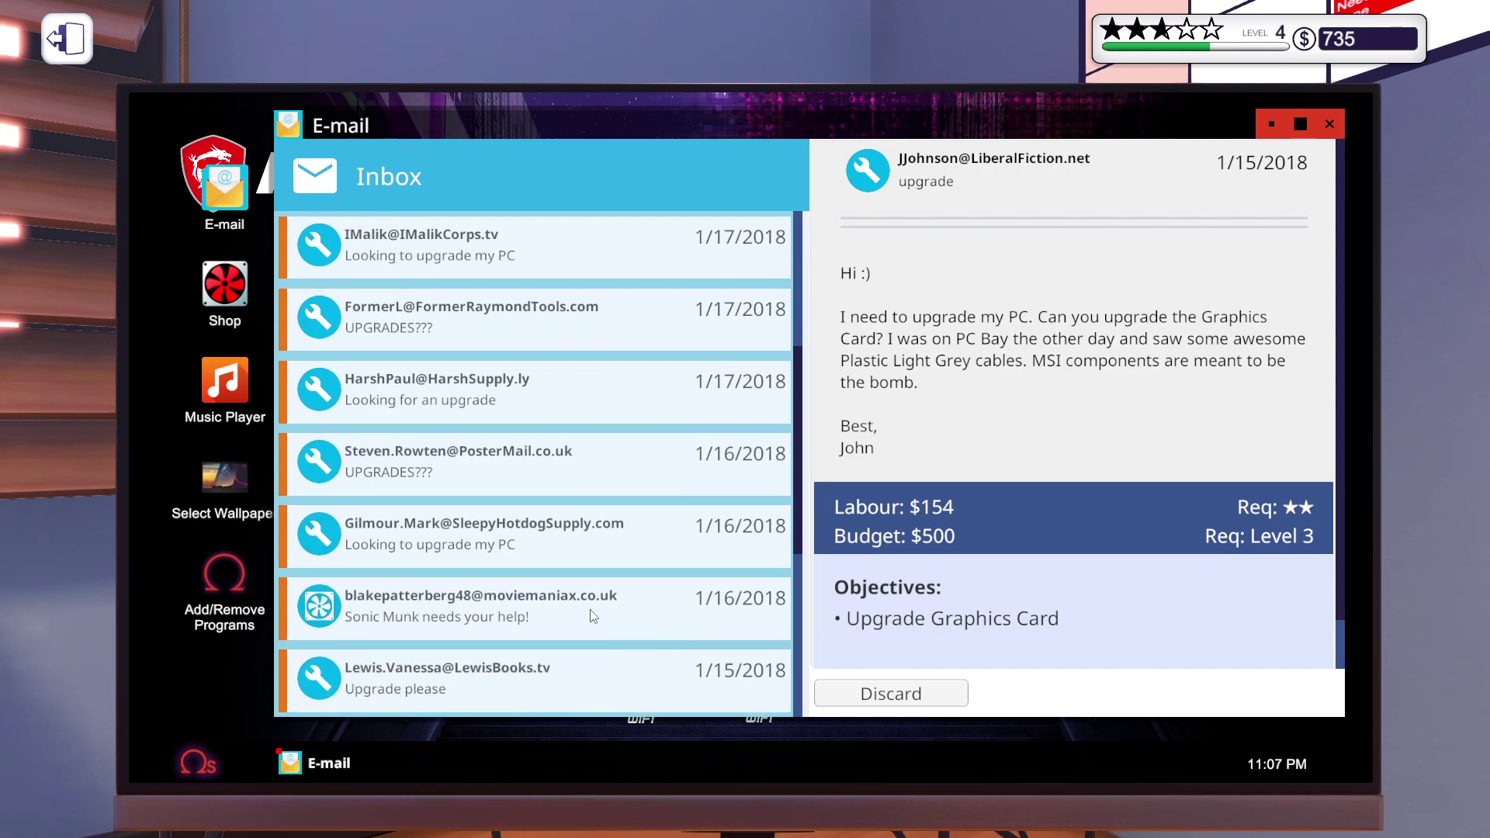
pyautogui.scroll(-3, 590, 611)
pyautogui.scroll(-2, 590, 611)
pyautogui.scroll(-2, 588, 621)
pyautogui.scroll(-1, 588, 621)
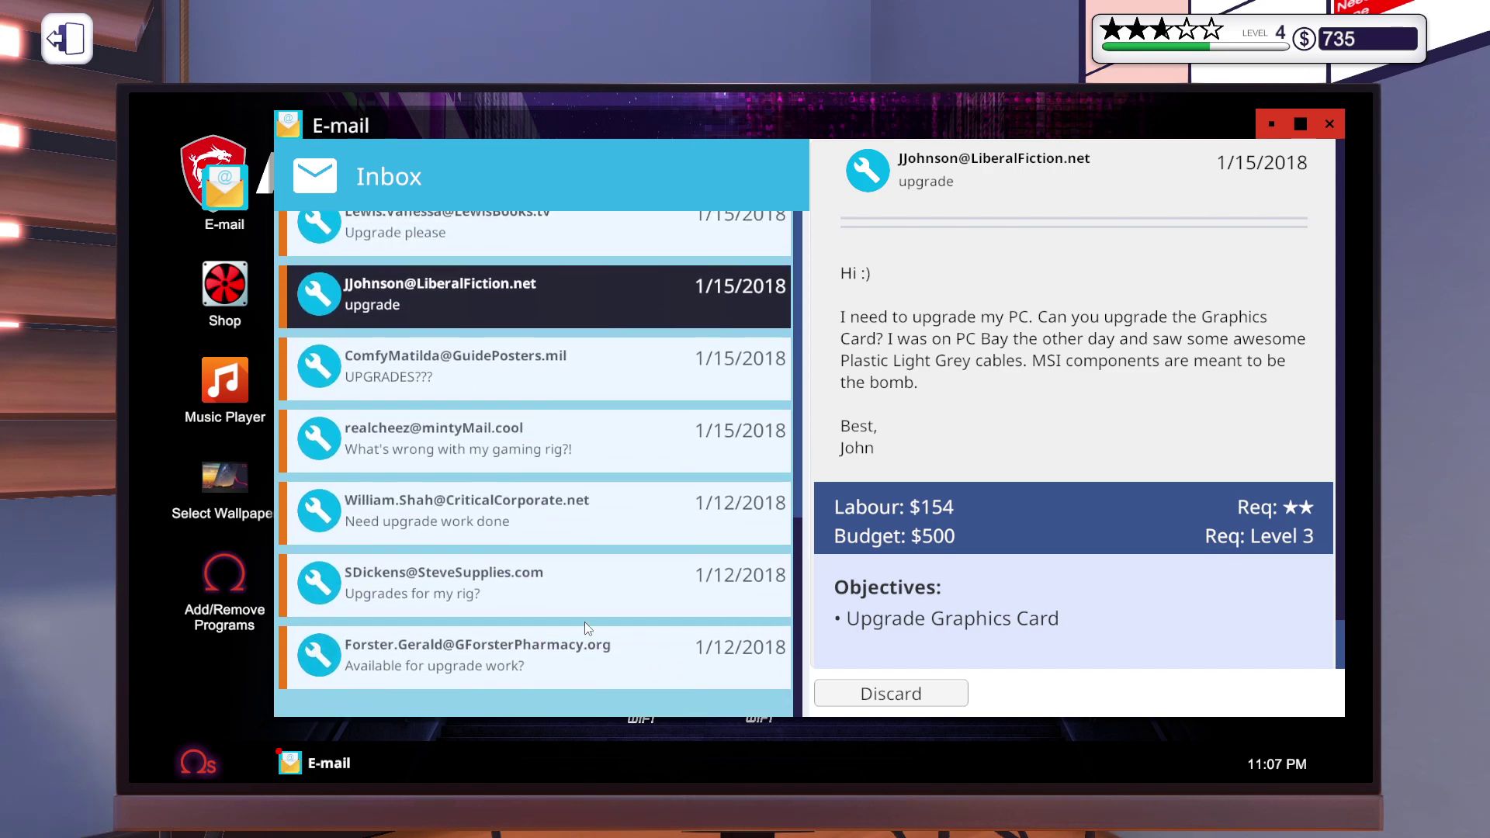
pyautogui.scroll(-1, 586, 630)
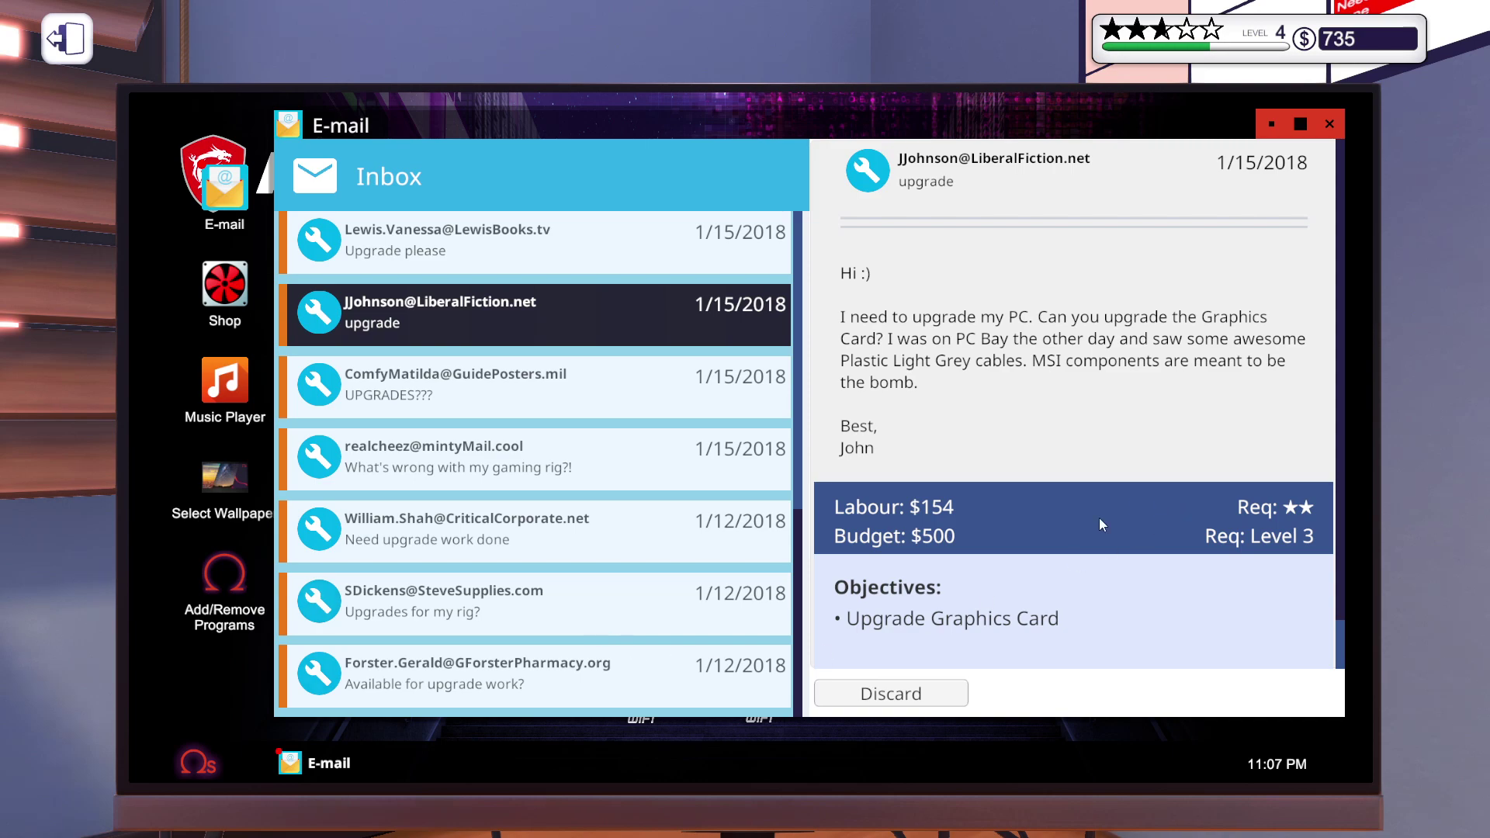
pyautogui.click(1327, 124)
pyautogui.press('Escape')
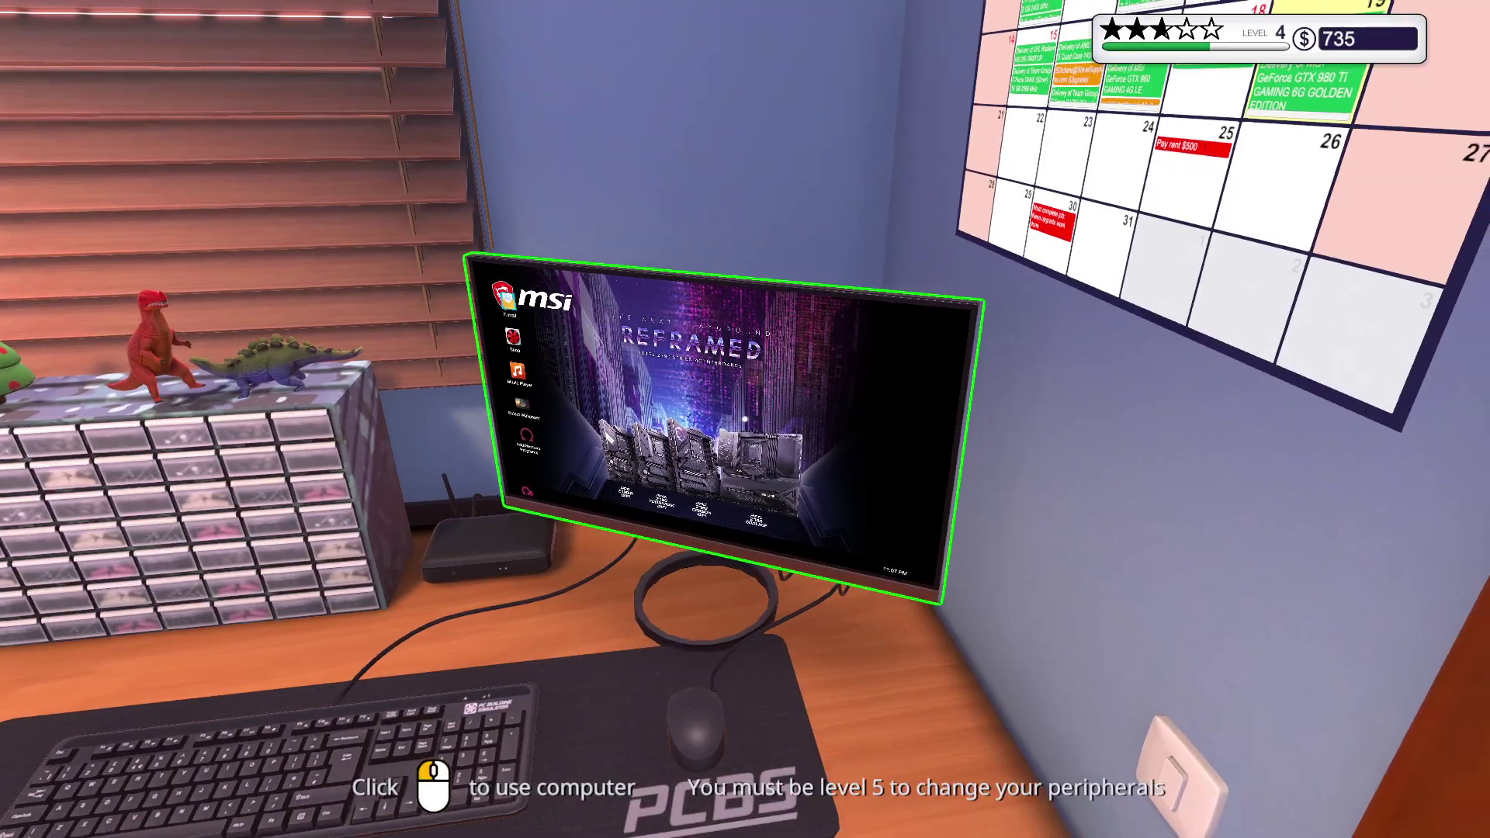
pyautogui.press('w')
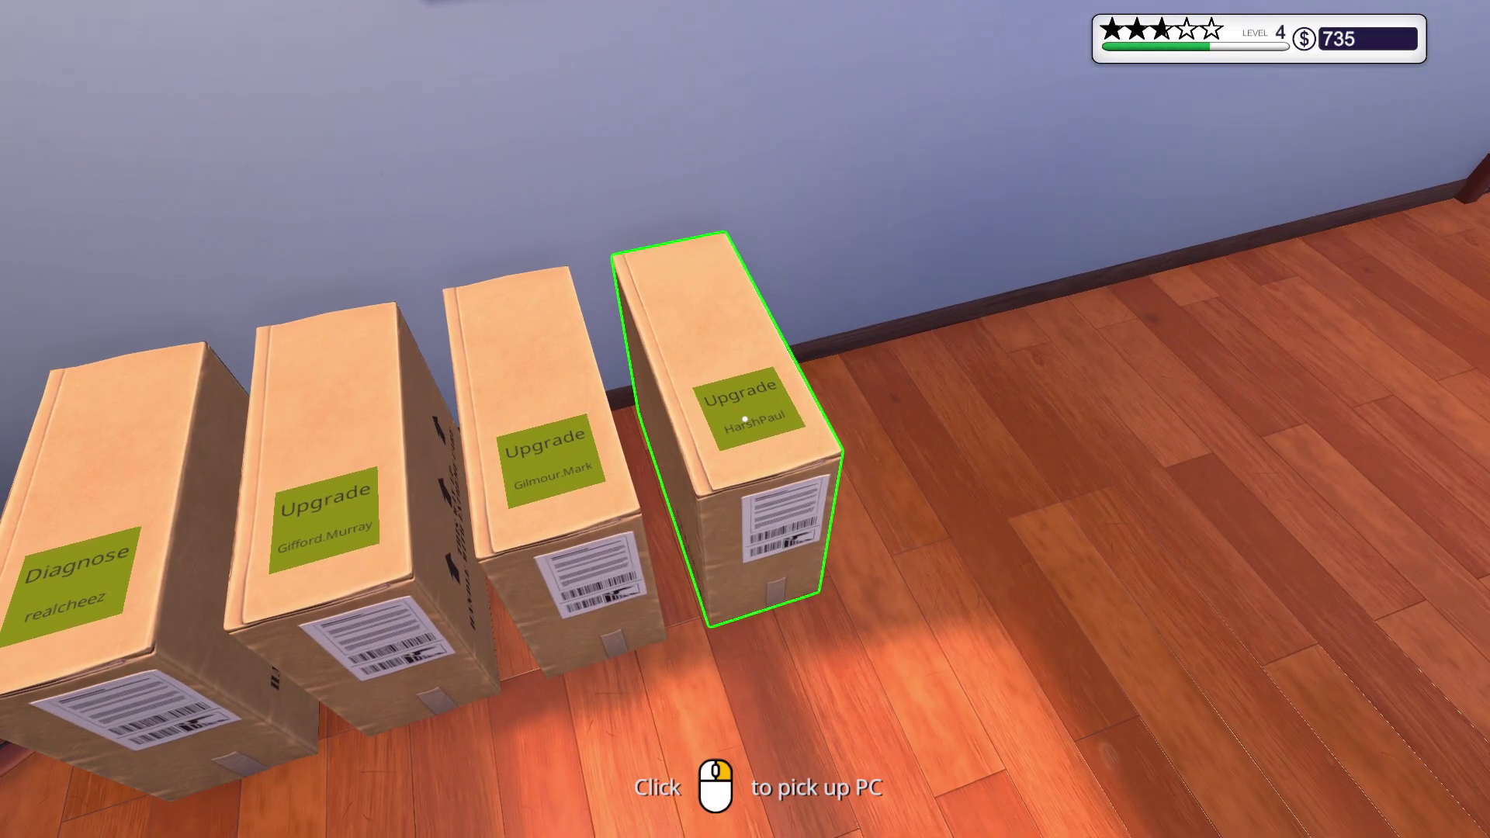
pyautogui.click(746, 420)
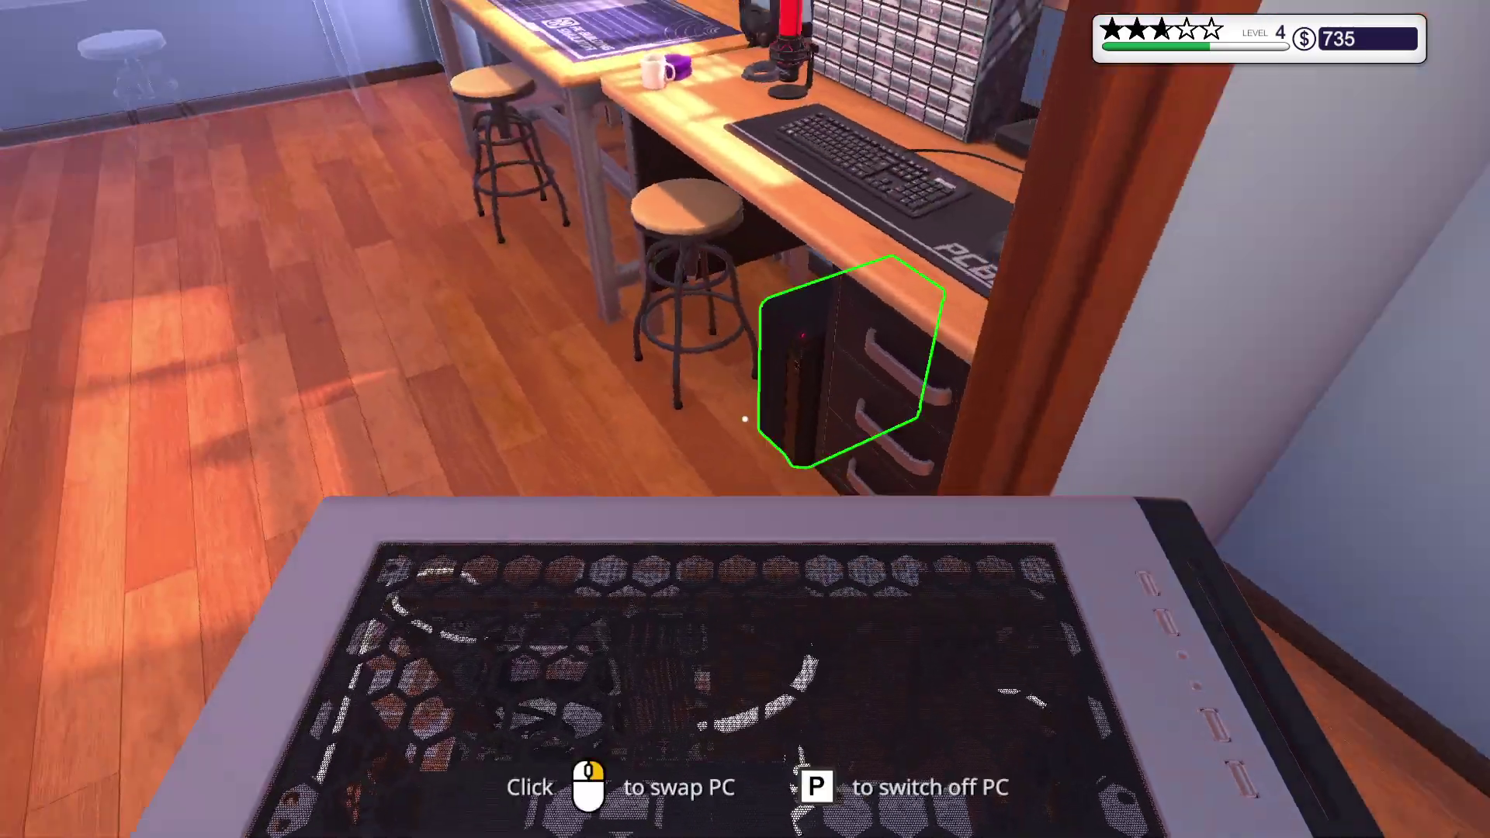
pyautogui.click(746, 420)
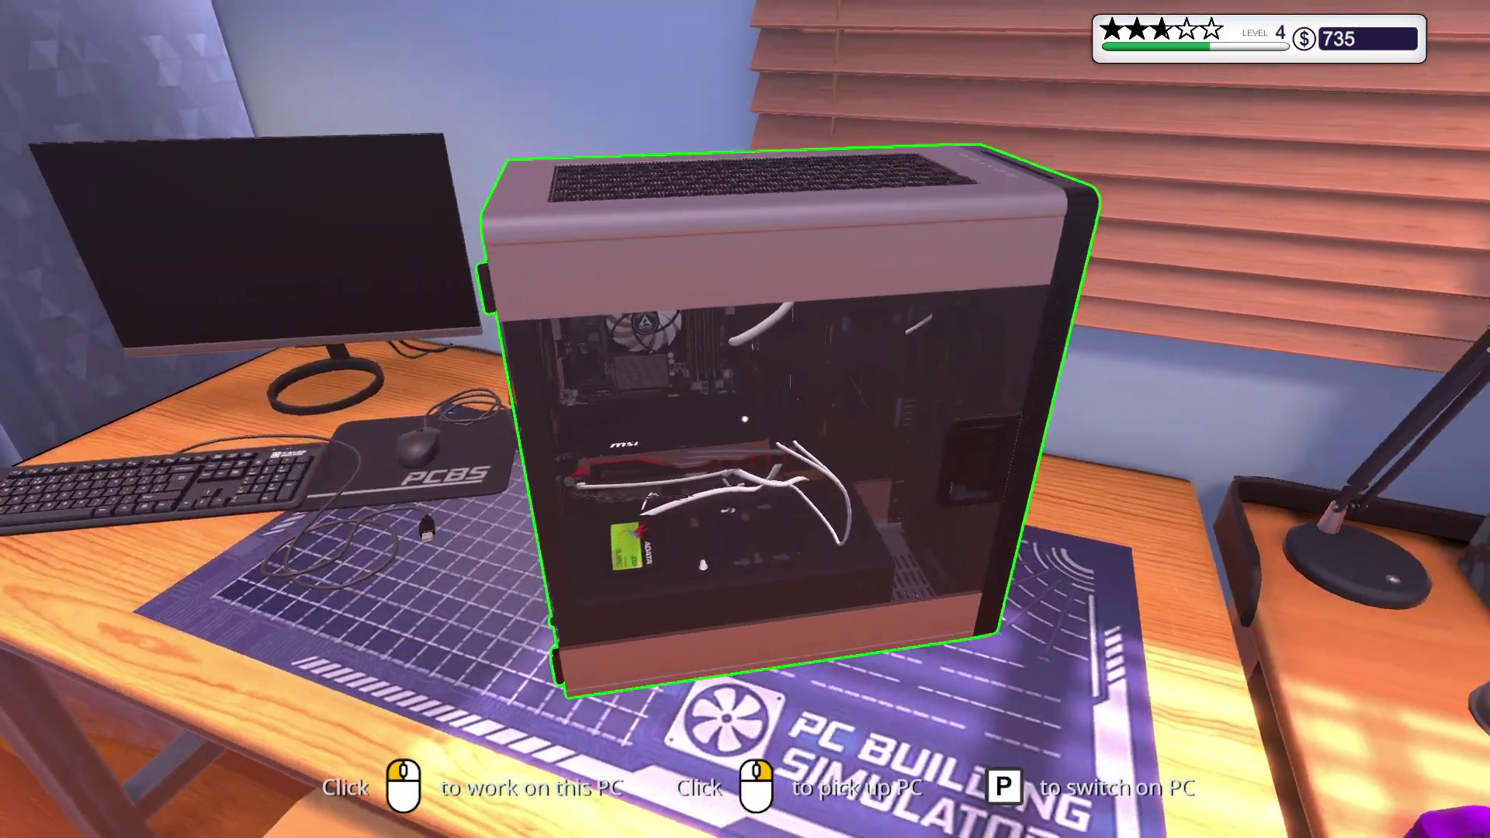
pyautogui.click(746, 420)
pyautogui.click(761, 422)
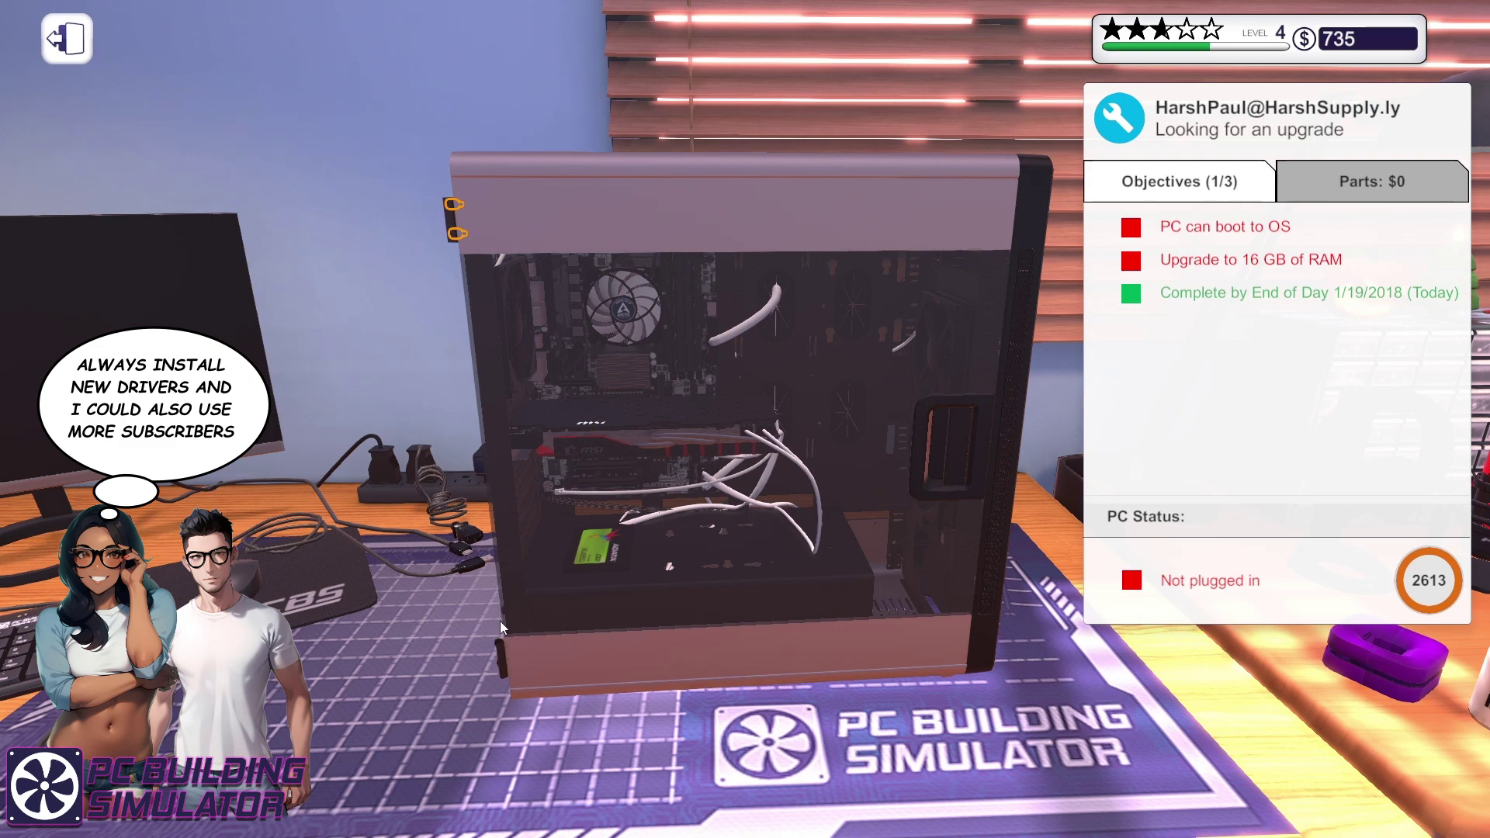
# - Remove the glass side panel, the old 4 GB memory stick and a motherboard power cable
pyautogui.click(457, 205)
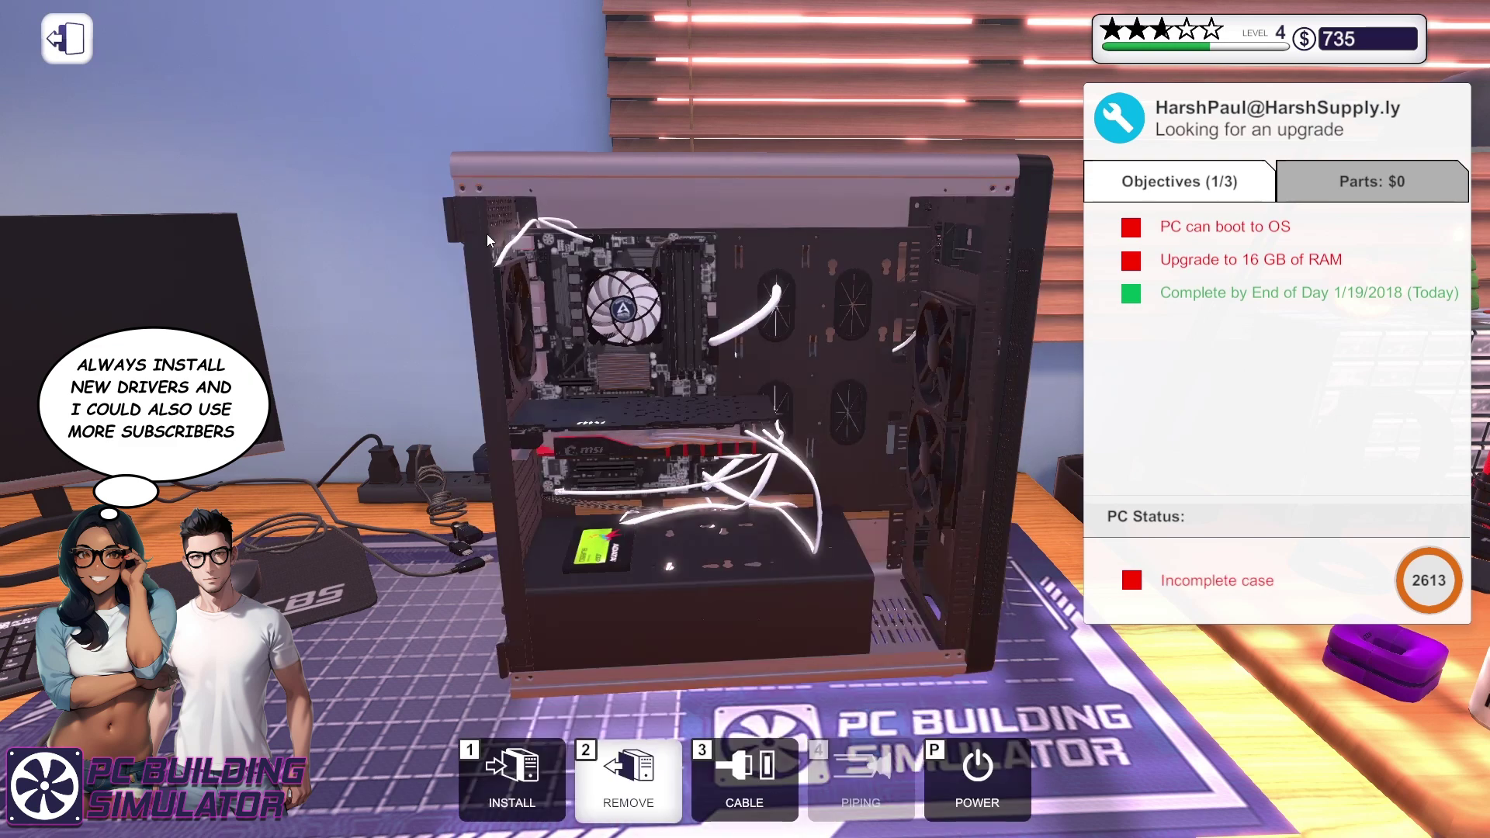
pyautogui.click(671, 322)
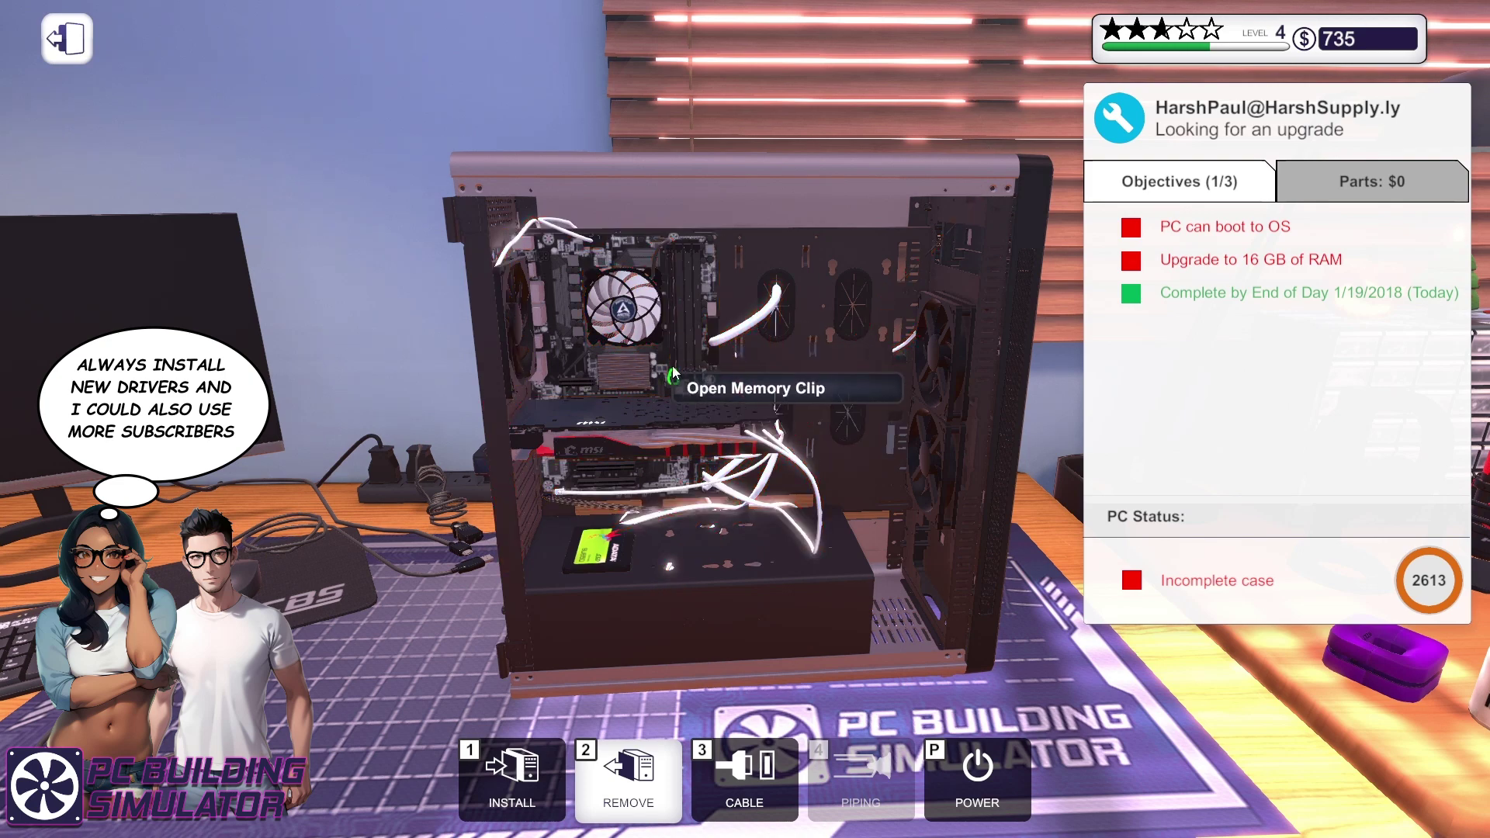
pyautogui.click(666, 248)
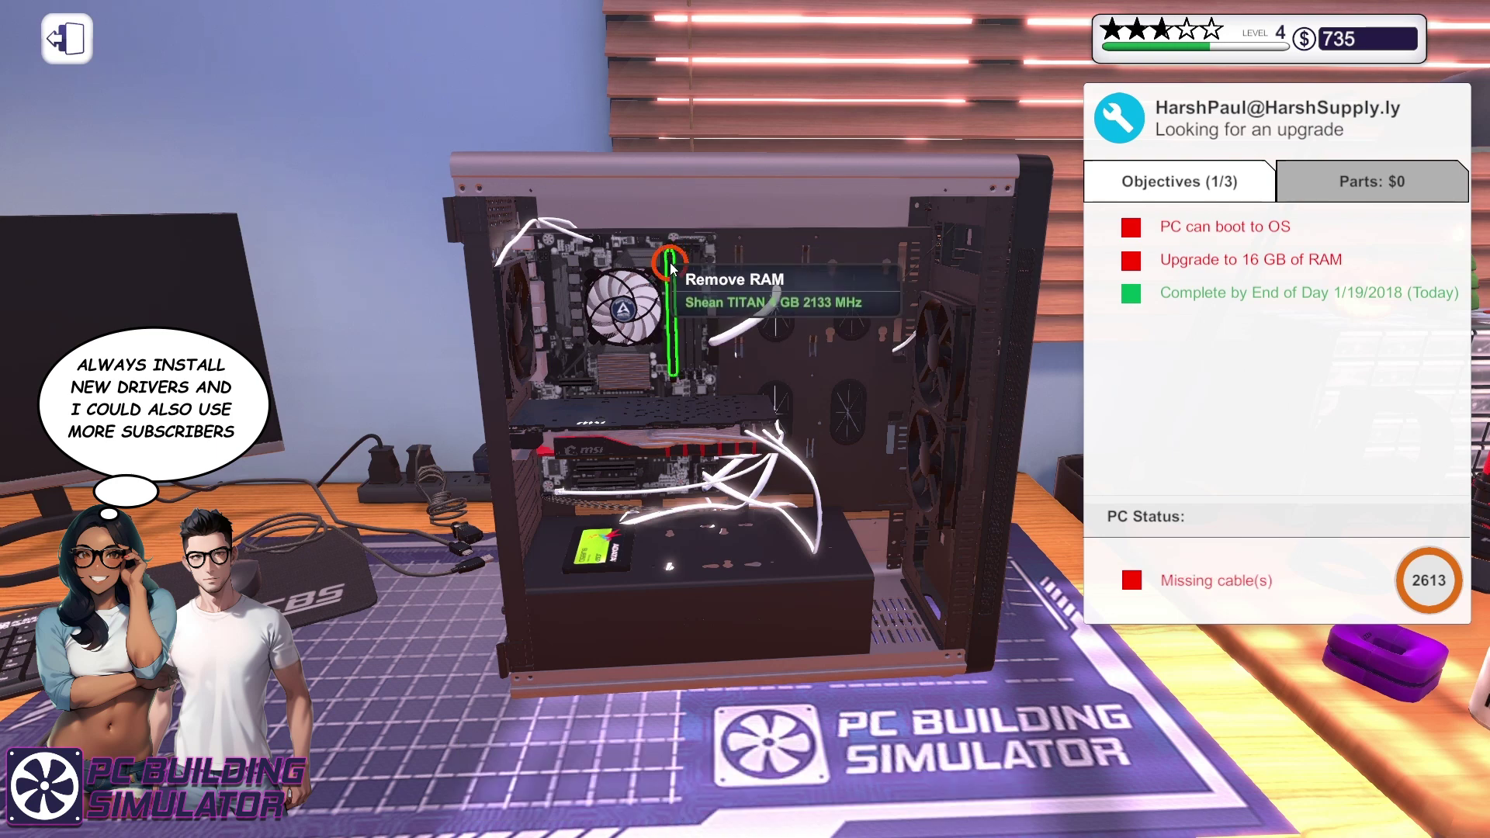
pyautogui.press('Escape')
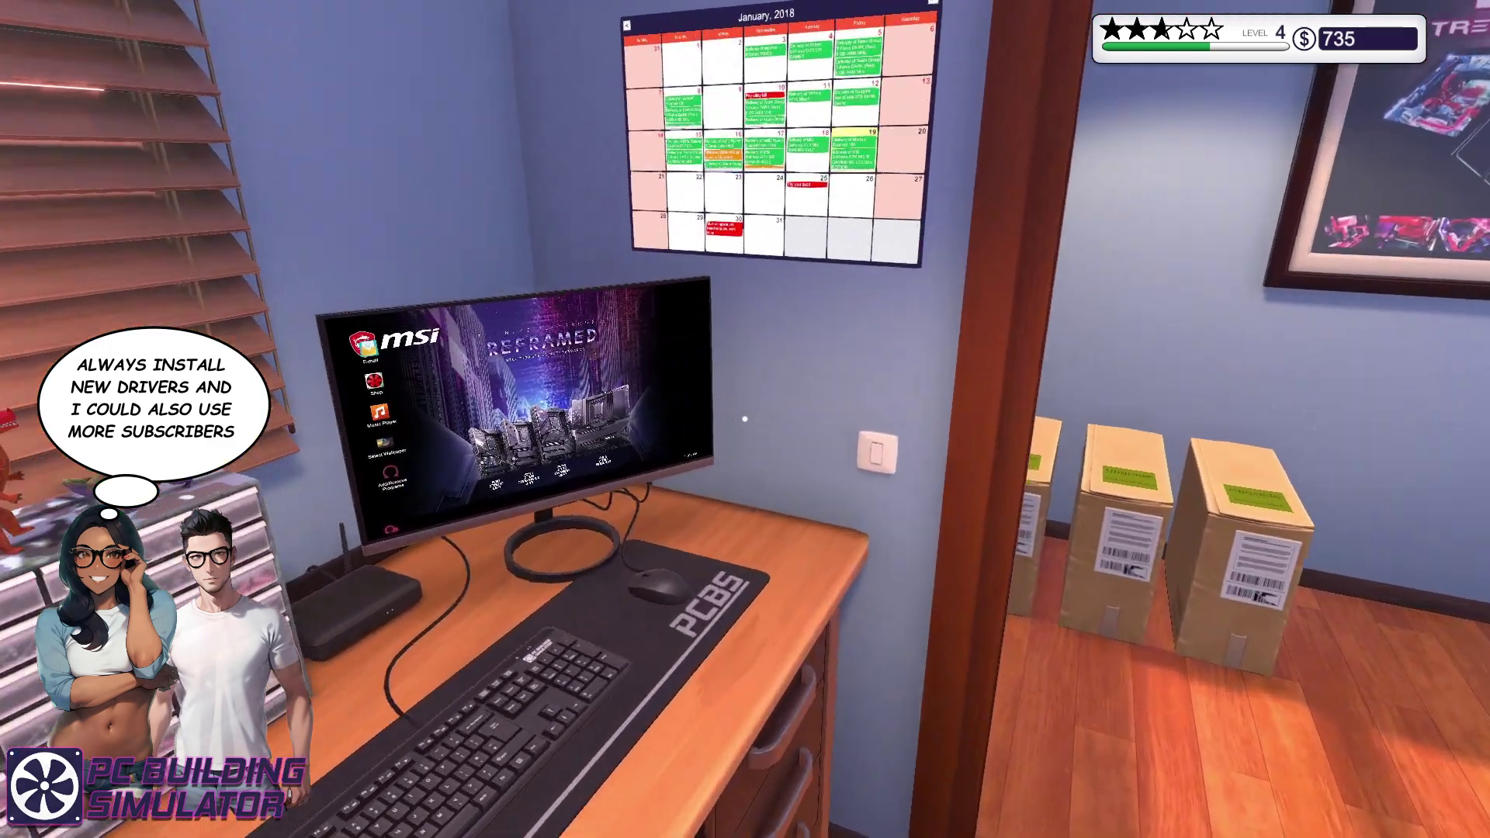
# - Check the parts store on the office computer, then return to the benched PC
pyautogui.click(744, 419)
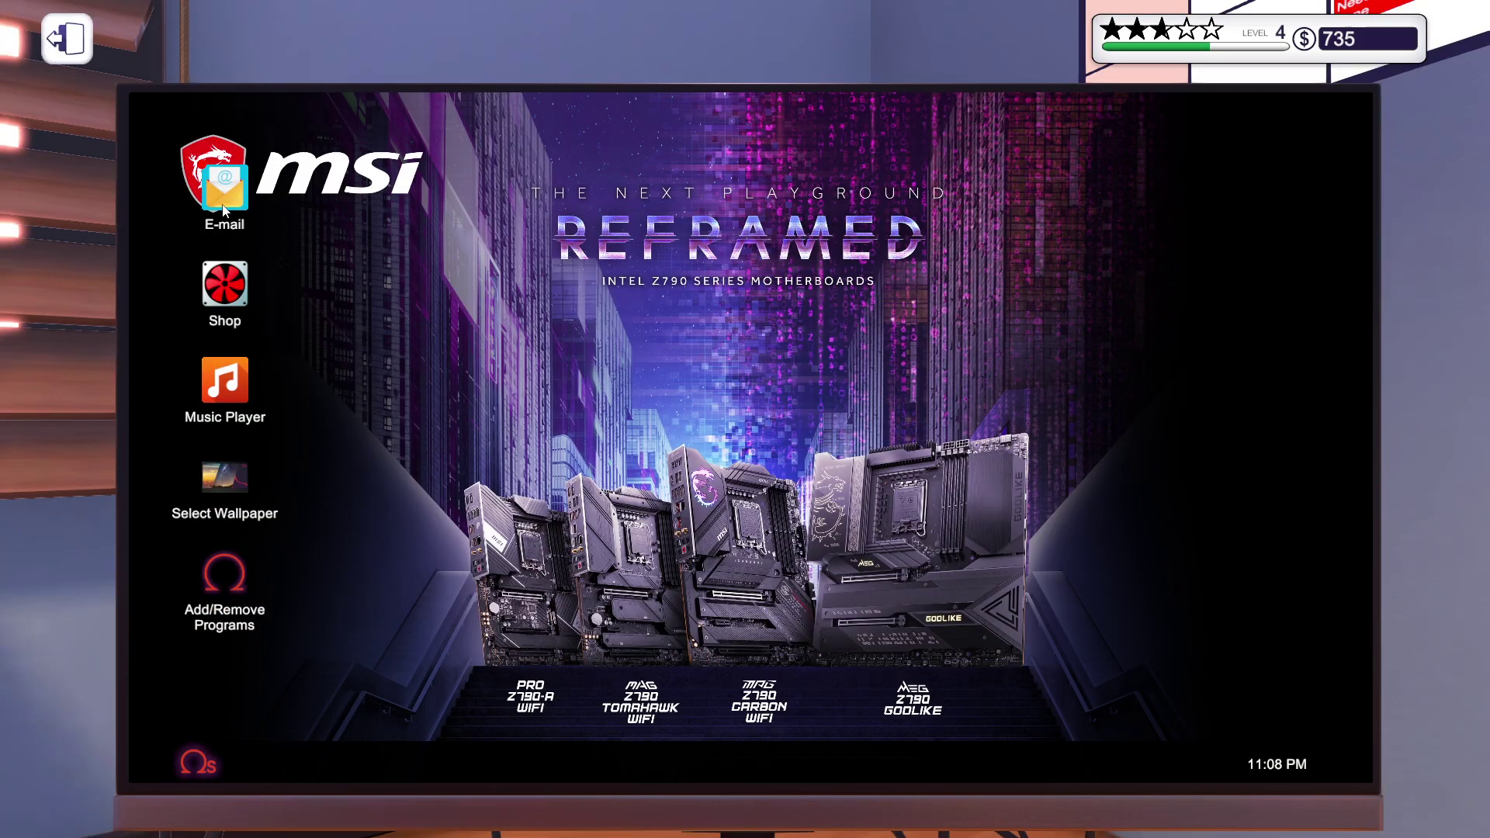
pyautogui.click(228, 305)
pyautogui.press('Escape')
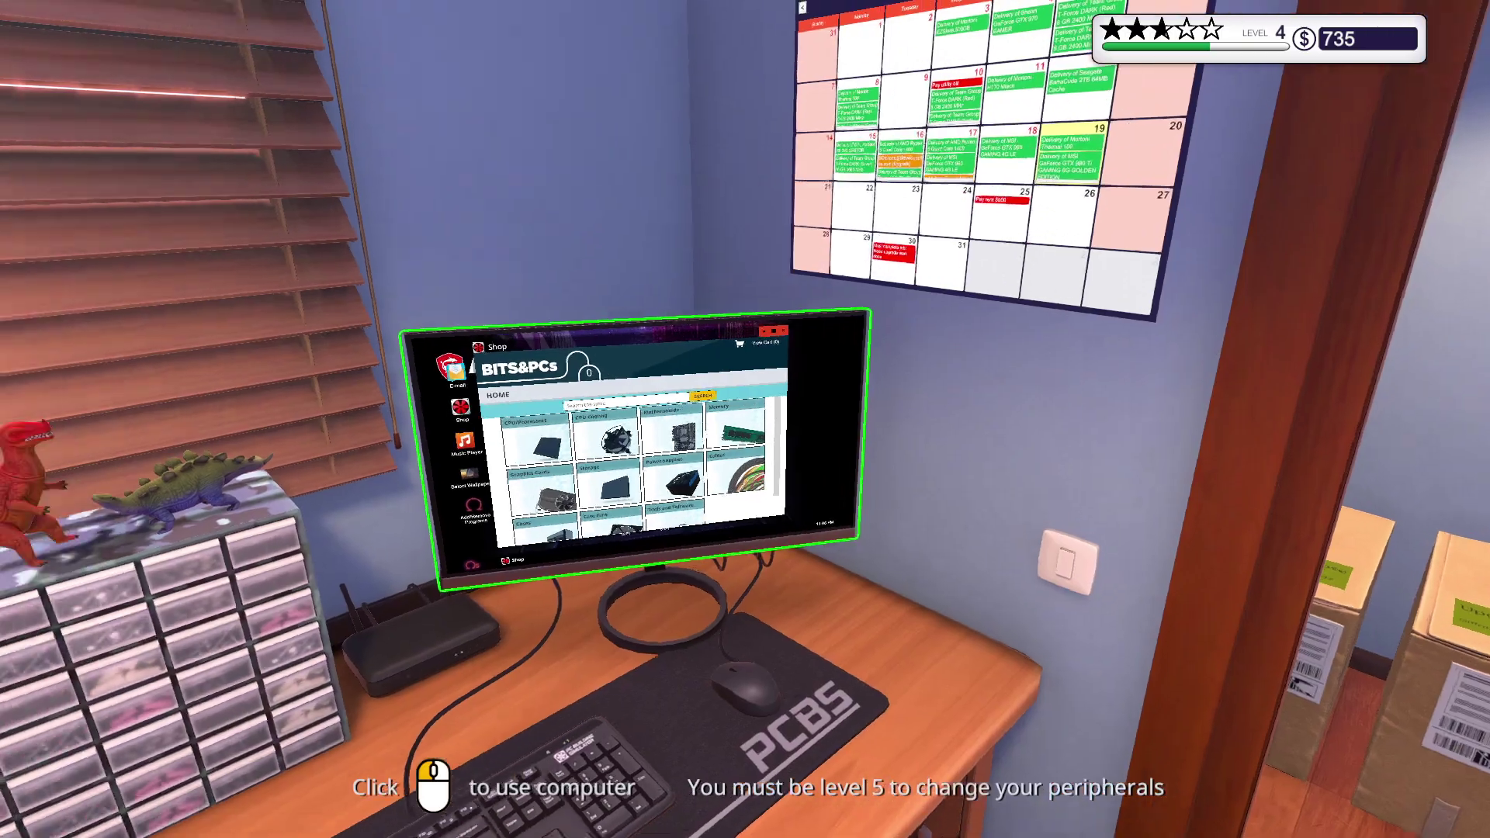
pyautogui.click(744, 419)
# - Install the 16 GB Team Group T-Force DARK (Silver) stick in the memory slot
pyautogui.press('2')
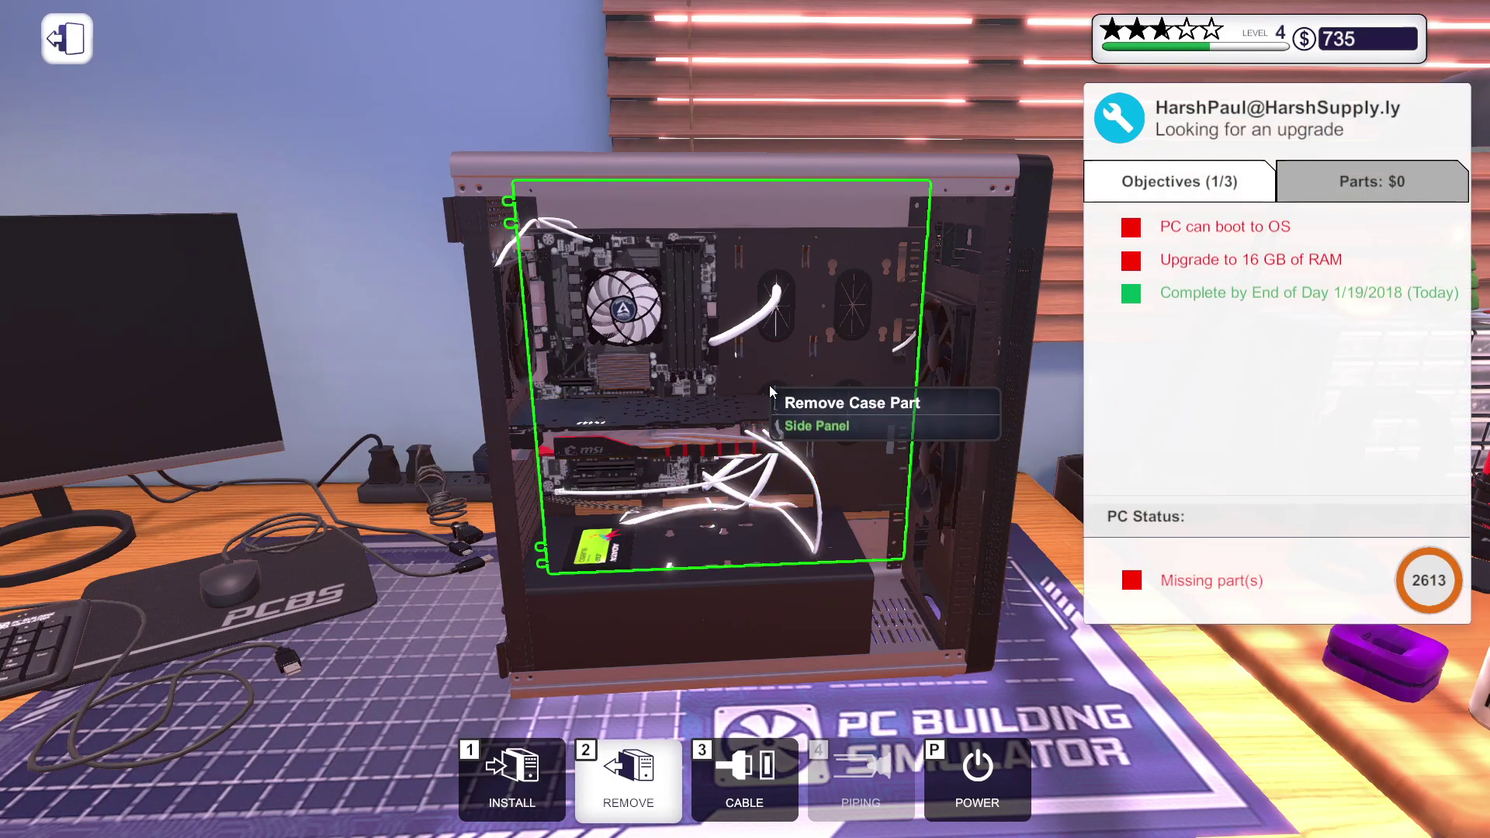
pyautogui.click(520, 778)
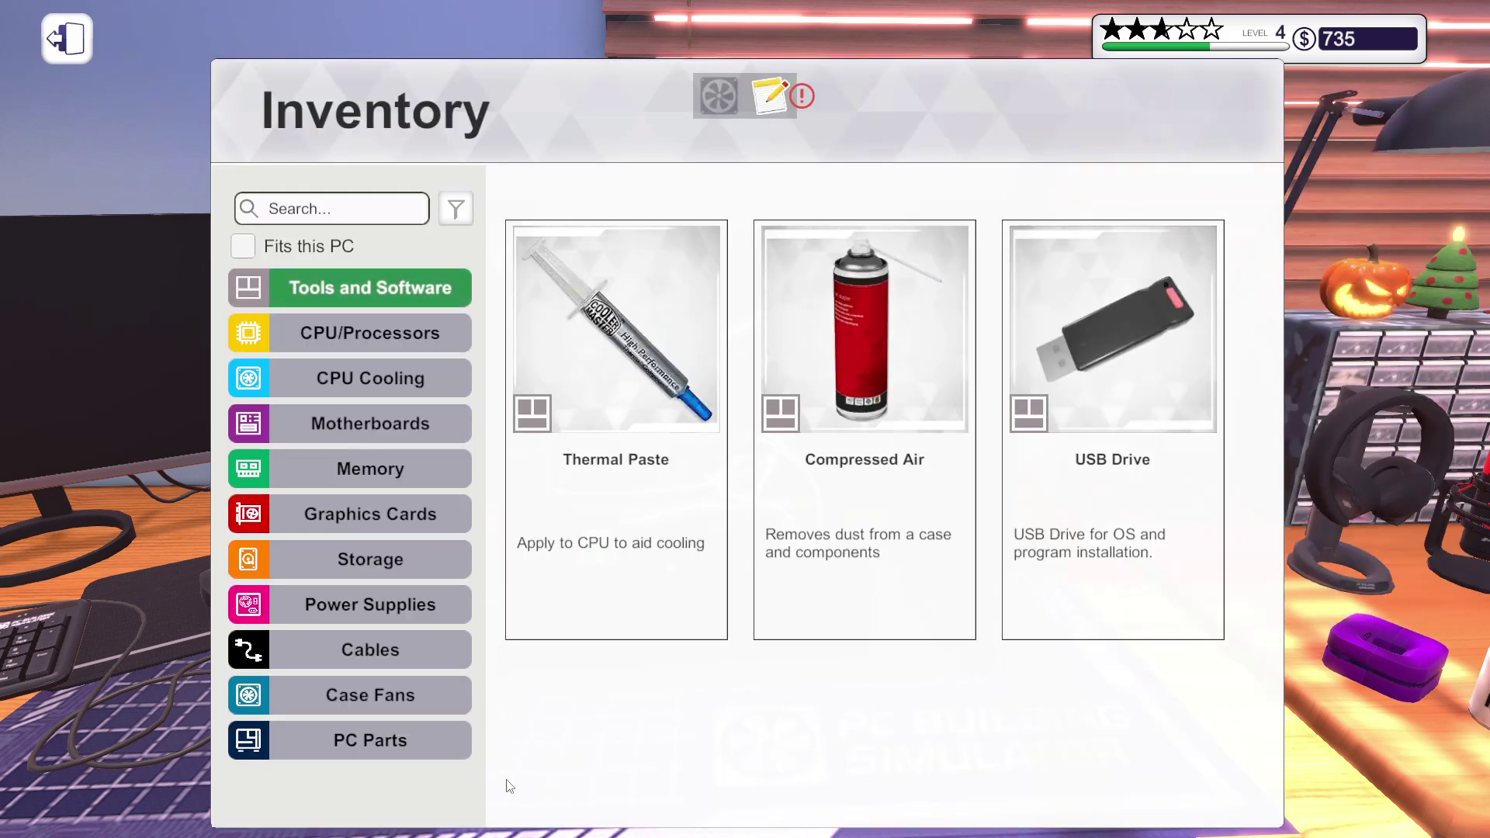
pyautogui.click(370, 469)
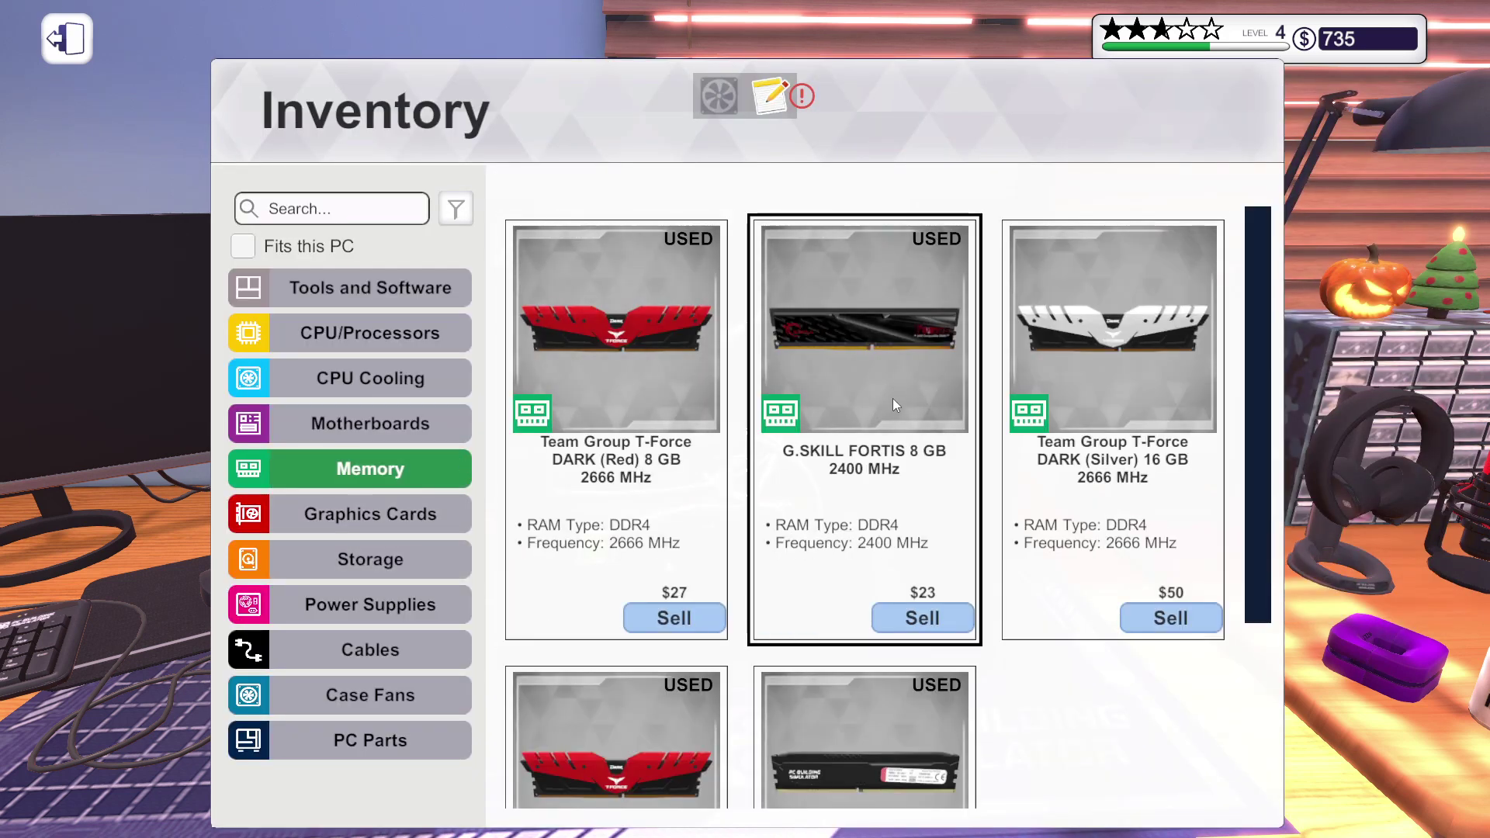
pyautogui.scroll(-1, 941, 416)
pyautogui.click(1168, 353)
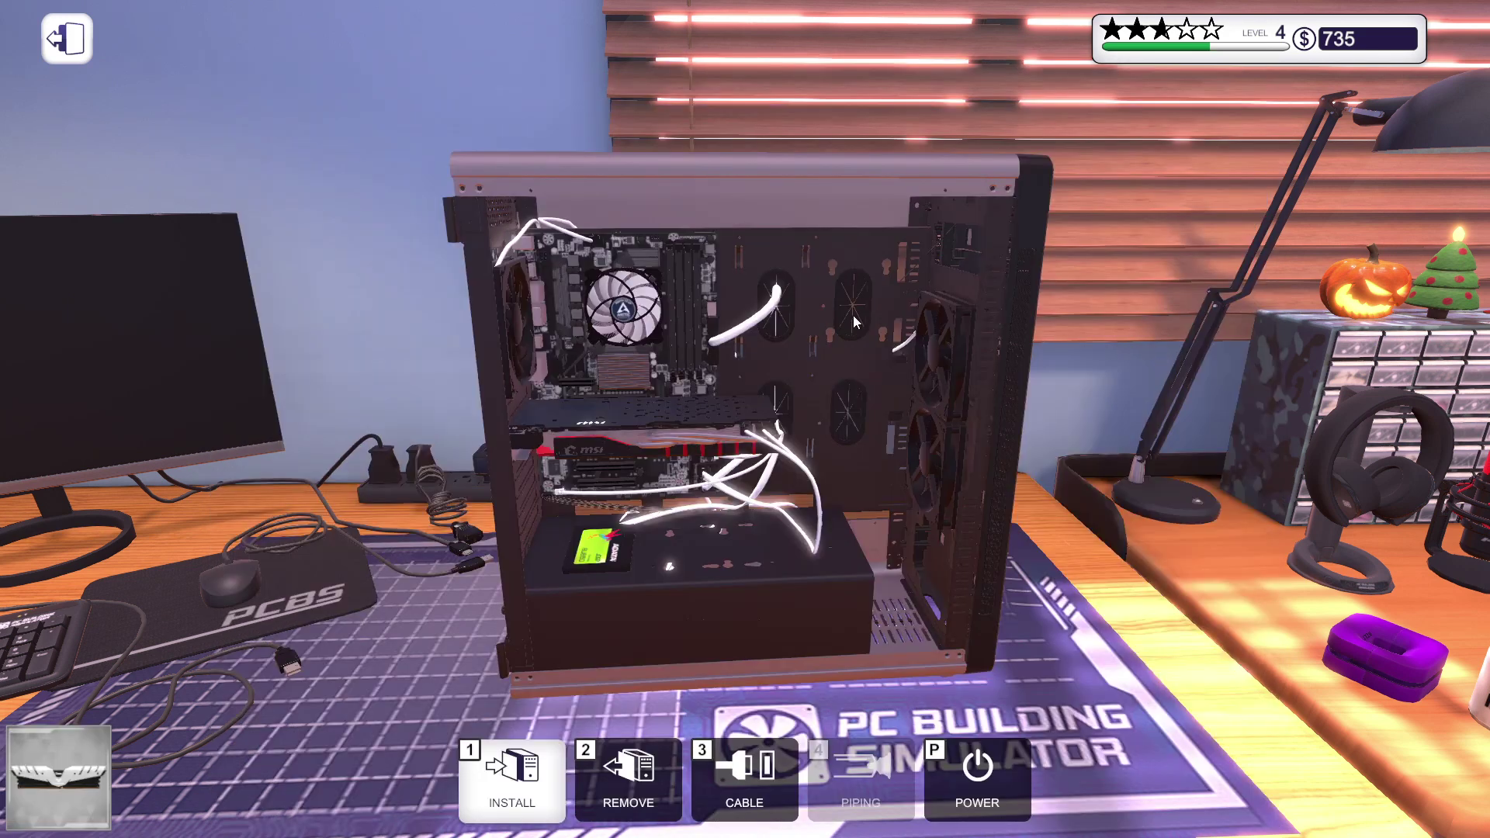
pyautogui.click(674, 322)
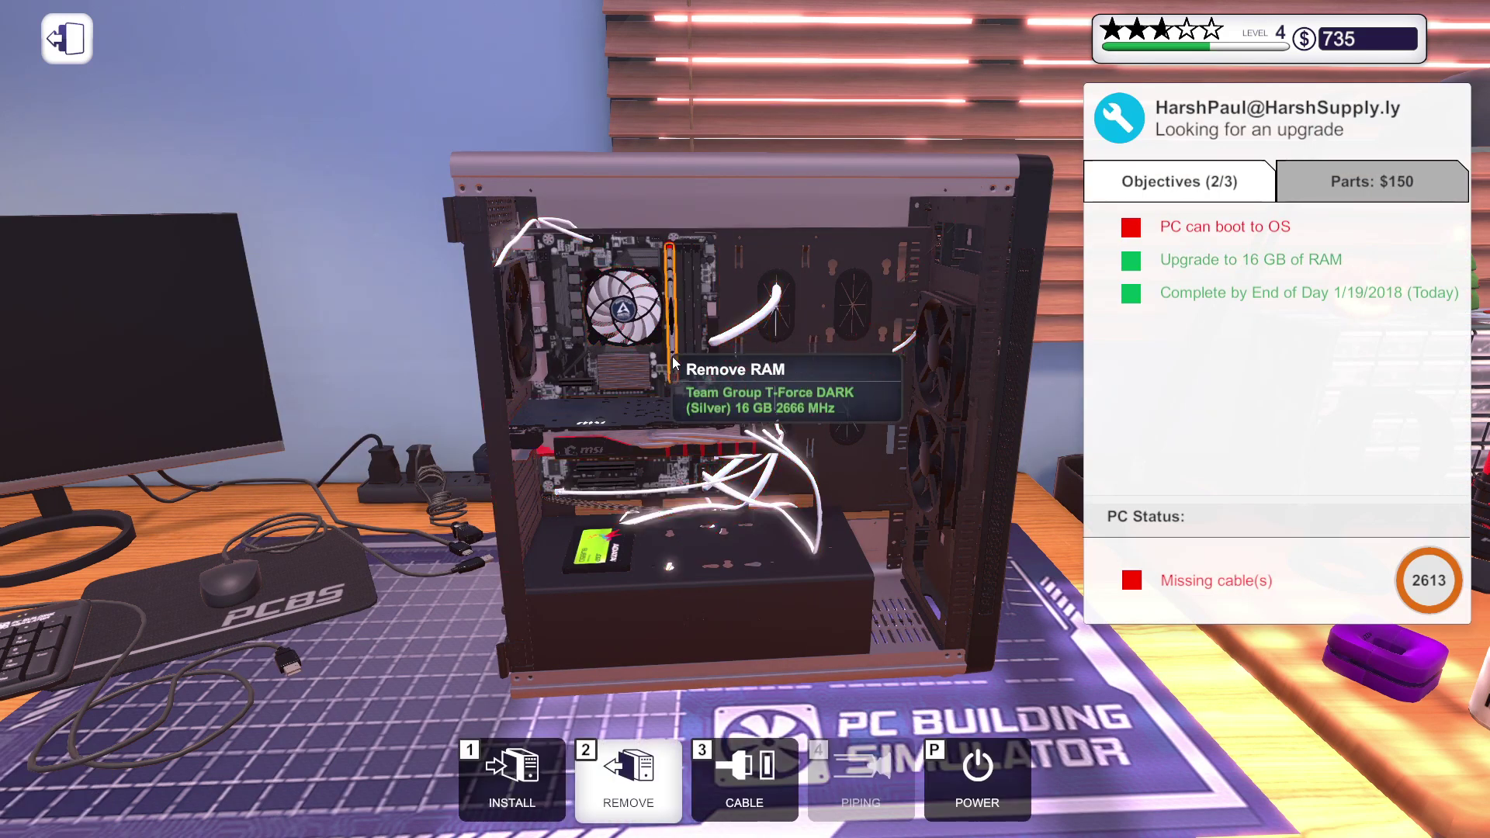
pyautogui.click(673, 382)
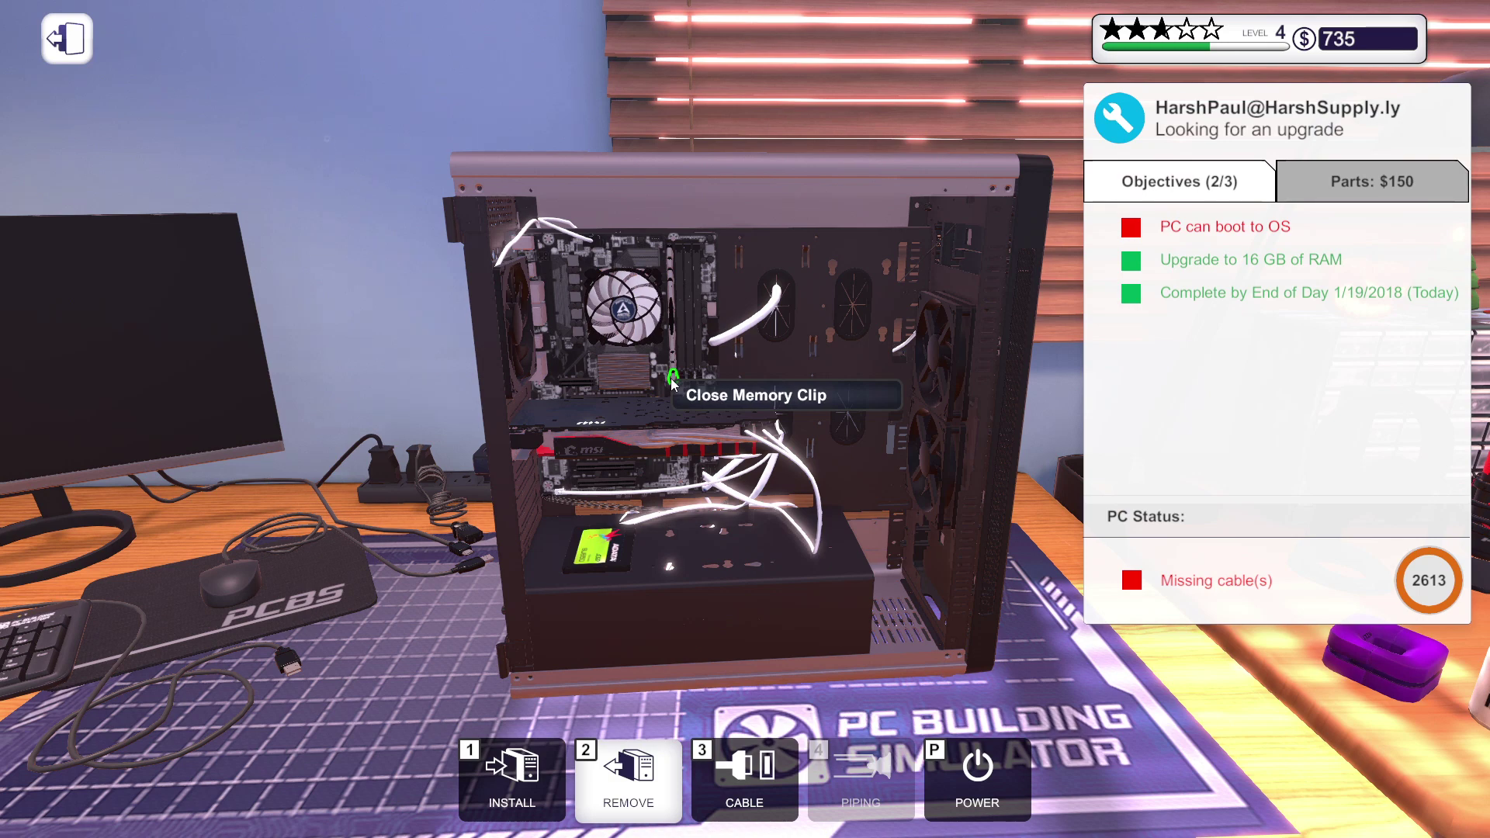
pyautogui.press('3')
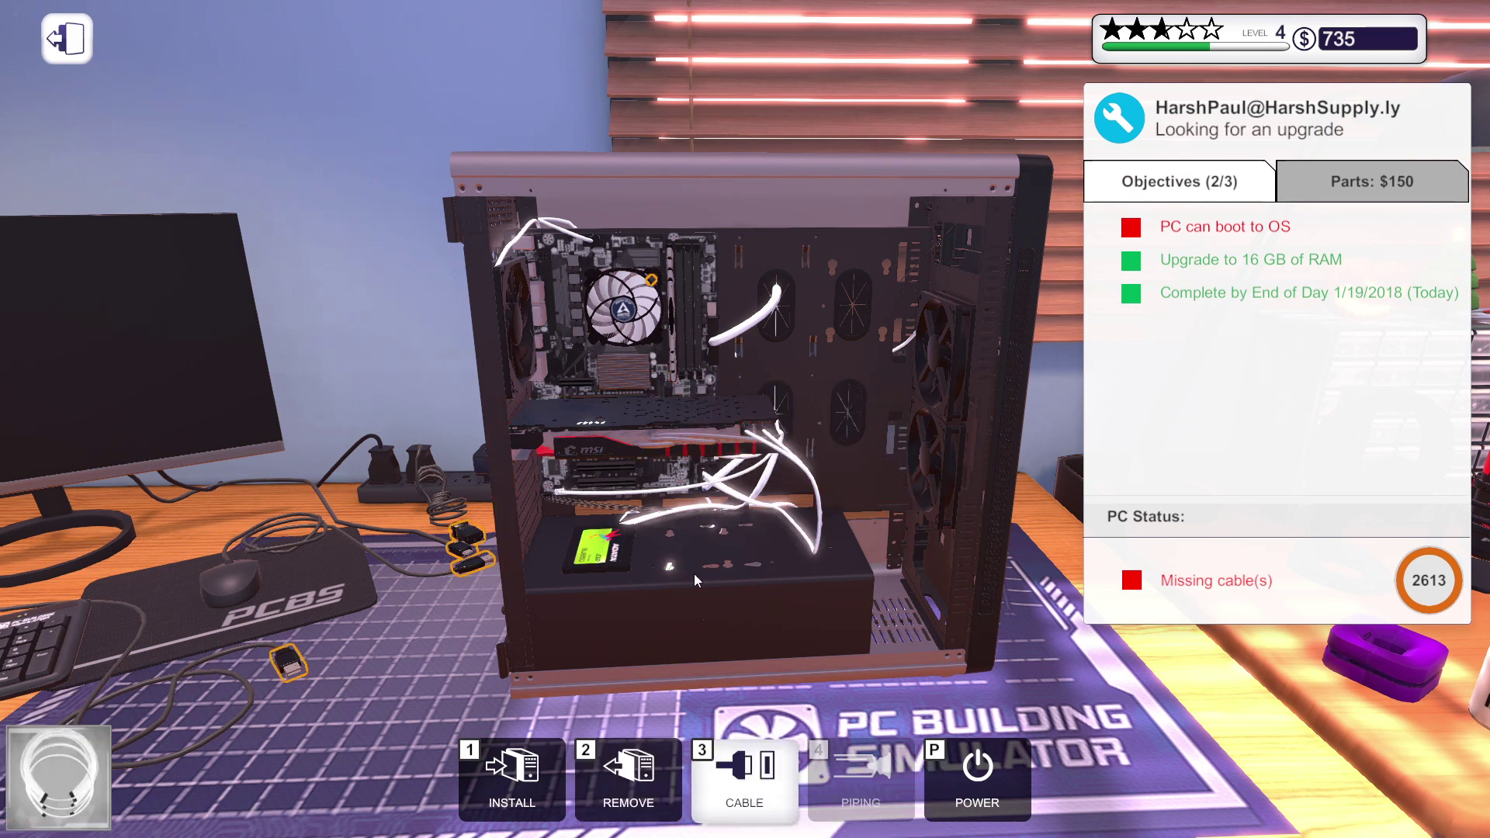
# - Connect the CPU cooler fan and motherboard cables, then place the side panel
pyautogui.click(655, 276)
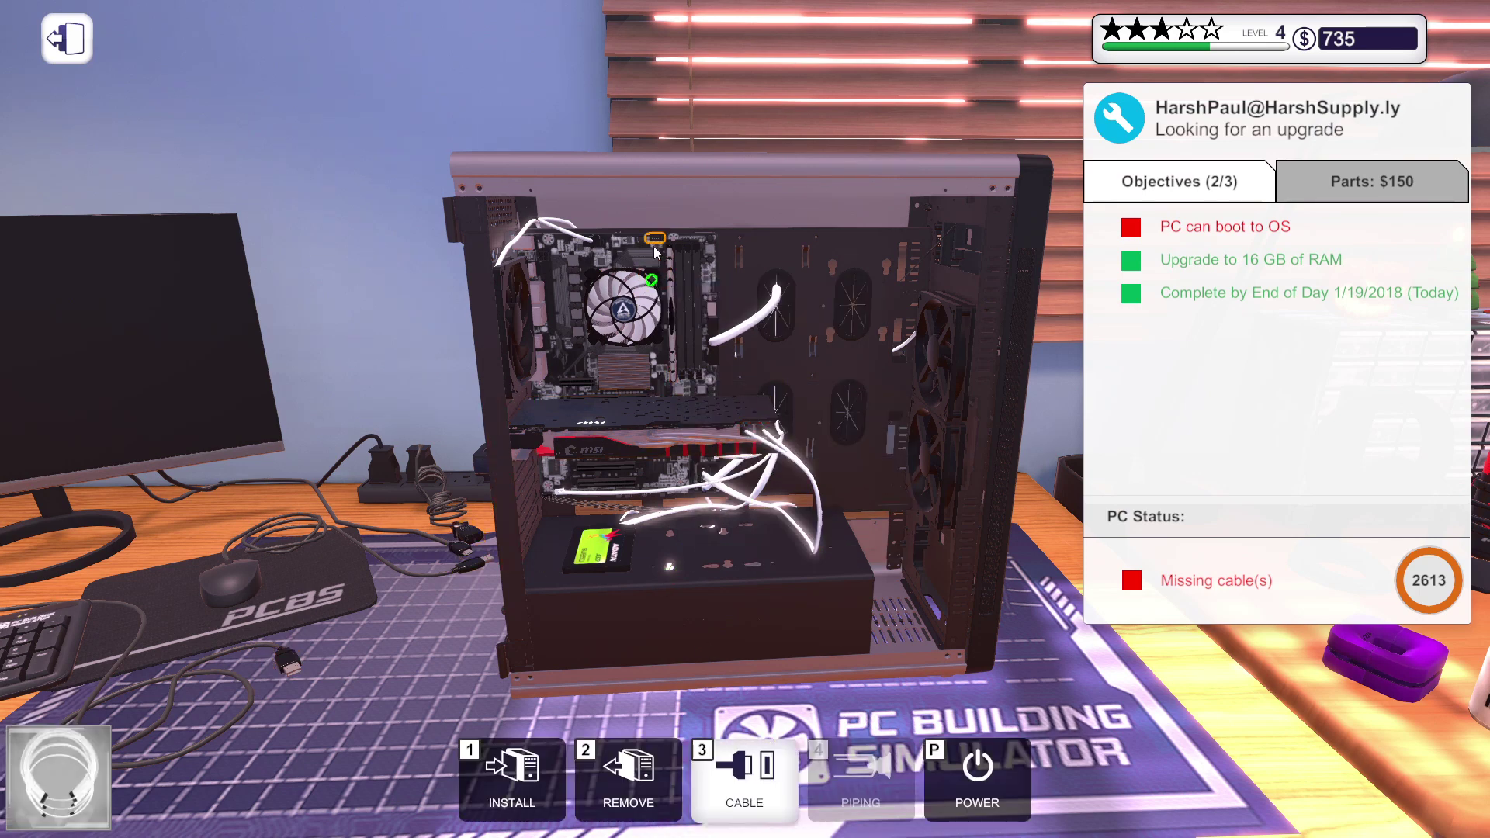
pyautogui.click(656, 241)
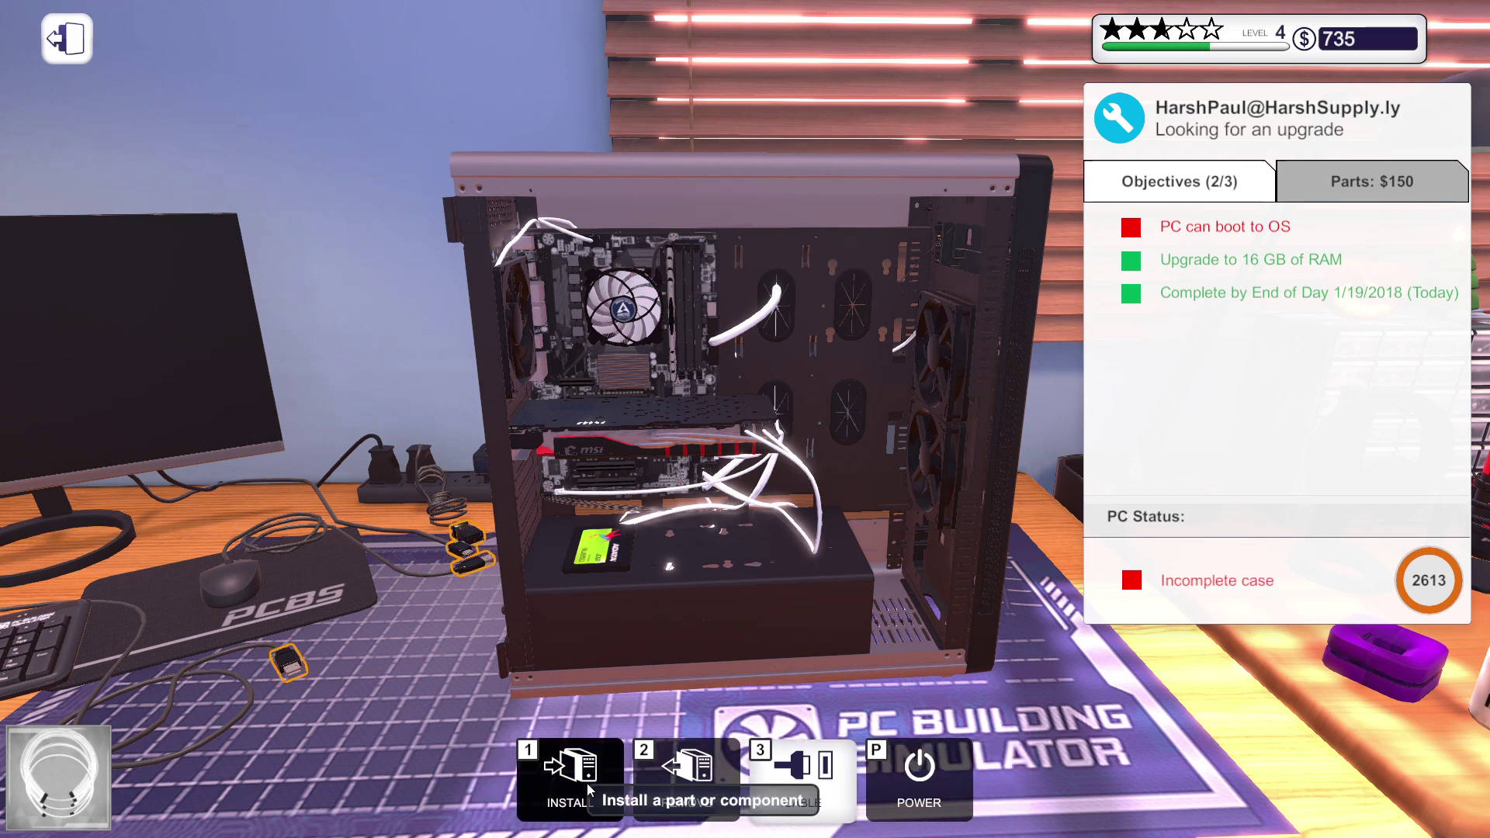
pyautogui.click(518, 774)
pyautogui.click(365, 742)
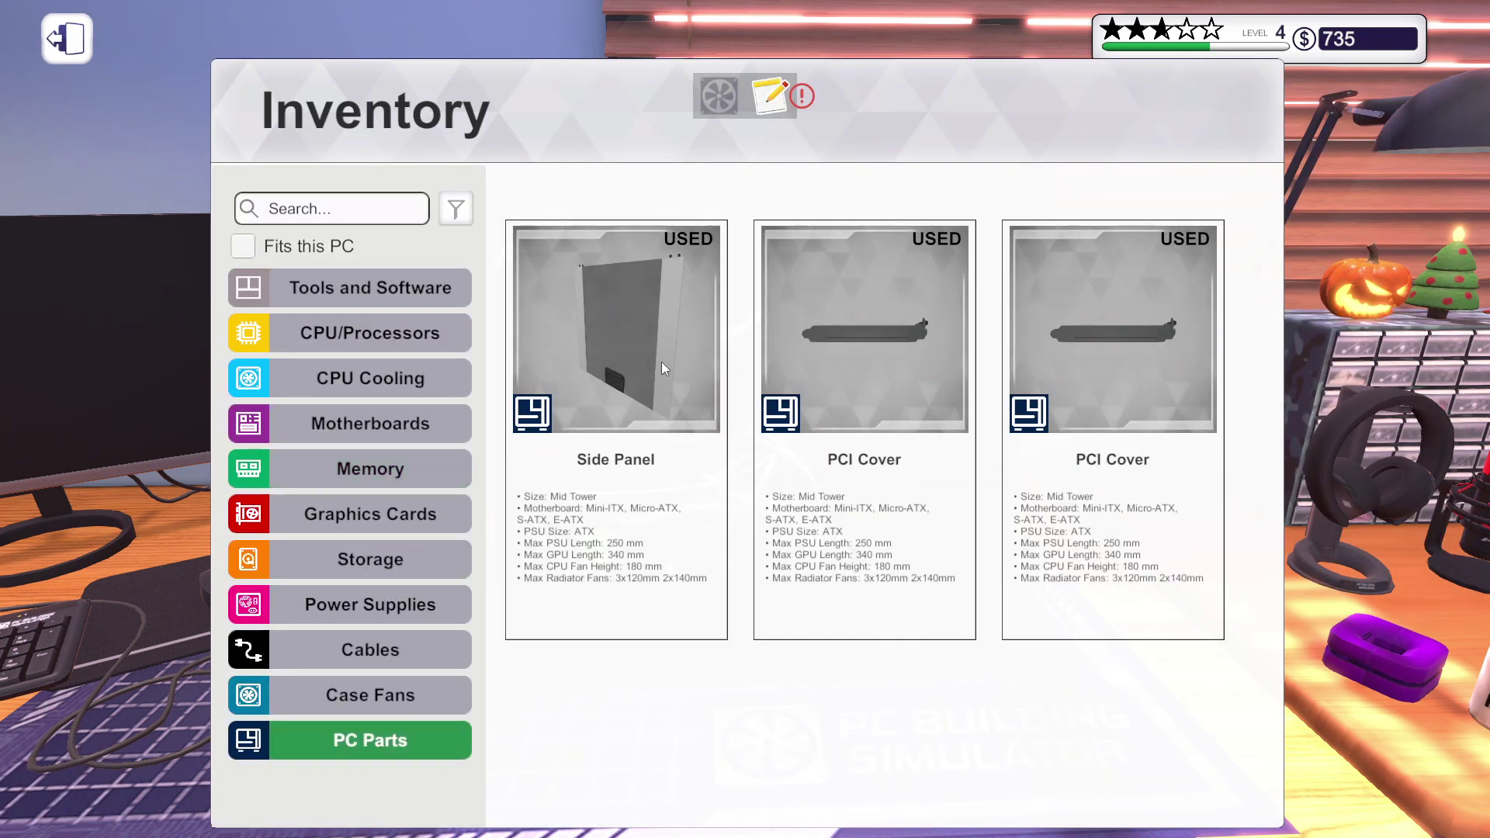
pyautogui.click(628, 350)
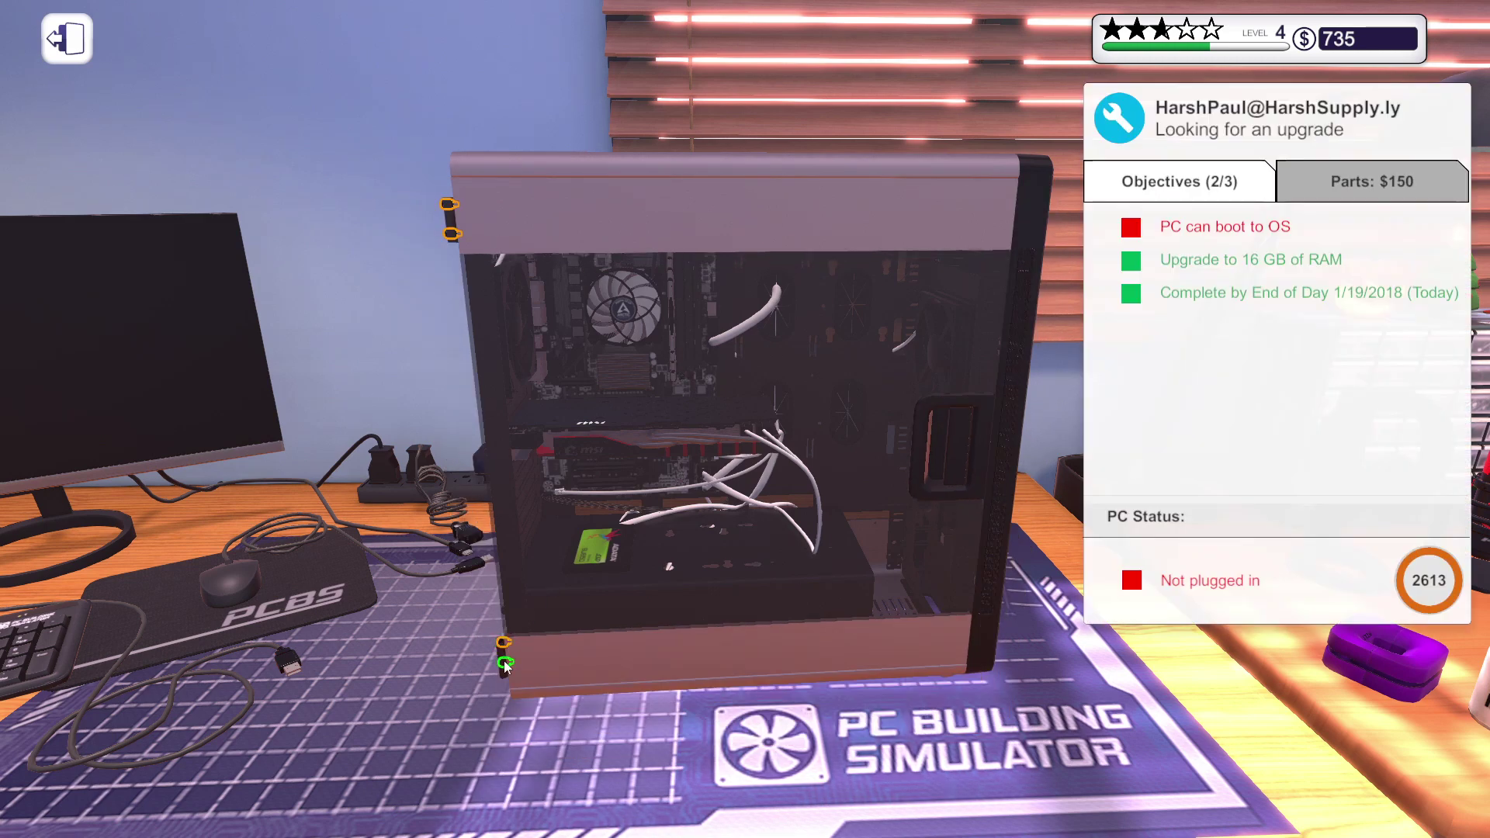
# - Screw the side panel in place and orbit around to the case rear
pyautogui.moveTo(524, 648); pyautogui.dragTo(629, 233)
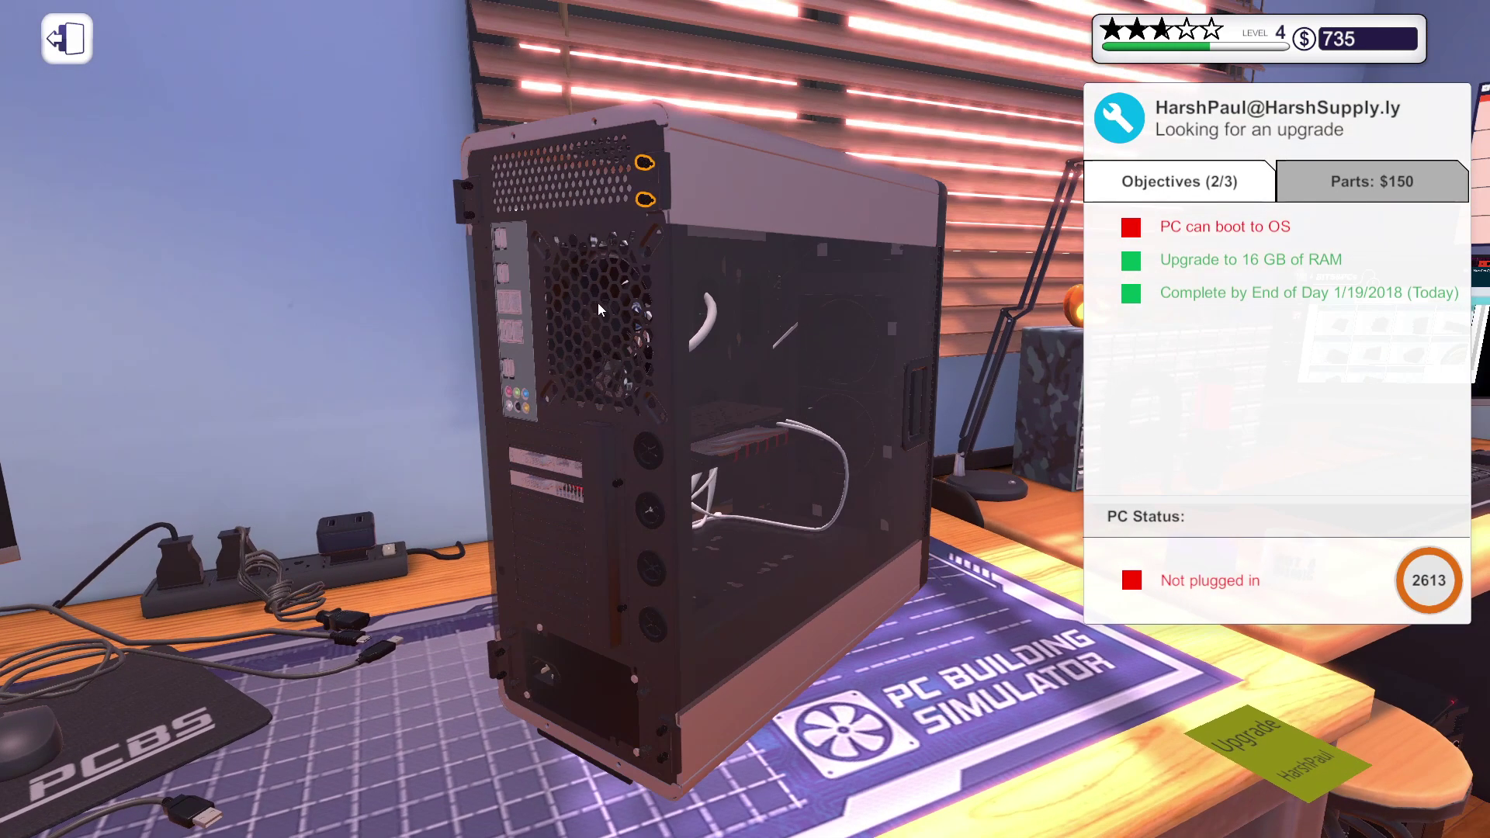
pyautogui.click(646, 169)
pyautogui.moveTo(698, 232); pyautogui.dragTo(1049, 524)
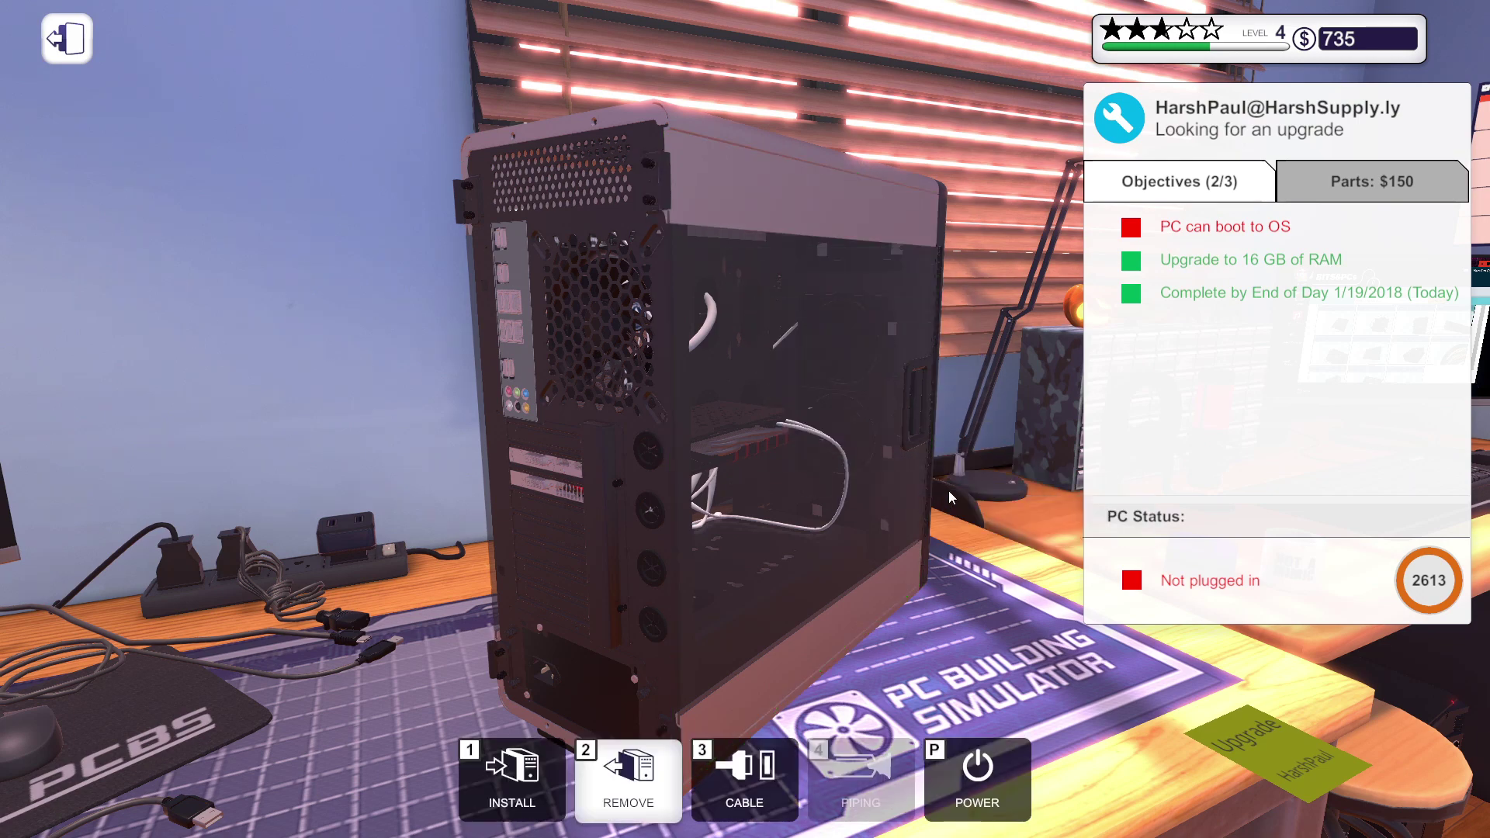
pyautogui.moveTo(746, 419); pyautogui.dragTo(465, 350)
pyautogui.moveTo(582, 350); pyautogui.dragTo(809, 724)
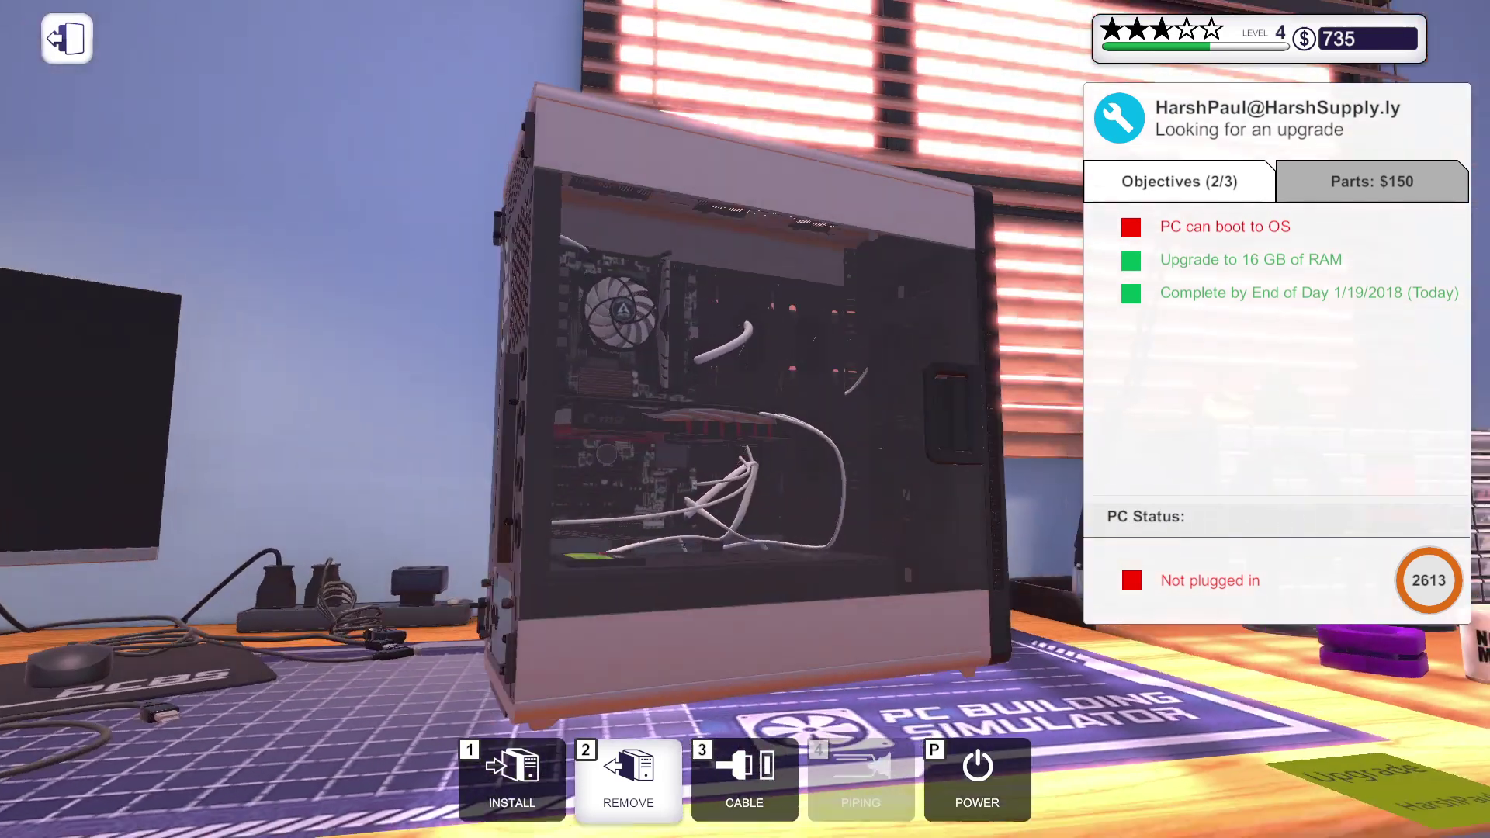
# - Plug the display cable and a USB cable into the case's rear ports
pyautogui.press('3')
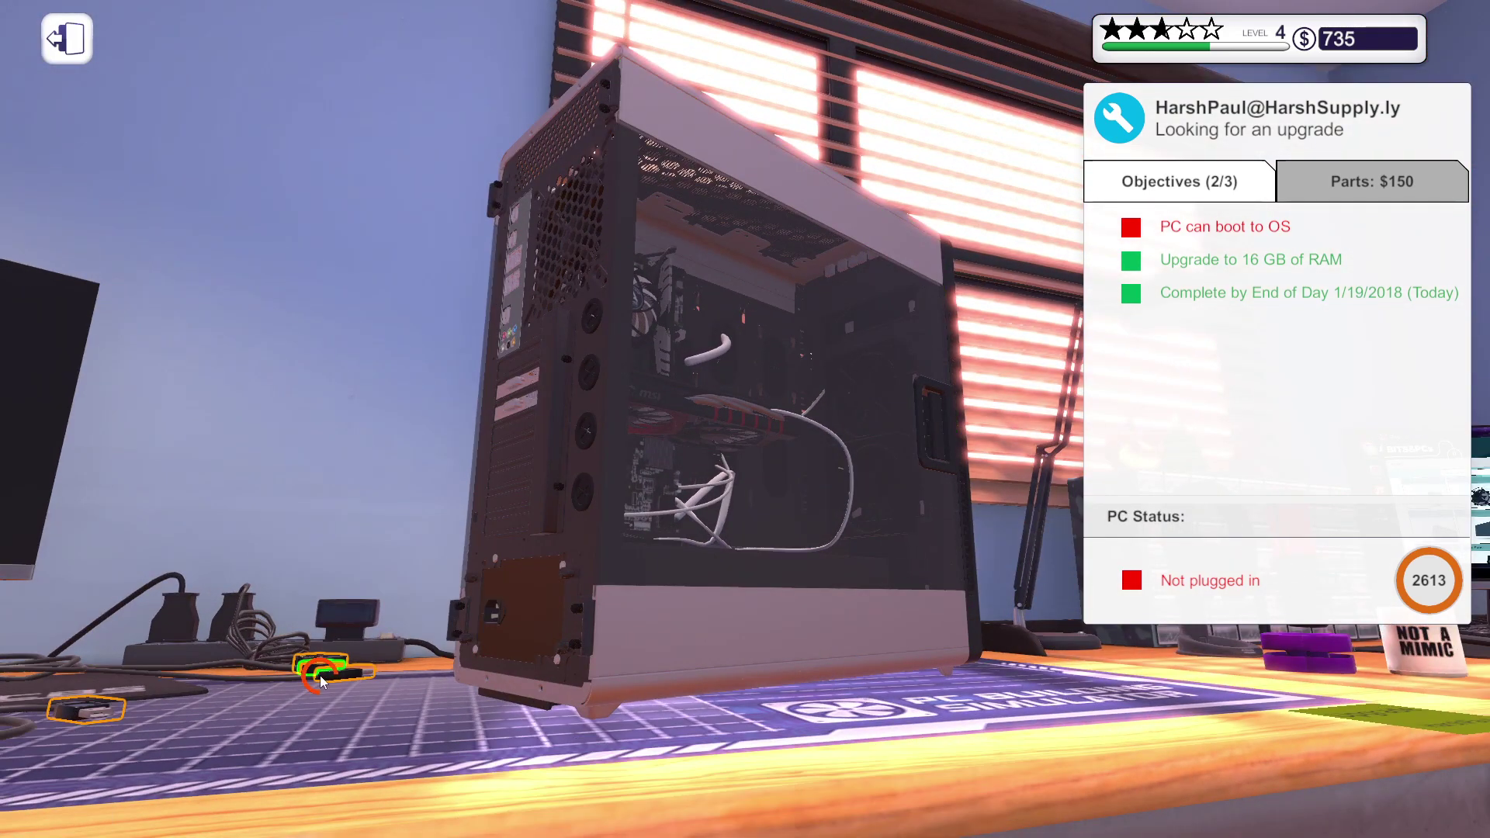
pyautogui.click(326, 666)
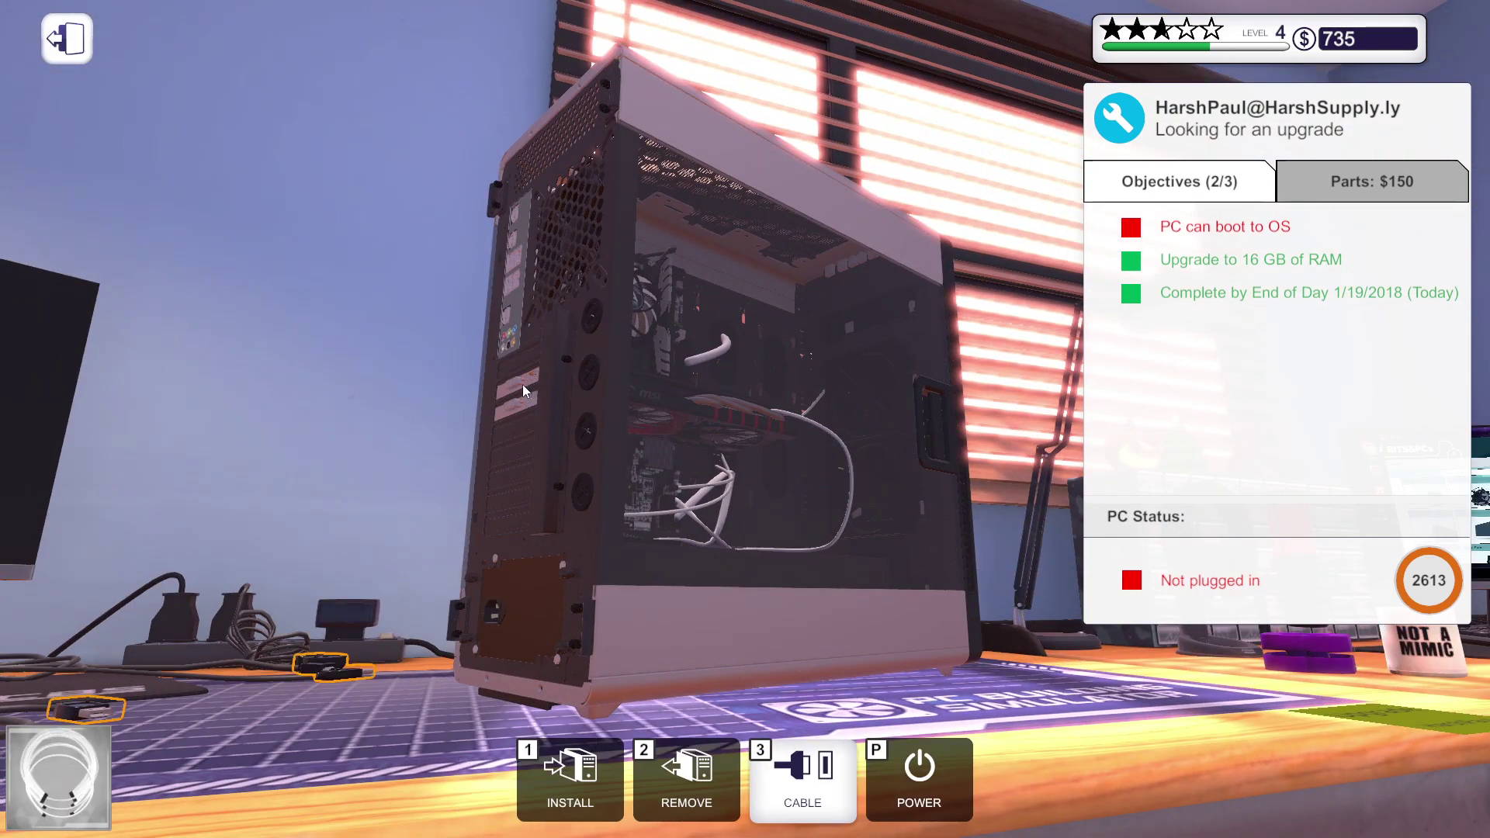
pyautogui.click(523, 384)
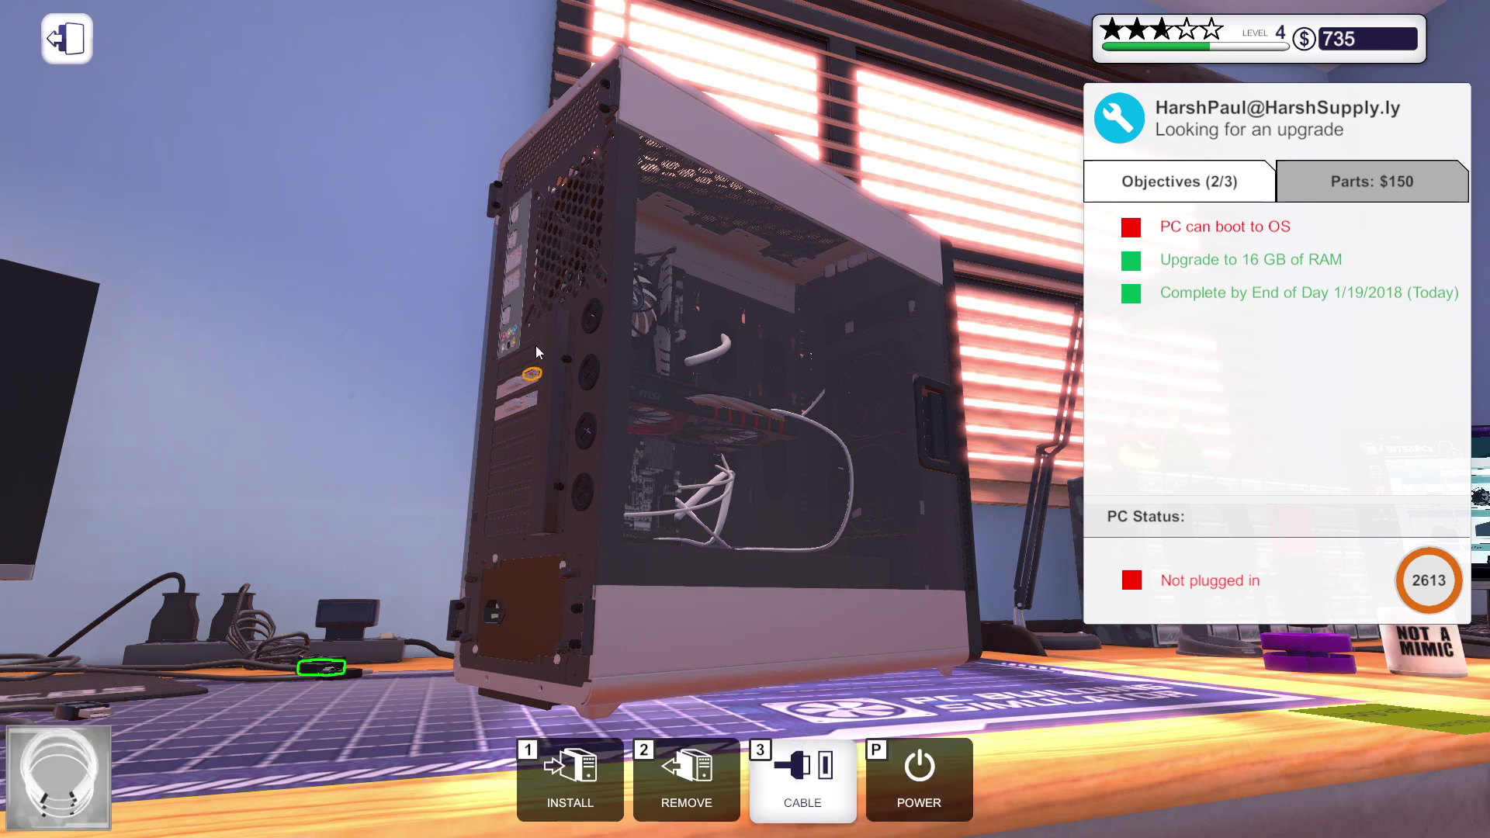
pyautogui.click(530, 373)
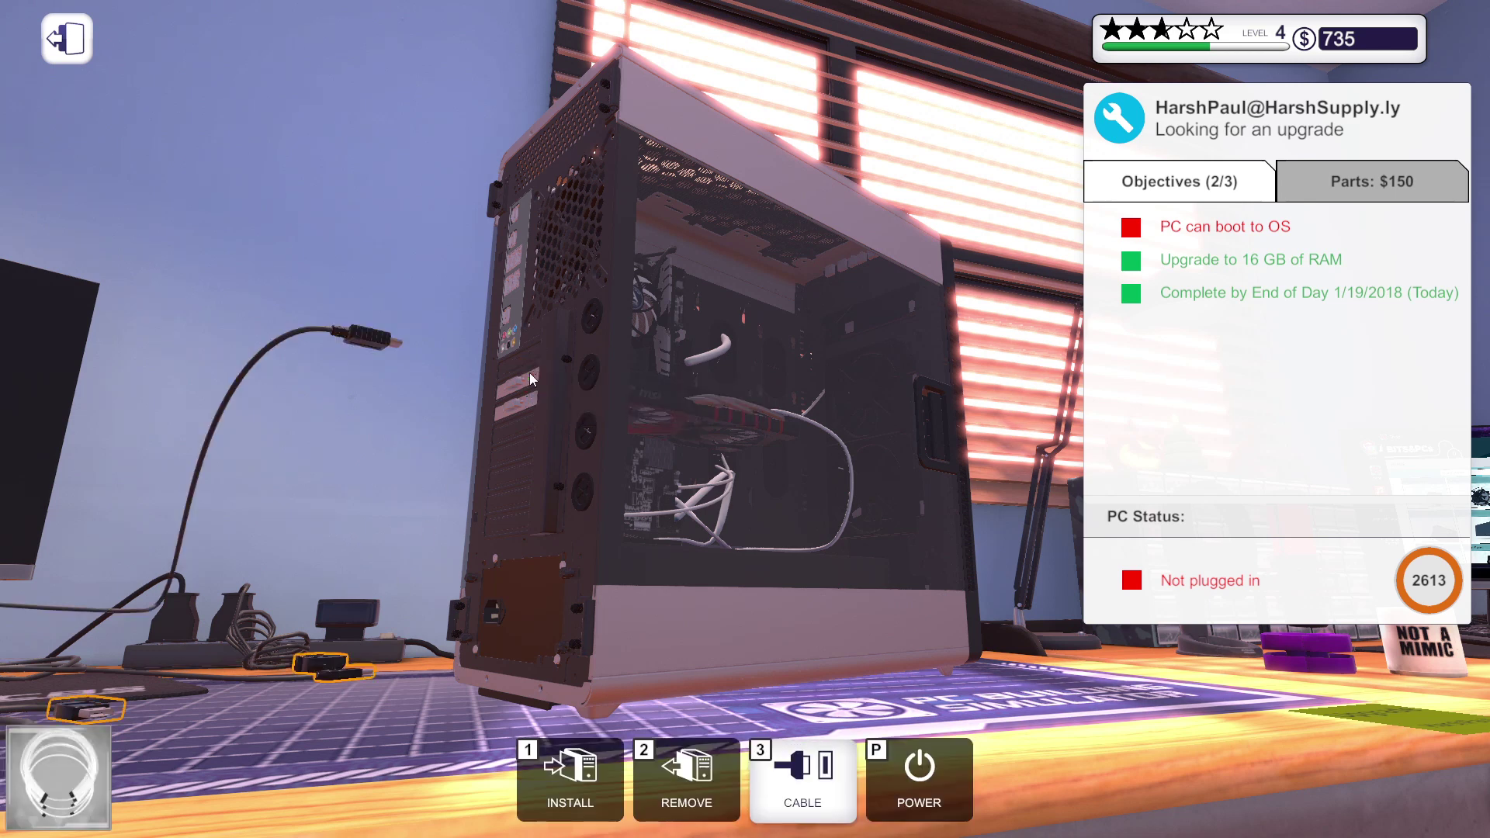
pyautogui.click(364, 676)
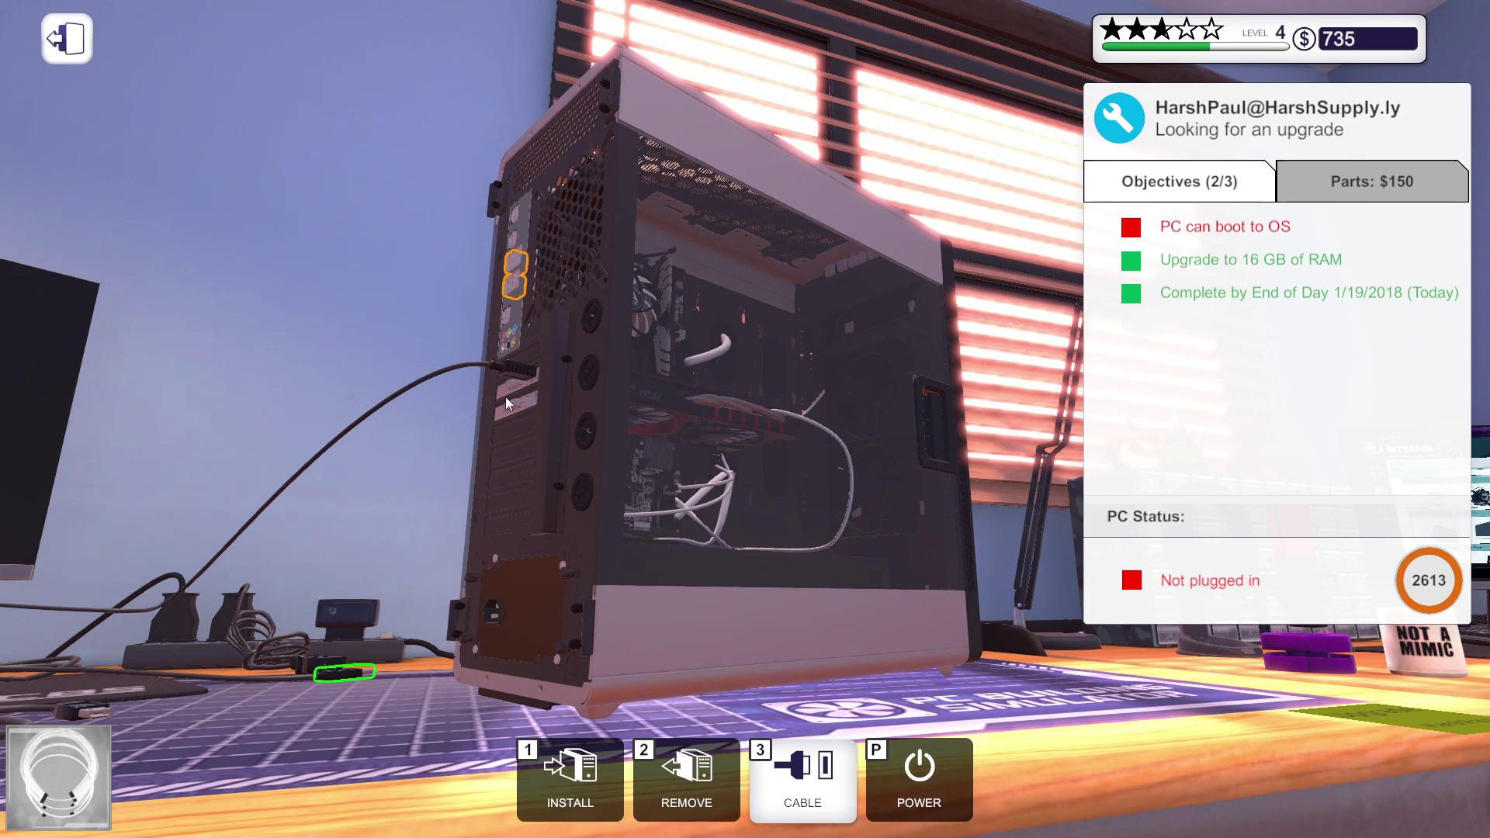
pyautogui.rightClick(507, 396)
pyautogui.click(354, 679)
pyautogui.click(512, 287)
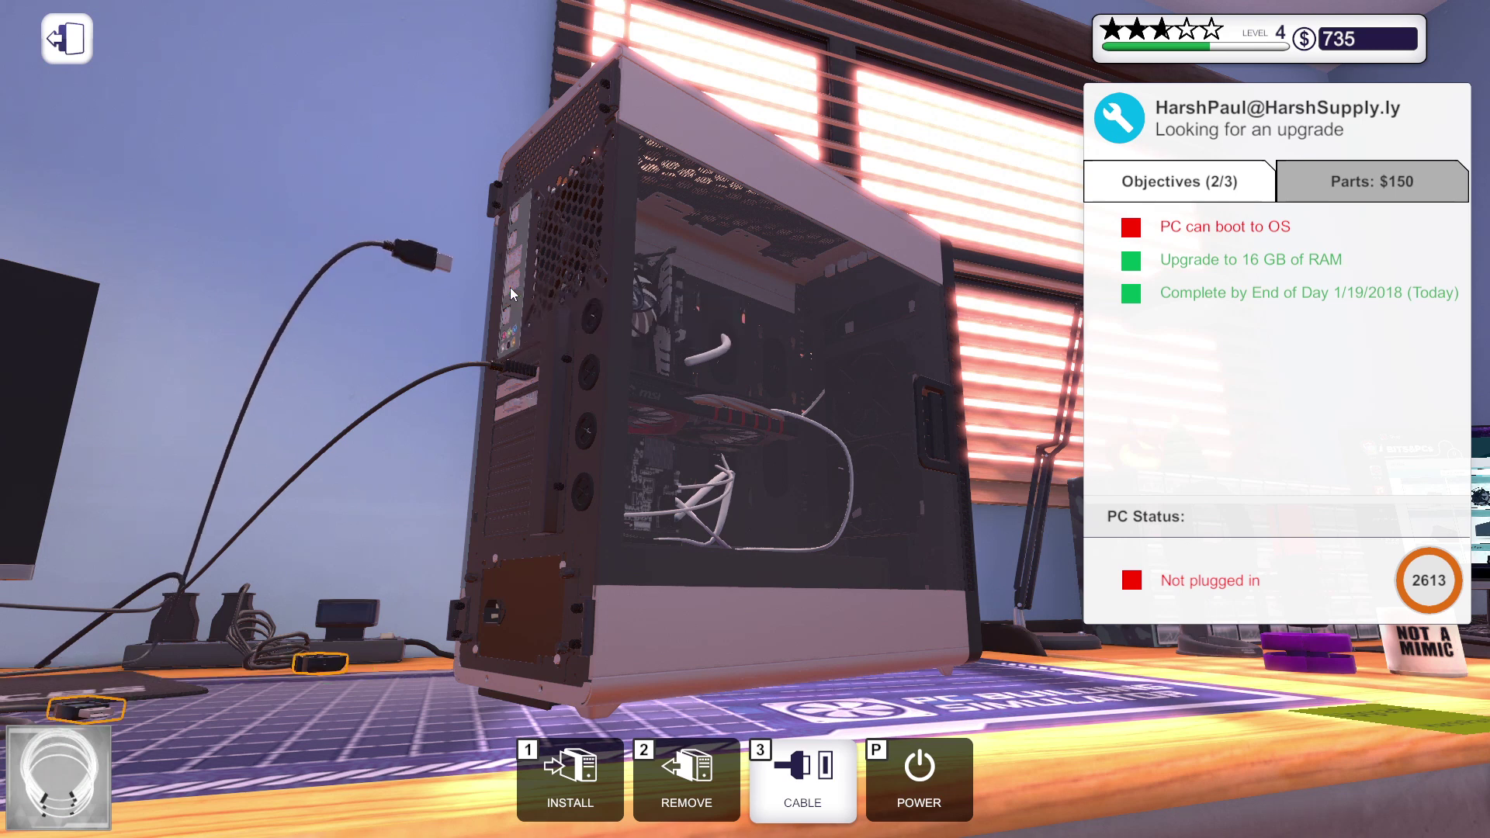
# - Plug the power cord into the PSU and connect the remaining USB cables
pyautogui.click(337, 661)
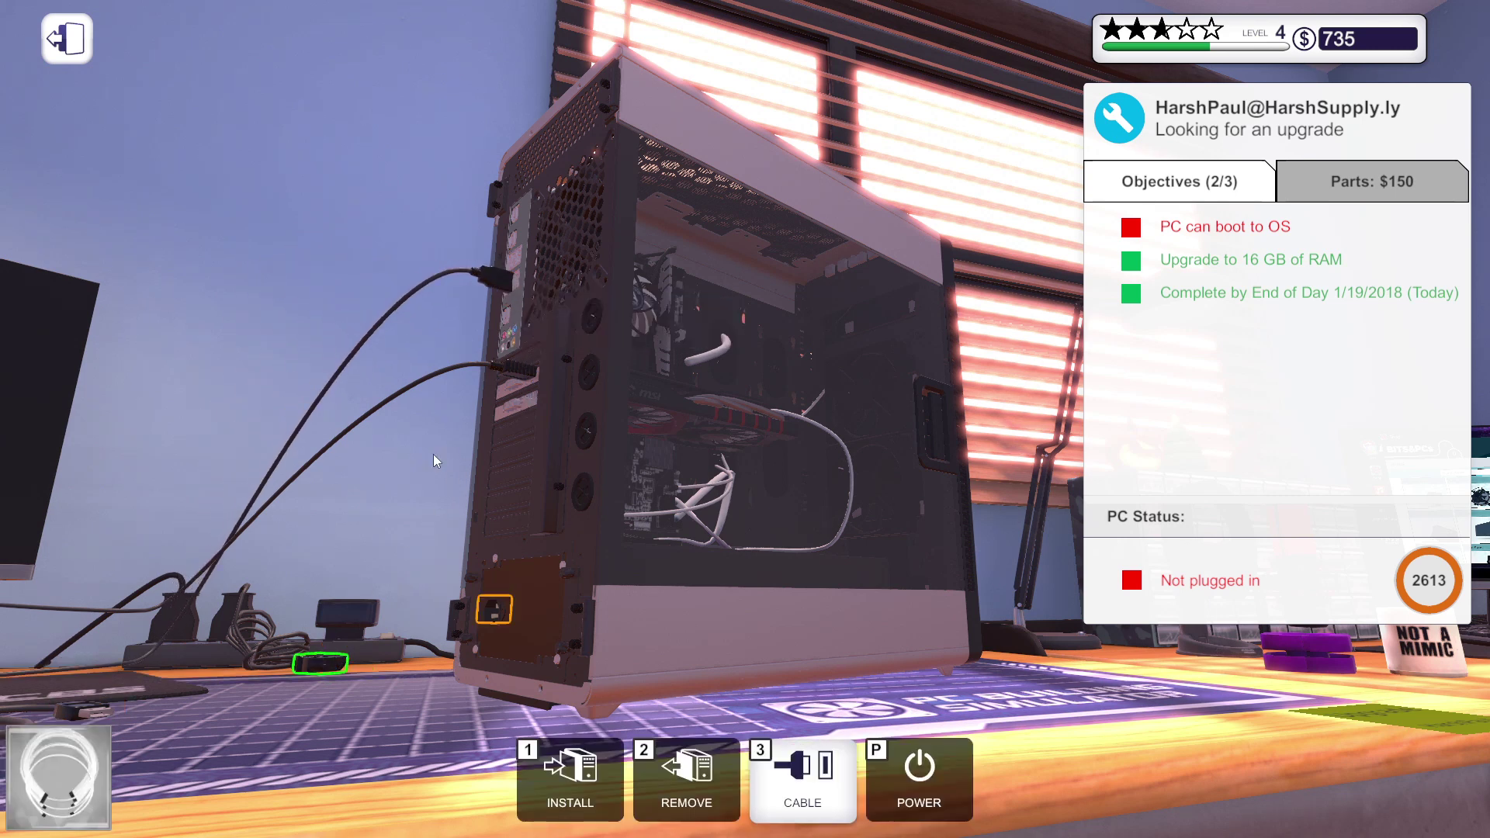
pyautogui.click(495, 609)
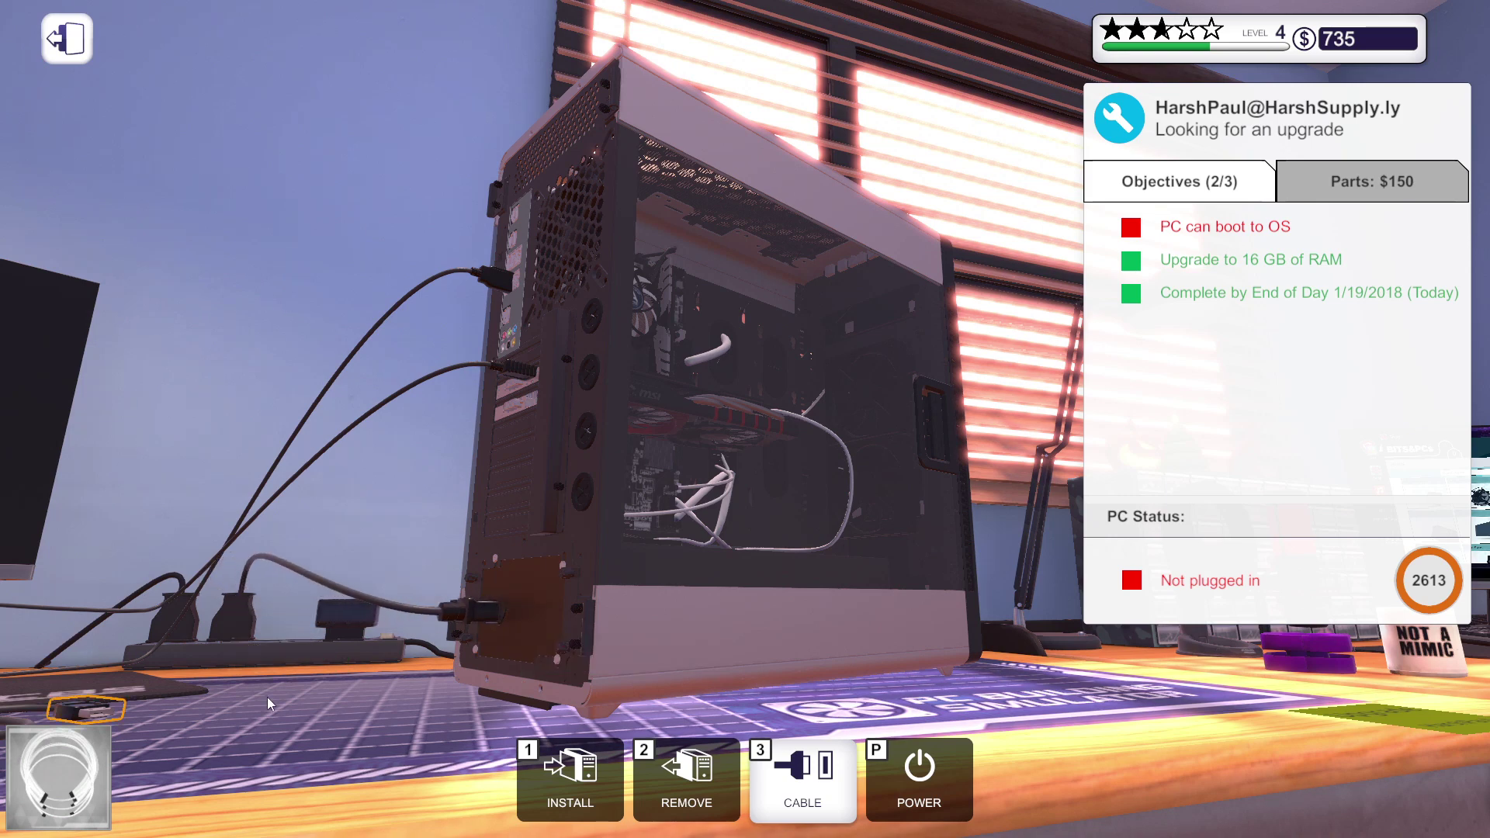
pyautogui.click(114, 712)
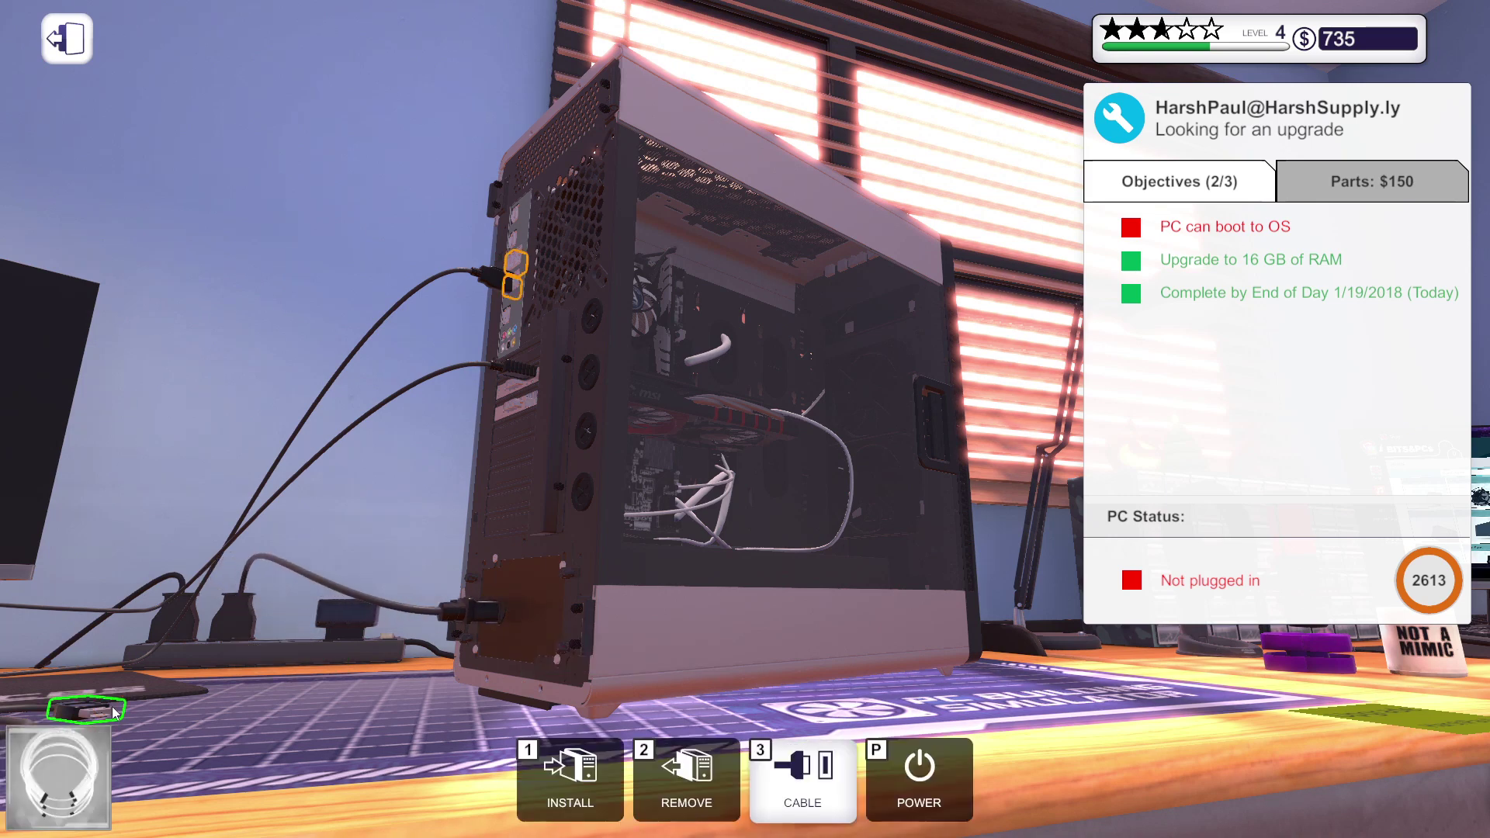
pyautogui.click(510, 274)
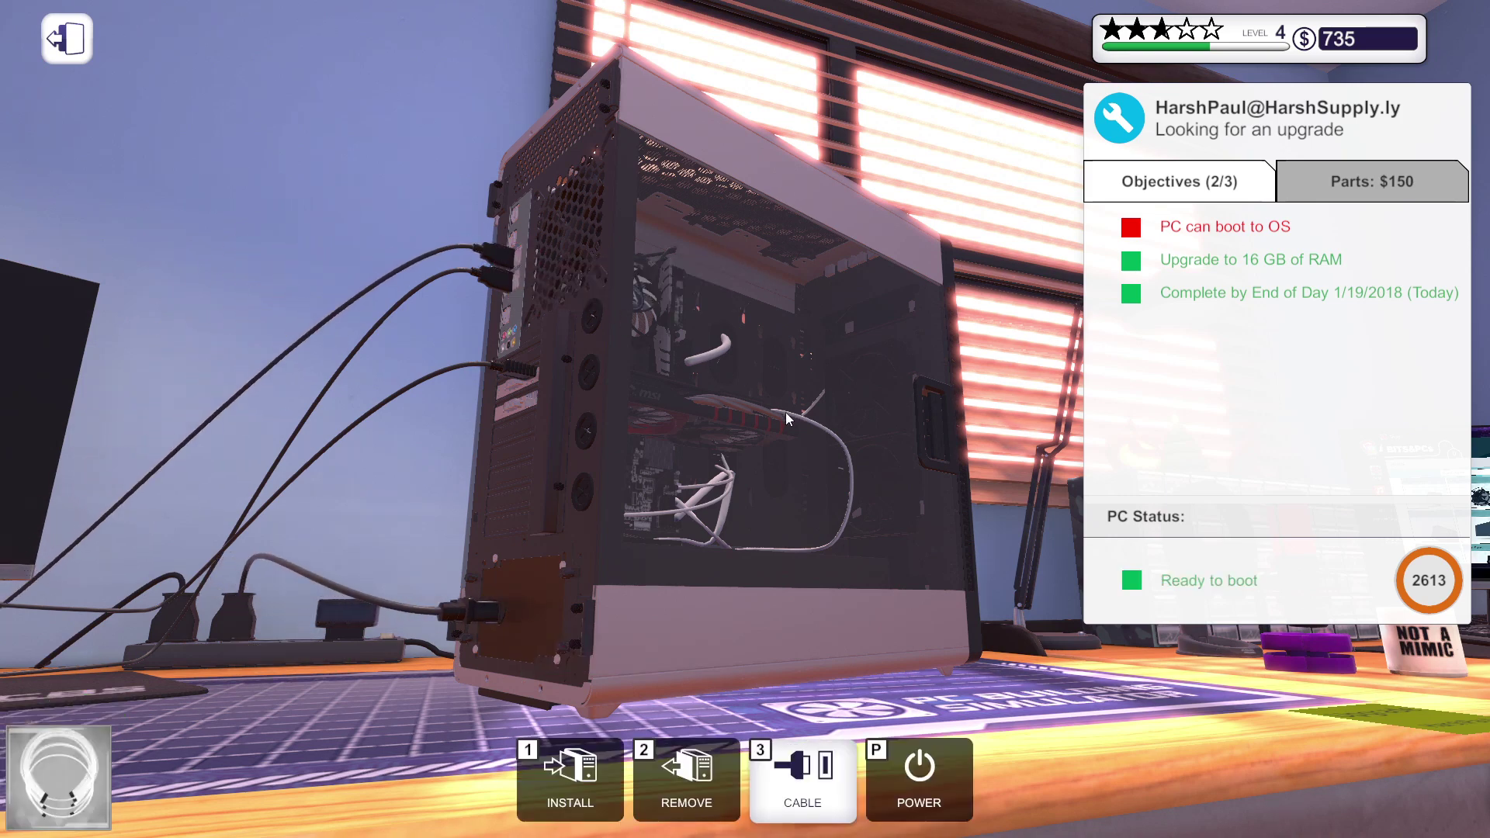
pyautogui.moveTo(787, 420); pyautogui.dragTo(841, 313)
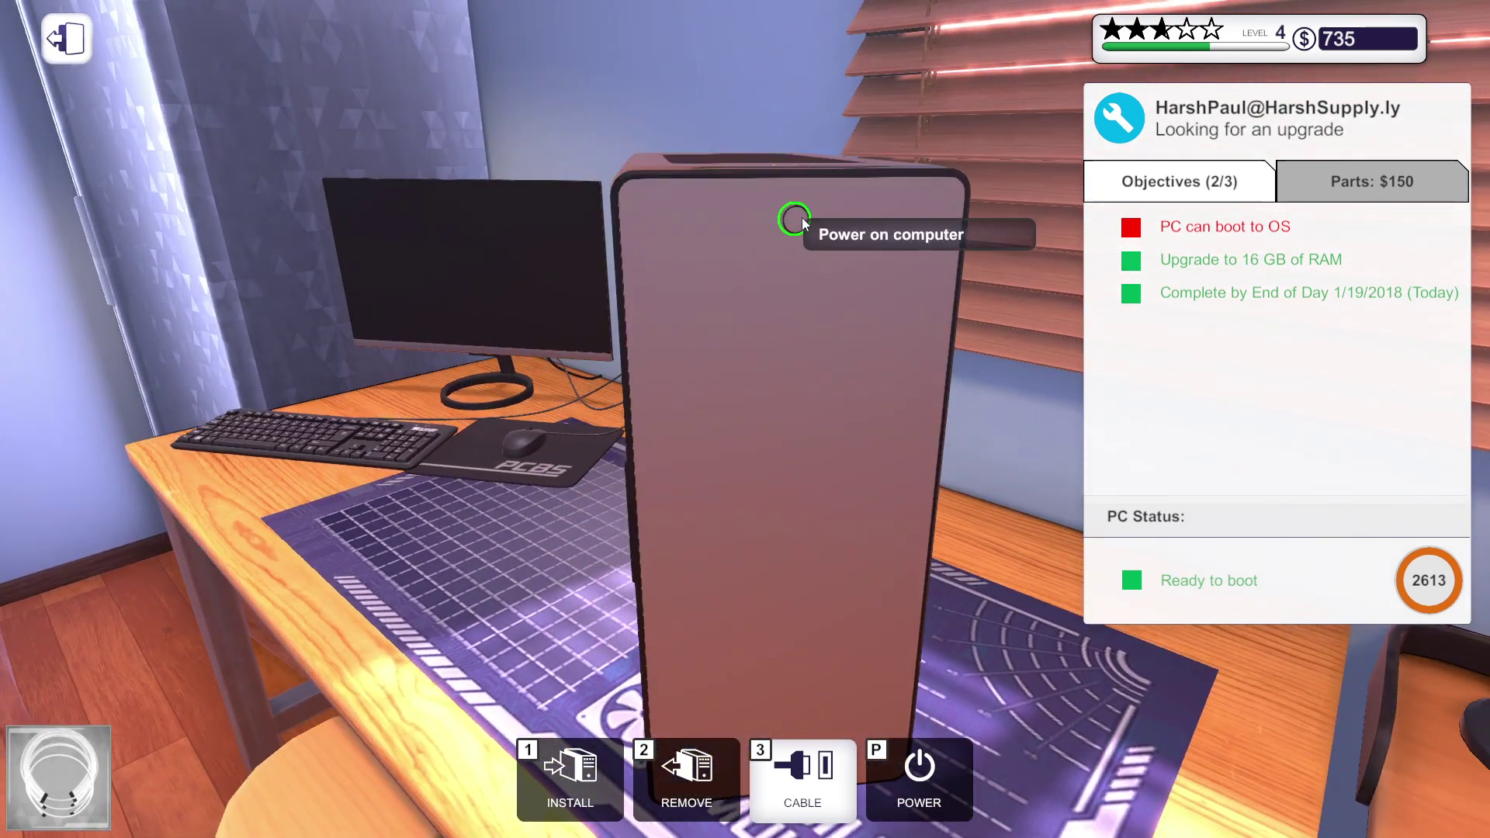
# - Power on the PC and try opening 'View from the bushes' on its desktop, denied each time
pyautogui.click(795, 219)
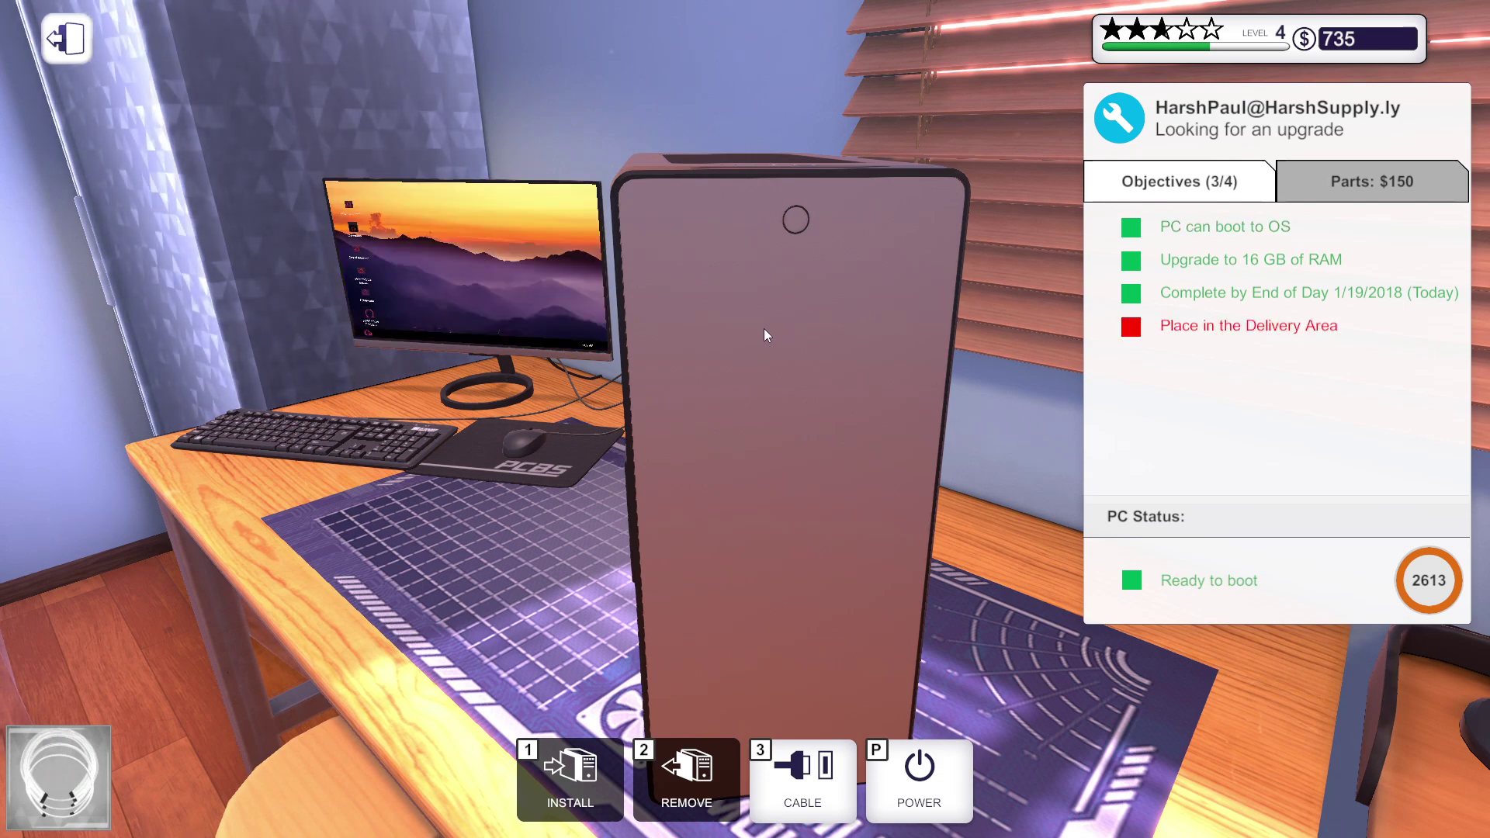
pyautogui.click(489, 280)
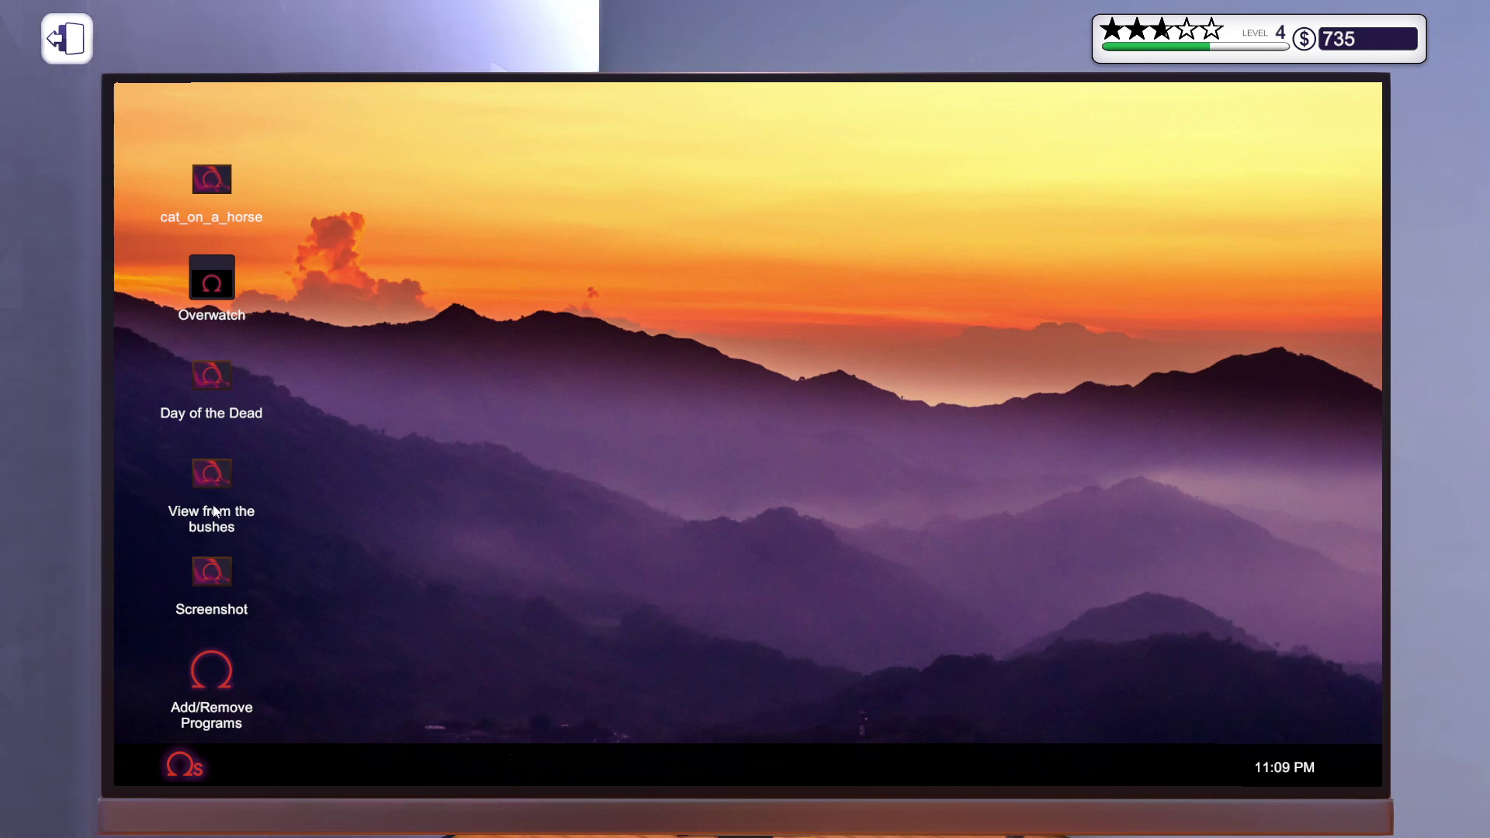
pyautogui.doubleClick(210, 475)
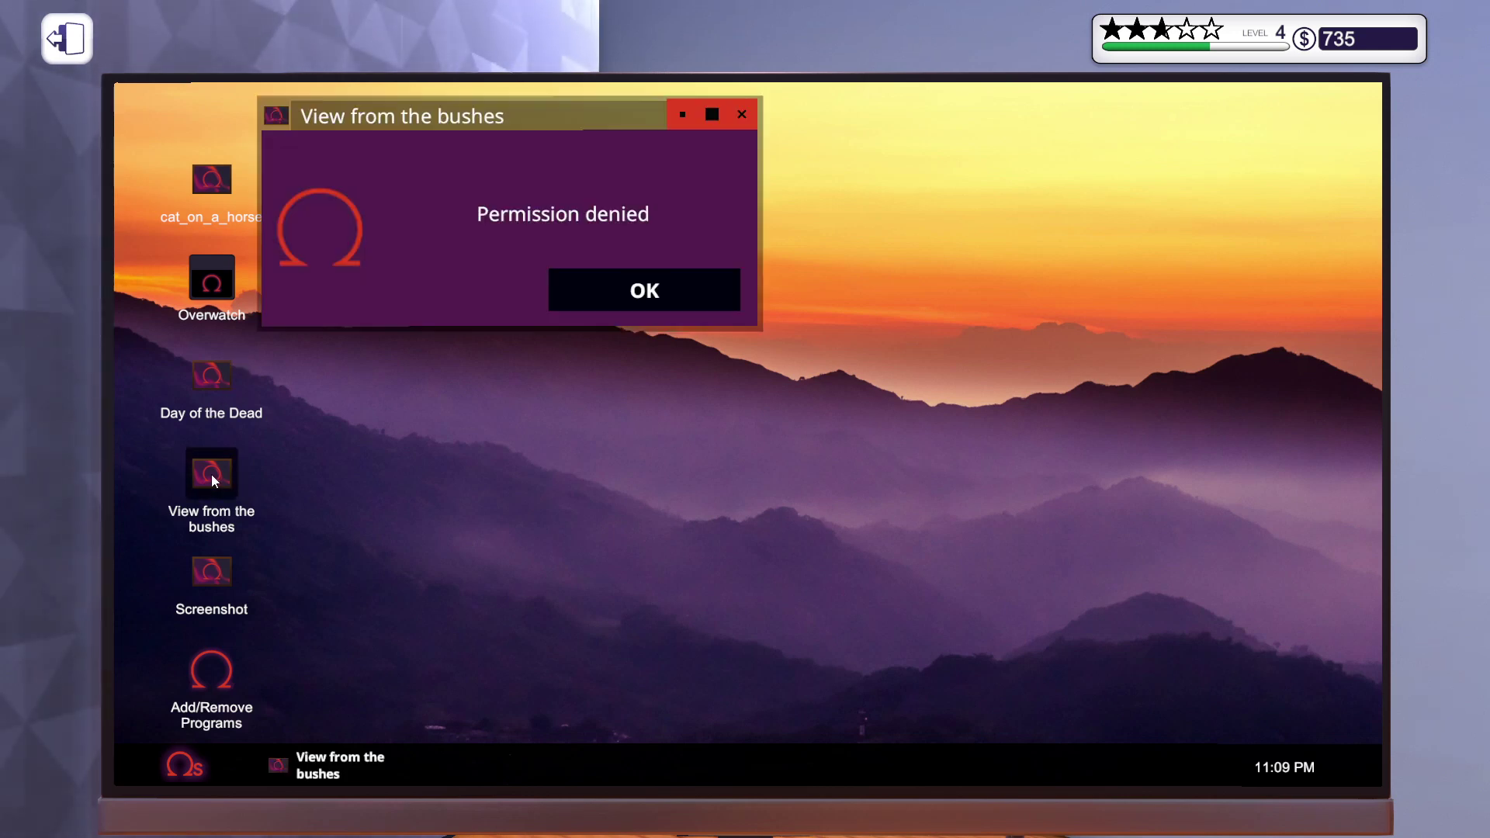
pyautogui.click(630, 300)
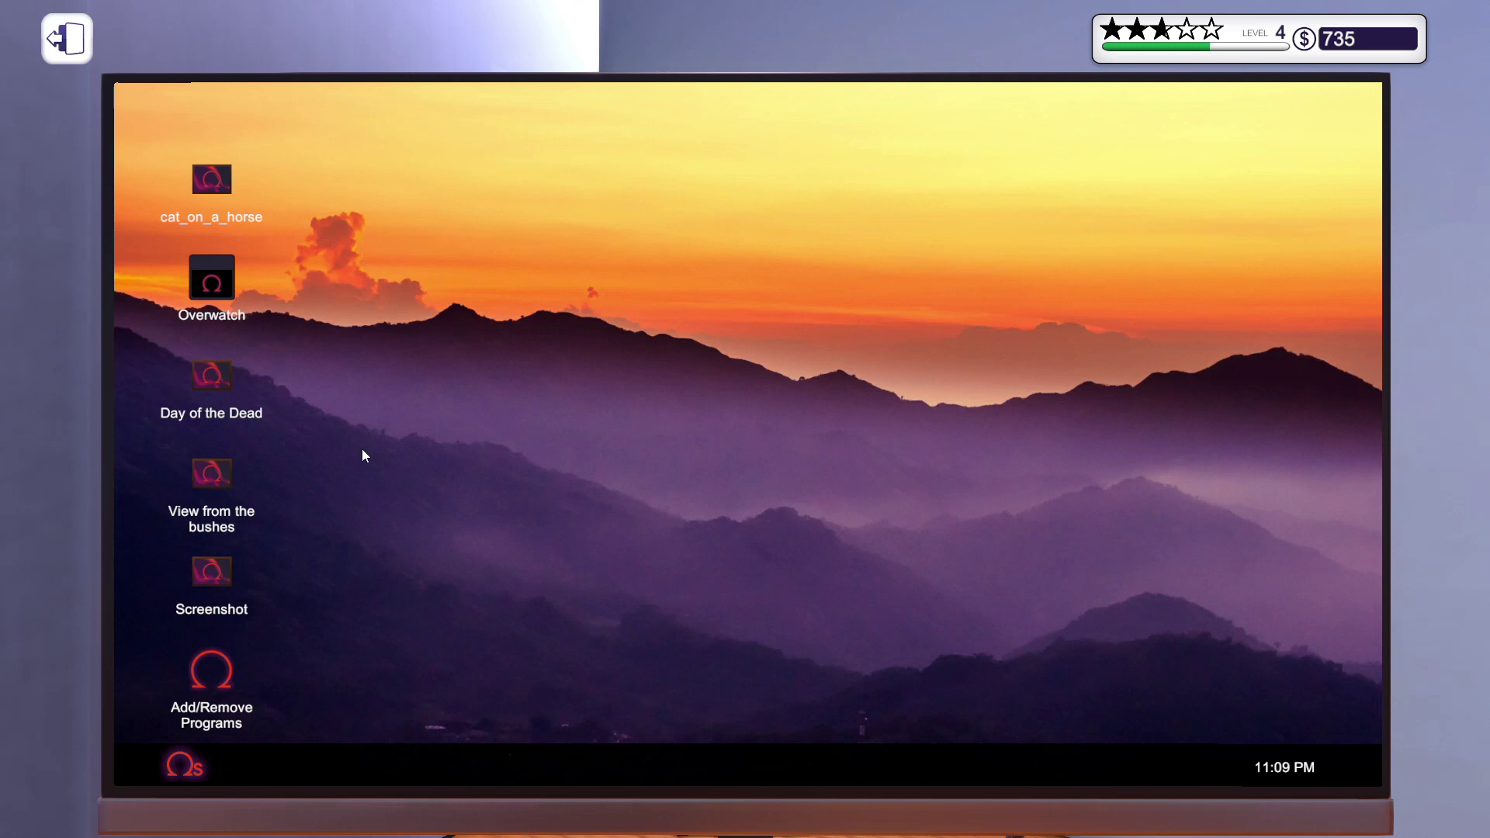
pyautogui.doubleClick(225, 485)
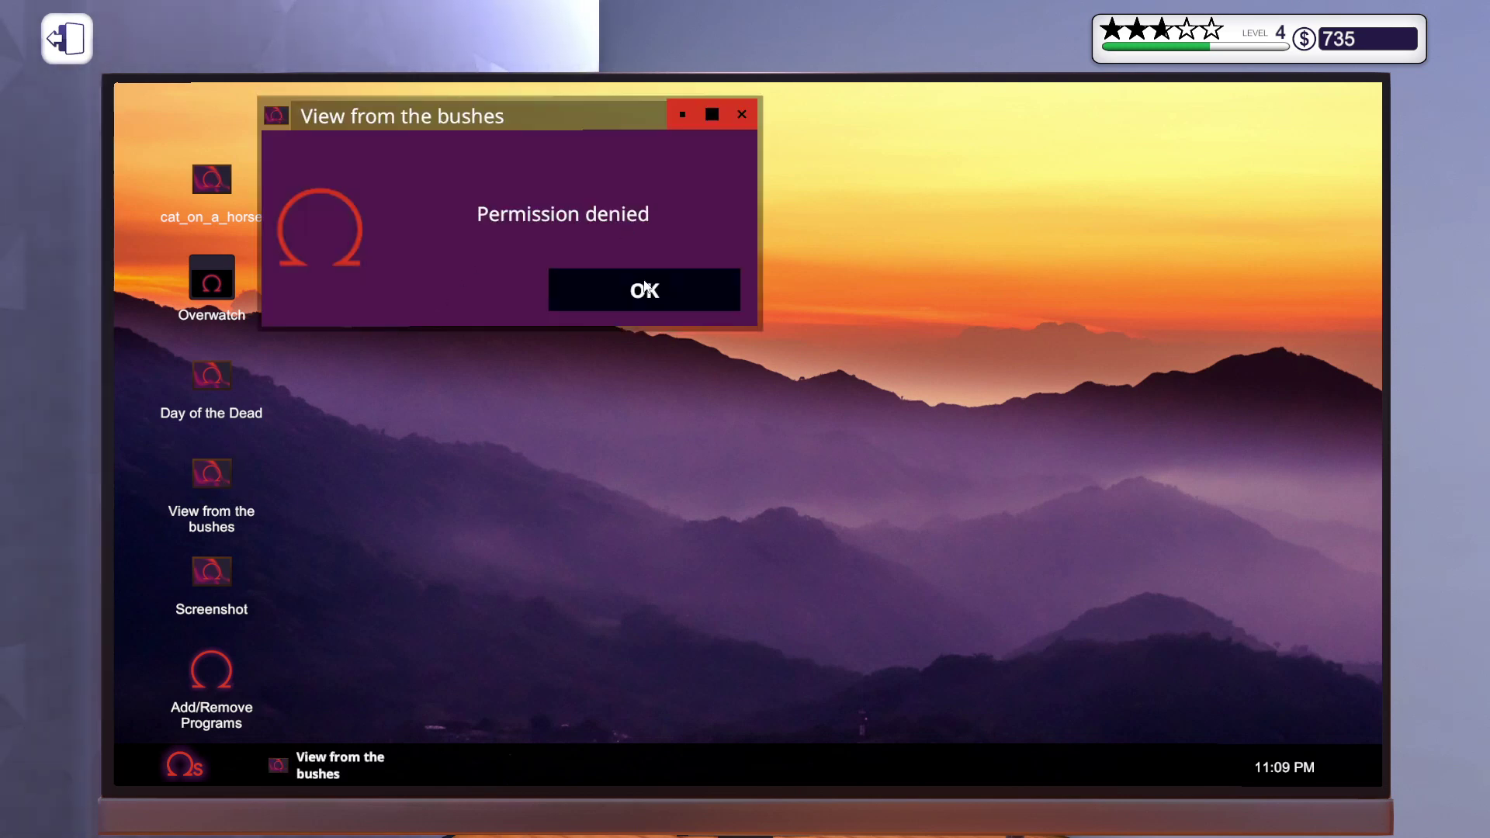
pyautogui.click(644, 292)
pyautogui.doubleClick(208, 475)
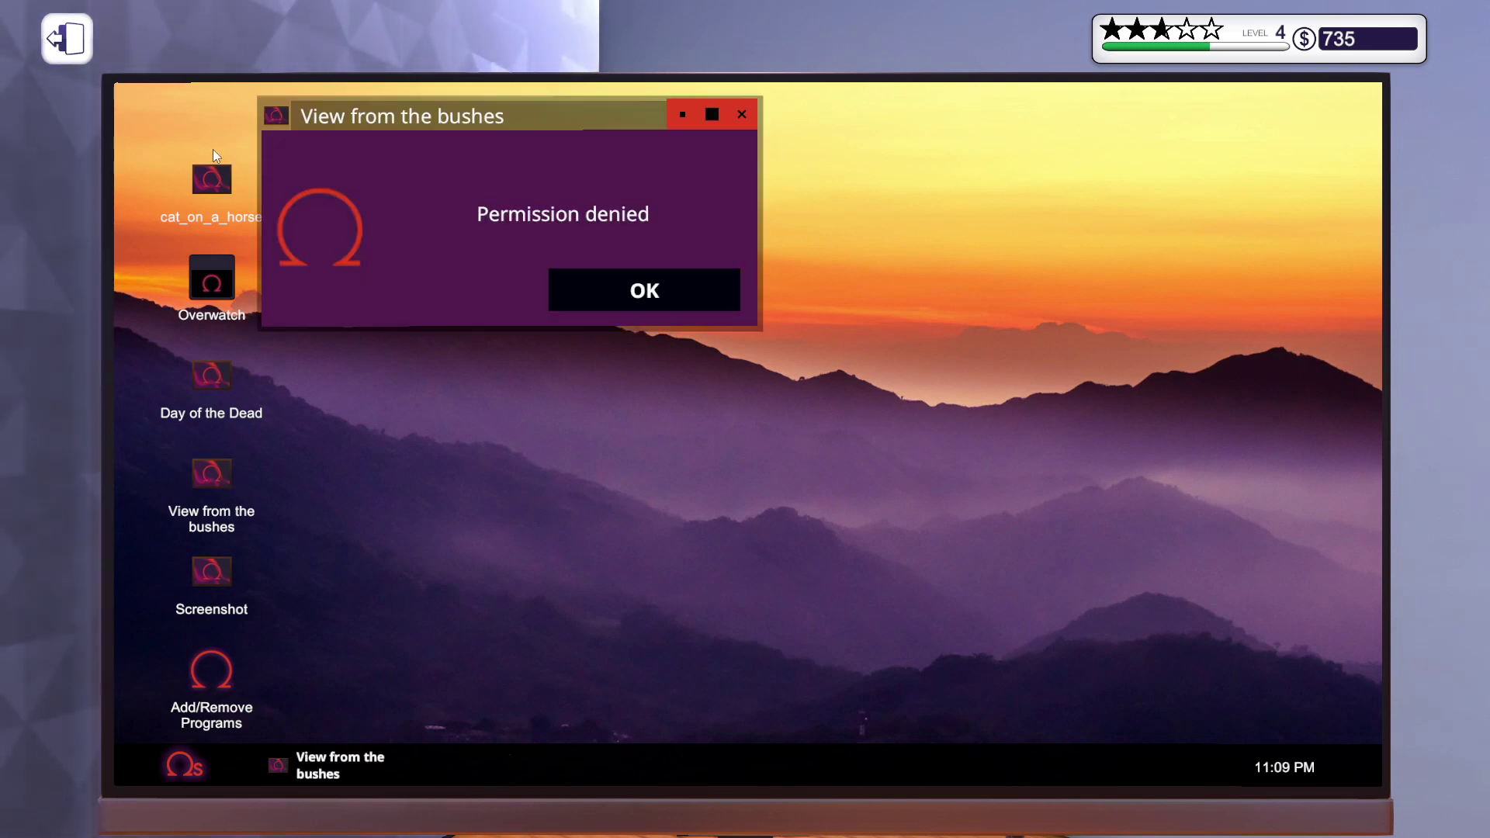
pyautogui.click(694, 283)
# - Repeatedly try opening 'cat_on_a_horse', dismissing permission errors, then leave the desktop
pyautogui.doubleClick(211, 187)
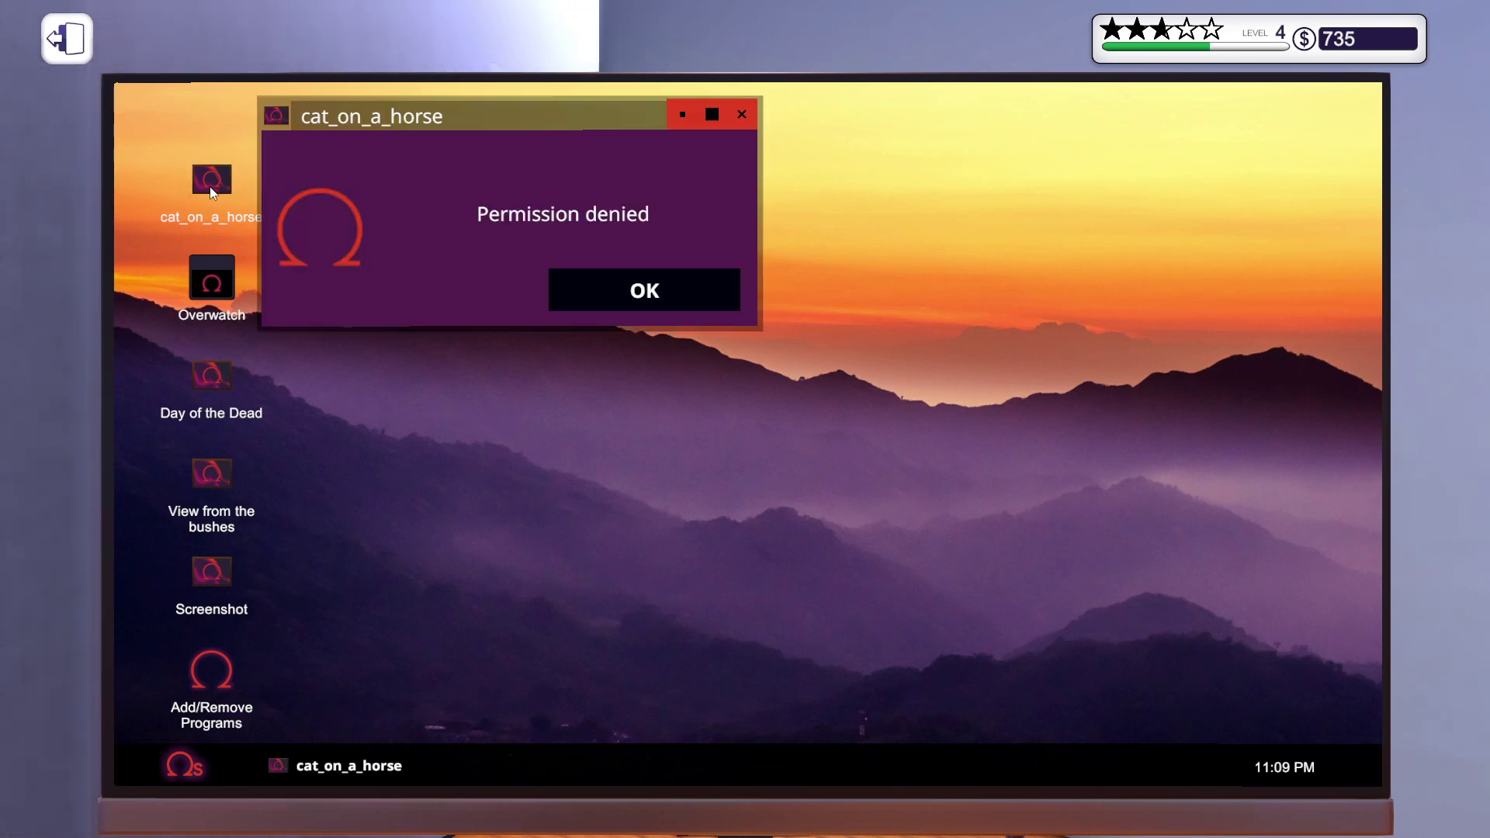
pyautogui.click(645, 291)
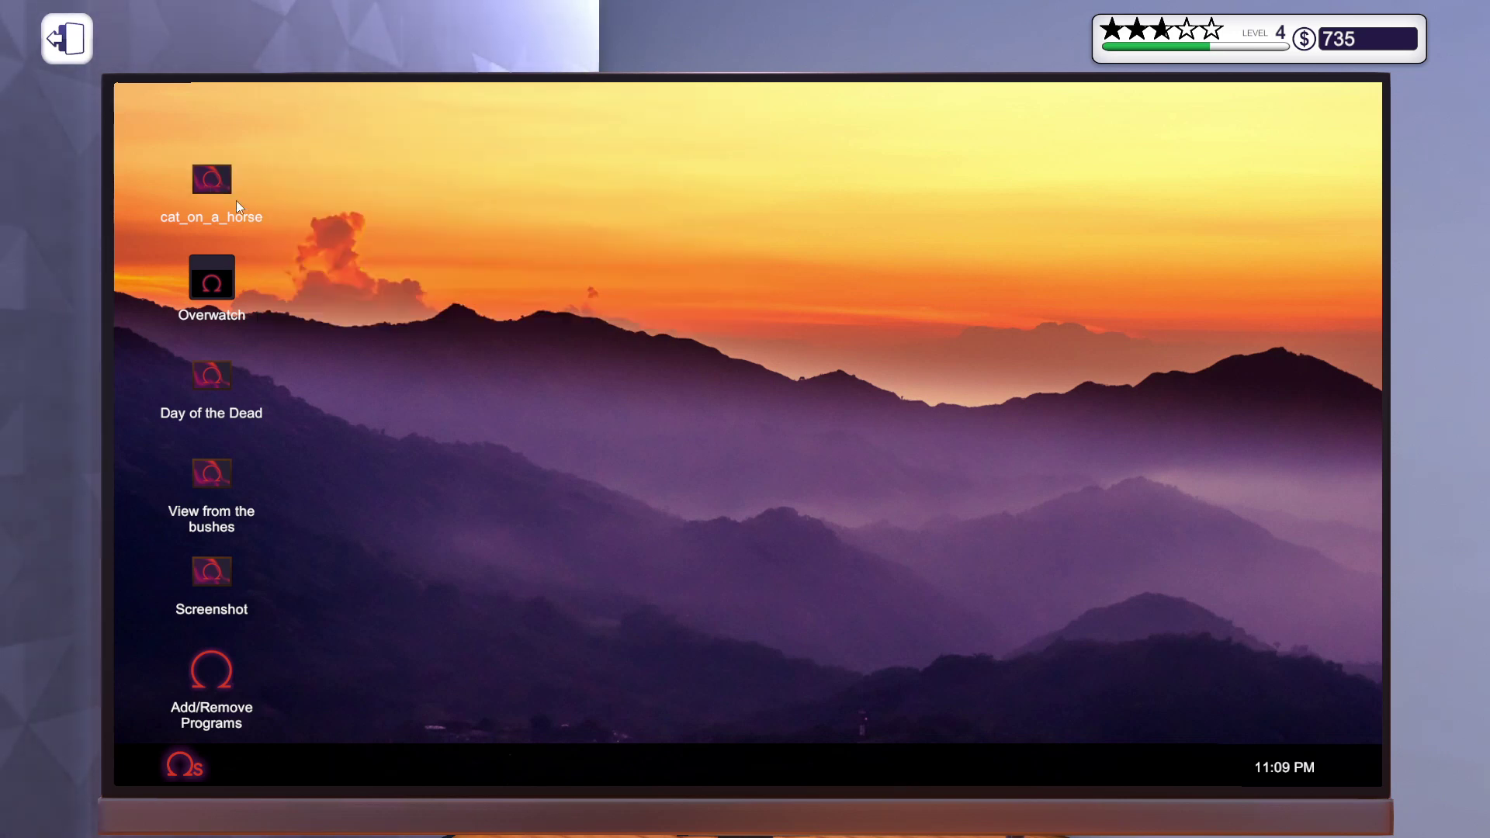
pyautogui.doubleClick(210, 178)
pyautogui.click(643, 288)
pyautogui.doubleClick(218, 178)
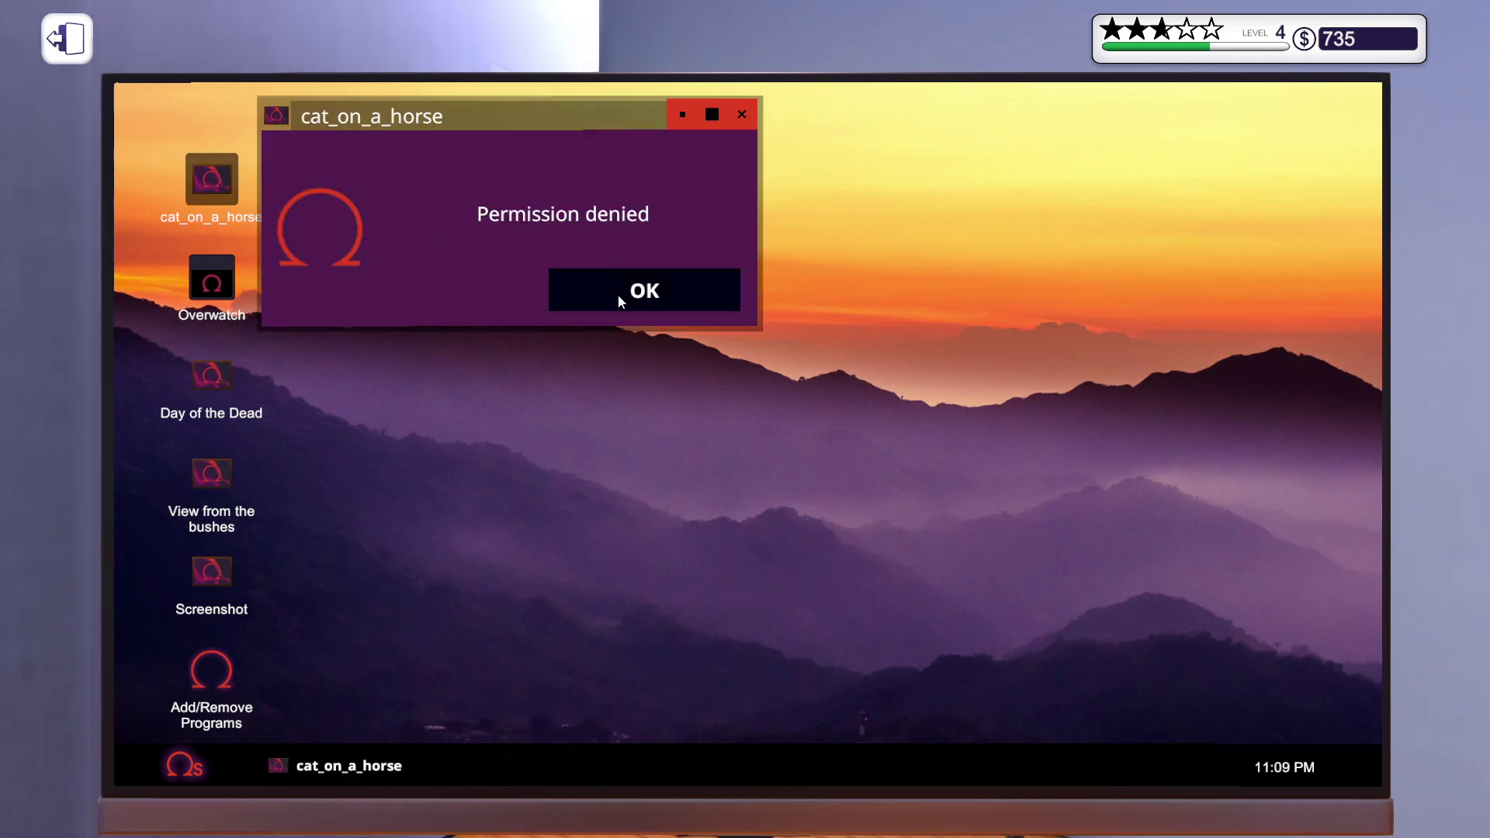
pyautogui.click(644, 292)
pyautogui.doubleClick(207, 175)
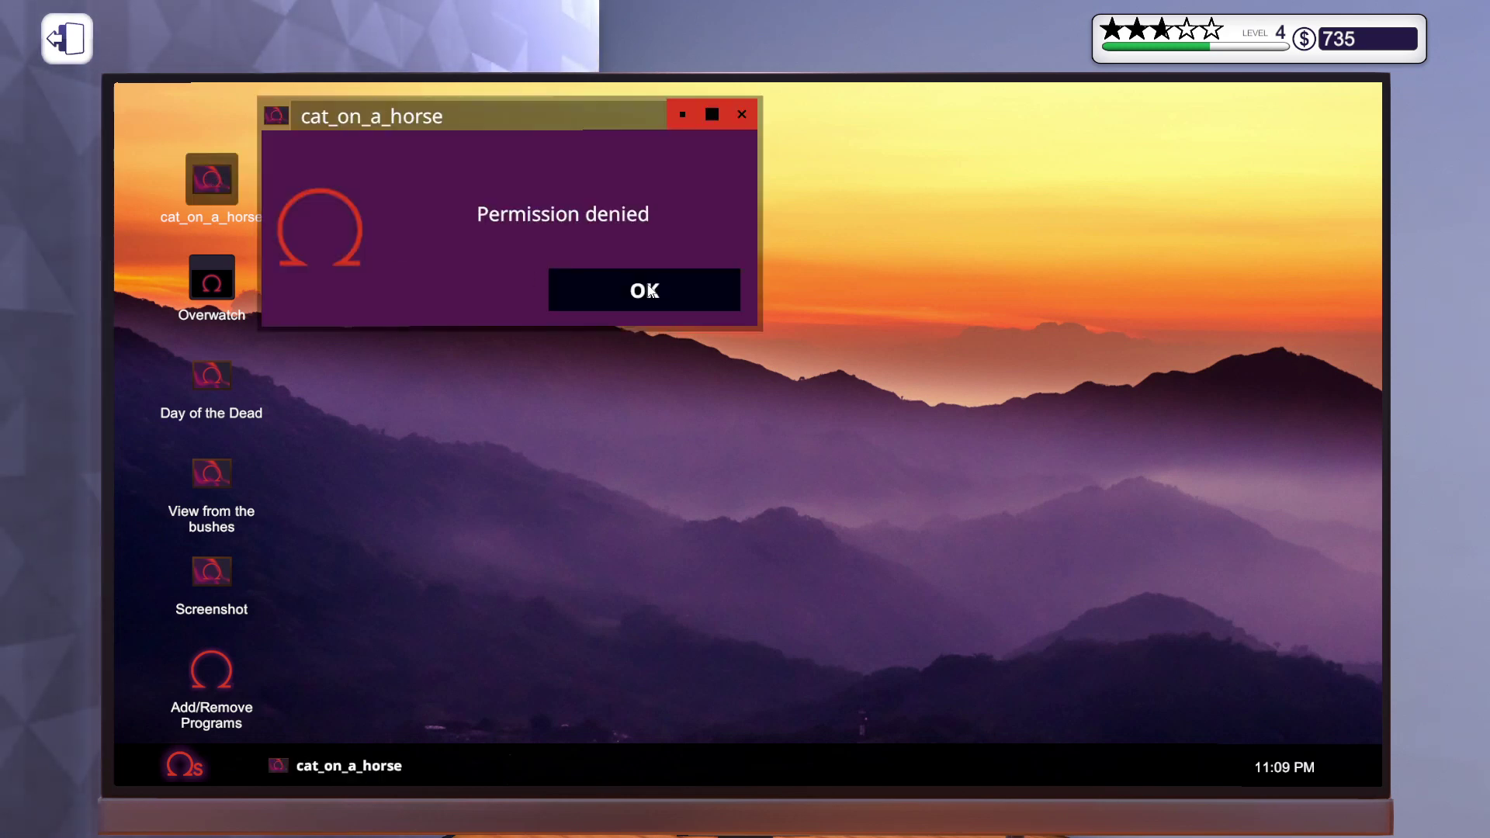
pyautogui.click(647, 290)
pyautogui.doubleClick(228, 187)
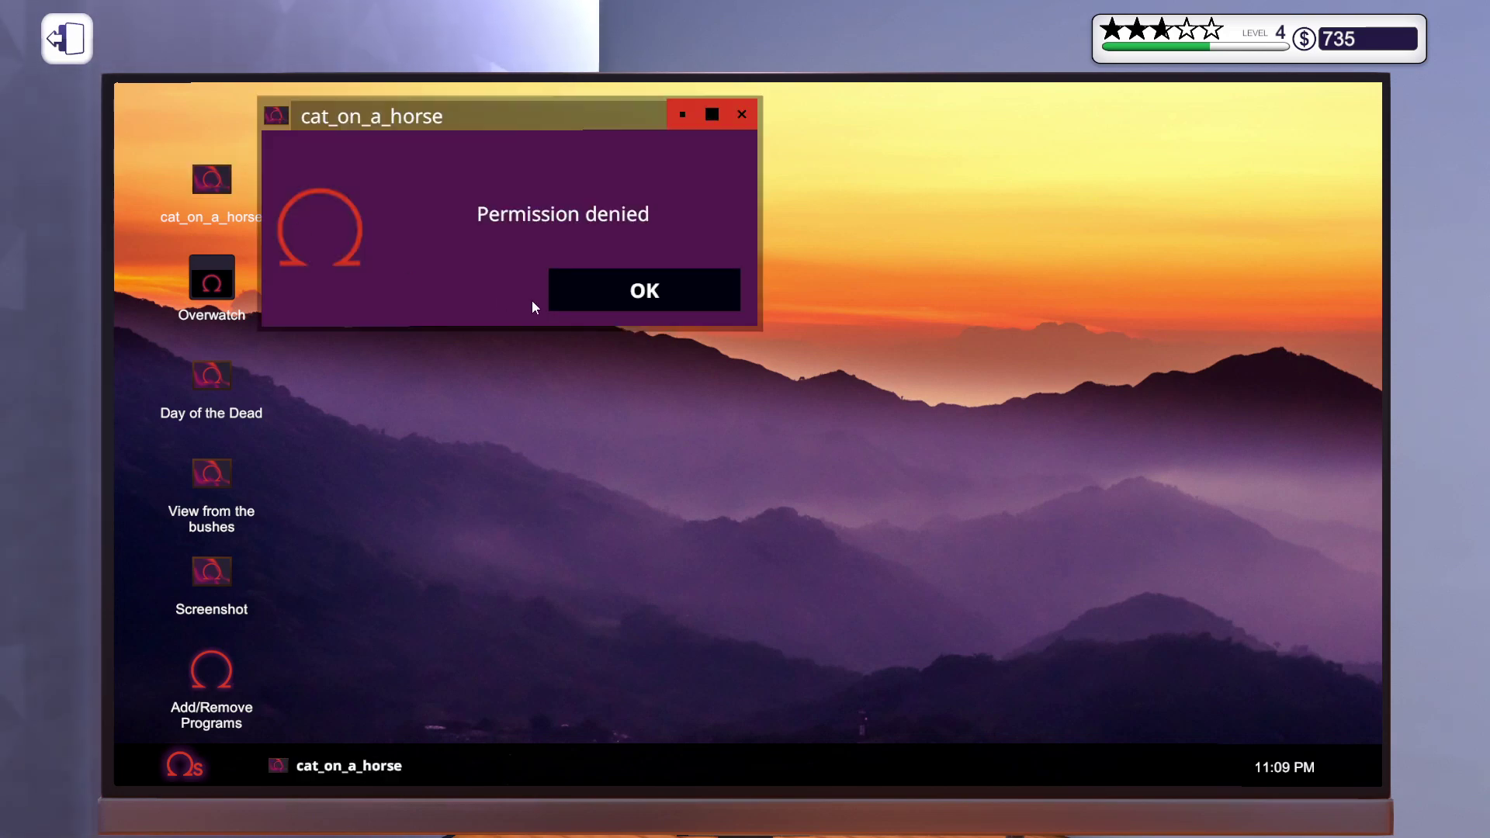
pyautogui.click(643, 290)
pyautogui.rightClick(541, 351)
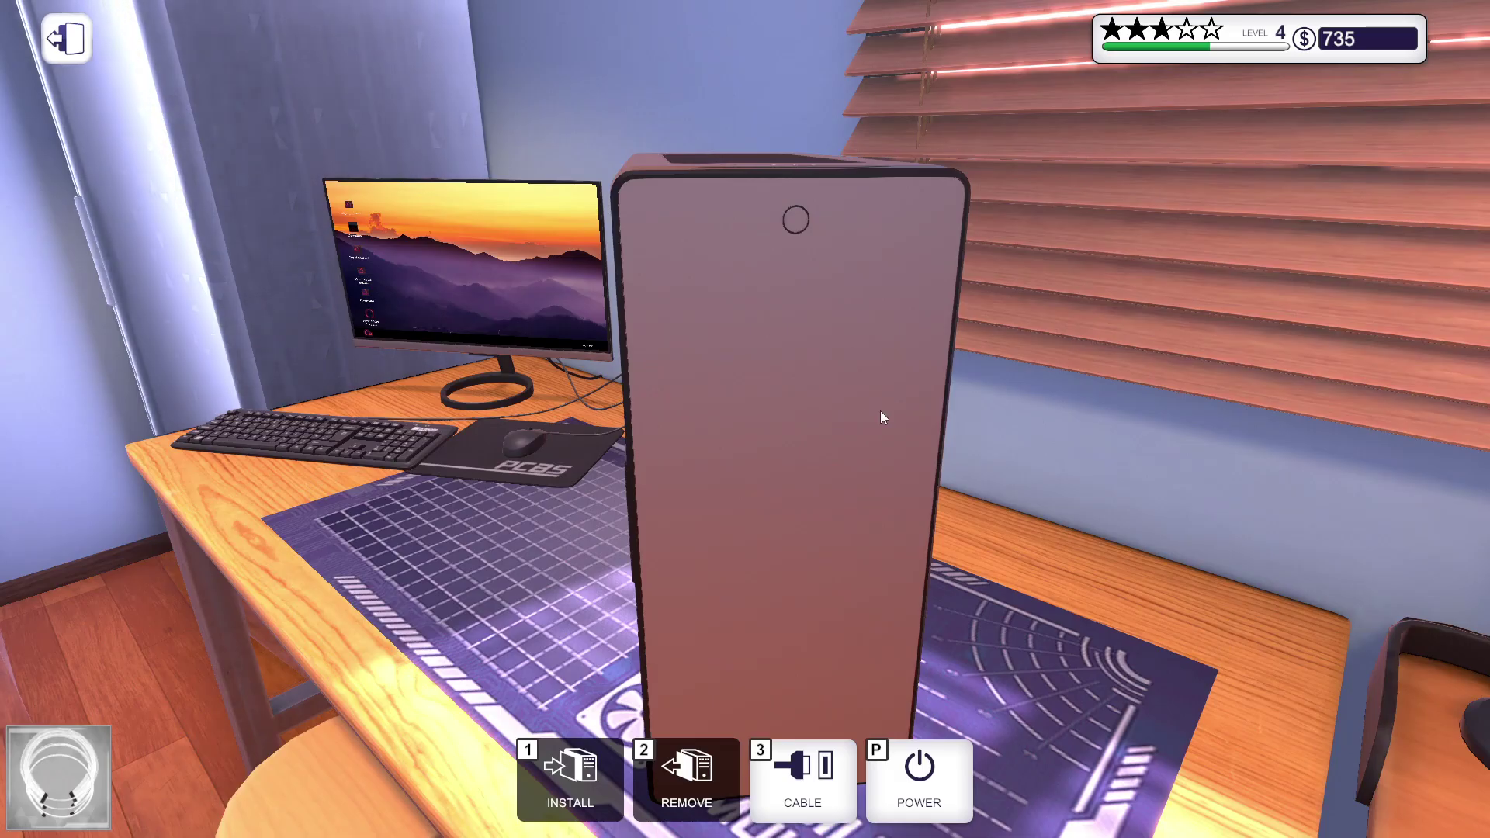
# - Carry HarshPaul's finished PC to the delivery area and set it down
pyautogui.press('Escape')
pyautogui.rightClick(746, 419)
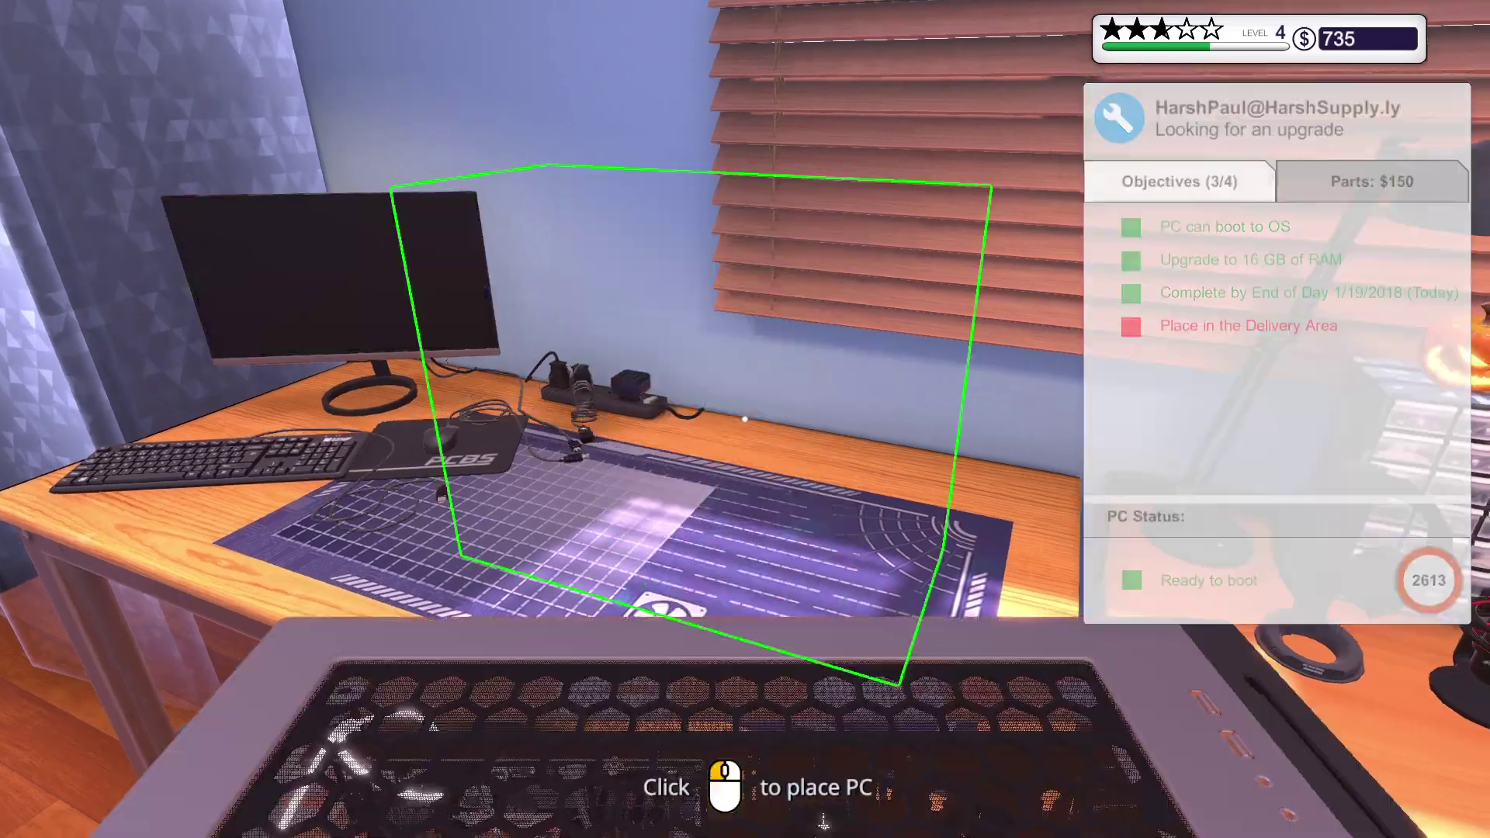
pyautogui.press('w')
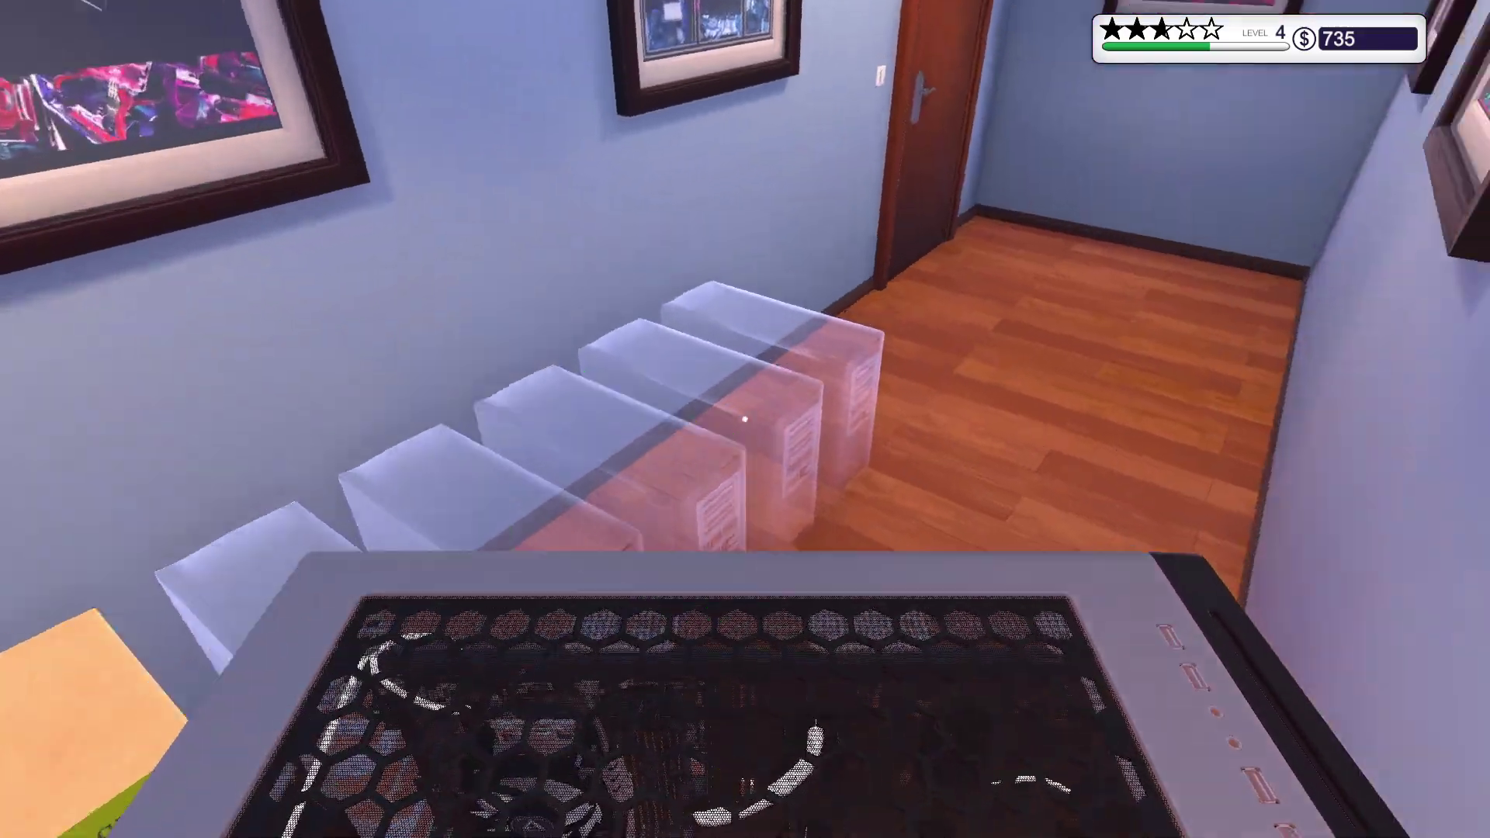
pyautogui.click(745, 420)
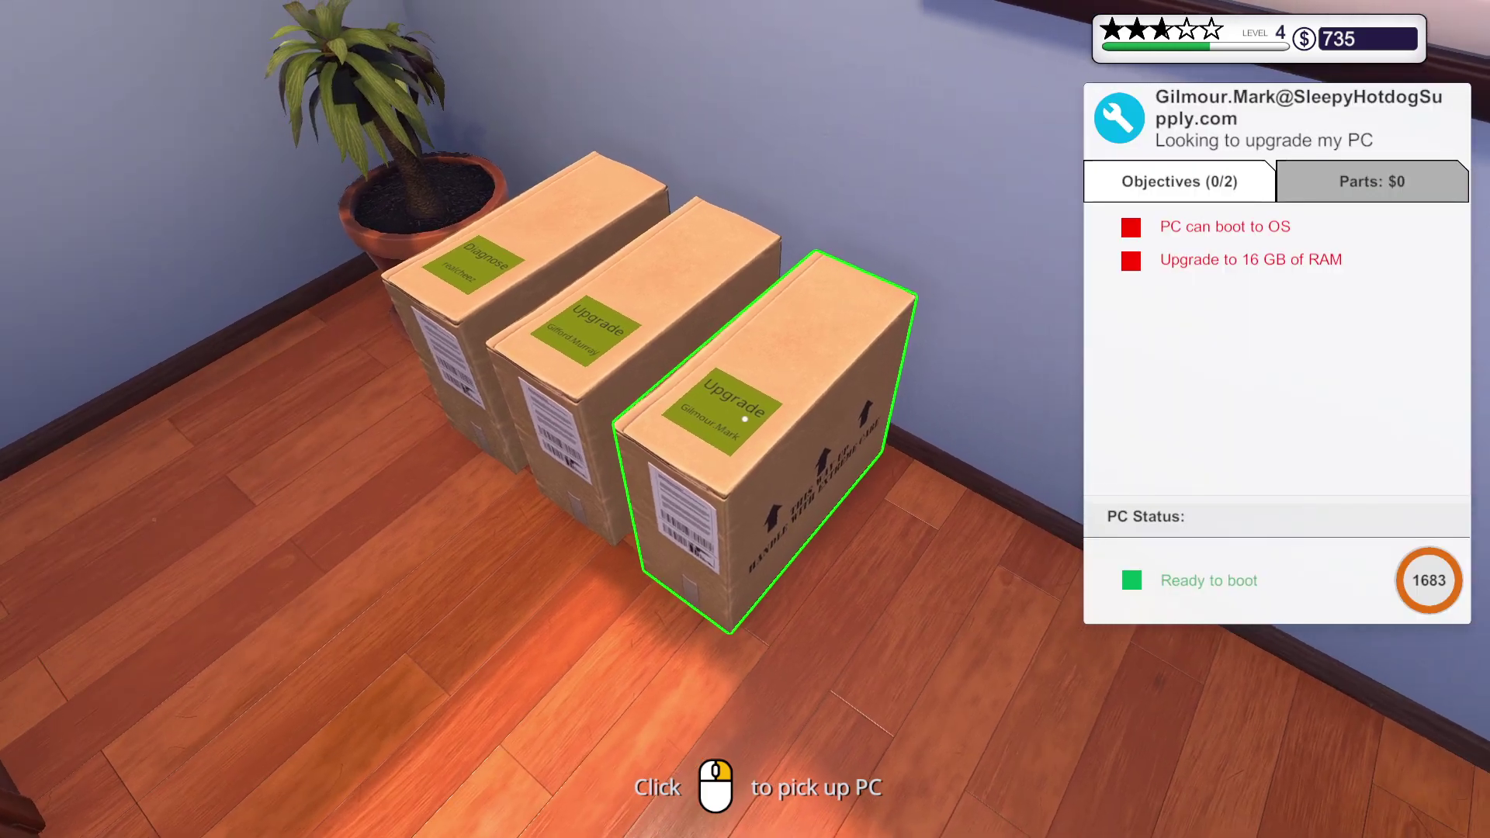
pyautogui.click(745, 419)
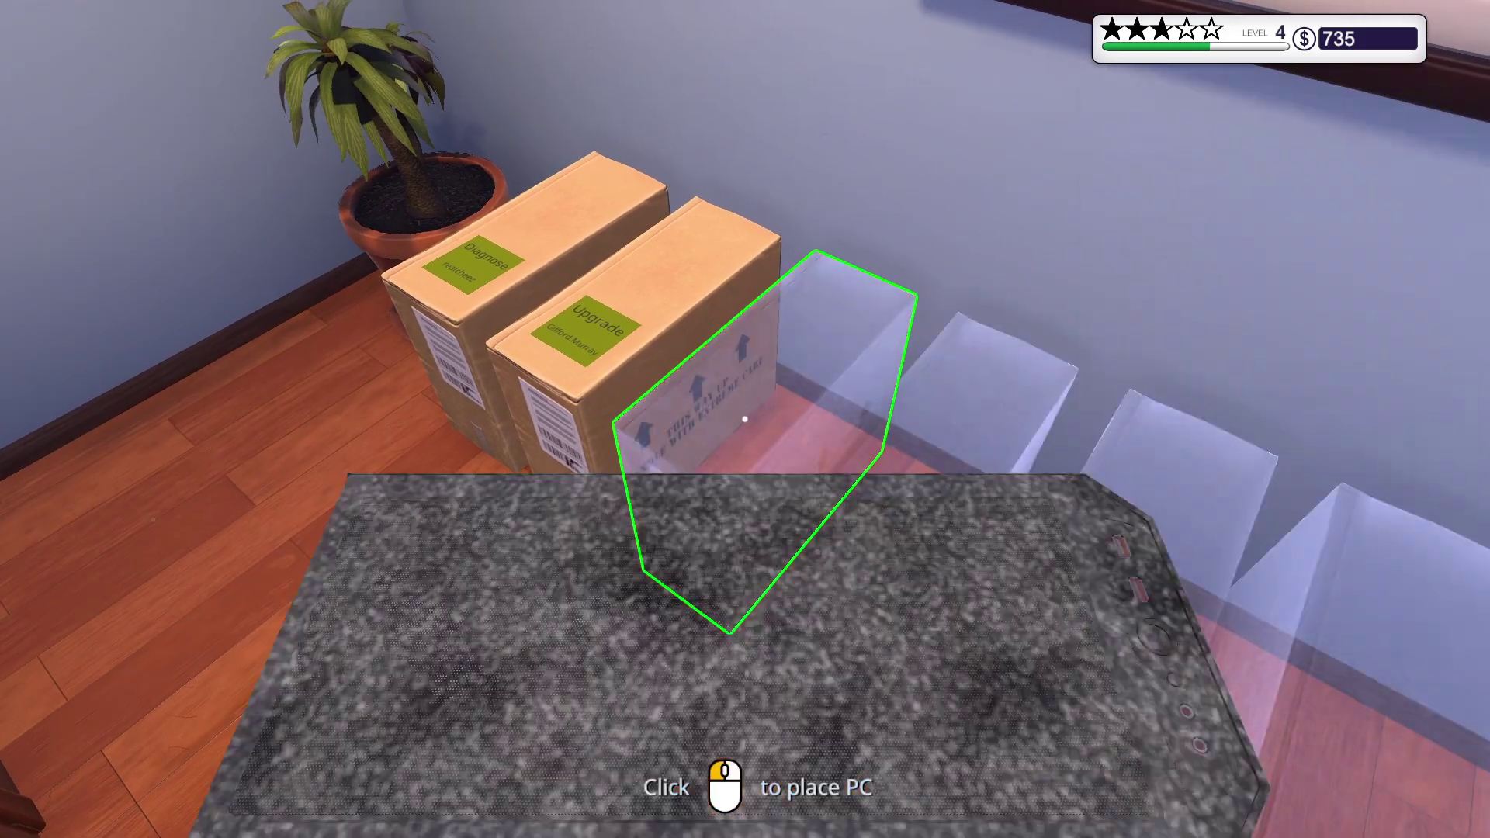
pyautogui.press('w')
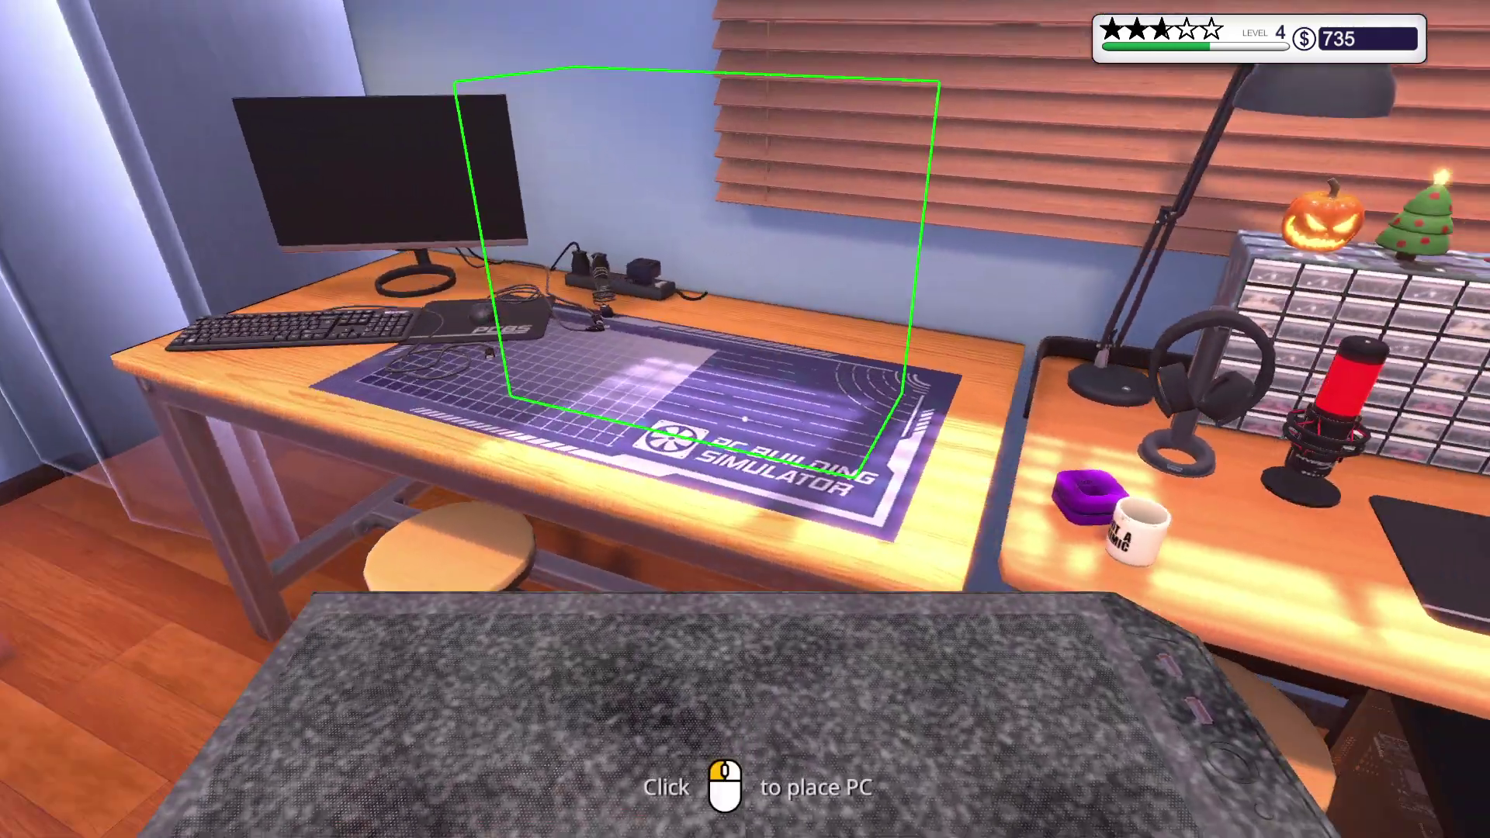
pyautogui.click(745, 420)
pyautogui.click(745, 419)
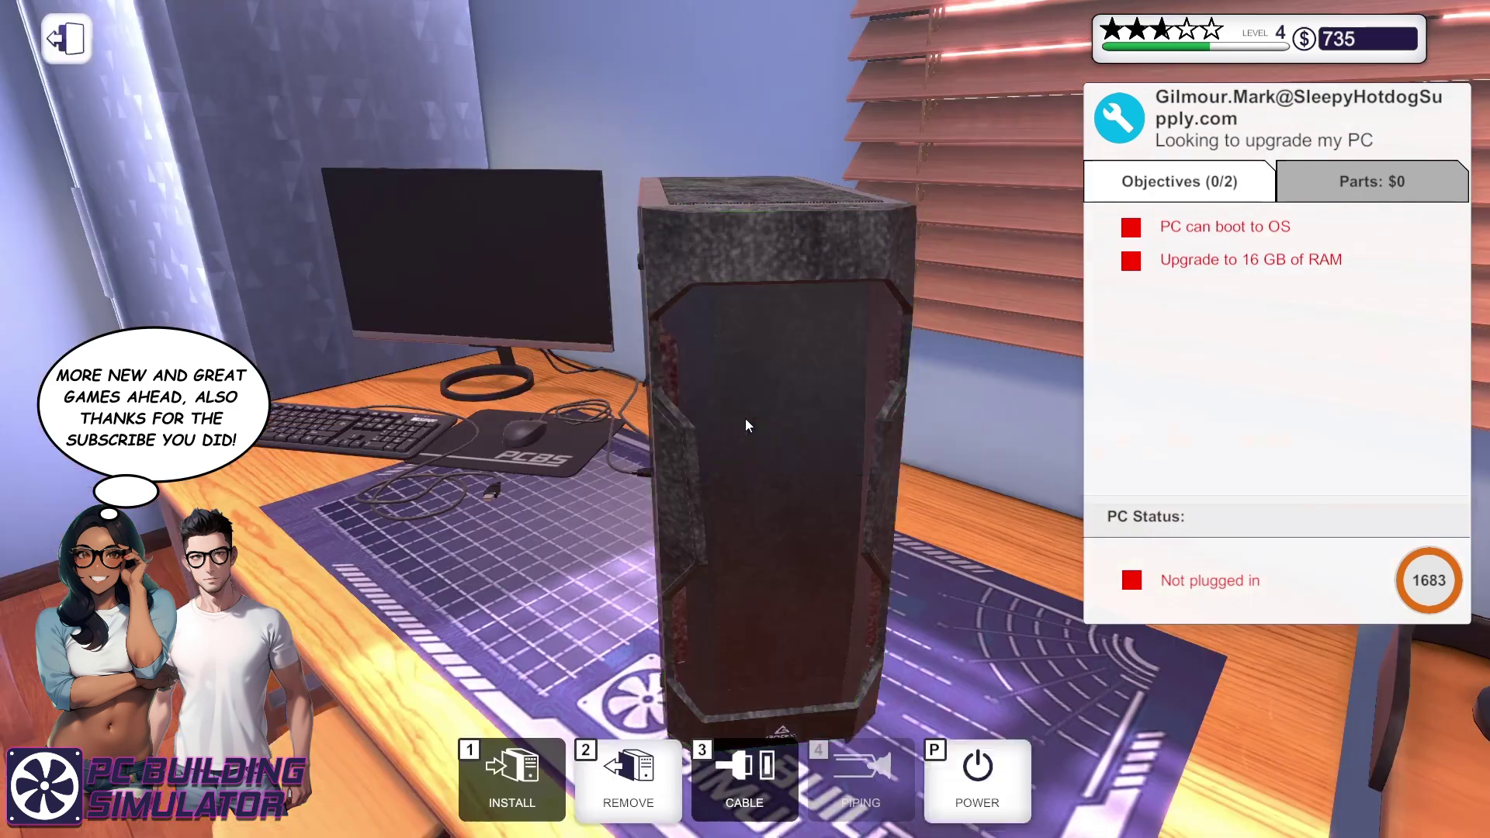
pyautogui.click(901, 429)
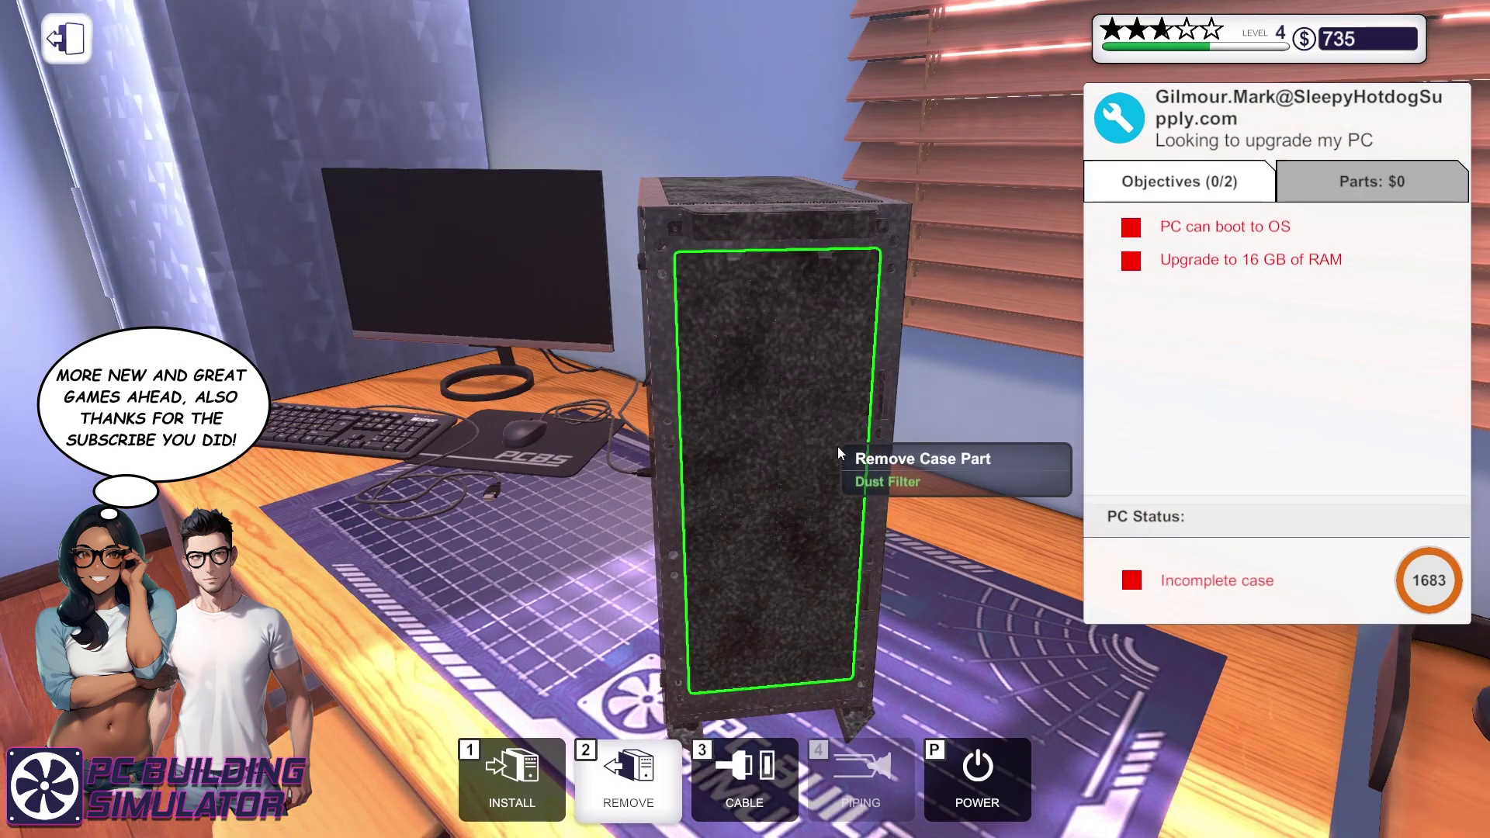
pyautogui.click(812, 466)
pyautogui.moveTo(657, 465); pyautogui.dragTo(640, 461)
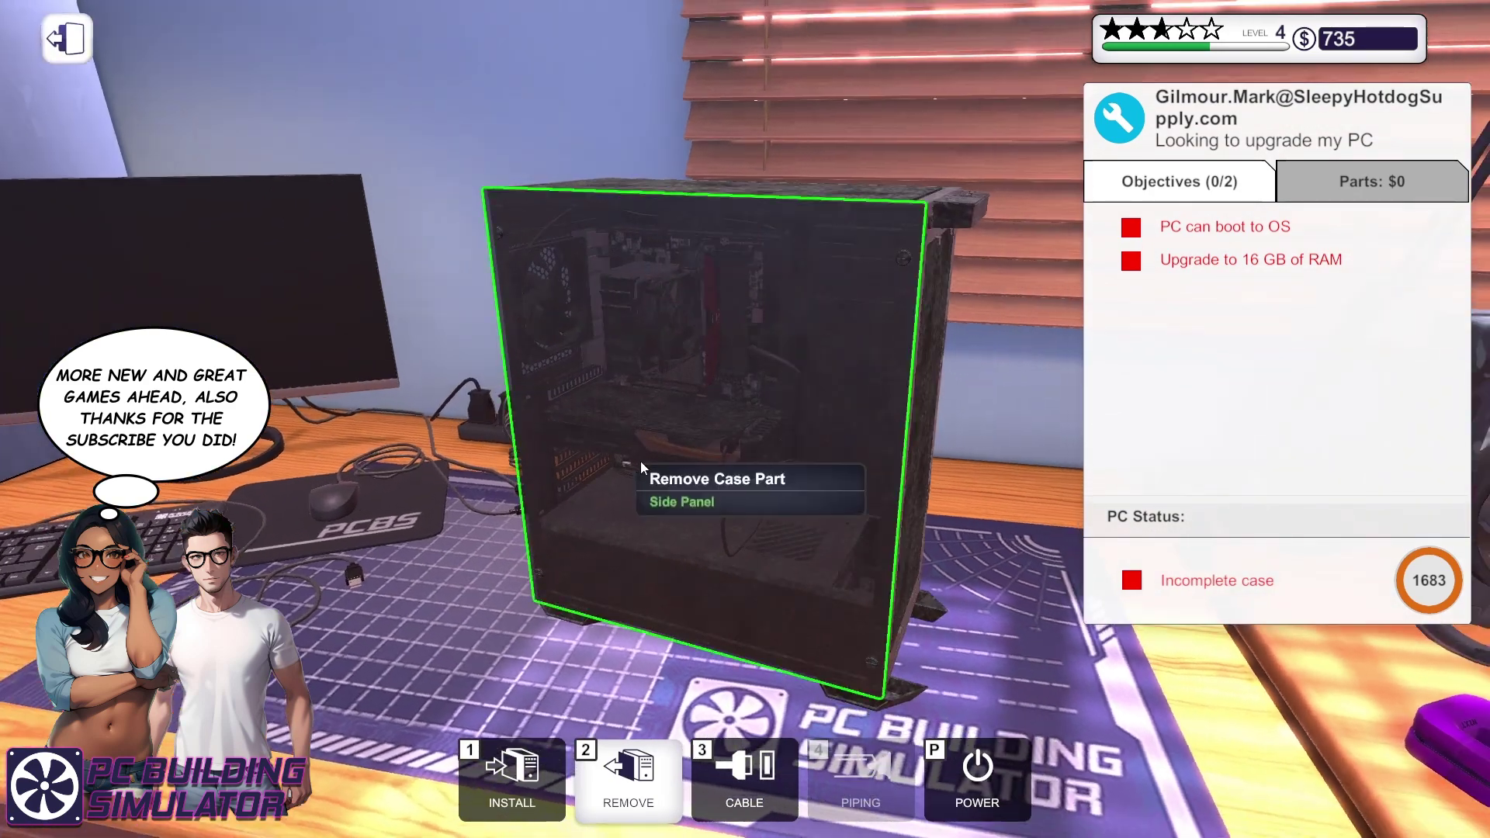
pyautogui.click(696, 460)
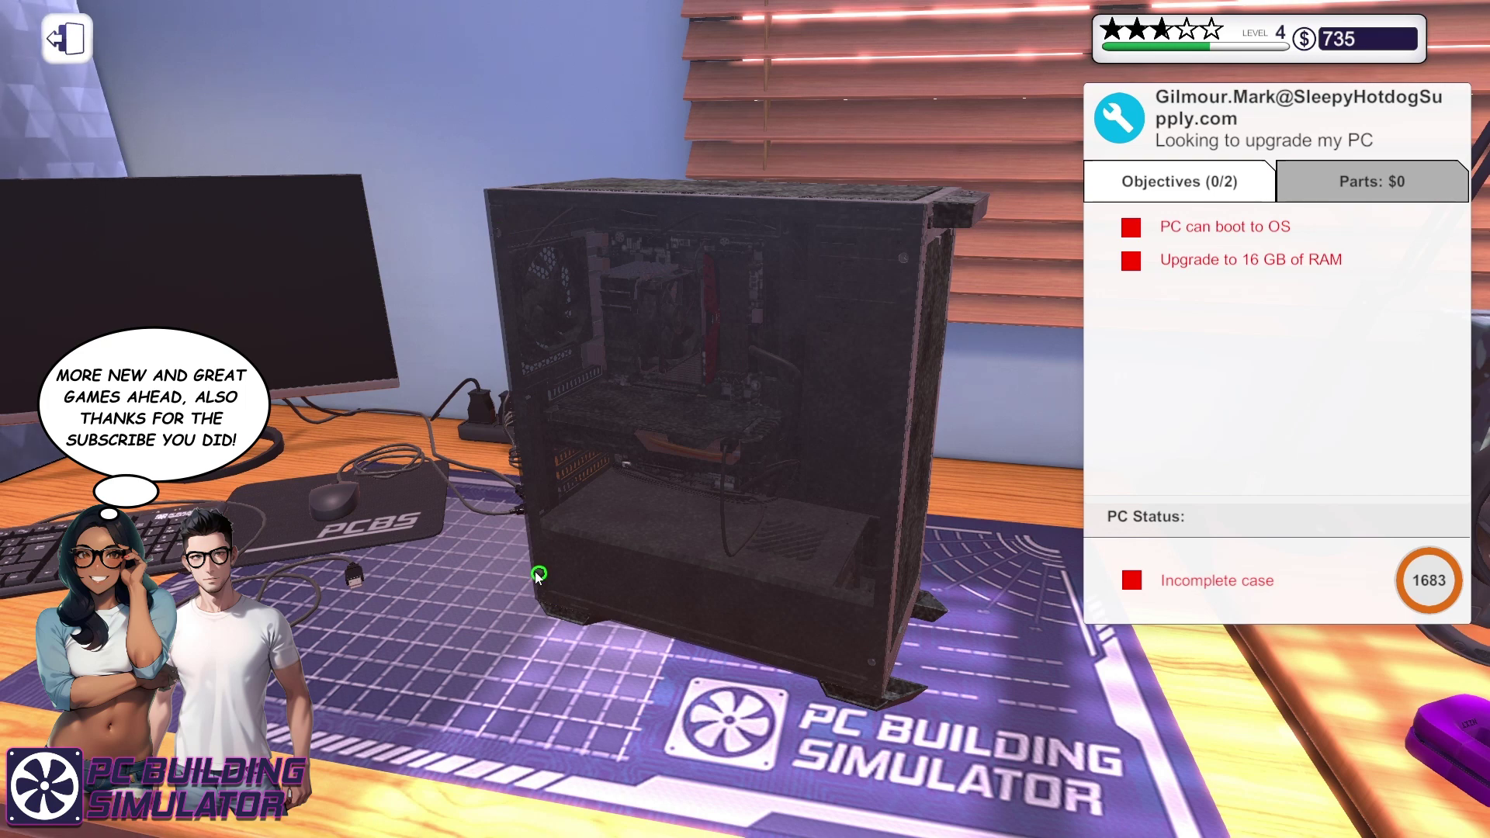
pyautogui.click(536, 575)
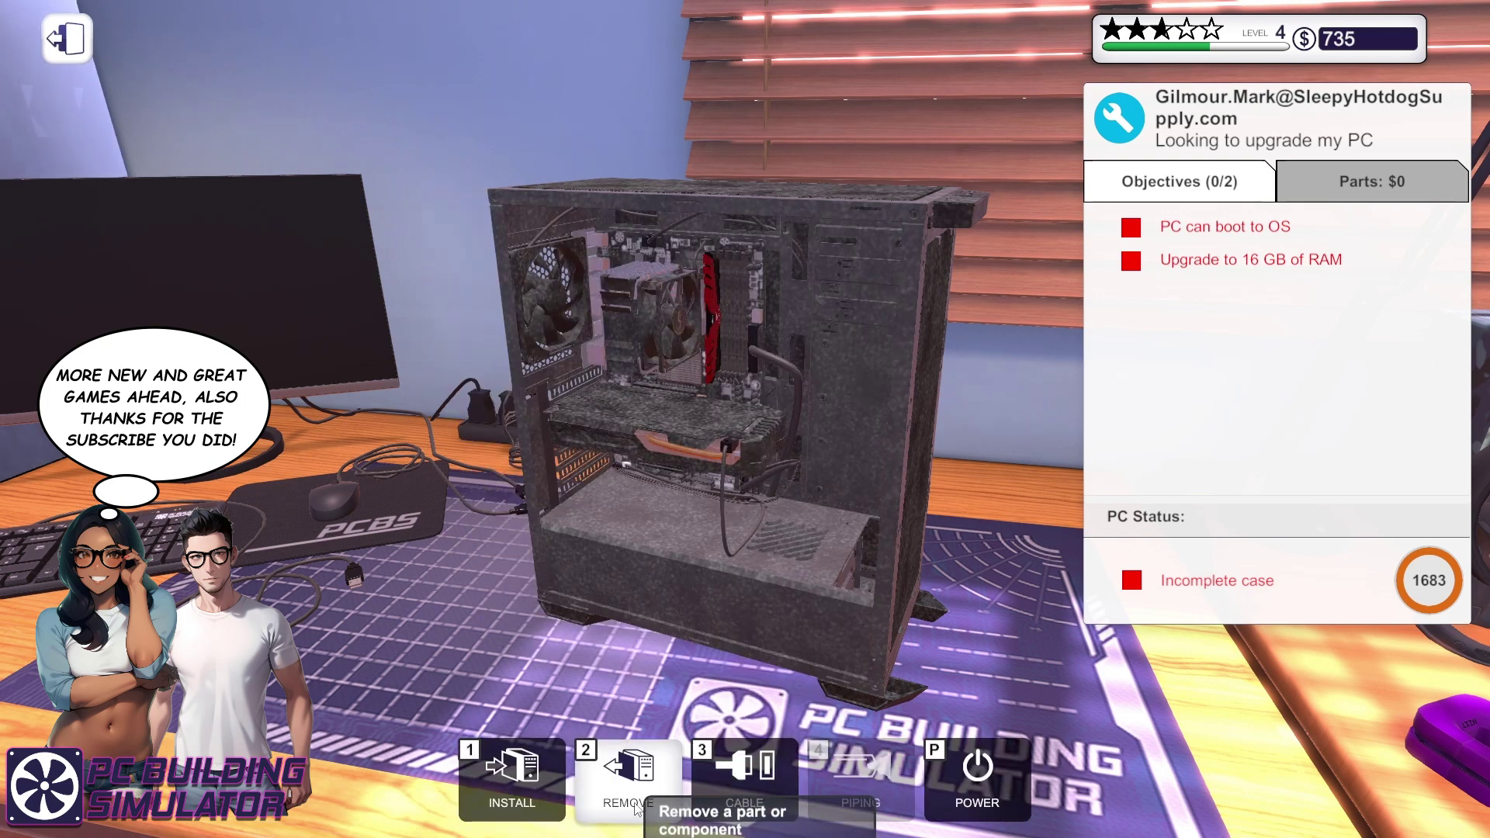
pyautogui.click(513, 778)
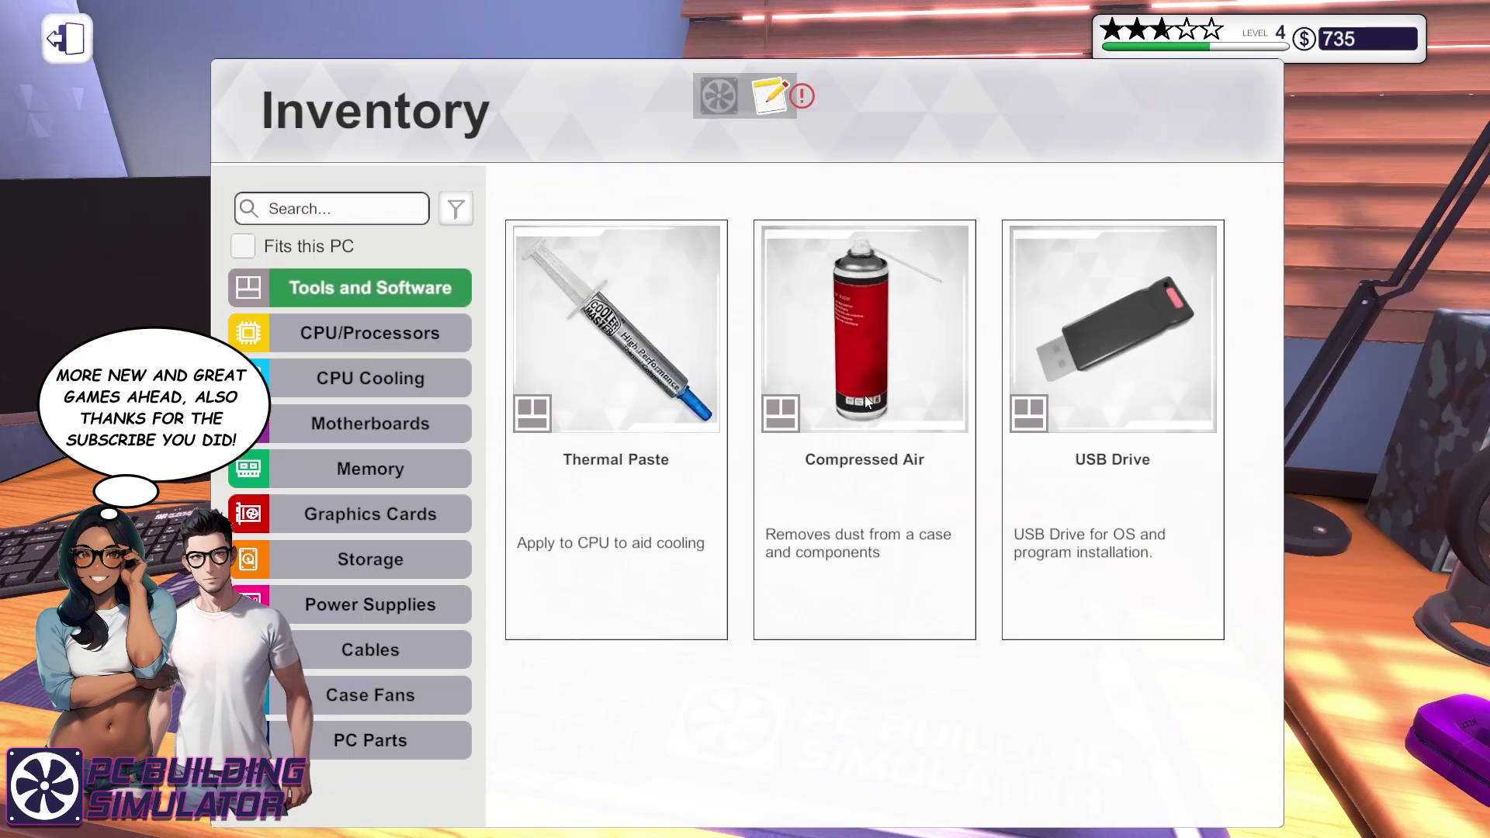
# - Use compressed air on the graphics card, case bottom, CPU cooler and rear fan
pyautogui.click(865, 350)
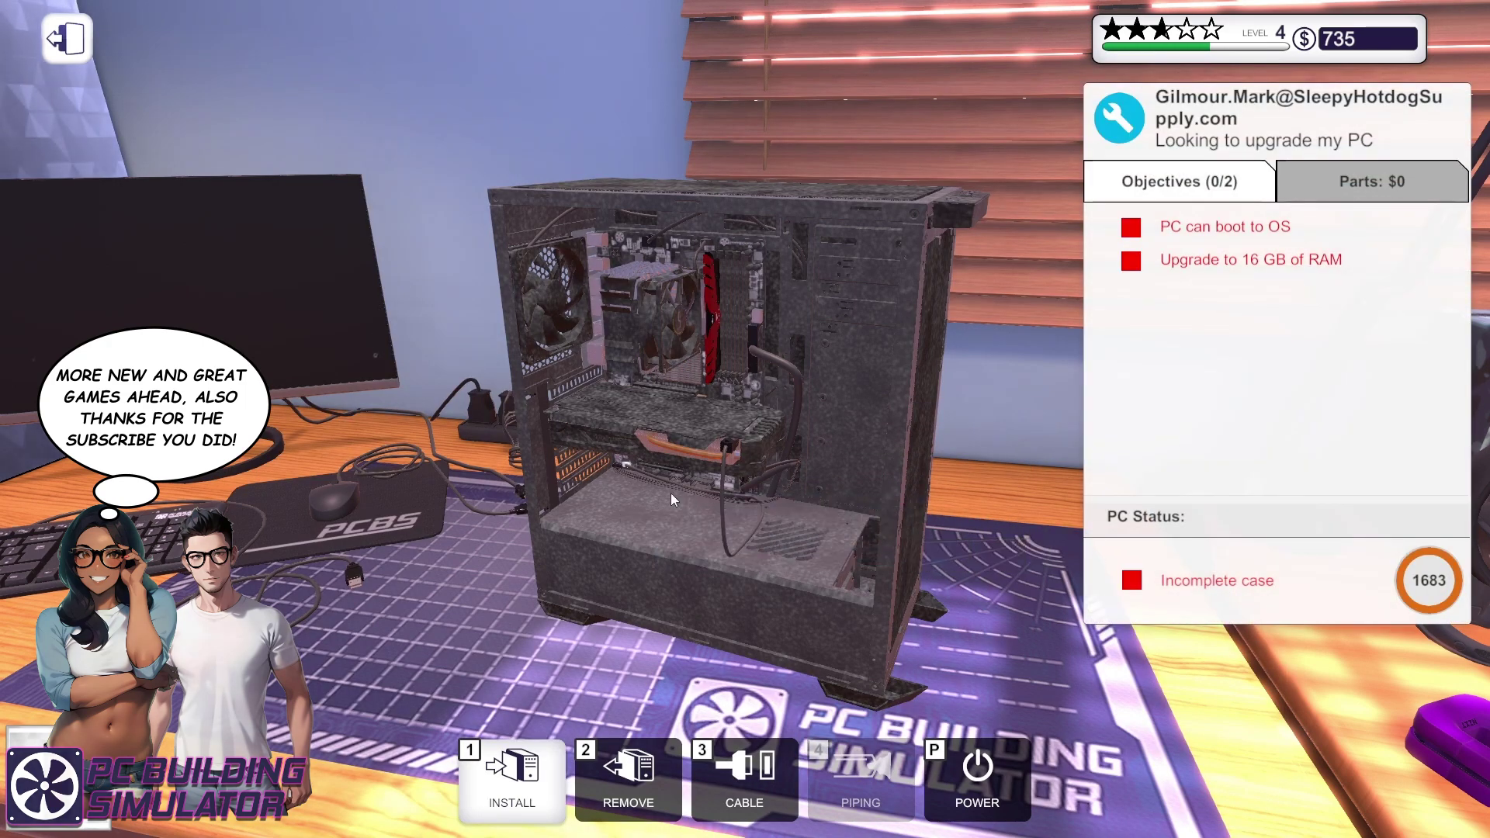
pyautogui.click(697, 423)
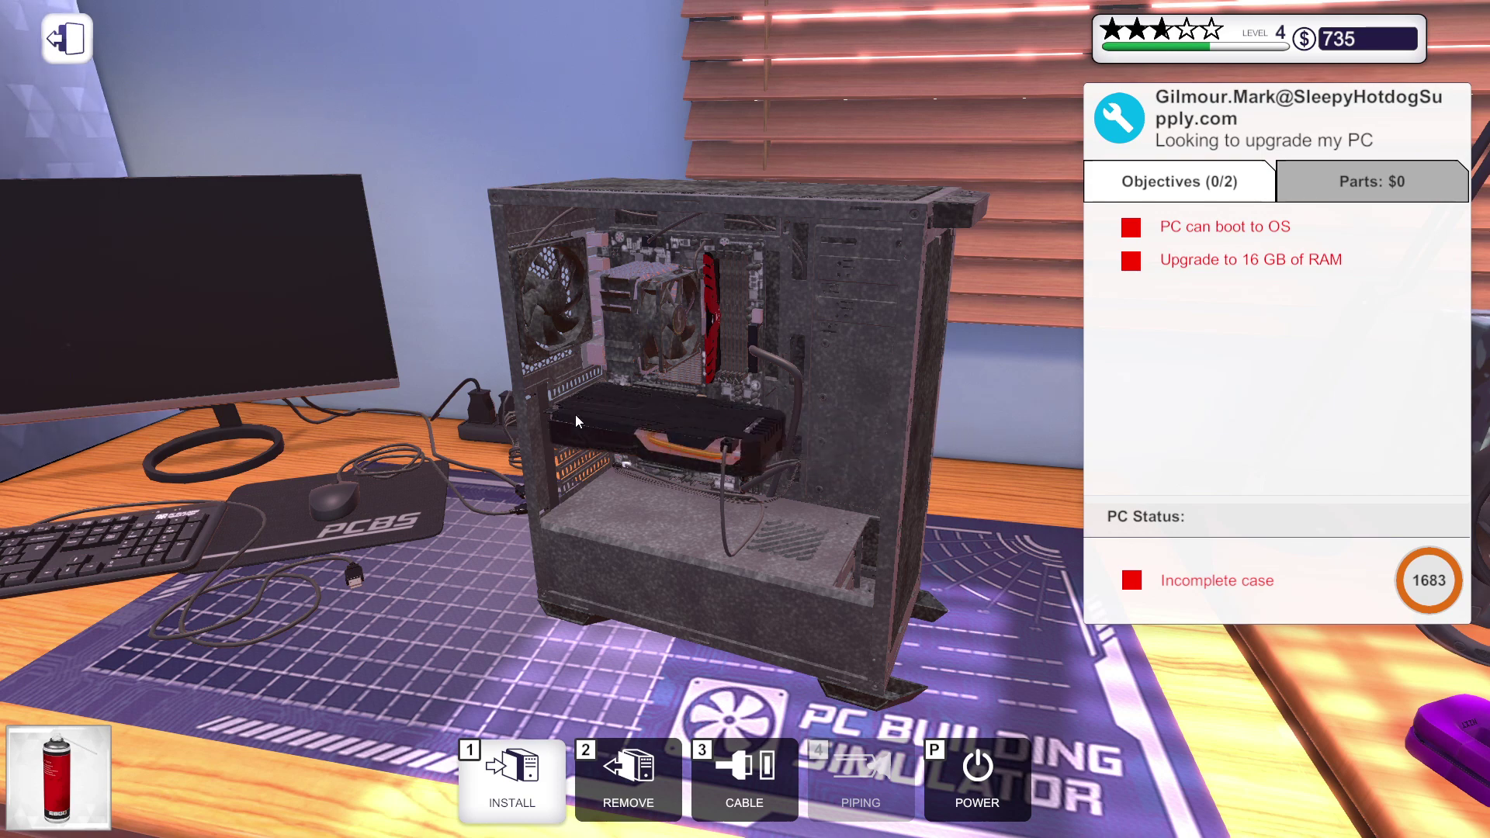
pyautogui.click(756, 511)
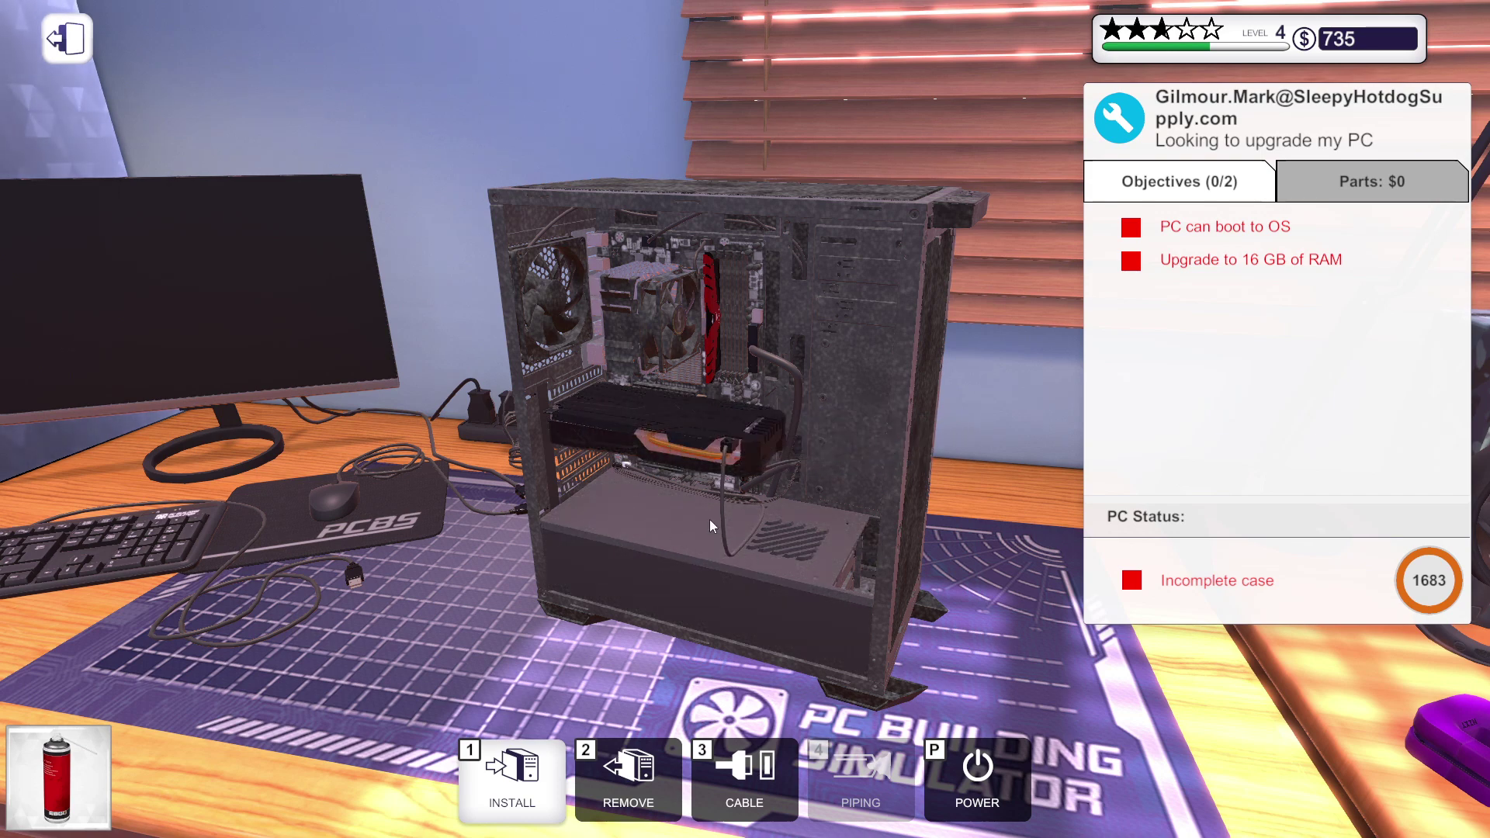
pyautogui.click(699, 327)
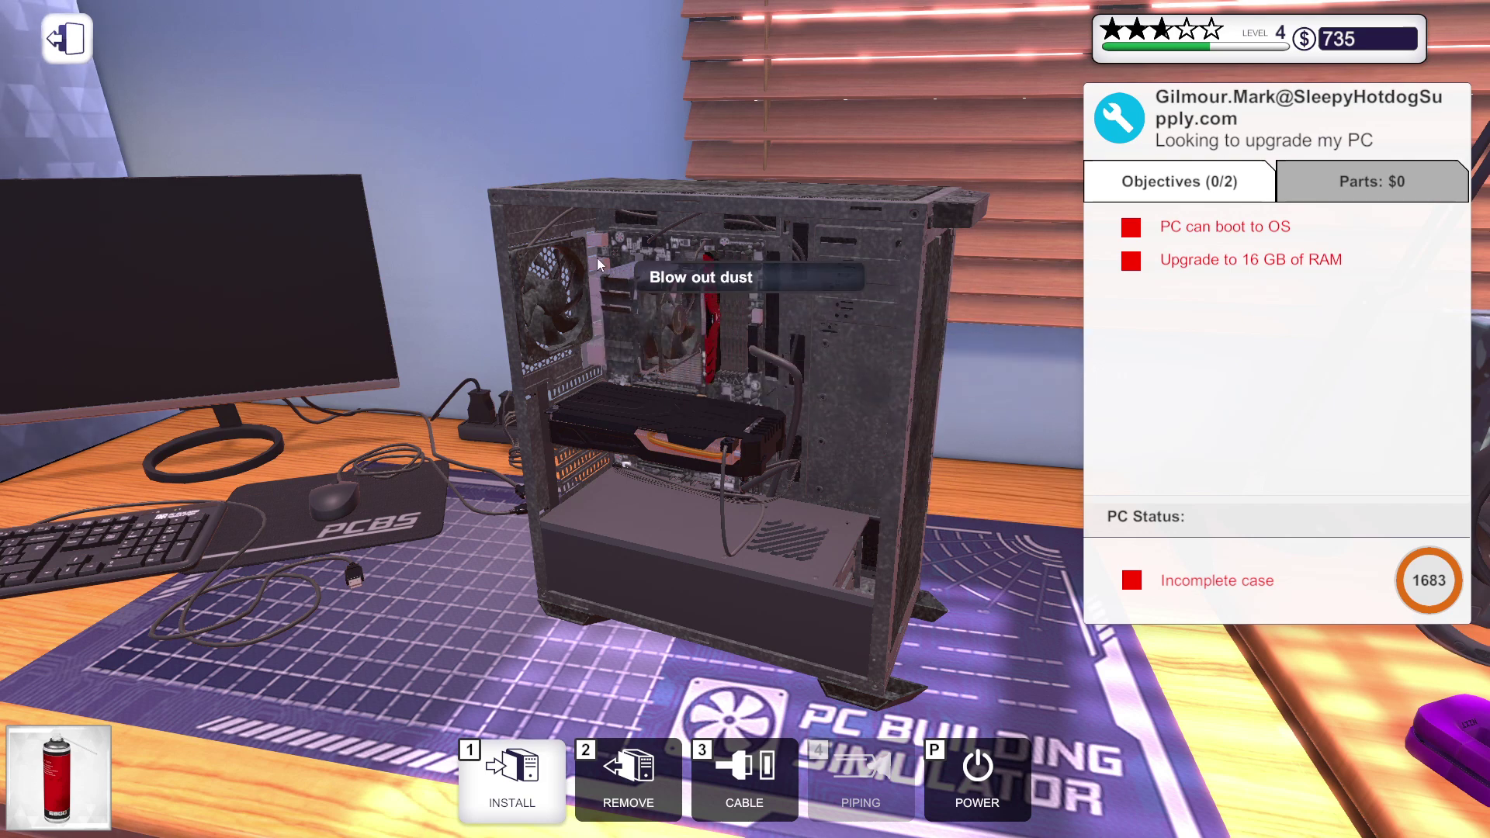
pyautogui.click(550, 329)
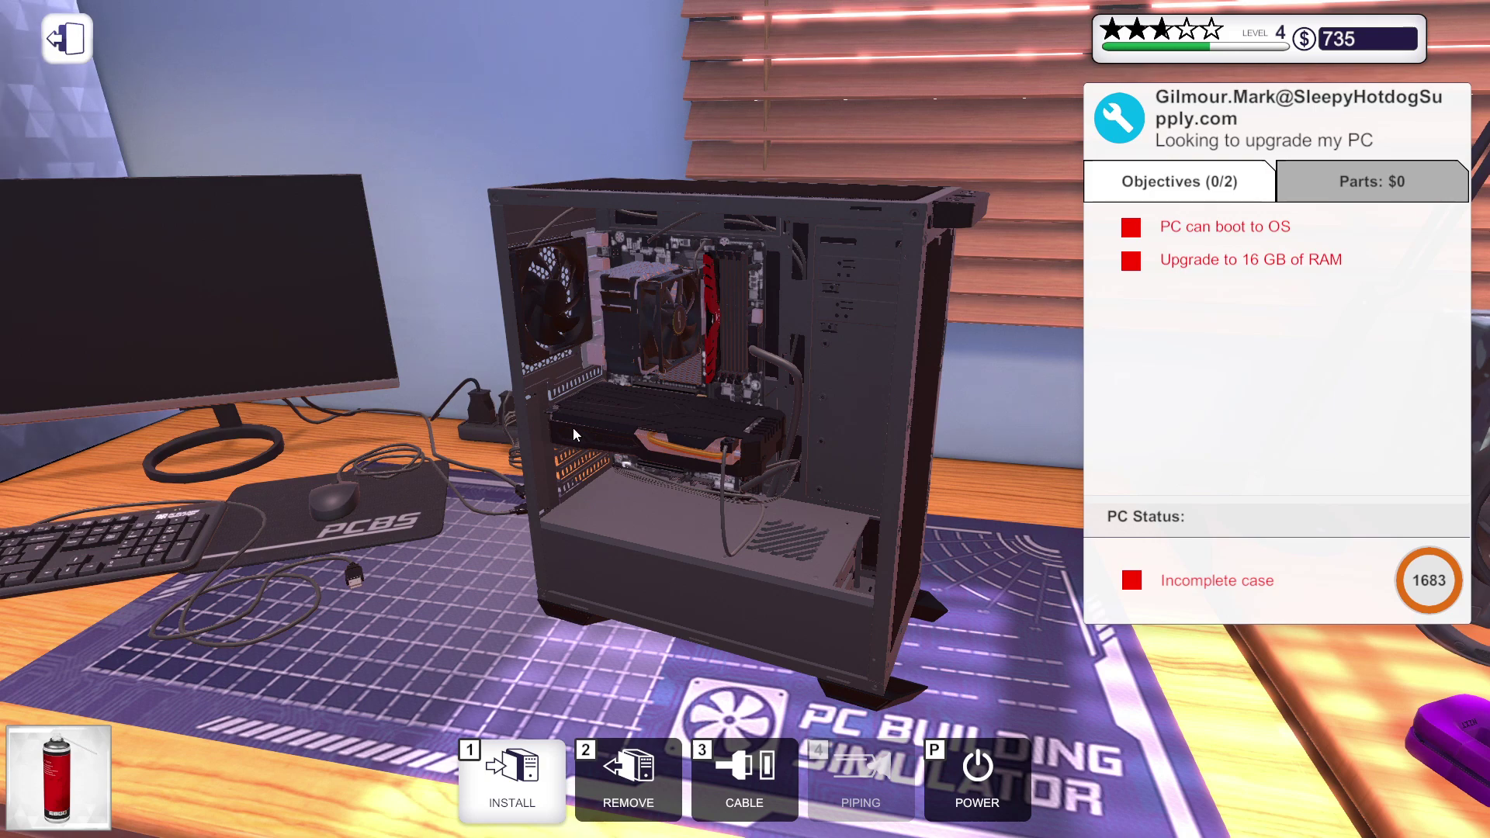
pyautogui.moveTo(891, 370)
pyautogui.mouseDown()
pyautogui.moveTo(698, 385)
pyautogui.moveTo(842, 453)
pyautogui.mouseUp()
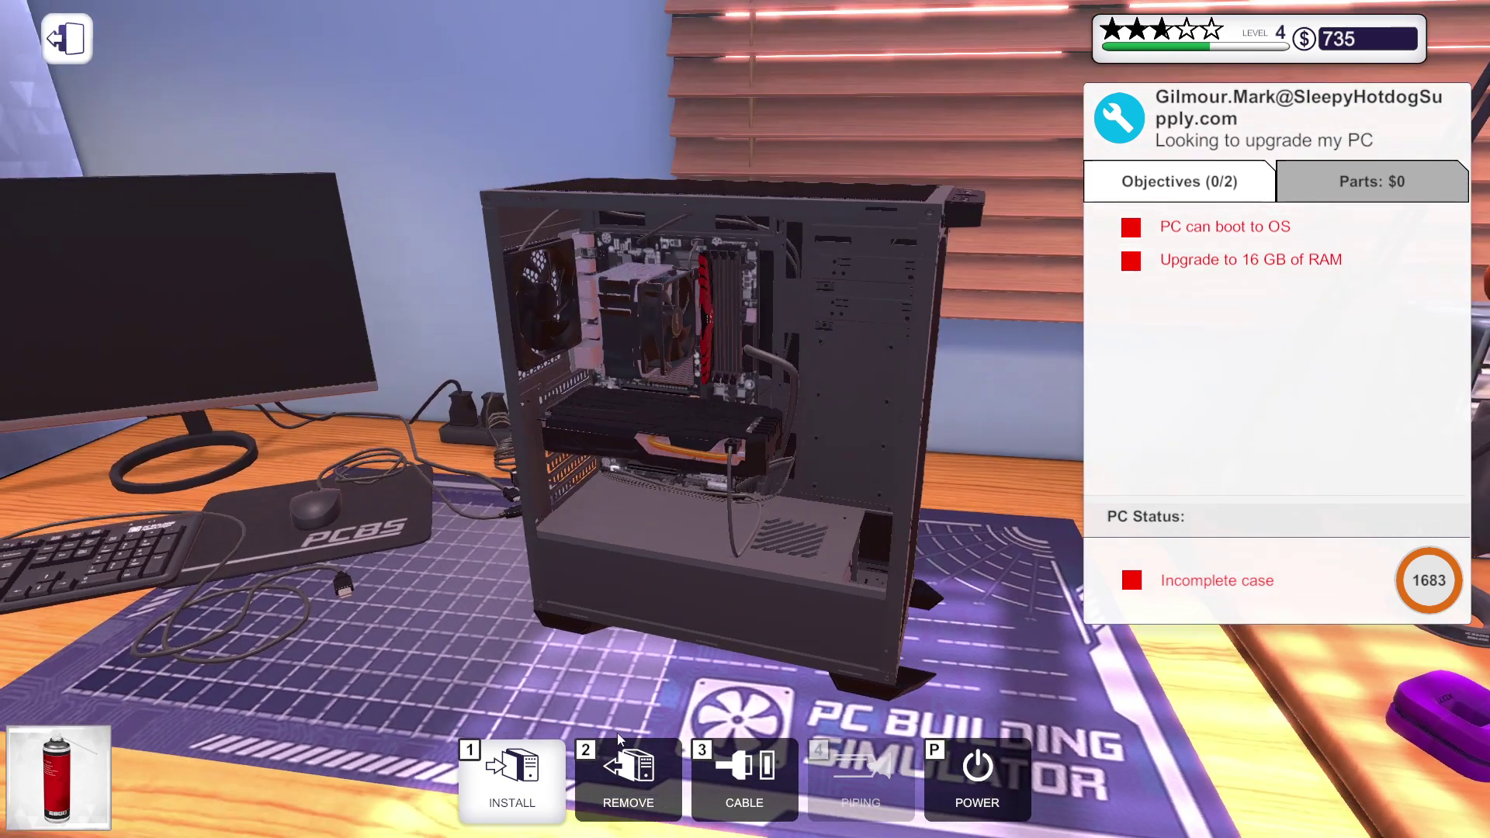
pyautogui.scroll(3, 637, 569)
# - In remove mode, open the upper and lower memory slot clips
pyautogui.press('2')
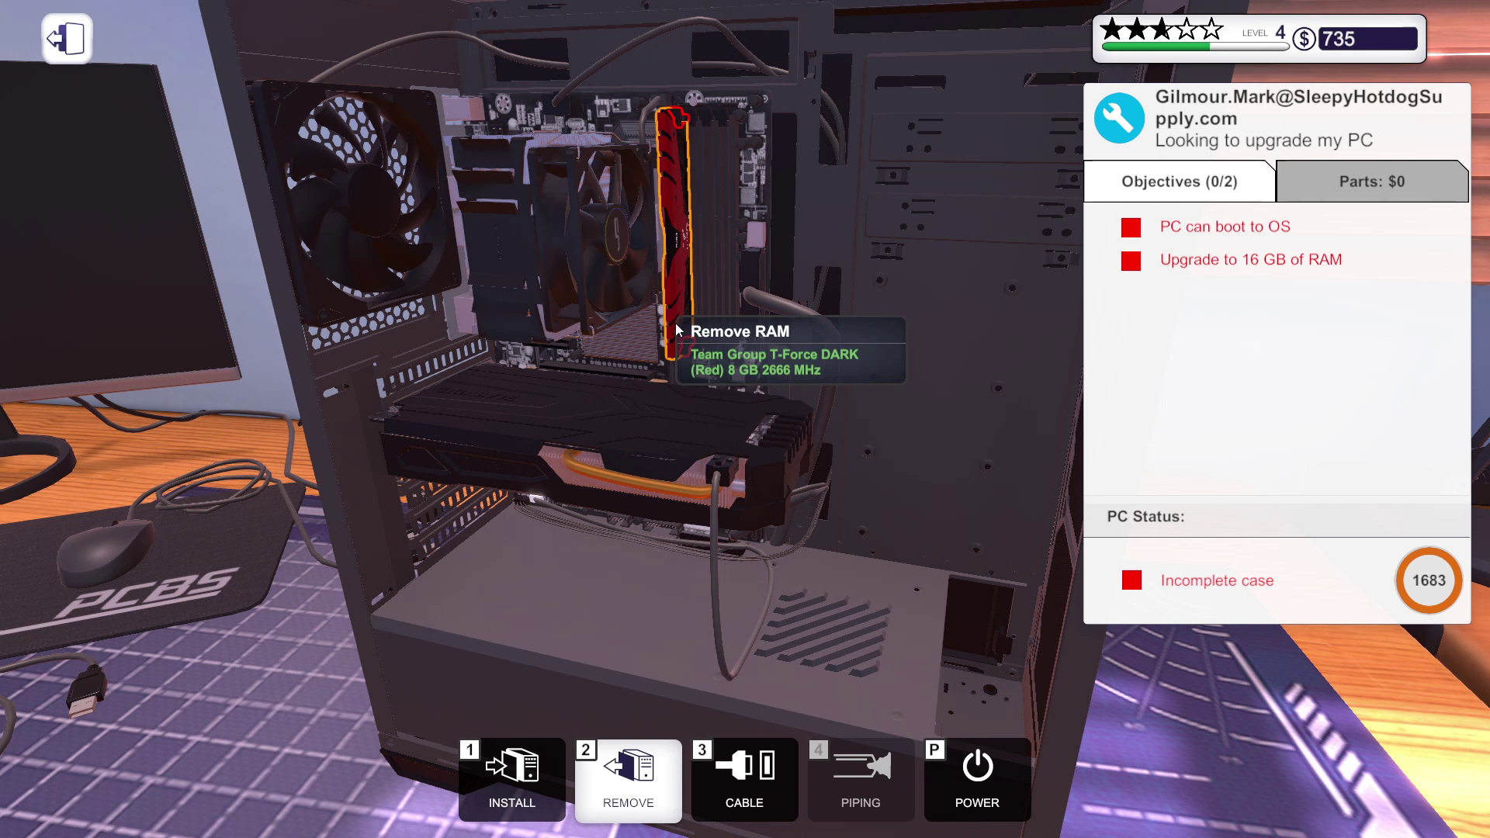
pyautogui.click(683, 347)
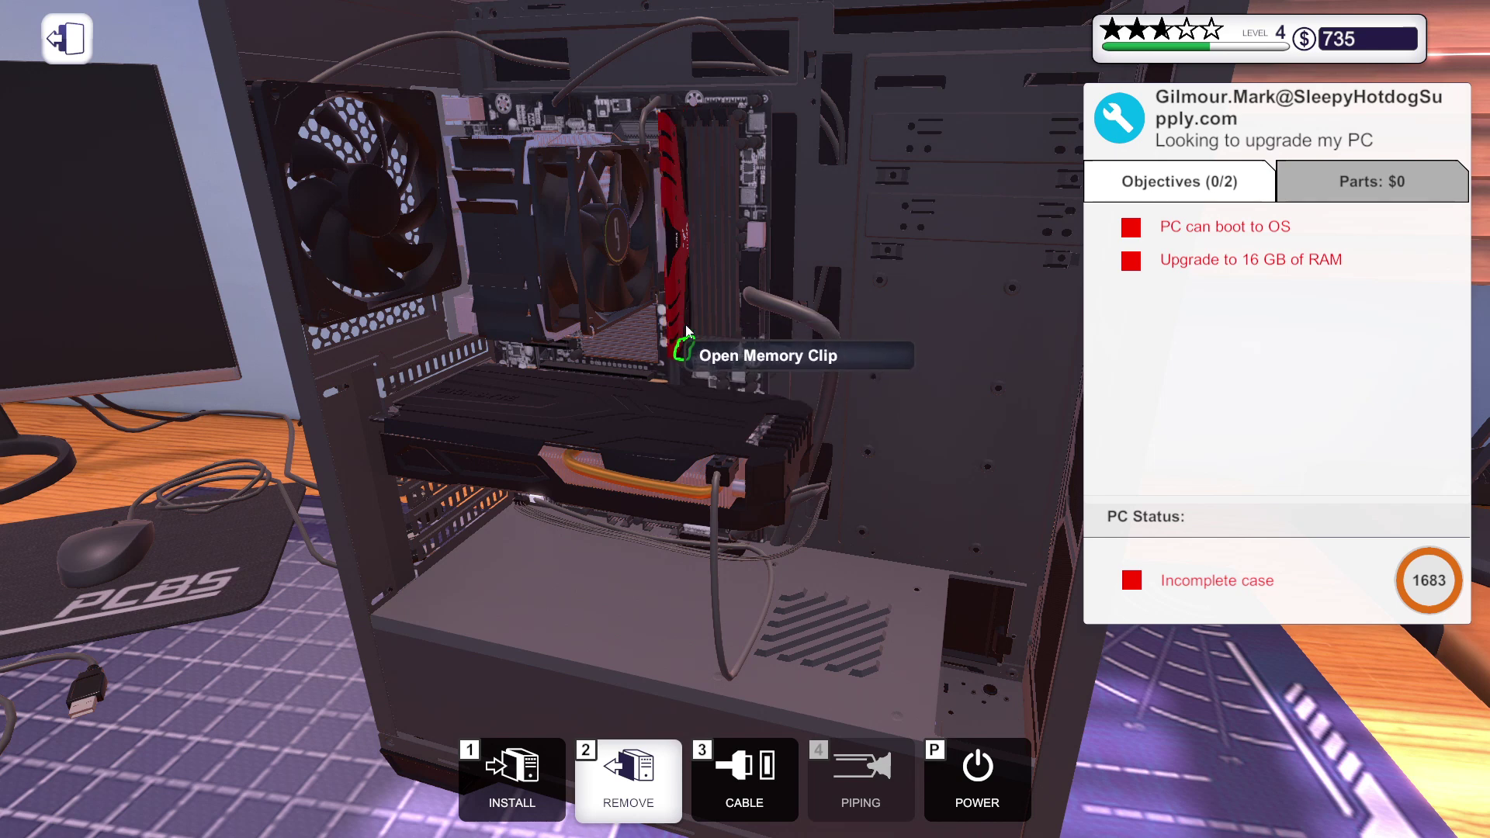
pyautogui.click(678, 120)
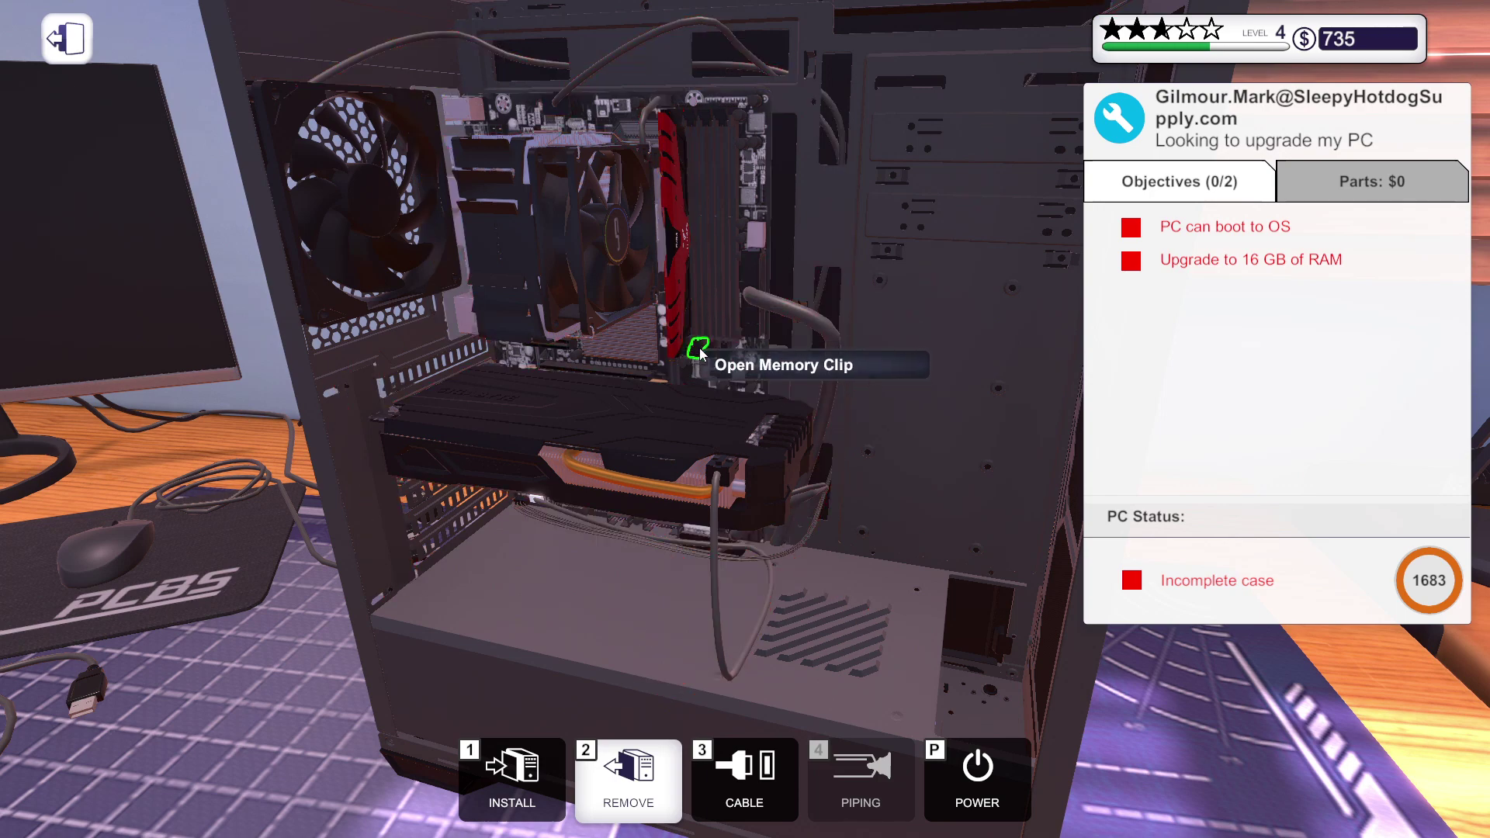
pyautogui.scroll(-1, 698, 173)
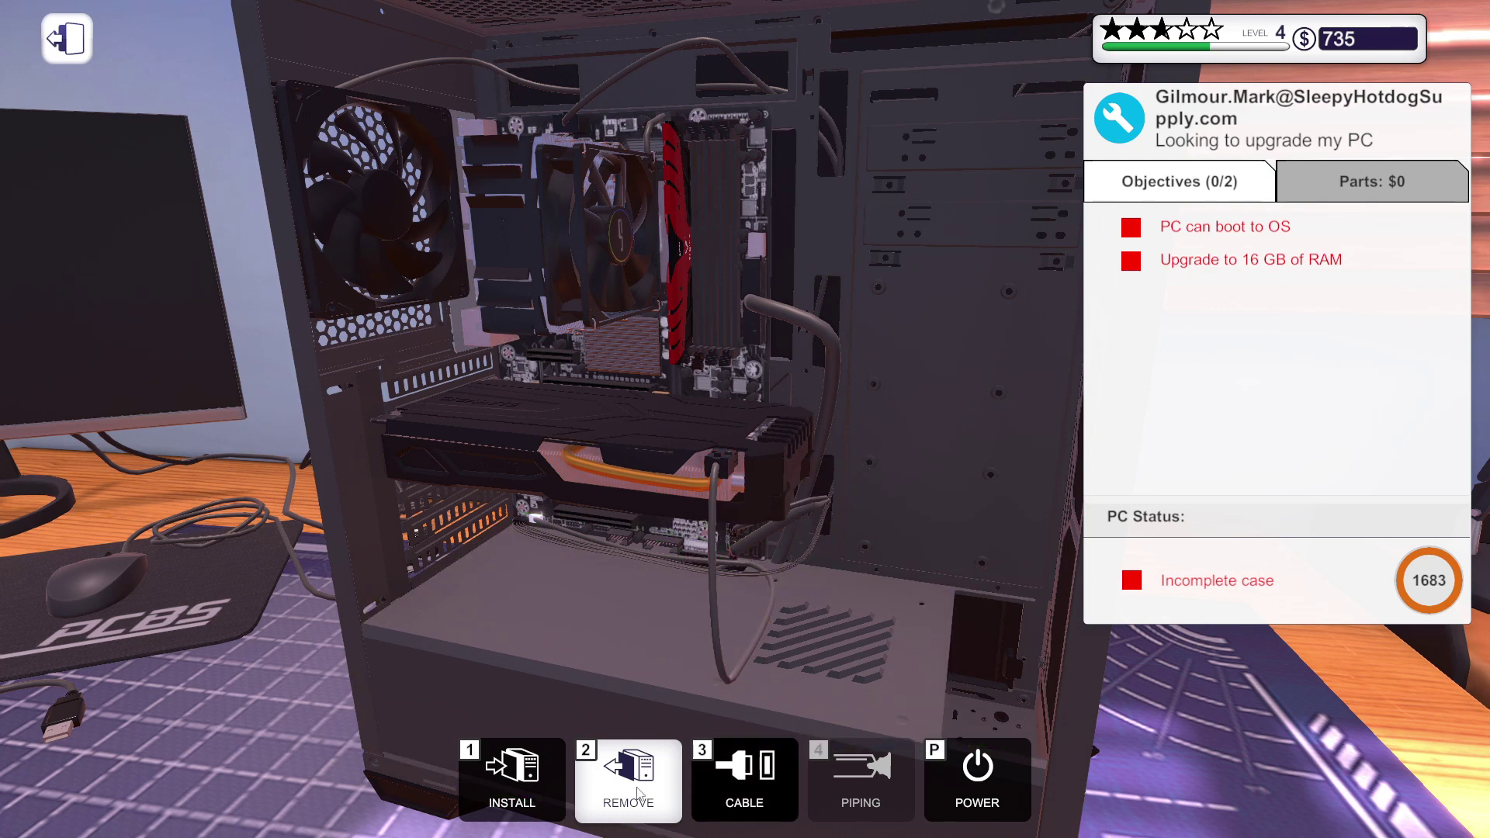
# - Install the 8 GB T-Force DARK stick into the empty RAM slot
pyautogui.click(535, 783)
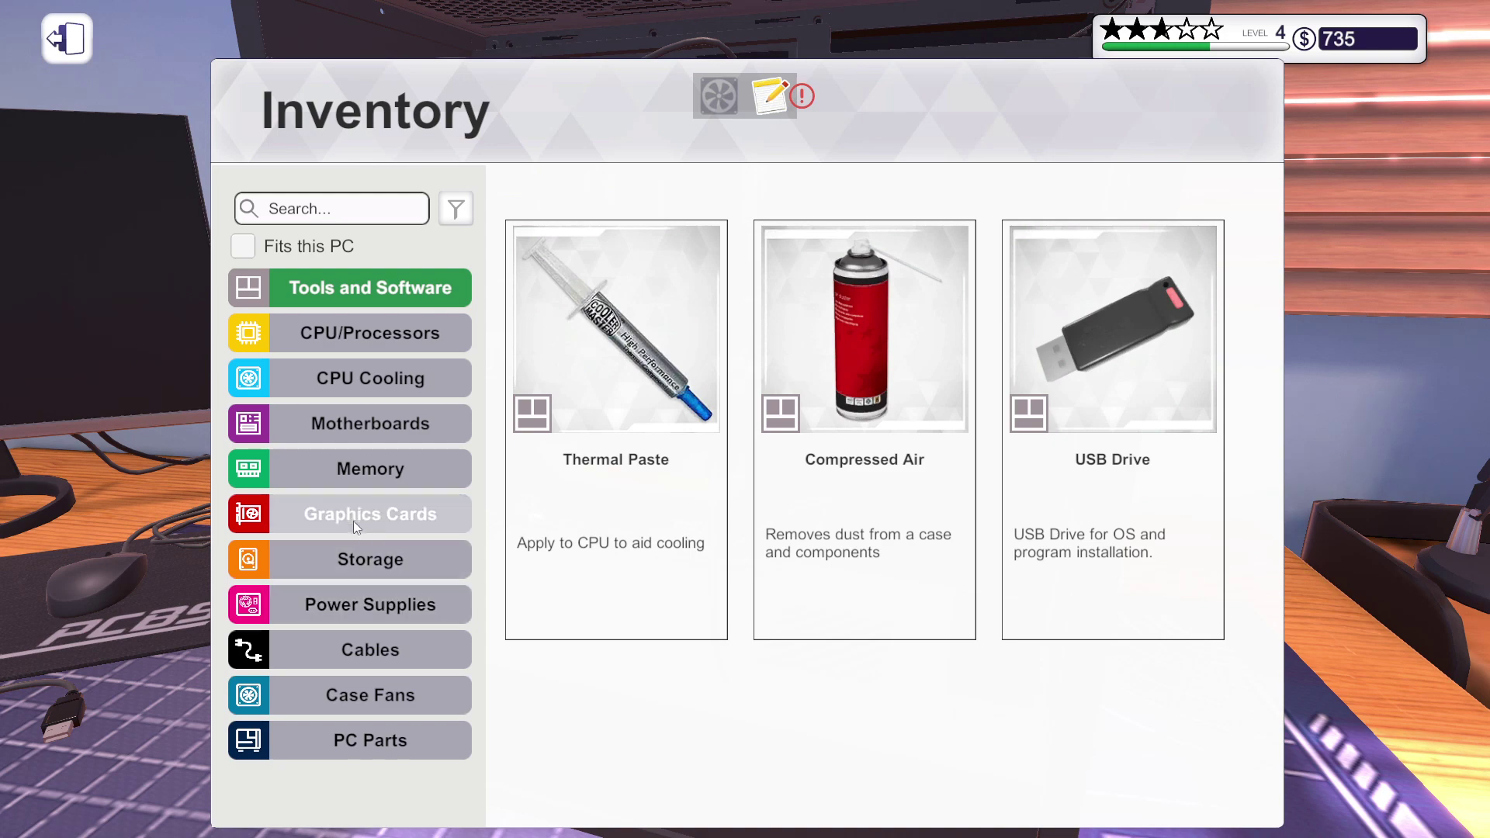
pyautogui.click(352, 463)
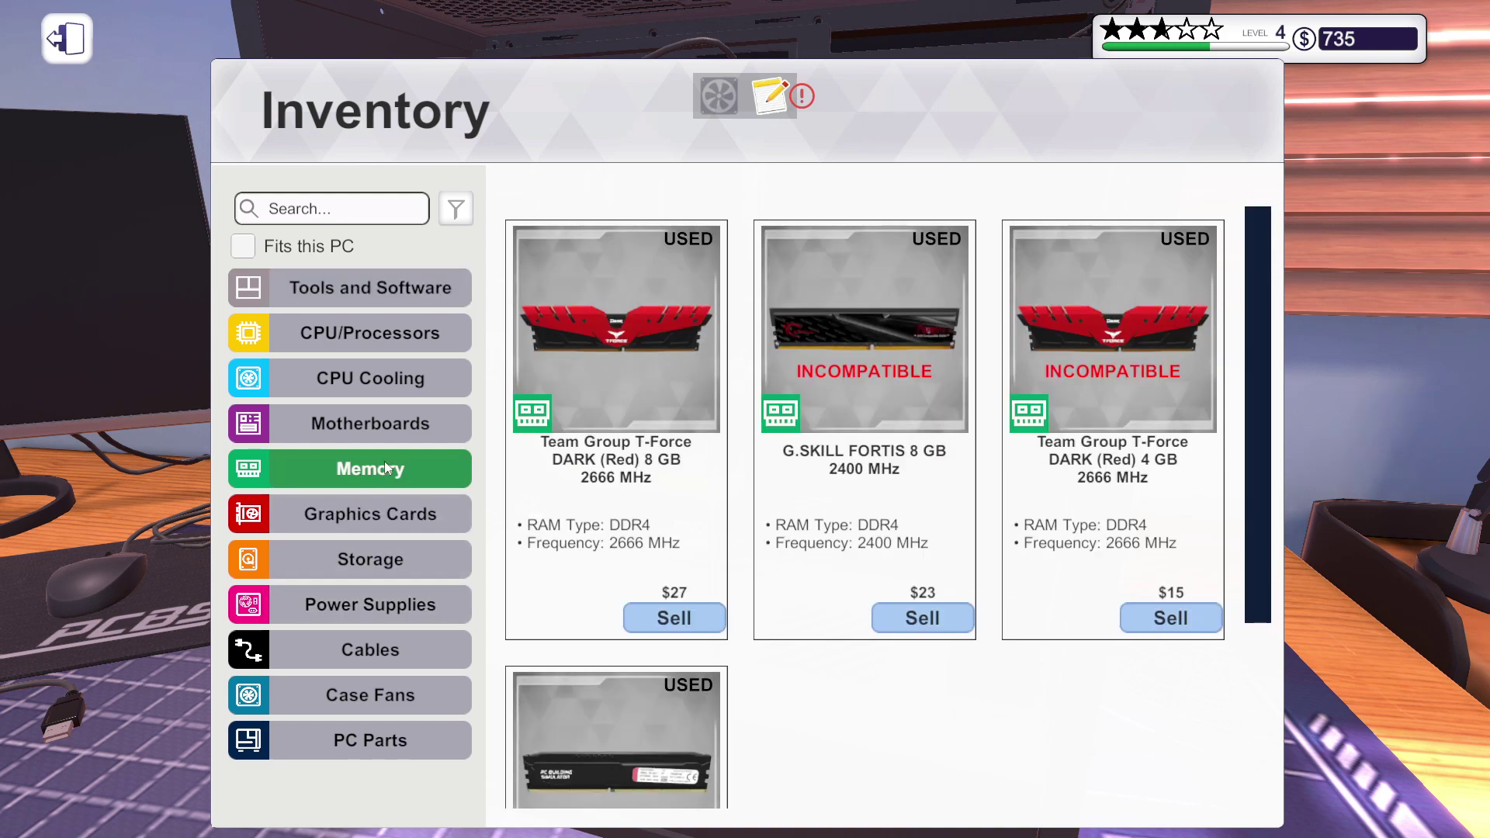
pyautogui.click(623, 350)
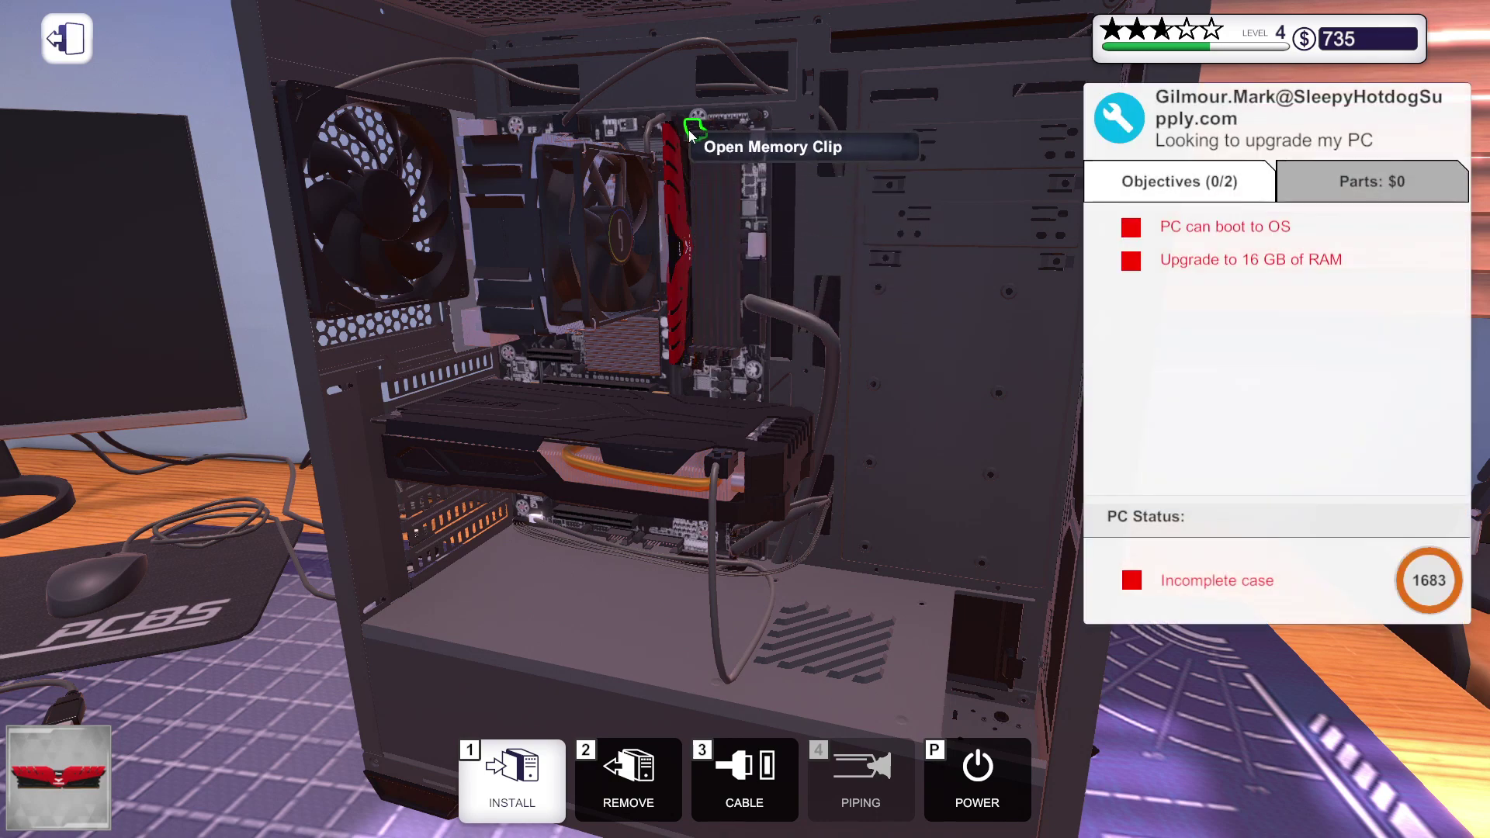
pyautogui.click(692, 176)
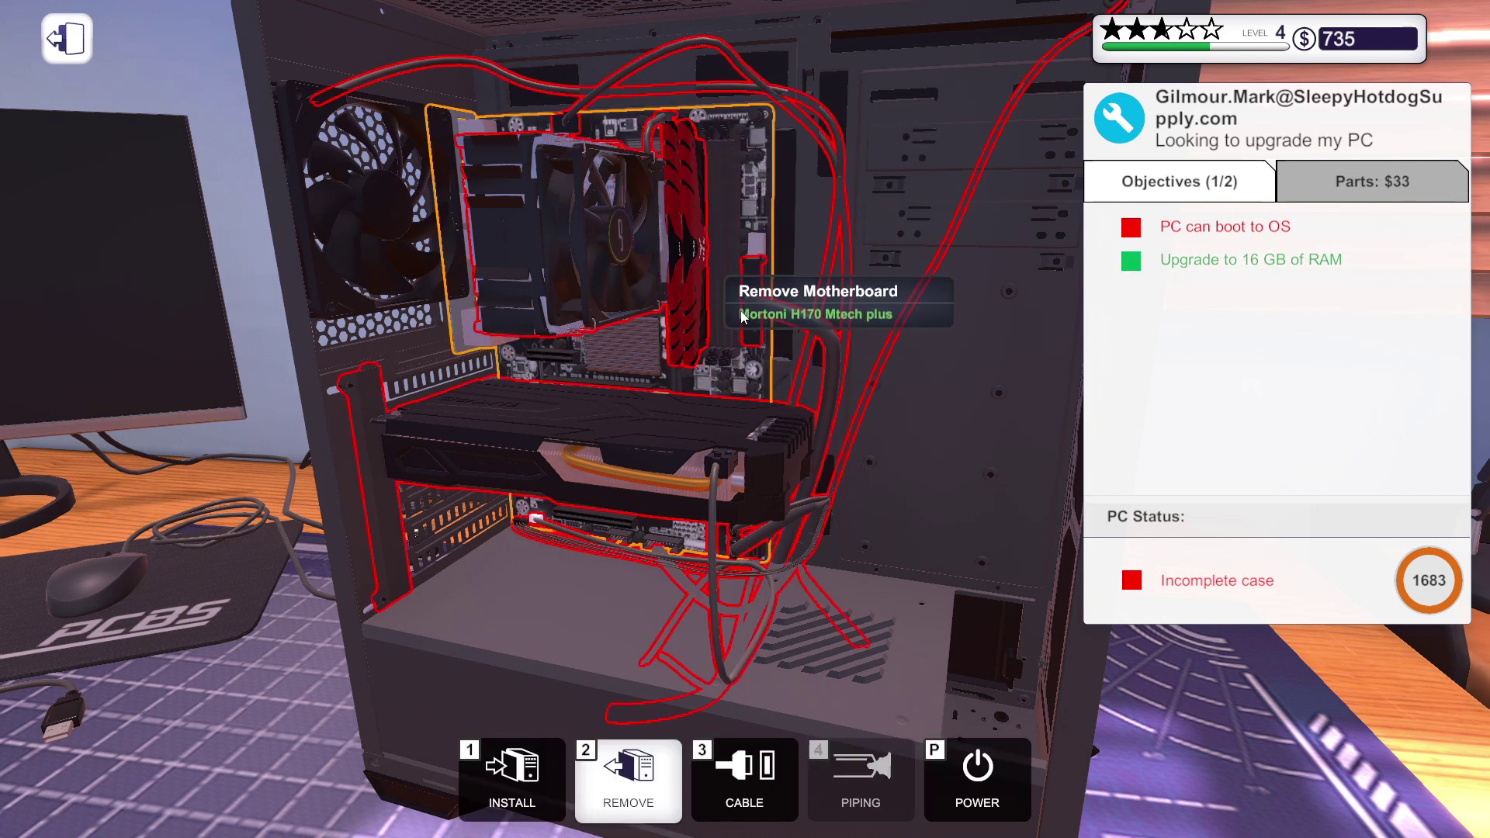
pyautogui.scroll(-3, 868, 365)
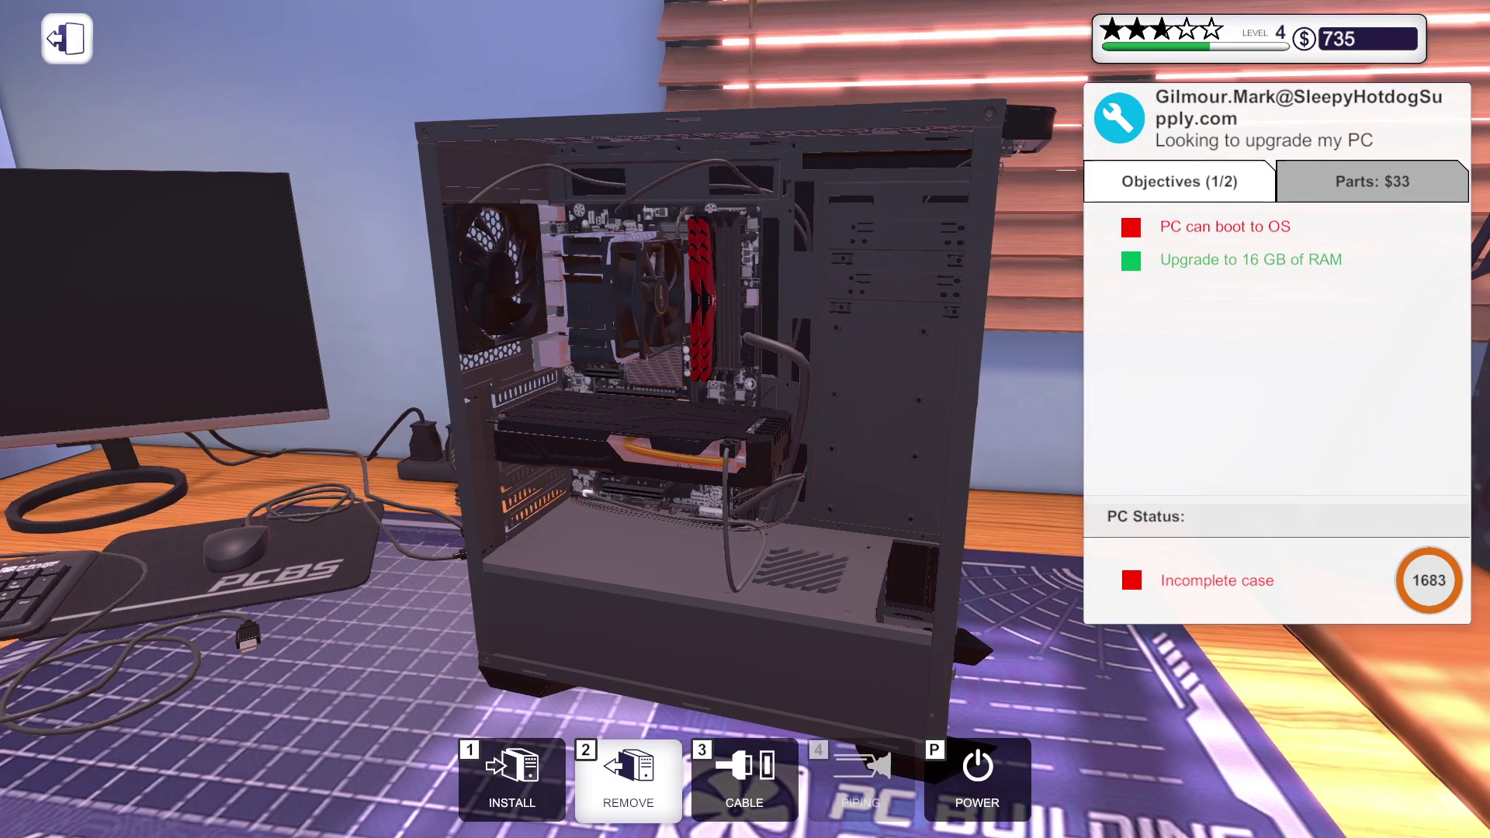
# - Plug the USB and power supply cables into the back of the case
pyautogui.moveTo(745, 420); pyautogui.dragTo(583, 466)
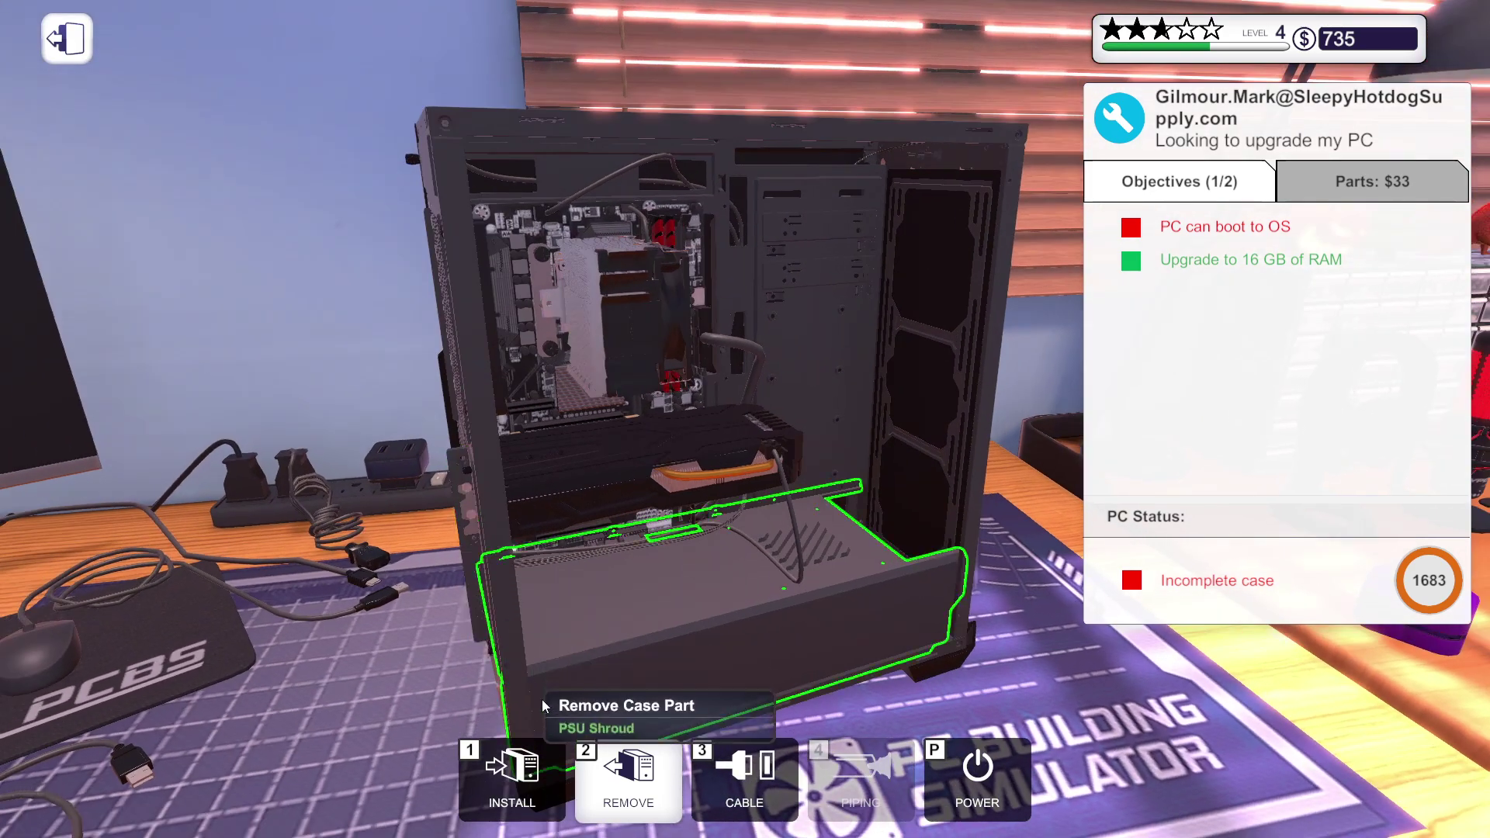
pyautogui.click(510, 766)
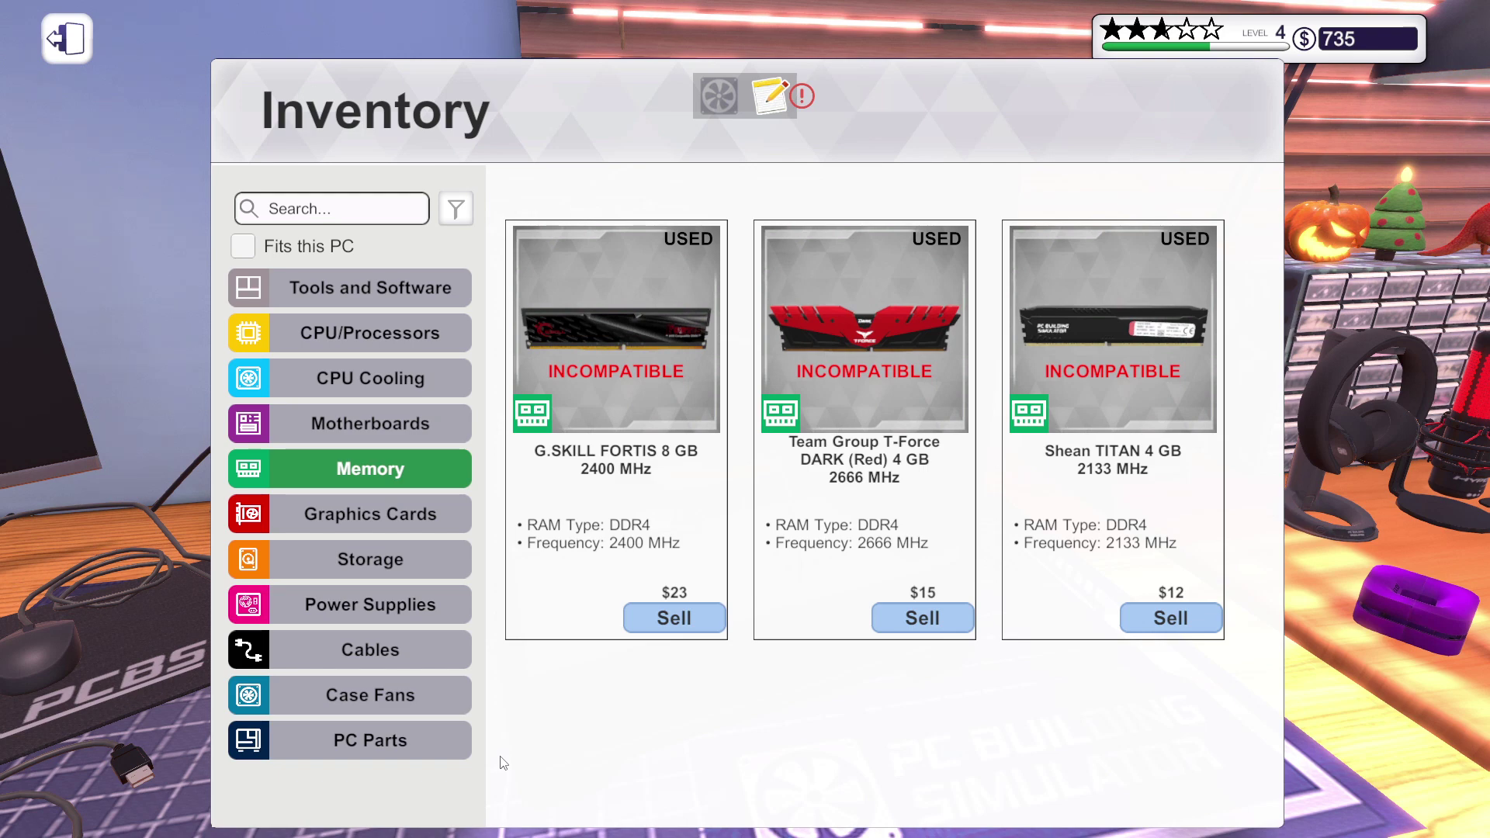
pyautogui.press('Escape')
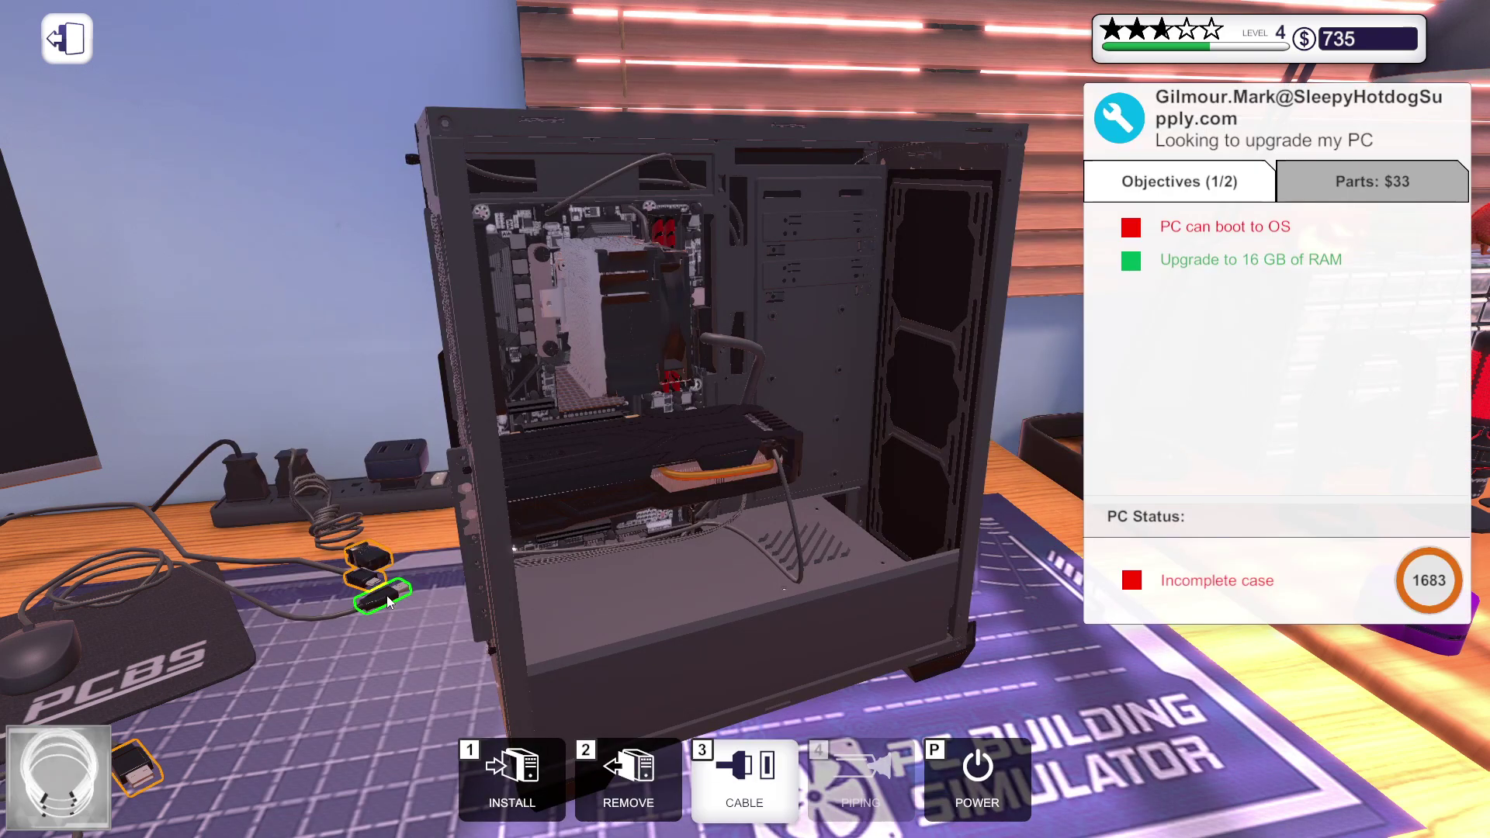
pyautogui.click(386, 594)
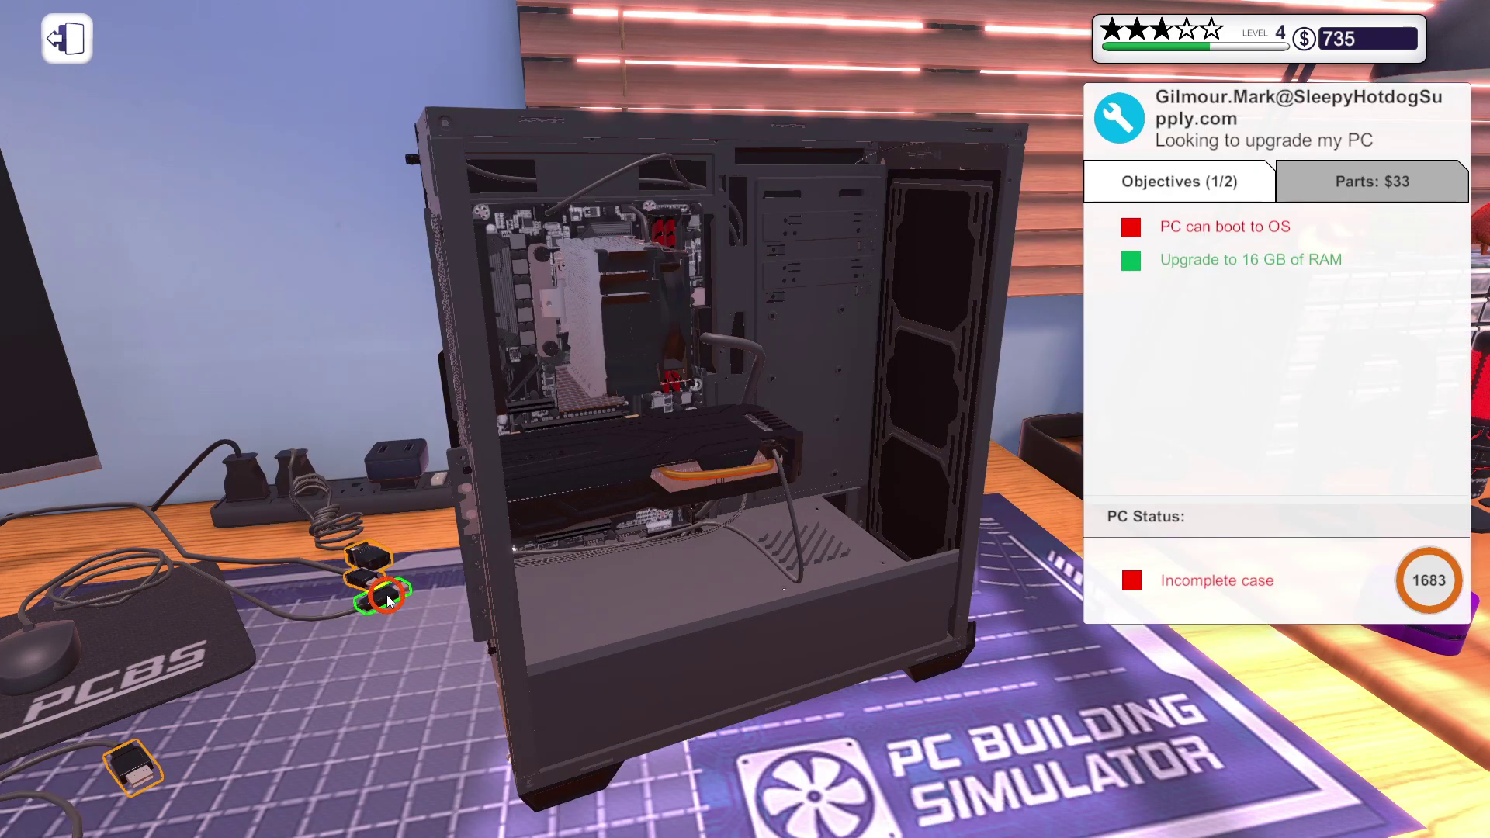
pyautogui.click(451, 323)
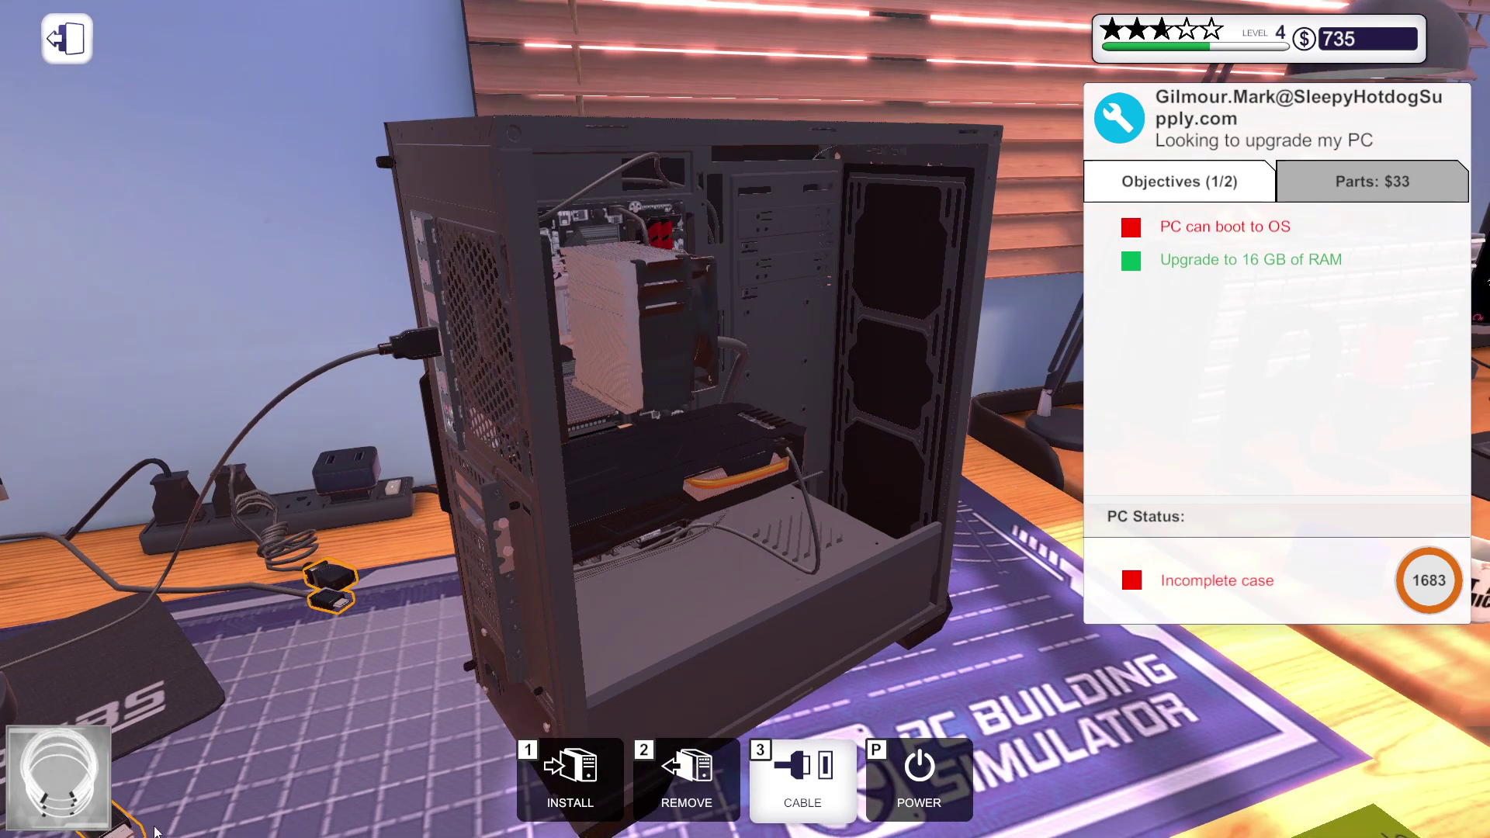
pyautogui.click(442, 340)
pyautogui.click(340, 603)
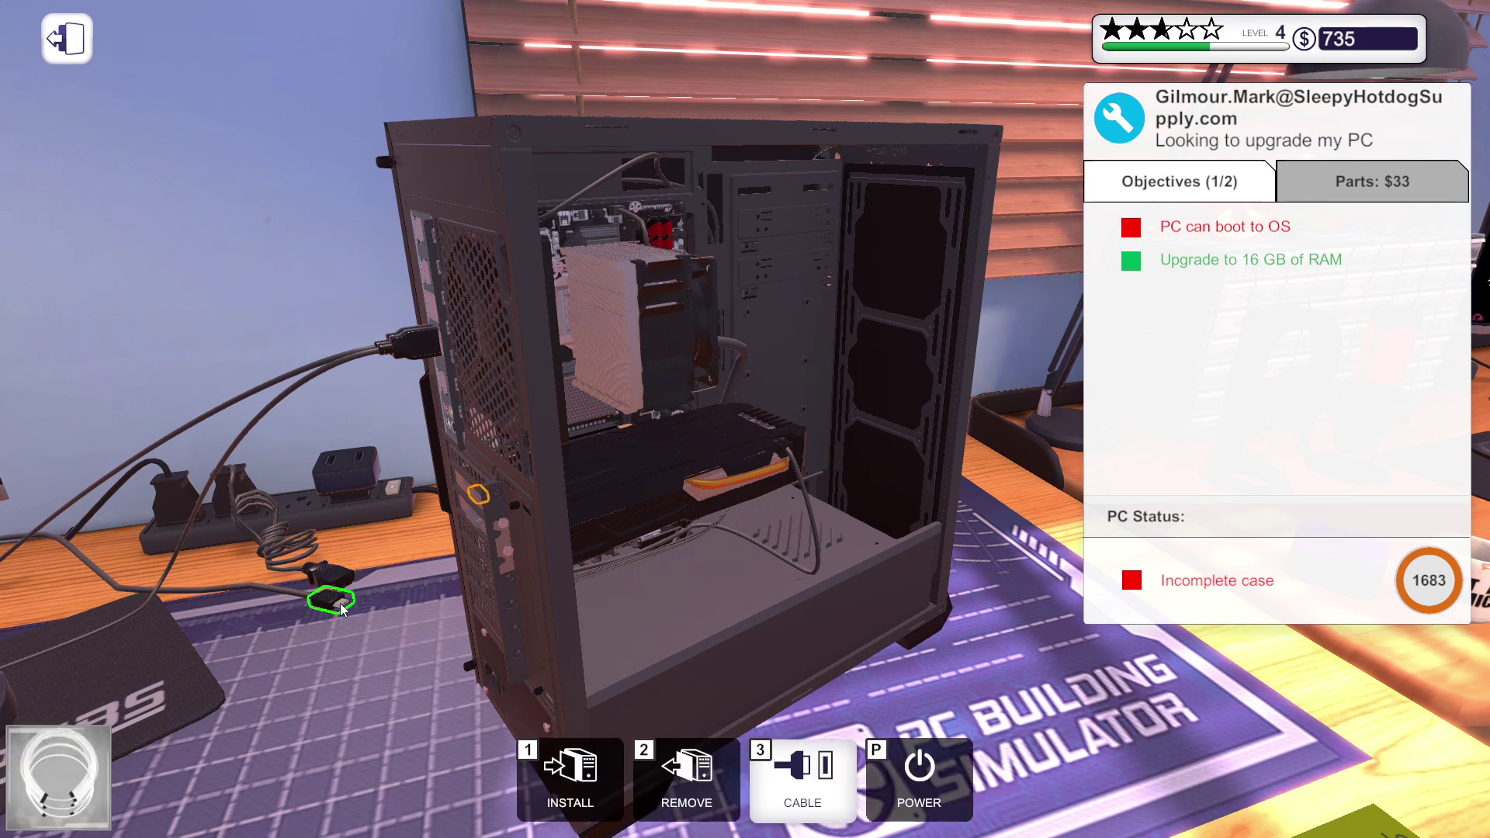
pyautogui.click(478, 494)
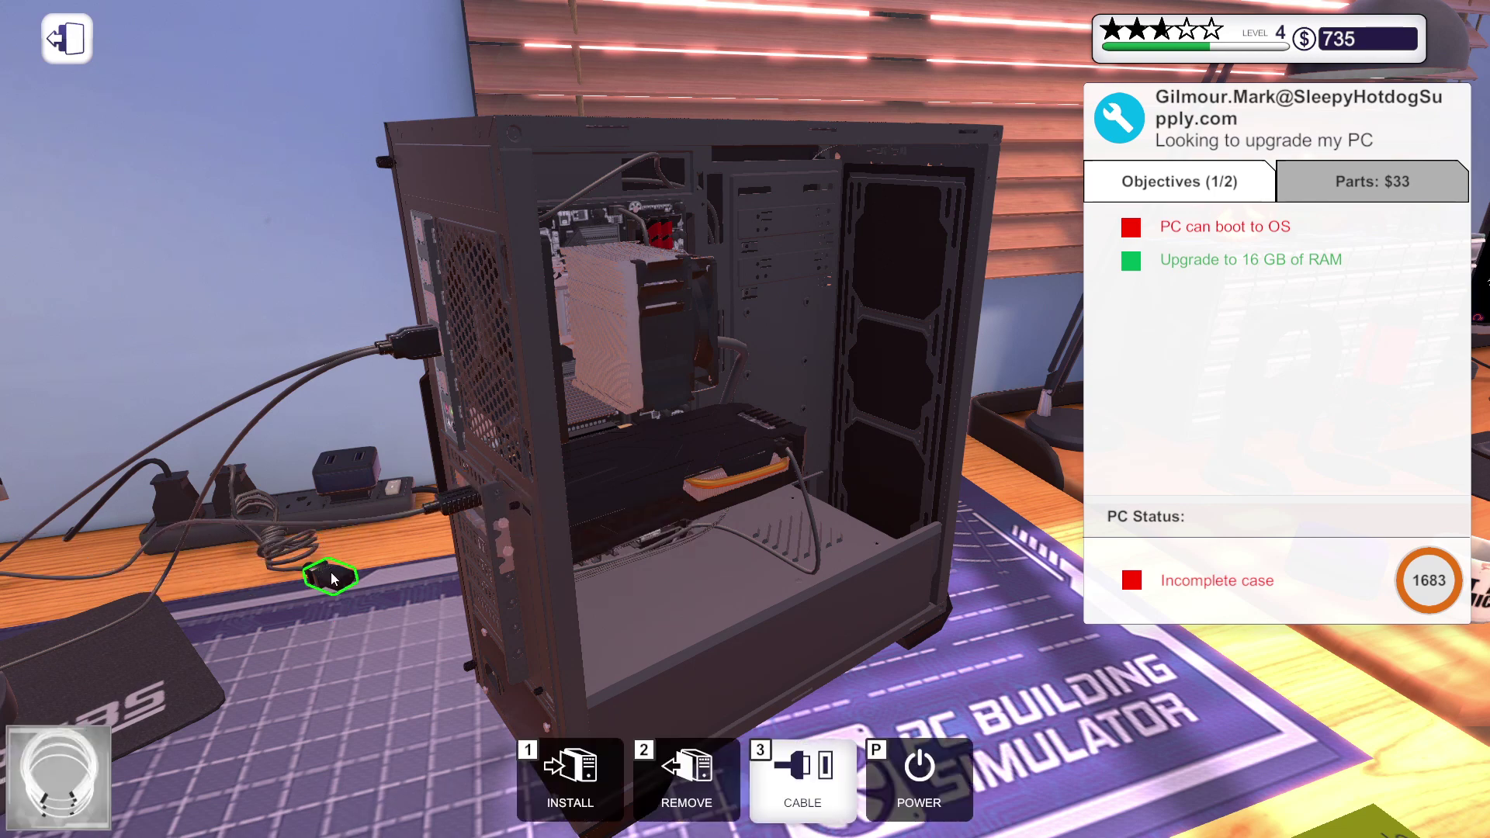
pyautogui.click(495, 676)
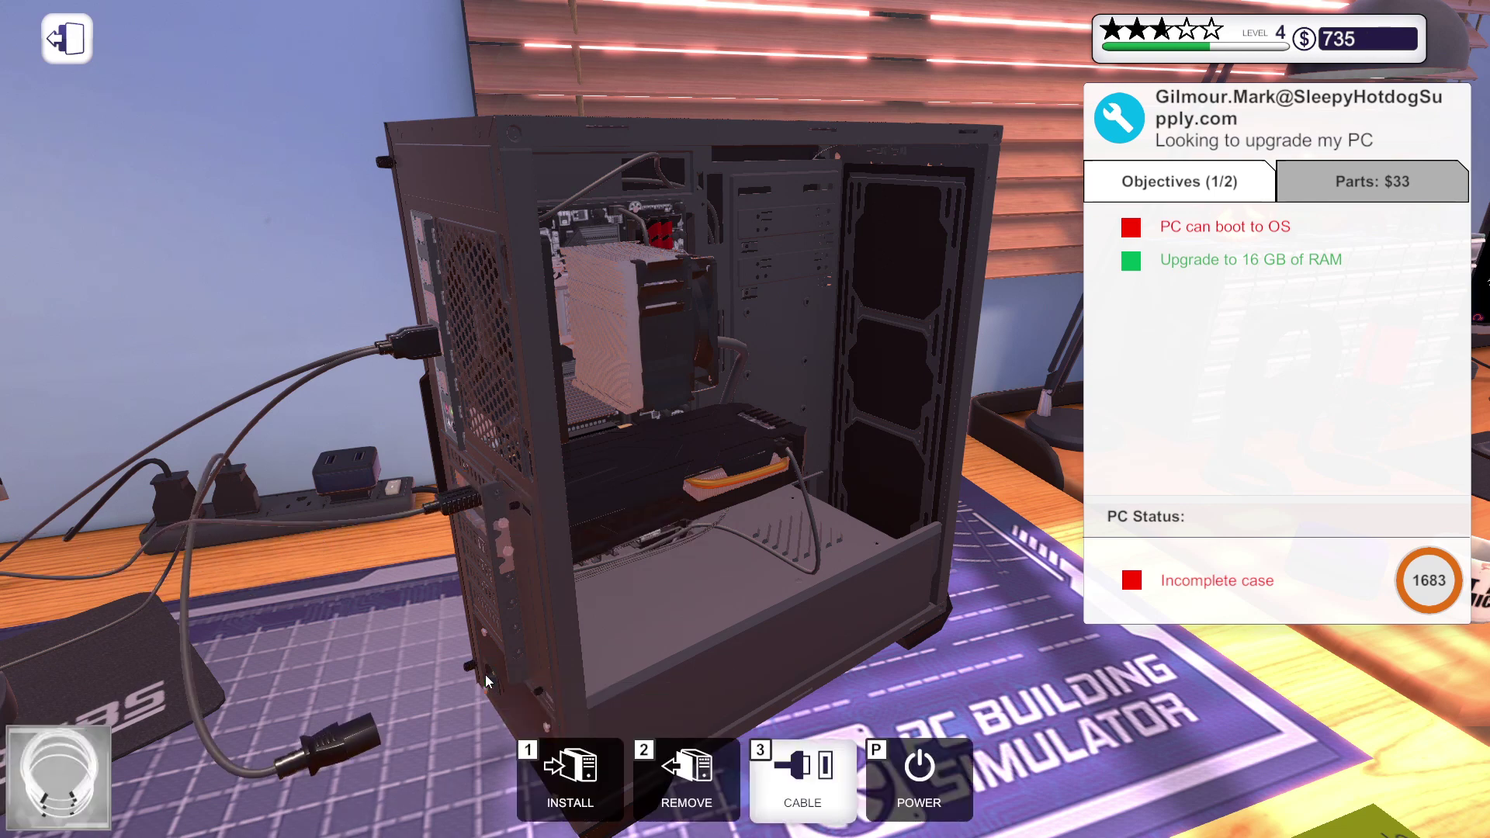
# - Fit the side panel onto the case and screw it in place
pyautogui.click(569, 777)
pyautogui.click(438, 733)
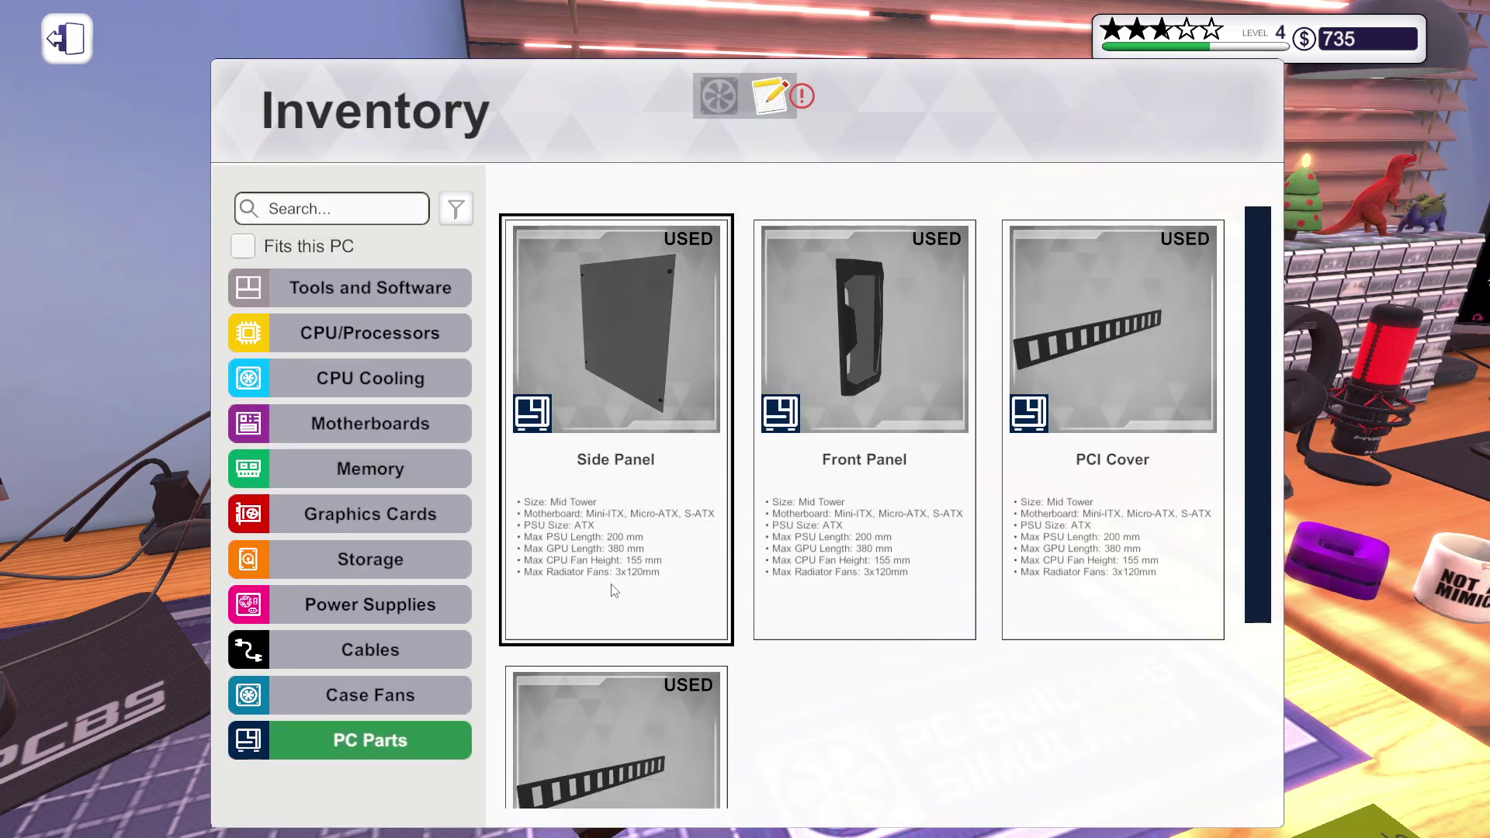
pyautogui.click(628, 414)
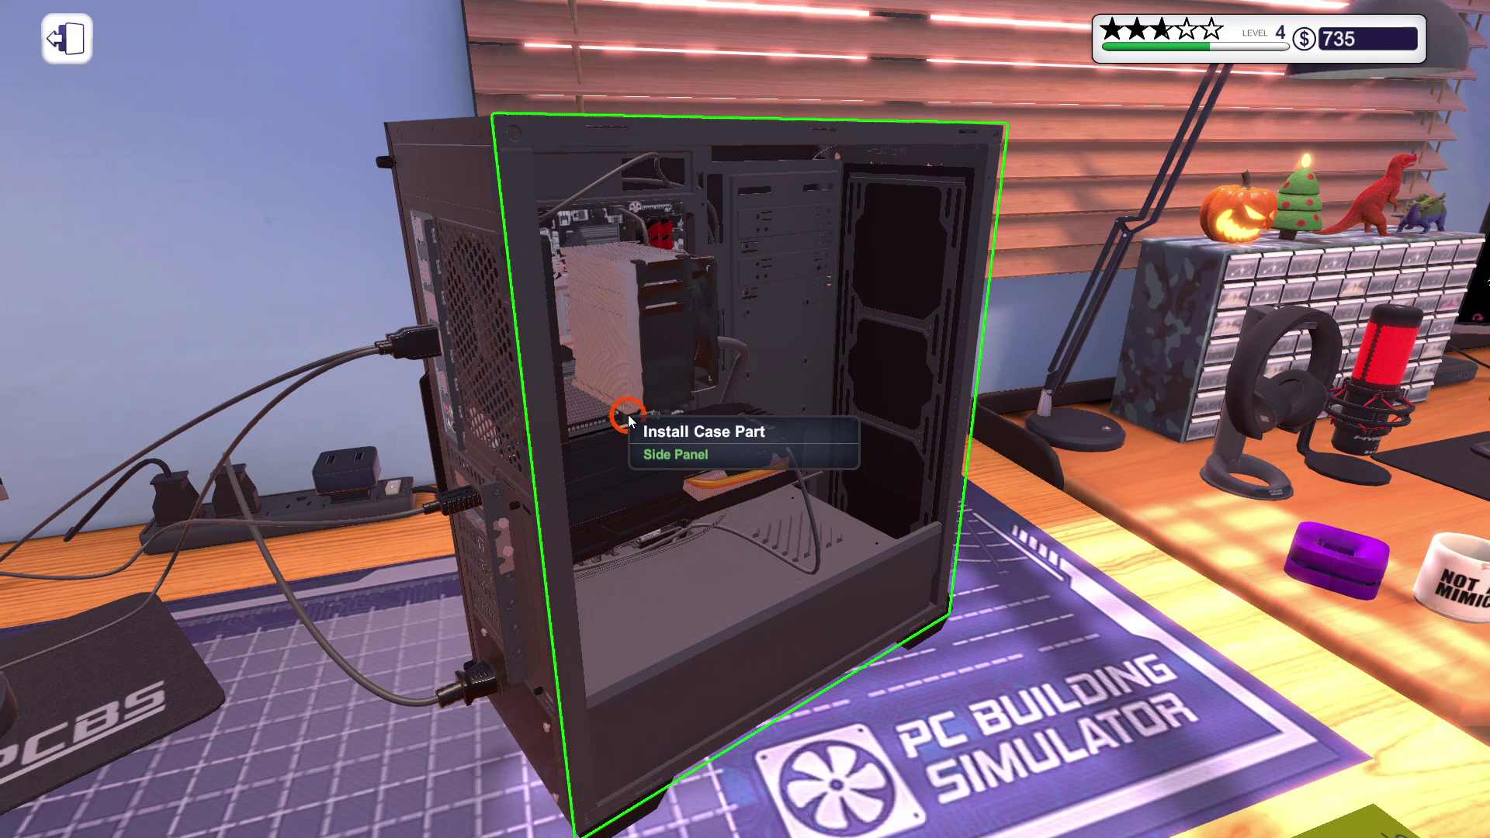
pyautogui.click(628, 415)
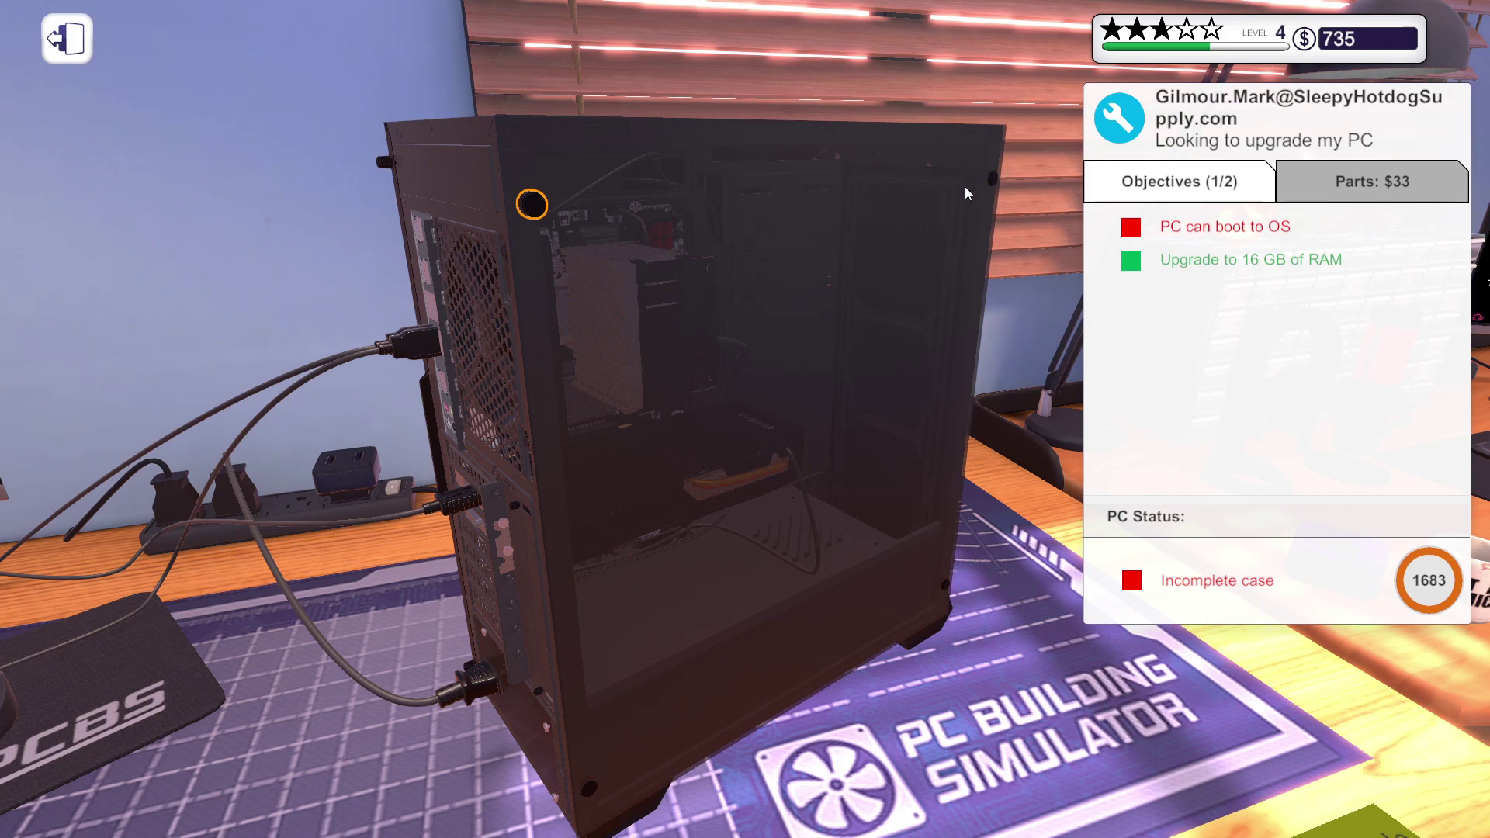
pyautogui.click(532, 207)
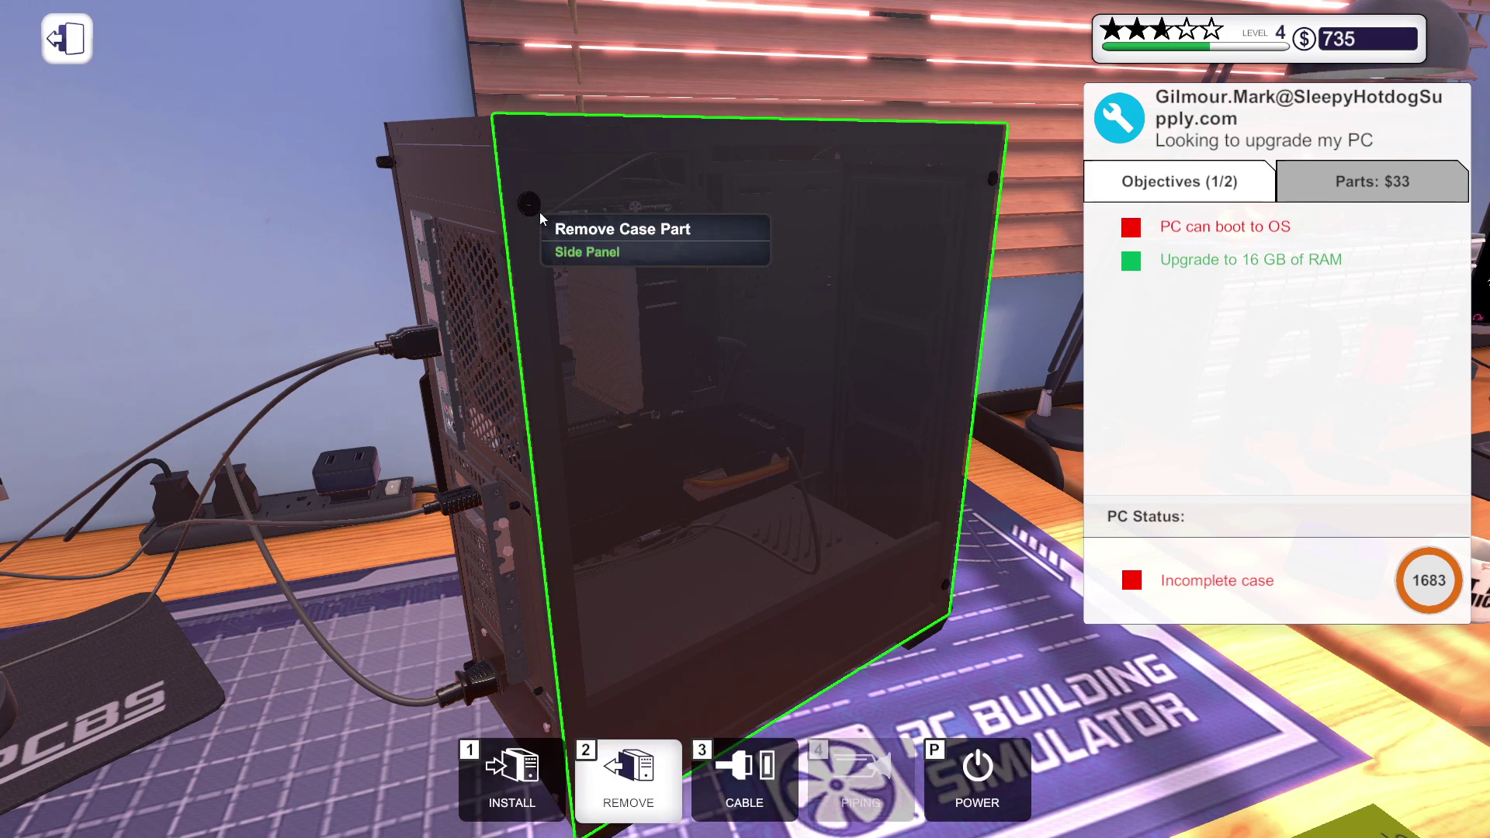
pyautogui.moveTo(539, 212)
pyautogui.mouseDown()
pyautogui.moveTo(745, 419)
pyautogui.moveTo(829, 259)
pyautogui.mouseUp()
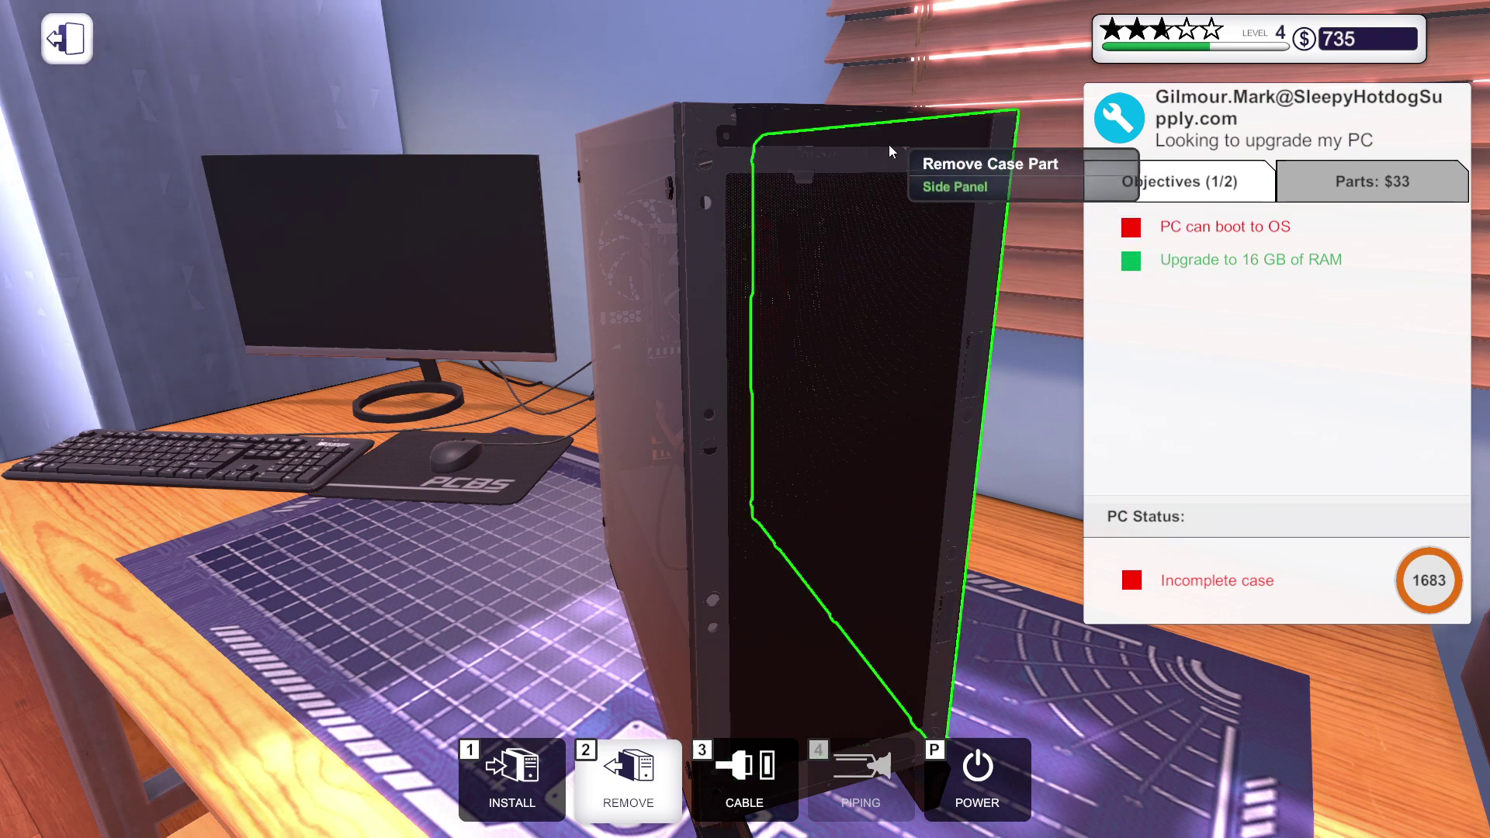
pyautogui.moveTo(888, 144); pyautogui.dragTo(876, 154)
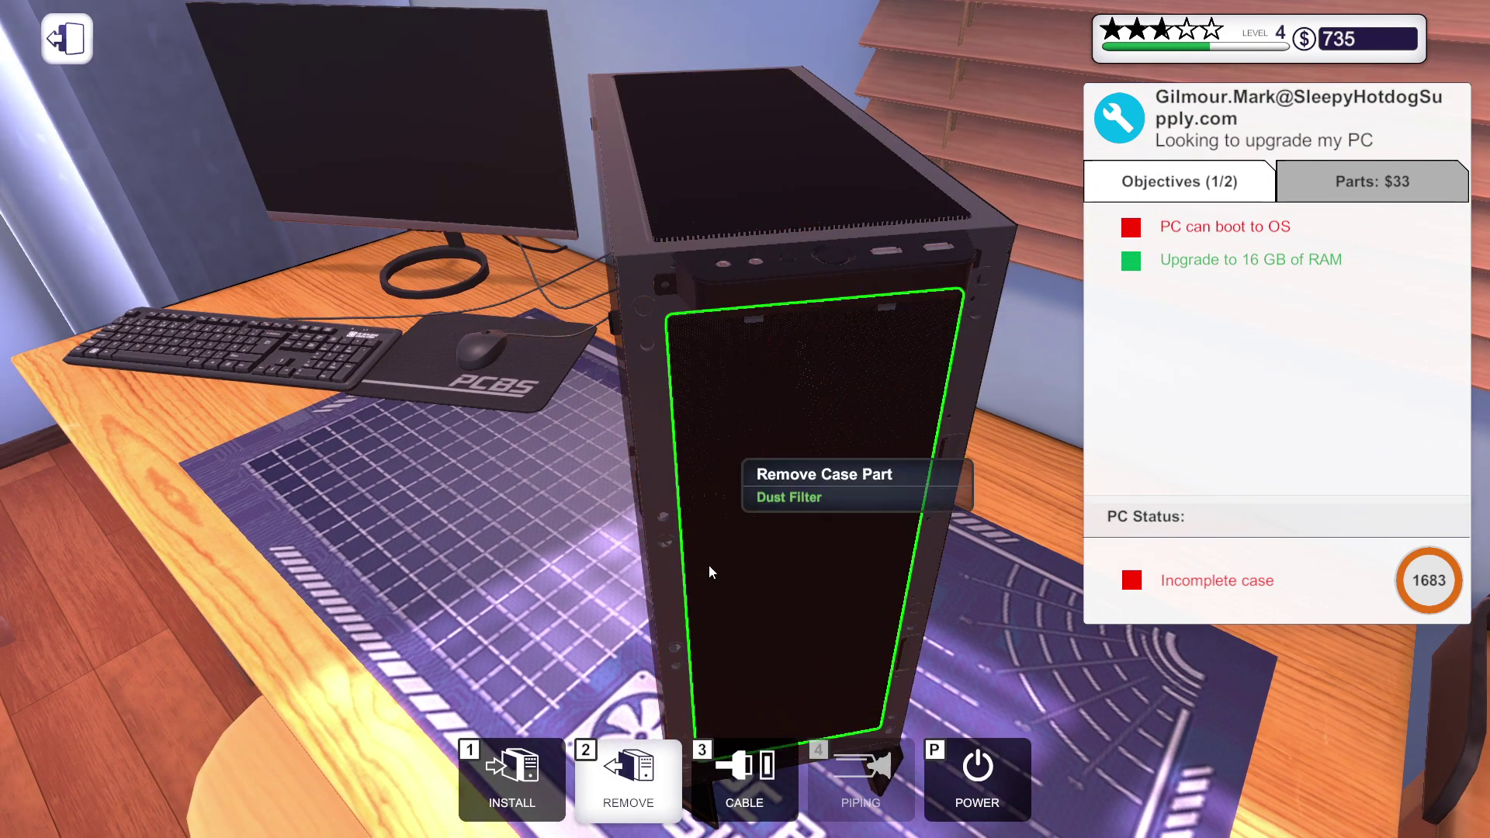
# - Power on the computer and refit the front panel
pyautogui.click(725, 777)
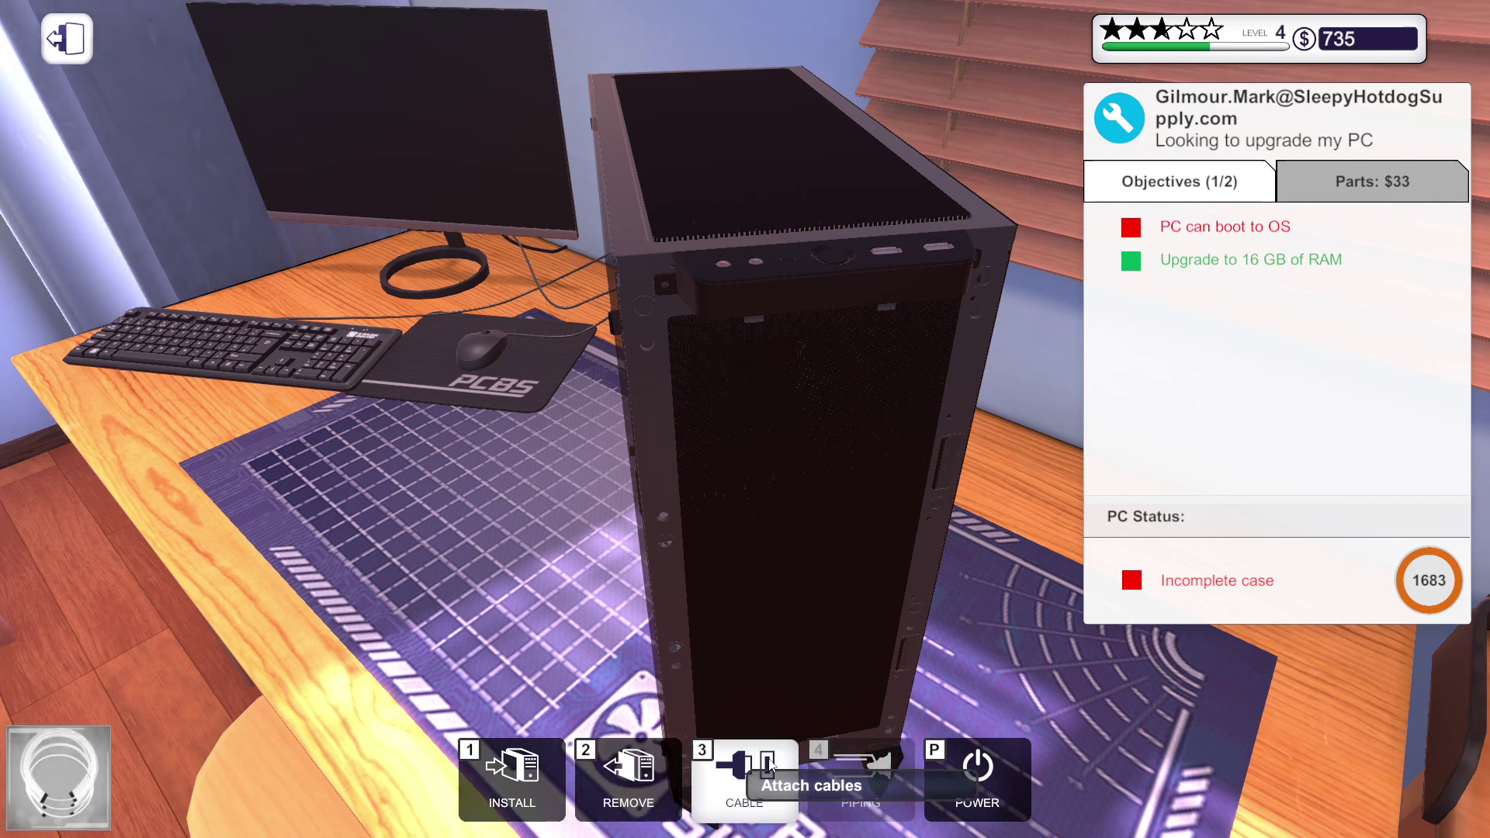
pyautogui.click(829, 263)
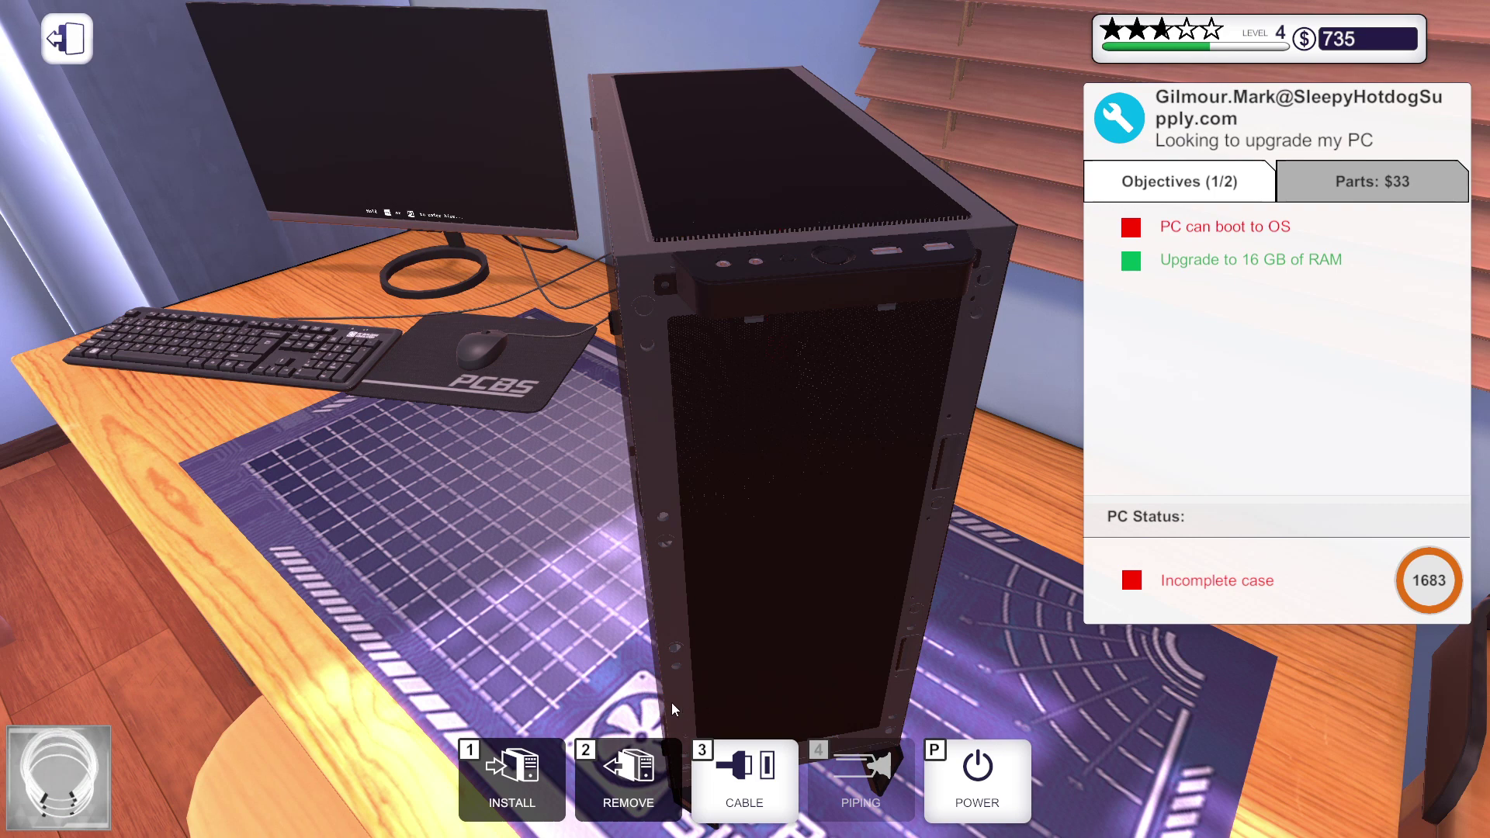
pyautogui.click(513, 778)
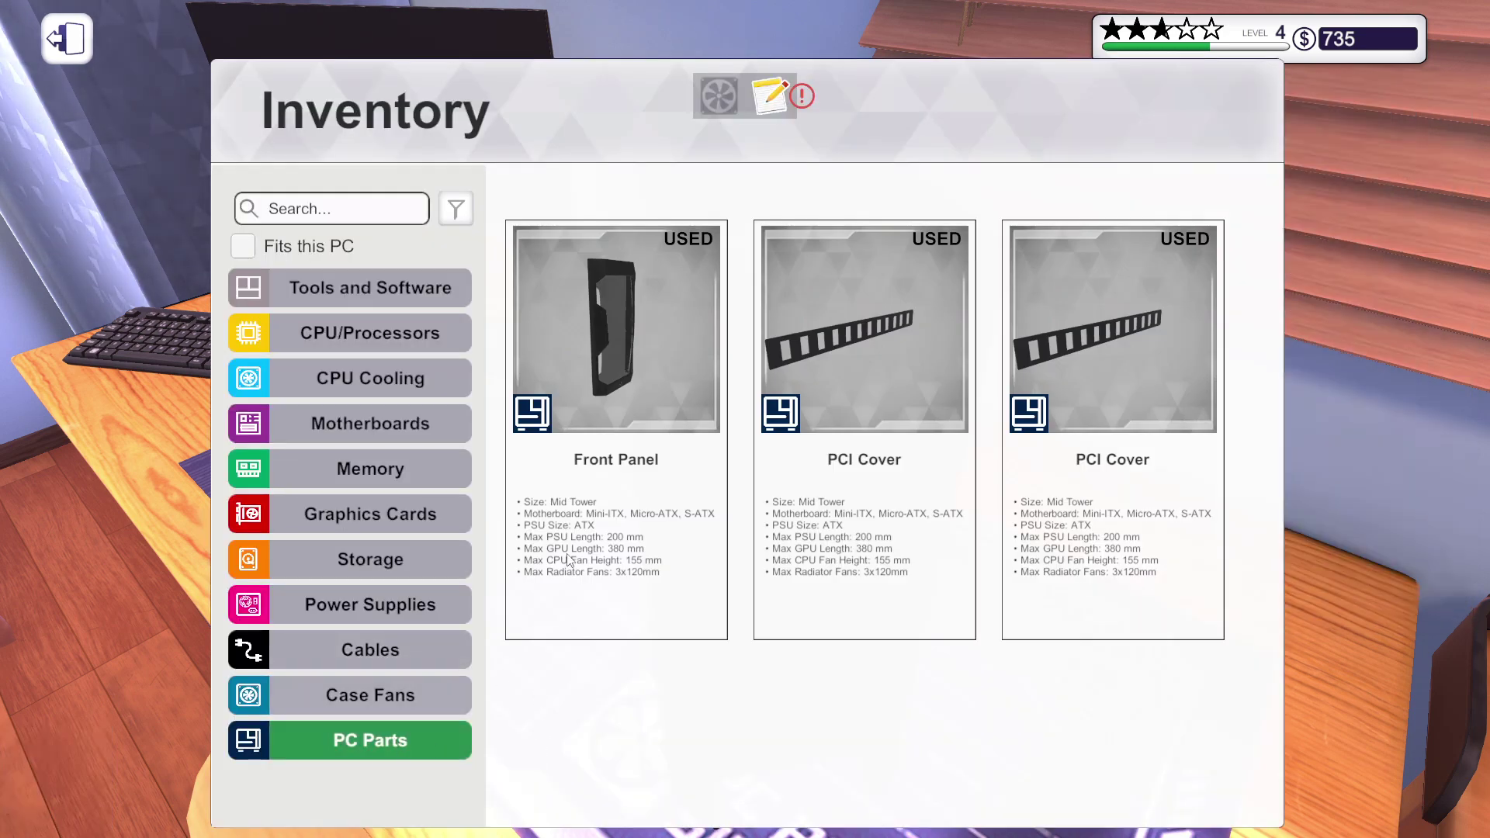
pyautogui.click(638, 337)
pyautogui.click(805, 487)
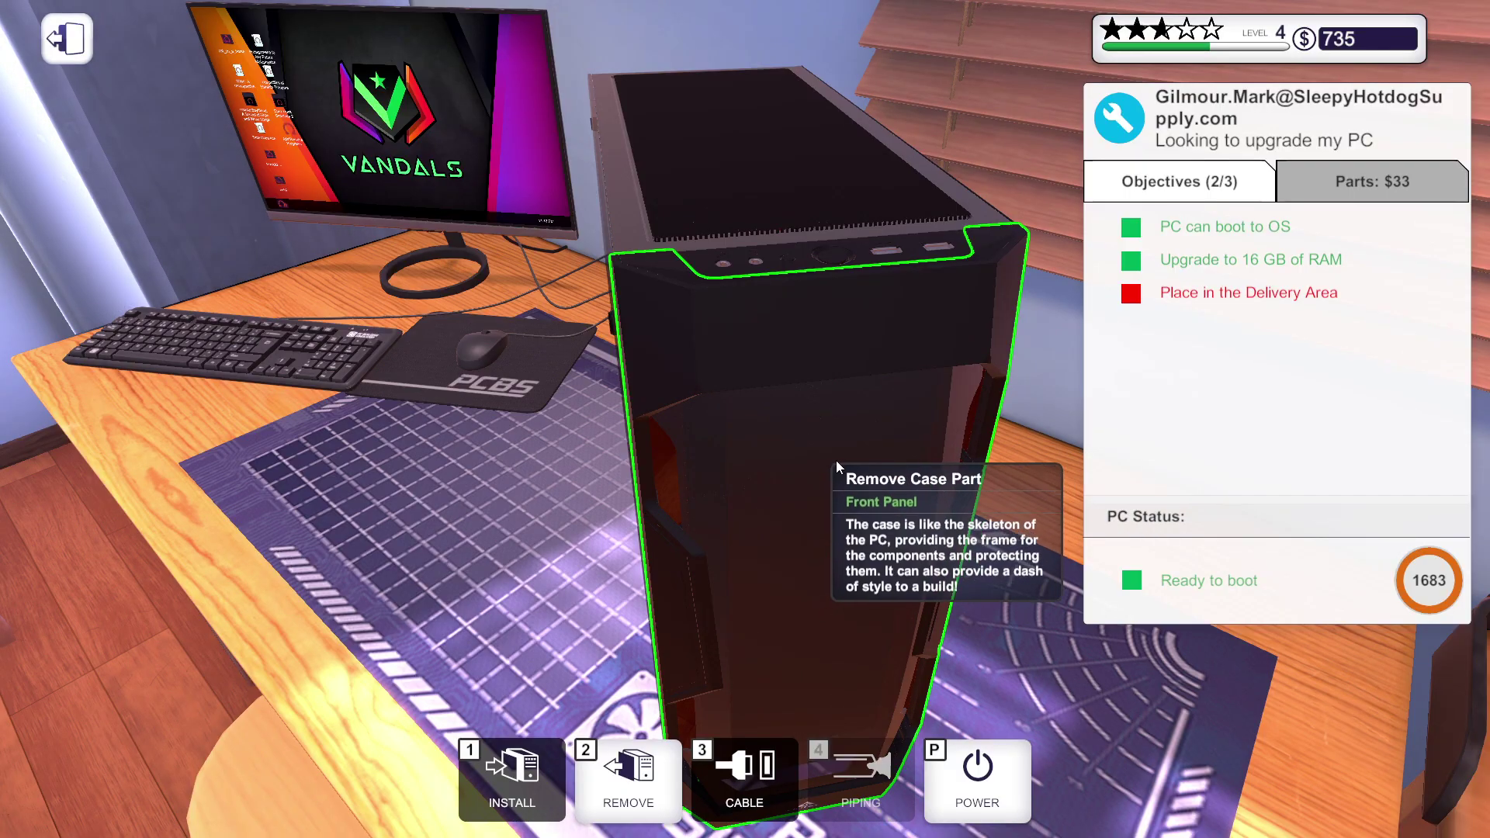
pyautogui.press('Escape')
pyautogui.click(746, 419)
pyautogui.press('w')
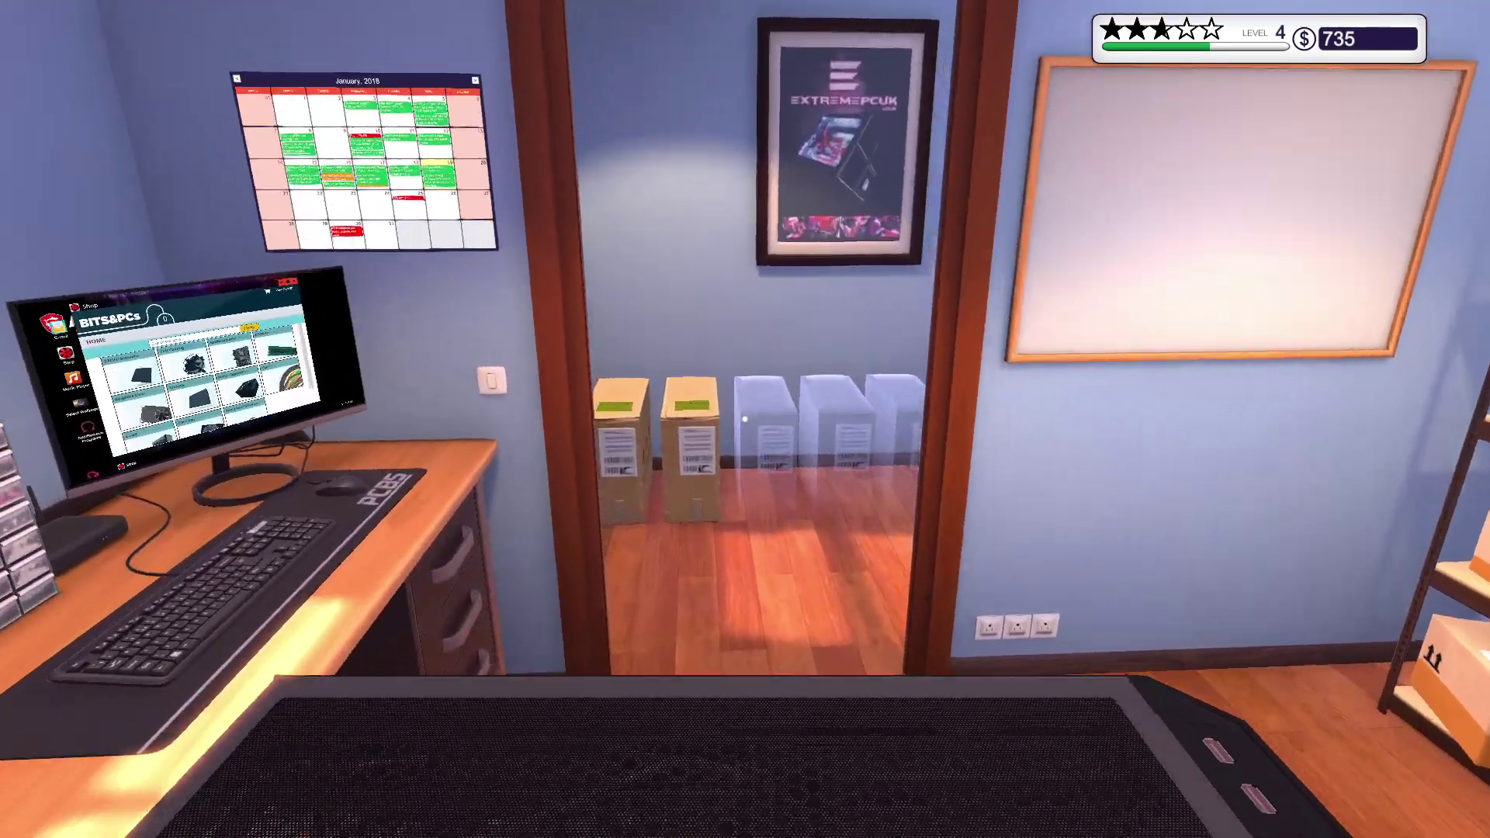
pyautogui.press('w')
pyautogui.press('w')
pyautogui.click(745, 419)
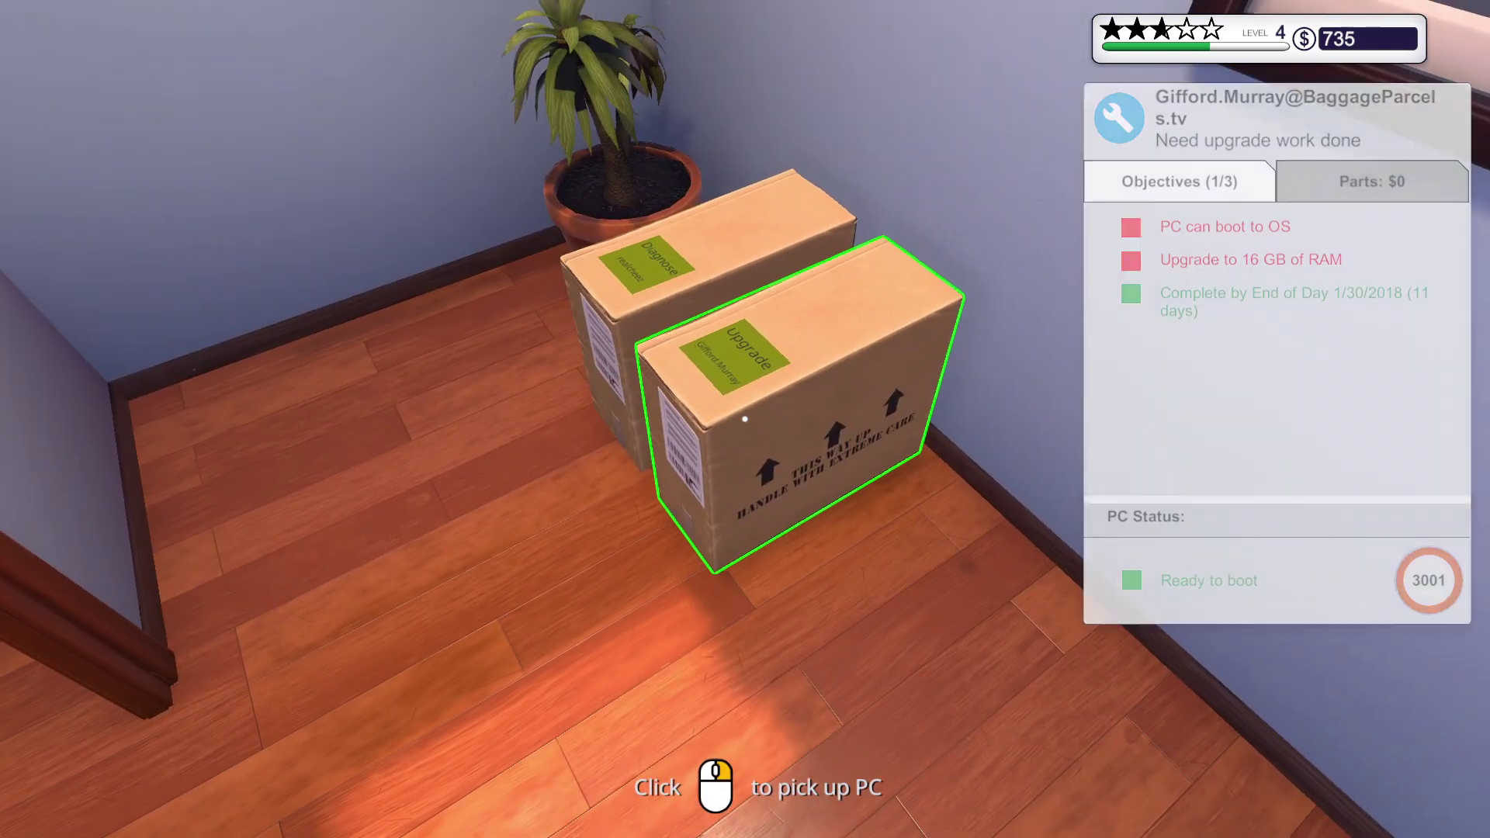
pyautogui.click(745, 420)
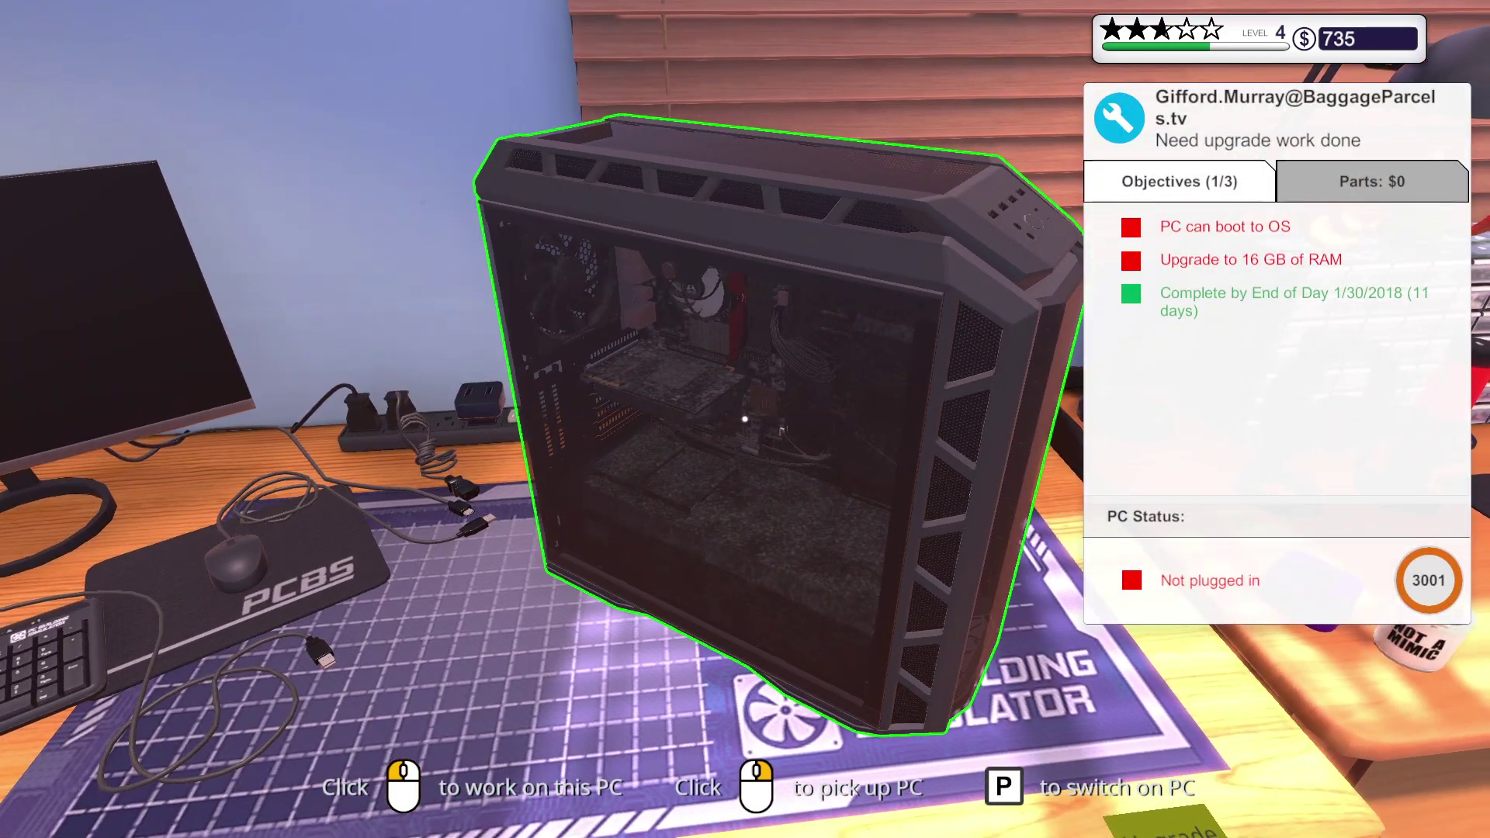
pyautogui.click(746, 420)
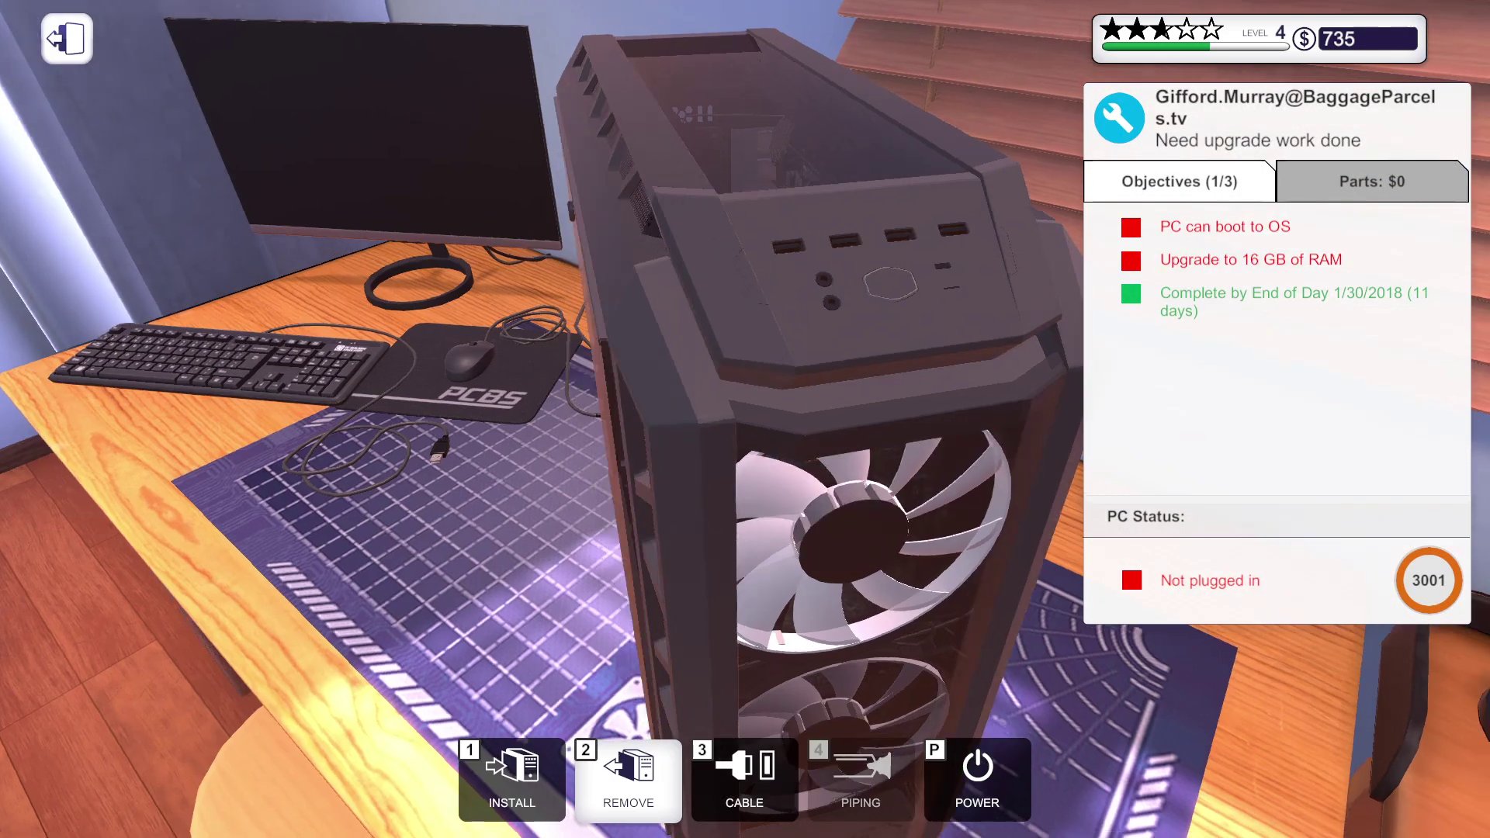
pyautogui.moveTo(723, 443); pyautogui.dragTo(467, 442)
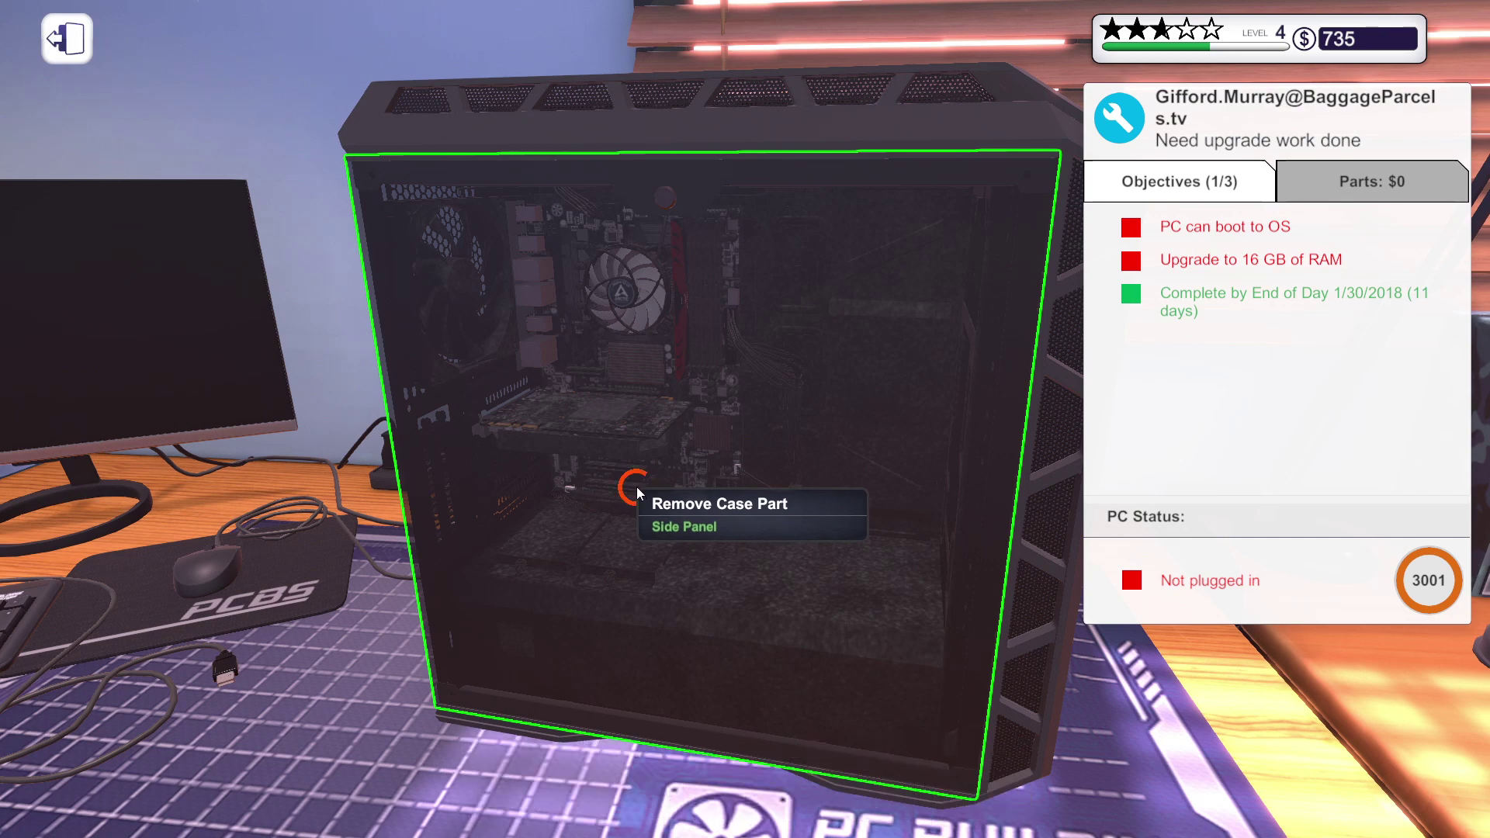
pyautogui.click(636, 487)
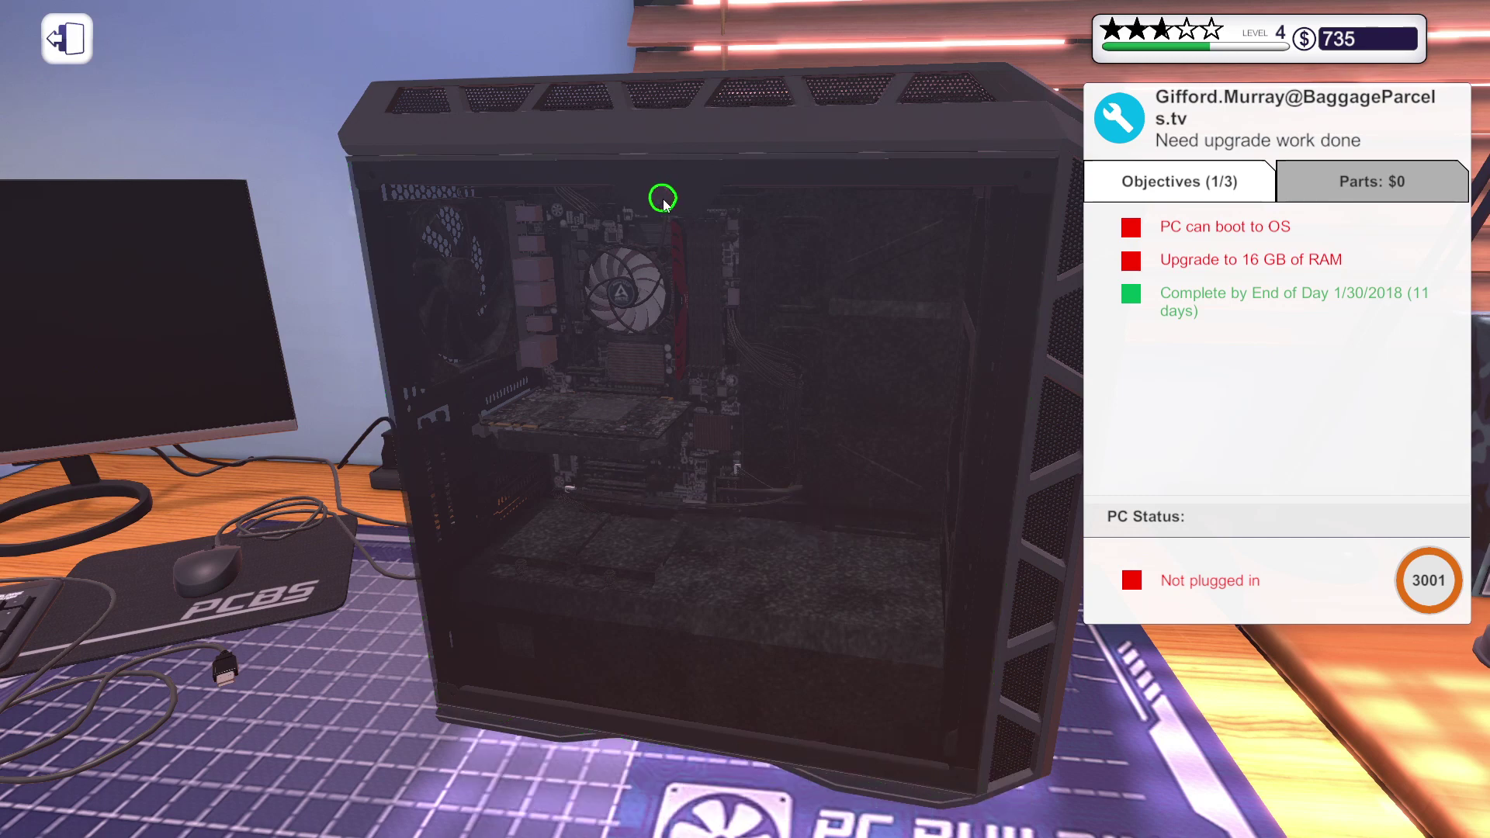
# - Use compressed air on the PSU shroud, graphics card, front fan and interior panels
pyautogui.click(524, 767)
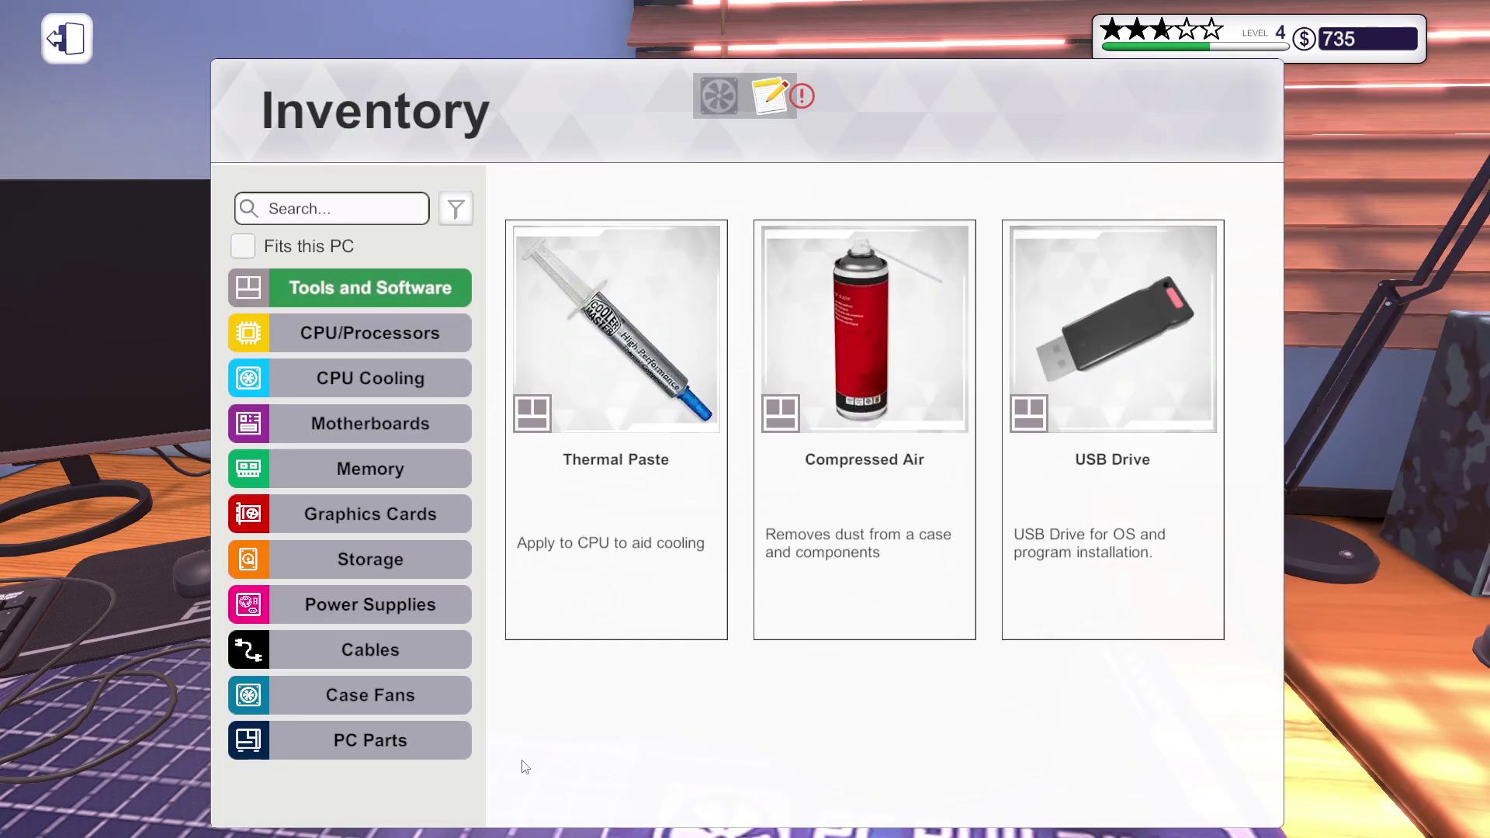
pyautogui.click(857, 343)
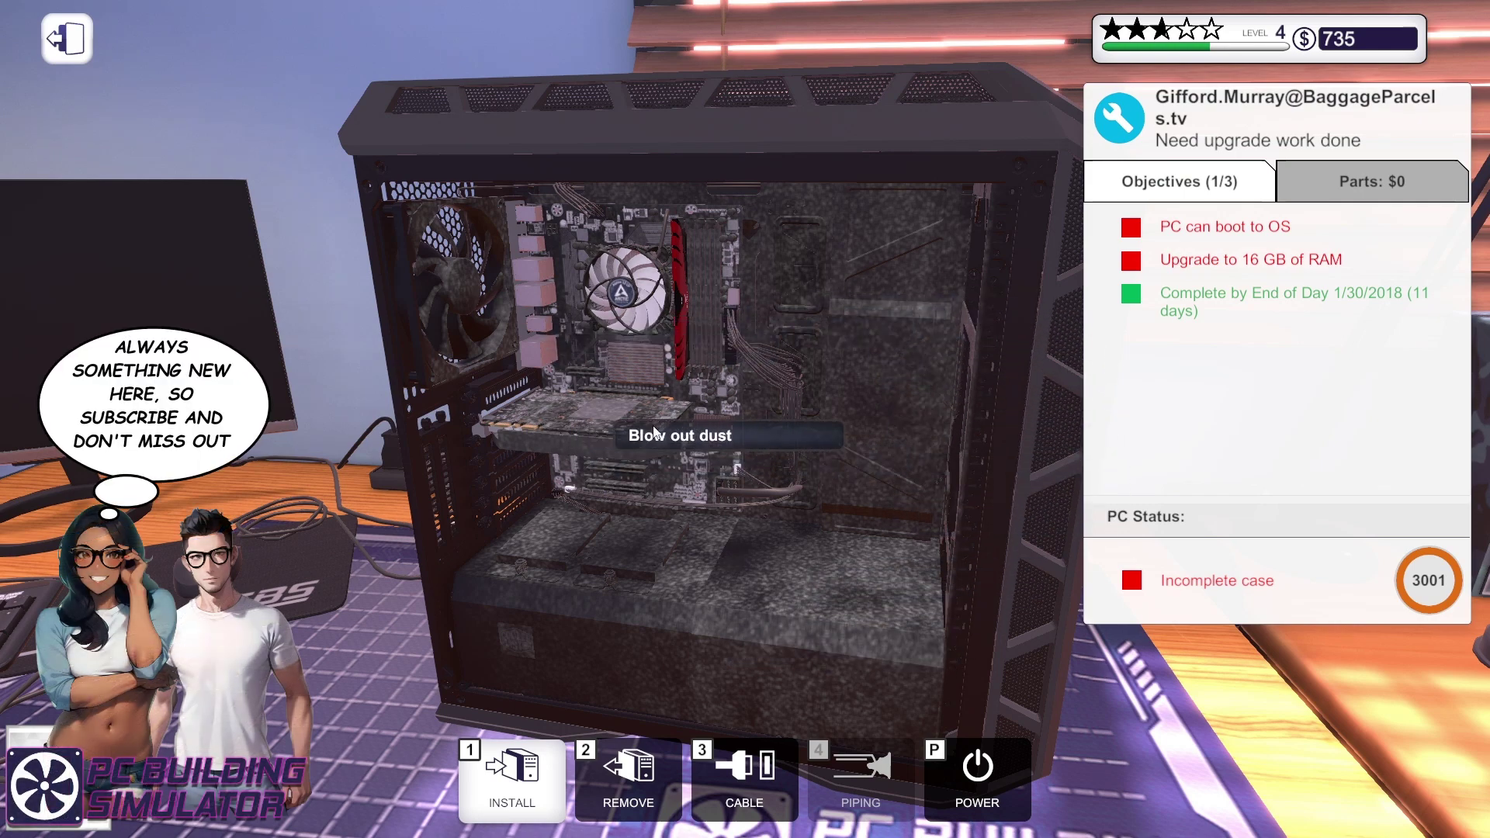
pyautogui.click(644, 614)
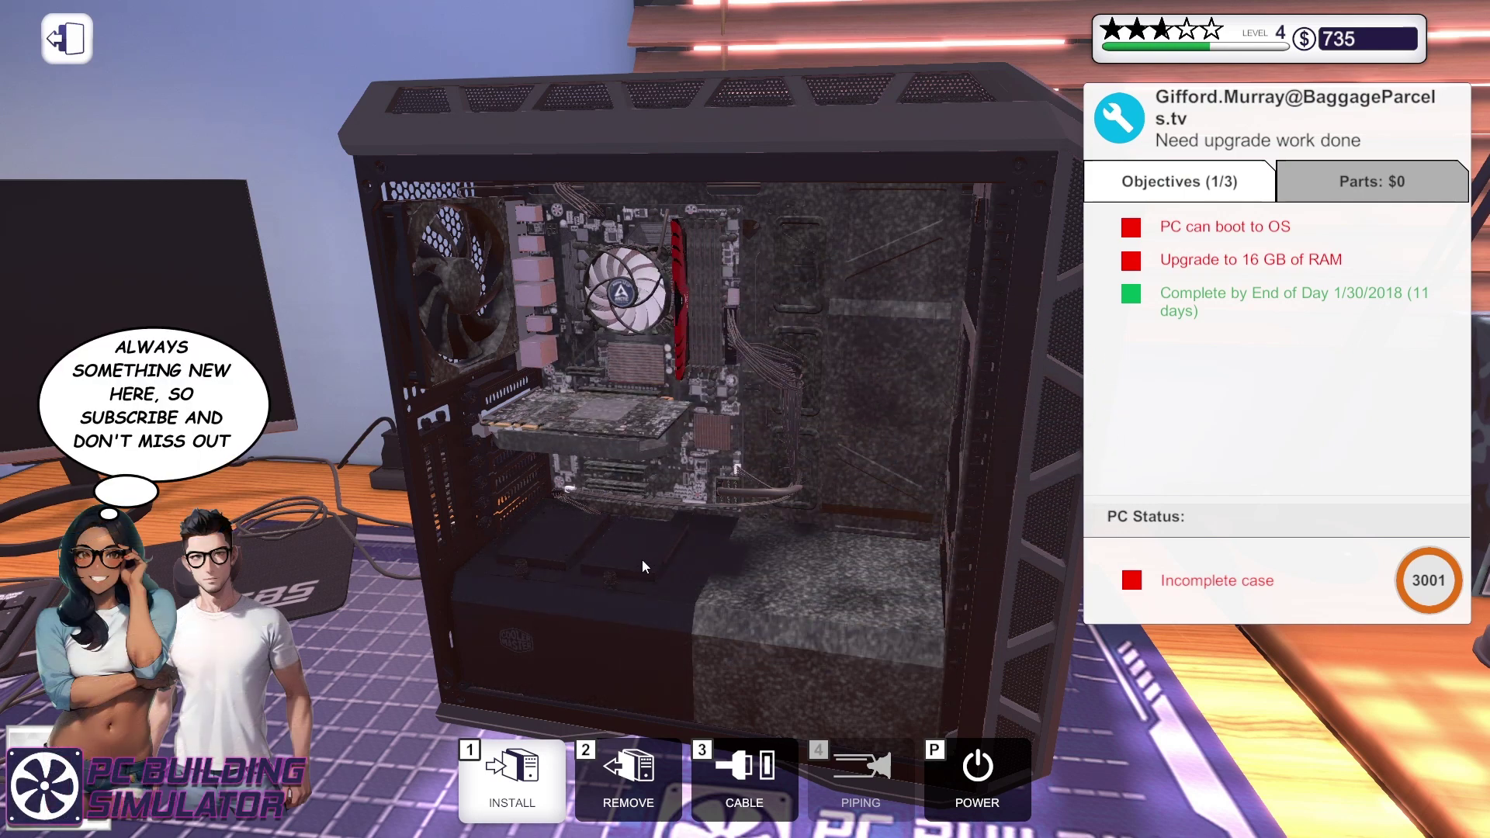
pyautogui.click(790, 600)
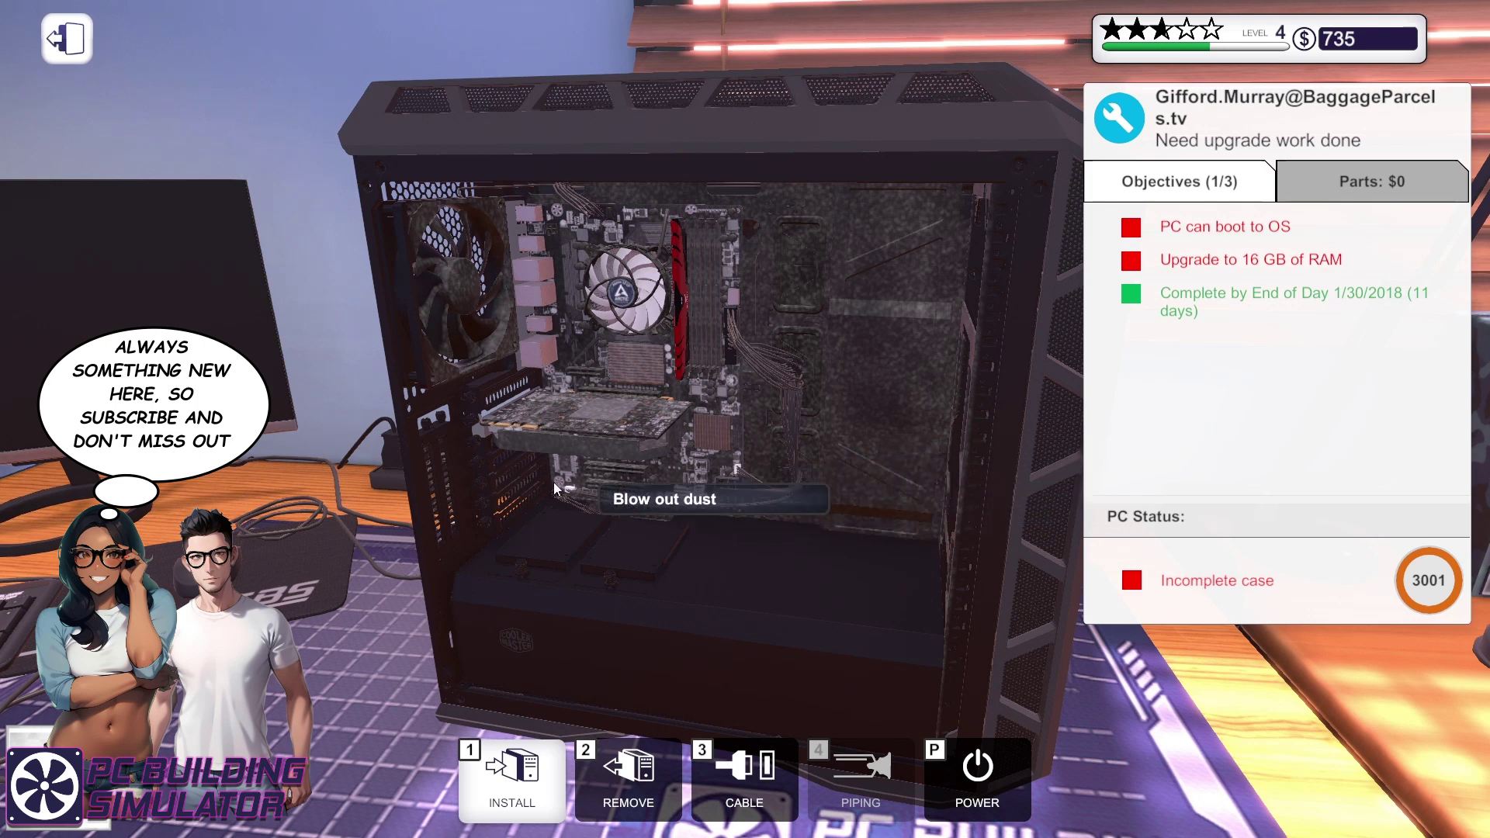
pyautogui.click(621, 411)
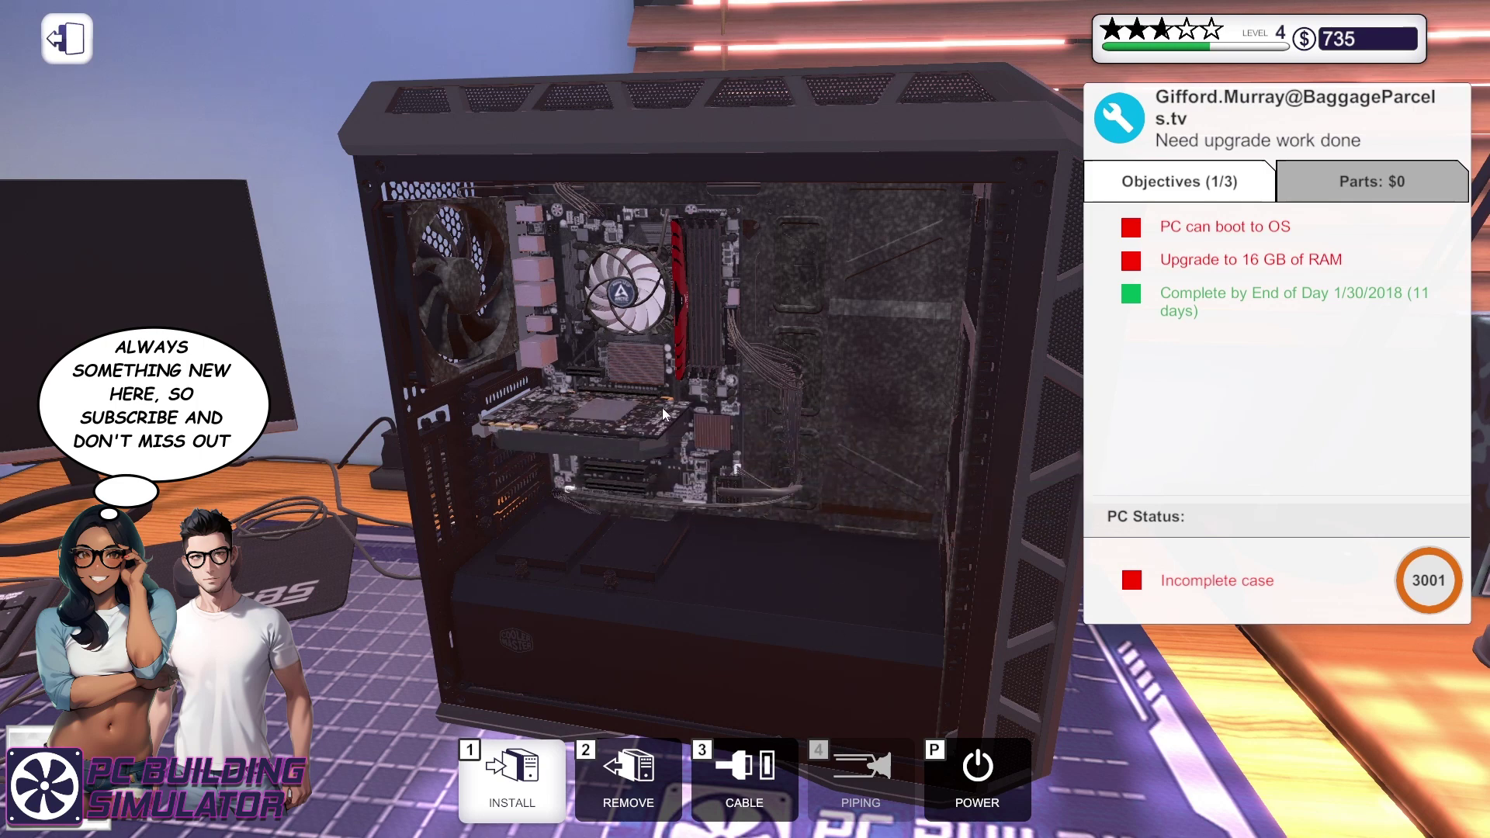
pyautogui.click(603, 511)
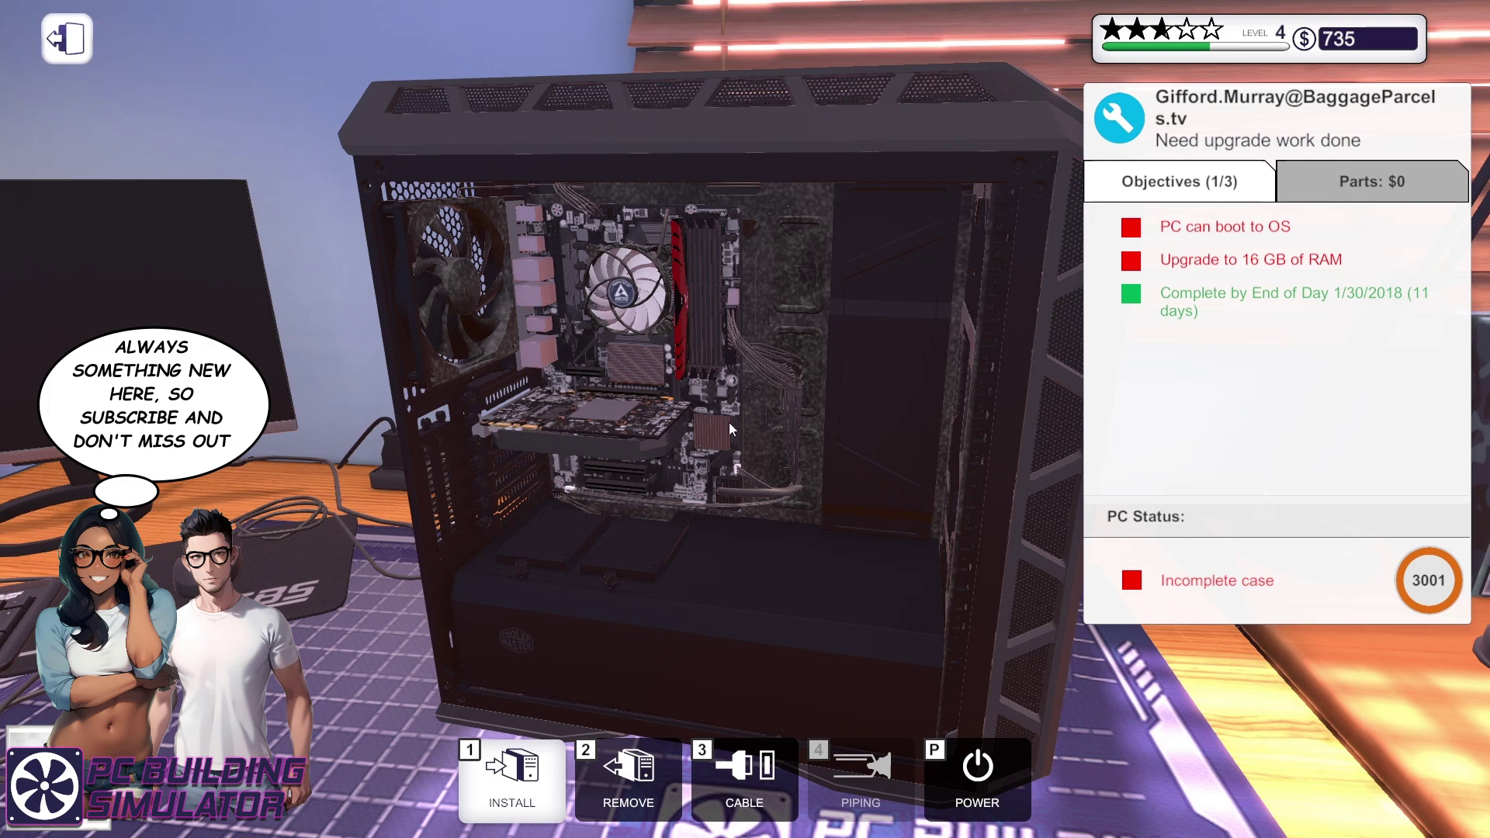
pyautogui.click(453, 346)
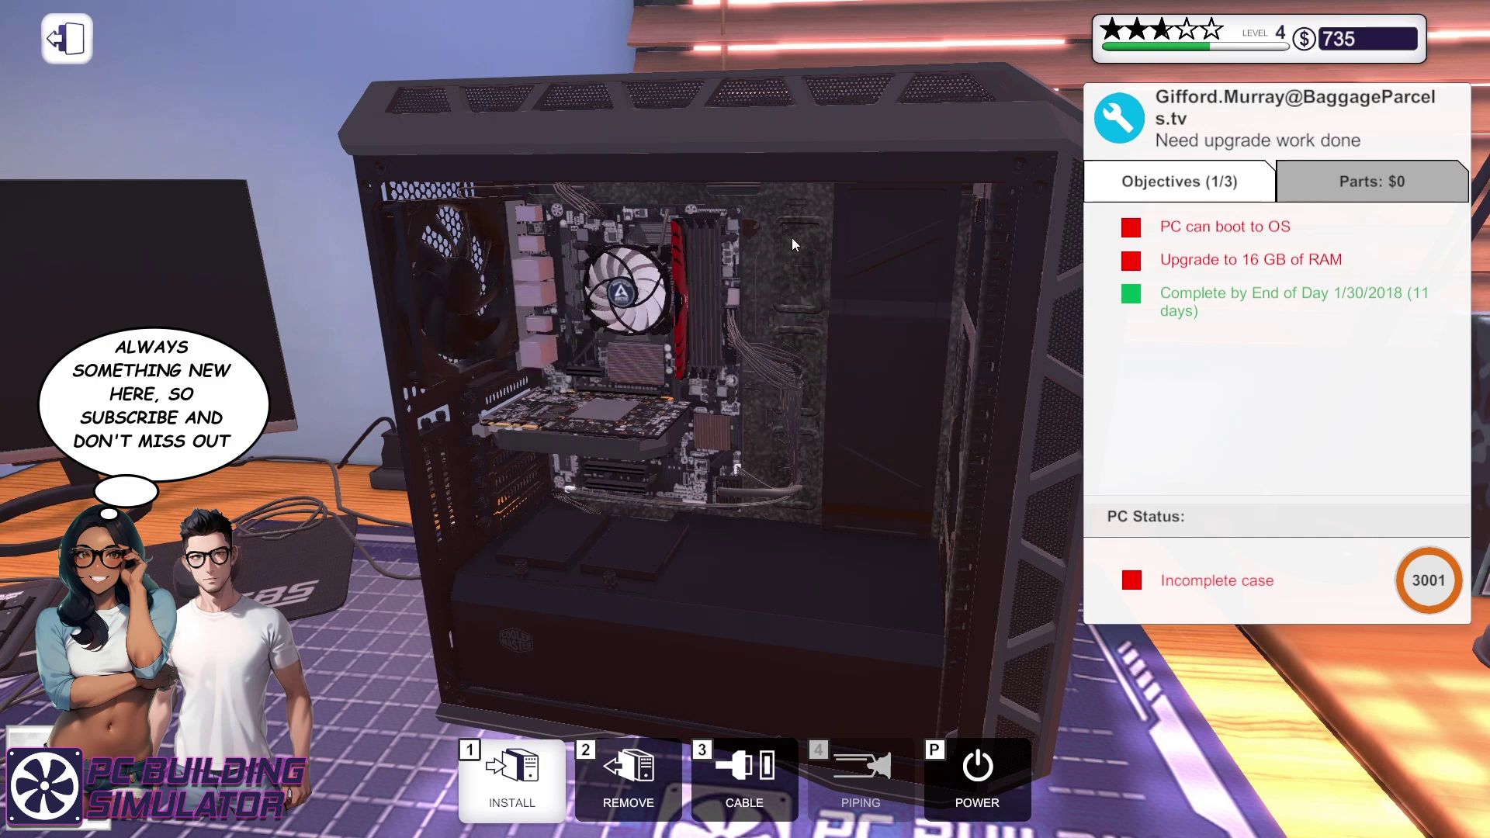
pyautogui.click(722, 472)
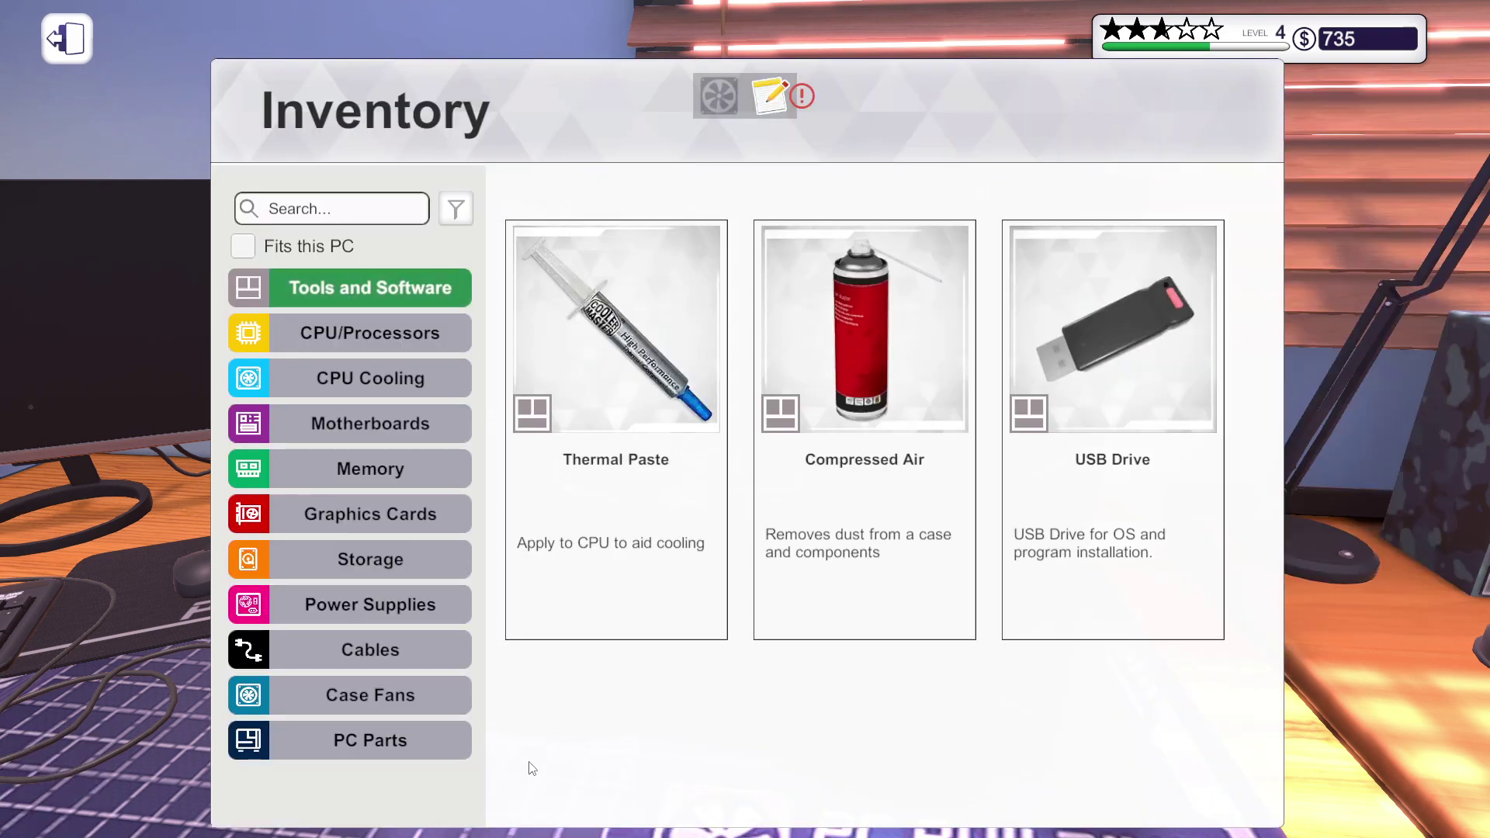
# - Review the stored memory sticks, check the job objectives, and leave the bench
pyautogui.click(383, 465)
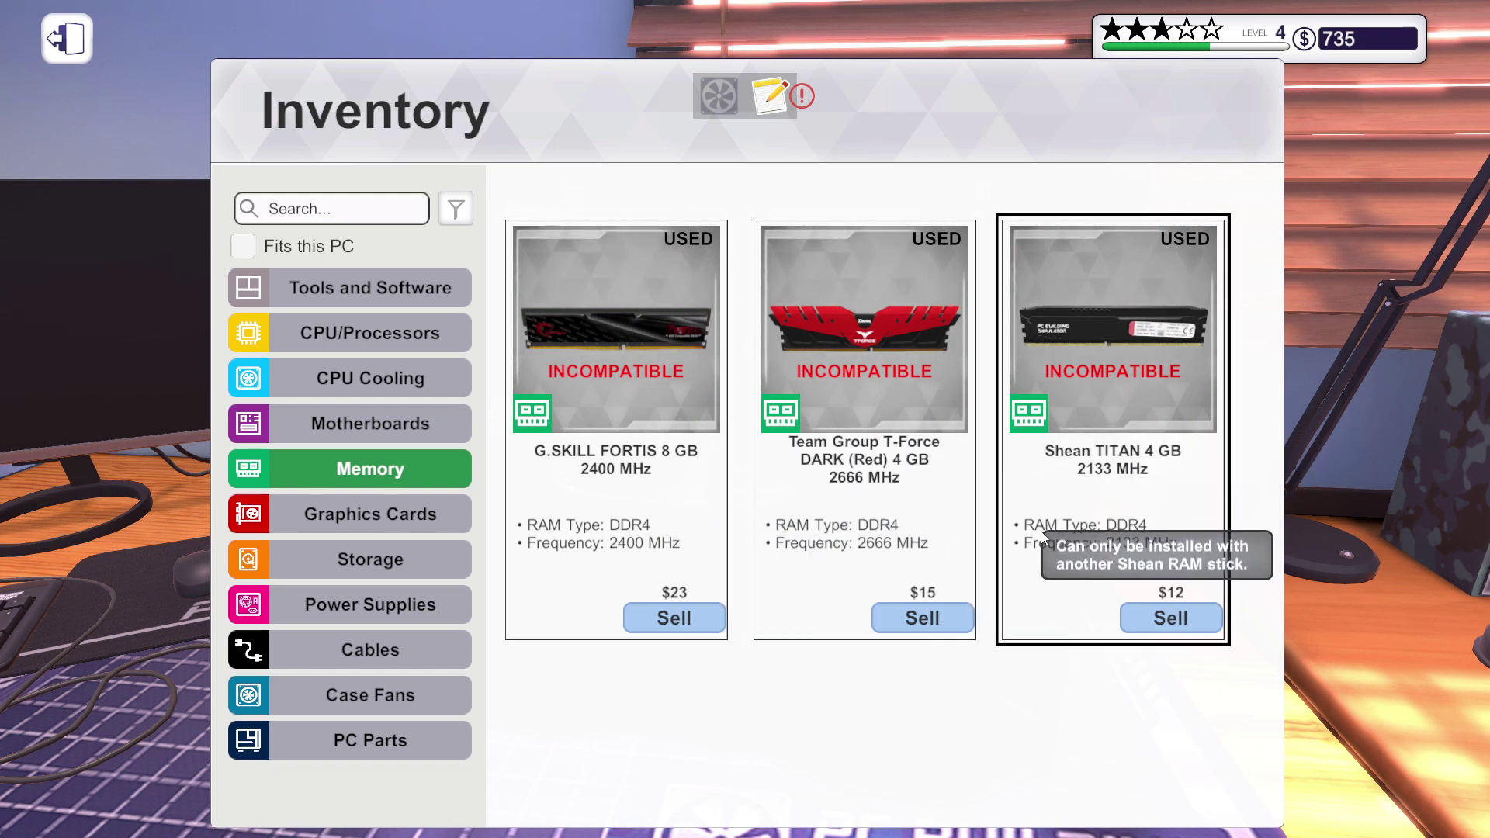
pyautogui.press('Escape')
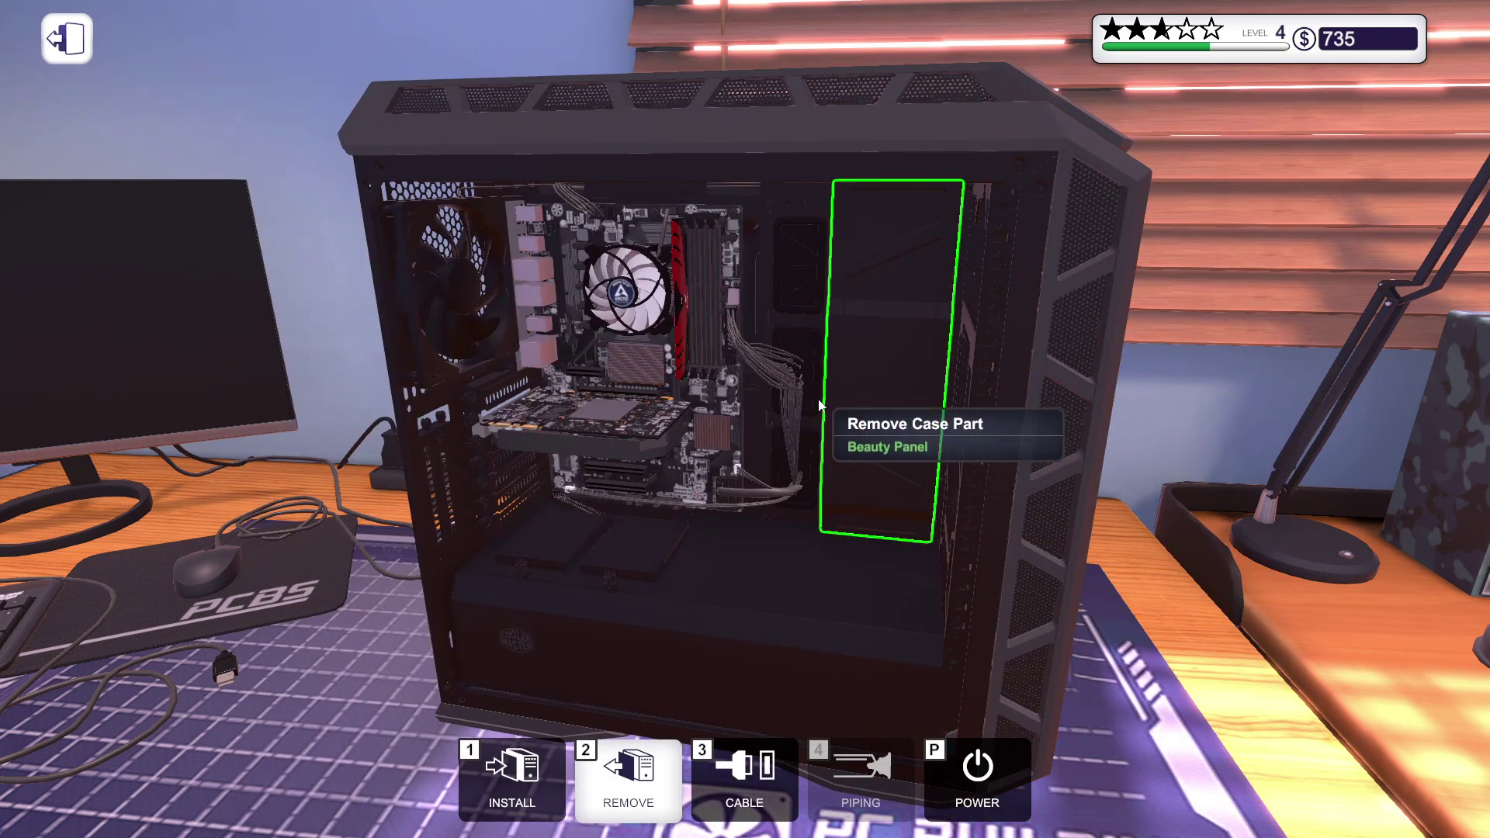
pyautogui.press('Tab')
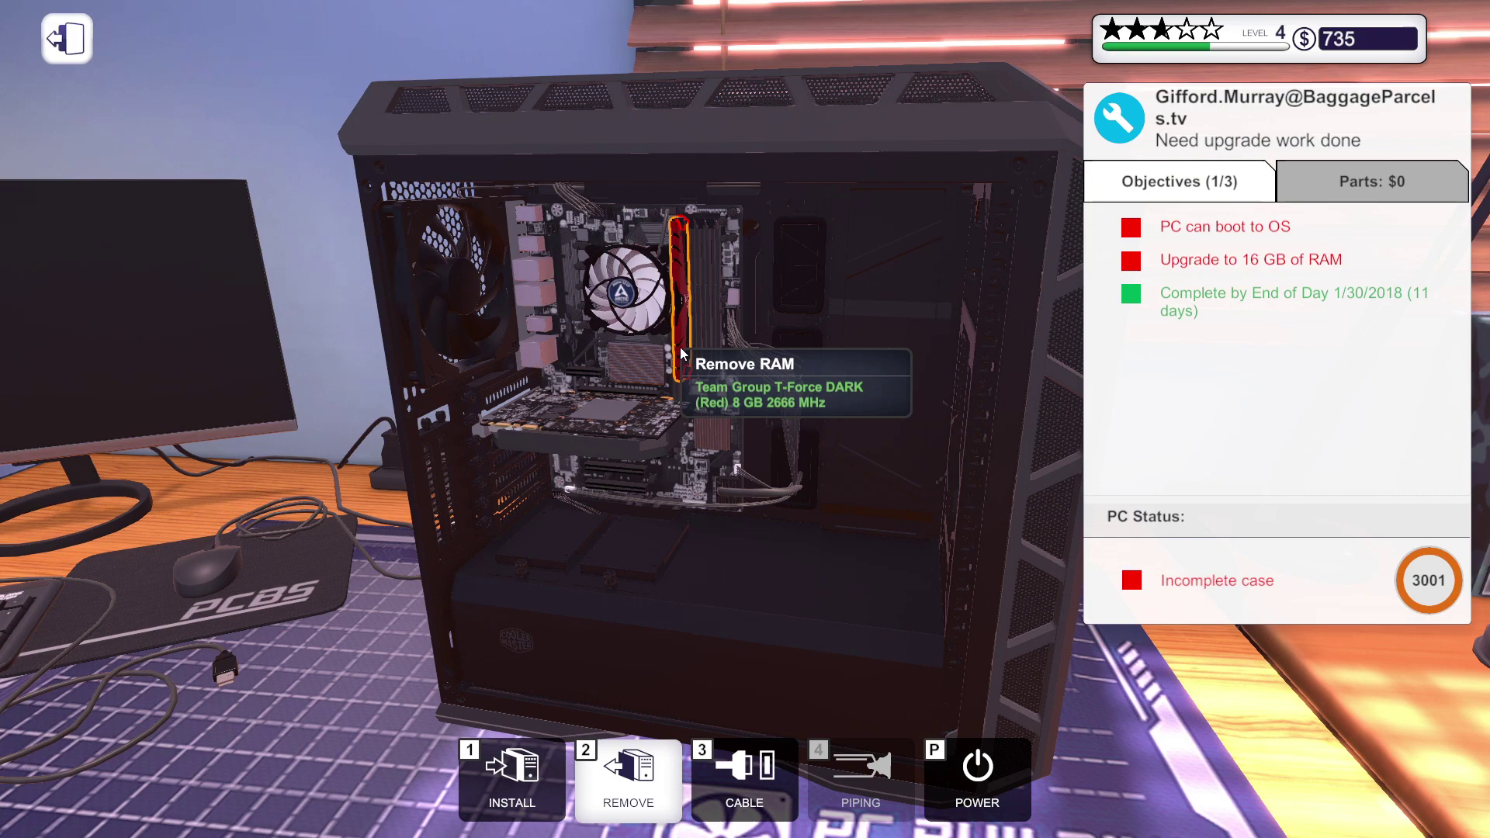
pyautogui.moveTo(679, 297)
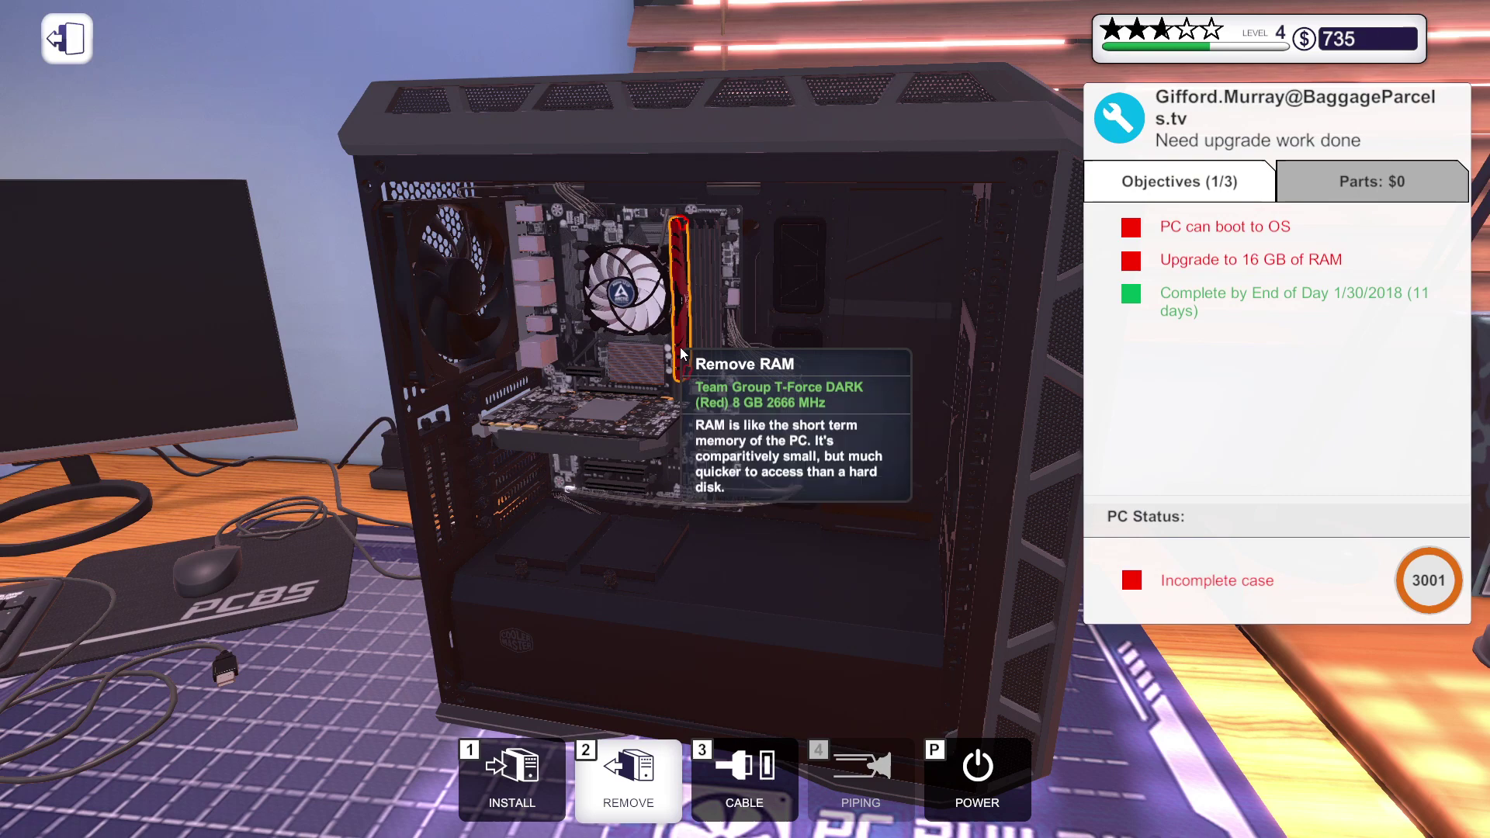
pyautogui.press('Escape')
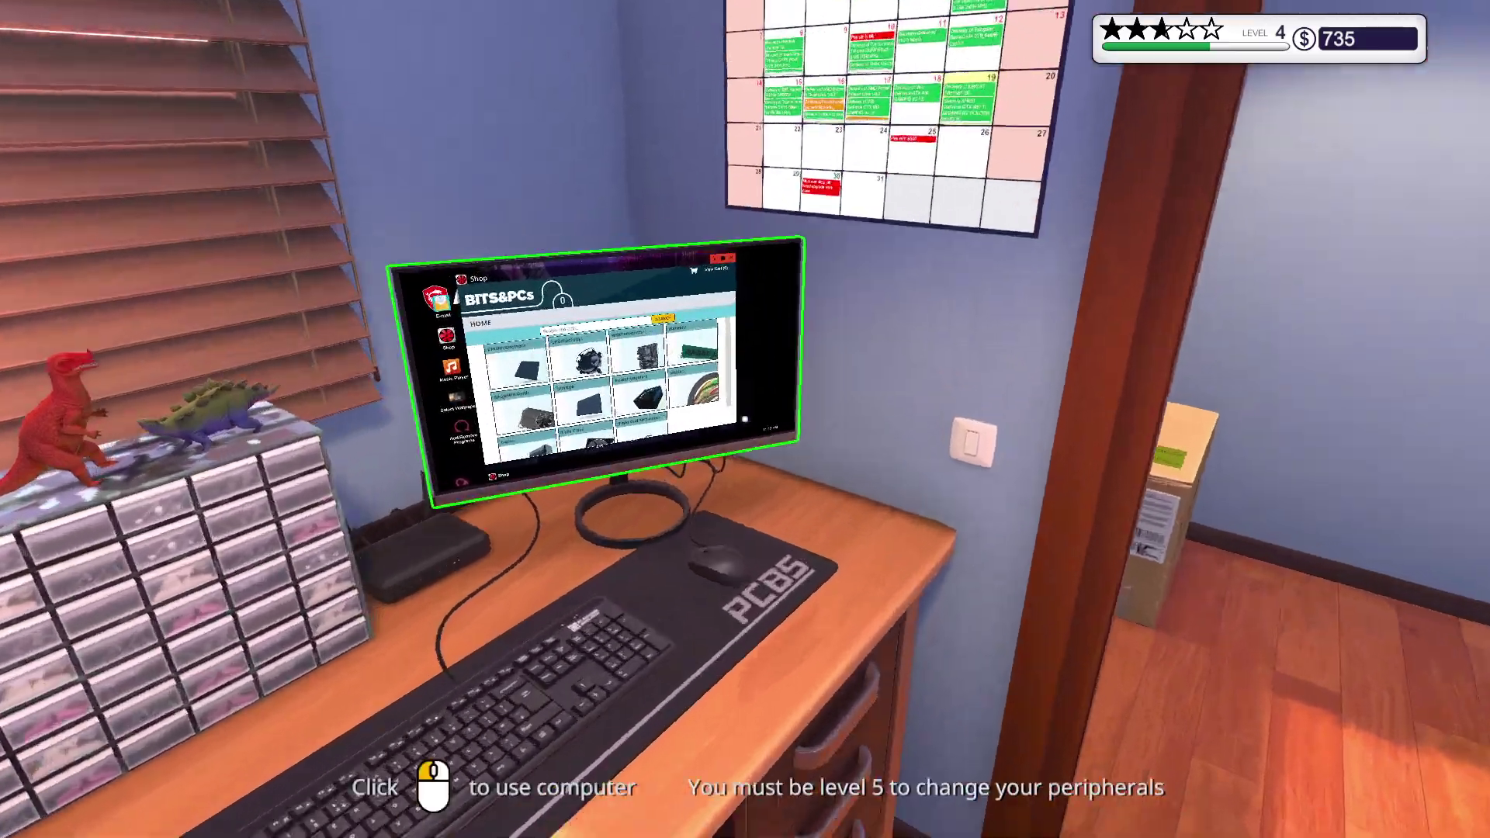
# - Open the BITS&PCs shop on the office computer and browse its Memory category
pyautogui.click(595, 374)
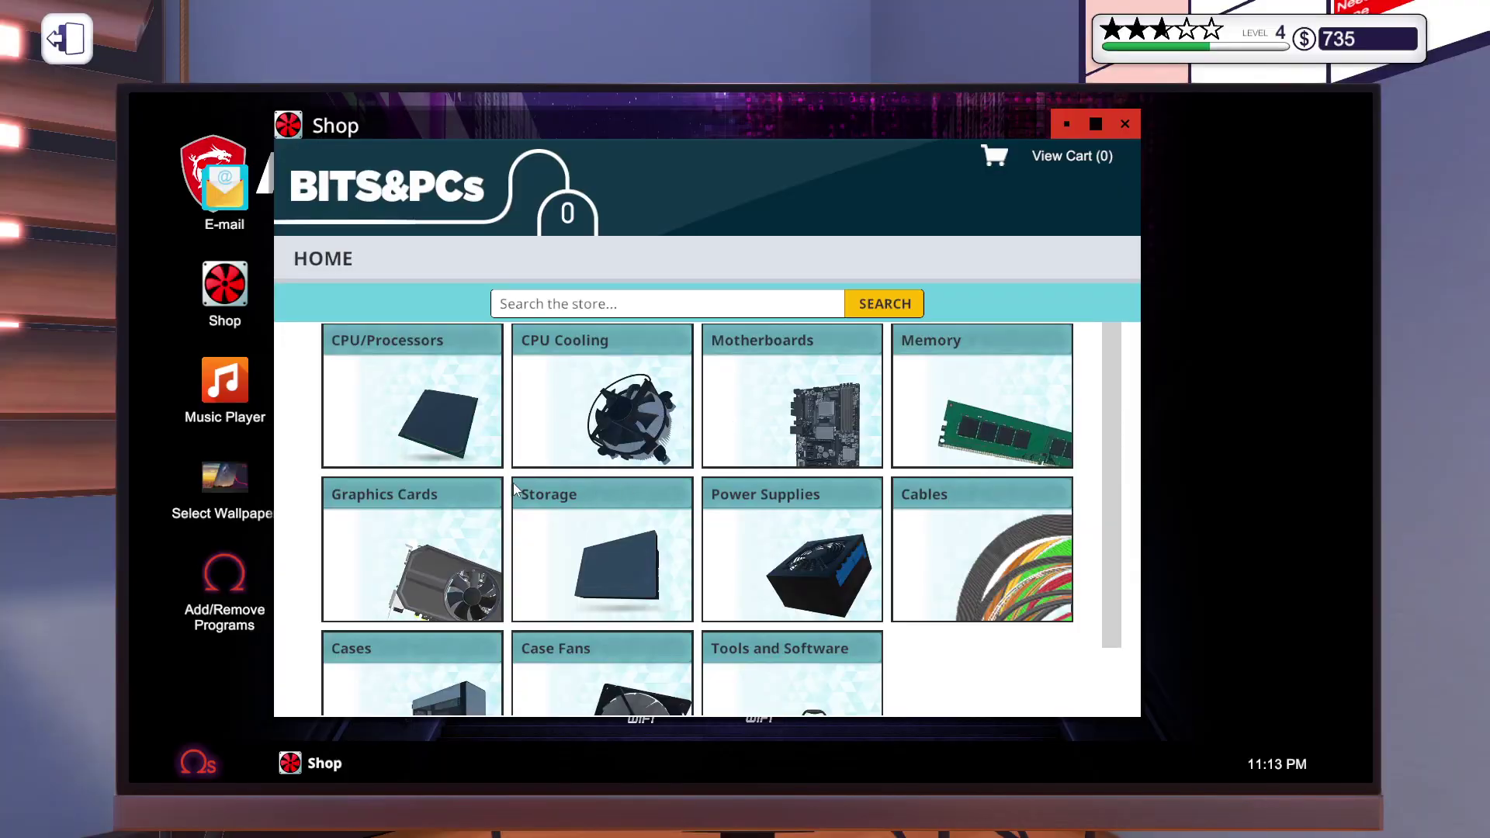
pyautogui.click(988, 365)
pyautogui.scroll(-2, 1008, 488)
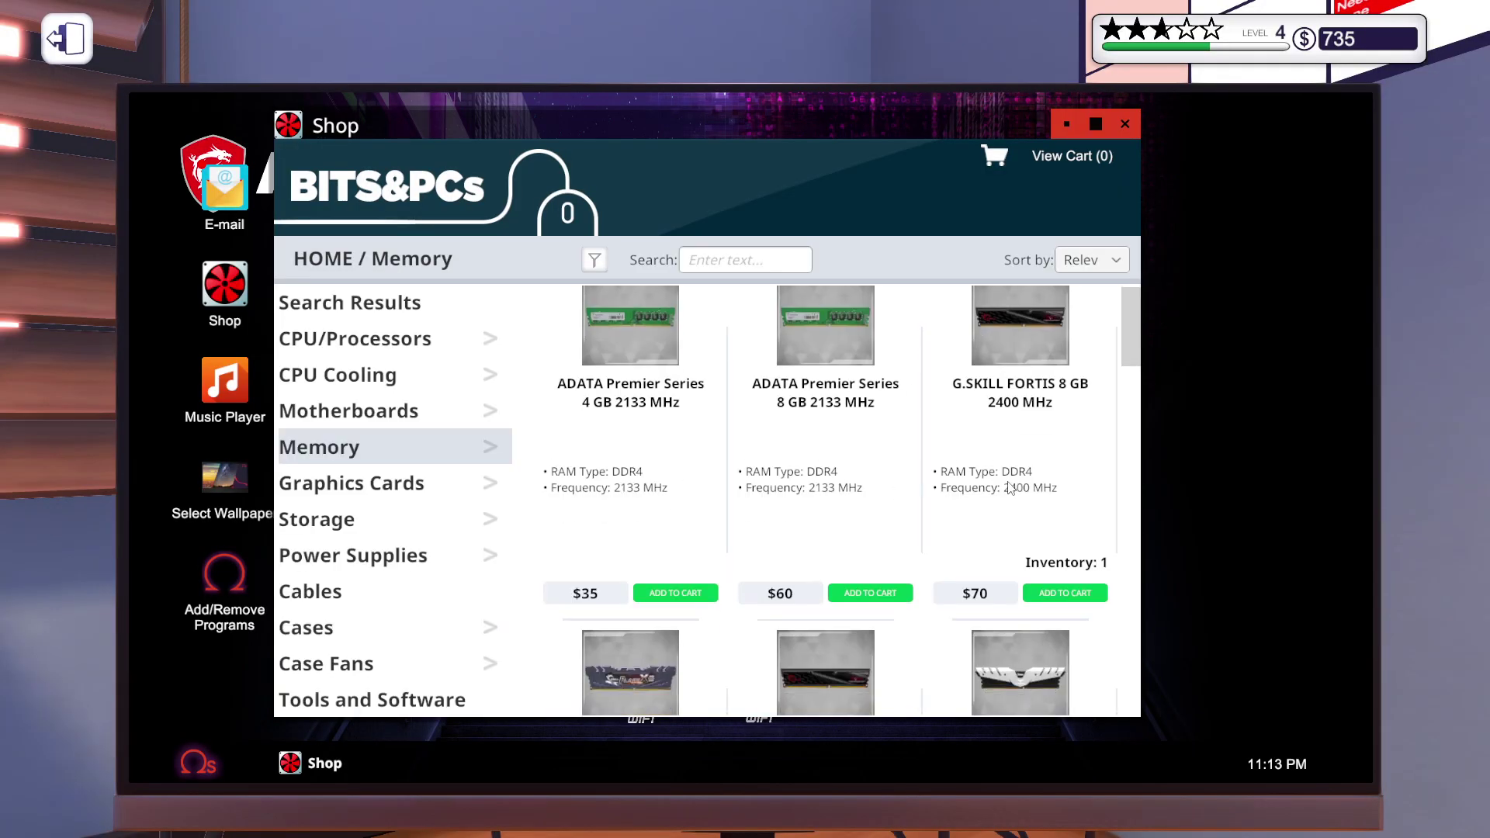
pyautogui.scroll(-2, 1007, 487)
pyautogui.scroll(-1, 1007, 489)
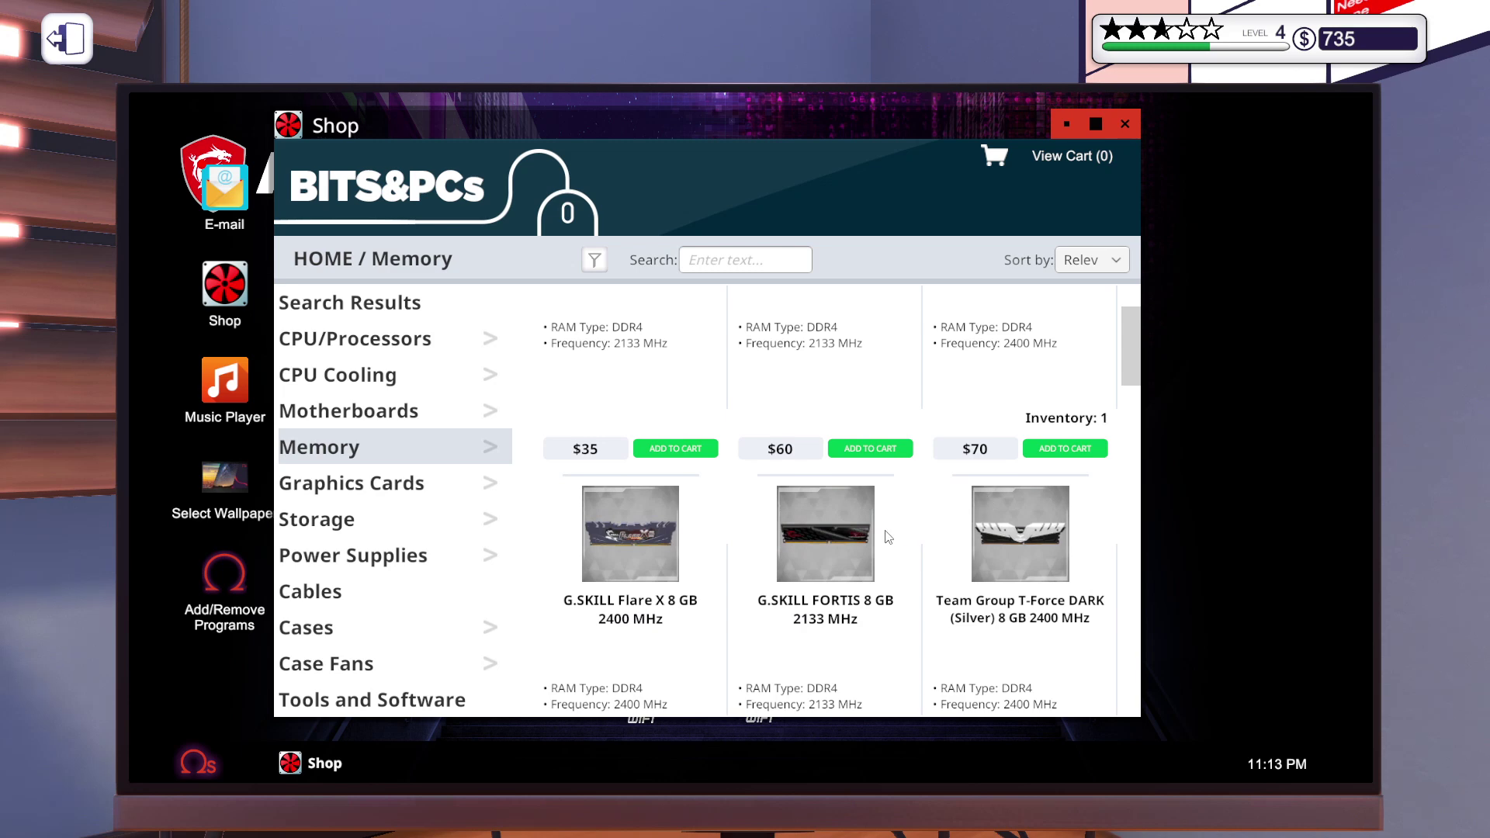
pyautogui.scroll(-2, 861, 537)
pyautogui.scroll(-2, 860, 534)
pyautogui.scroll(-2, 861, 535)
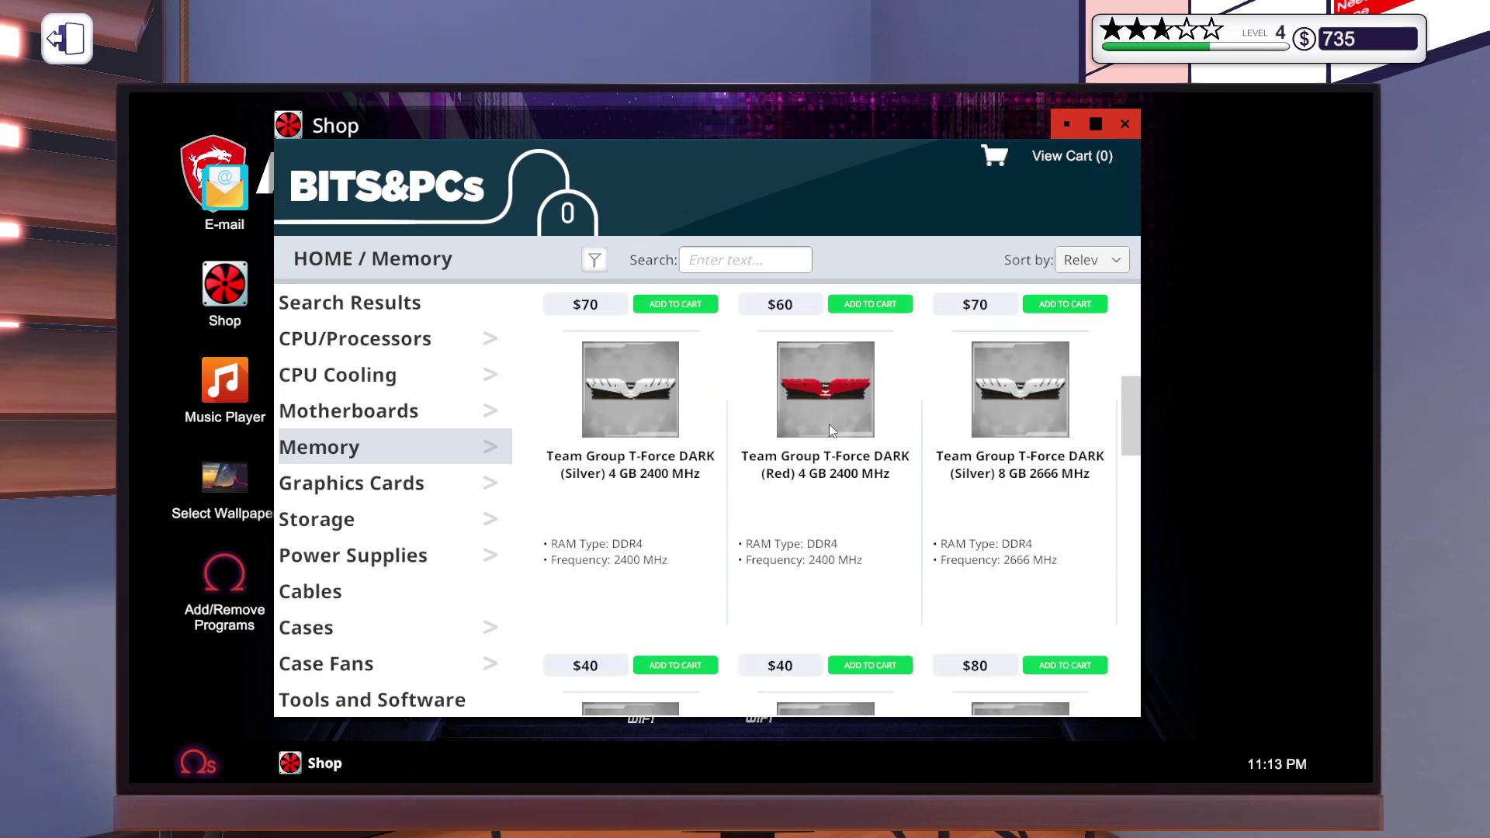
pyautogui.scroll(-2, 832, 424)
pyautogui.scroll(-1, 832, 424)
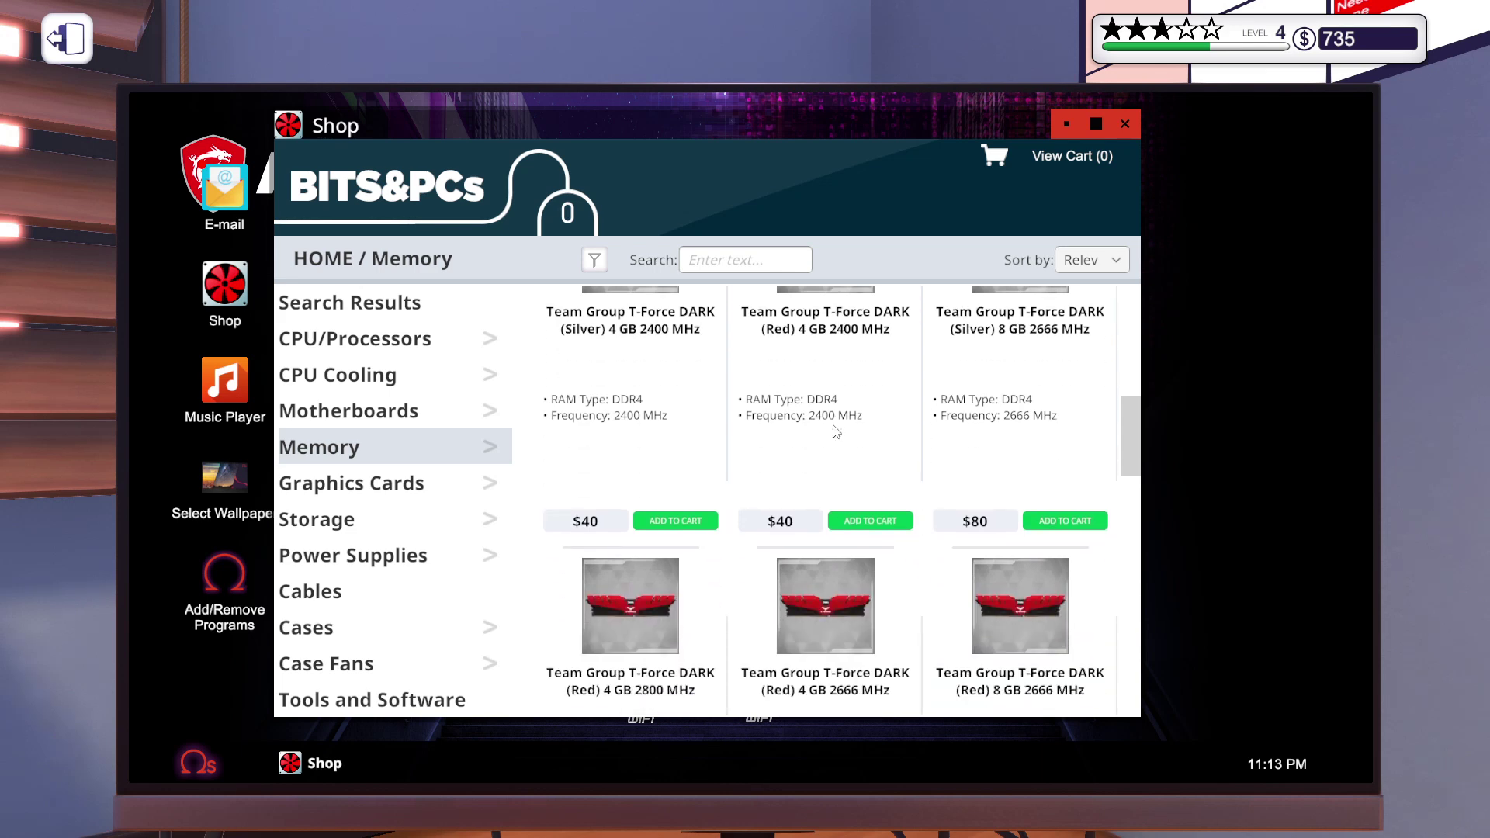
pyautogui.scroll(-1, 833, 429)
pyautogui.scroll(-2, 862, 516)
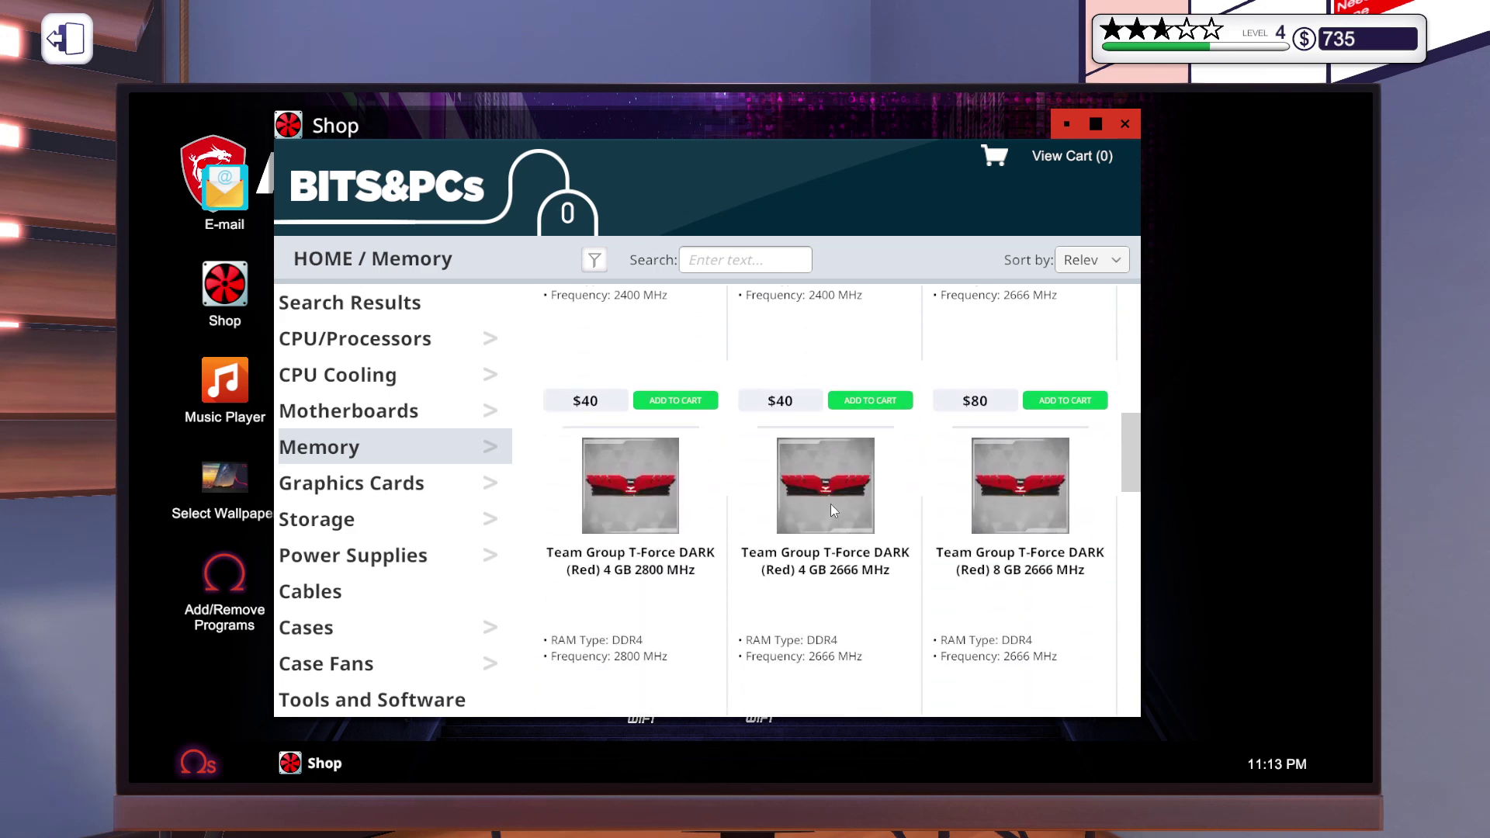
pyautogui.scroll(-2, 830, 505)
pyautogui.scroll(-2, 835, 513)
pyautogui.scroll(-1, 834, 514)
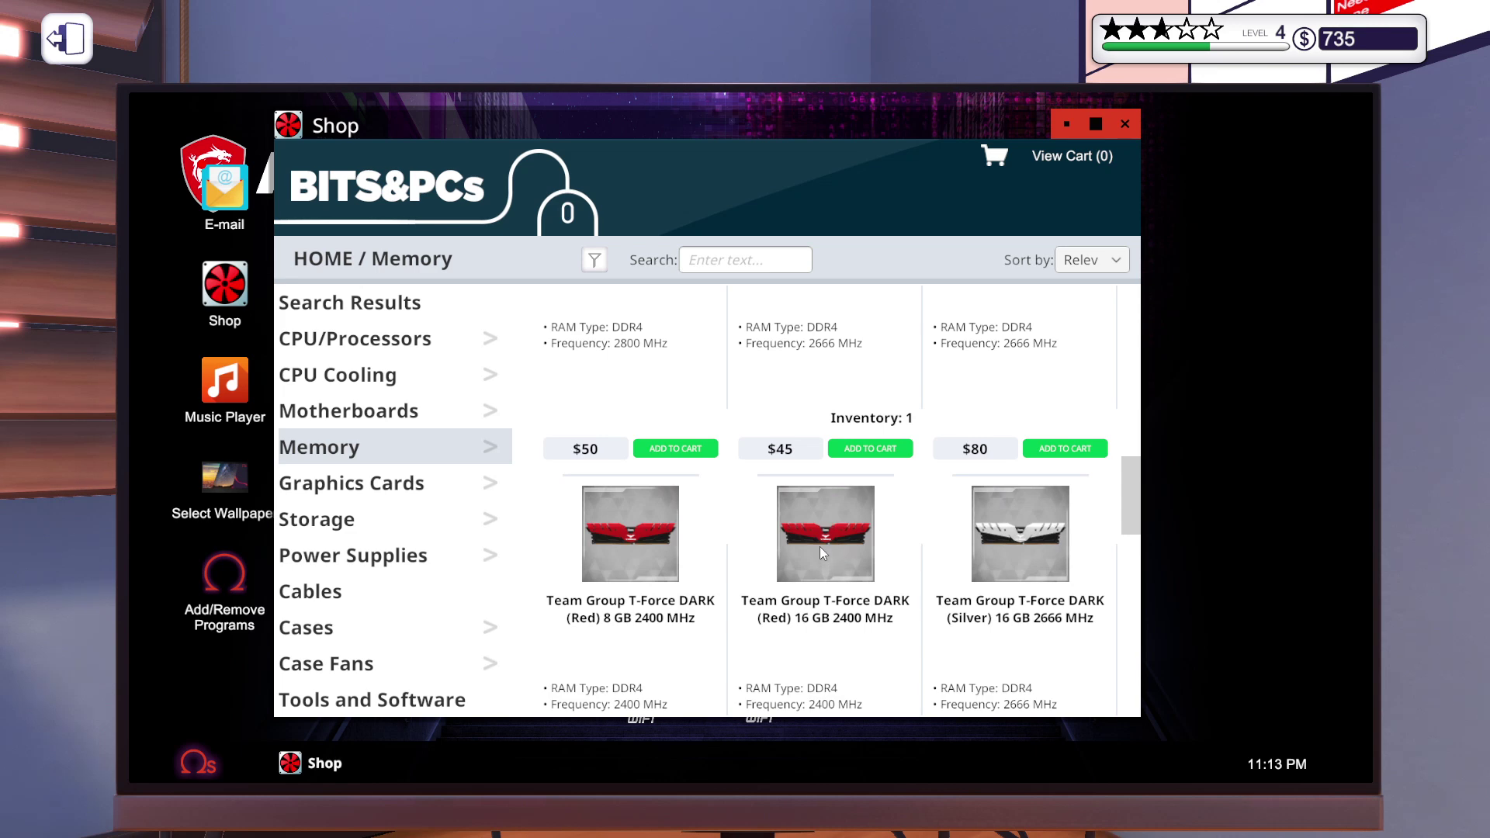
pyautogui.scroll(-2, 820, 547)
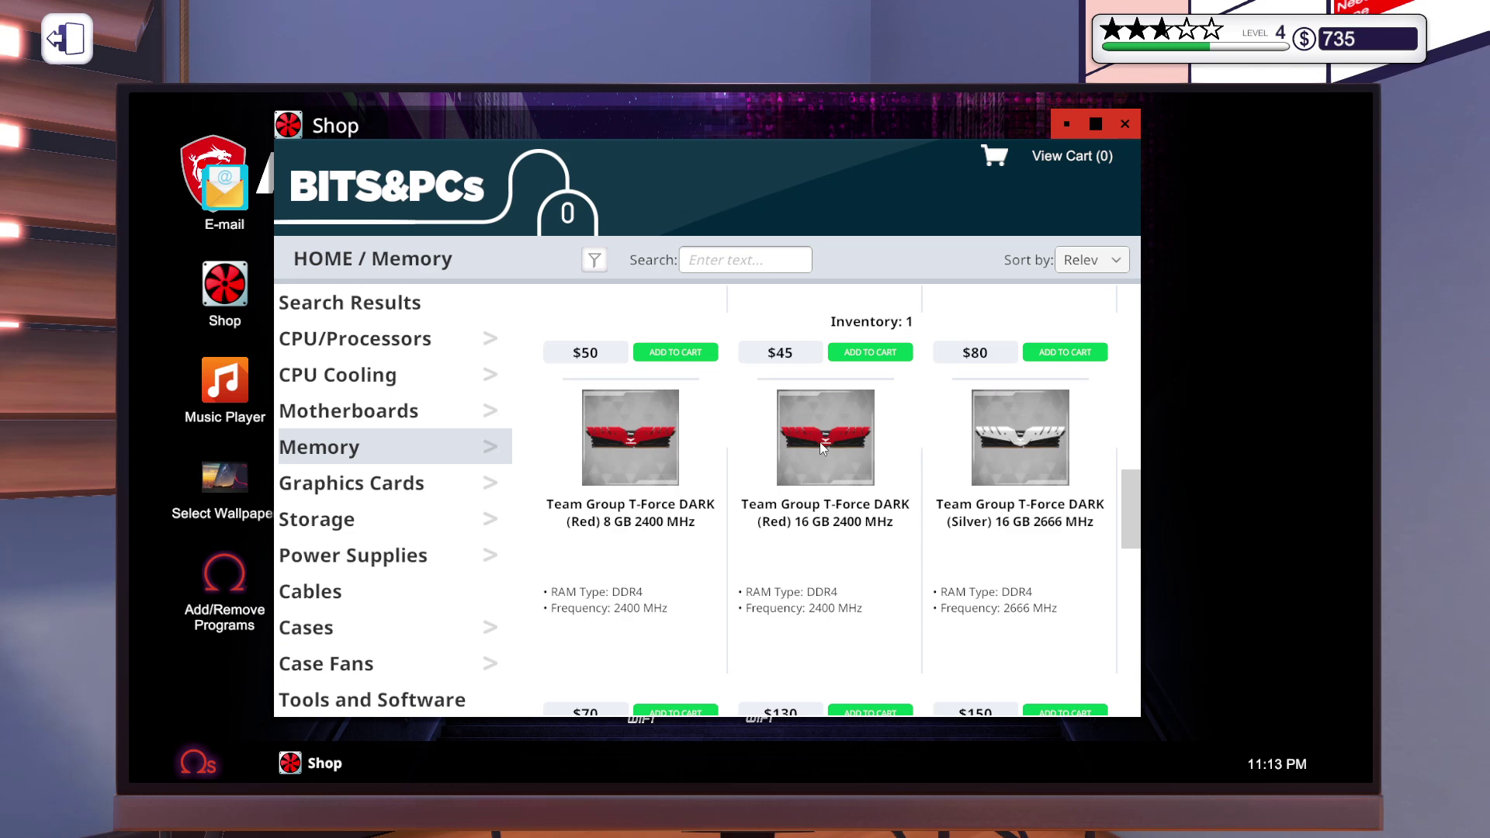
pyautogui.scroll(-2, 819, 444)
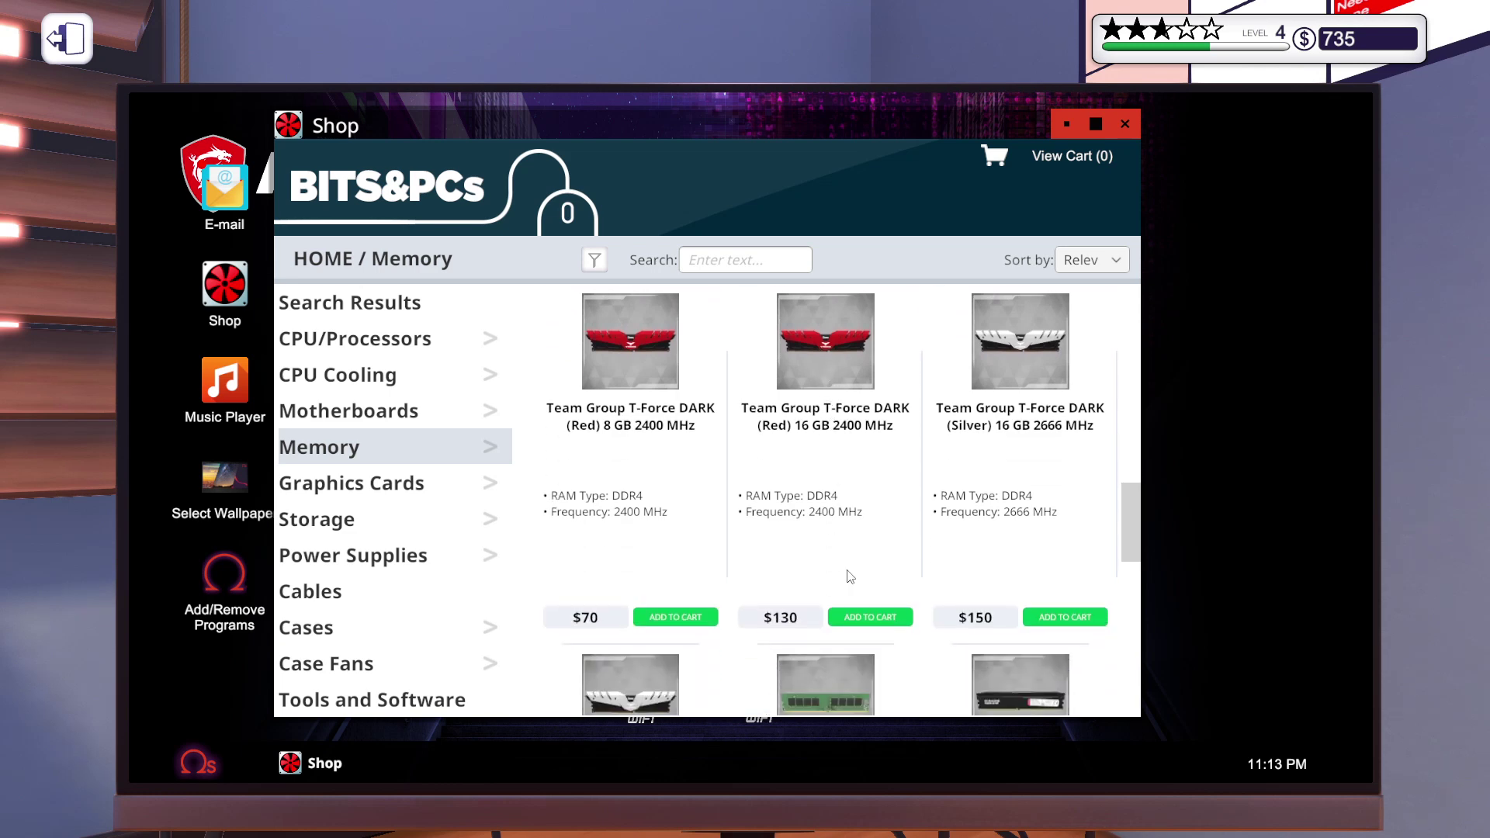
# - Order the $130 T-Force DARK (Red) 16 GB stick with same-day delivery
pyautogui.click(869, 618)
pyautogui.click(1081, 158)
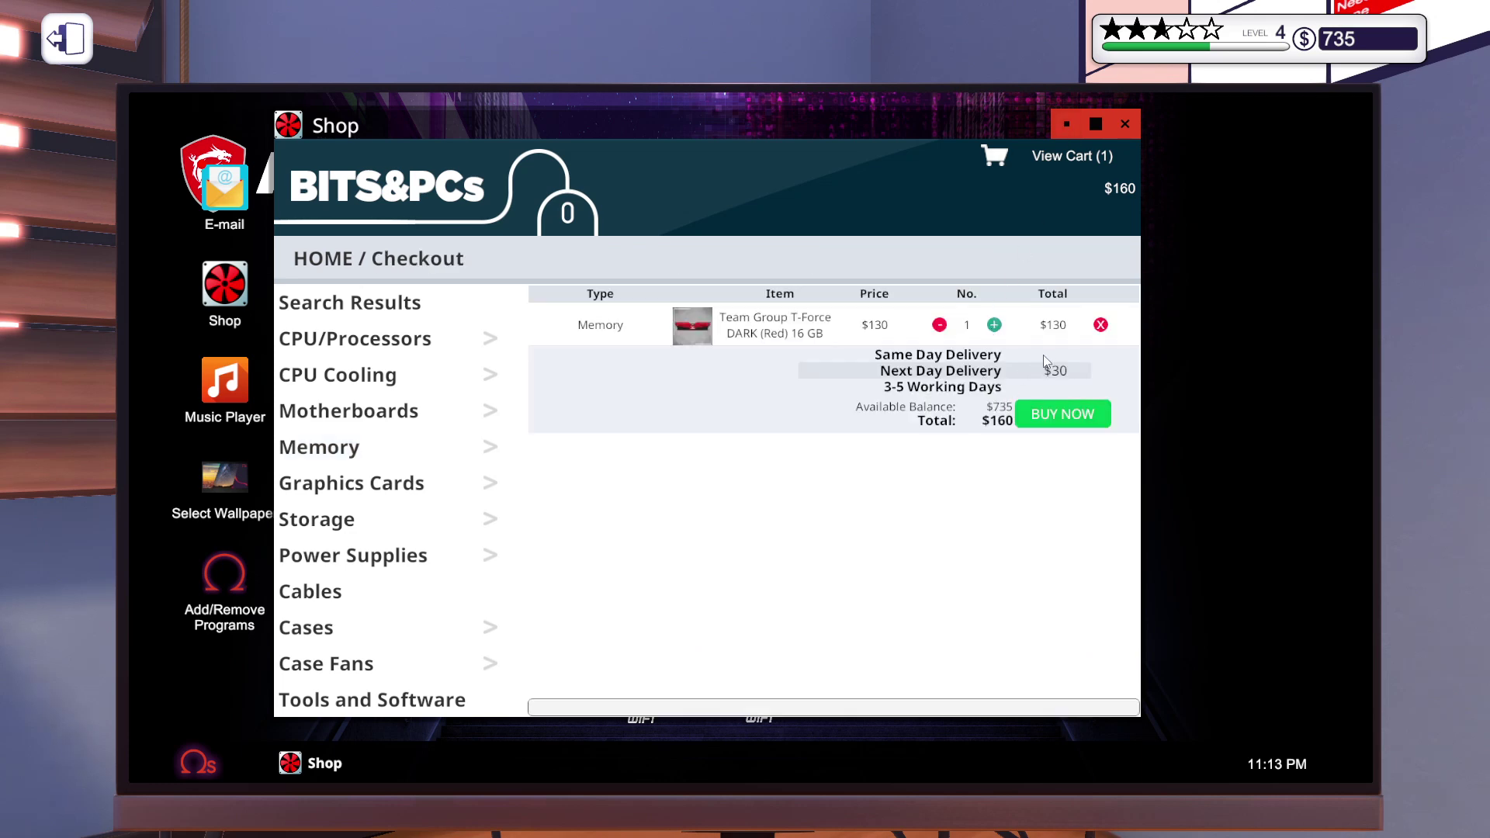
pyautogui.click(973, 357)
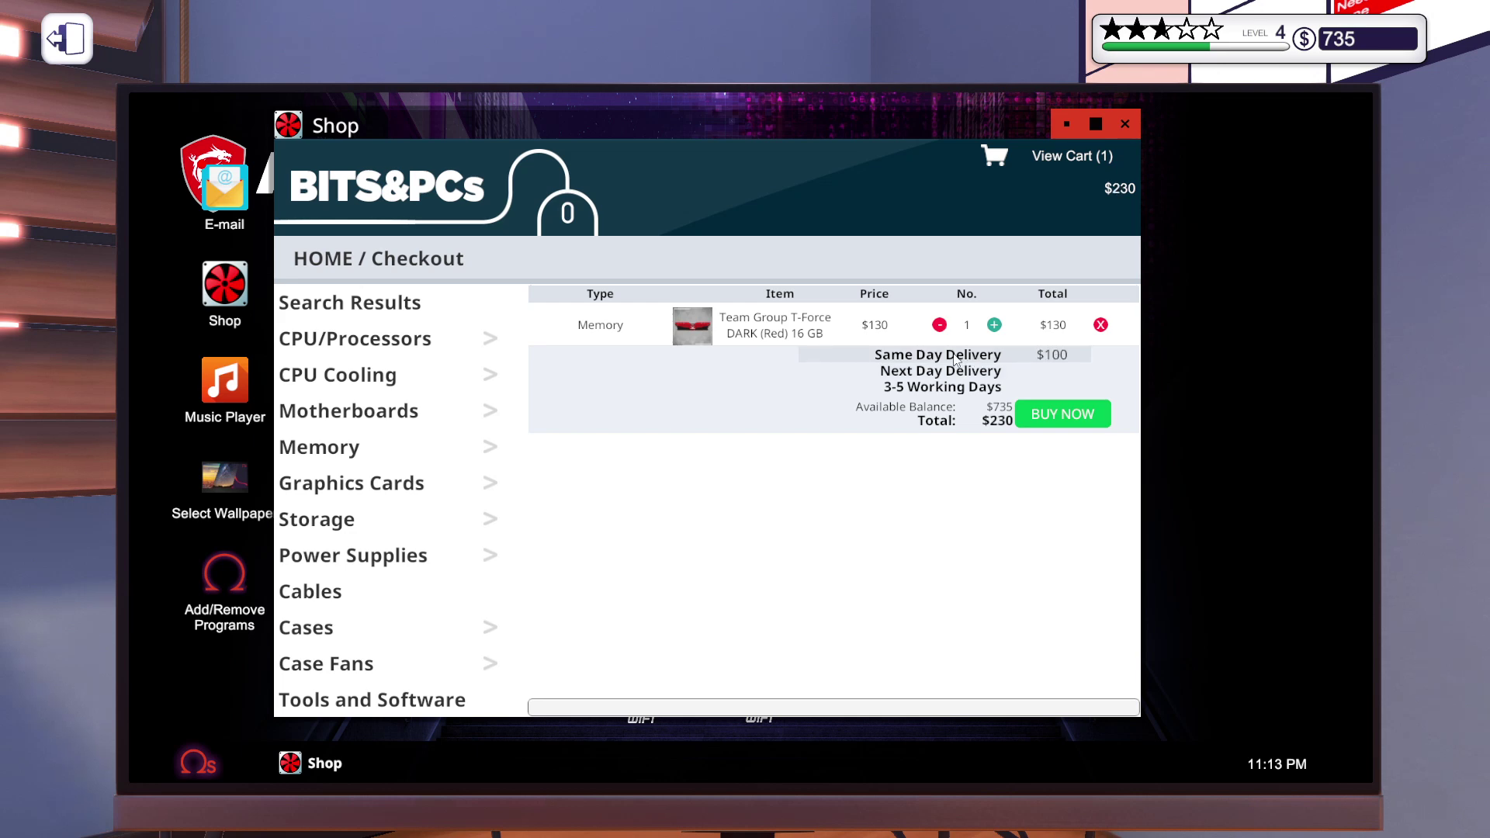
pyautogui.click(1058, 416)
pyautogui.press('Escape')
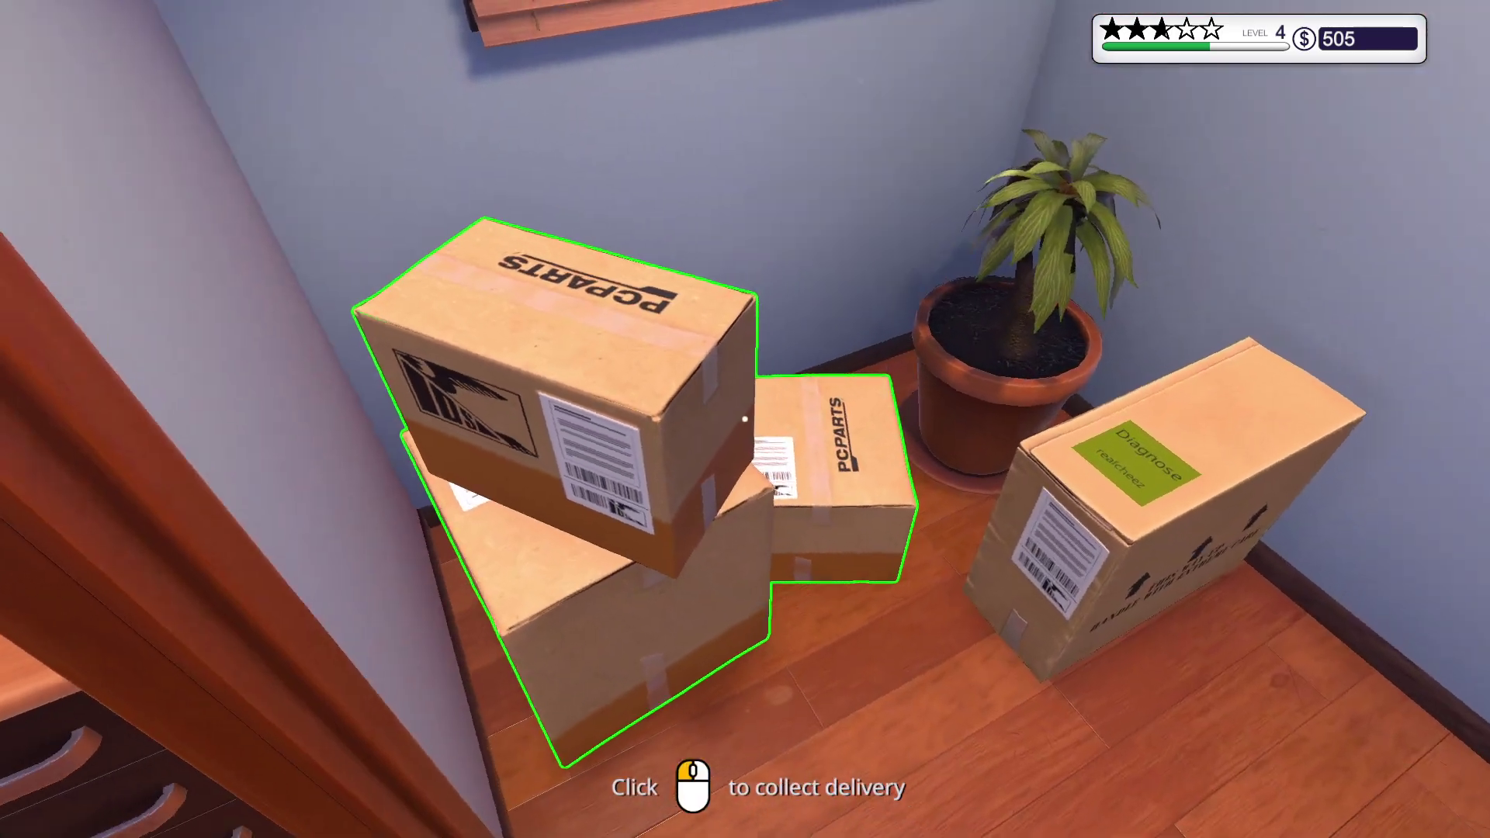
# - Collect the RAM parcel, then view Memory parts in the benched PC's inventory
pyautogui.click(746, 419)
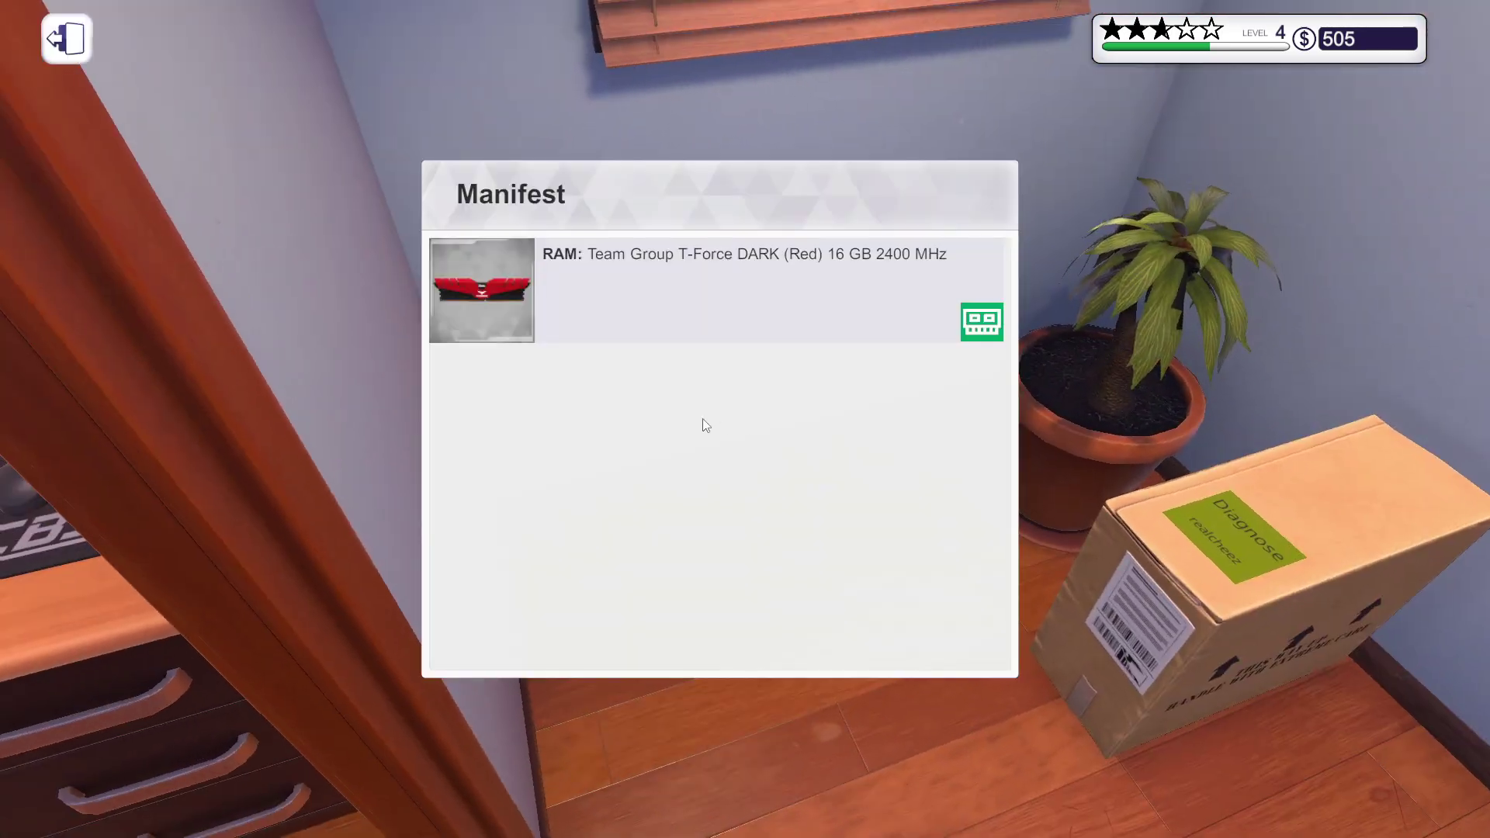
pyautogui.click(759, 302)
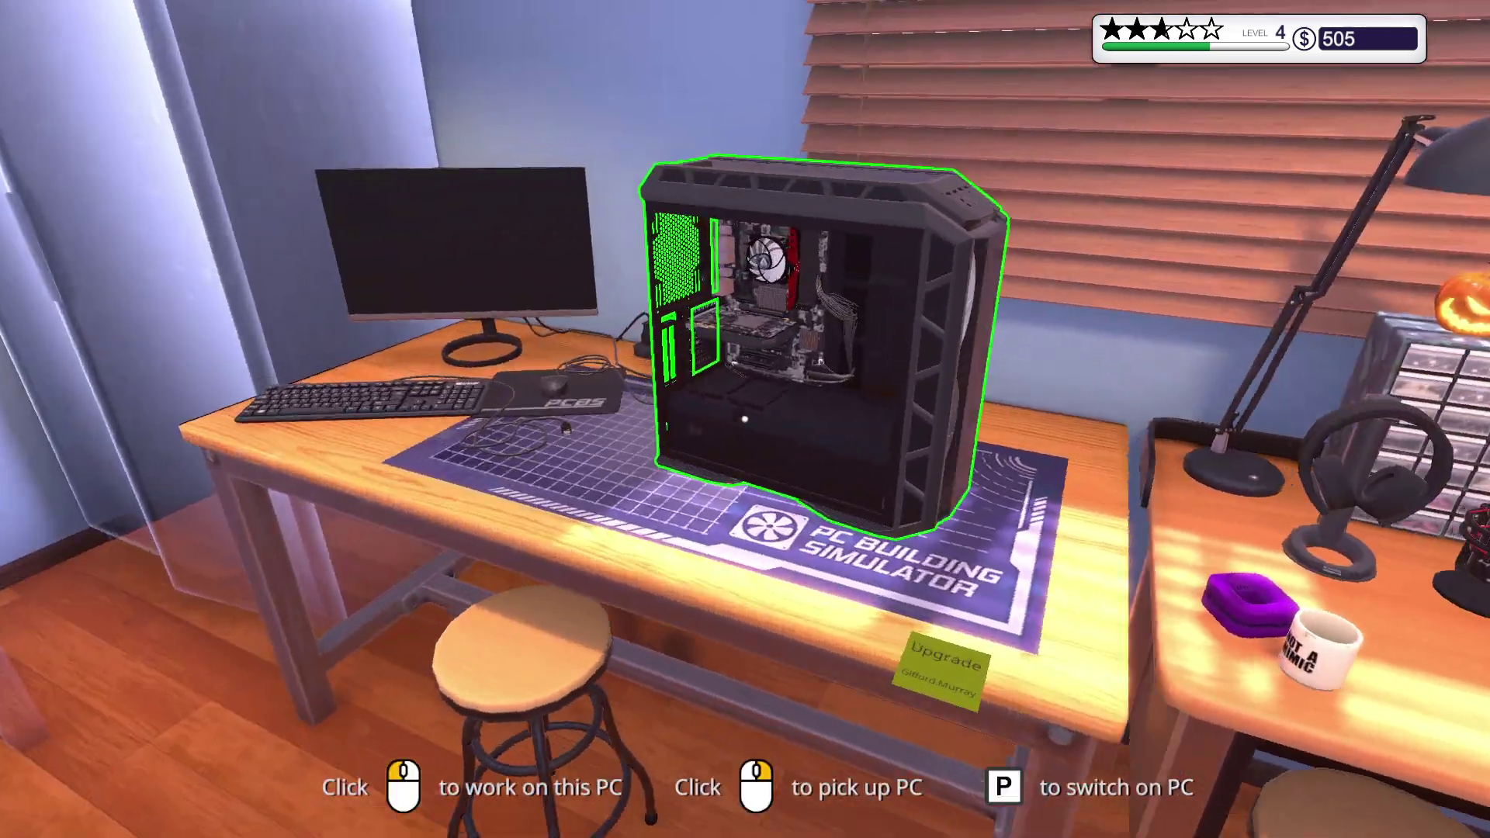
pyautogui.click(745, 419)
pyautogui.press('2')
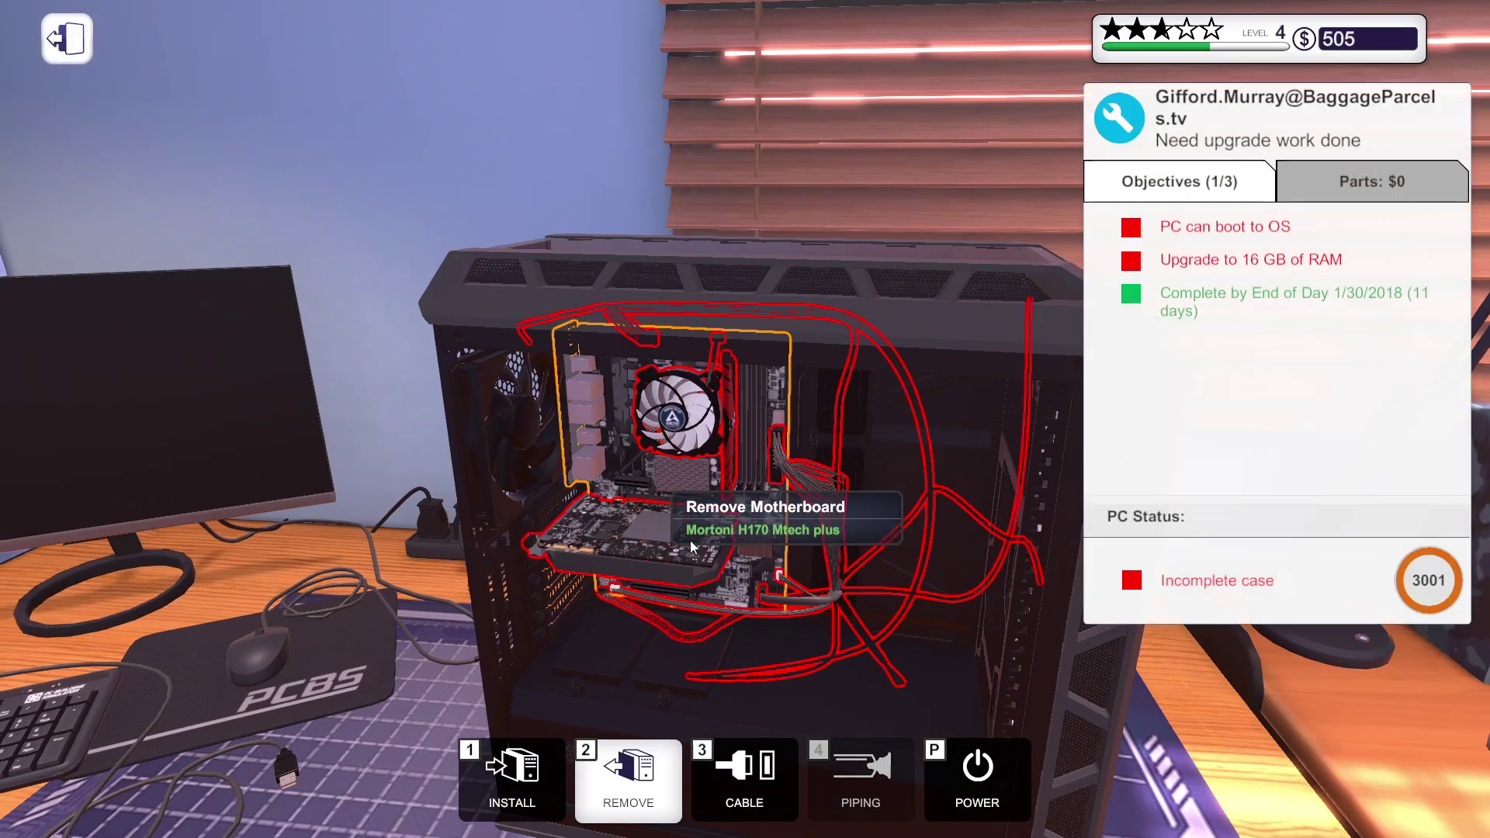
pyautogui.click(513, 775)
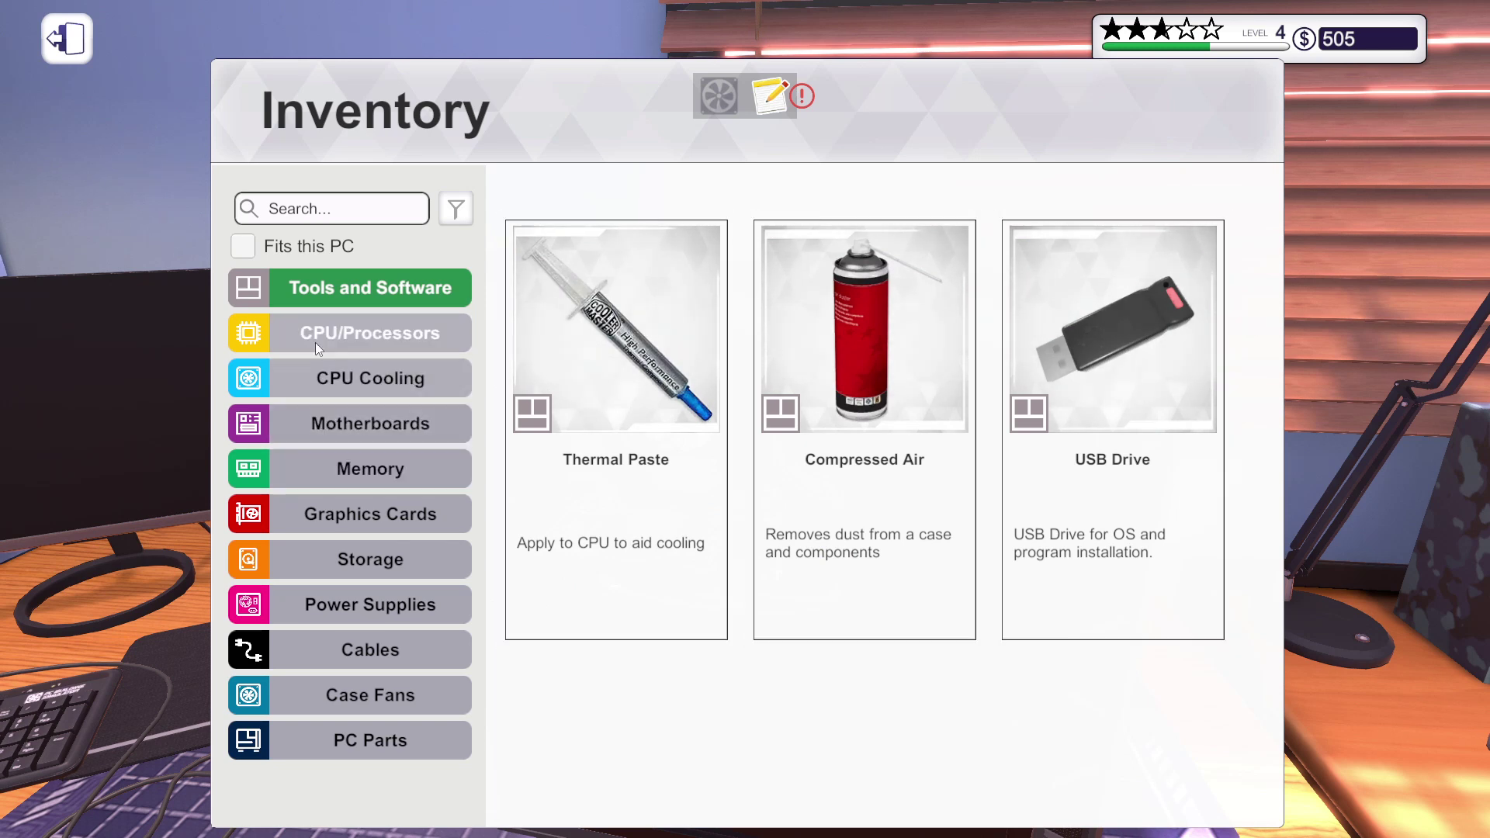
pyautogui.click(336, 466)
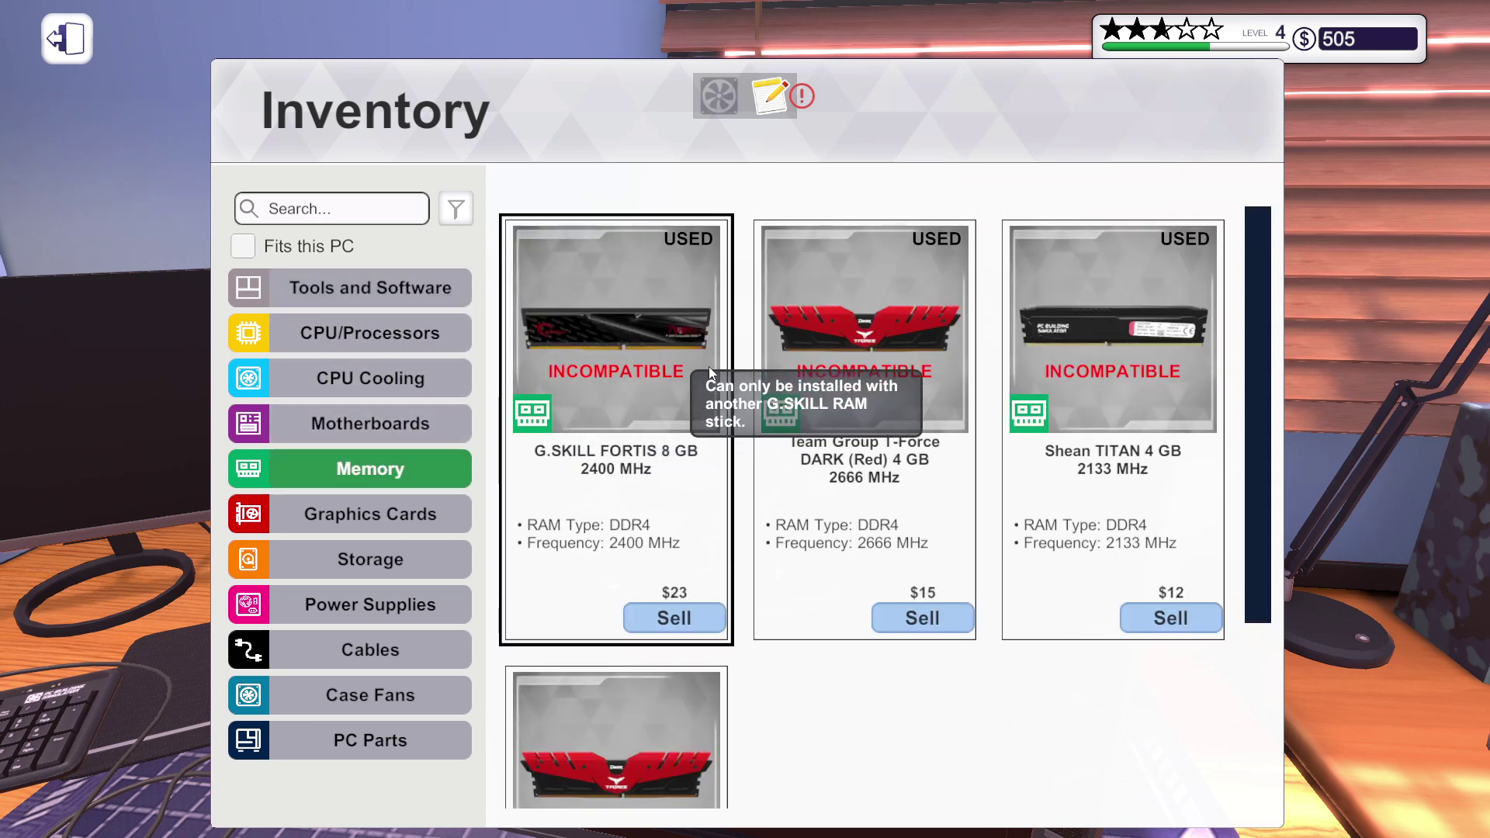
pyautogui.scroll(-2, 823, 528)
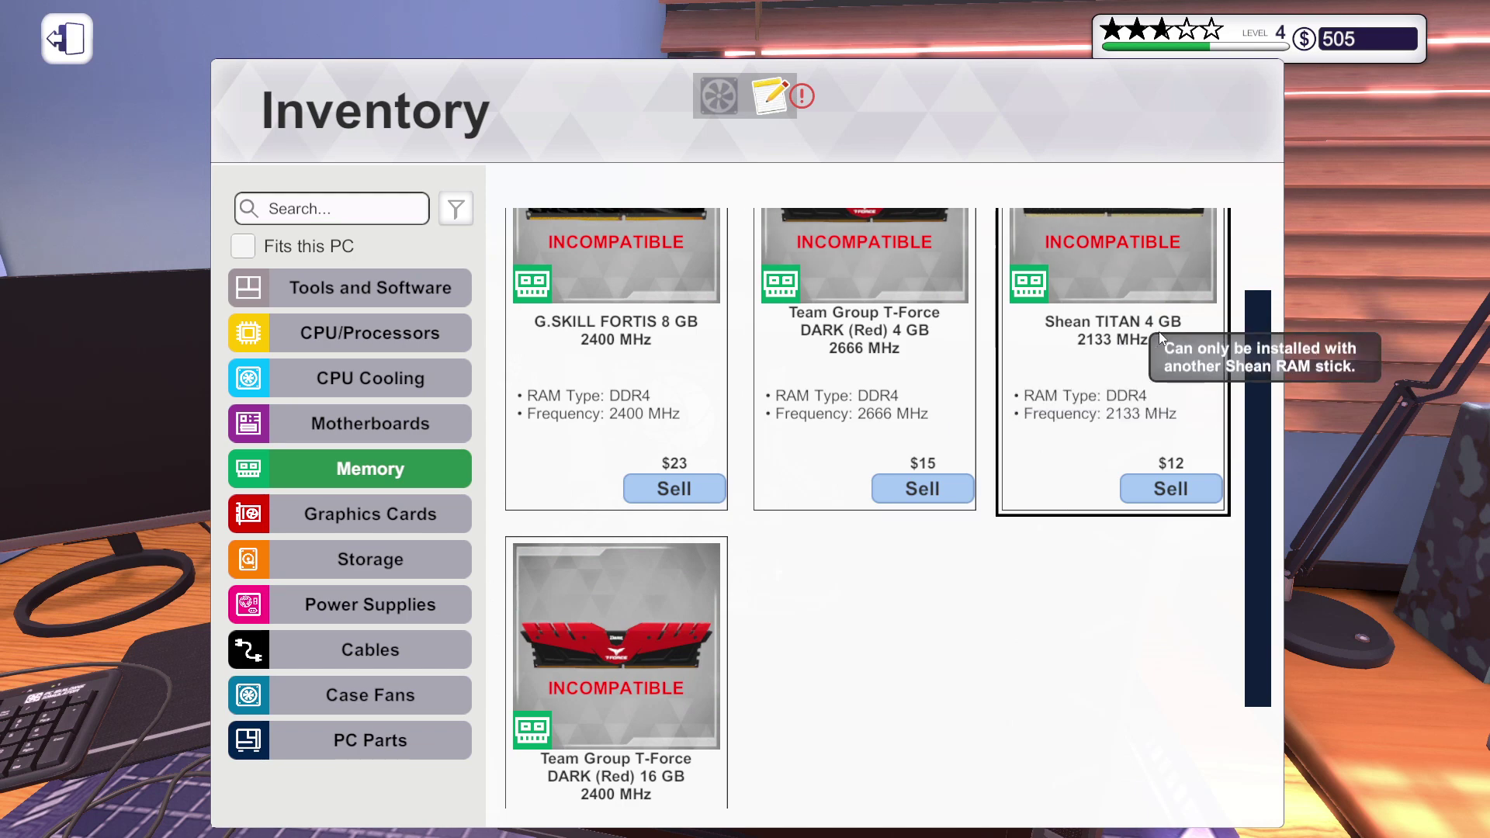
pyautogui.press('Escape')
pyautogui.press('Escape')
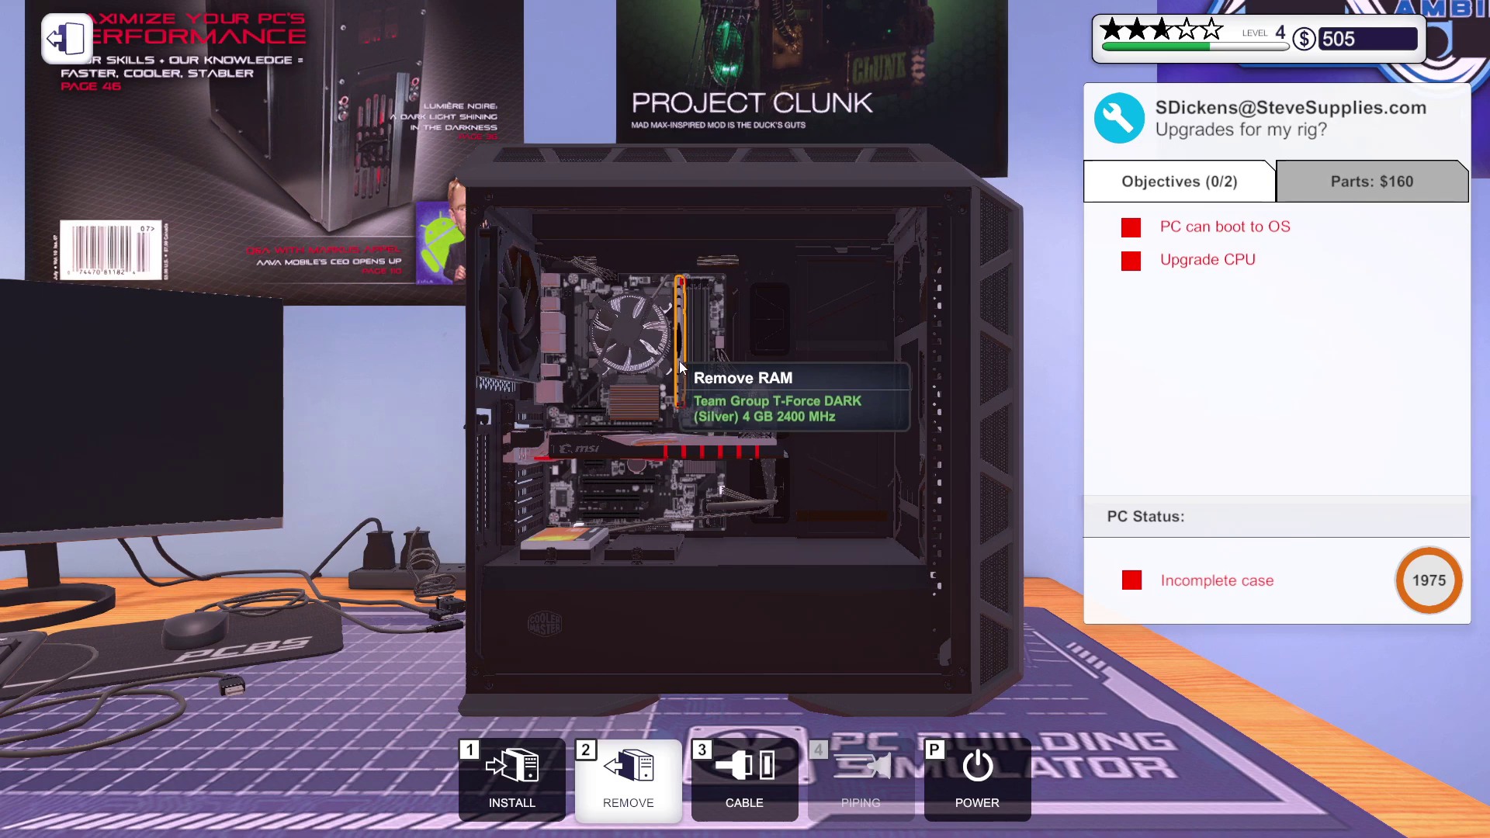
# - Leave SDickens's PC and reopen the BITS&PCs shop on the desk computer
pyautogui.rightClick(670, 393)
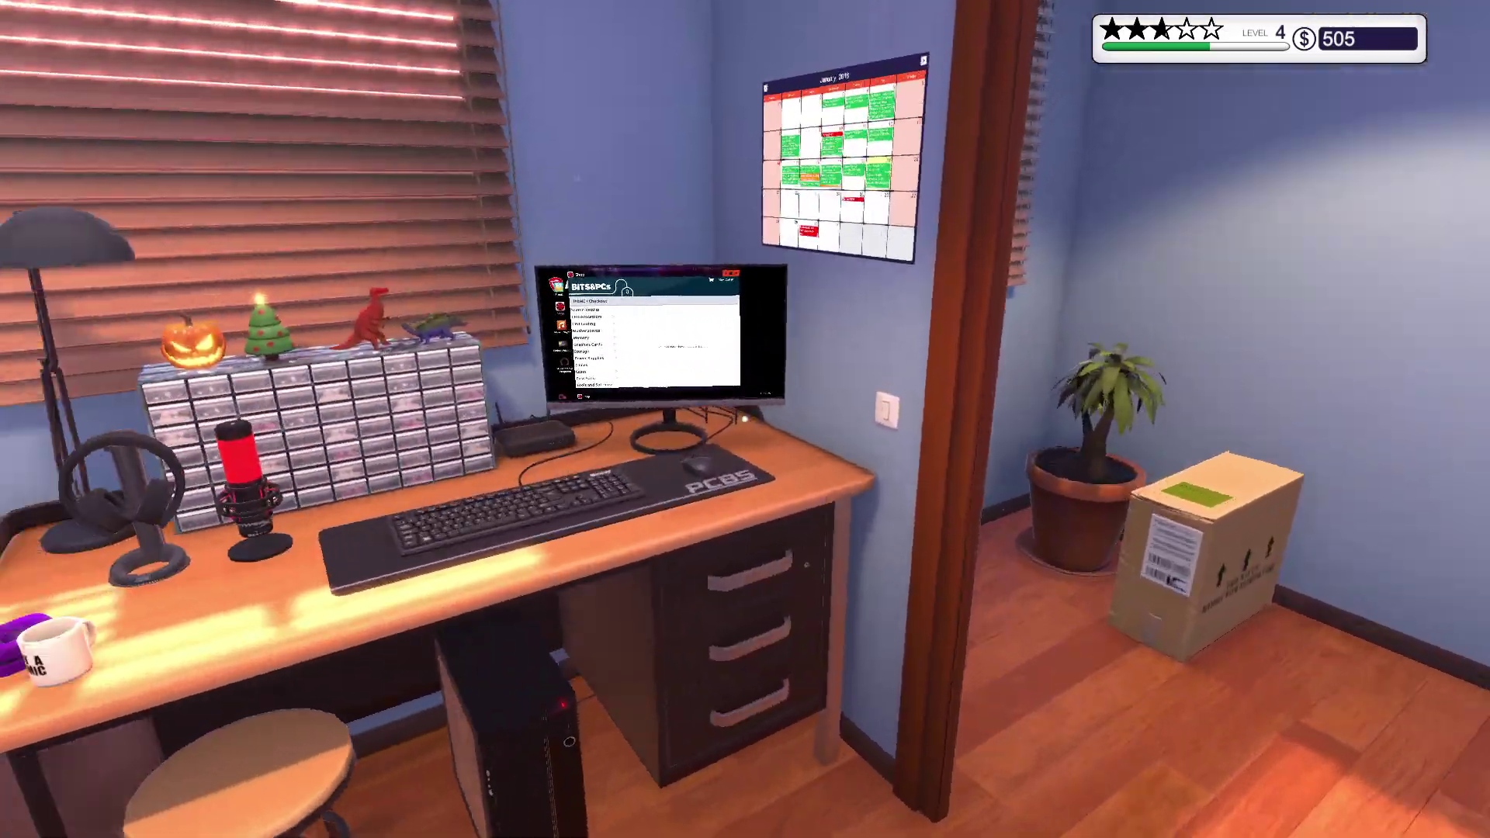
pyautogui.click(745, 419)
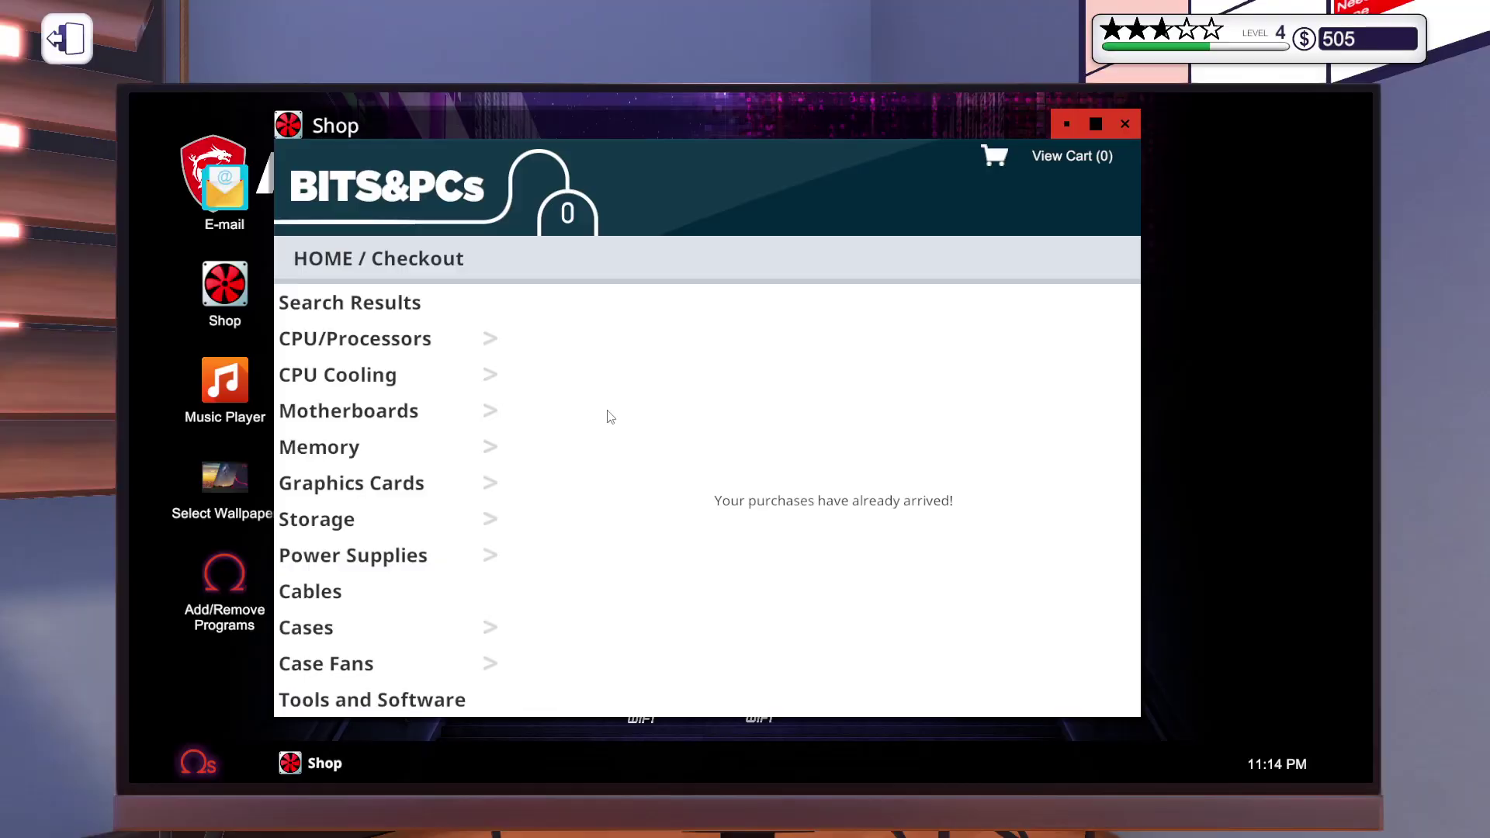
pyautogui.rightClick(344, 484)
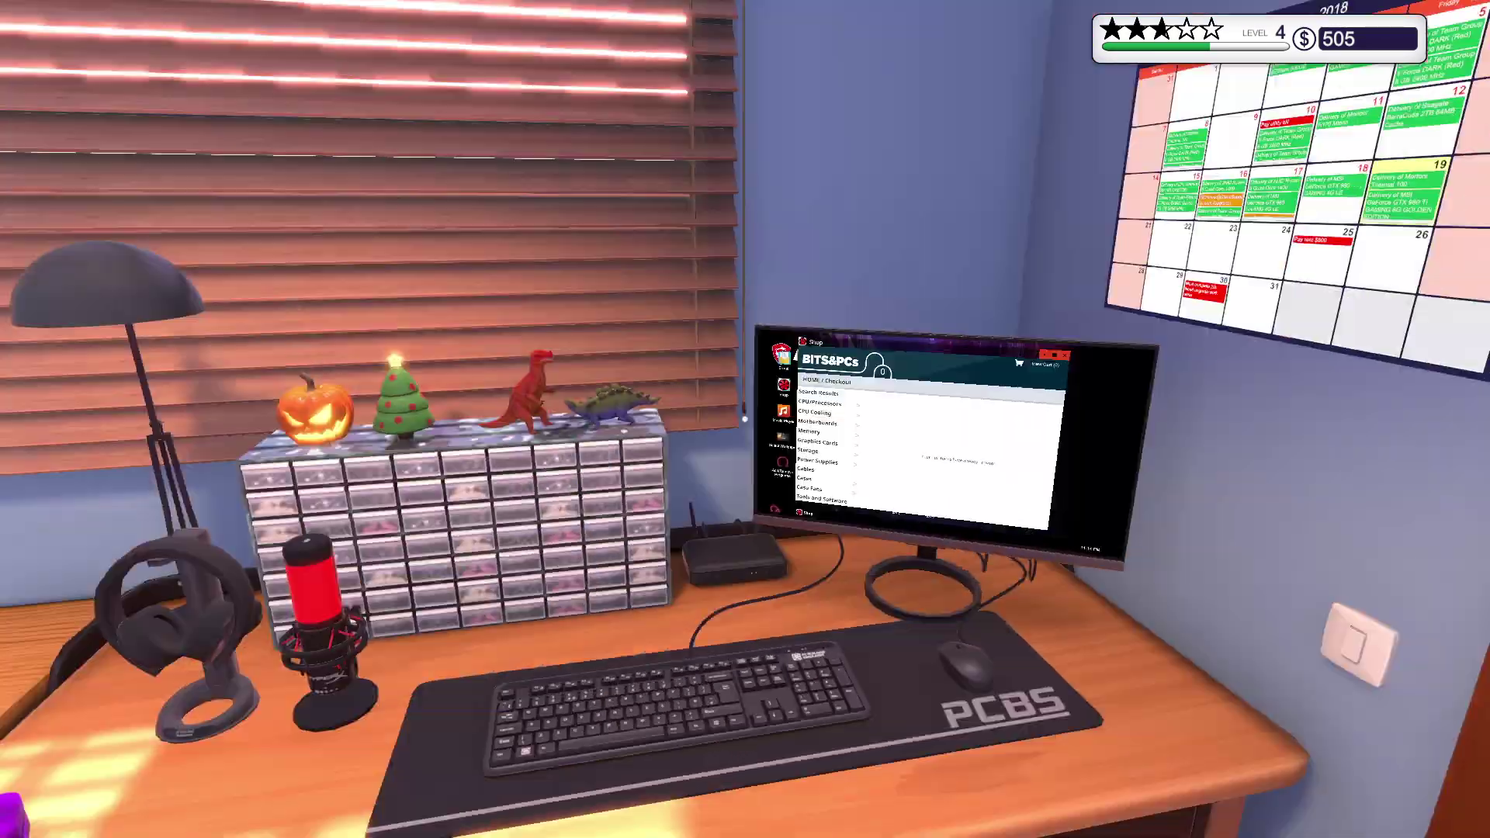
pyautogui.click(746, 419)
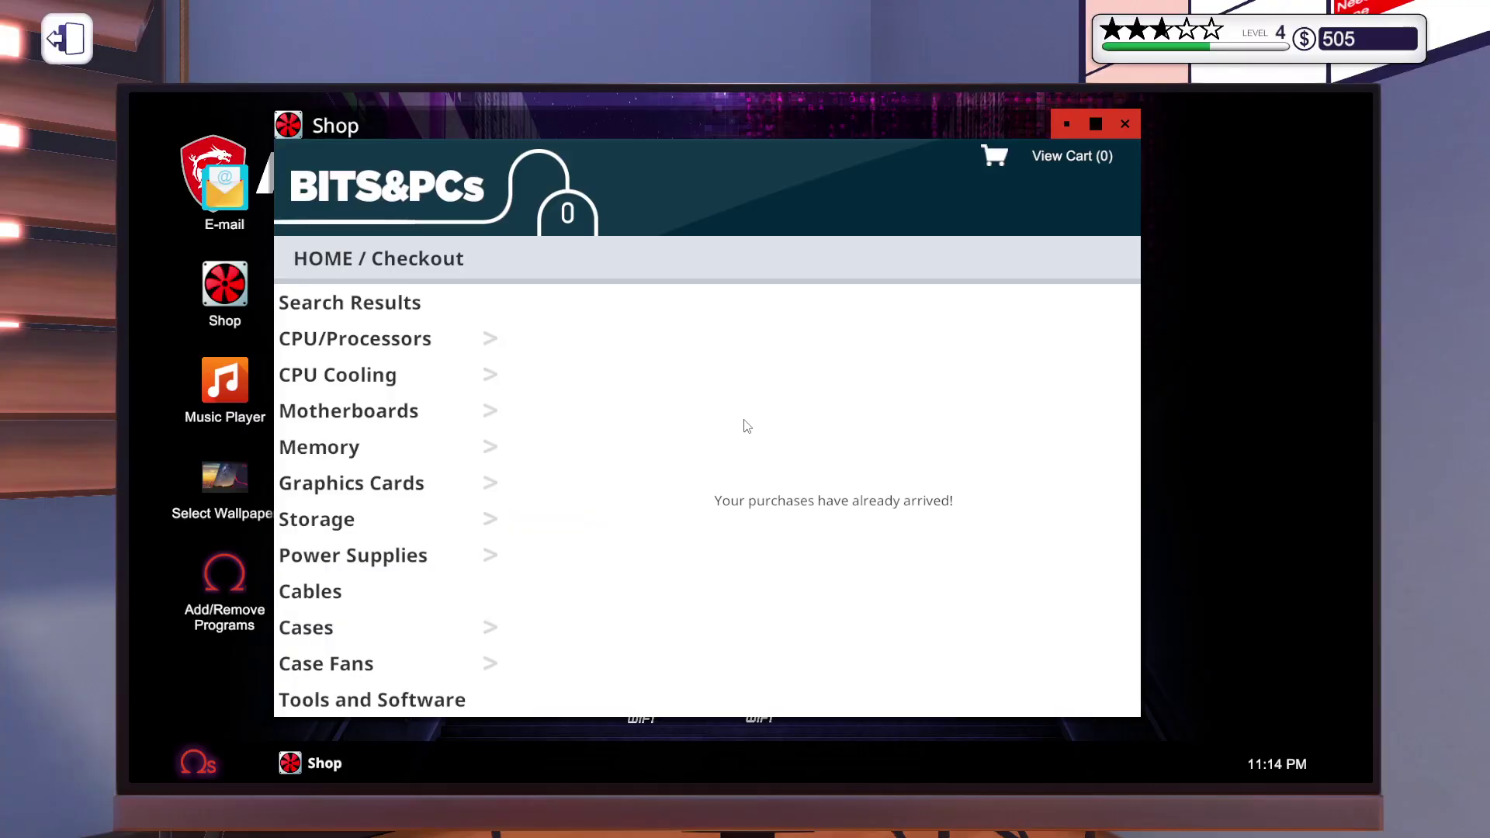
# - Add the T-Force DARK (Red) 8 GB 2666 MHz memory to the cart and review checkout
pyautogui.click(338, 457)
pyautogui.scroll(-3, 905, 396)
pyautogui.scroll(-3, 905, 397)
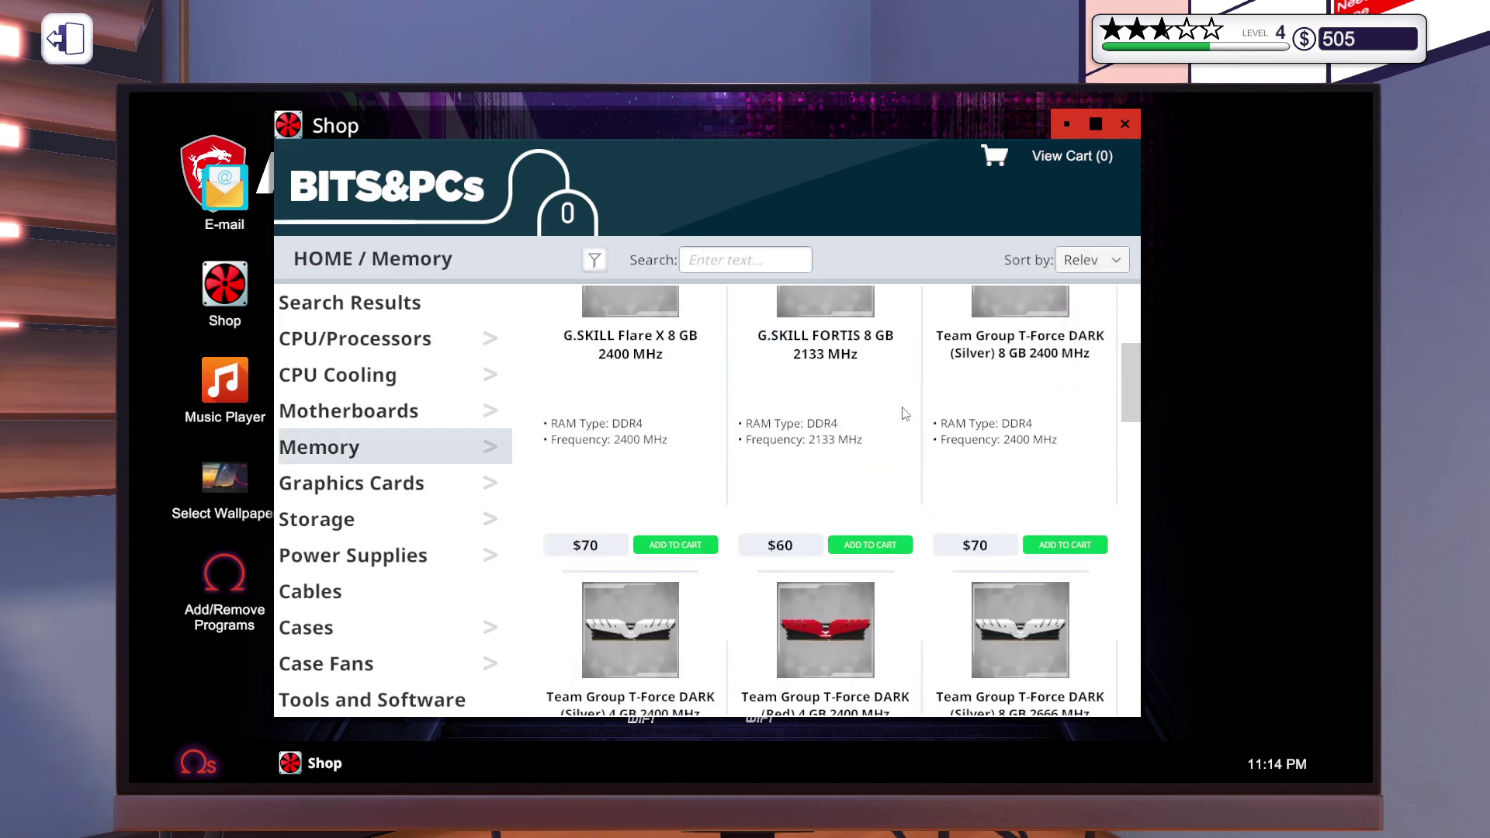
pyautogui.scroll(-3, 905, 413)
pyautogui.scroll(-3, 904, 412)
pyautogui.scroll(-3, 904, 412)
pyautogui.scroll(-2, 905, 412)
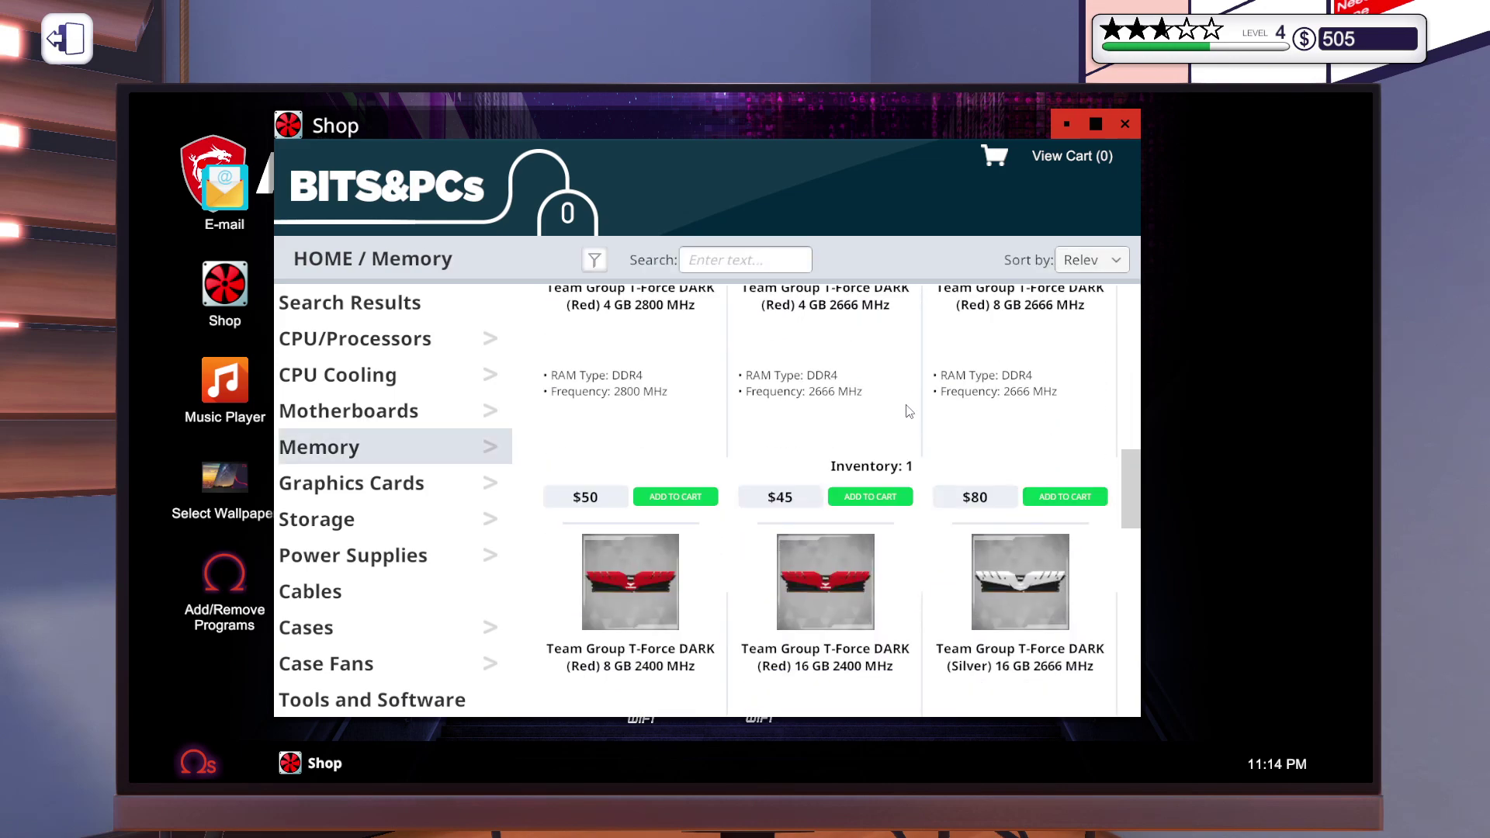
pyautogui.scroll(-3, 907, 408)
pyautogui.scroll(-3, 907, 408)
pyautogui.scroll(-3, 907, 410)
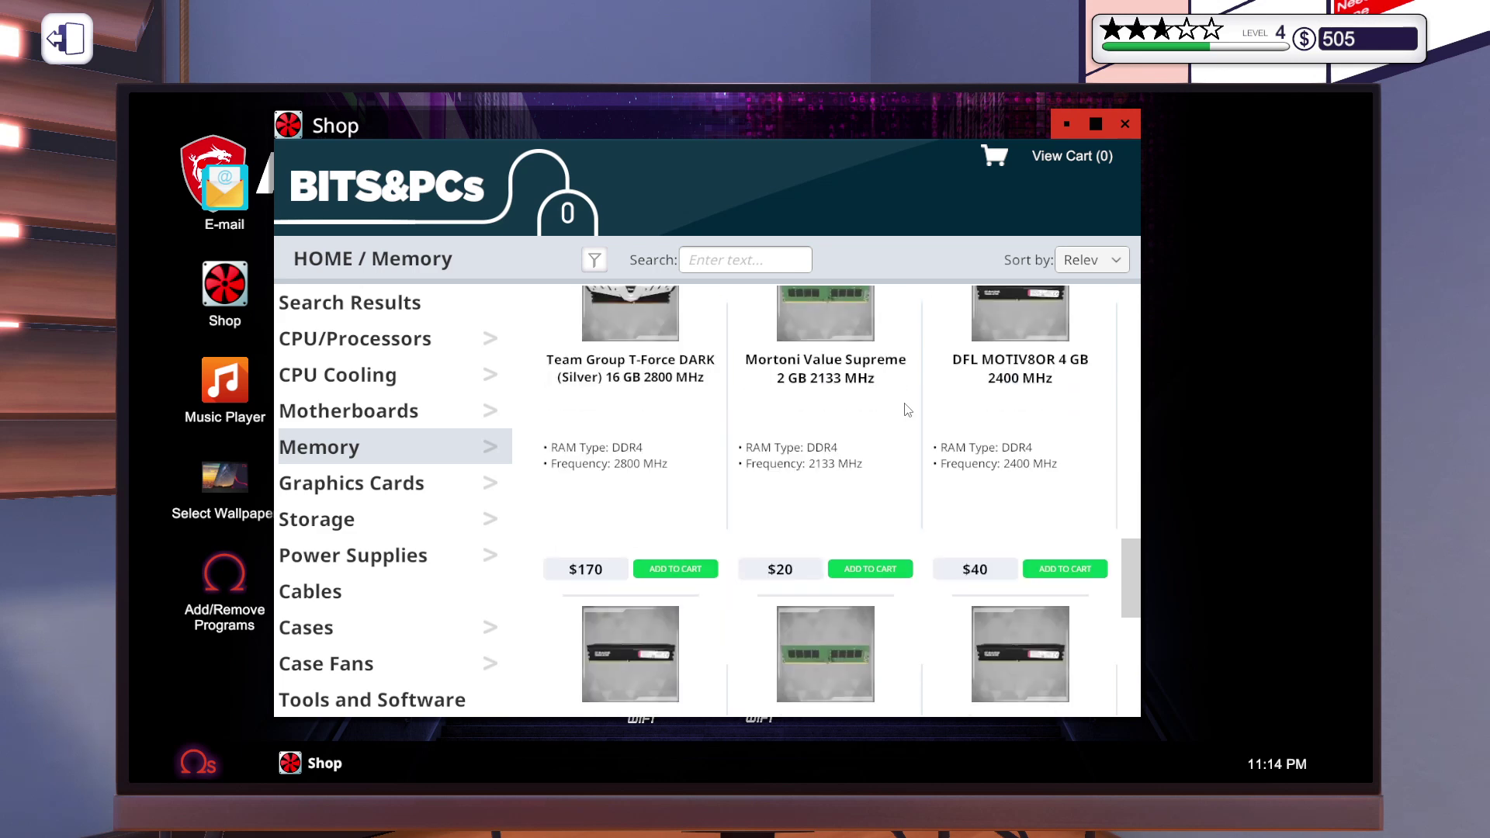
pyautogui.scroll(1, 880, 404)
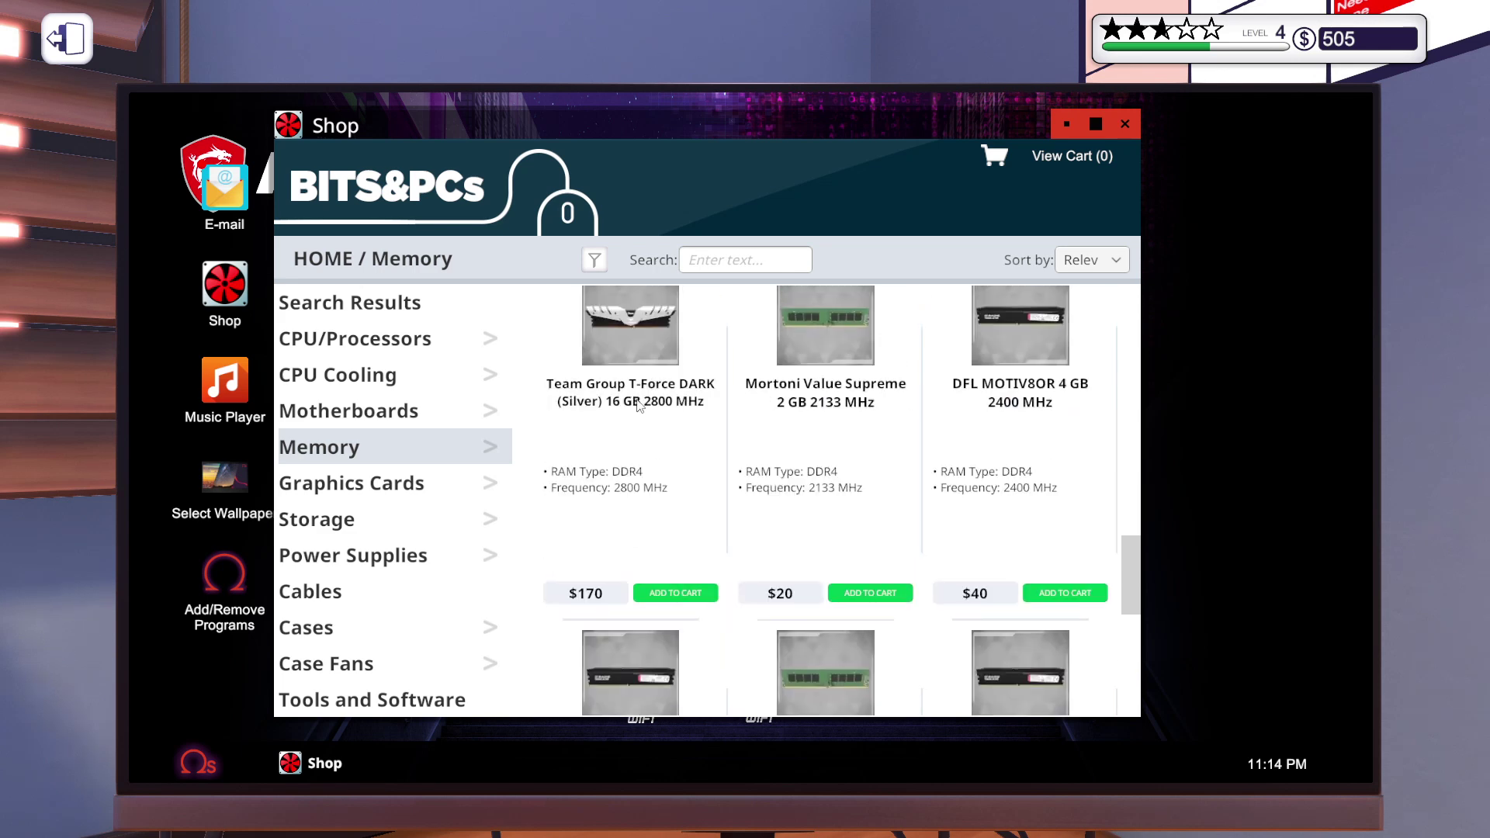
pyautogui.scroll(1, 635, 582)
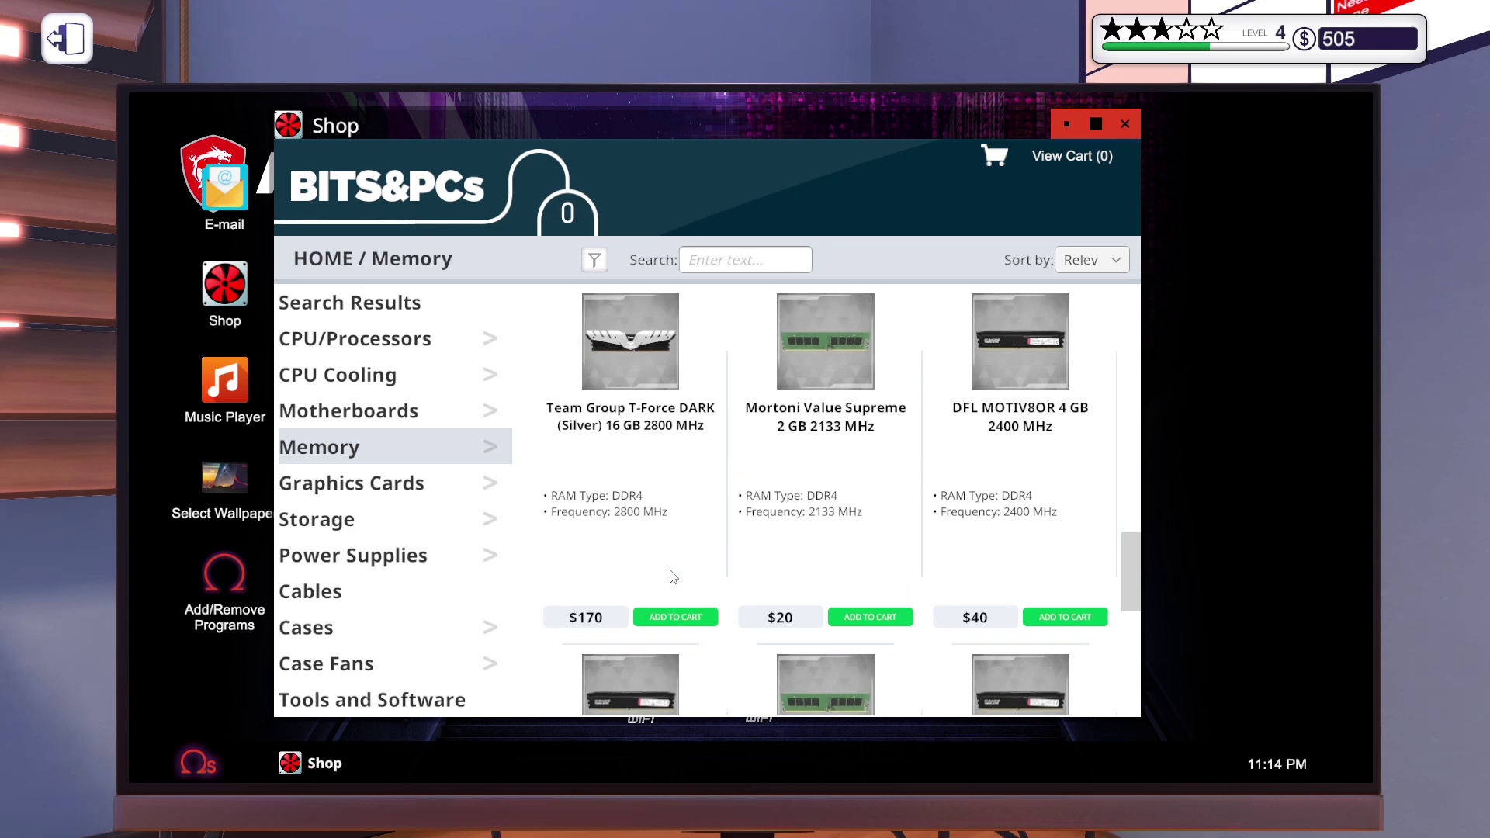
pyautogui.scroll(3, 652, 576)
pyautogui.scroll(2, 672, 568)
pyautogui.scroll(1, 673, 568)
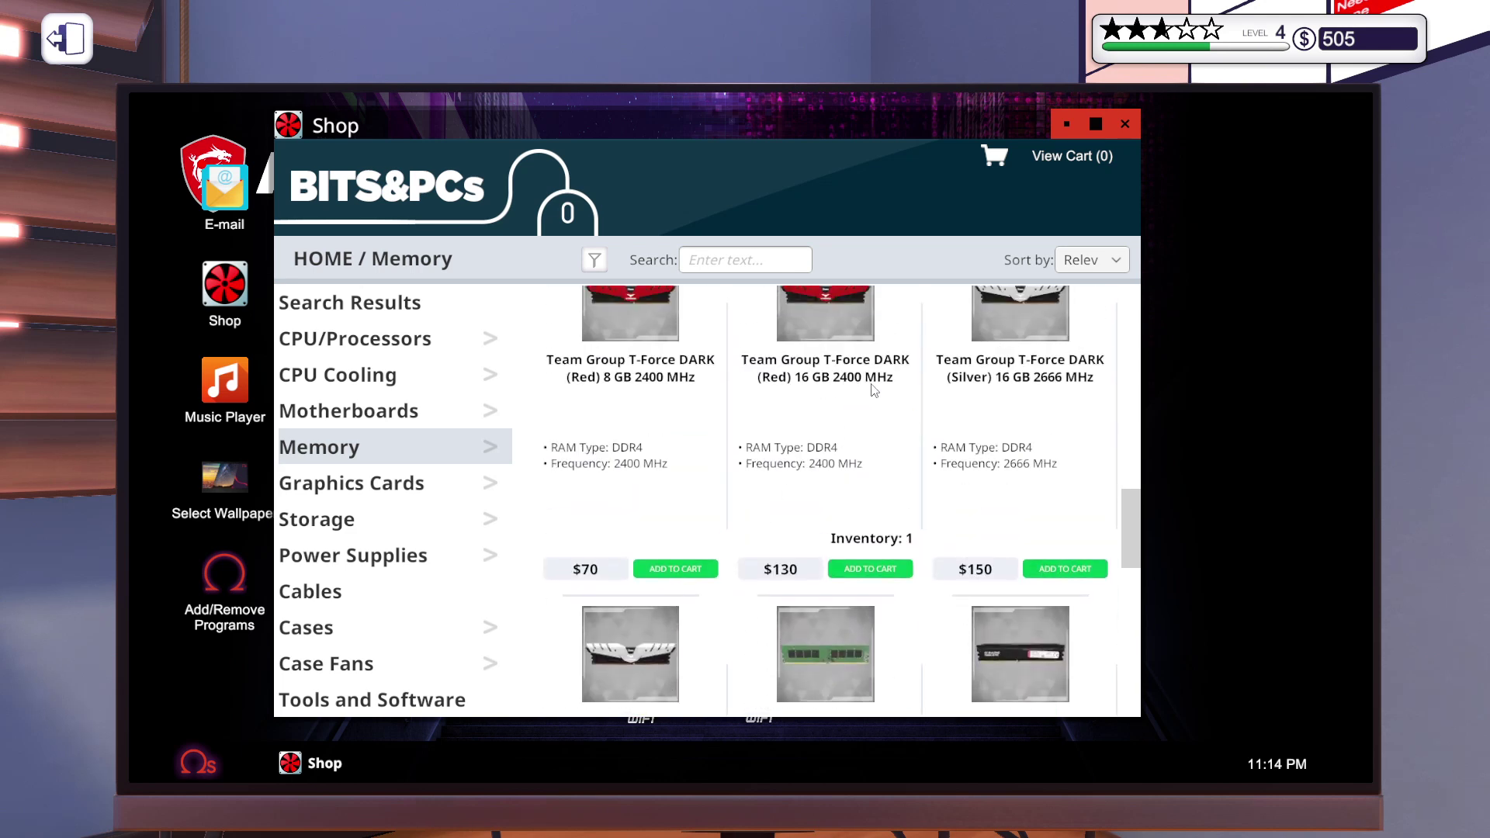
pyautogui.scroll(-2, 866, 396)
pyautogui.scroll(-1, 815, 465)
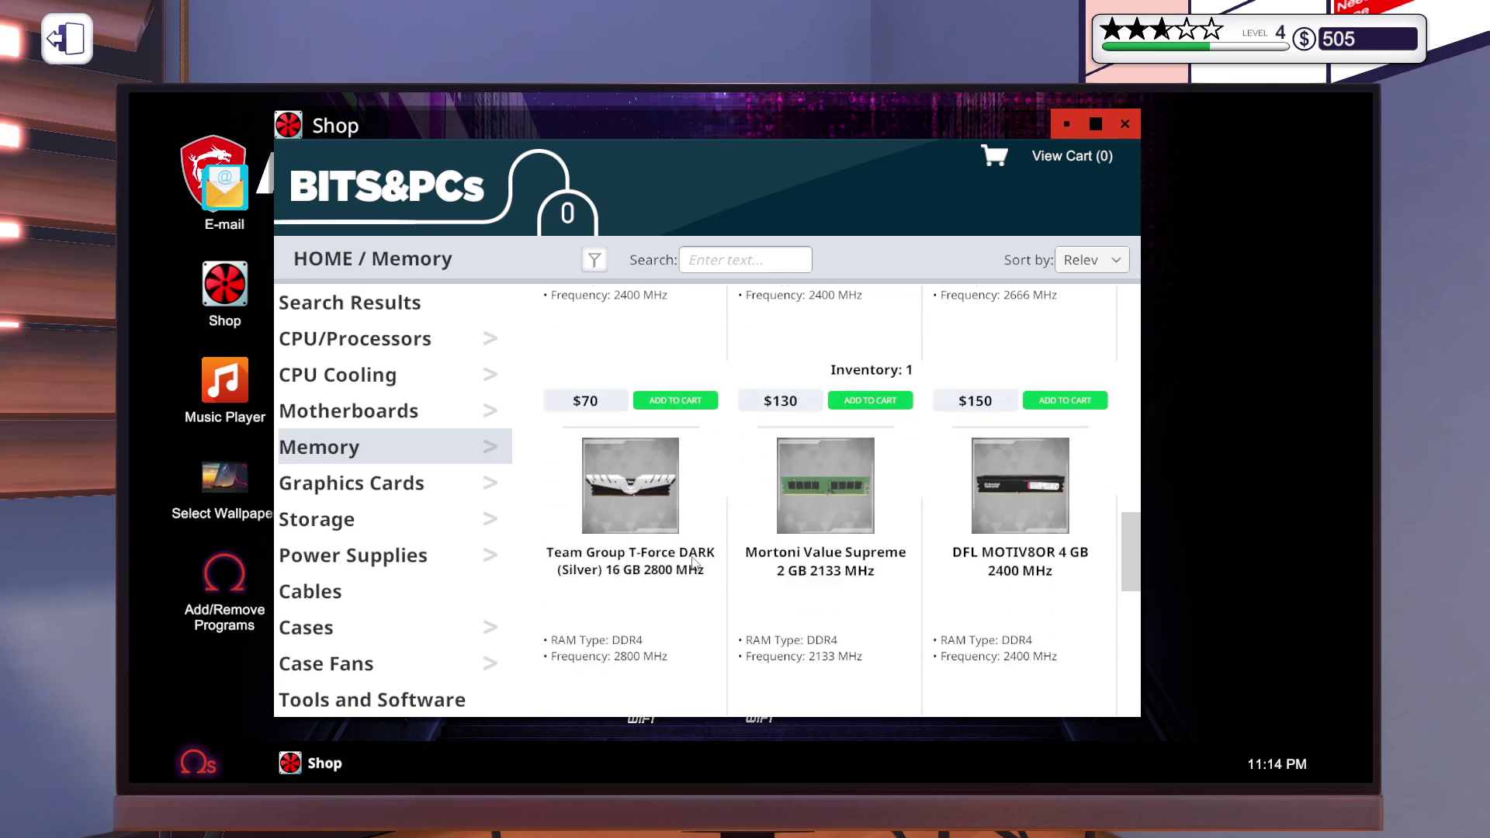
pyautogui.scroll(2, 698, 565)
pyautogui.scroll(2, 844, 407)
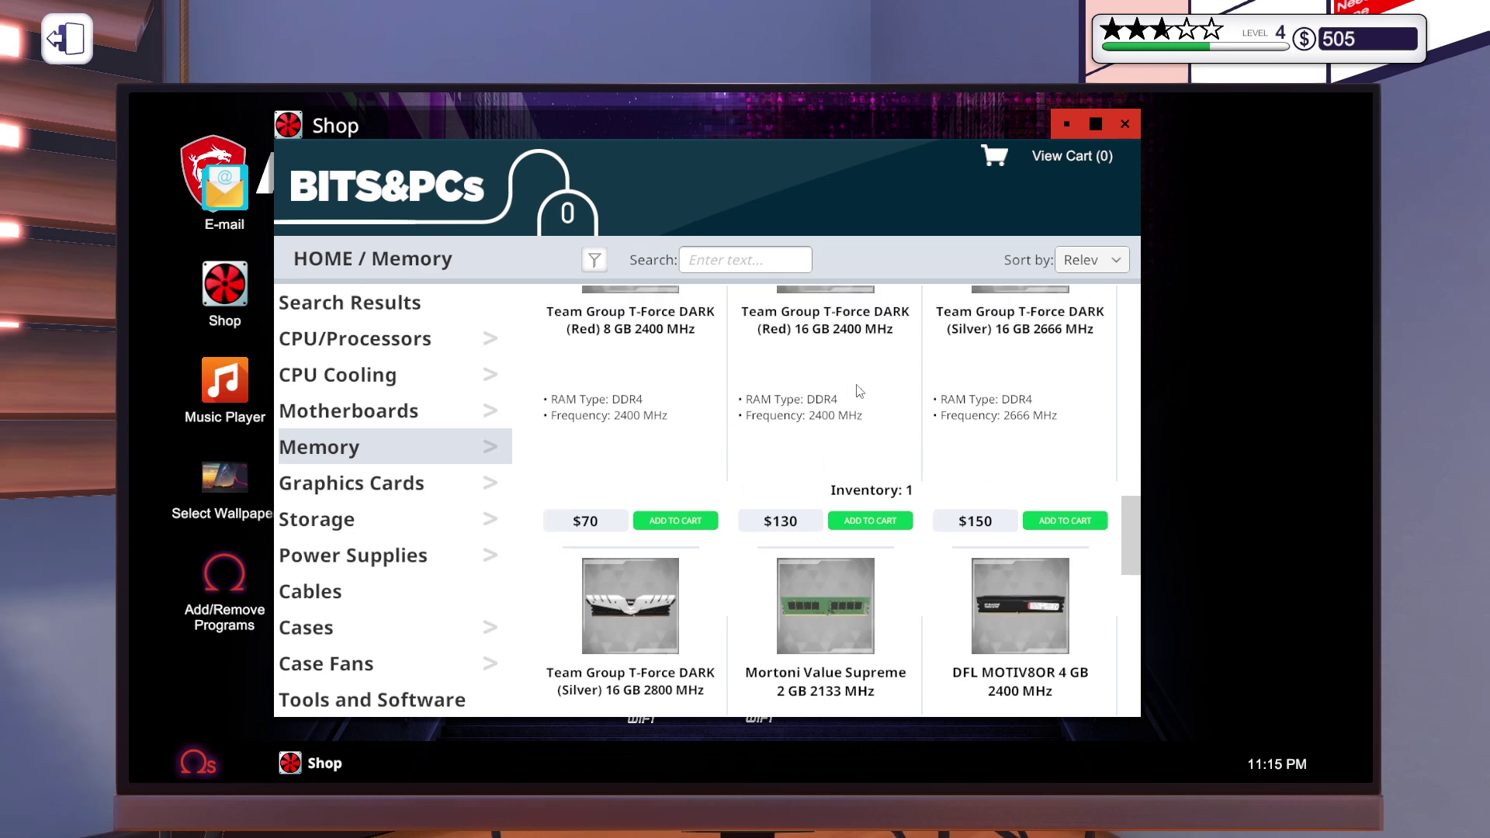
pyautogui.scroll(2, 860, 408)
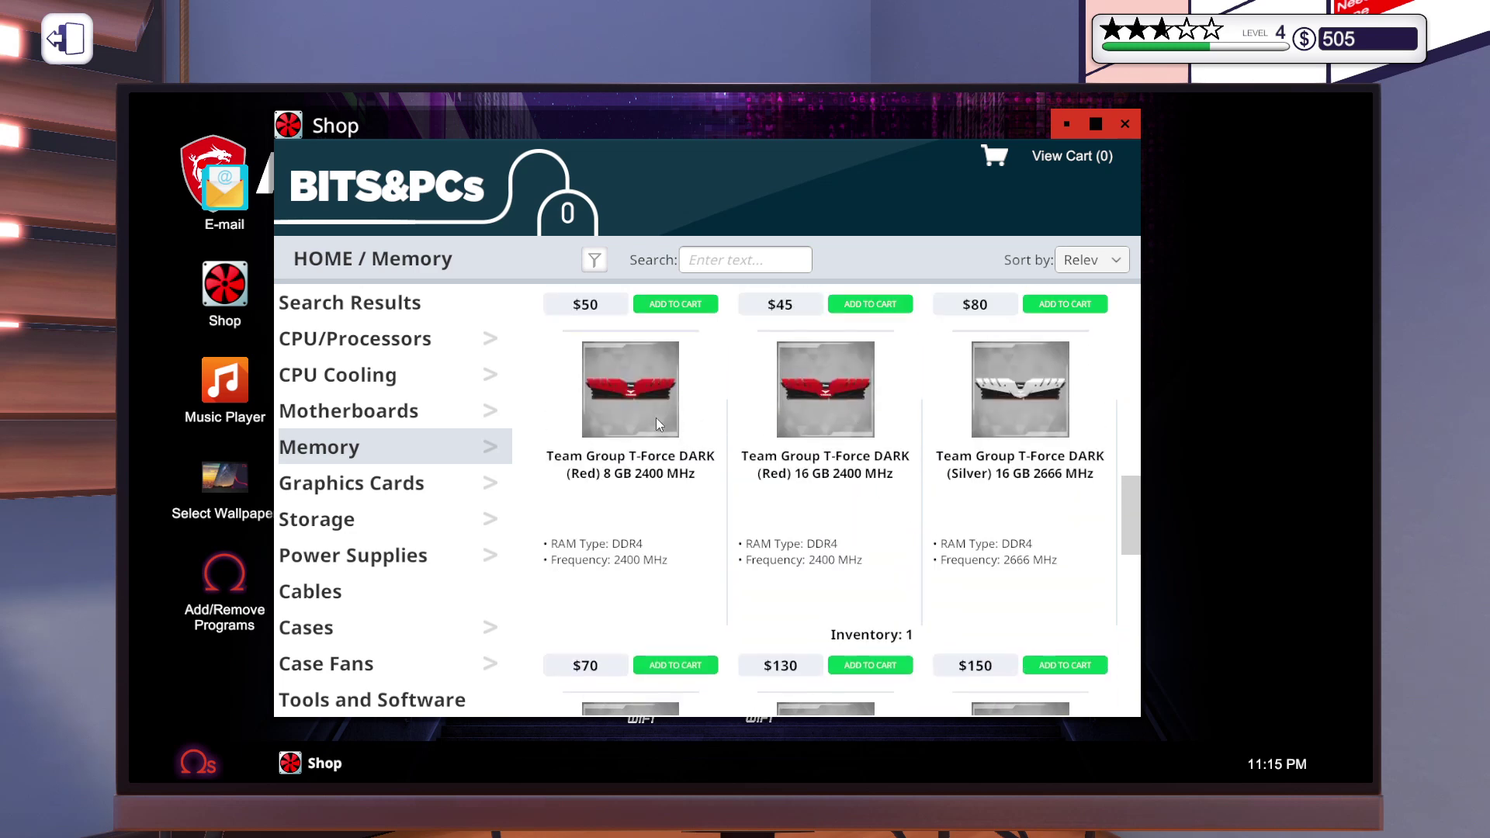
pyautogui.scroll(2, 657, 418)
pyautogui.scroll(2, 657, 418)
pyautogui.scroll(1, 657, 418)
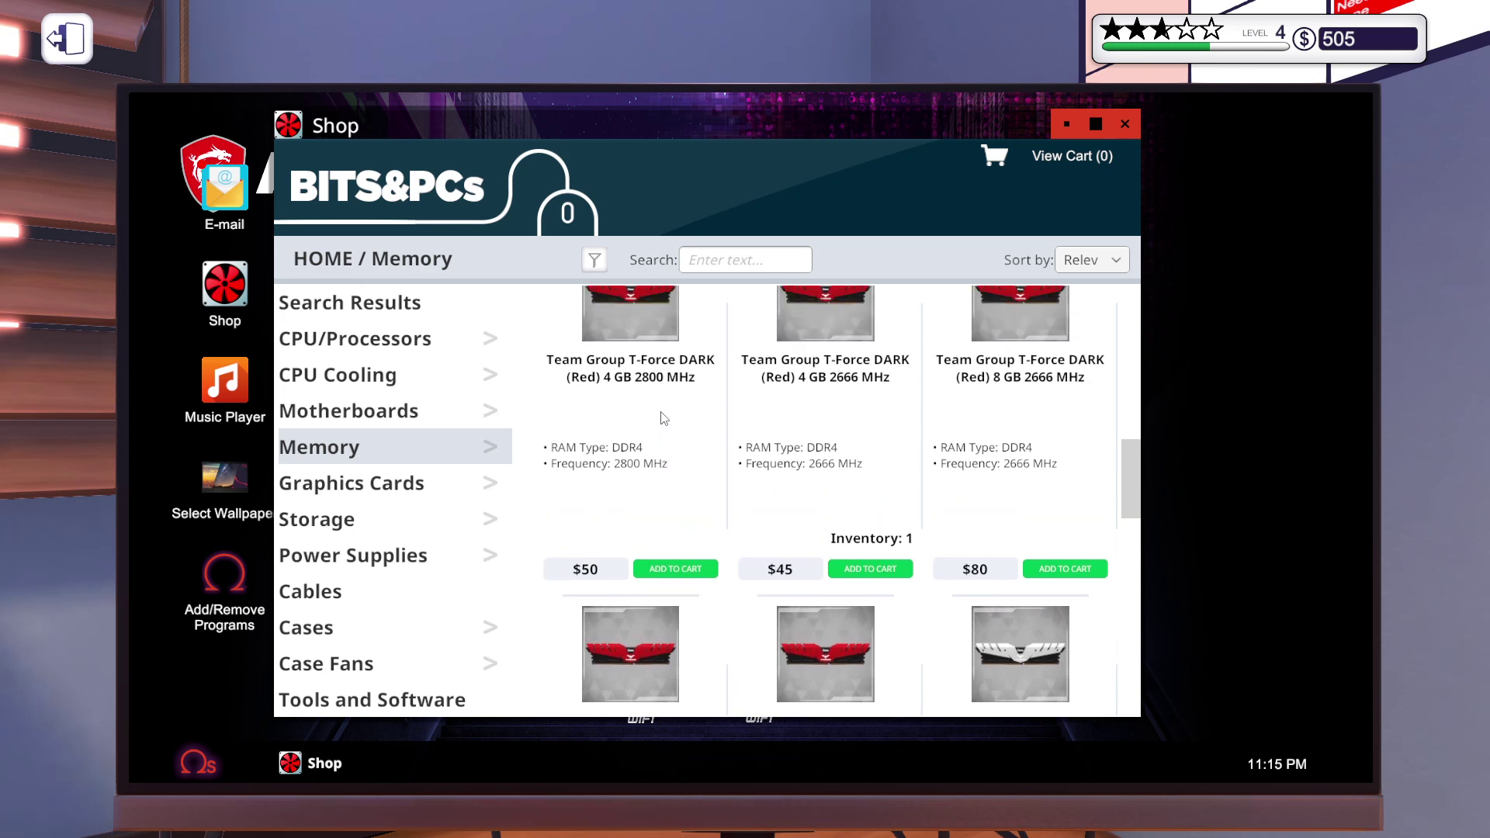
pyautogui.scroll(-2, 661, 417)
pyautogui.scroll(-1, 661, 417)
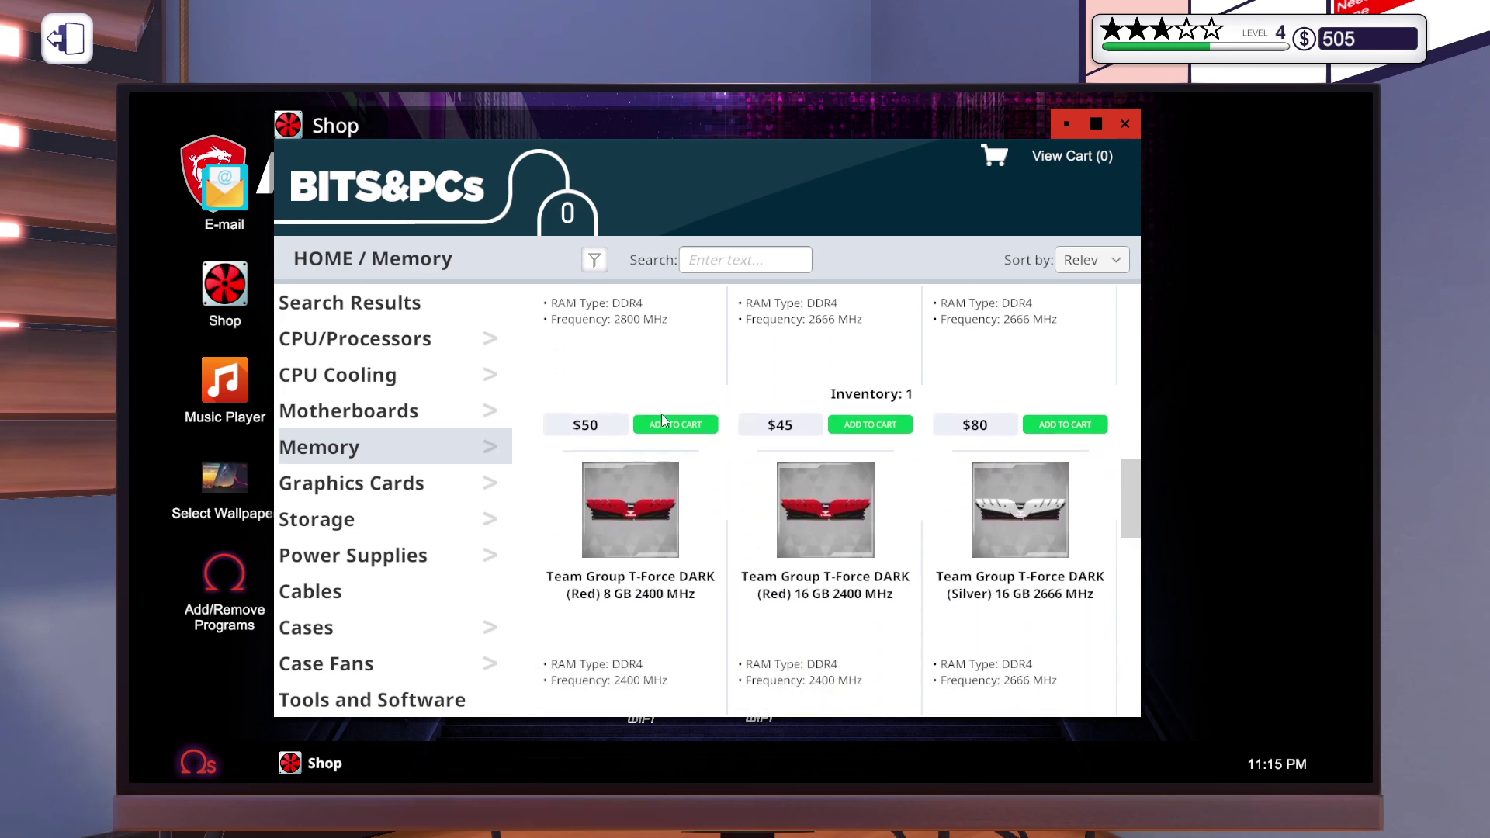
pyautogui.scroll(-2, 661, 417)
pyautogui.scroll(-1, 661, 417)
pyautogui.scroll(-1, 661, 418)
pyautogui.scroll(-1, 662, 417)
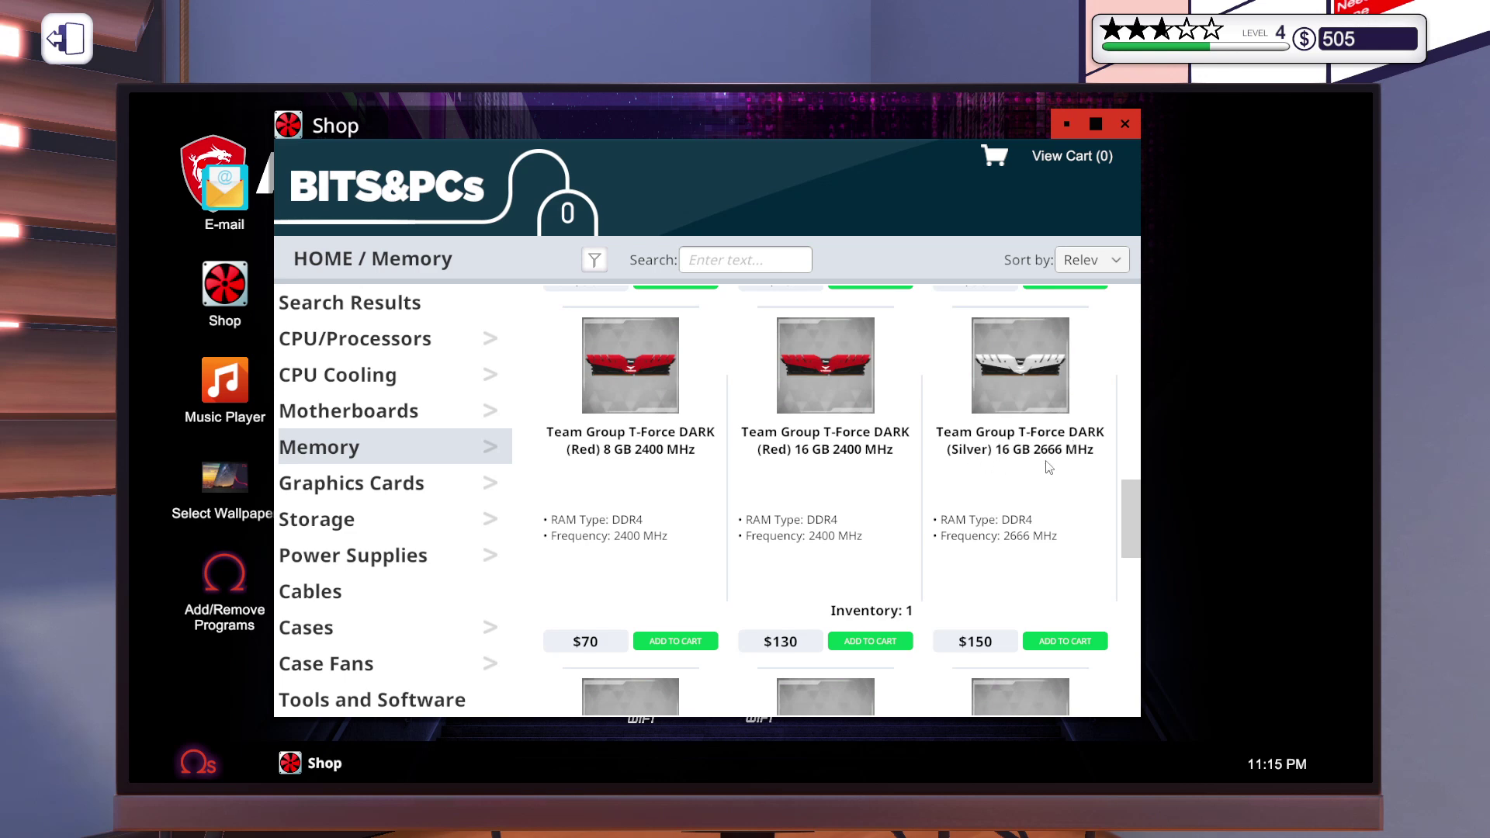
pyautogui.scroll(-1, 1049, 466)
pyautogui.scroll(-1, 1049, 466)
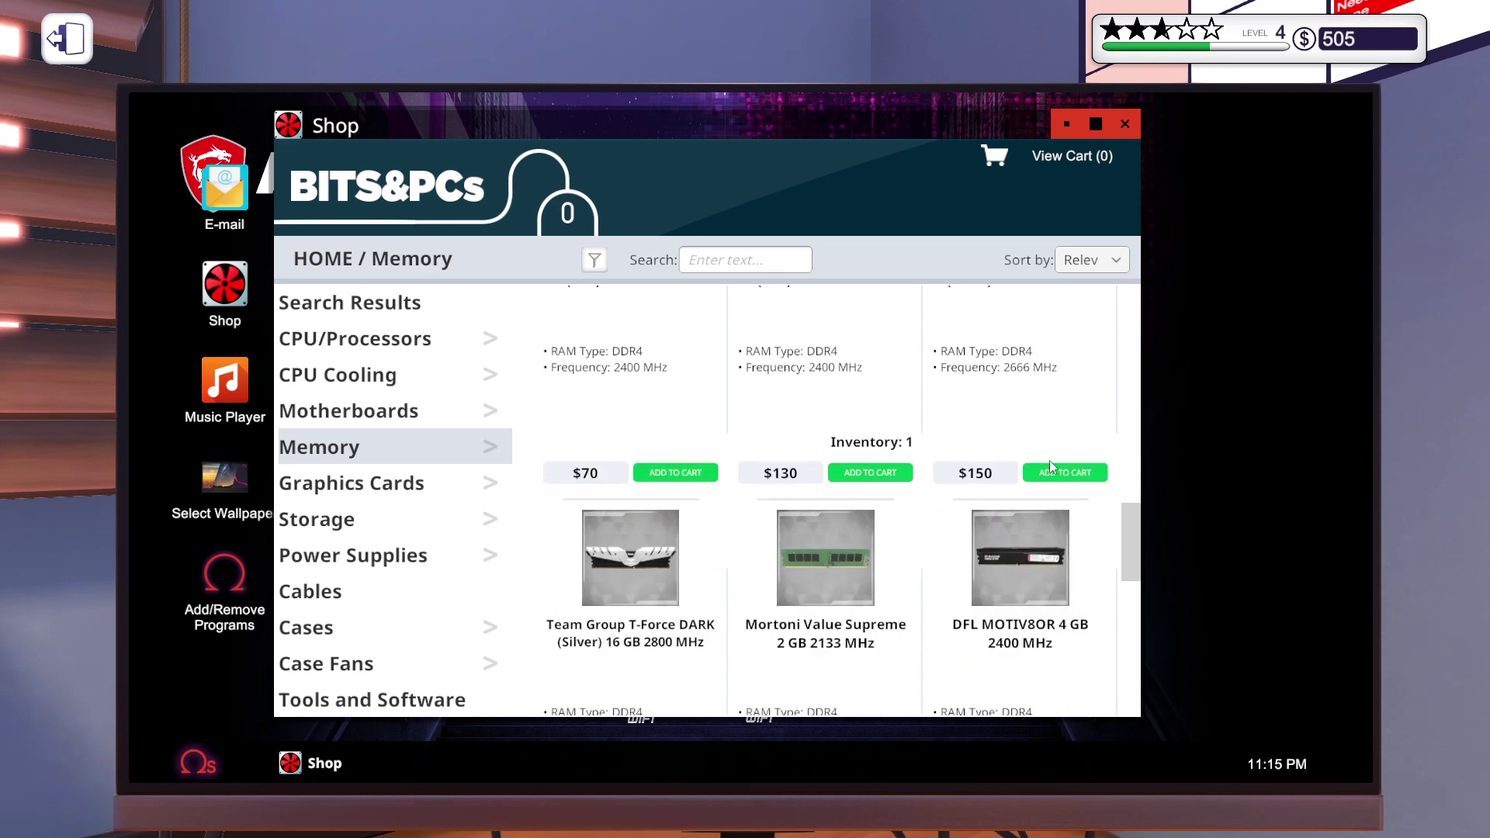
pyautogui.scroll(-1, 1049, 466)
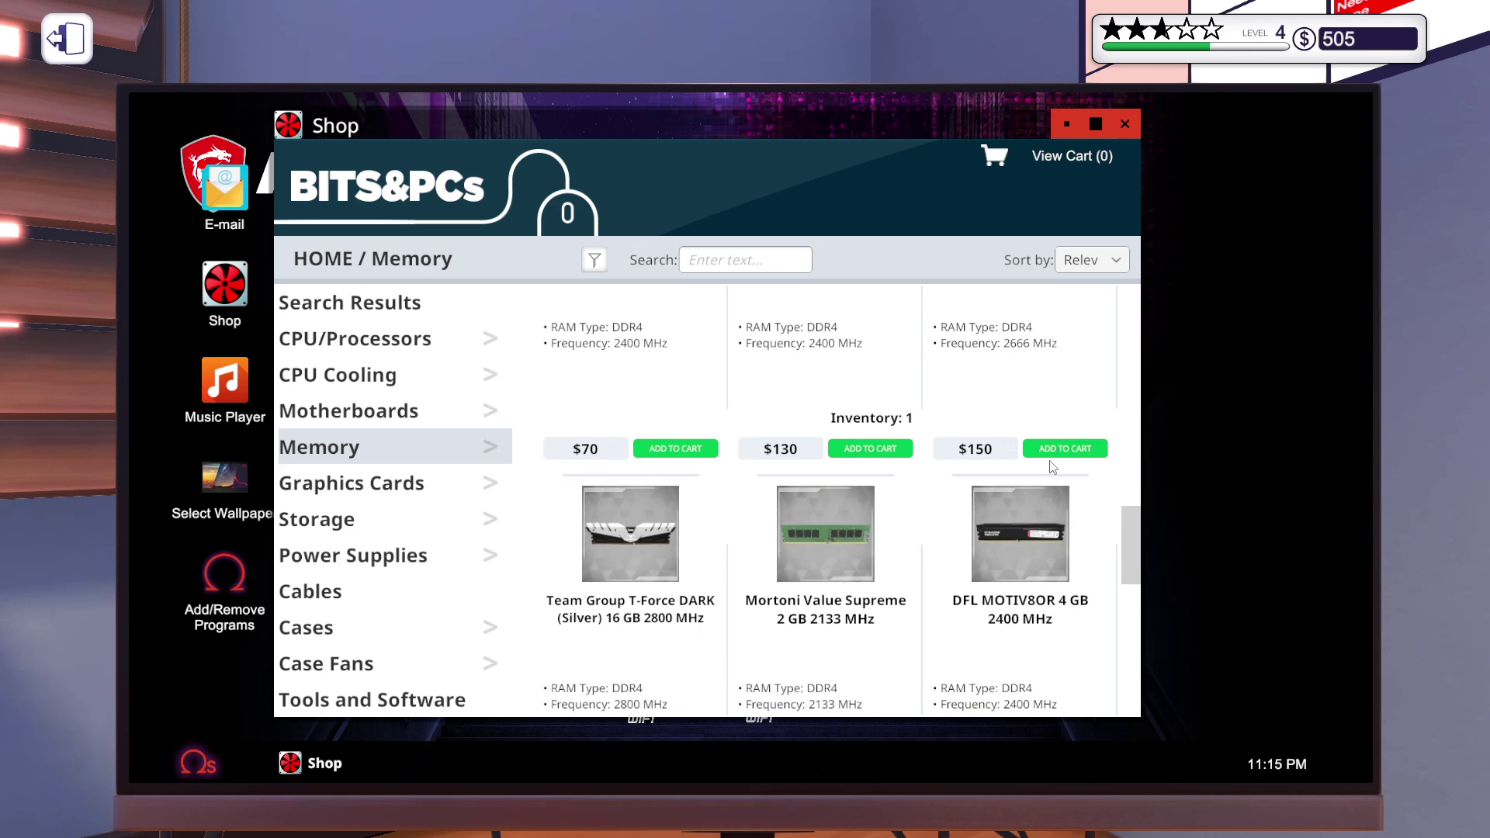
pyautogui.scroll(-1, 1050, 466)
pyautogui.scroll(-1, 1049, 466)
pyautogui.scroll(-1, 1049, 466)
pyautogui.scroll(-1, 1051, 466)
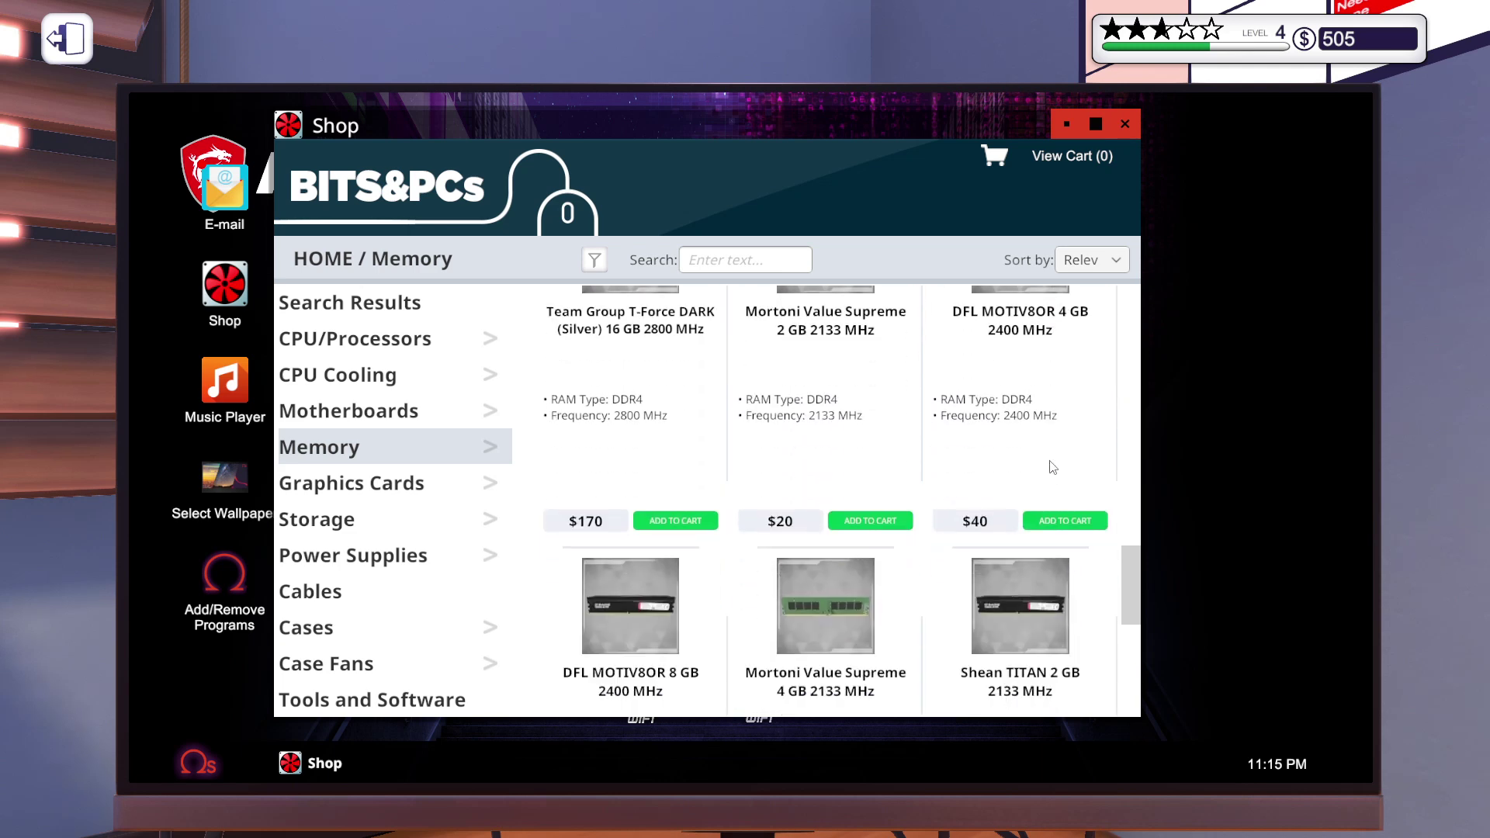
pyautogui.scroll(-1, 1051, 468)
pyautogui.scroll(-1, 1051, 467)
pyautogui.scroll(-1, 1052, 466)
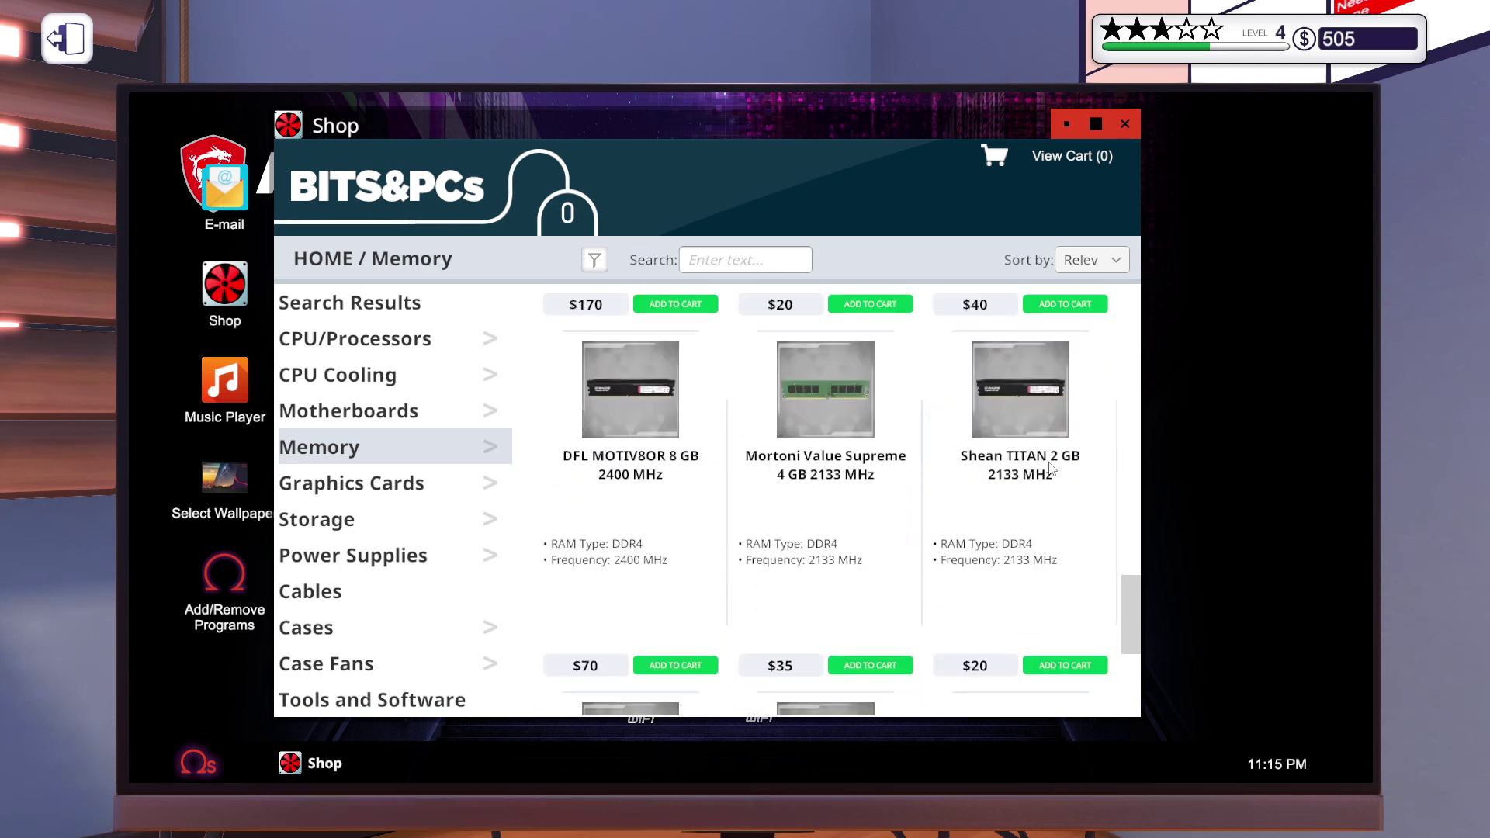
pyautogui.scroll(-1, 1051, 467)
pyautogui.scroll(3, 1051, 469)
pyautogui.scroll(2, 1051, 468)
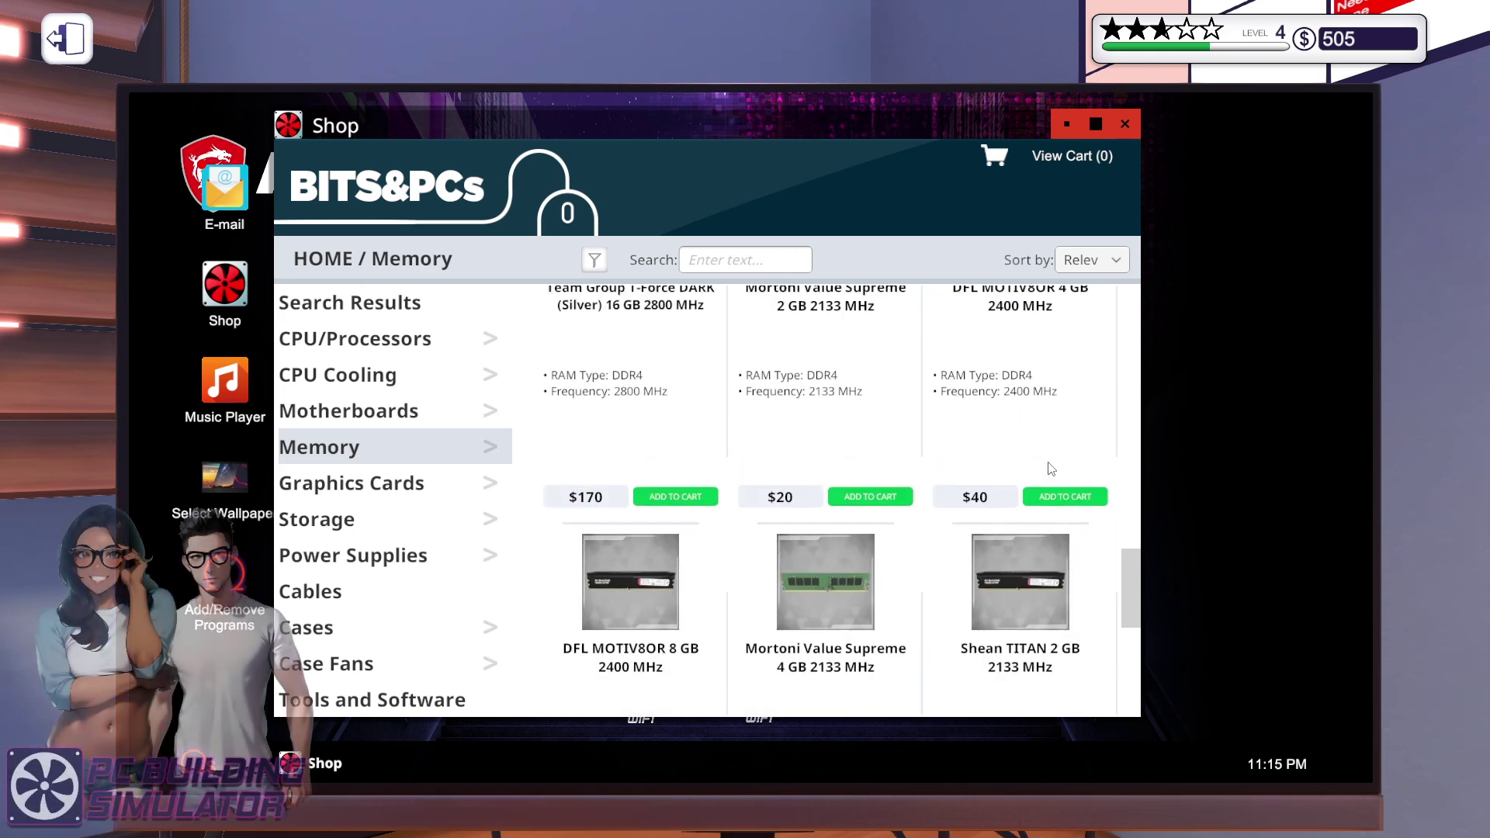
pyautogui.scroll(2, 1052, 468)
pyautogui.scroll(1, 1045, 472)
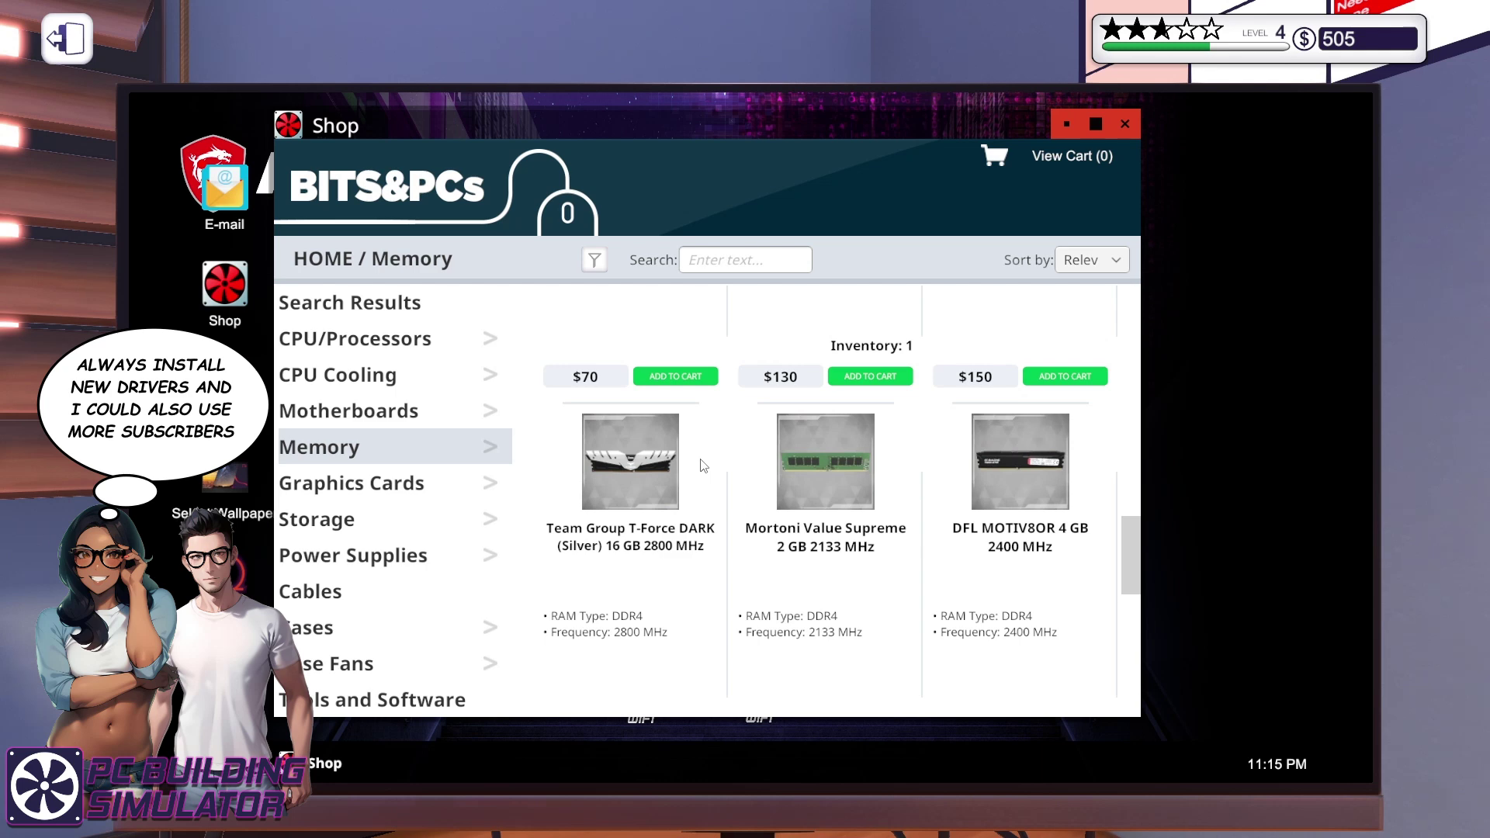
pyautogui.scroll(1, 699, 466)
pyautogui.scroll(3, 699, 466)
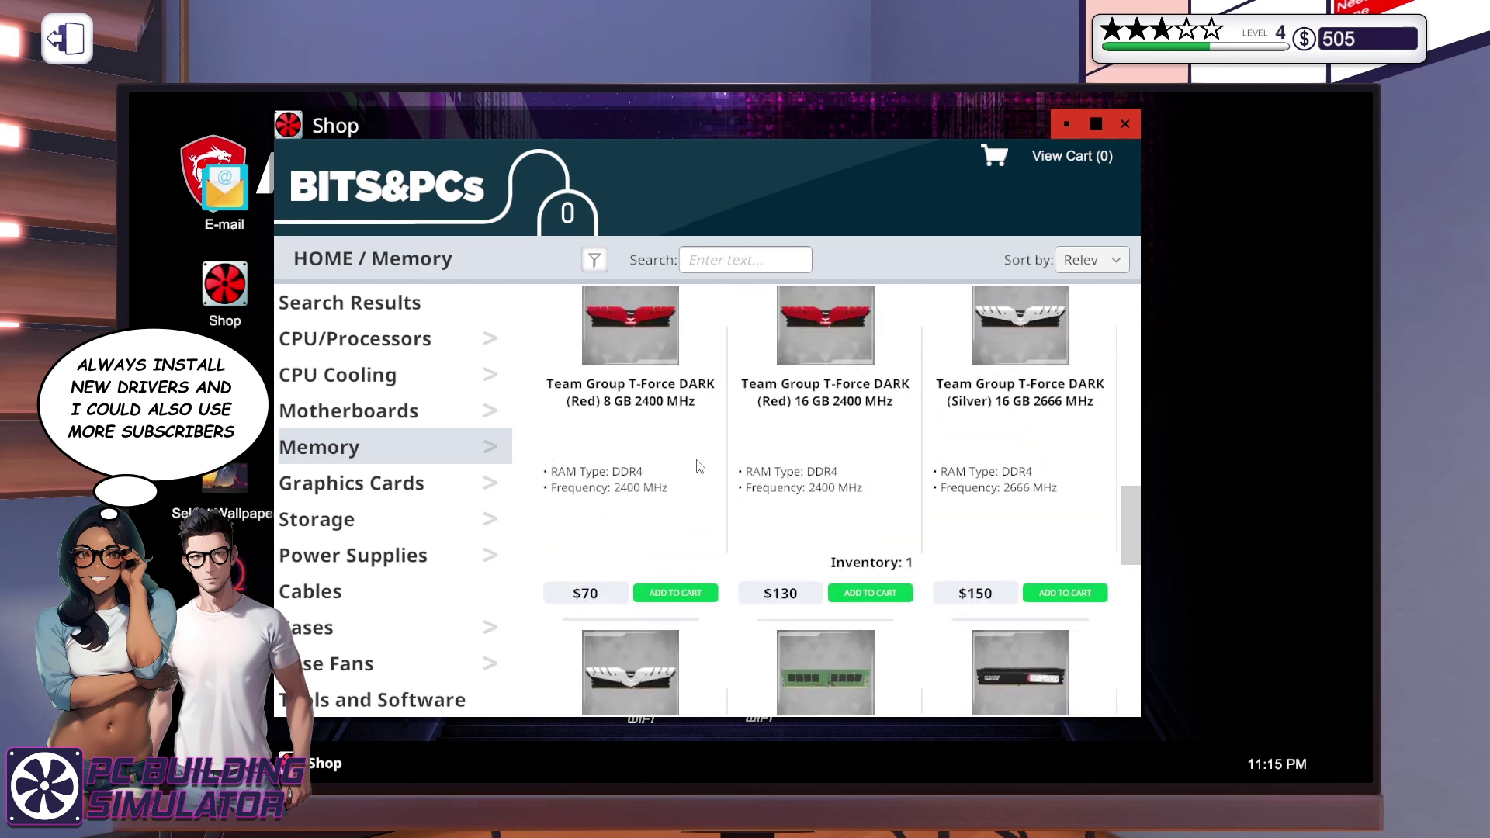
pyautogui.scroll(1, 700, 466)
pyautogui.scroll(2, 699, 466)
pyautogui.scroll(2, 696, 459)
pyautogui.scroll(1, 696, 459)
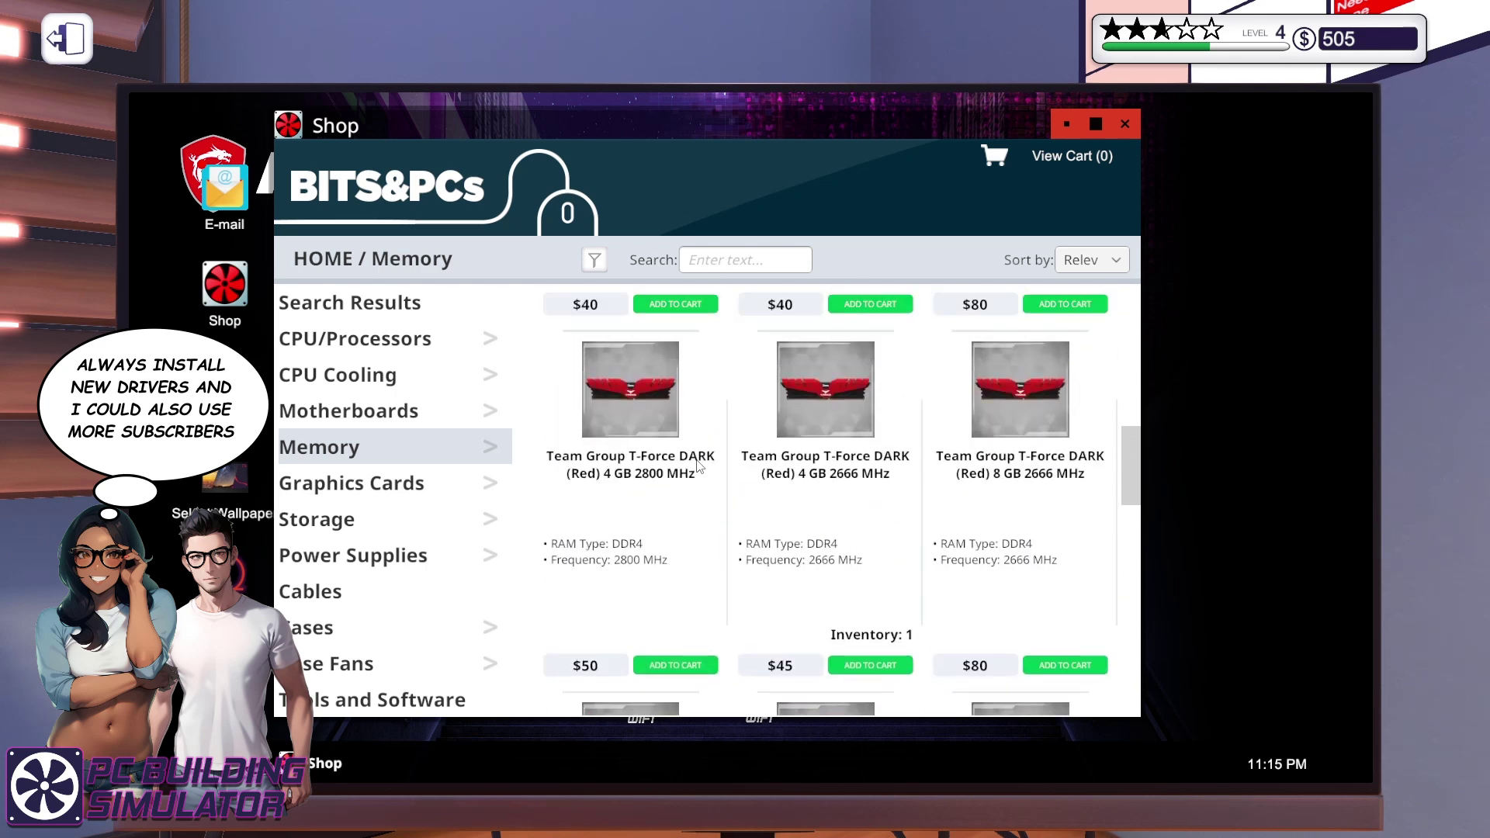
pyautogui.scroll(1, 697, 460)
pyautogui.scroll(1, 697, 460)
pyautogui.scroll(2, 699, 466)
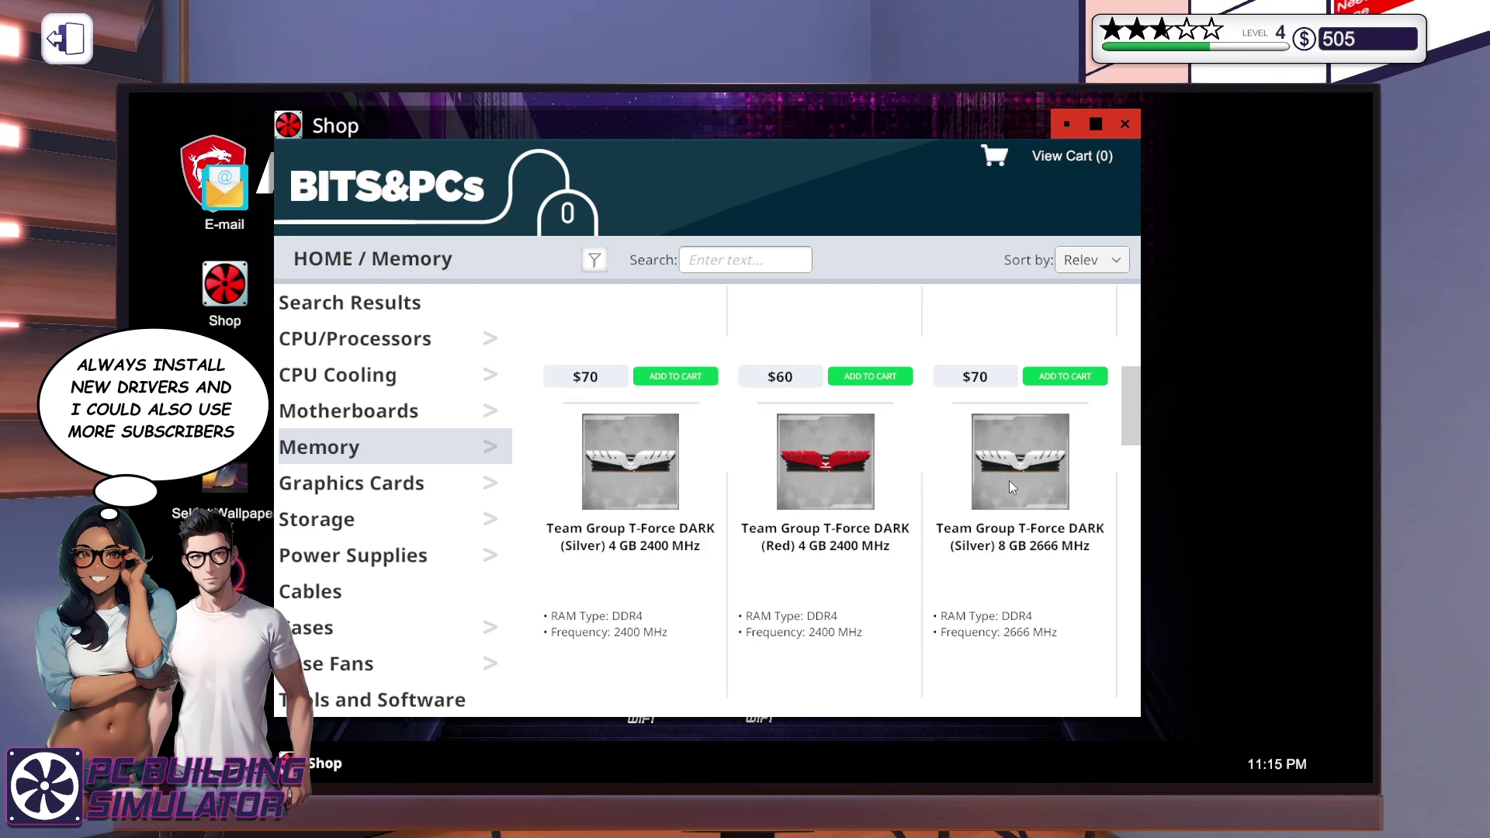
pyautogui.scroll(-2, 1010, 481)
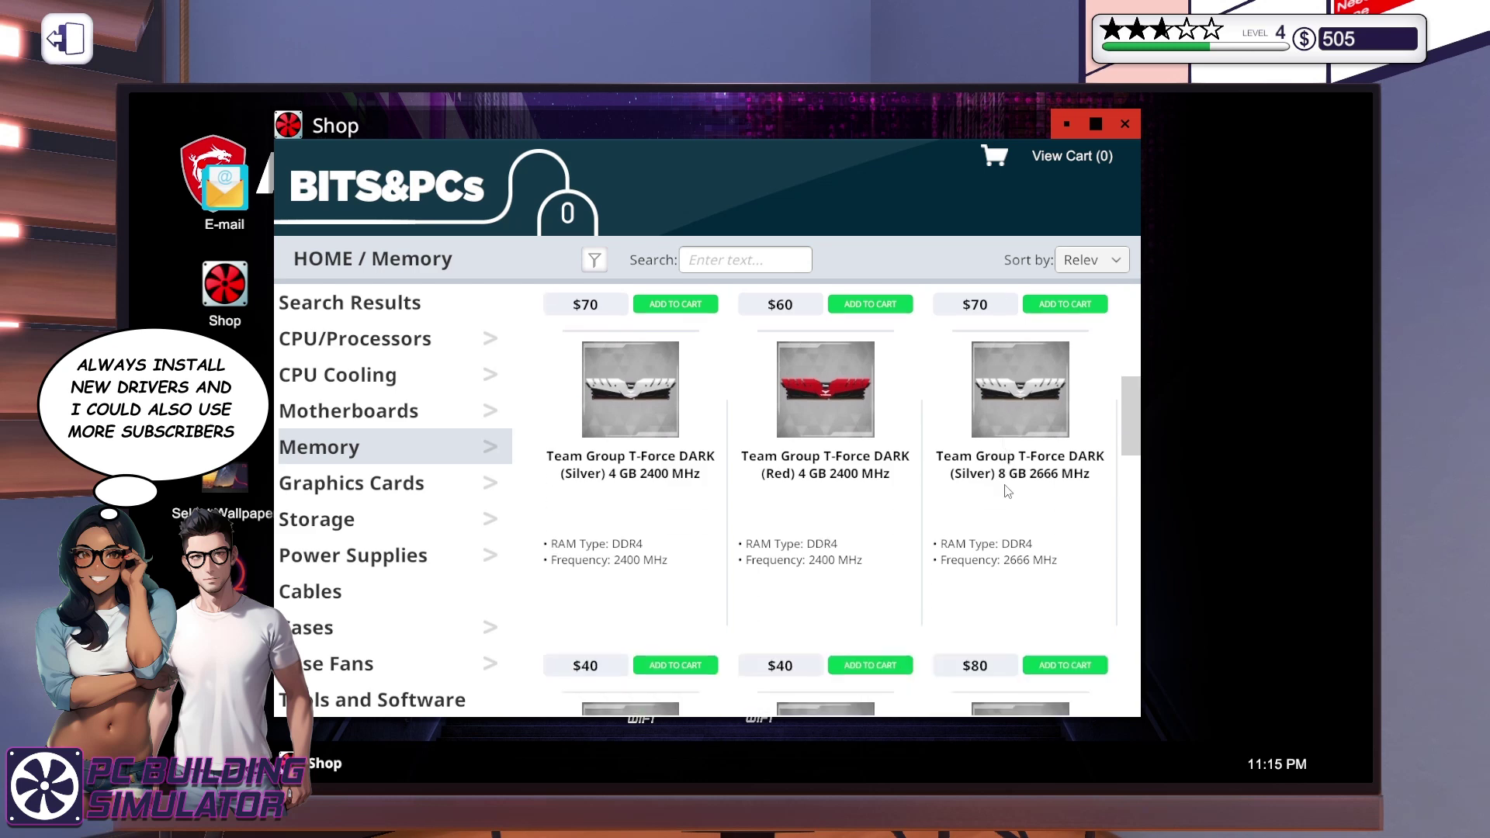
pyautogui.scroll(-2, 1010, 480)
pyautogui.scroll(-1, 1010, 482)
pyautogui.scroll(-1, 698, 559)
pyautogui.scroll(-2, 605, 576)
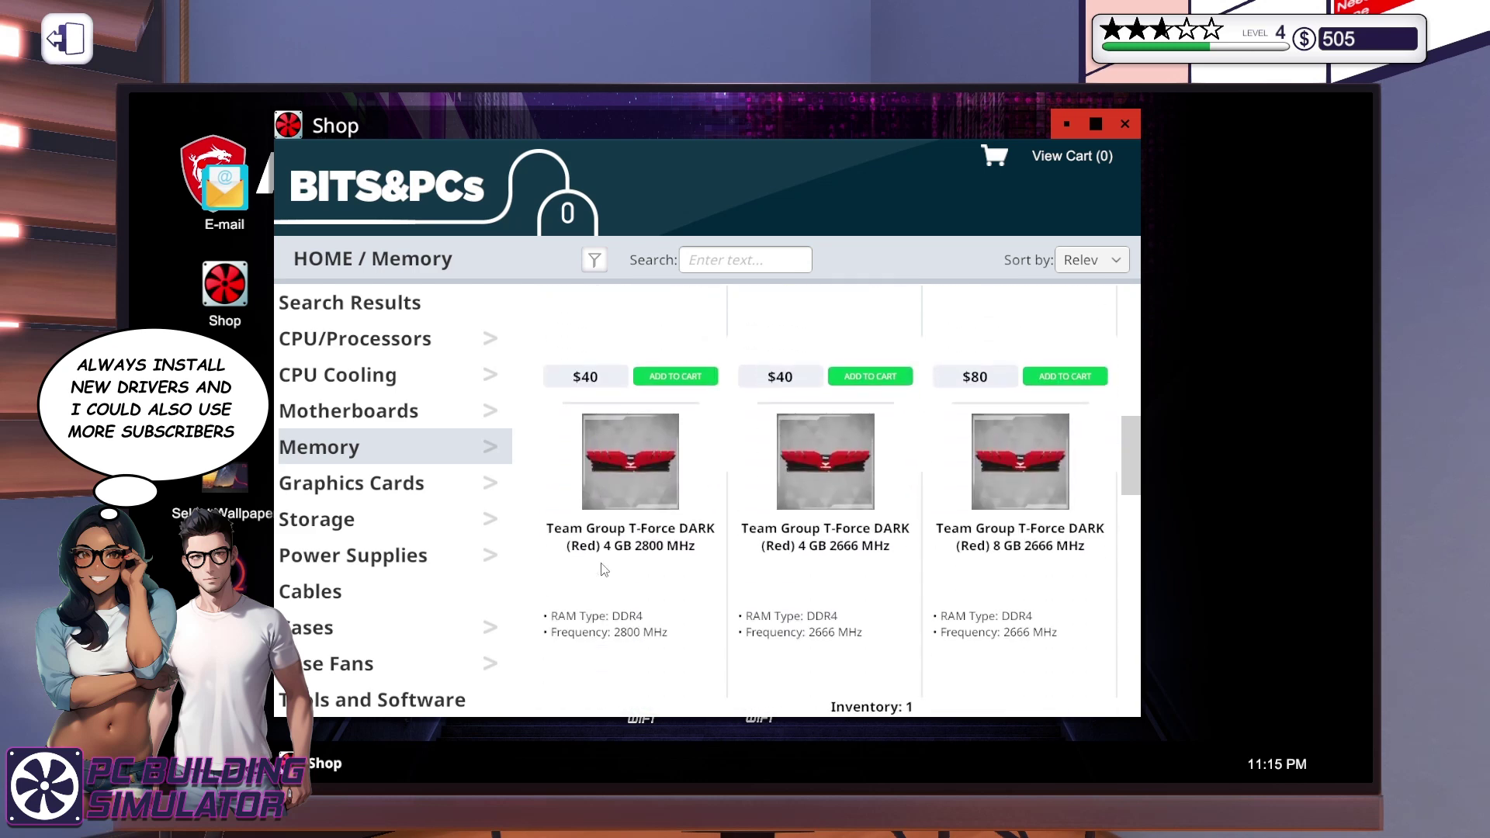
pyautogui.scroll(-2, 605, 576)
pyautogui.scroll(-1, 606, 571)
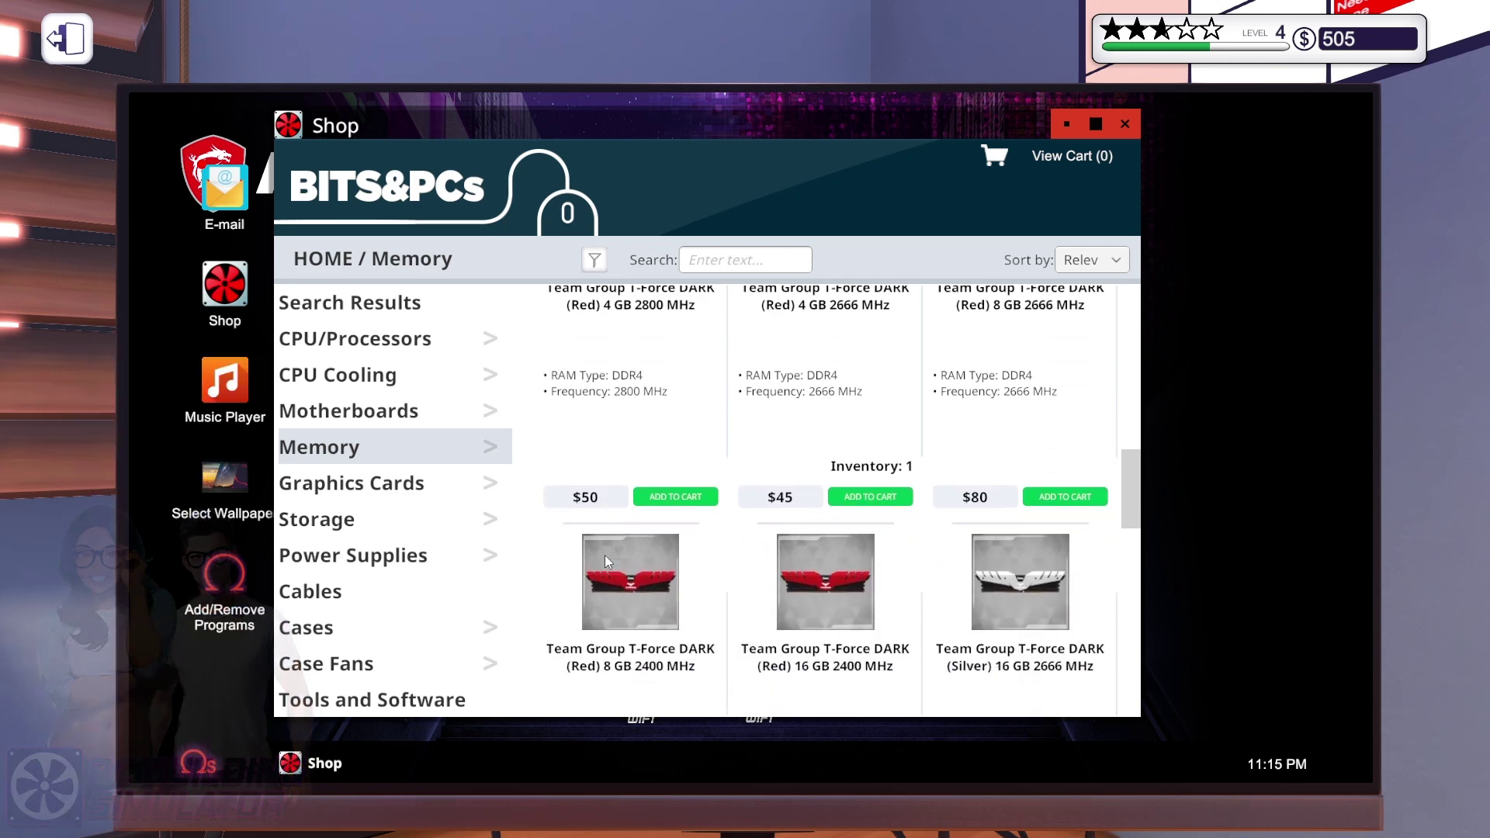
pyautogui.scroll(-1, 604, 560)
pyautogui.scroll(-1, 605, 561)
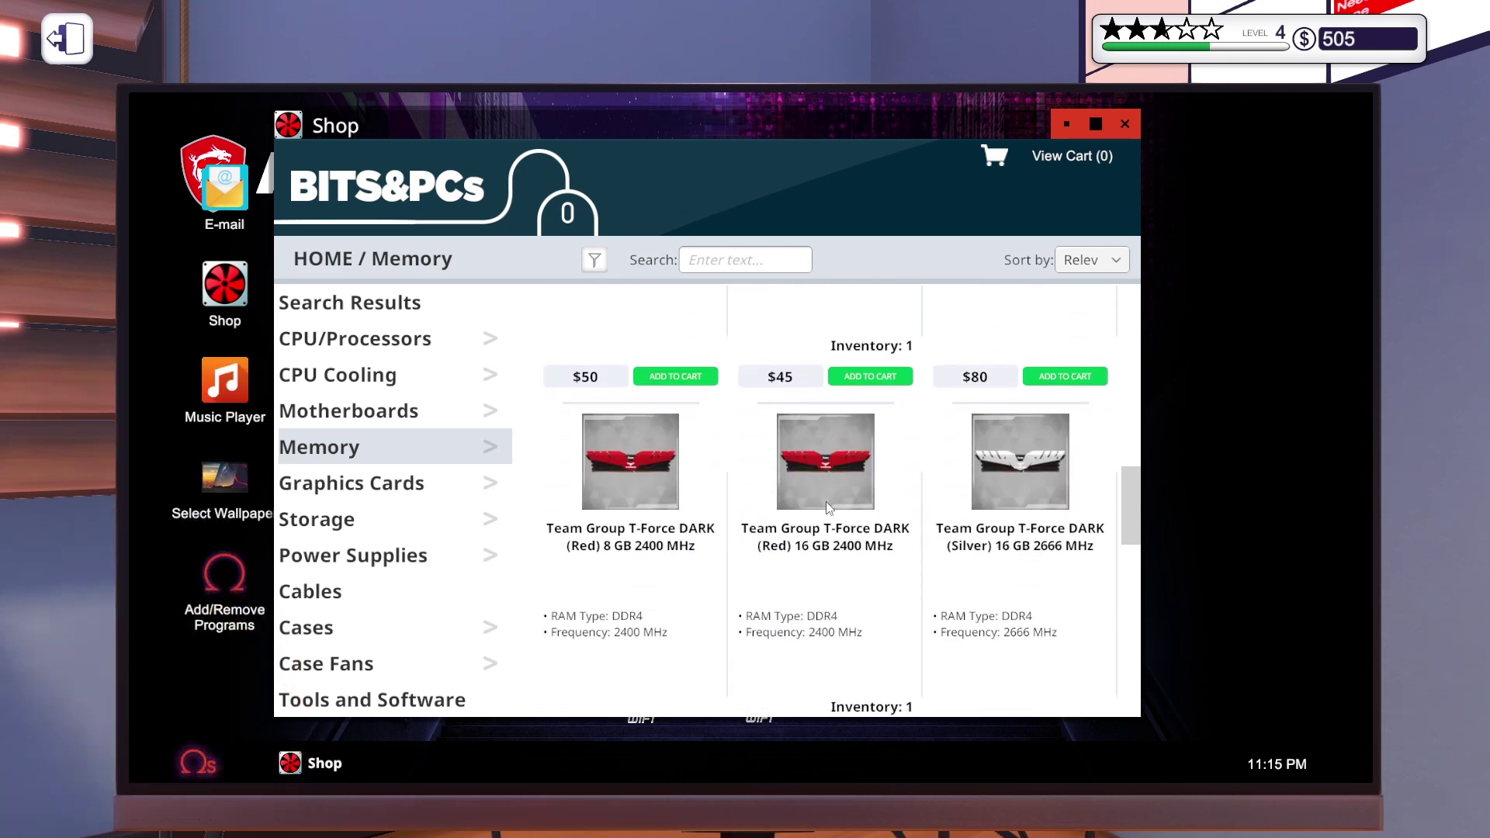
pyautogui.scroll(-2, 833, 488)
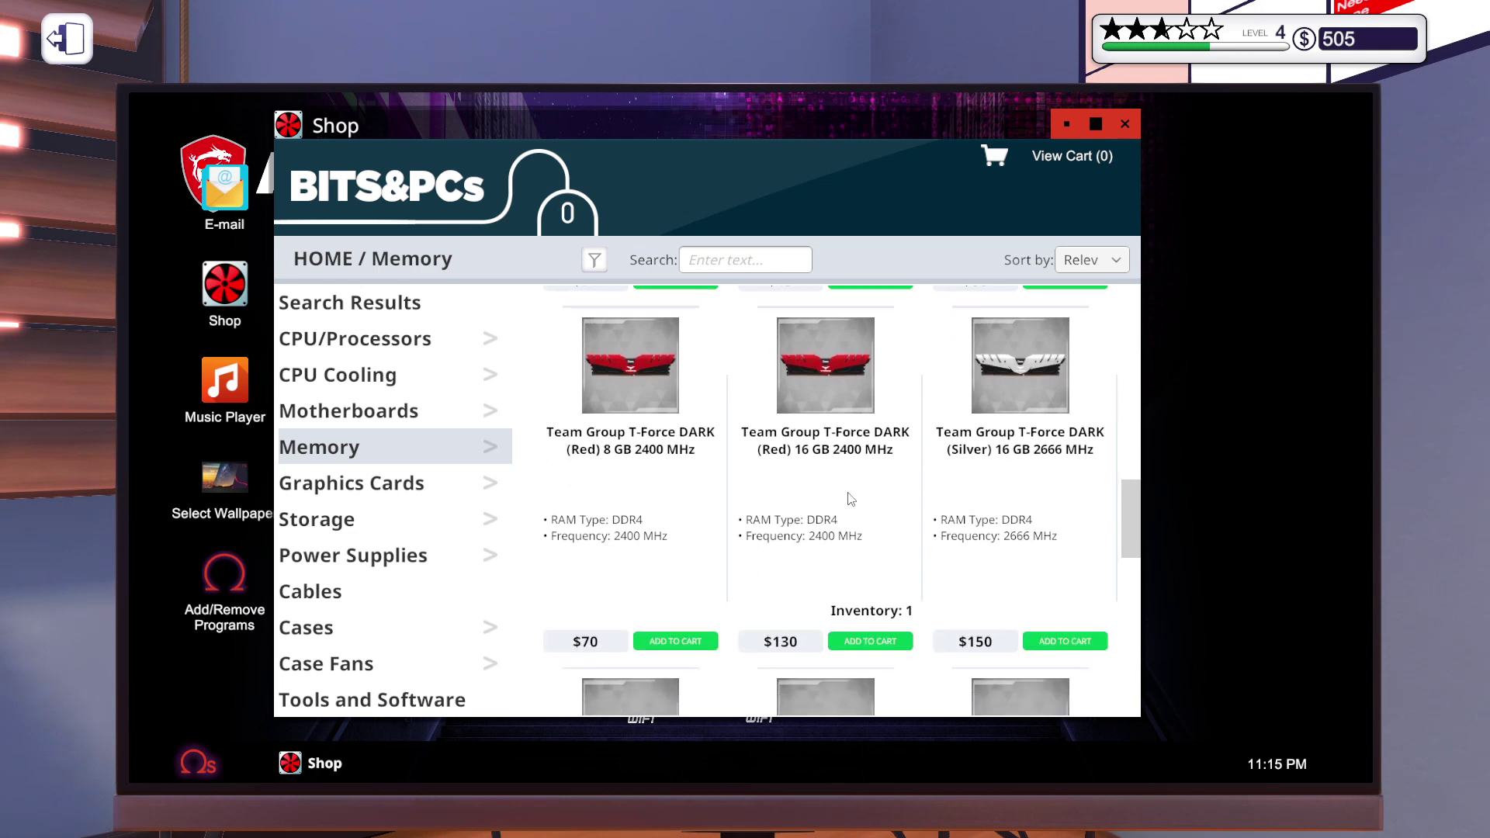
pyautogui.scroll(-2, 833, 488)
pyautogui.scroll(-1, 833, 496)
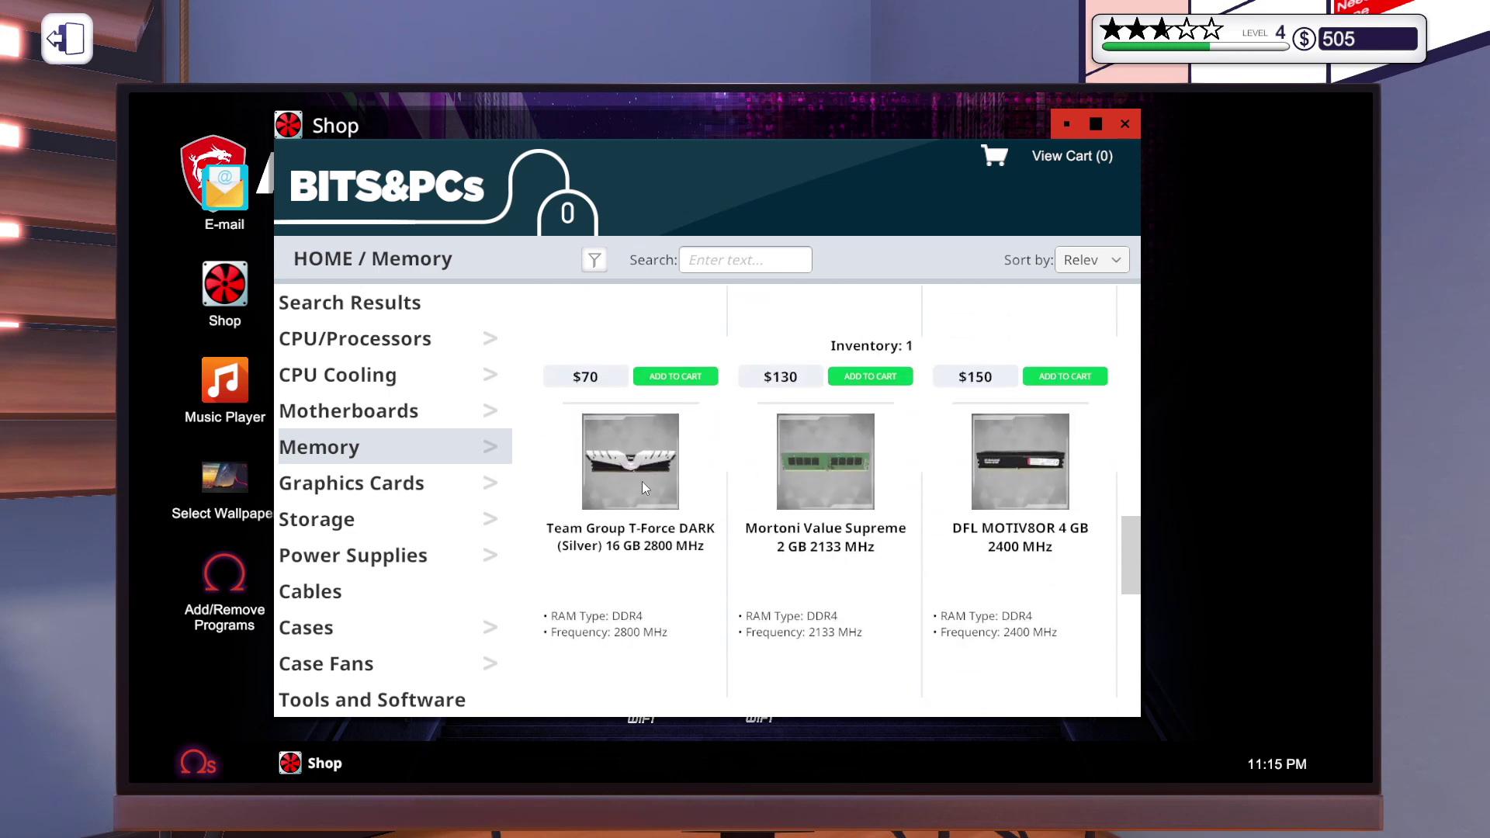
pyautogui.scroll(3, 642, 481)
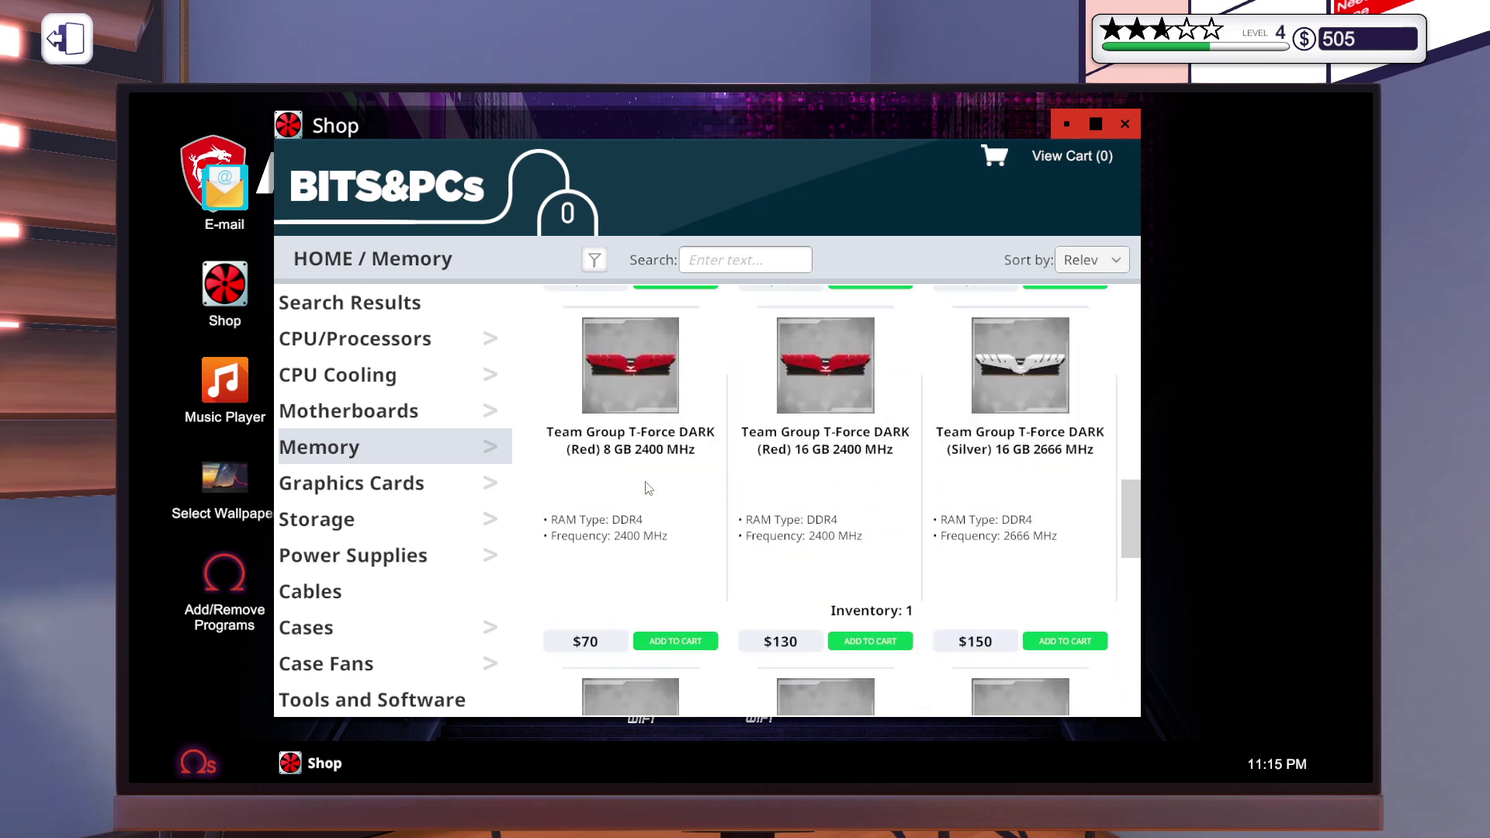
pyautogui.press('Escape')
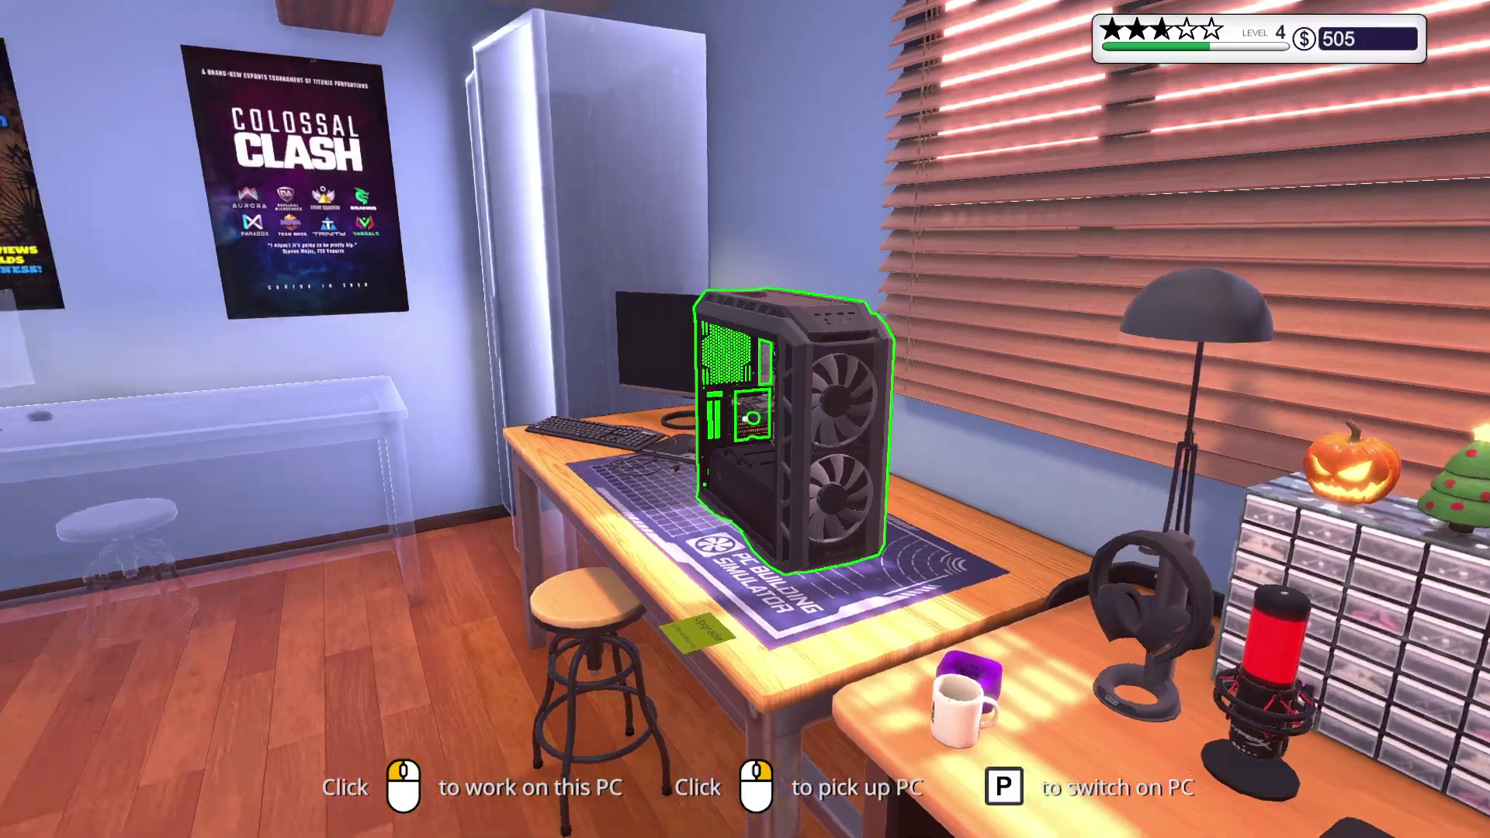
pyautogui.click(745, 419)
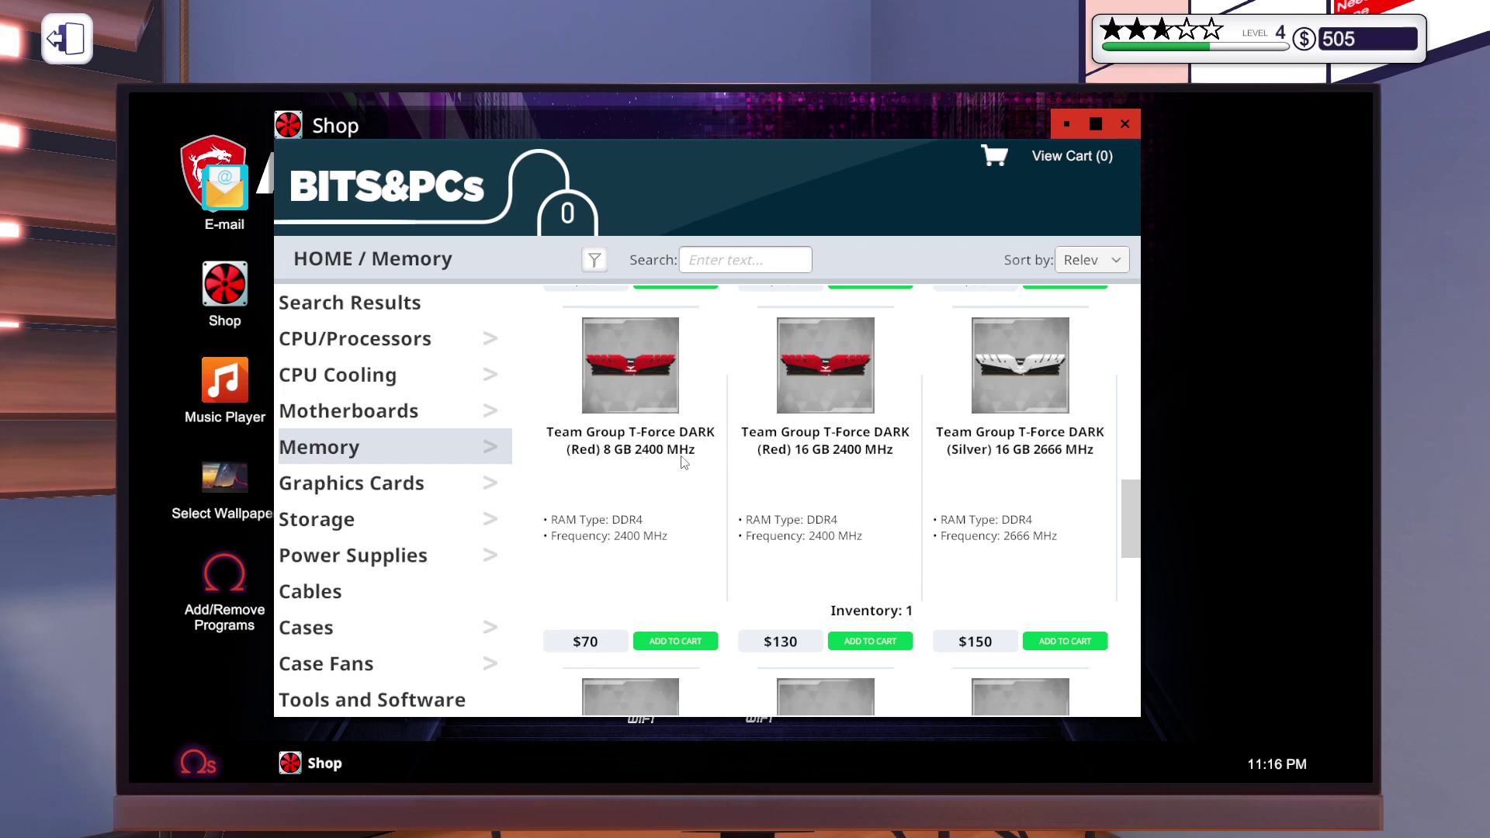
pyautogui.scroll(3, 1024, 467)
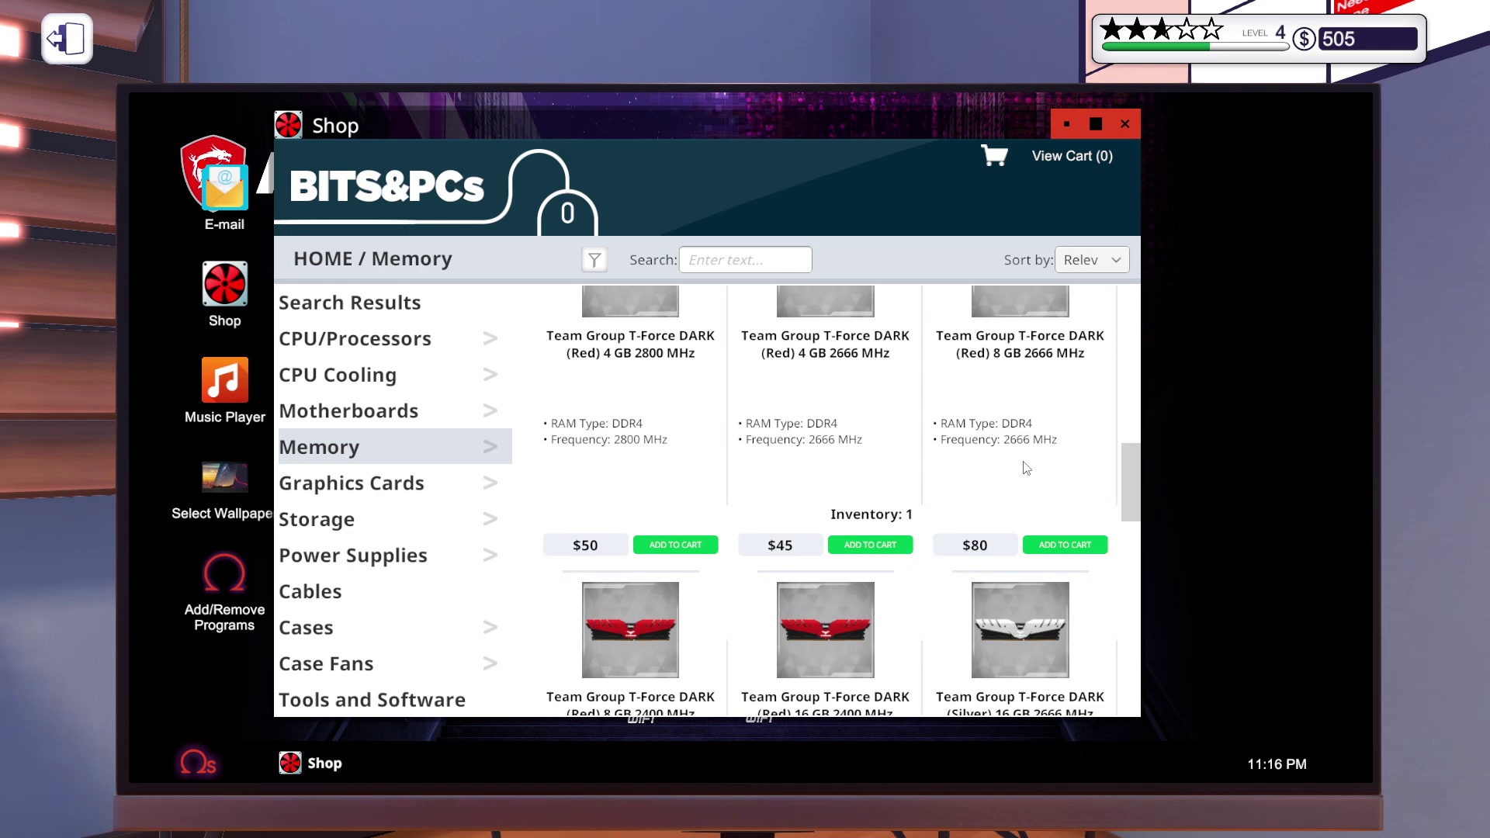
pyautogui.scroll(3, 1043, 361)
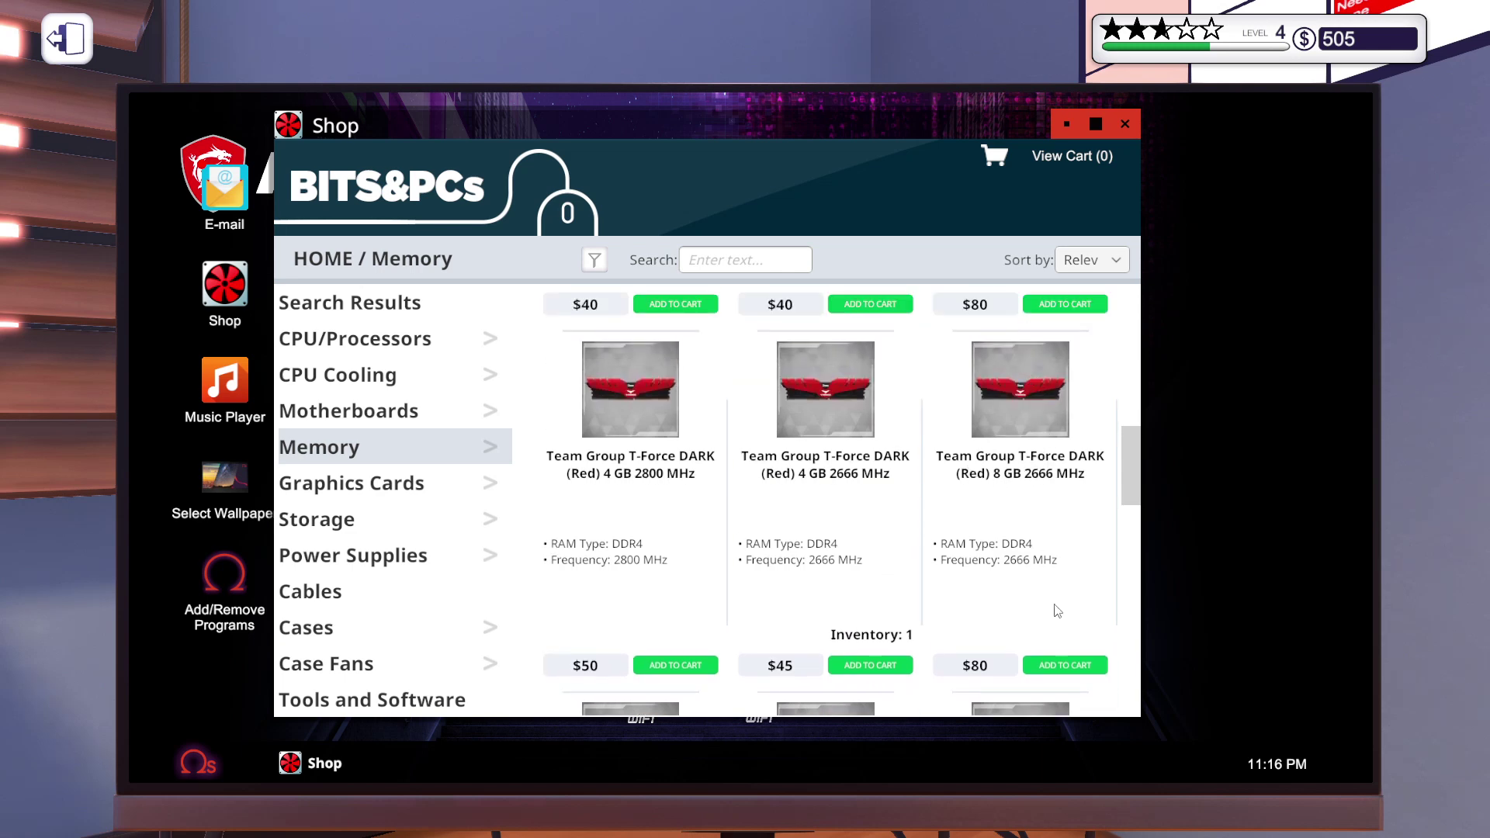
pyautogui.click(1063, 666)
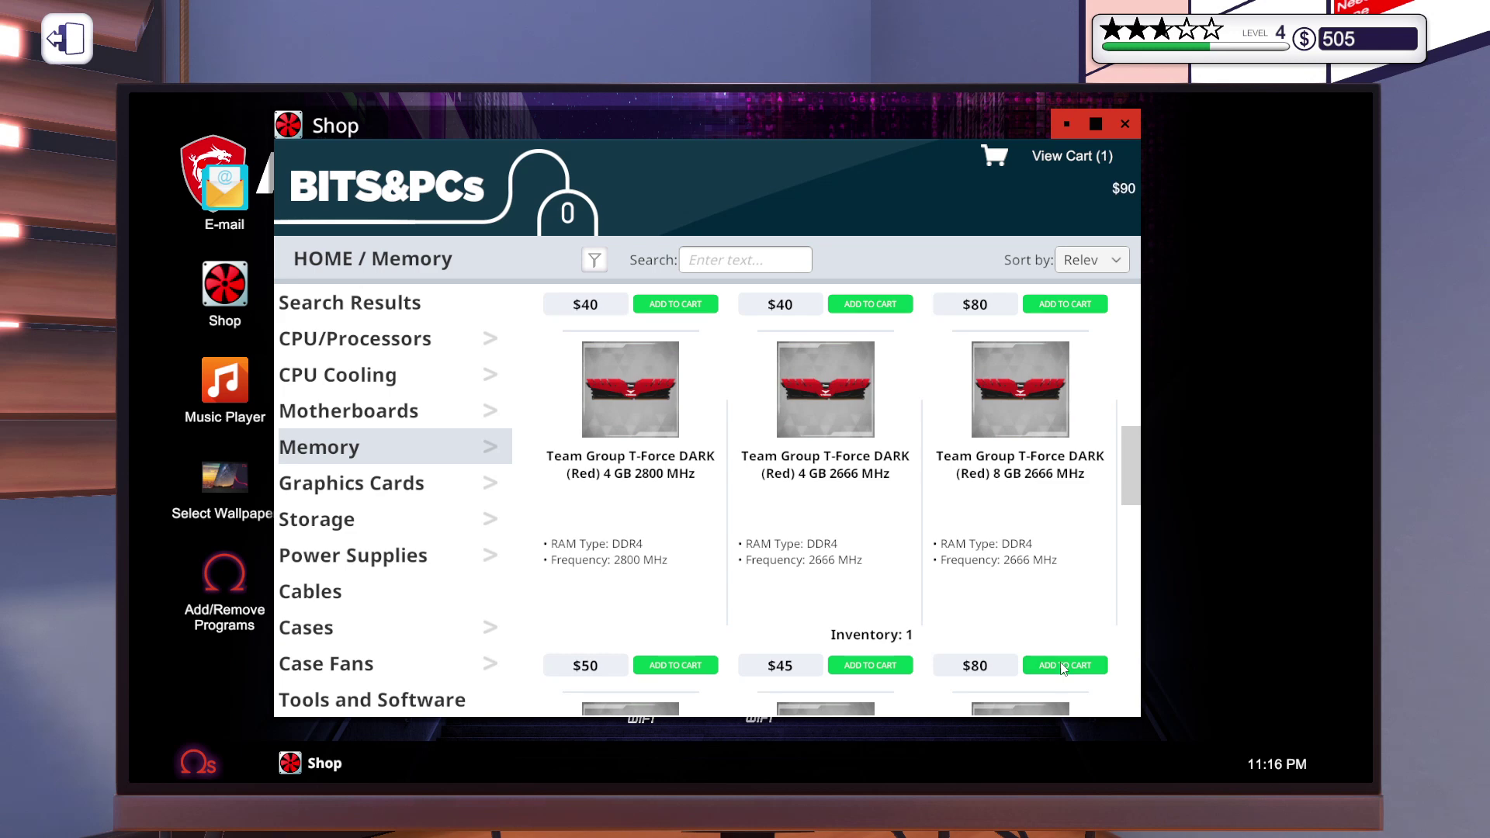
pyautogui.click(1088, 166)
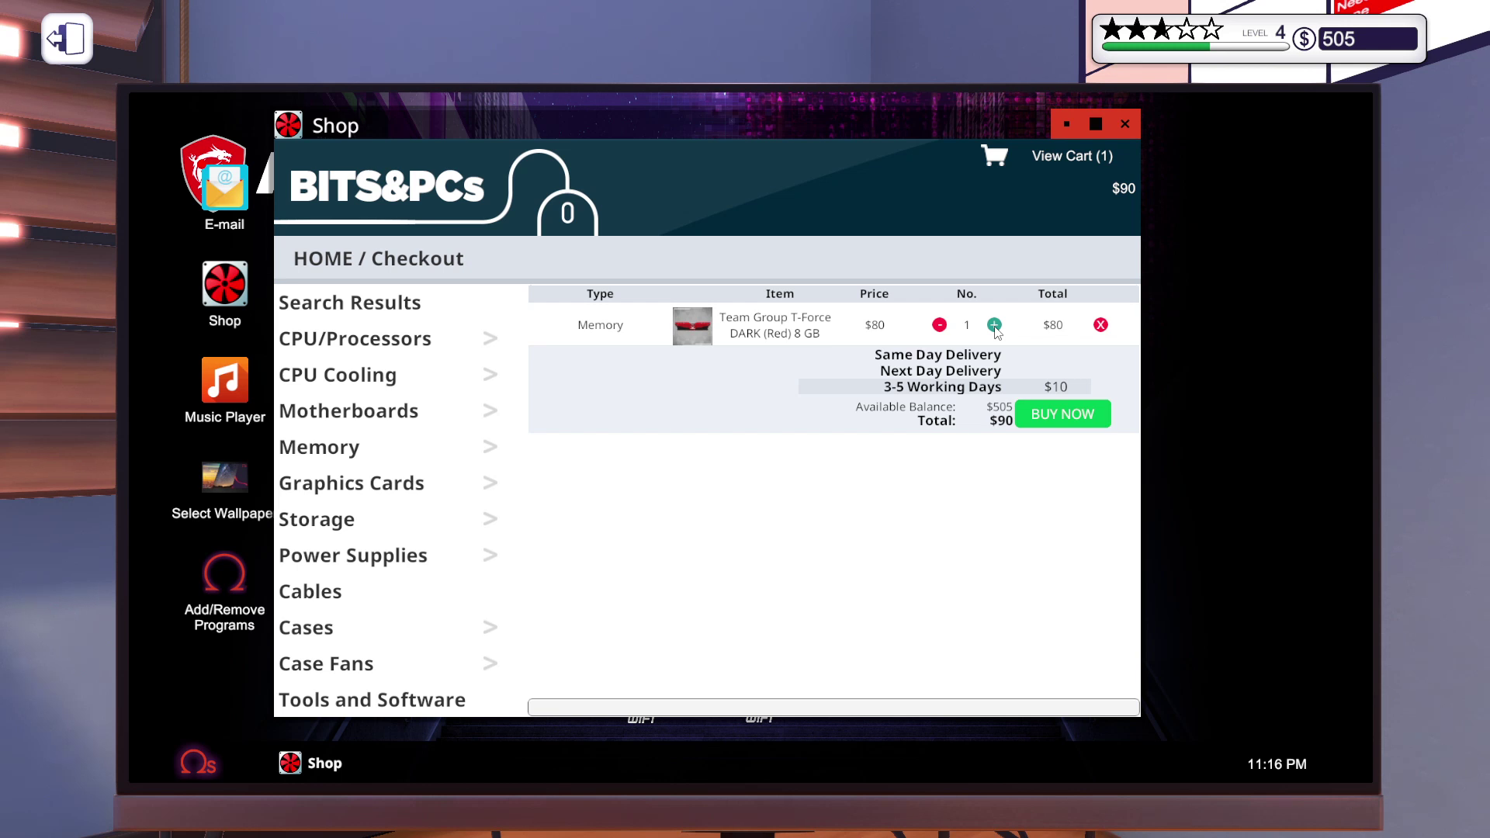
pyautogui.press('Escape')
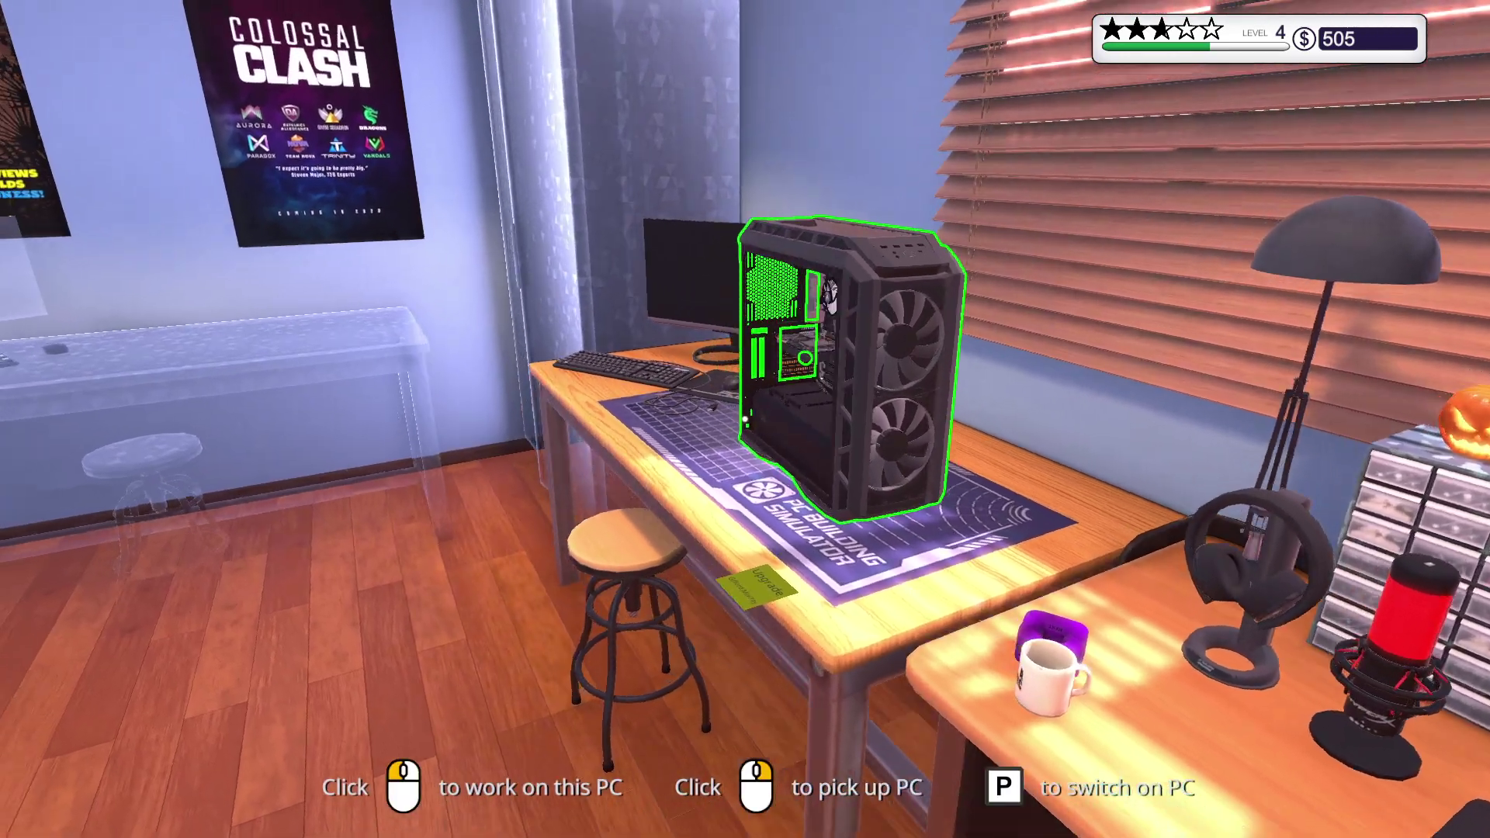
# - Swap Gifford Murray's old RAM stick for the T-Force DARK (Red) 16 GB module
pyautogui.click(746, 420)
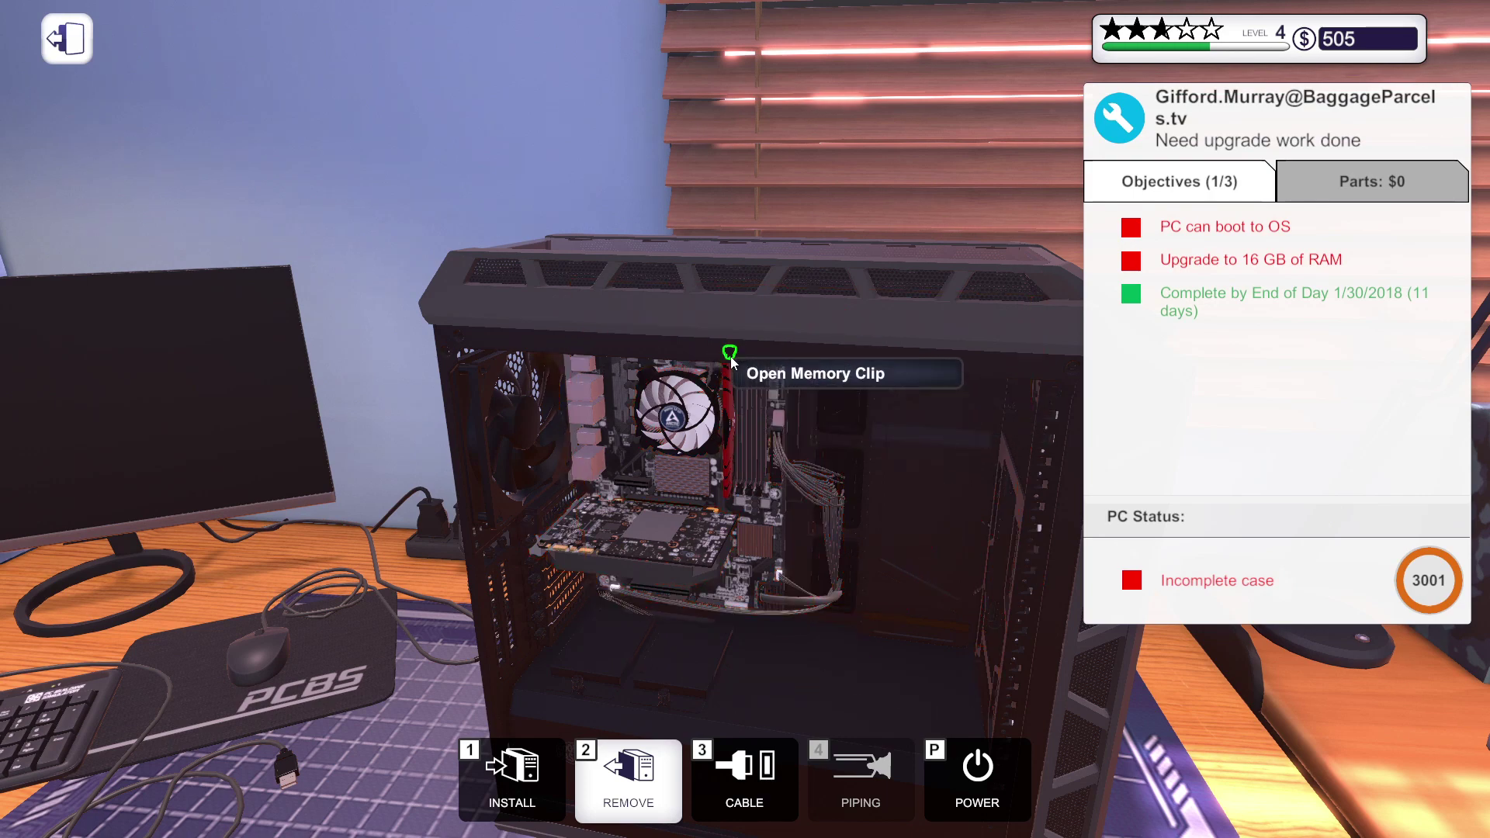
pyautogui.click(728, 474)
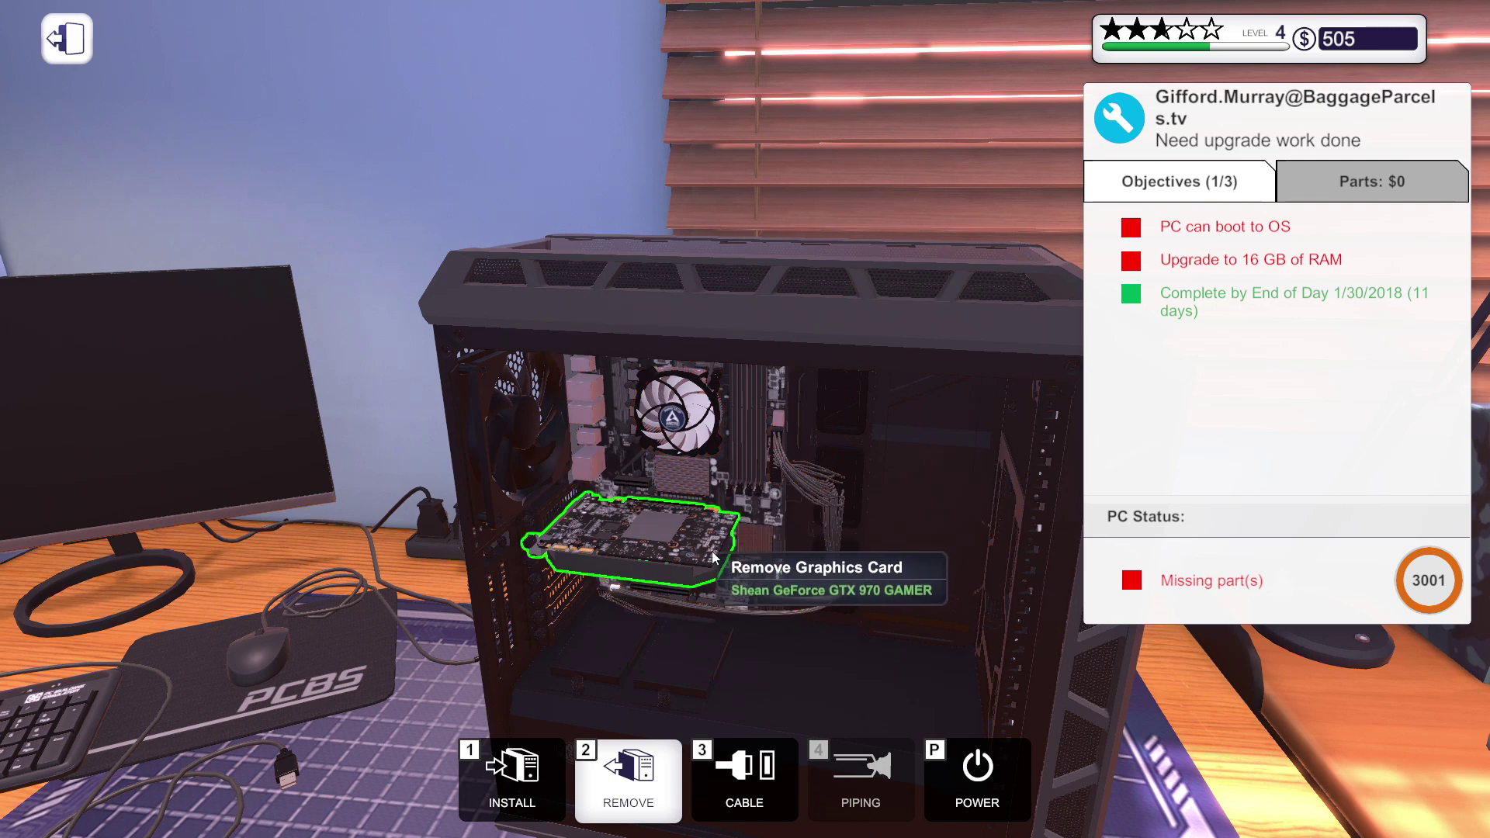
pyautogui.click(512, 776)
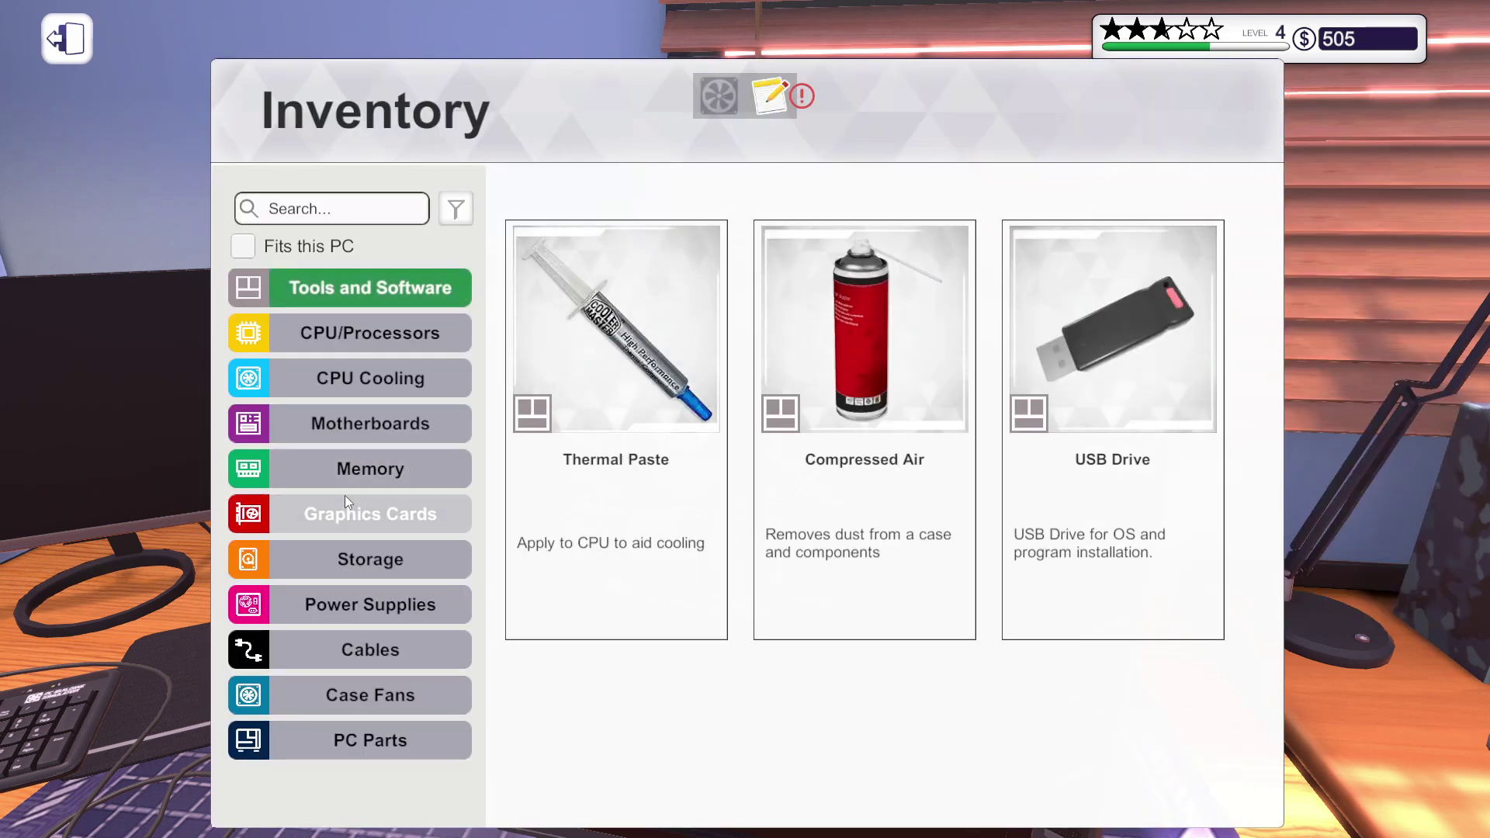
pyautogui.click(348, 466)
pyautogui.scroll(-3, 627, 492)
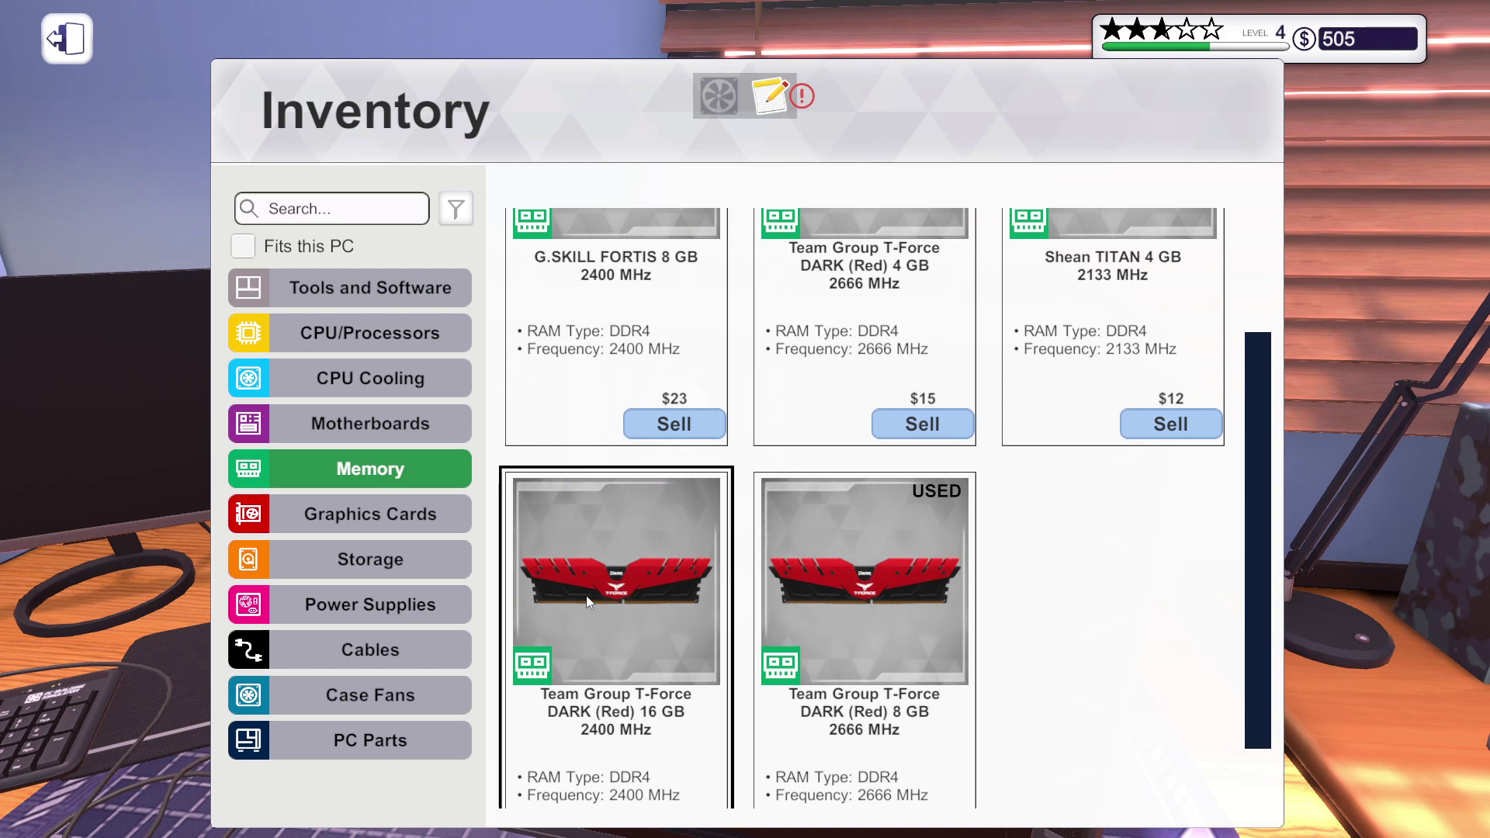
pyautogui.click(618, 591)
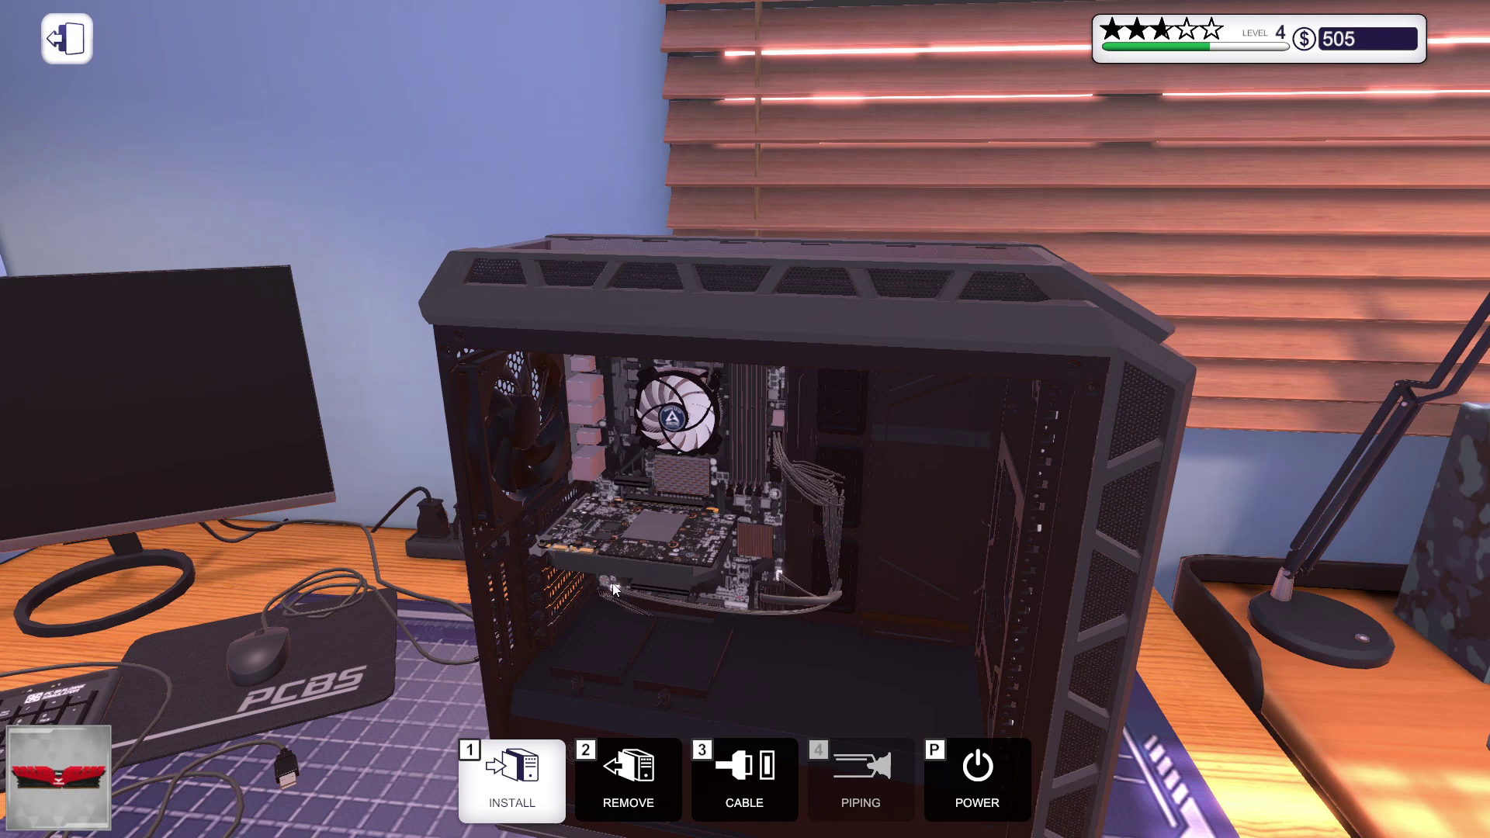
pyautogui.click(735, 444)
pyautogui.press('2')
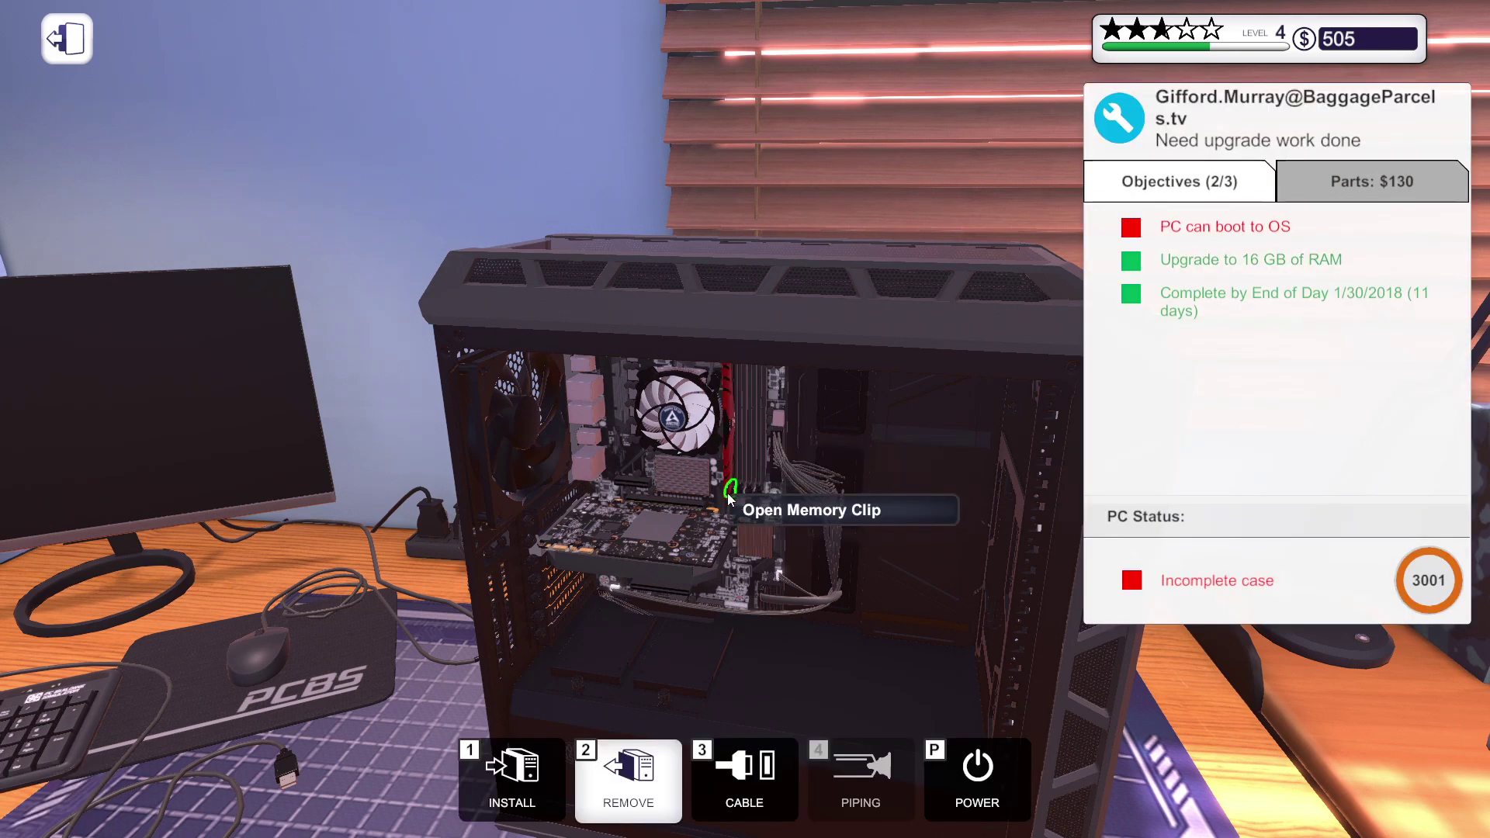
pyautogui.click(730, 499)
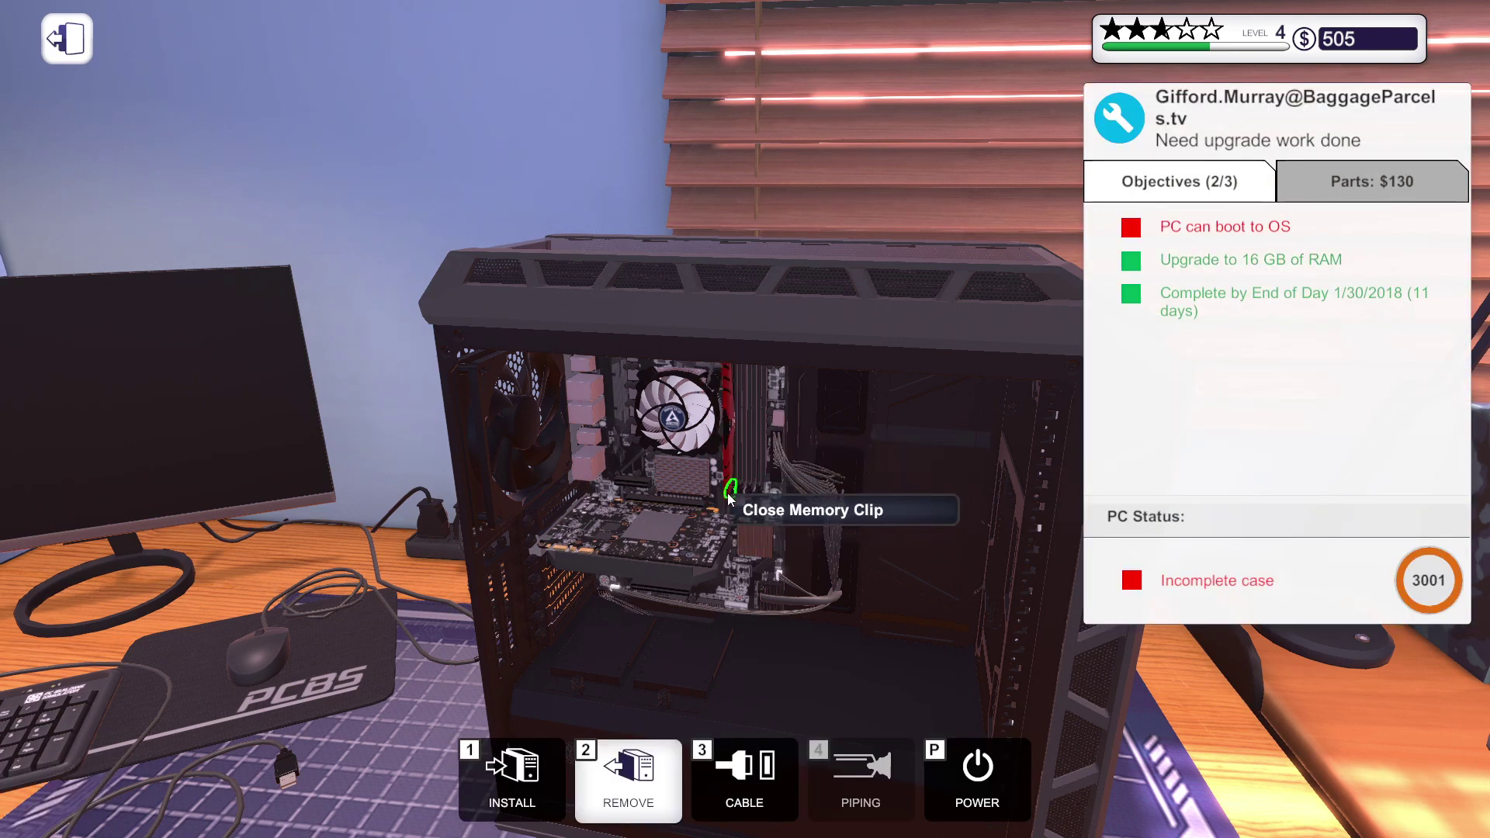
pyautogui.click(720, 349)
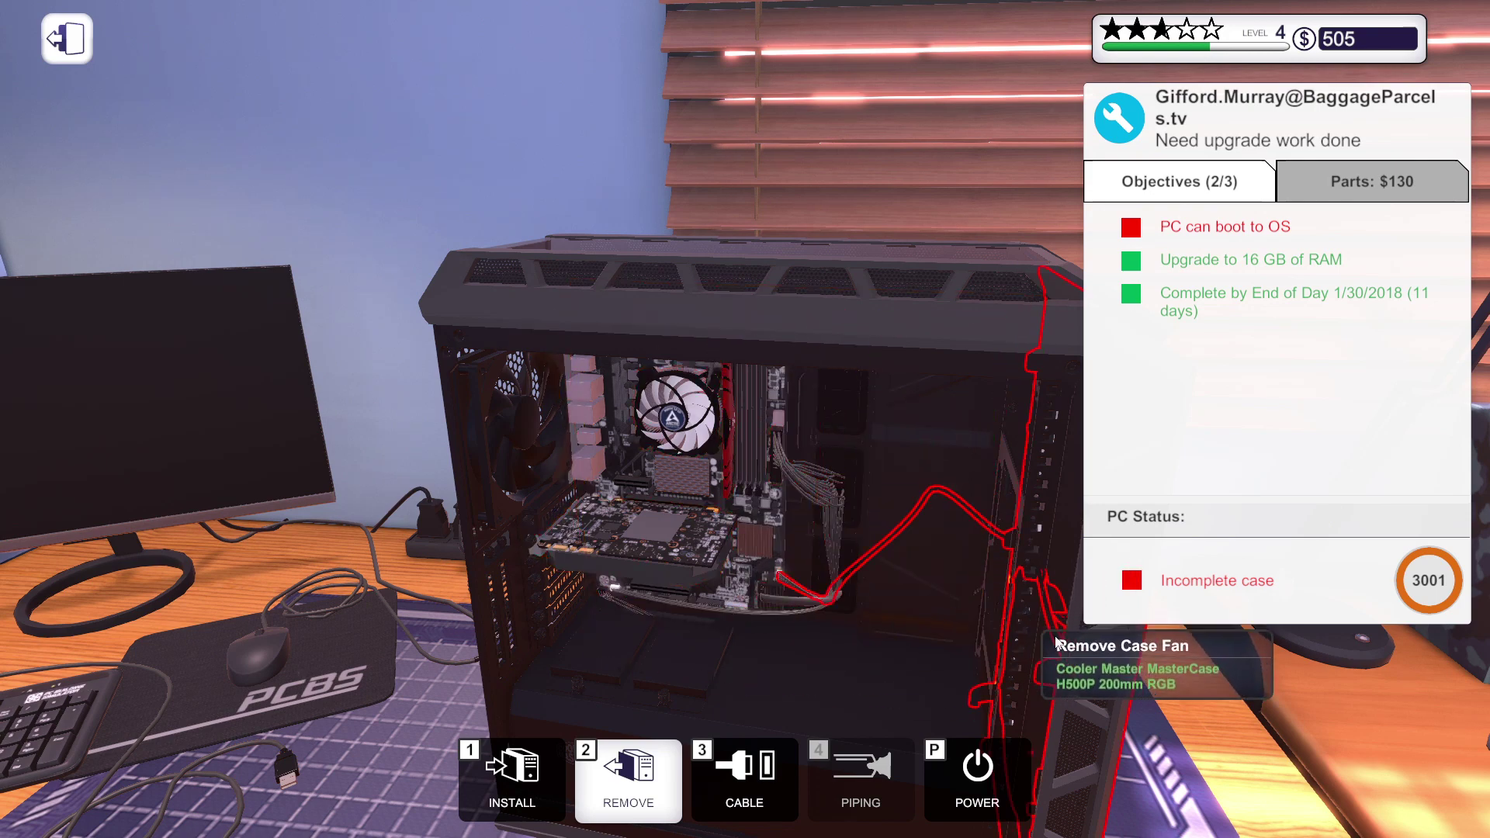
# - Fit the Side Panel from the PC Parts inventory onto Gifford Murray's case
pyautogui.click(665, 536)
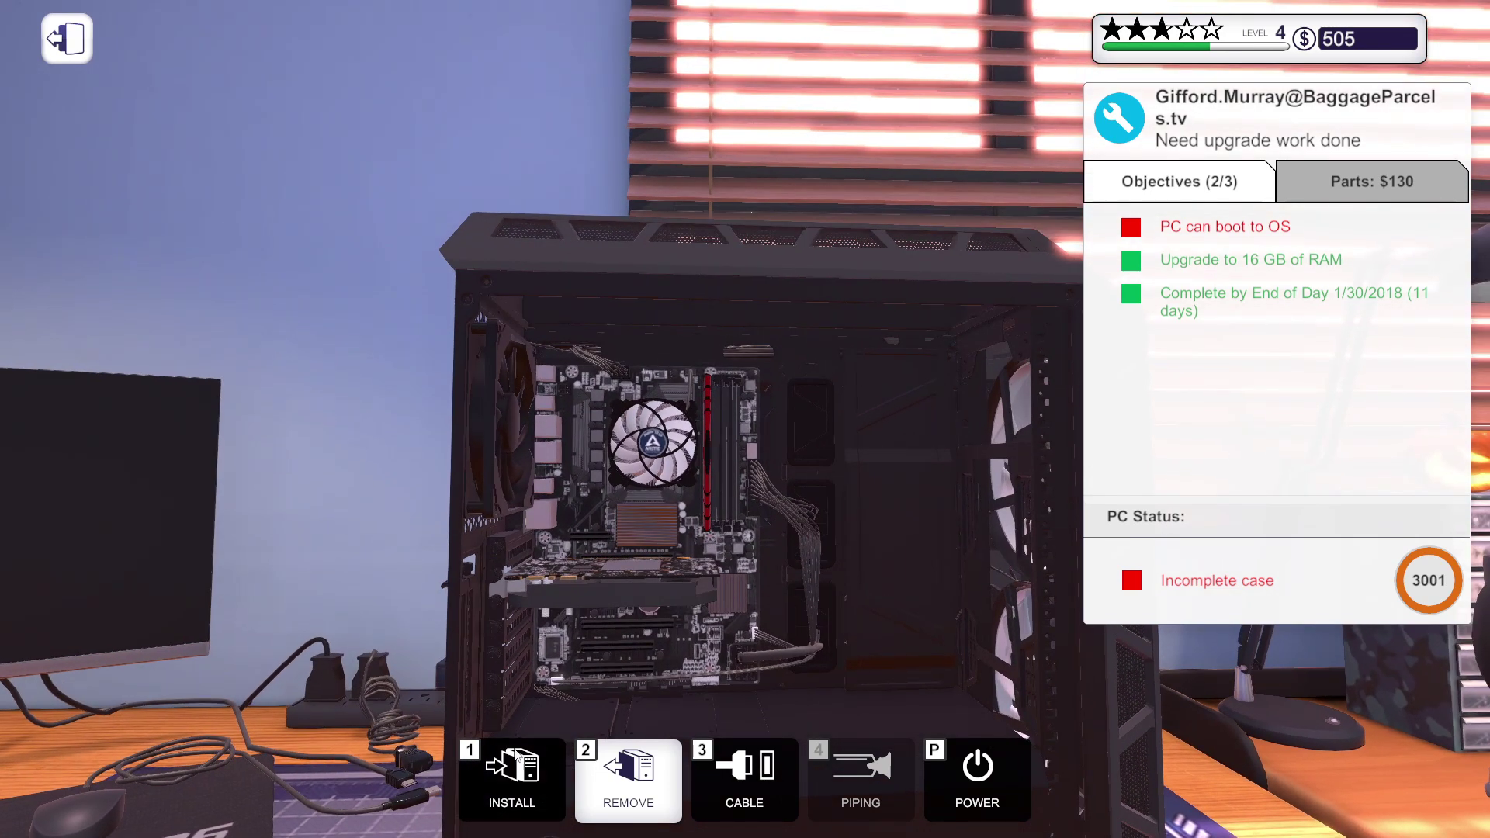
pyautogui.click(513, 775)
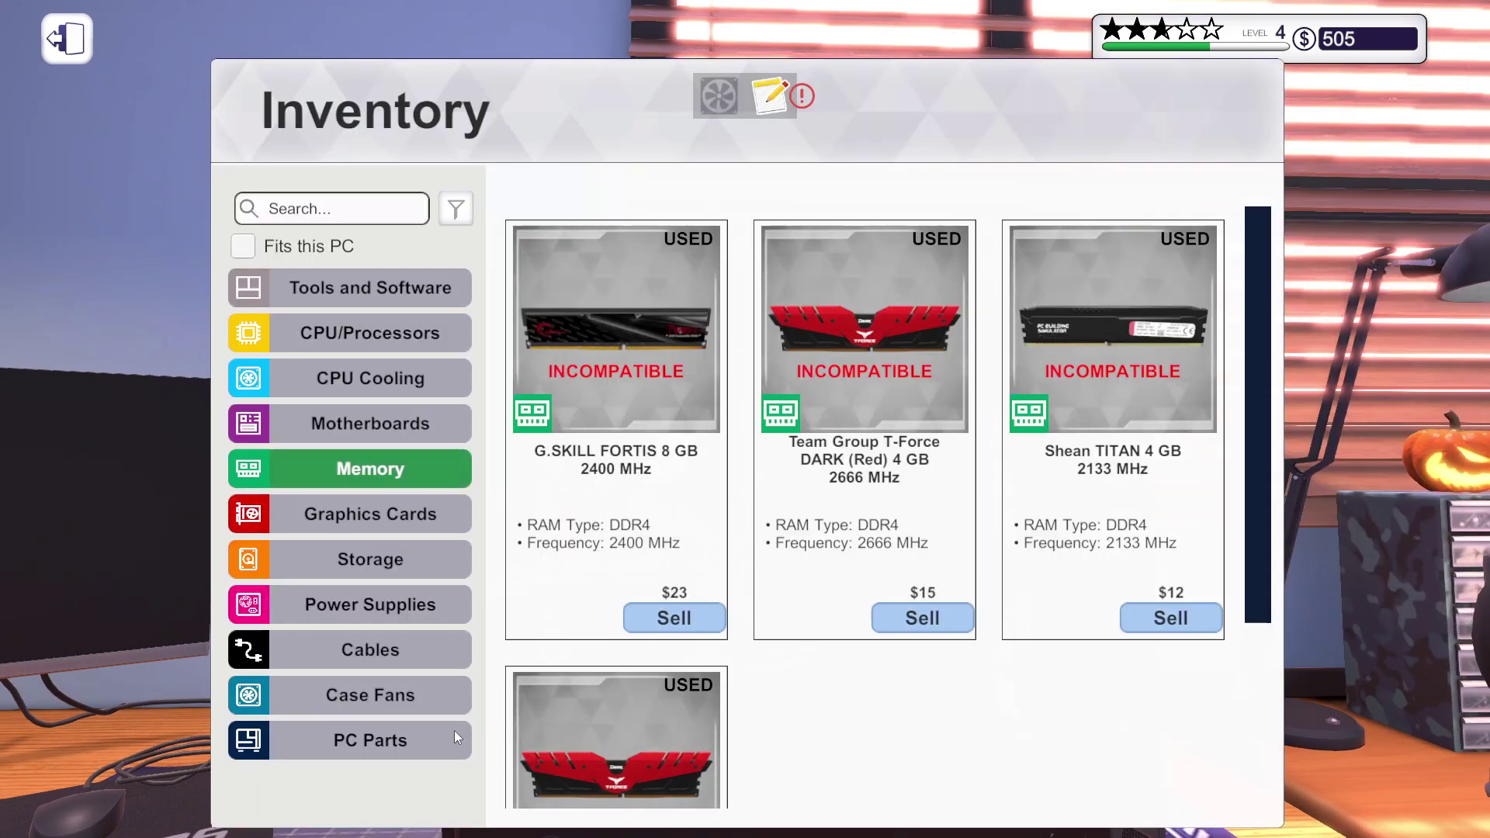
pyautogui.click(371, 742)
pyautogui.click(617, 431)
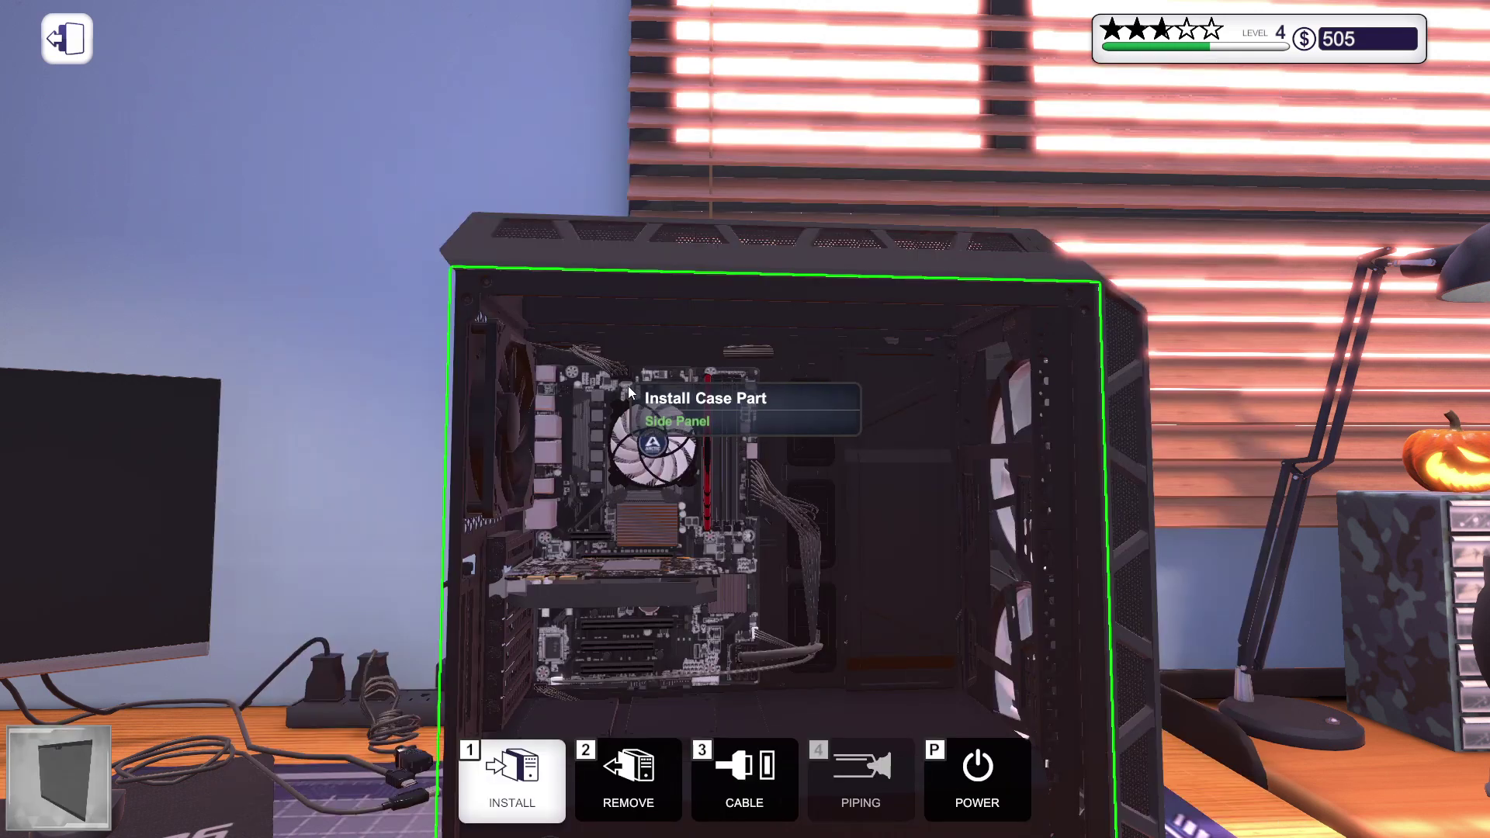
pyautogui.click(656, 555)
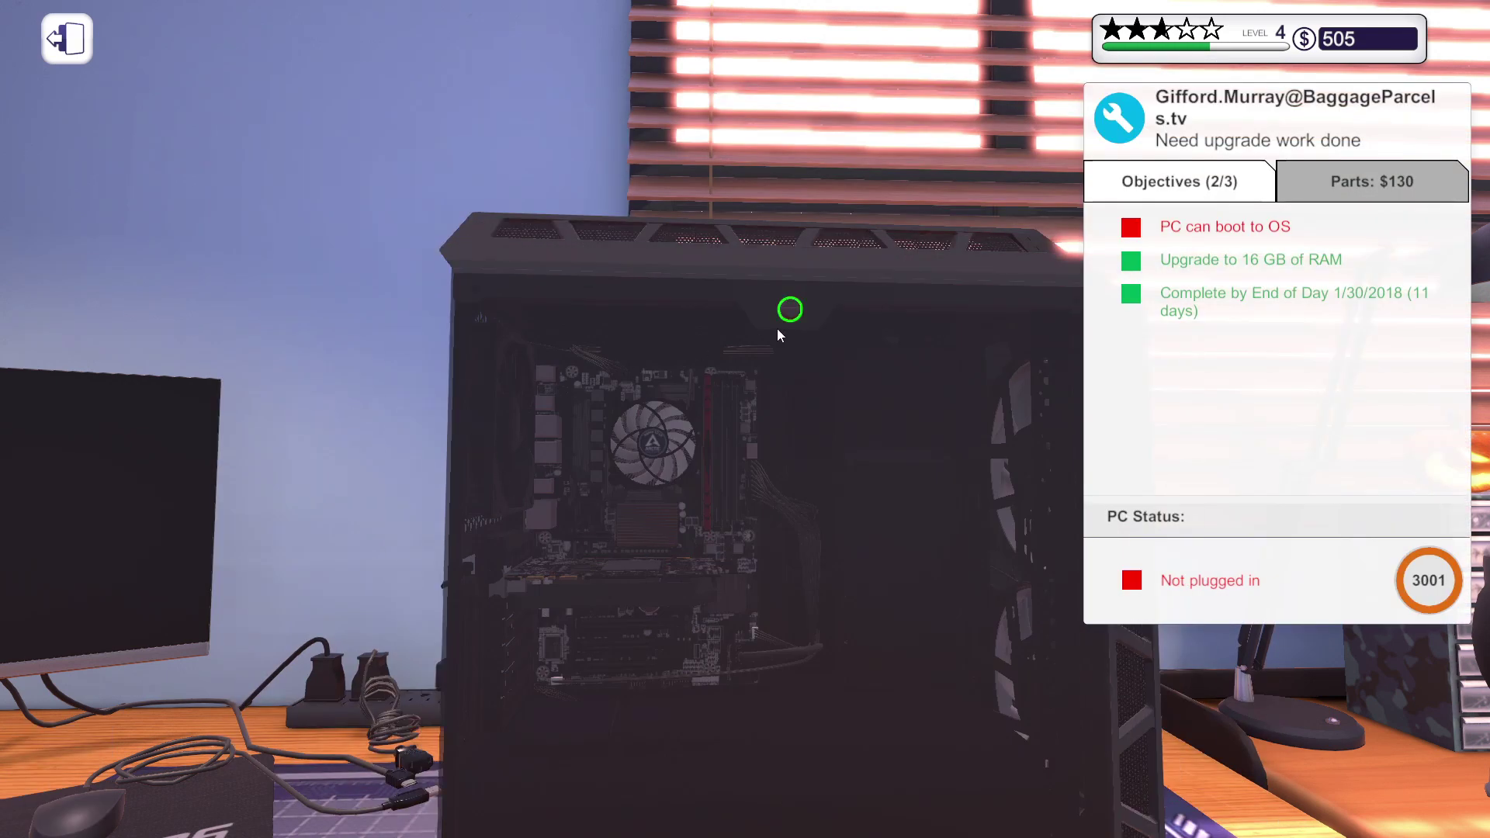
pyautogui.press('2')
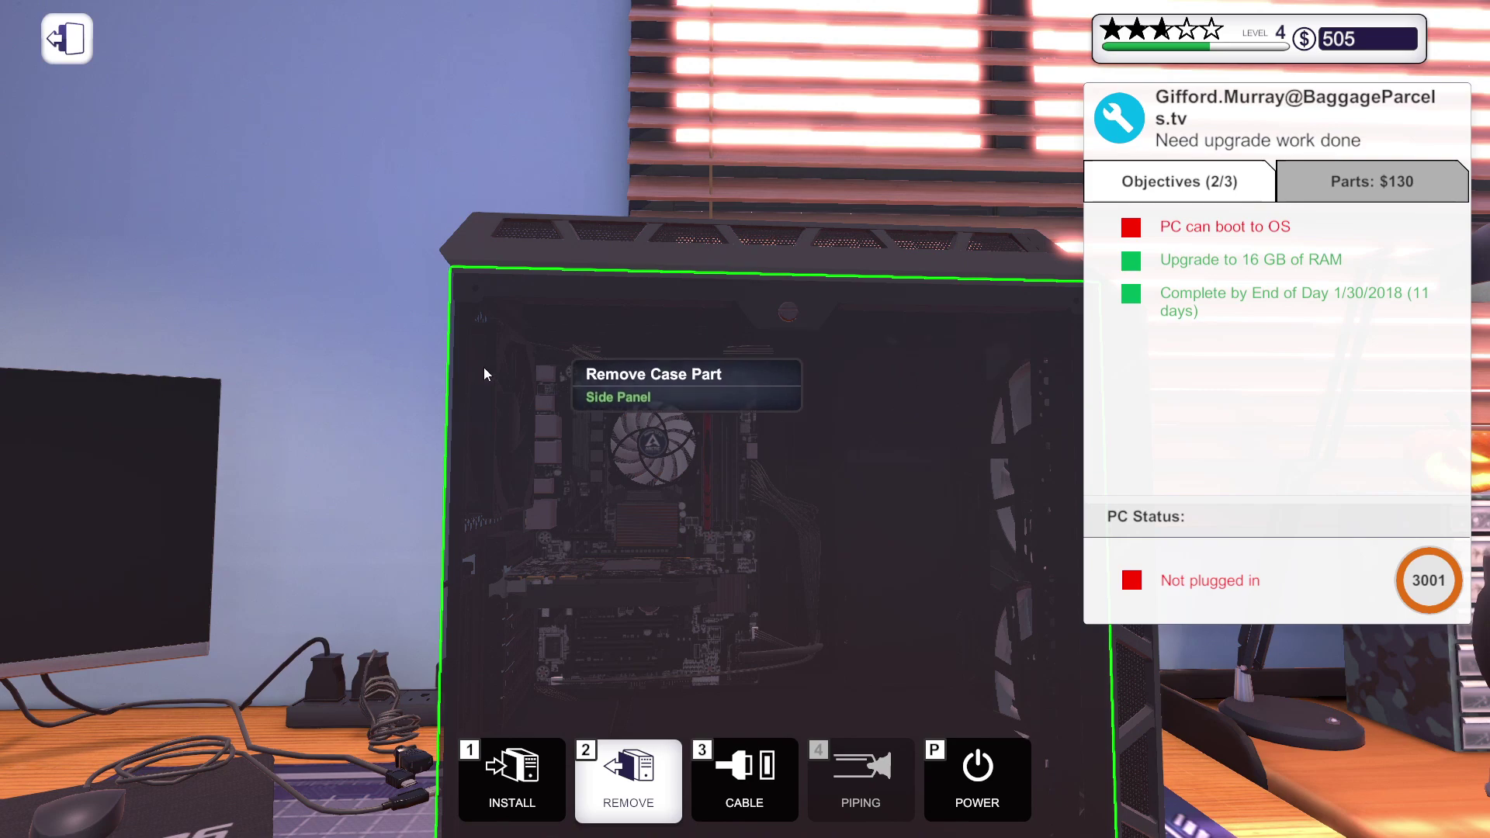
pyautogui.moveTo(791, 316)
pyautogui.mouseDown()
pyautogui.moveTo(357, 468)
pyautogui.moveTo(582, 350)
pyautogui.moveTo(343, 460)
pyautogui.mouseUp()
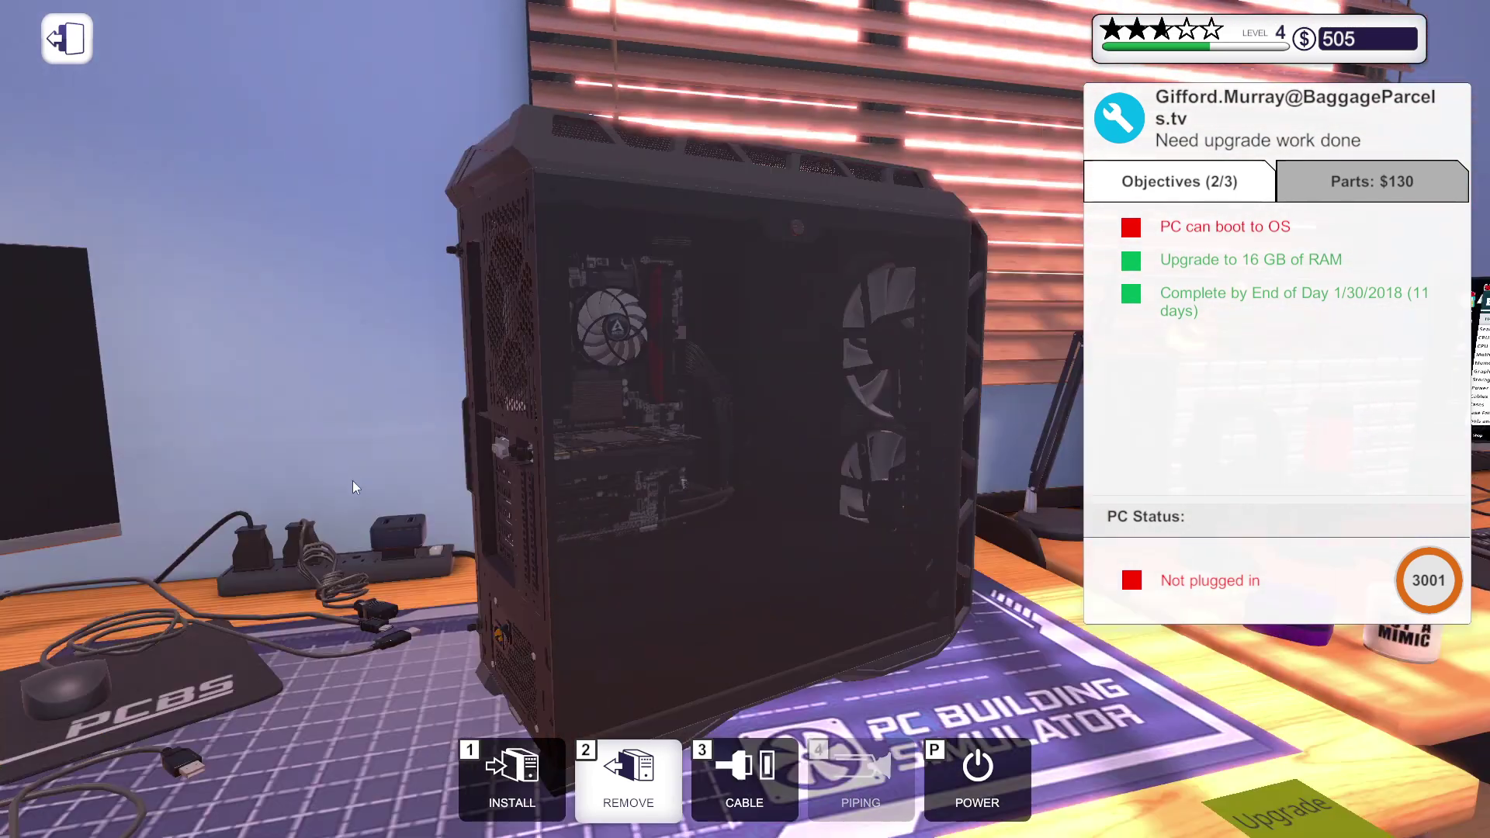
# - Connect the display and power cables to the case's rear ports and power supply
pyautogui.press('3')
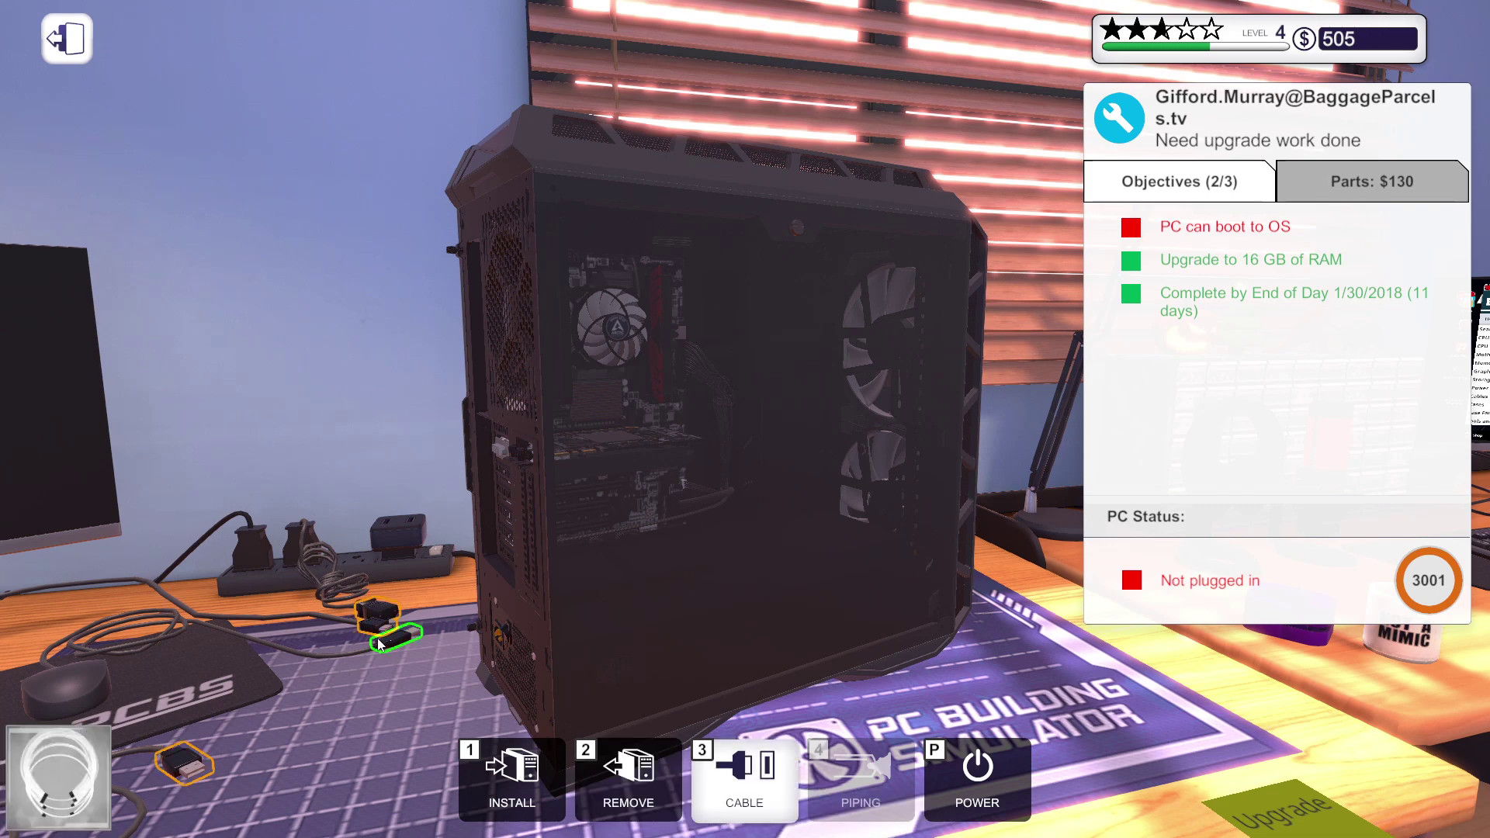
pyautogui.click(385, 629)
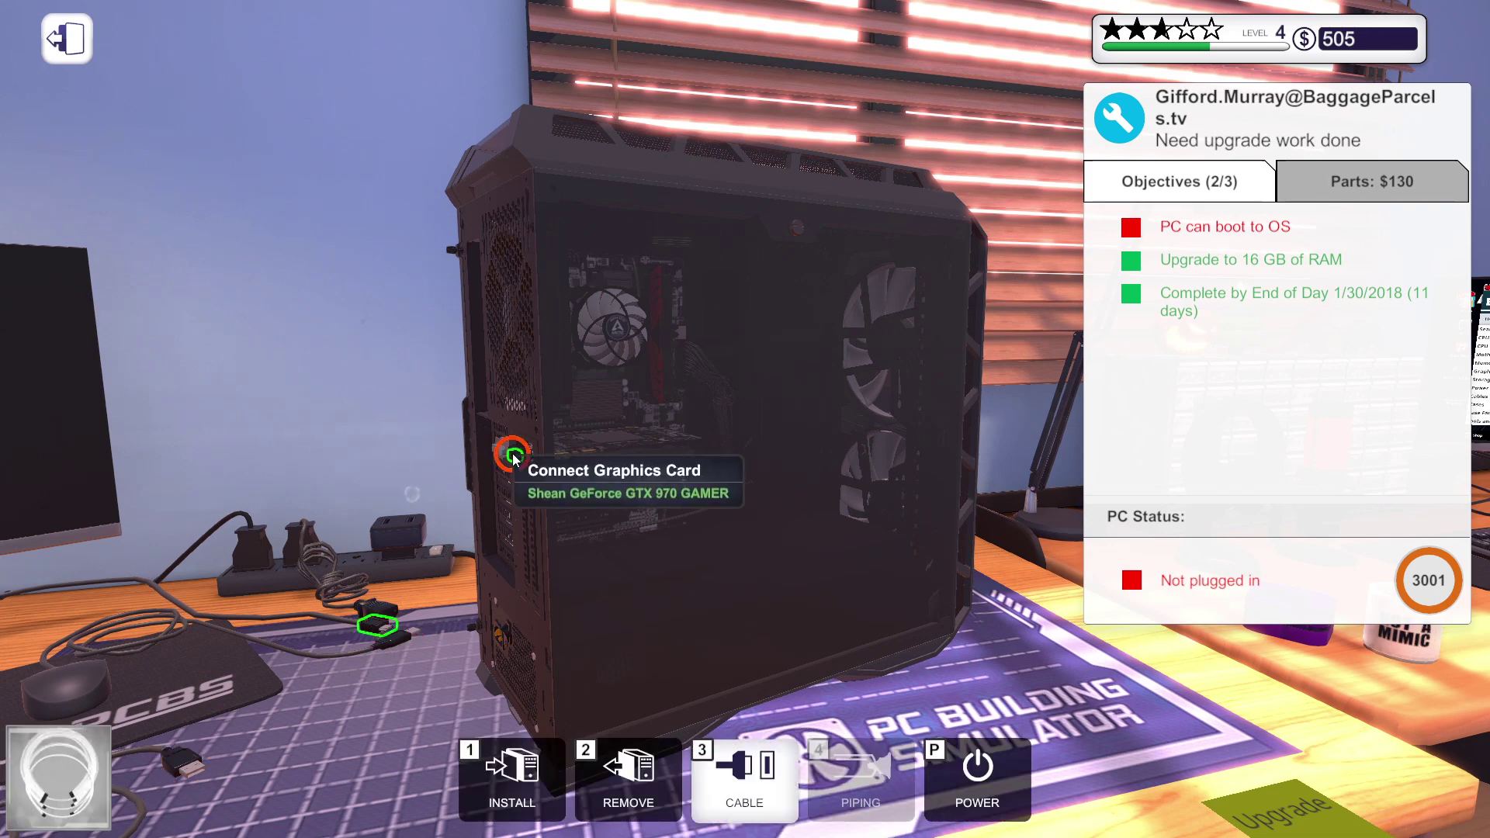
pyautogui.click(402, 638)
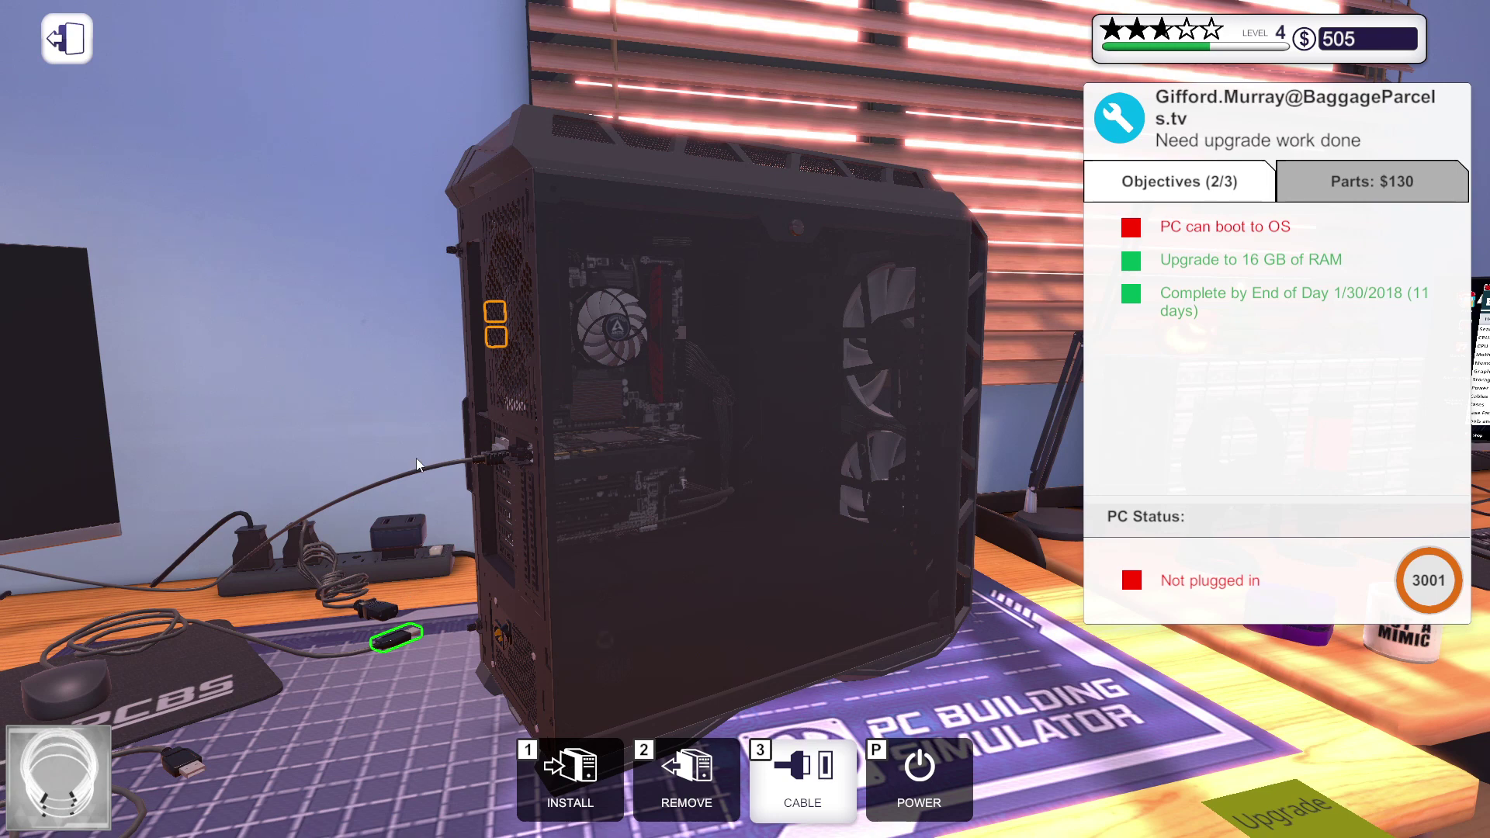
pyautogui.click(491, 332)
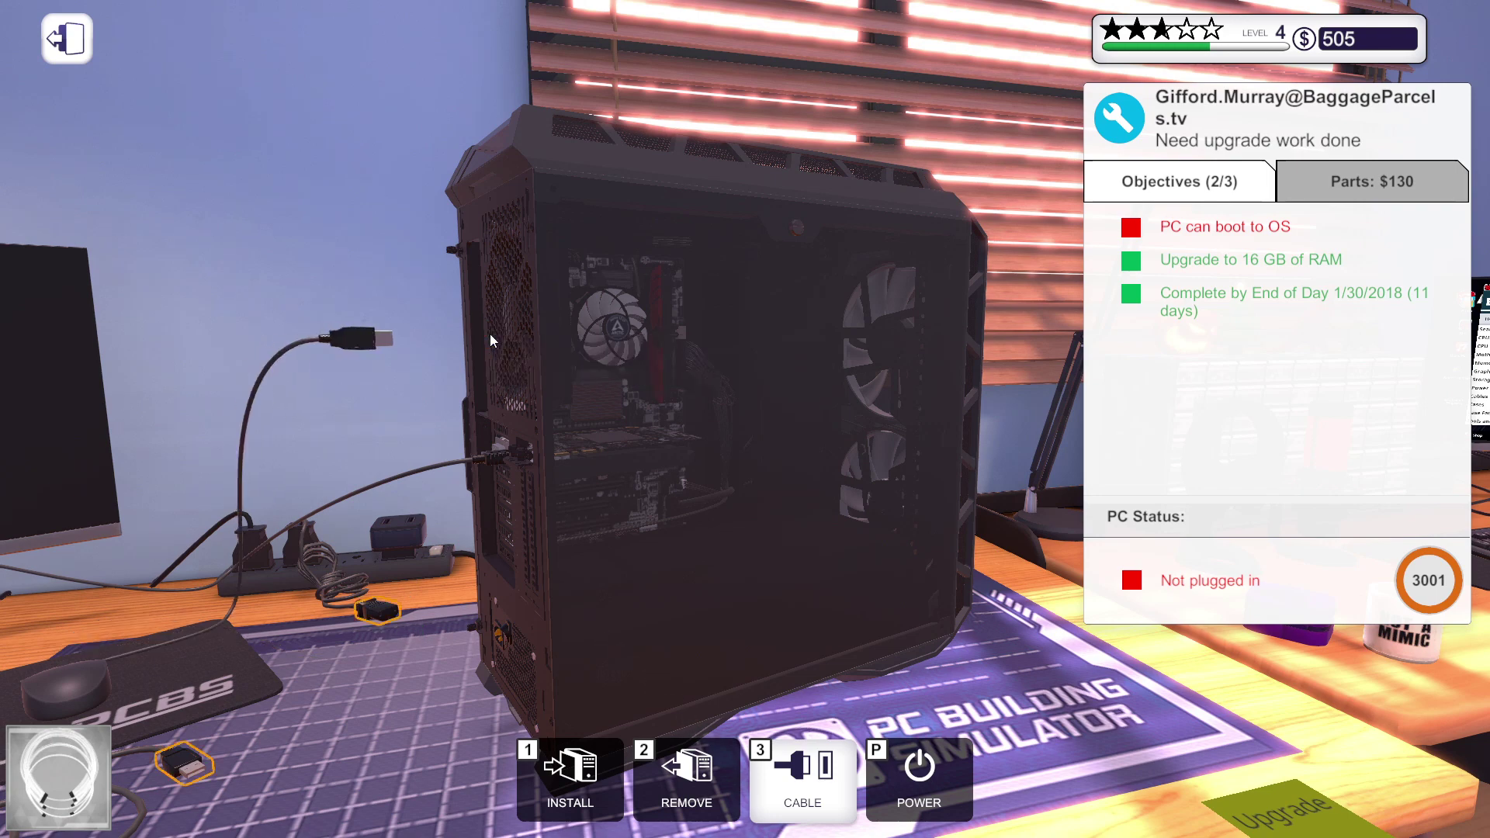
pyautogui.click(392, 612)
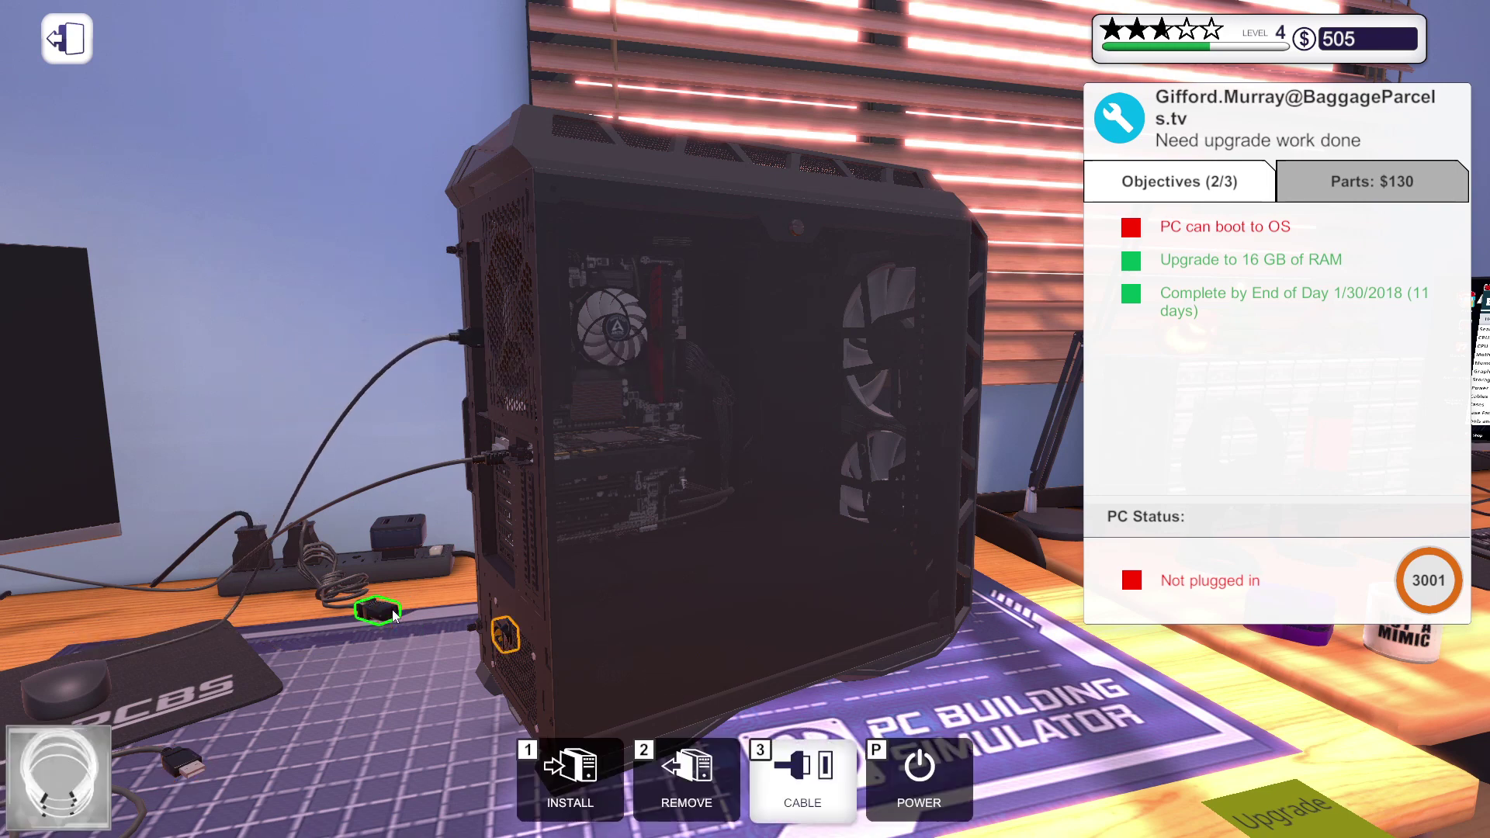
pyautogui.click(506, 638)
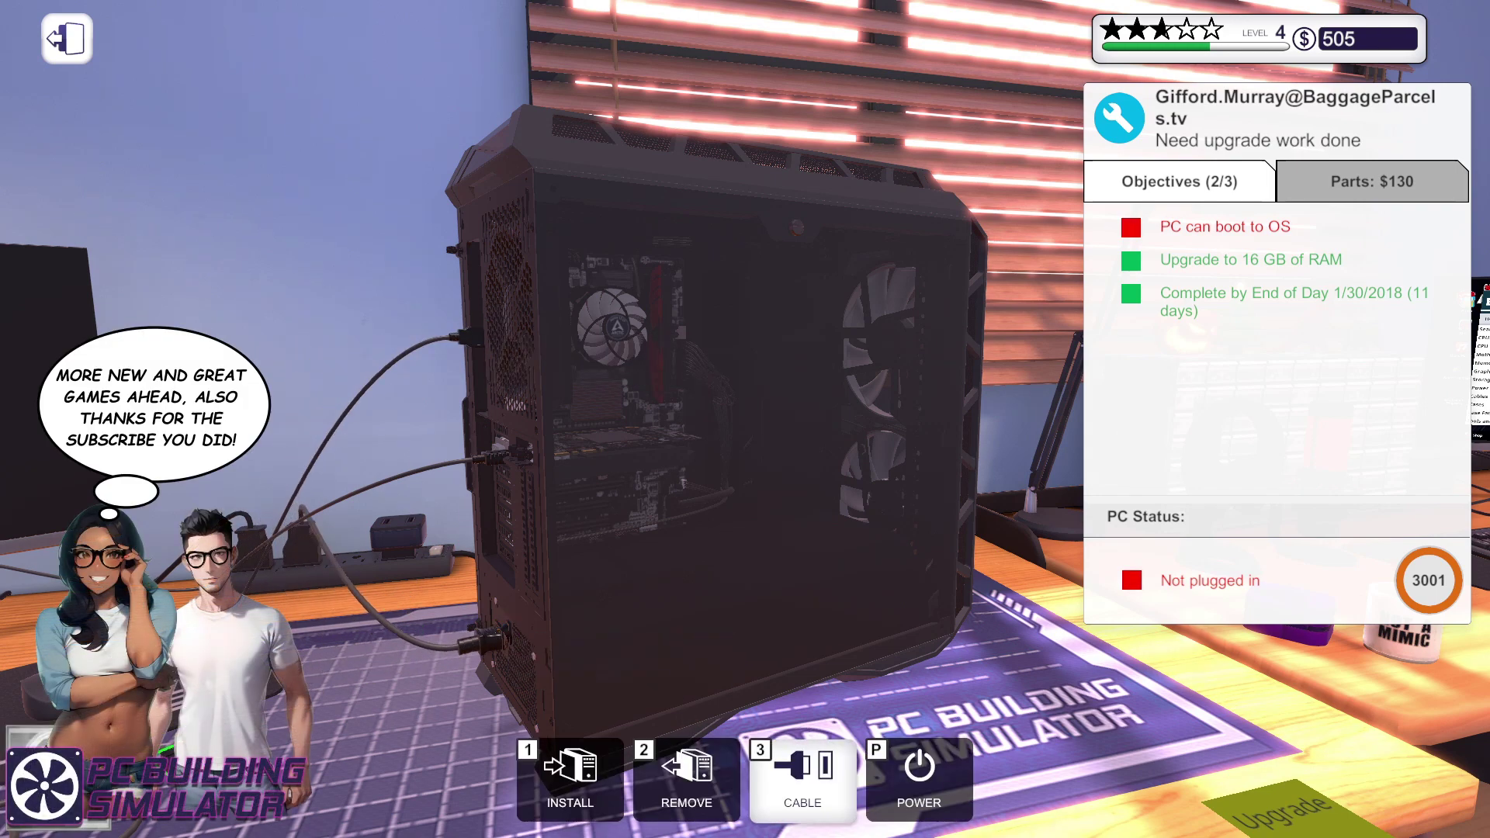
pyautogui.click(488, 336)
# - Power on the PC, watch it boot to the OS, and check the job's parts list
pyautogui.moveTo(870, 450); pyautogui.dragTo(867, 453)
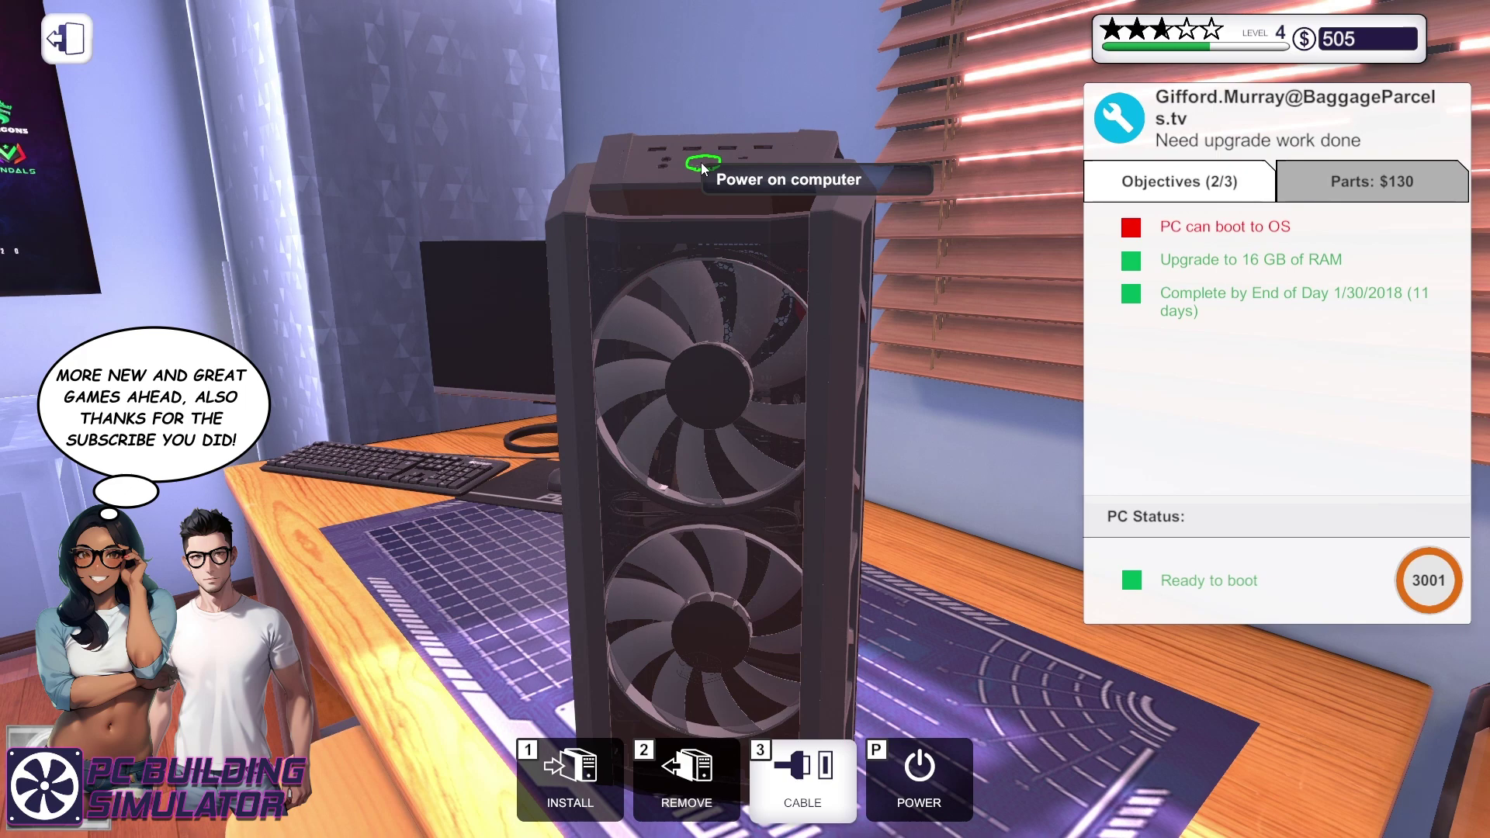
pyautogui.click(707, 169)
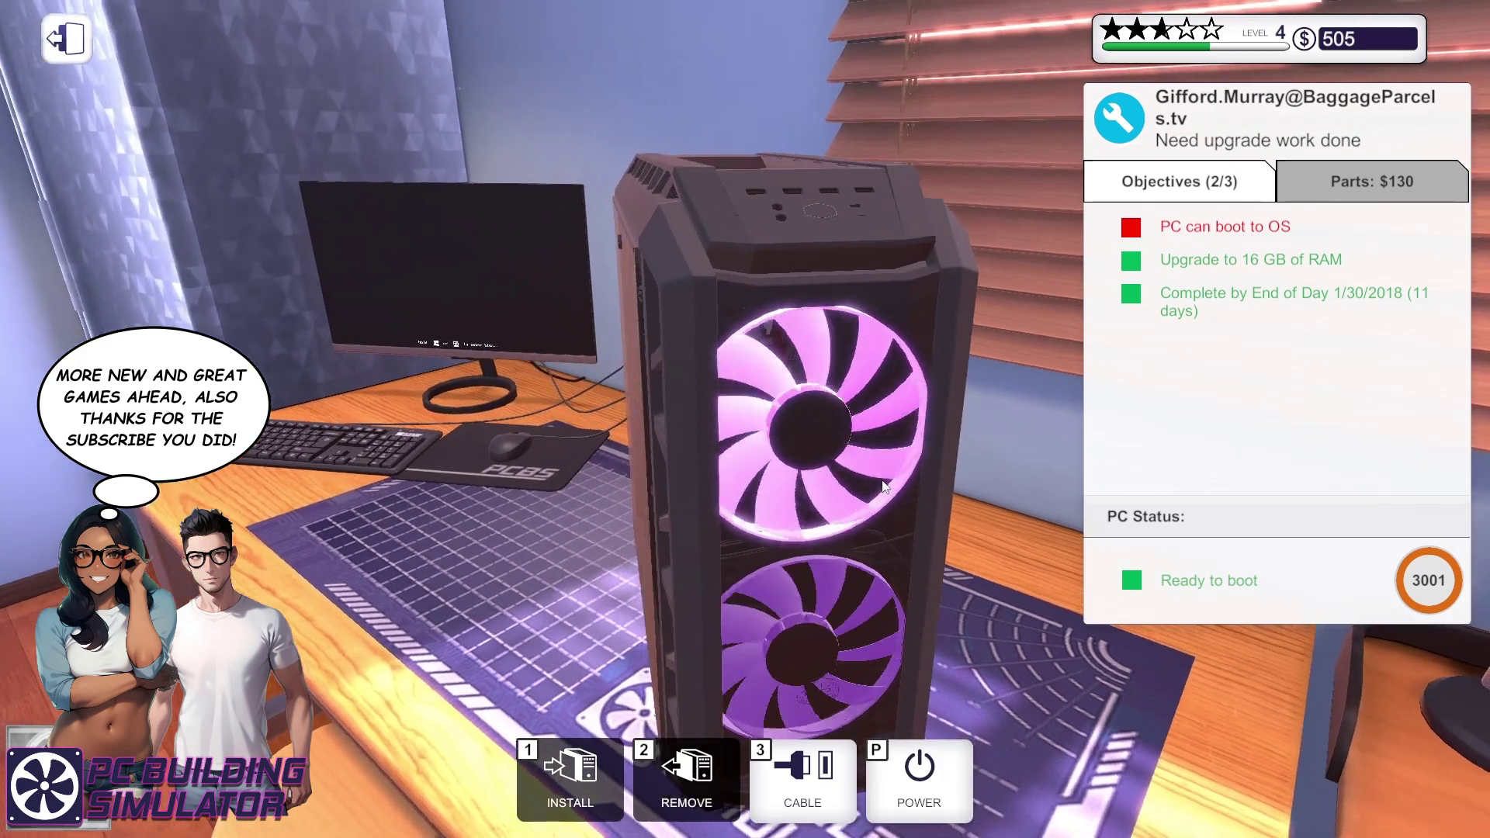
pyautogui.press('Escape')
pyautogui.moveTo(745, 419); pyautogui.dragTo(746, 420)
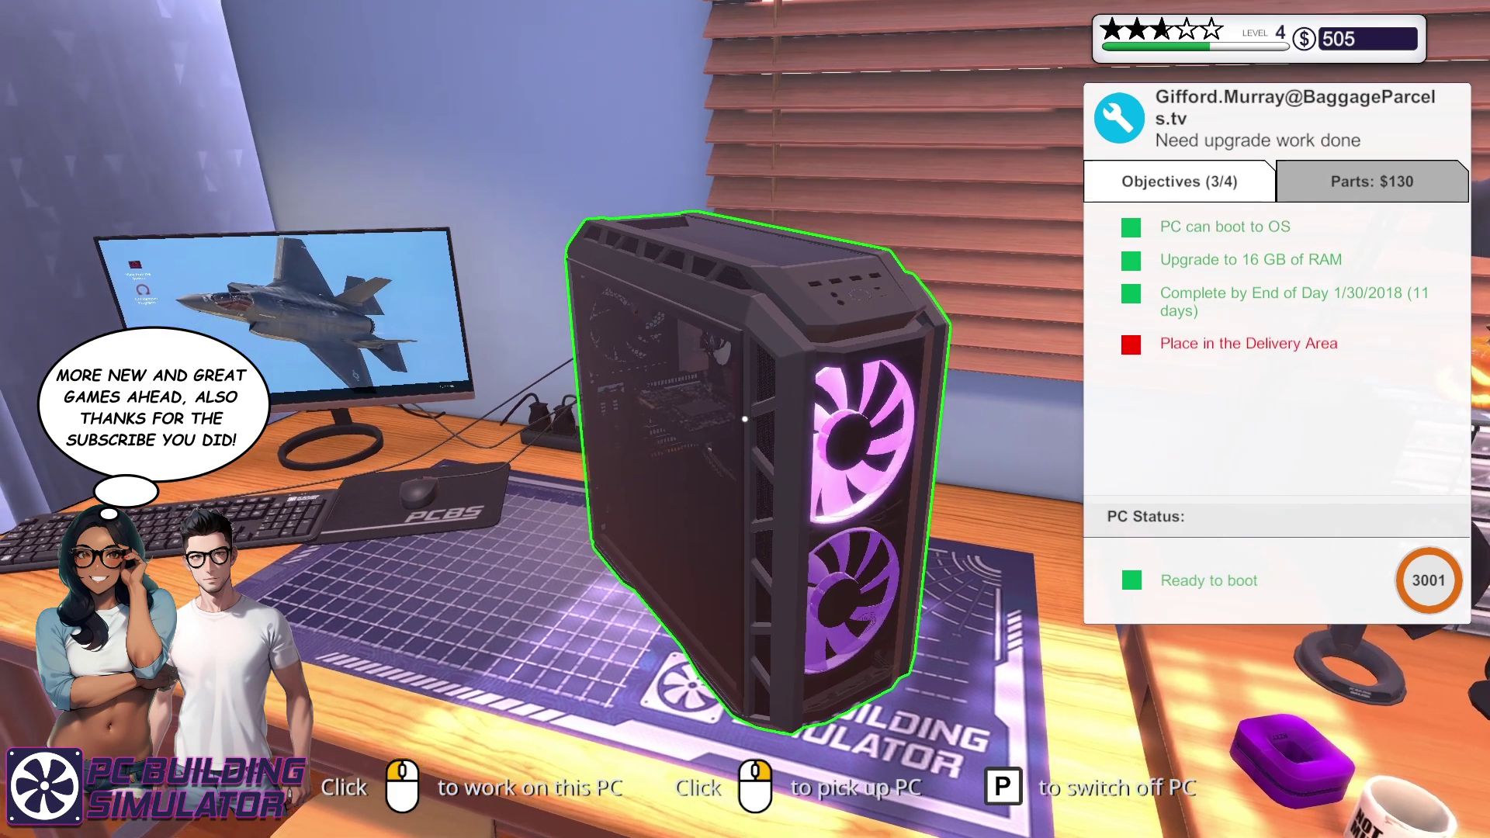
pyautogui.press('Tab')
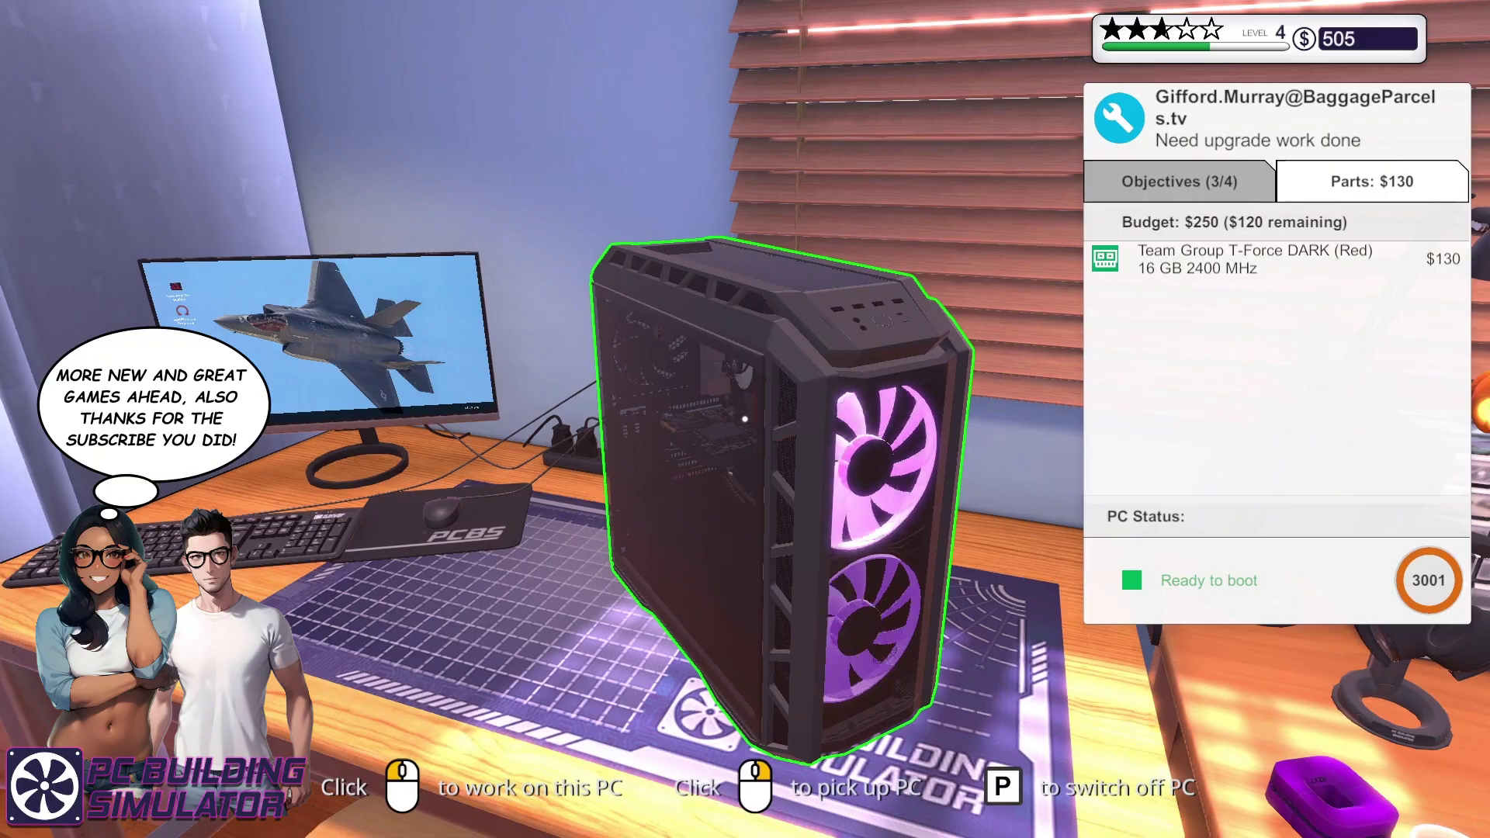
# - Carry Gifford Murray's finished PC to the delivery area and set it down
pyautogui.press('Escape')
pyautogui.press('Escape')
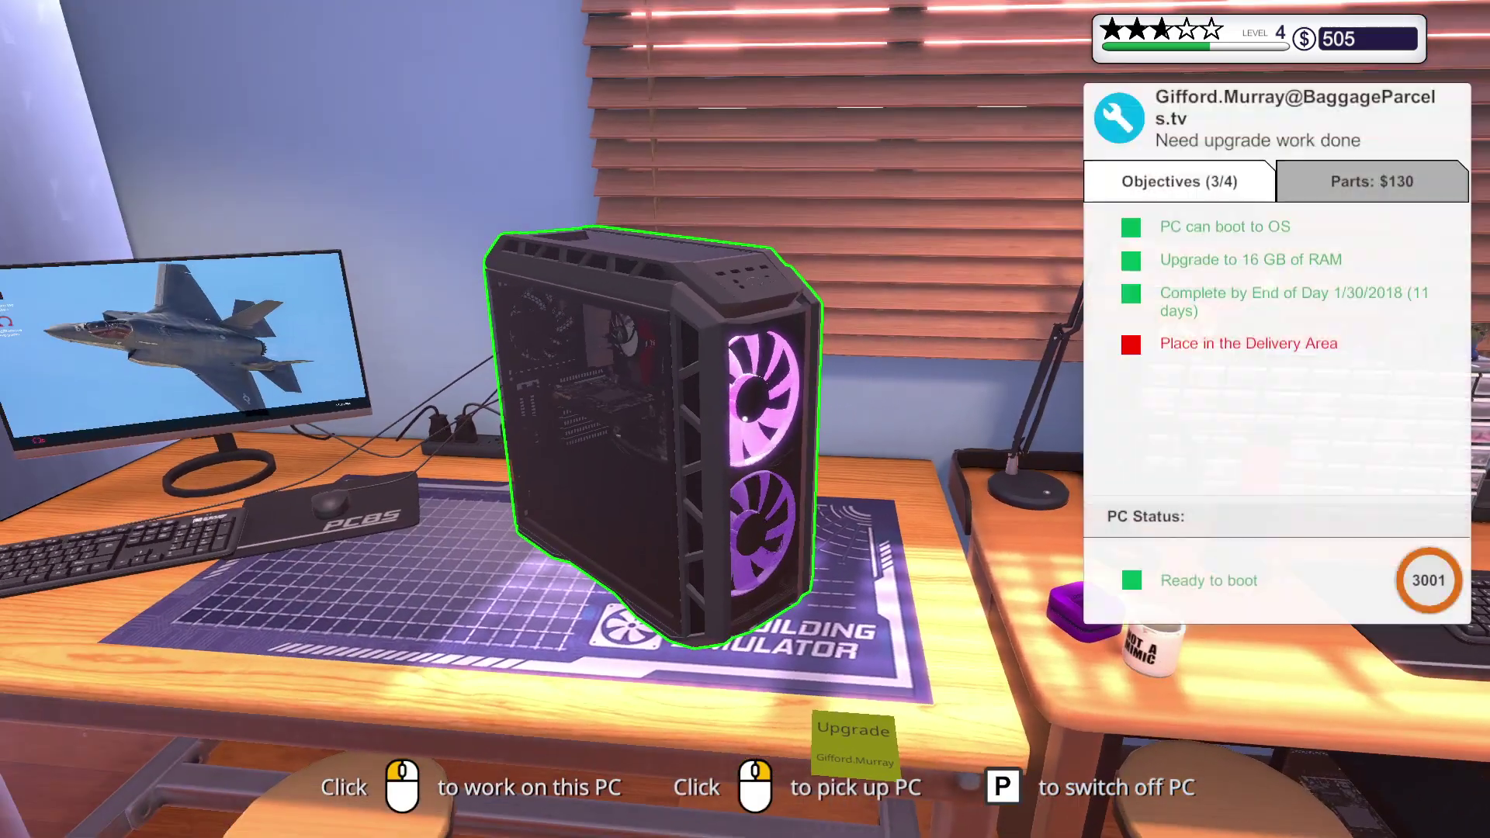
pyautogui.rightClick(745, 419)
pyautogui.press('w')
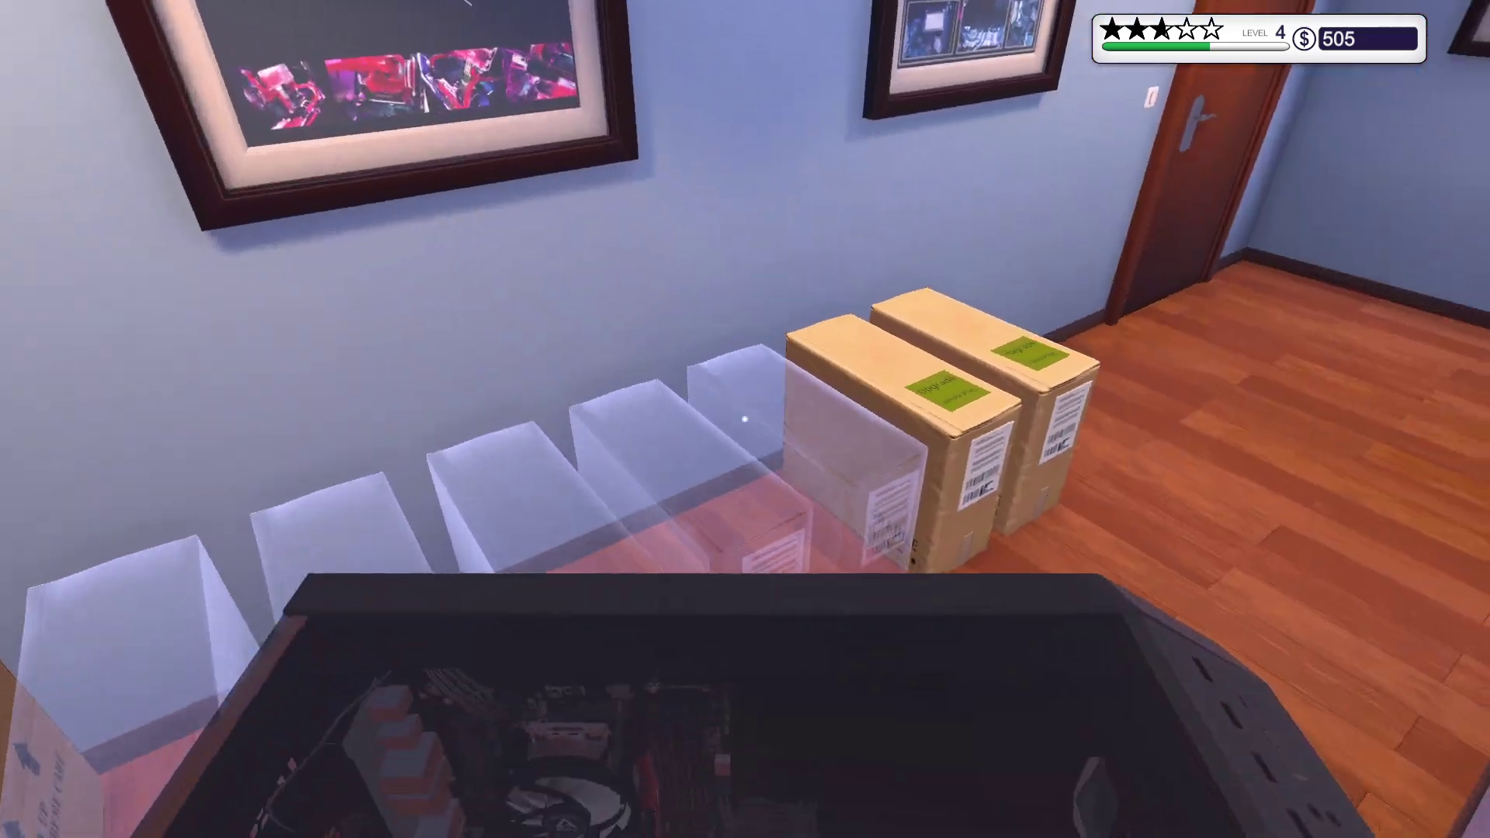
pyautogui.click(745, 419)
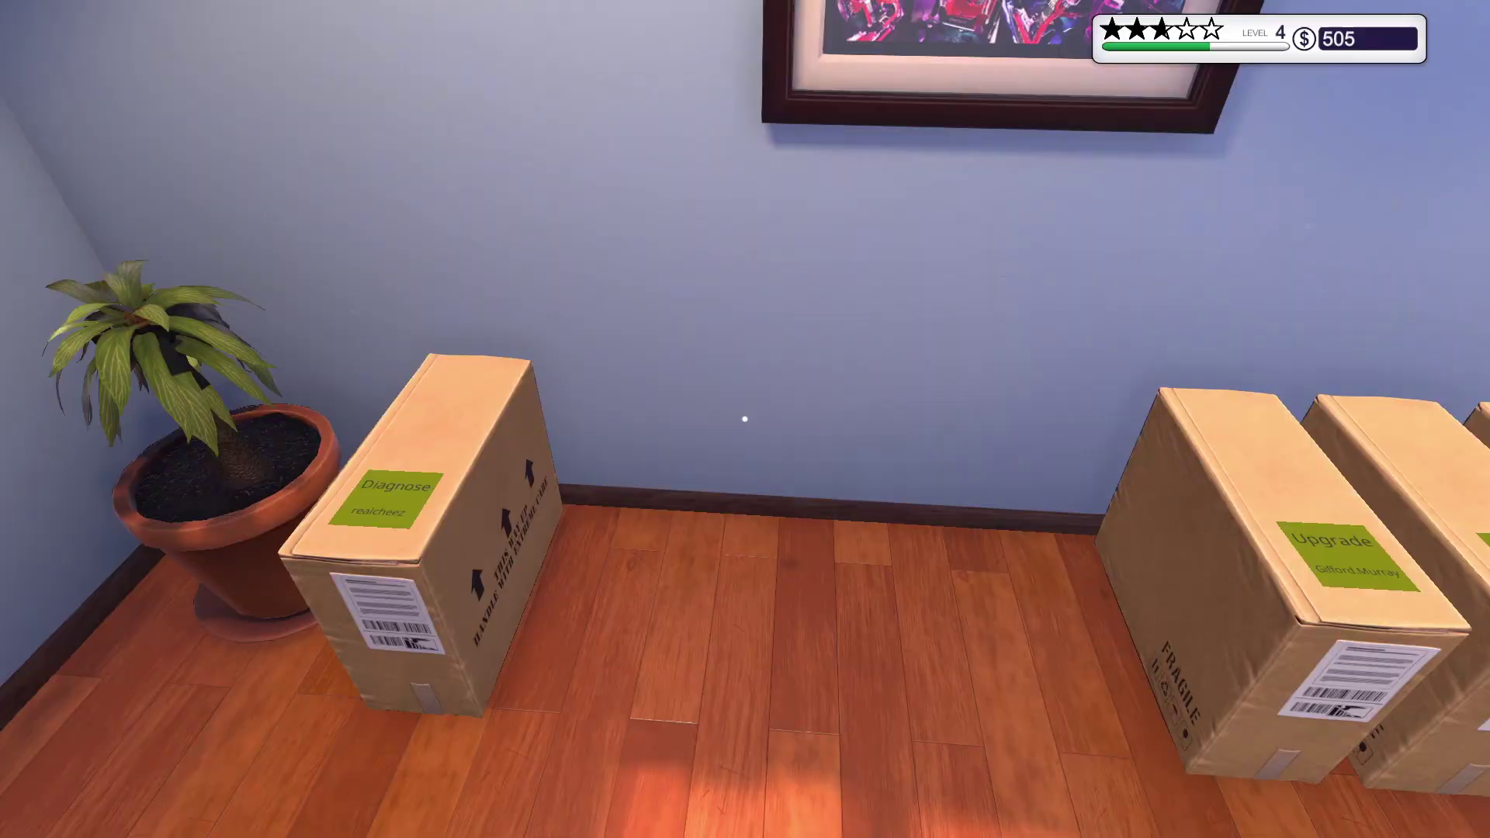
# - Remove the T-Force DARK (Red) 8 GB stick from the shop cart at the desk computer
pyautogui.press('w')
pyautogui.press('w')
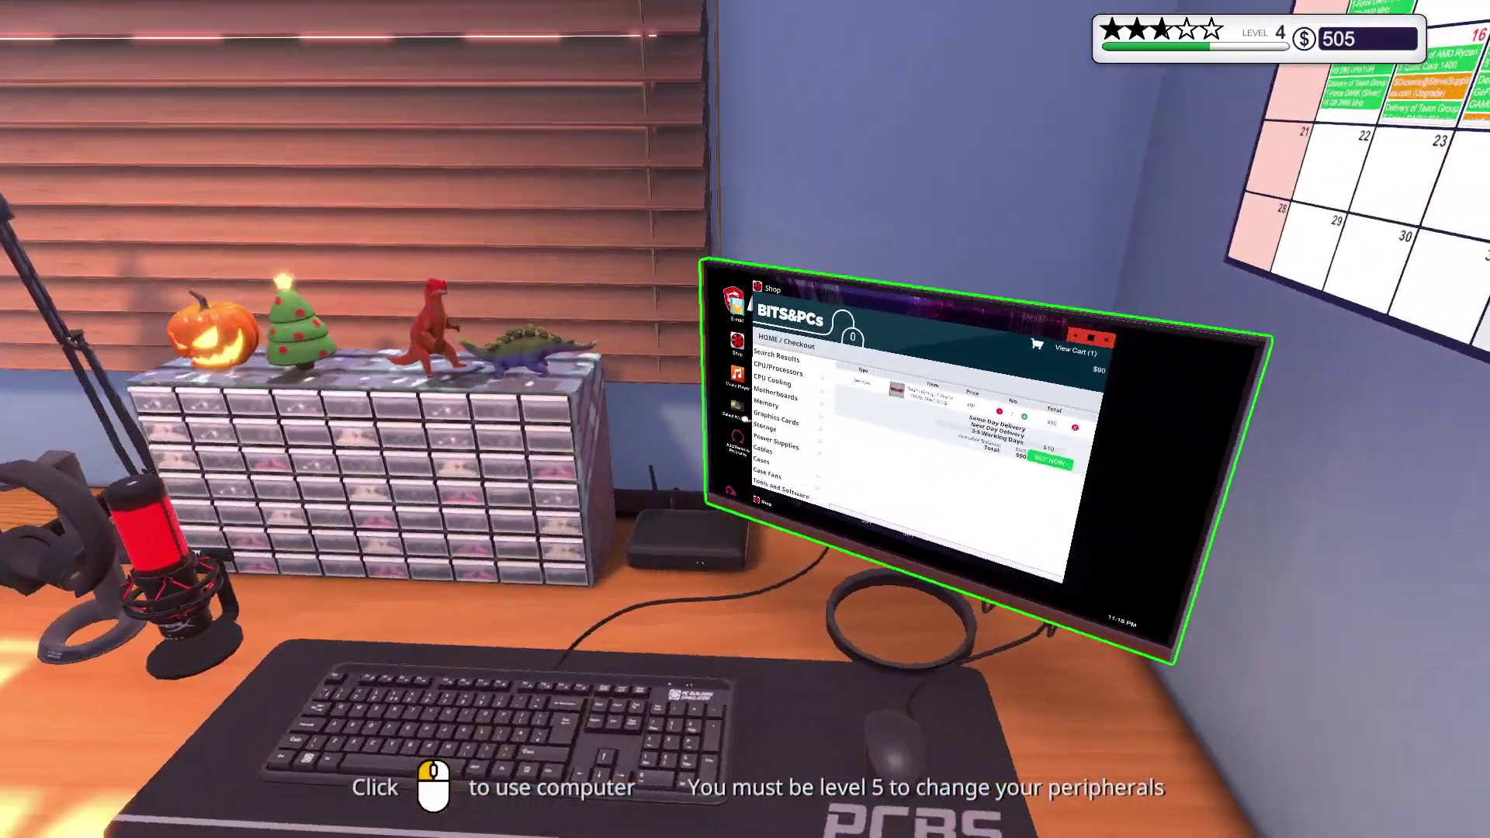
pyautogui.click(745, 420)
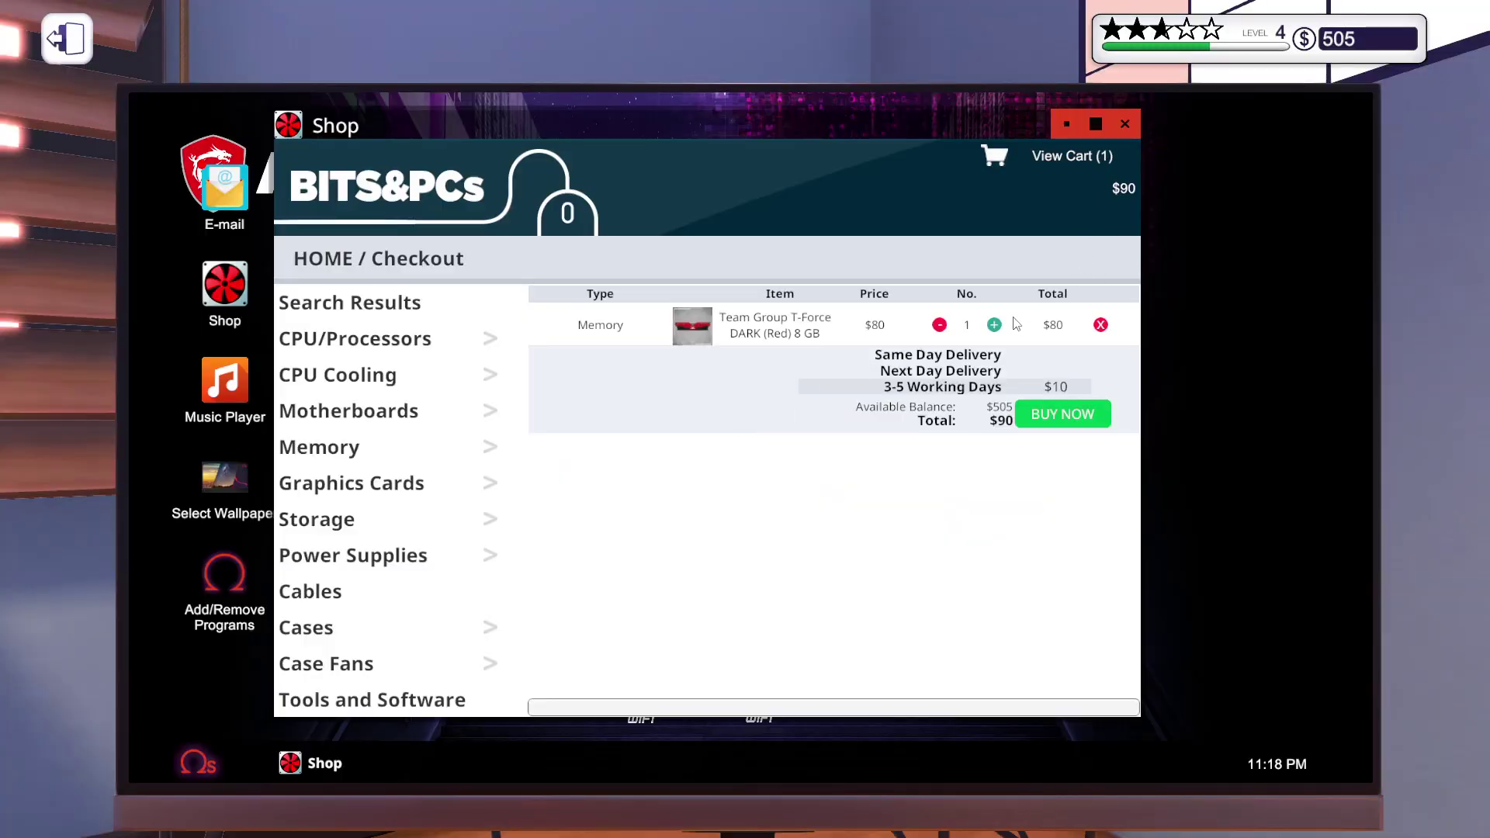
pyautogui.click(1100, 325)
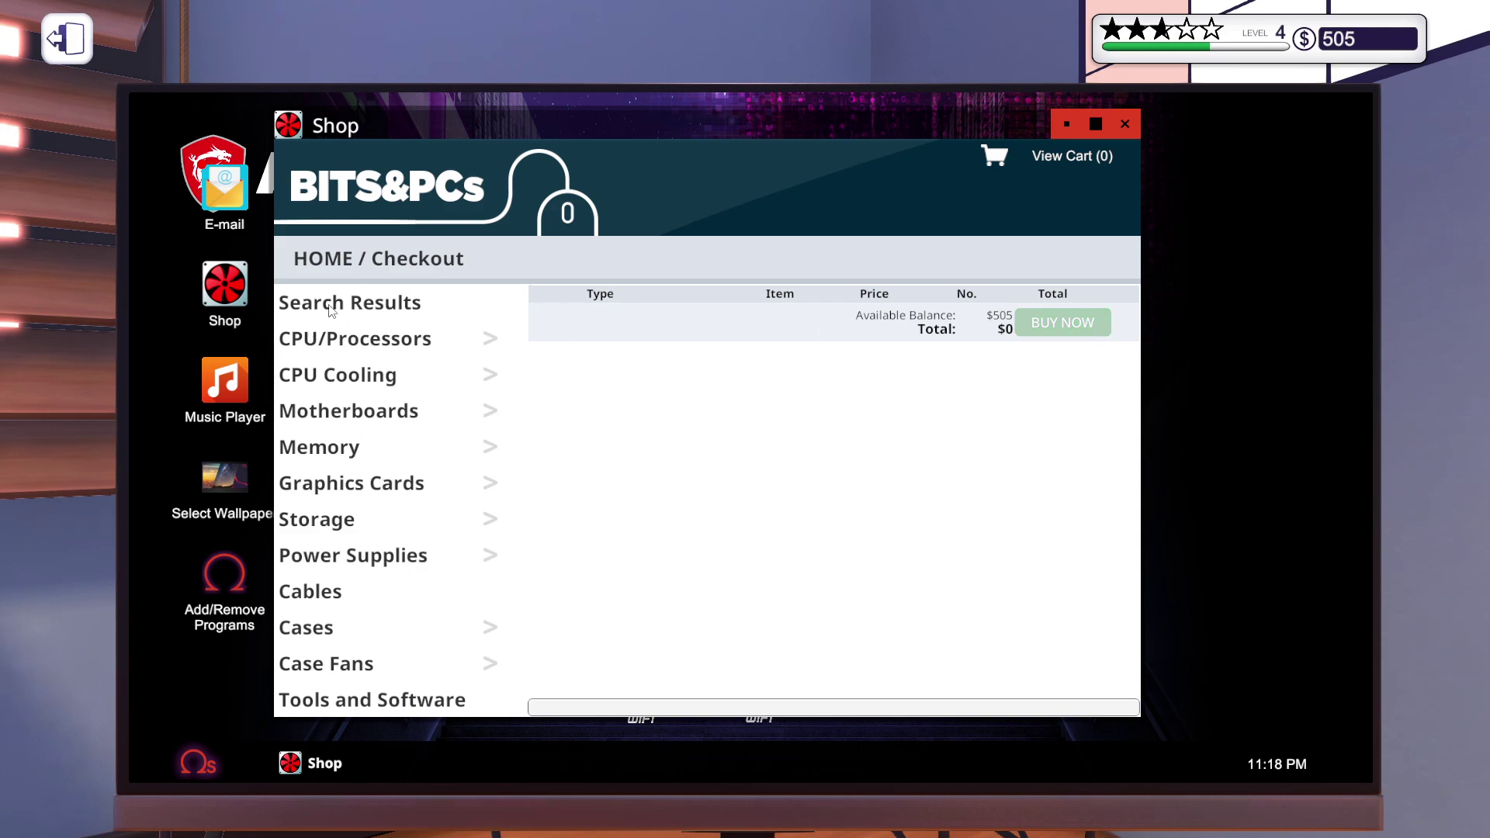
# - Close the shop and read through the pending job requests in the inbox
pyautogui.click(1126, 126)
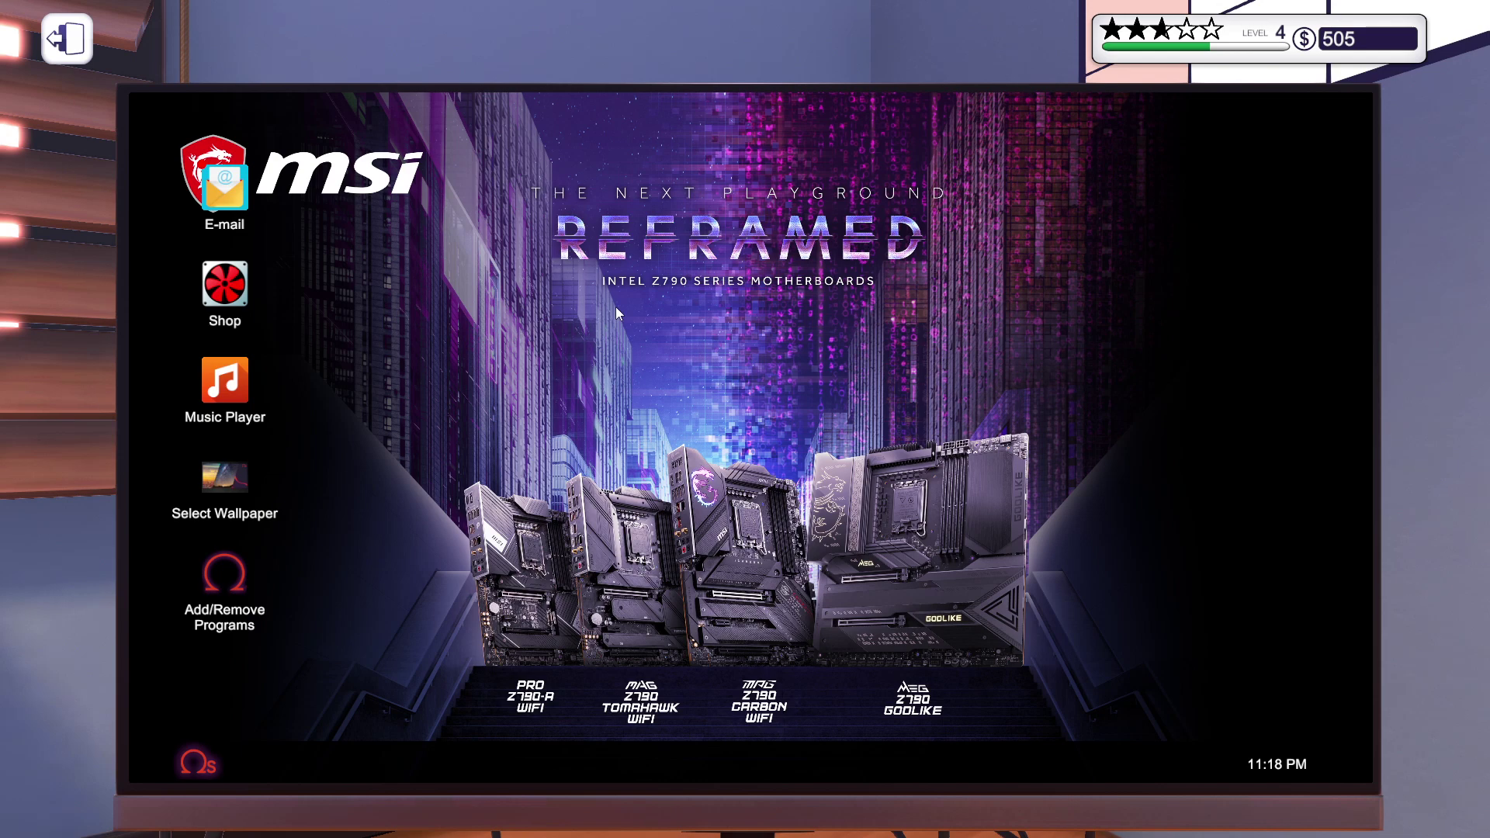
pyautogui.click(227, 175)
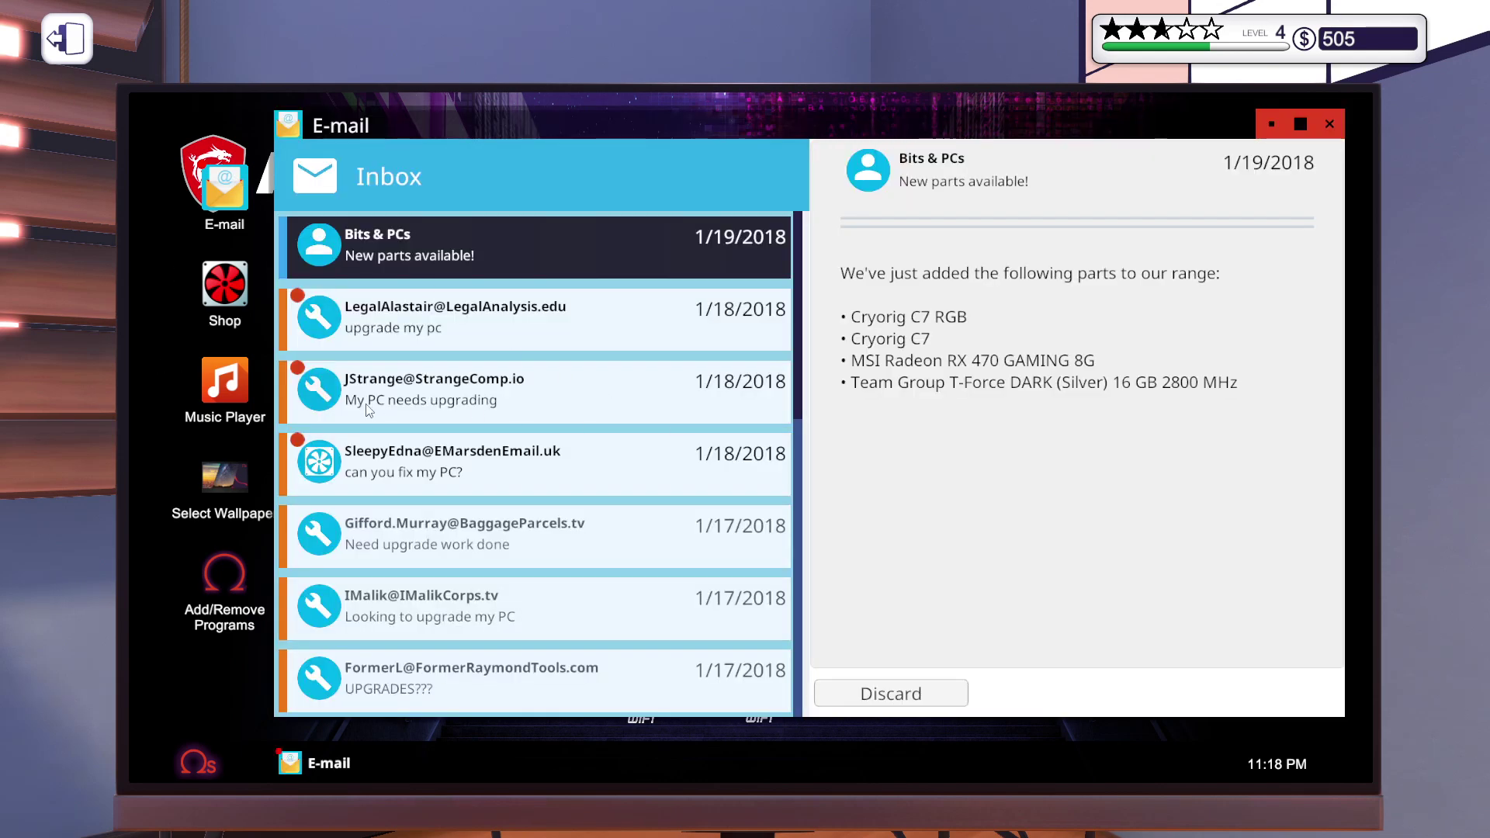
pyautogui.scroll(-2, 382, 462)
pyautogui.scroll(-3, 383, 463)
pyautogui.scroll(-3, 430, 500)
pyautogui.scroll(-3, 466, 536)
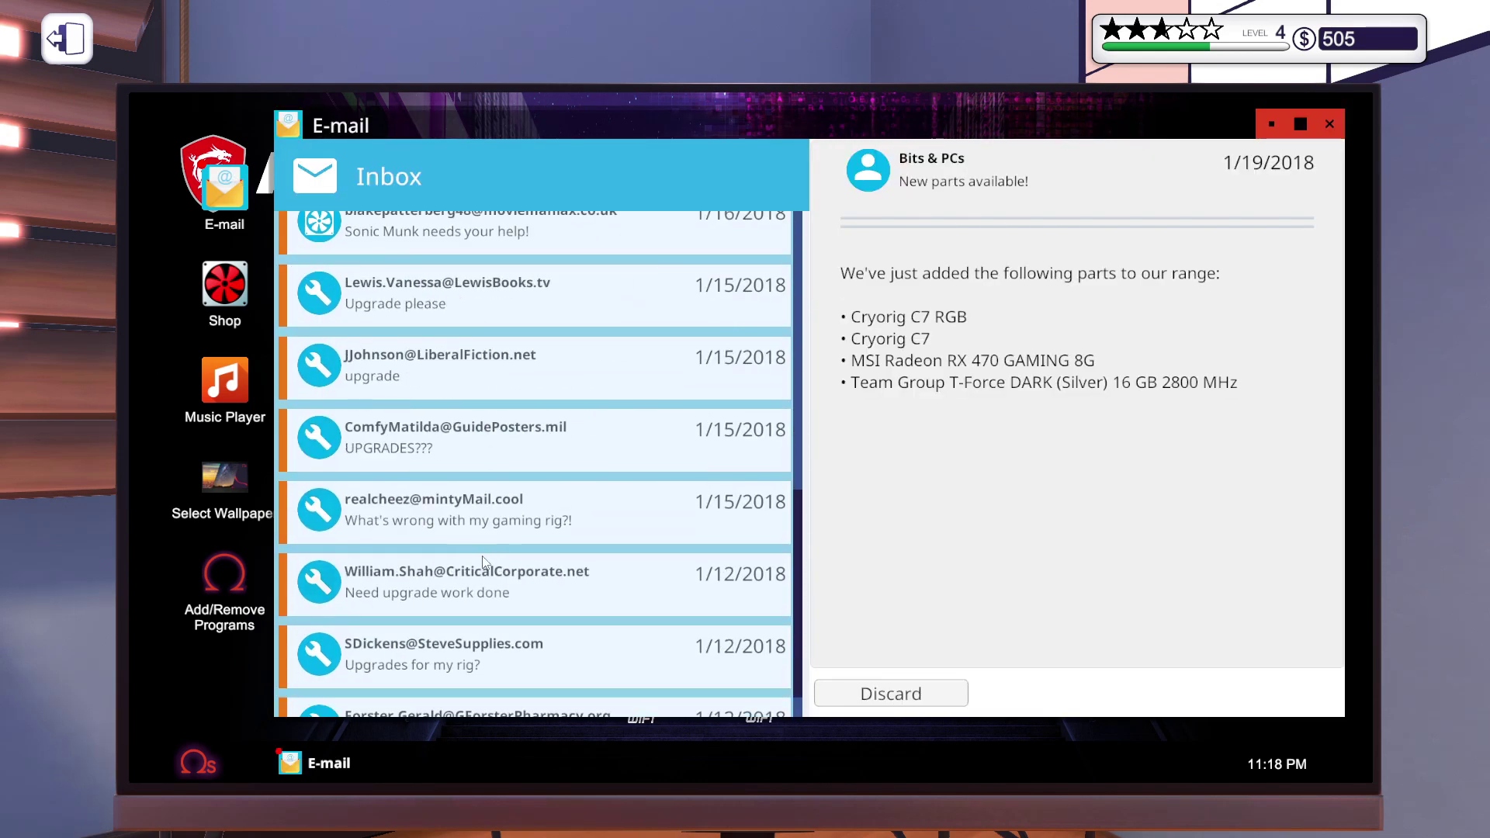
pyautogui.scroll(-3, 481, 553)
pyautogui.click(616, 670)
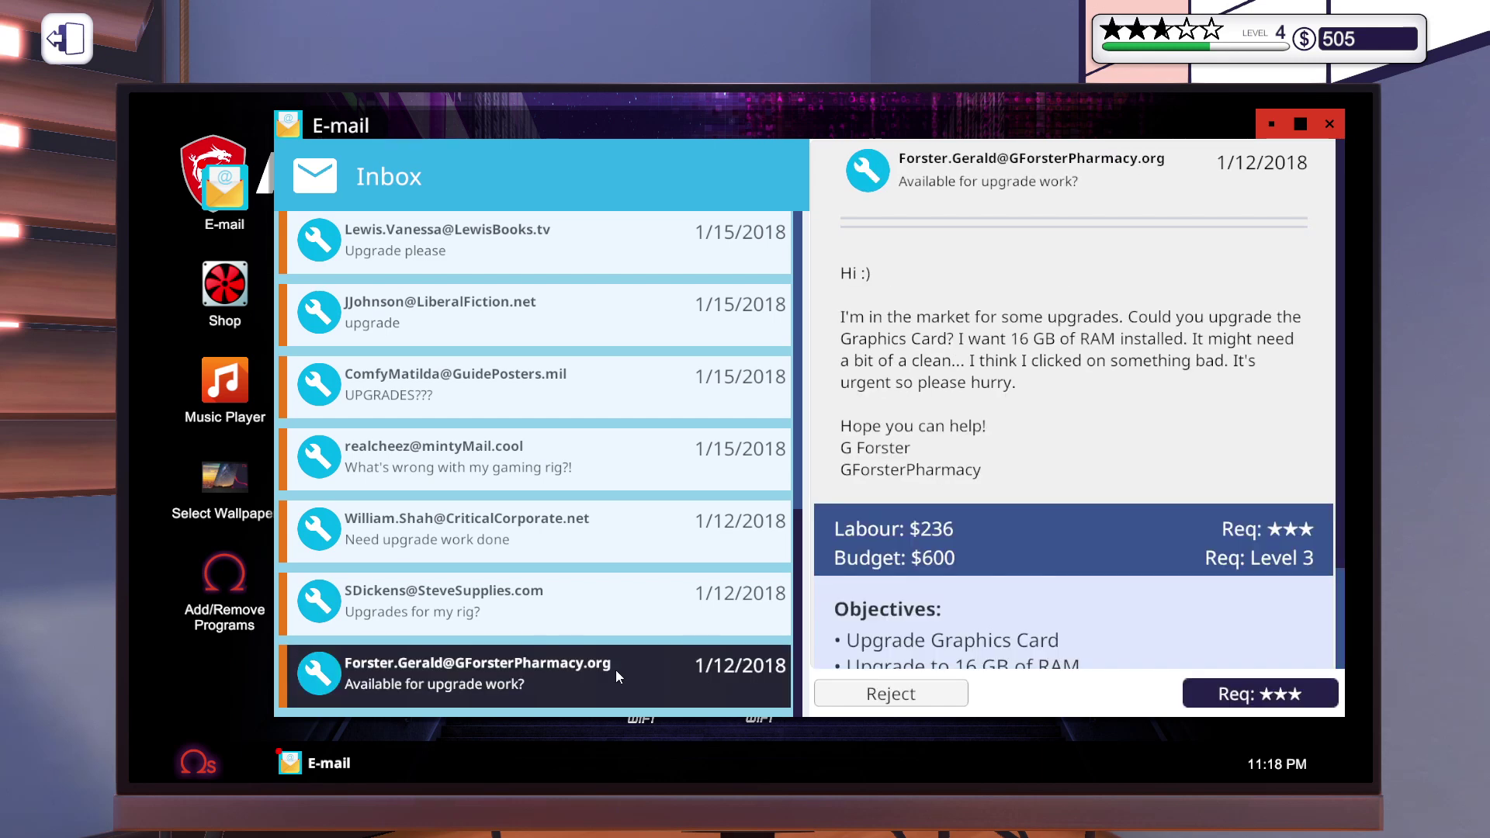
pyautogui.click(630, 614)
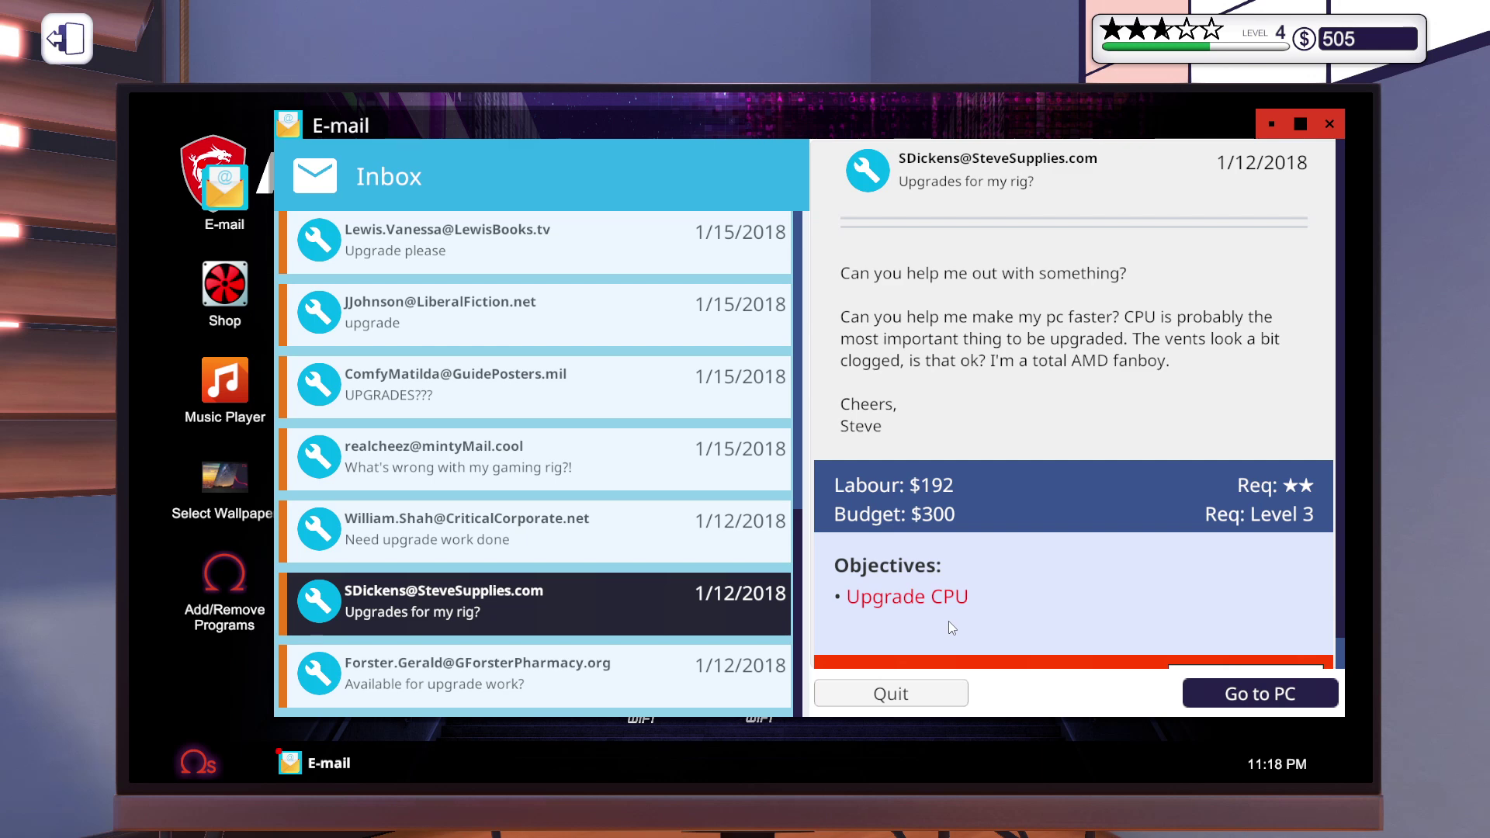
pyautogui.click(597, 543)
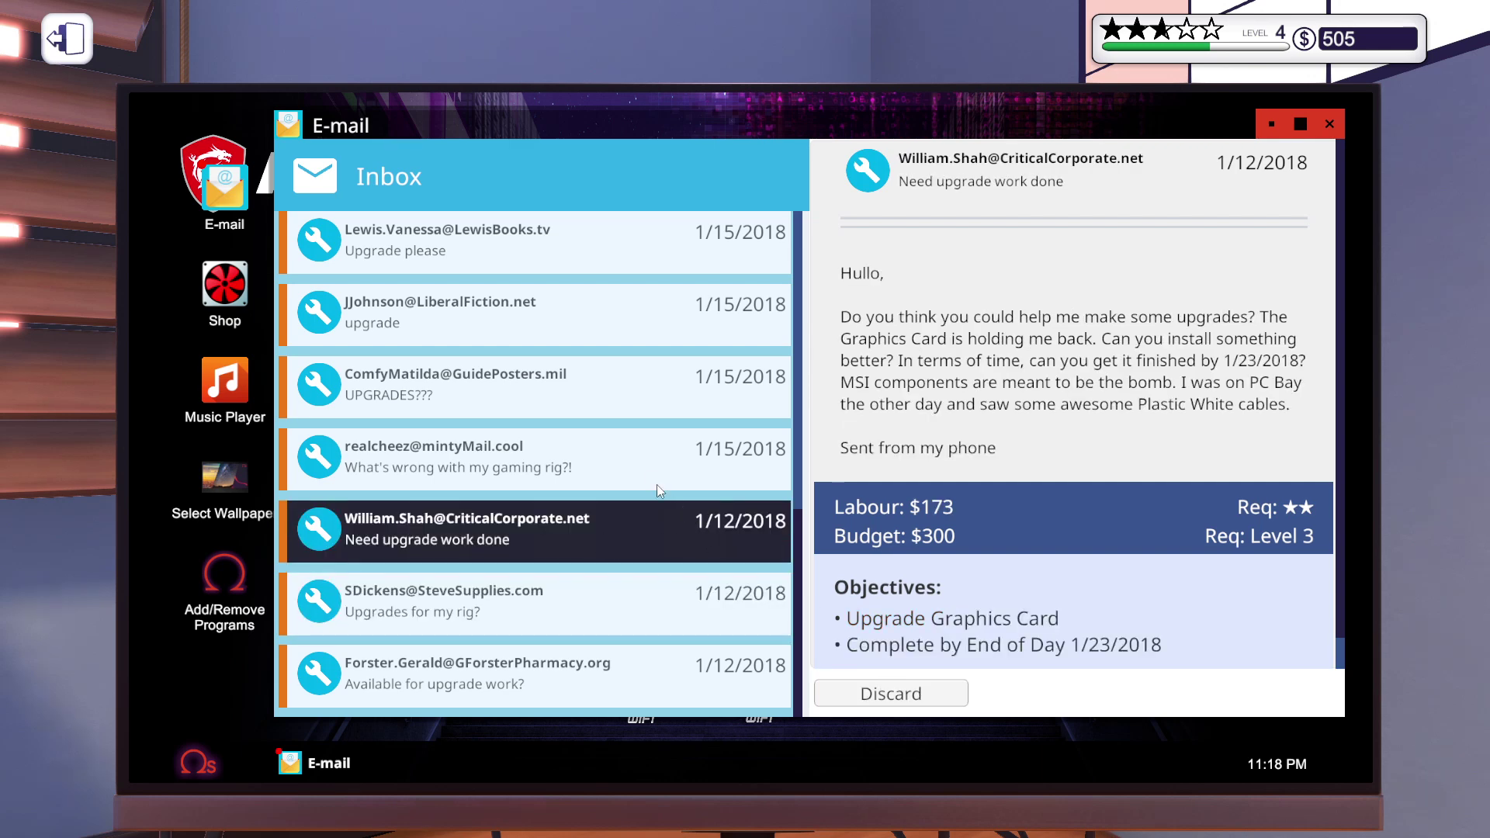
pyautogui.click(649, 466)
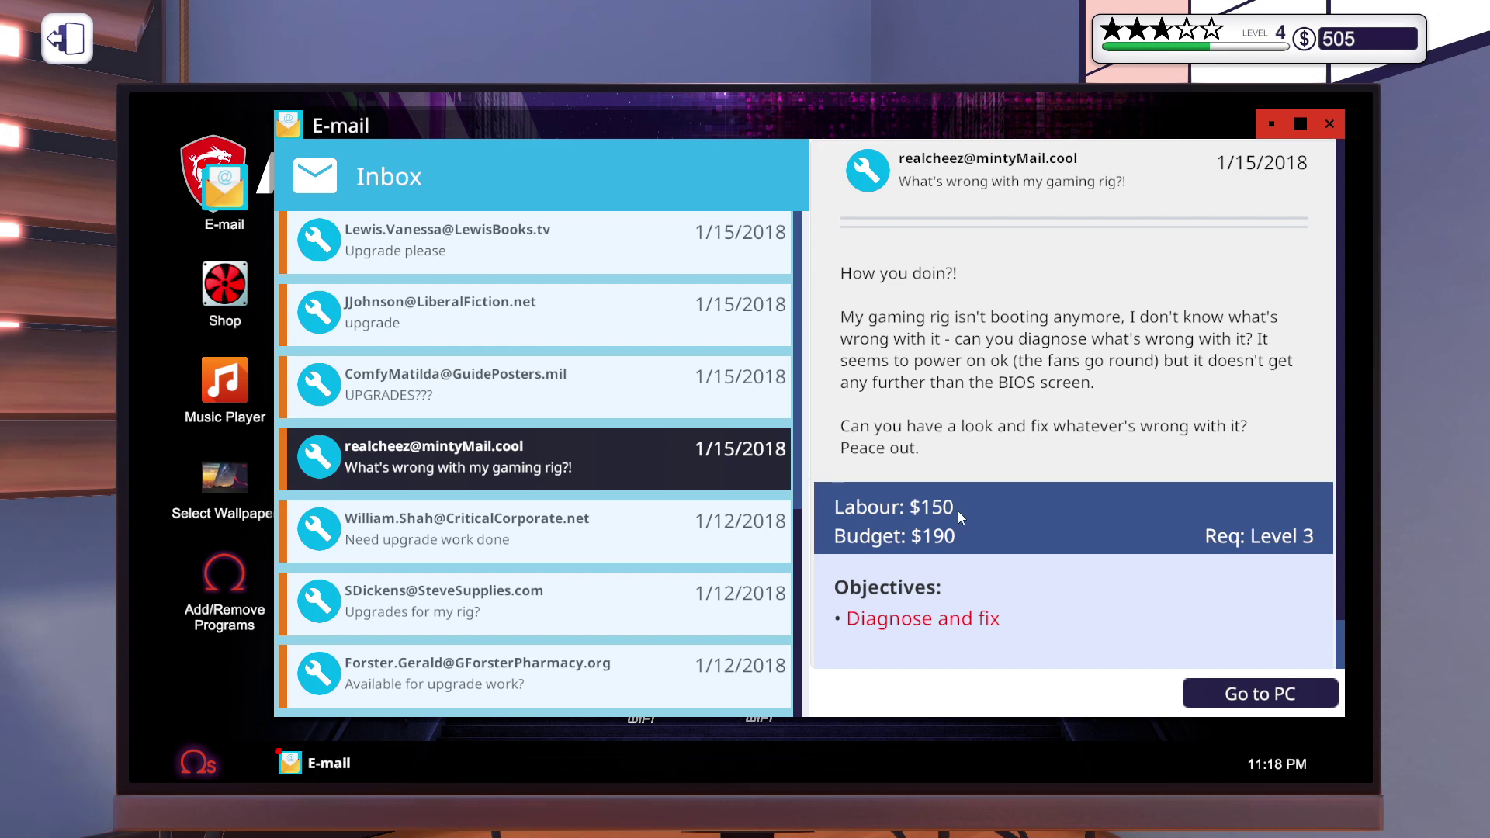
pyautogui.click(665, 395)
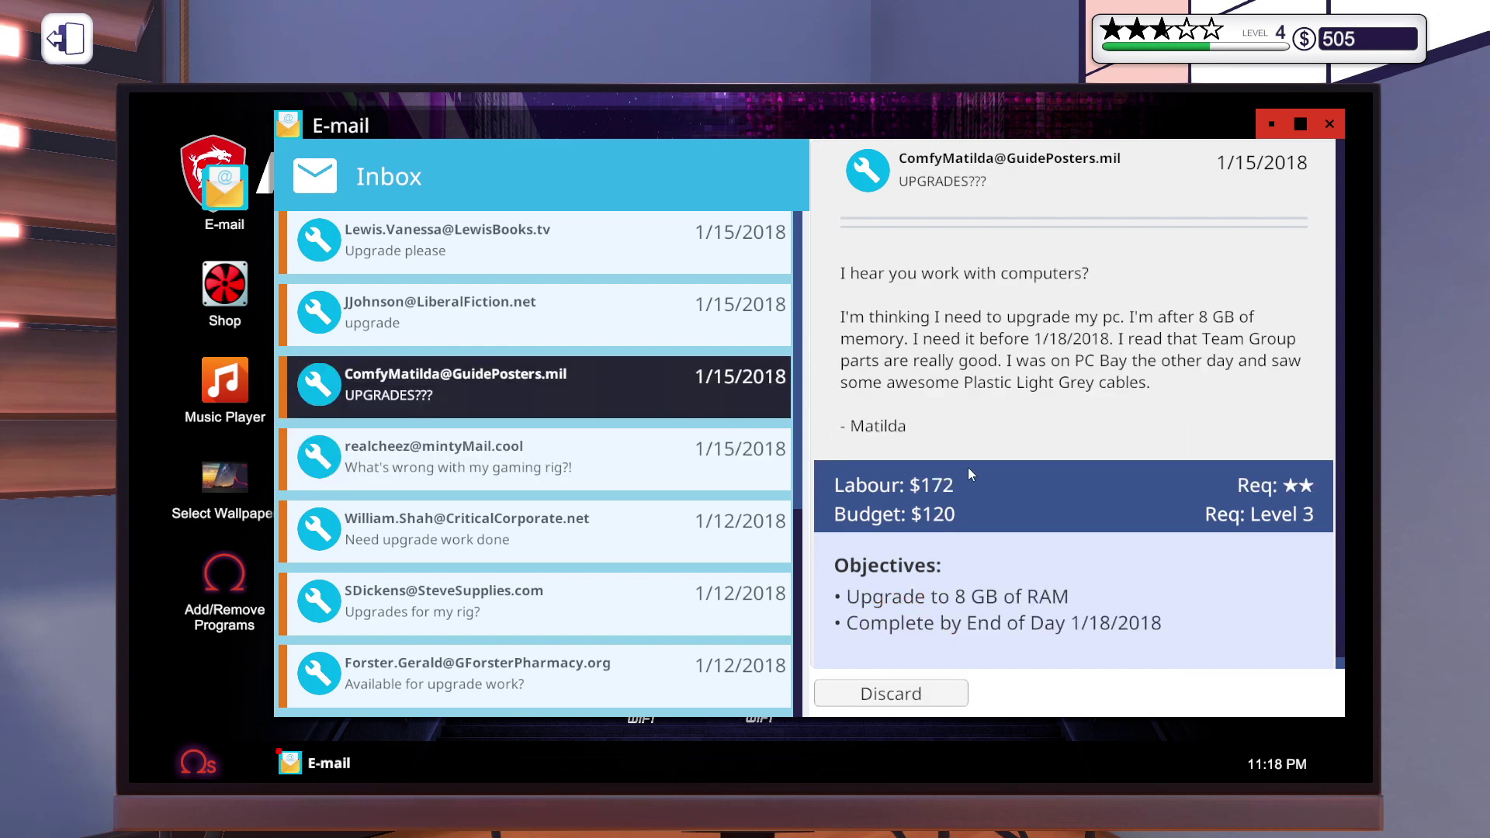
pyautogui.click(604, 336)
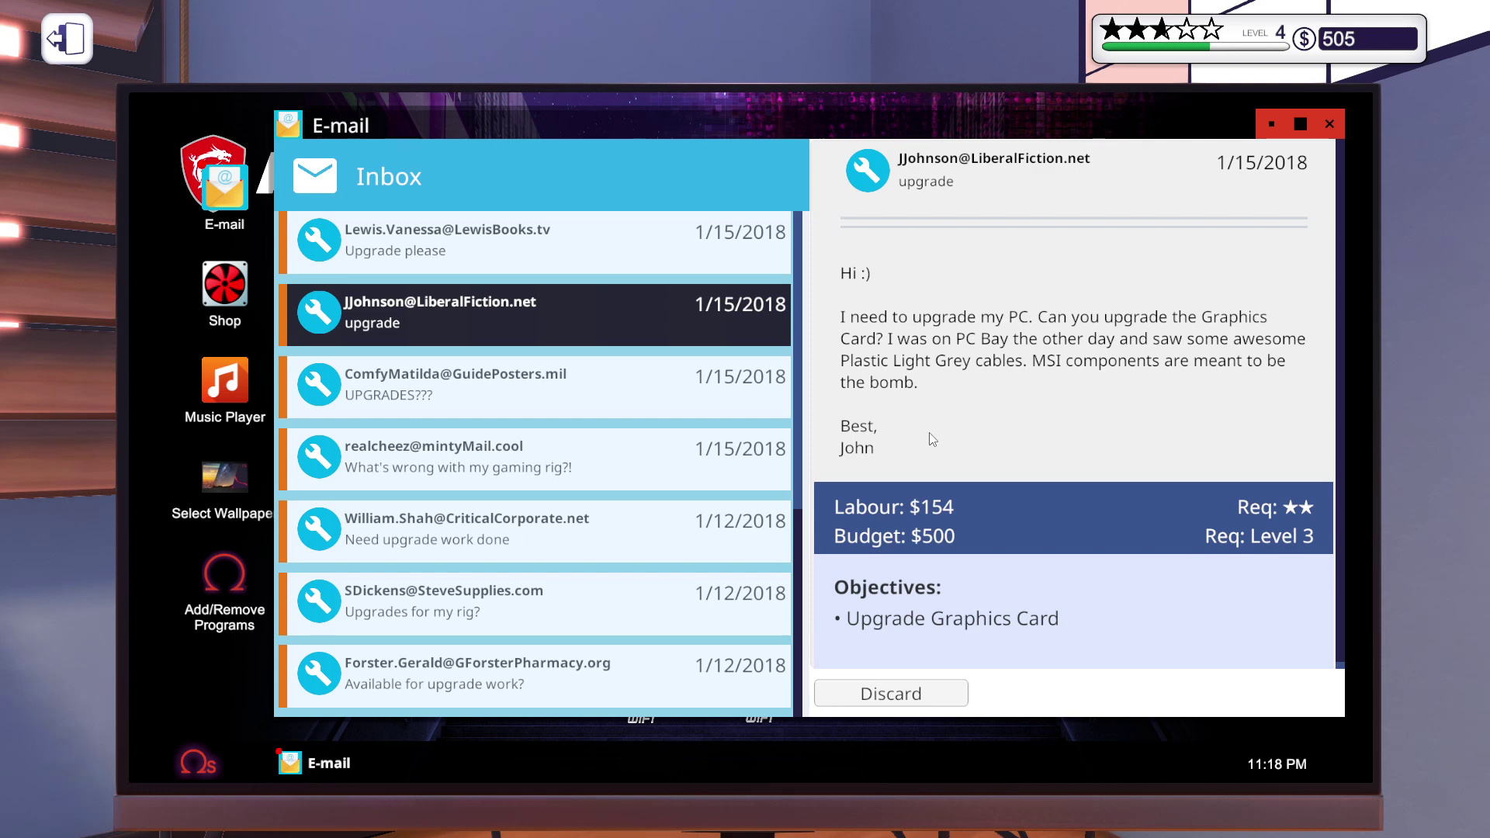
pyautogui.click(538, 250)
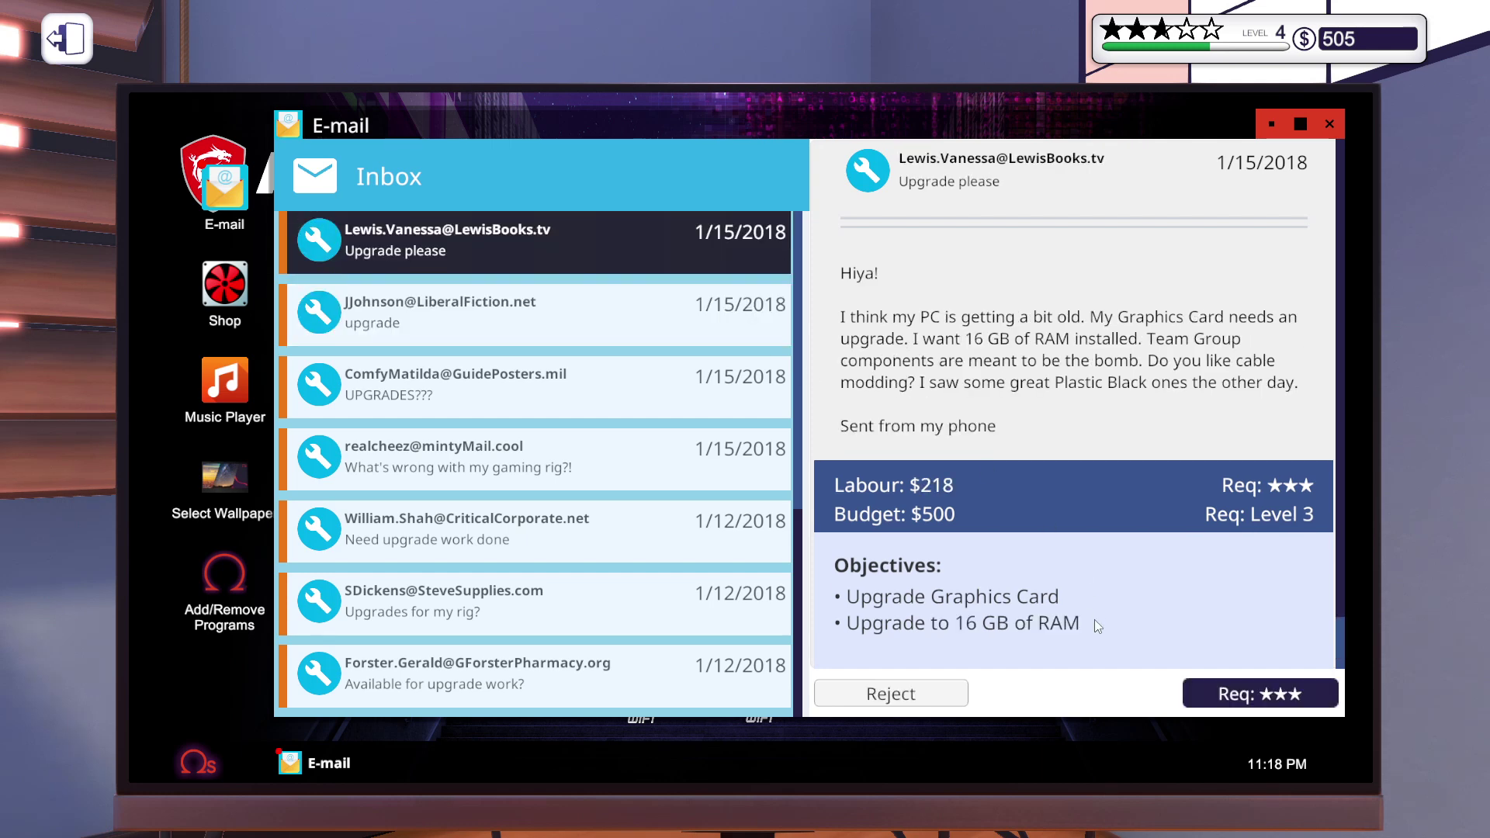
pyautogui.scroll(4, 560, 305)
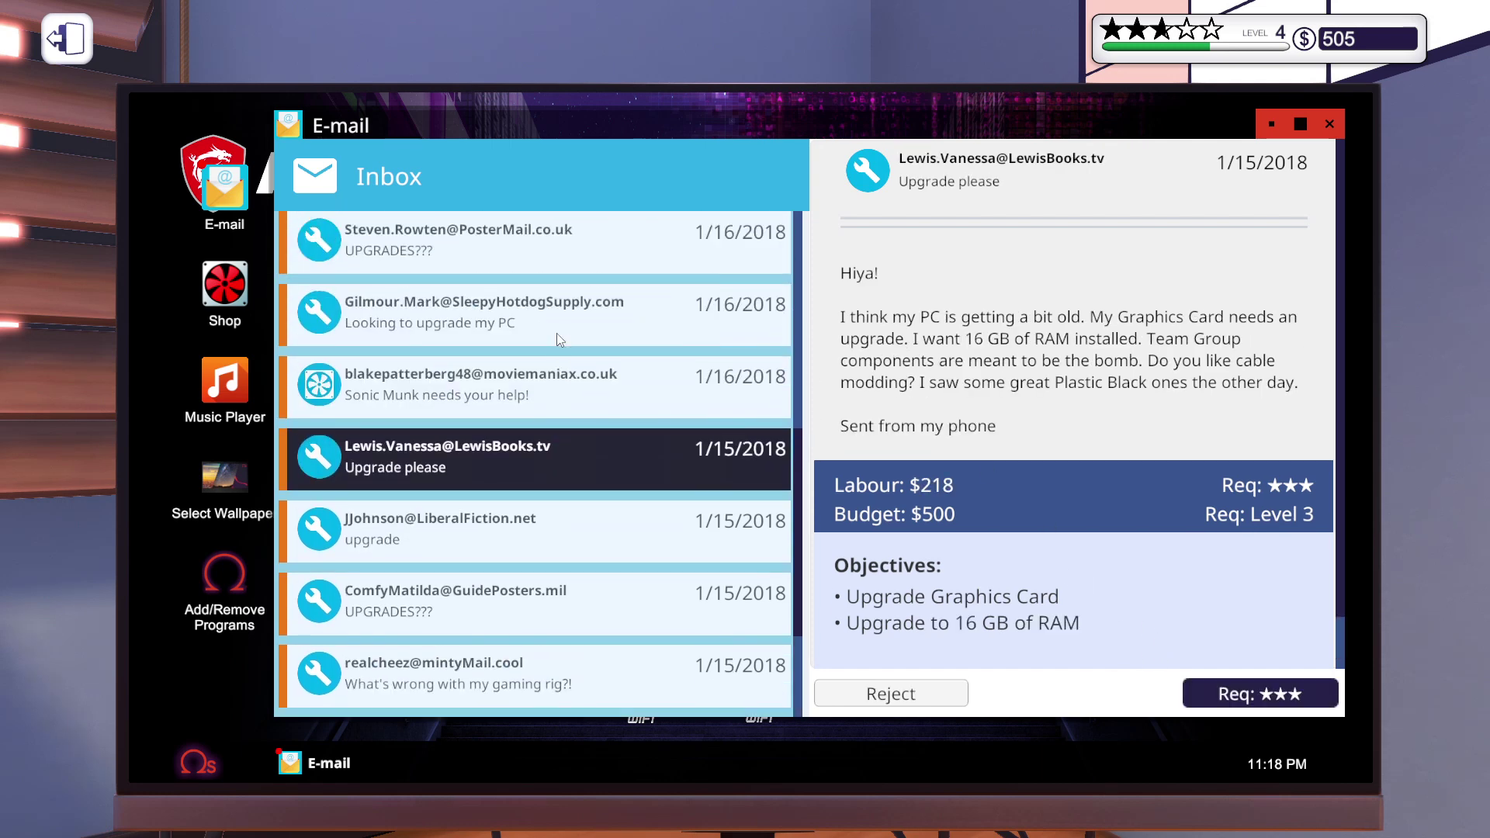
# - Collect payment for the first completed 16 GB RAM upgrade job
pyautogui.click(567, 434)
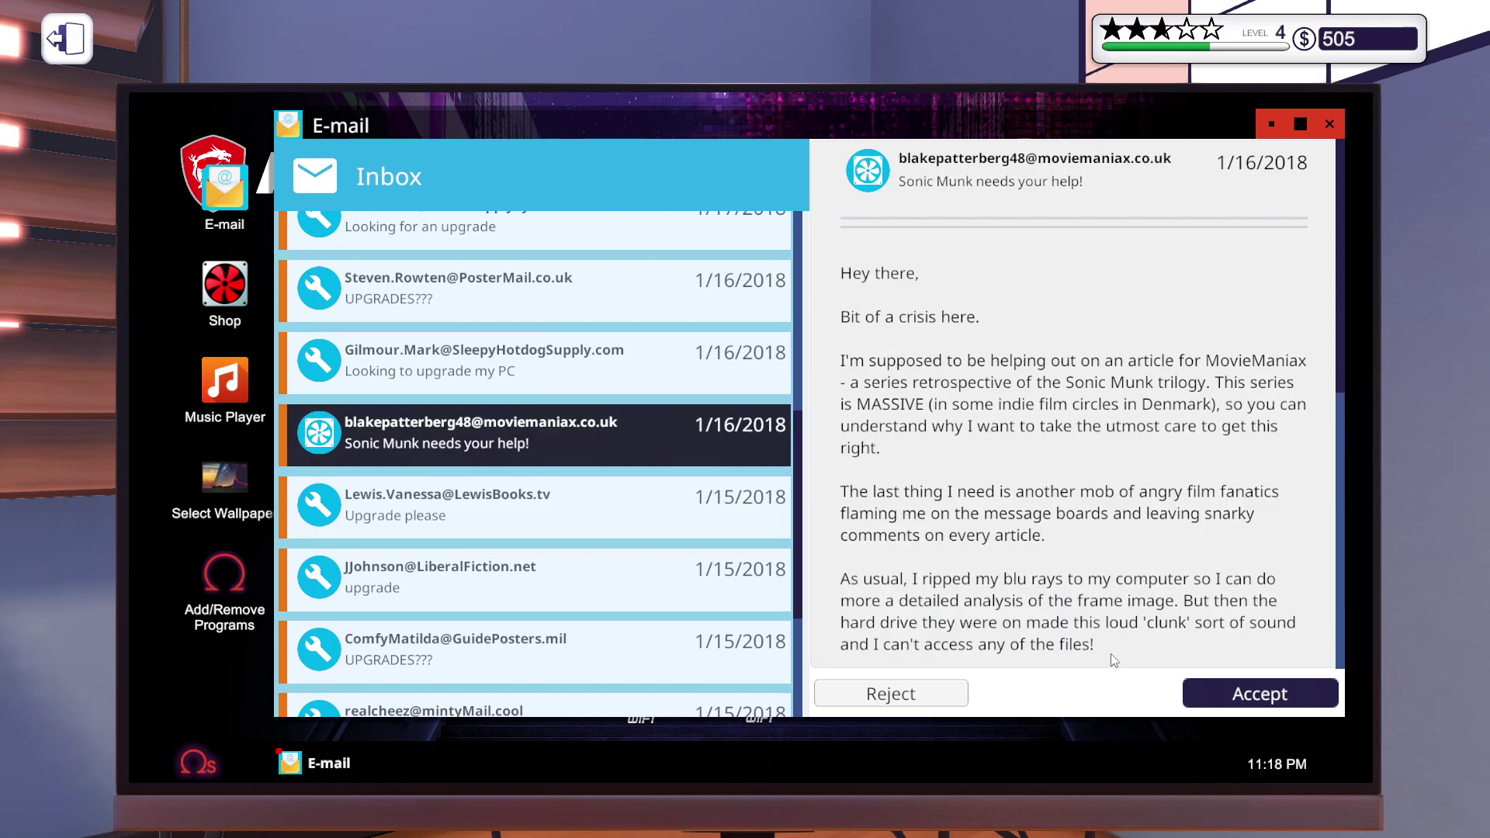
pyautogui.click(536, 373)
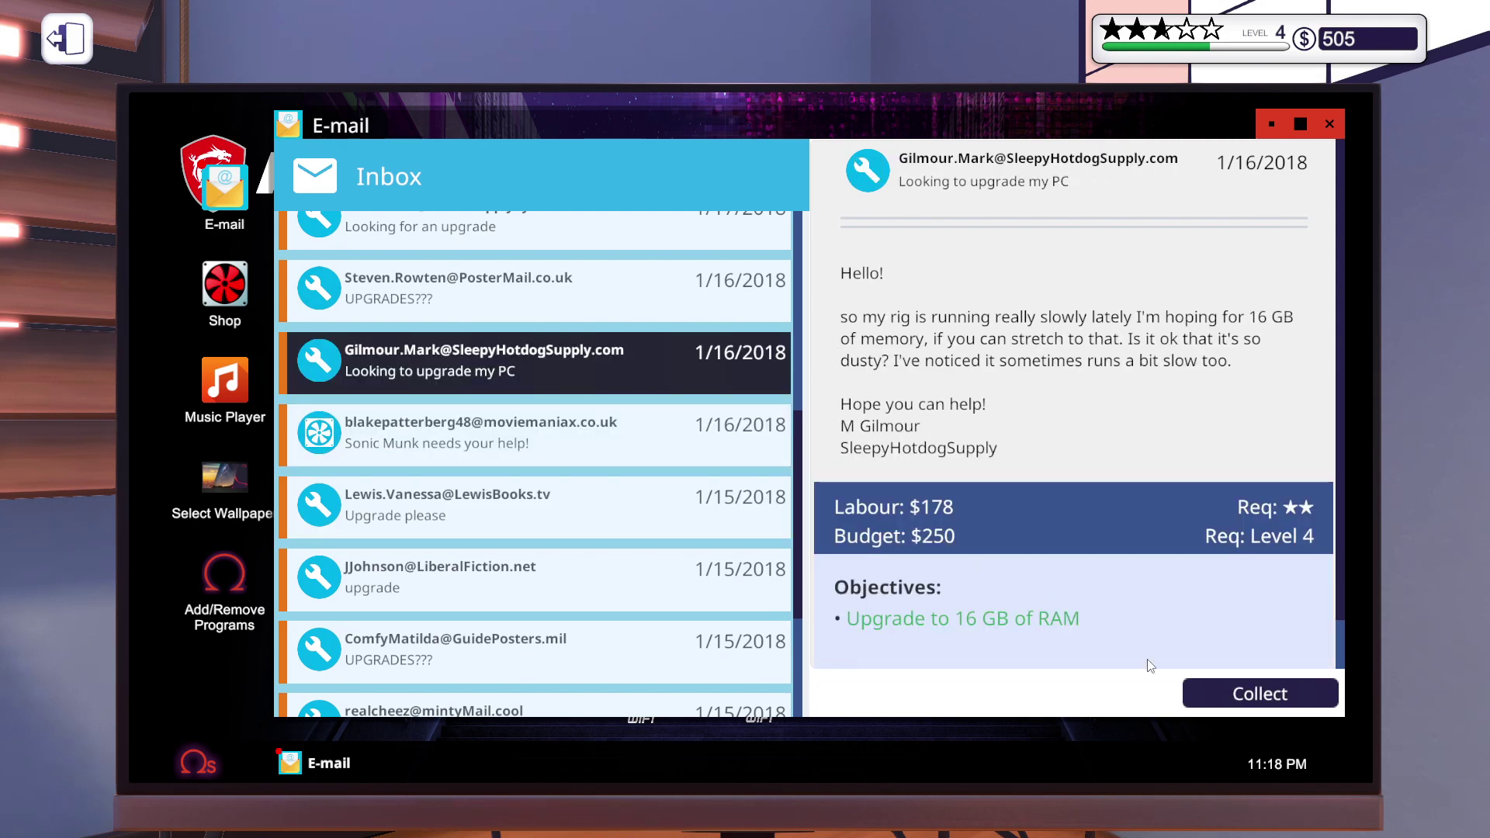
pyautogui.click(1227, 699)
pyautogui.click(745, 753)
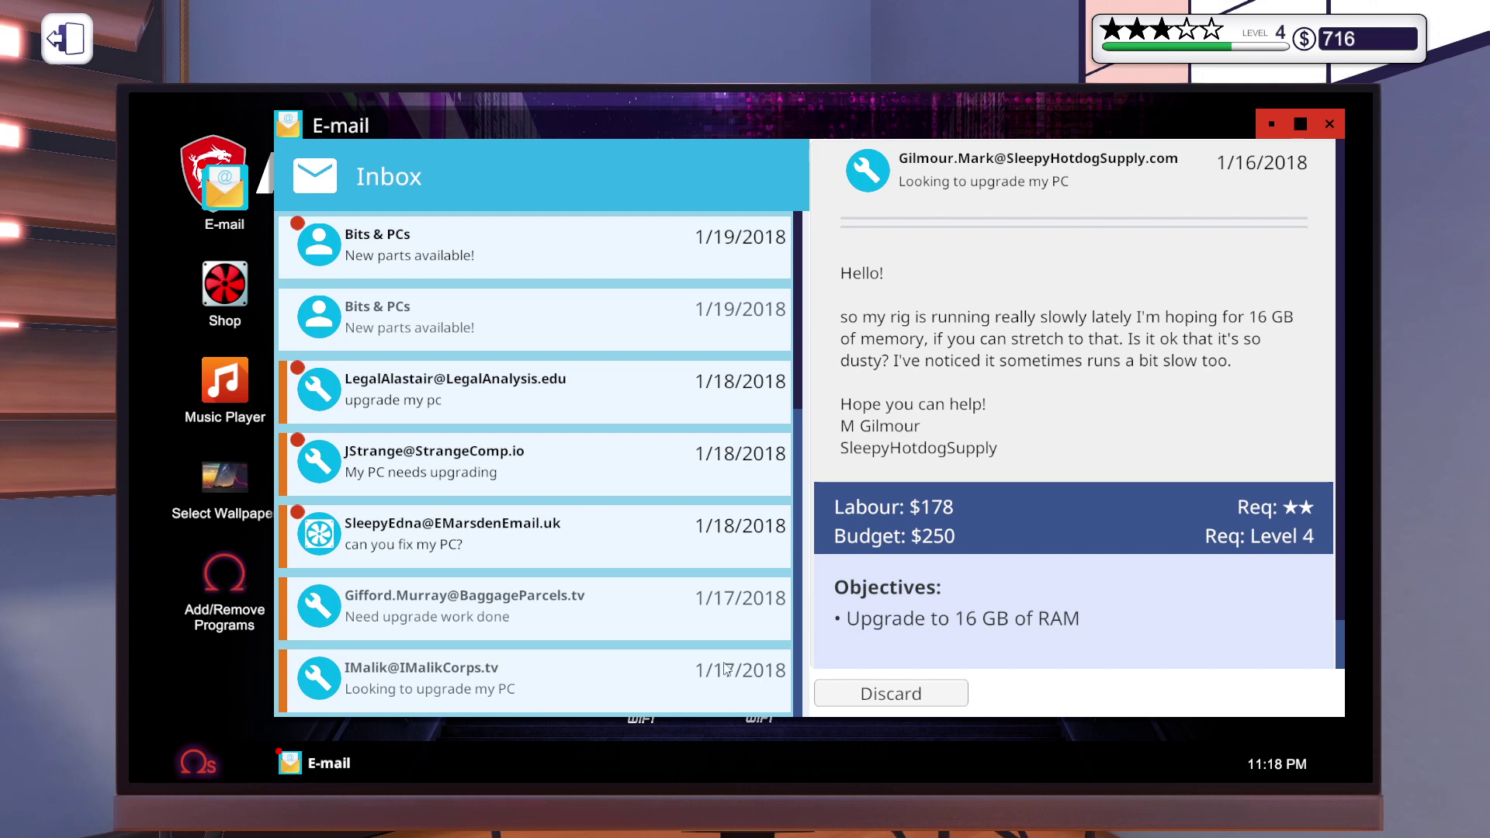
# - Discard both Bits & PCs new-parts announcement emails
pyautogui.click(487, 317)
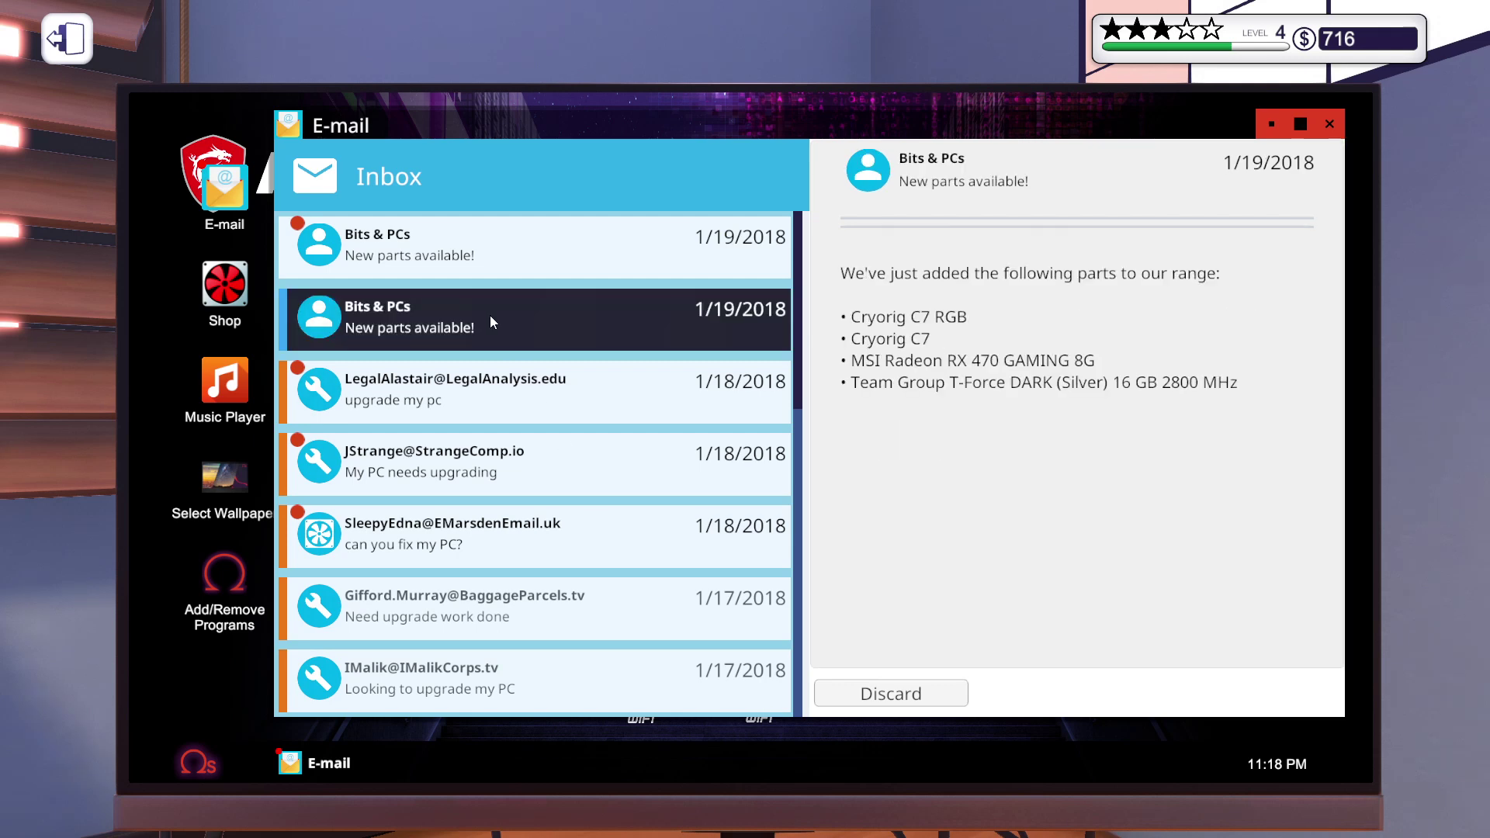
pyautogui.click(486, 246)
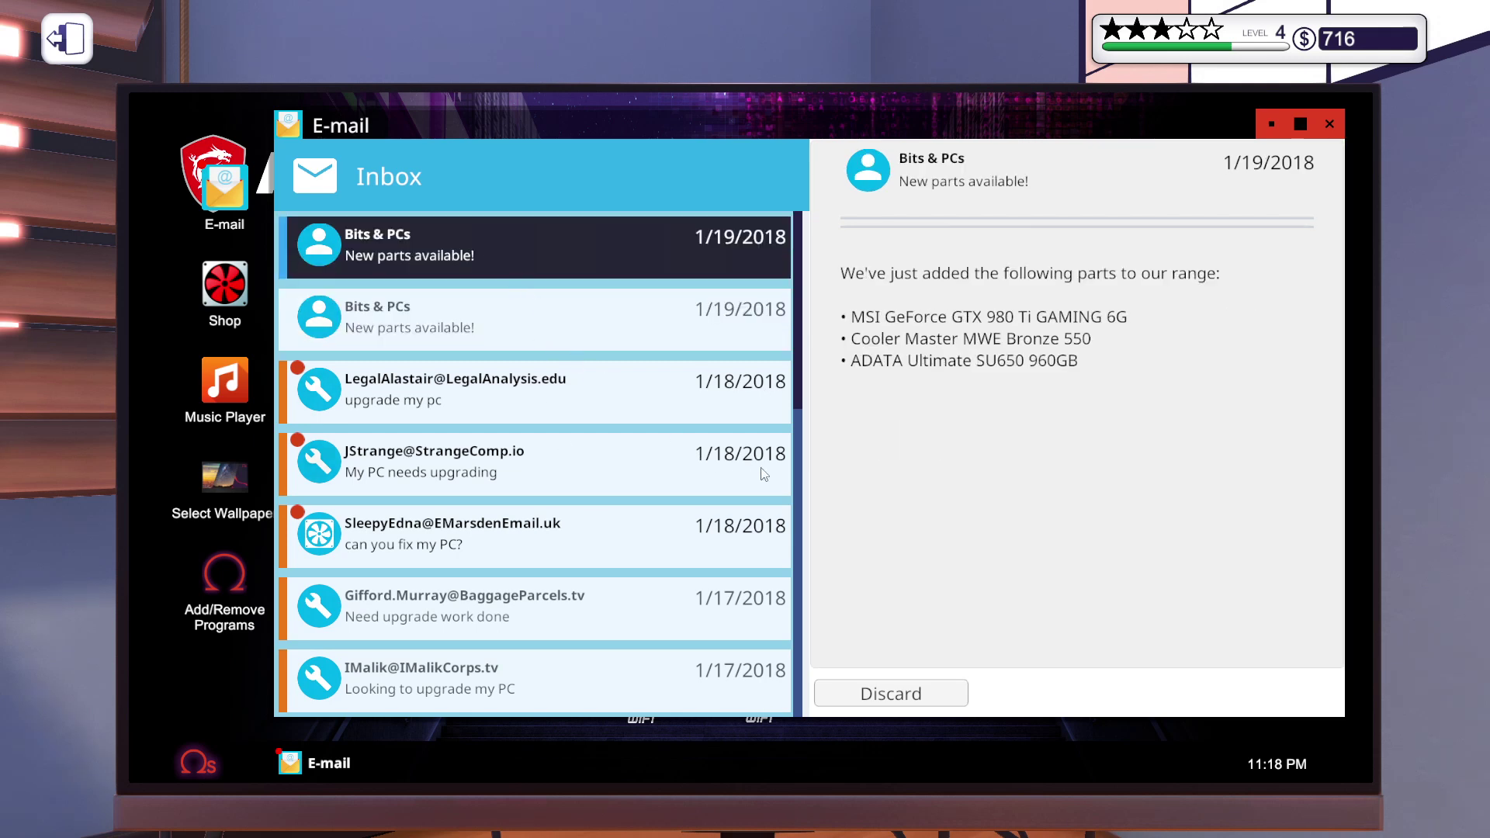
pyautogui.click(905, 696)
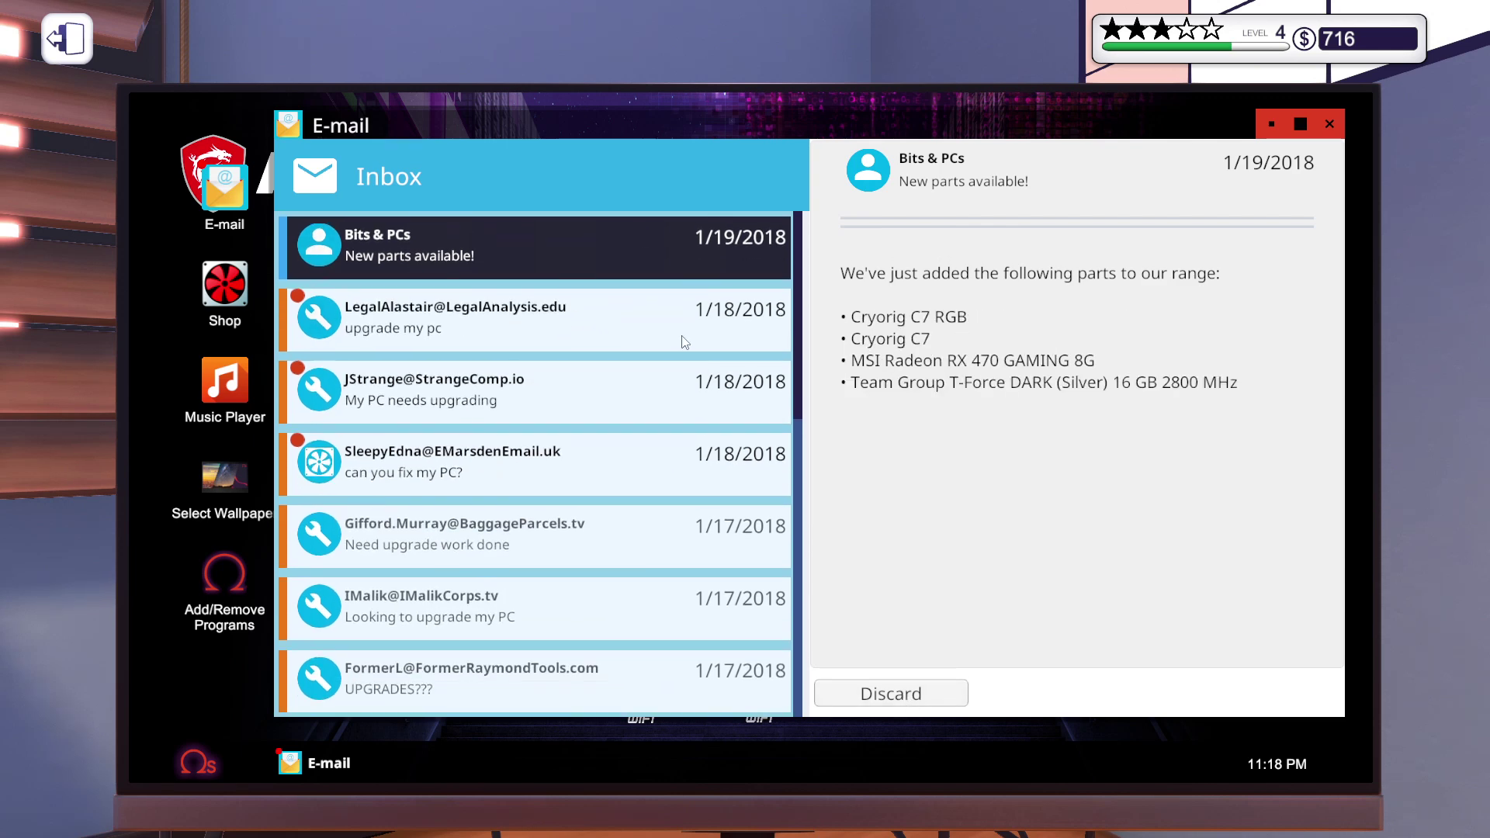
pyautogui.click(871, 696)
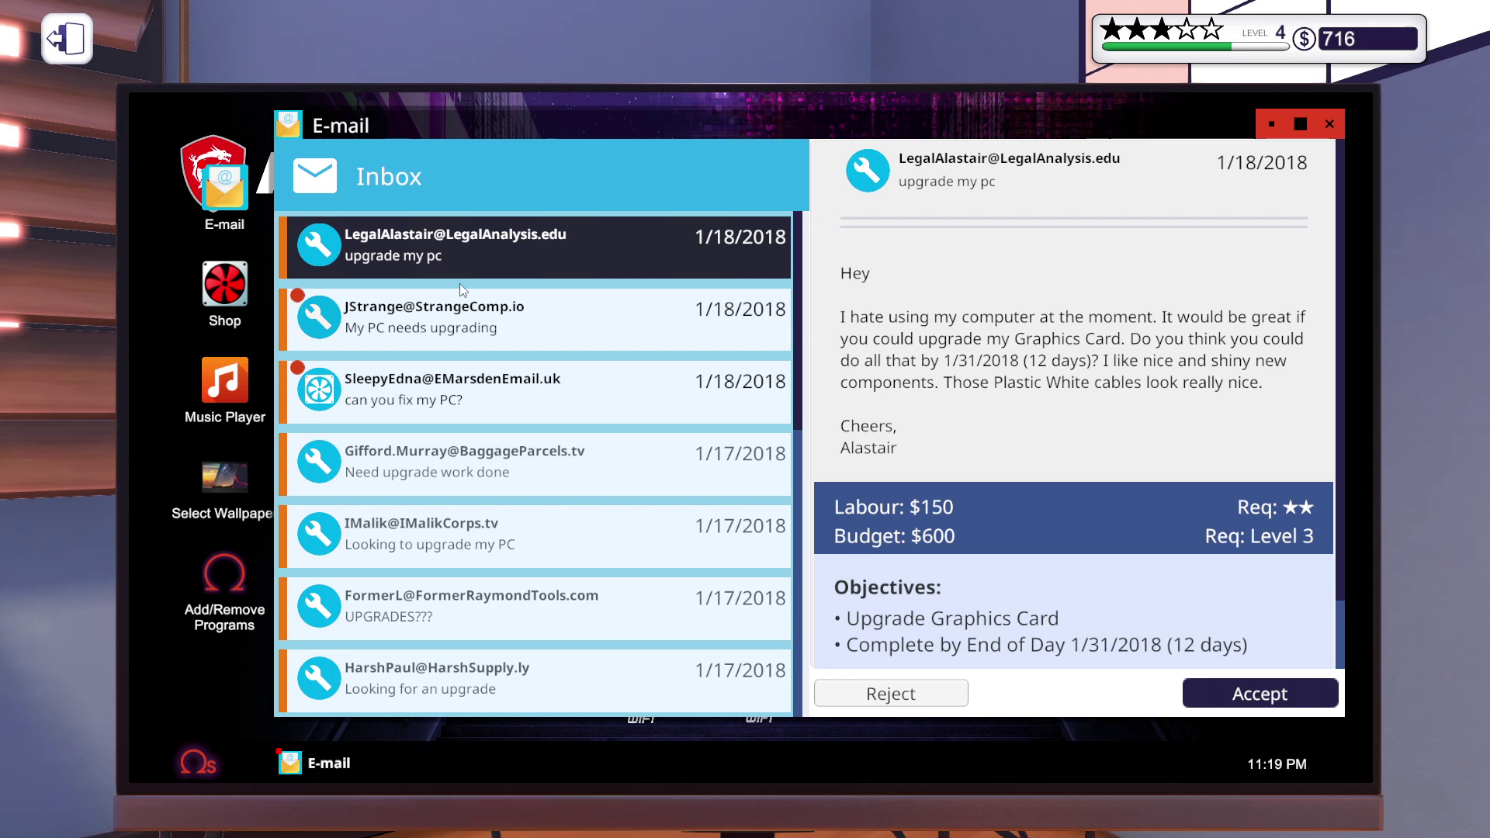
# - Collect payment for the completed 'Need upgrade work done' RAM job
pyautogui.click(537, 335)
pyautogui.click(555, 383)
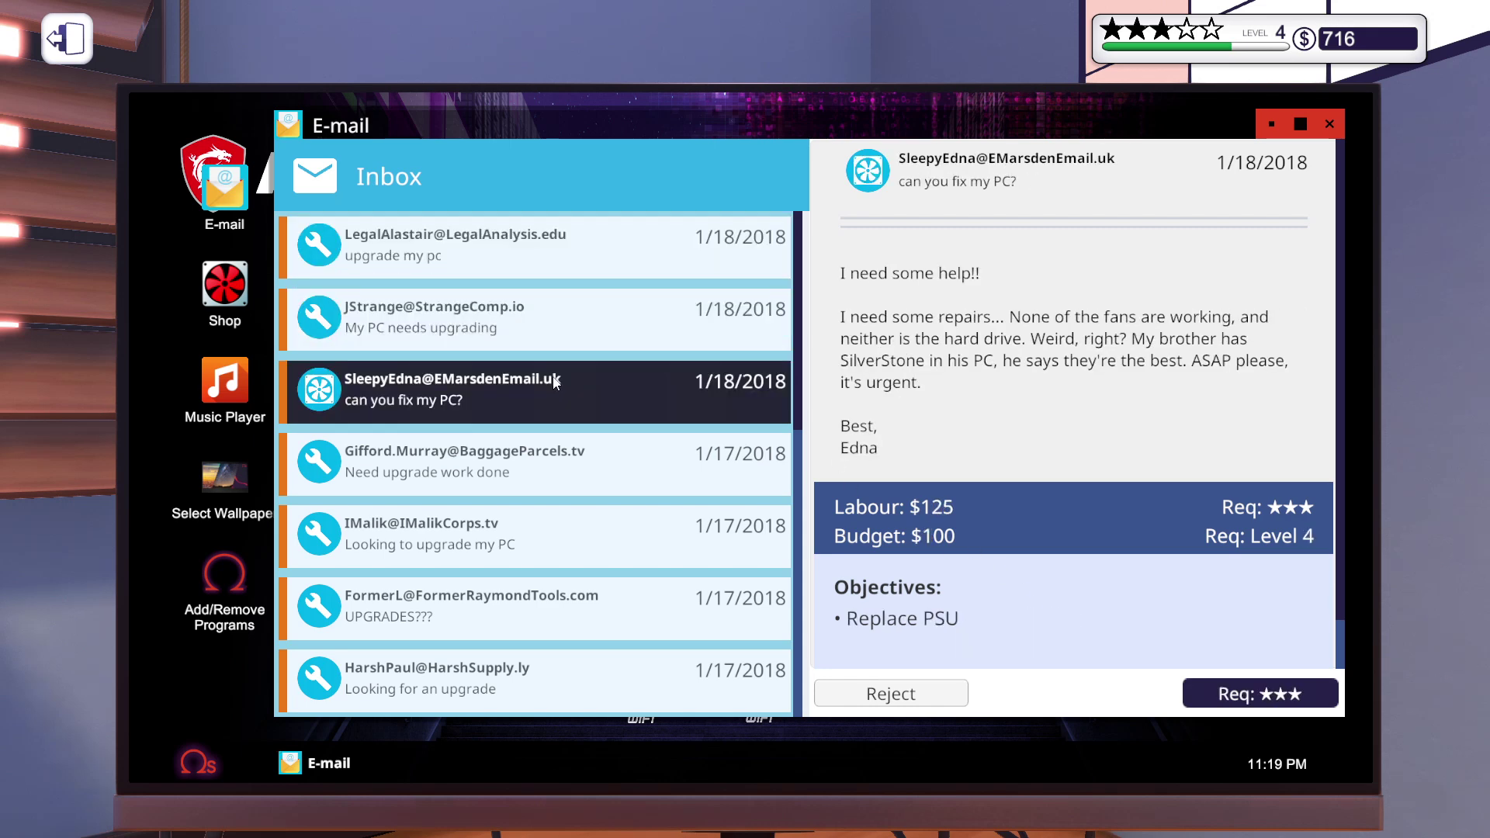
pyautogui.click(539, 468)
pyautogui.scroll(-1, 538, 468)
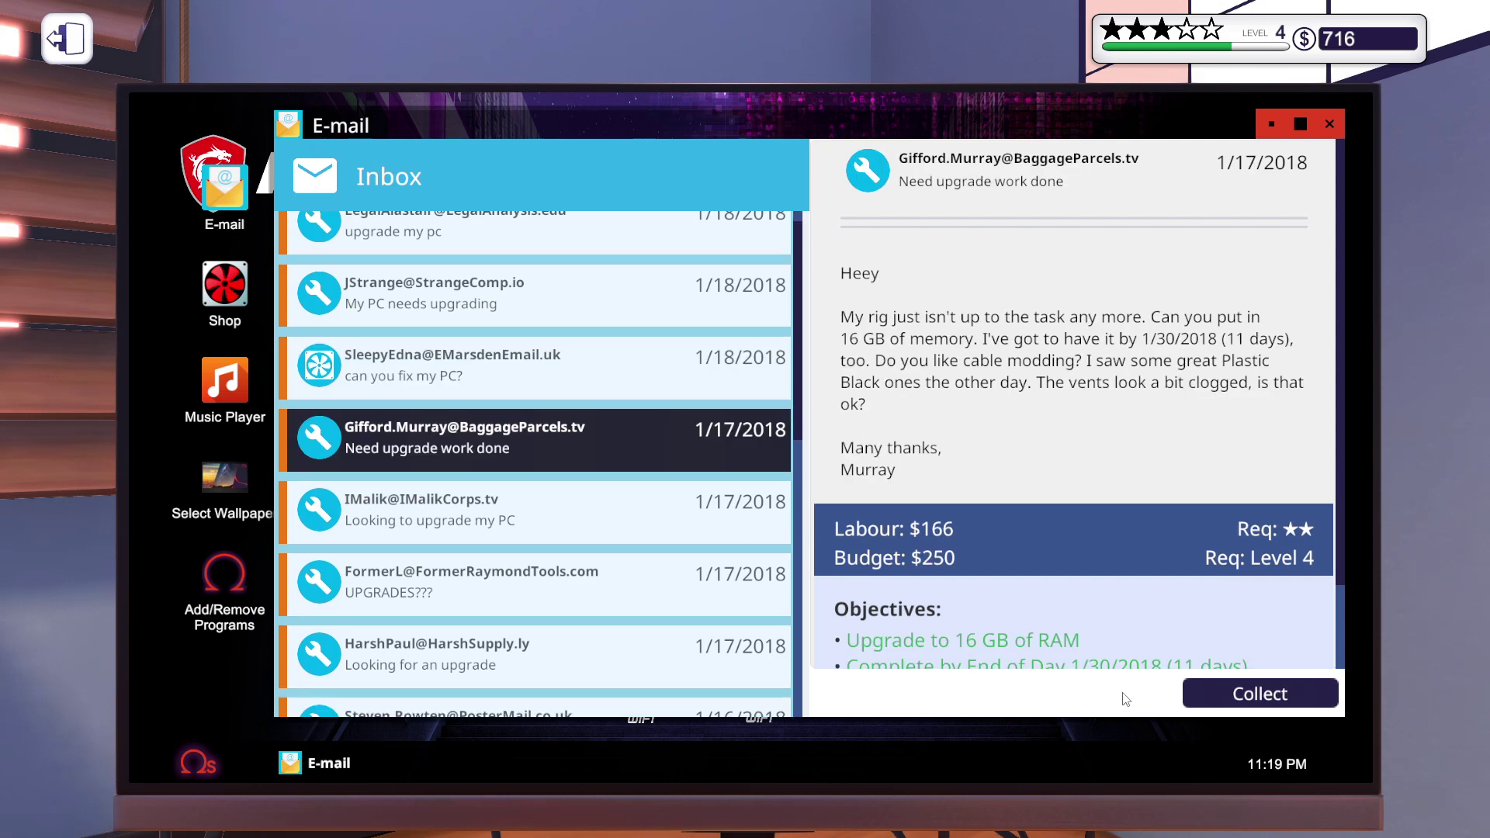
pyautogui.click(1238, 699)
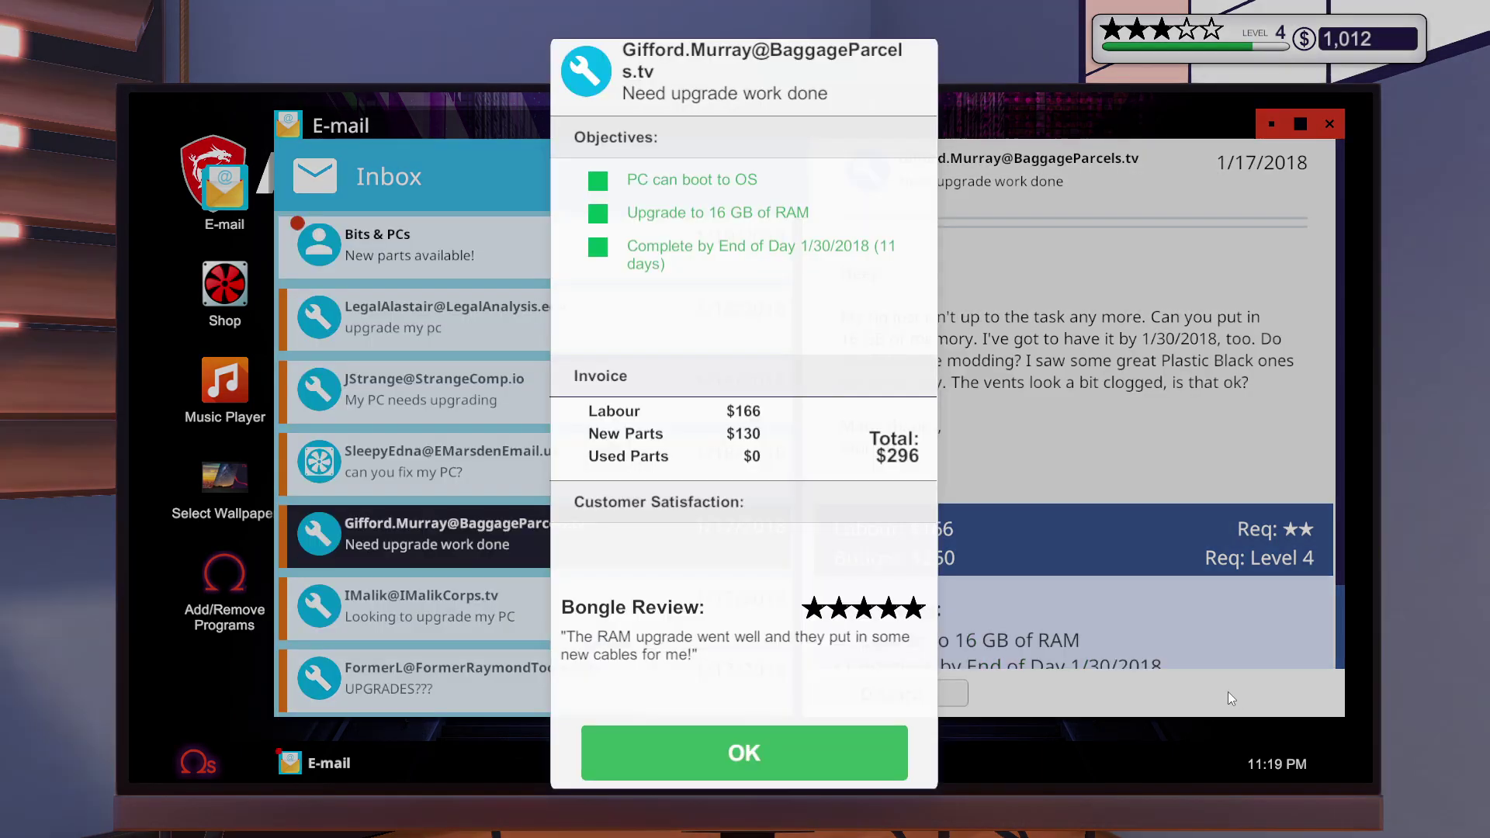
pyautogui.click(782, 754)
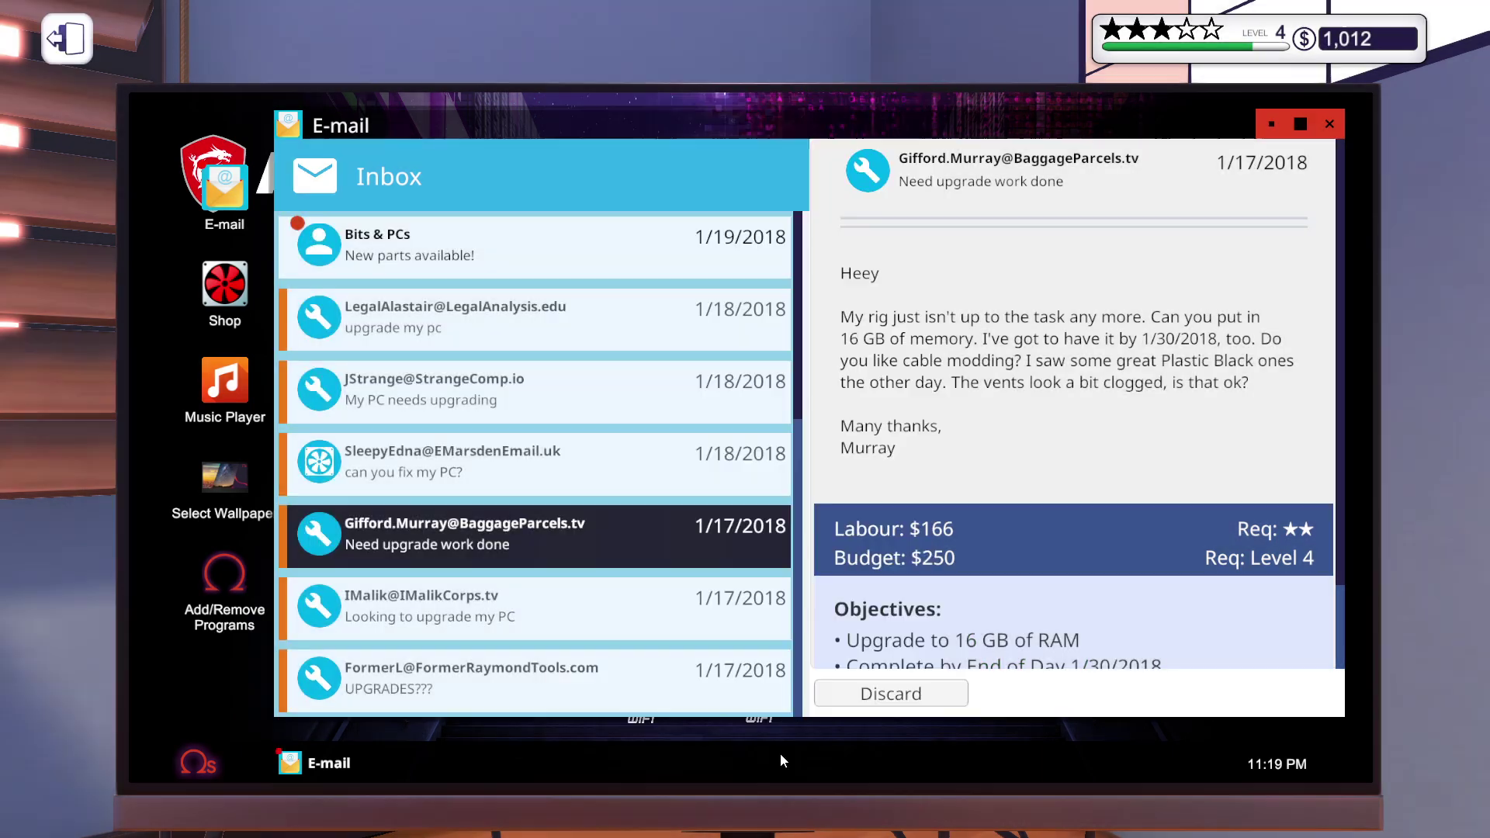
# - Collect HarshPaul's $362 RAM job payment with a five-star review, reaching $1,374
pyautogui.click(545, 413)
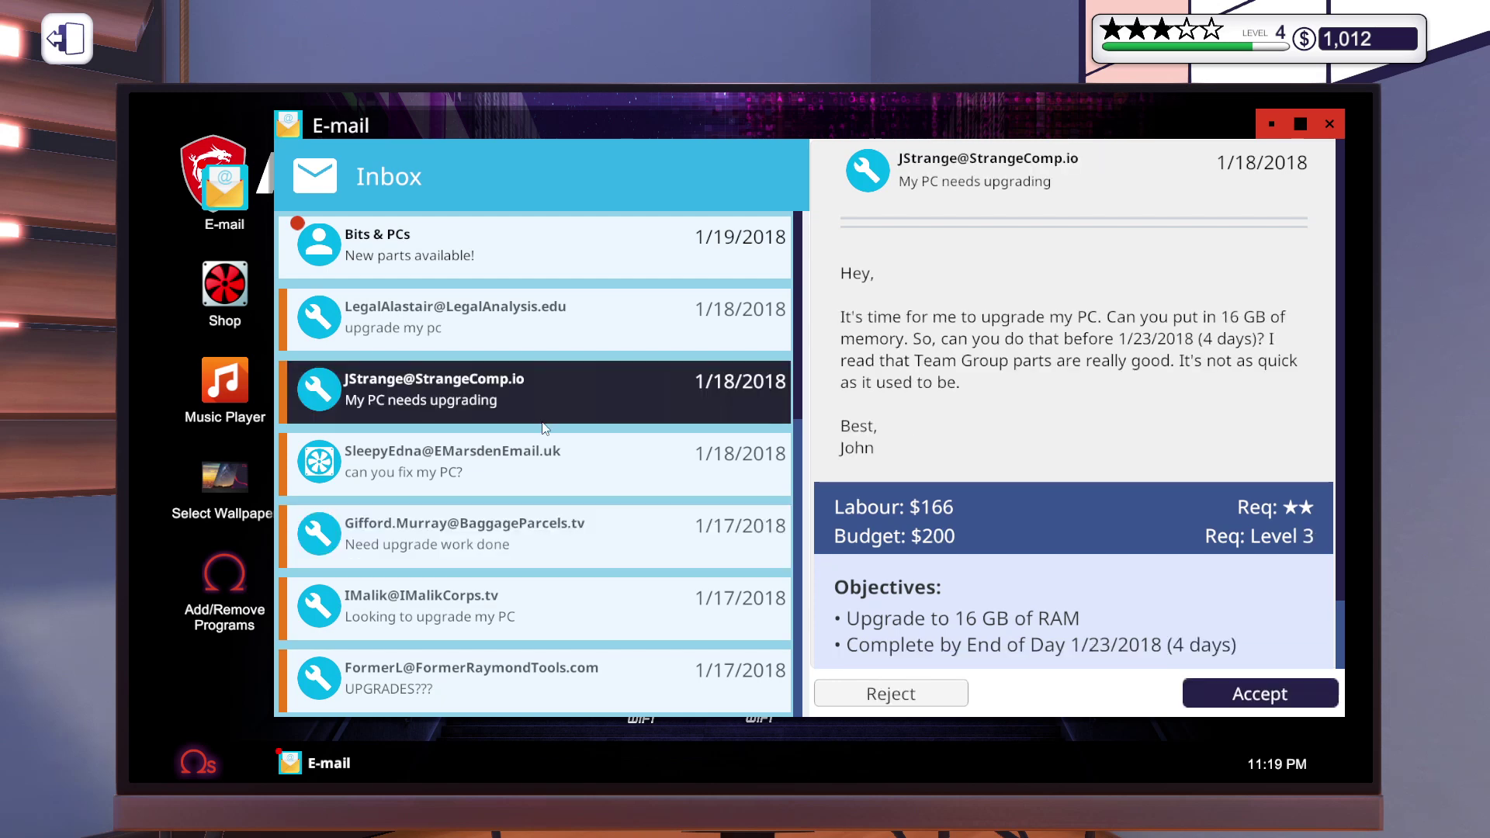
pyautogui.click(532, 481)
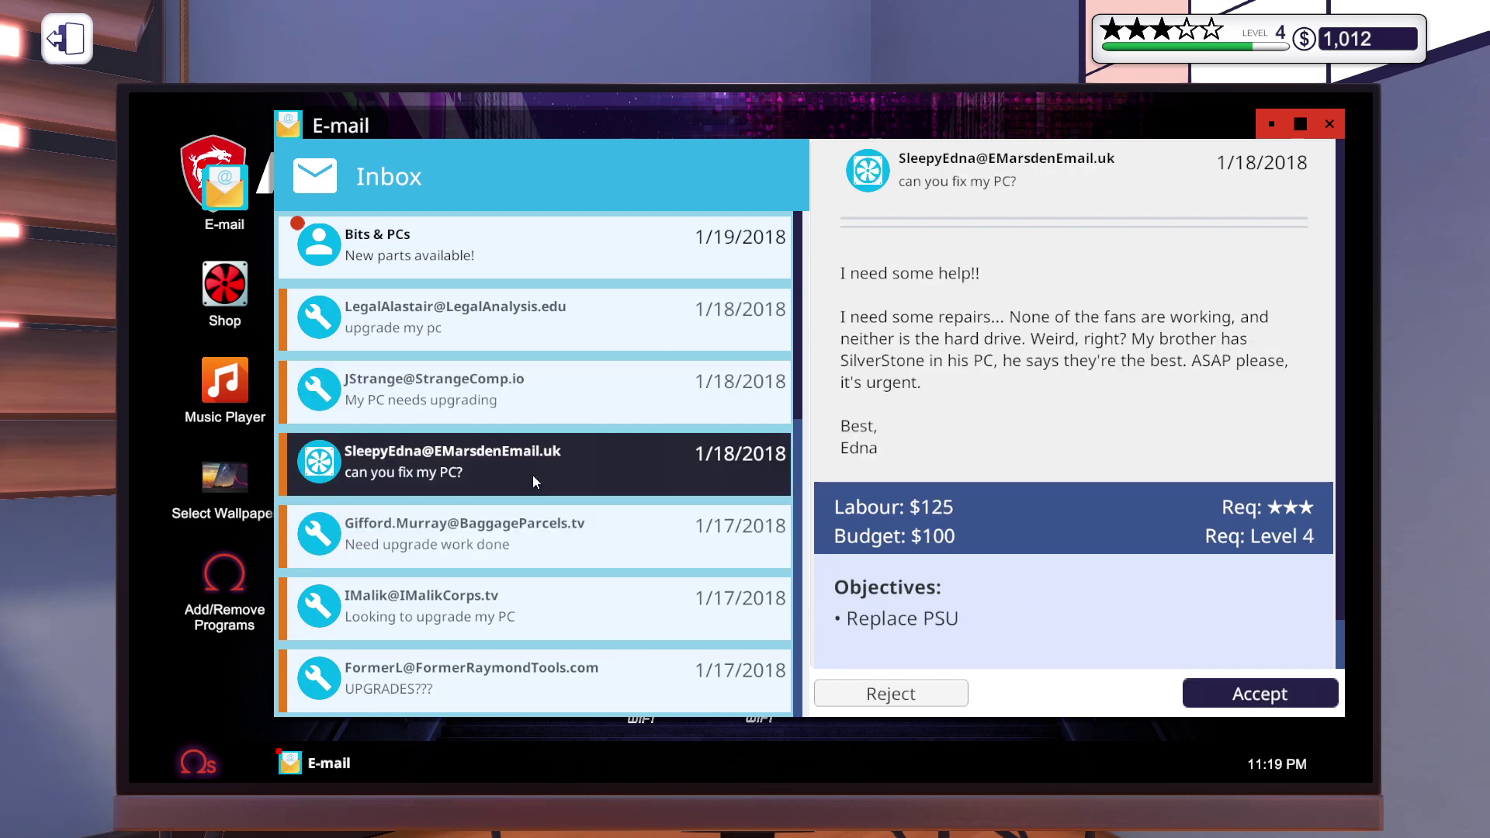
pyautogui.click(542, 551)
pyautogui.click(571, 631)
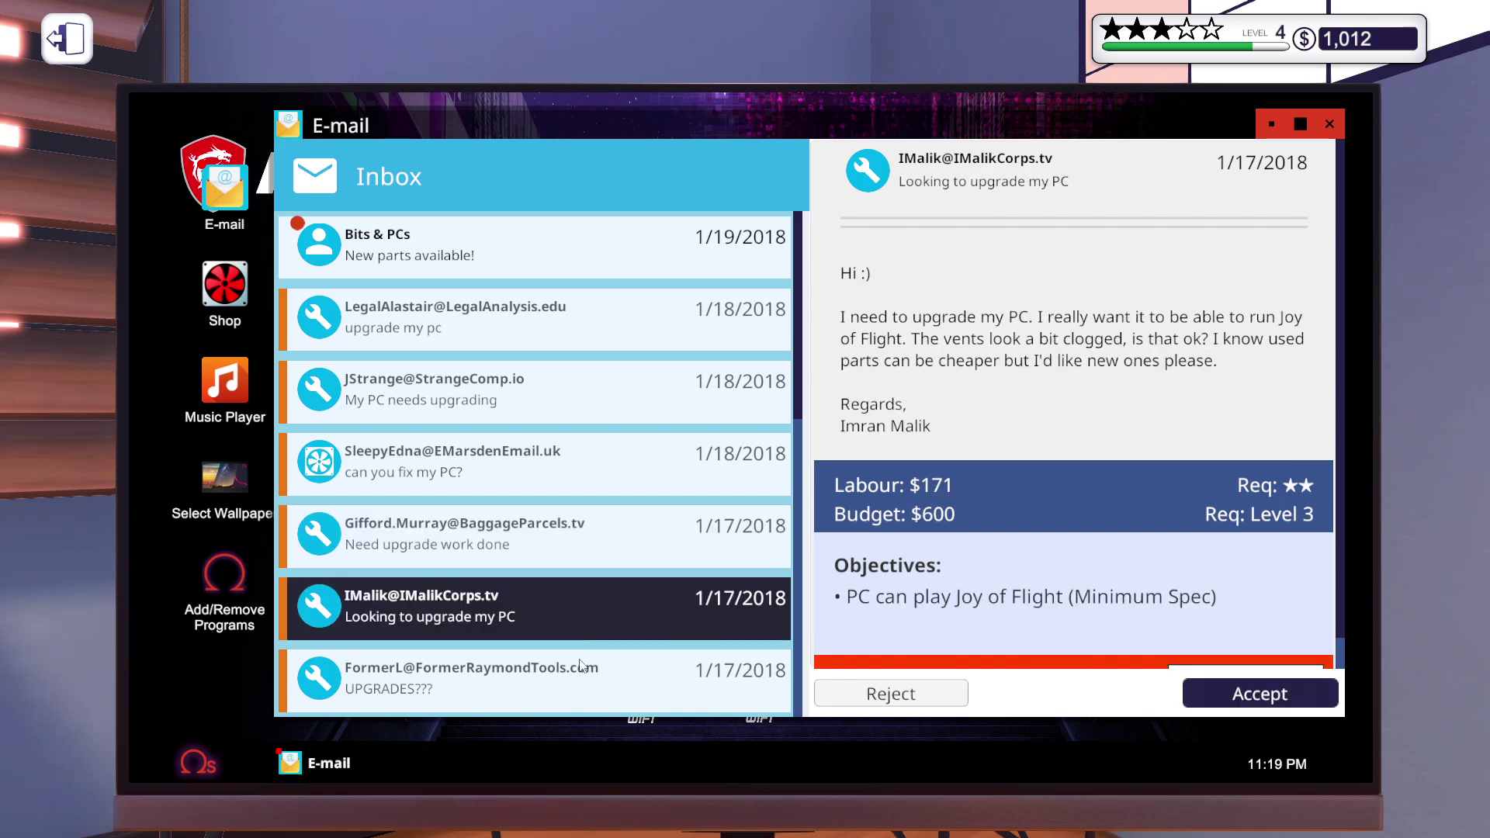
pyautogui.click(583, 680)
pyautogui.scroll(-1, 584, 679)
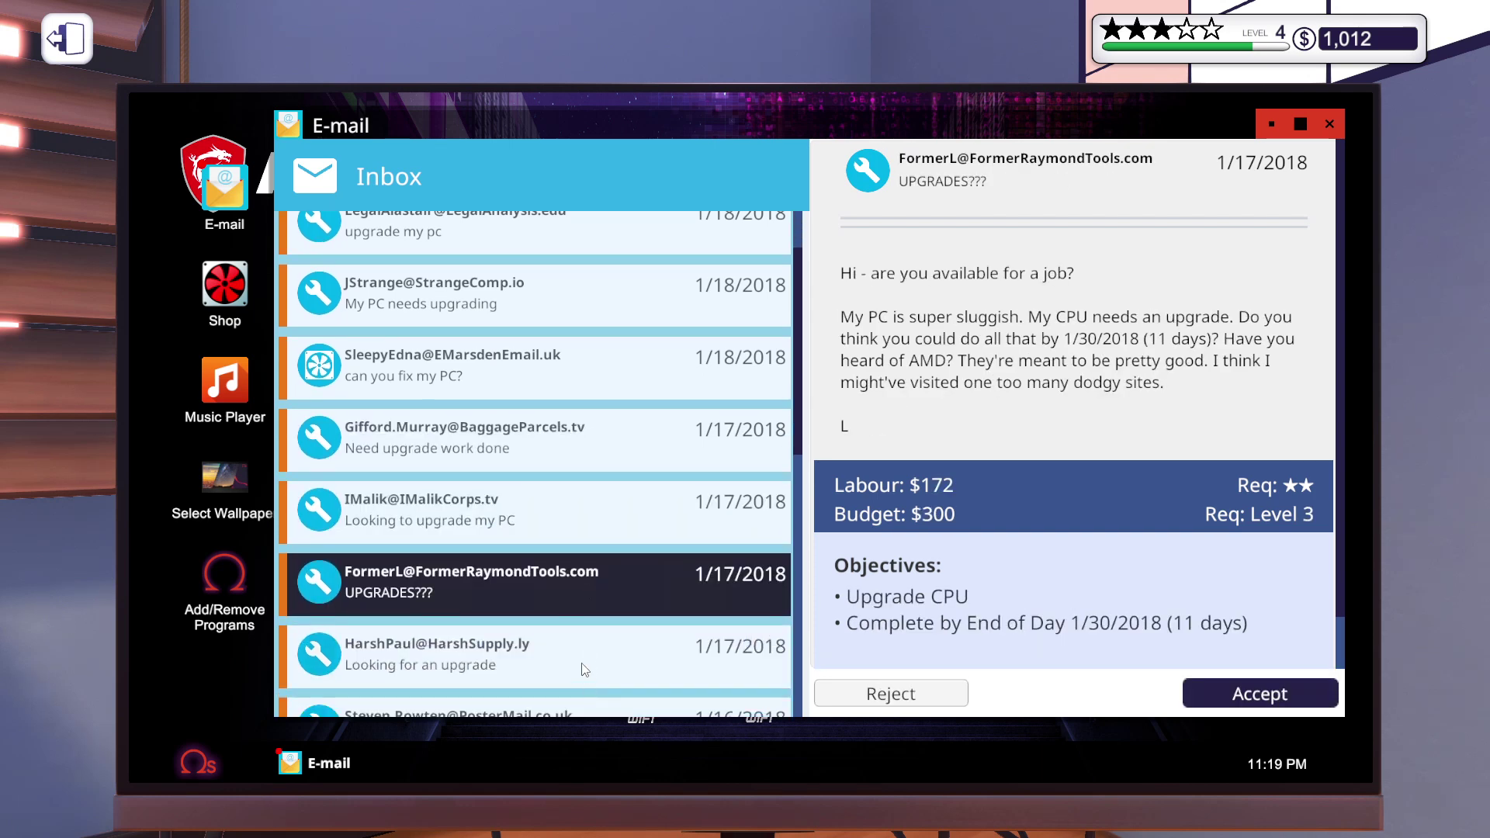
pyautogui.click(582, 662)
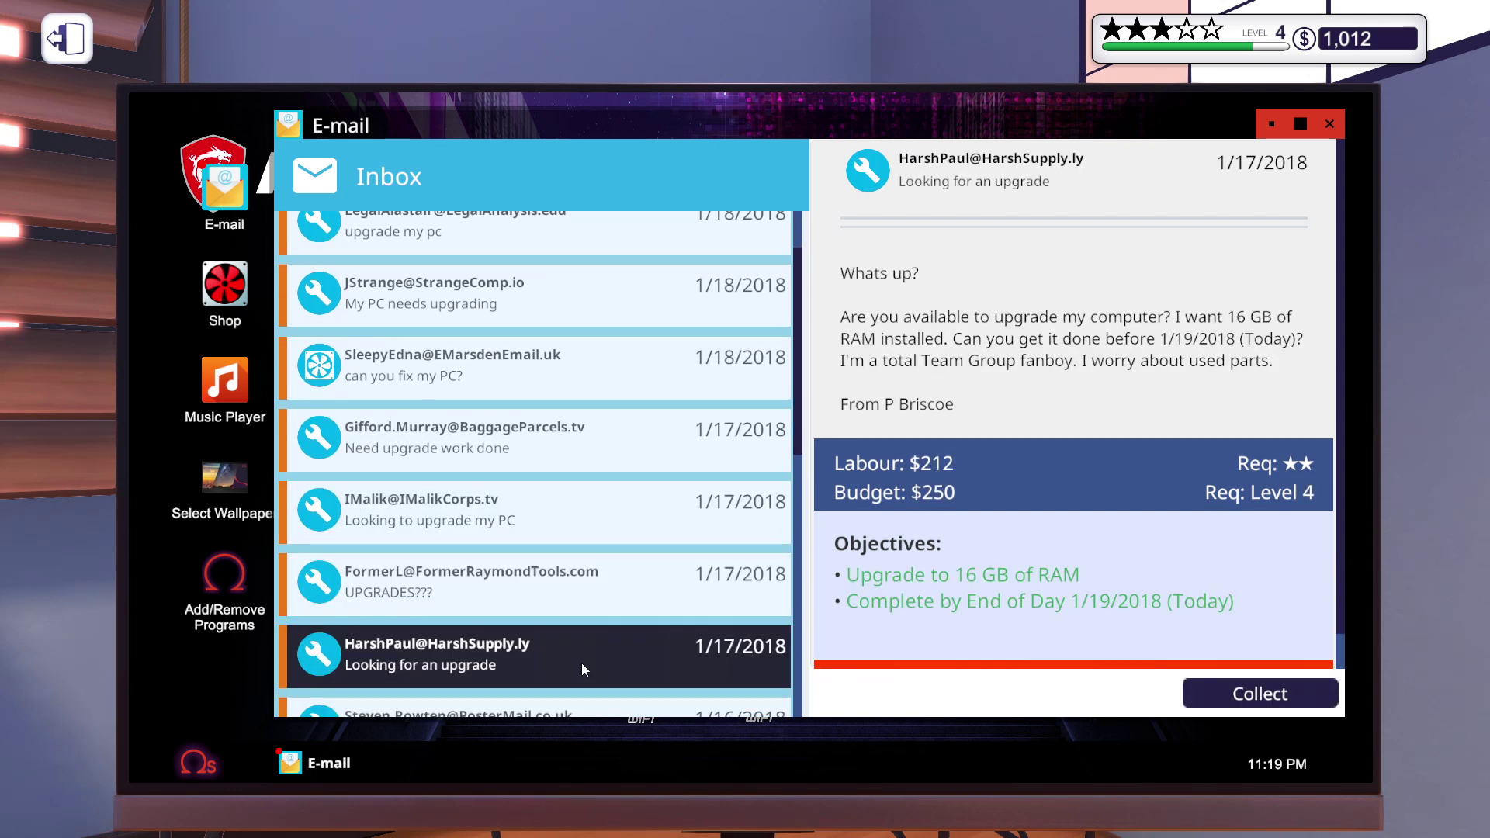
pyautogui.click(1236, 697)
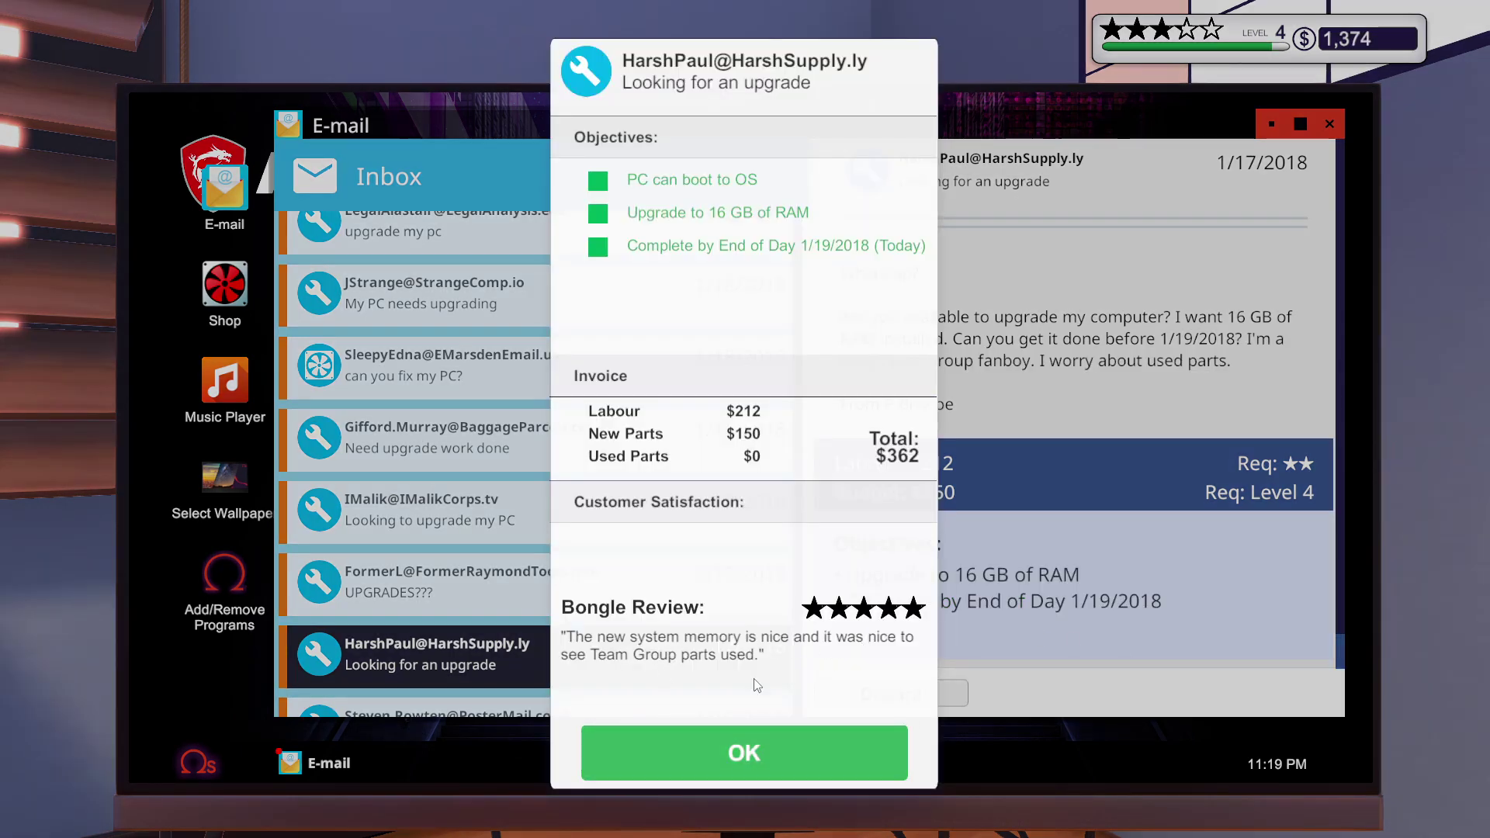
pyautogui.click(684, 757)
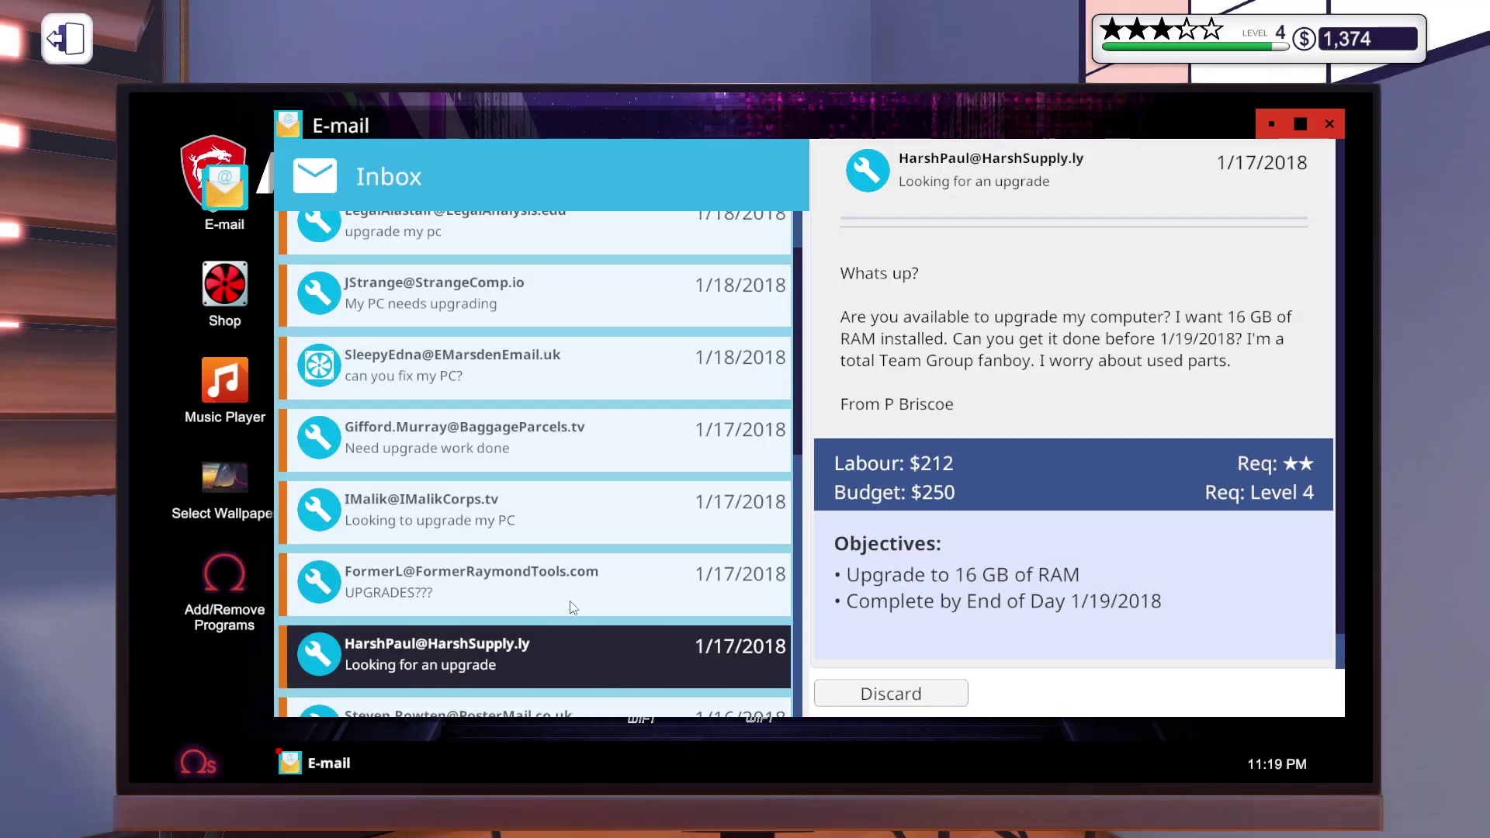
pyautogui.scroll(-2, 570, 601)
pyautogui.scroll(-2, 570, 601)
pyautogui.scroll(-2, 570, 601)
pyautogui.scroll(-2, 569, 600)
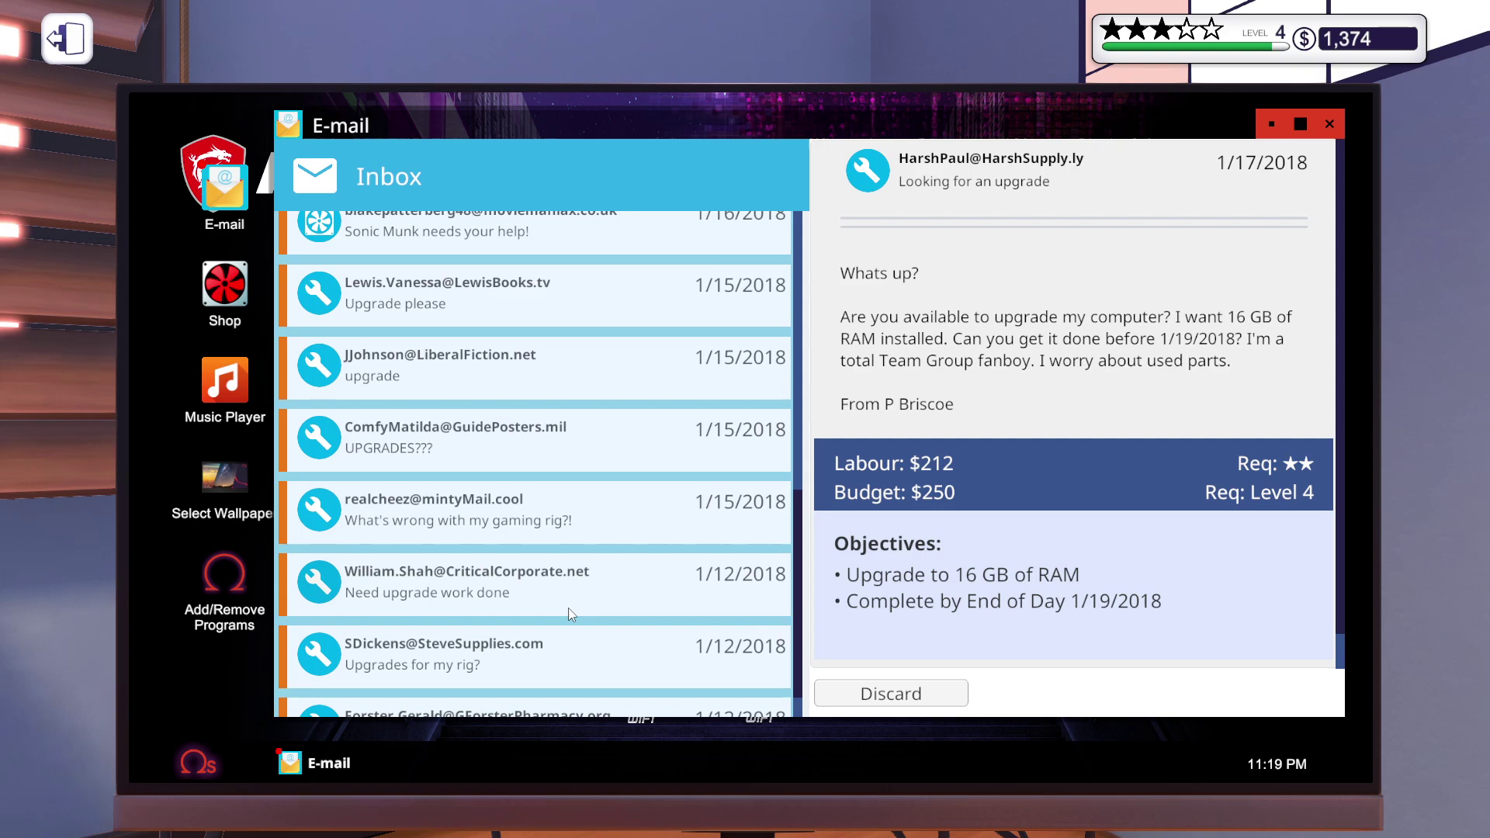
pyautogui.scroll(3, 568, 608)
pyautogui.scroll(3, 569, 608)
pyautogui.scroll(3, 568, 608)
pyautogui.scroll(2, 570, 603)
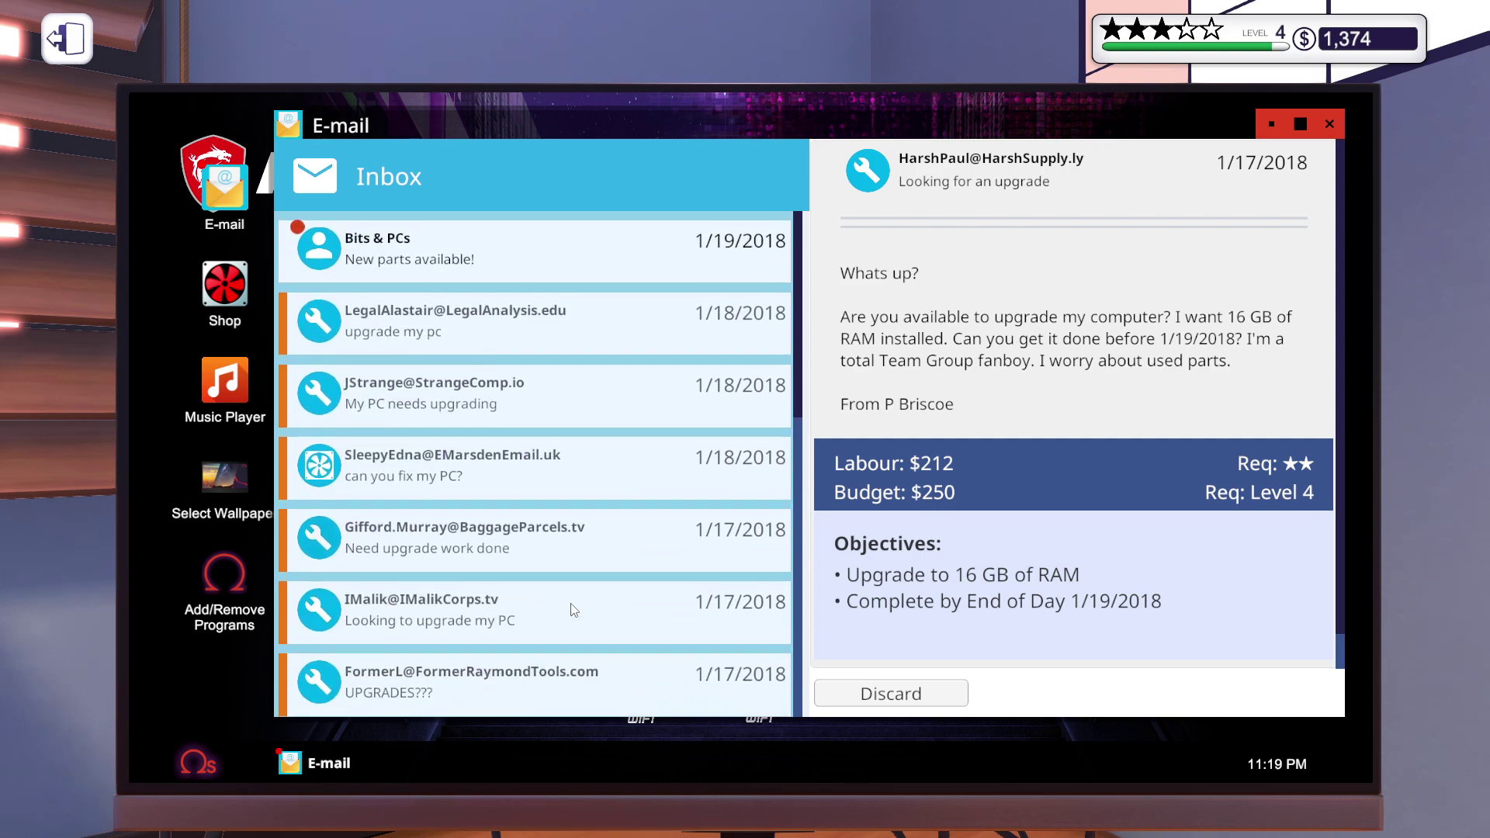
pyautogui.scroll(1, 570, 608)
# - Discard the newest Bits & PCs email and open GForster Pharmacy's $600 upgrade request
pyautogui.click(451, 257)
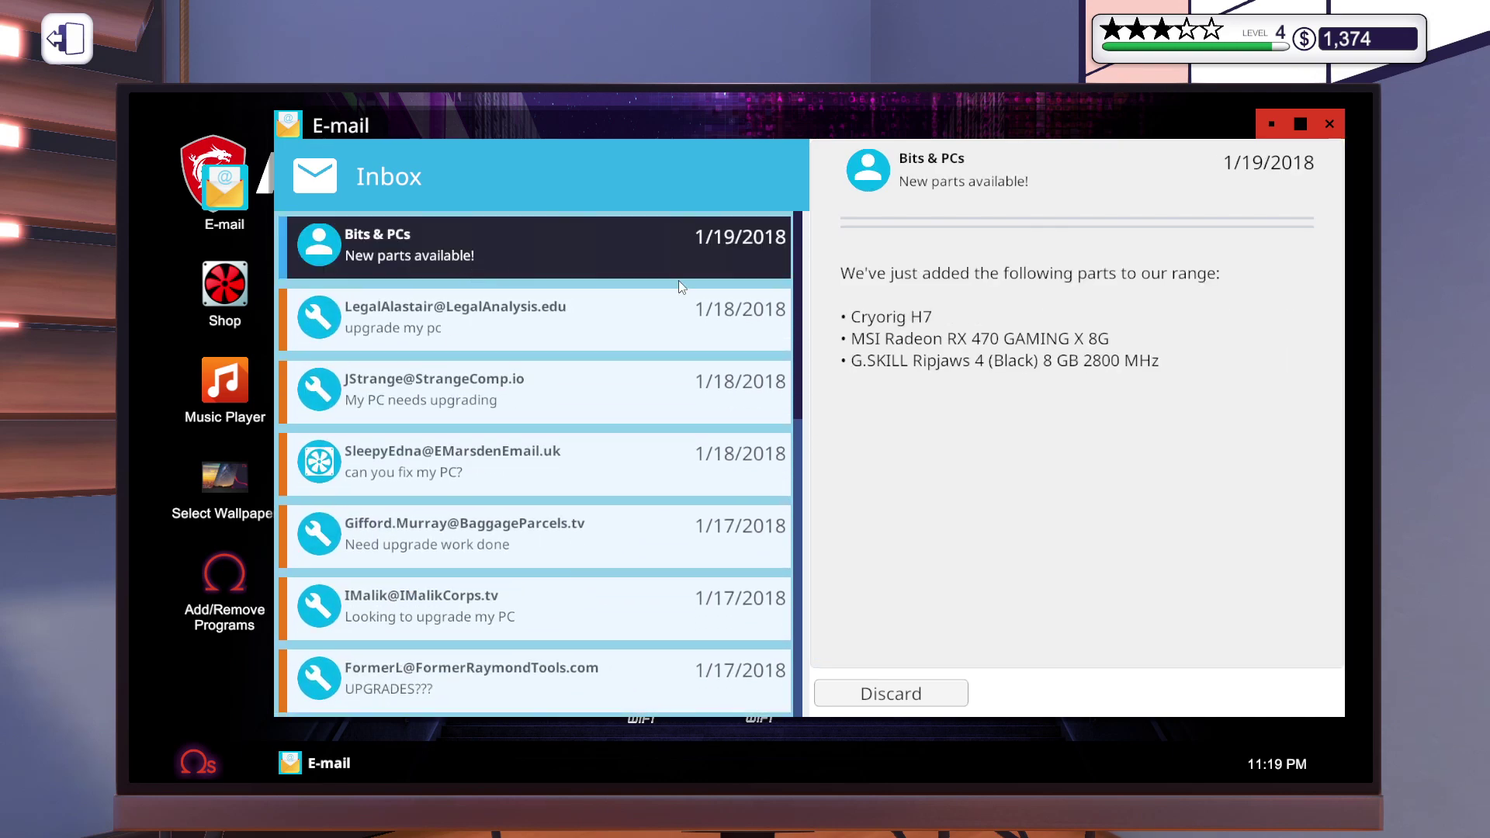
pyautogui.click(911, 698)
pyautogui.scroll(-3, 450, 248)
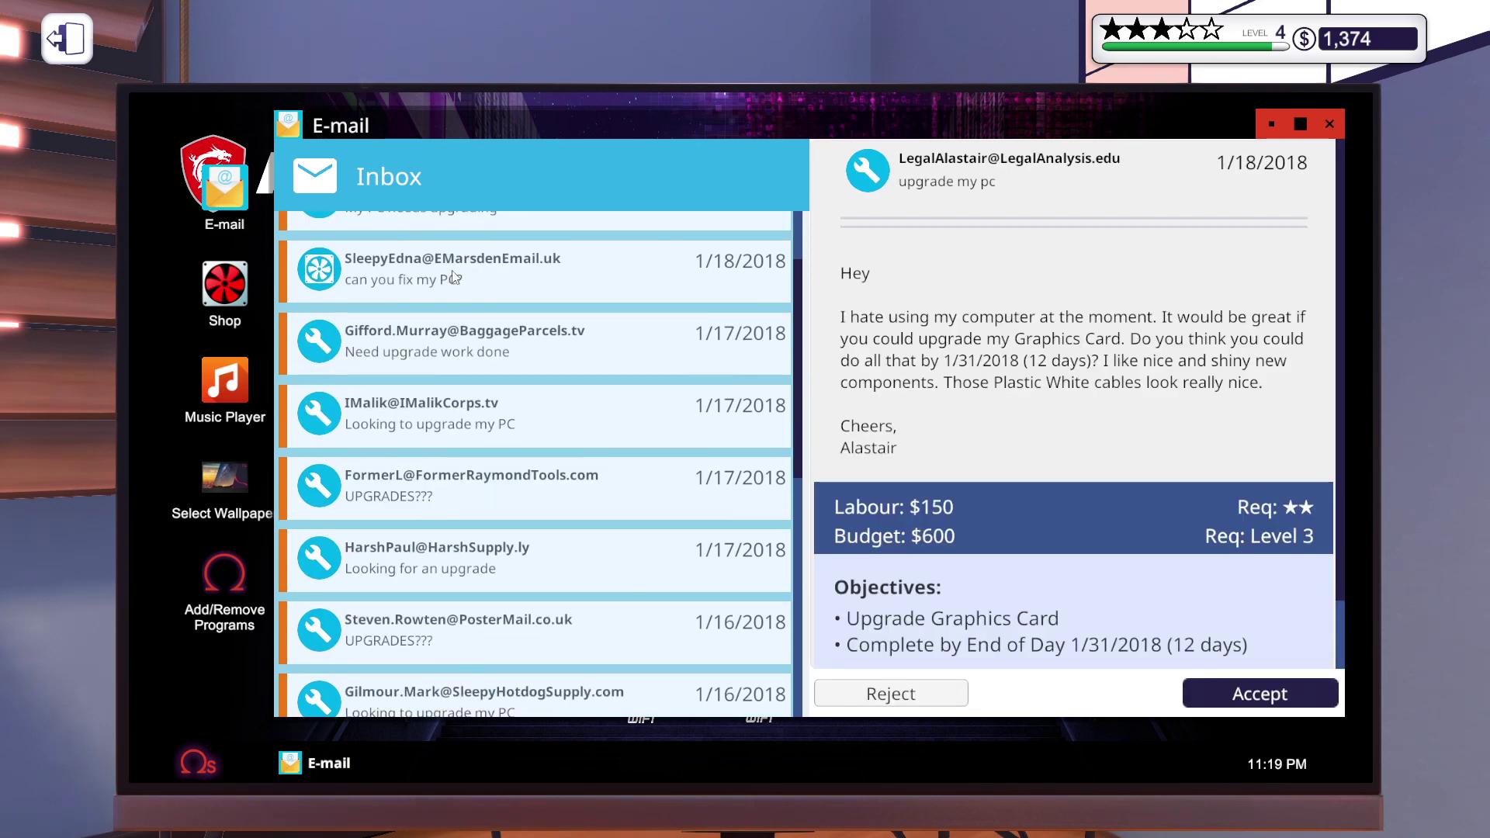
pyautogui.scroll(-3, 451, 300)
pyautogui.scroll(-3, 461, 330)
pyautogui.scroll(-3, 466, 338)
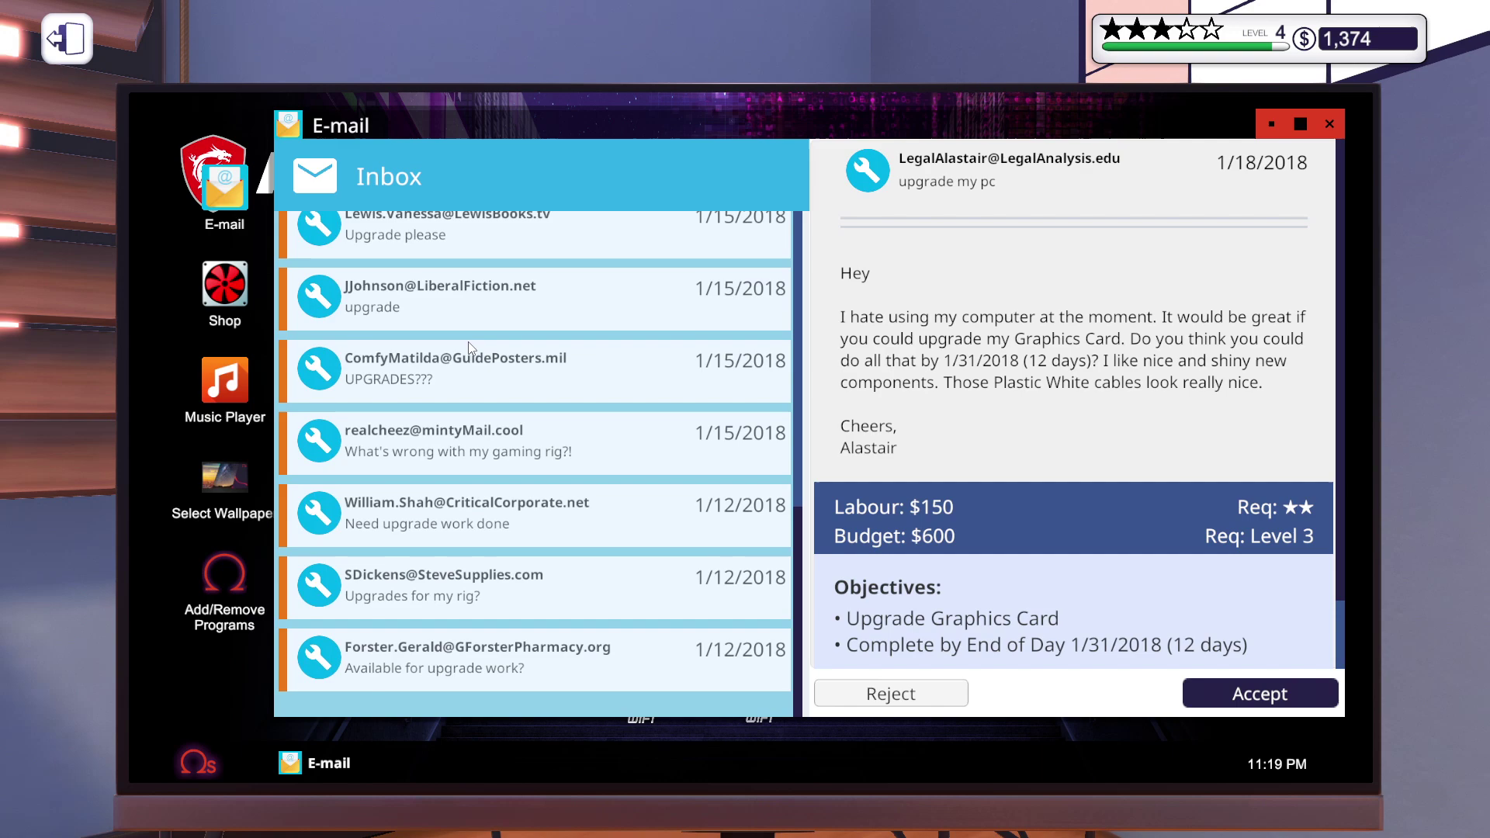
pyautogui.scroll(3, 466, 341)
pyautogui.scroll(3, 470, 345)
pyautogui.scroll(-3, 470, 347)
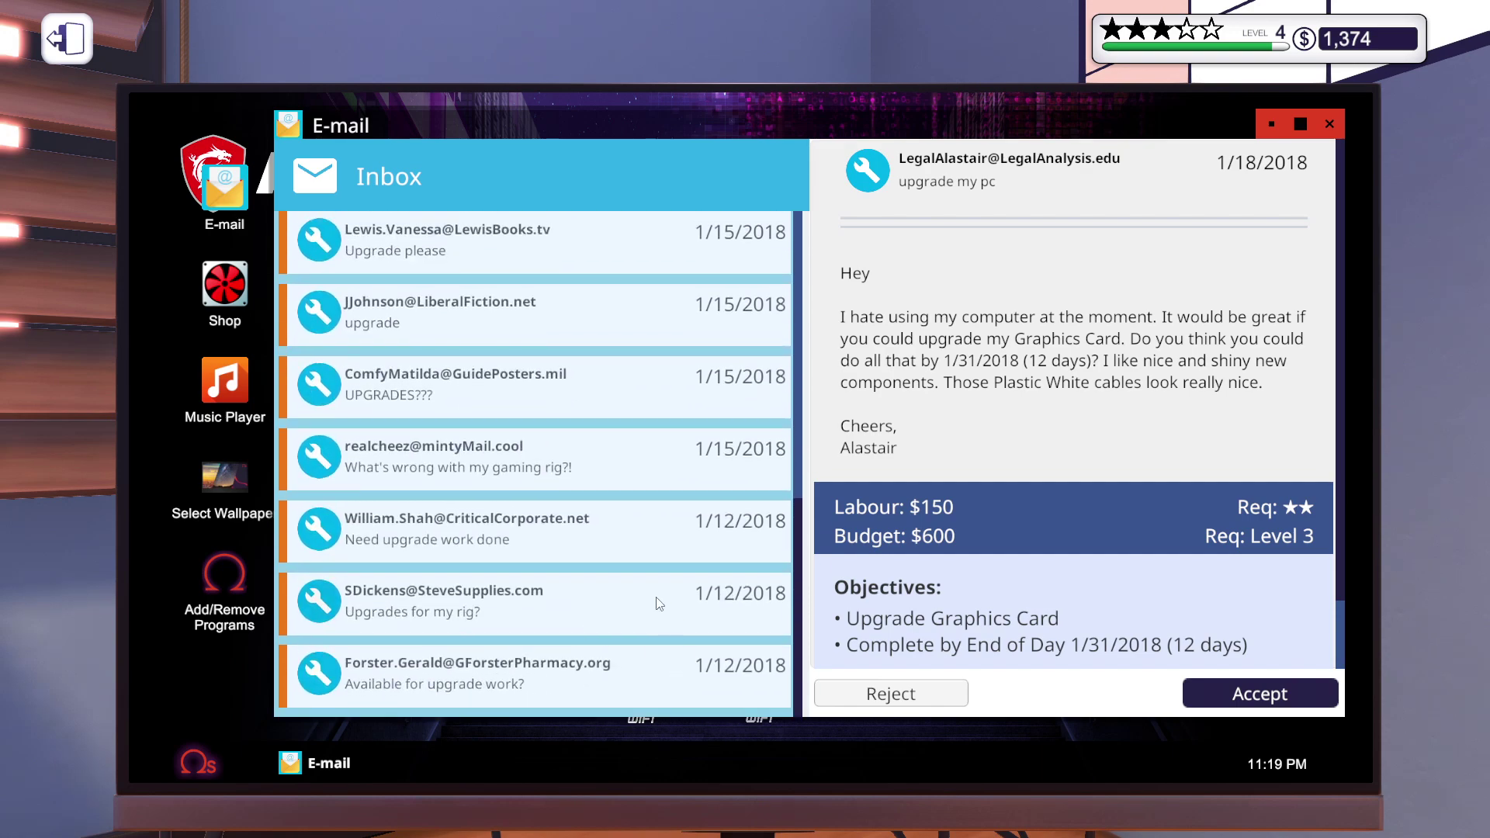
pyautogui.click(700, 673)
pyautogui.click(700, 614)
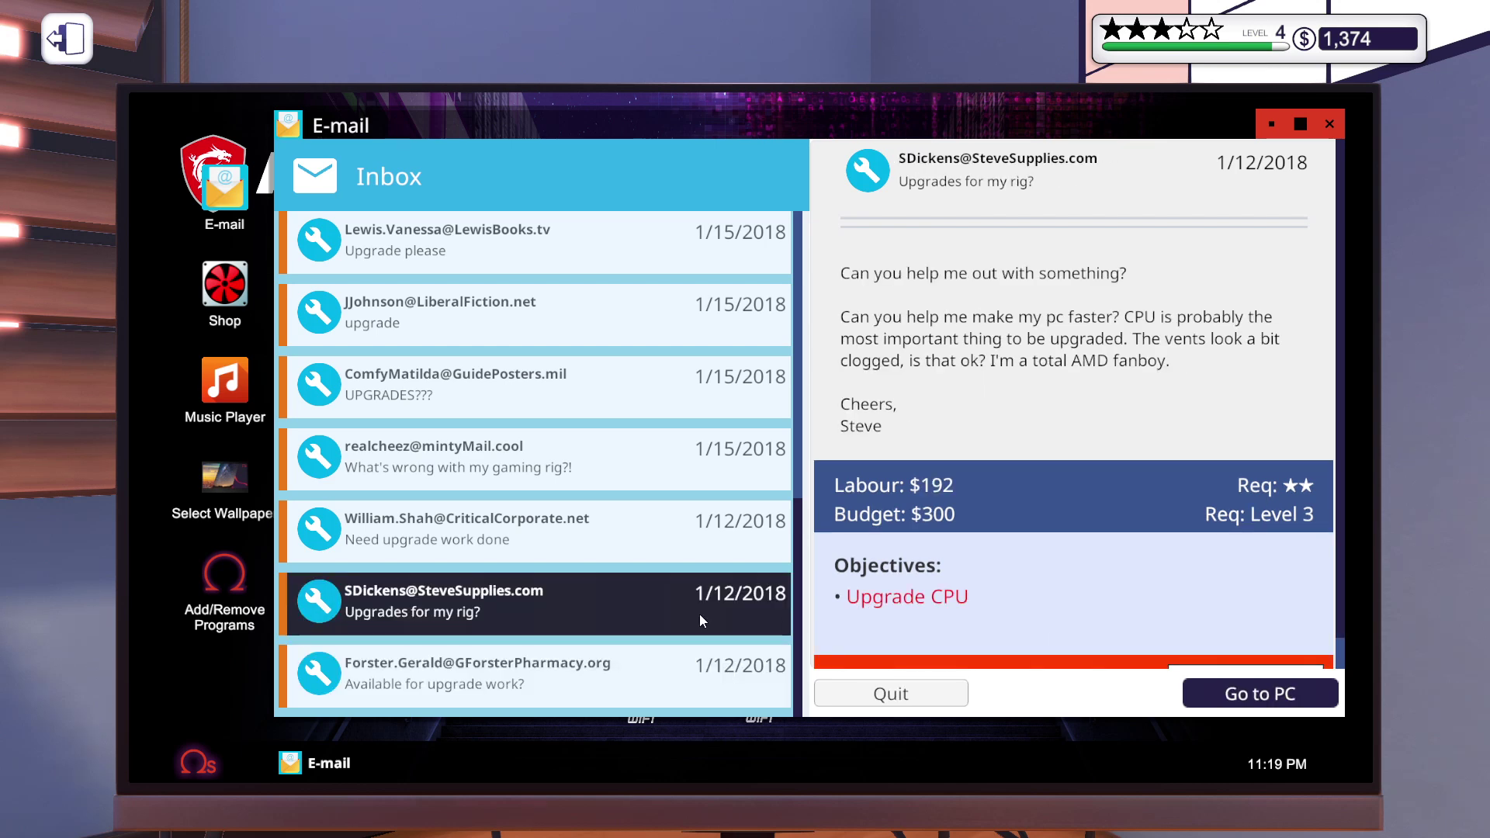
pyautogui.click(687, 677)
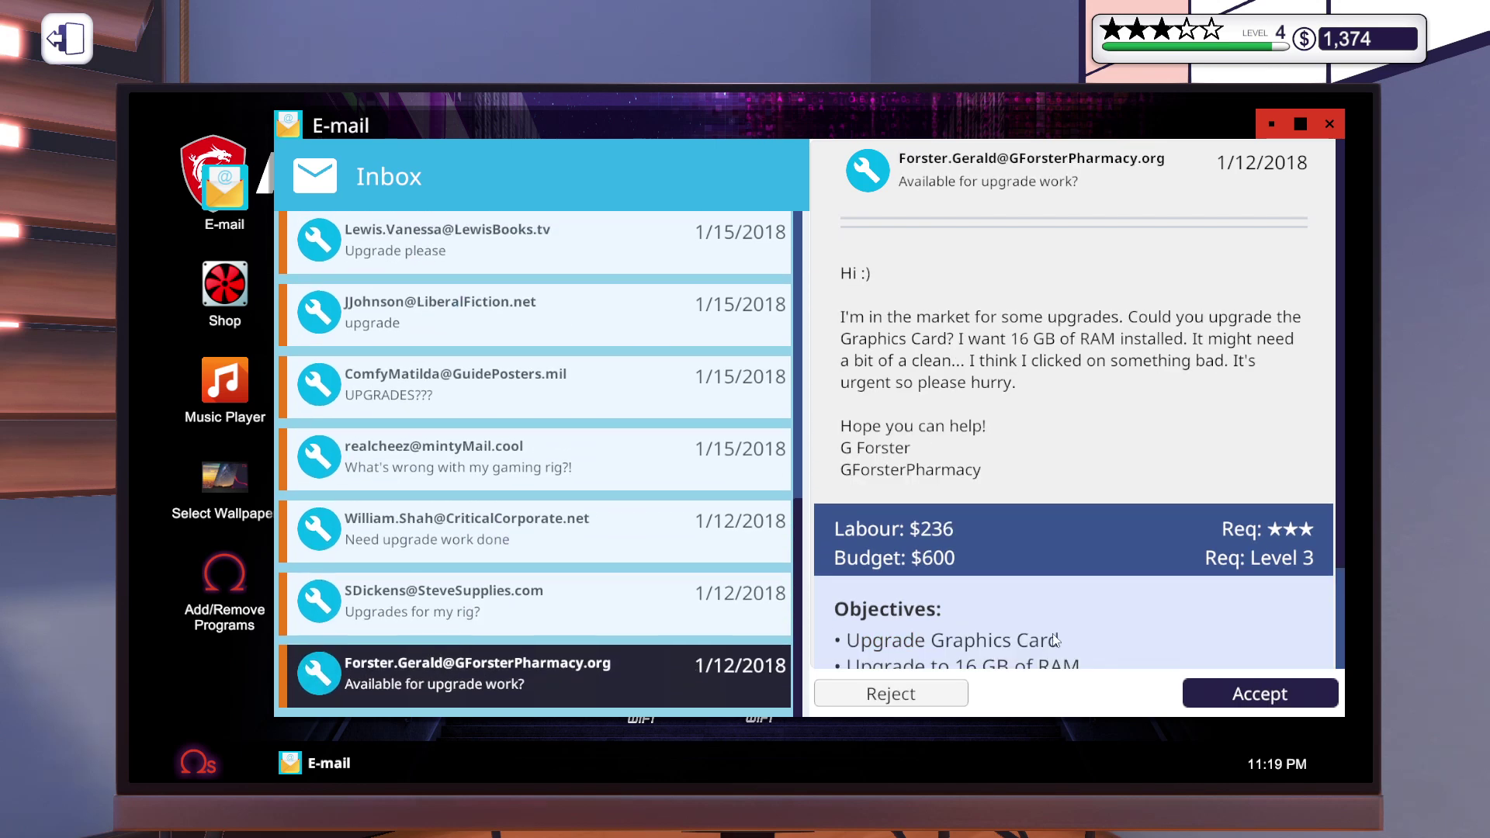
pyautogui.scroll(-2, 1056, 629)
pyautogui.scroll(-1, 1055, 629)
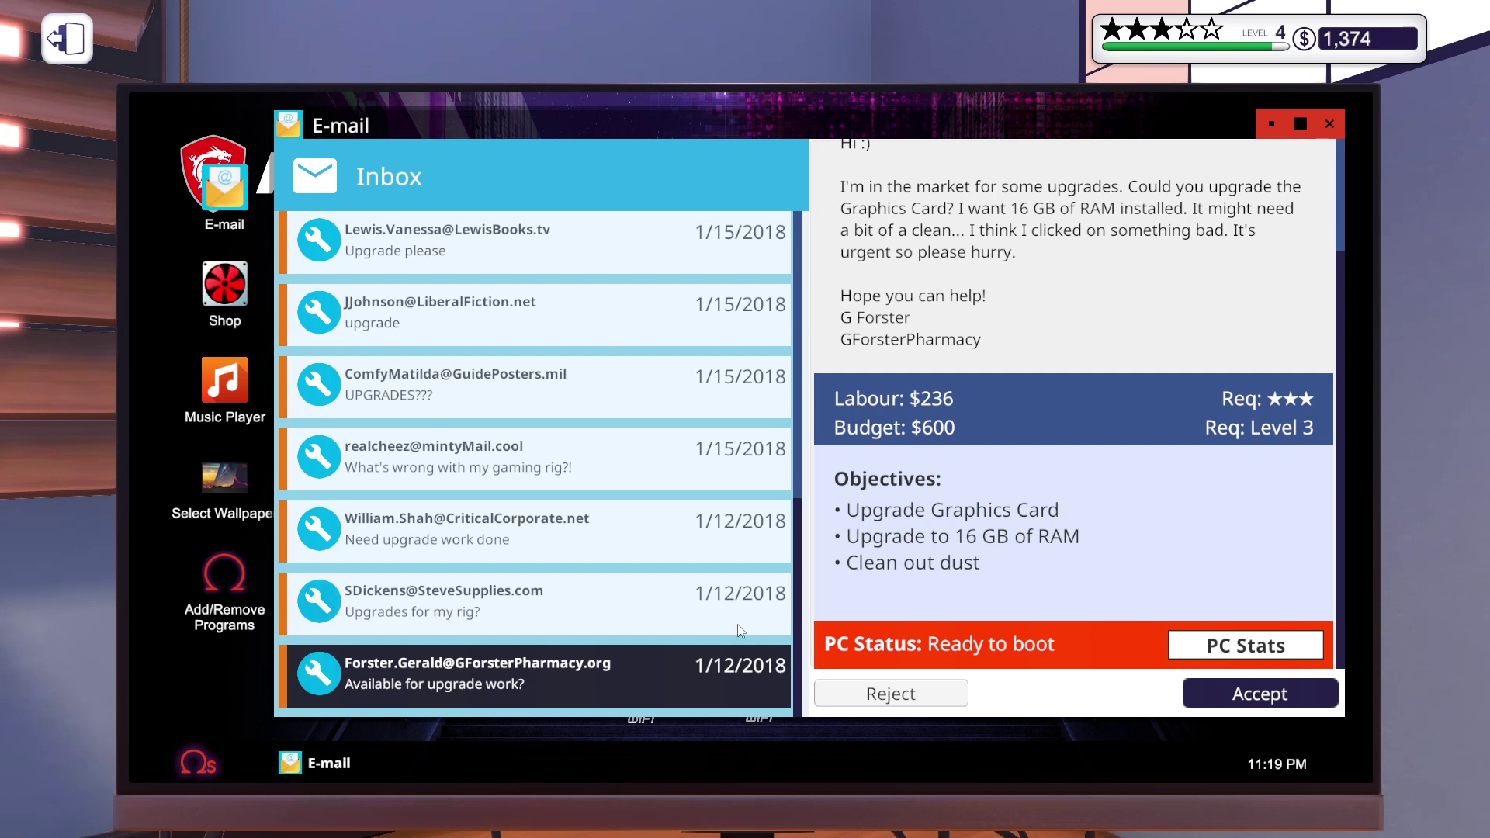
pyautogui.press('Escape')
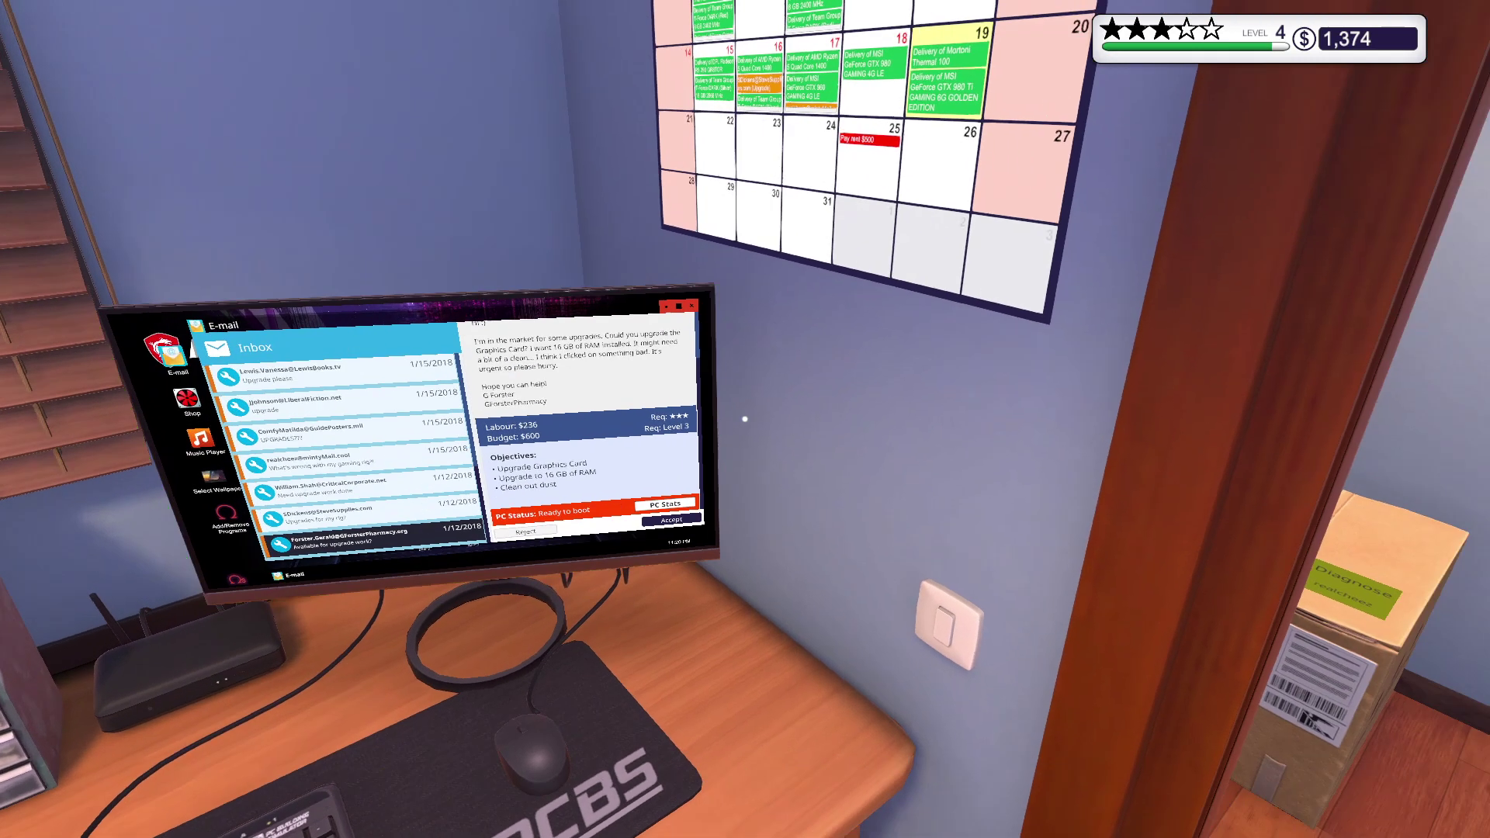
pyautogui.press('w')
pyautogui.press('w')
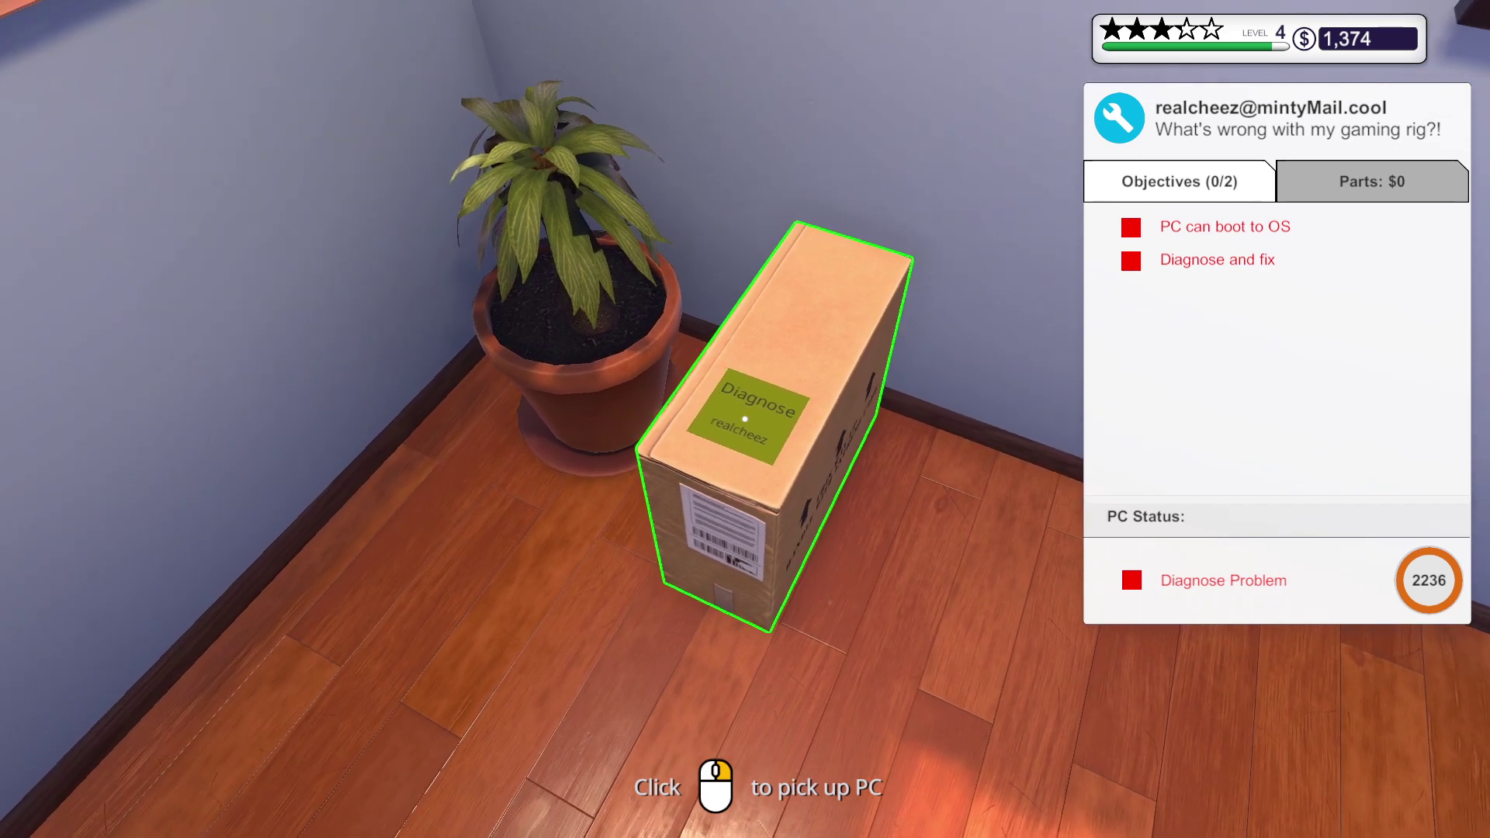
pyautogui.click(743, 418)
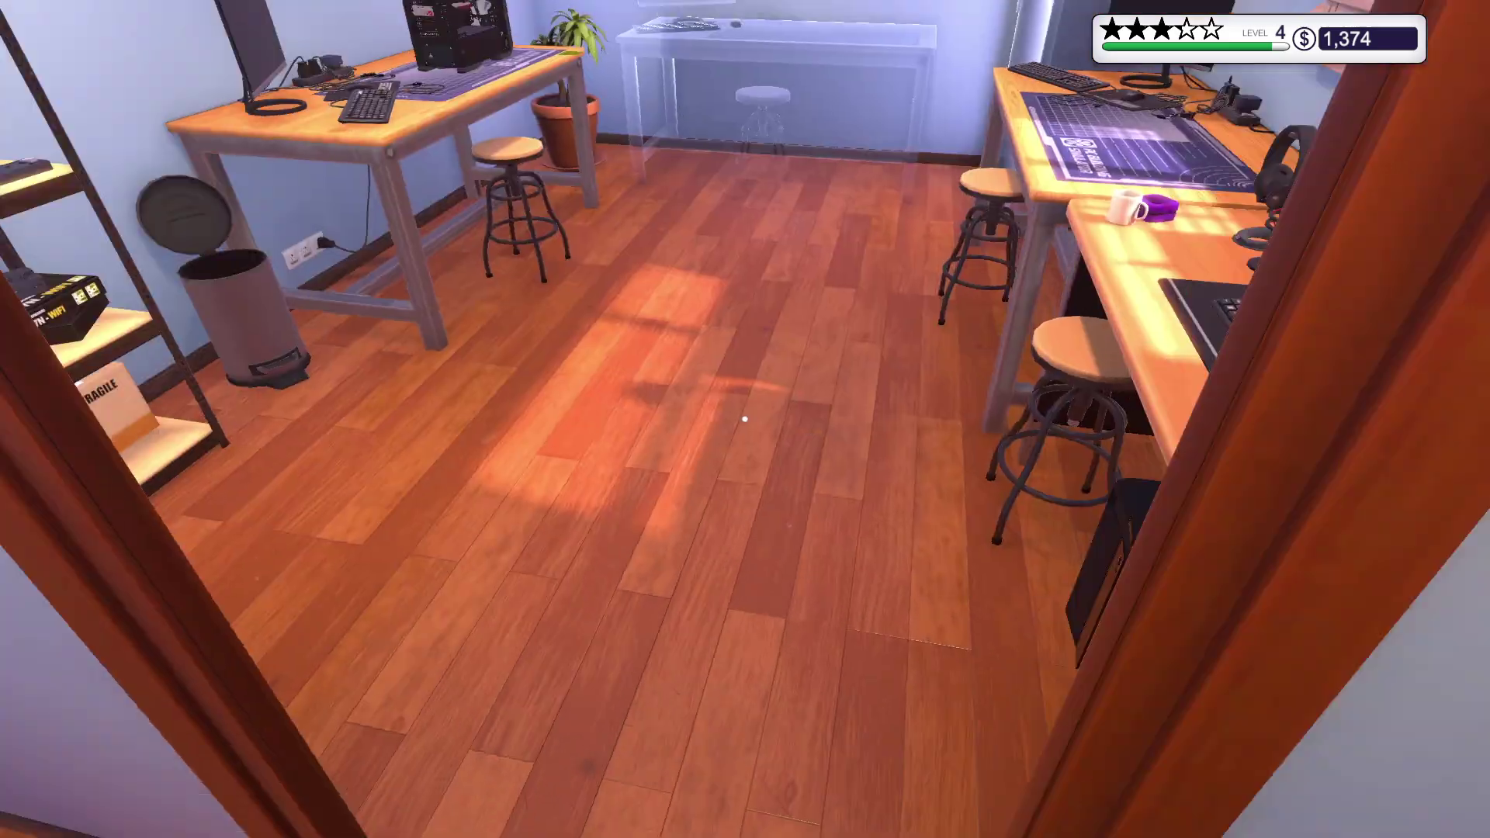
pyautogui.press('w')
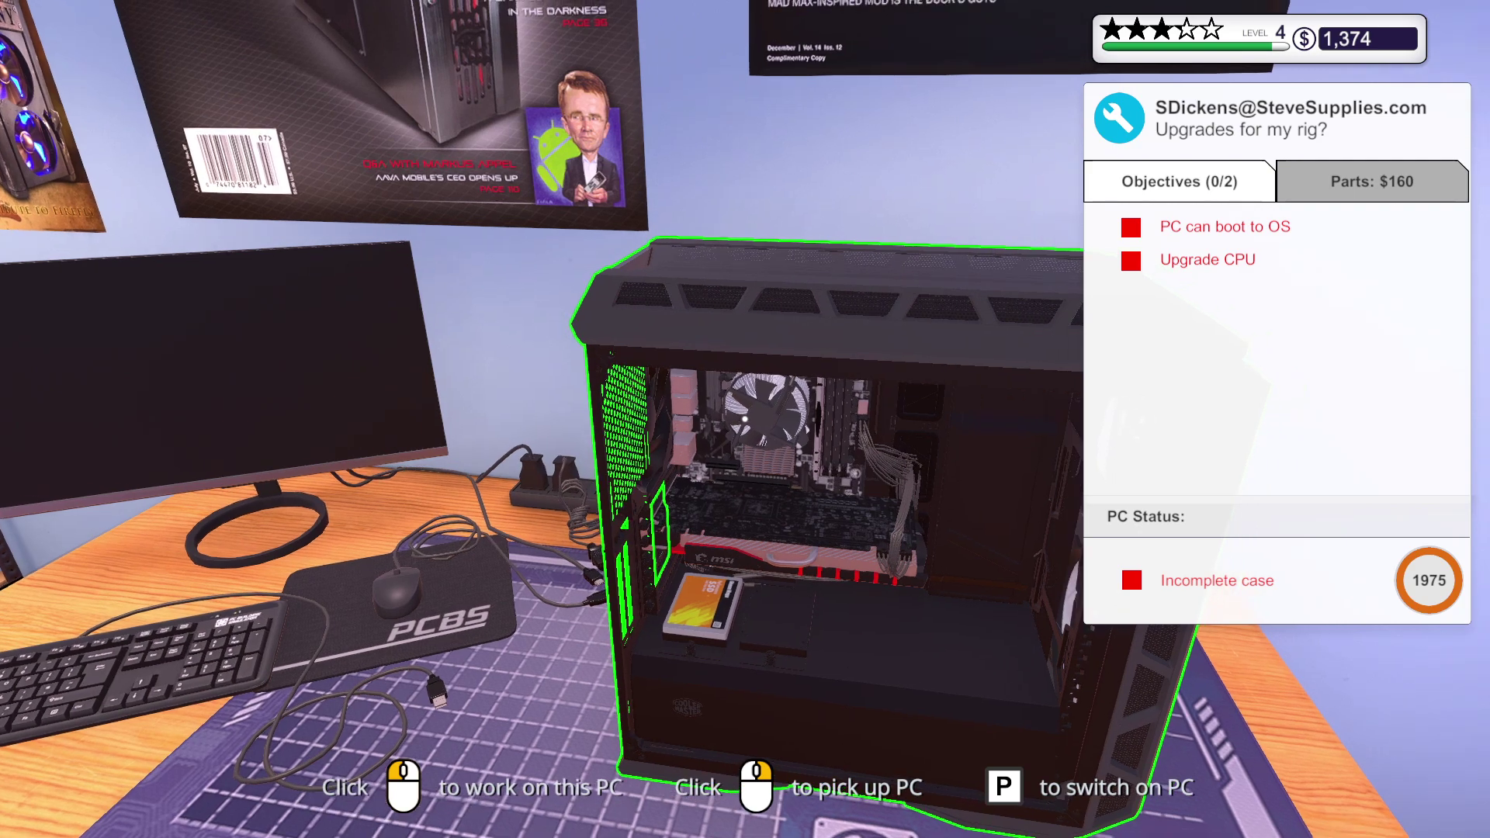
# - Unplug the graphics card power and remove the Mortoni Thermal 100 CPU cooler
pyautogui.click(745, 420)
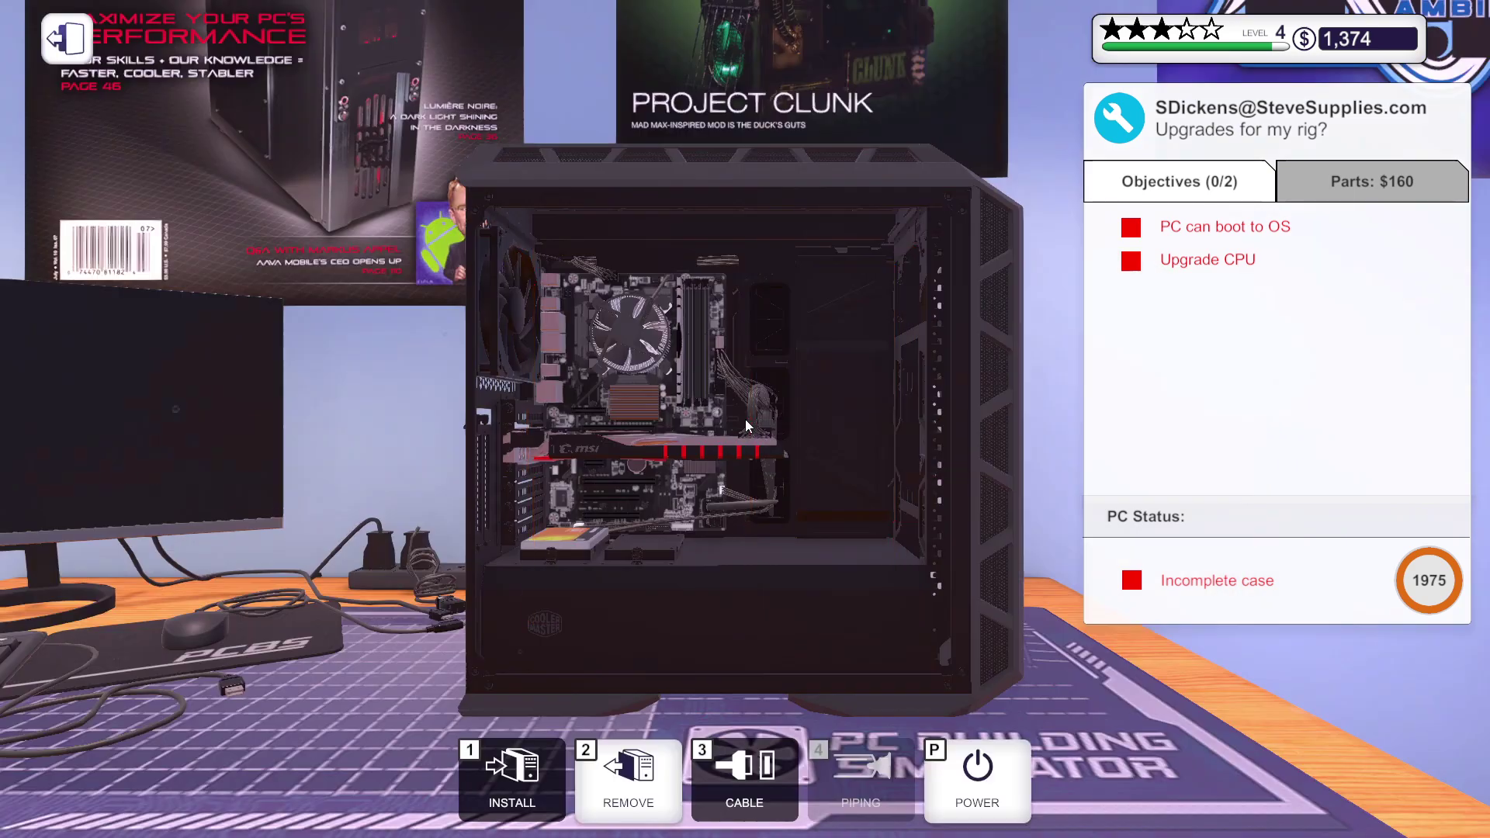
pyautogui.click(755, 413)
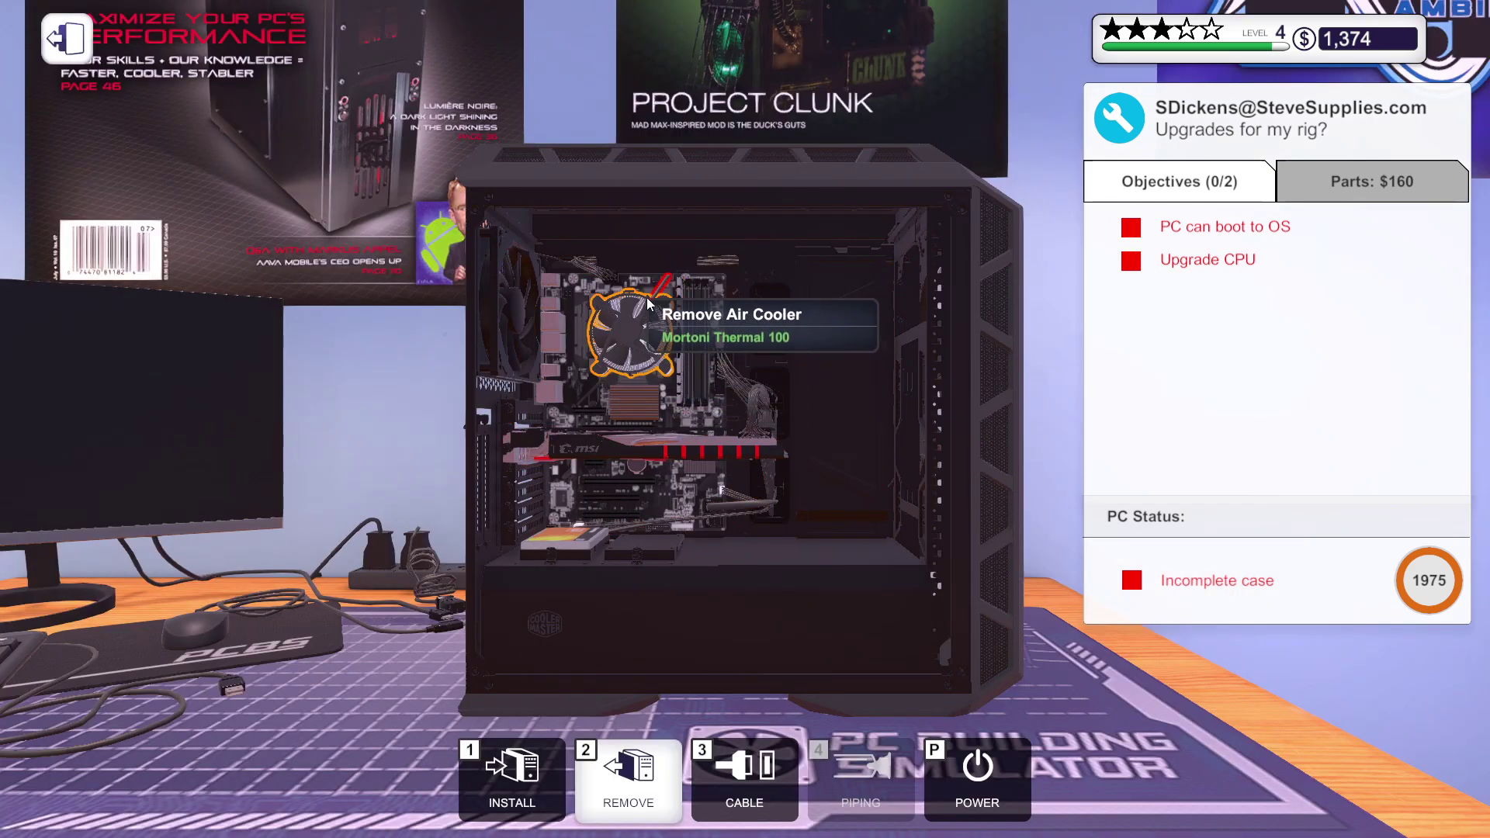
pyautogui.click(645, 325)
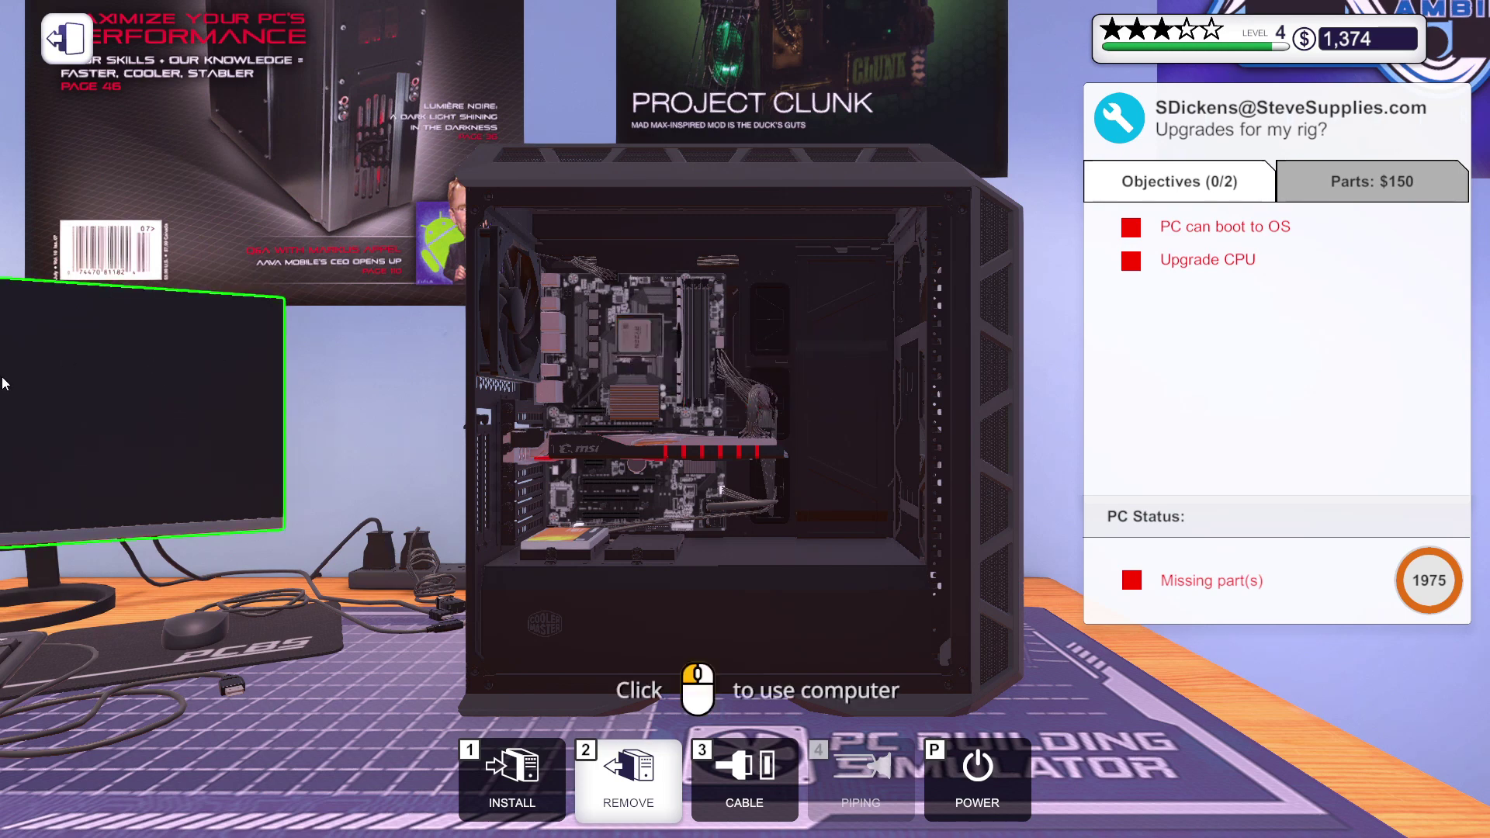
pyautogui.press('Escape')
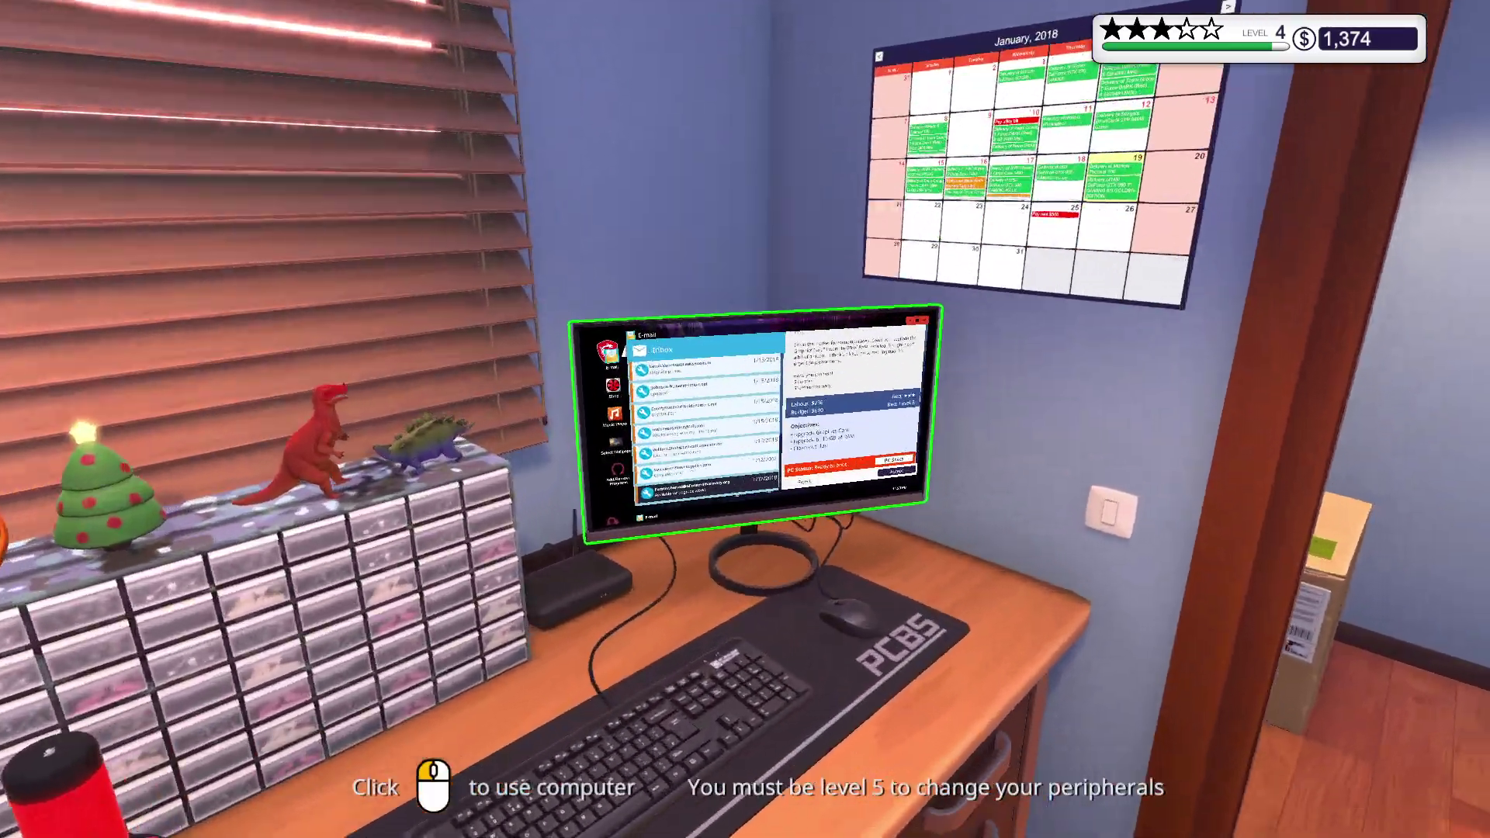
# - Browse the shop's CPU/Processors listings, including Ryzen 5 1400 and 1500X
pyautogui.click(745, 419)
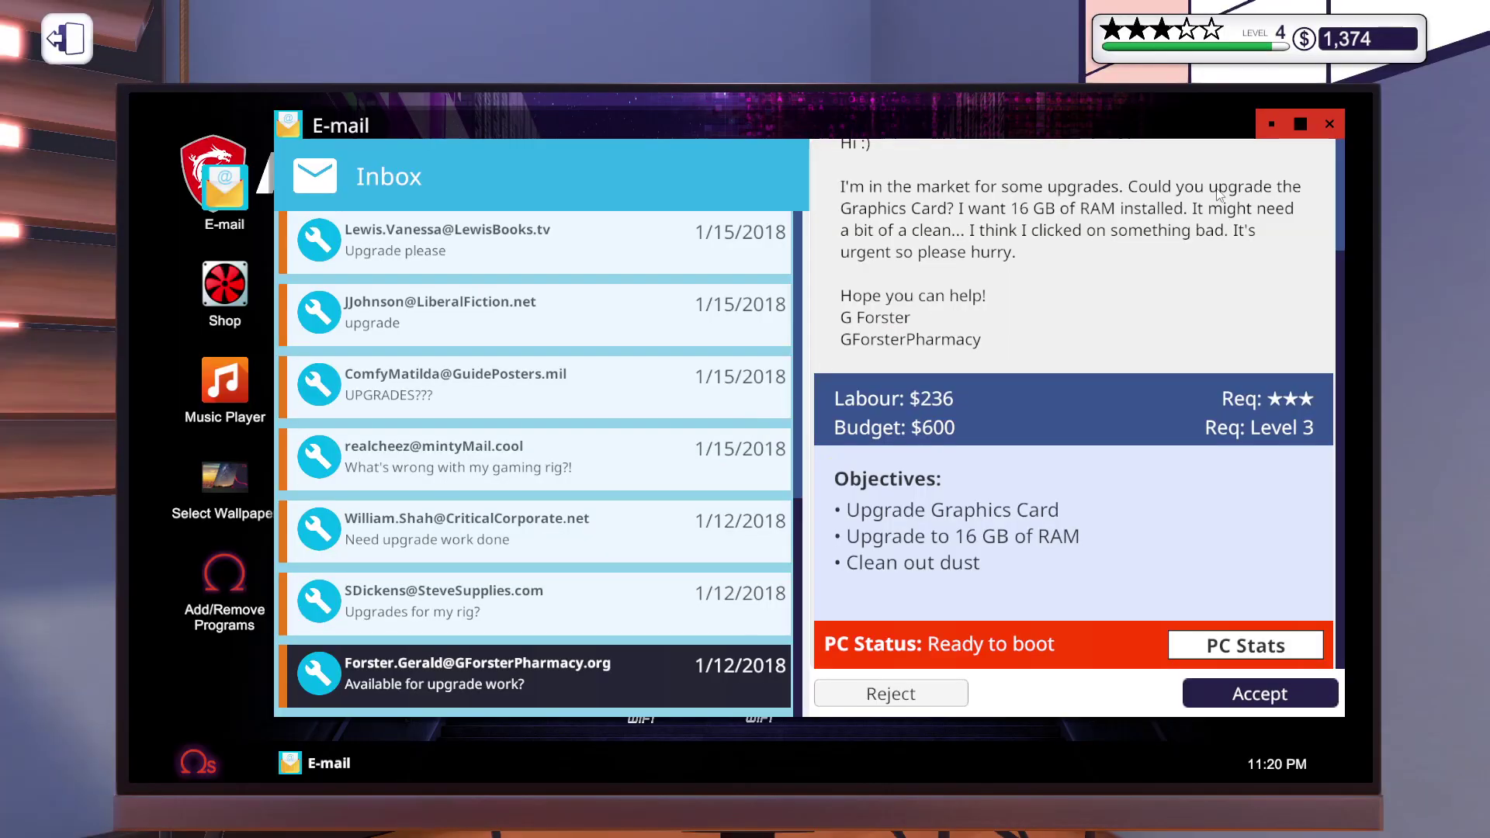
pyautogui.click(1333, 124)
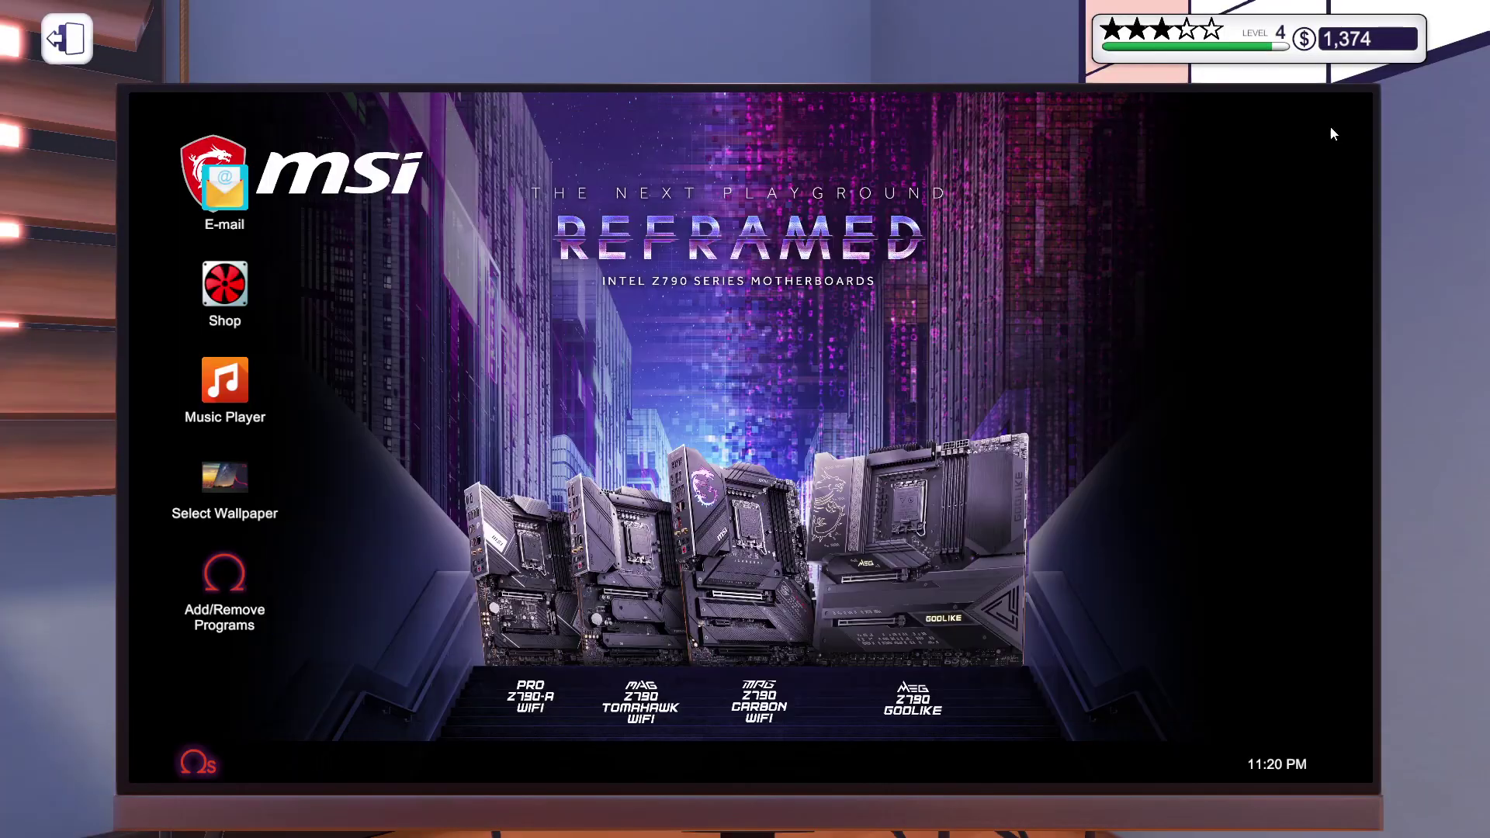
pyautogui.click(225, 291)
pyautogui.click(472, 401)
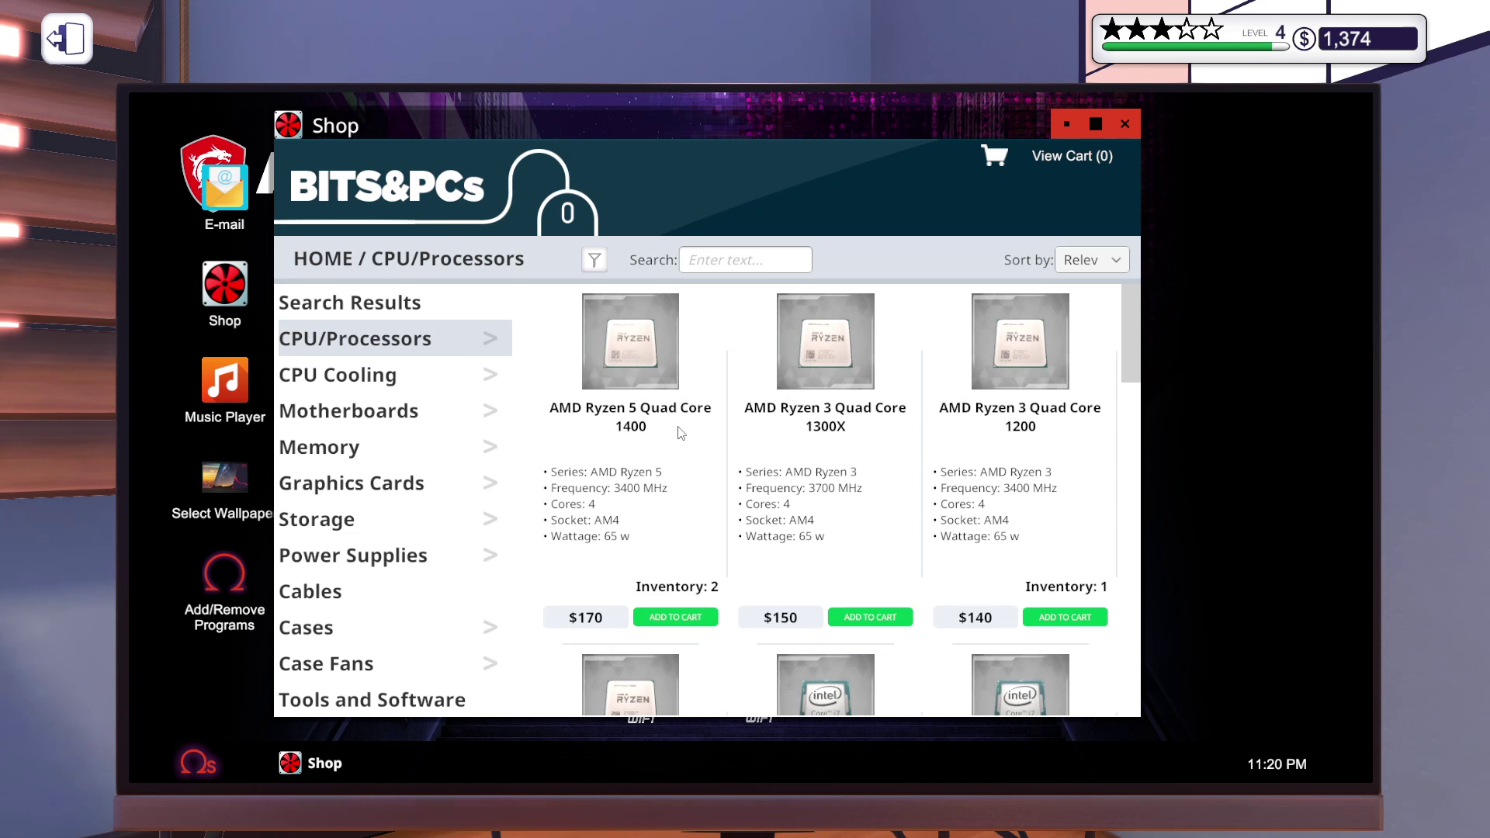
pyautogui.scroll(-3, 680, 431)
pyautogui.scroll(-2, 683, 443)
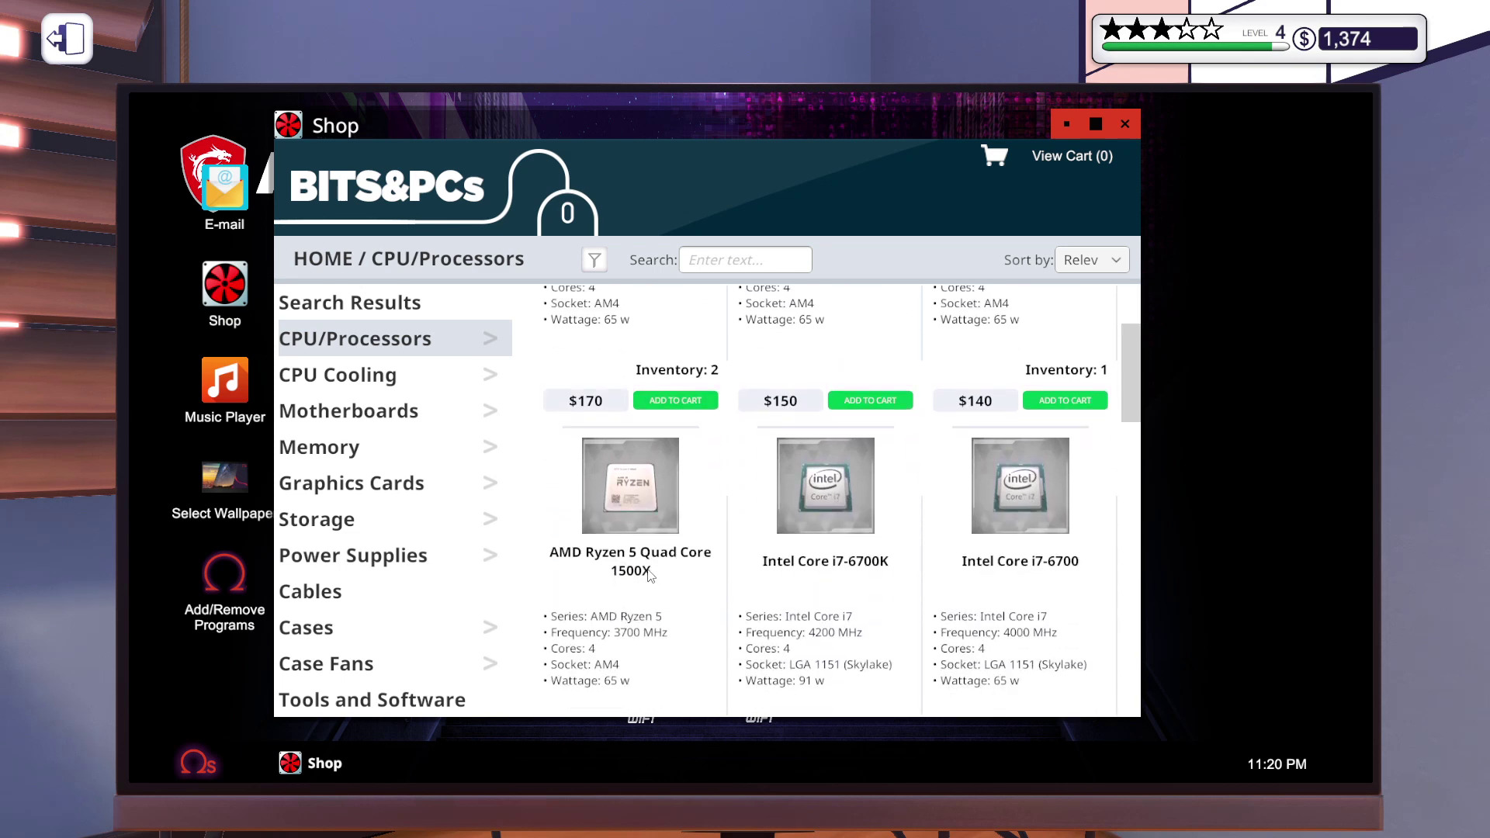
pyautogui.scroll(1, 650, 577)
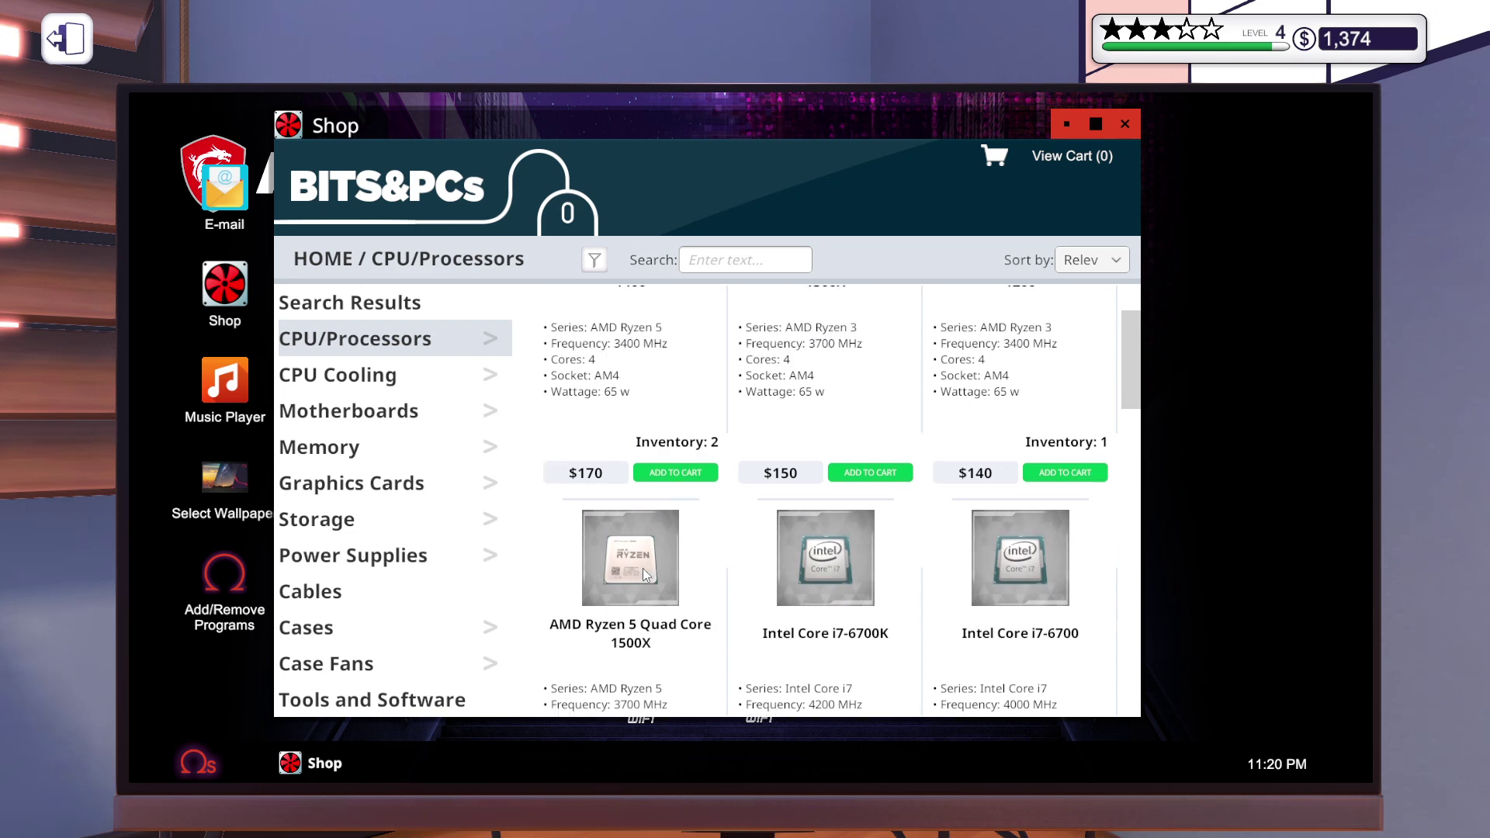
pyautogui.scroll(2, 648, 575)
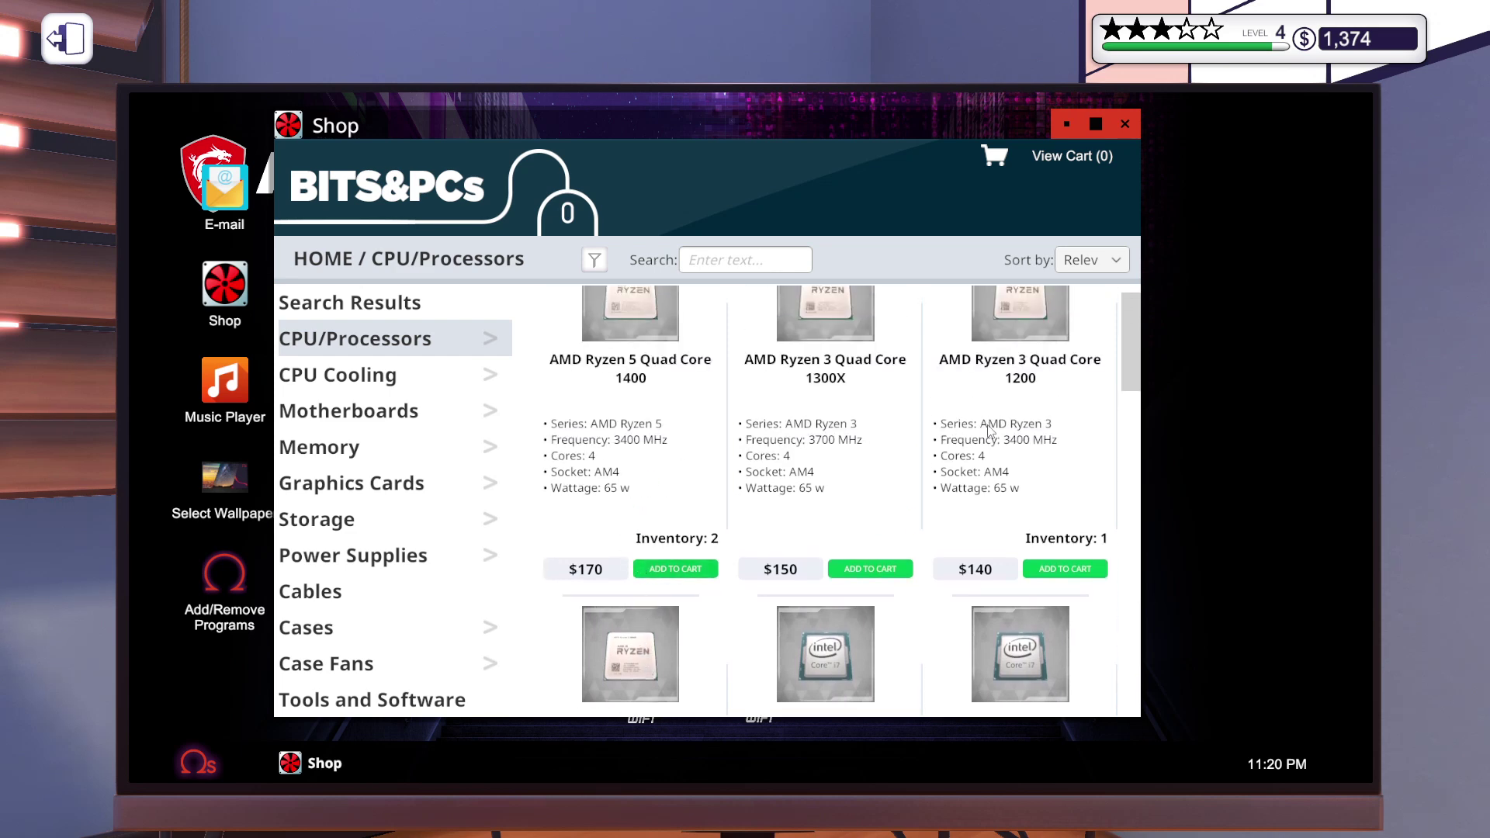
pyautogui.scroll(-3, 682, 471)
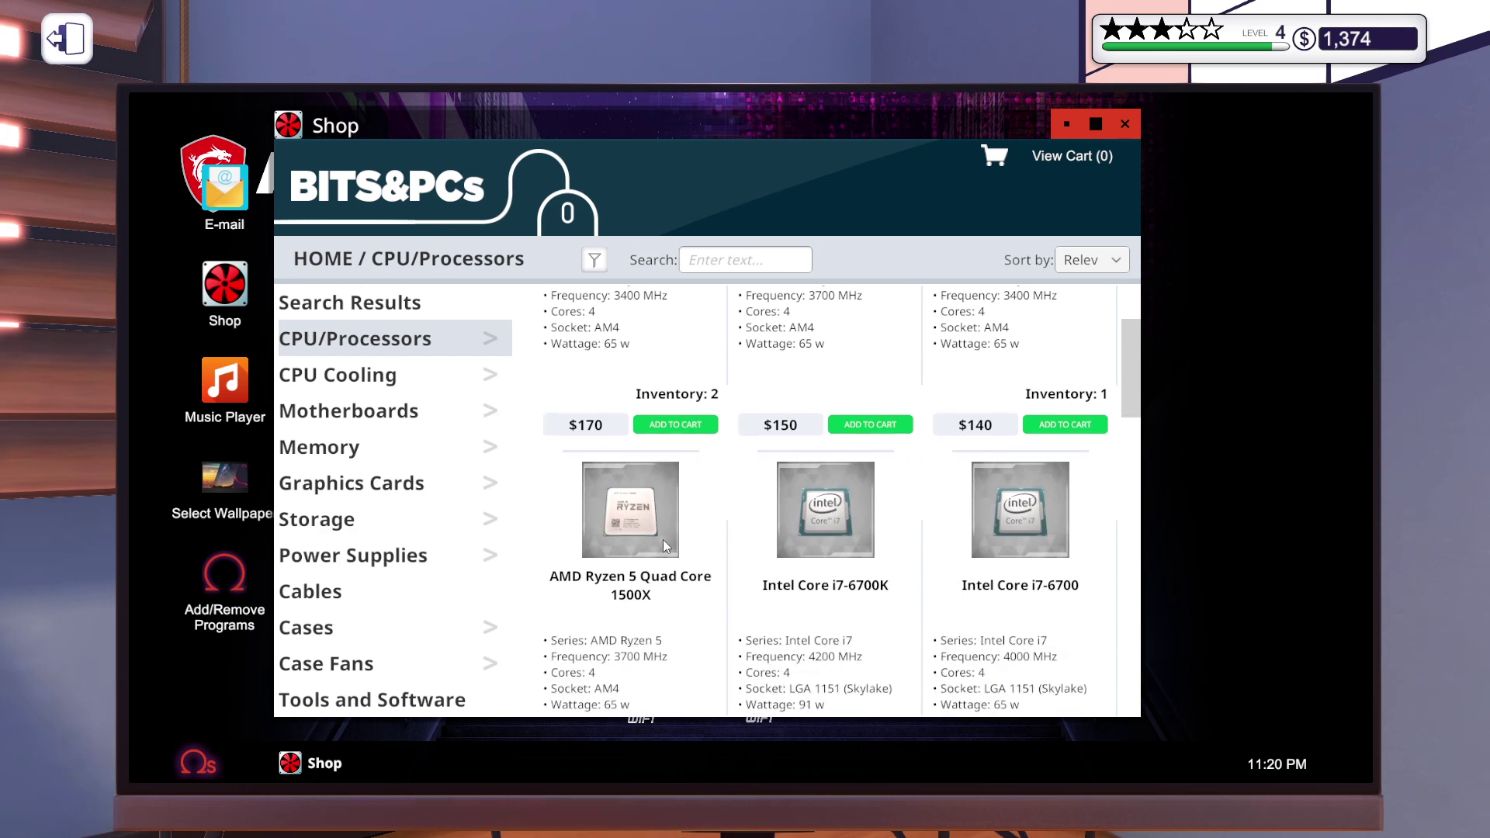
pyautogui.scroll(1, 666, 545)
pyautogui.scroll(2, 650, 529)
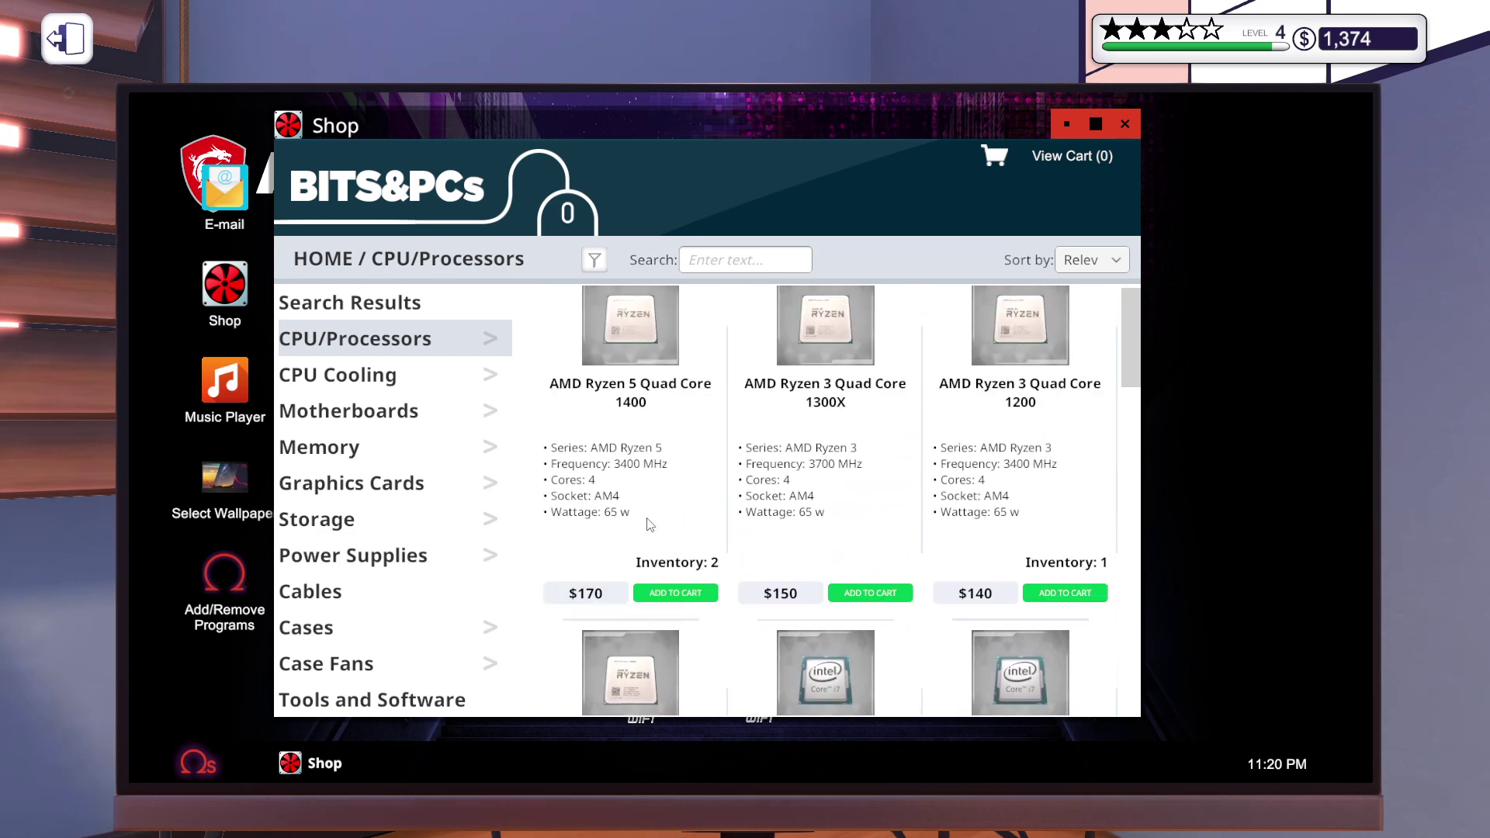
pyautogui.scroll(-1, 649, 524)
pyautogui.scroll(-1, 648, 524)
pyautogui.scroll(-1, 649, 524)
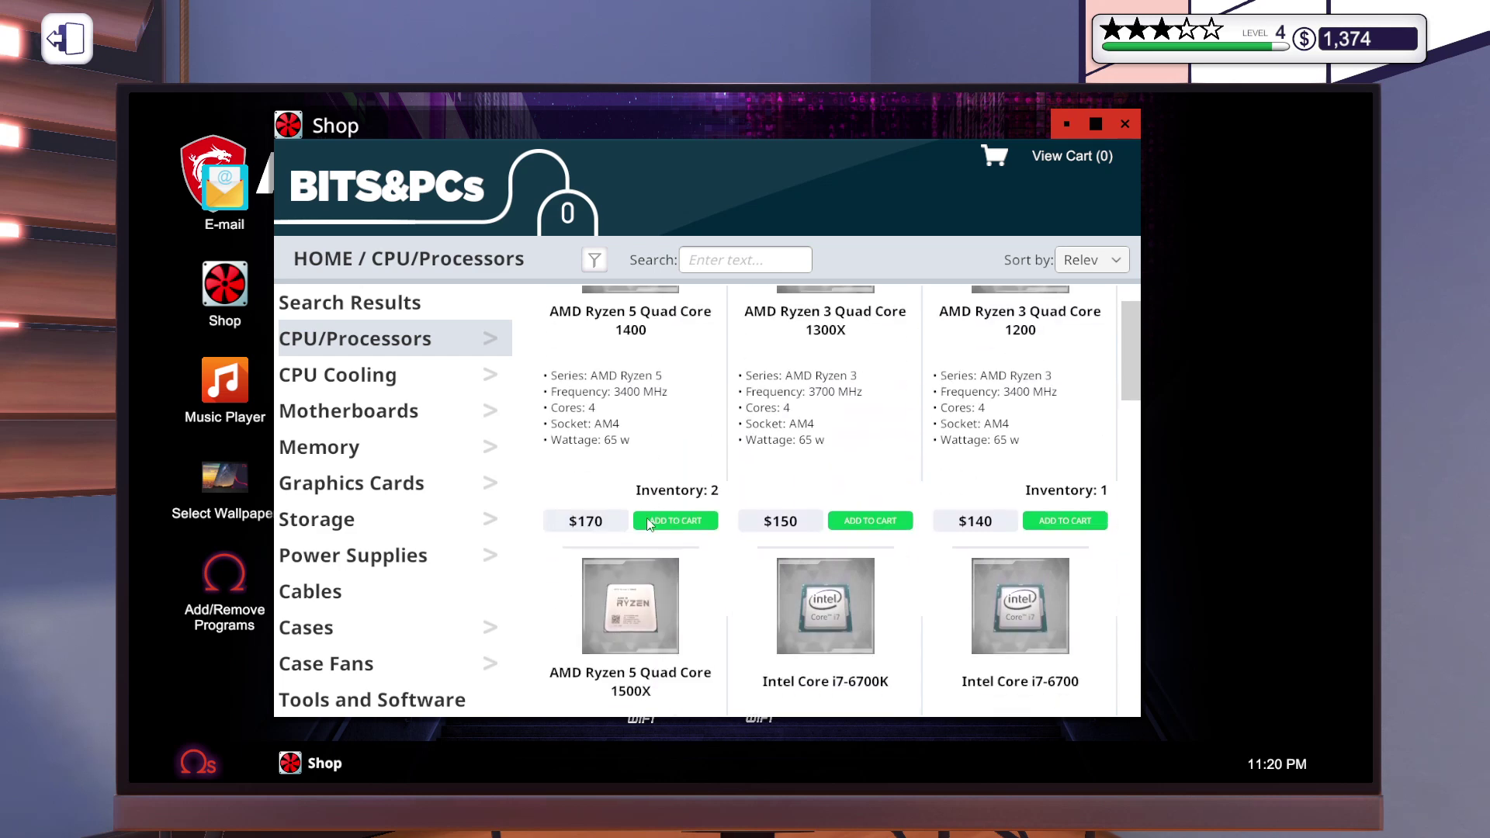
pyautogui.scroll(-1, 648, 524)
pyautogui.scroll(-1, 649, 524)
pyautogui.scroll(-1, 649, 524)
pyautogui.scroll(-1, 649, 524)
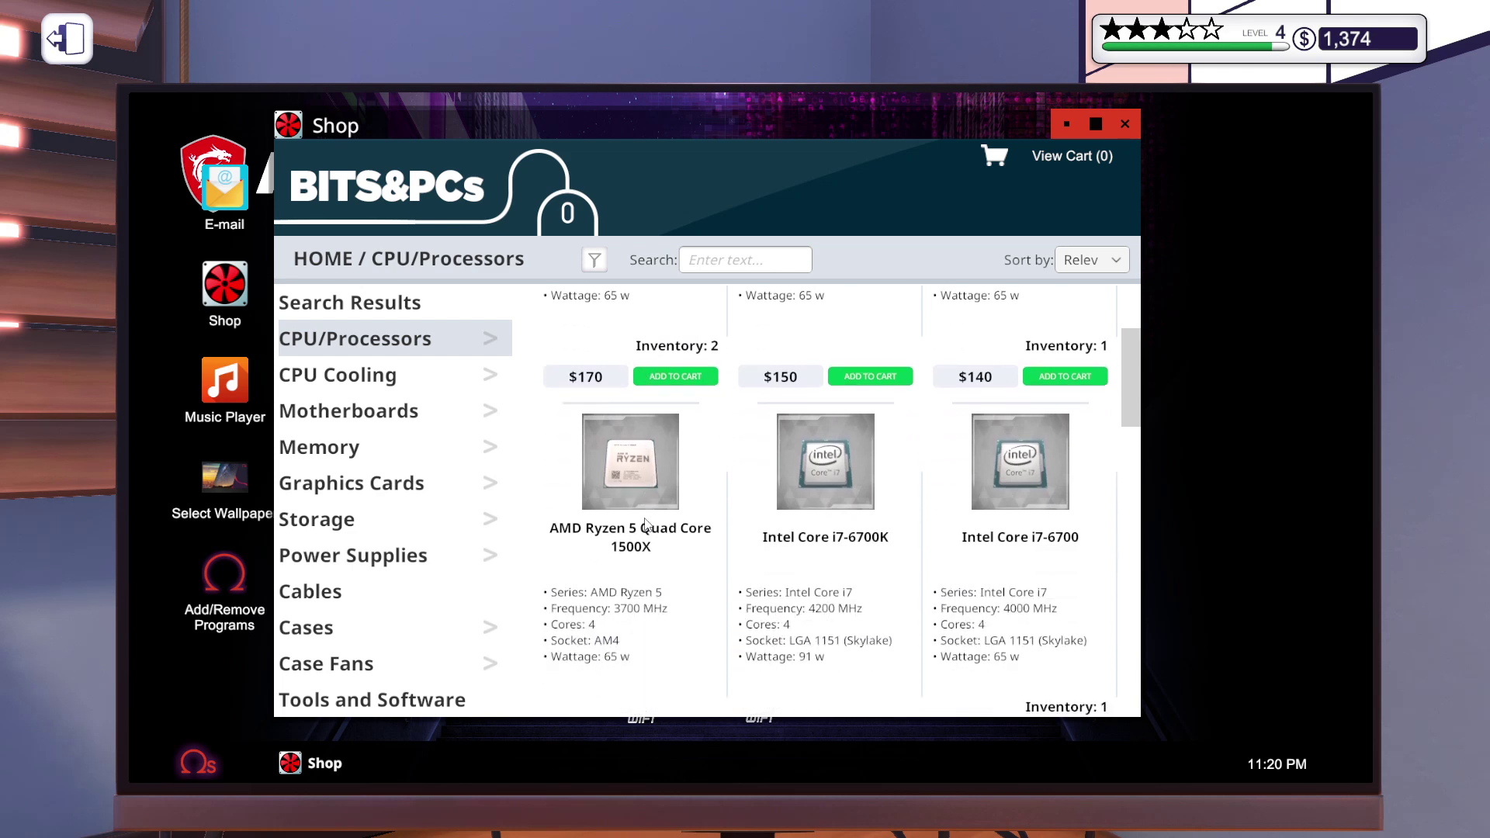
pyautogui.scroll(-2, 649, 524)
pyautogui.scroll(-2, 649, 525)
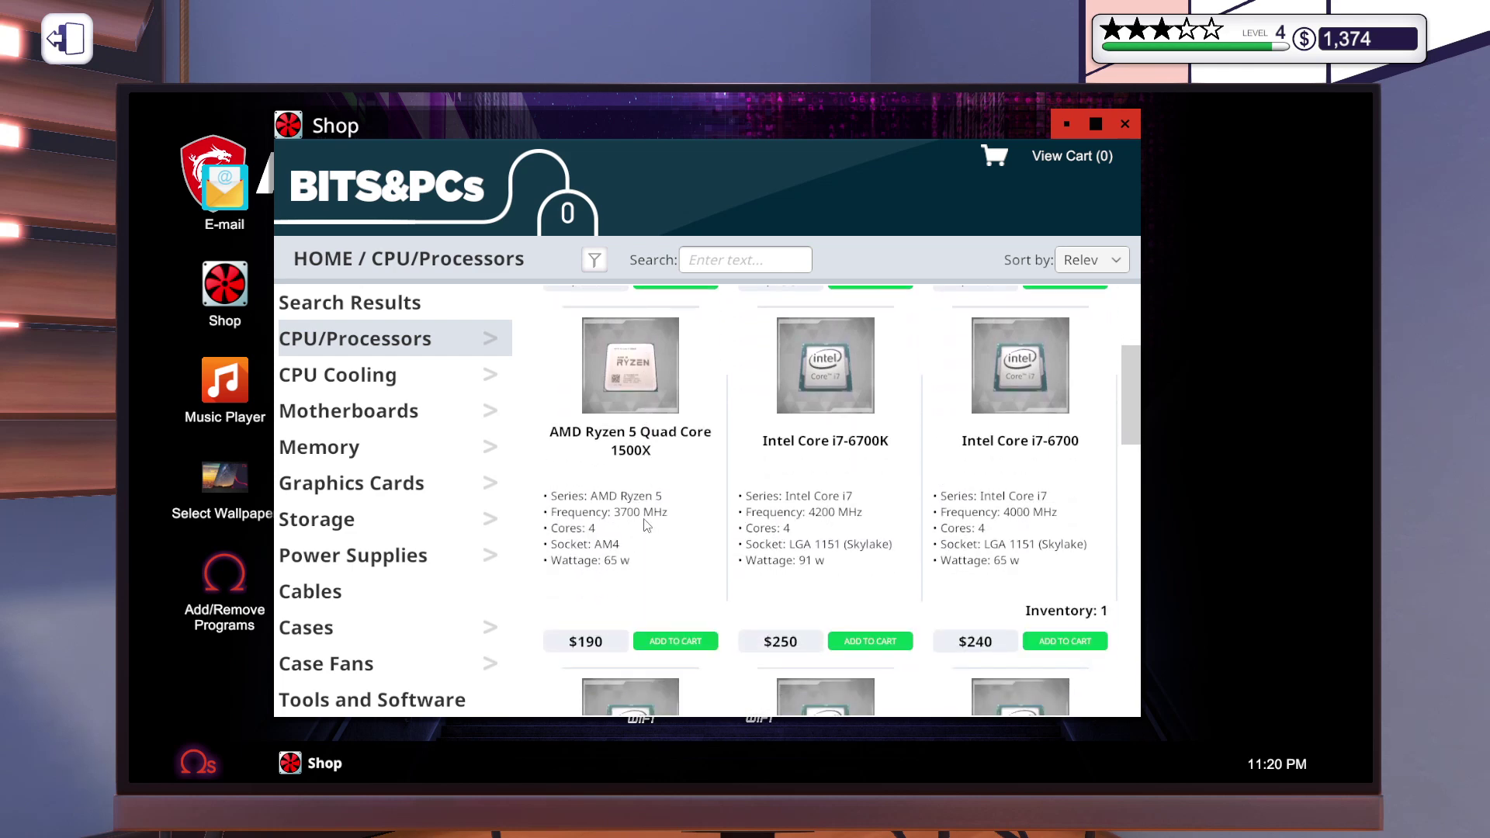
pyautogui.scroll(-1, 648, 525)
pyautogui.scroll(-2, 649, 524)
pyautogui.scroll(-2, 649, 525)
pyautogui.press('Escape')
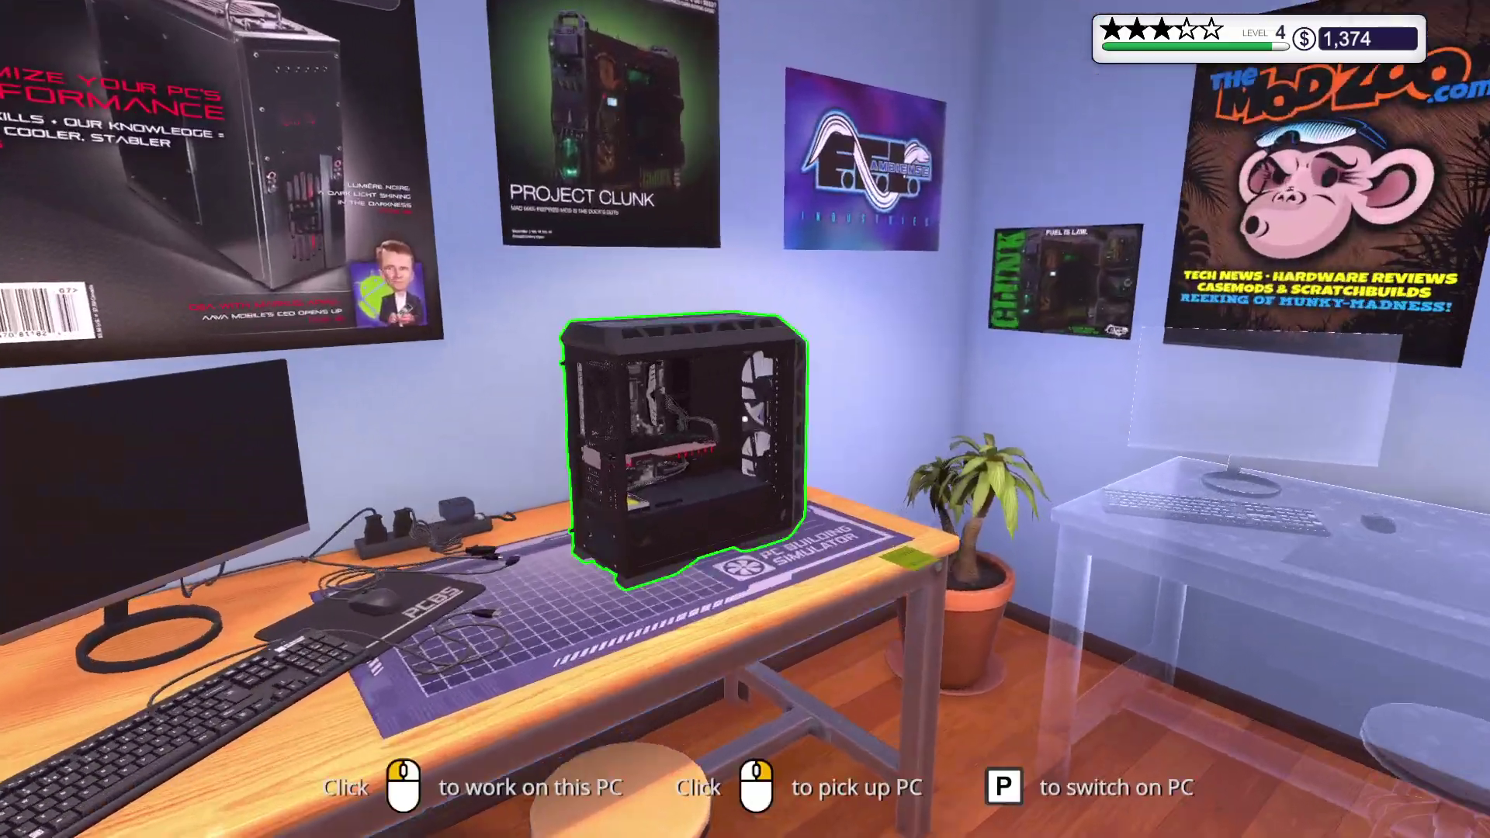
# - Sell the used AMD Ryzen 5 Quad Core 1400 from inventory for $57
pyautogui.click(652, 408)
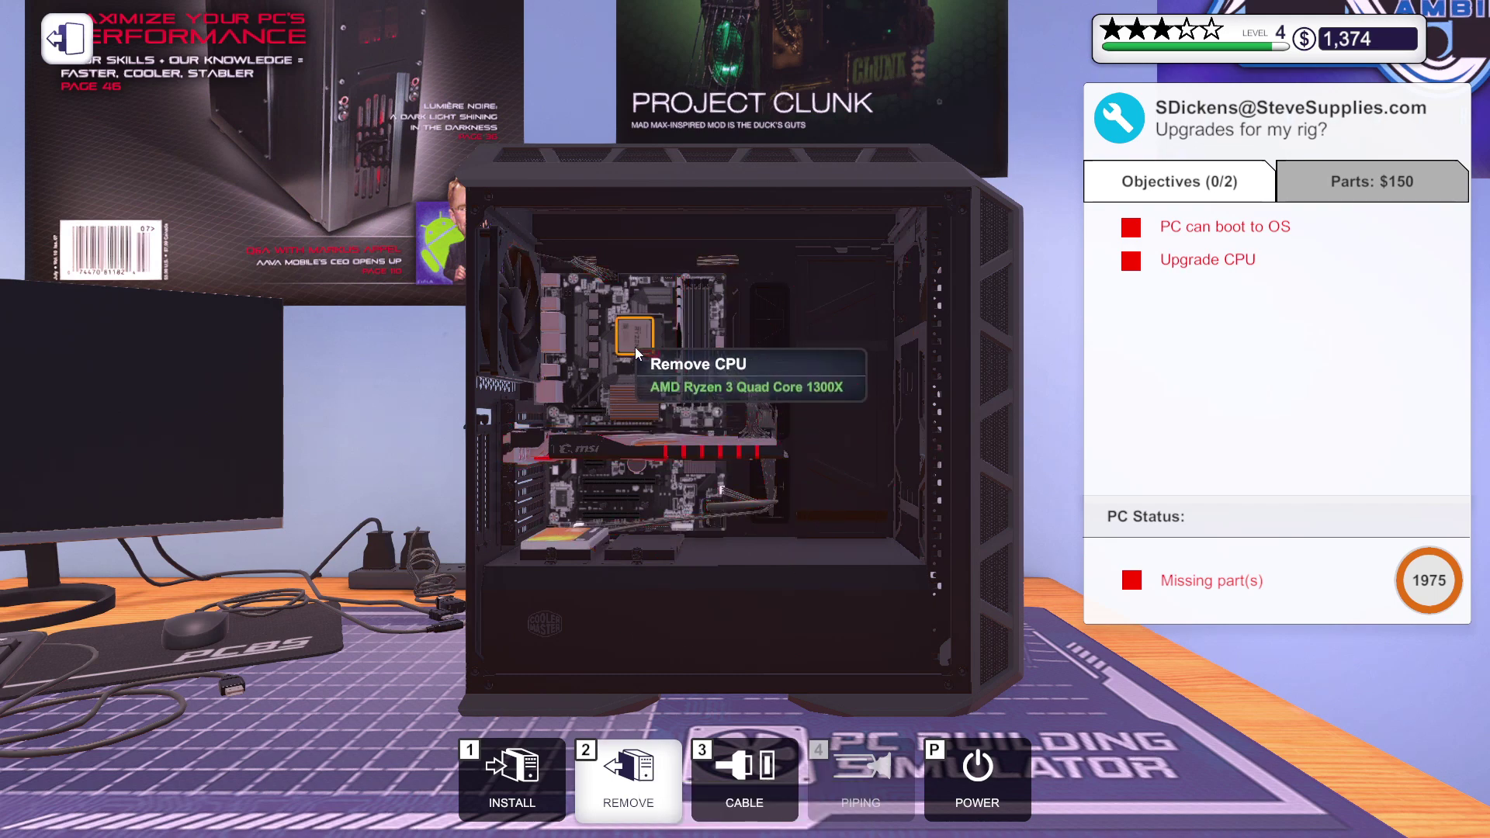
pyautogui.press('3')
pyautogui.press('2')
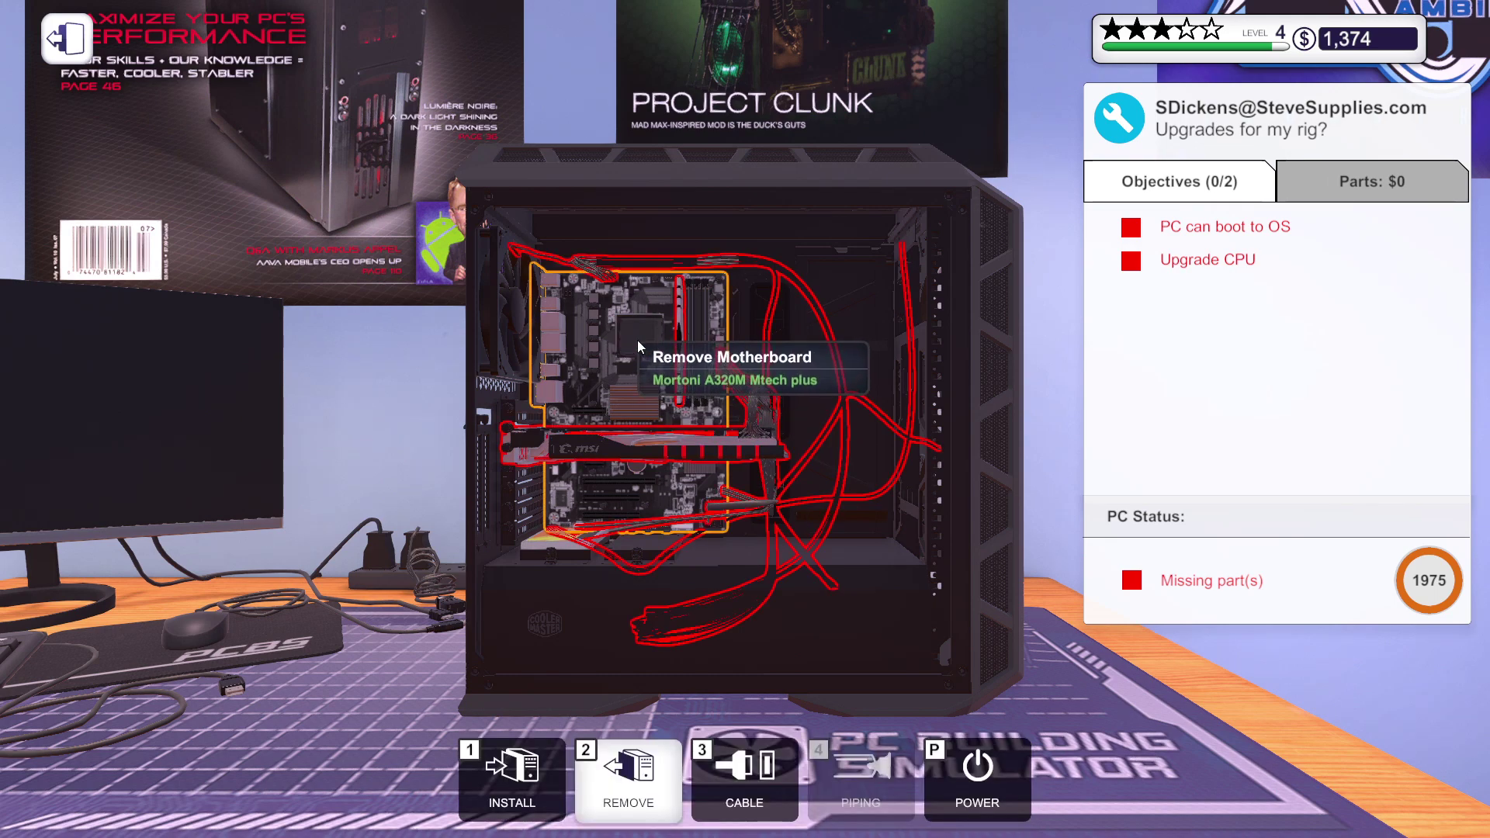
pyautogui.press('1')
pyautogui.click(637, 341)
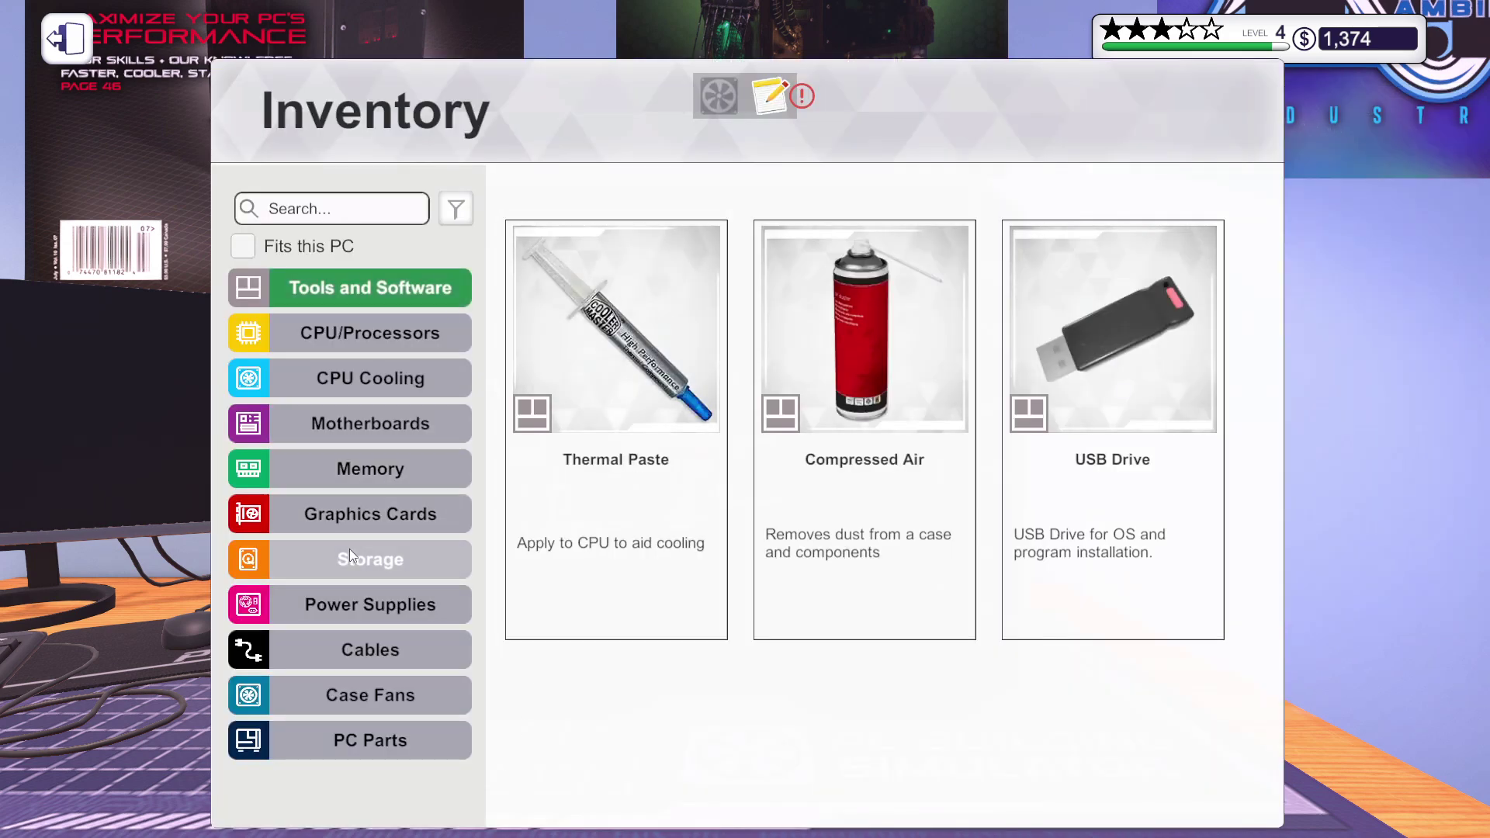
pyautogui.click(355, 331)
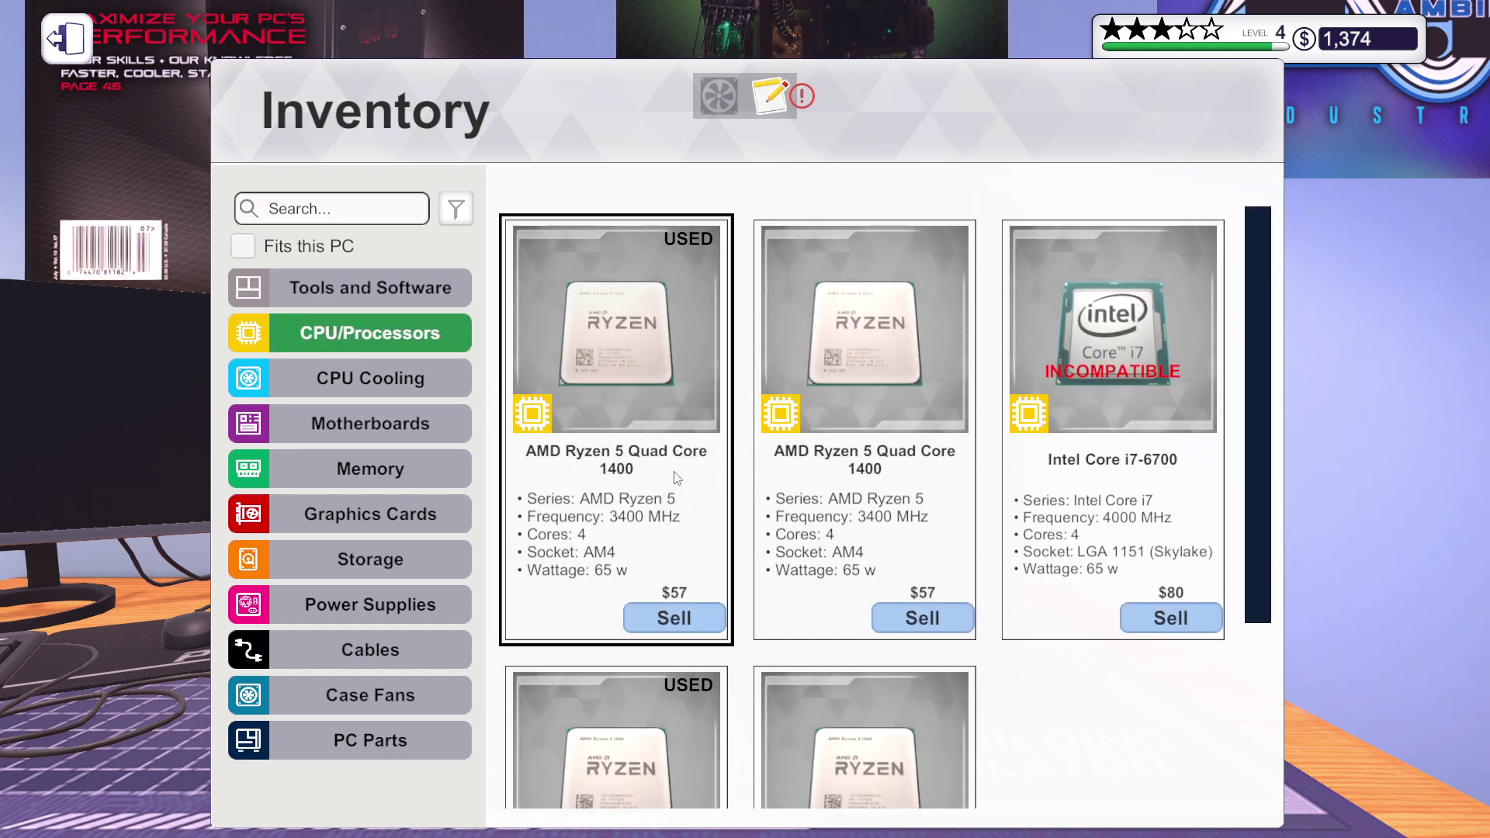
pyautogui.scroll(-3, 894, 505)
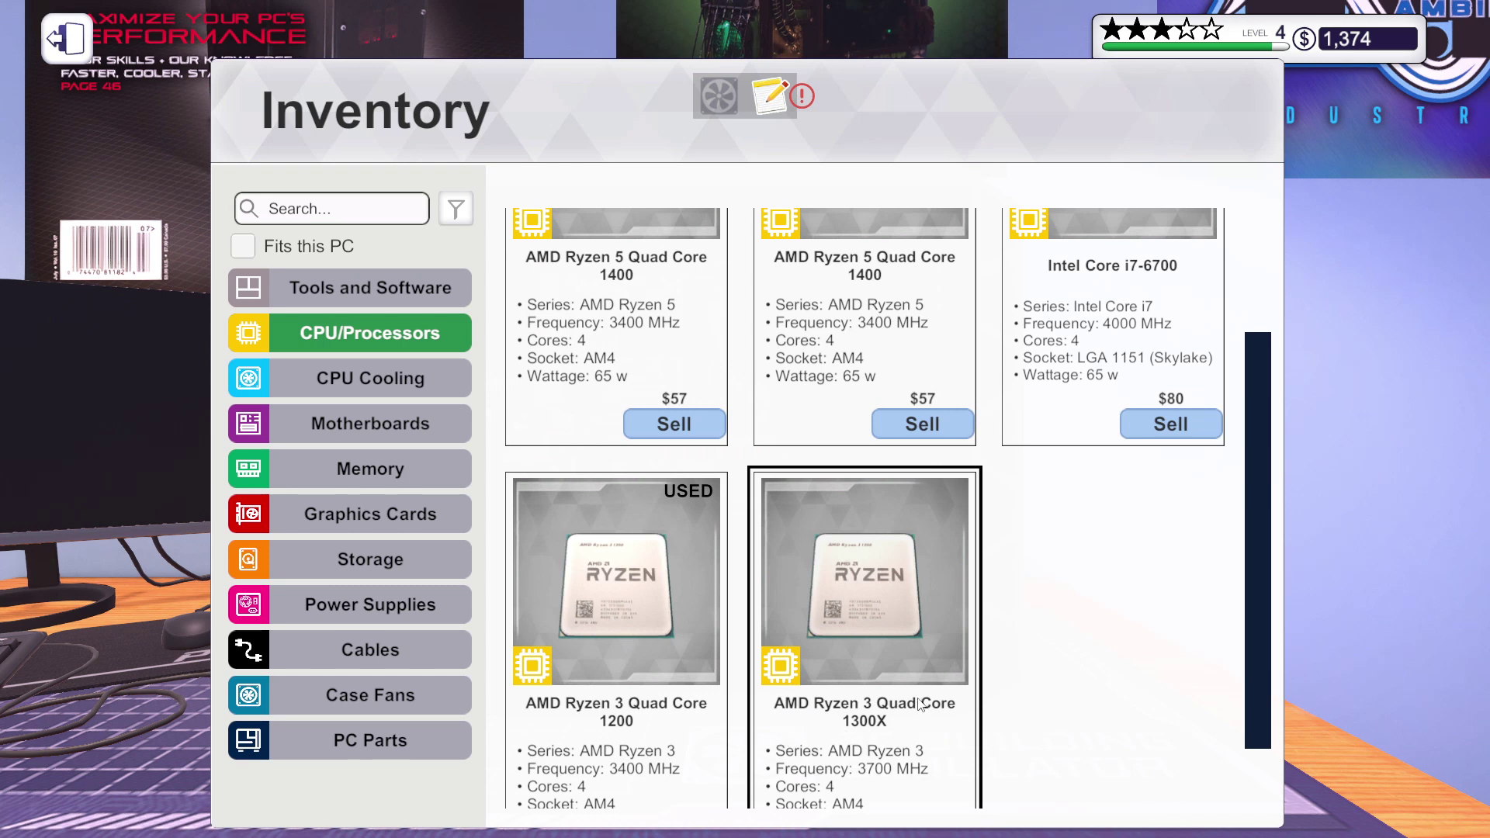
pyautogui.scroll(3, 919, 704)
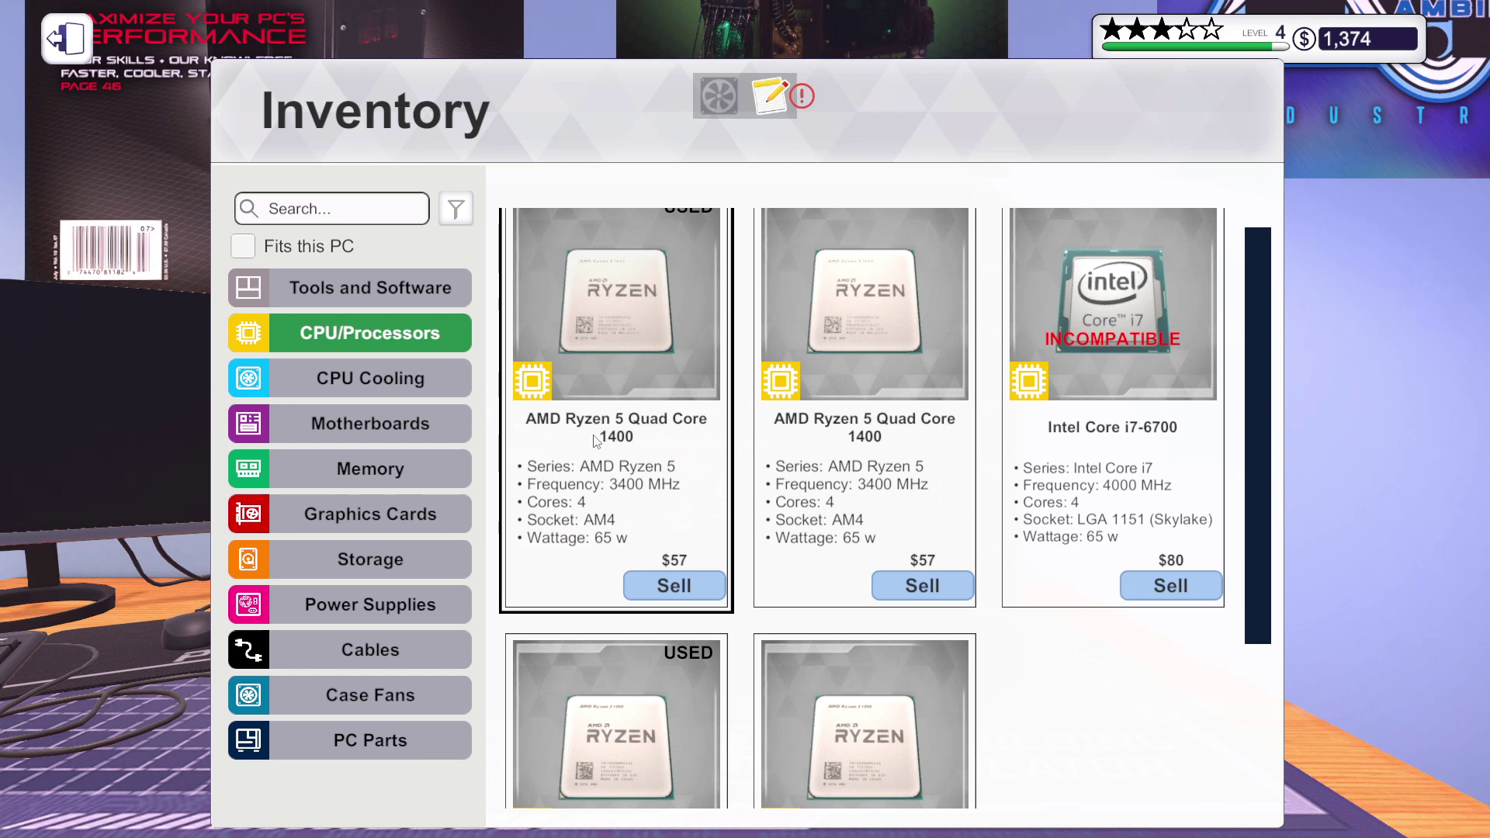
pyautogui.click(684, 582)
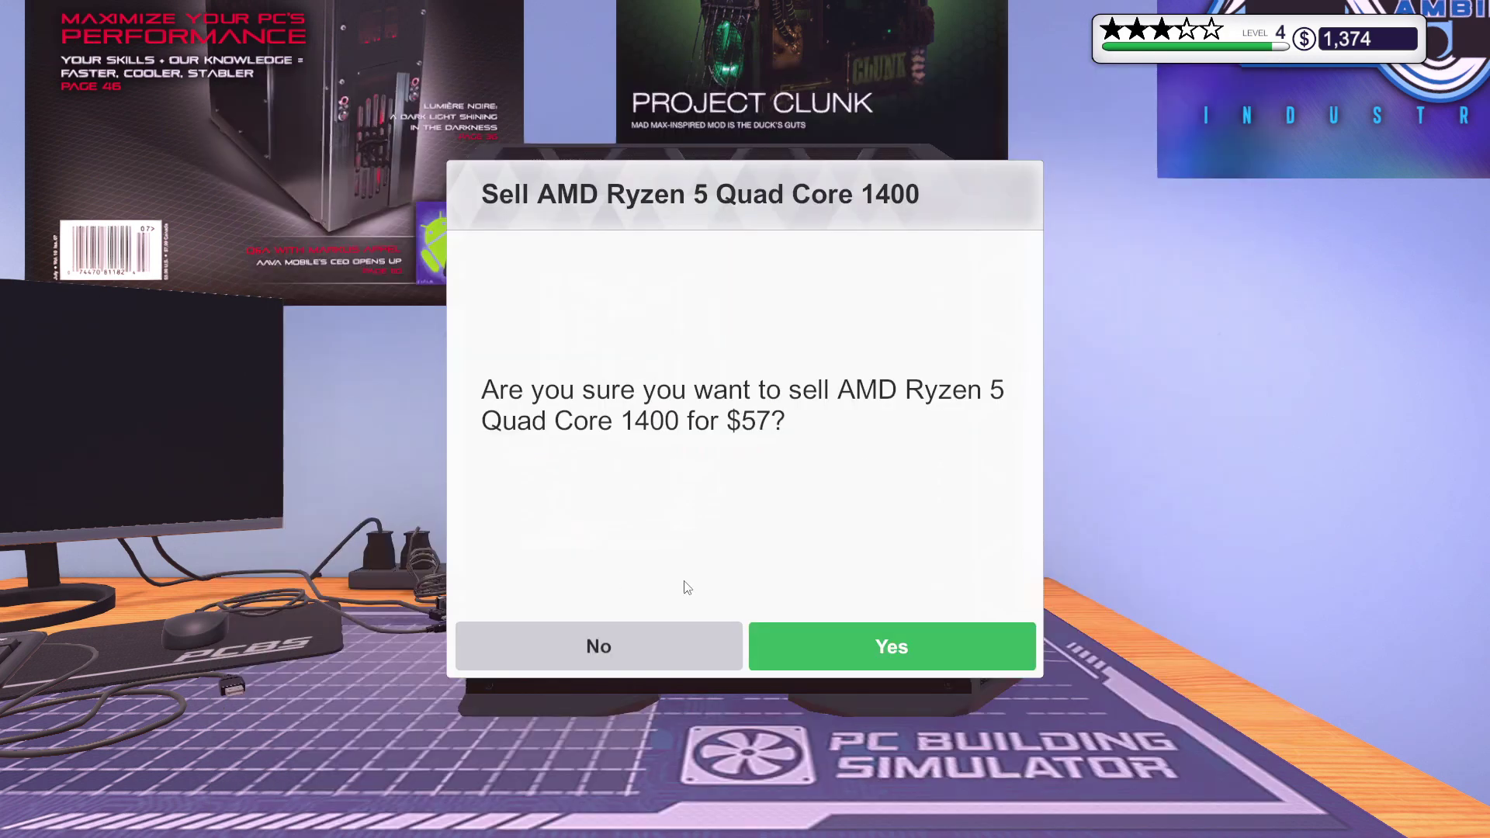
pyautogui.click(867, 646)
pyautogui.press('Escape')
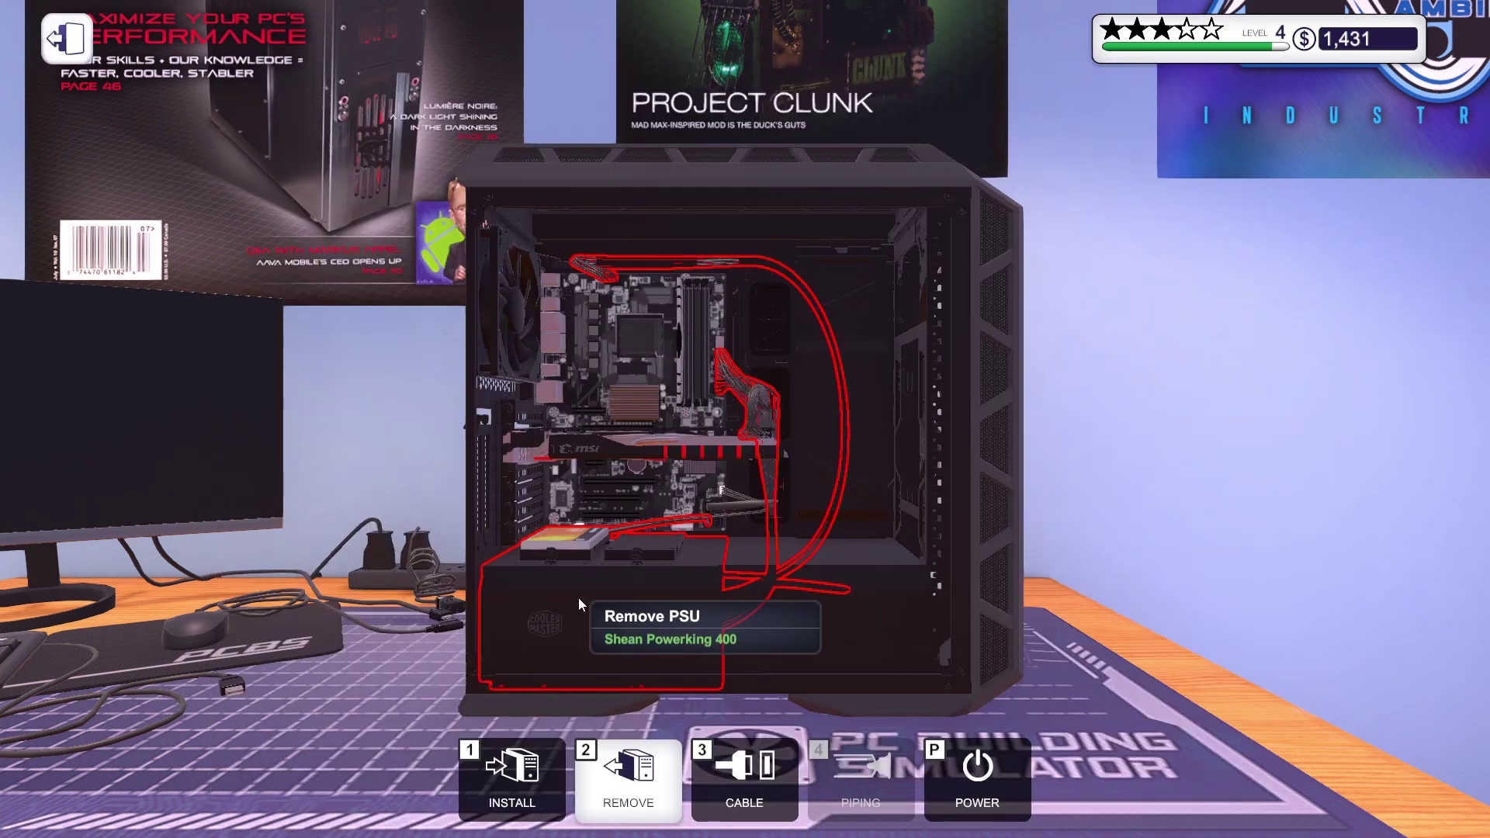
pyautogui.press('Escape')
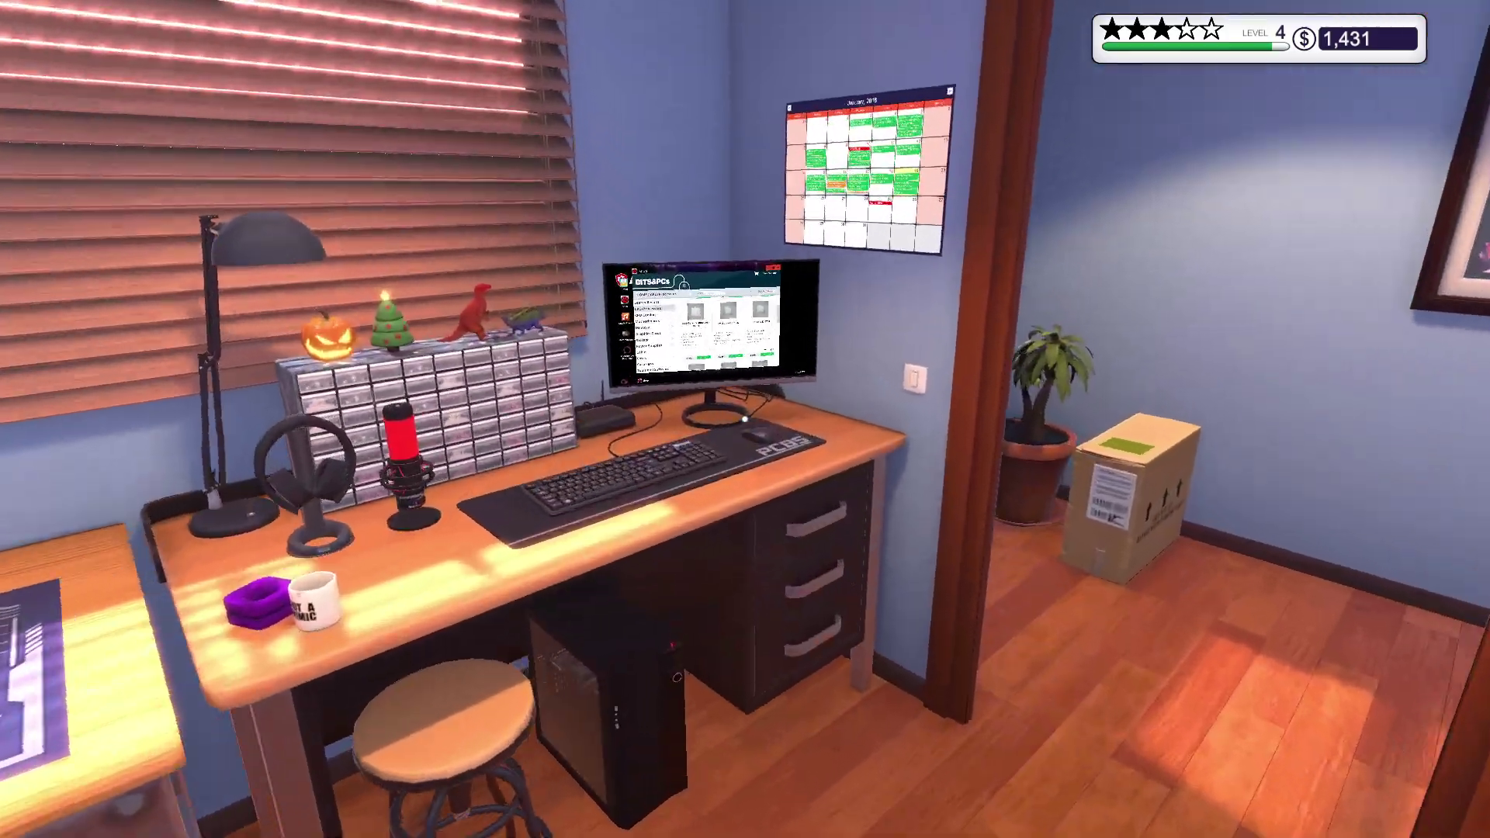
# - Buy the Ryzen 5 1500X with same-day delivery for $290, leaving $1,141
pyautogui.click(746, 419)
pyautogui.scroll(-2, 747, 426)
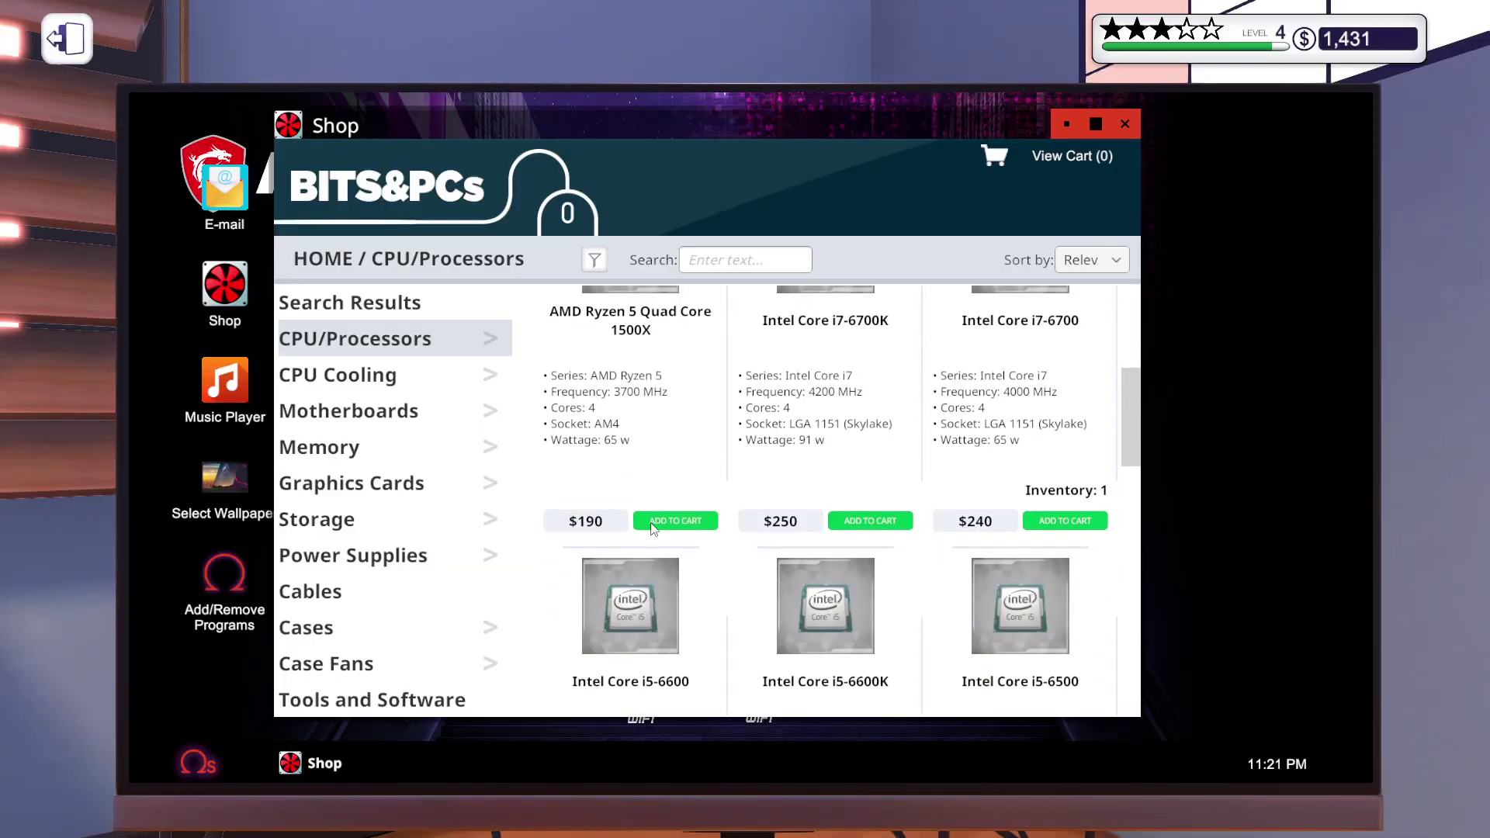
pyautogui.scroll(2, 671, 498)
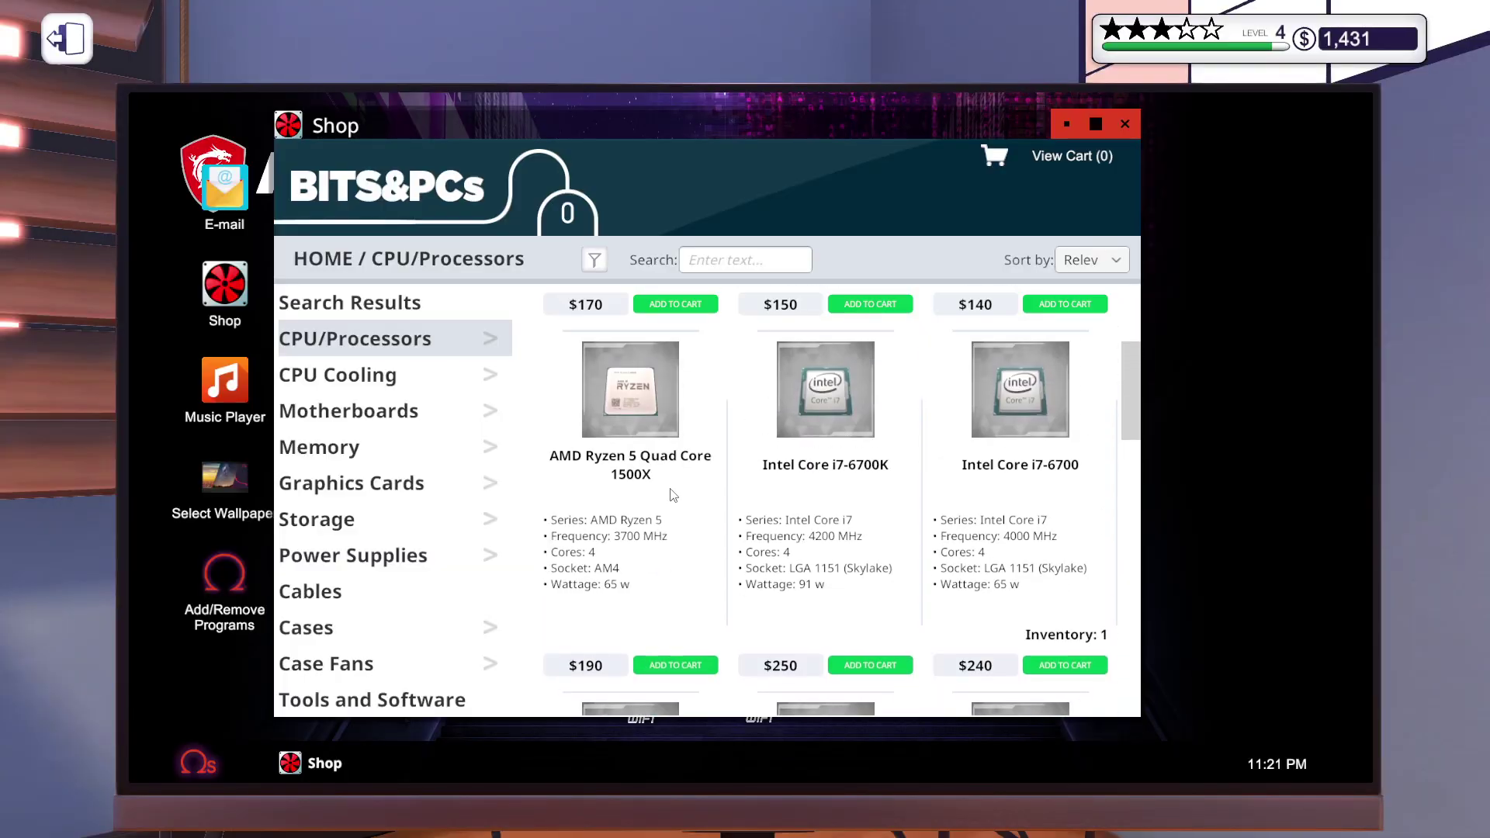
pyautogui.scroll(2, 672, 494)
pyautogui.scroll(1, 672, 495)
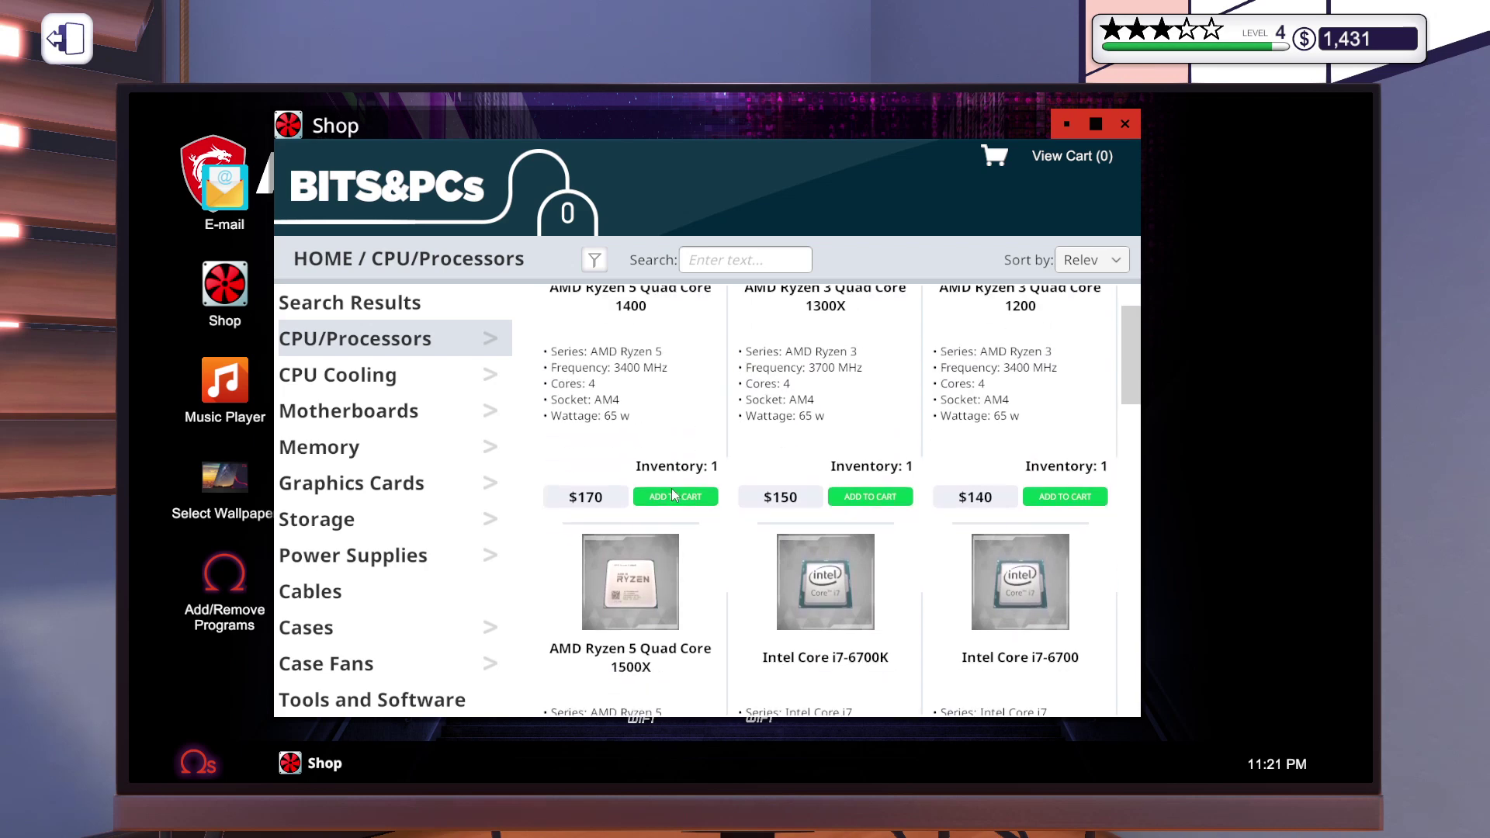
pyautogui.scroll(-2, 672, 494)
pyautogui.scroll(-2, 678, 501)
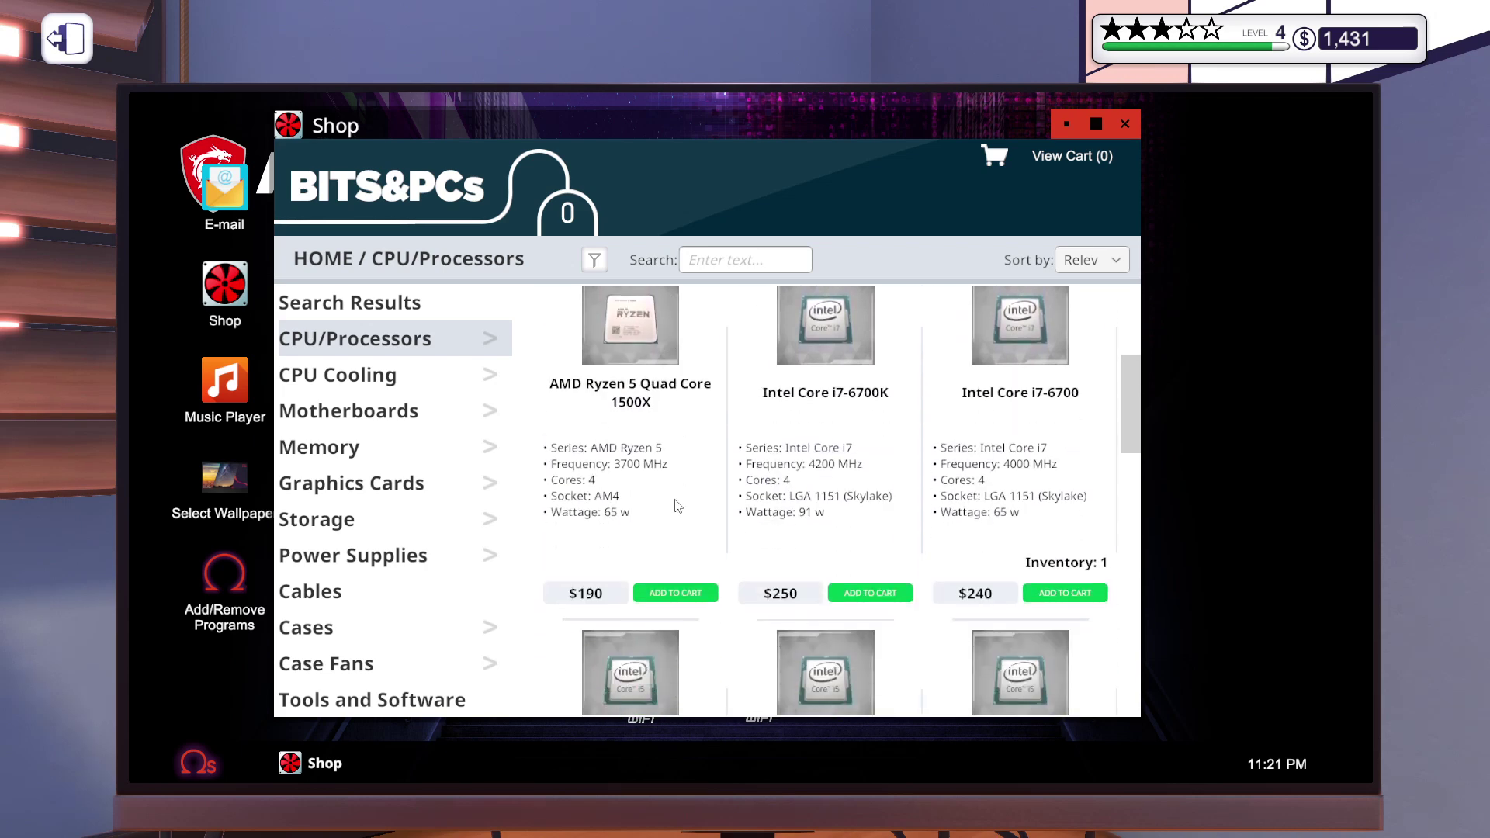
pyautogui.scroll(-1, 685, 535)
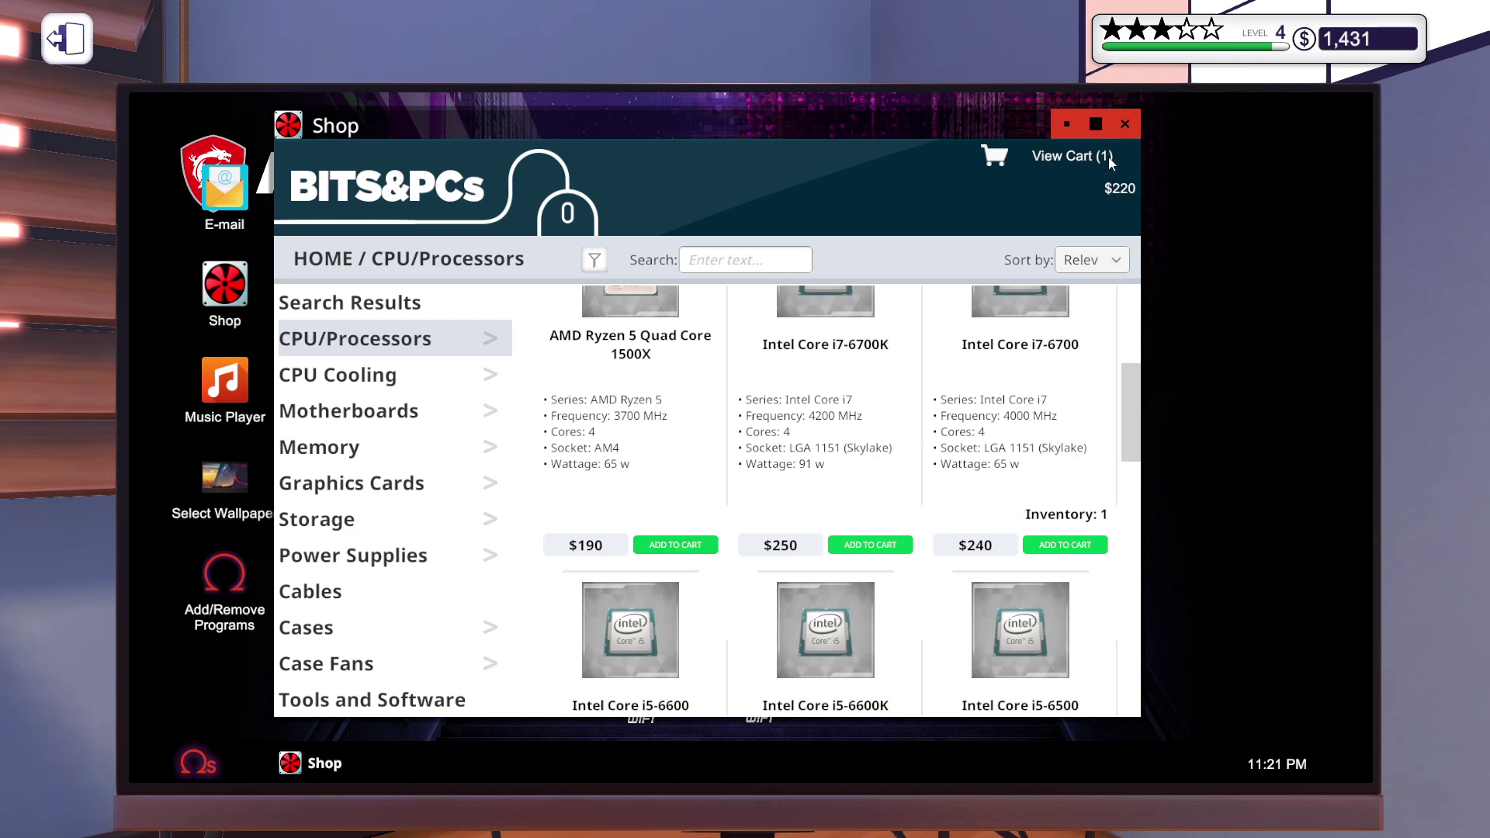
pyautogui.click(1072, 156)
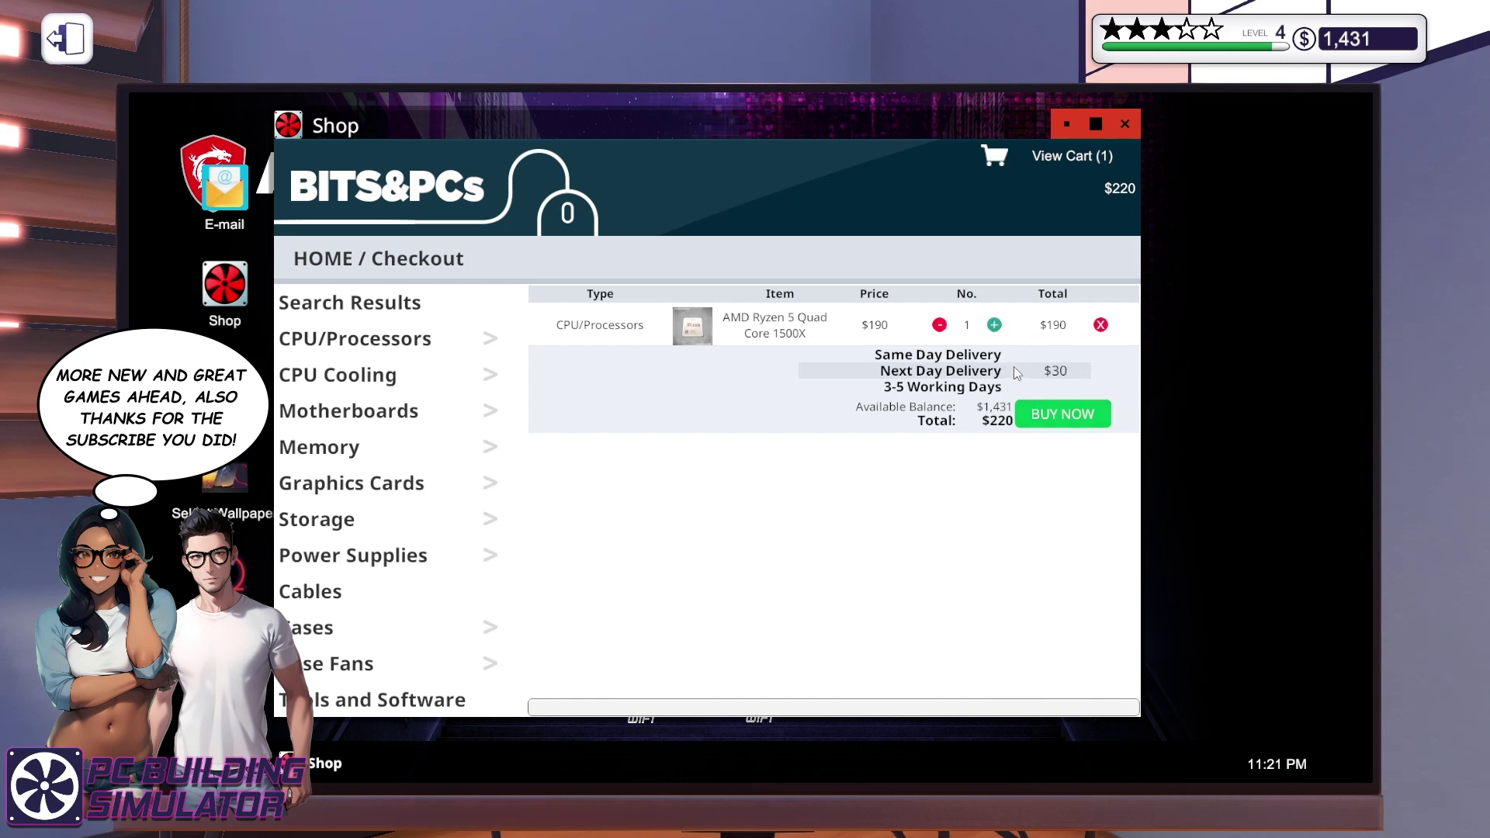
pyautogui.click(936, 357)
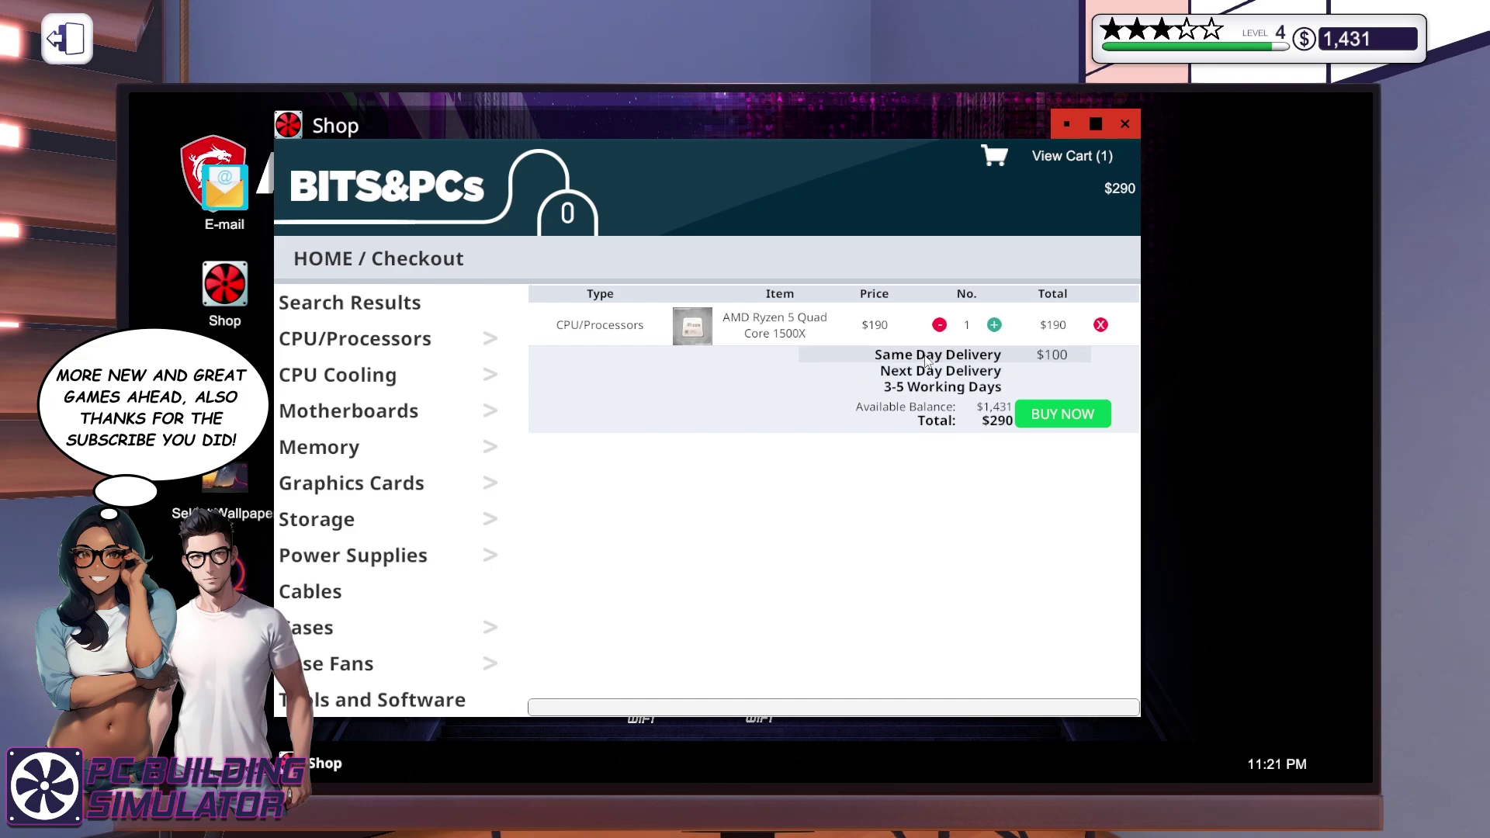
pyautogui.click(1039, 411)
# - Leave the computer and collect the CPU from the delivery box
pyautogui.press('Escape')
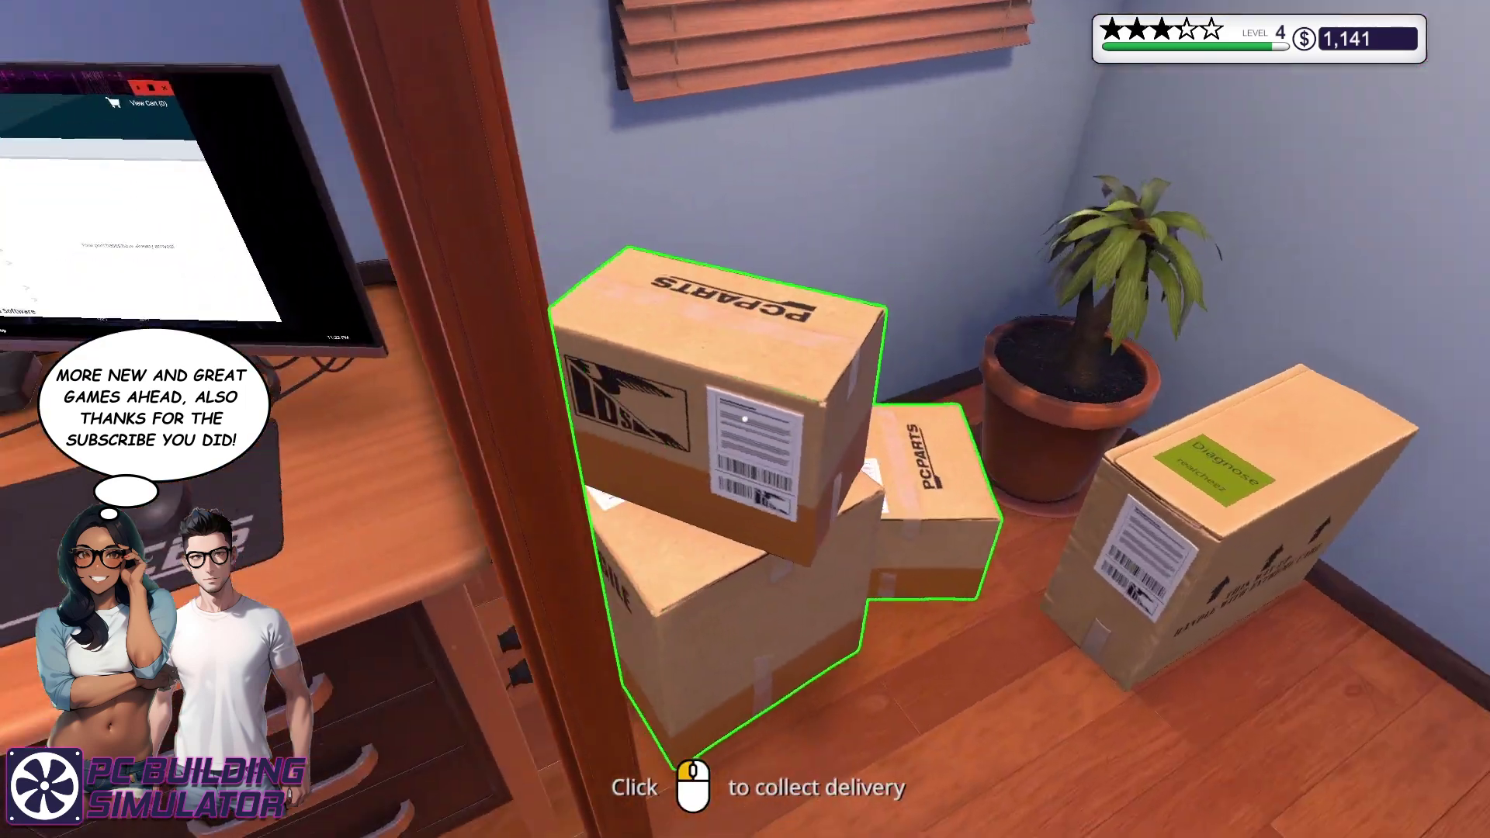
pyautogui.click(746, 420)
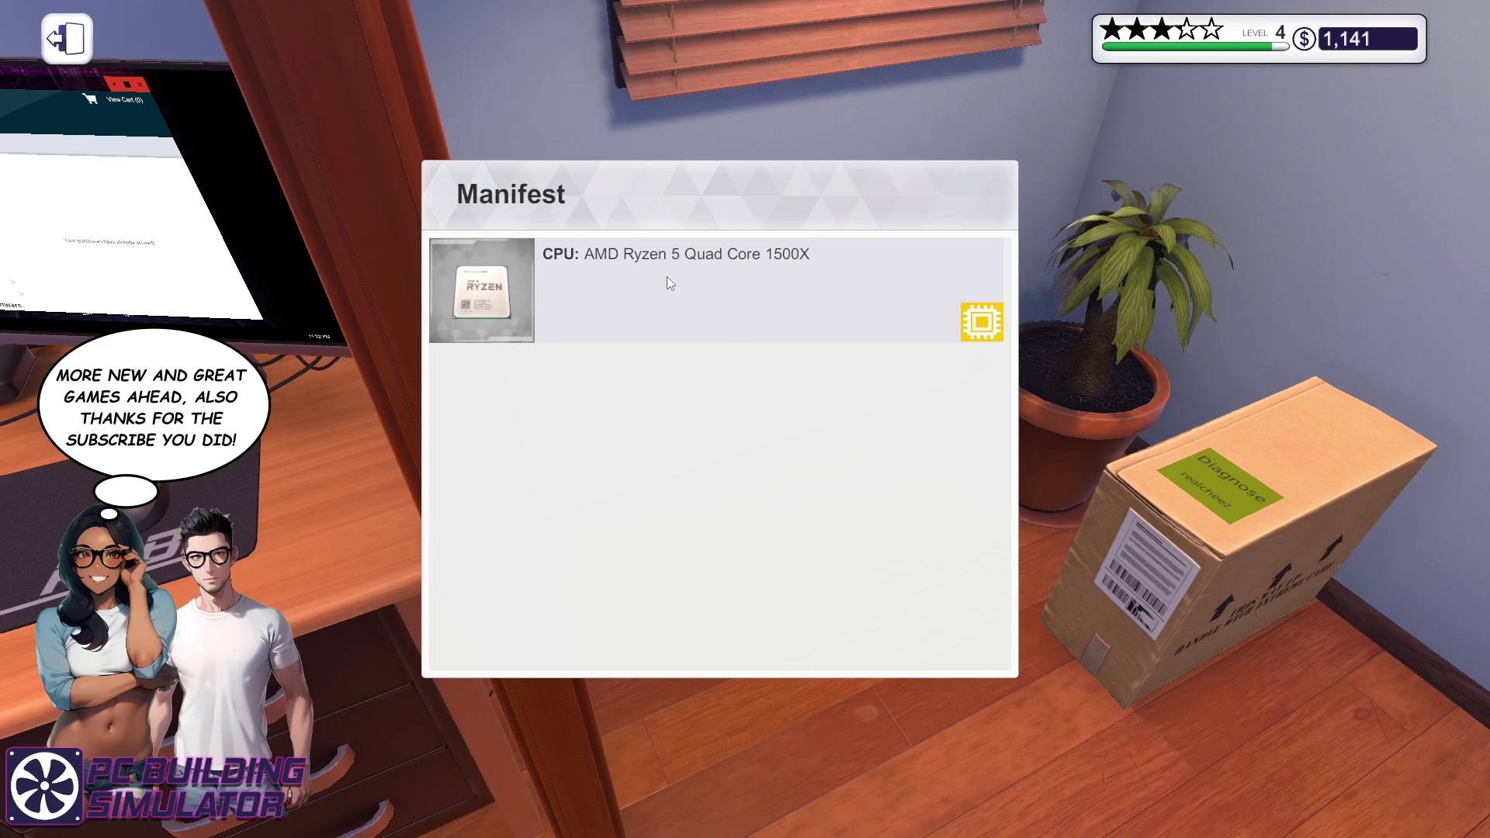
pyautogui.press('Escape')
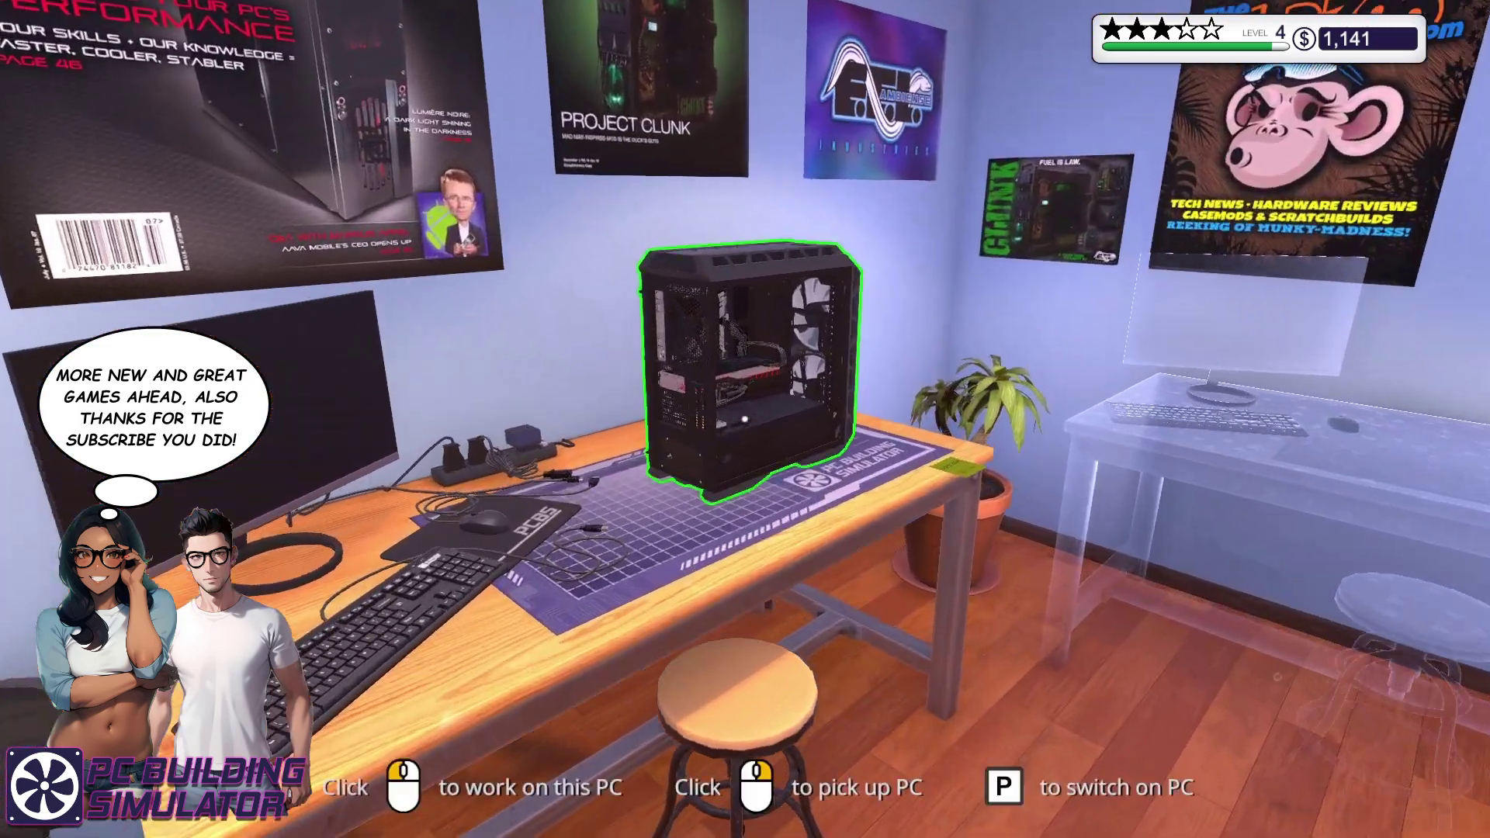
# - Install the Ryzen 5 1500X from the CPU inventory into SDickens's motherboard socket
pyautogui.click(745, 420)
pyautogui.press('2')
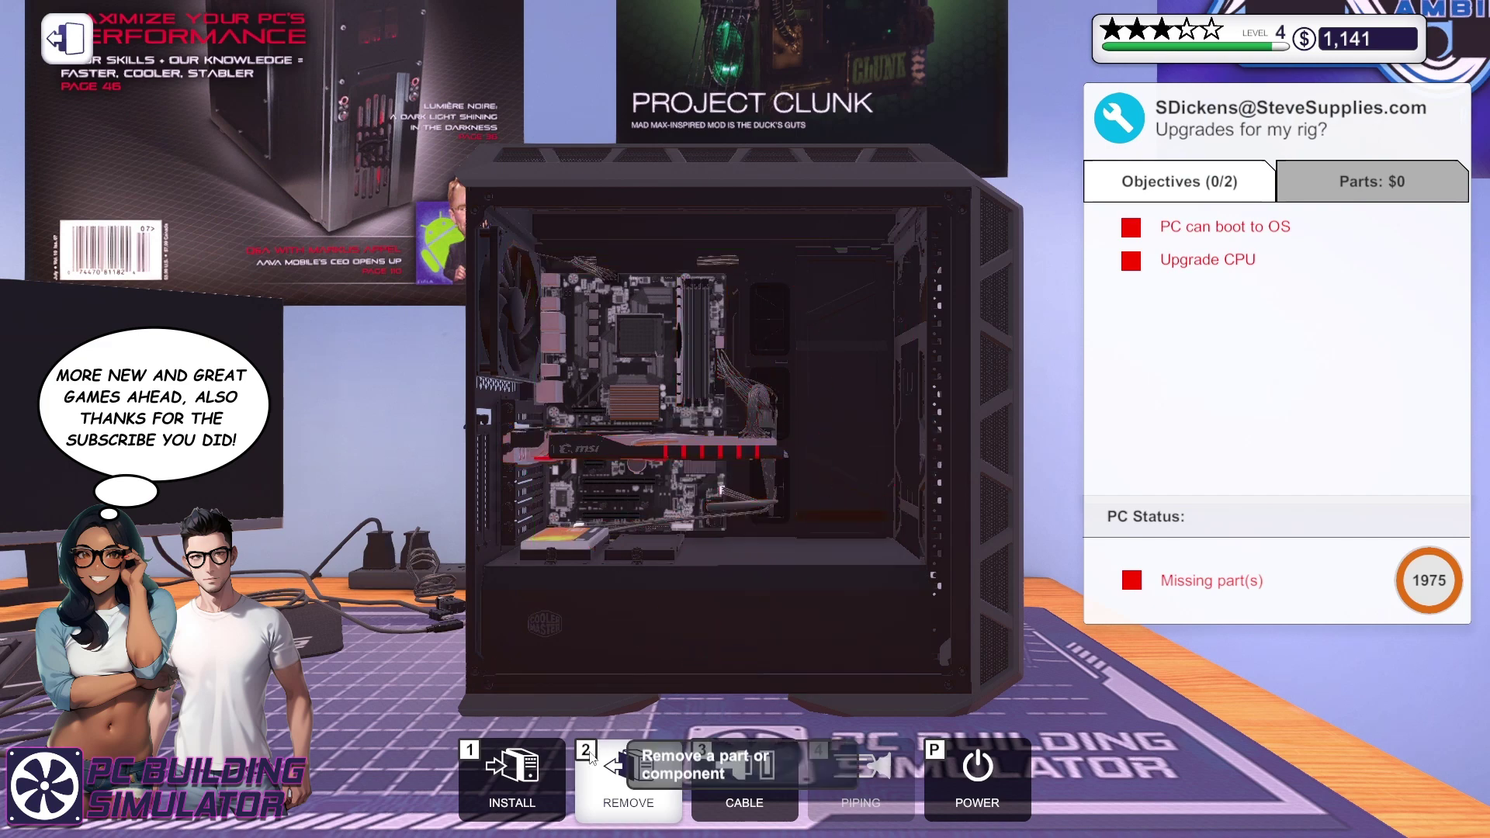
pyautogui.press('1')
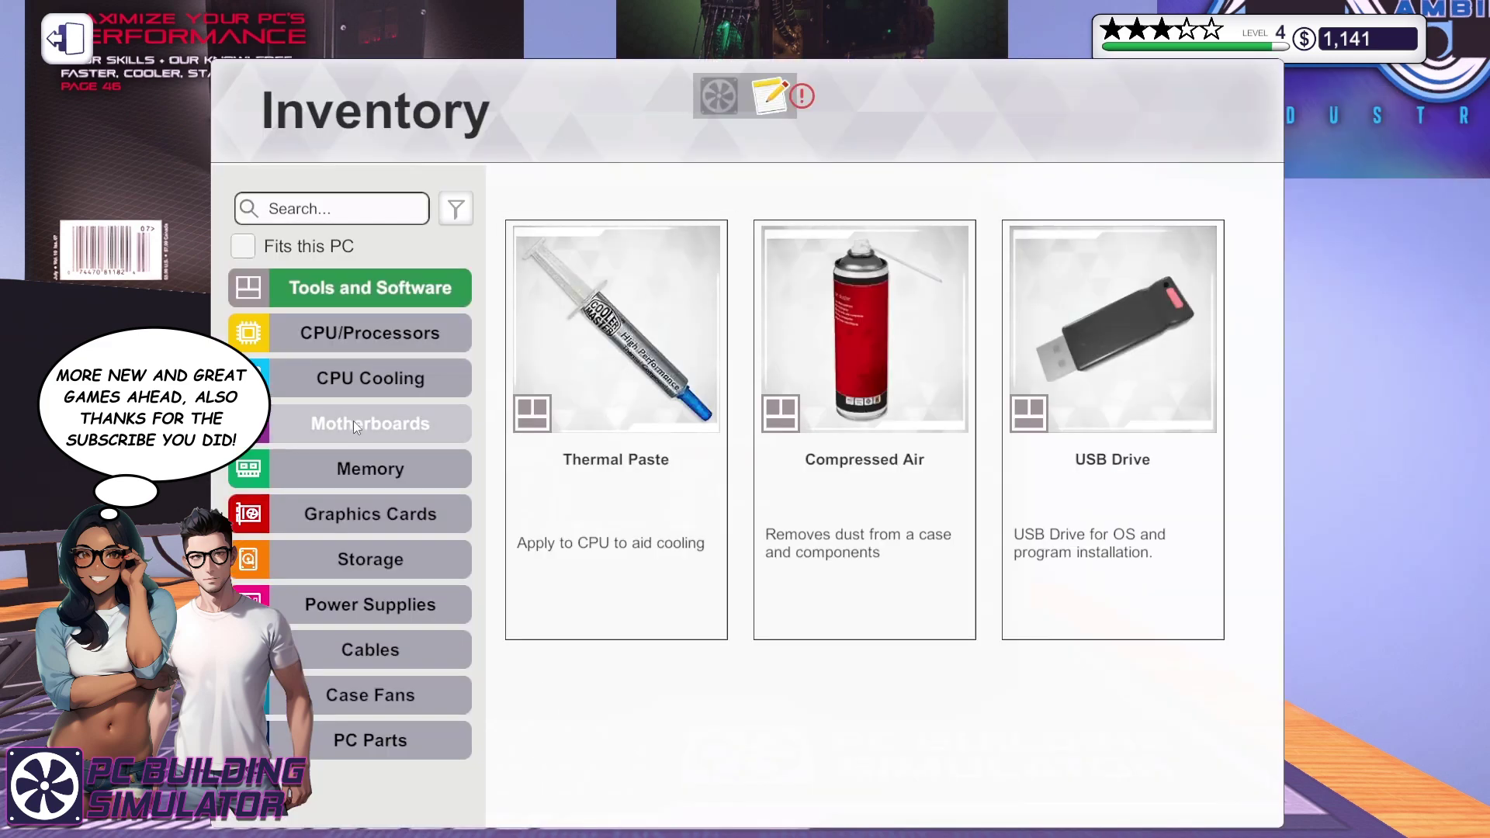
pyautogui.click(370, 378)
pyautogui.click(370, 334)
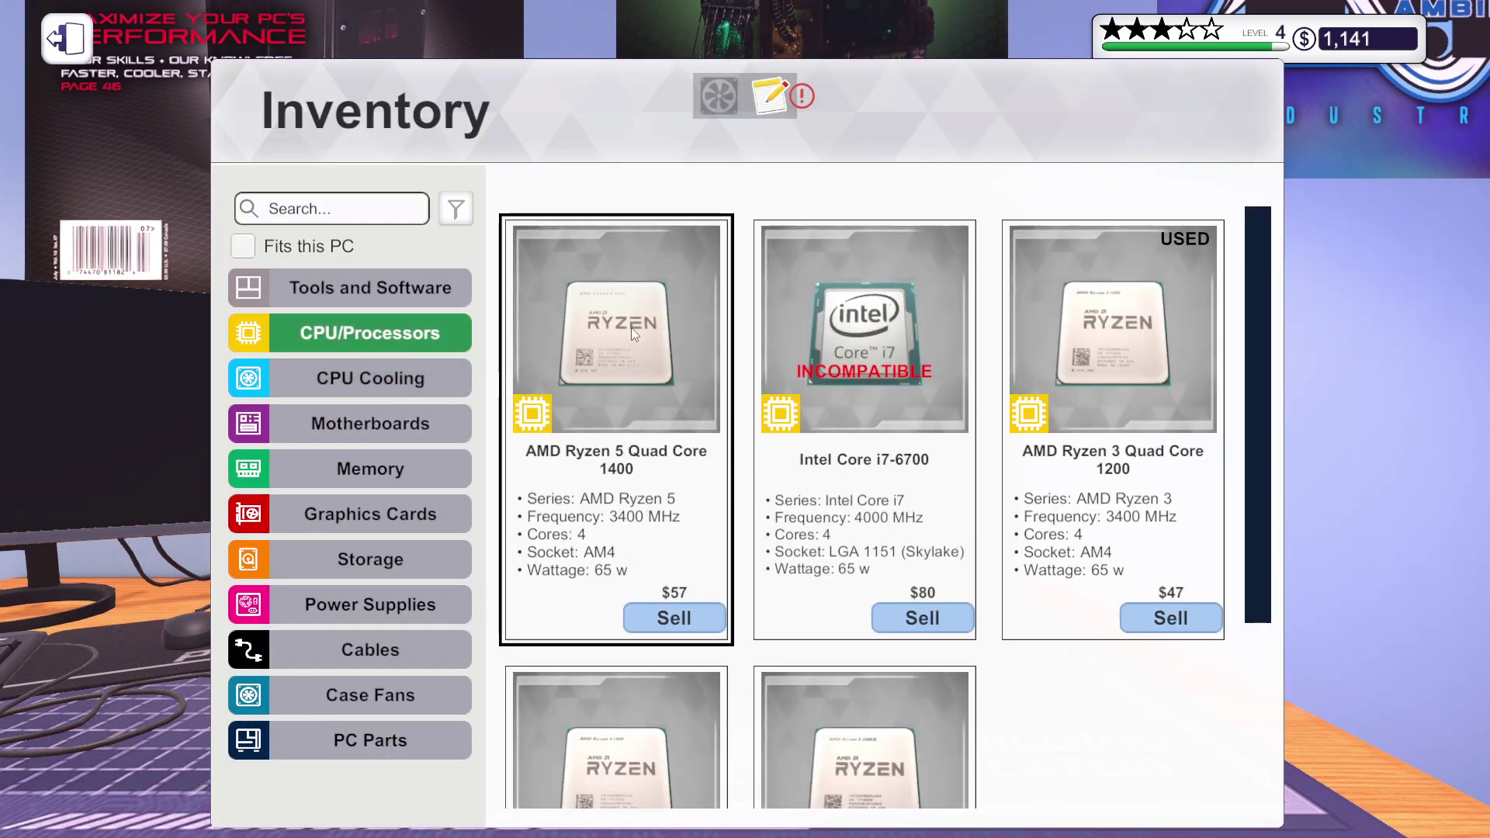
pyautogui.scroll(-2, 659, 395)
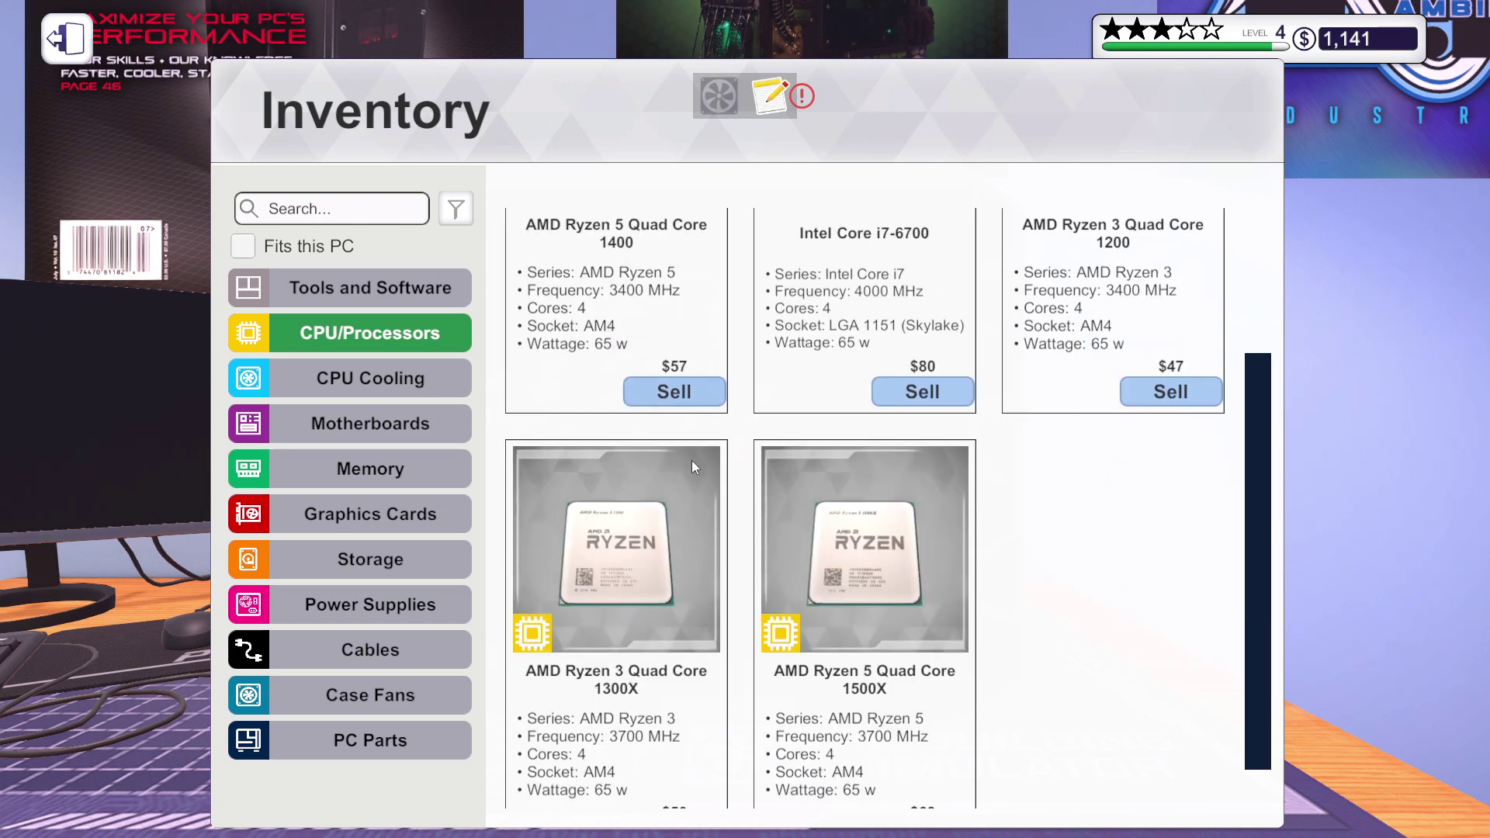
pyautogui.click(864, 546)
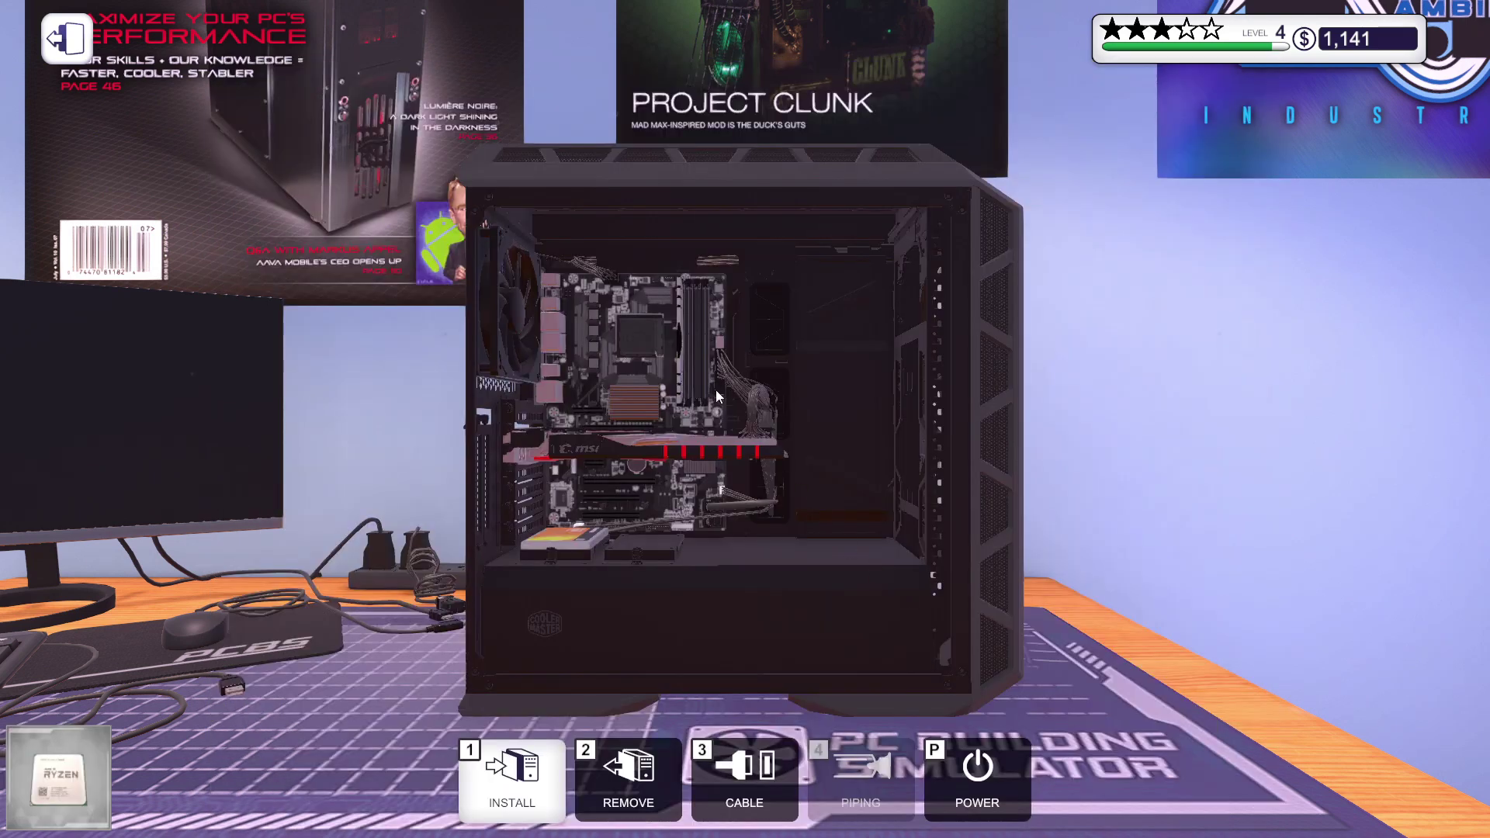
pyautogui.click(636, 344)
# - Pick the Mortoni Thermal 100 cooler from the CPU Cooling inventory
pyautogui.press('2')
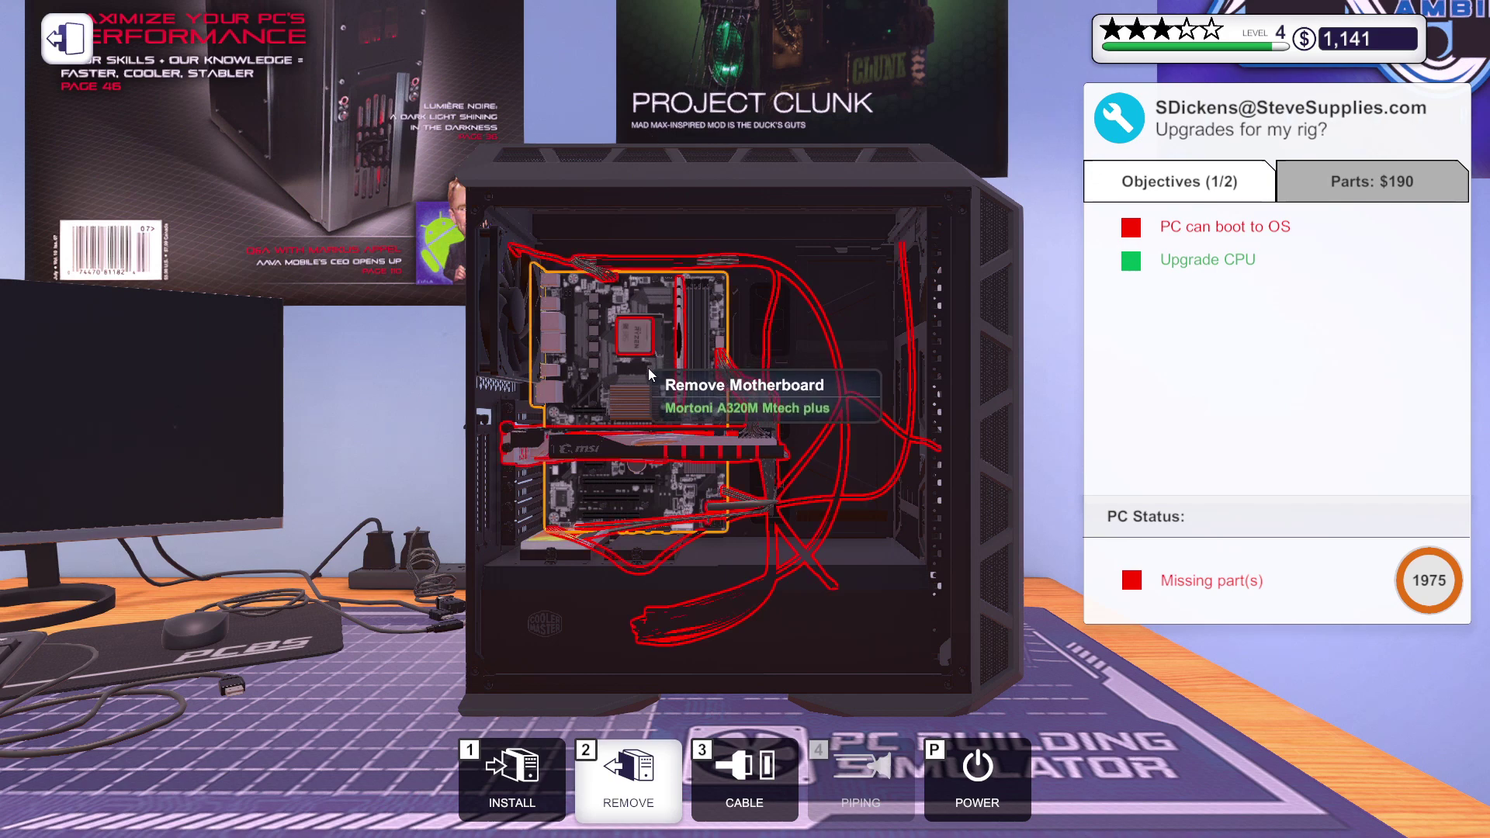
pyautogui.click(512, 775)
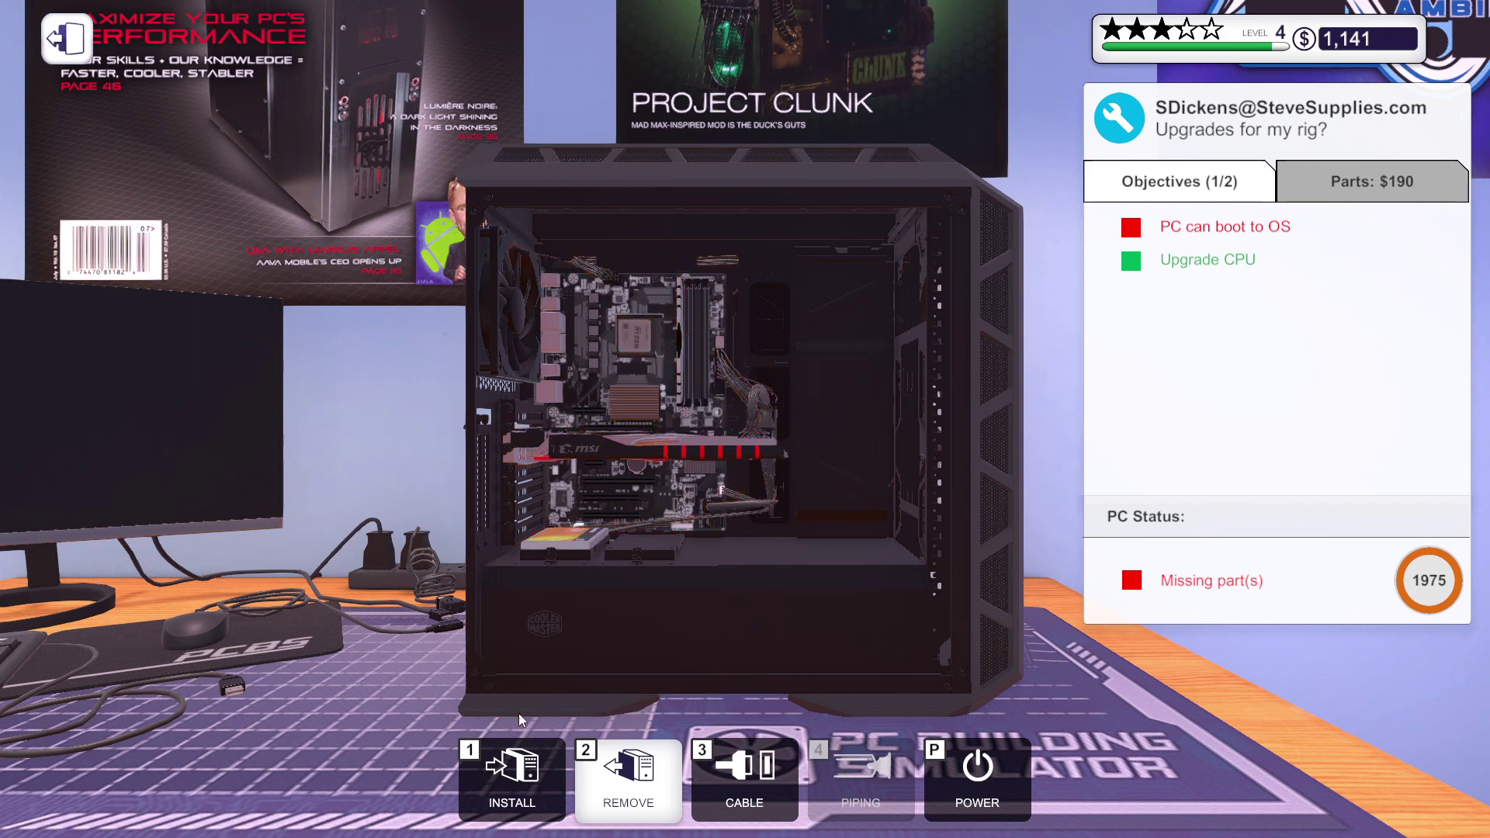
pyautogui.click(526, 775)
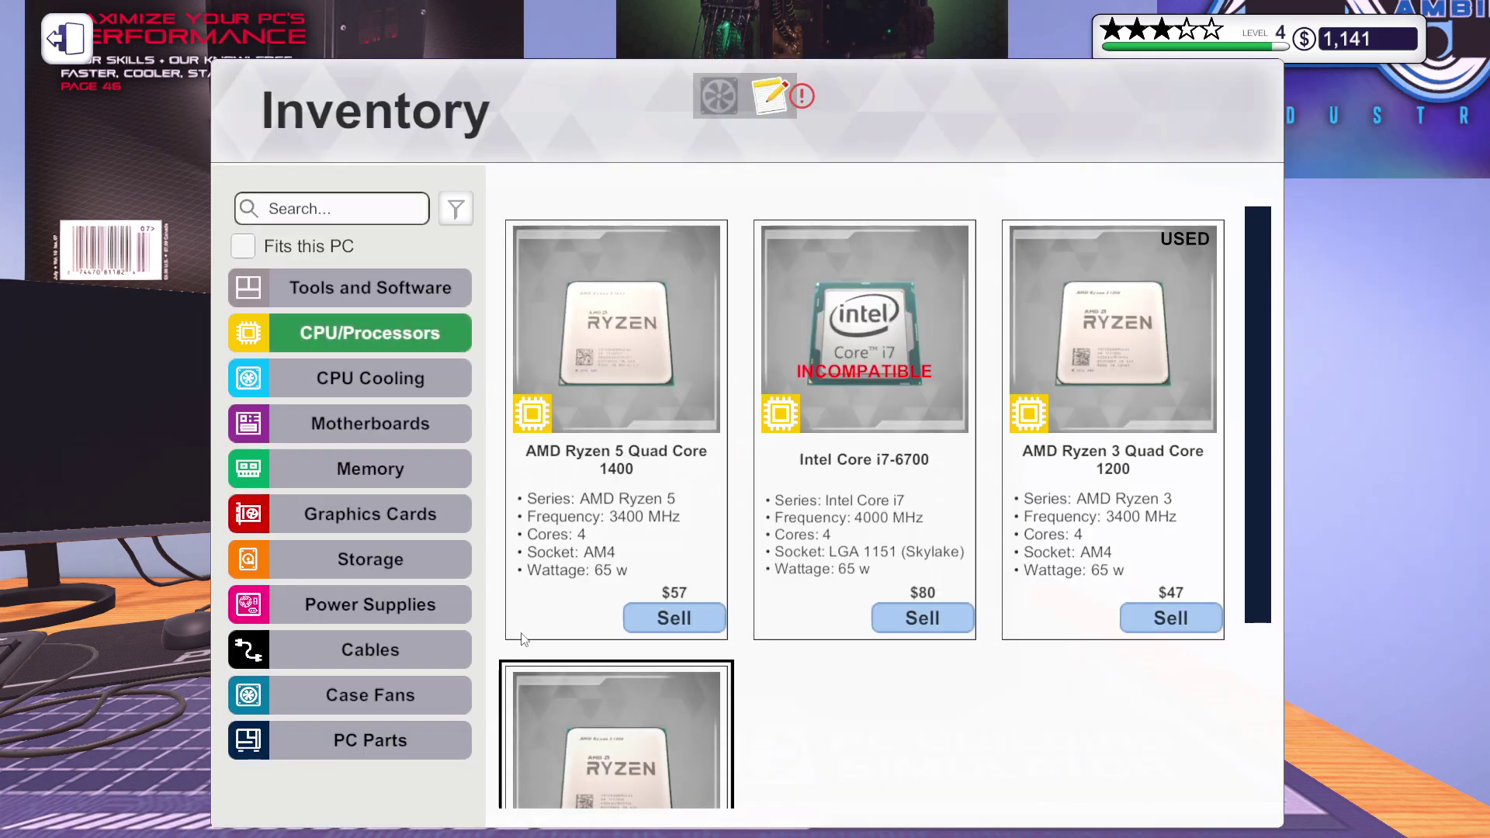
pyautogui.click(615, 349)
pyautogui.press('Escape')
pyautogui.press('2')
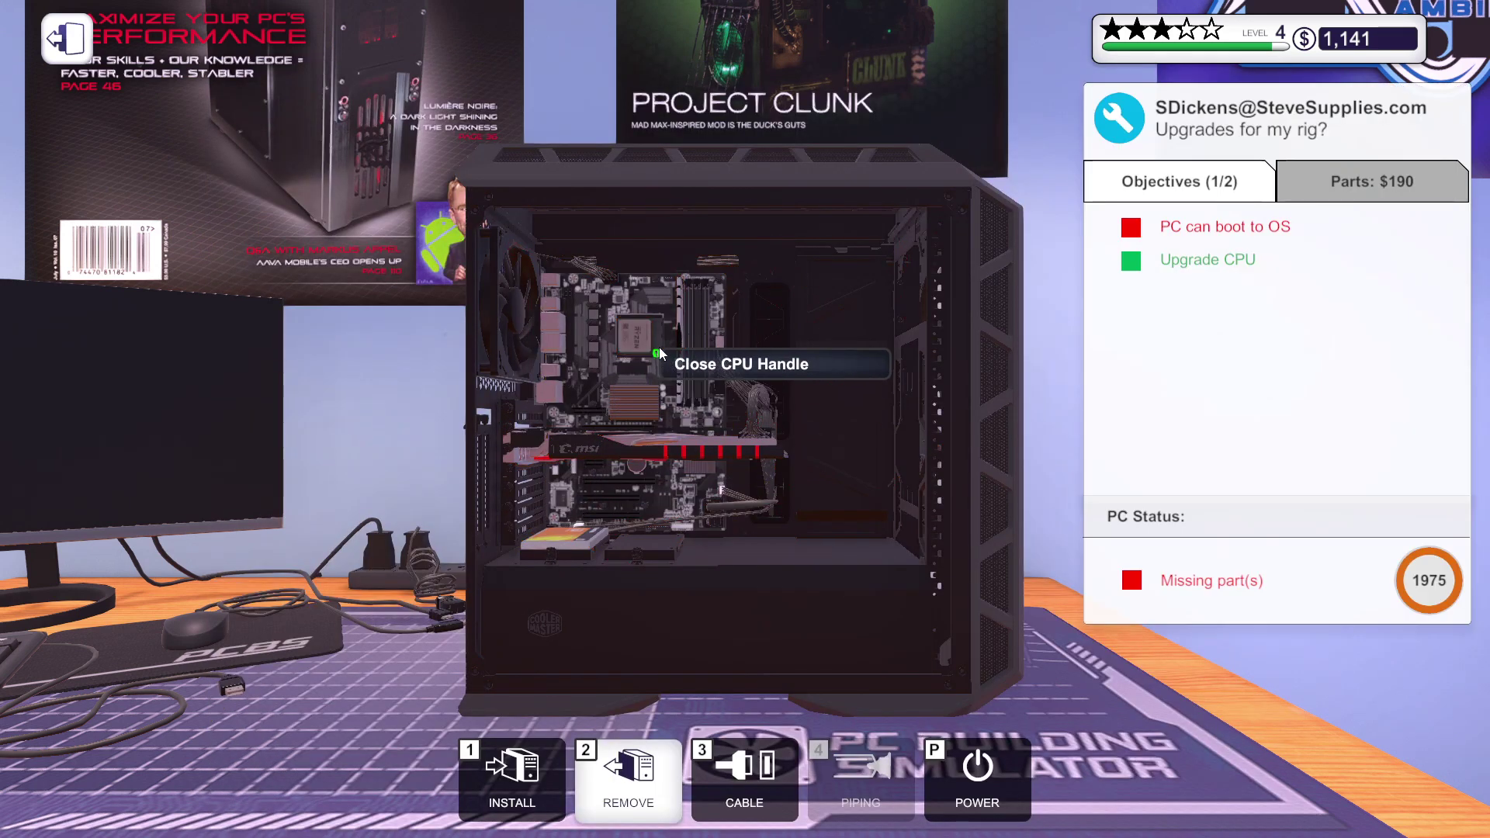
pyautogui.click(503, 783)
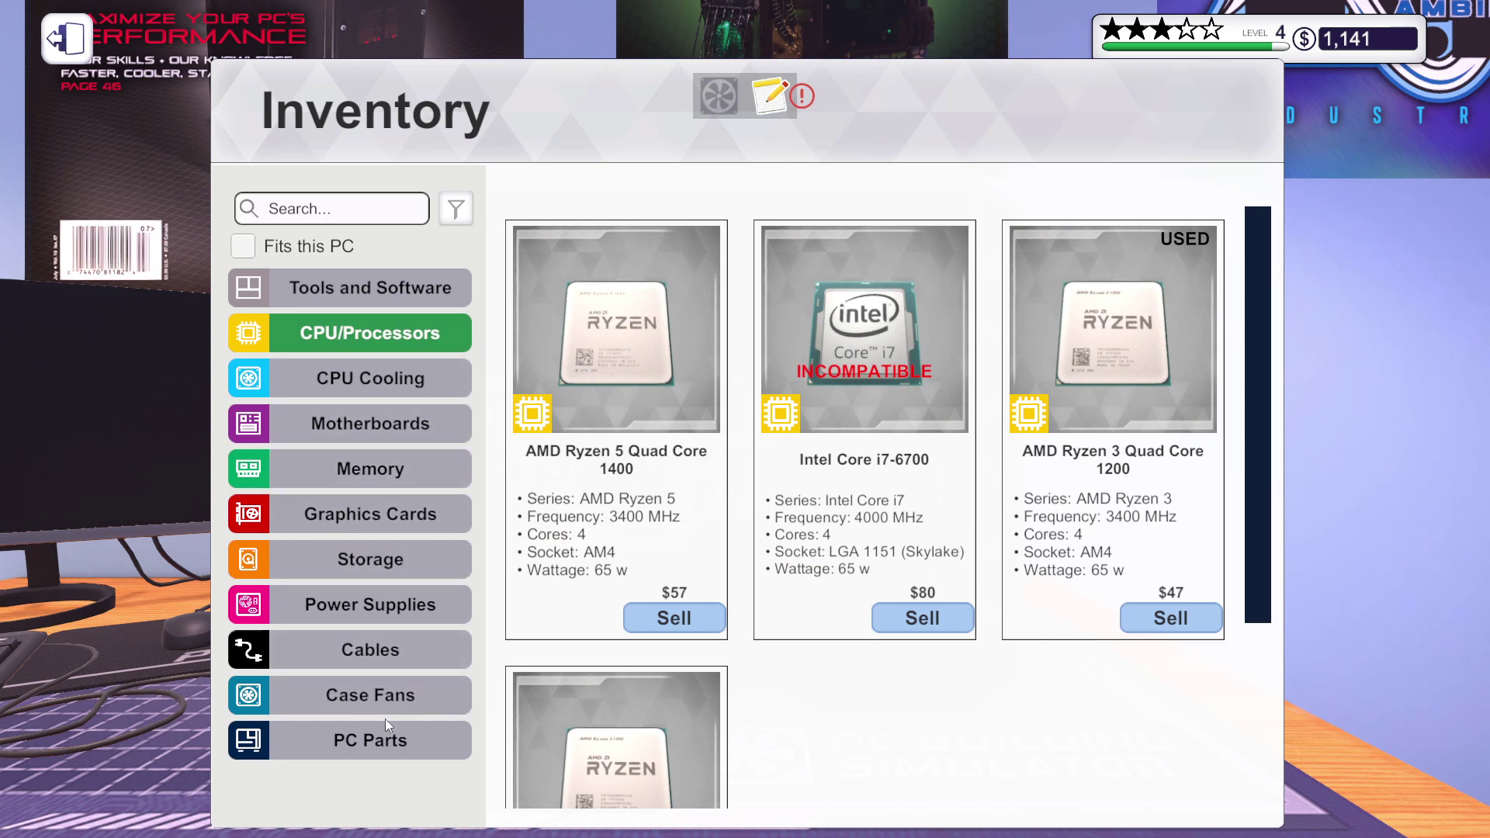
pyautogui.click(377, 744)
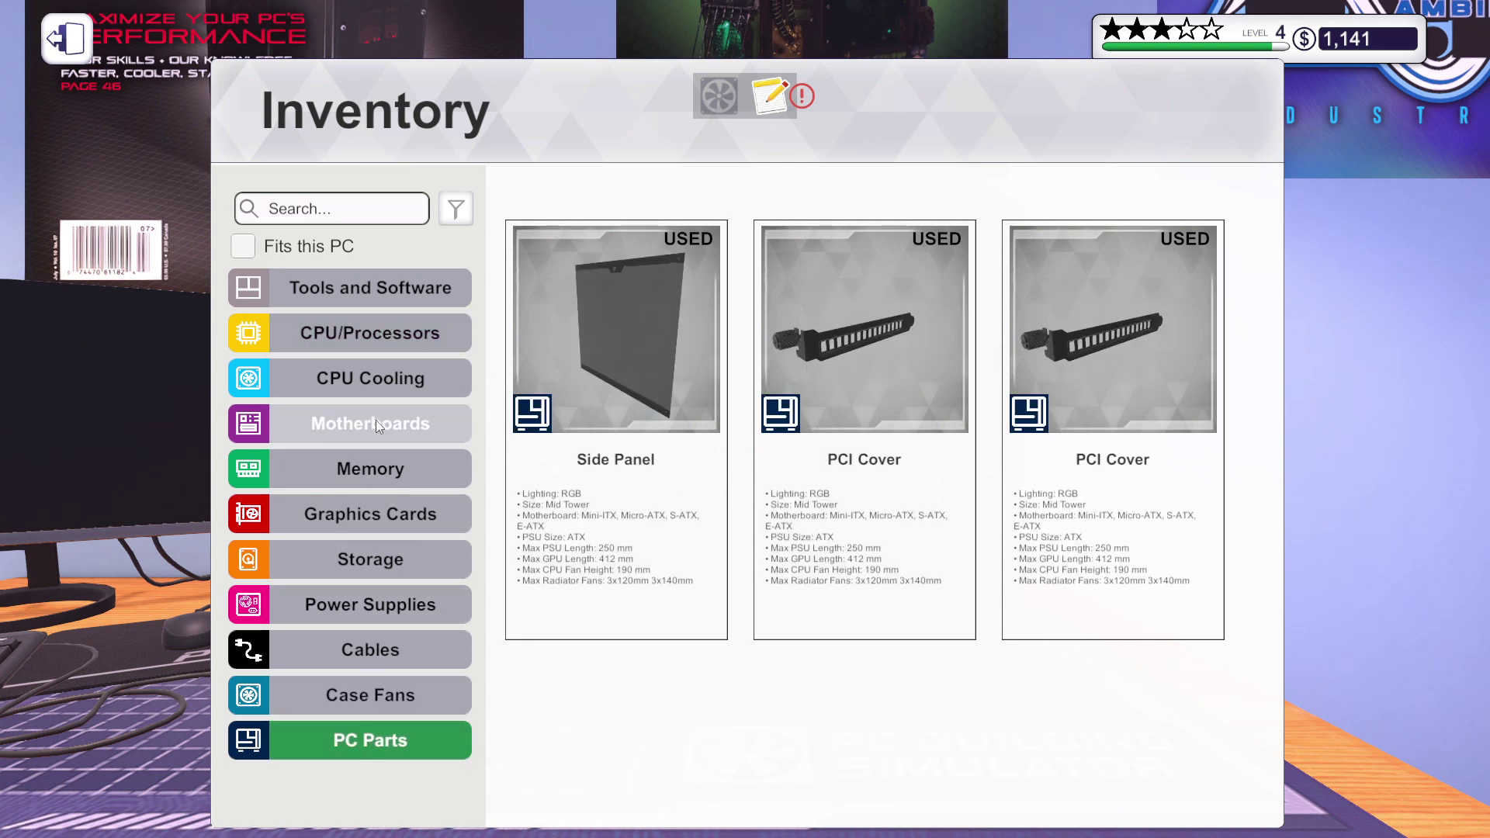
pyautogui.click(381, 378)
pyautogui.click(577, 370)
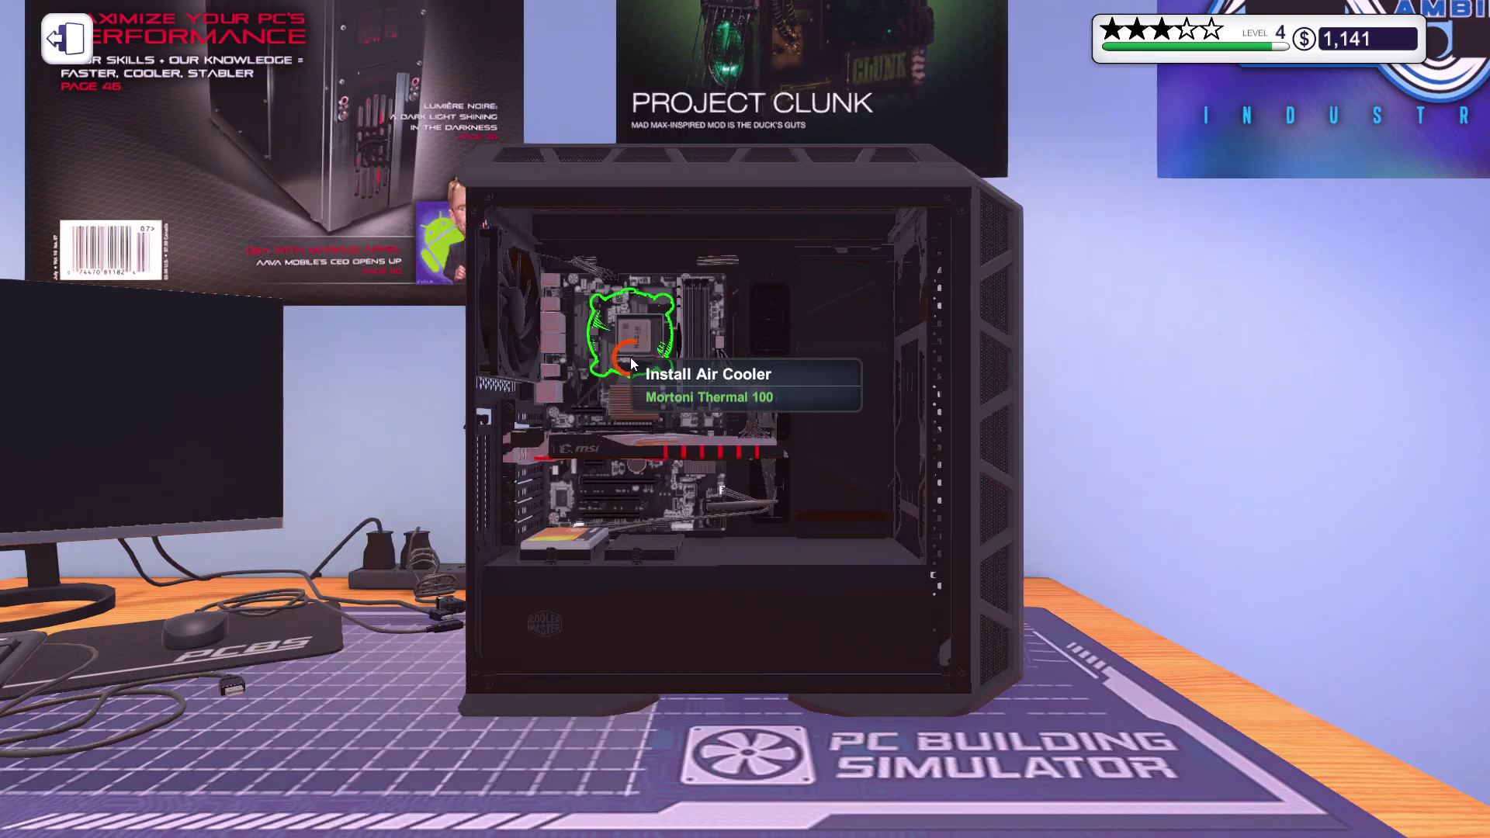
# - Fit the Mortoni cooler, plug in its fan and motherboard power cables, then remove the cooler
pyautogui.click(630, 358)
pyautogui.press('2')
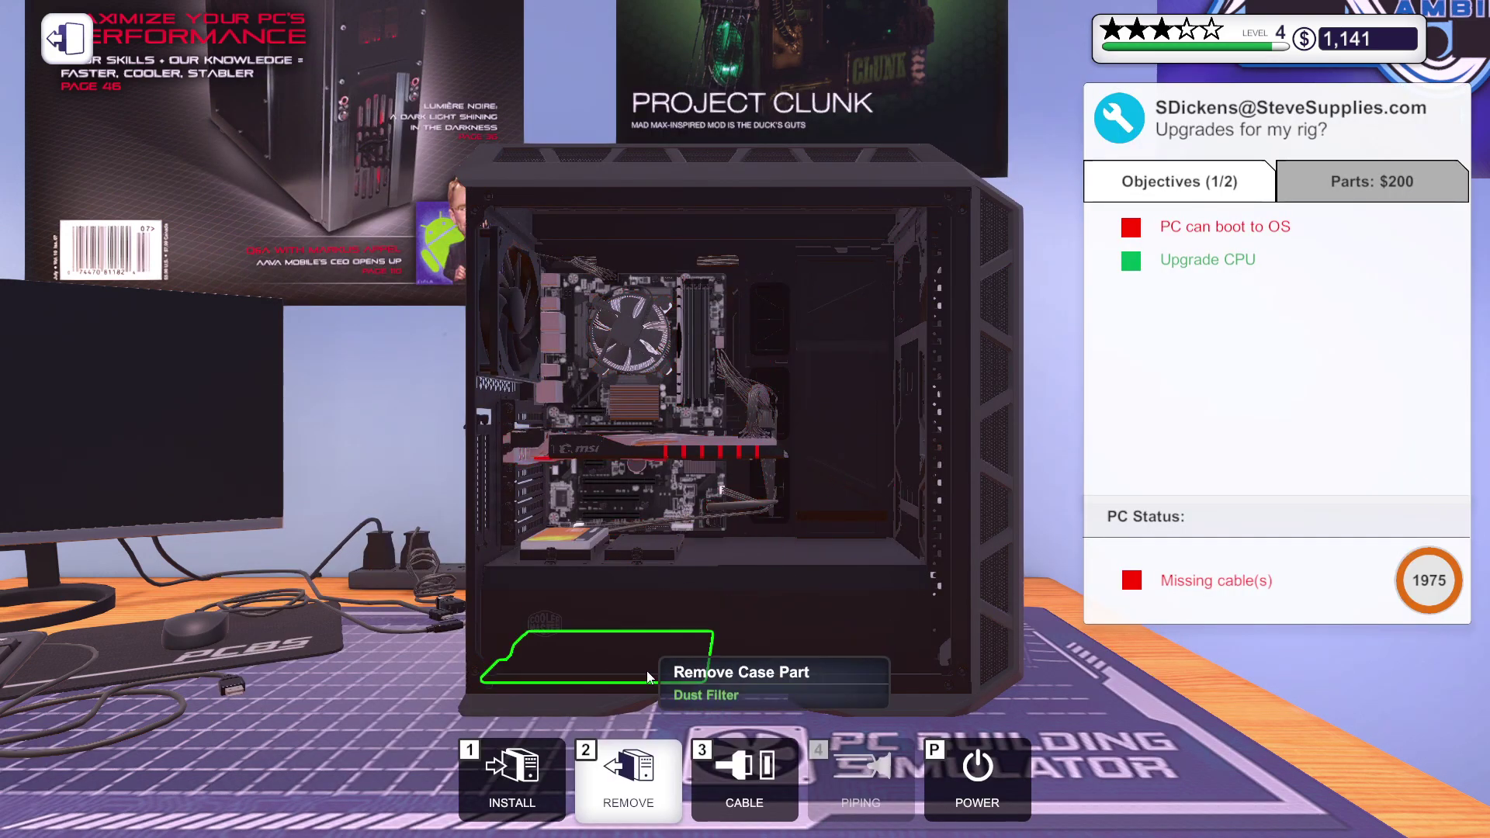
pyautogui.click(721, 775)
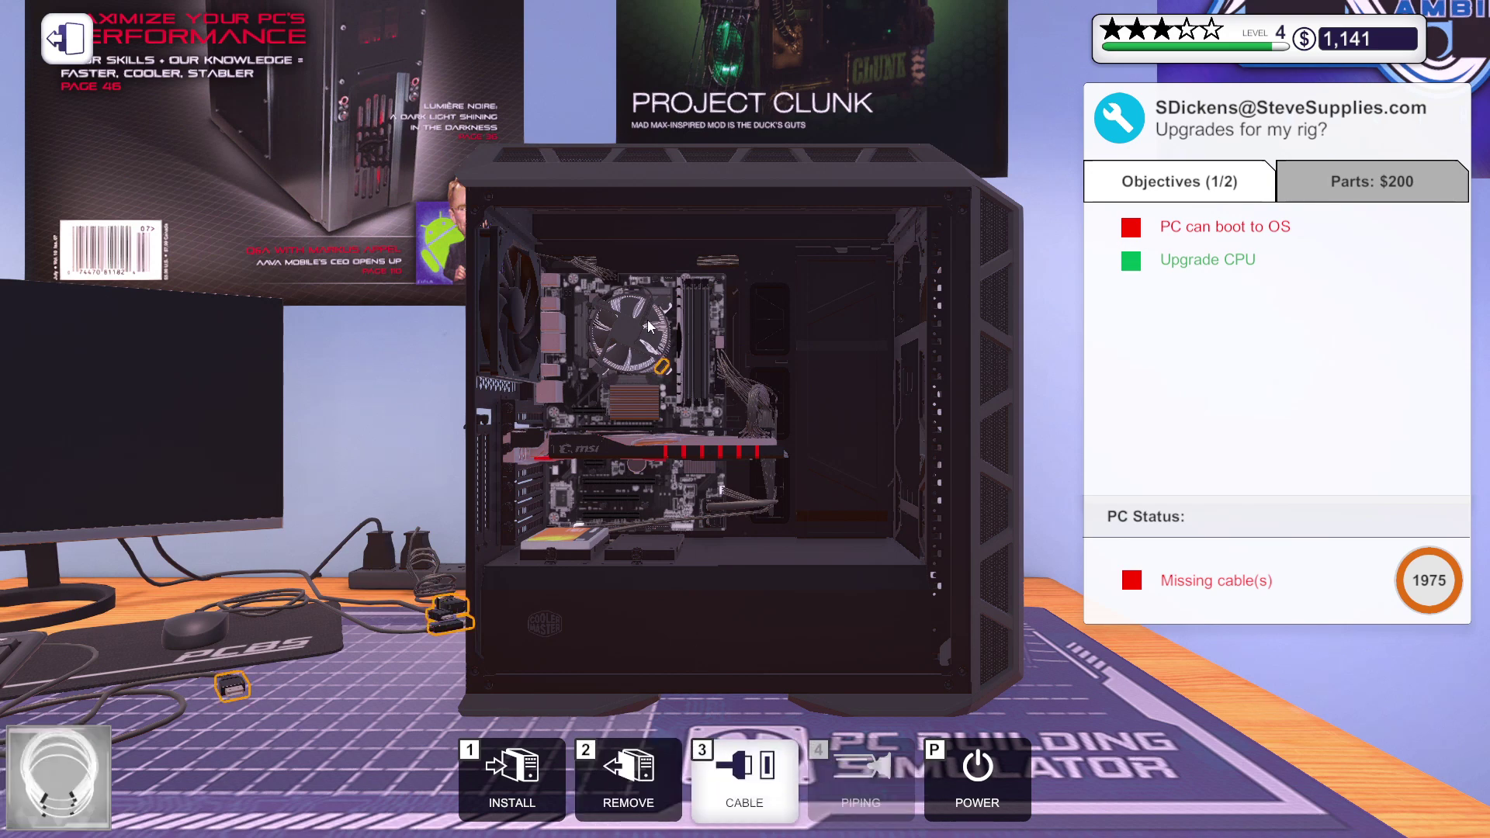
pyautogui.click(661, 364)
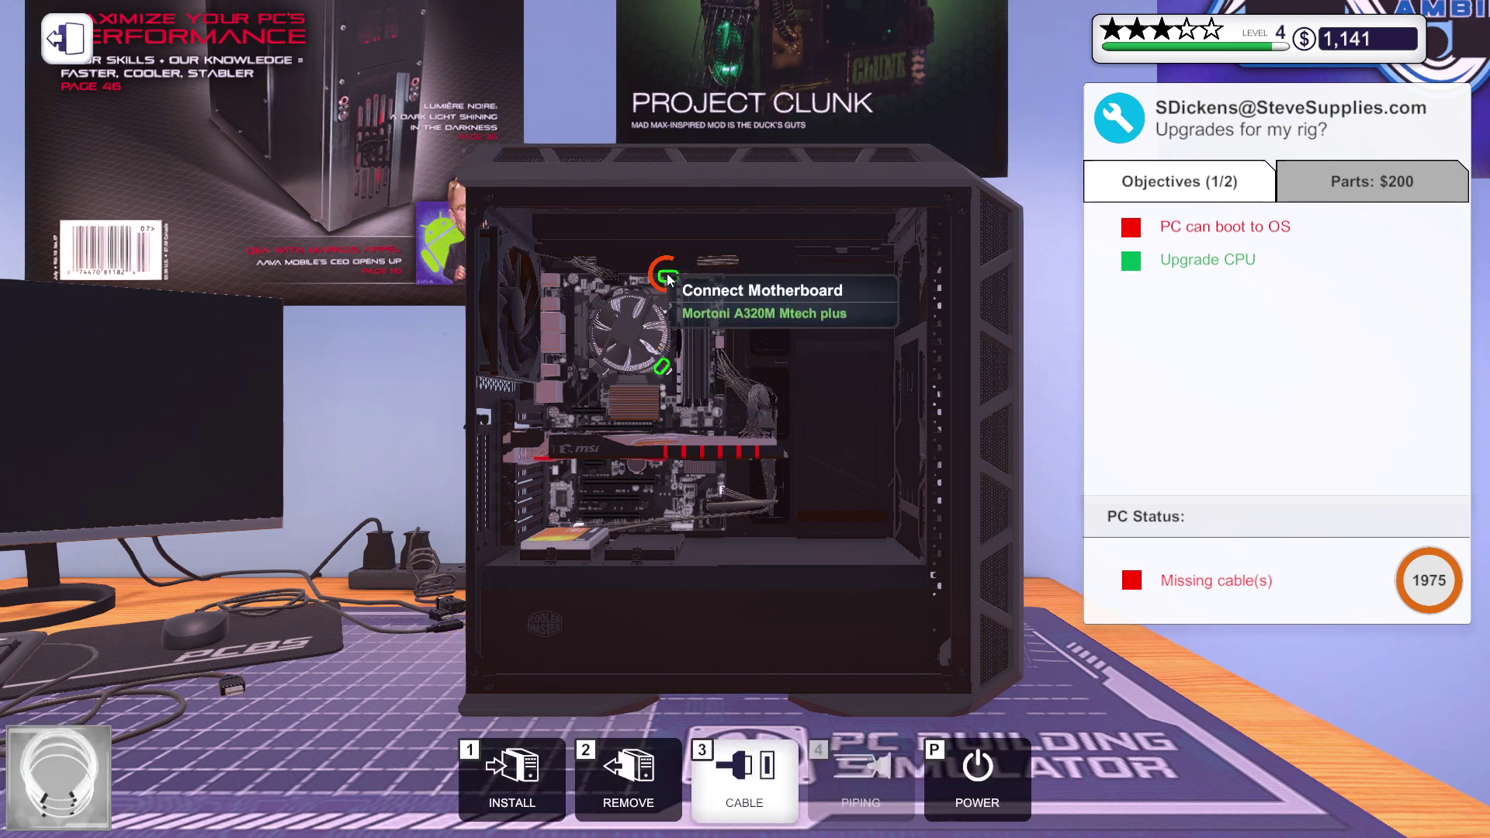
pyautogui.click(664, 319)
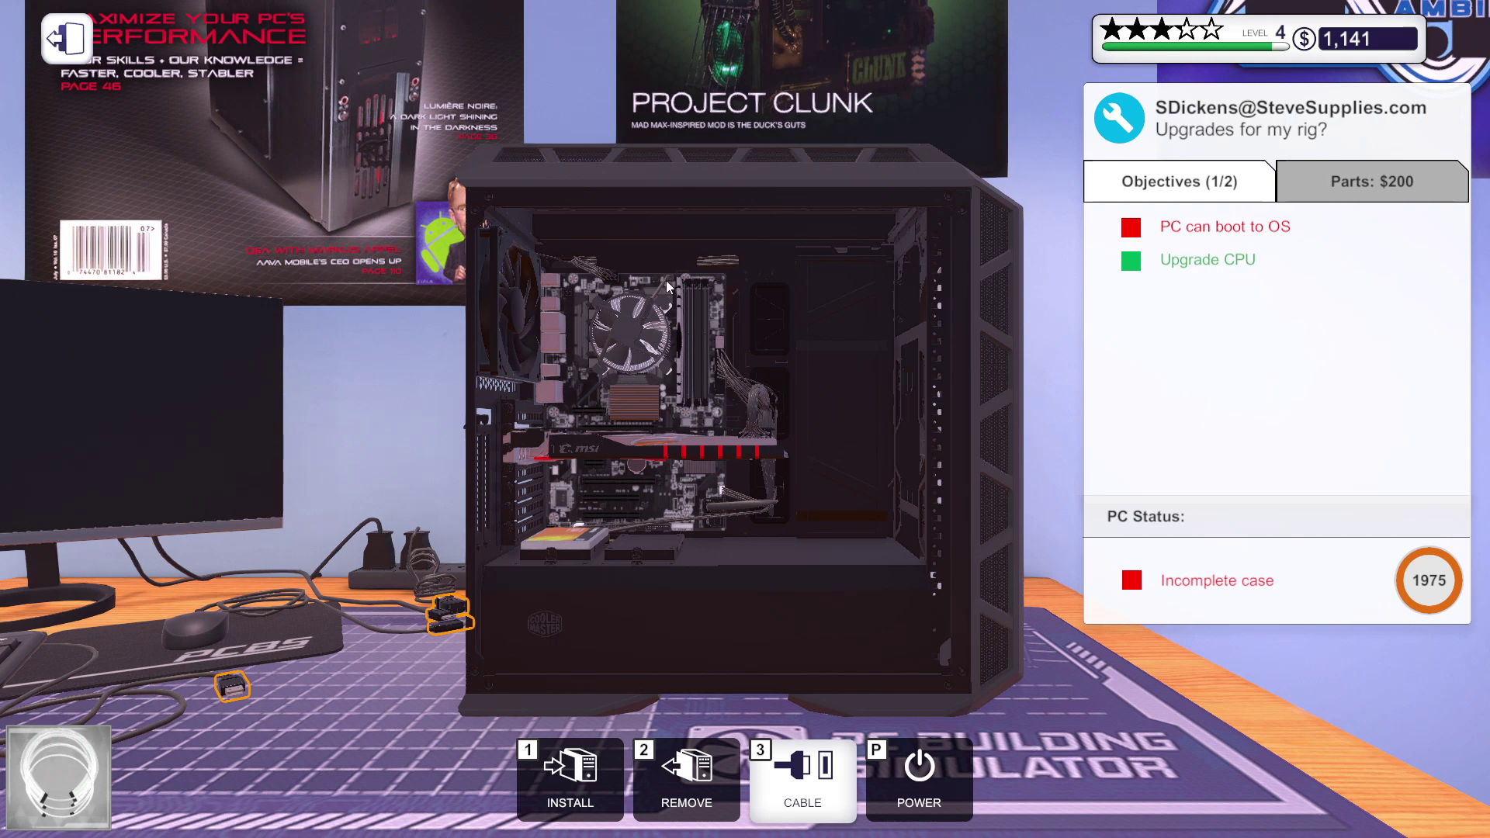
pyautogui.press('2')
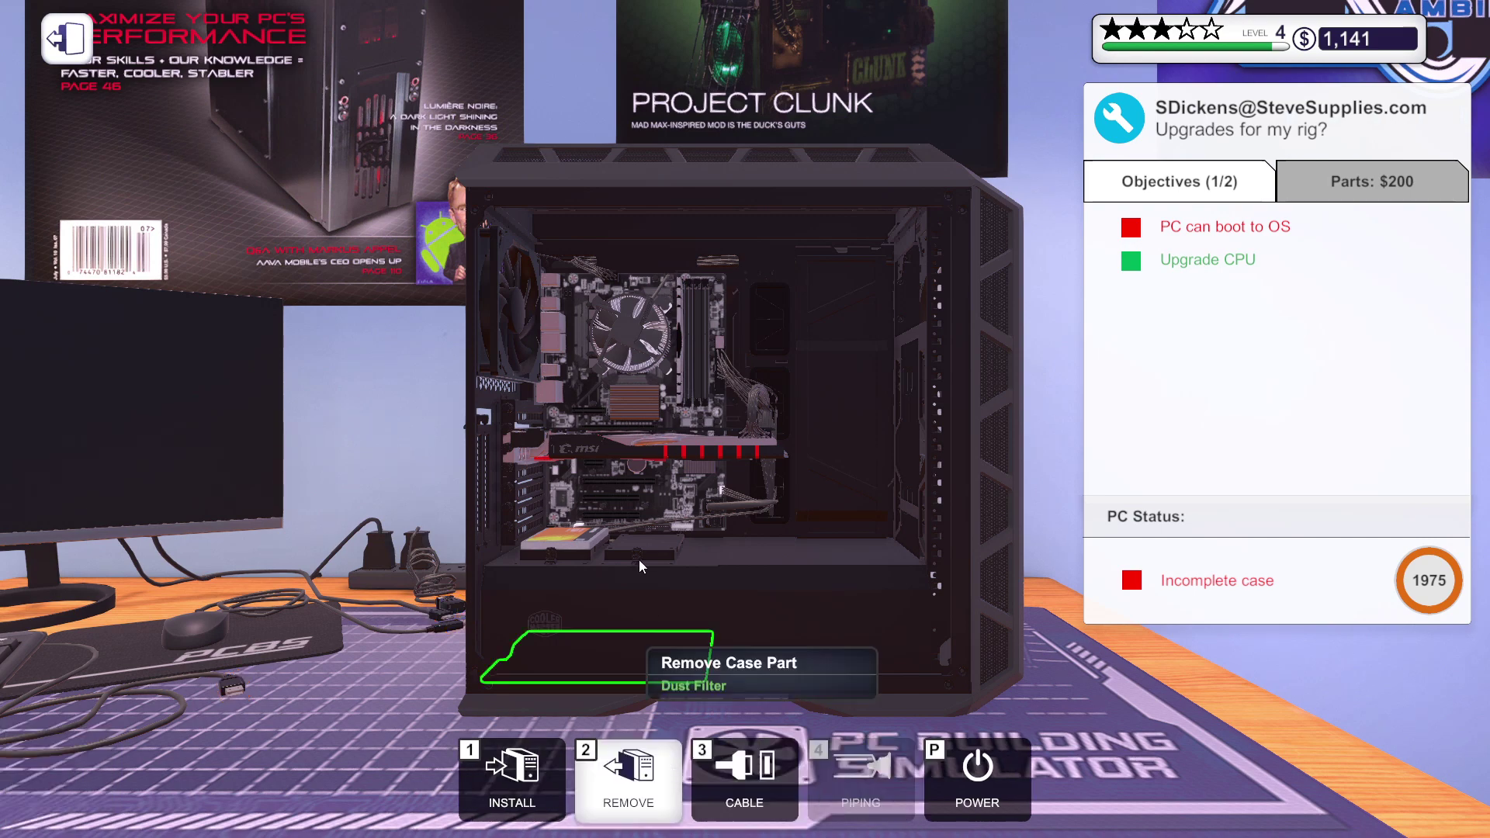
pyautogui.click(657, 292)
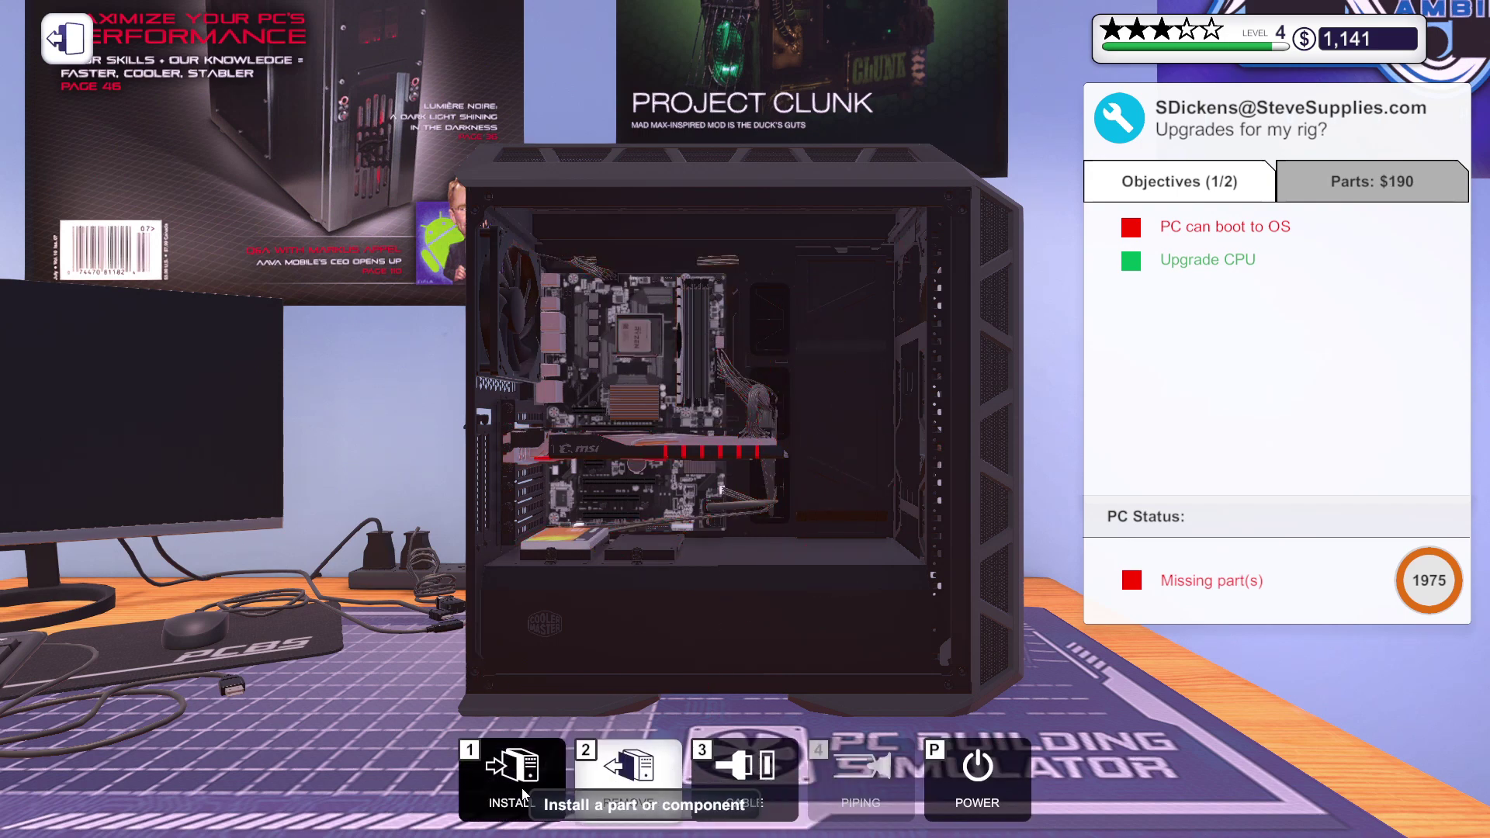
# - Apply thermal paste from Tools and Software to the Ryzen 5 1500X
pyautogui.click(512, 774)
pyautogui.click(396, 287)
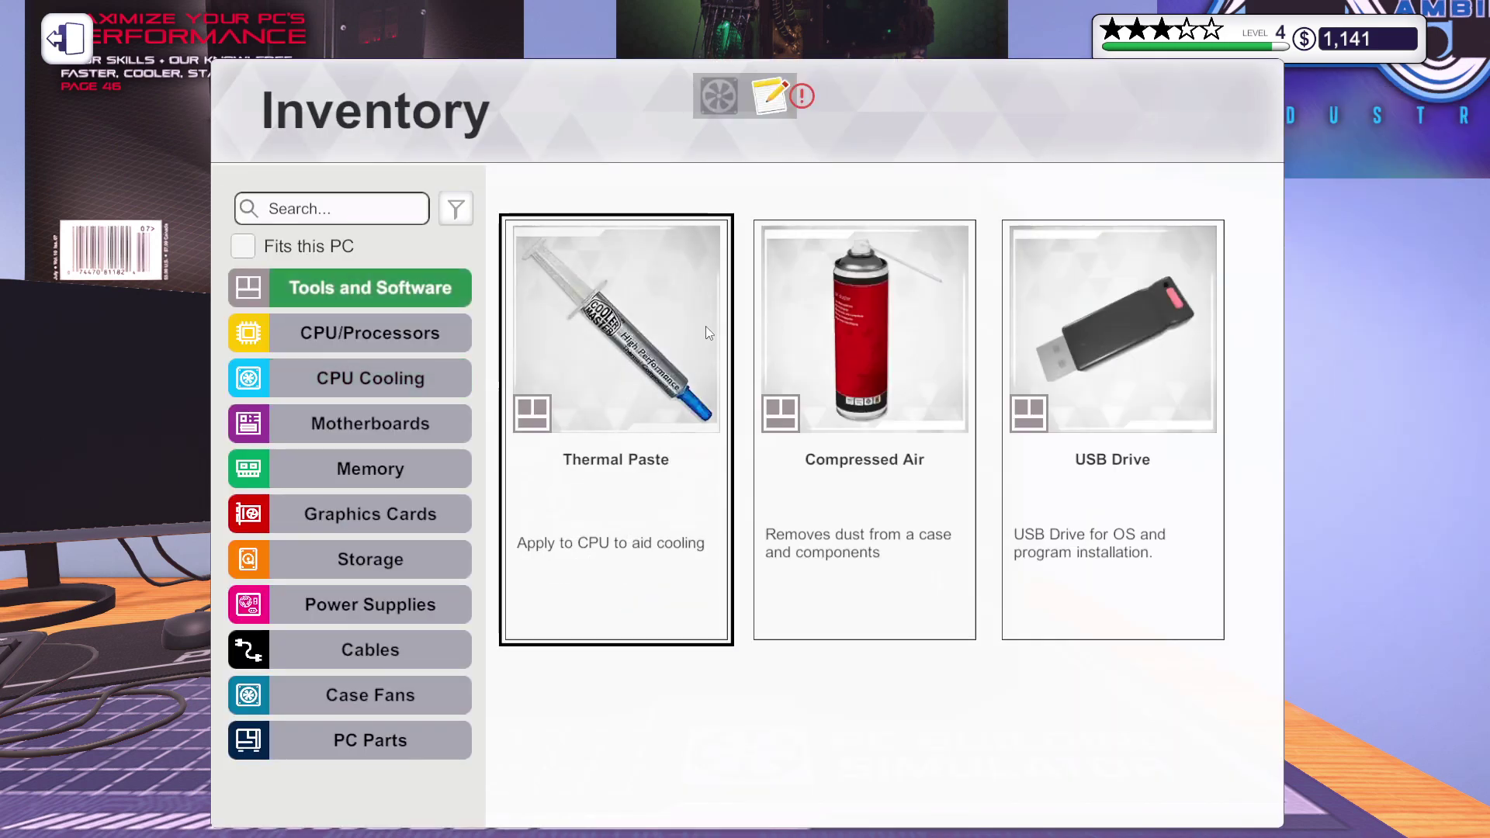
pyautogui.click(659, 330)
pyautogui.click(658, 330)
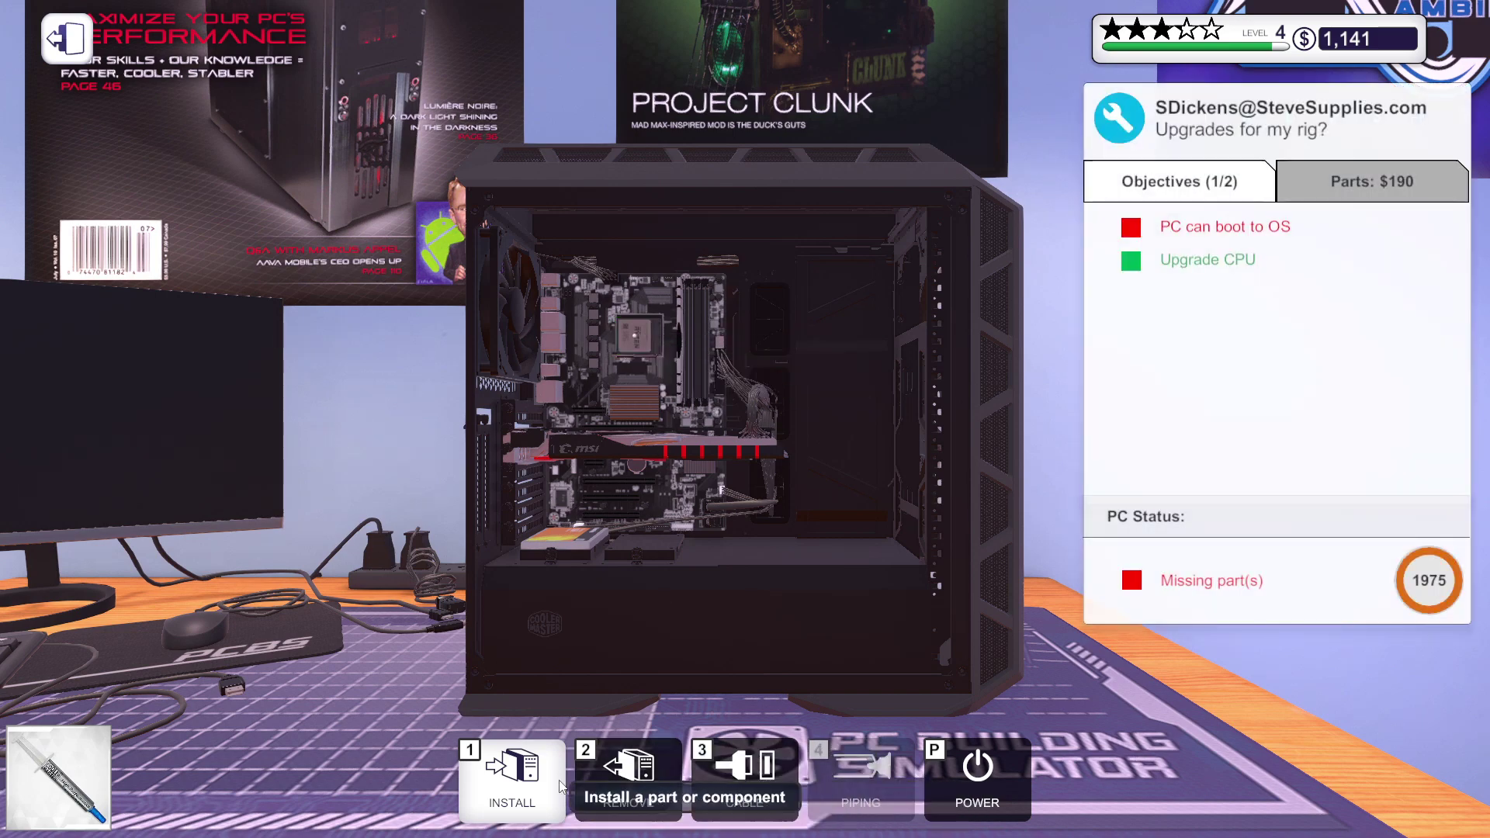
# - Remount the Mortoni Thermal 100 cooler on the pasted CPU
pyautogui.click(513, 774)
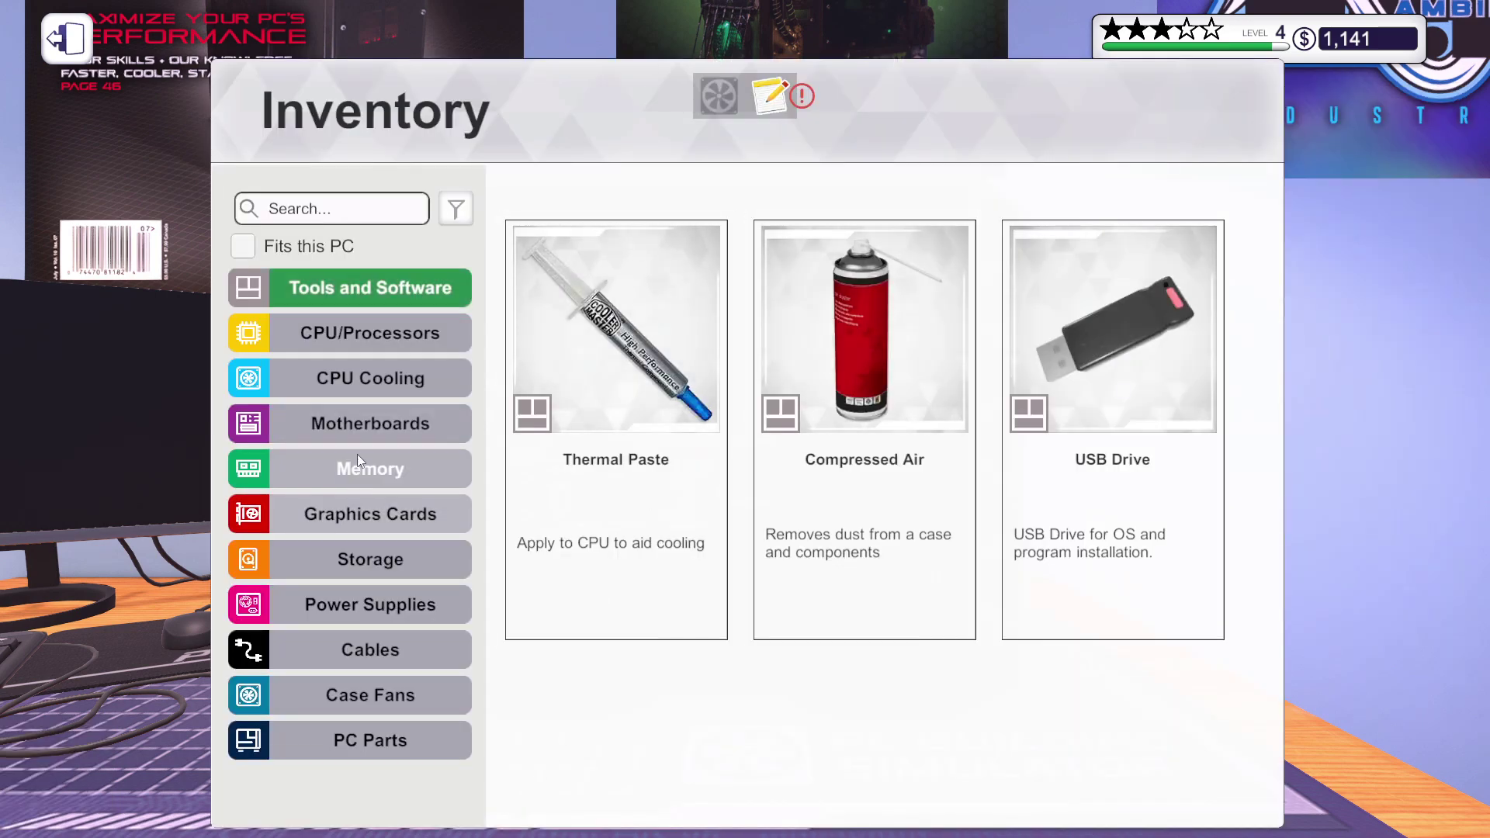
pyautogui.click(365, 372)
pyautogui.click(589, 360)
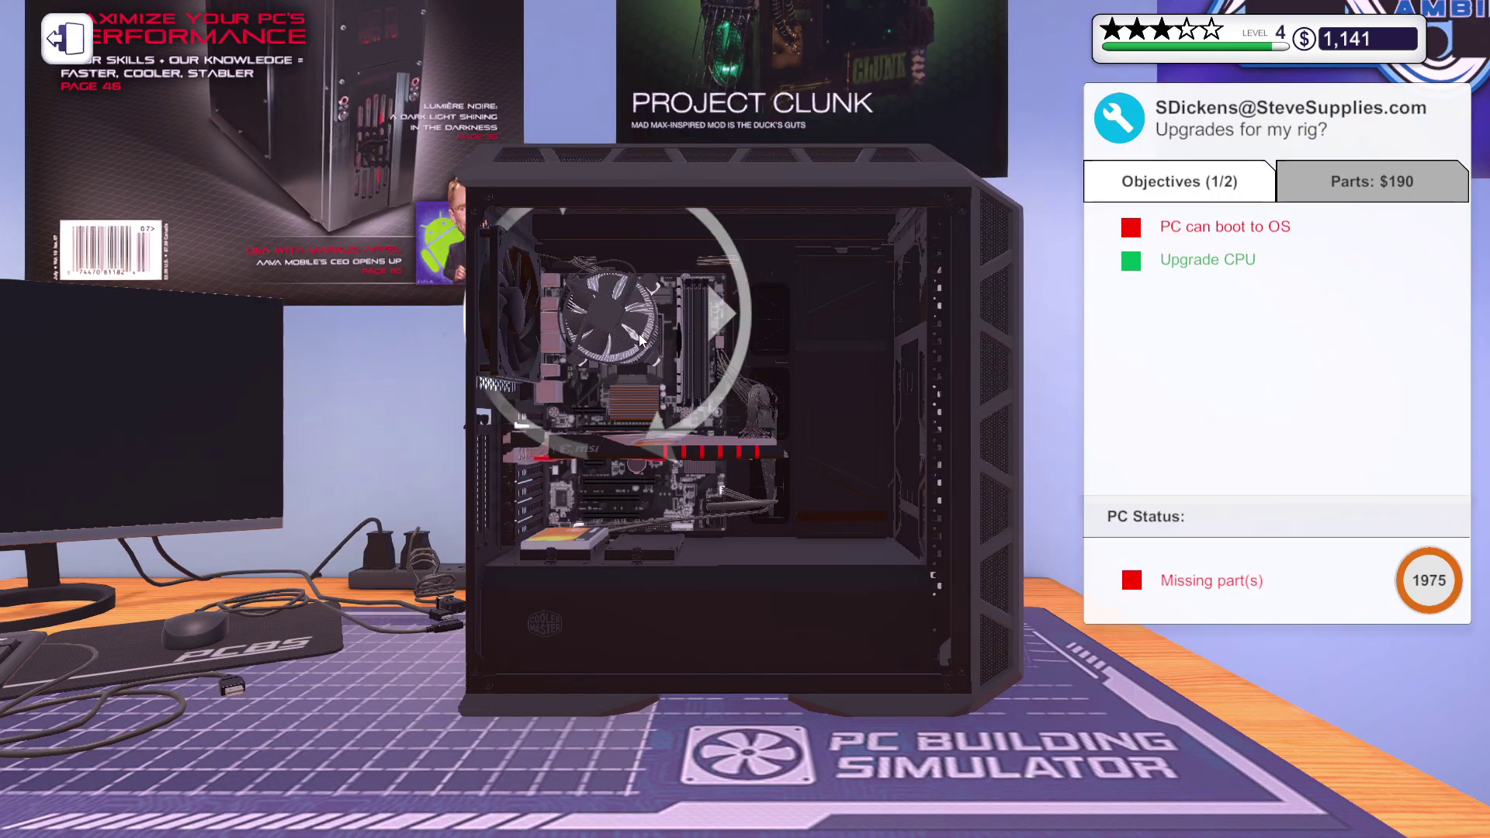
pyautogui.press('2')
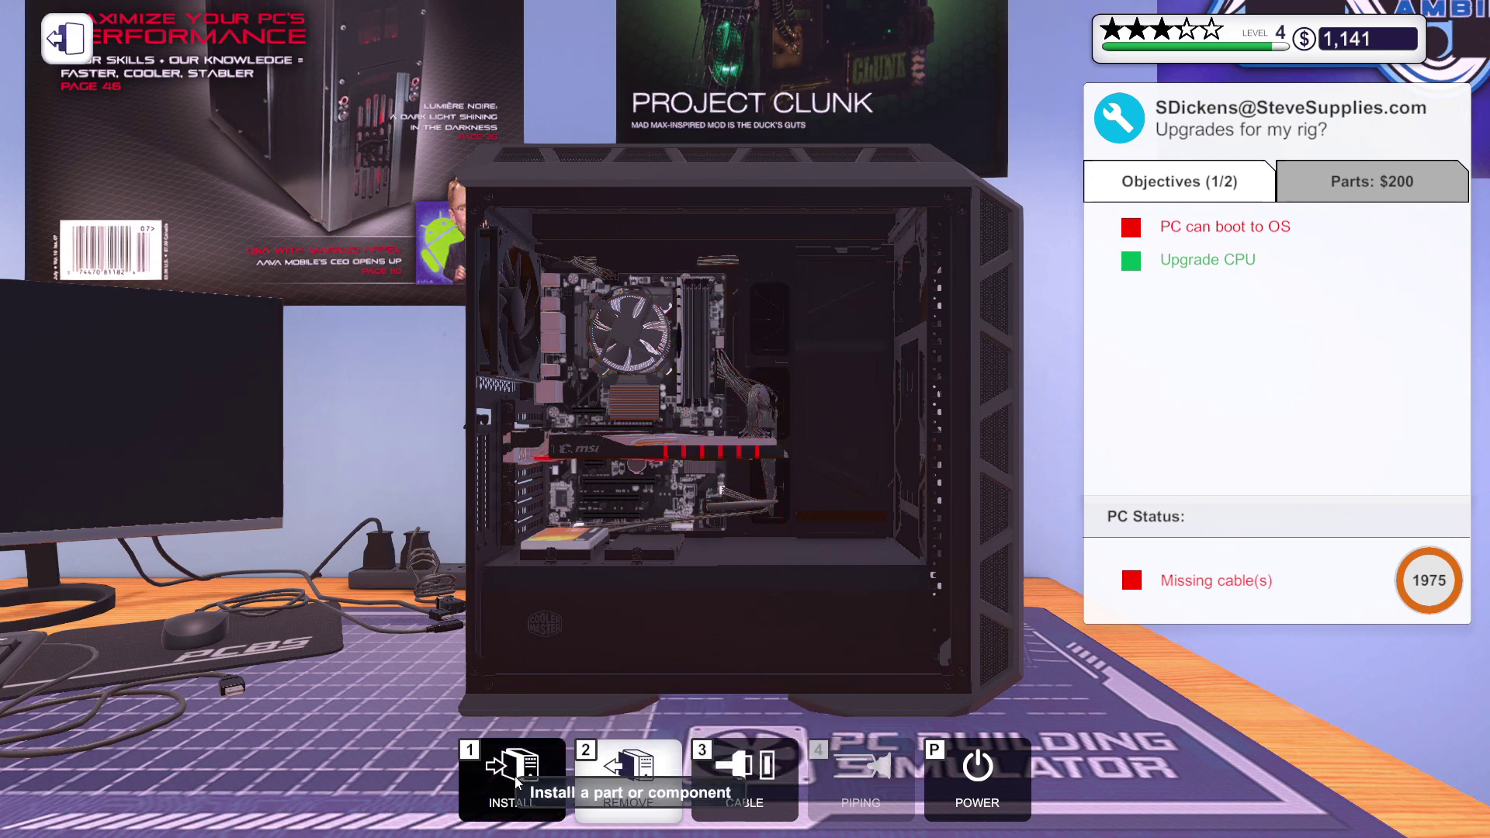
pyautogui.click(751, 778)
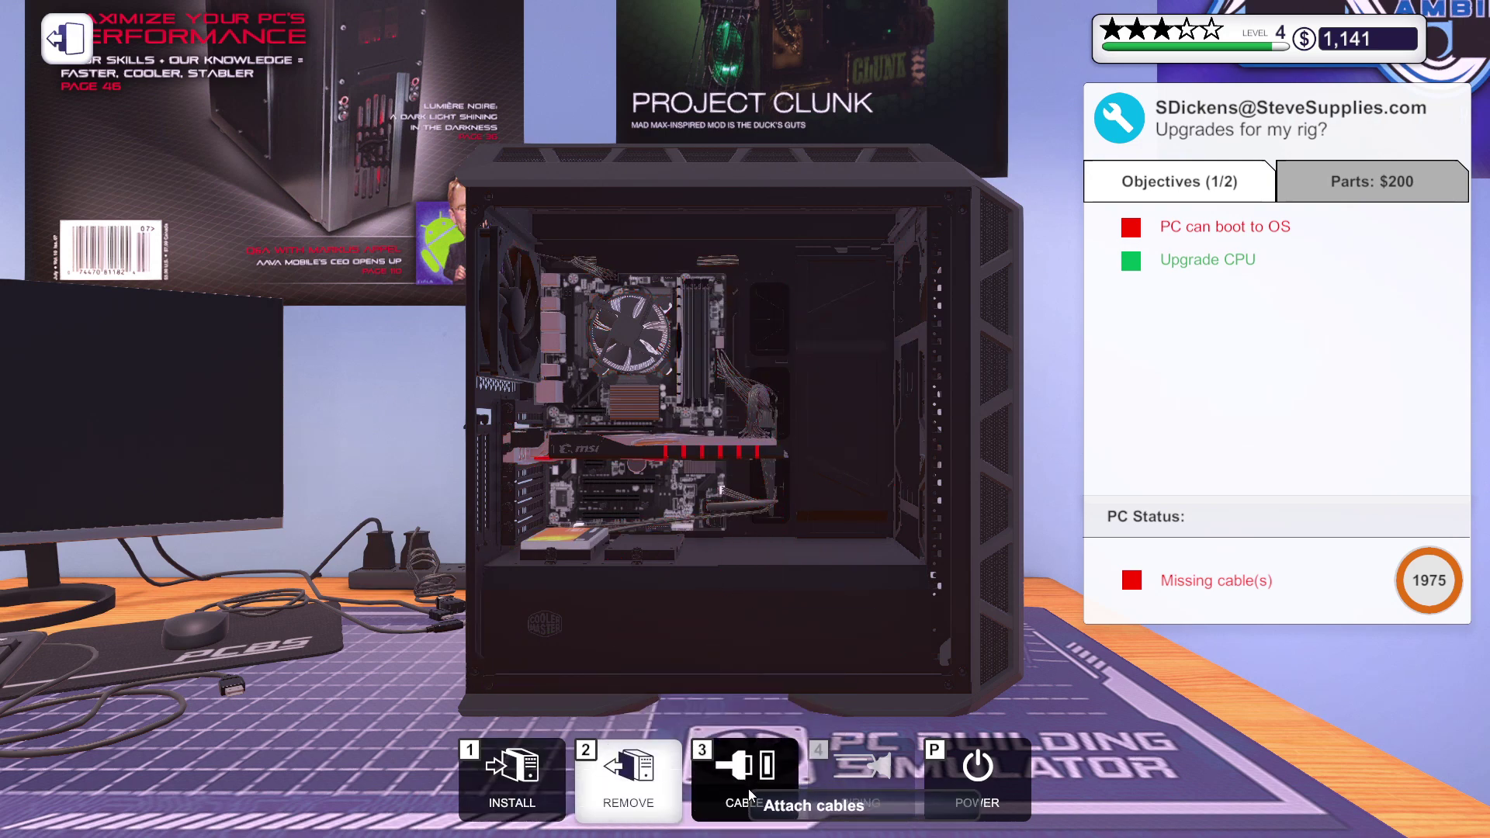
# - Connect the cooler fan, motherboard power and graphics card power cables
pyautogui.click(749, 779)
pyautogui.click(666, 368)
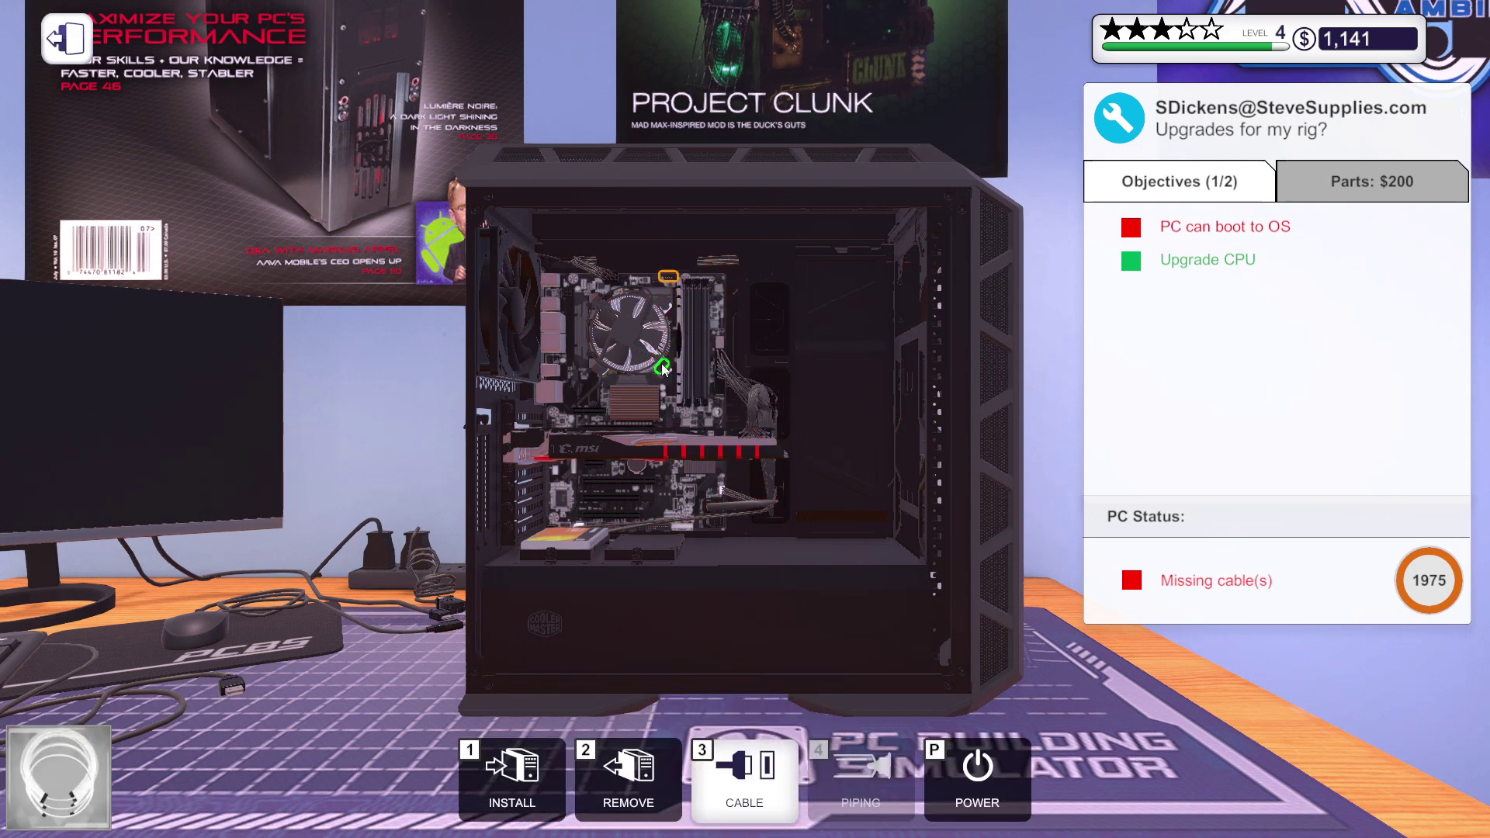
pyautogui.click(668, 280)
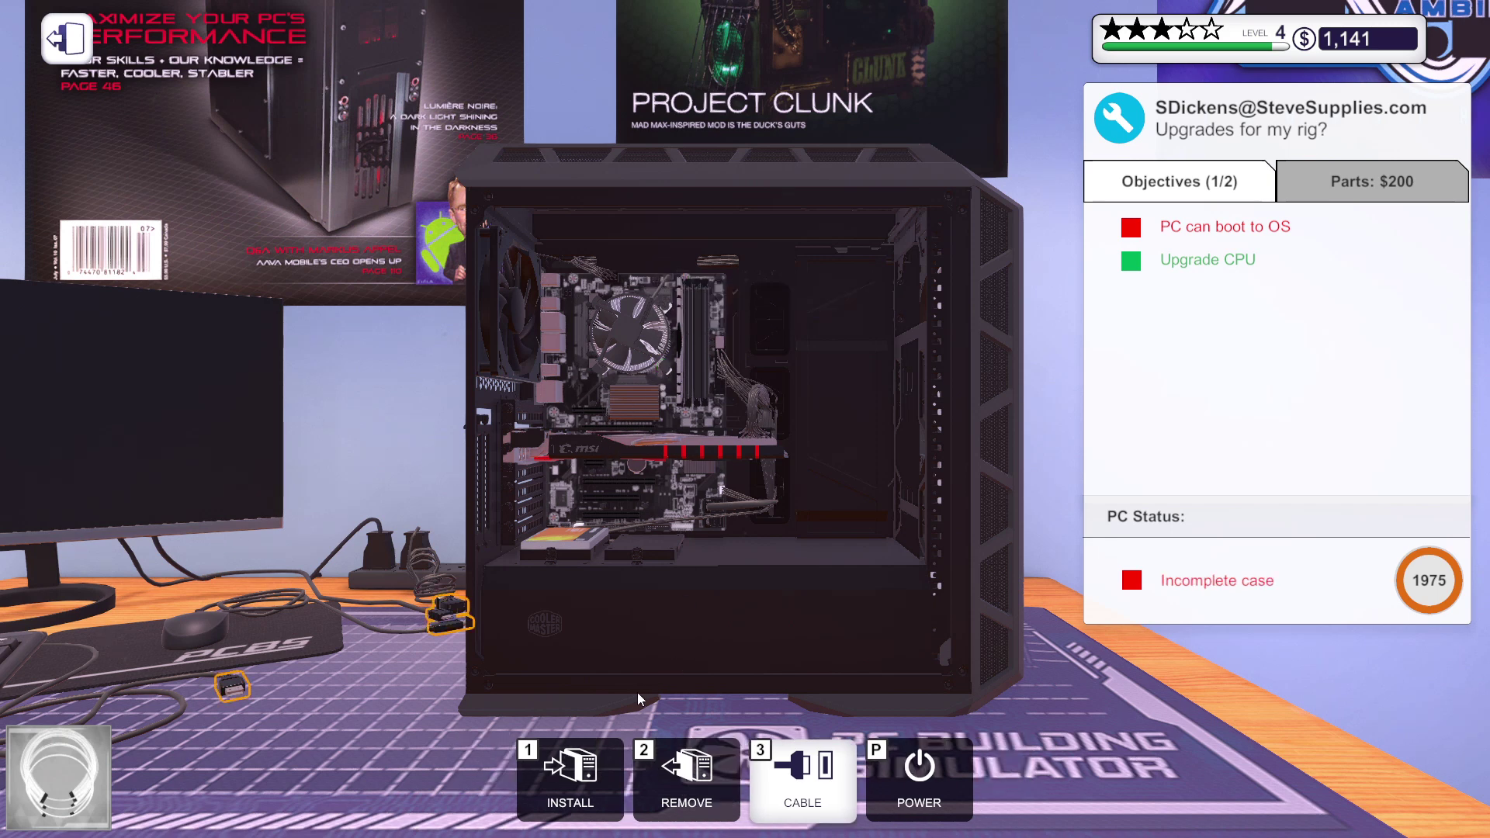
pyautogui.click(442, 632)
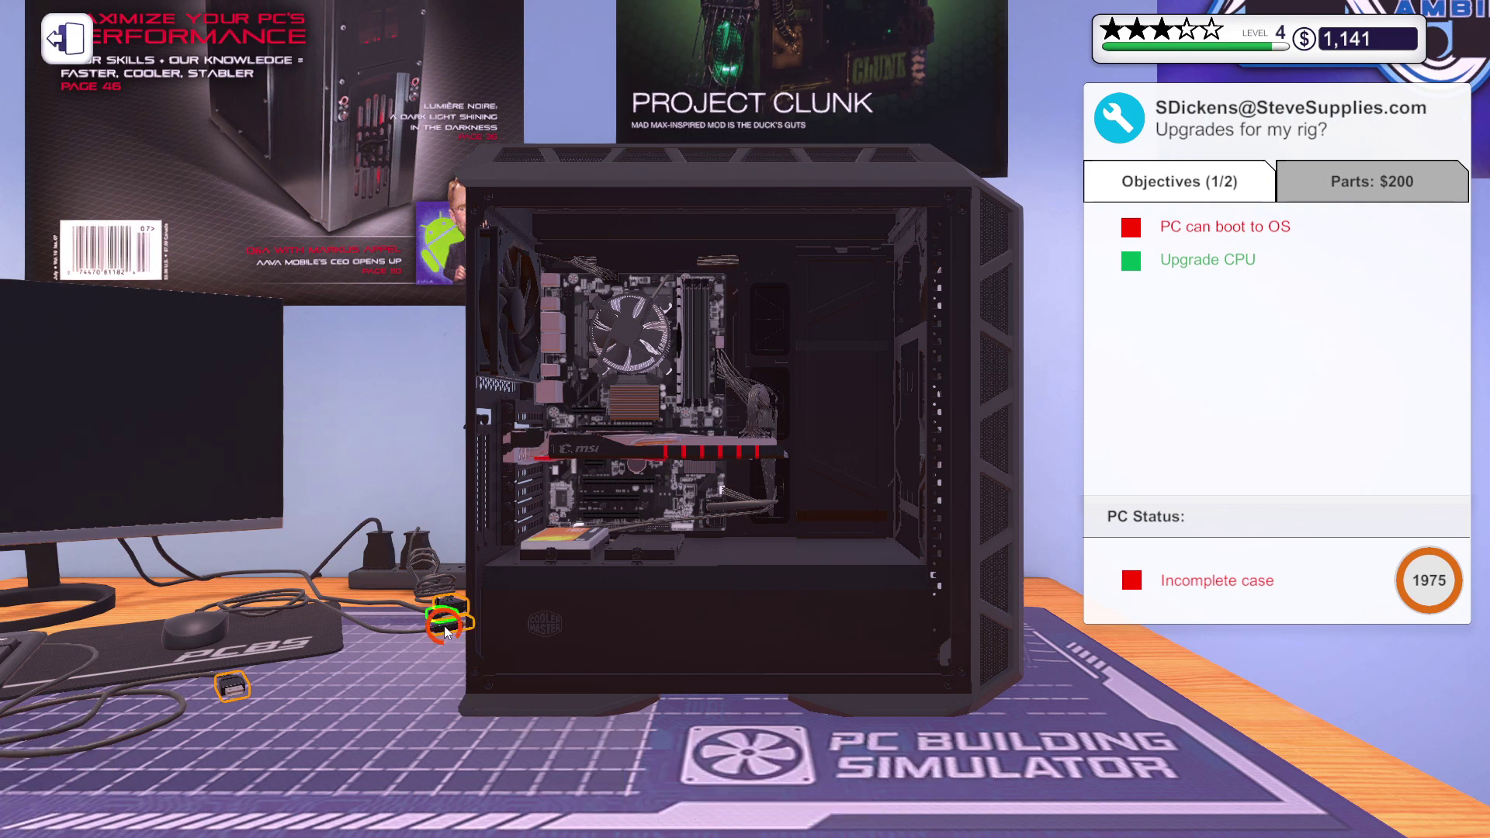
pyautogui.click(524, 434)
# - Plug the loose cables into the case's motherboard and PSU ports, then orbit to the front
pyautogui.moveTo(523, 466); pyautogui.dragTo(384, 594)
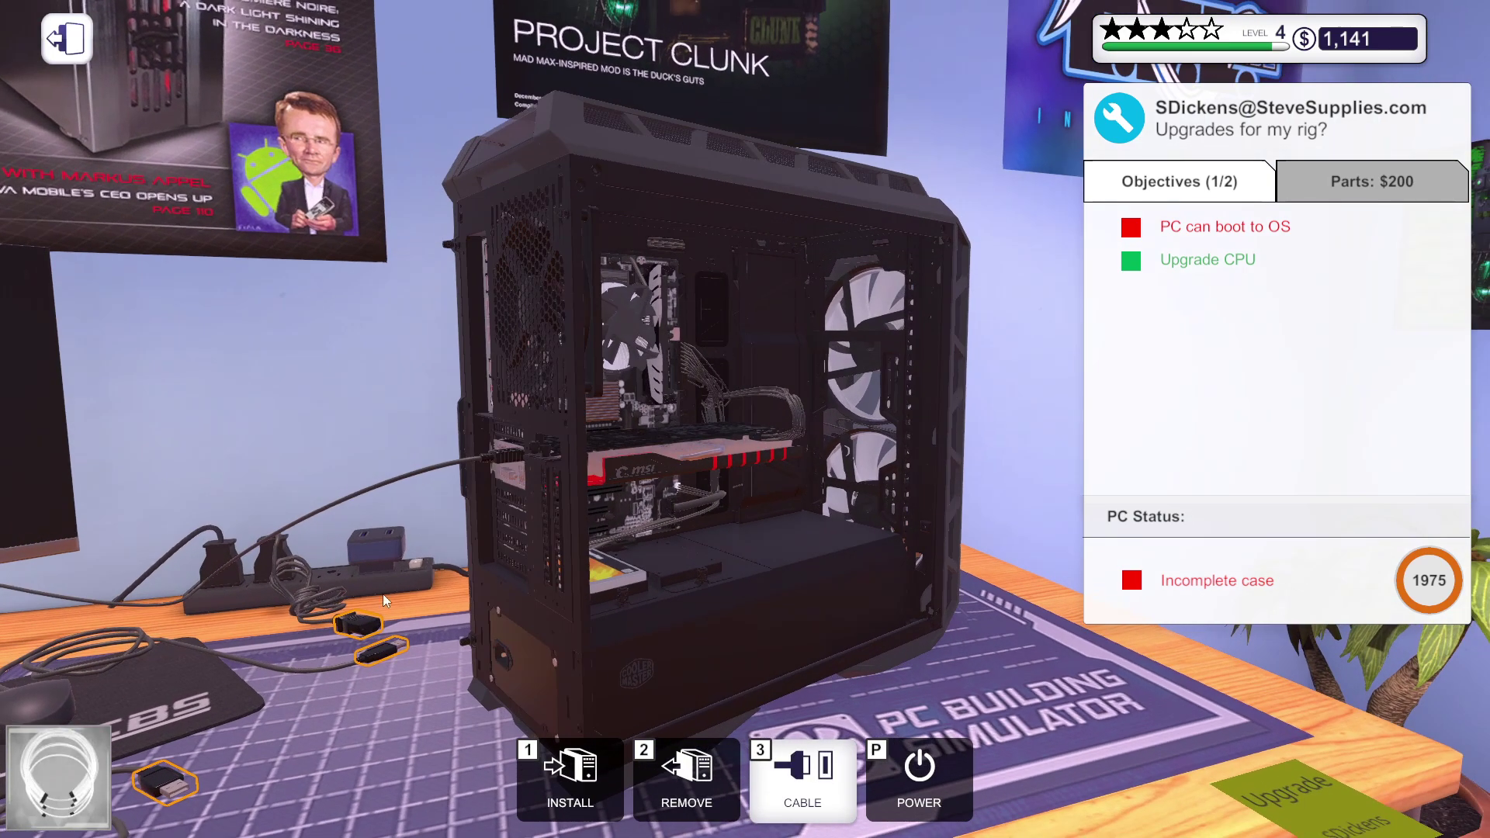
pyautogui.click(383, 651)
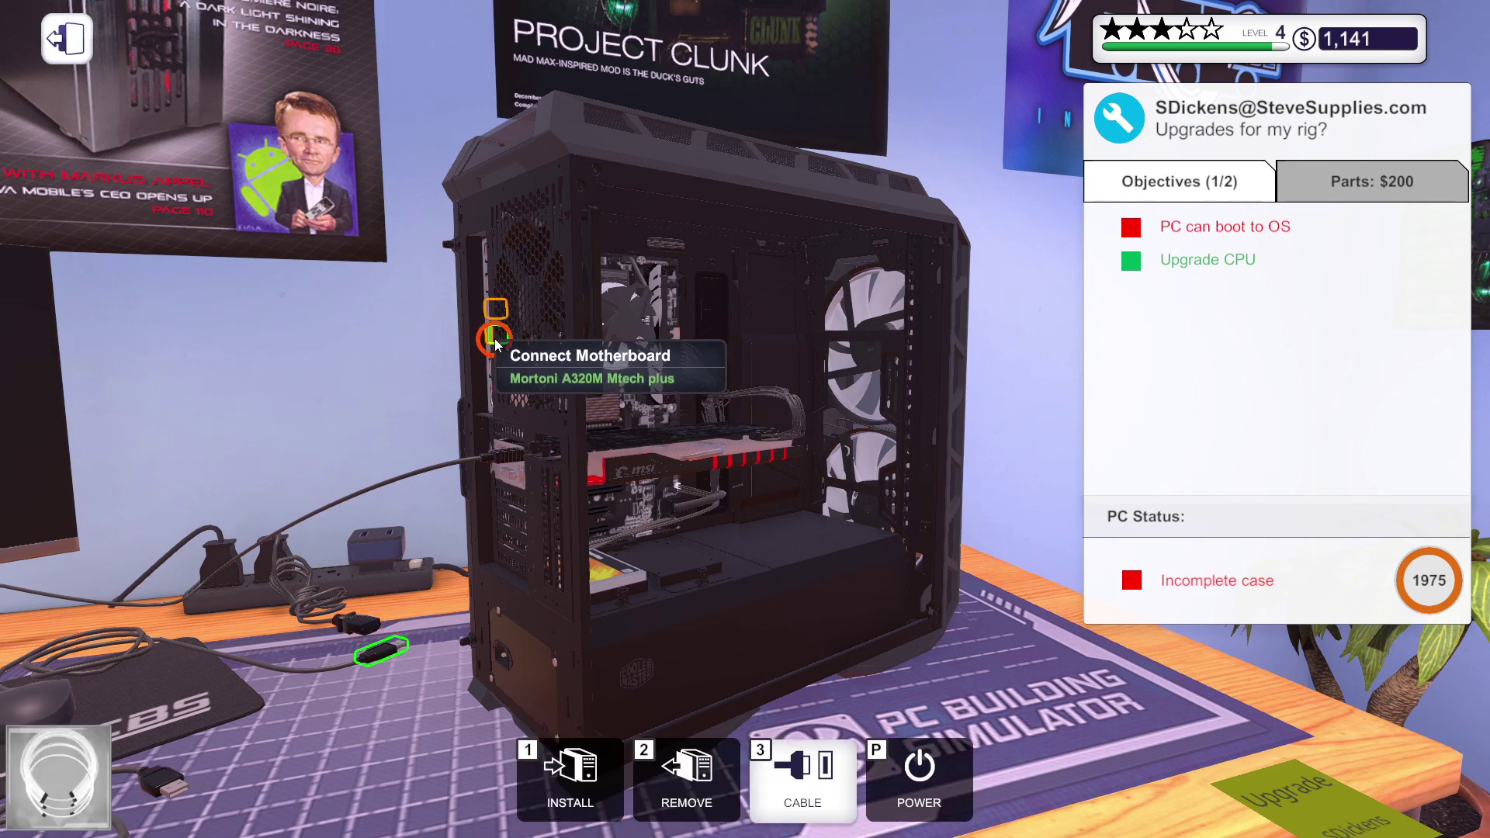
pyautogui.click(495, 339)
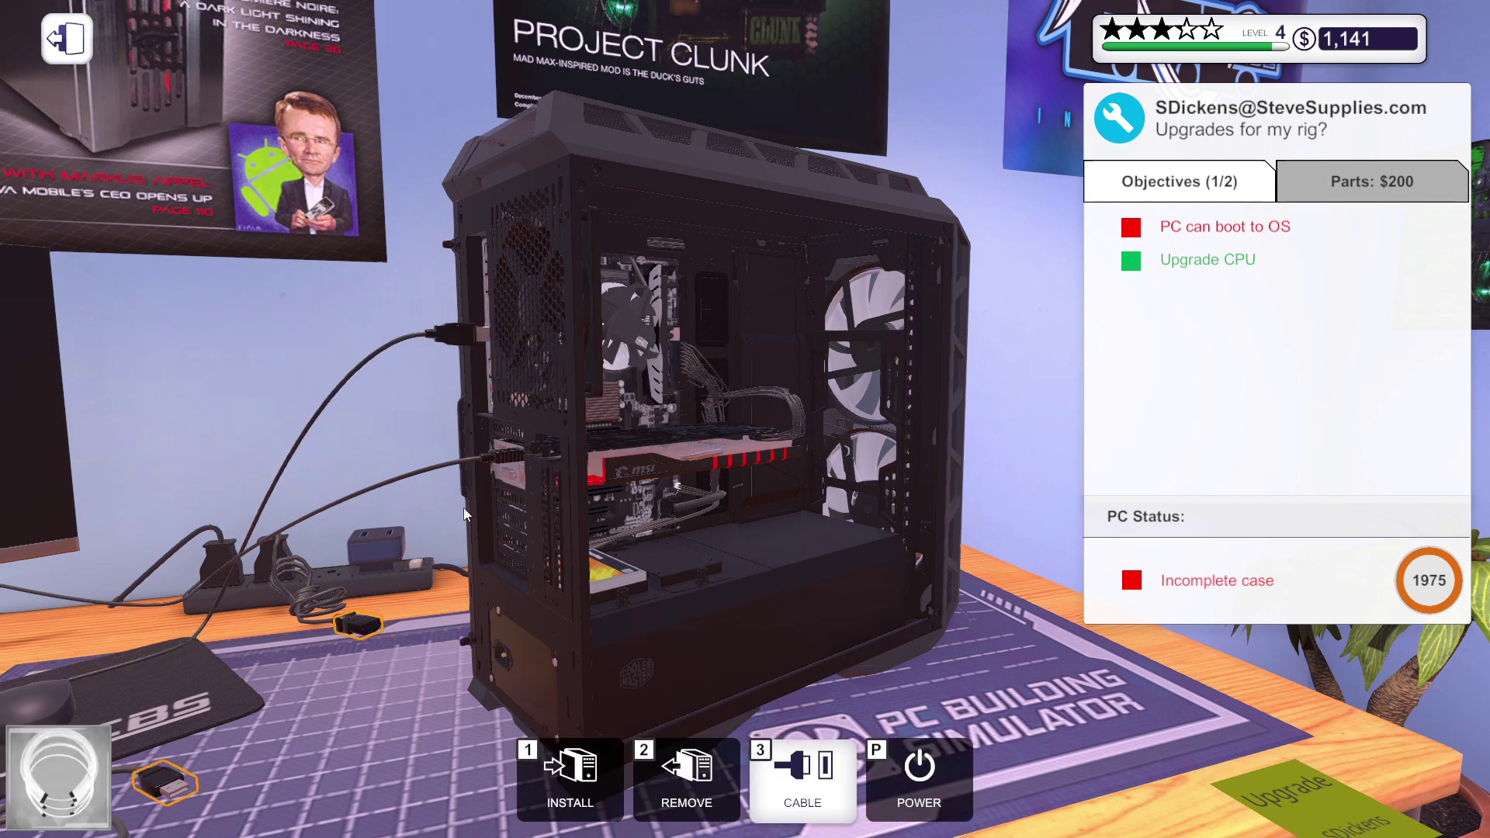
pyautogui.click(508, 658)
pyautogui.click(164, 783)
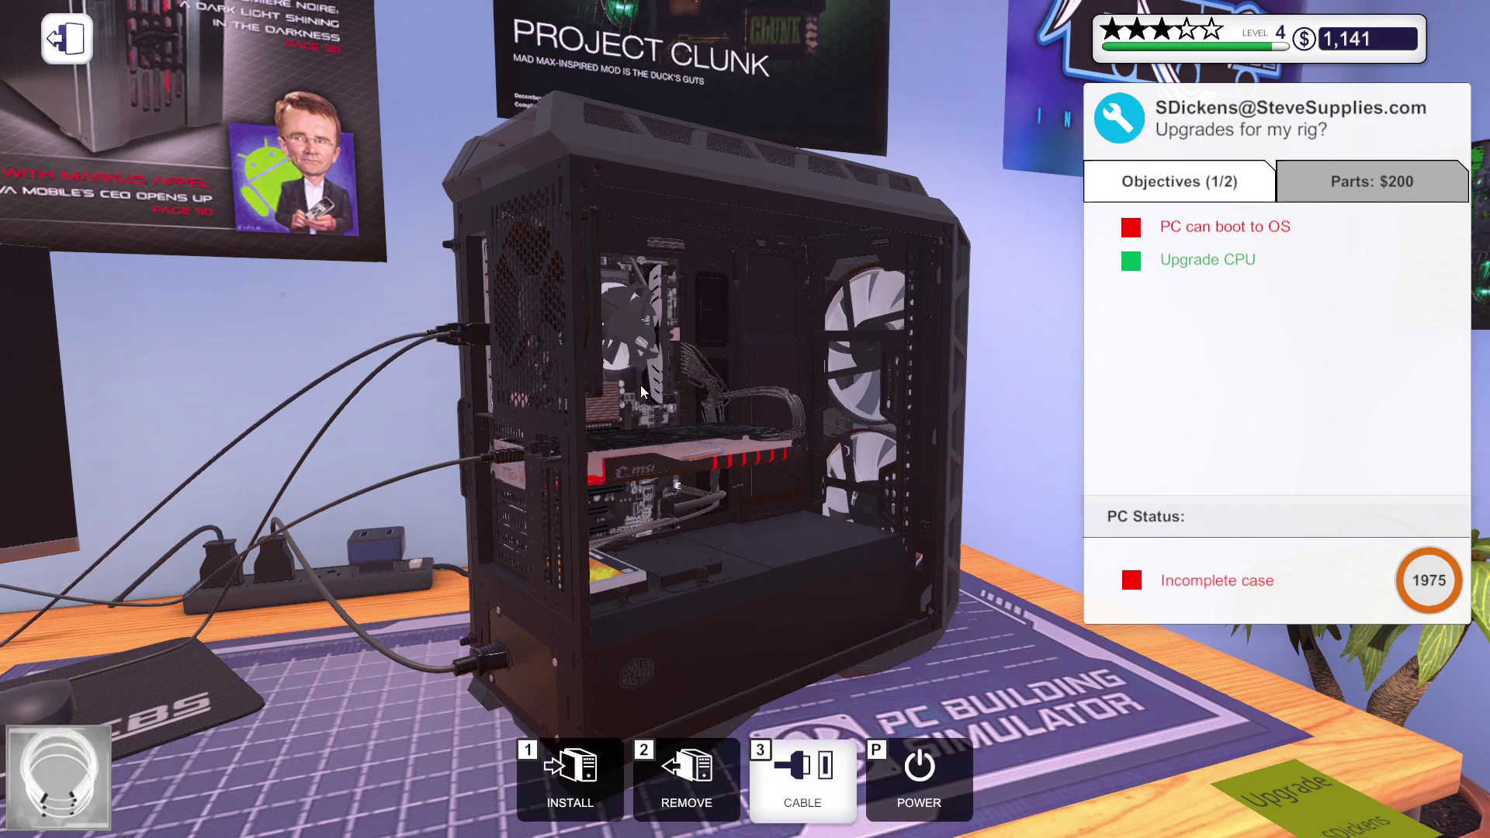
pyautogui.moveTo(840, 448); pyautogui.dragTo(953, 288)
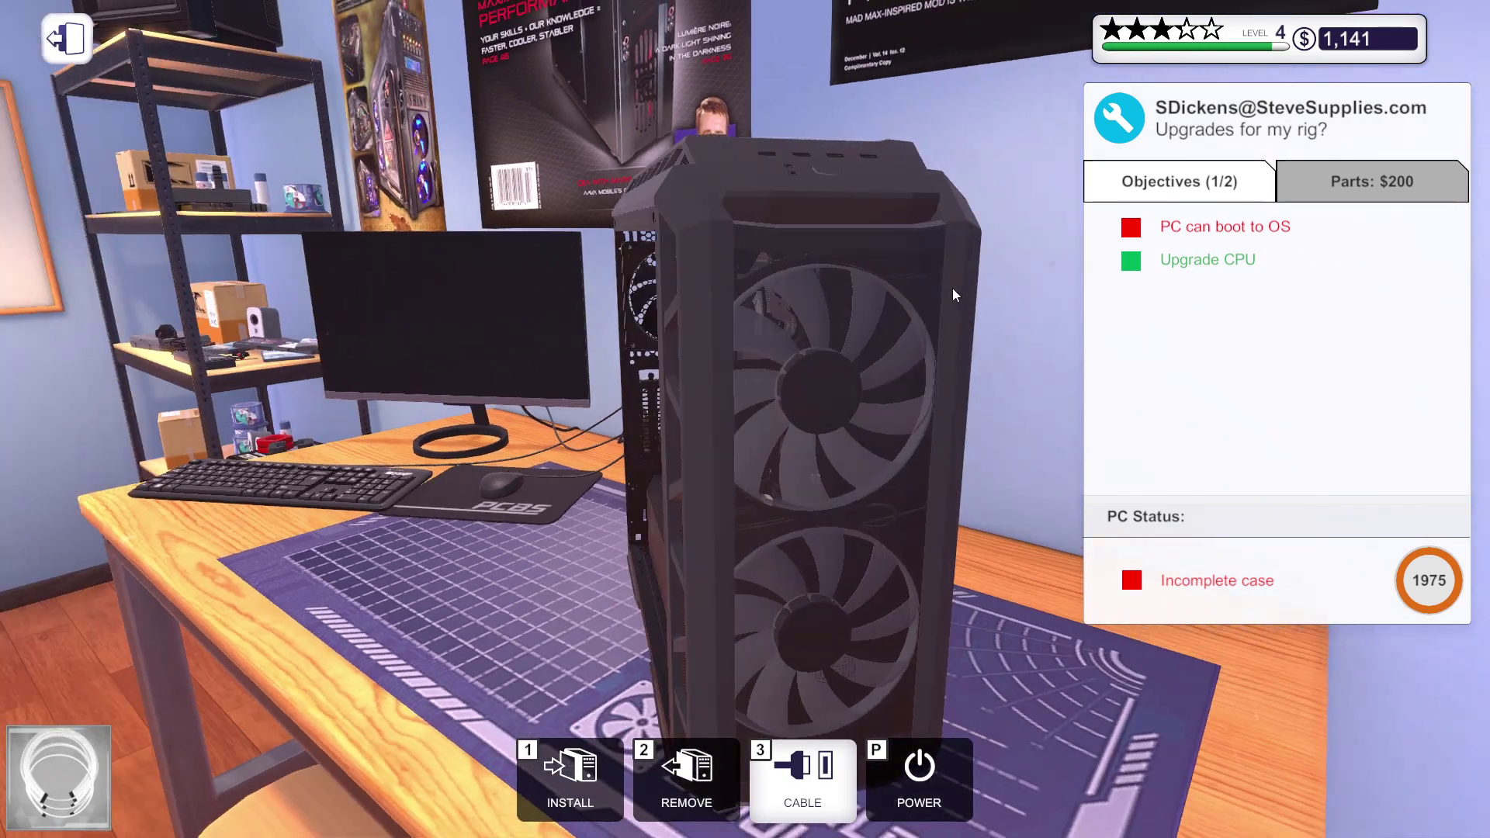
# - Power on SDickens's PC, watch it boot to the desktop, and dismiss the permission-denied message
pyautogui.click(831, 175)
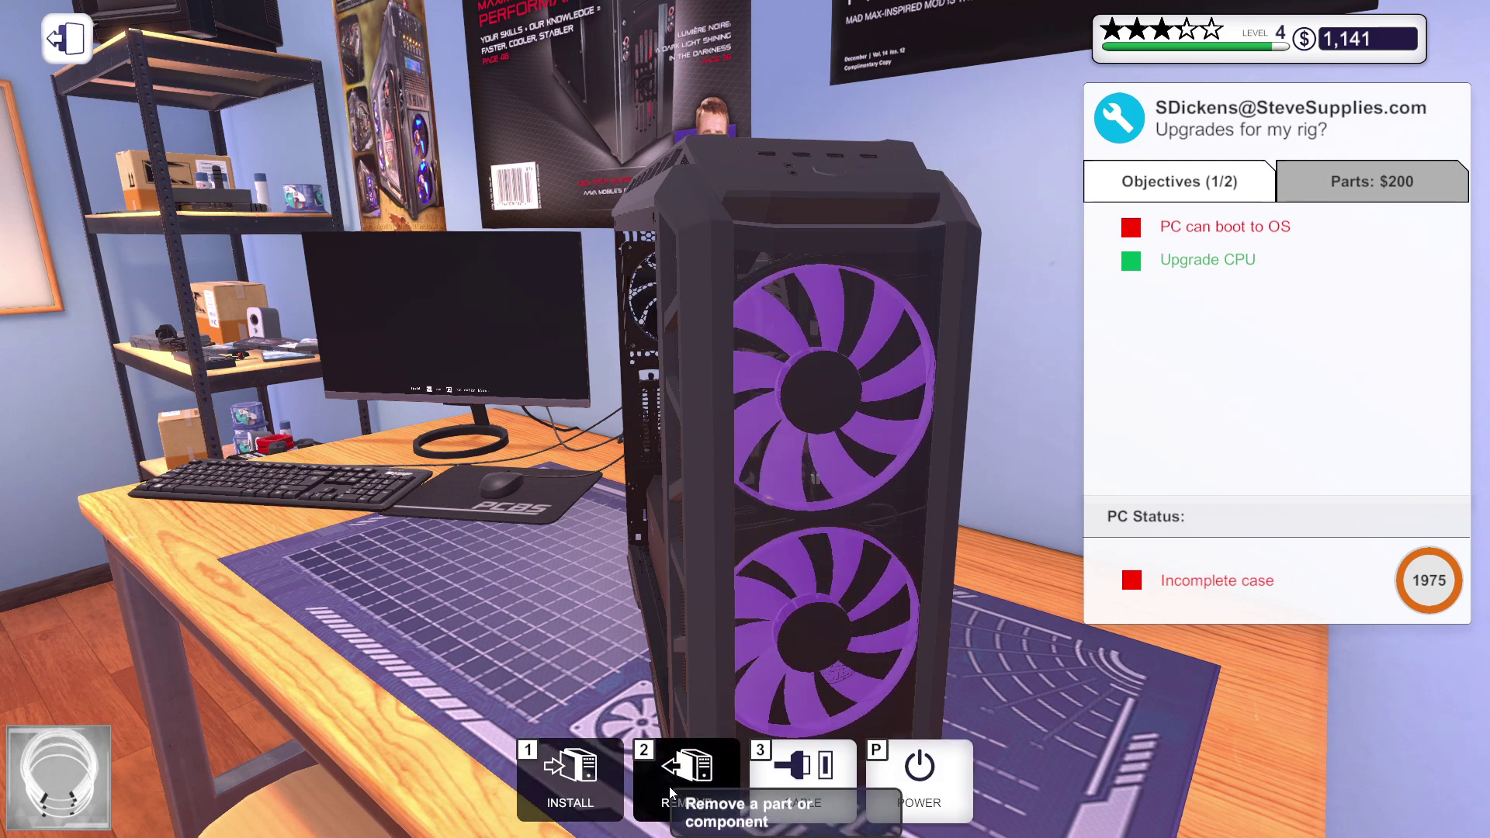
pyautogui.click(482, 450)
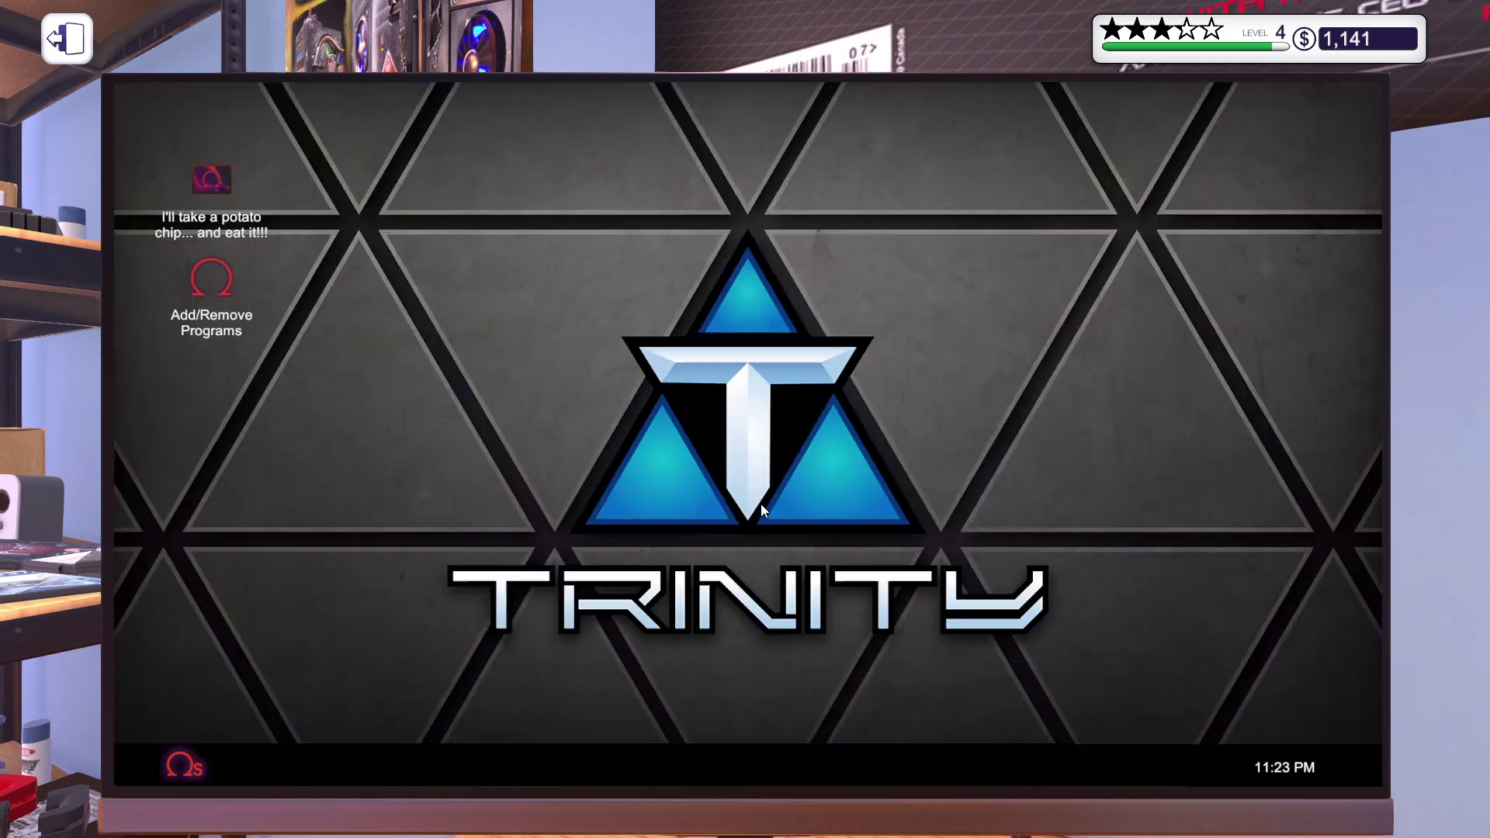
pyautogui.doubleClick(214, 185)
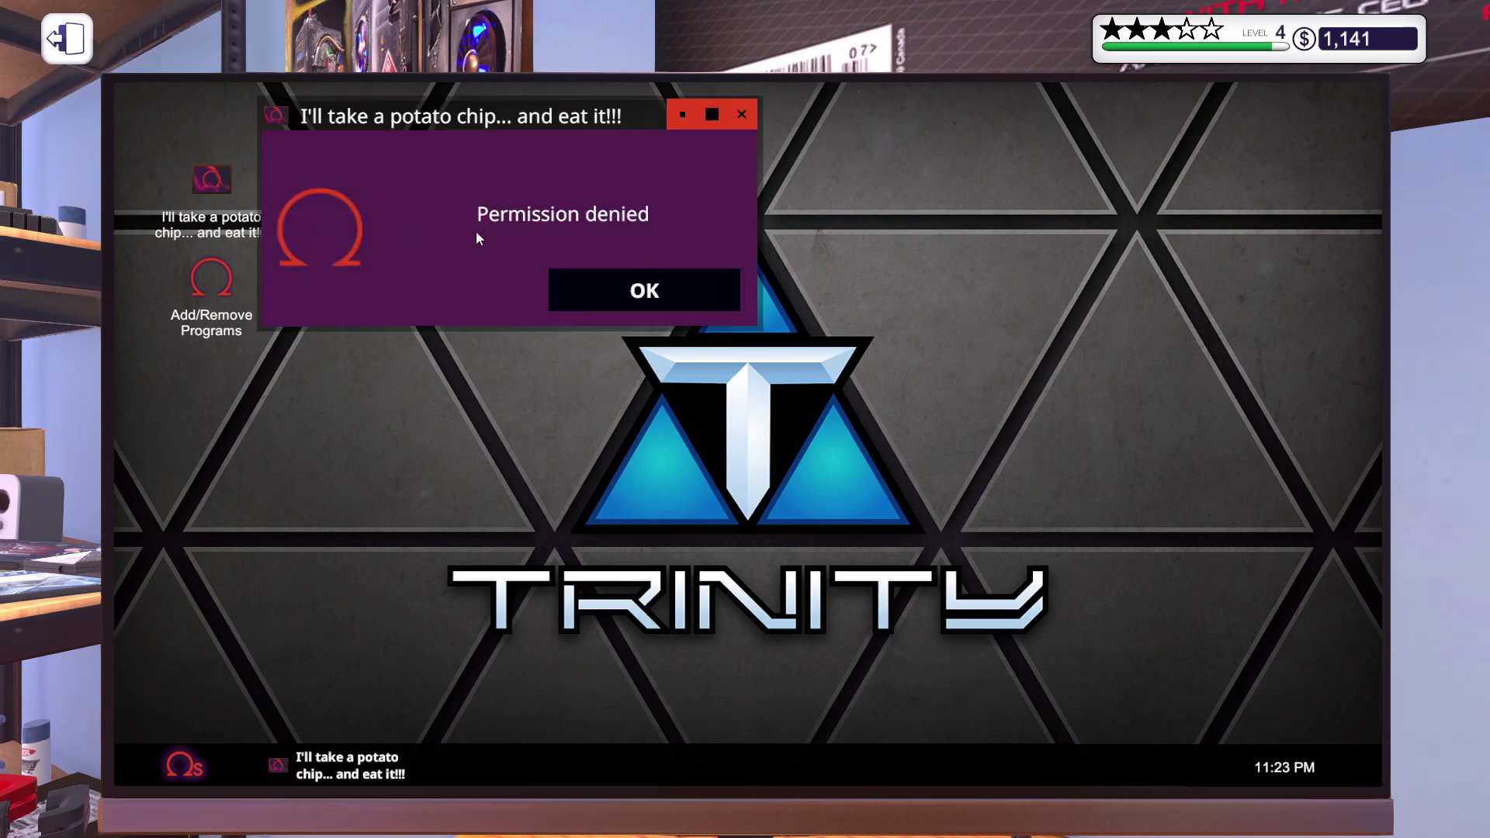
pyautogui.click(649, 289)
pyautogui.press('Escape')
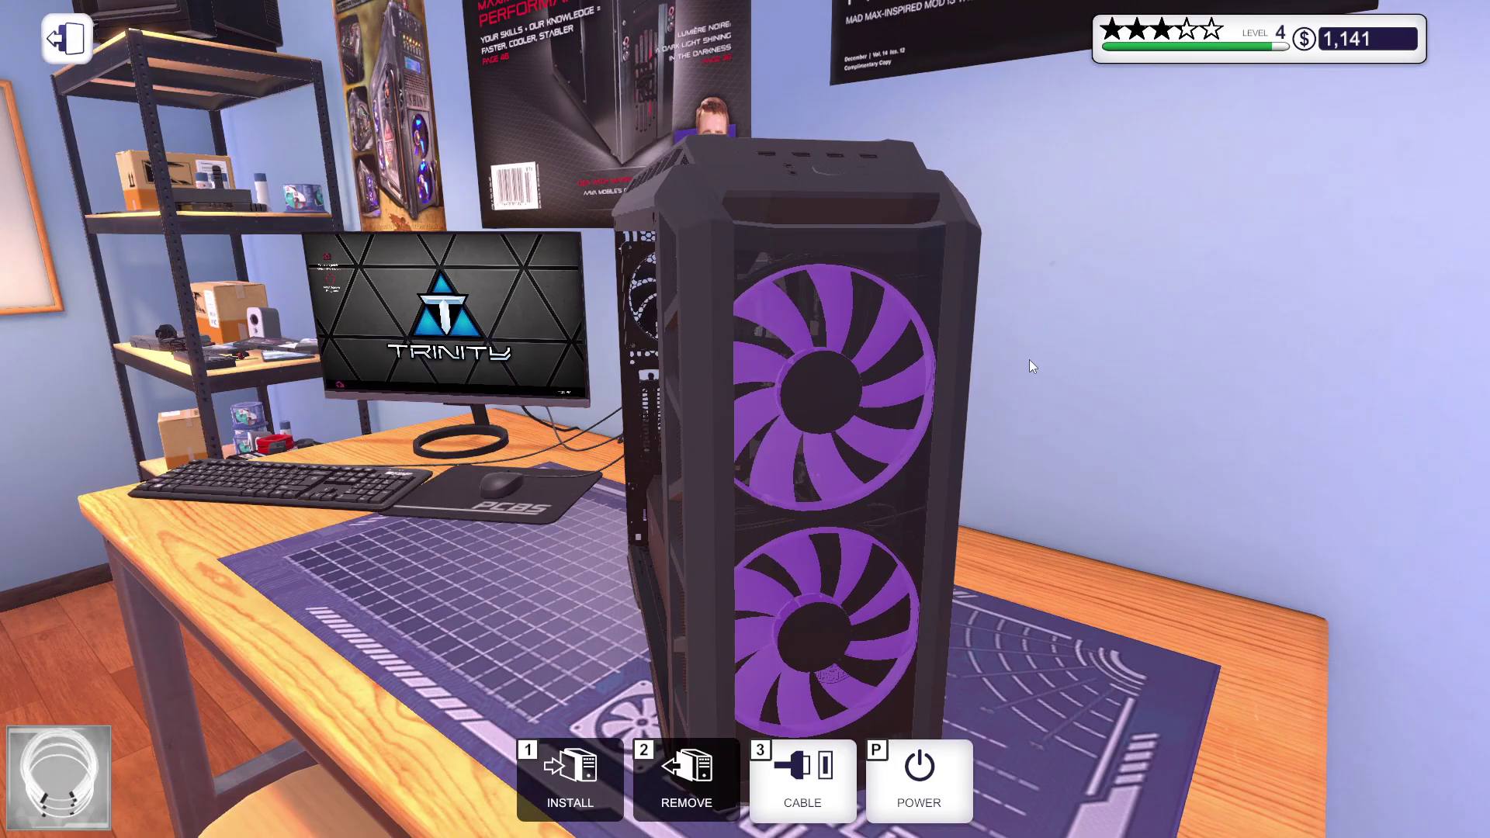
pyautogui.moveTo(540, 497); pyautogui.dragTo(612, 698)
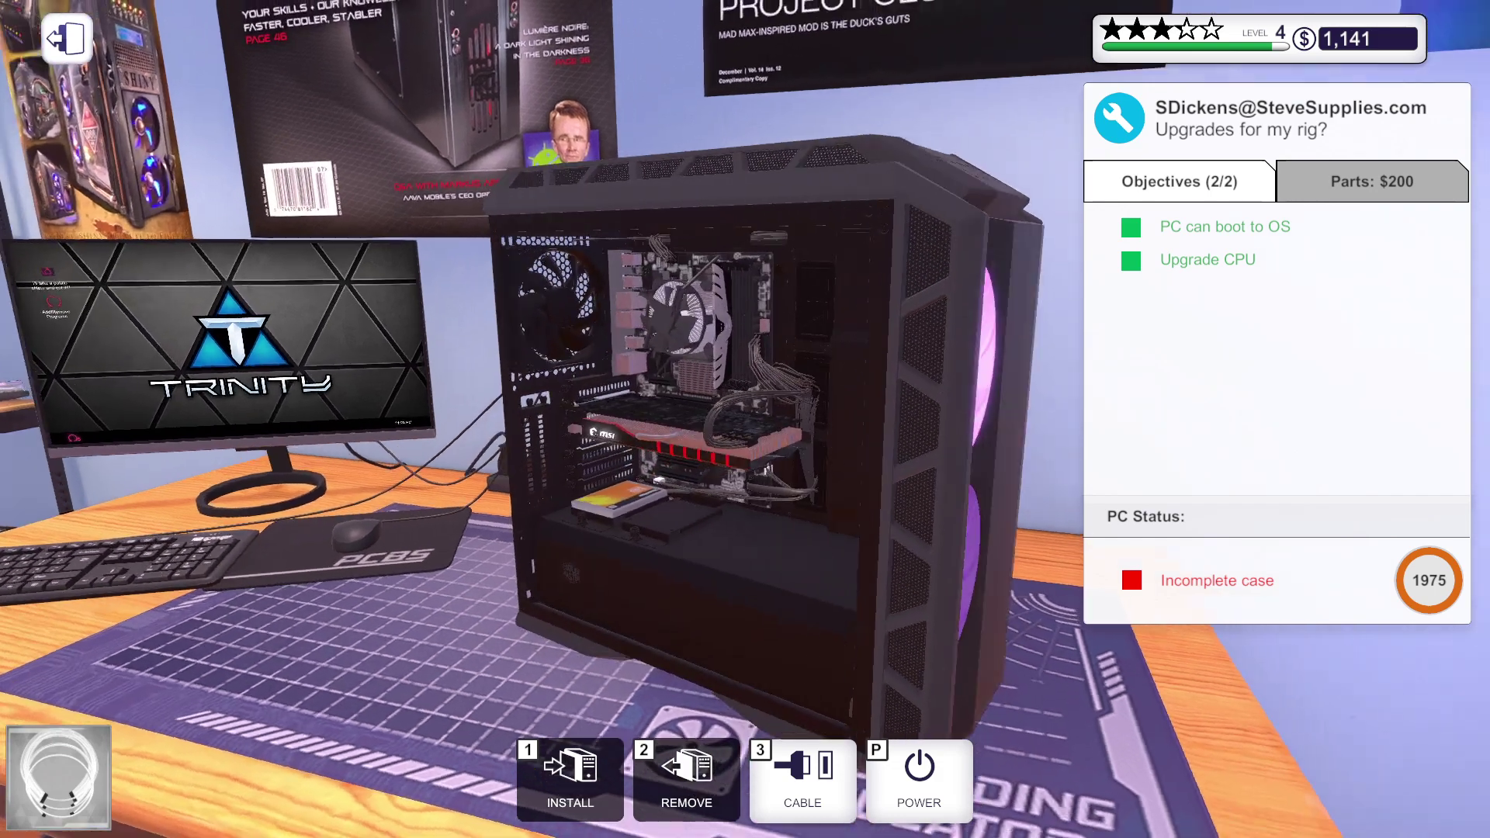
pyautogui.click(612, 761)
pyautogui.click(387, 742)
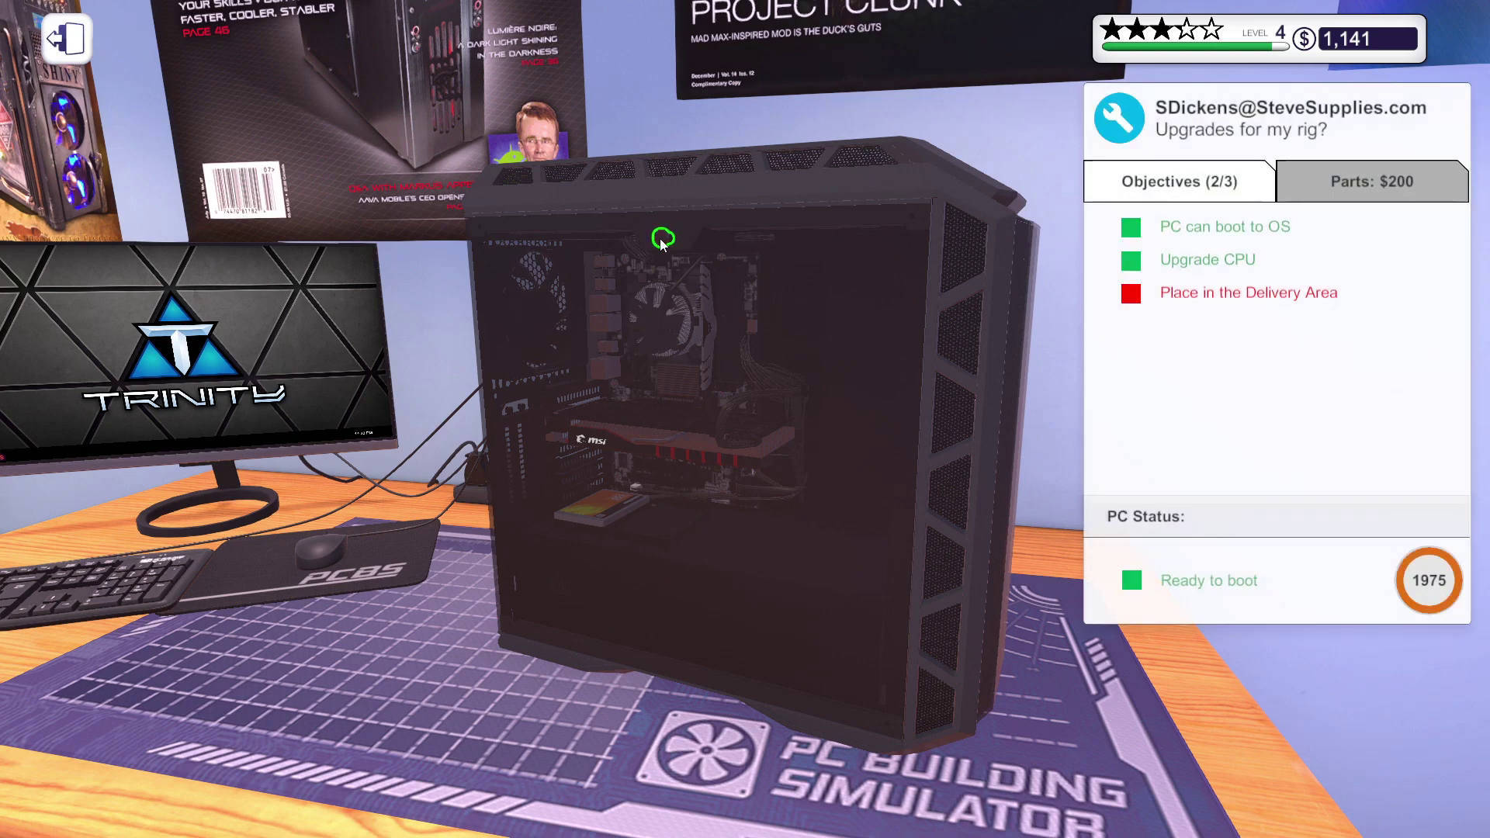
# - Carry the finished PC to the delivery area and set it down
pyautogui.rightClick(659, 238)
pyautogui.rightClick(661, 238)
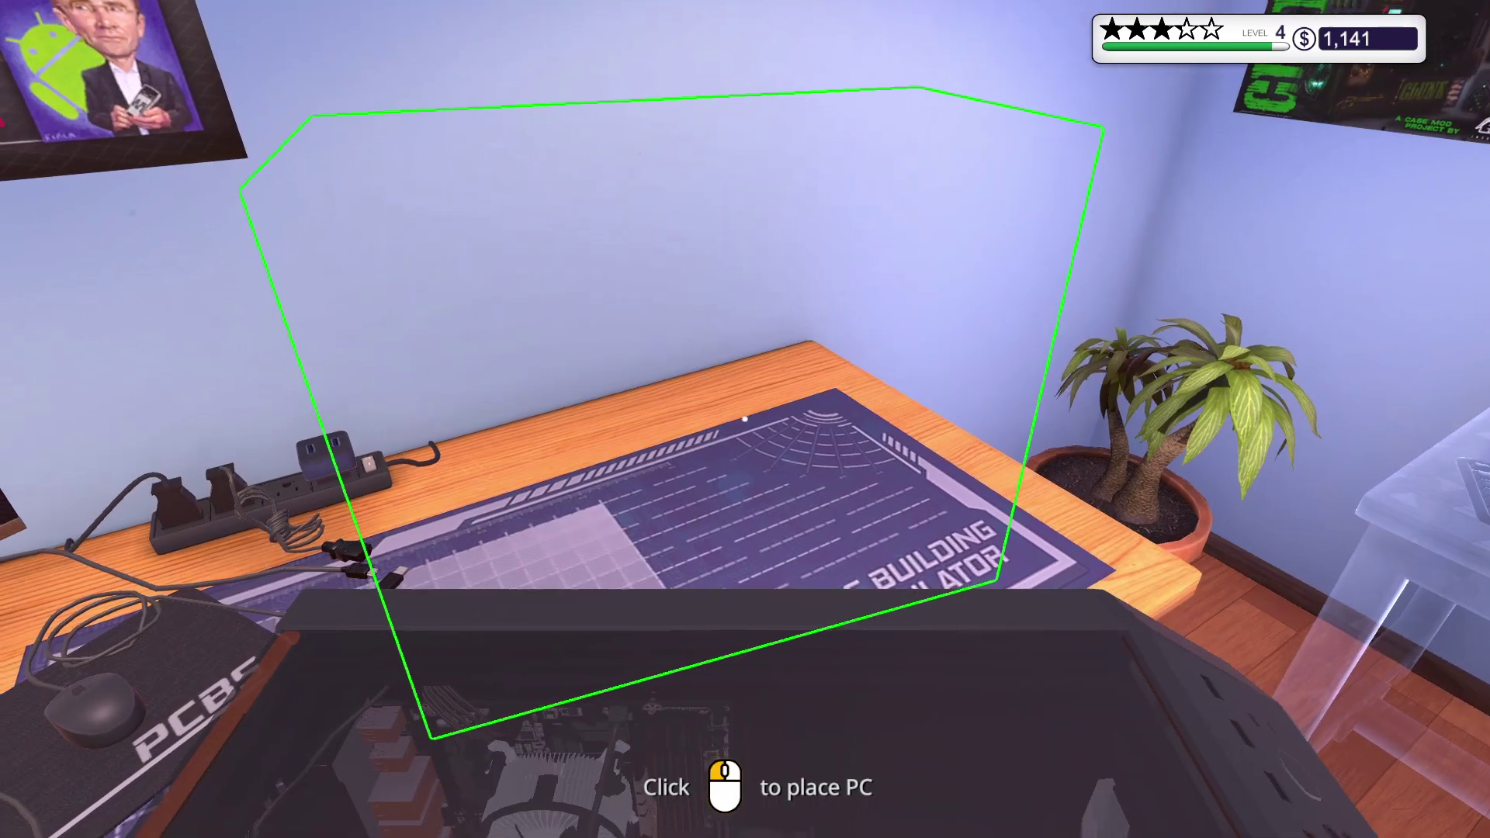
pyautogui.press('w')
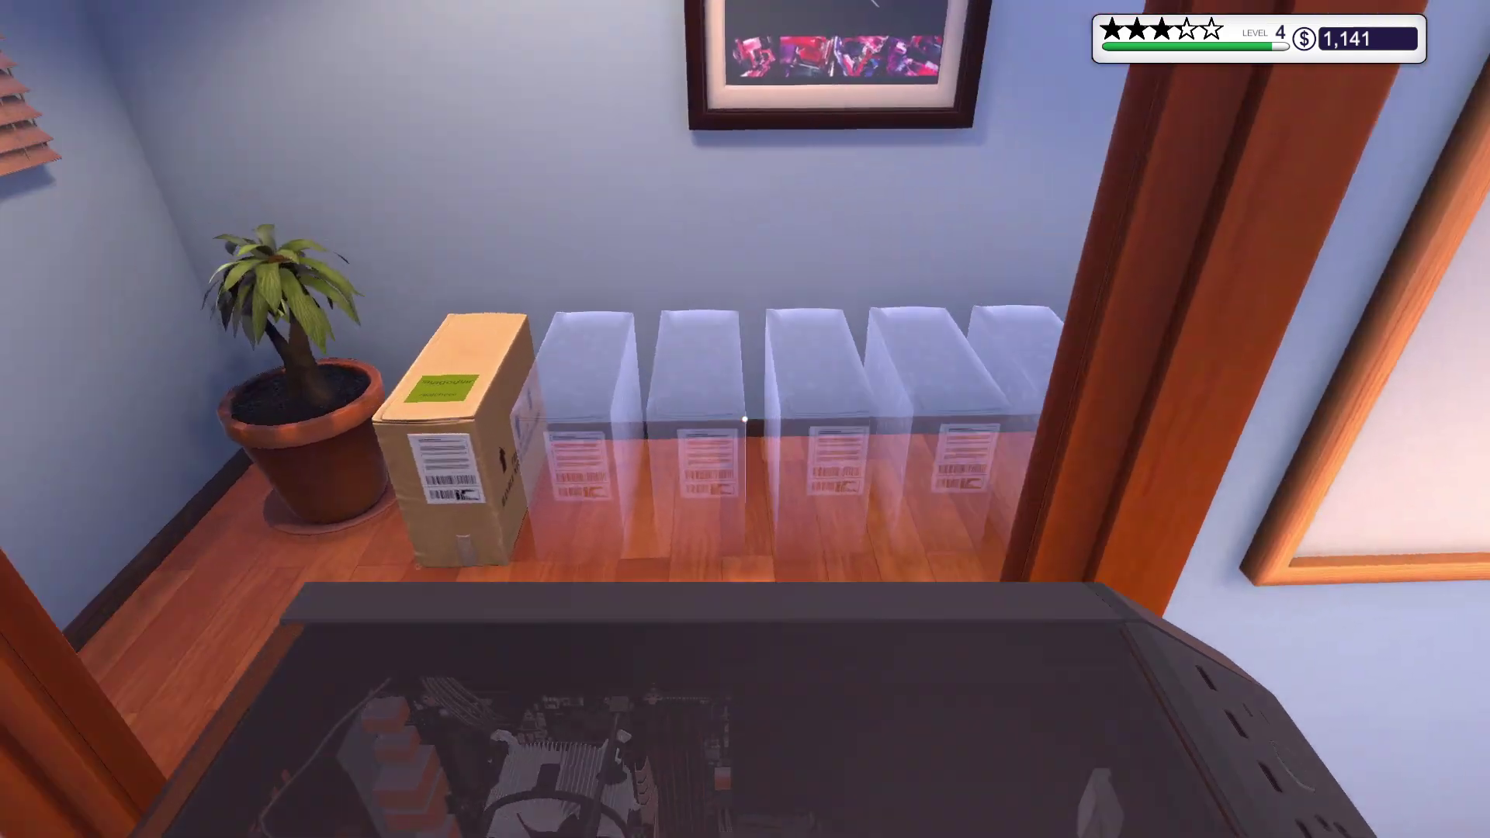
pyautogui.click(745, 419)
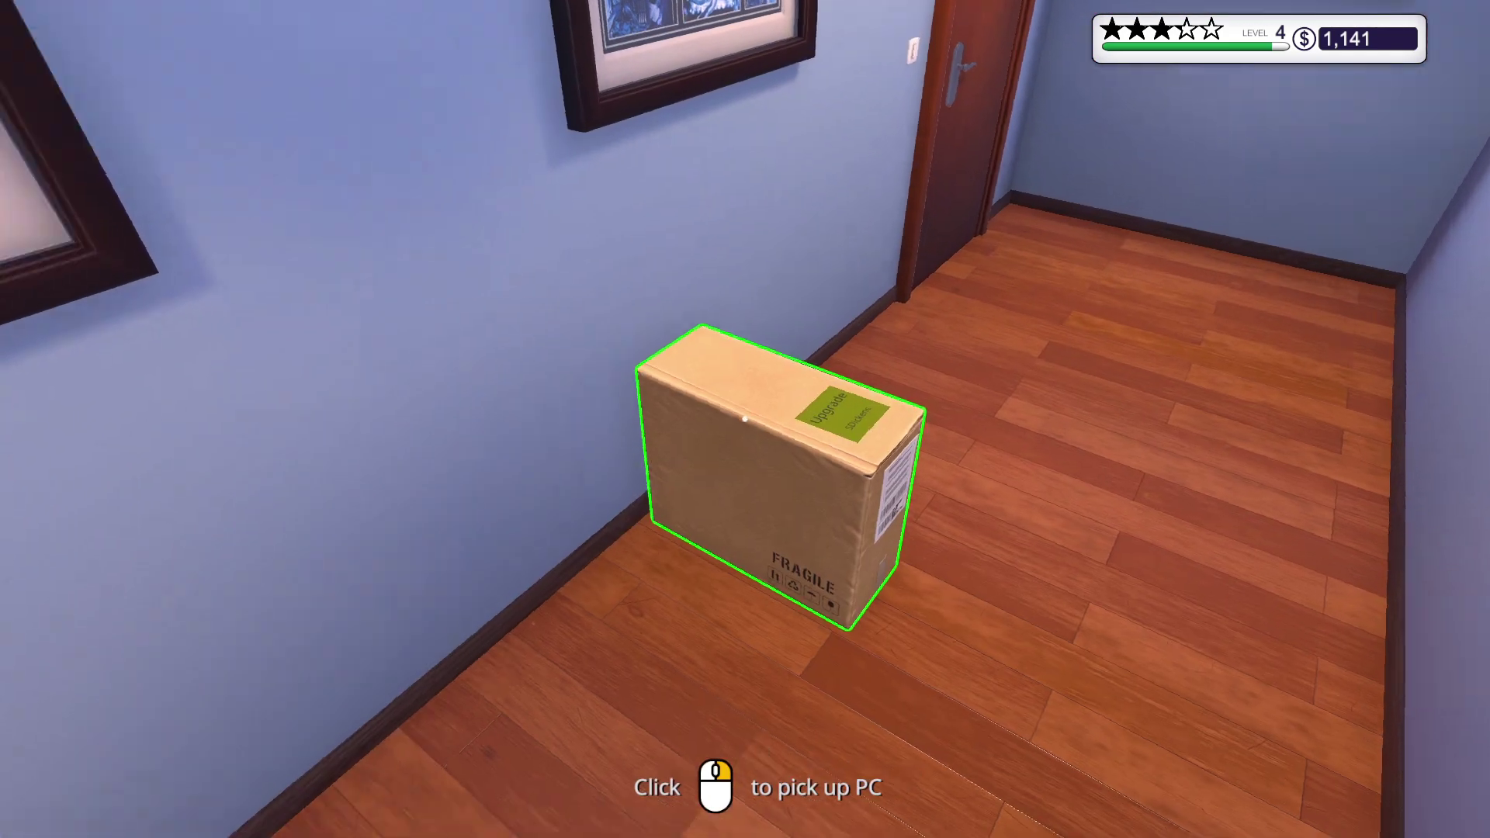
pyautogui.press('w')
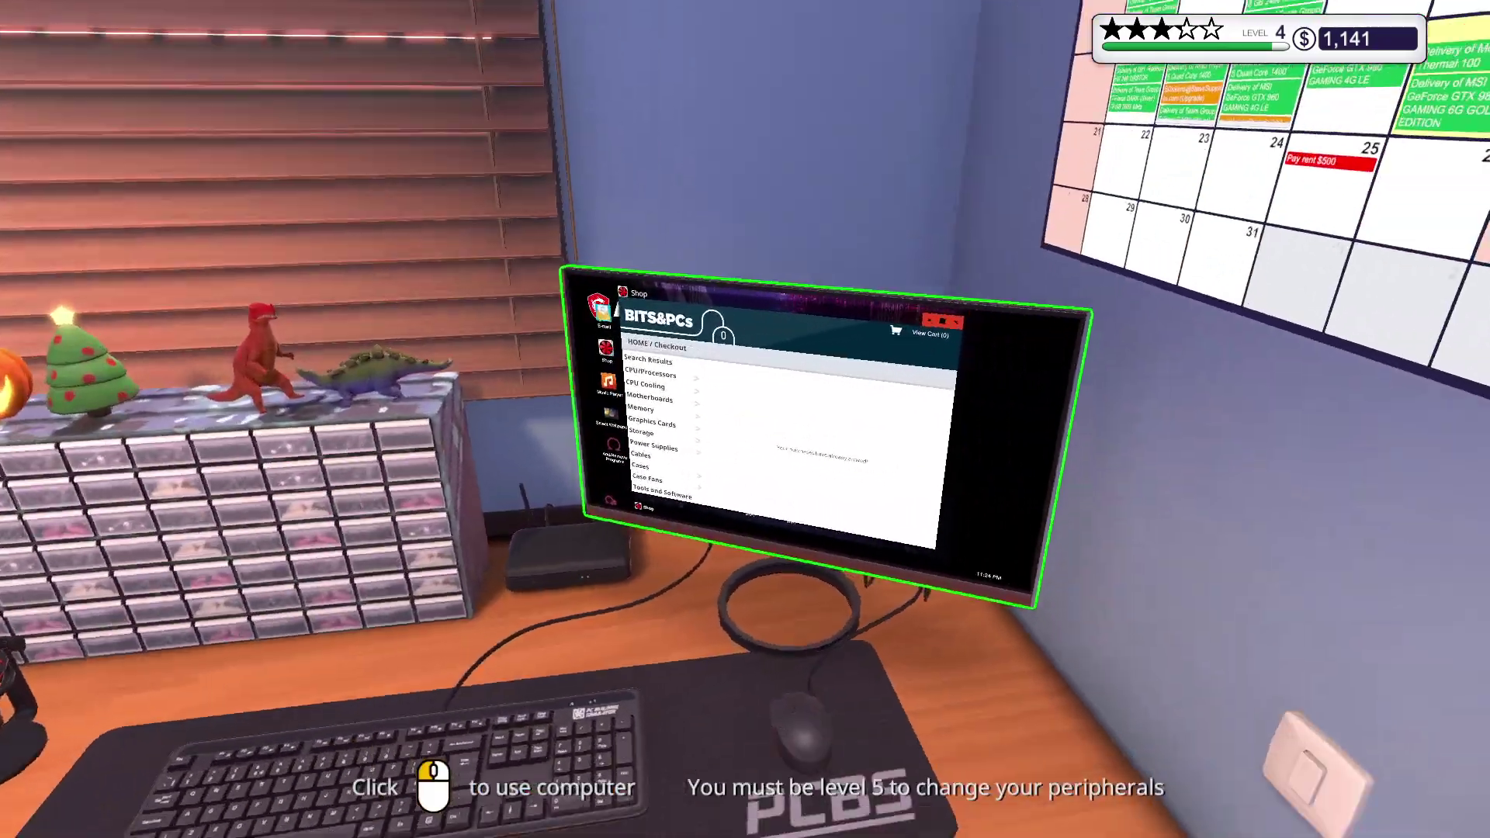
# - Collect SDickens's $392 CPU-job payment, earning a five-star review and a $1,533 balance
pyautogui.click(746, 419)
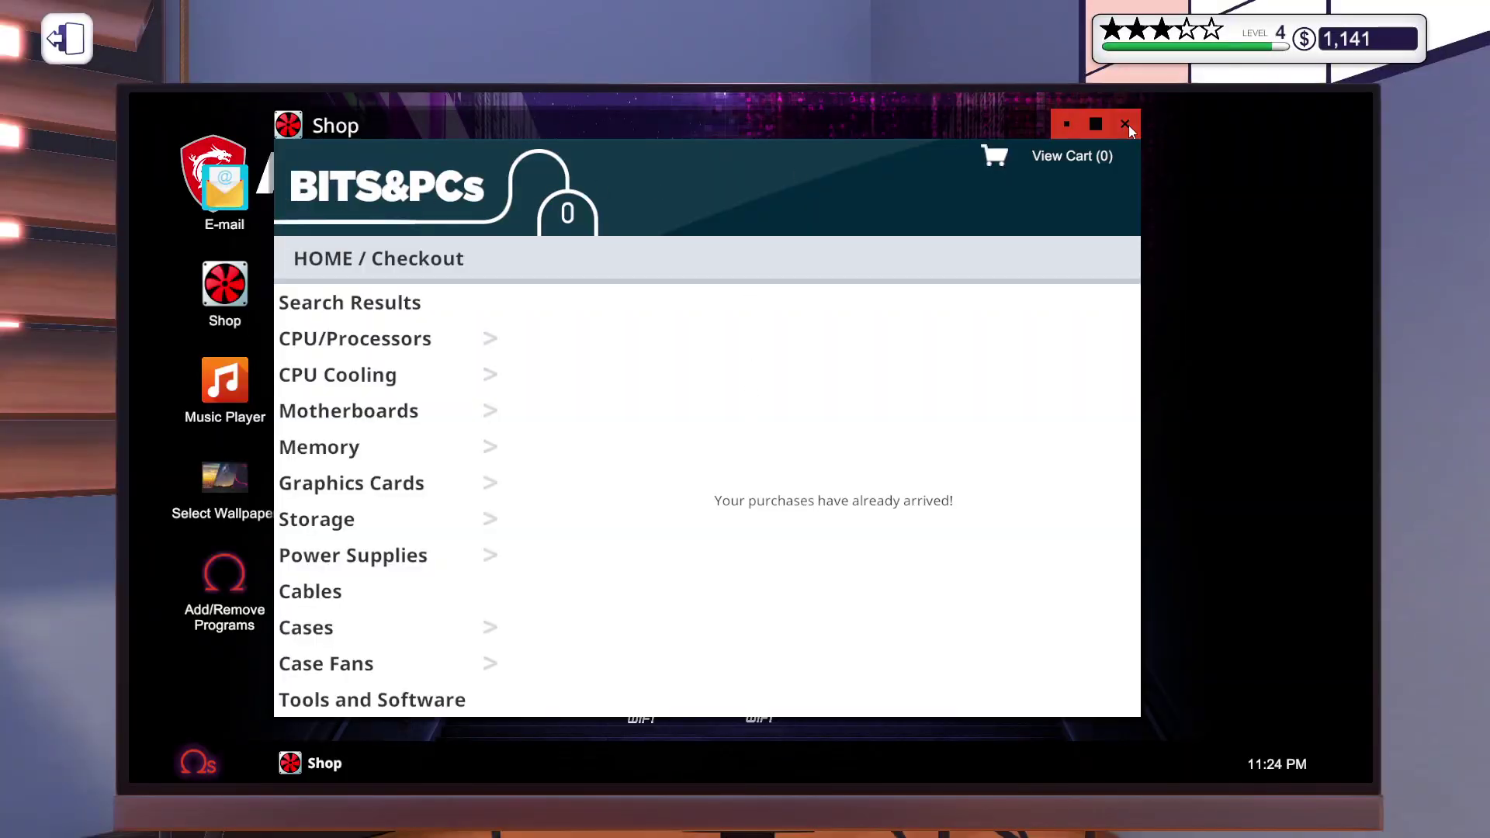
pyautogui.click(1127, 124)
pyautogui.click(208, 185)
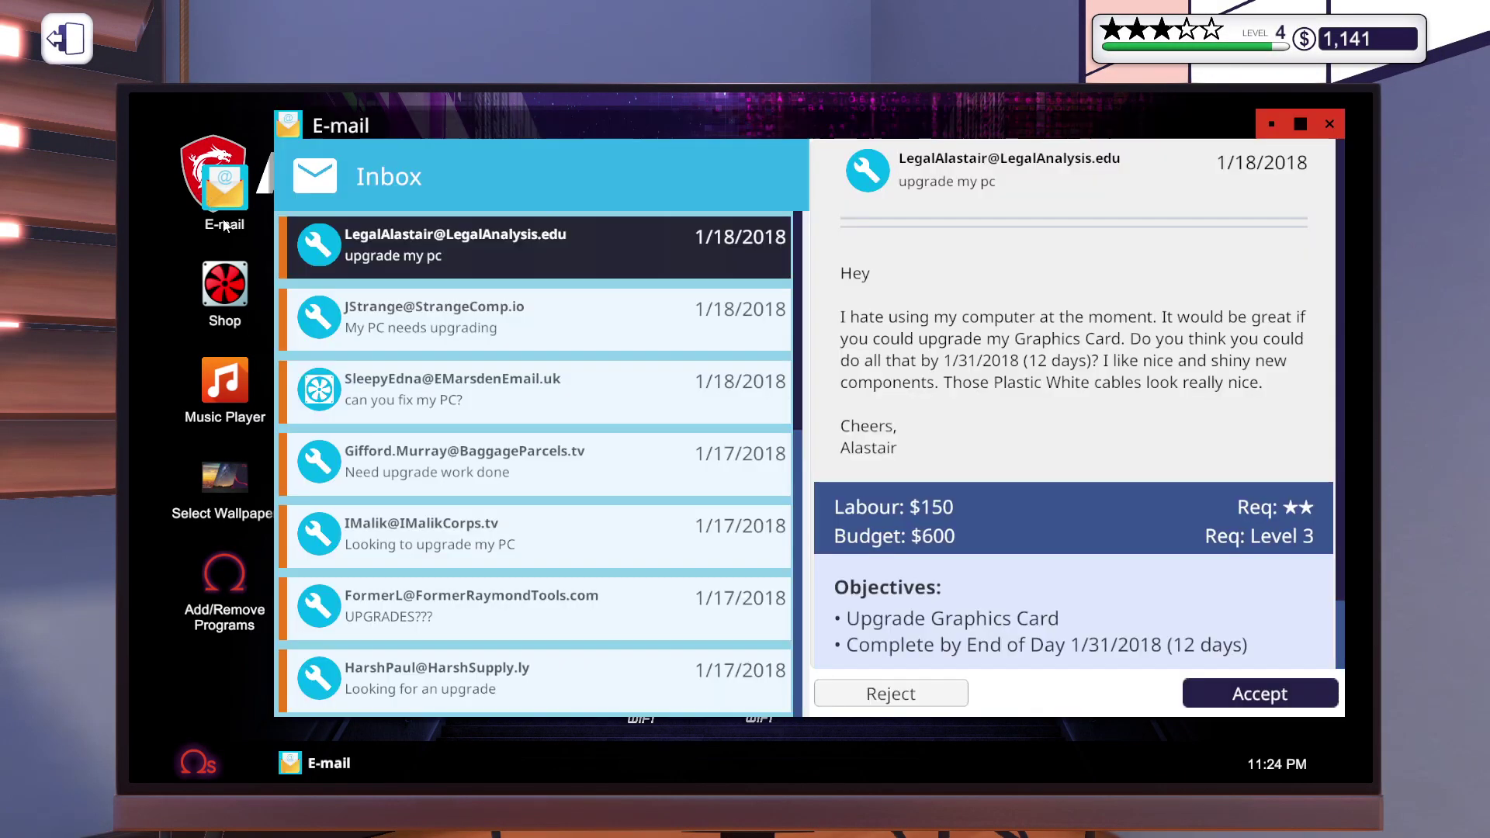
pyautogui.scroll(-5, 580, 666)
pyautogui.scroll(-3, 580, 667)
pyautogui.scroll(-5, 581, 675)
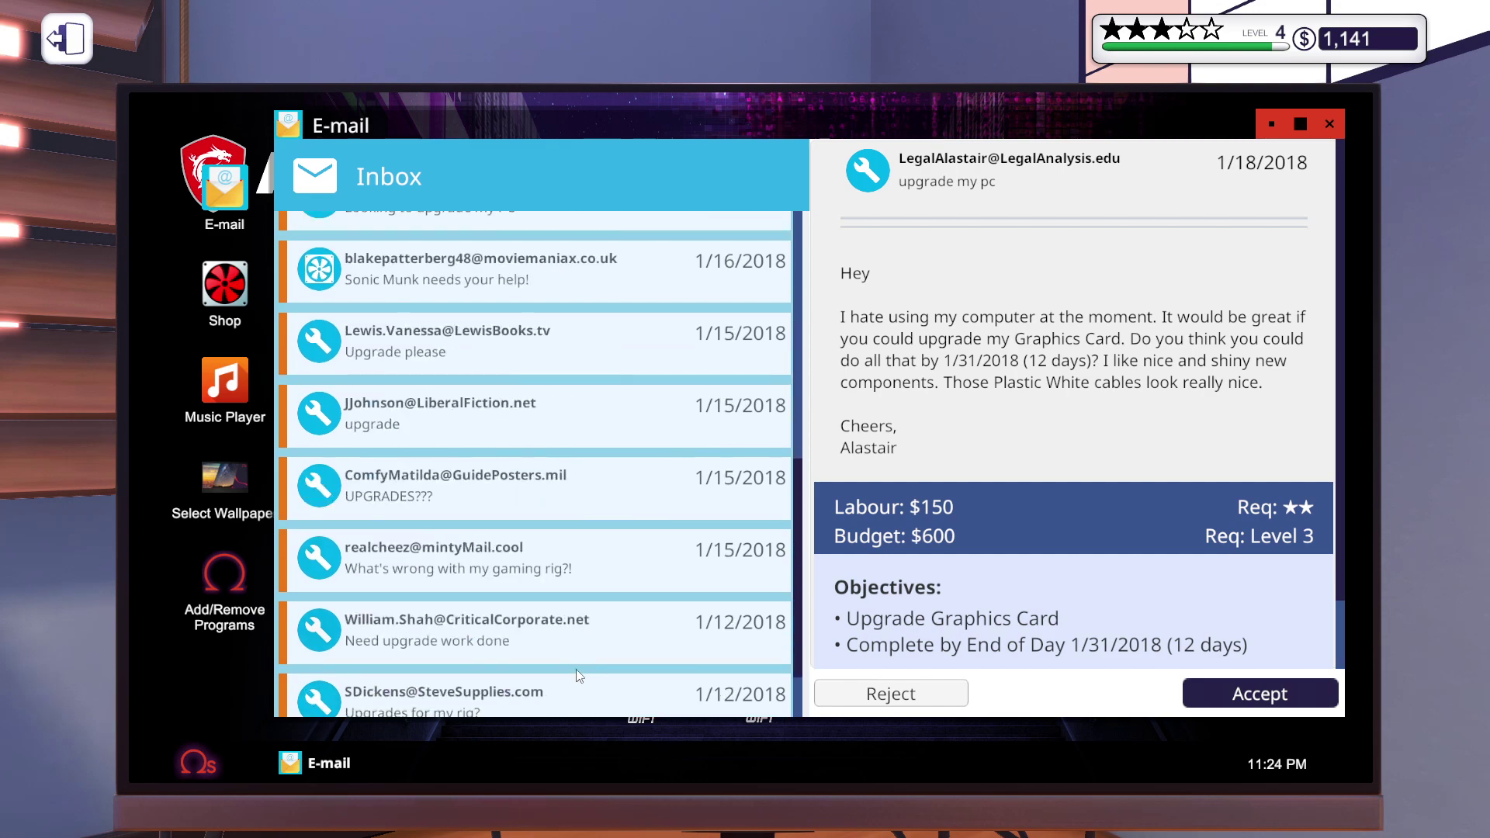
pyautogui.scroll(-3, 580, 674)
pyautogui.click(731, 687)
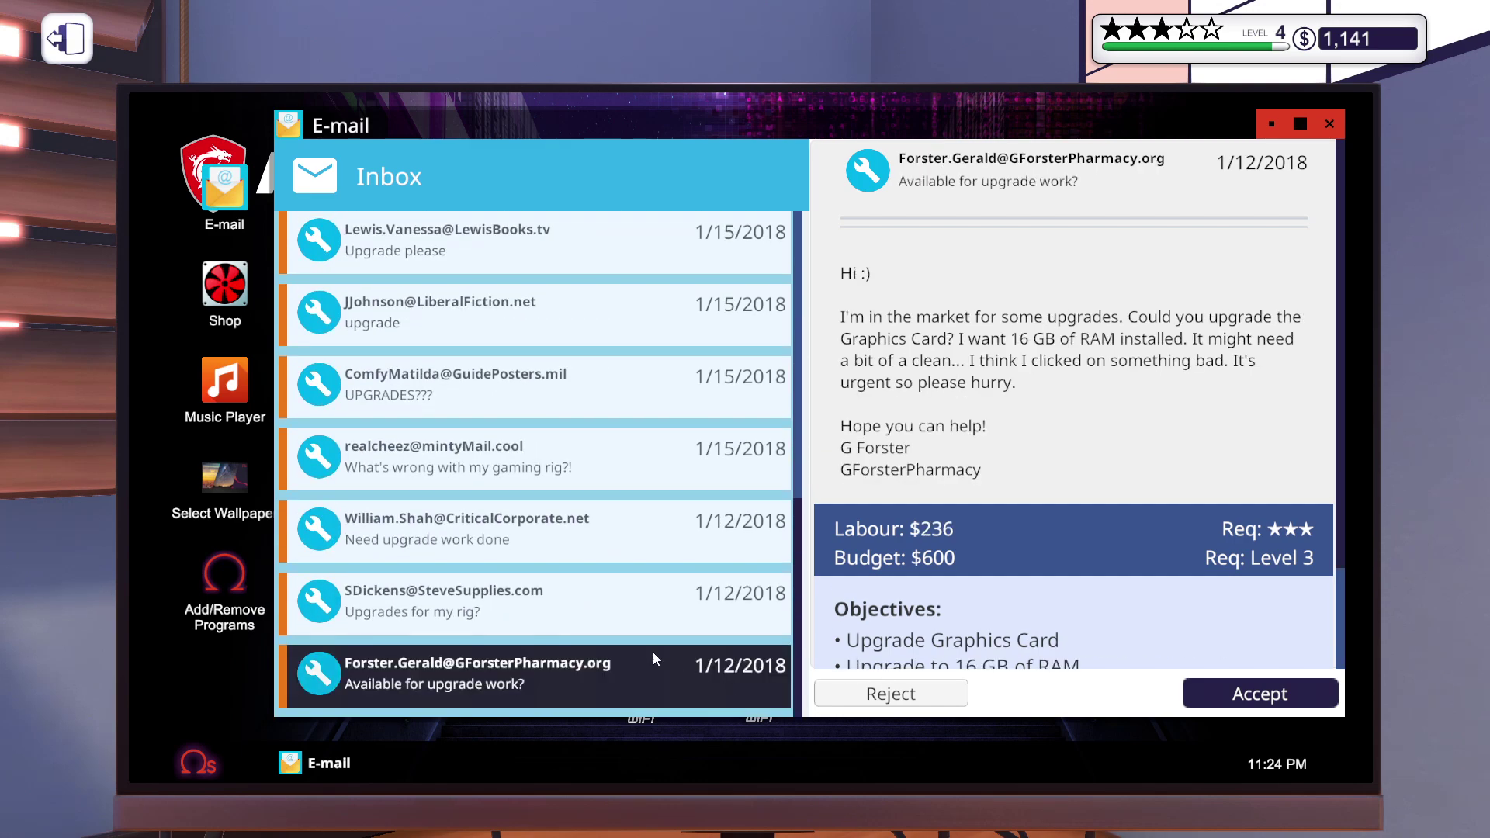
pyautogui.click(666, 614)
pyautogui.click(1237, 696)
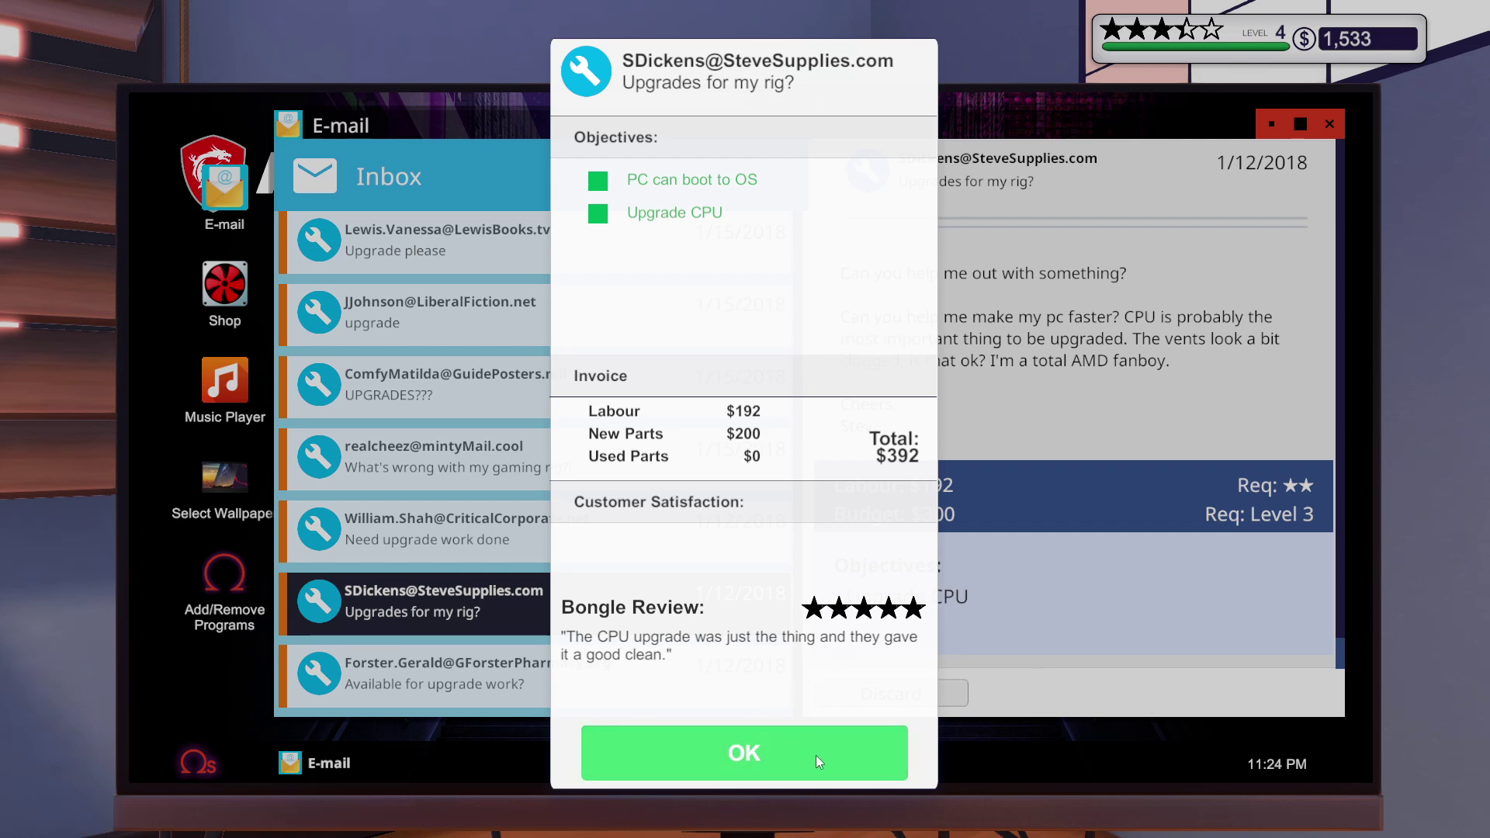
pyautogui.click(744, 754)
# - Read the other job emails: graphics card and RAM, GPU upgrade, non-booting rig, 8 GB RAM
pyautogui.click(441, 680)
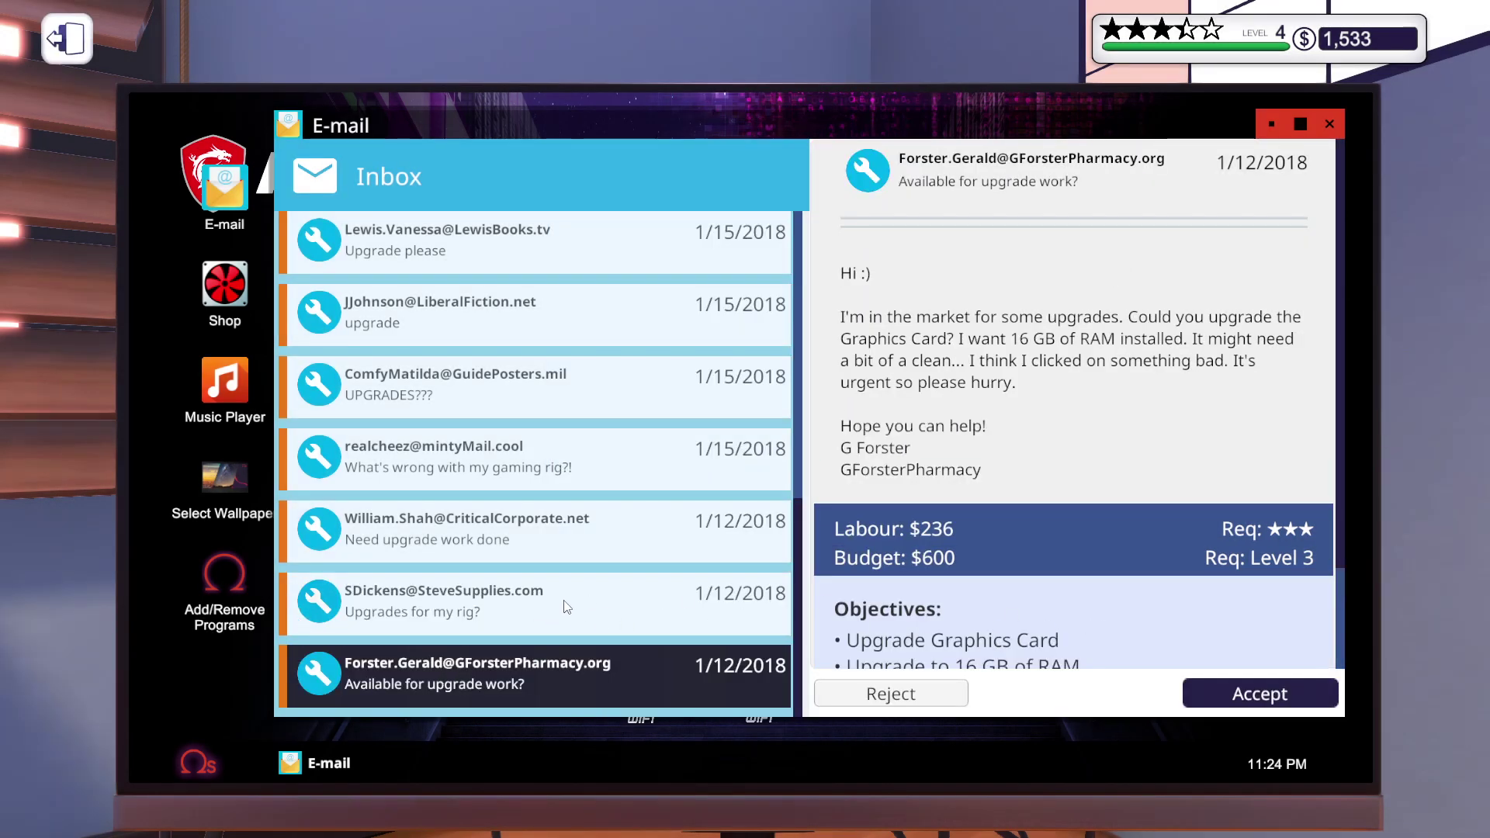
pyautogui.click(565, 607)
pyautogui.click(578, 536)
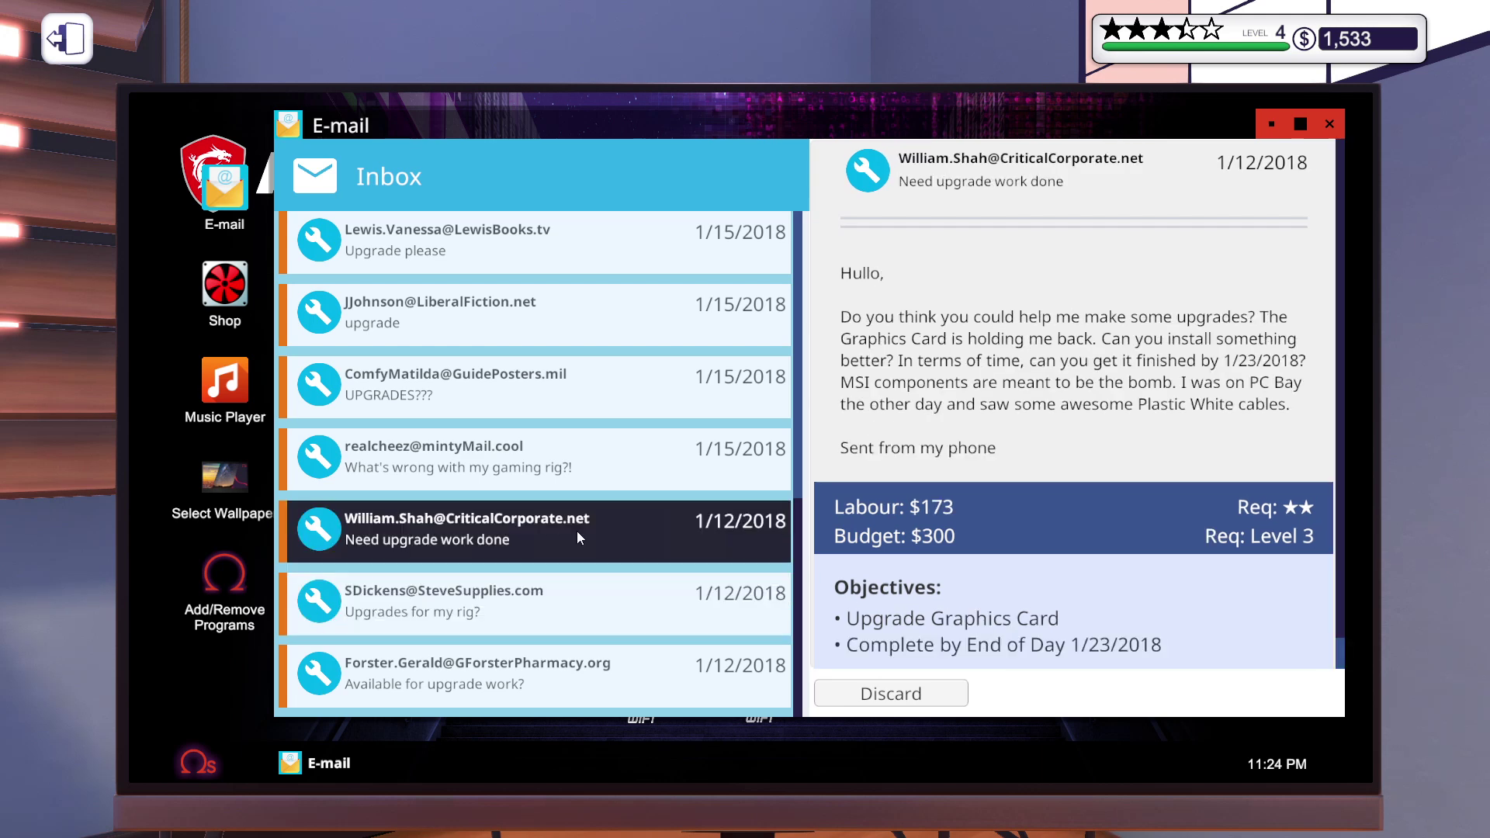
pyautogui.click(578, 465)
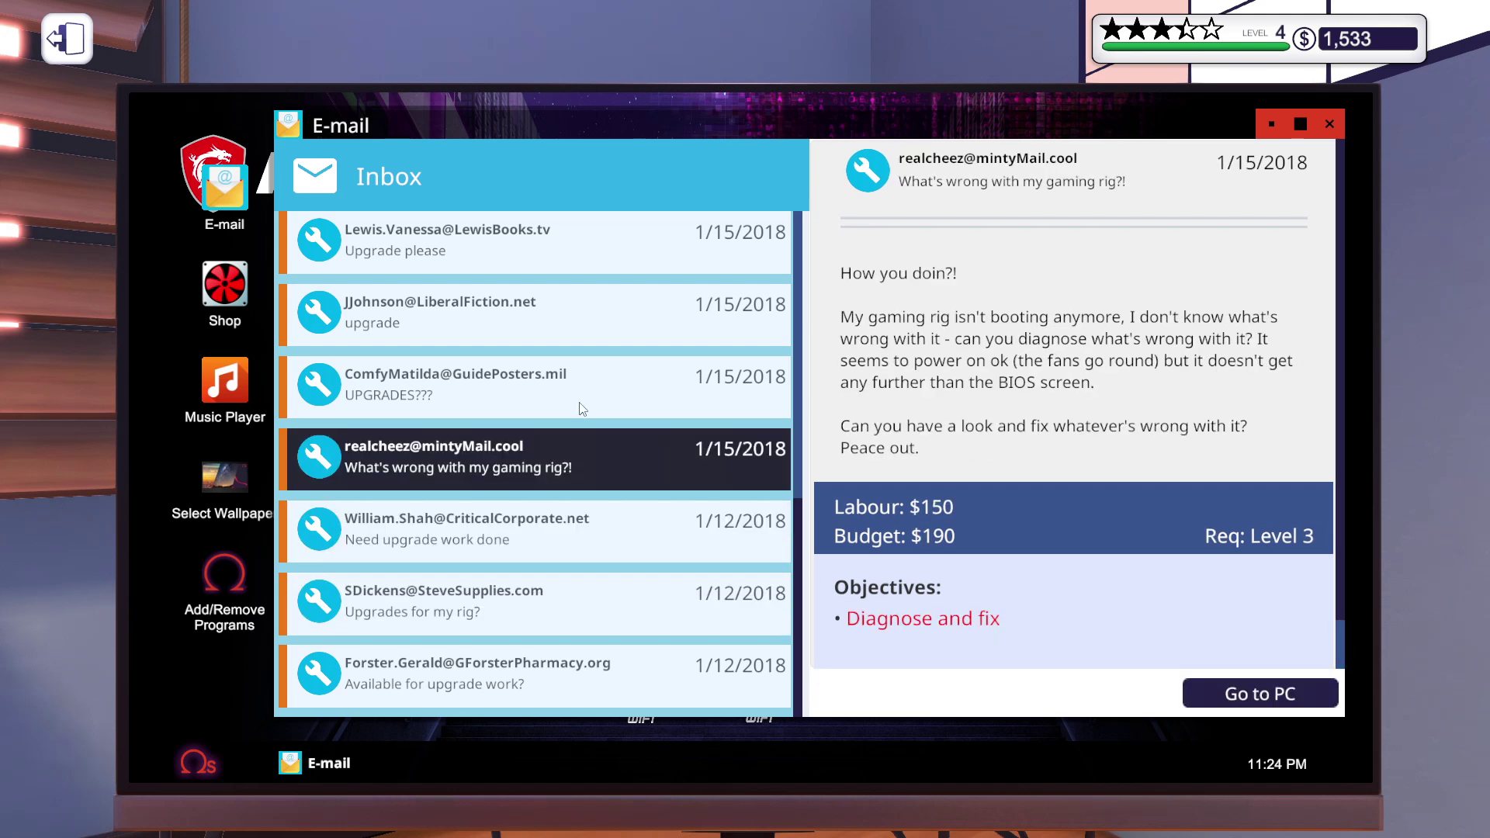
pyautogui.click(581, 406)
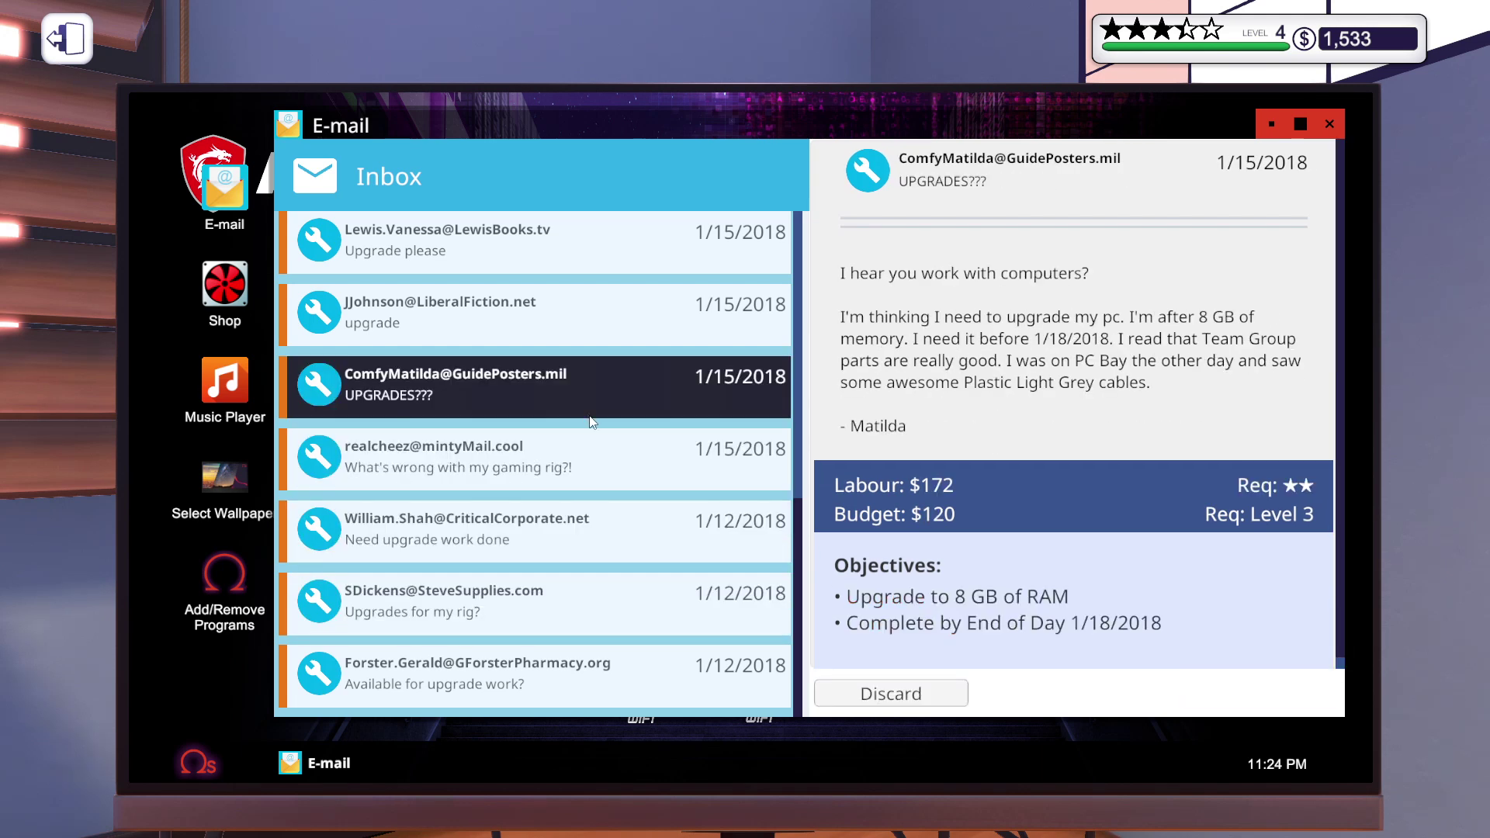
pyautogui.click(607, 685)
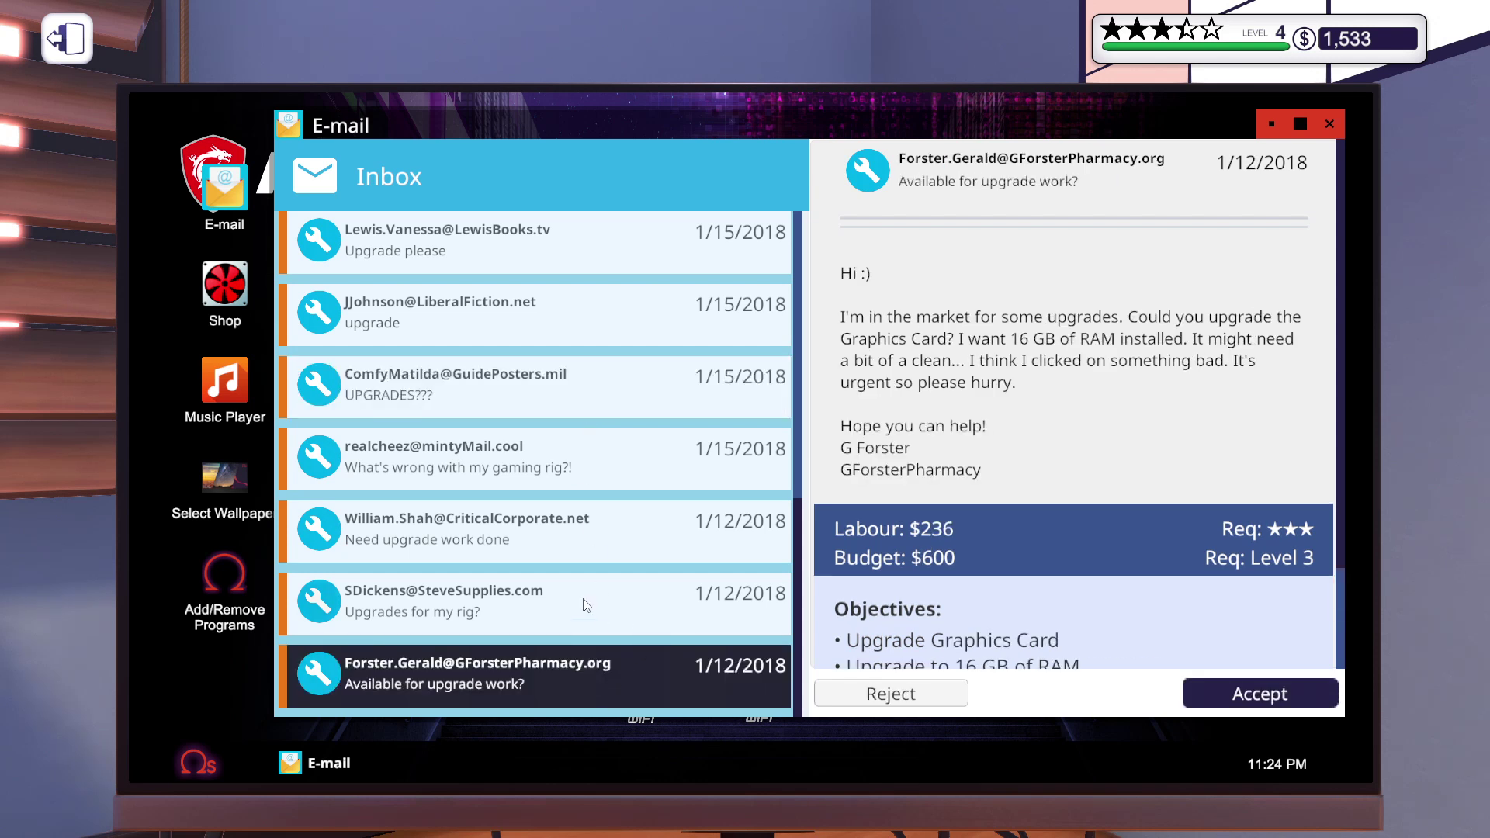
pyautogui.press('Escape')
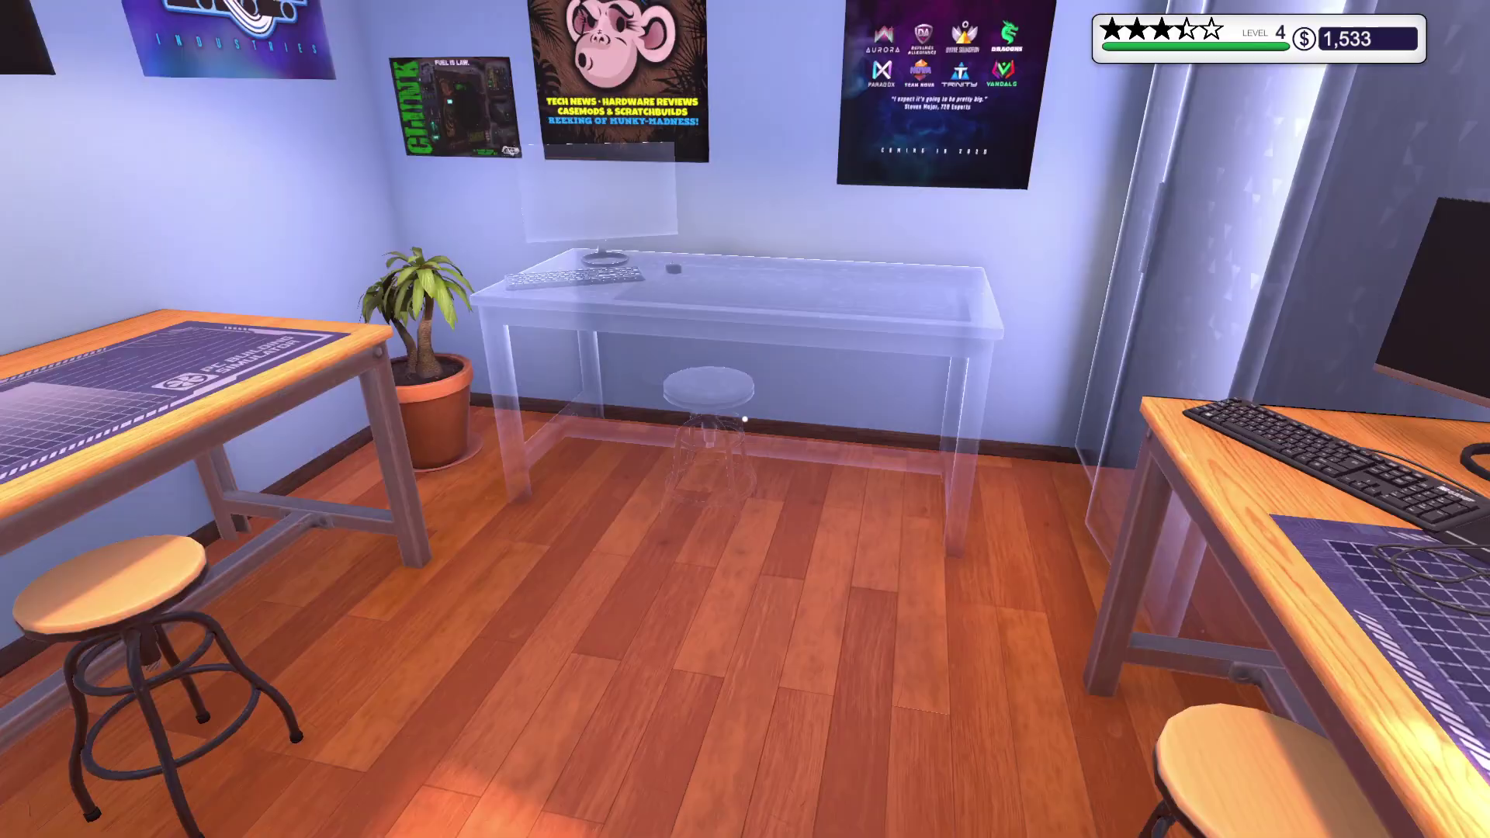
# - Carry Realcheez's Diagnose box from the hallway onto the workbench mat
pyautogui.press('w')
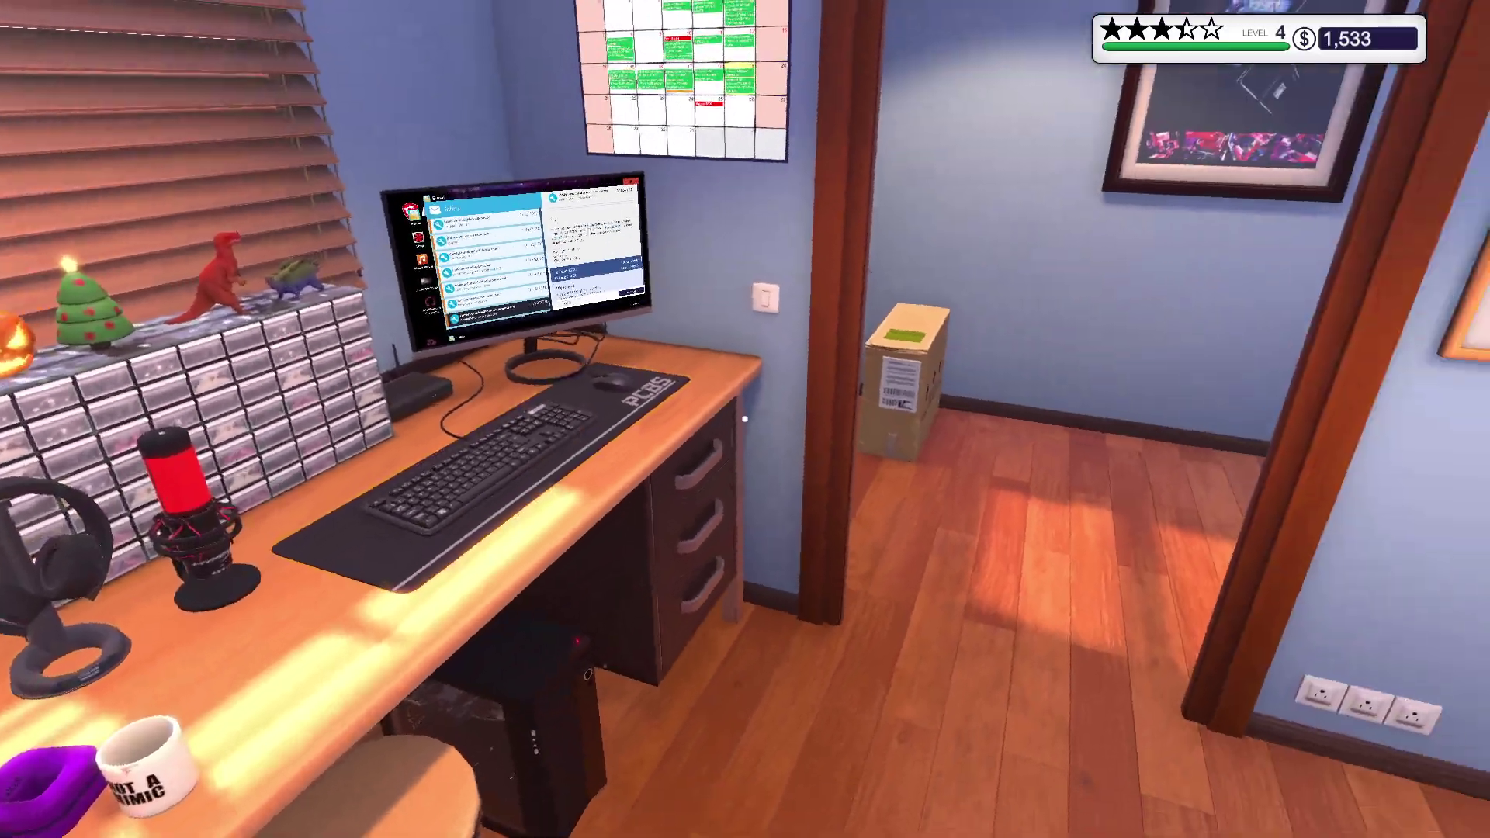
pyautogui.press('w')
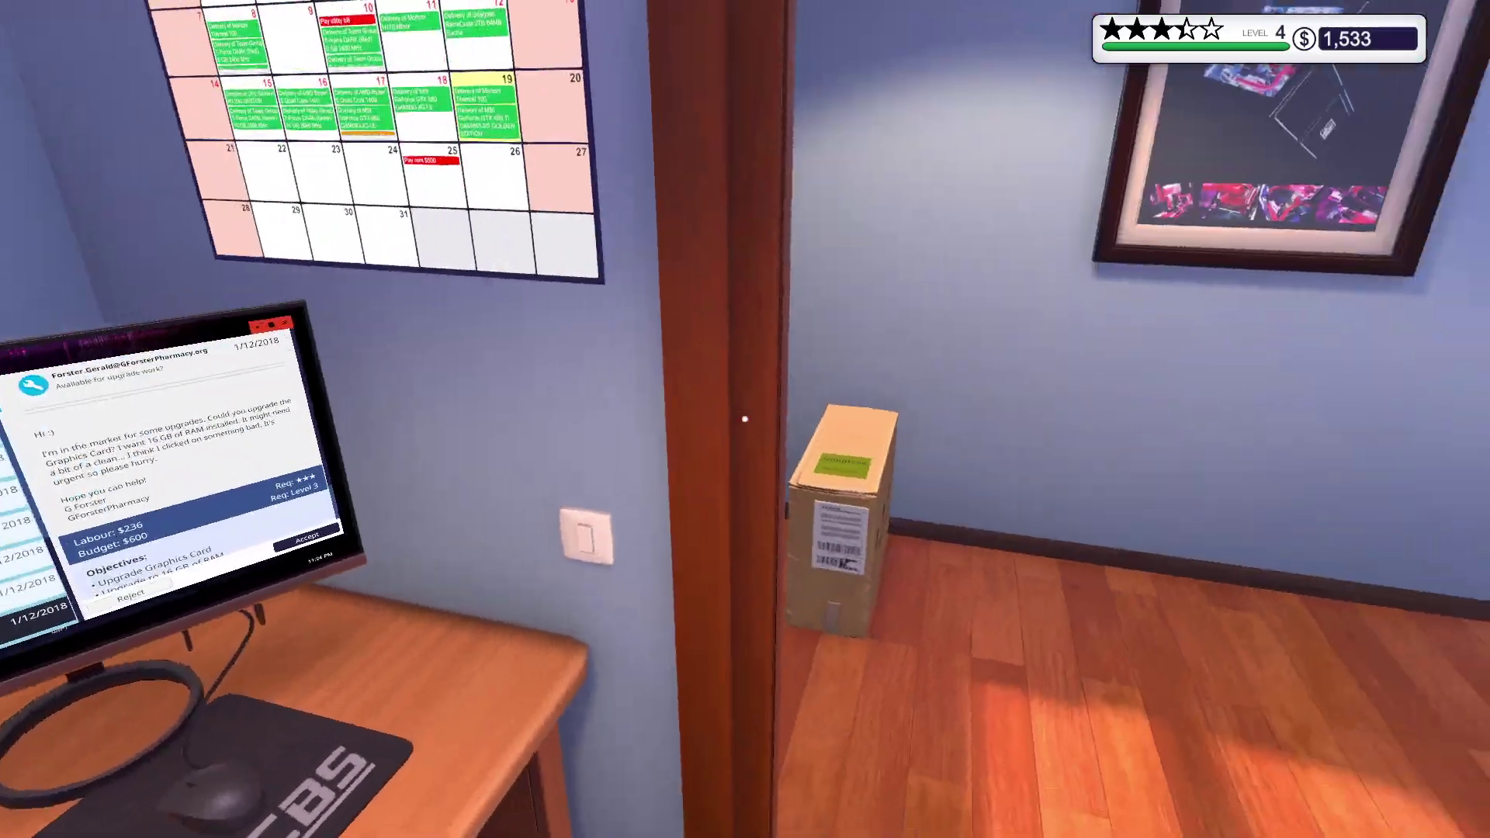
pyautogui.press('w')
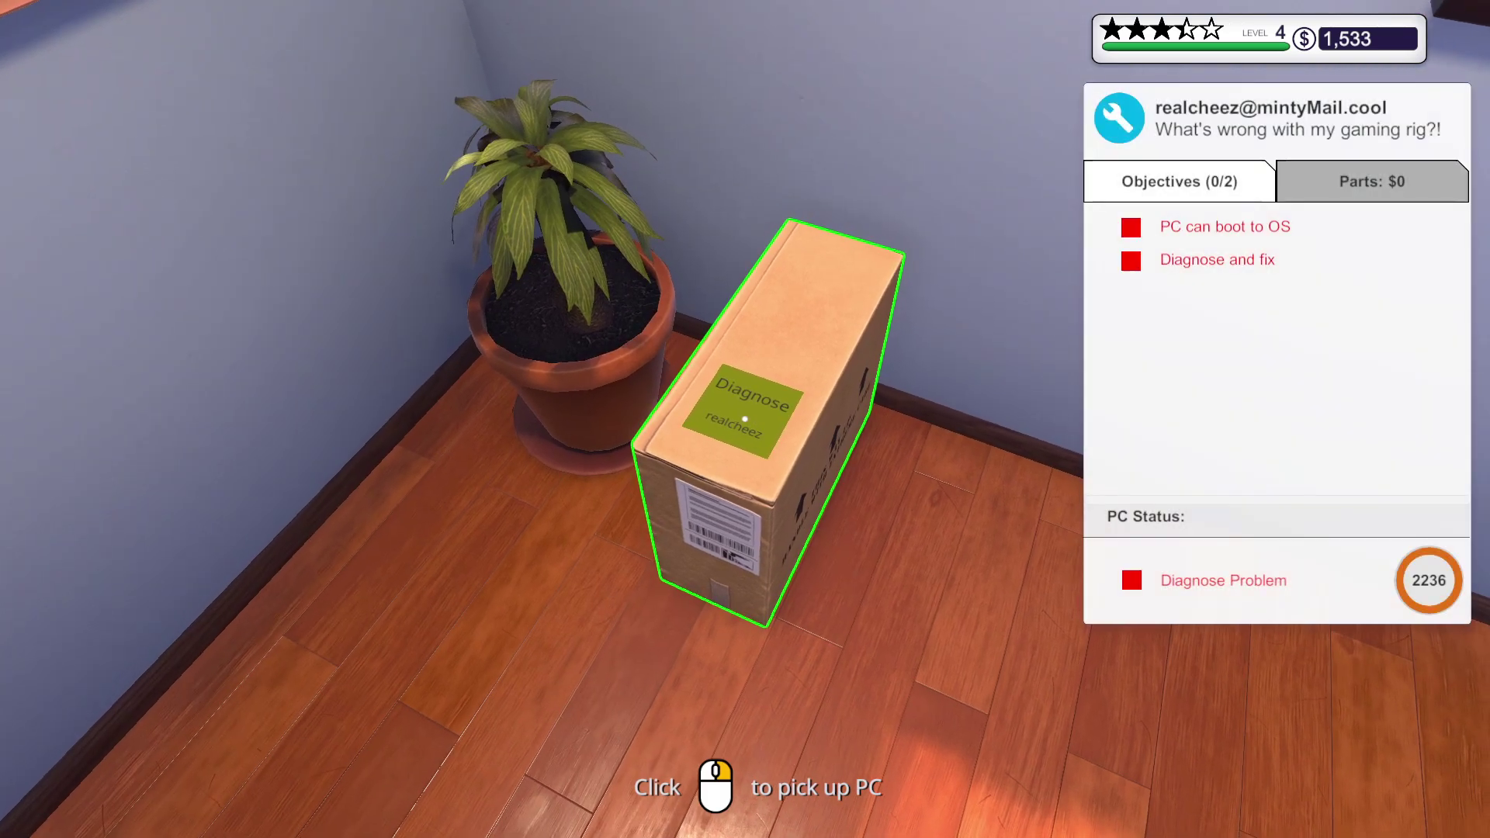
pyautogui.click(745, 420)
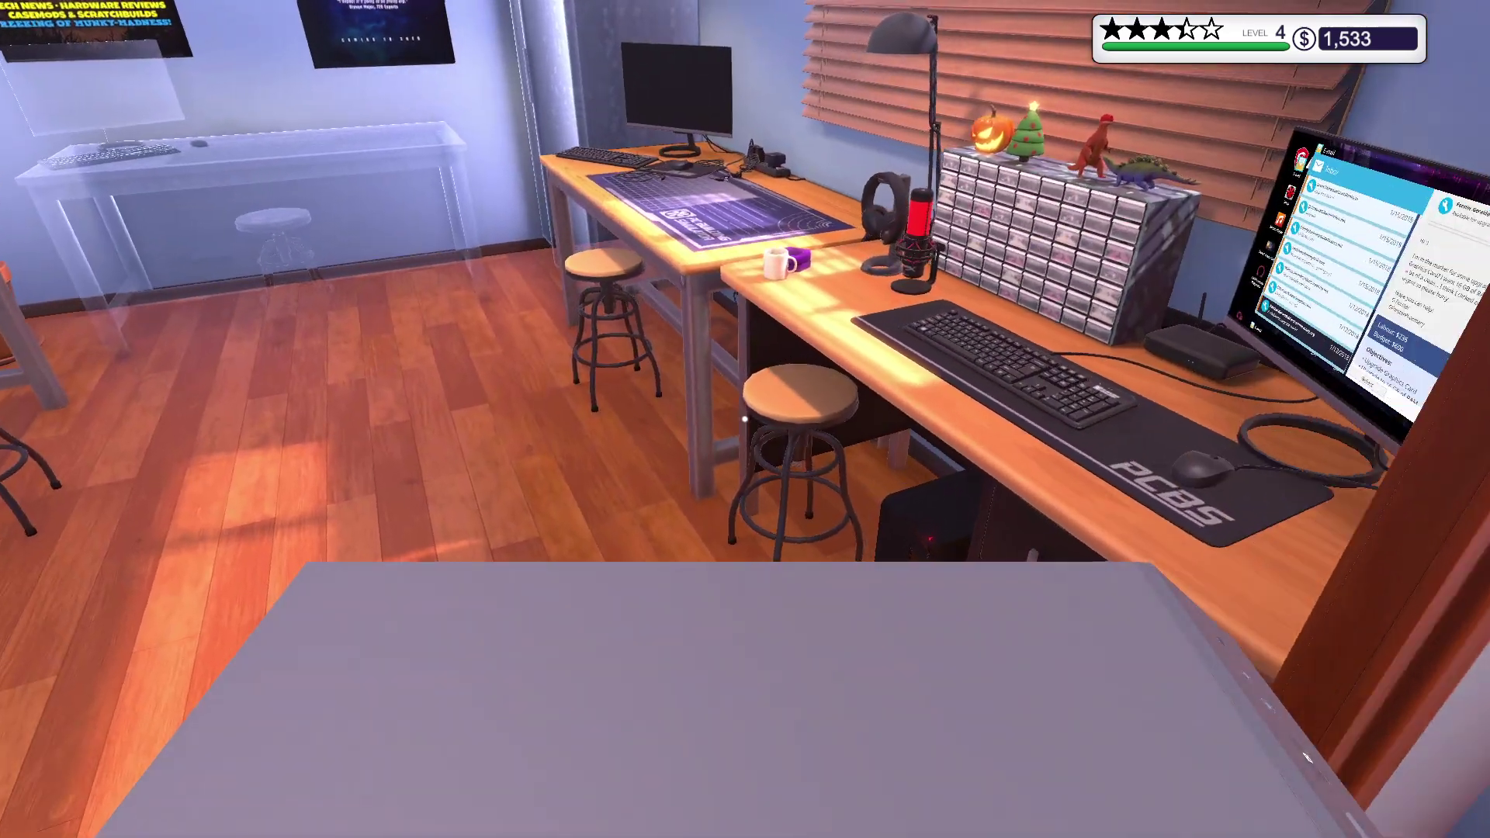
pyautogui.click(745, 420)
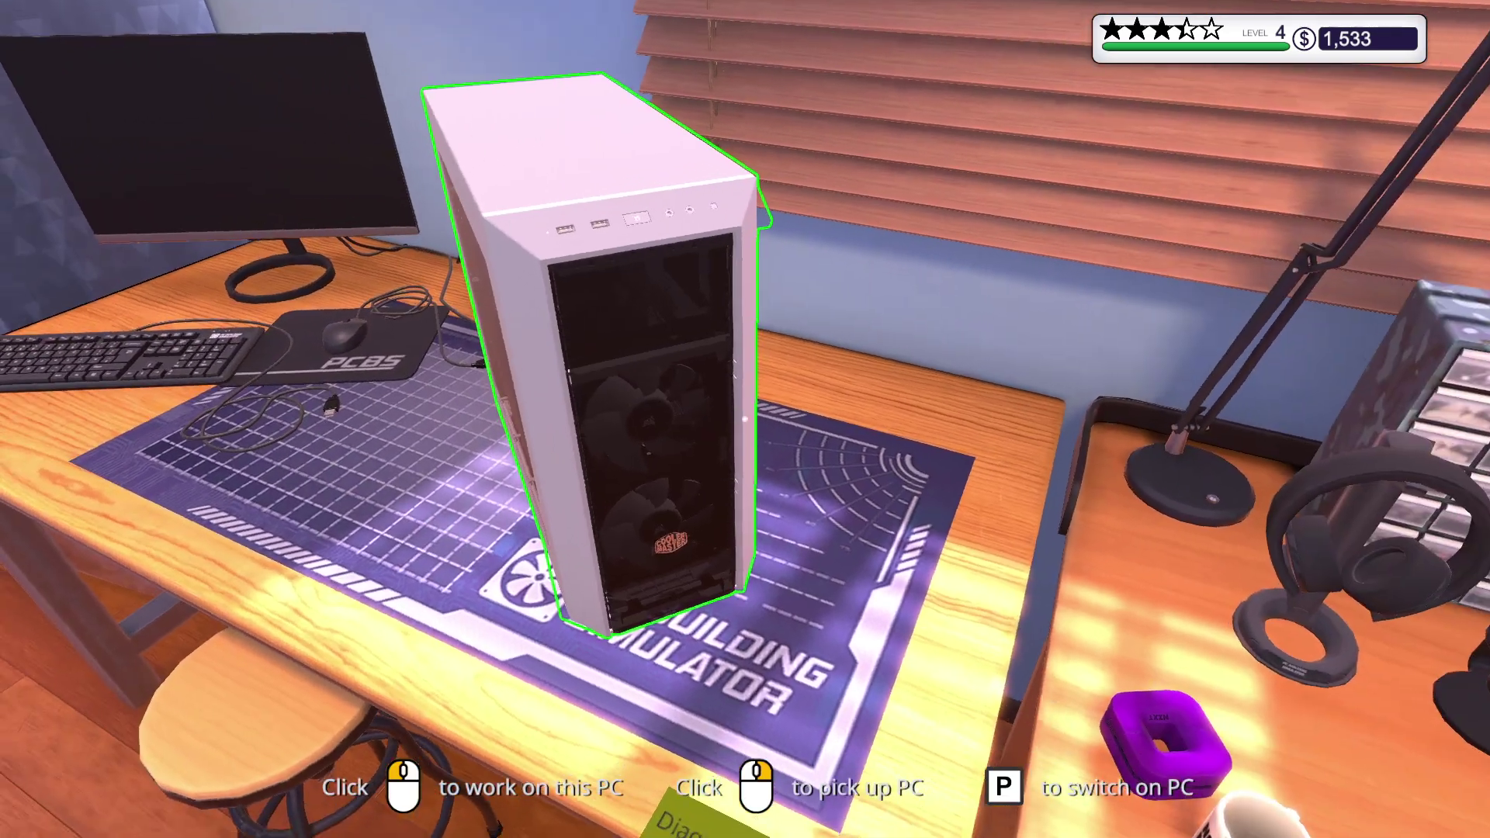
pyautogui.click(745, 419)
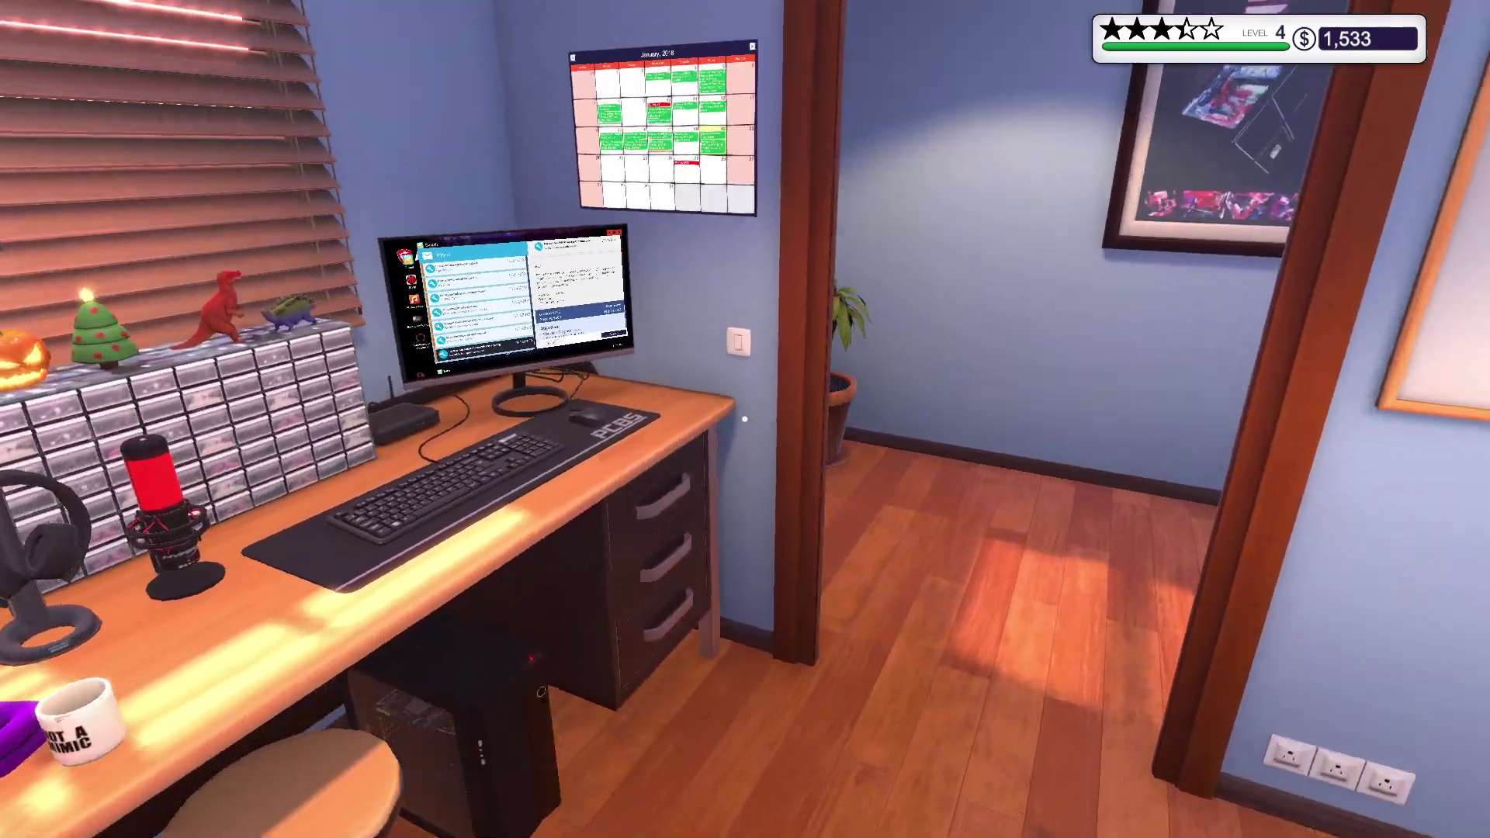
# - Walk through the hallway and office back to the white PC, checking its diagnosis job panel
pyautogui.press('w')
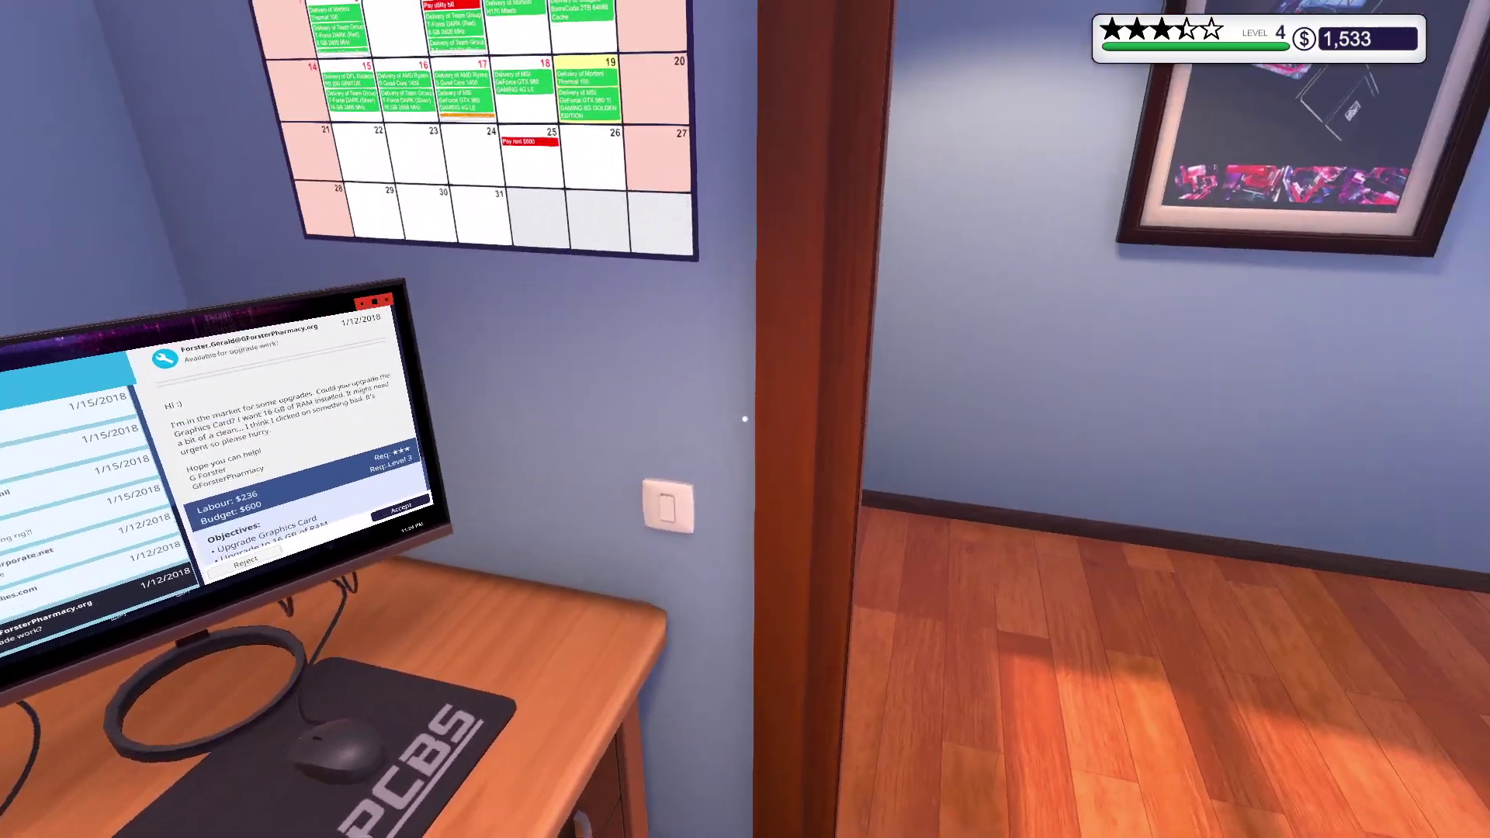
pyautogui.press('w')
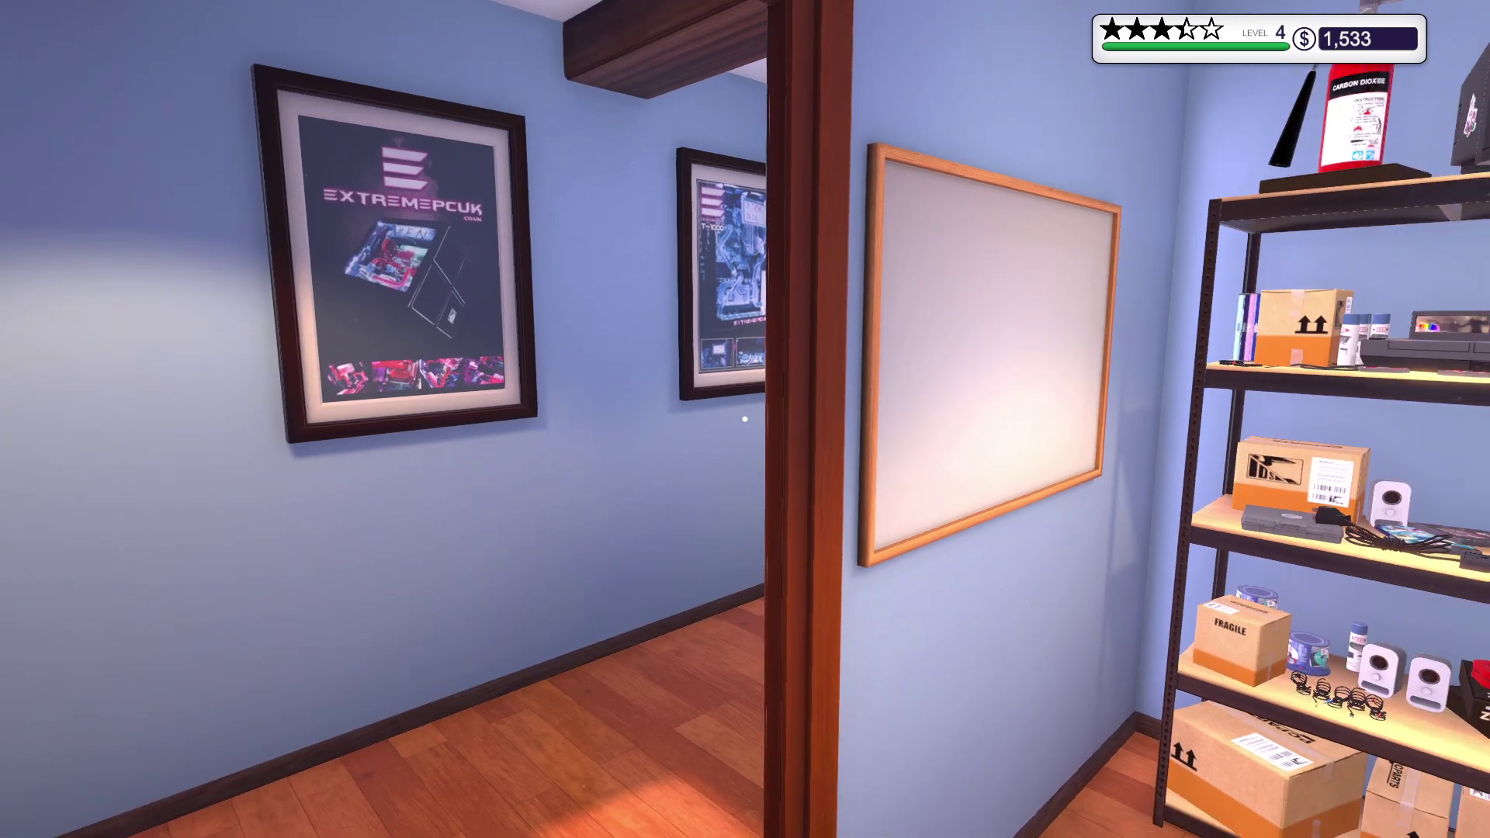
pyautogui.press('w')
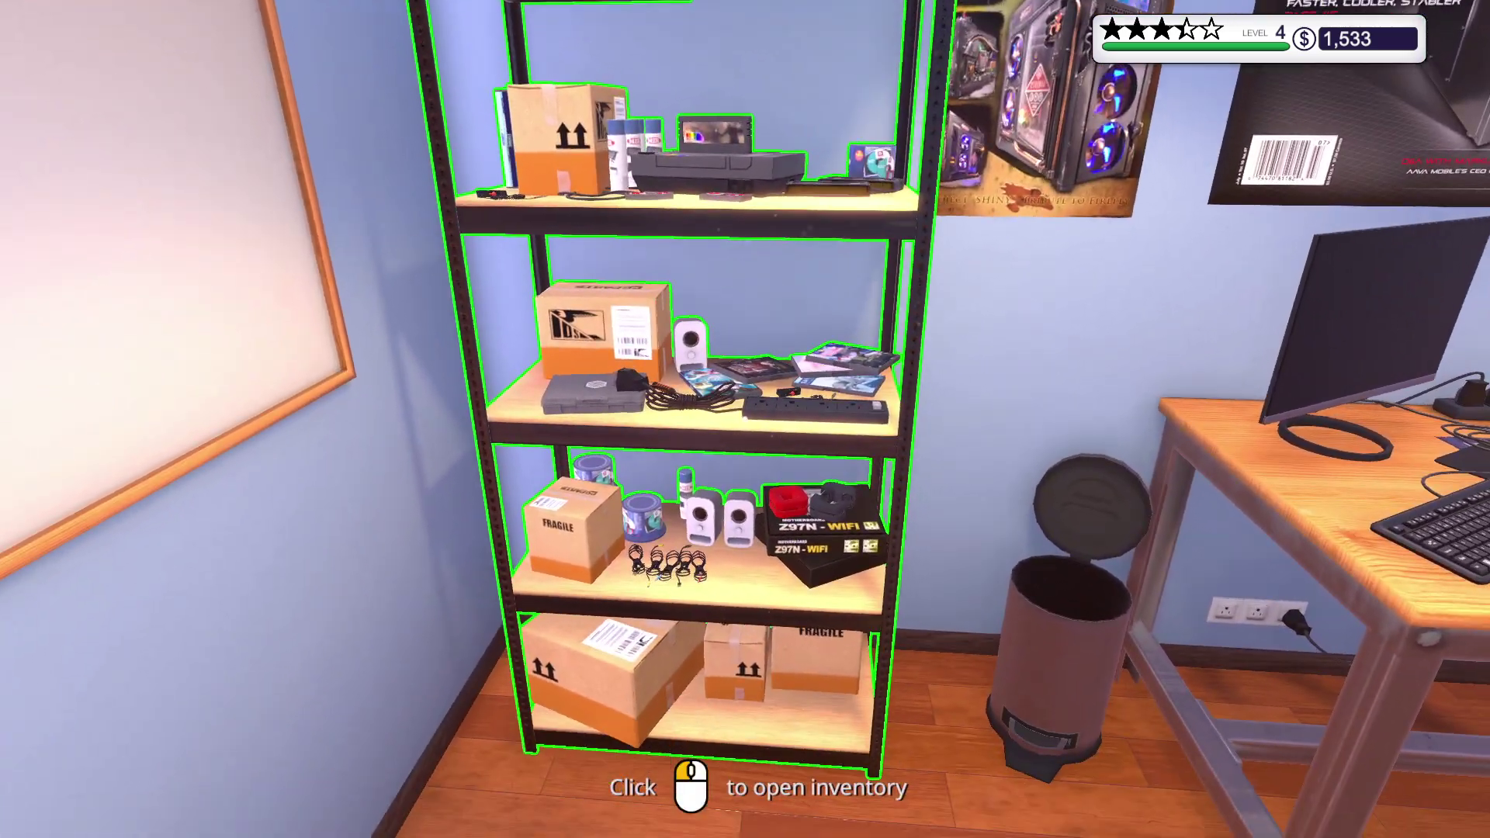
pyautogui.press('w')
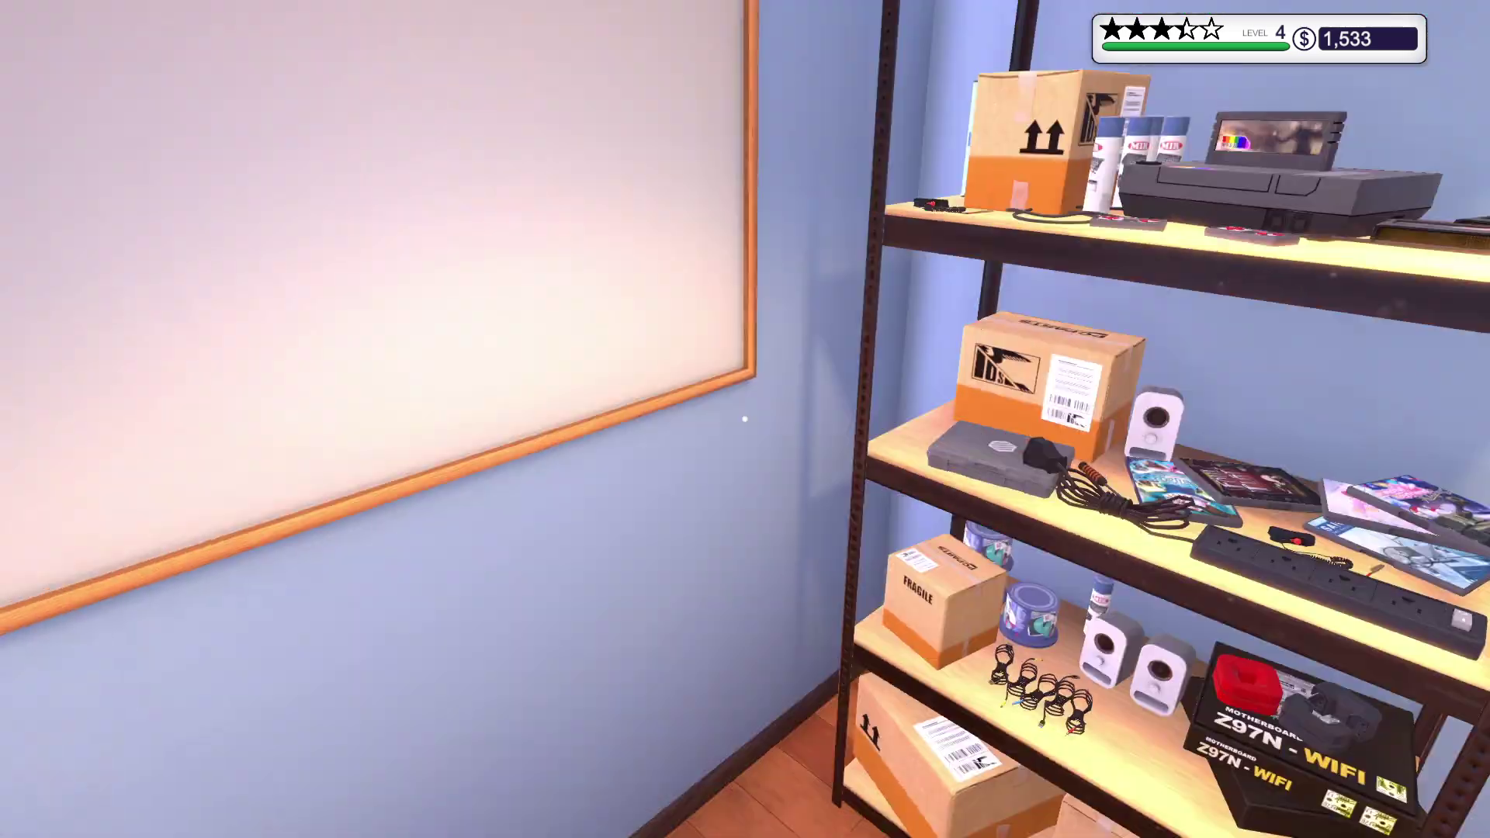
pyautogui.press('w')
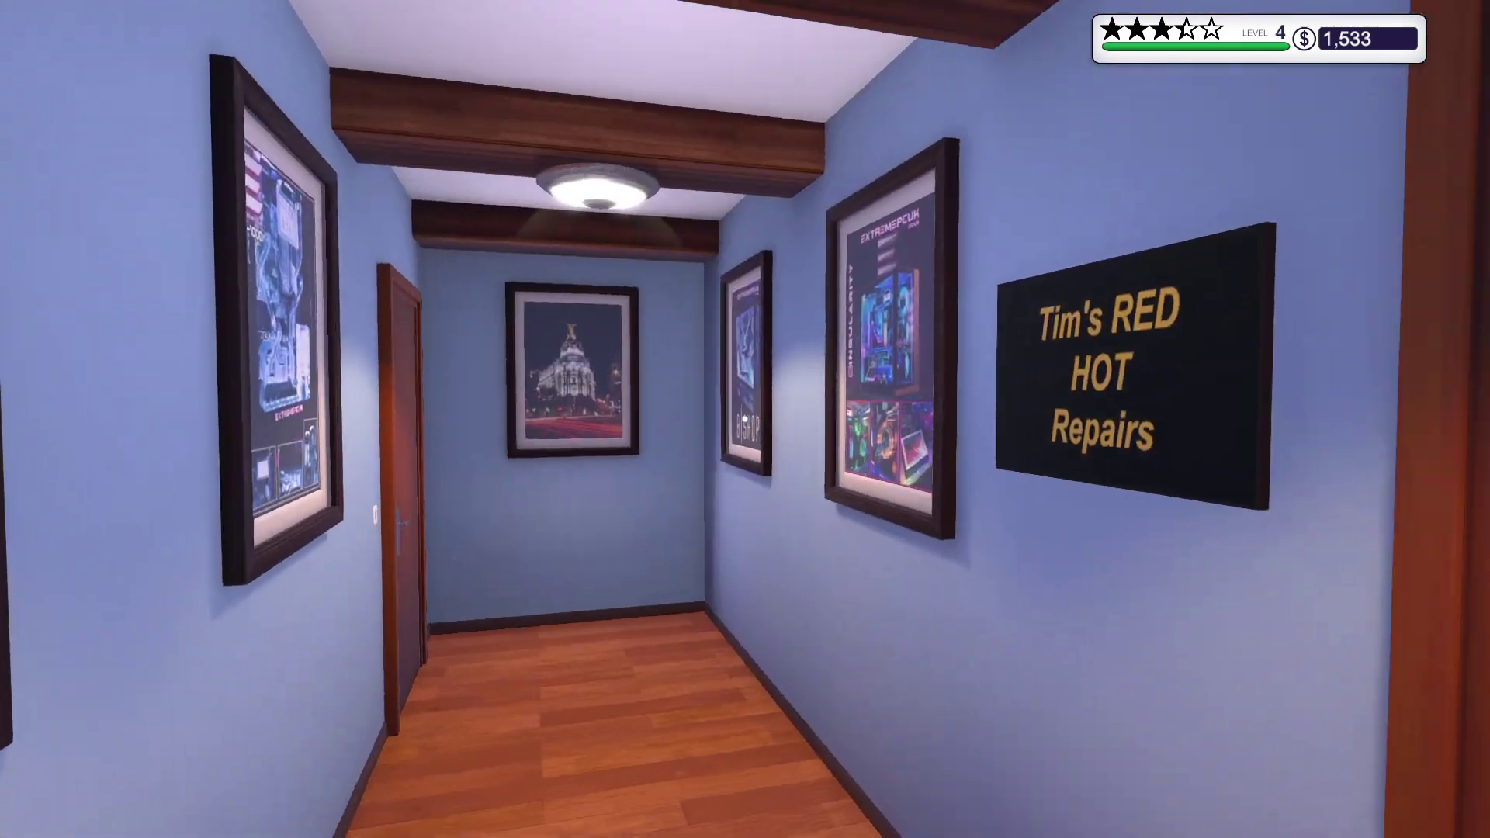
pyautogui.press('w')
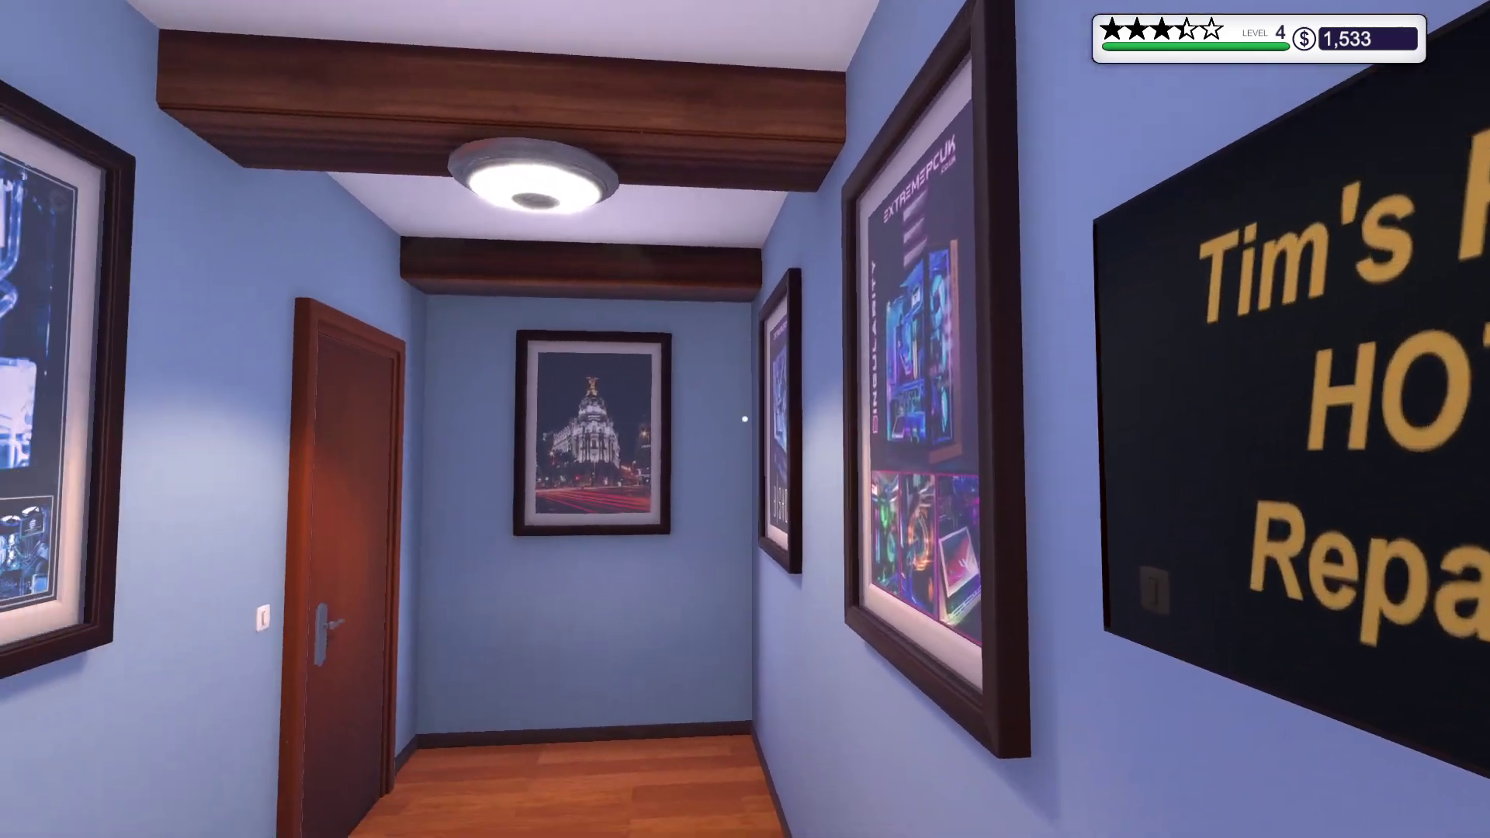
pyautogui.press('w')
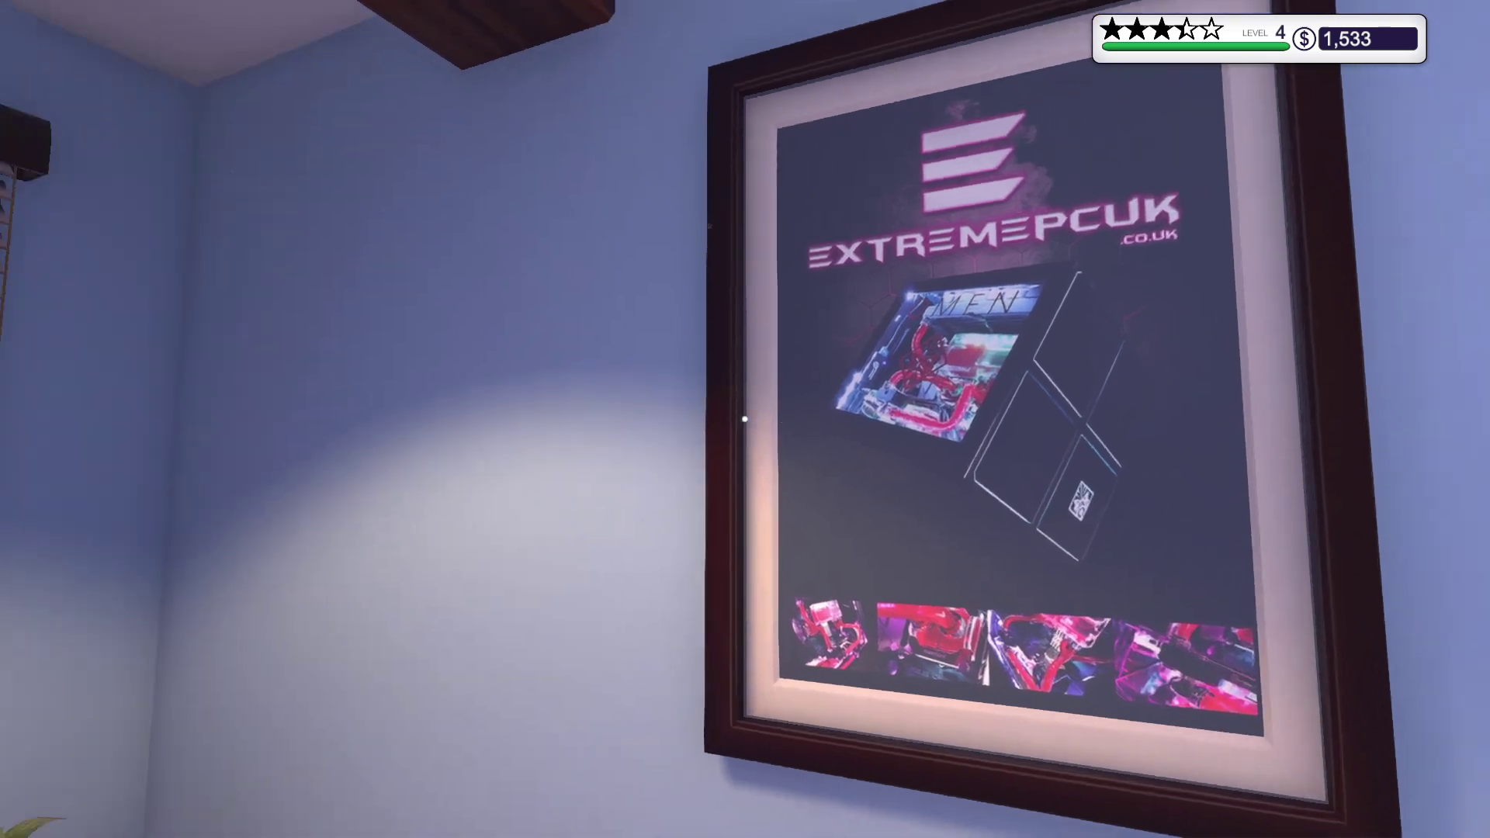
pyautogui.press('w')
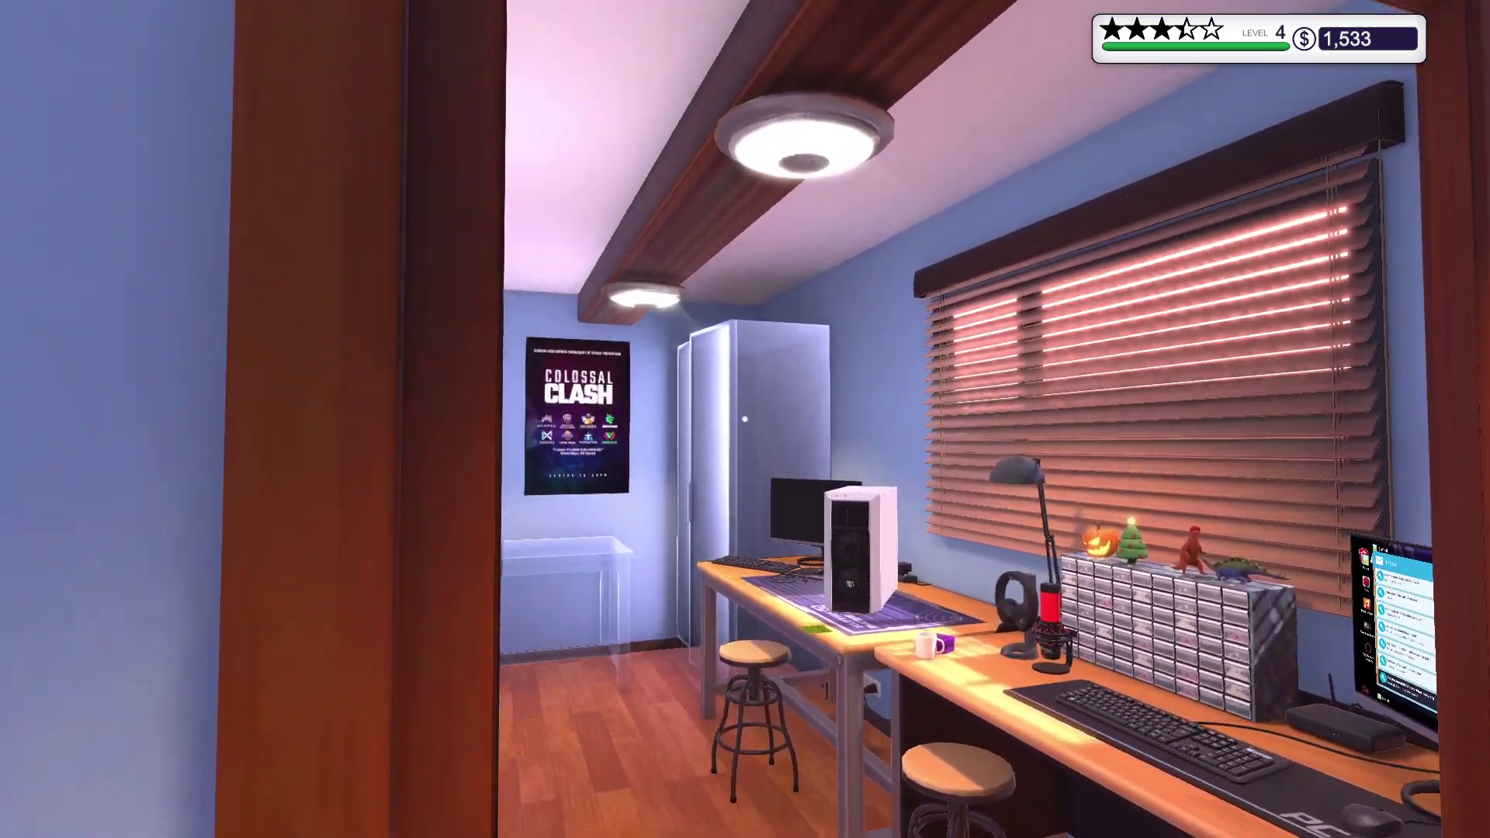
pyautogui.press('w')
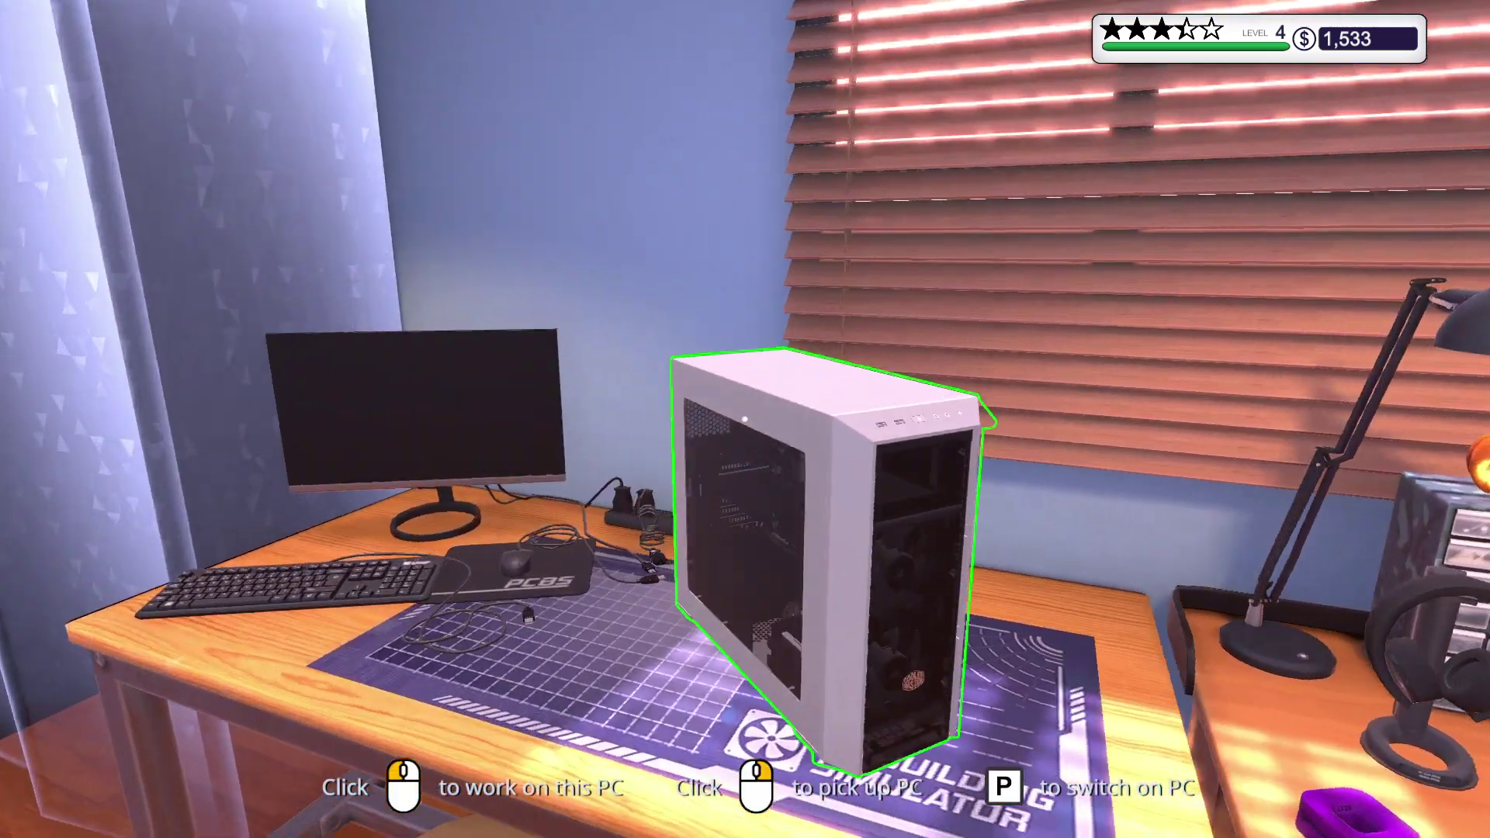
pyautogui.press('w')
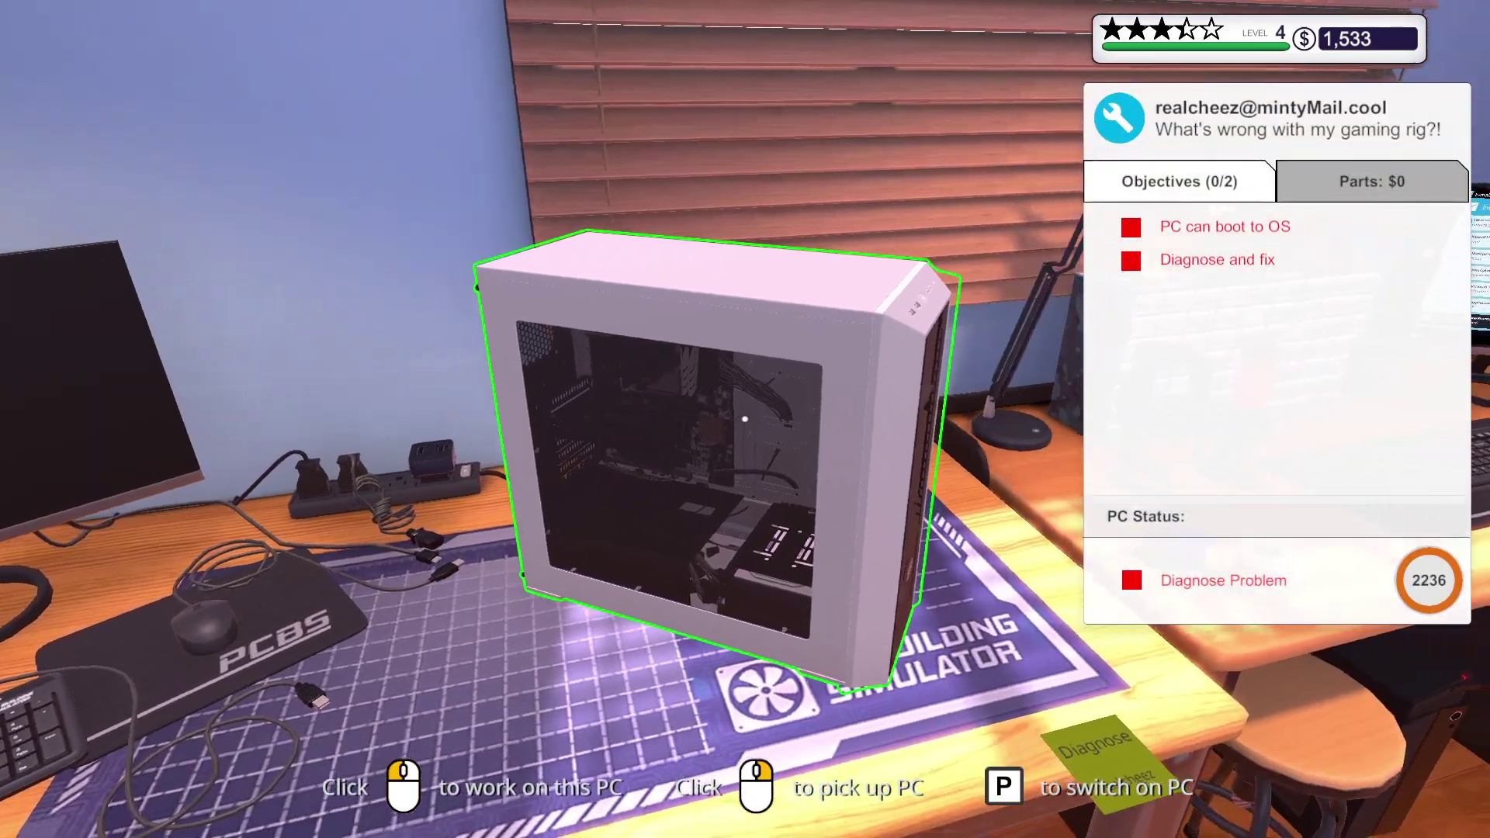
pyautogui.press('w')
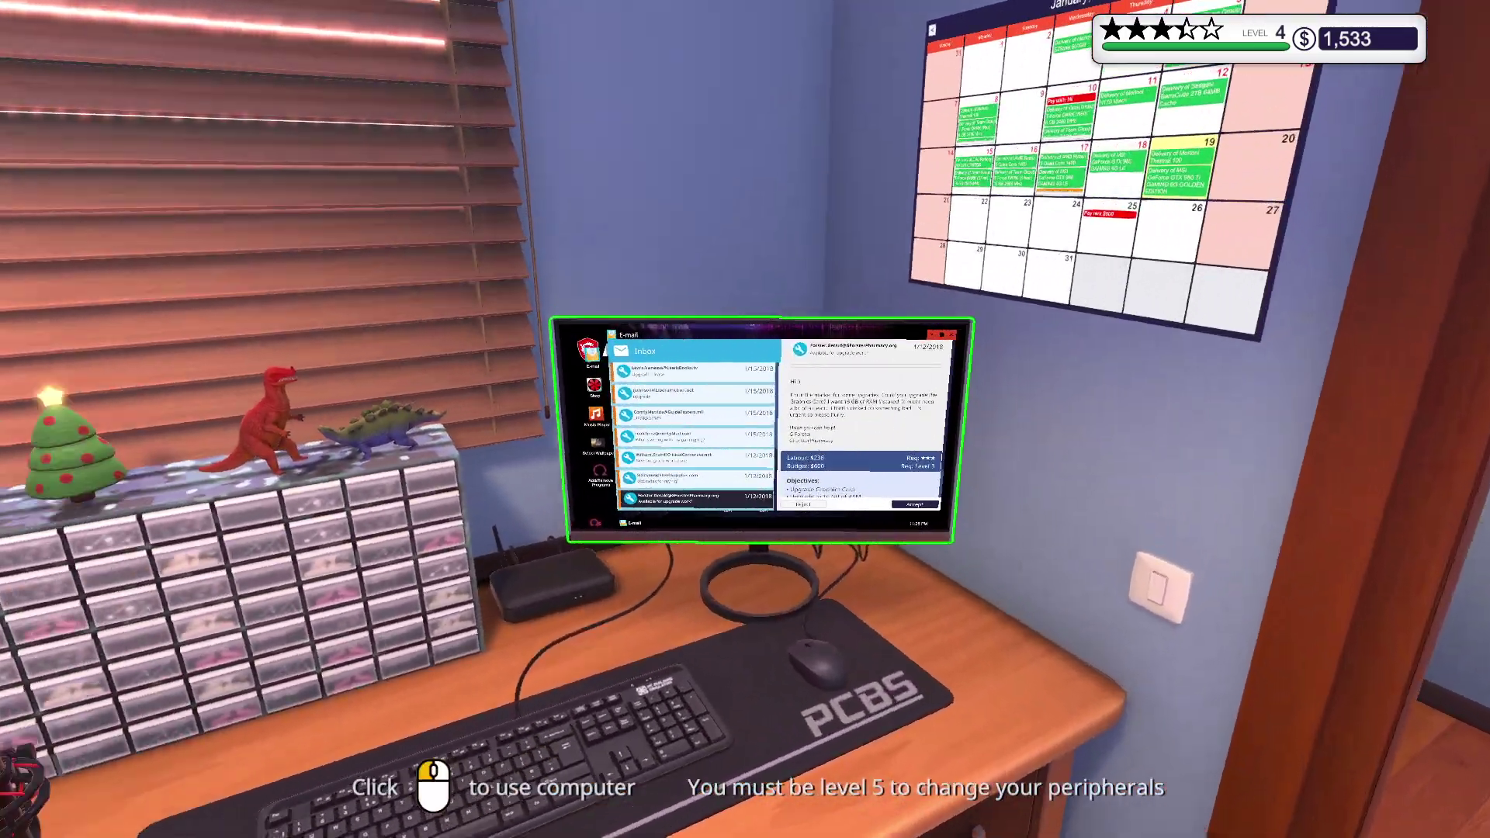
pyautogui.press('w')
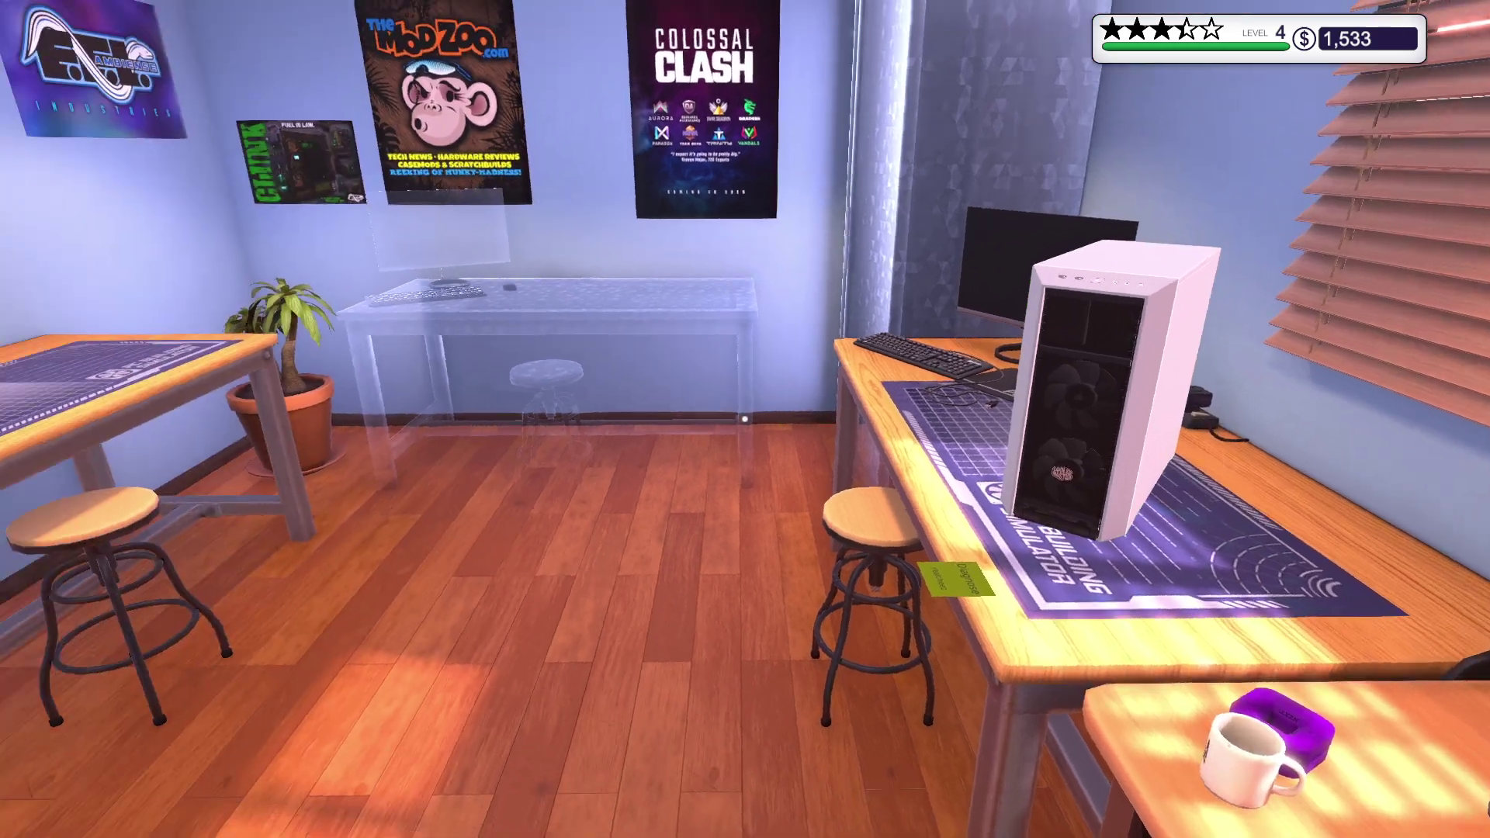
pyautogui.press('w')
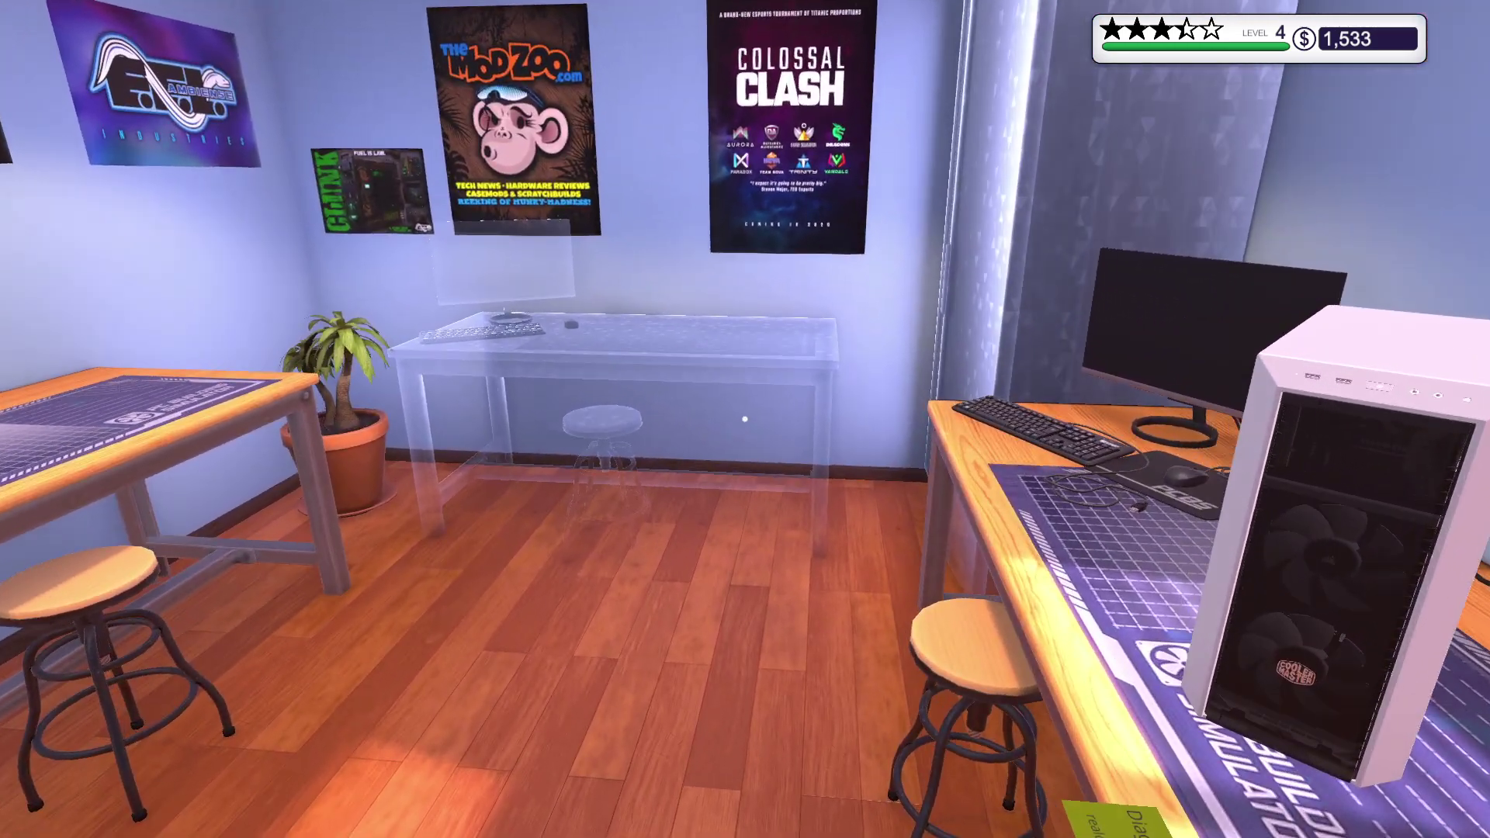
pyautogui.press('s')
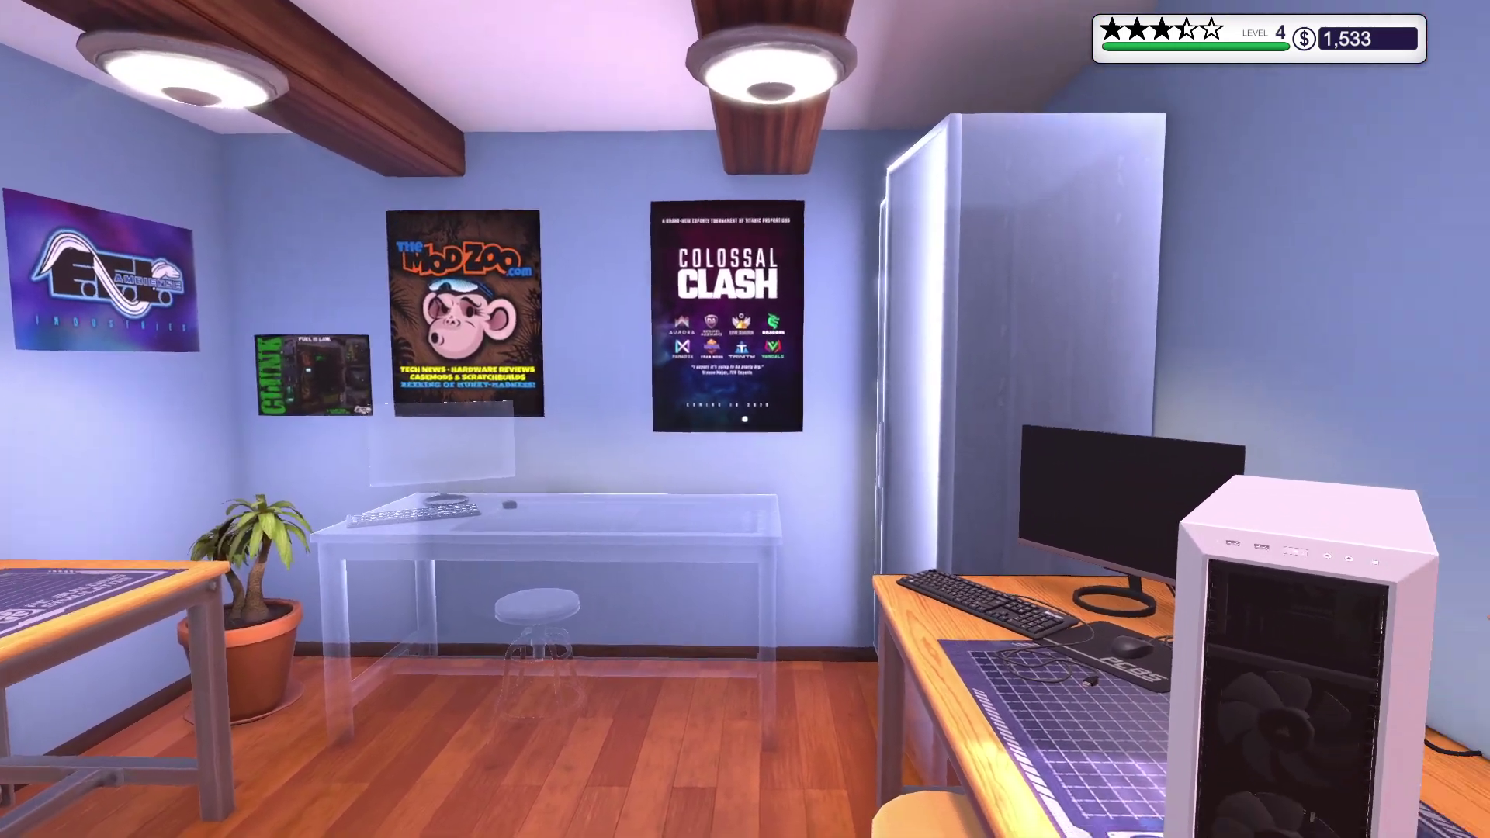
pyautogui.press('w')
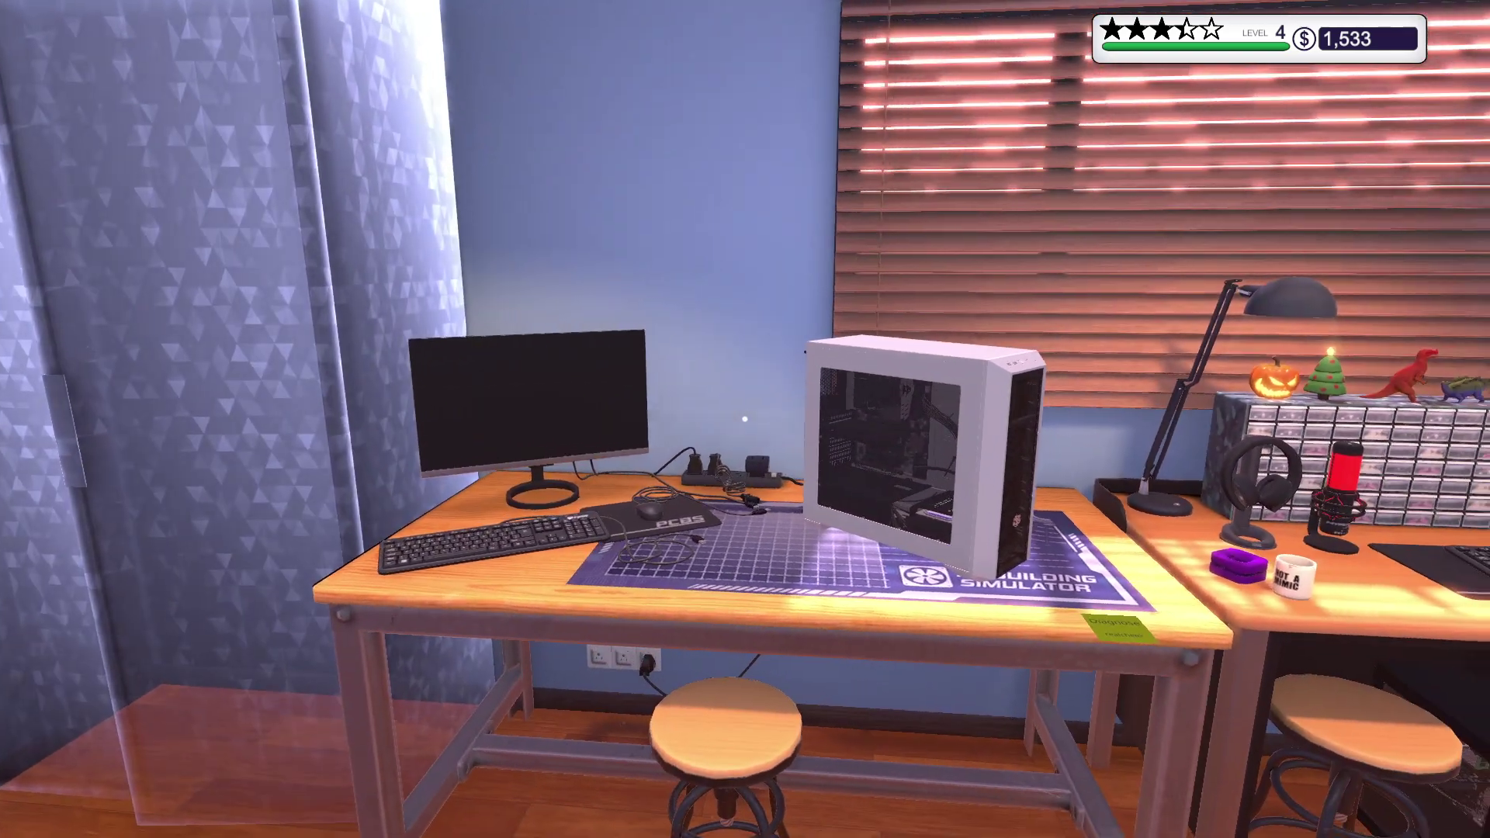